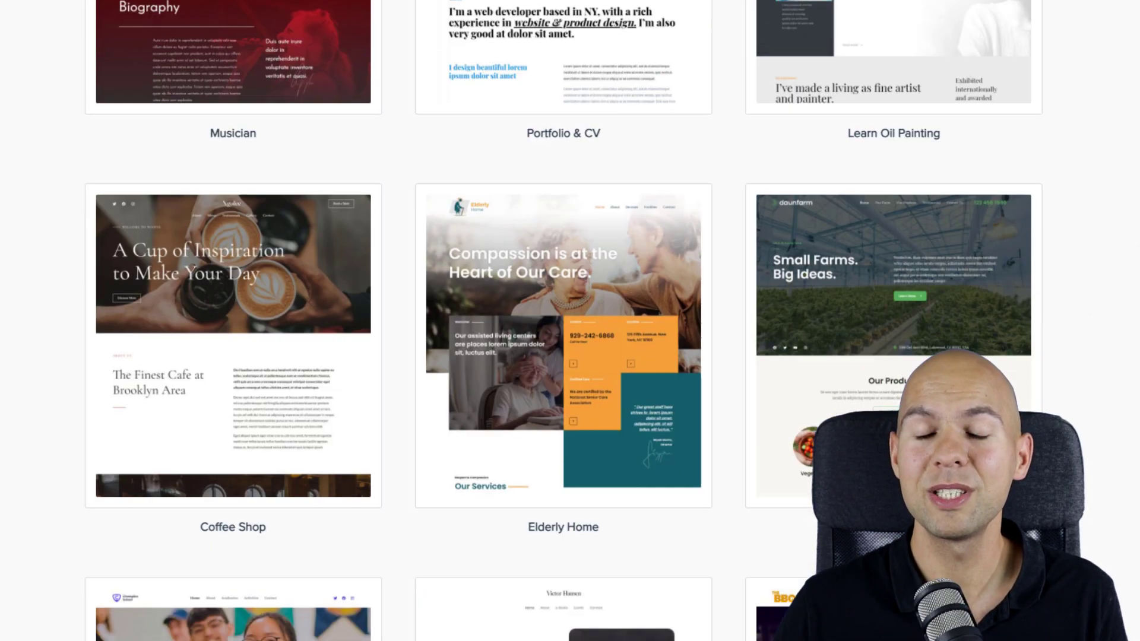
Scroll the TheWorkPlace preview past the hero to the Cennik plans, starting at 500zł miesięcznie
scroll(563, 321, down, 6)
scroll(563, 321, down, 10)
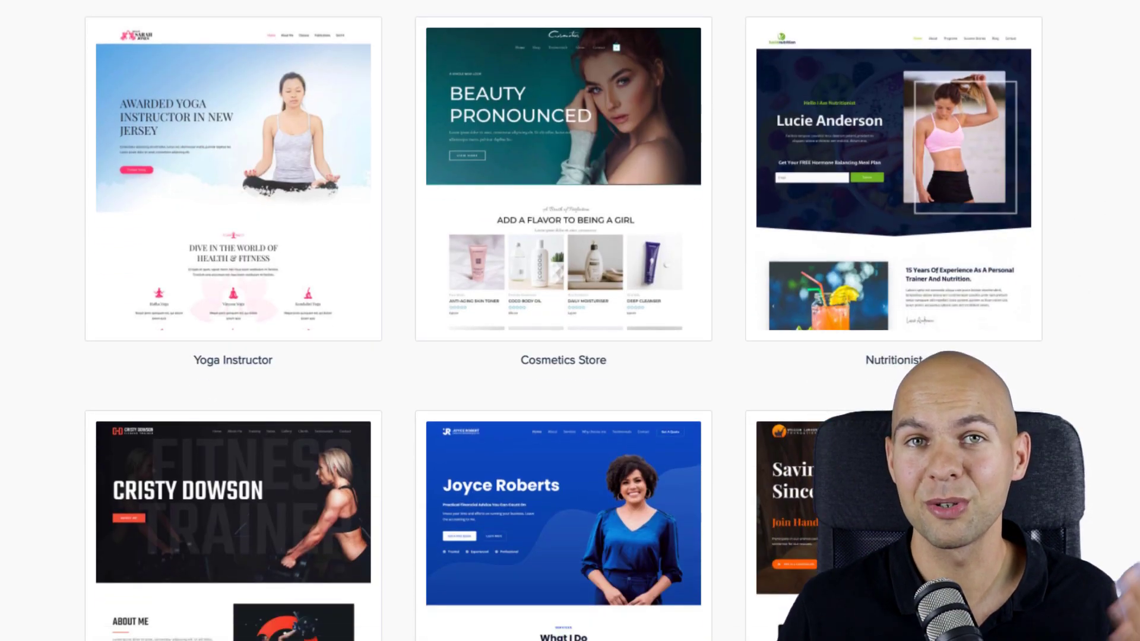
scroll(563, 321, down, 12)
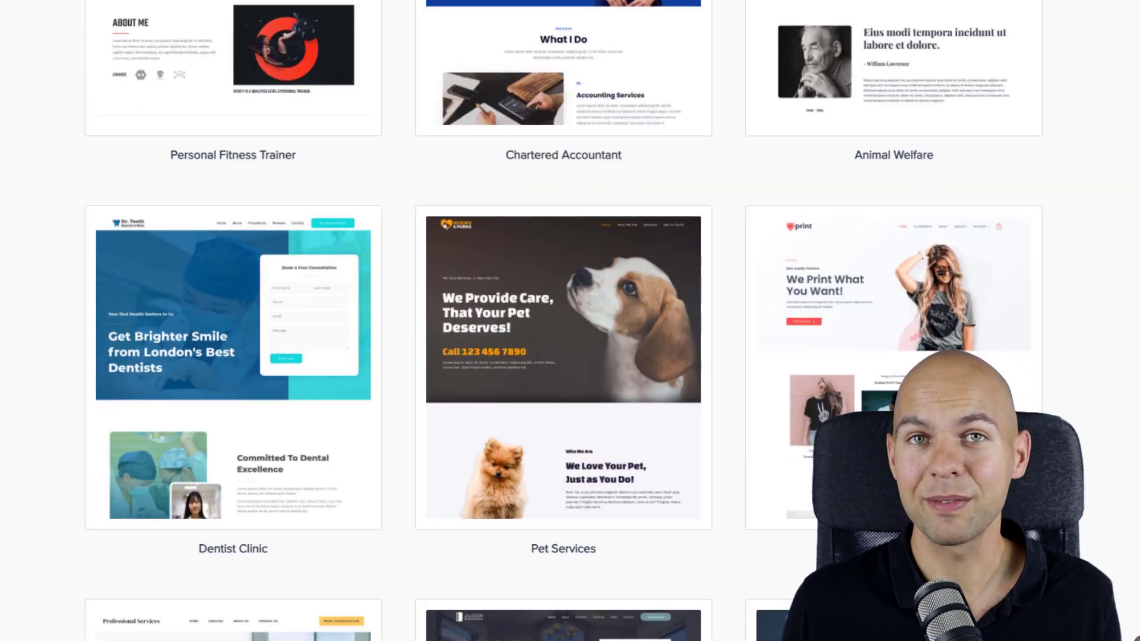
scroll(563, 321, down, 7)
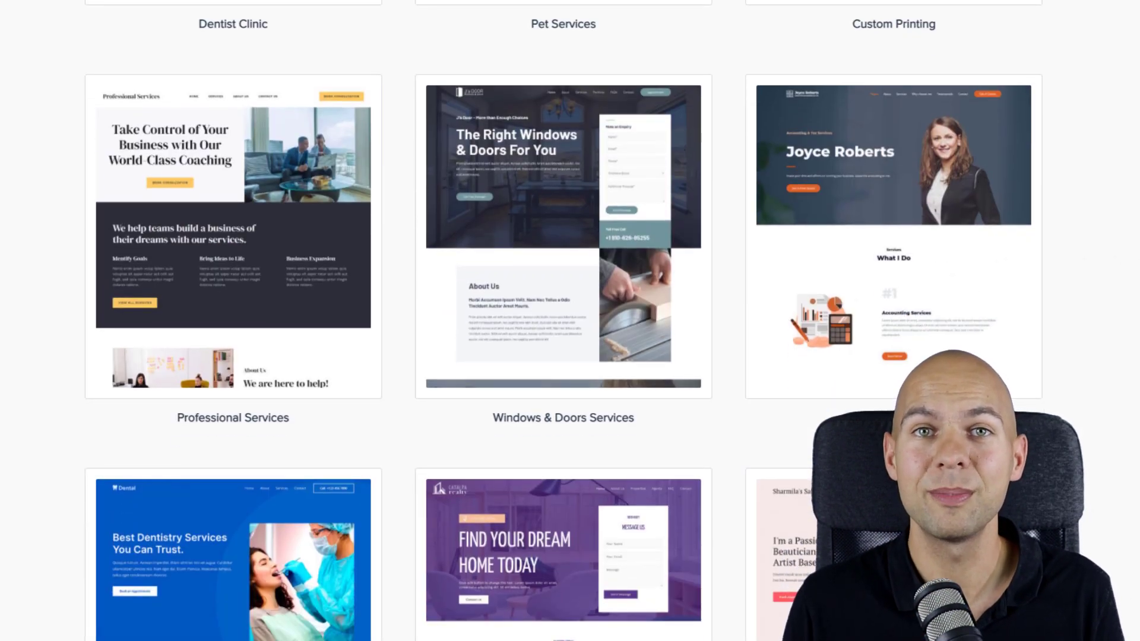
scroll(563, 321, down, 10)
scroll(563, 321, down, 10)
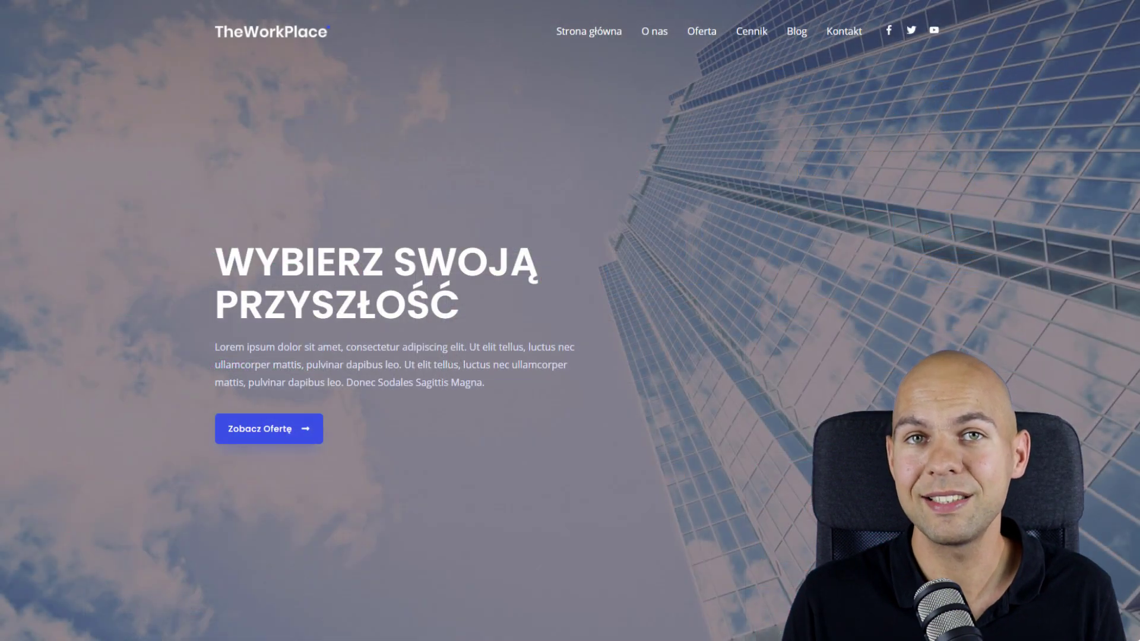
scroll(570, 321, down, 3)
scroll(570, 320, down, 7)
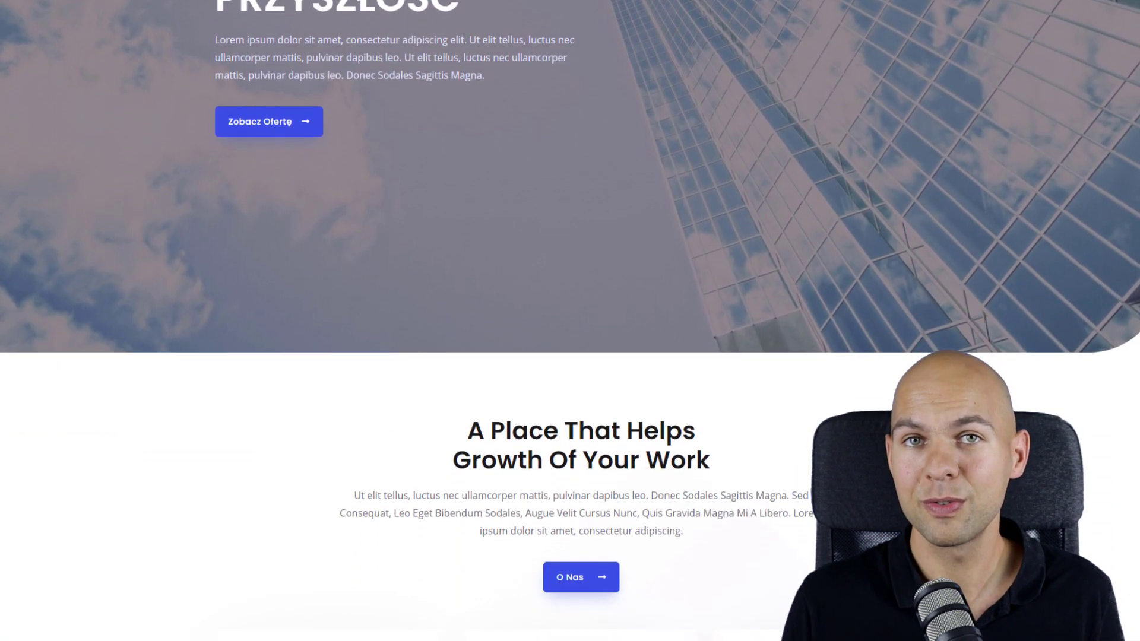
scroll(570, 321, down, 2)
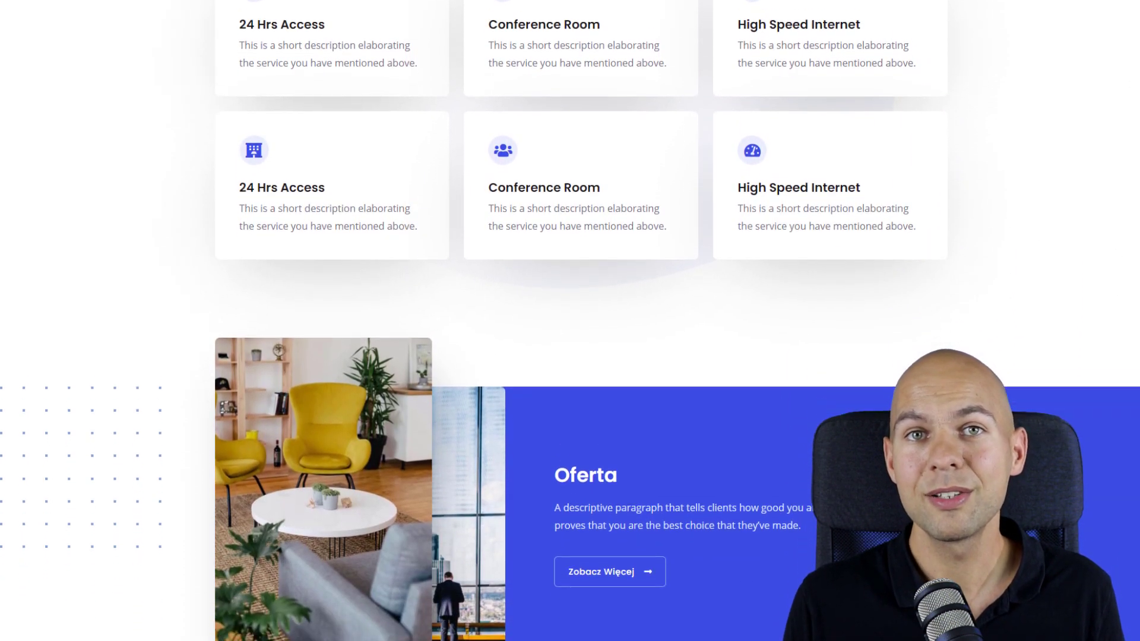
scroll(570, 321, down, 9)
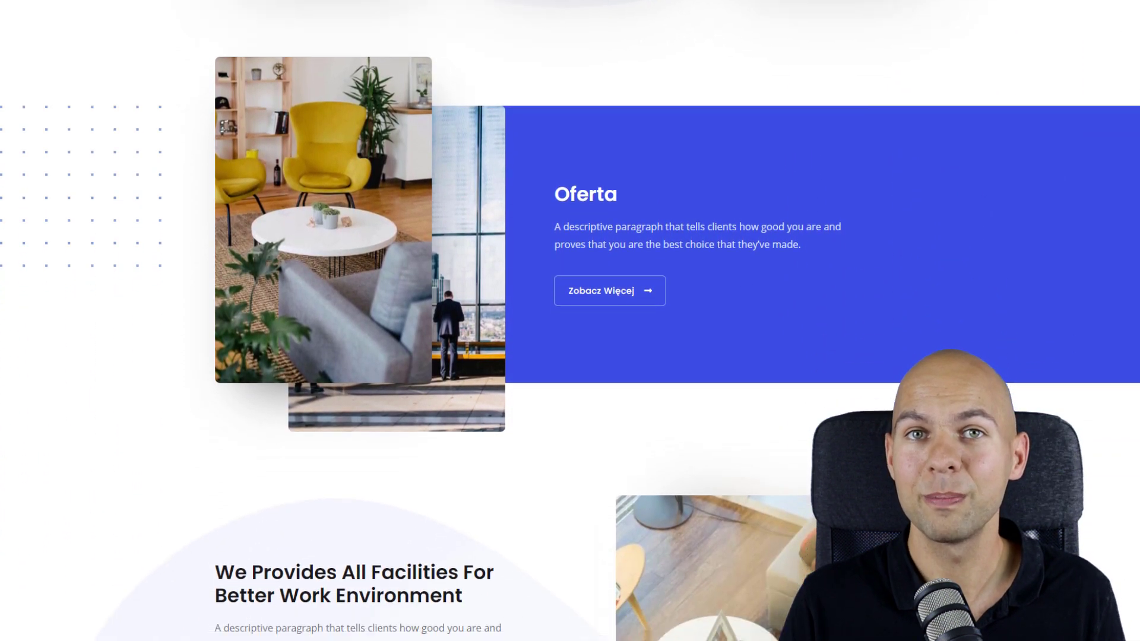
scroll(570, 320, down, 12)
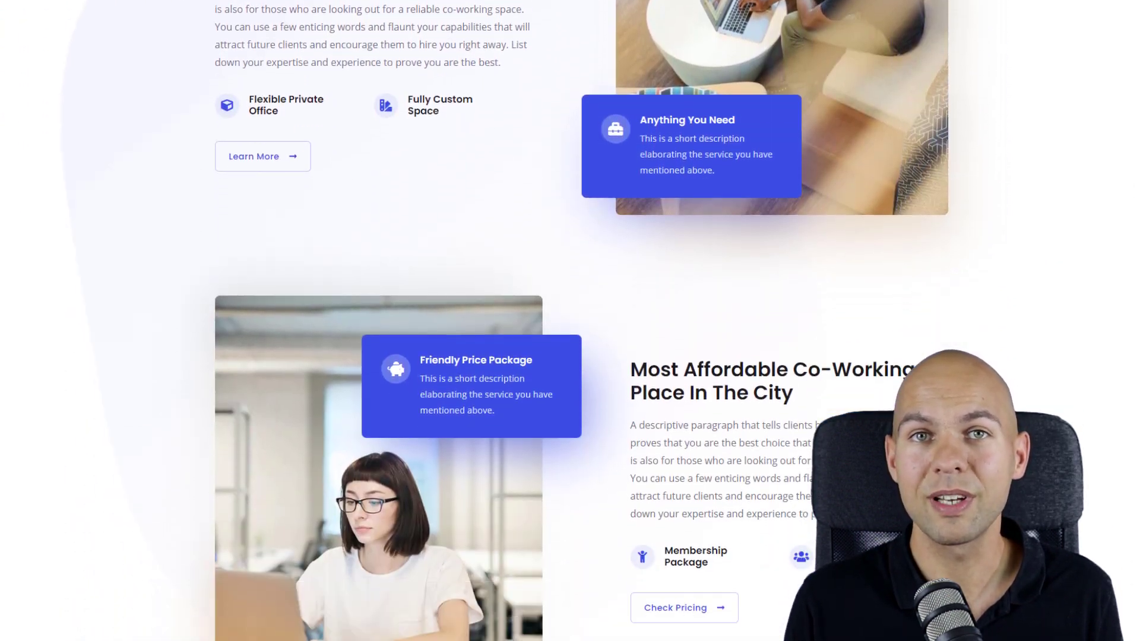
scroll(570, 321, down, 3)
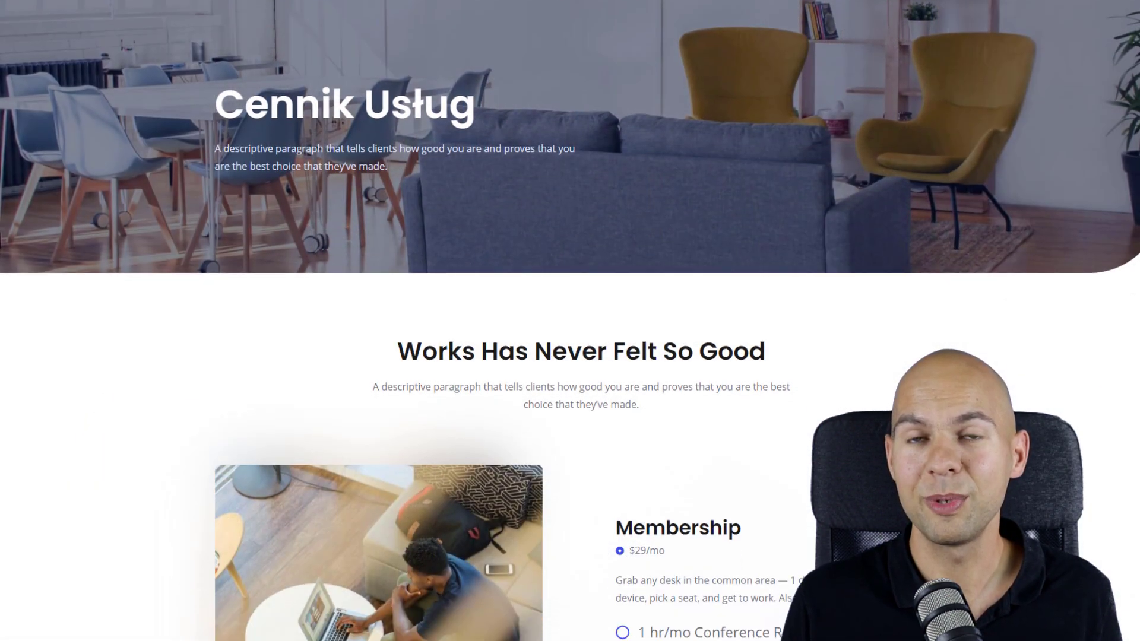
scroll(570, 321, down, 2)
scroll(570, 321, down, 10)
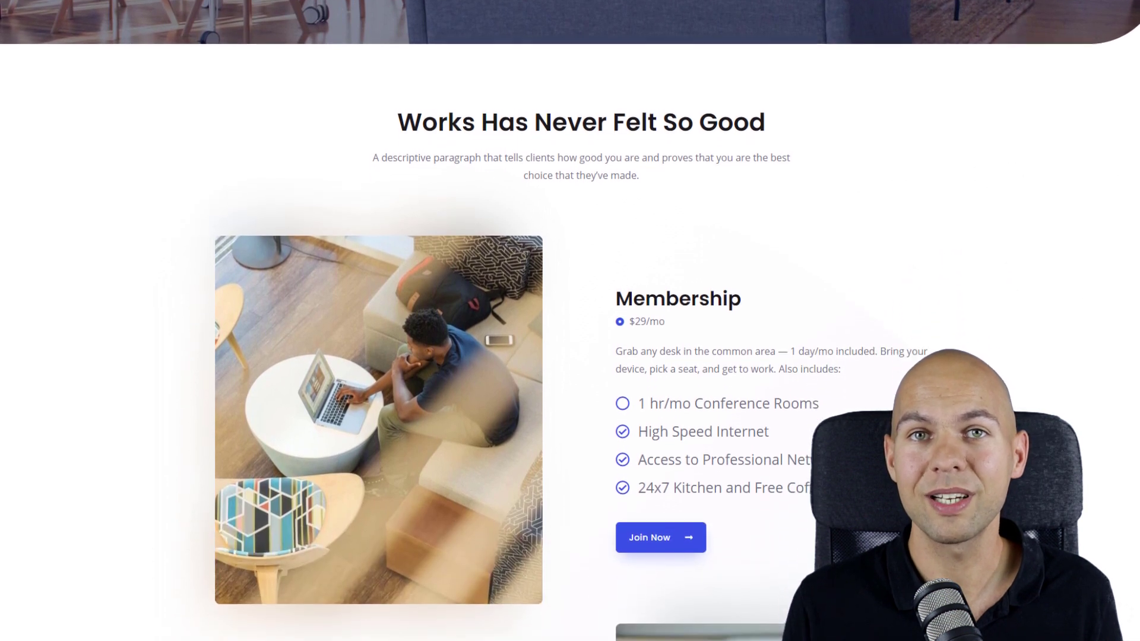
scroll(571, 321, down, 9)
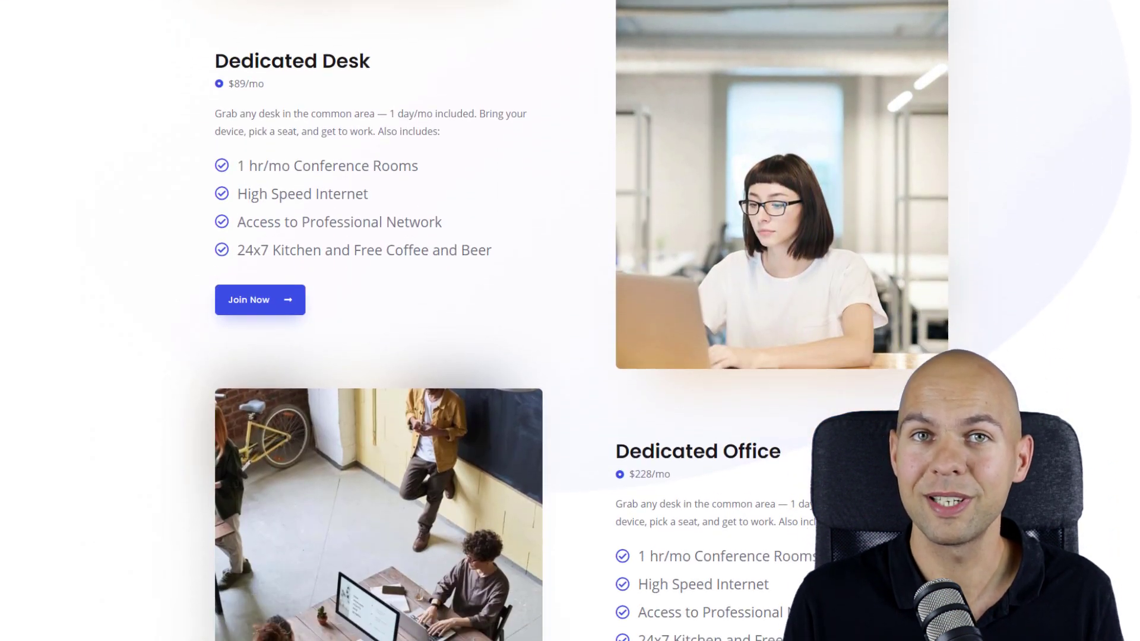
scroll(570, 321, down, 14)
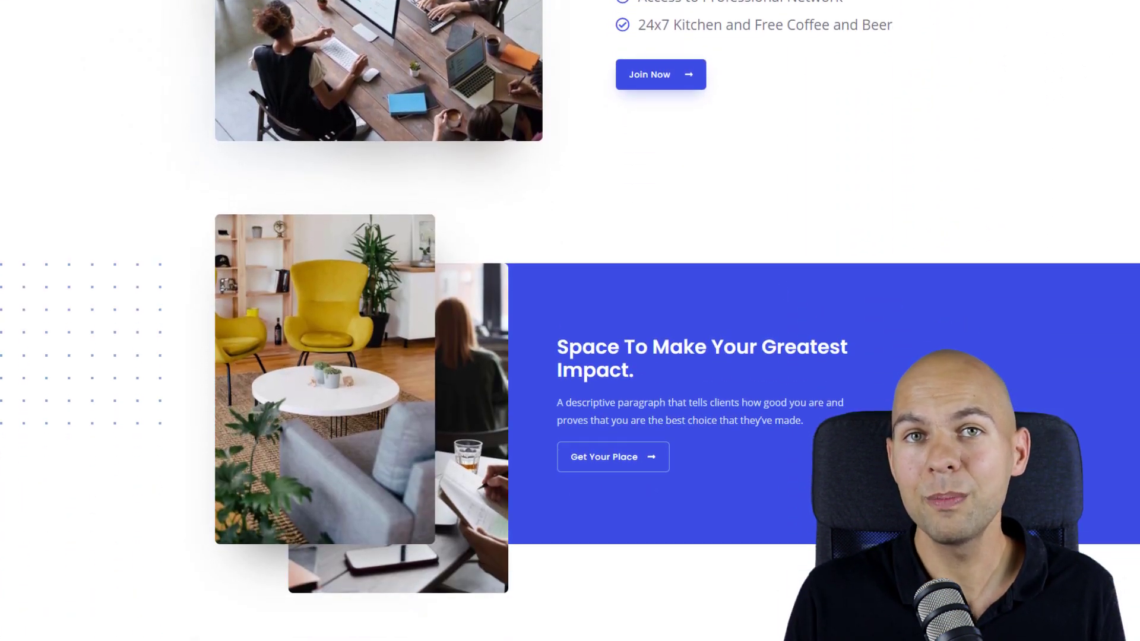
scroll(570, 321, down, 3)
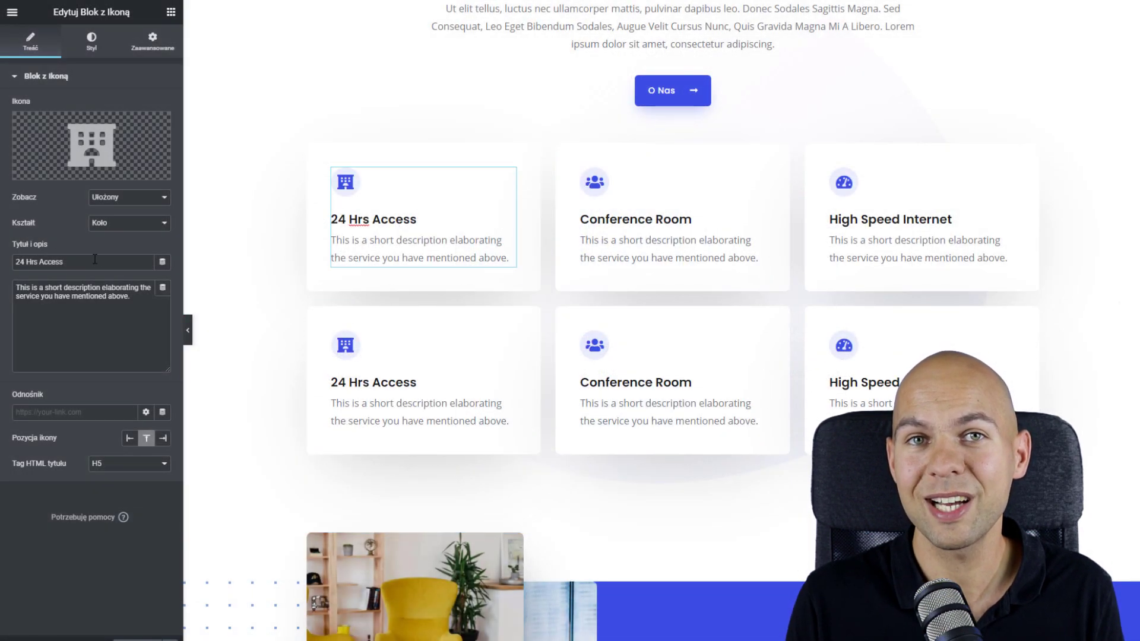
Retitle the two service icon boxes to Oferta and Usługi
click(95, 260)
key(ctrl+a)
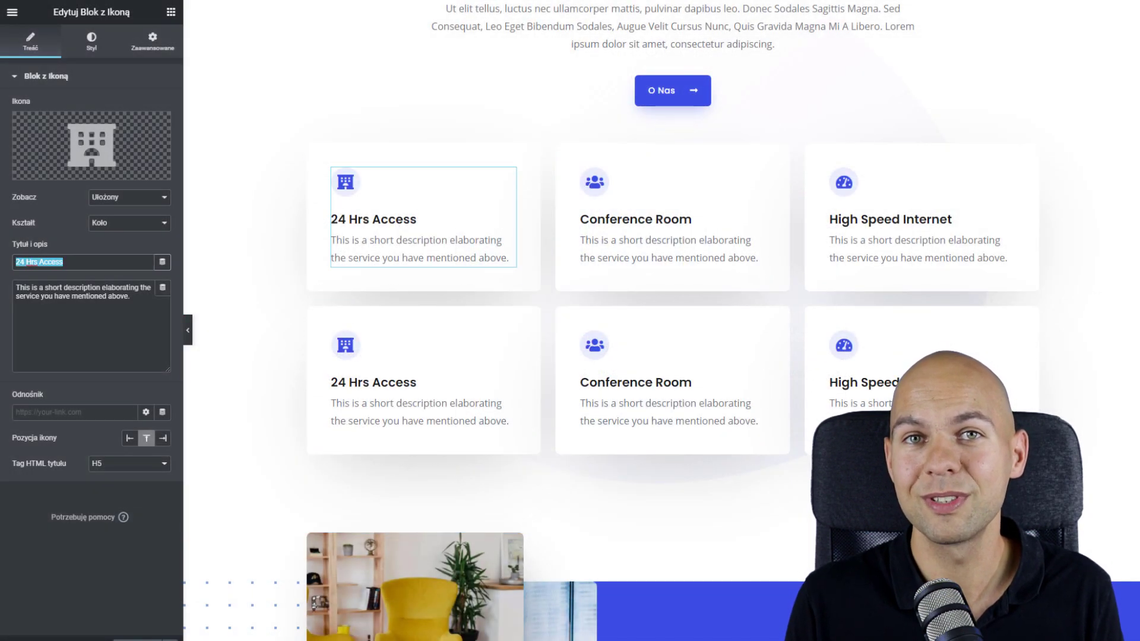
text(o)
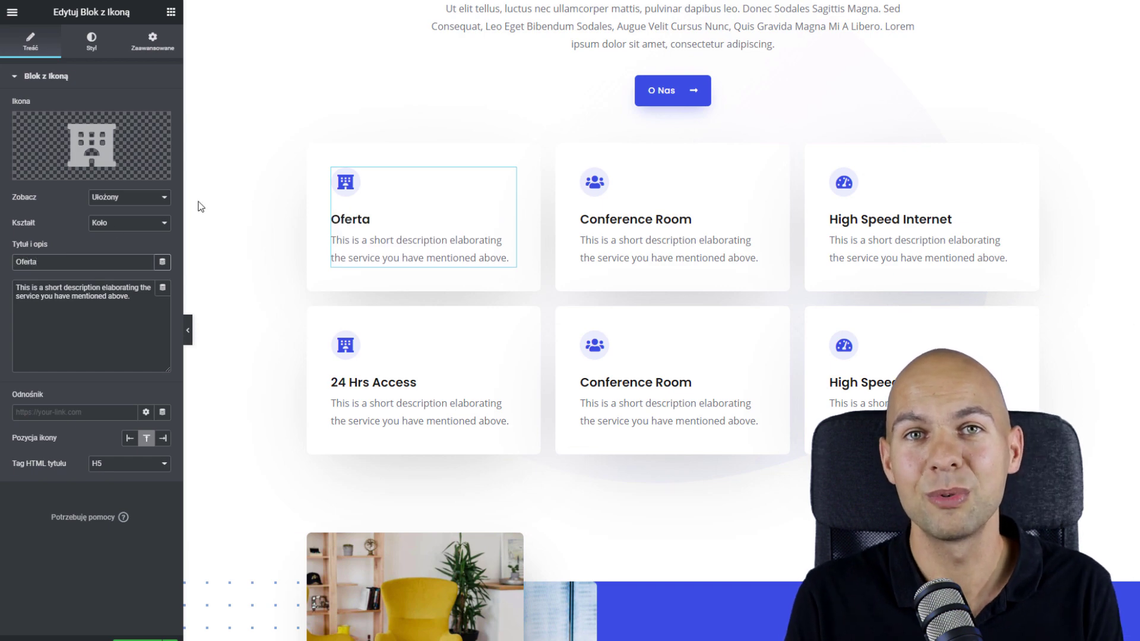
scroll(518, 361, down, 3)
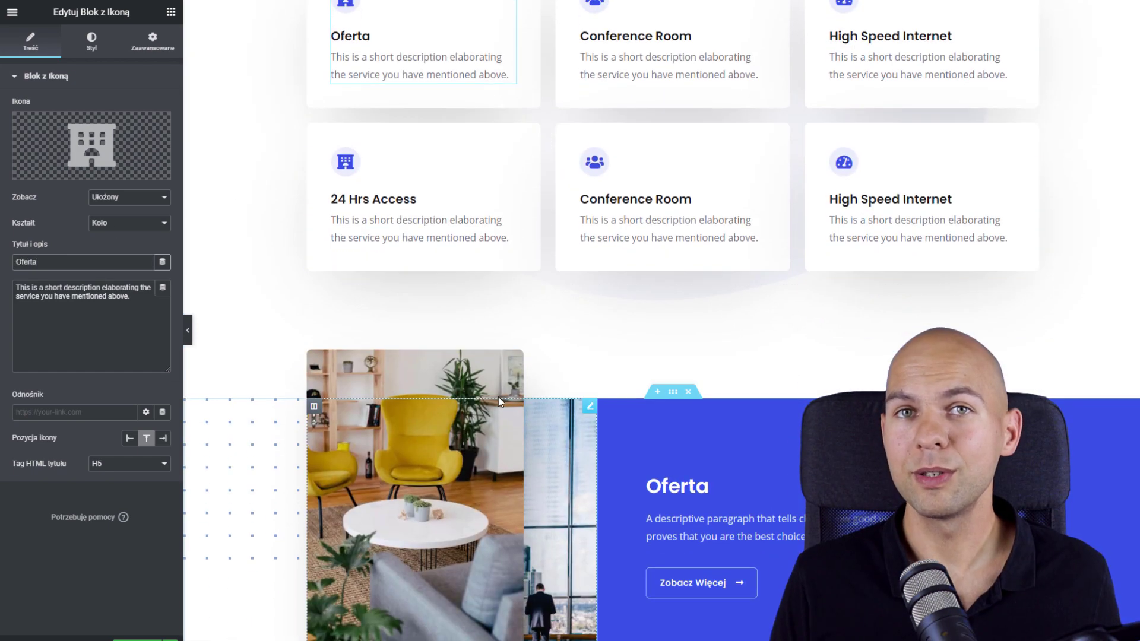
click(497, 397)
scroll(502, 356, up, 4)
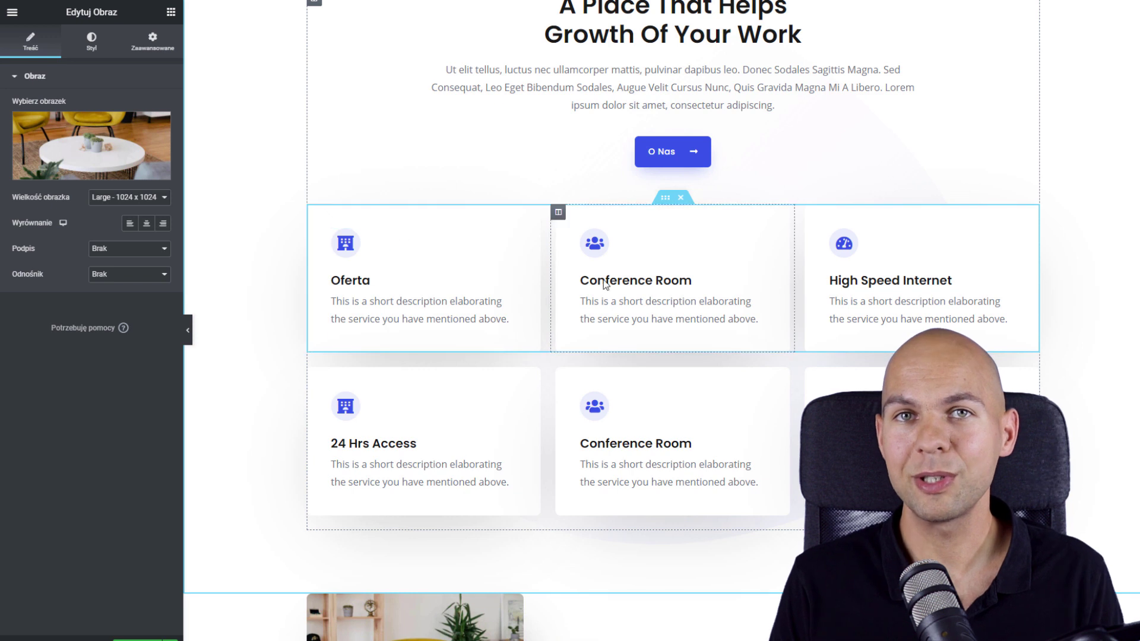
click(654, 280)
drag(89, 263, 25, 261)
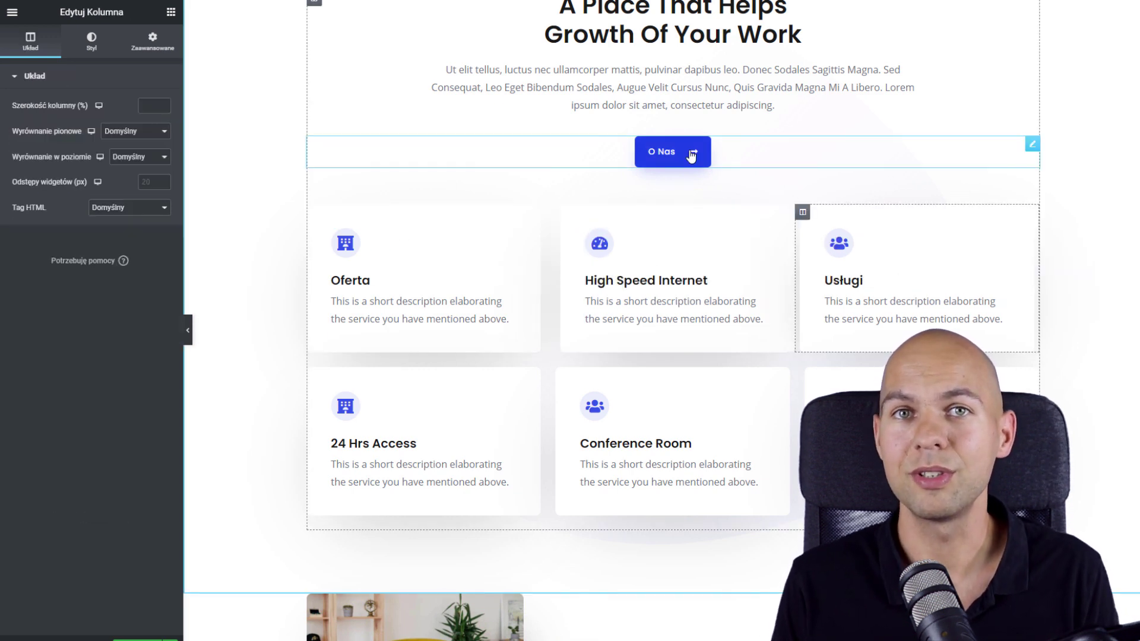
Give the O Nas button a dark red #682323 background, leaving text colour default
right_click(688, 152)
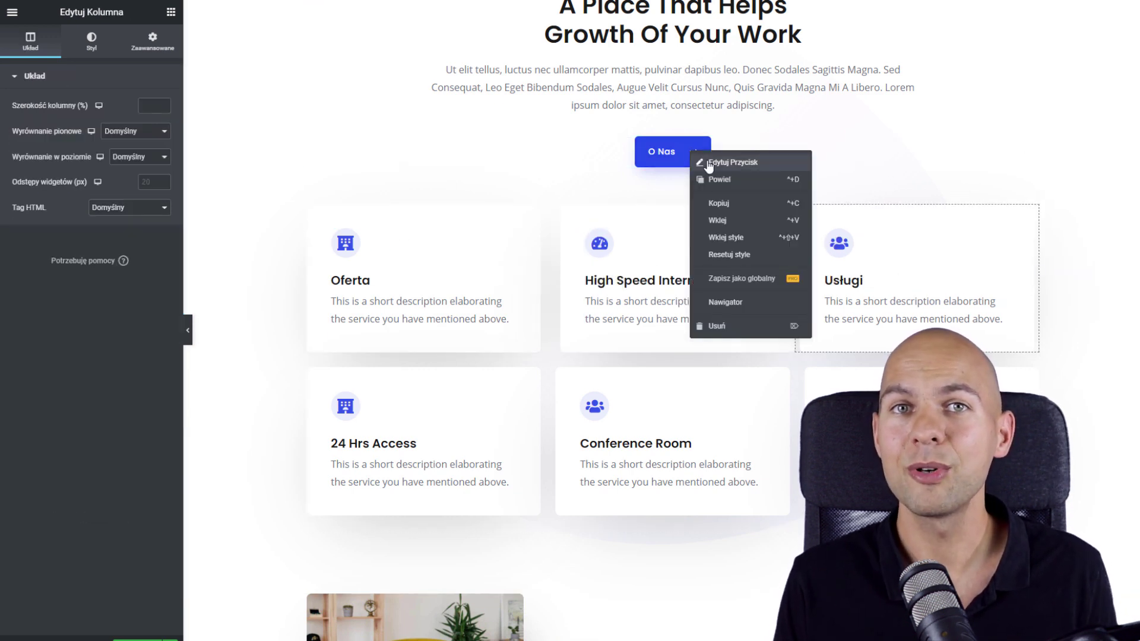
click(708, 159)
click(91, 41)
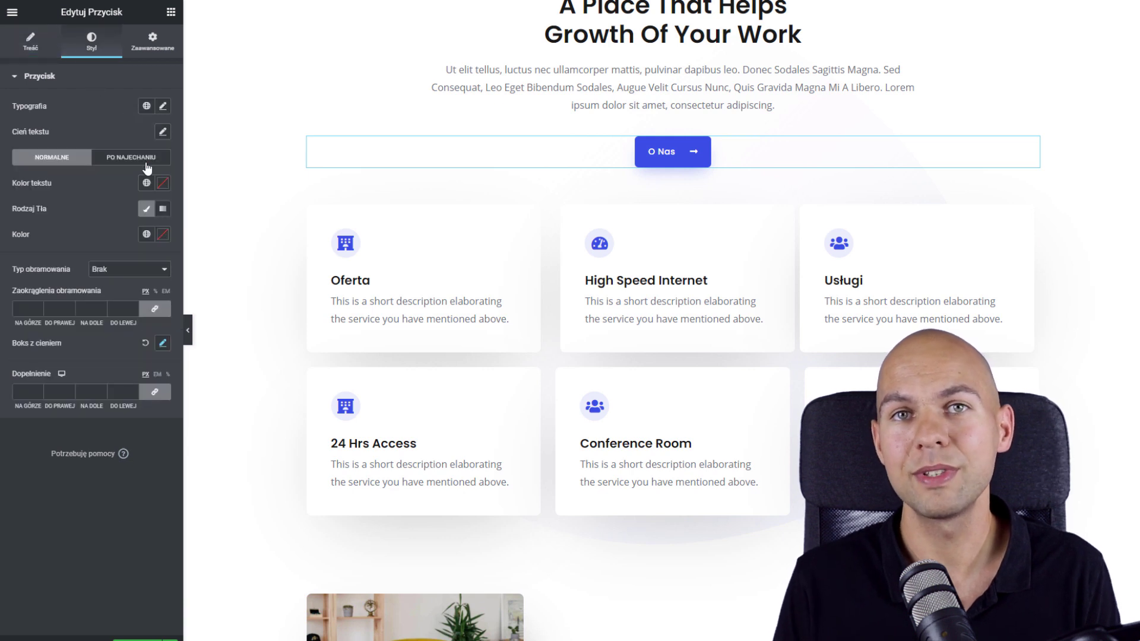
click(163, 183)
click(129, 240)
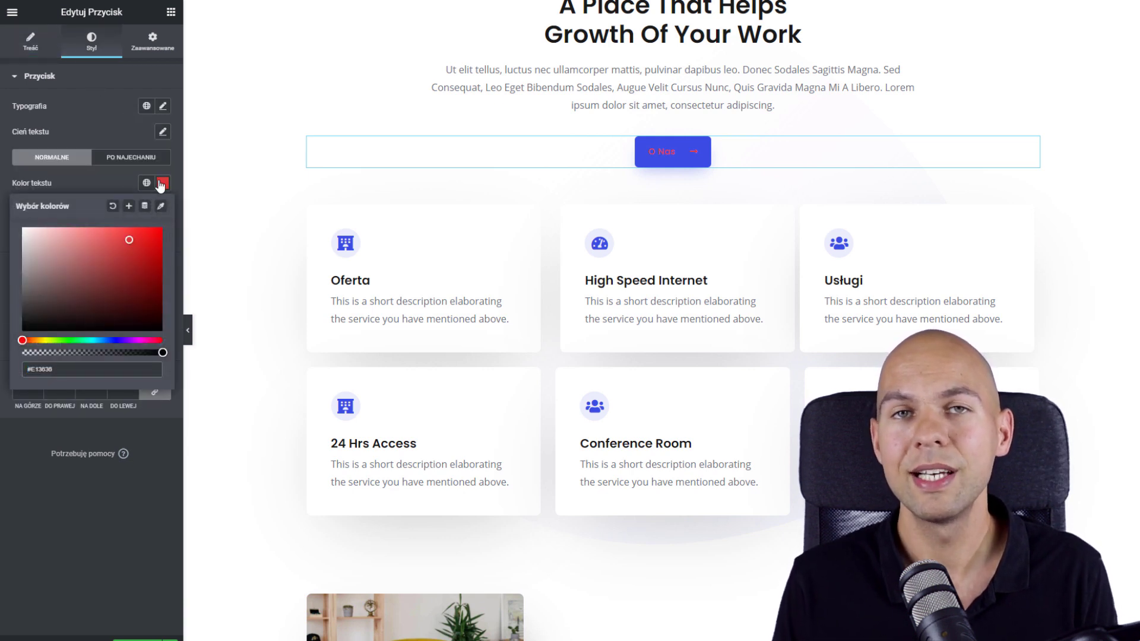
click(112, 206)
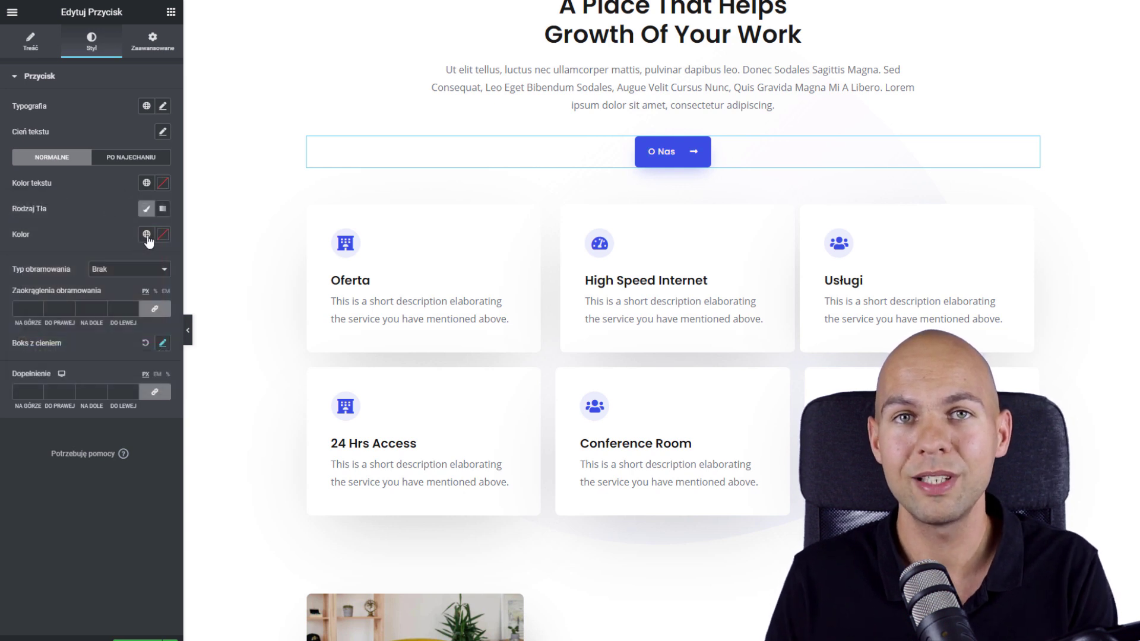
click(163, 235)
drag(68, 354, 134, 289)
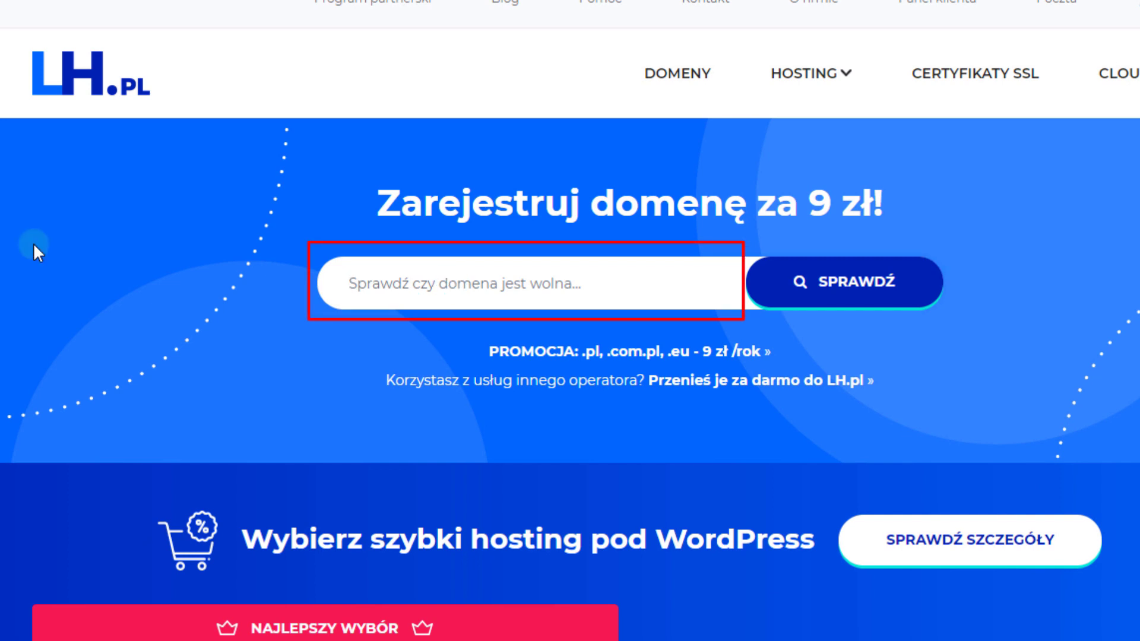
Check availability of the domain name stronafirmowaxyz
text(stronafirmowaxyz)
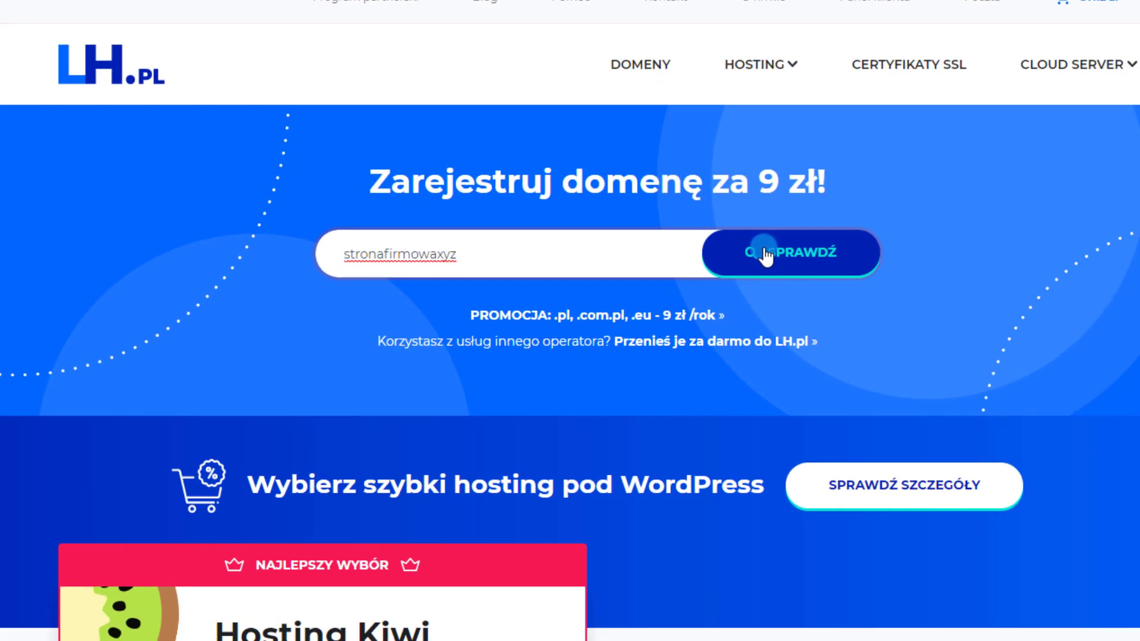
click(820, 284)
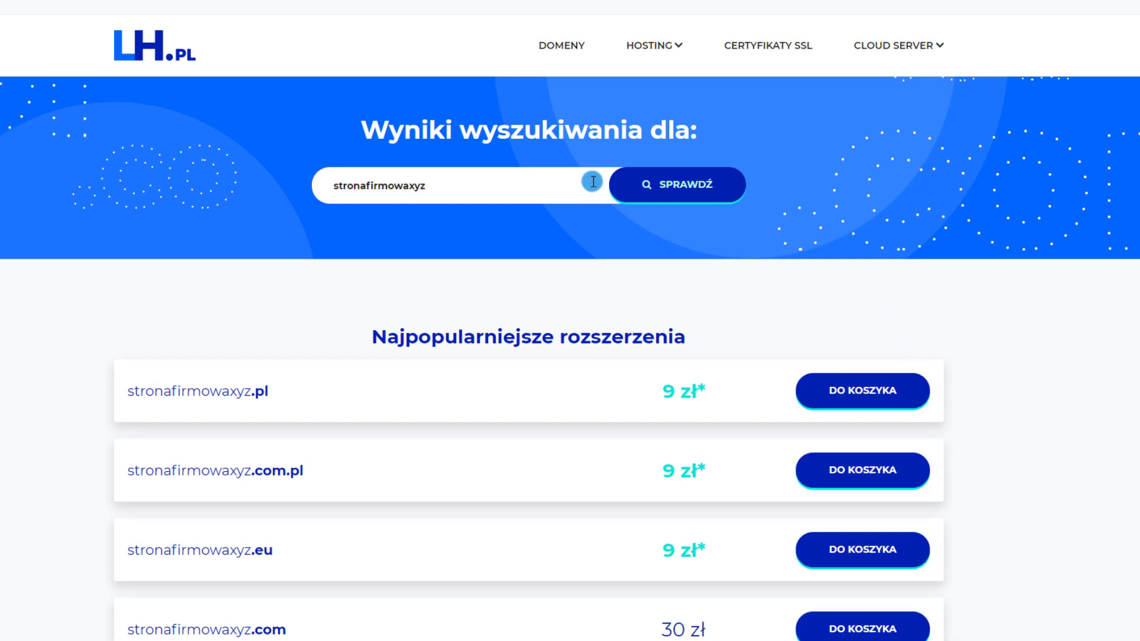
scroll(470, 209, down, 2)
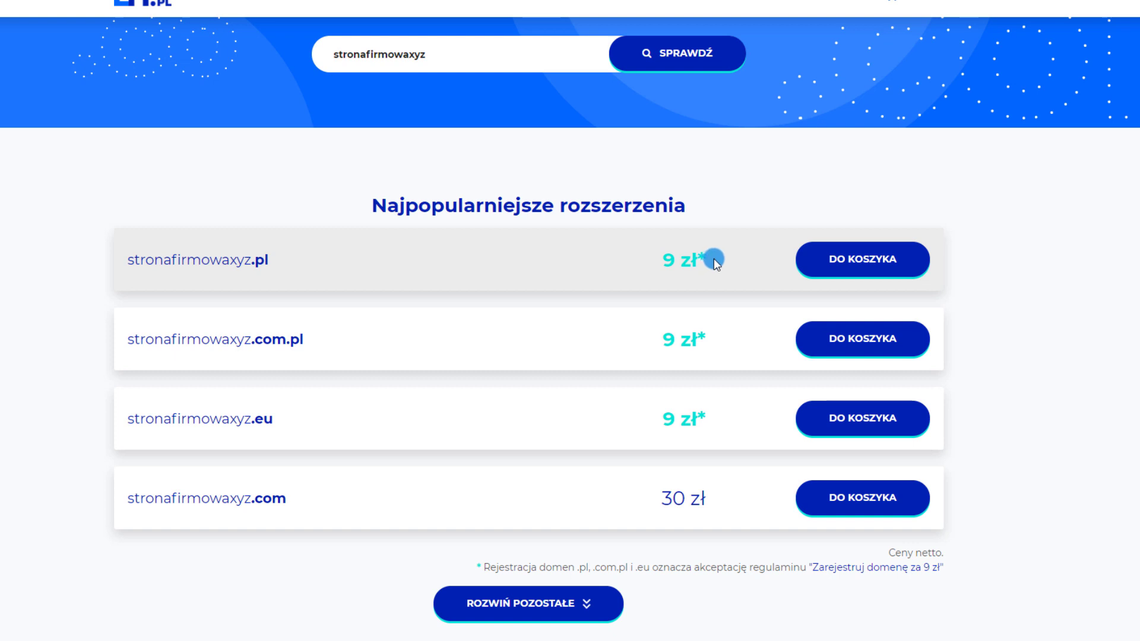
Add stronafirmowaxyz.pl to the cart at 9.00 zł and go to the cart
click(844, 261)
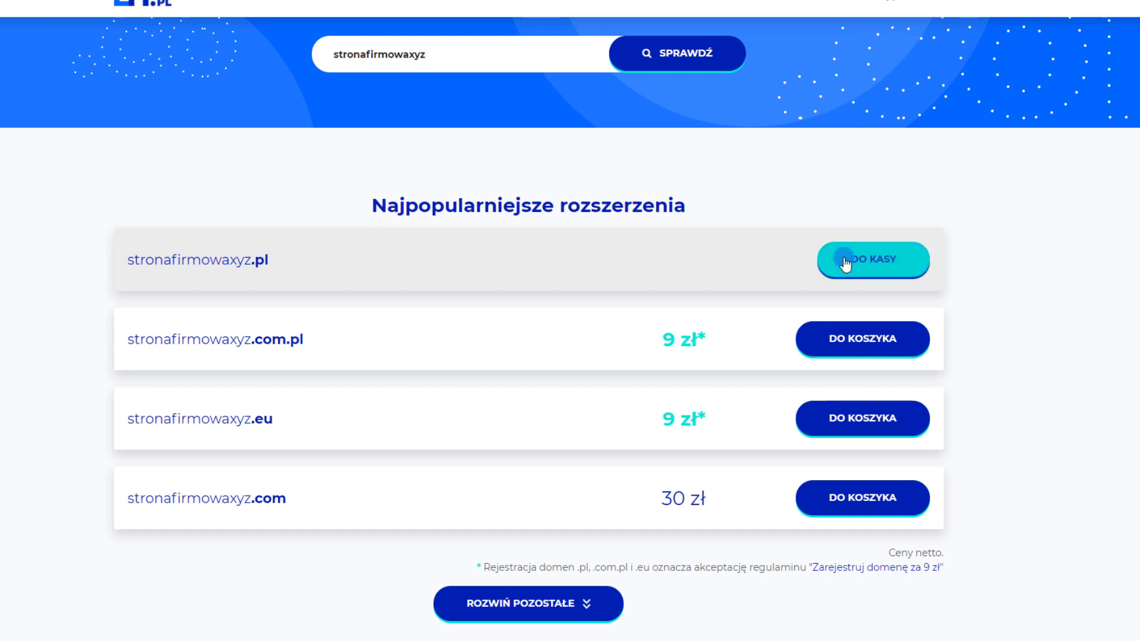
scroll(425, 338, down, 15)
scroll(531, 351, down, 5)
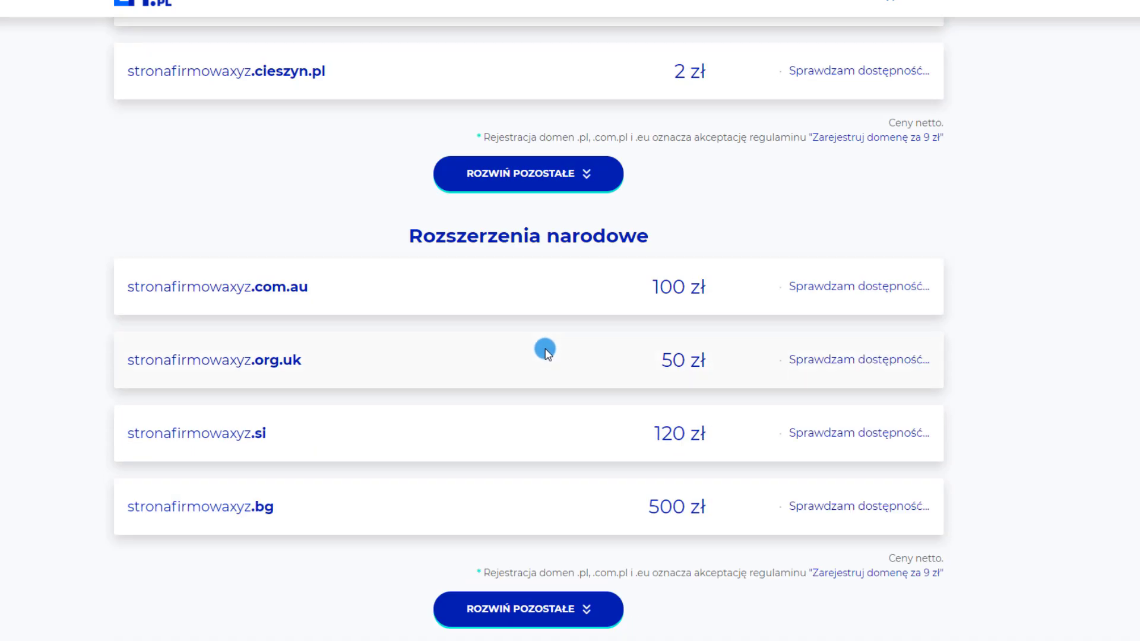
scroll(533, 451, up, 20)
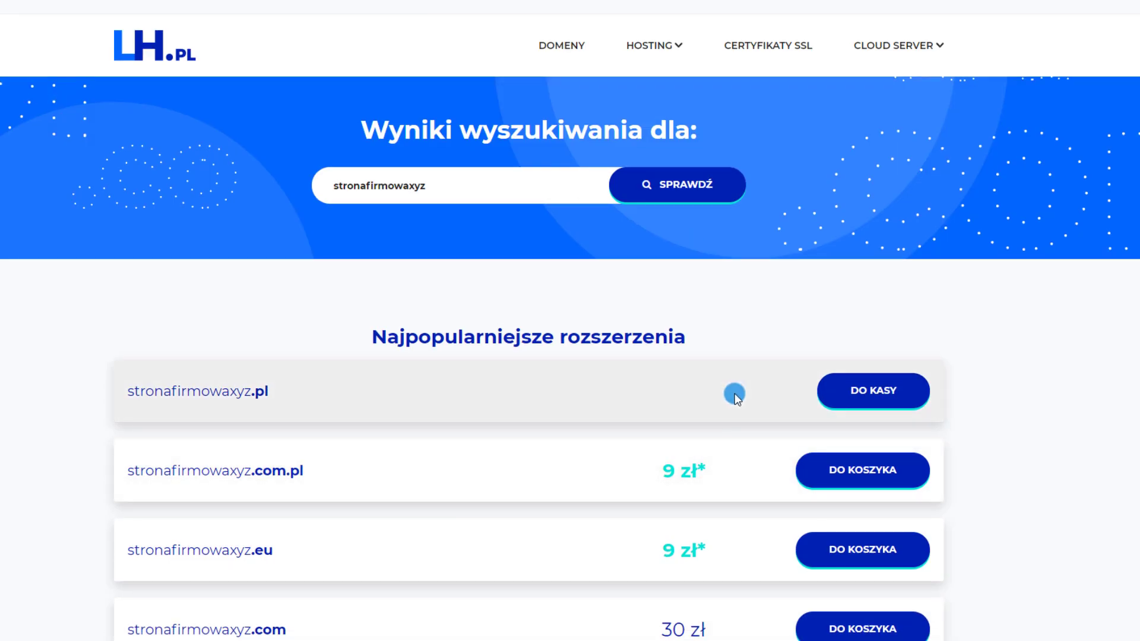
click(855, 403)
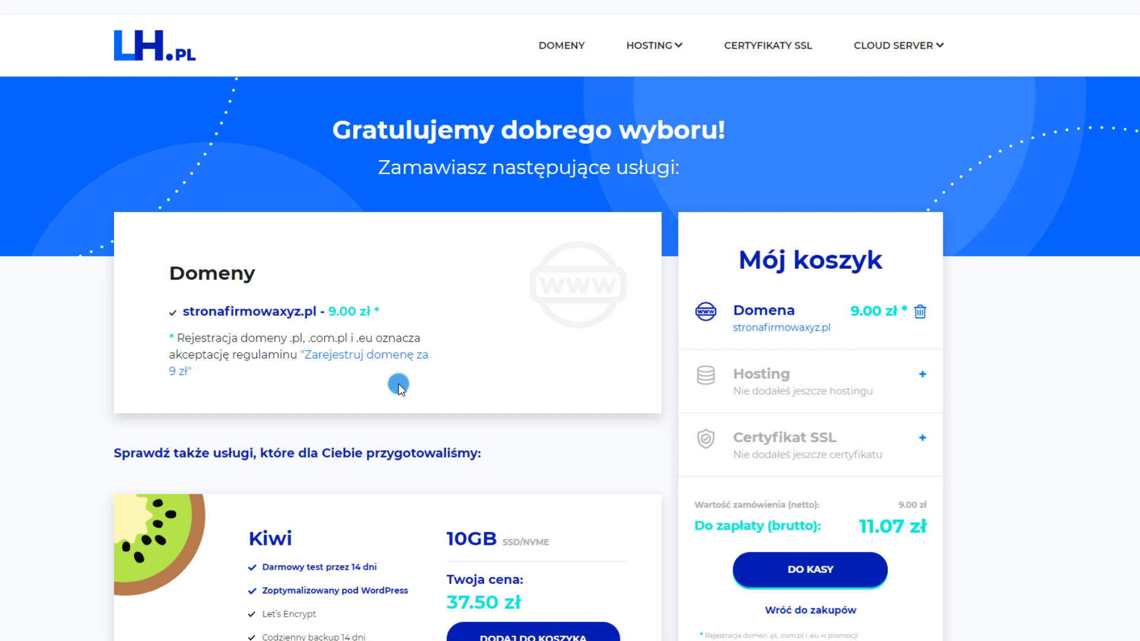
Add the suggested Kiwi hosting to the cart, then remove it again
scroll(590, 382, down, 3)
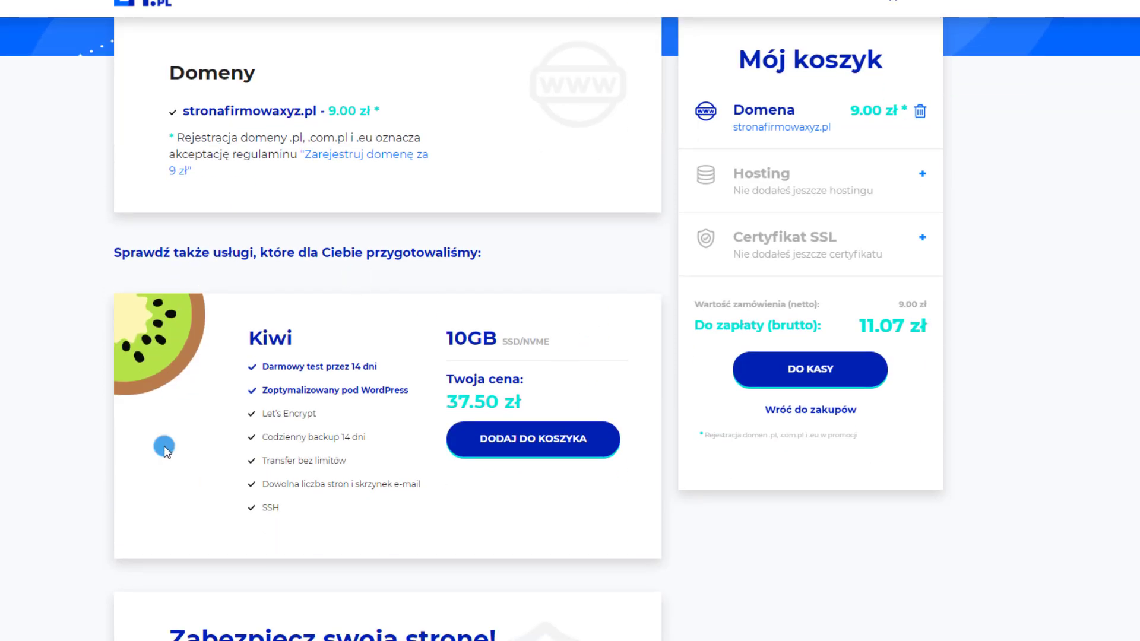
click(555, 451)
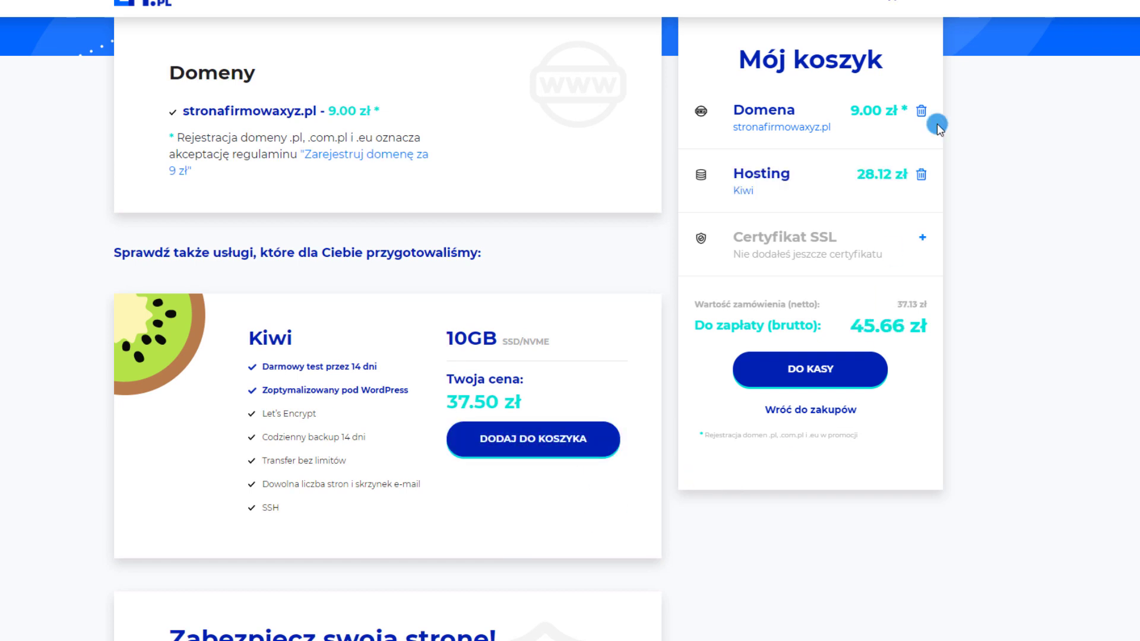
click(927, 176)
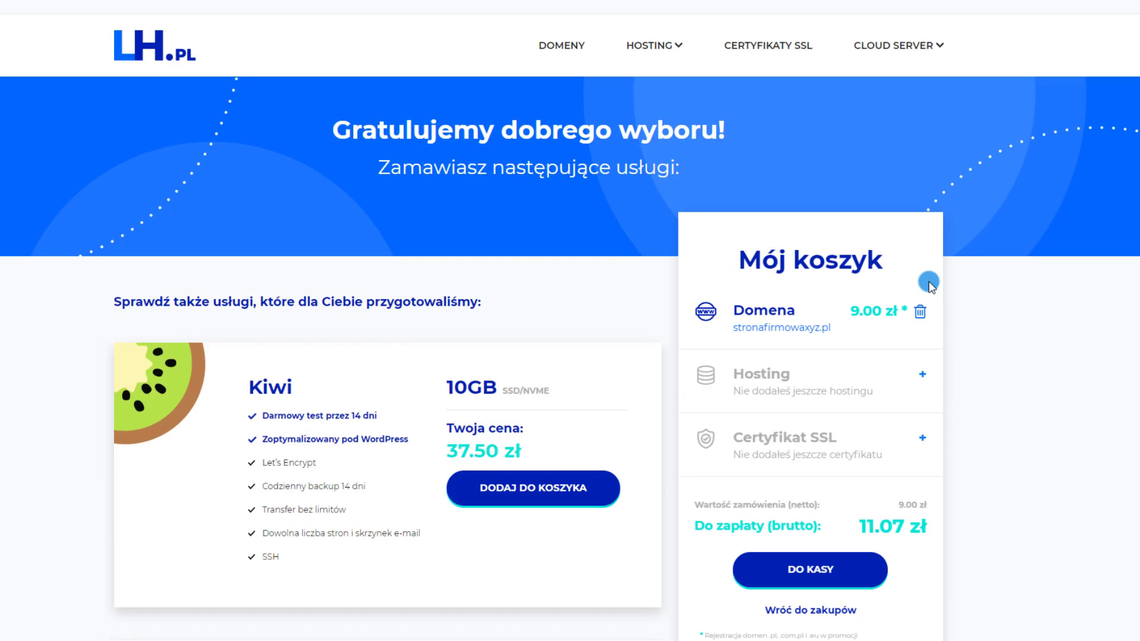
Add the Kiwi hosting package from the HOSTING WWW page to the cart
click(654, 47)
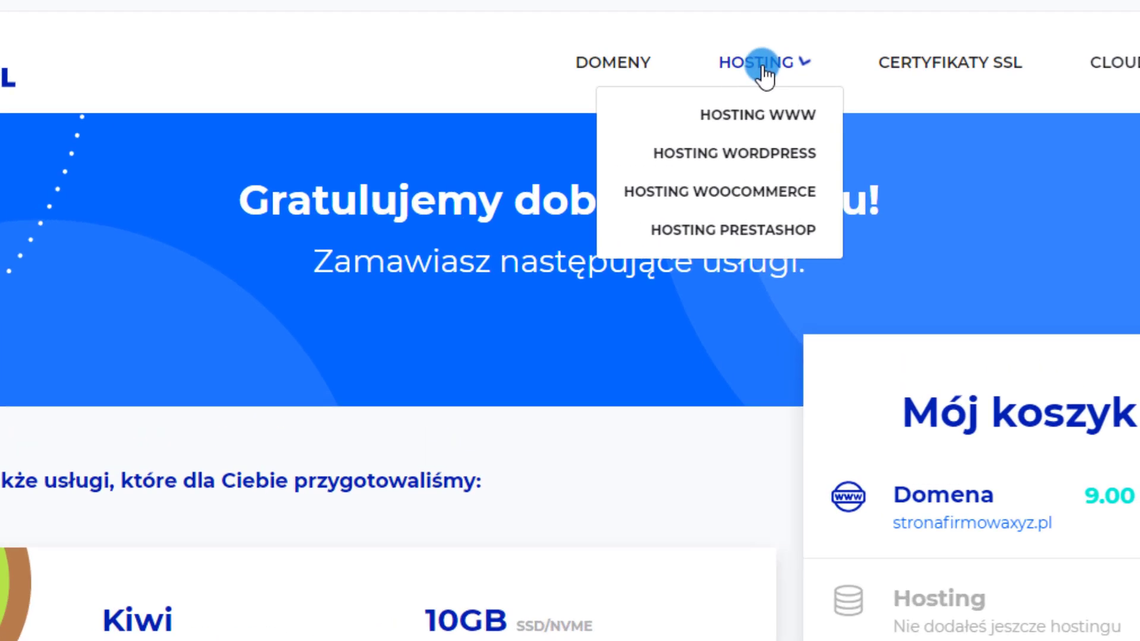
click(780, 114)
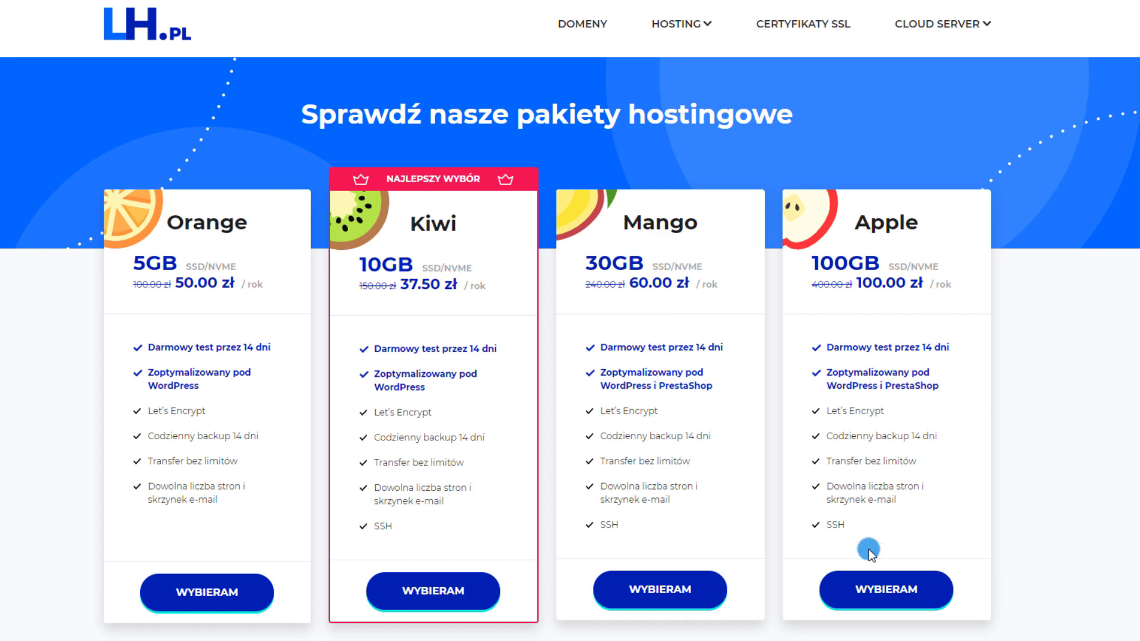
click(428, 599)
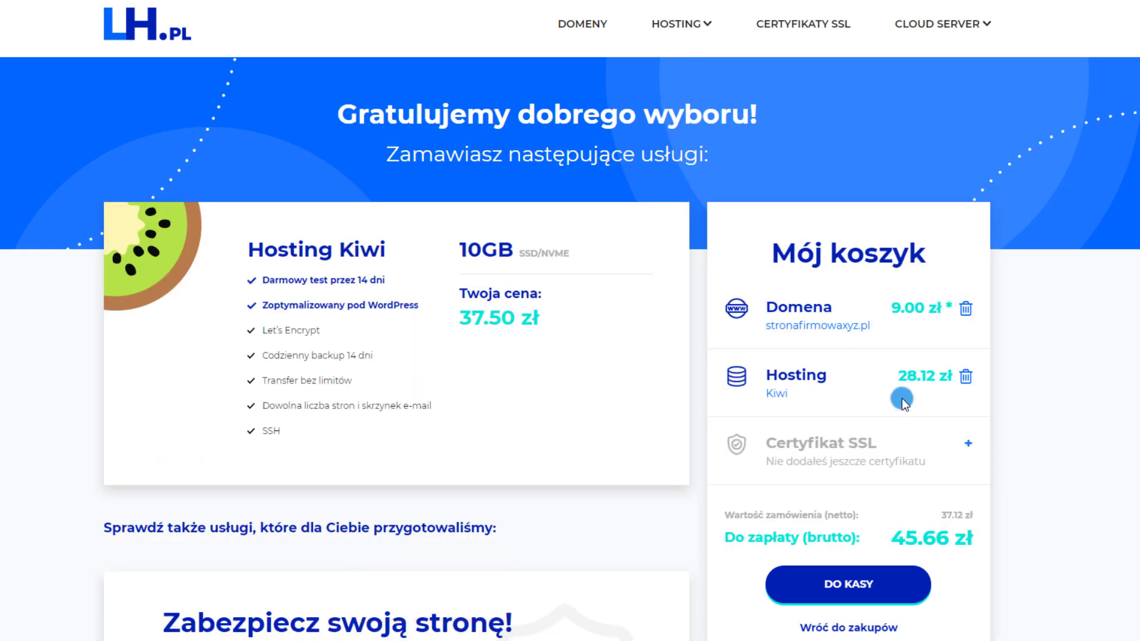
scroll(902, 398, down, 3)
scroll(1011, 348, up, 1)
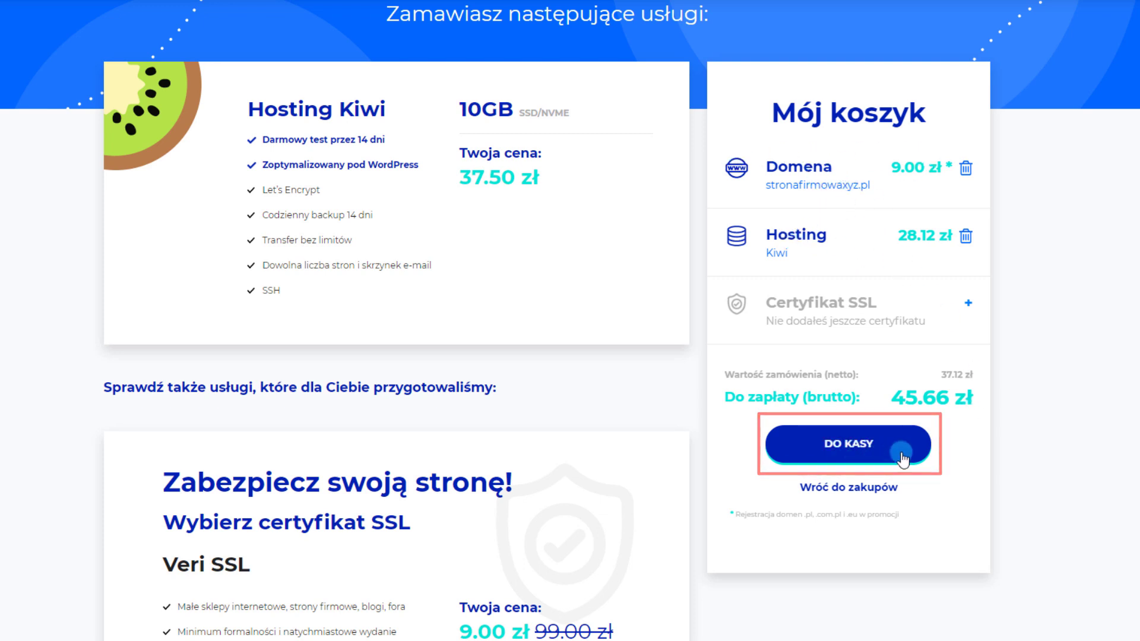
Enter and apply a discount code in the cart summary
click(850, 447)
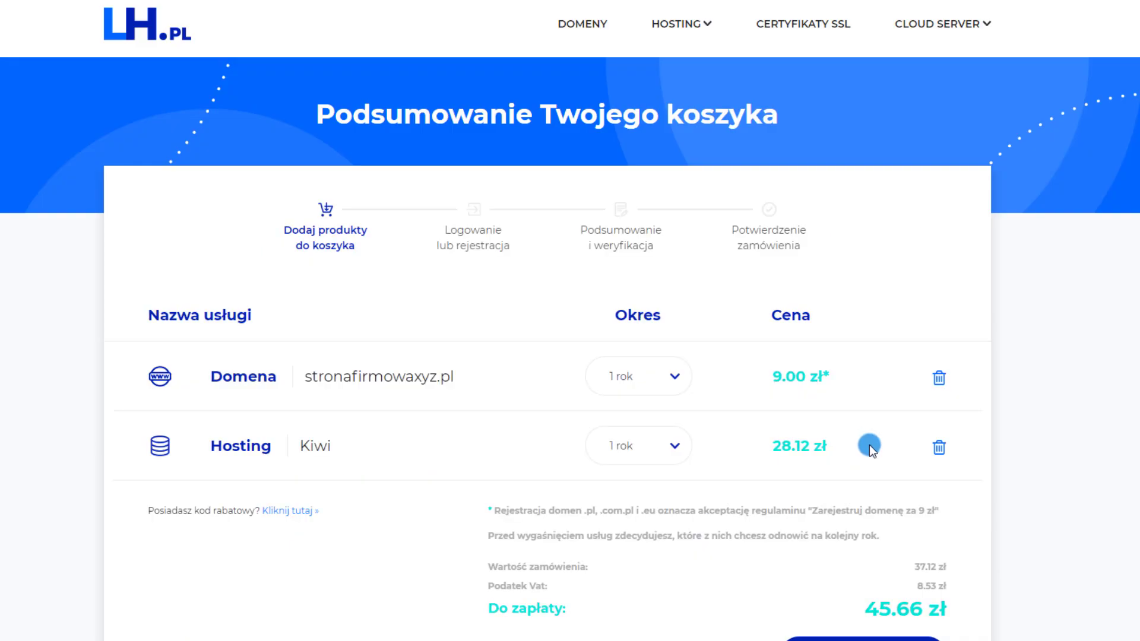
scroll(872, 445, down, 3)
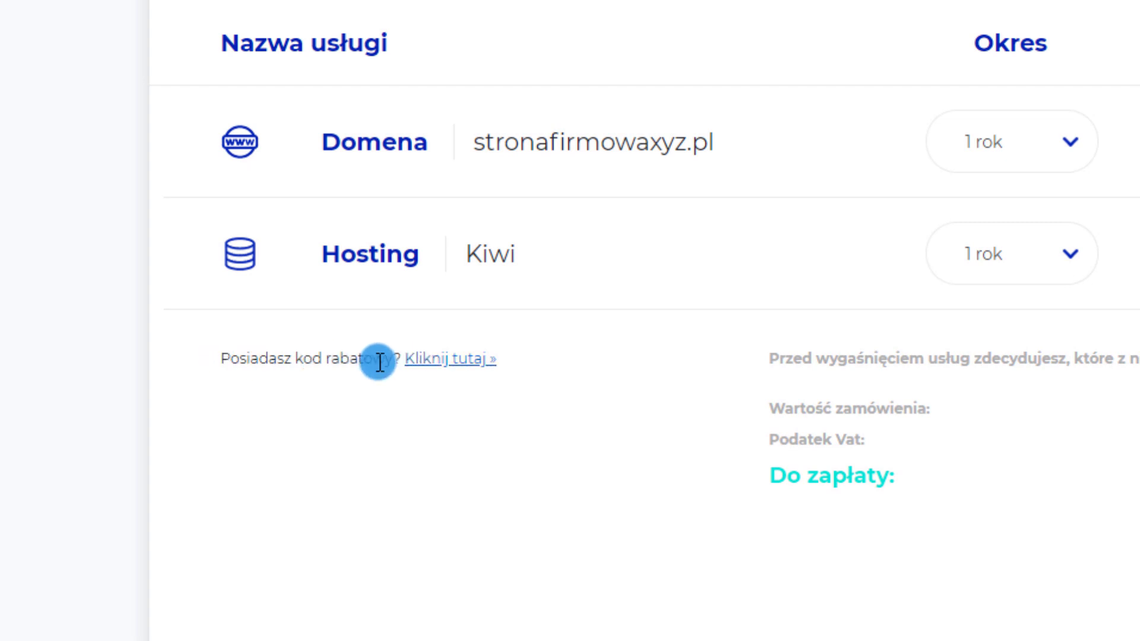
click(435, 368)
click(355, 415)
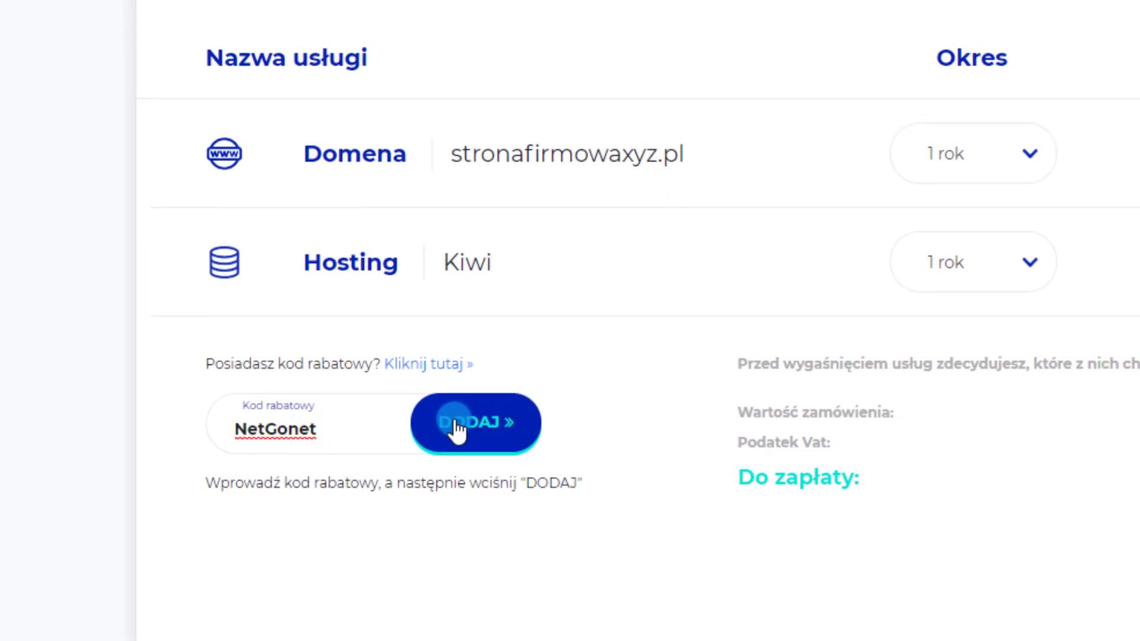
click(457, 426)
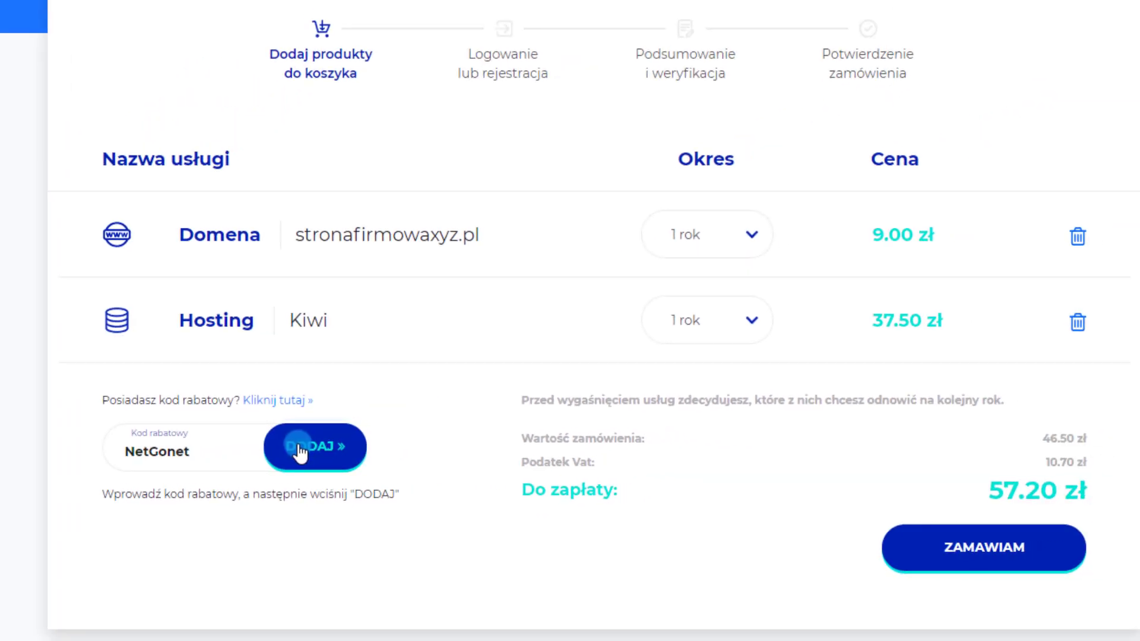
Review the discounted cart and submit it with ZAMAWIAM
scroll(614, 402, down, 4)
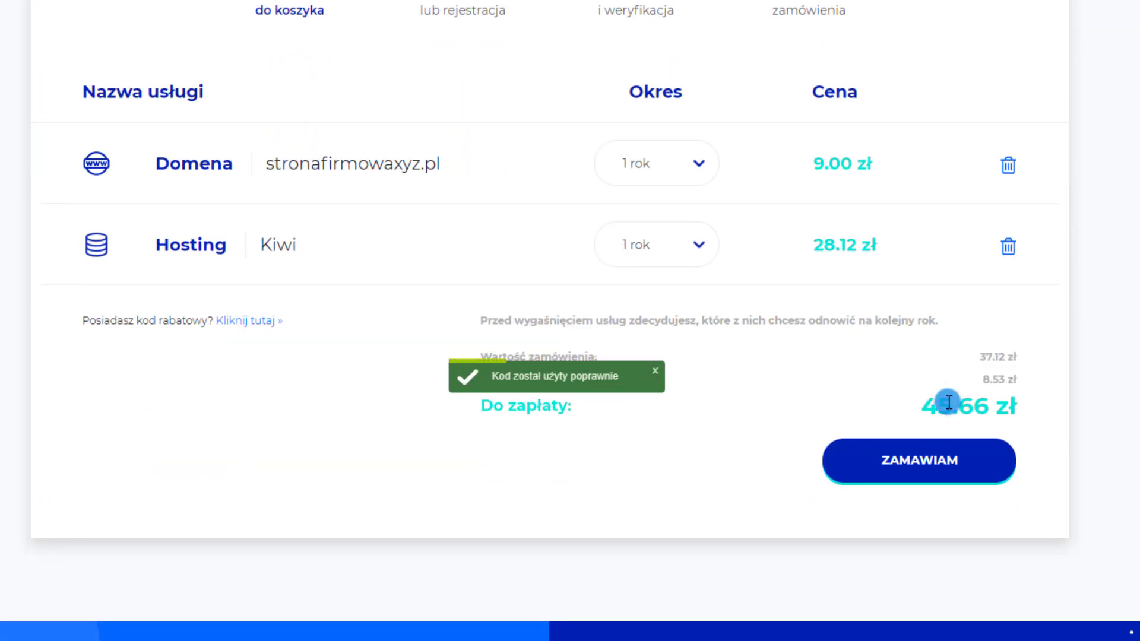
scroll(910, 421, up, 2)
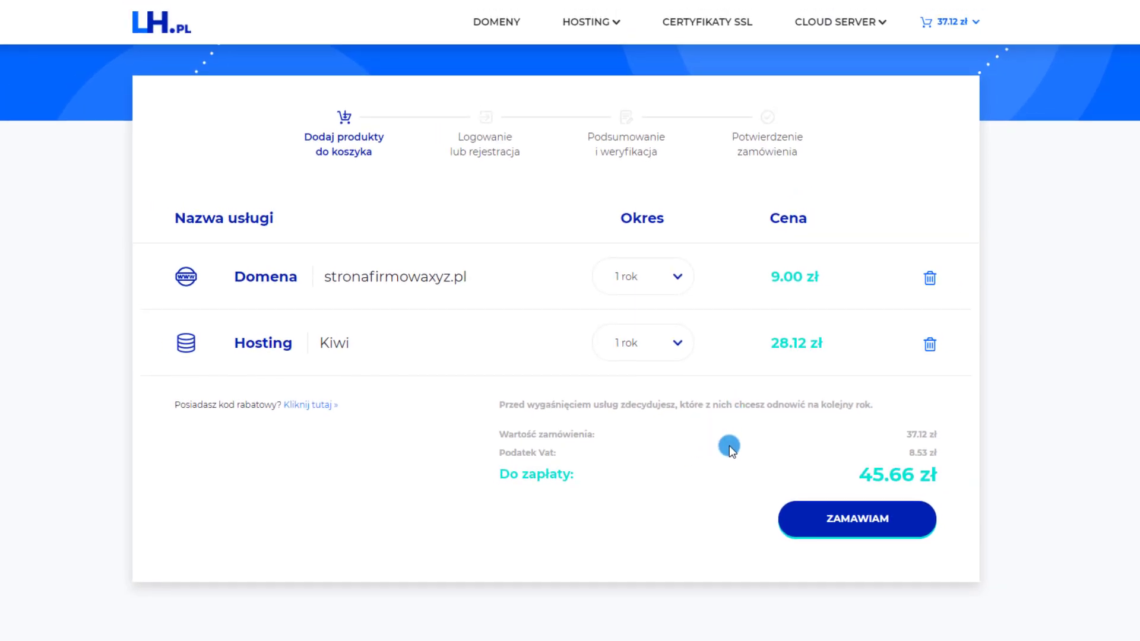
scroll(730, 446, up, 3)
scroll(746, 377, down, 3)
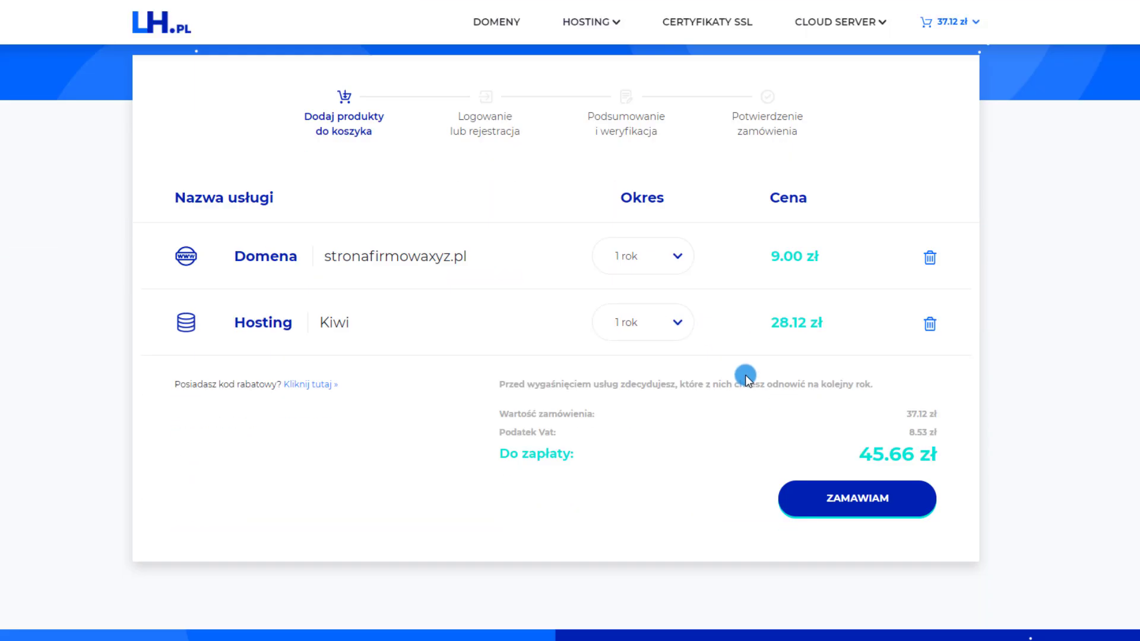
click(833, 453)
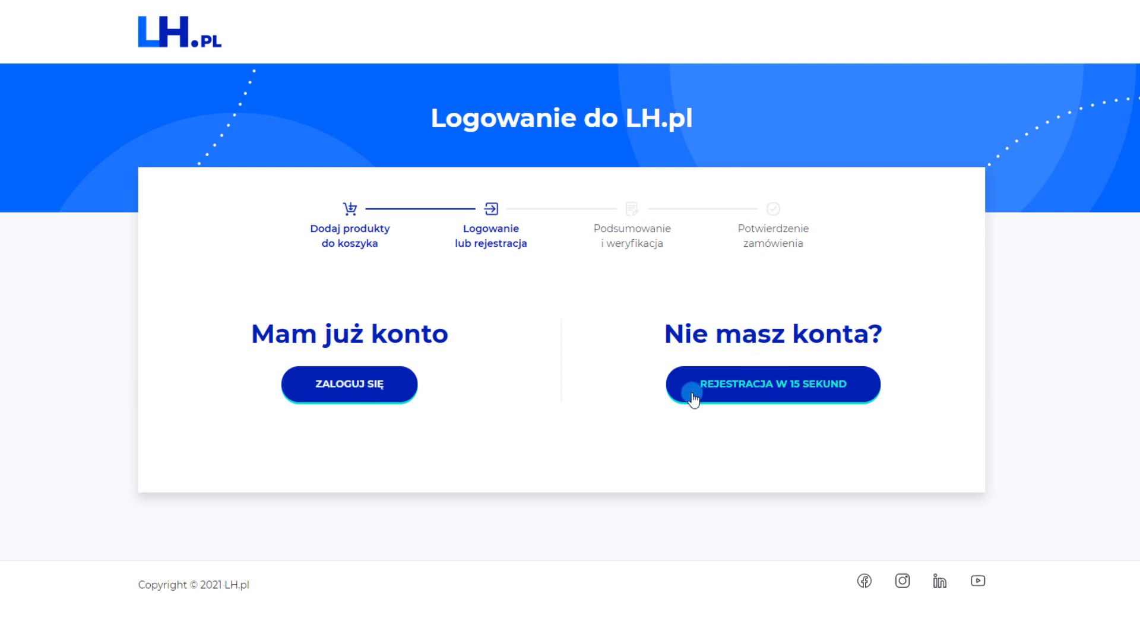
Start a Firma (company) registration and fill in the company details
click(815, 390)
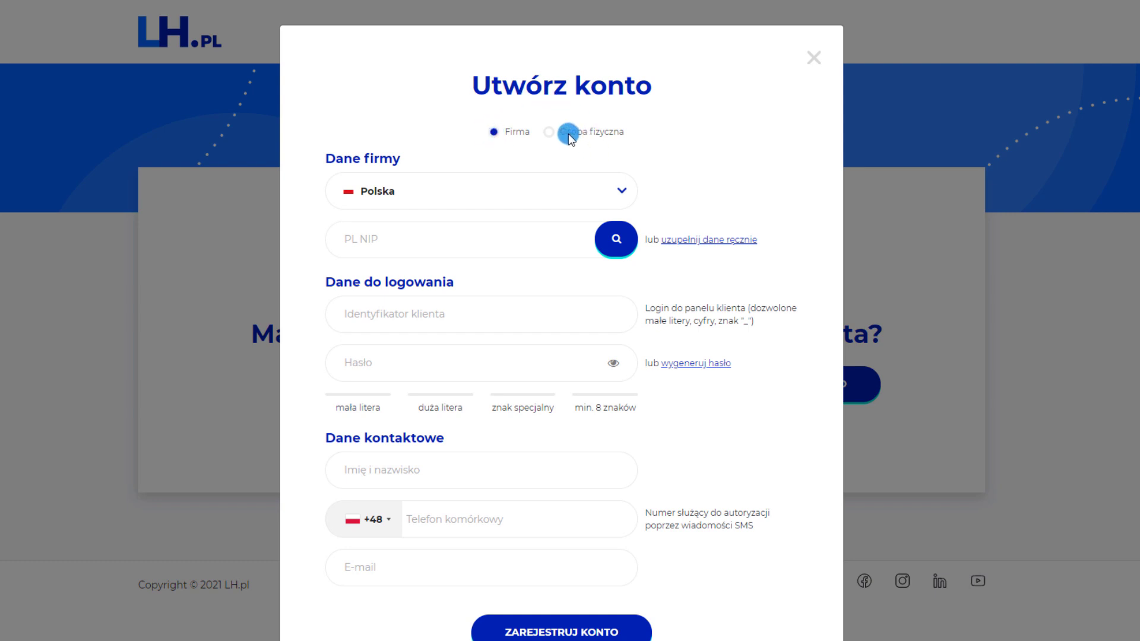
click(547, 134)
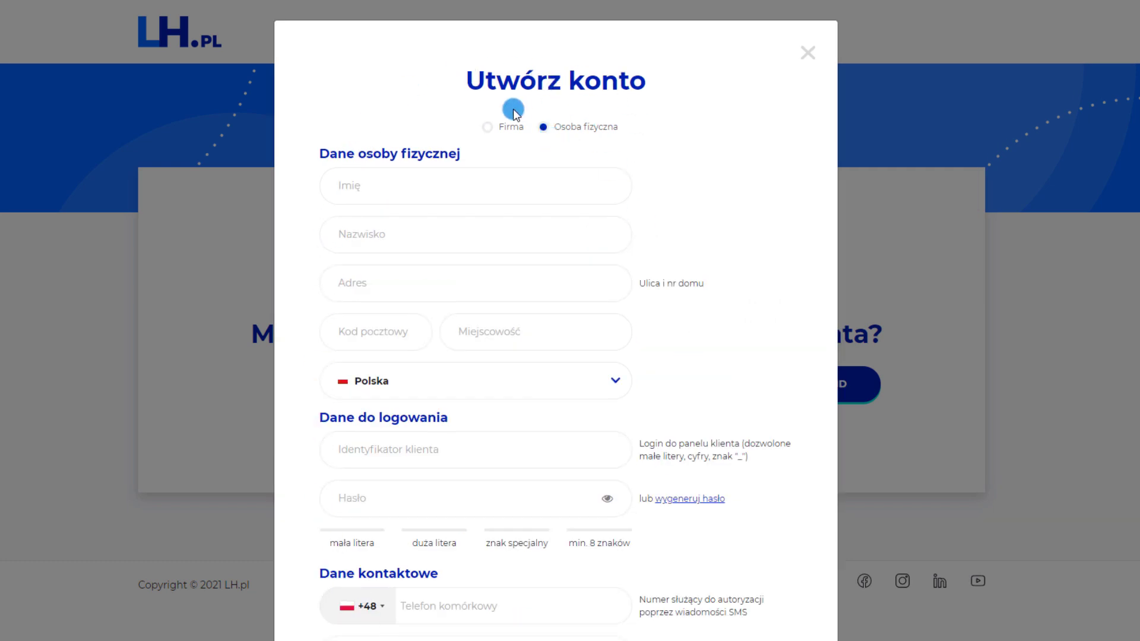
click(487, 127)
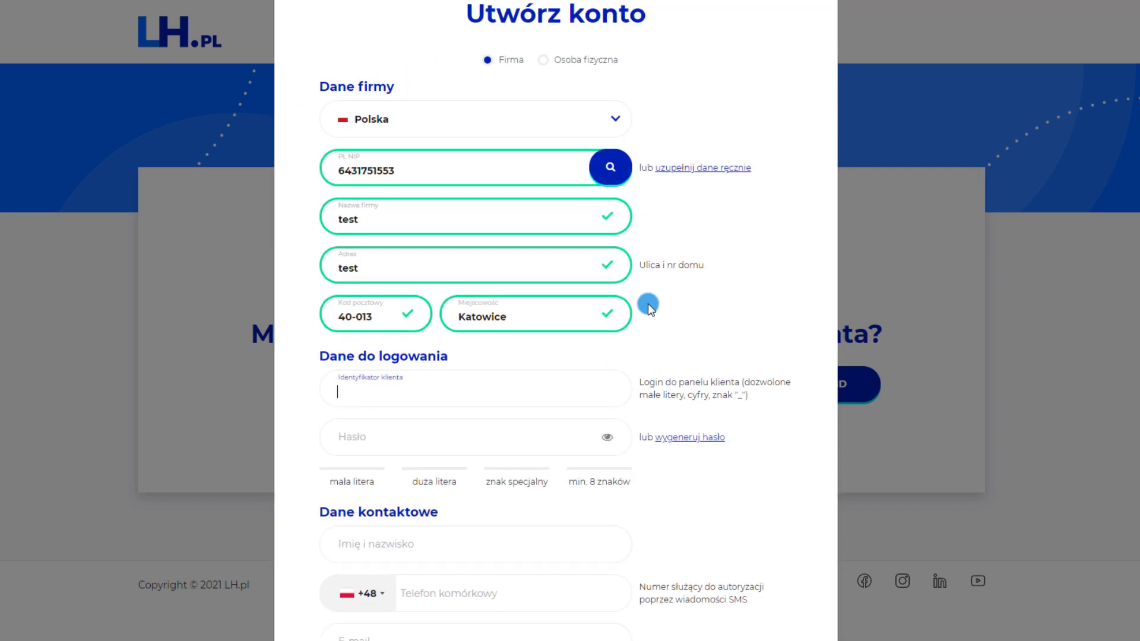
scroll(647, 300, down, 2)
click(492, 328)
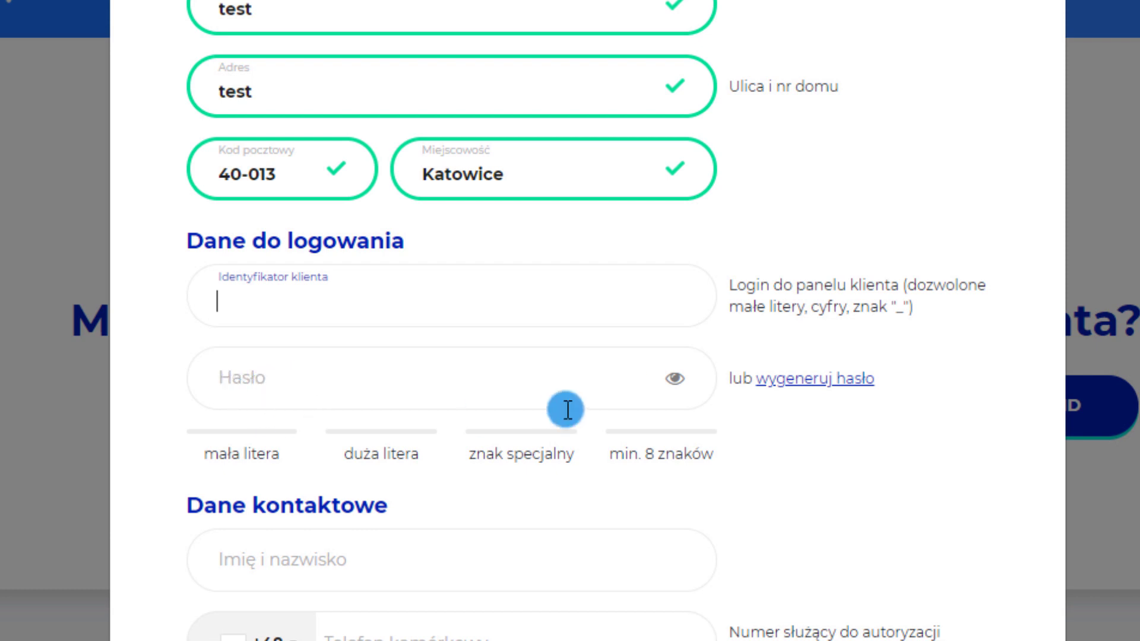
Generate a password, set a custom client login, and begin entering the contact's full name
click(836, 383)
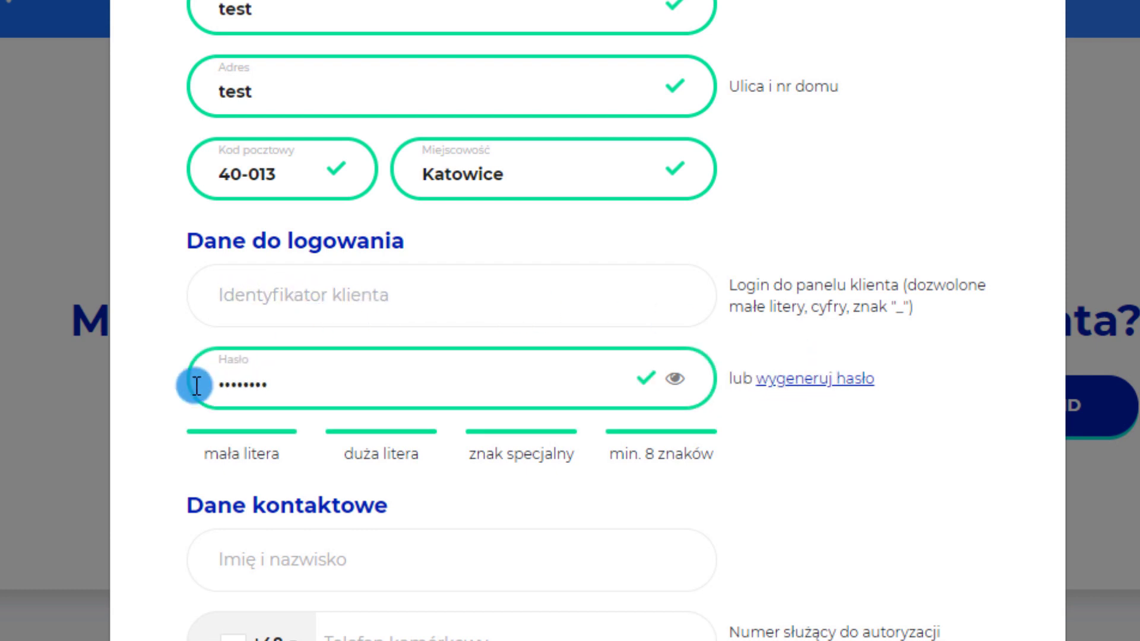
click(678, 380)
drag(349, 381, 231, 434)
key(ctrl+c)
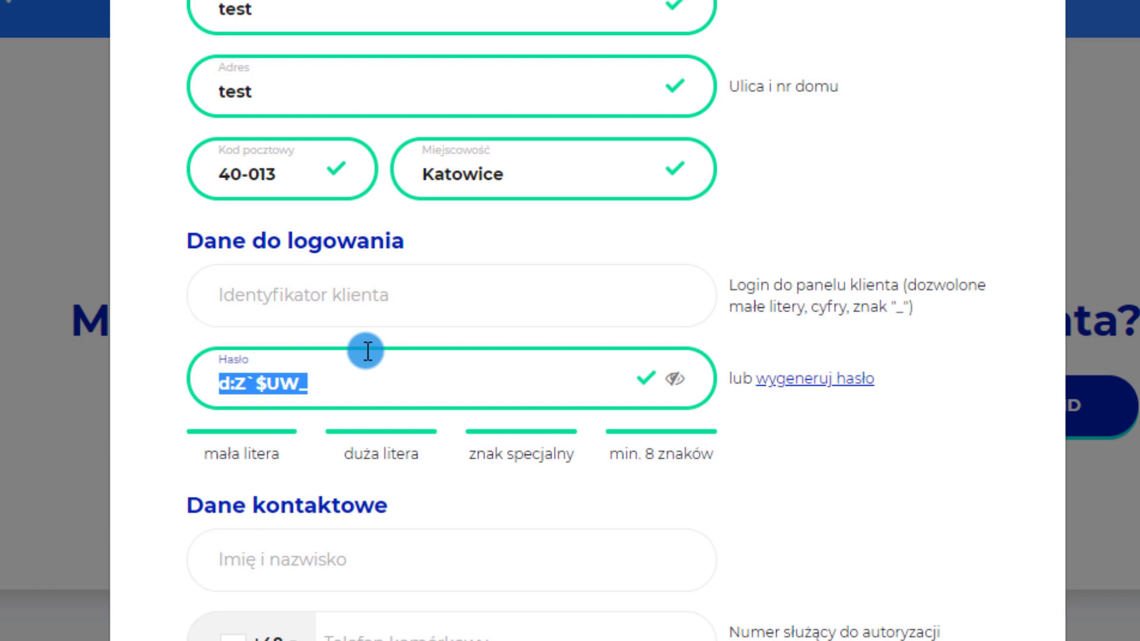
click(329, 303)
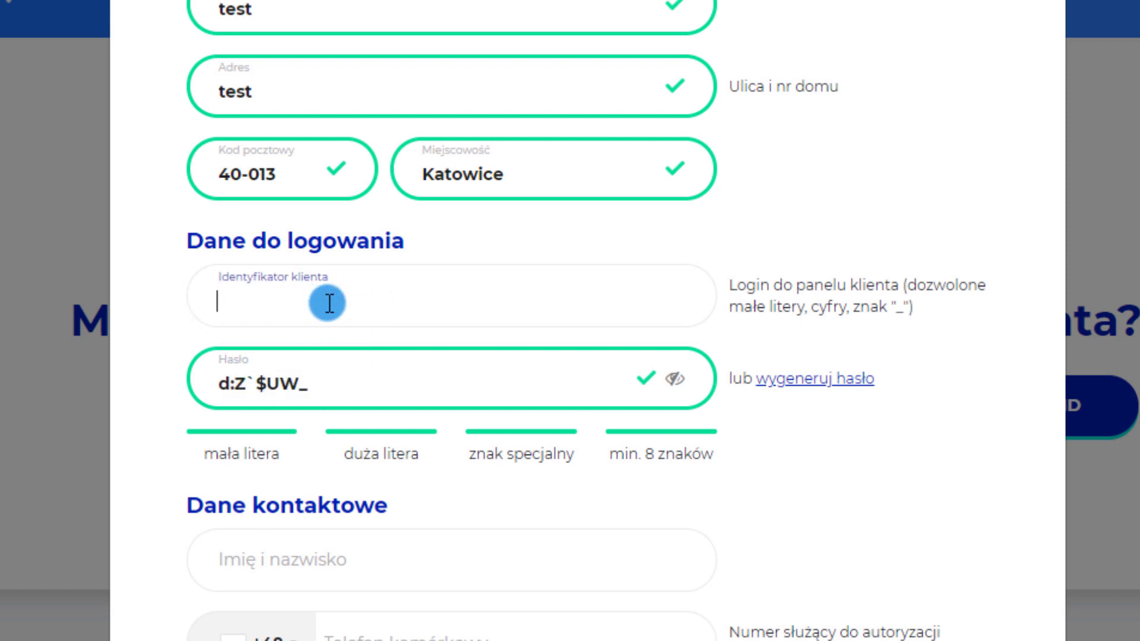
key(ctrl+v)
drag(354, 308, 145, 307)
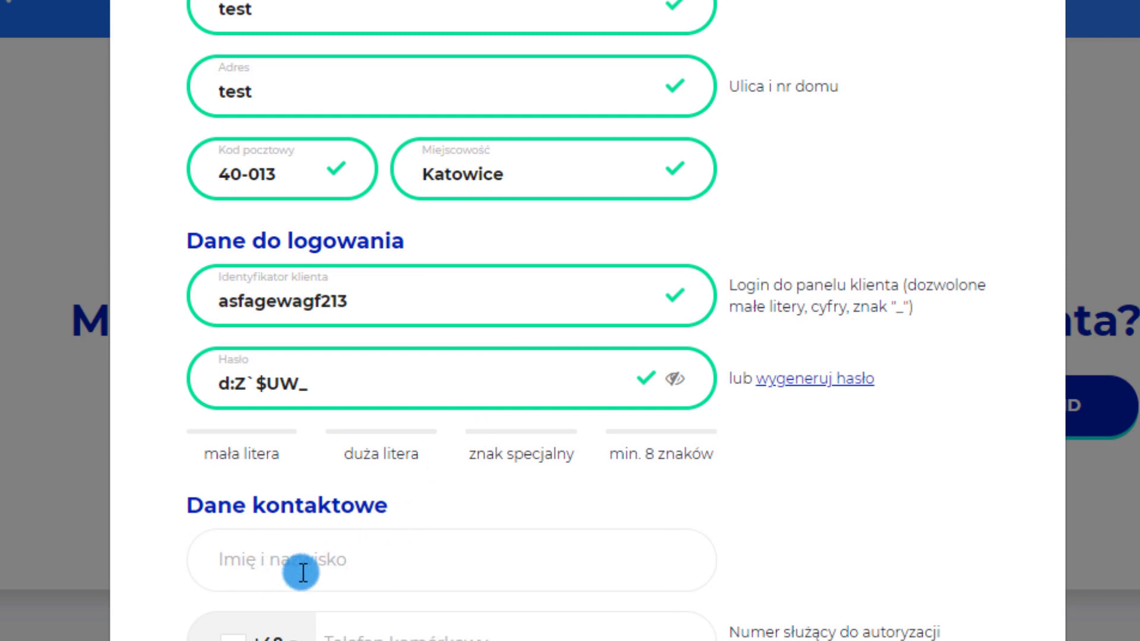
click(301, 572)
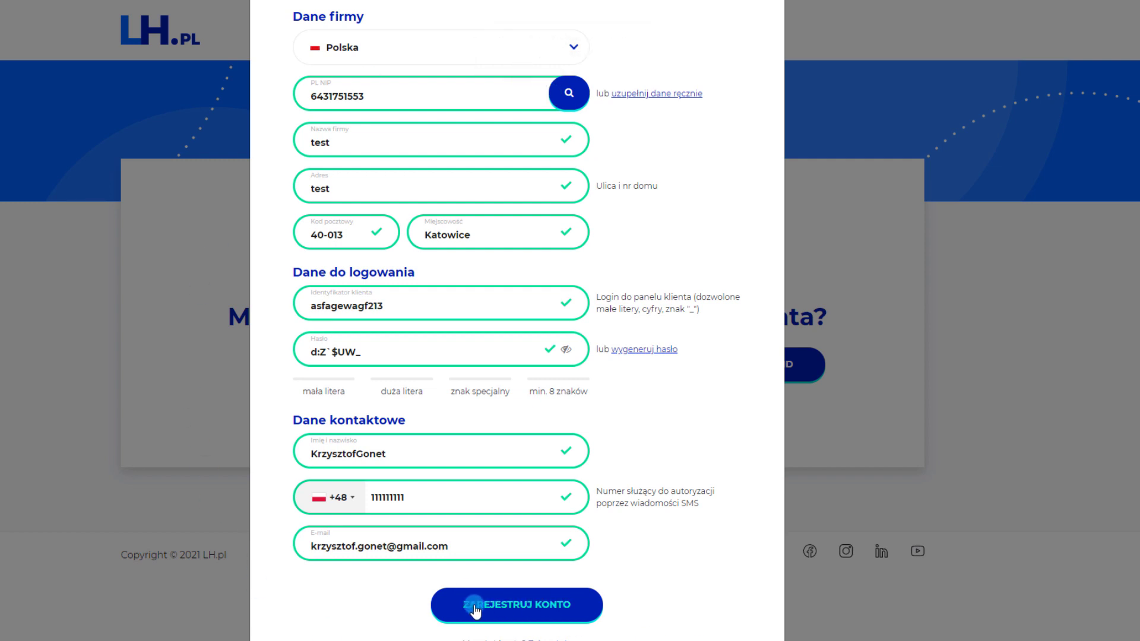
Register the account, tick 'Zaznacz wszystkie zgody', and place the order
click(517, 604)
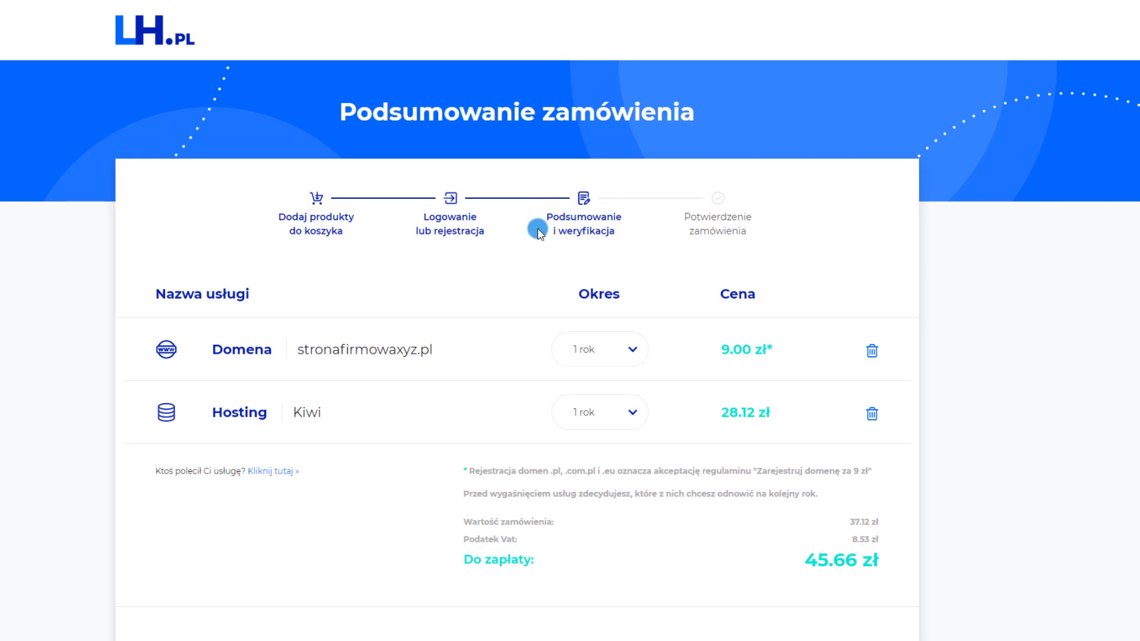
scroll(316, 429, down, 4)
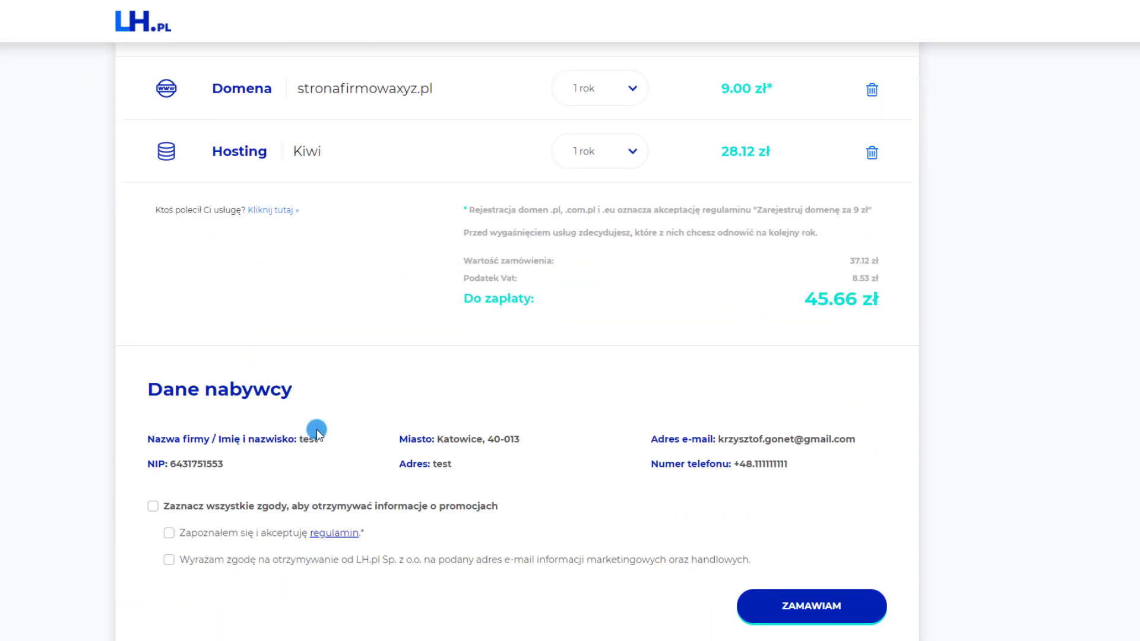
click(153, 507)
scroll(655, 629, up, 2)
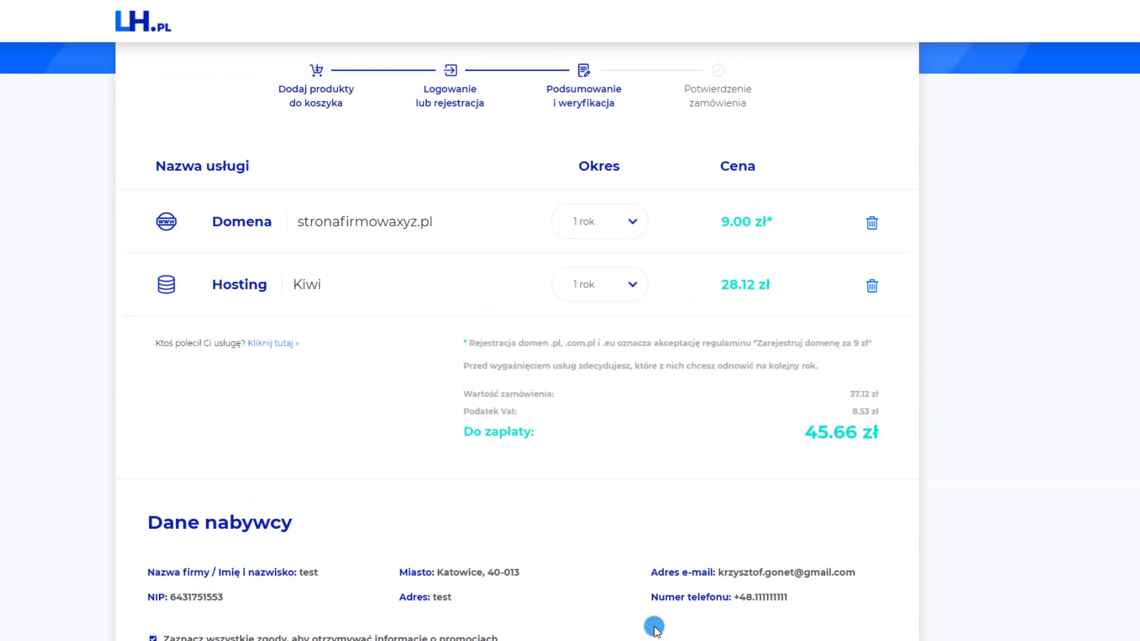
scroll(734, 380, up, 2)
scroll(751, 410, down, 6)
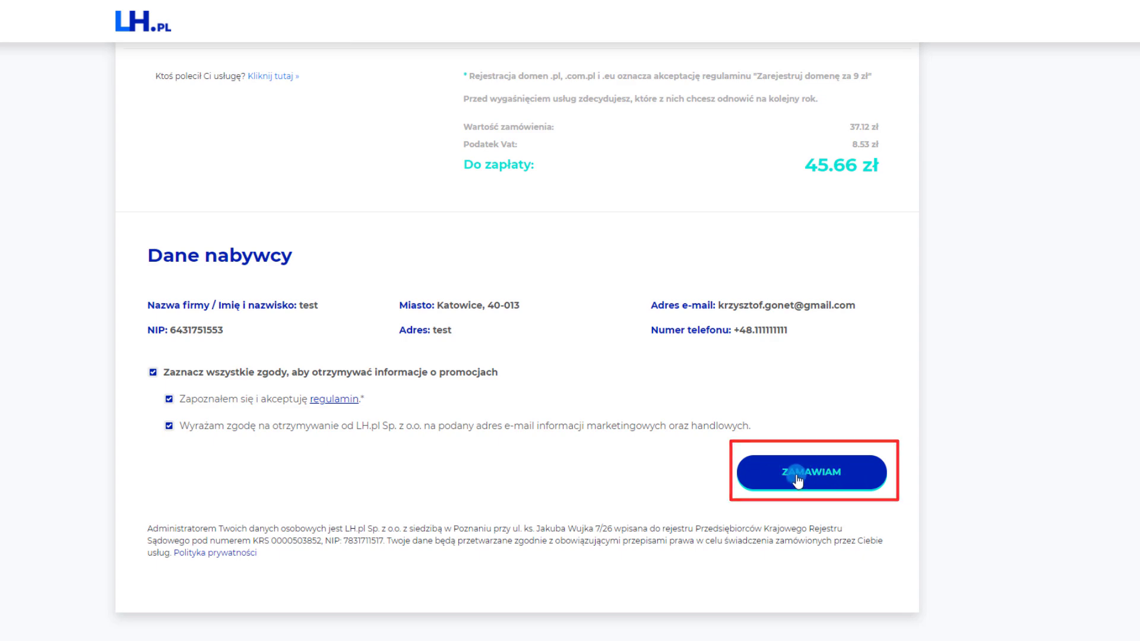
scroll(797, 473, up, 4)
scroll(802, 478, down, 4)
click(804, 482)
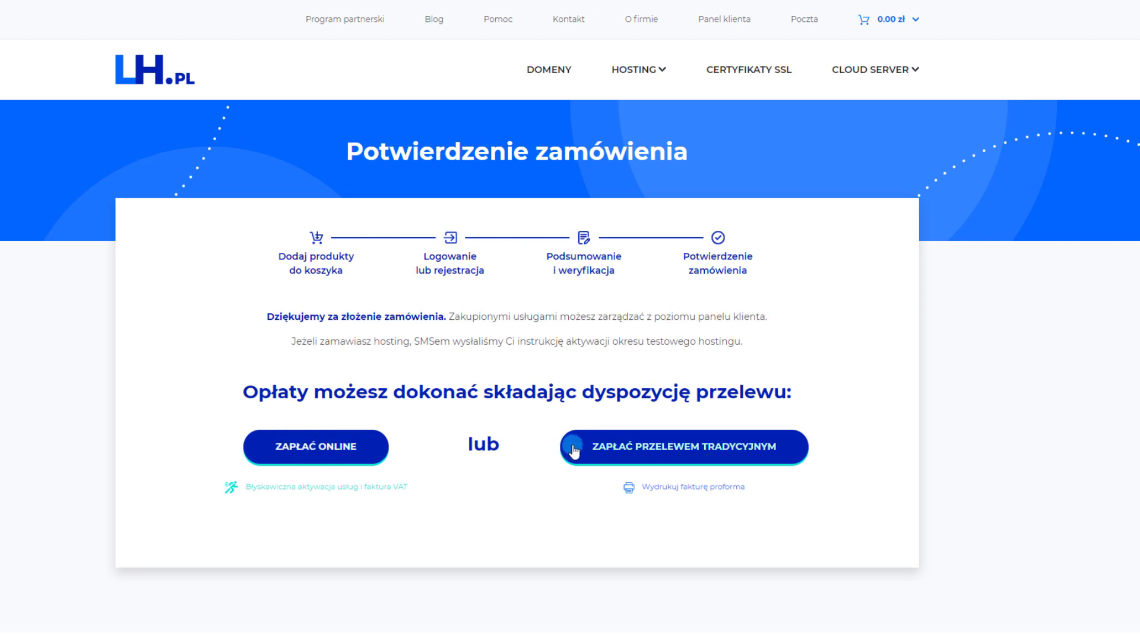
Pay the 45,67 zł proforma invoice online using Płać z ING
click(275, 453)
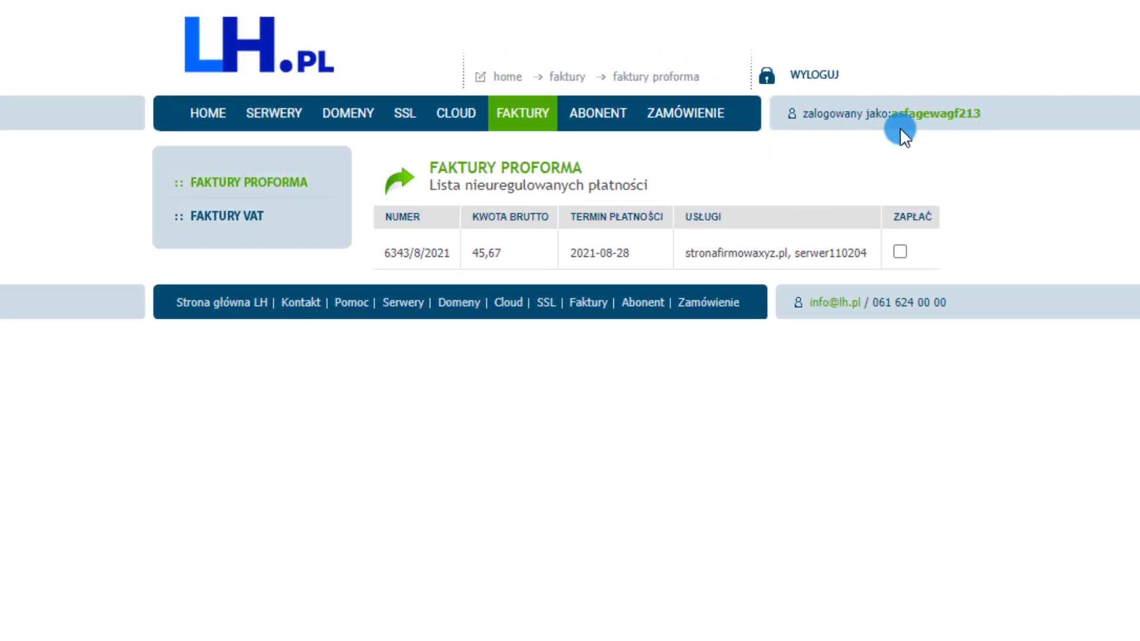
click(901, 251)
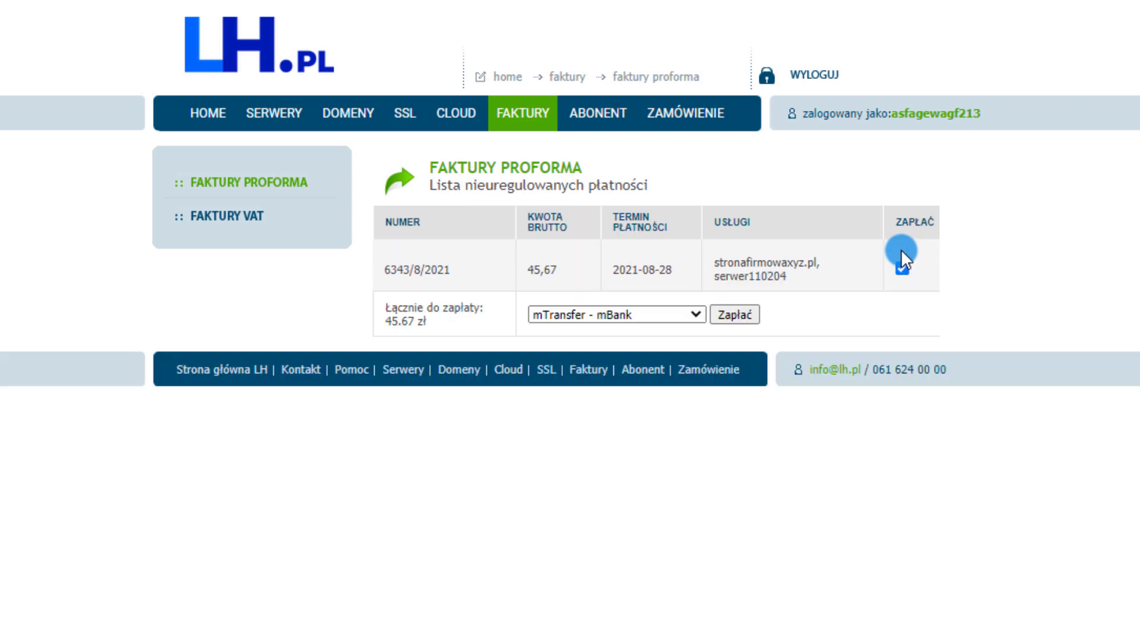
click(598, 313)
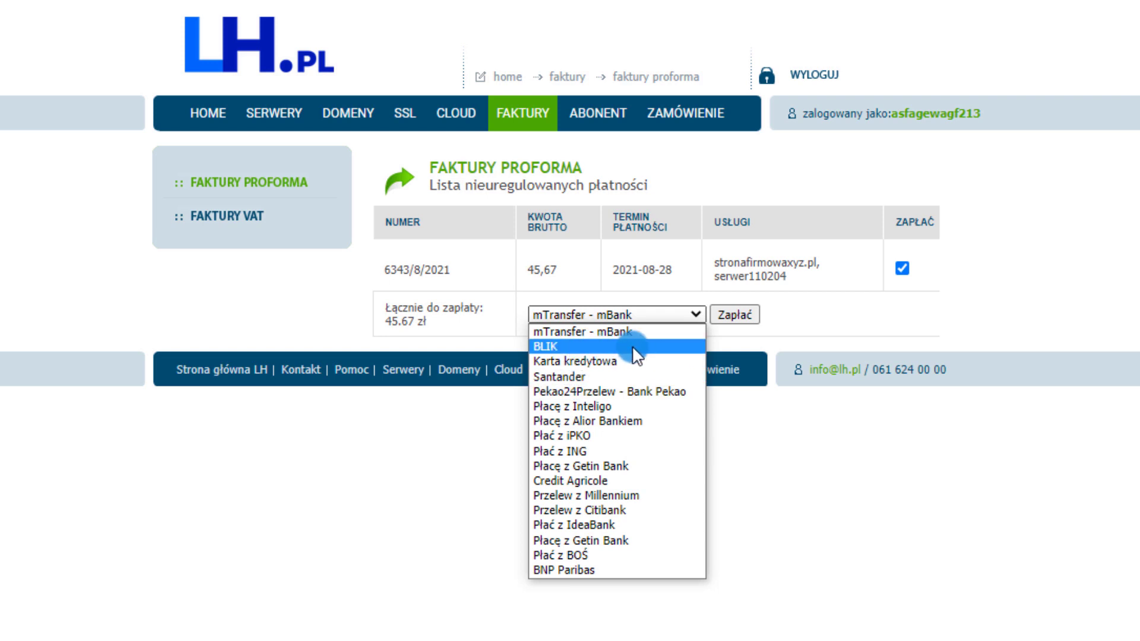
click(548, 451)
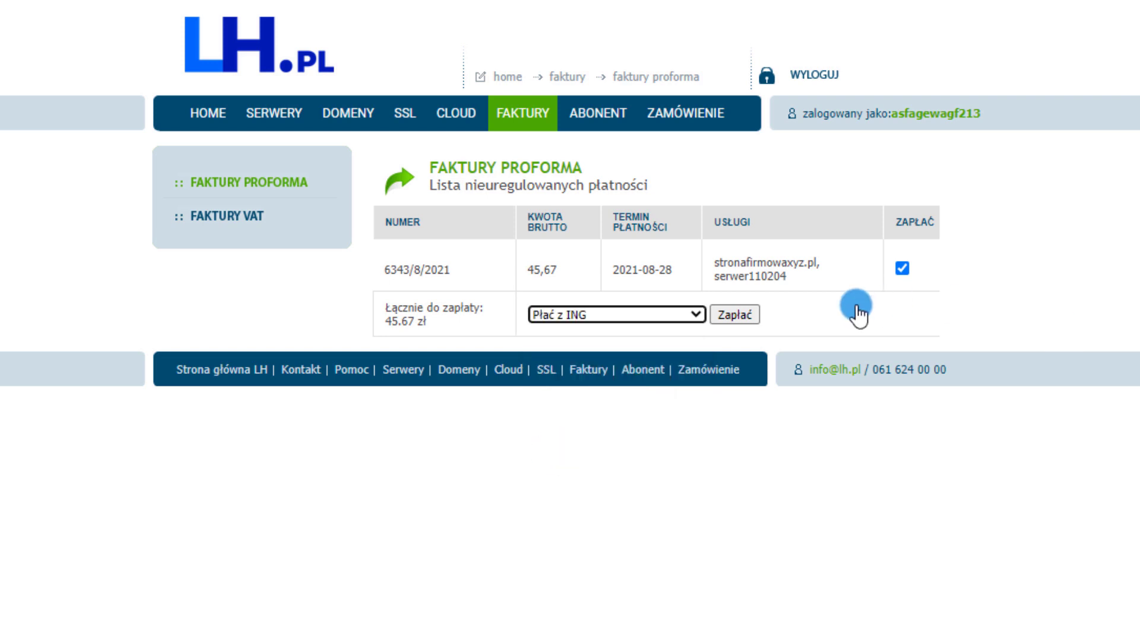
click(742, 315)
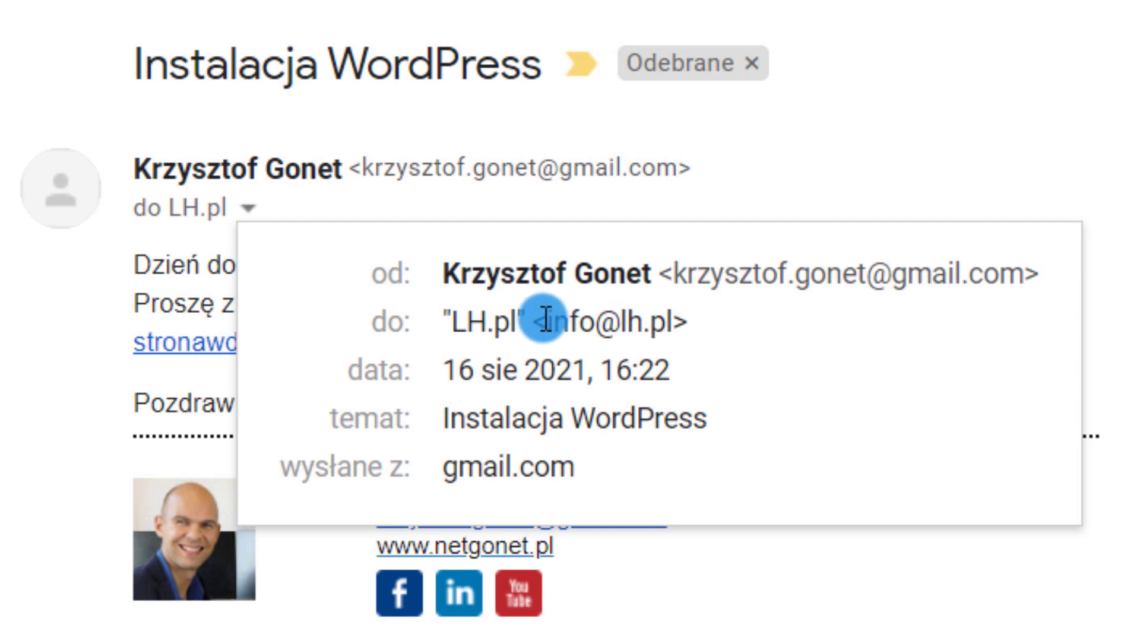
Scroll to LH.pl's WordPress-installation reply and follow its secret.lh.pl note link
mouse_move(593, 323)
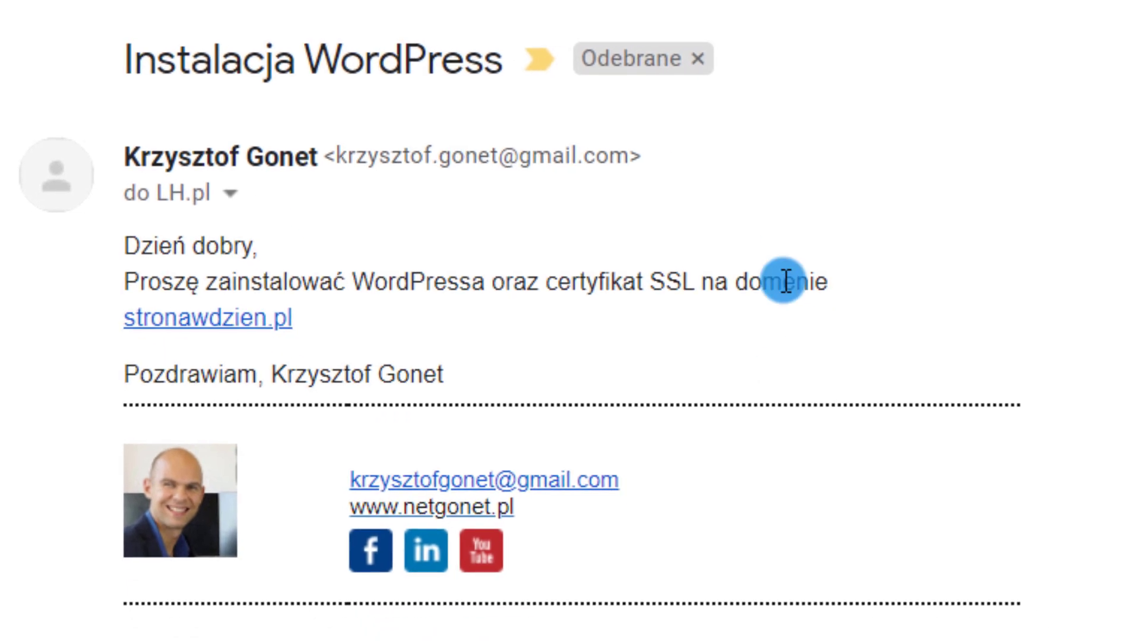
scroll(582, 271, down, 5)
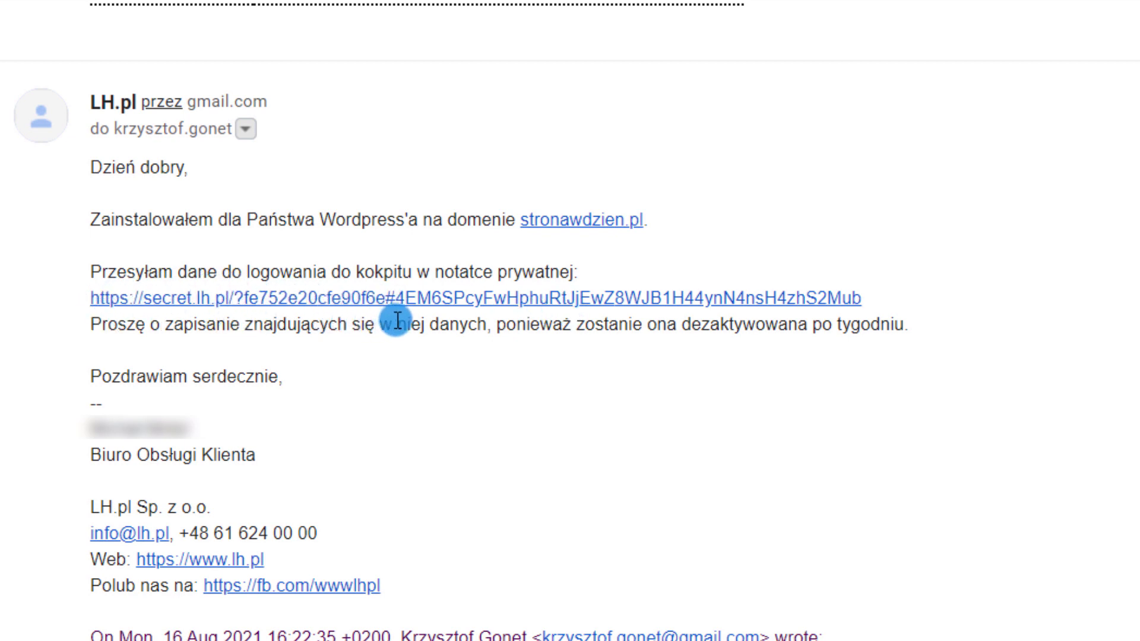
click(387, 300)
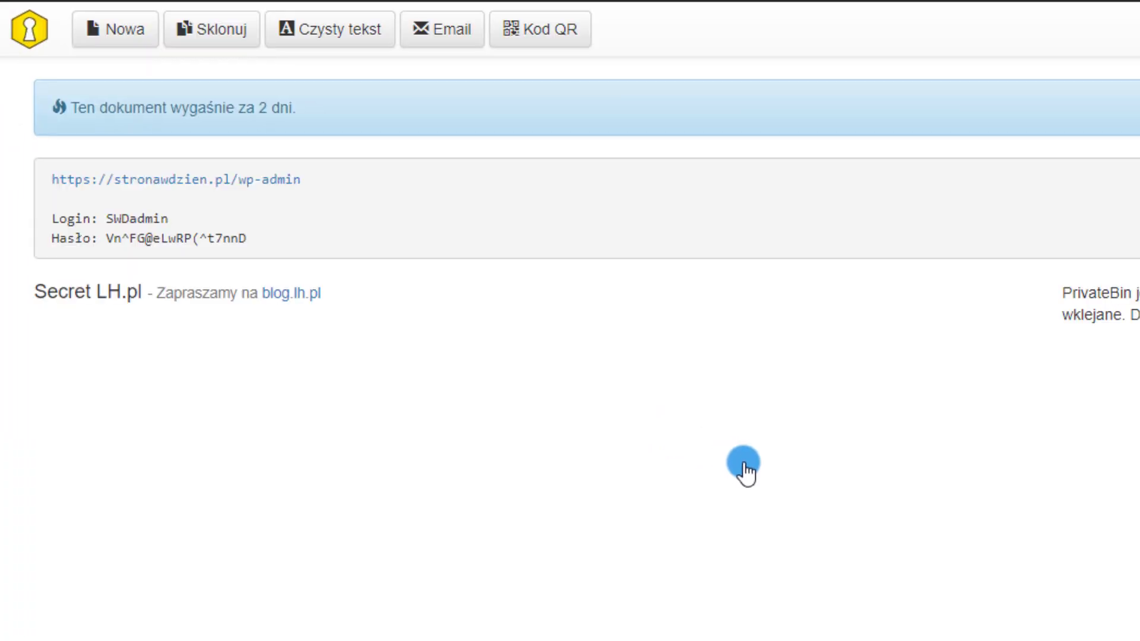
Select the note's login details, then open the stronawdzien.pl/wp-admin login page
drag(248, 236, 217, 232)
drag(341, 365, 65, 288)
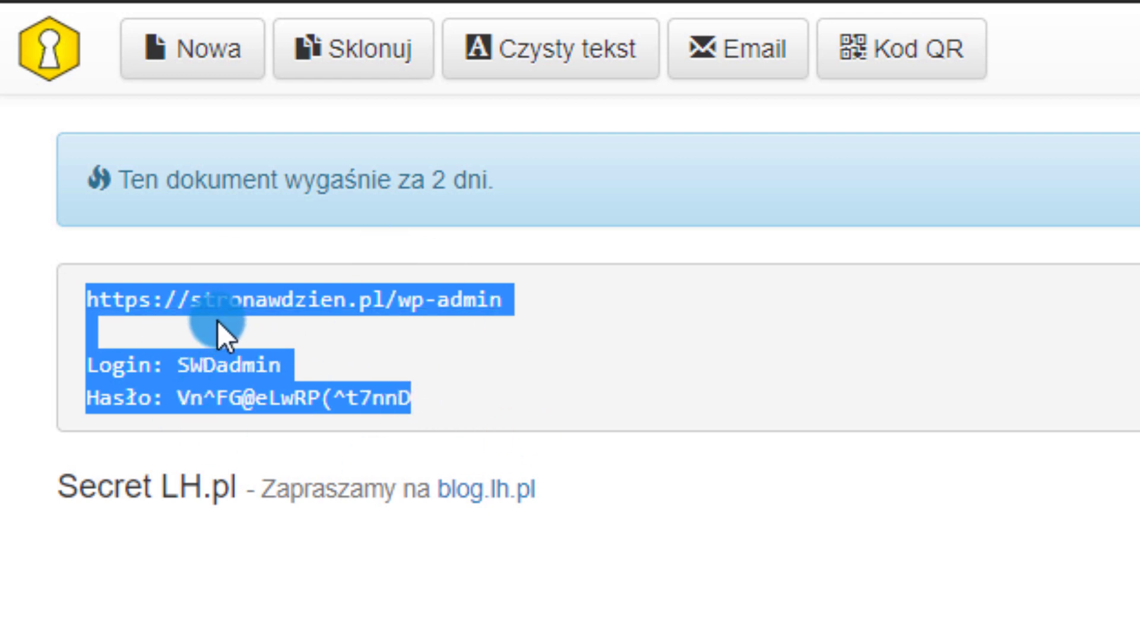
click(627, 302)
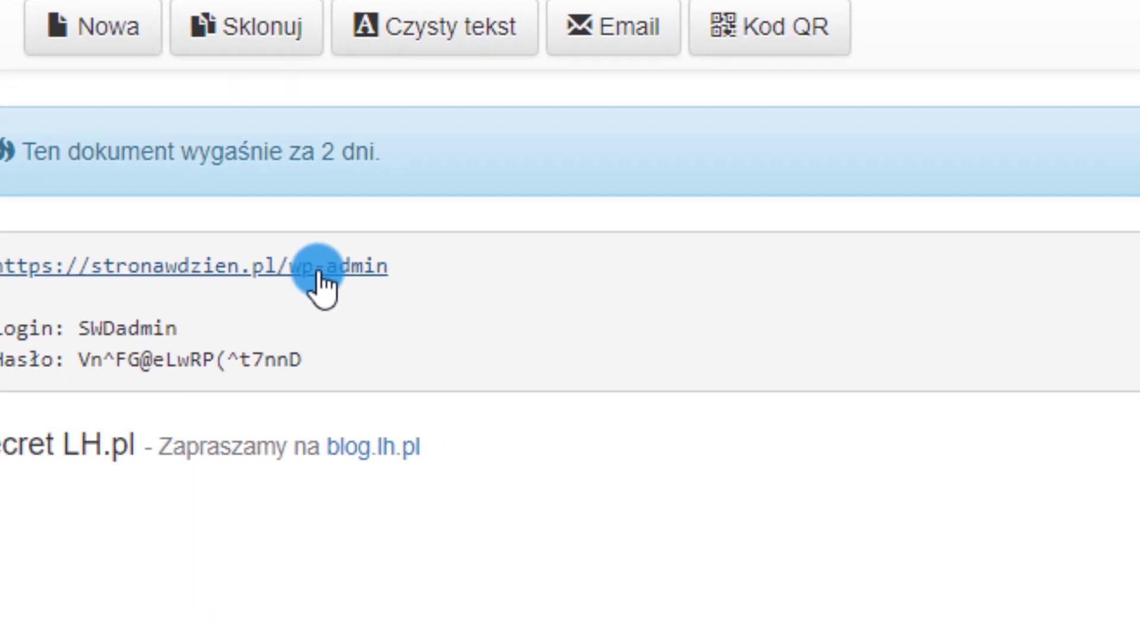
click(428, 306)
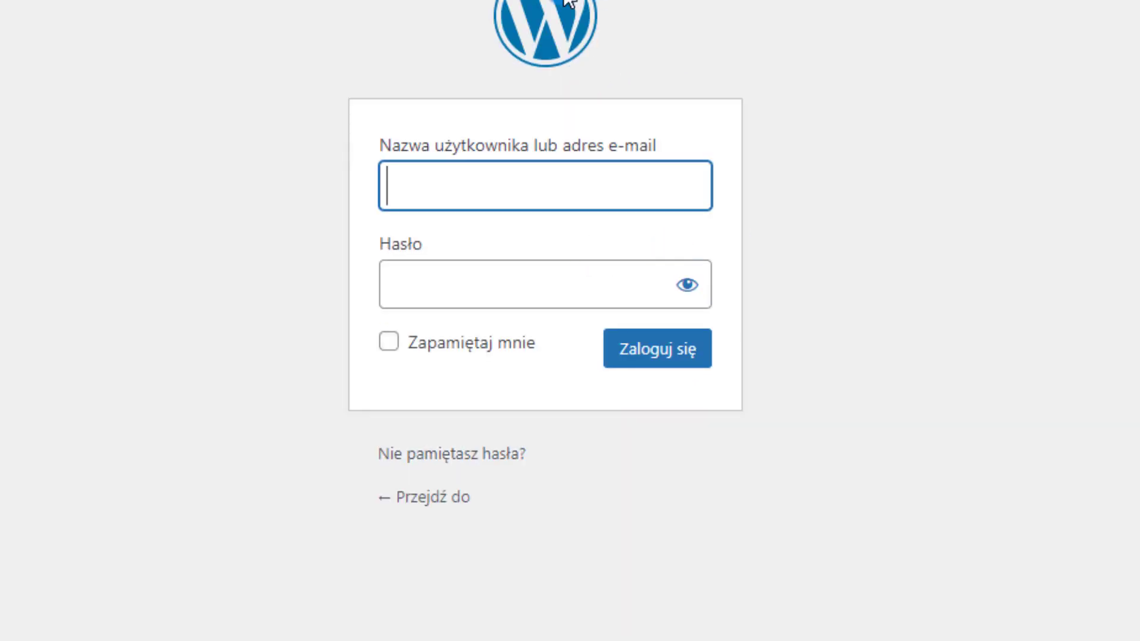
Log in with the admin username and password, then visit the live stronawdzien.pl front page
text(SWDadmin)
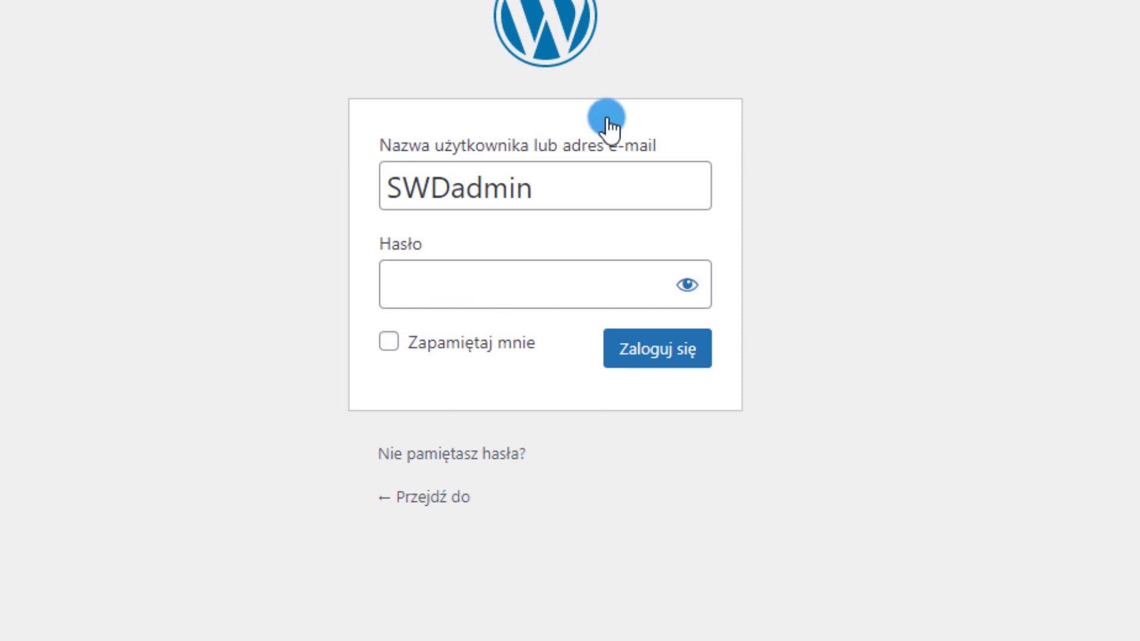
click(469, 287)
key(ctrl+v)
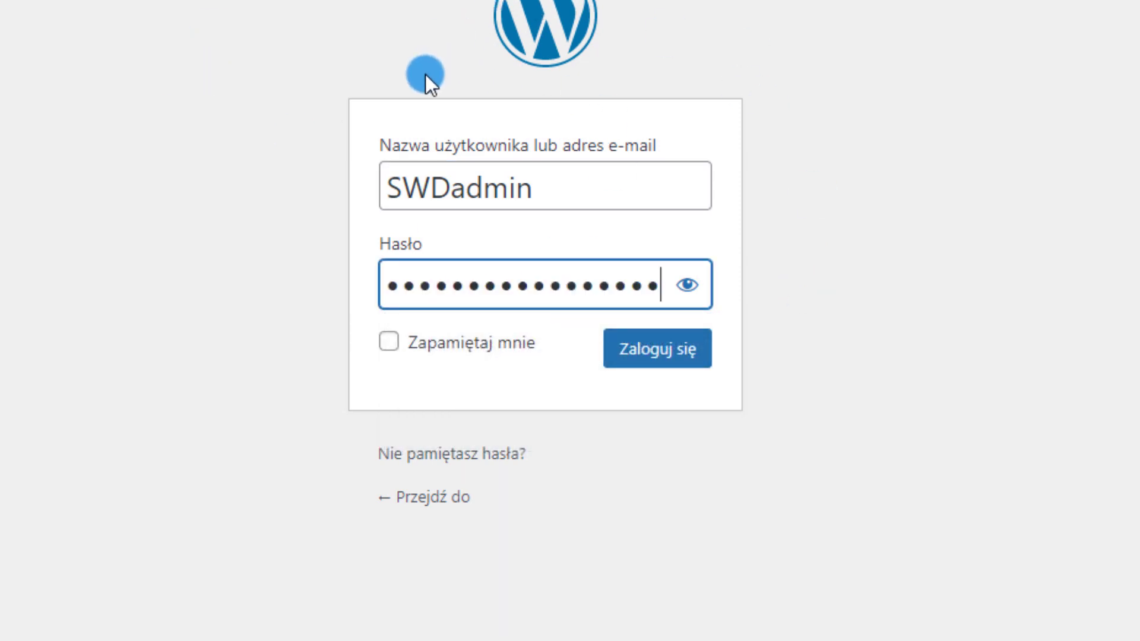
click(674, 349)
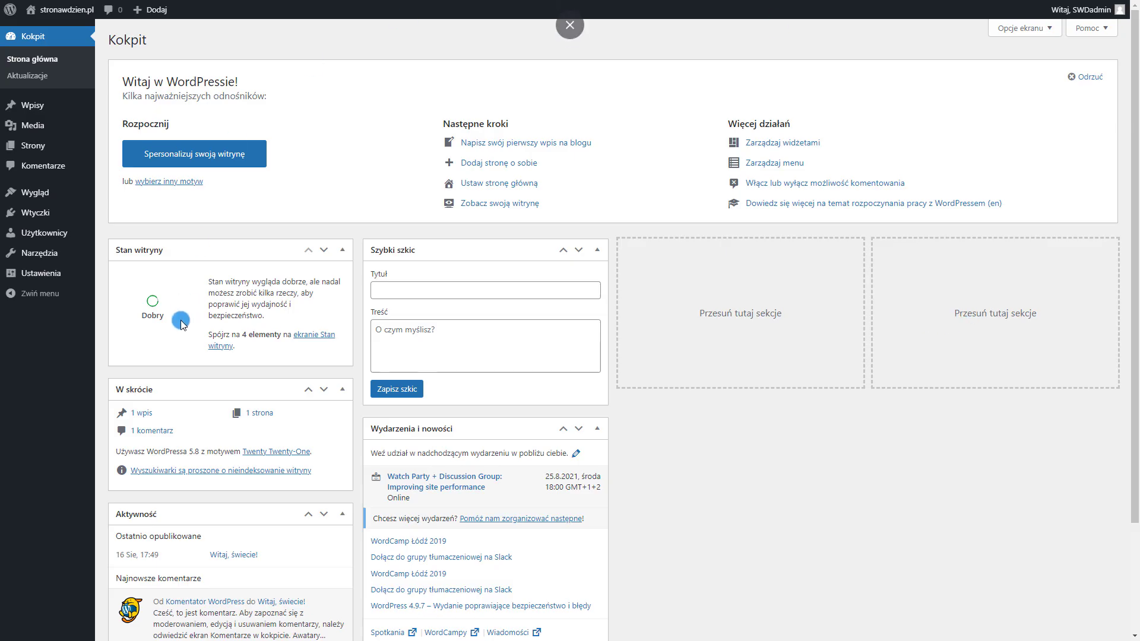
mouse_move(60, 11)
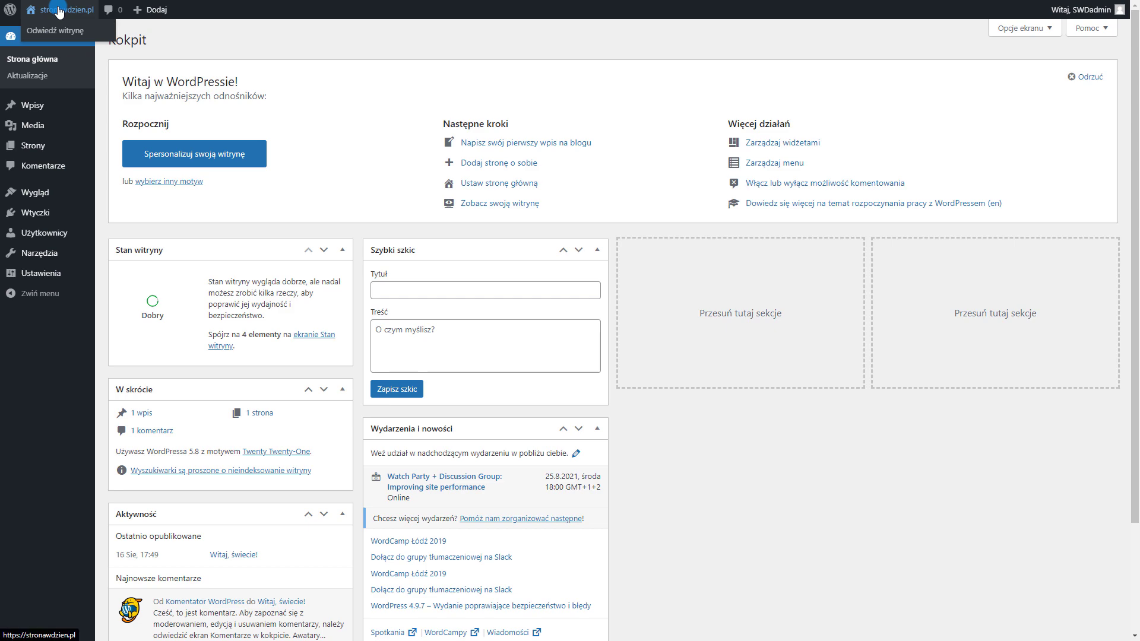
click(45, 34)
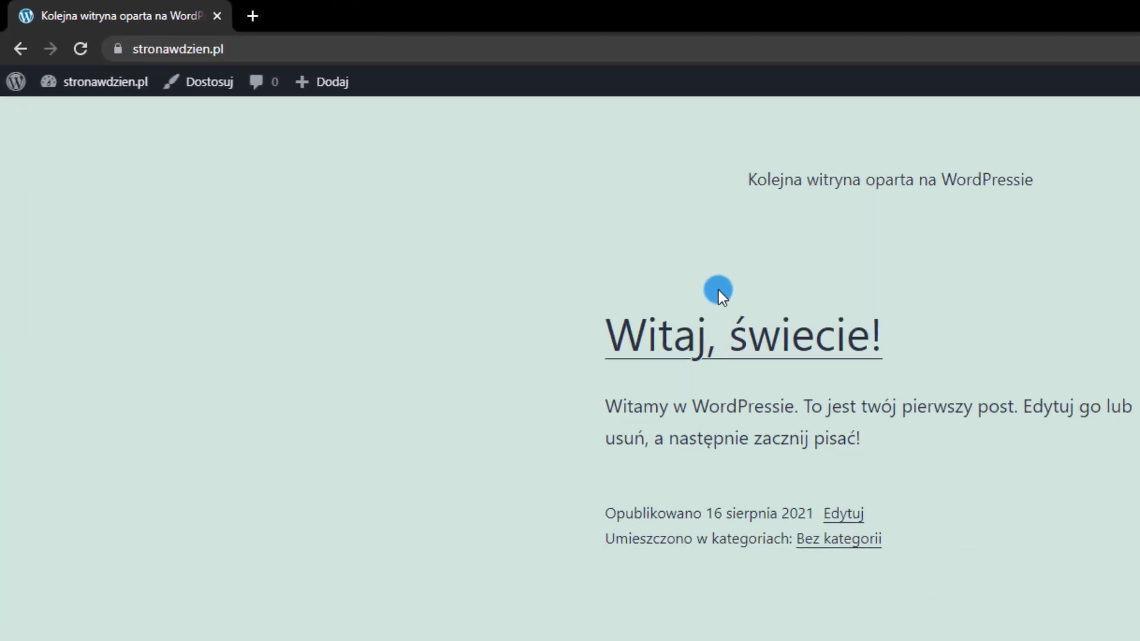
Switch the browser to full screen and show the About WordPress 5.8 welcome page
key(F11)
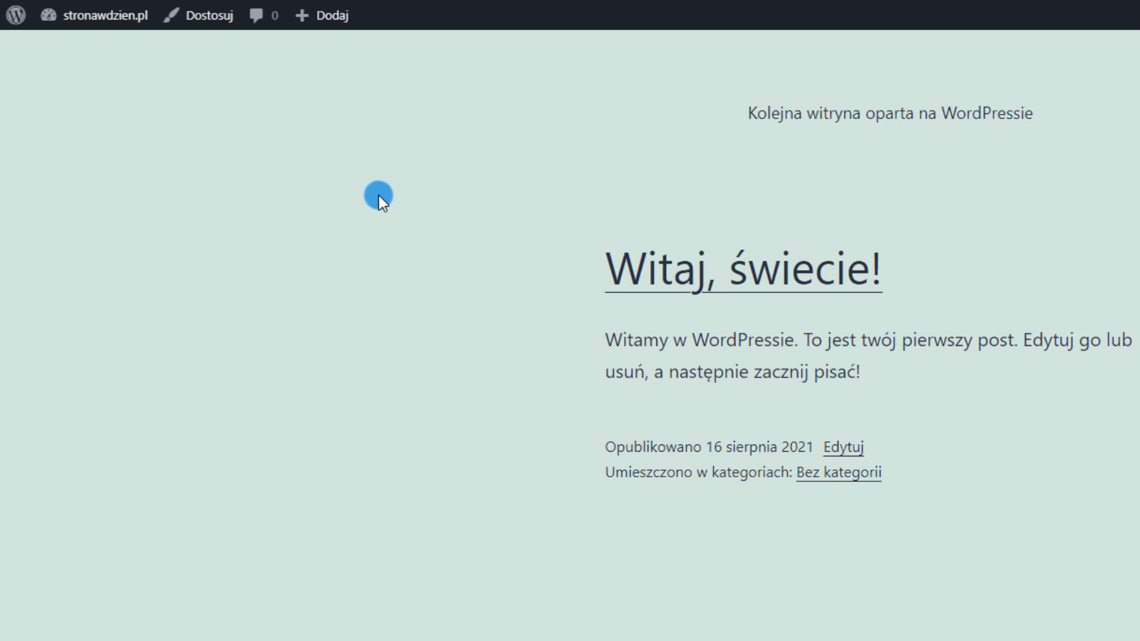
mouse_move(20, 24)
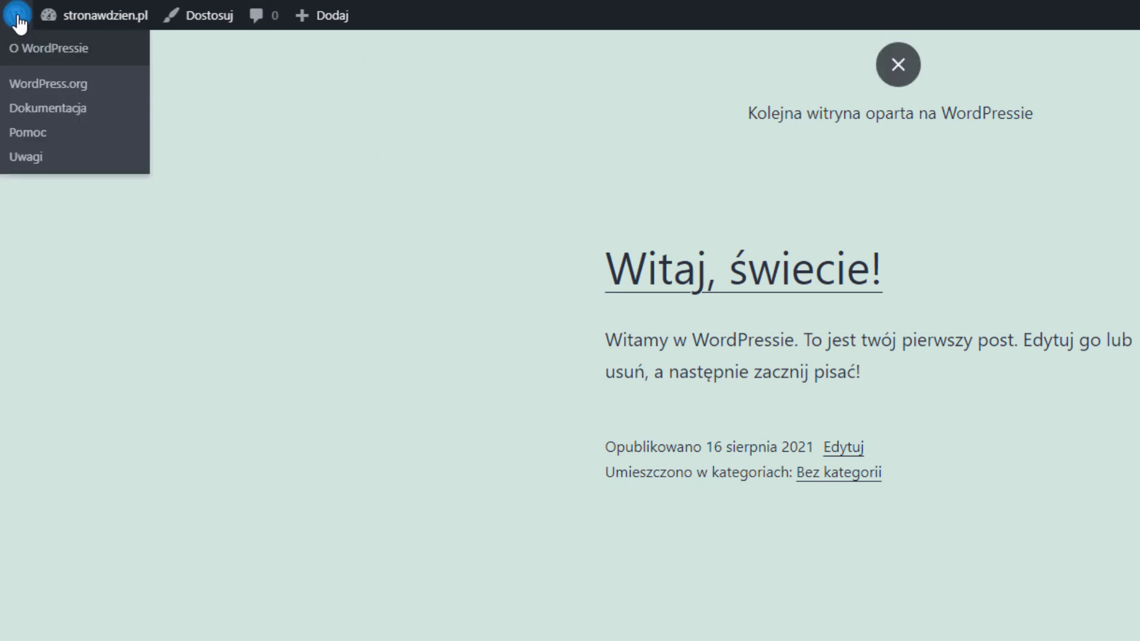
click(18, 18)
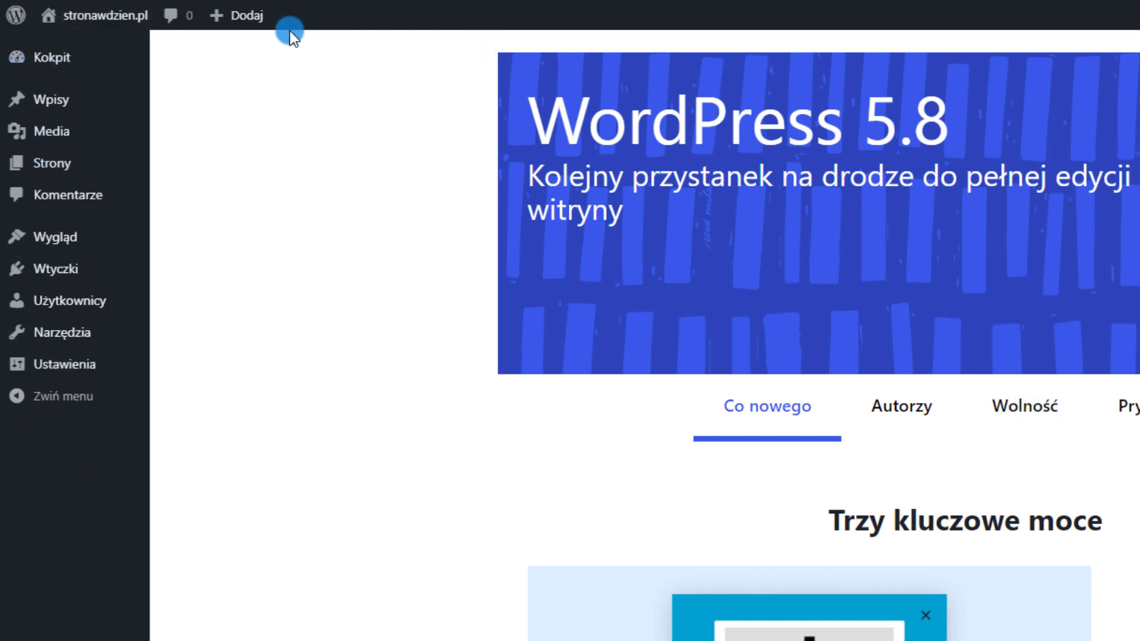
mouse_move(88, 109)
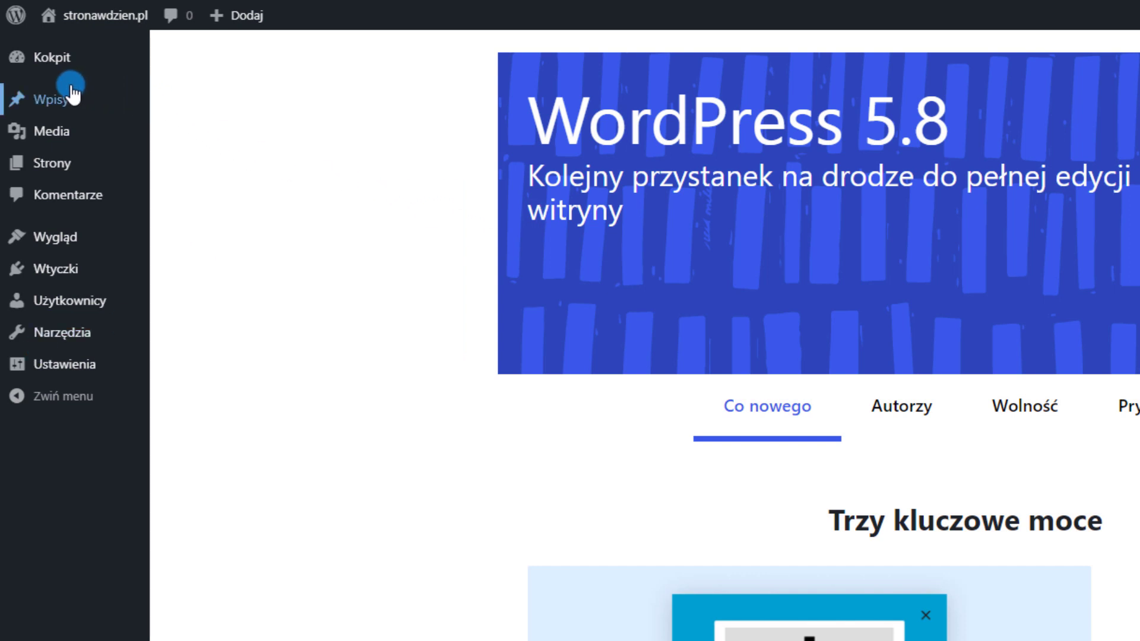
Trash the 'Witaj, świecie!' post, then delete it permanently from the trash
click(49, 96)
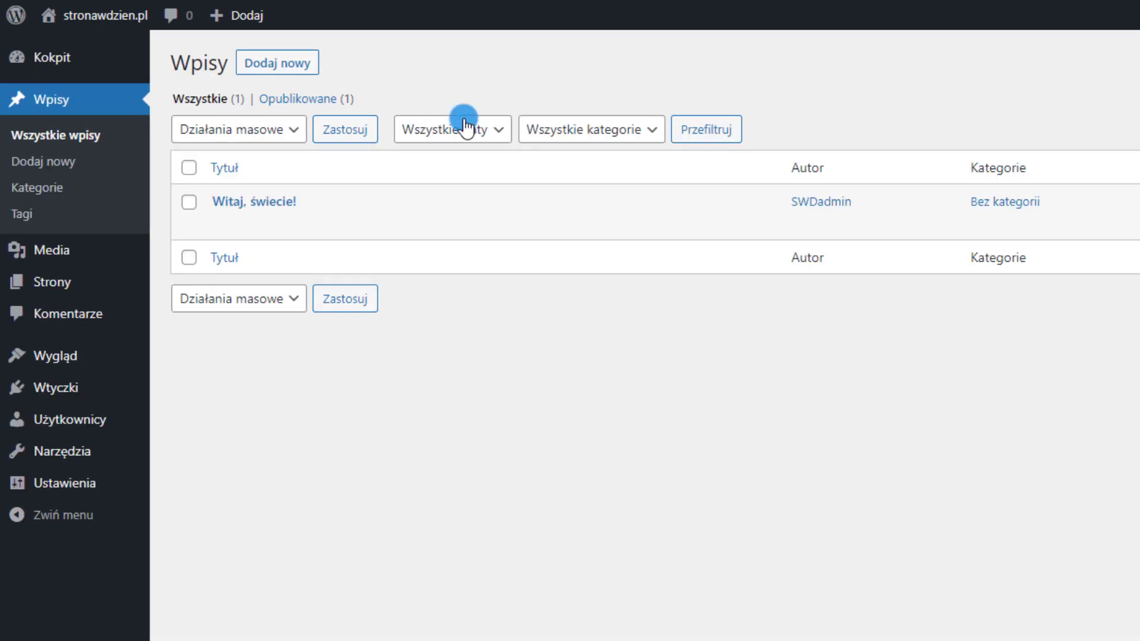
mouse_move(285, 194)
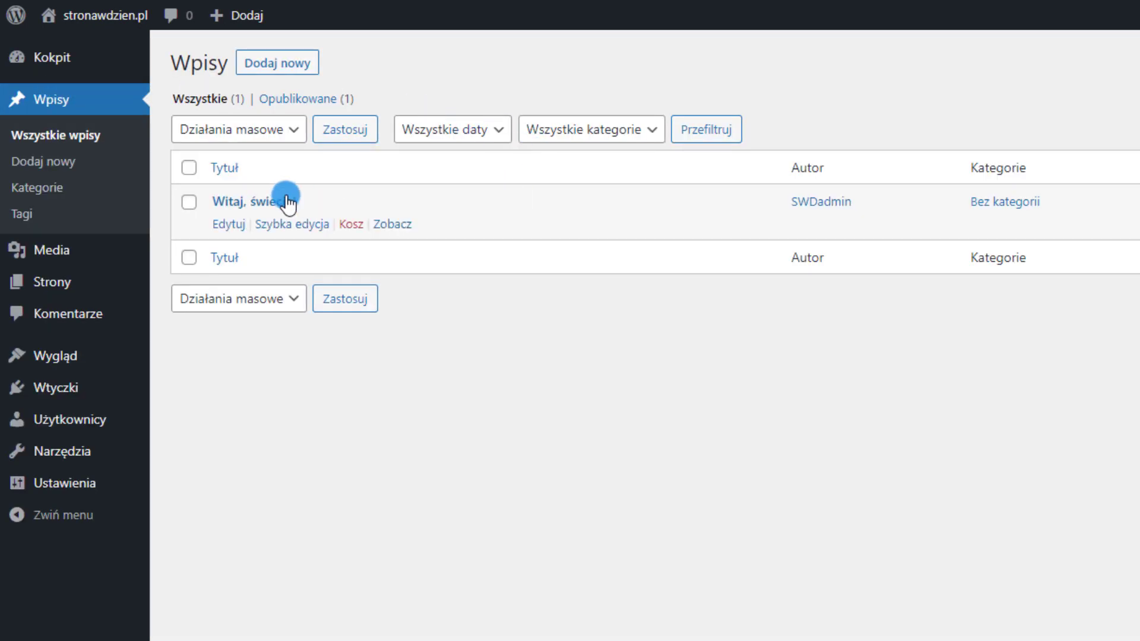
click(355, 226)
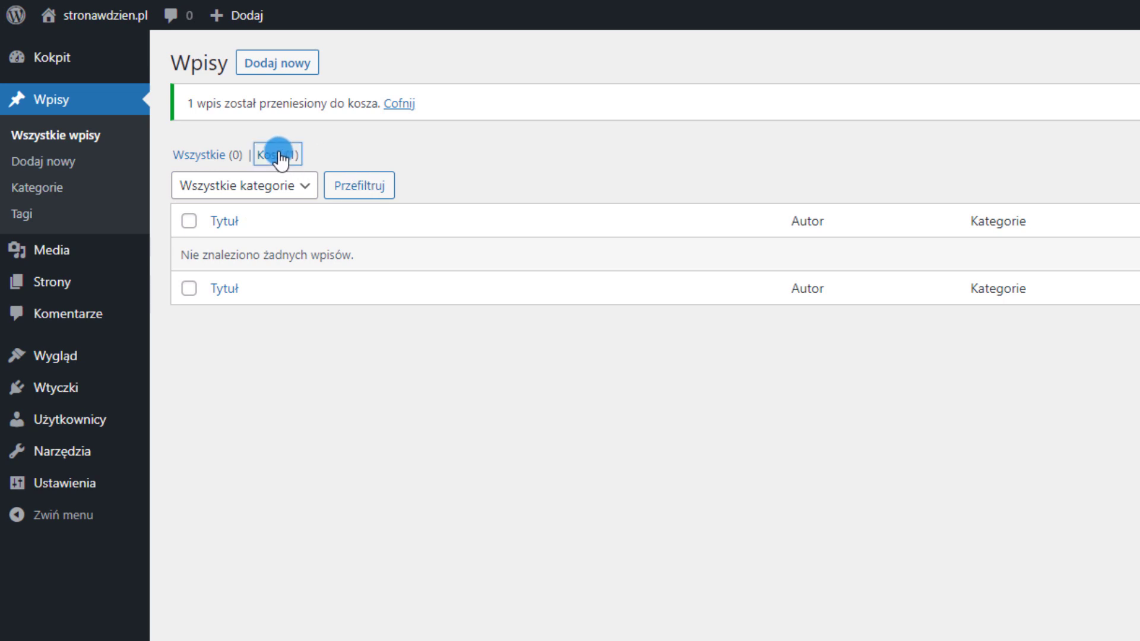
click(277, 156)
click(309, 224)
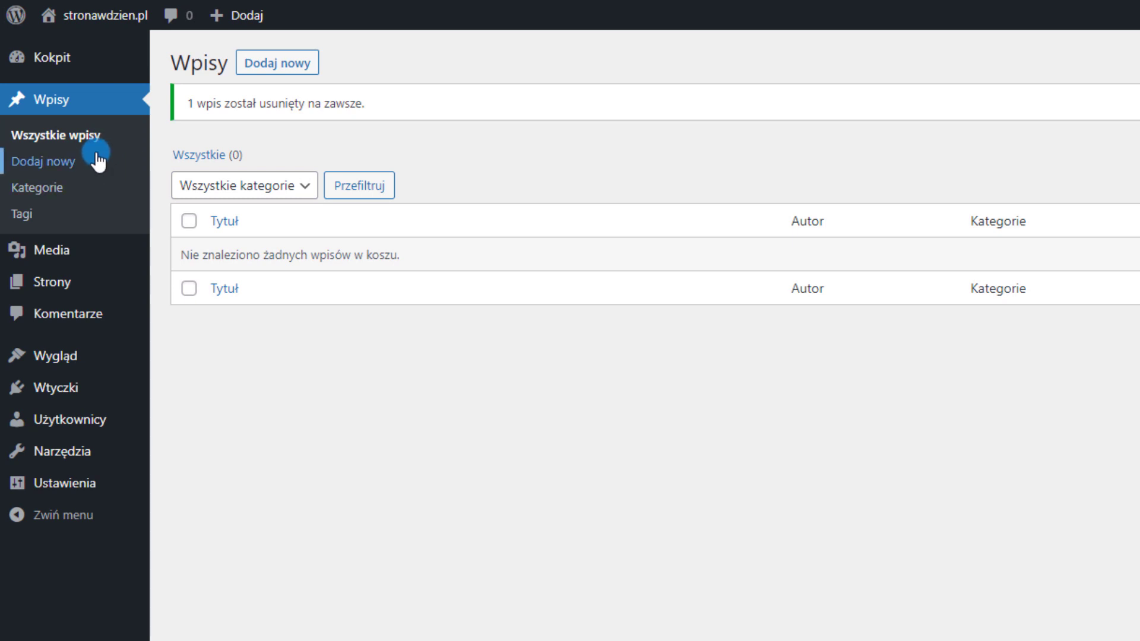
mouse_move(72, 251)
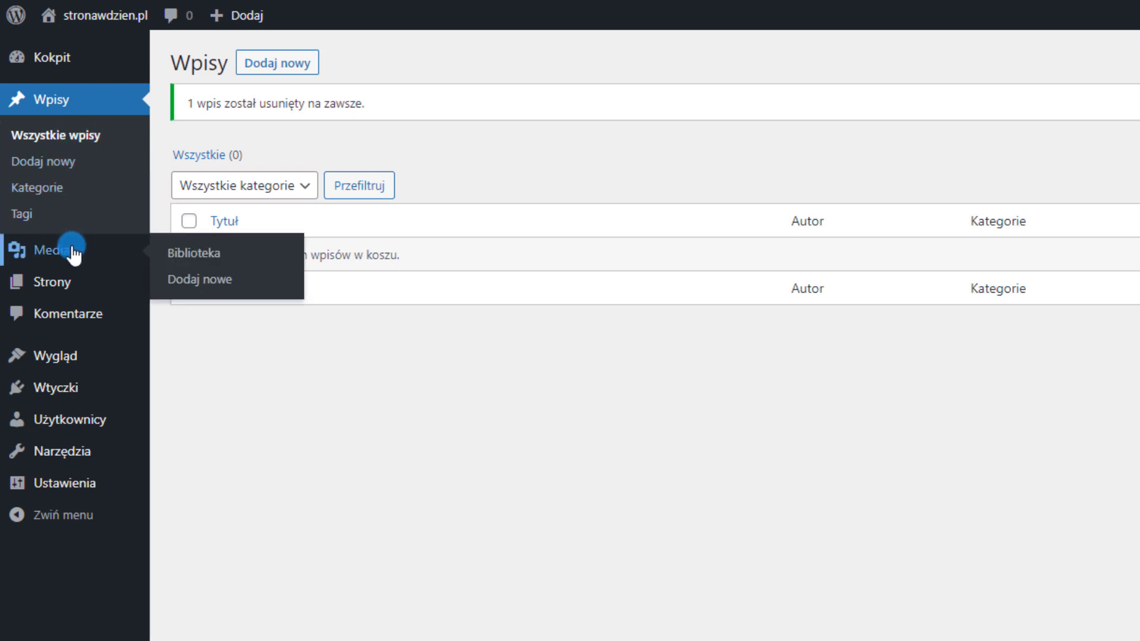
Move both default pages, Polityka prywatności and Przykładowa strona, to the trash
click(57, 286)
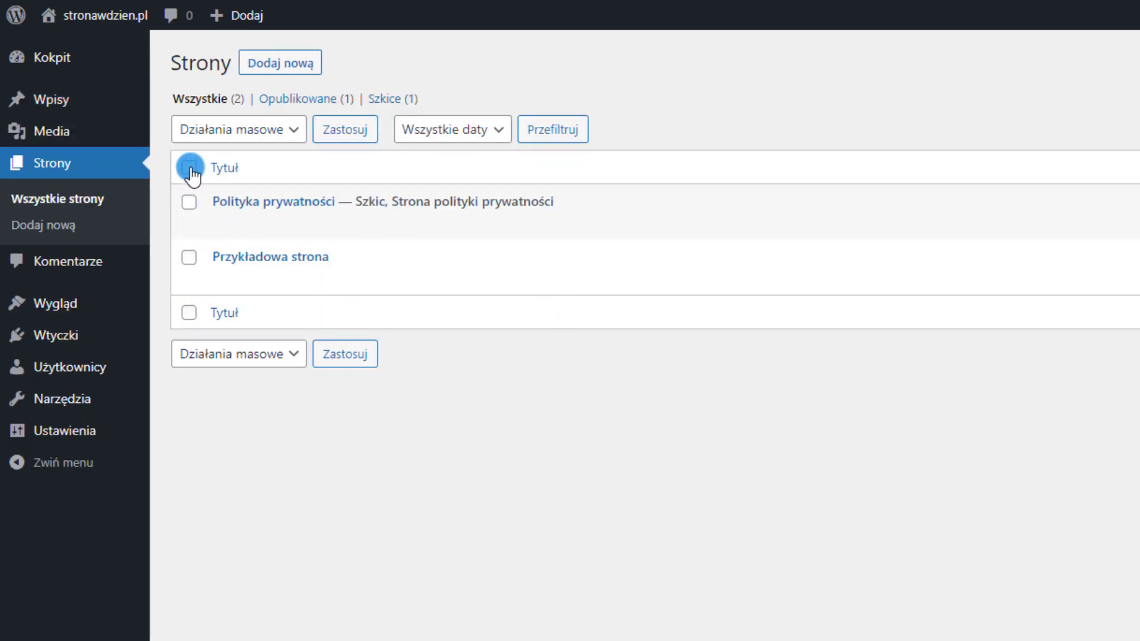
click(215, 131)
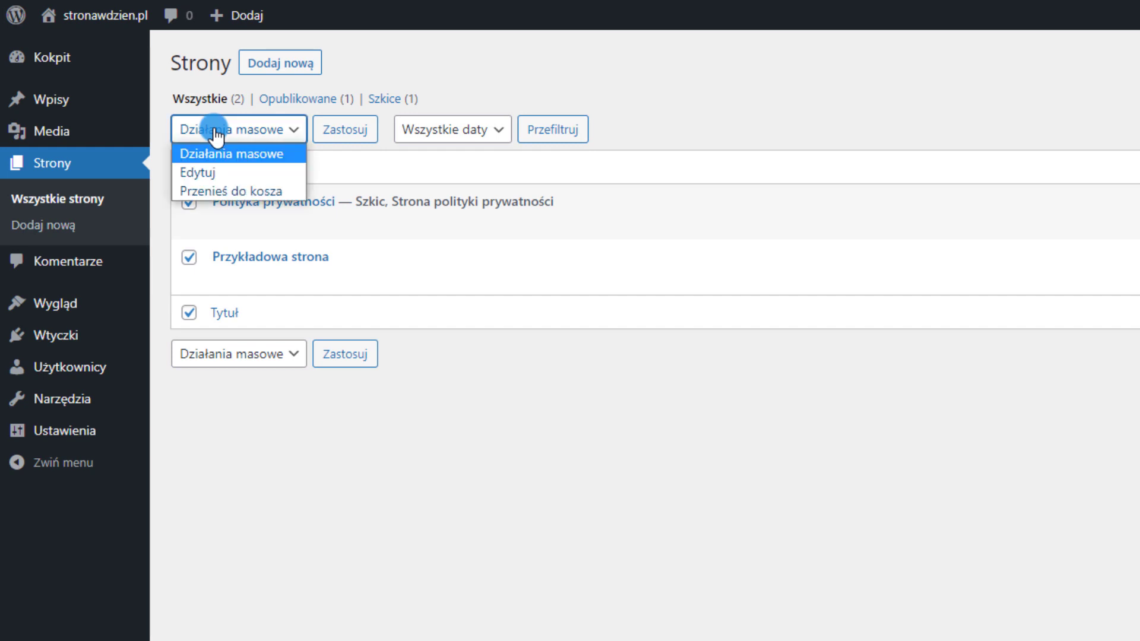
click(216, 132)
click(216, 132)
click(217, 191)
click(336, 137)
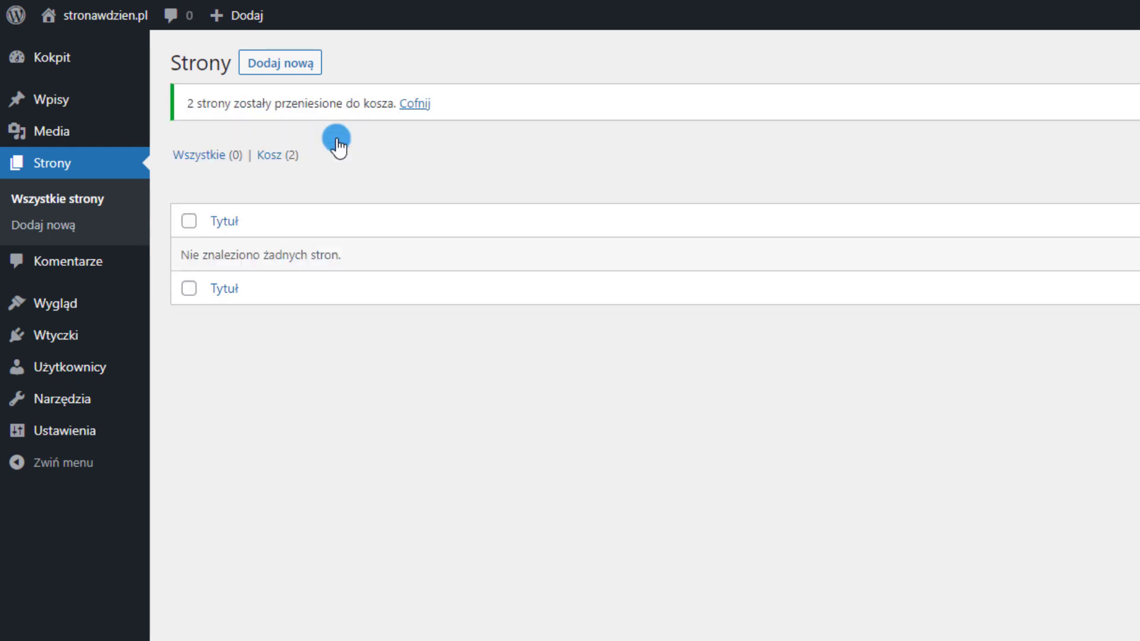
Permanently delete both trashed pages with the Usuń na zawsze bulk action
click(270, 155)
click(189, 168)
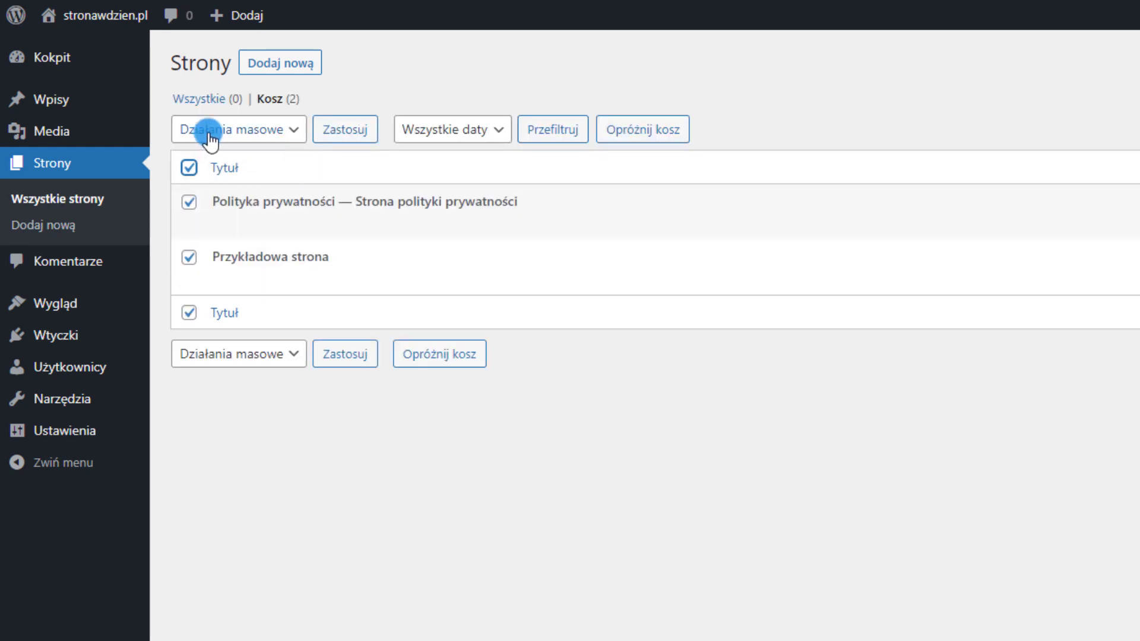
click(205, 130)
click(214, 191)
click(327, 130)
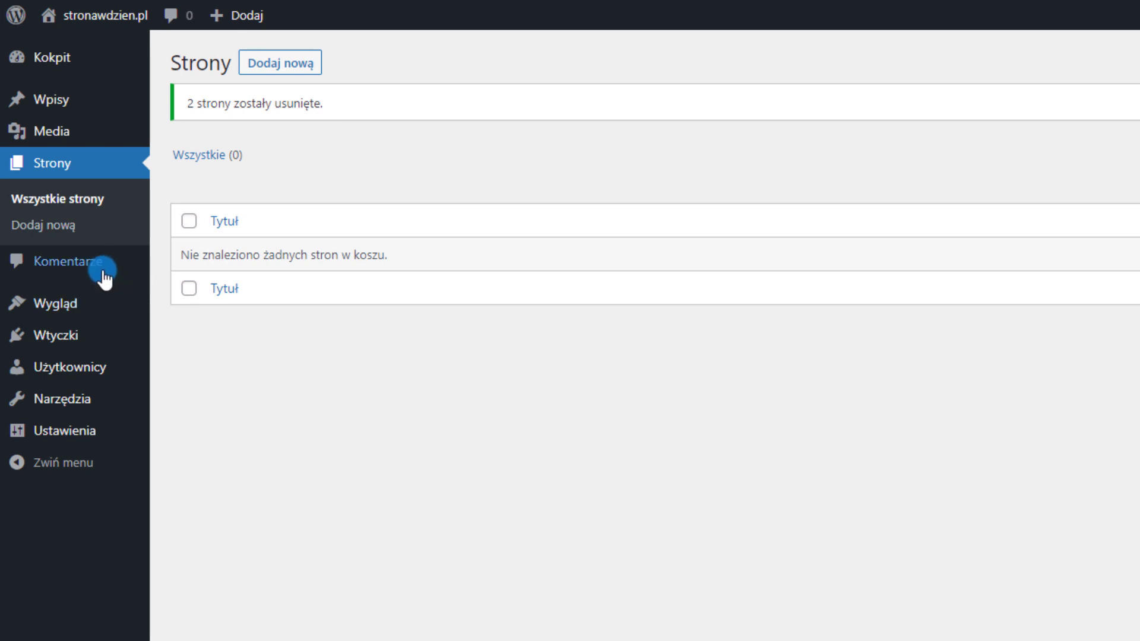
Check the Comments list, then go to the General settings page
click(79, 271)
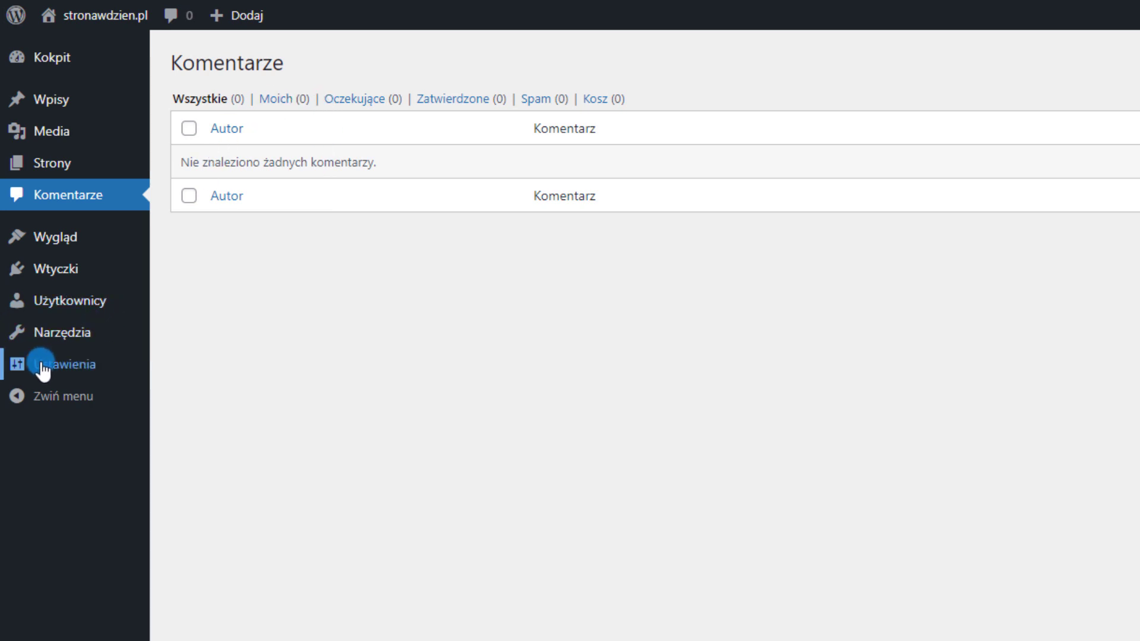
mouse_move(37, 371)
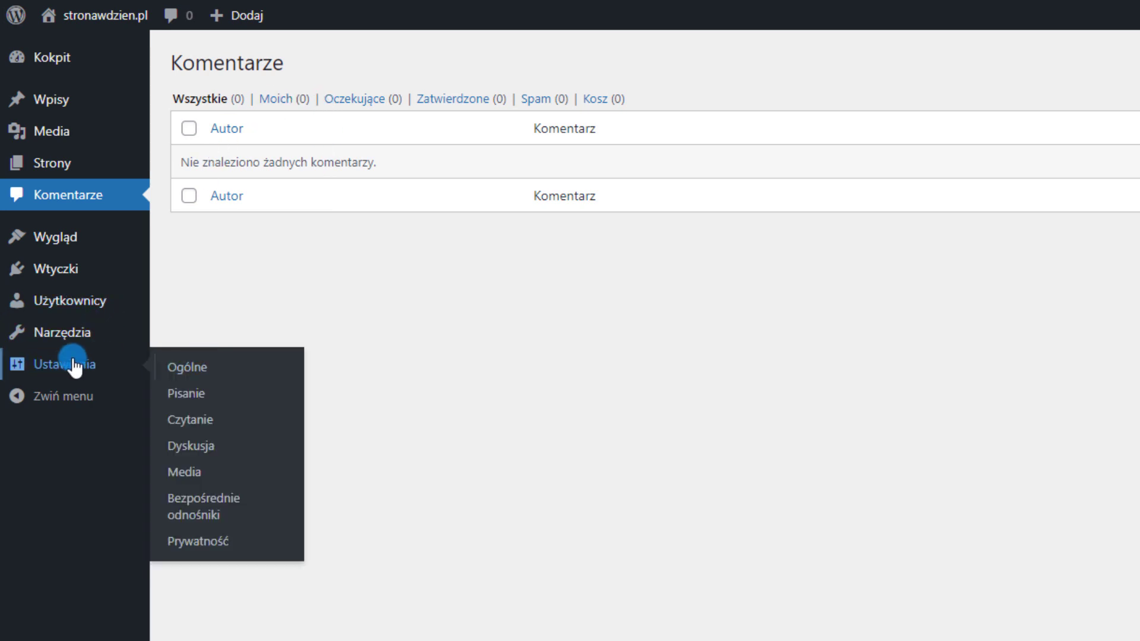
click(81, 372)
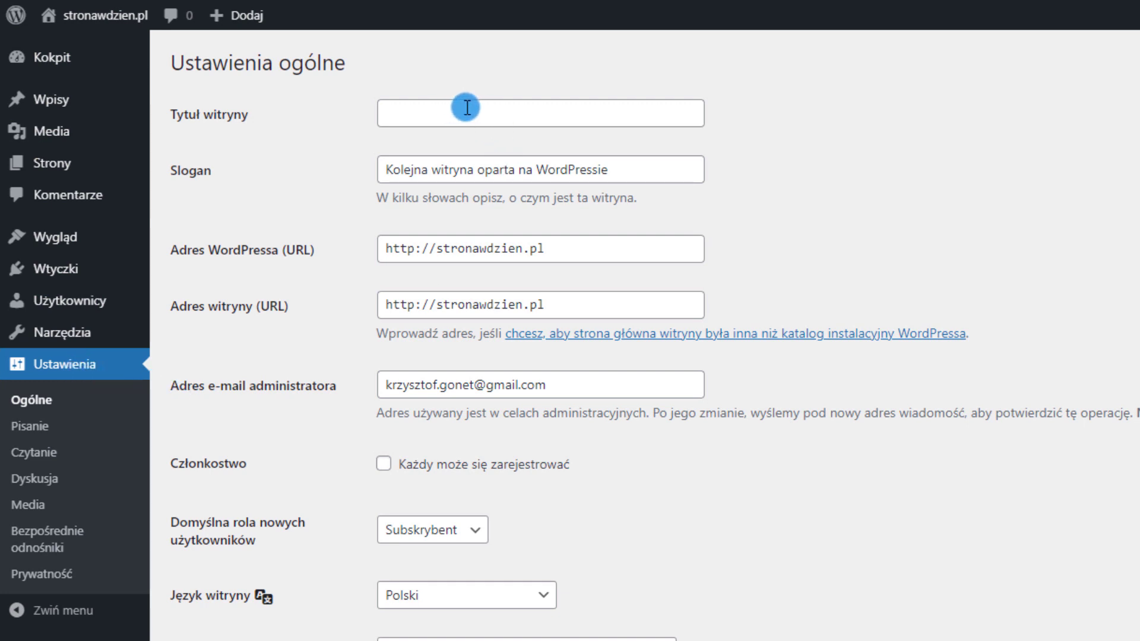
Set the site title to 'Twoja strona firmowa w jeden dzień' and the tagline to 'Poradnik'
mouse_move(178, 136)
click(546, 112)
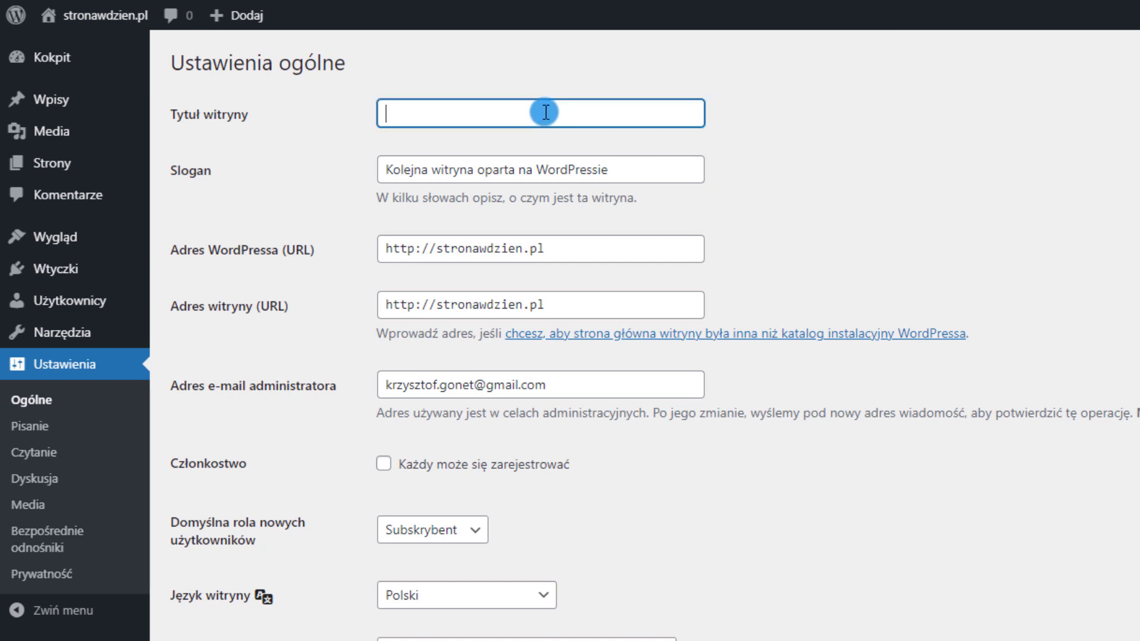
text(Twoja)
text(str)
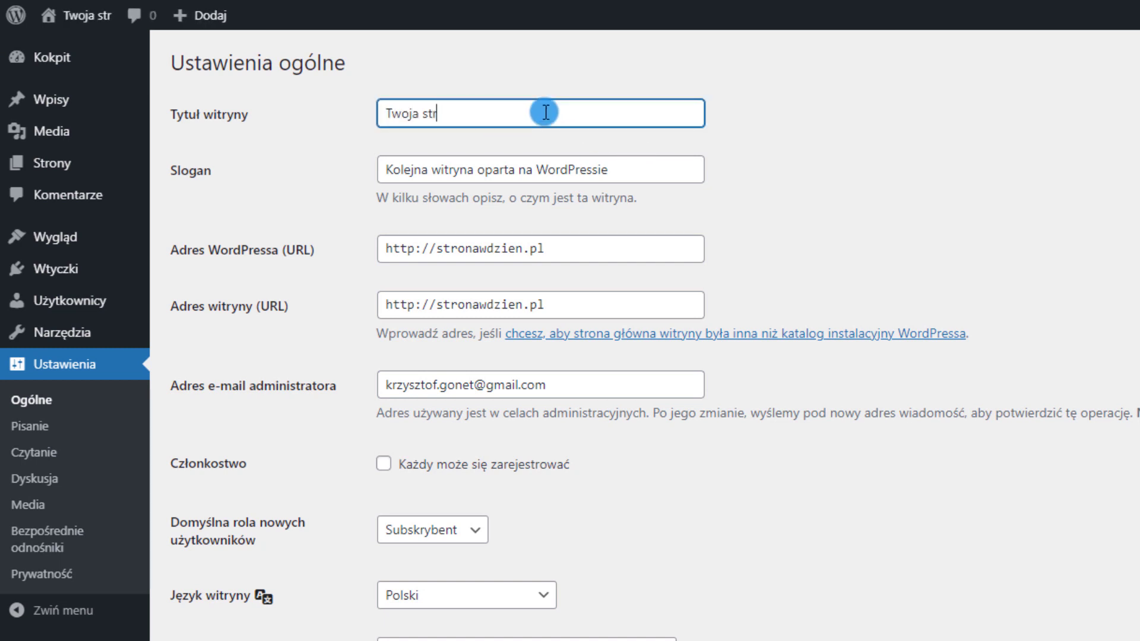
text(ona firmowa w jeden dzień)
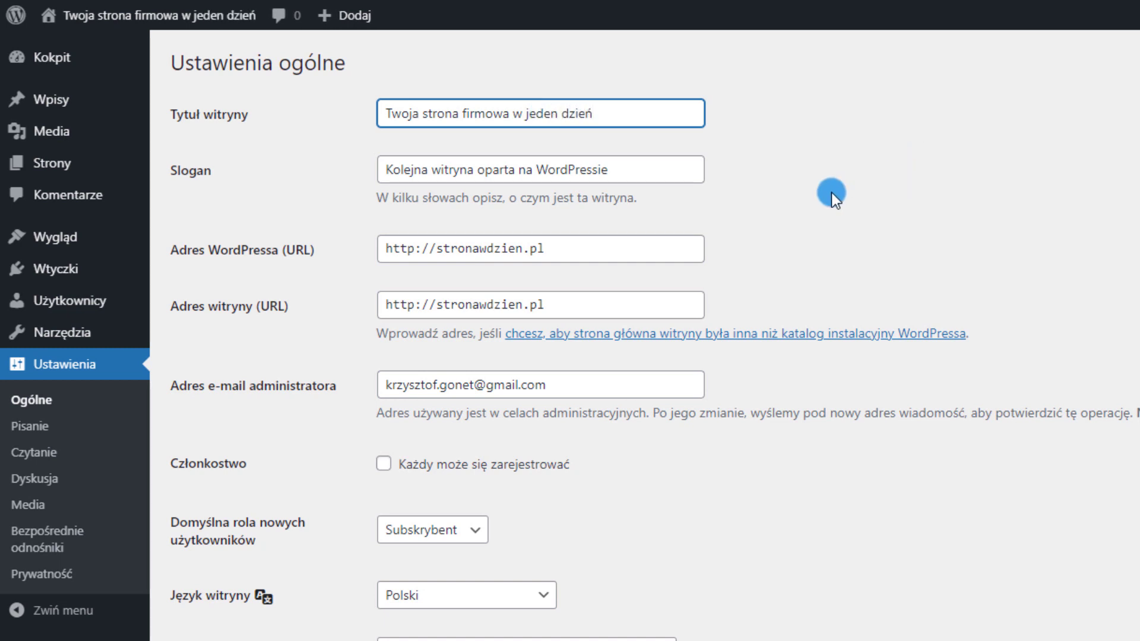
triple_click(654, 173)
mouse_move(133, 159)
text(Poradnik strona firmowa)
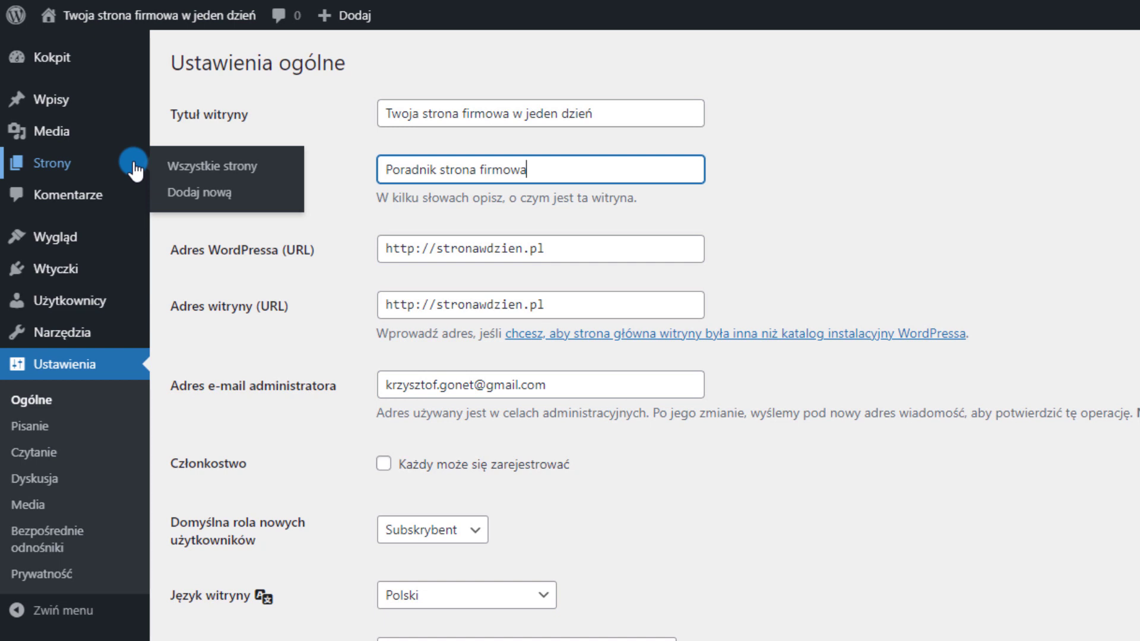
click(726, 148)
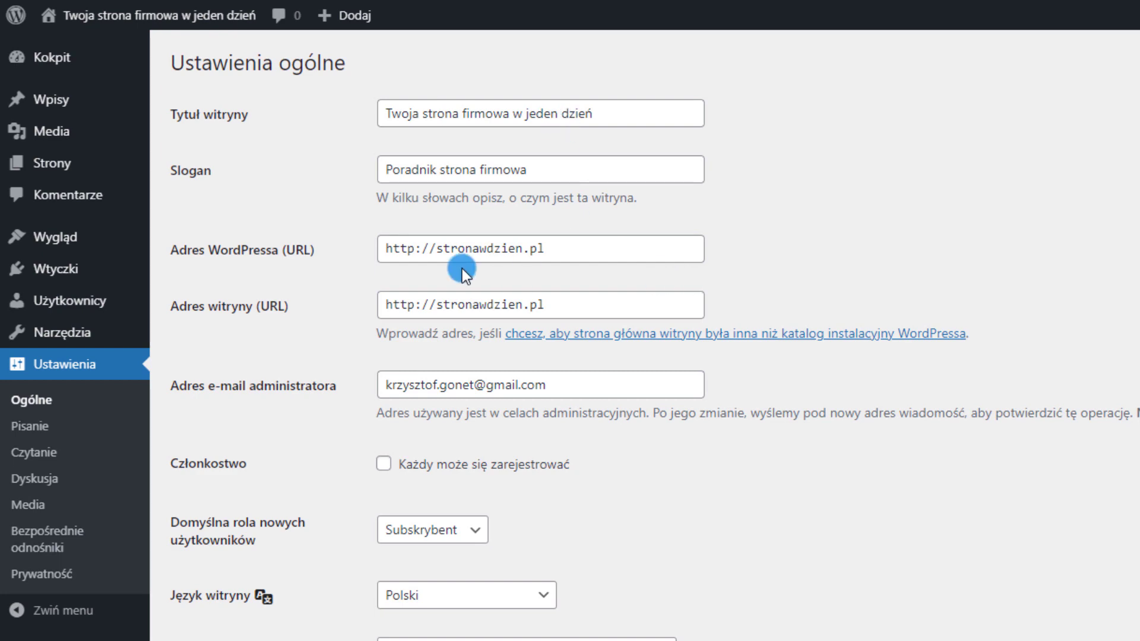
click(419, 250)
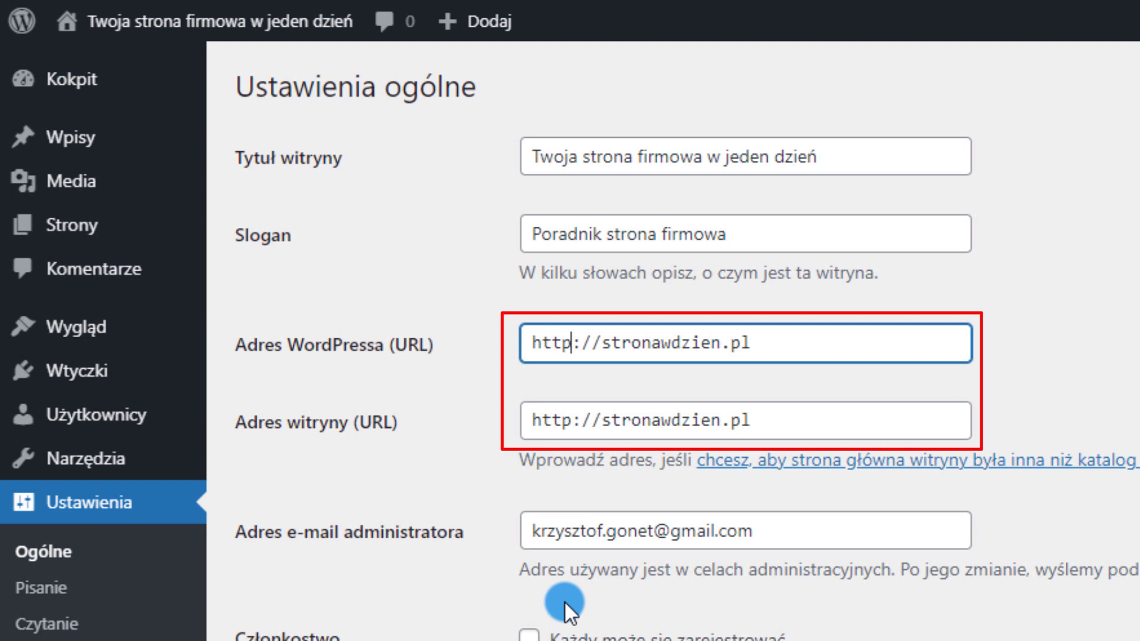
text(s)
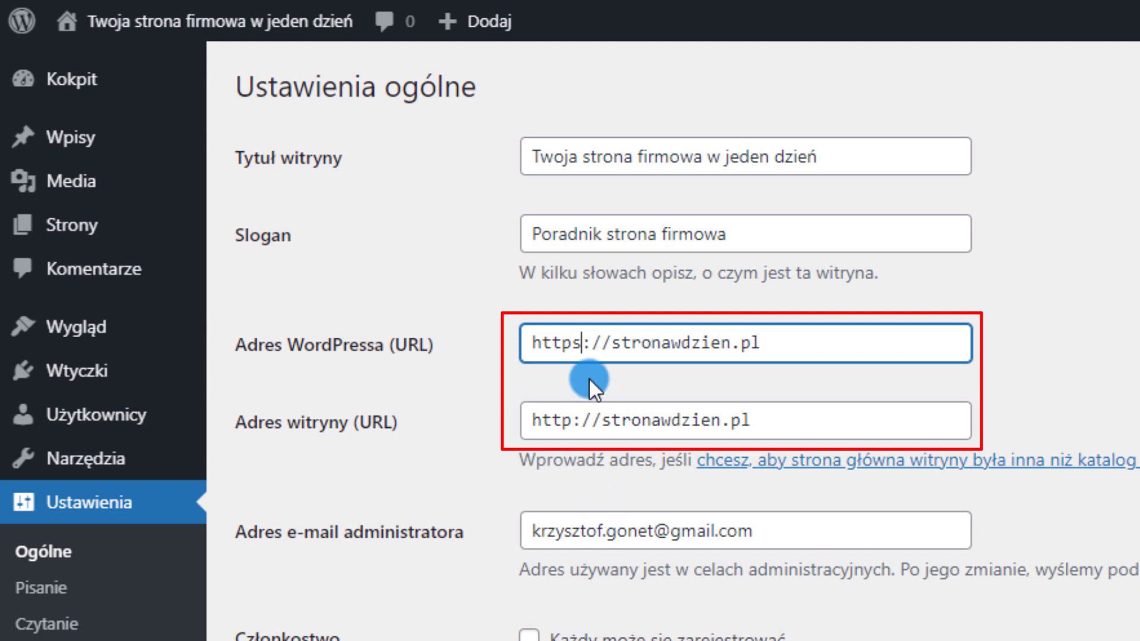
click(575, 421)
text(s)
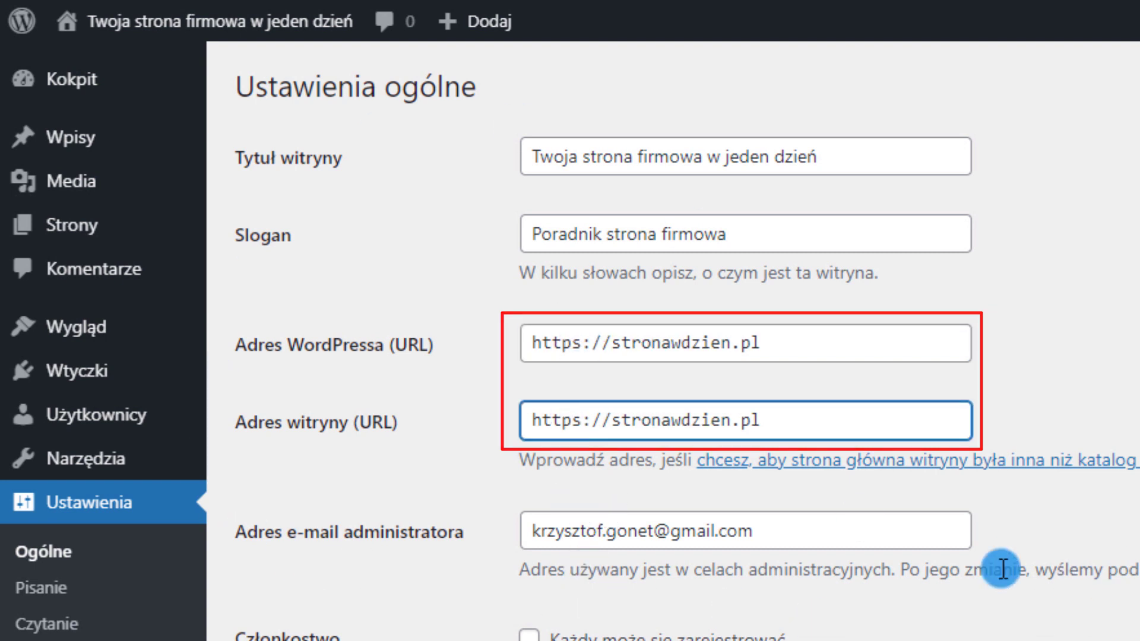
scroll(710, 517, down, 4)
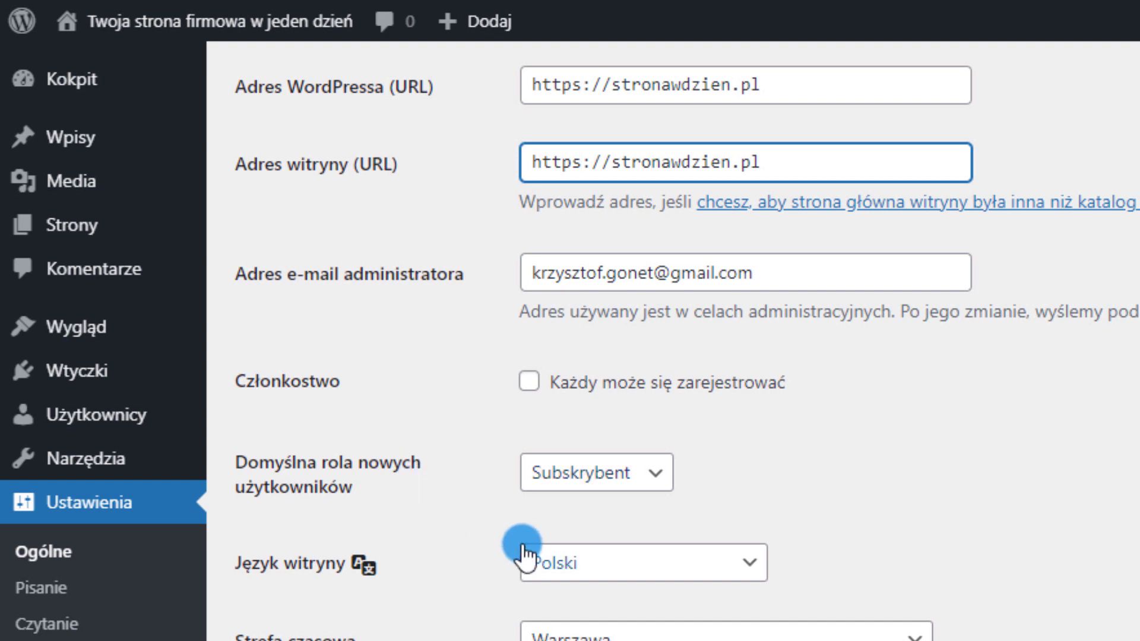
scroll(458, 404, down, 3)
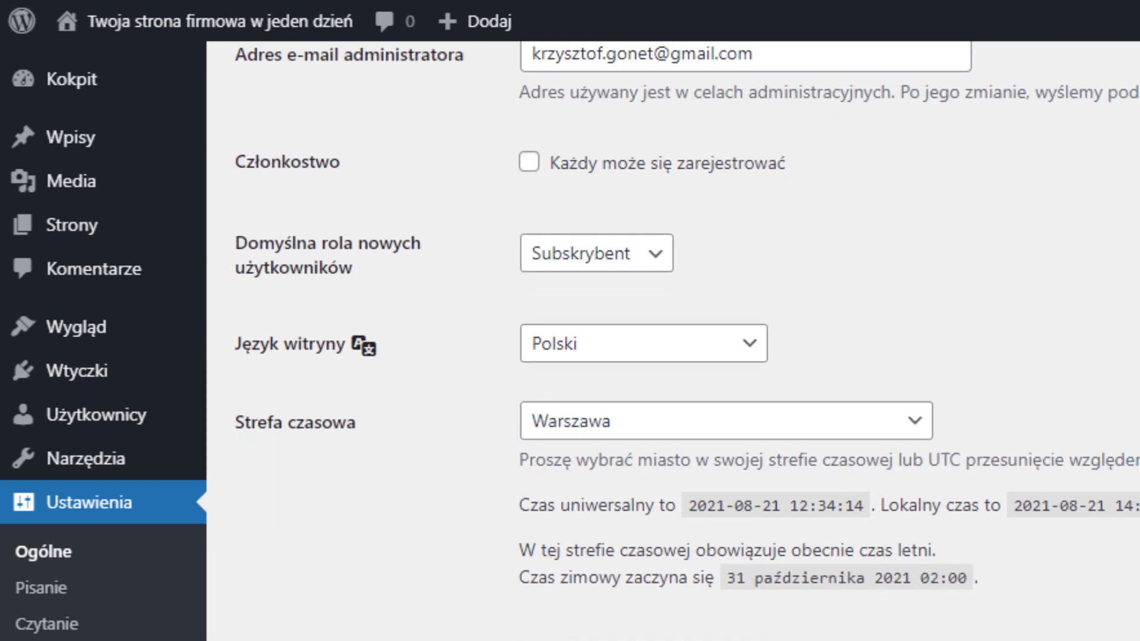
scroll(505, 525, down, 10)
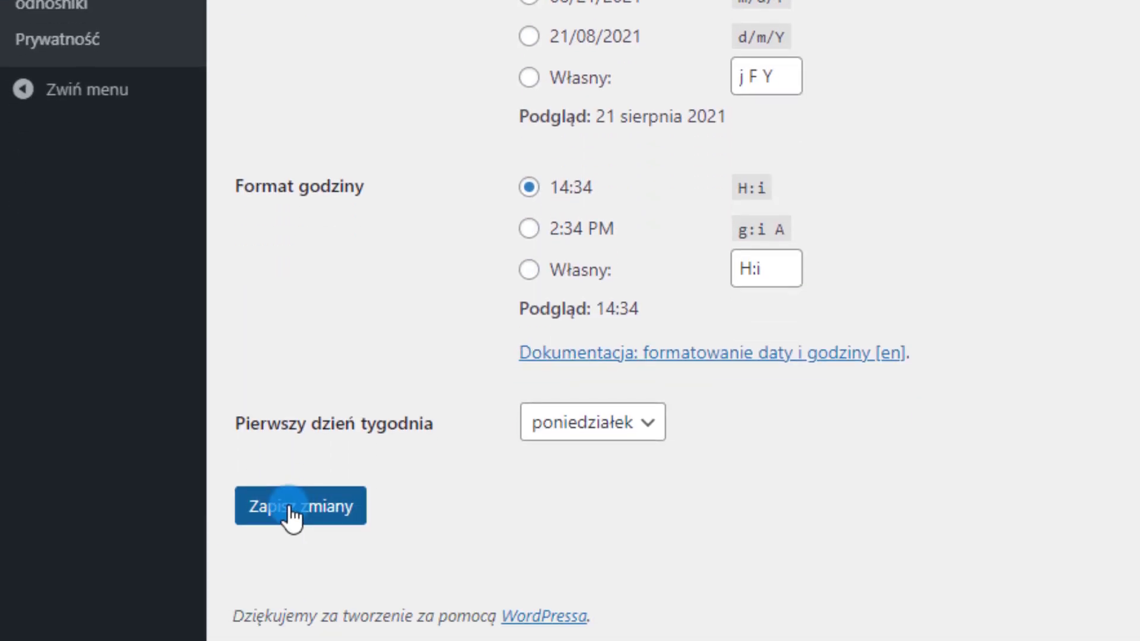
click(291, 517)
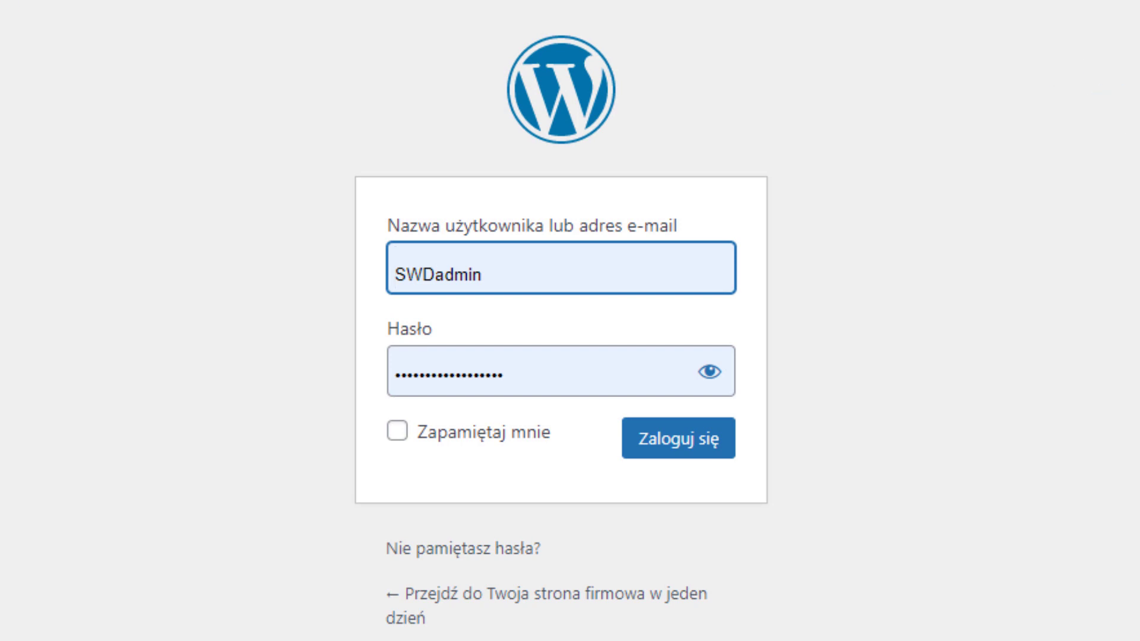
Log back in and save Reading settings with search engines allowed to index the site
click(687, 438)
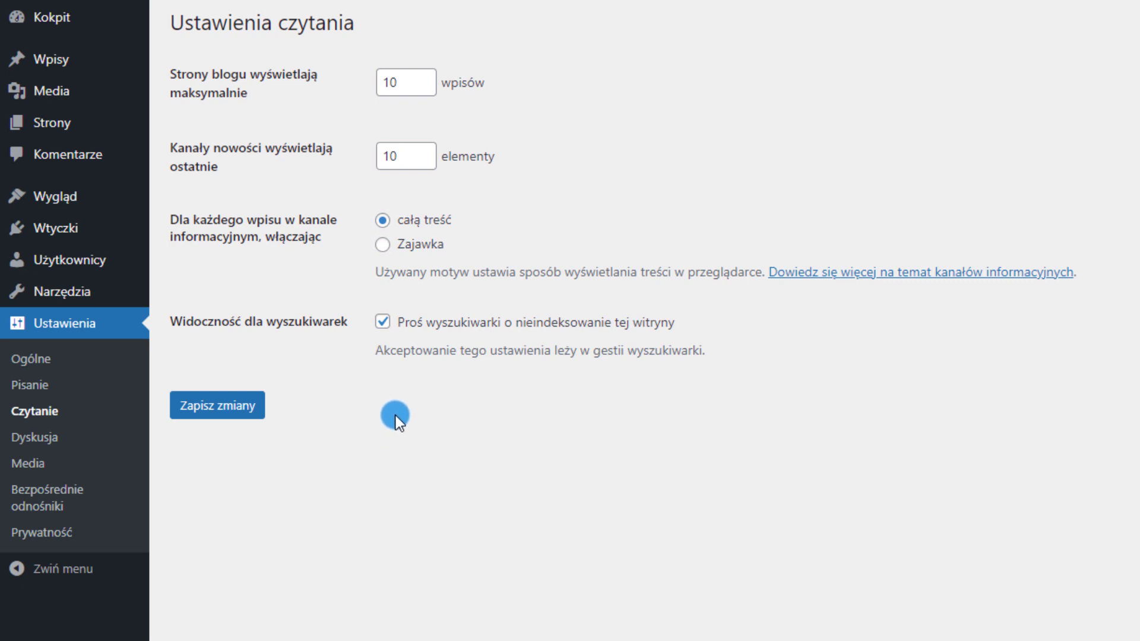
click(382, 323)
click(249, 405)
click(205, 410)
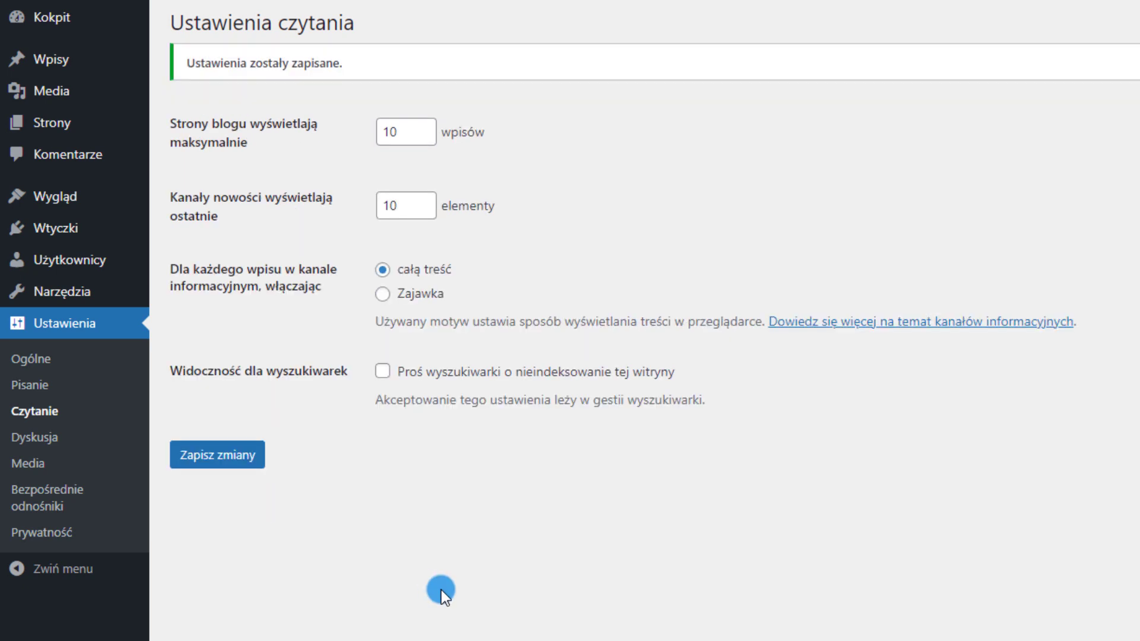
click(27, 439)
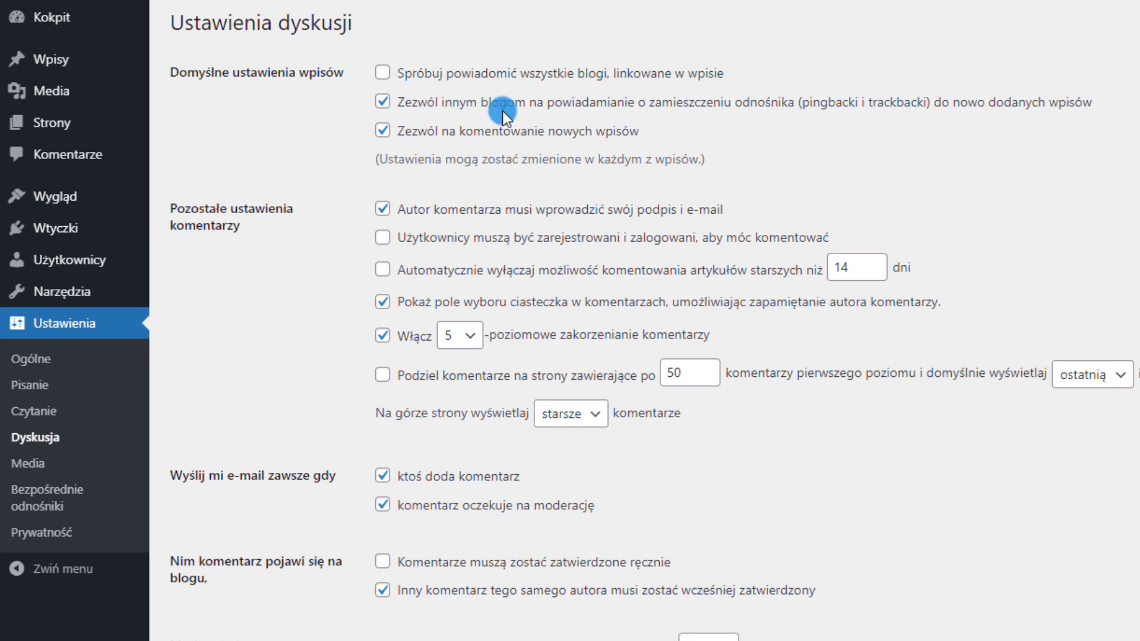
Turn off pingbacks, require manual comment approval, and hold comments with 1 link for moderation
click(384, 103)
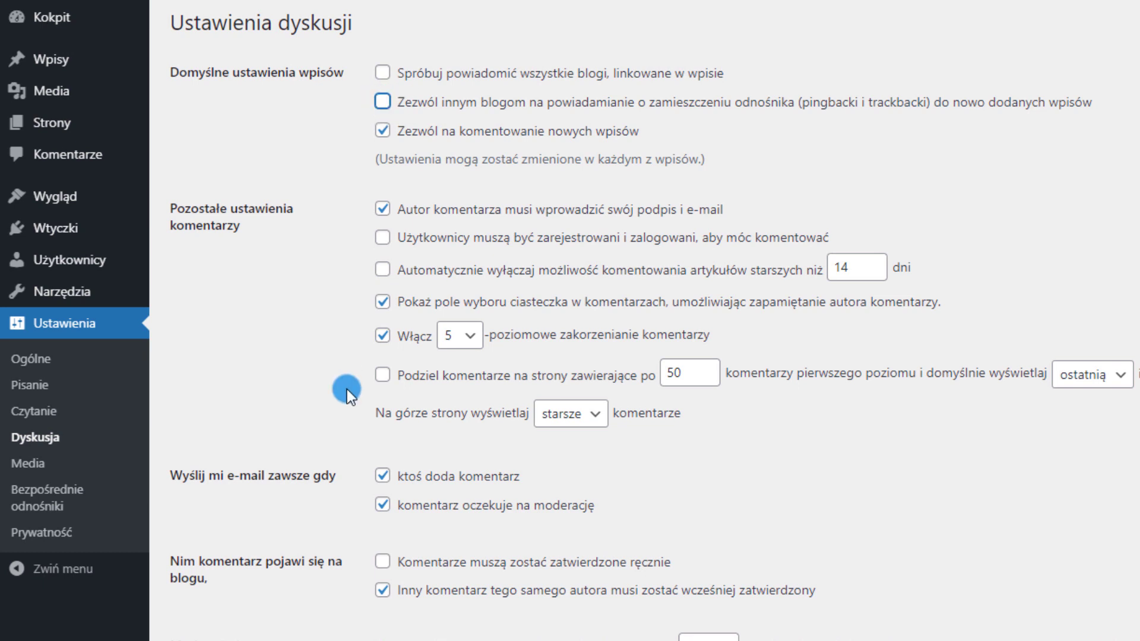
click(382, 561)
double_click(606, 553)
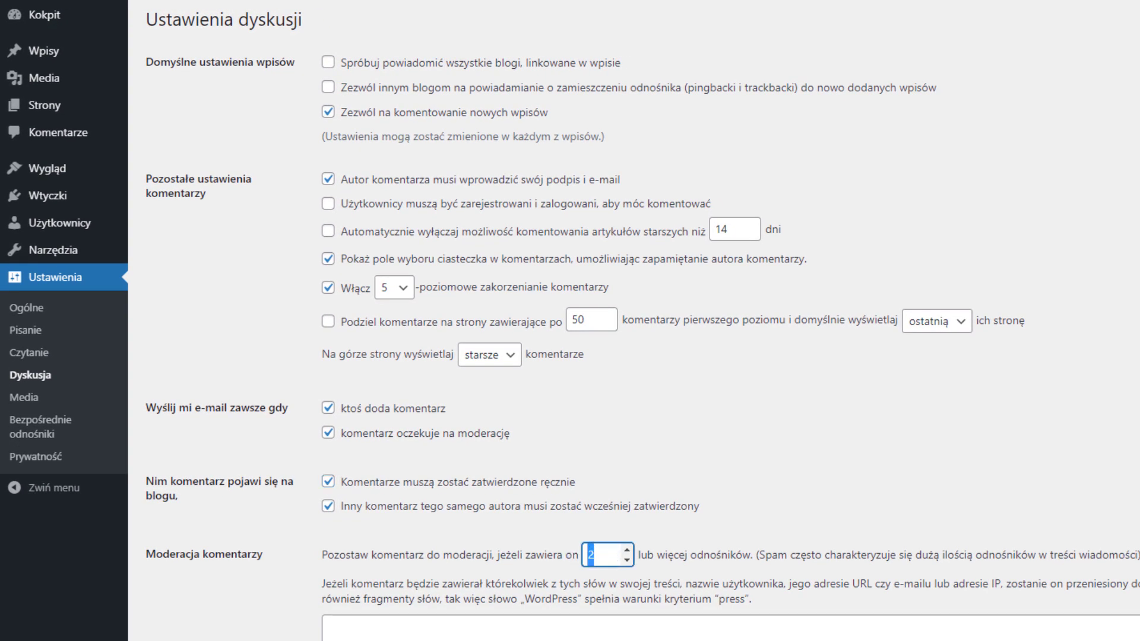
text(1)
click(414, 445)
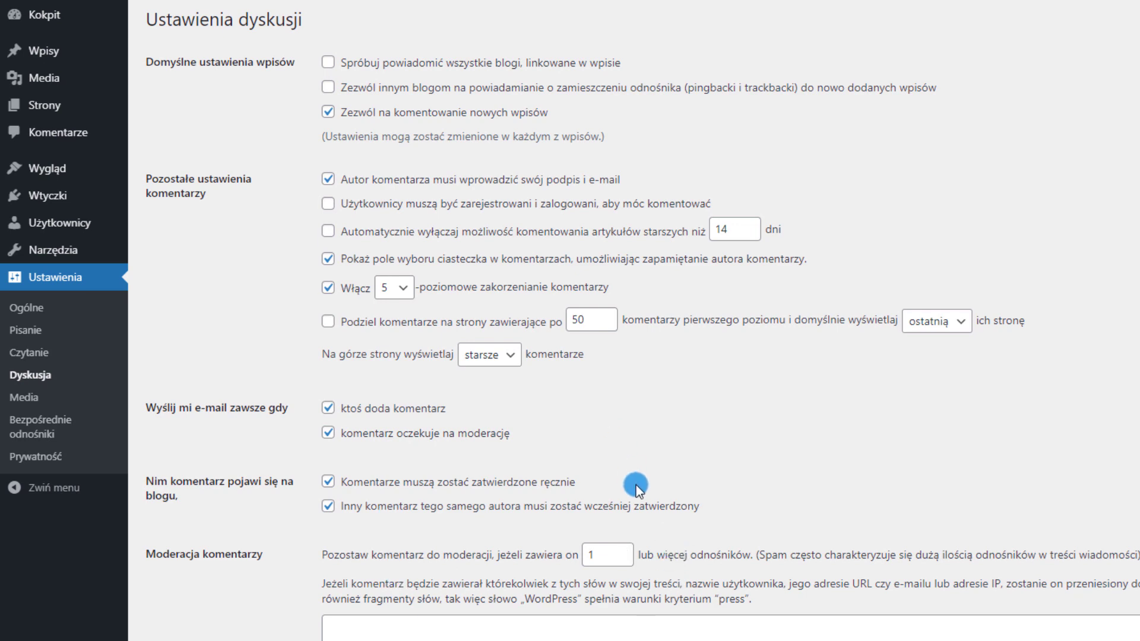
Turn off profile picture display and save the discussion settings
scroll(483, 392, down, 3)
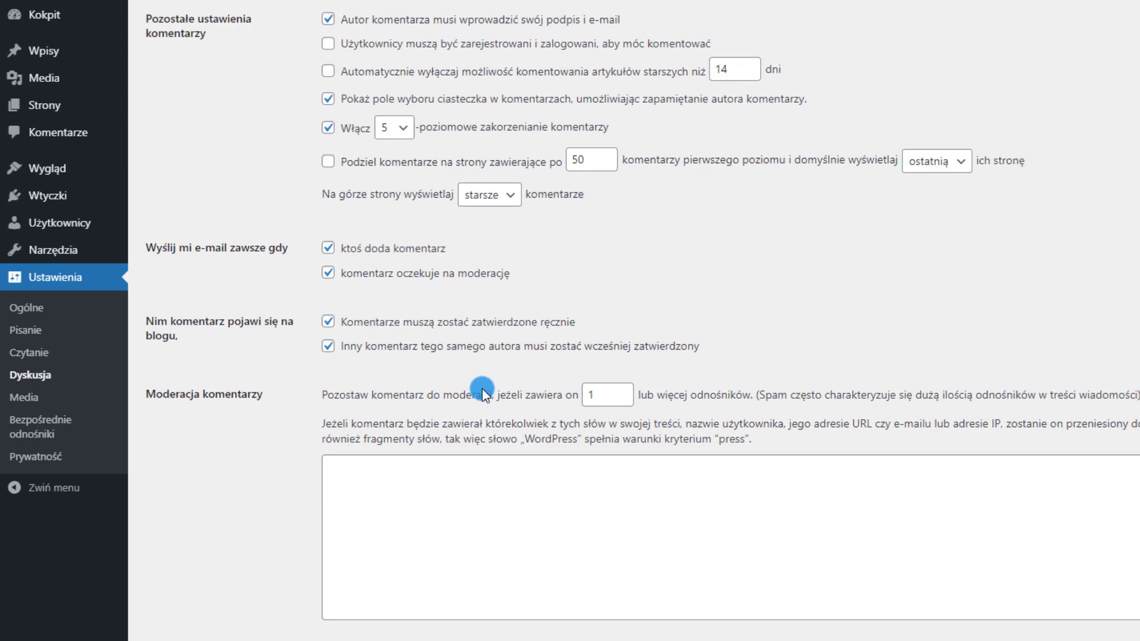
scroll(482, 392, down, 5)
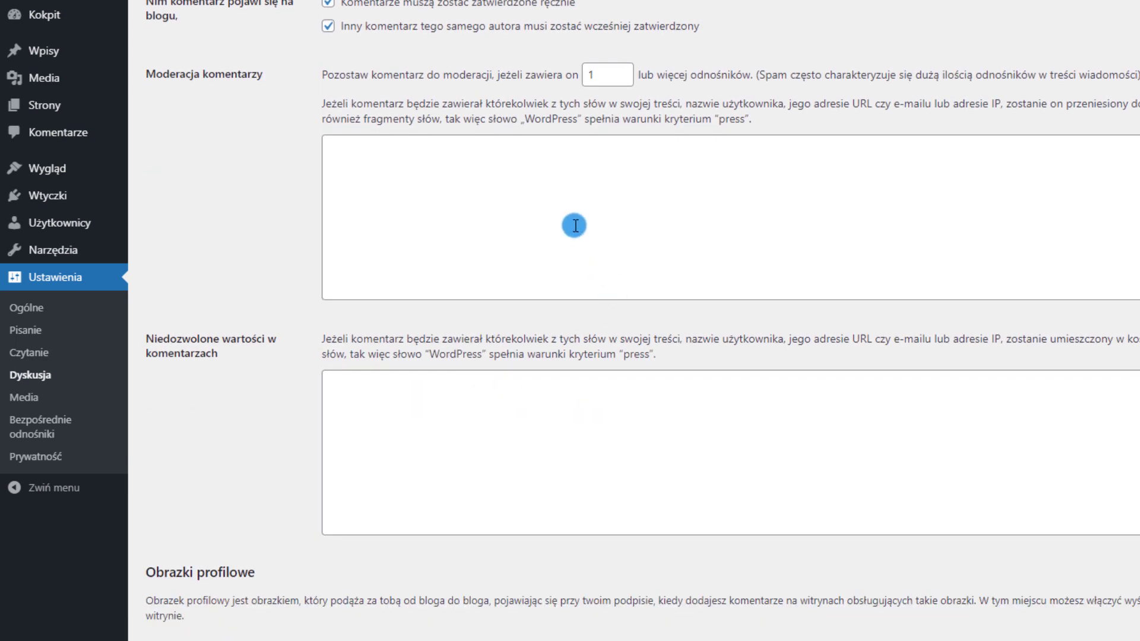
scroll(267, 257, down, 1)
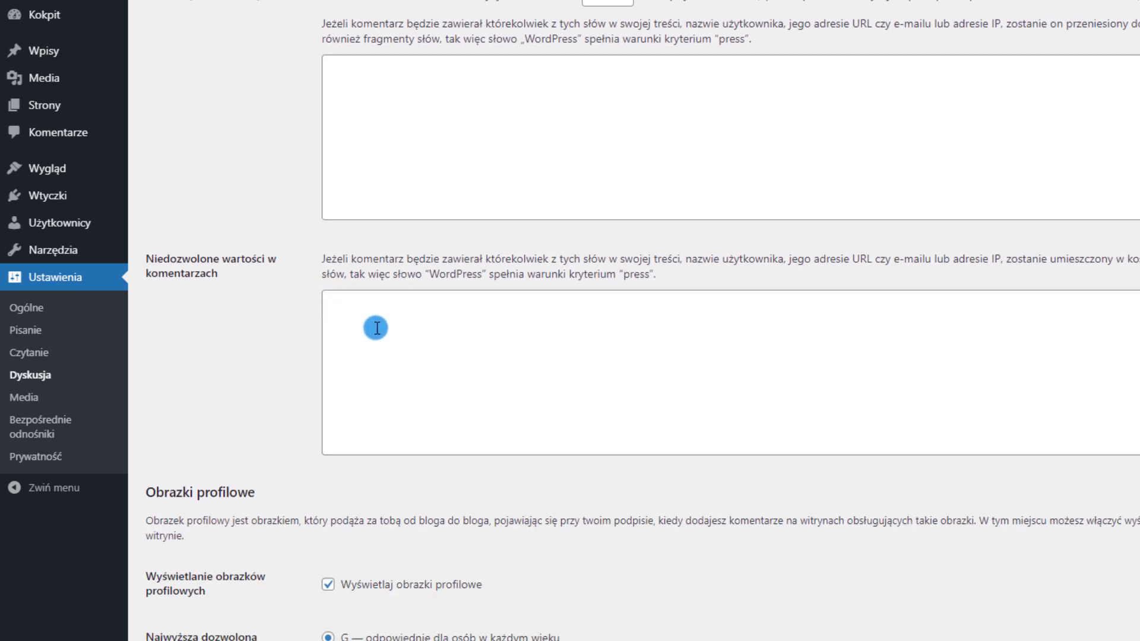
click(434, 334)
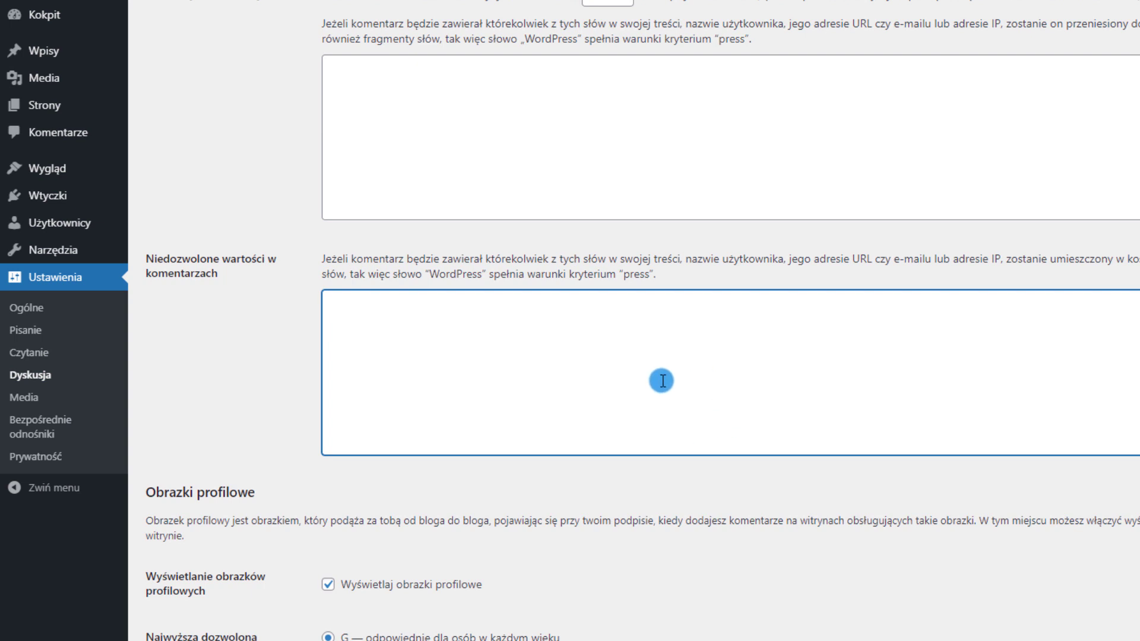
scroll(659, 383, down, 4)
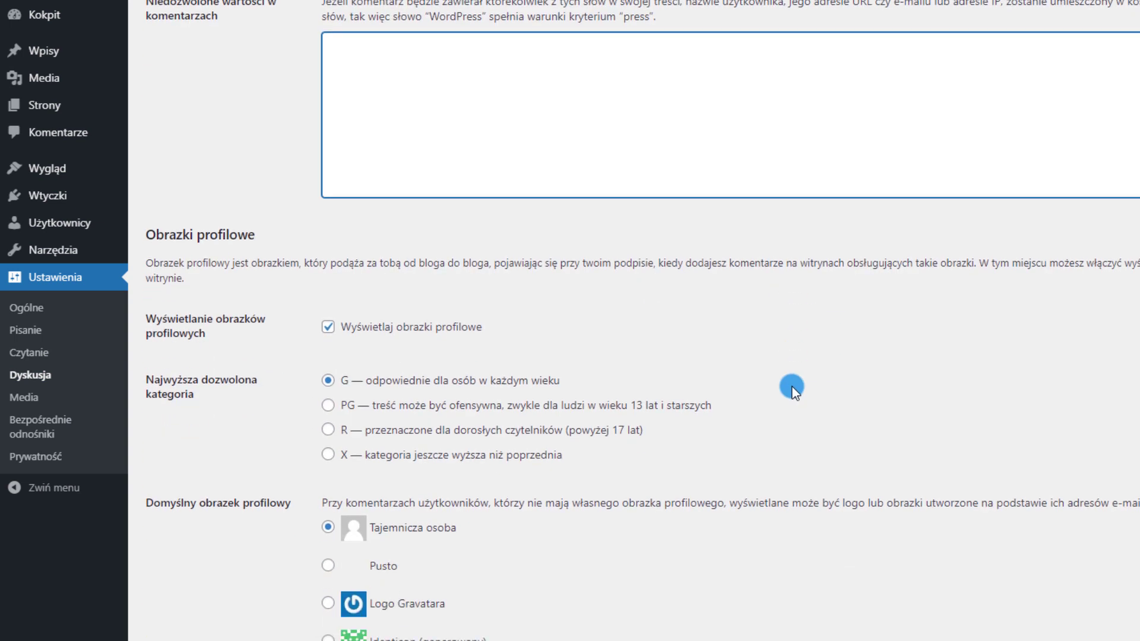
scroll(403, 270, up, 5)
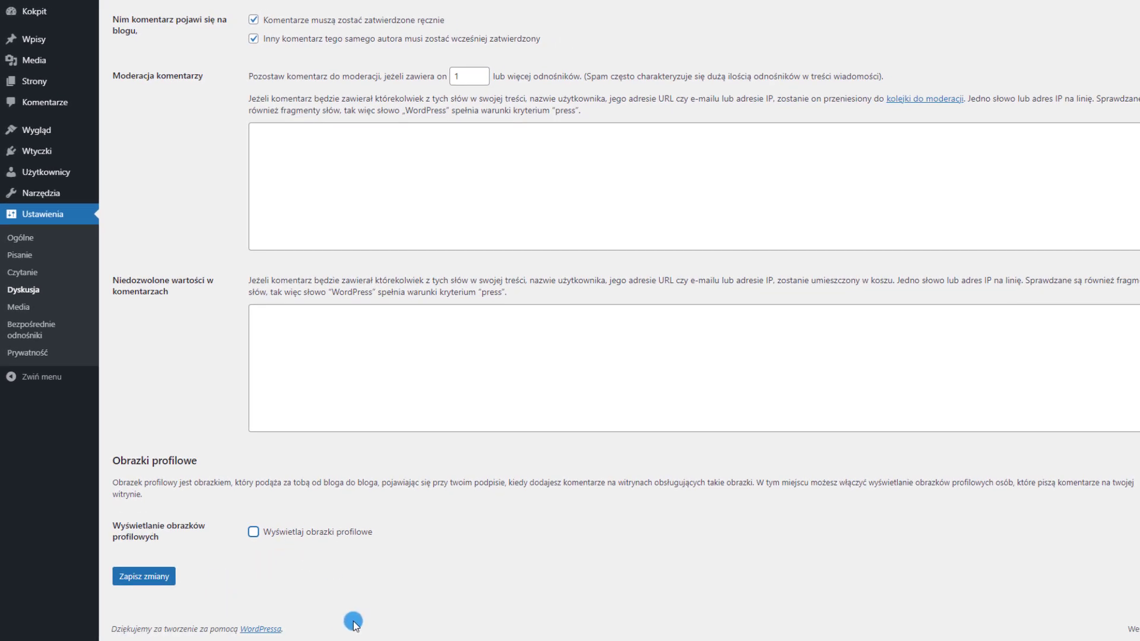
click(156, 579)
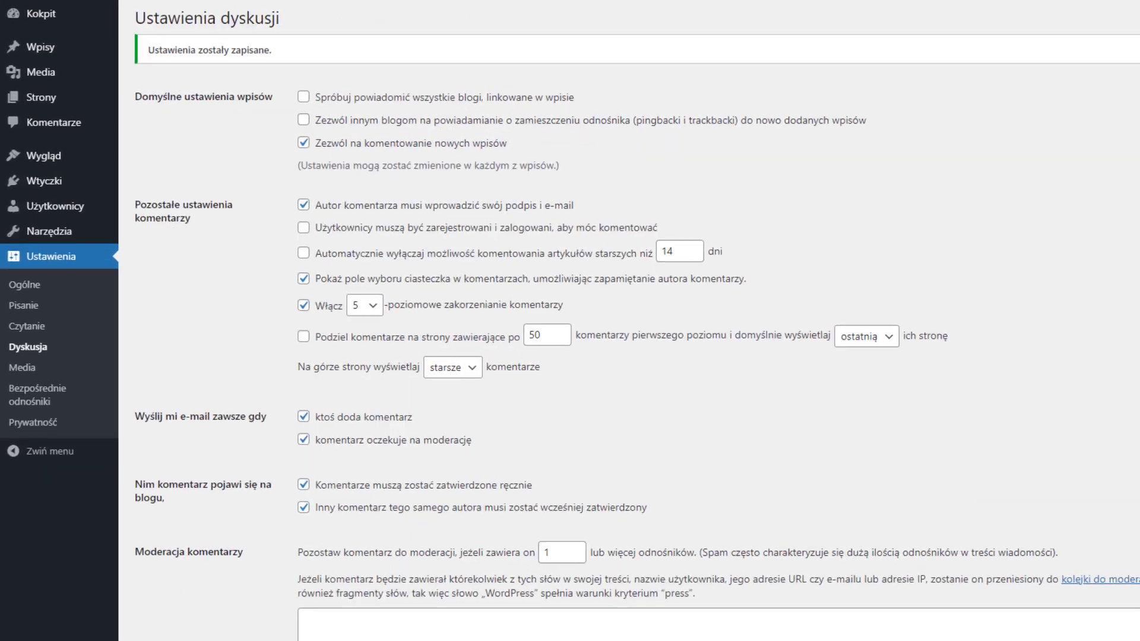
Switch permalinks to the Nazwa wpisu (/%postname%/) structure and save
click(36, 394)
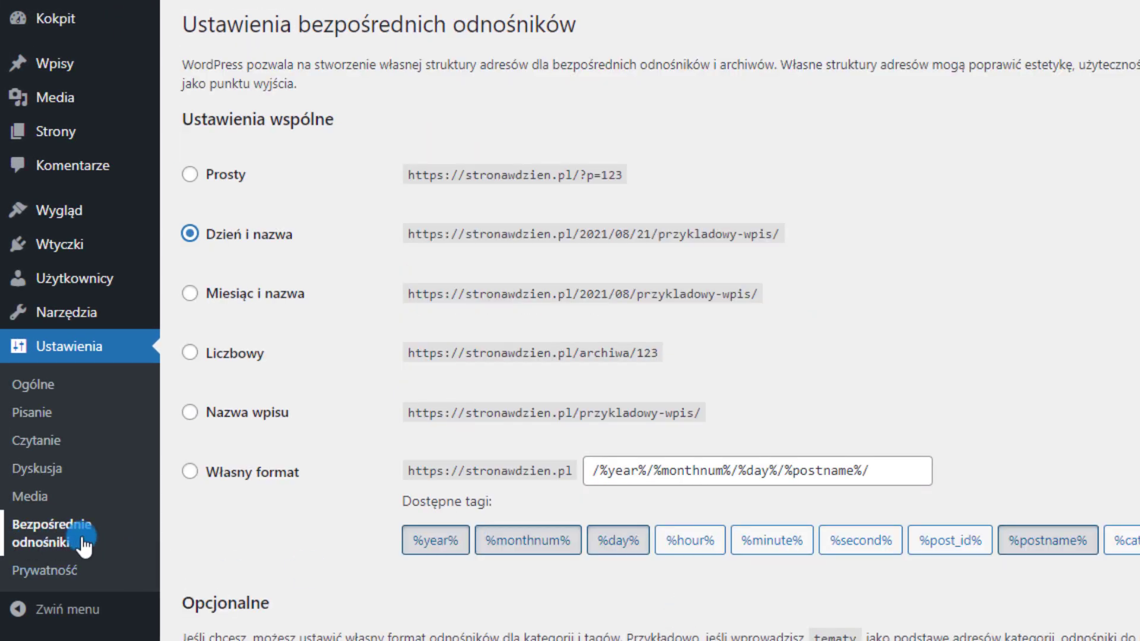
click(237, 423)
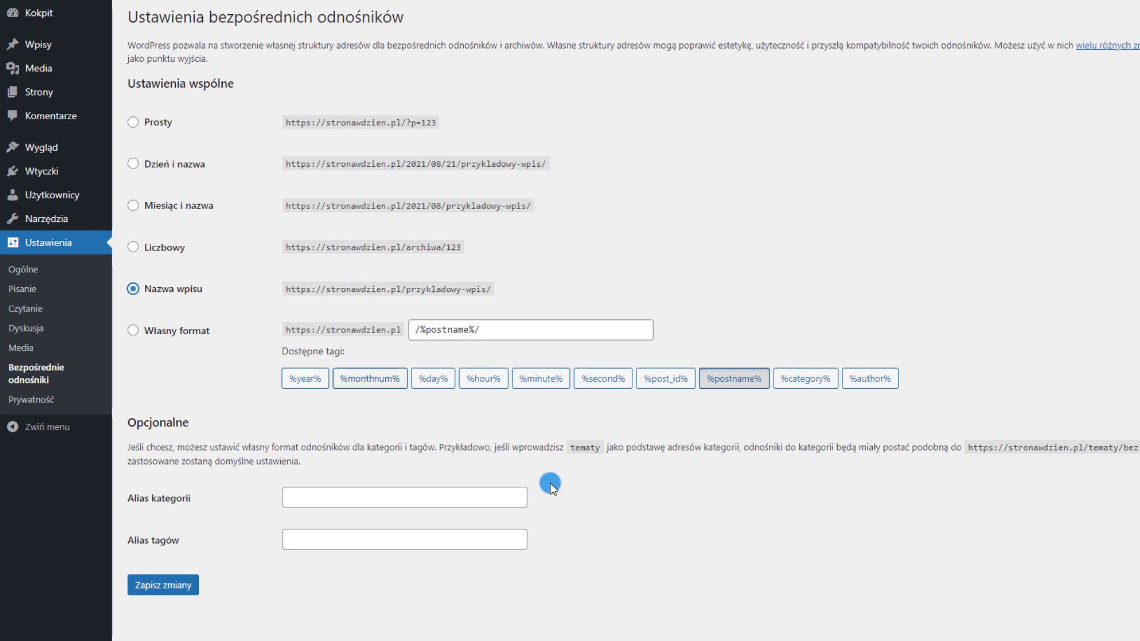
click(172, 586)
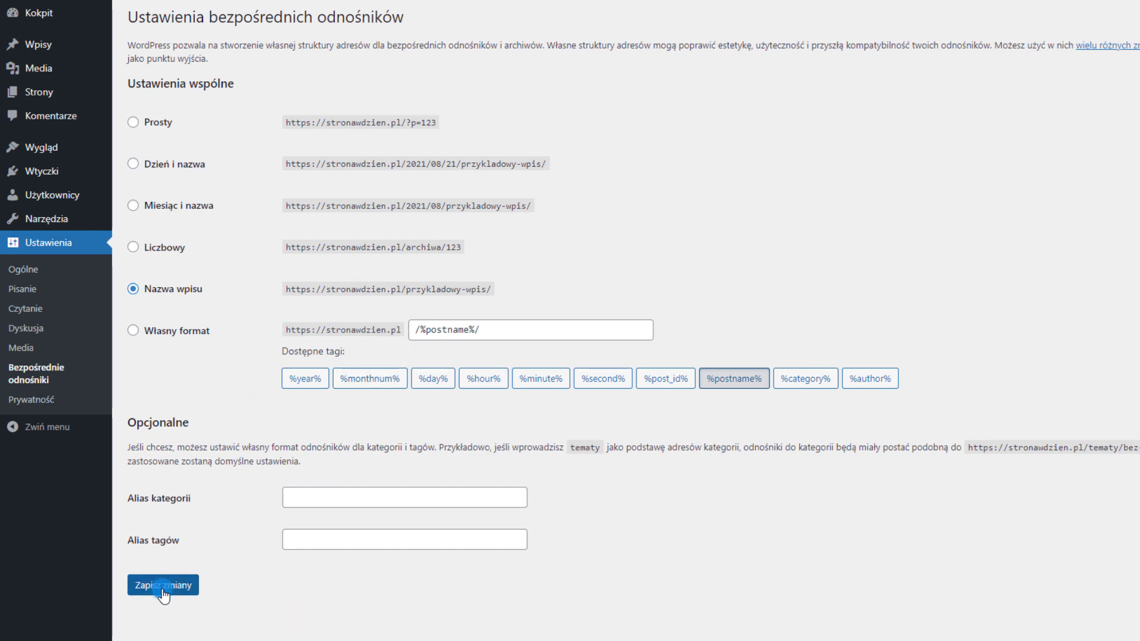
click(99, 410)
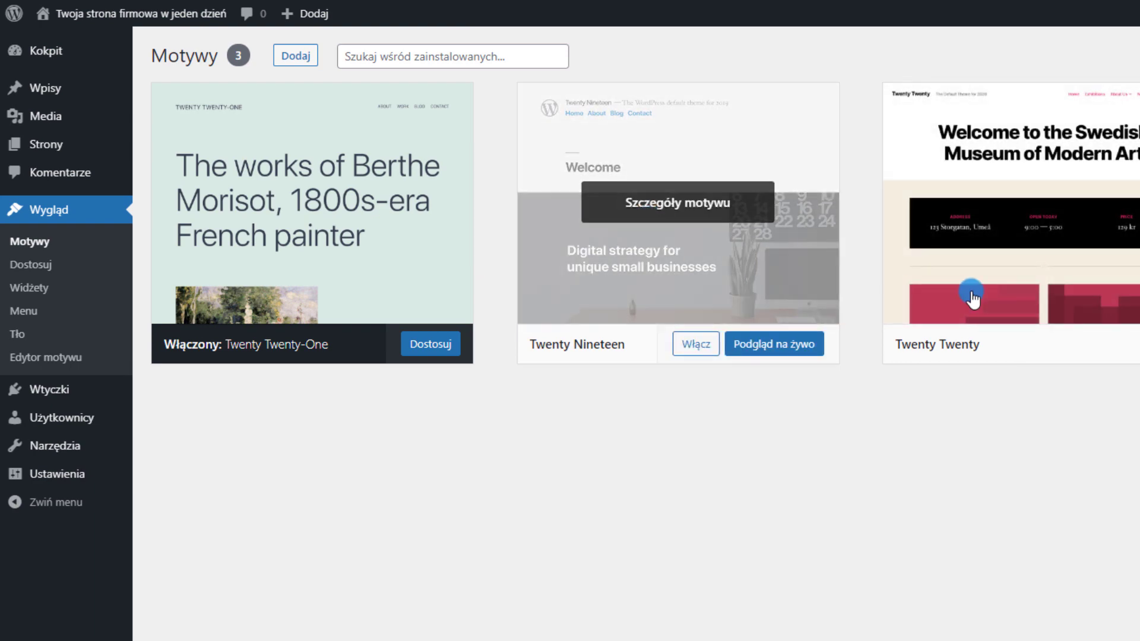
Delete the Twenty Nineteen and Twenty Twenty themes, confirming each deletion
click(679, 229)
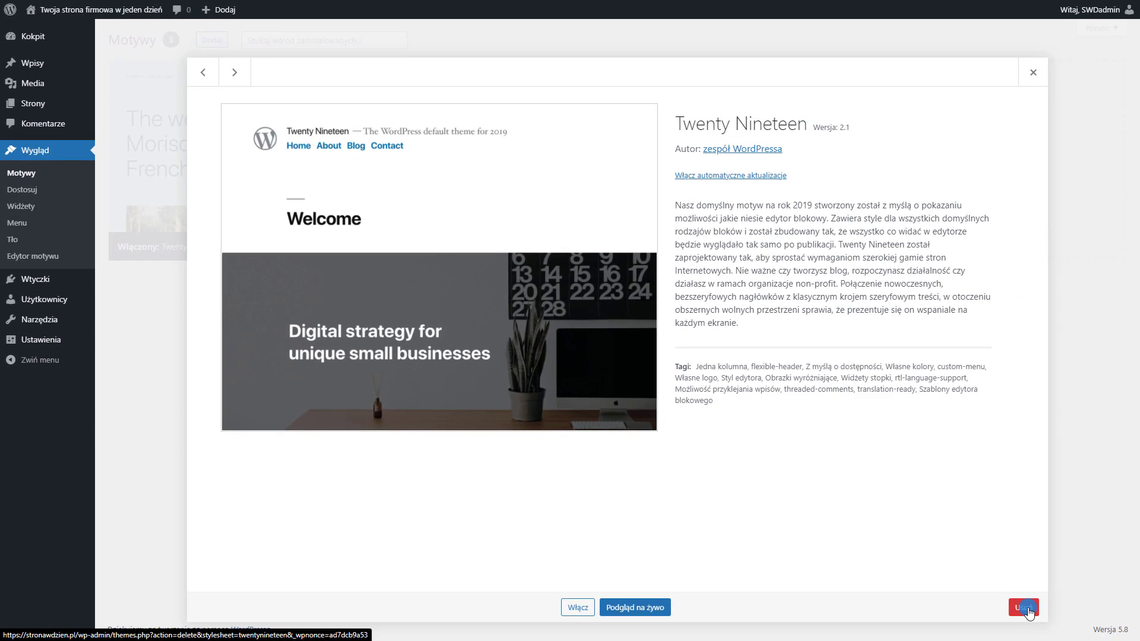
click(1025, 609)
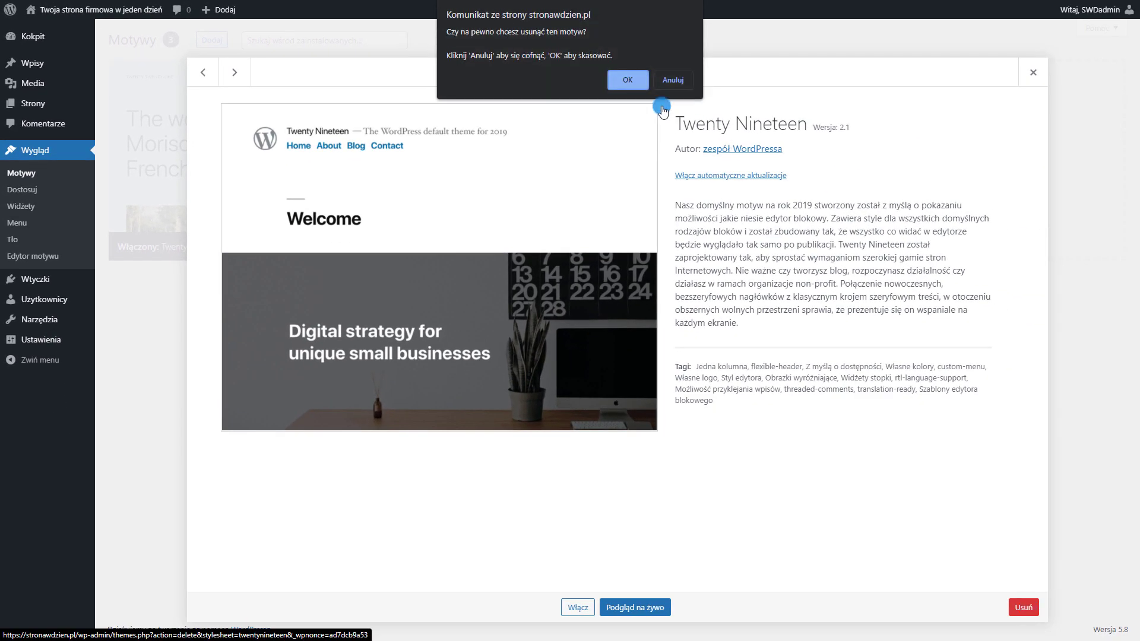
click(631, 82)
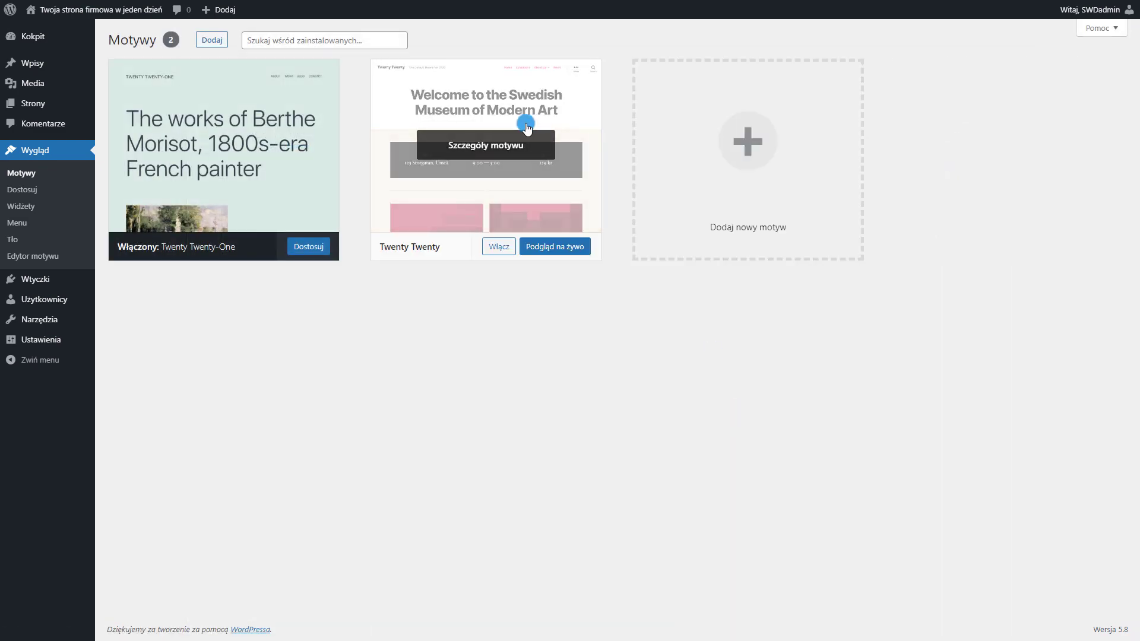
click(460, 121)
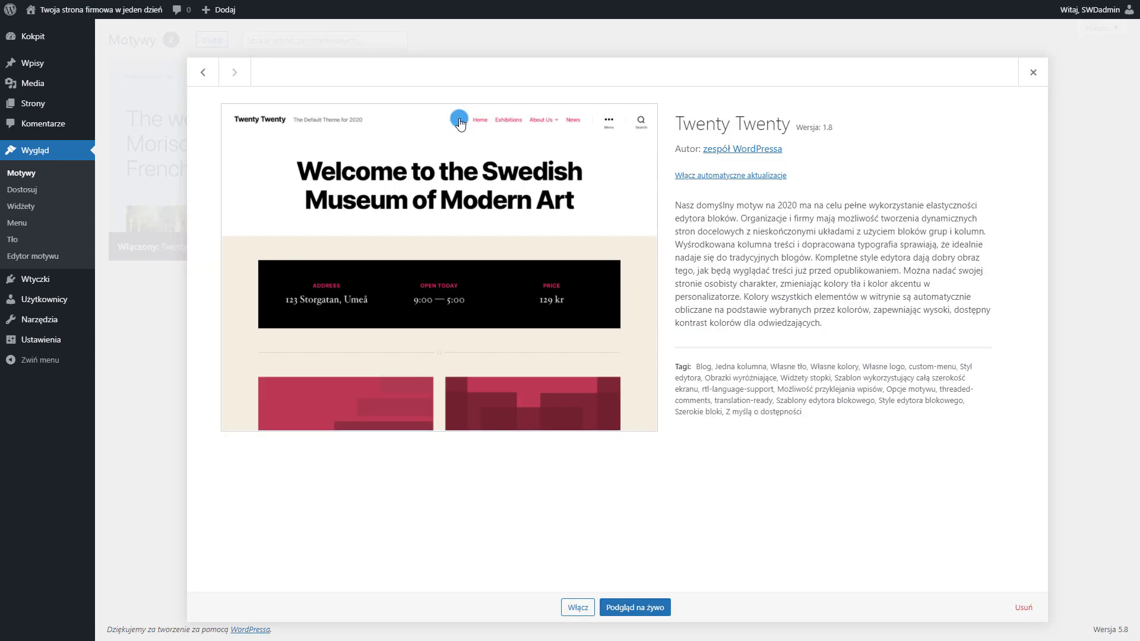
click(1023, 607)
click(628, 83)
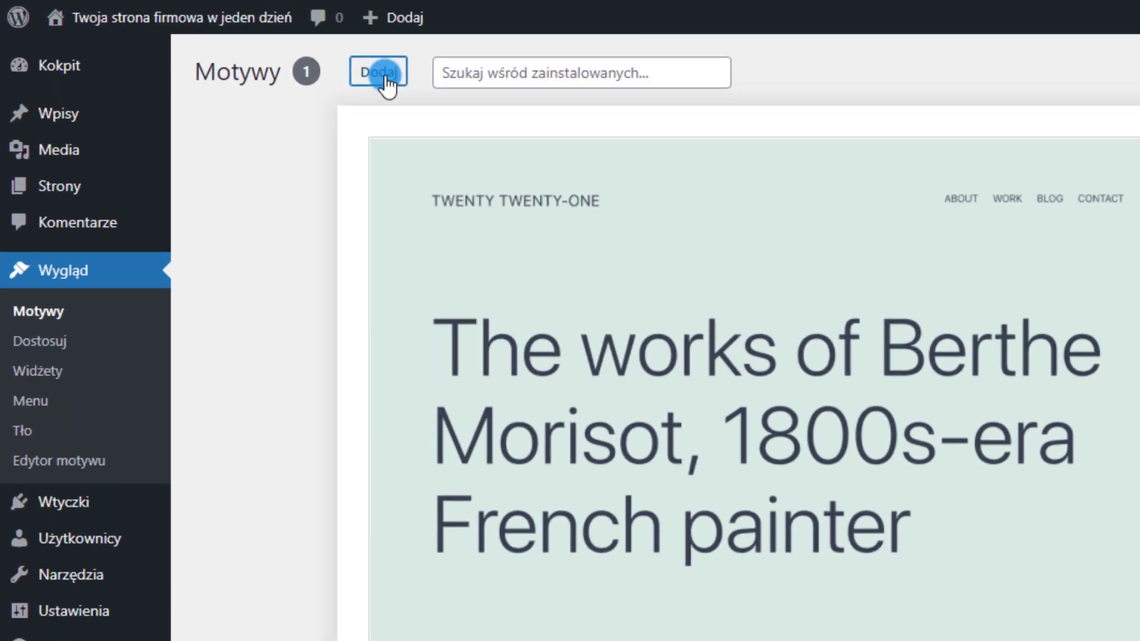
Install and activate the Astra theme, then dismiss its welcome notice
click(383, 75)
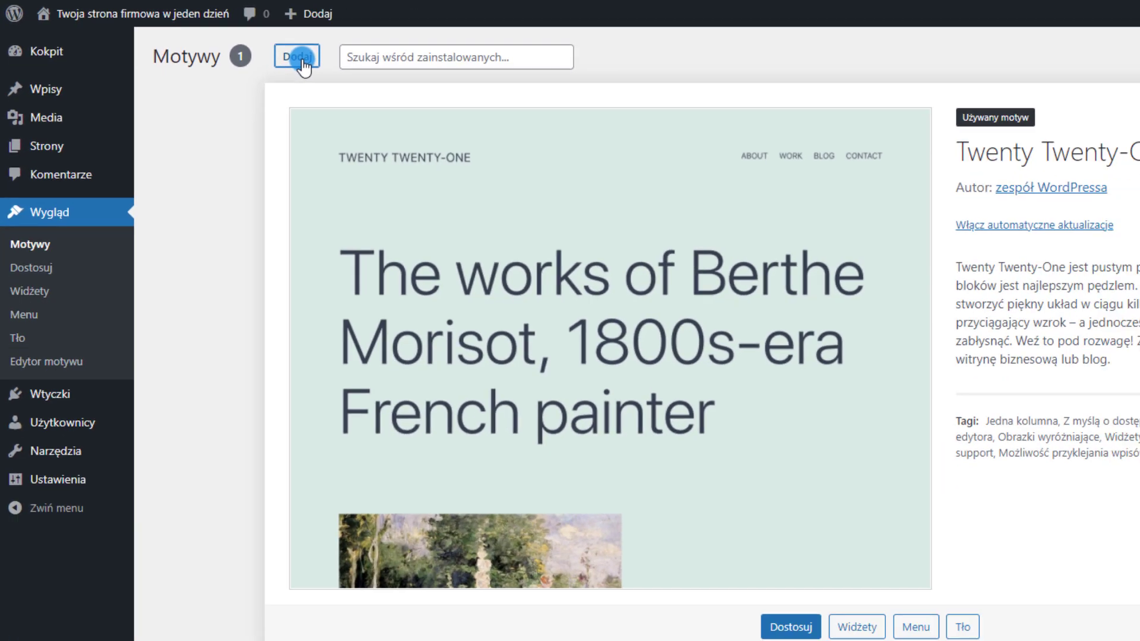
click(1020, 71)
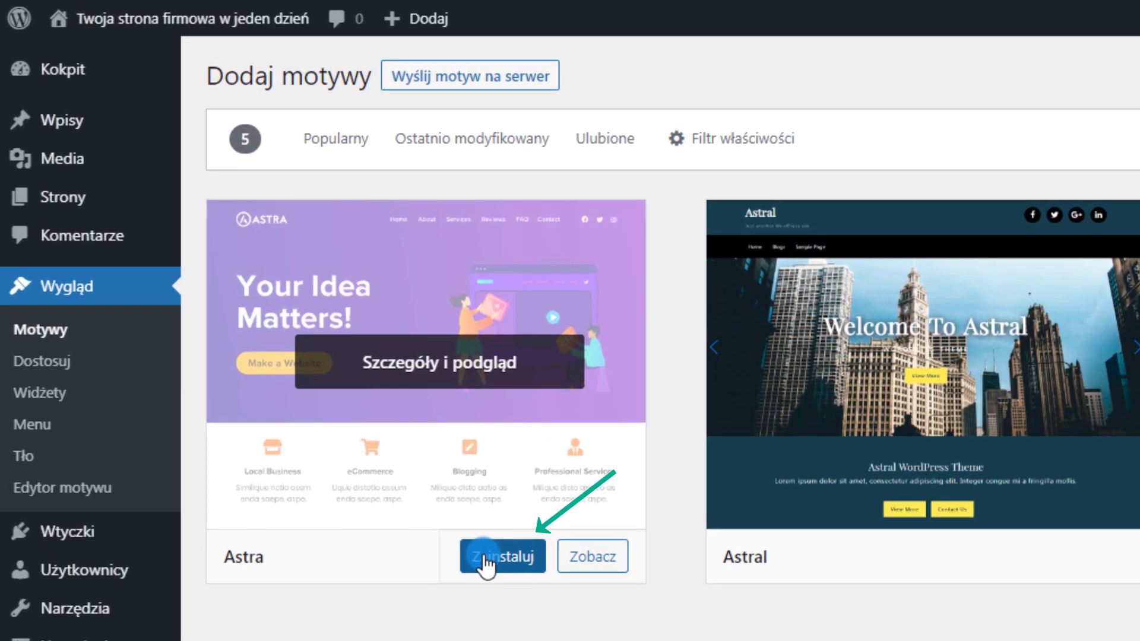
click(486, 558)
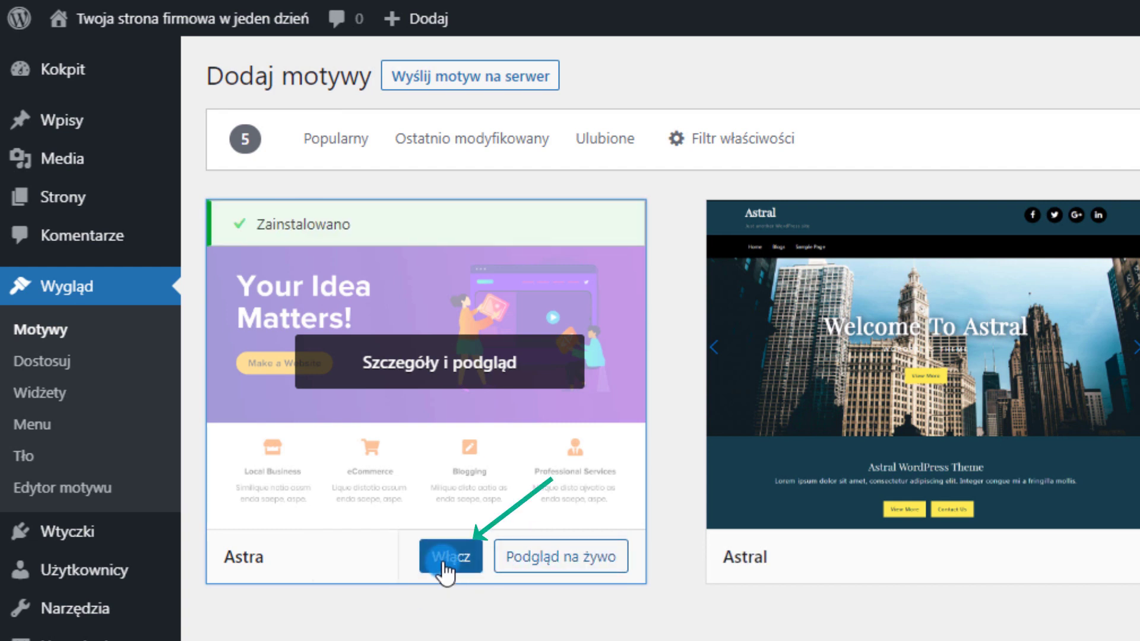
click(446, 561)
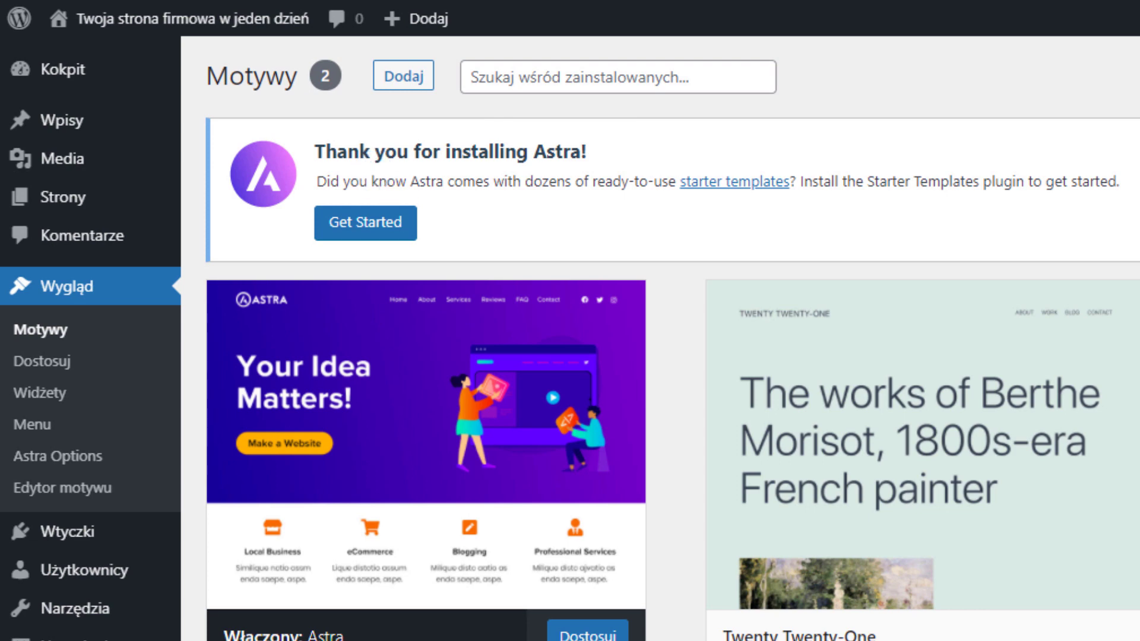
click(1138, 132)
mouse_move(1118, 408)
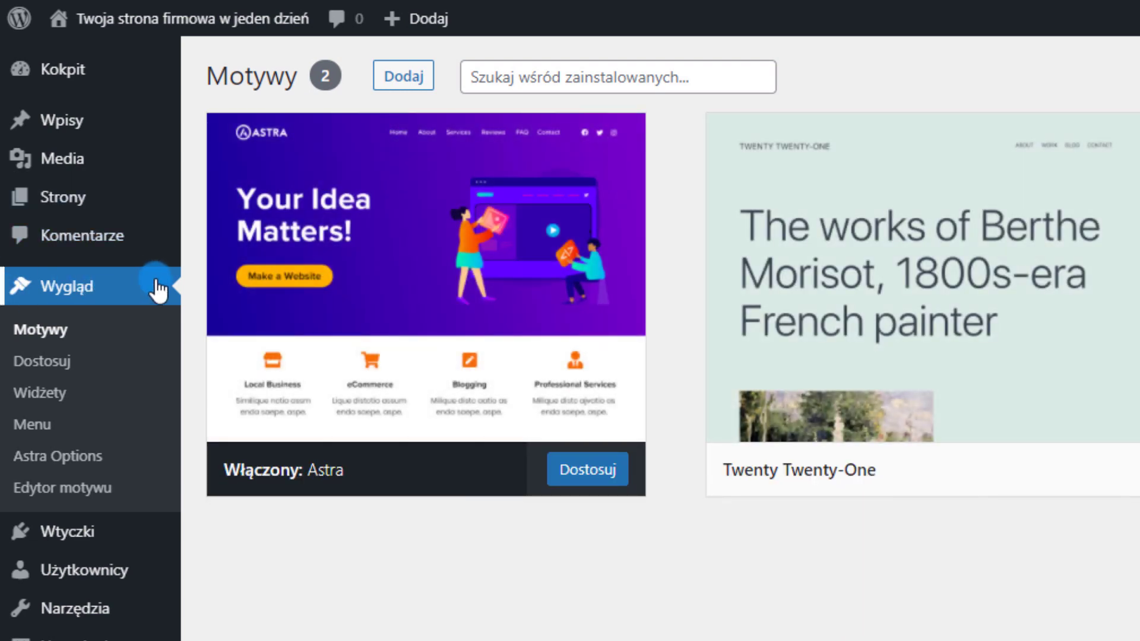
Install the Starter Templates importer plugin from the Astra theme options
click(36, 457)
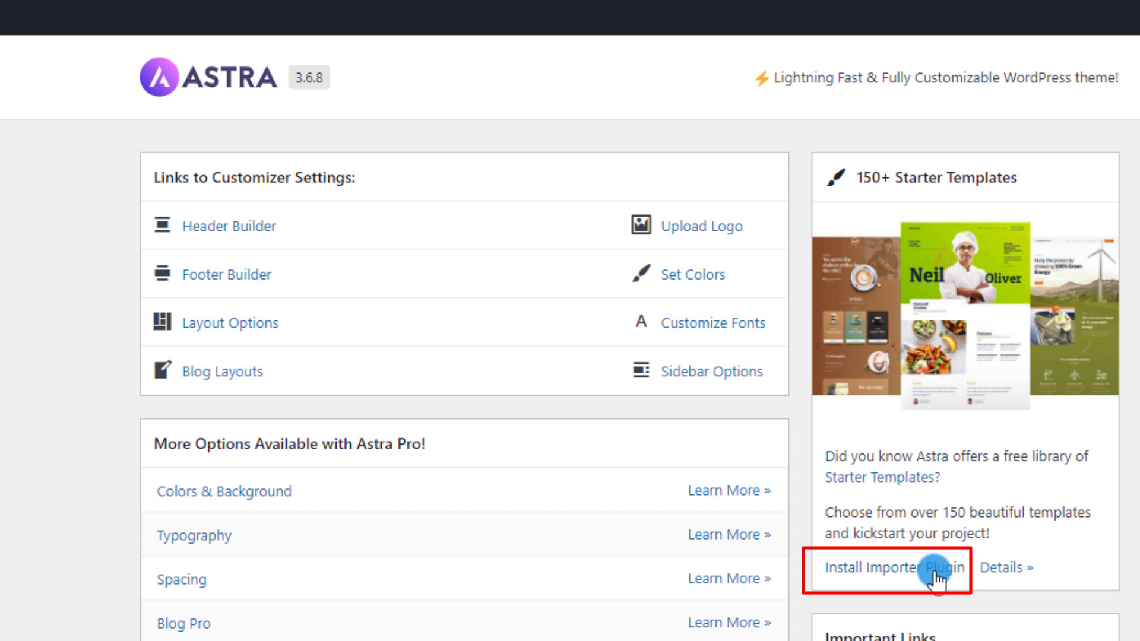
click(904, 569)
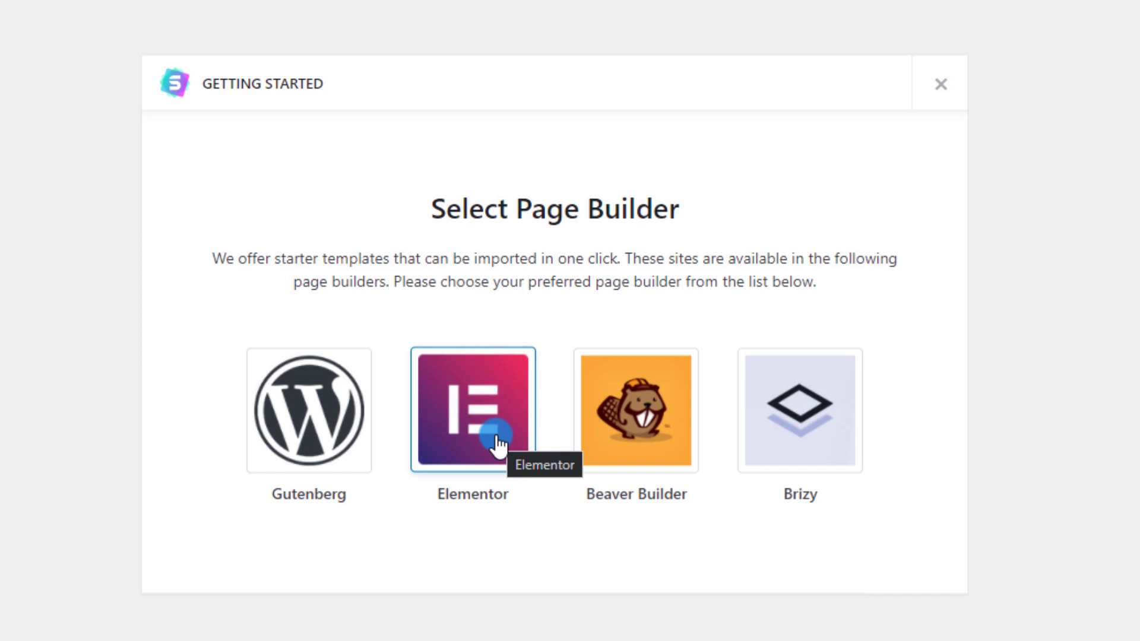
Choose Elementor as the page builder for the starter templates
click(477, 404)
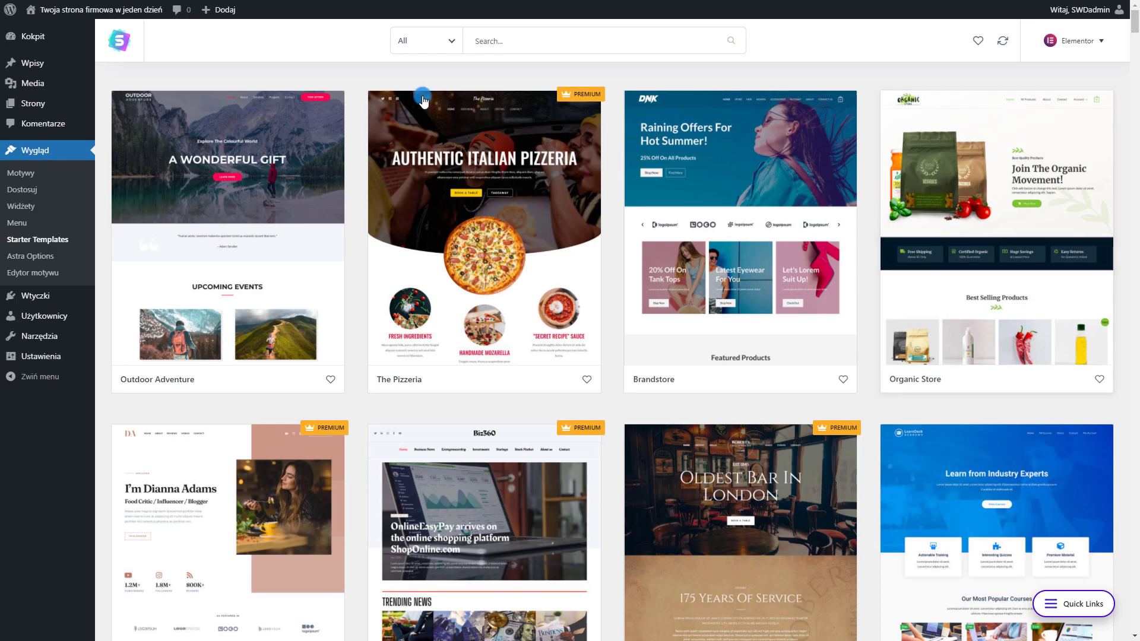
scroll(256, 238, down, 6)
scroll(255, 237, down, 15)
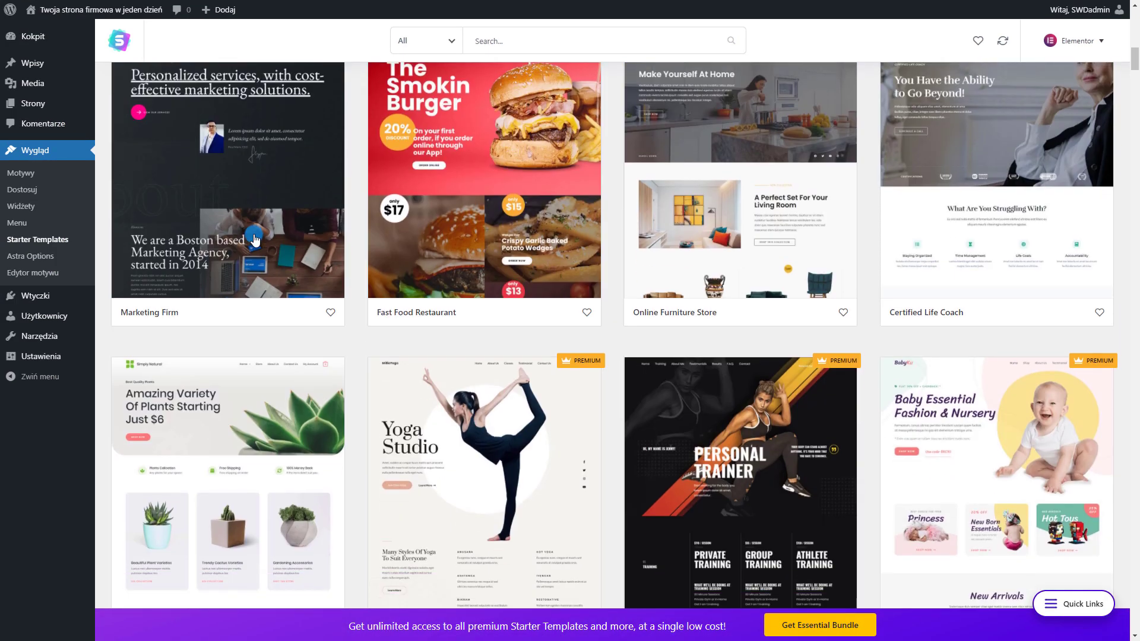
scroll(833, 487, up, 15)
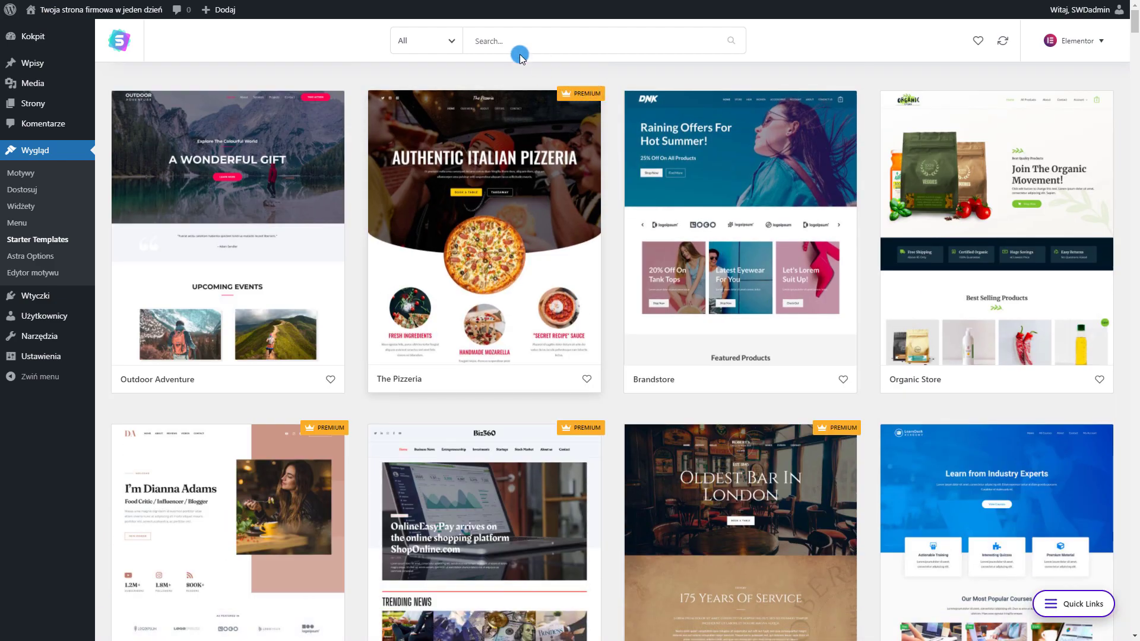
Filter the gallery to Free templates and open the Co-Working Space template
mouse_move(588, 96)
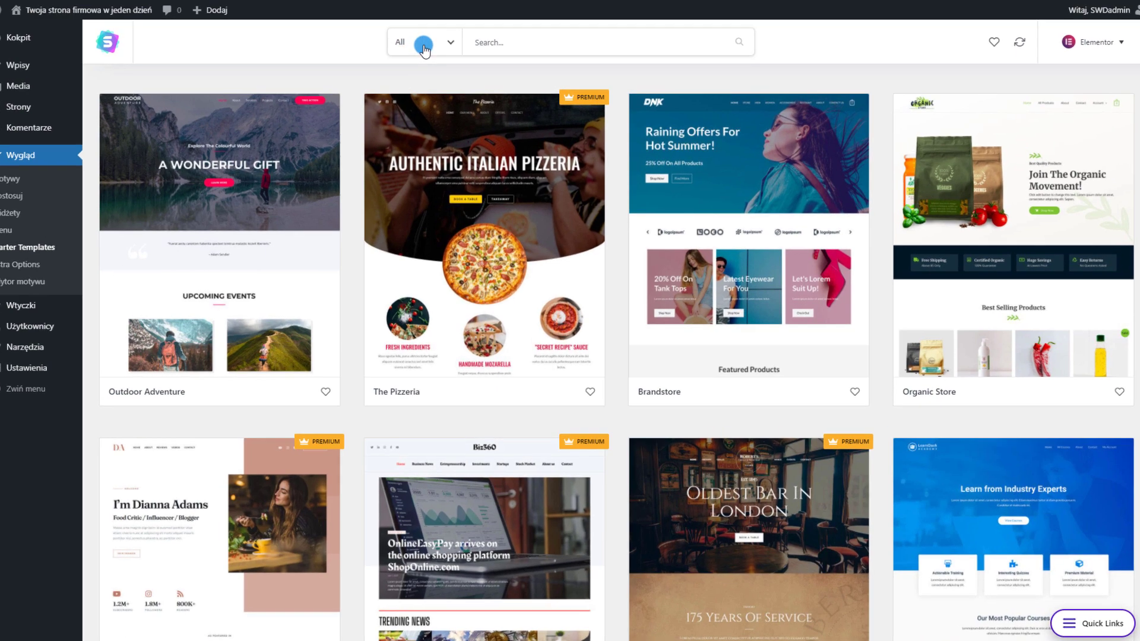
click(423, 46)
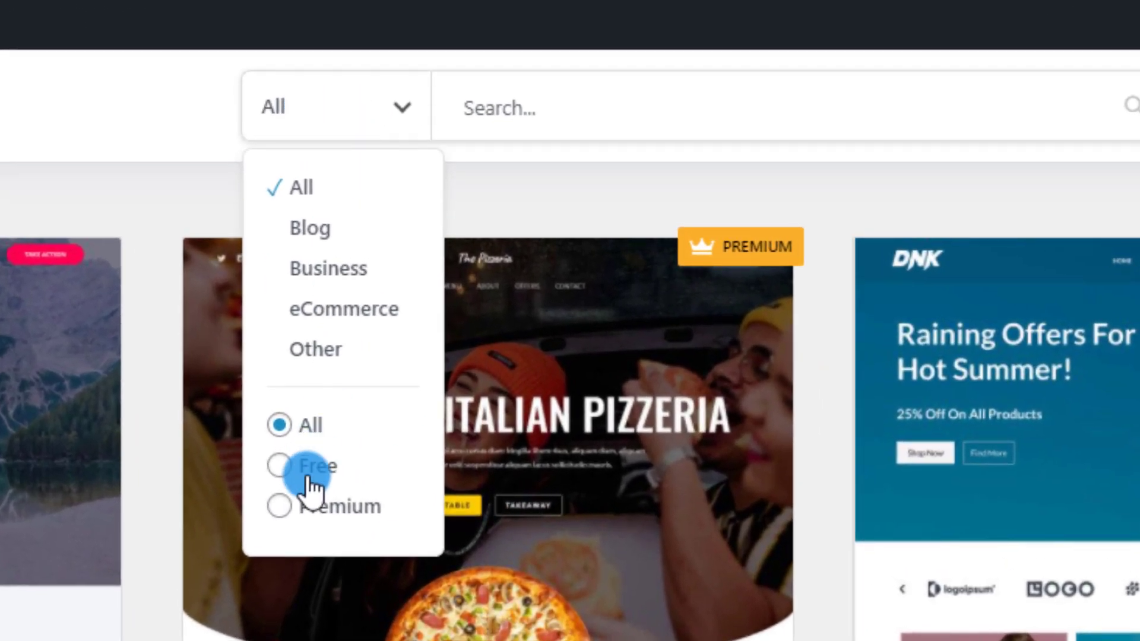
click(309, 469)
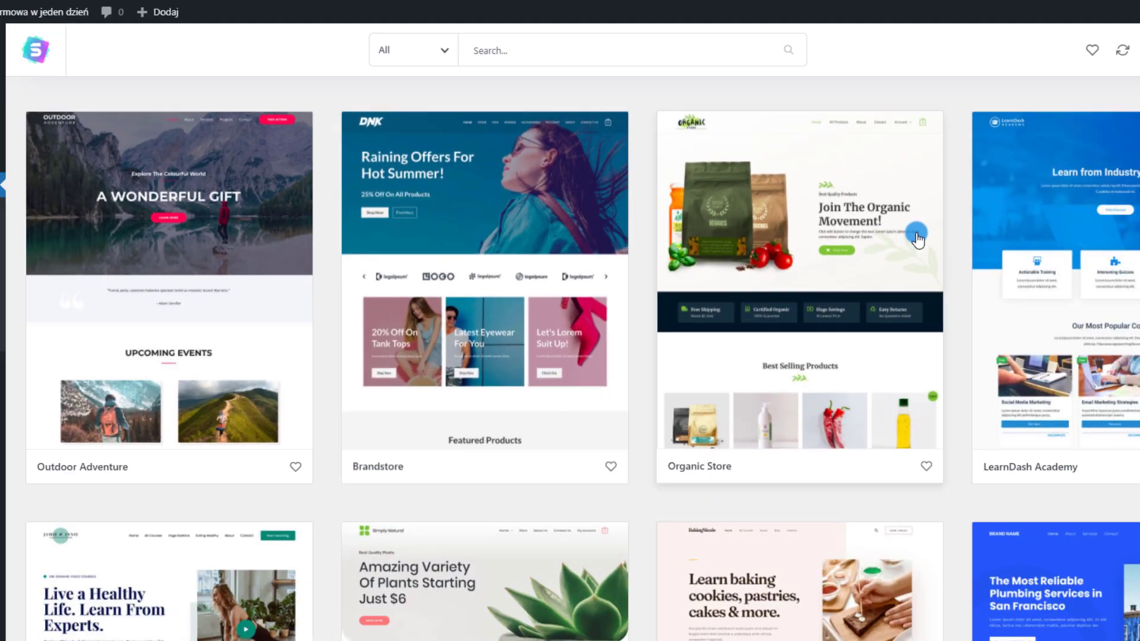
scroll(845, 379, down, 1)
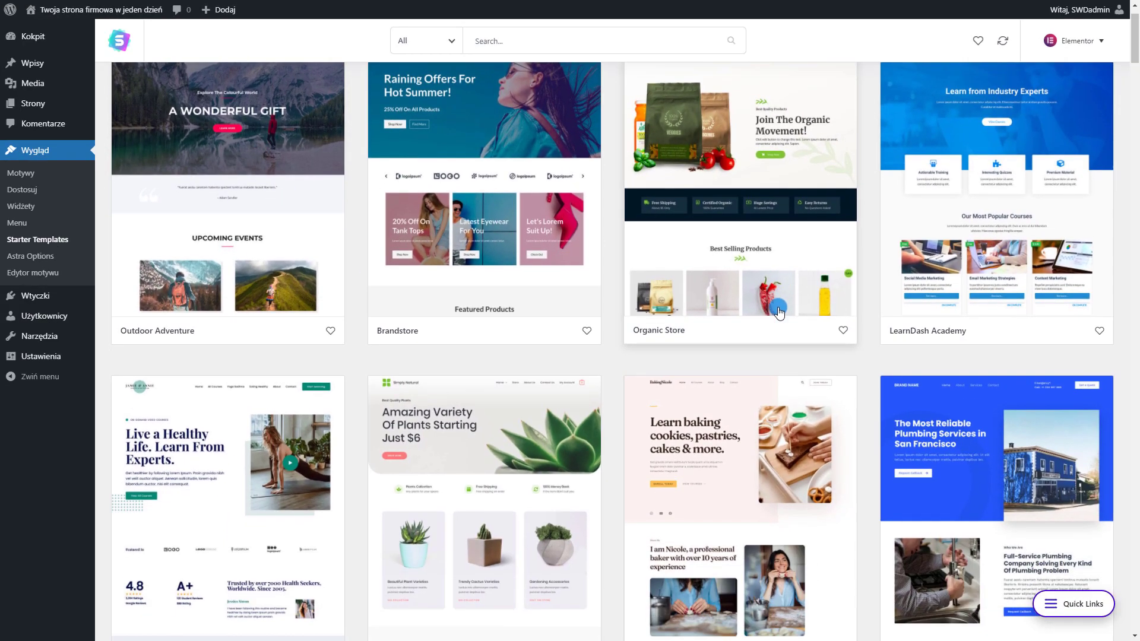
scroll(680, 294, down, 10)
scroll(681, 294, down, 12)
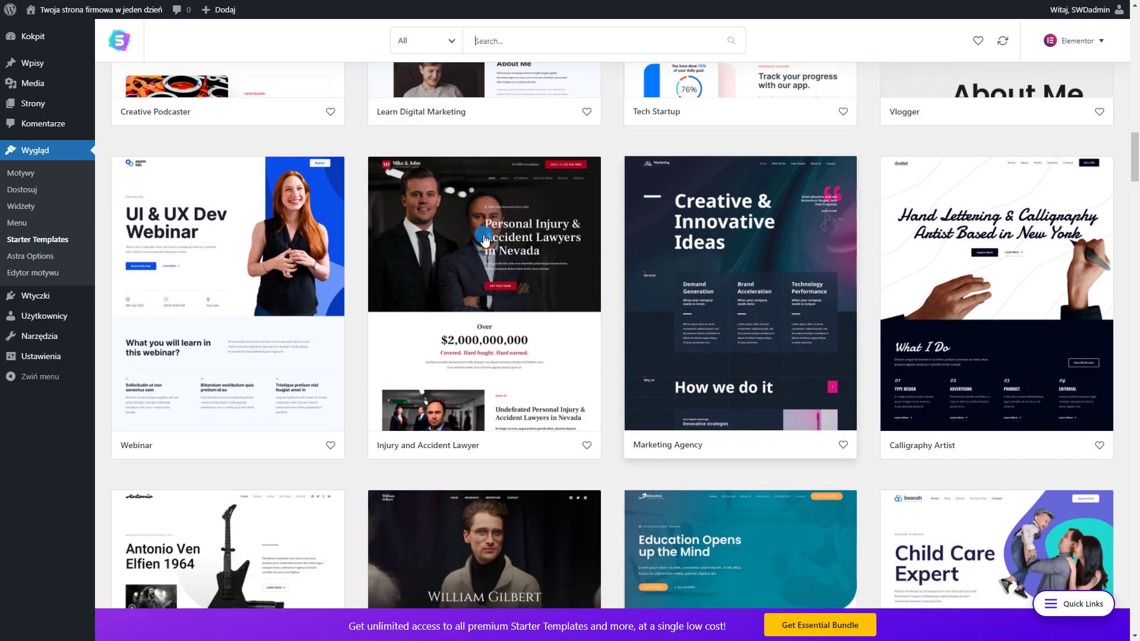
scroll(724, 262, down, 4)
scroll(356, 265, down, 14)
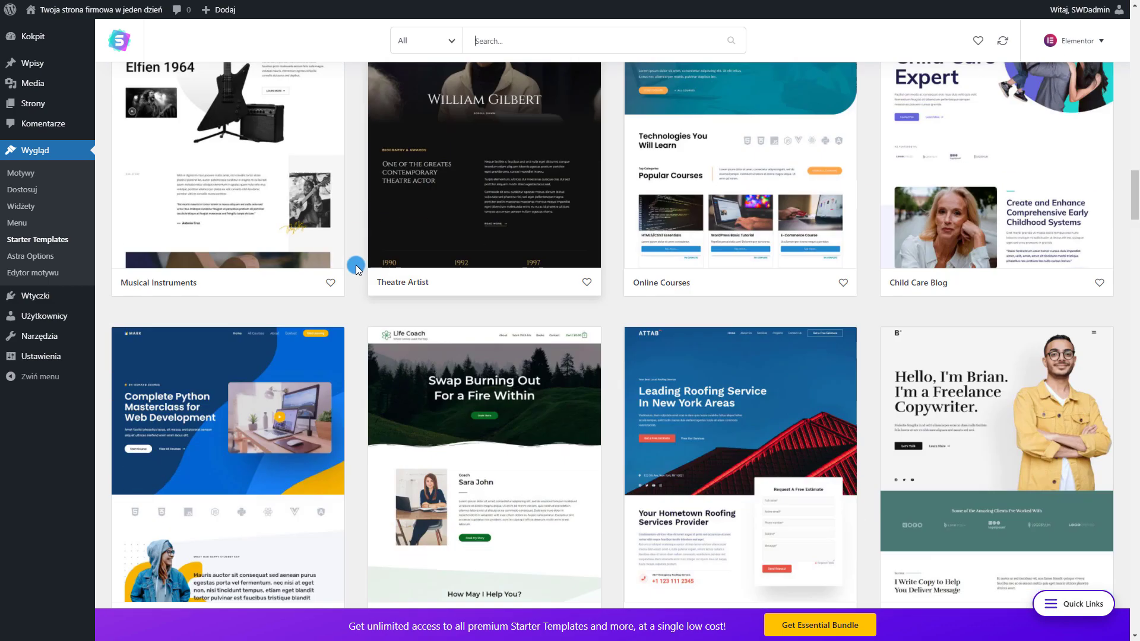
scroll(355, 265, down, 16)
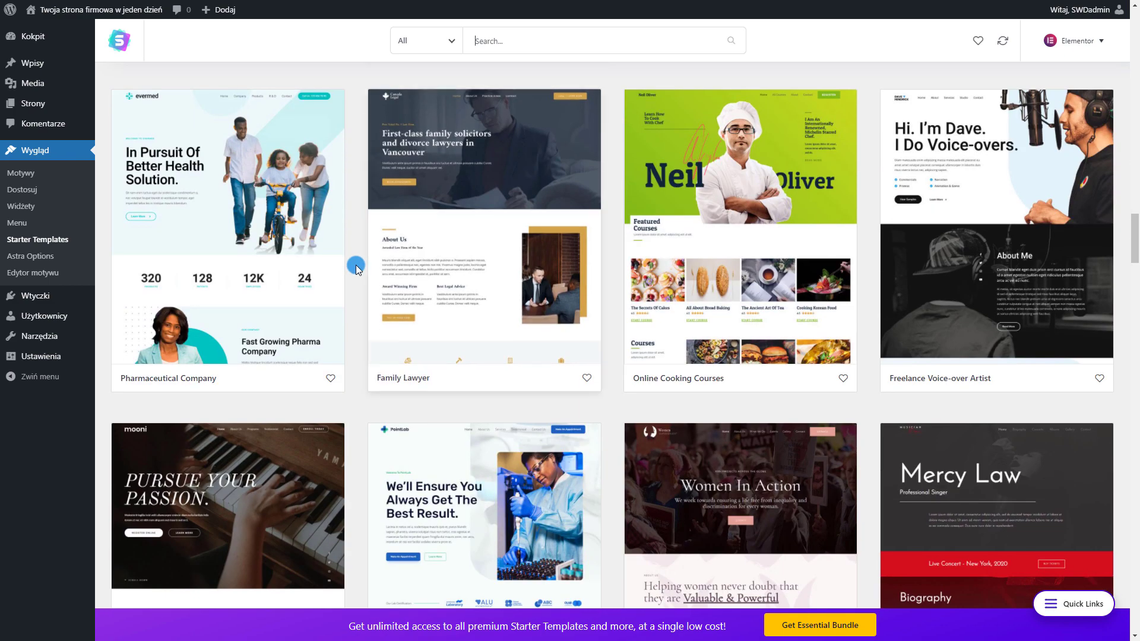
scroll(600, 333, down, 11)
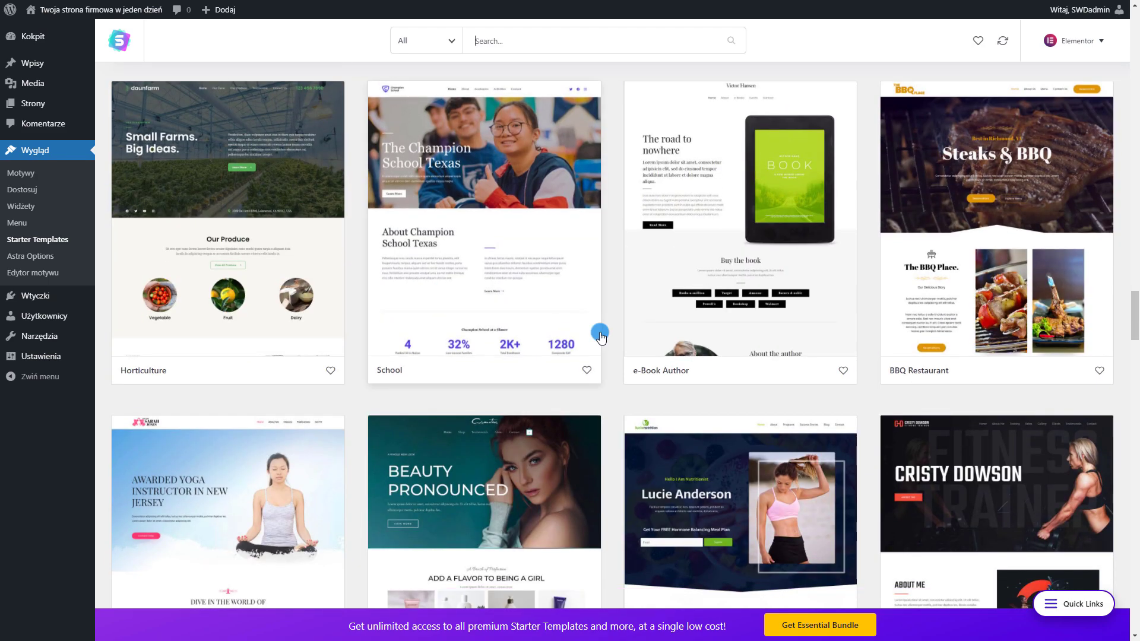
scroll(601, 338, down, 9)
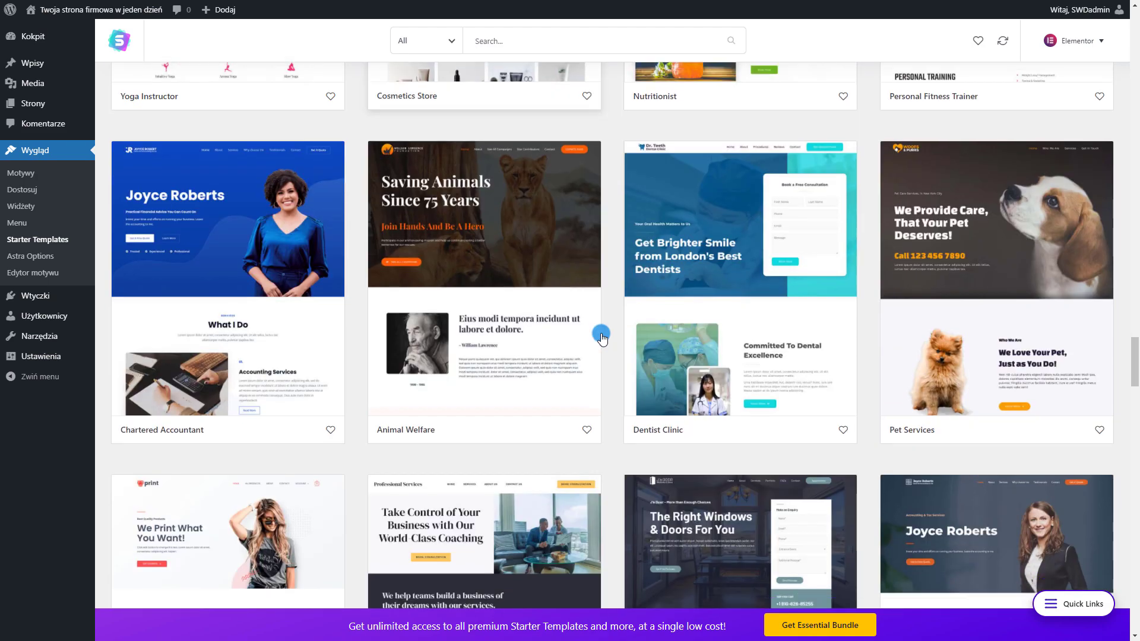
scroll(602, 338, down, 13)
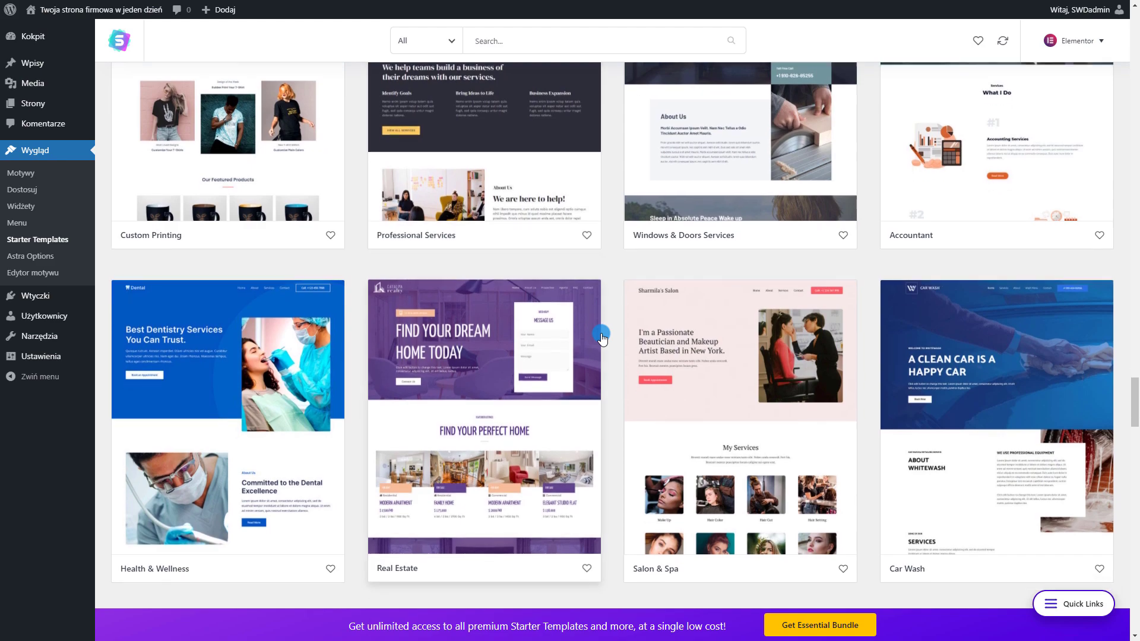
scroll(602, 338, down, 11)
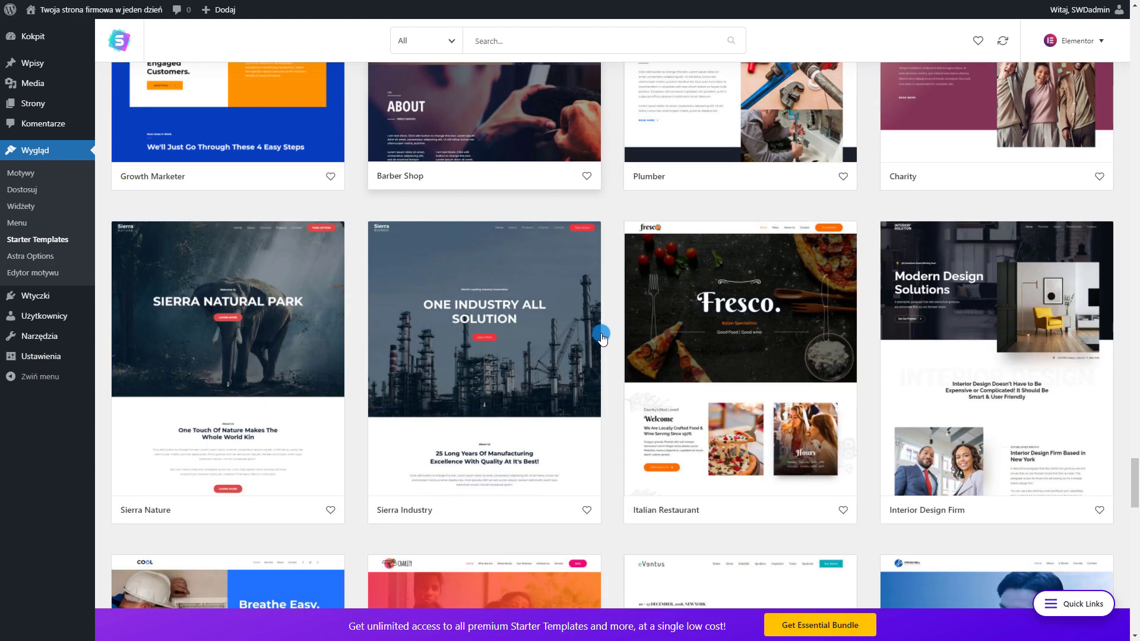
scroll(703, 348, down, 12)
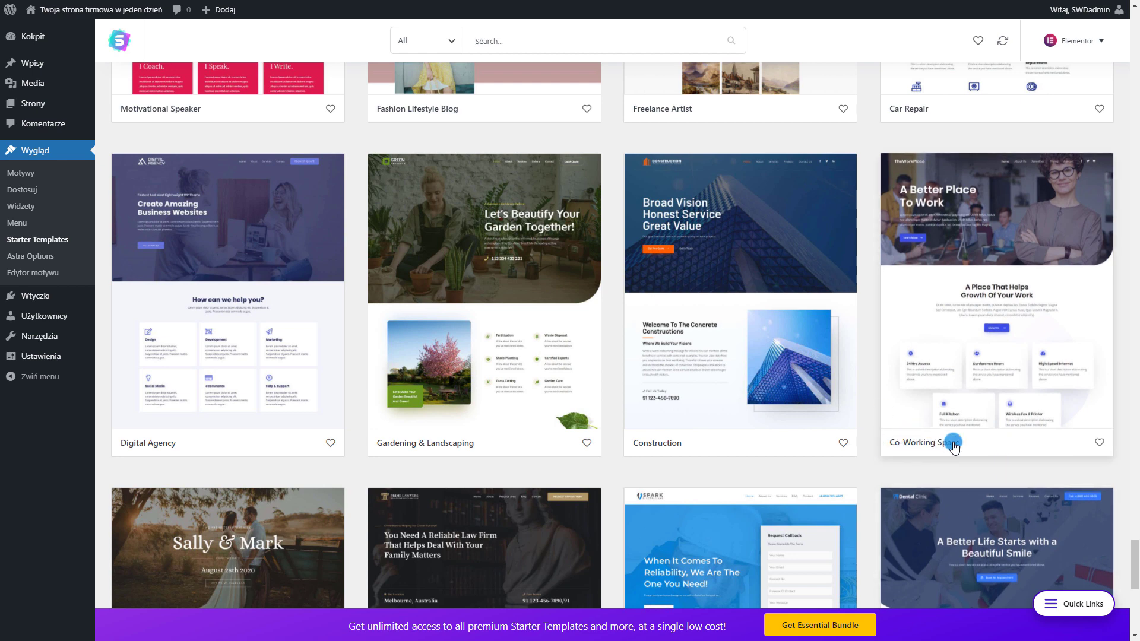
click(912, 444)
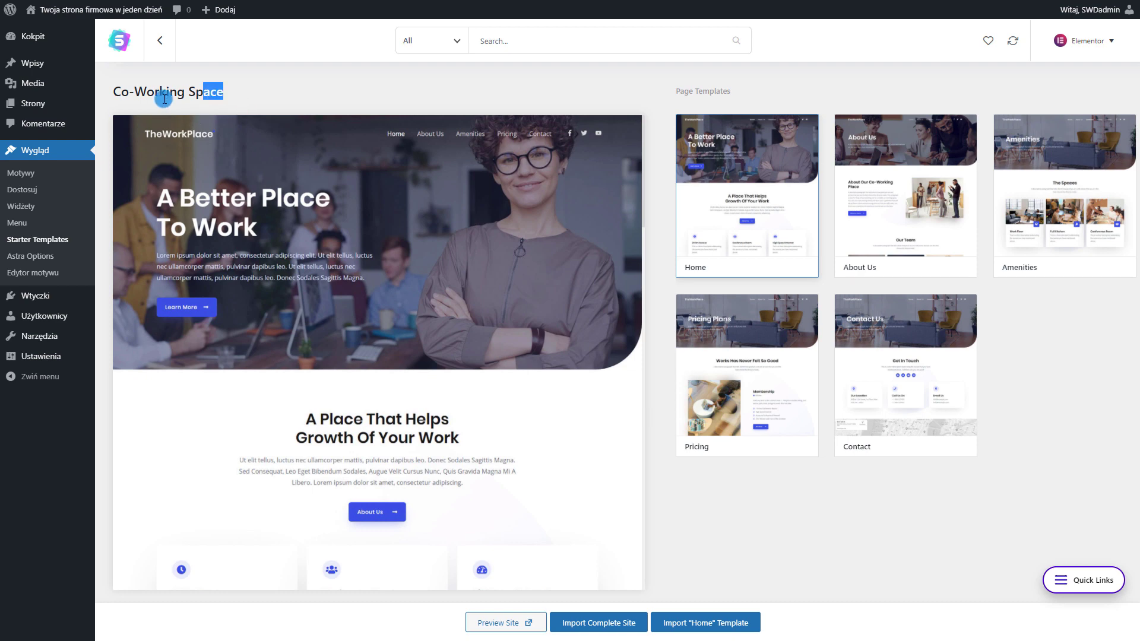
Copy the Co-Working Space name, search the gallery for it, and reopen its details
drag(164, 99, 113, 92)
key(ctrl+c)
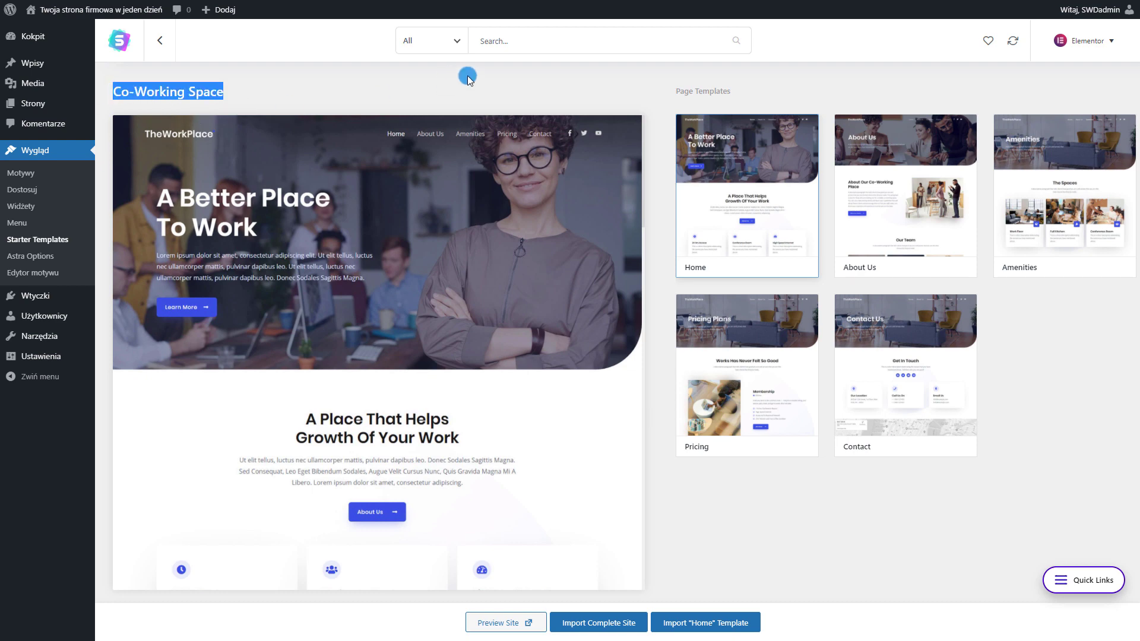
click(159, 42)
click(504, 45)
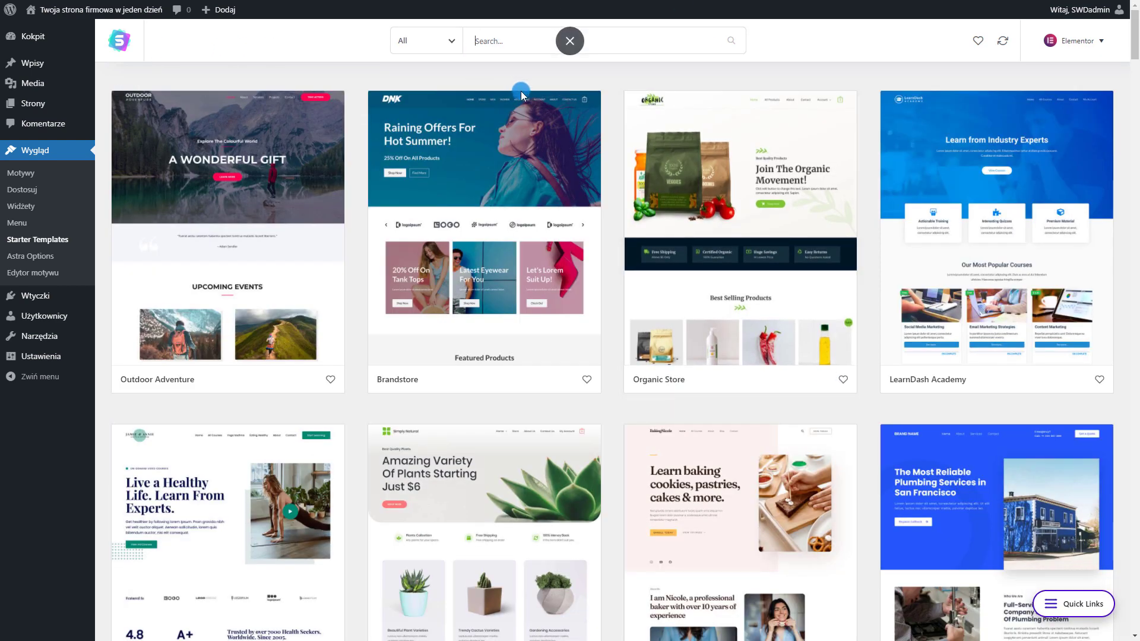
key(ctrl+v)
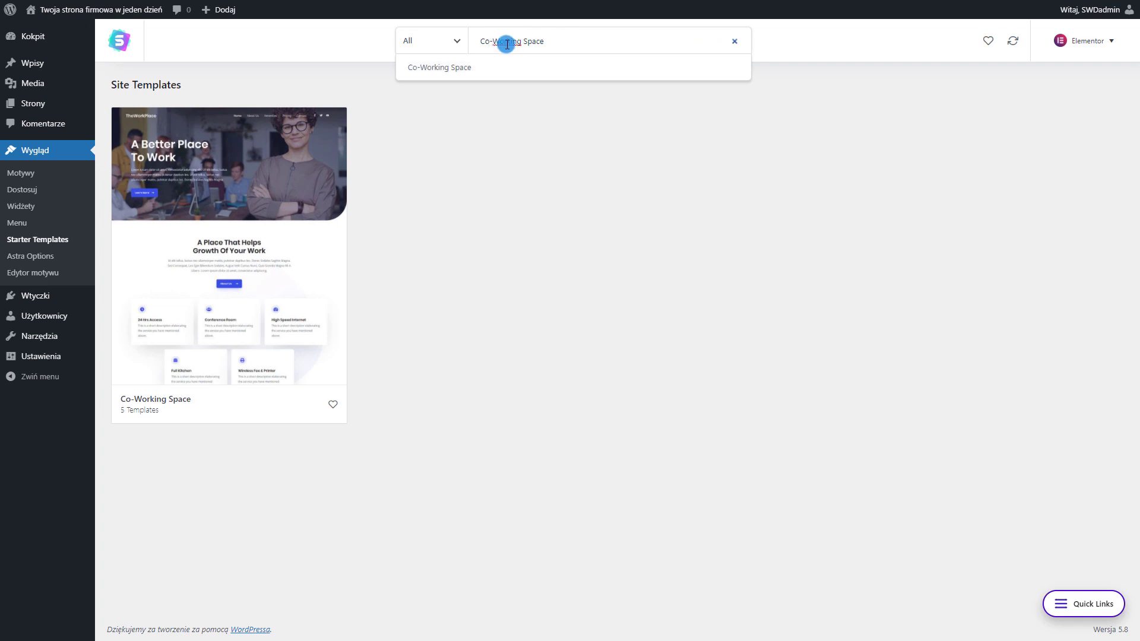
click(540, 260)
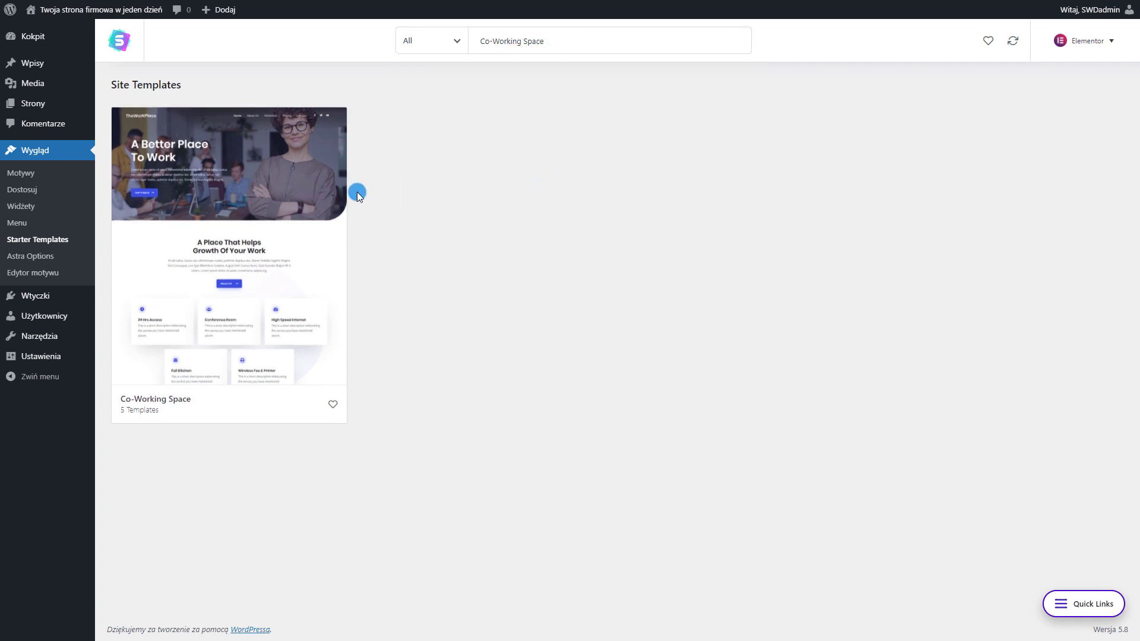
click(272, 227)
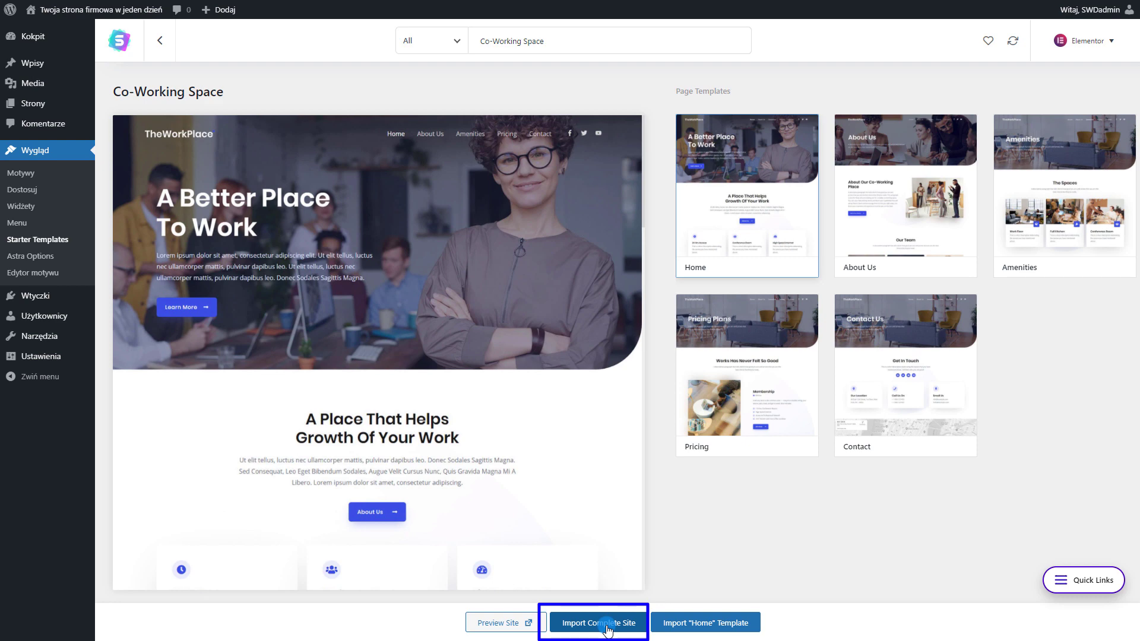
Preview its About Us, Amenities, Pricing and Home page templates, ending on About Us
click(900, 148)
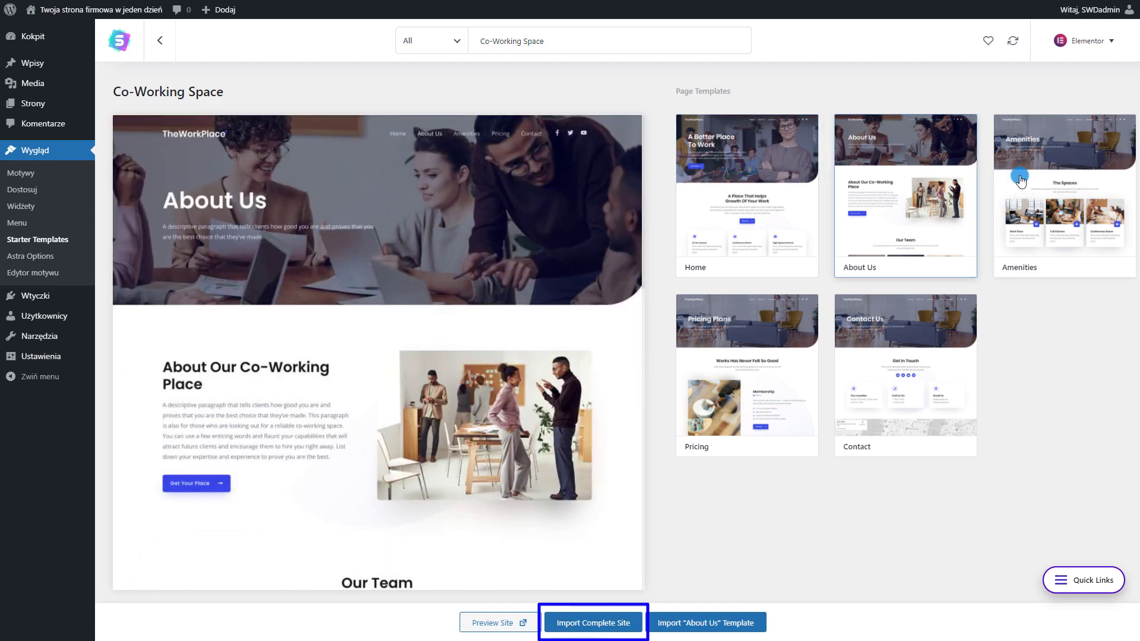
click(1029, 179)
click(772, 327)
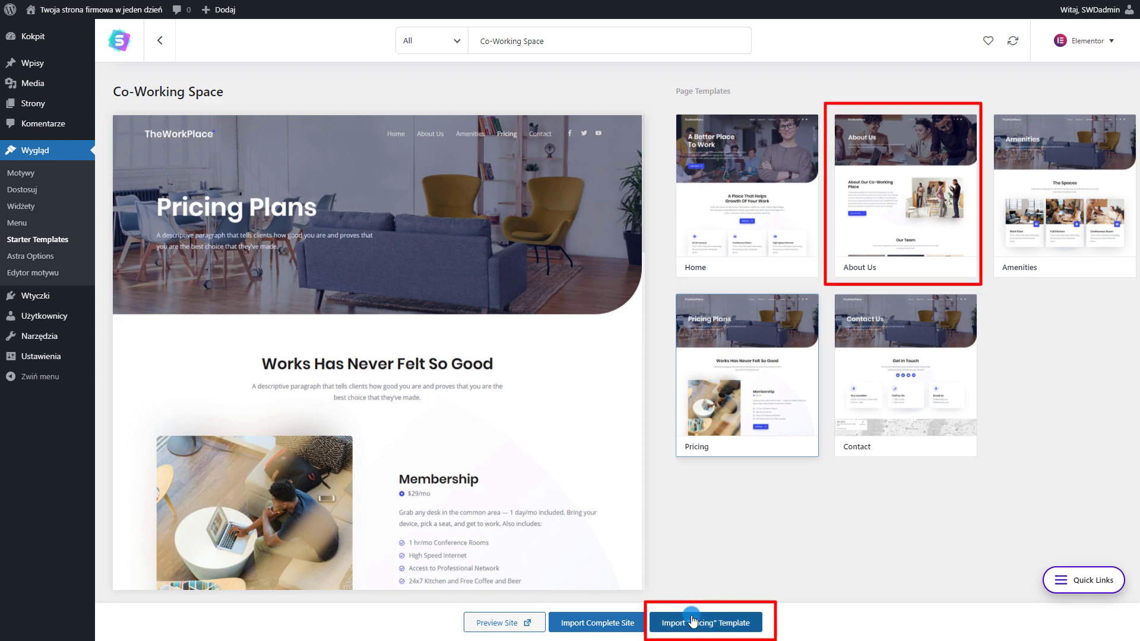
click(753, 214)
click(882, 184)
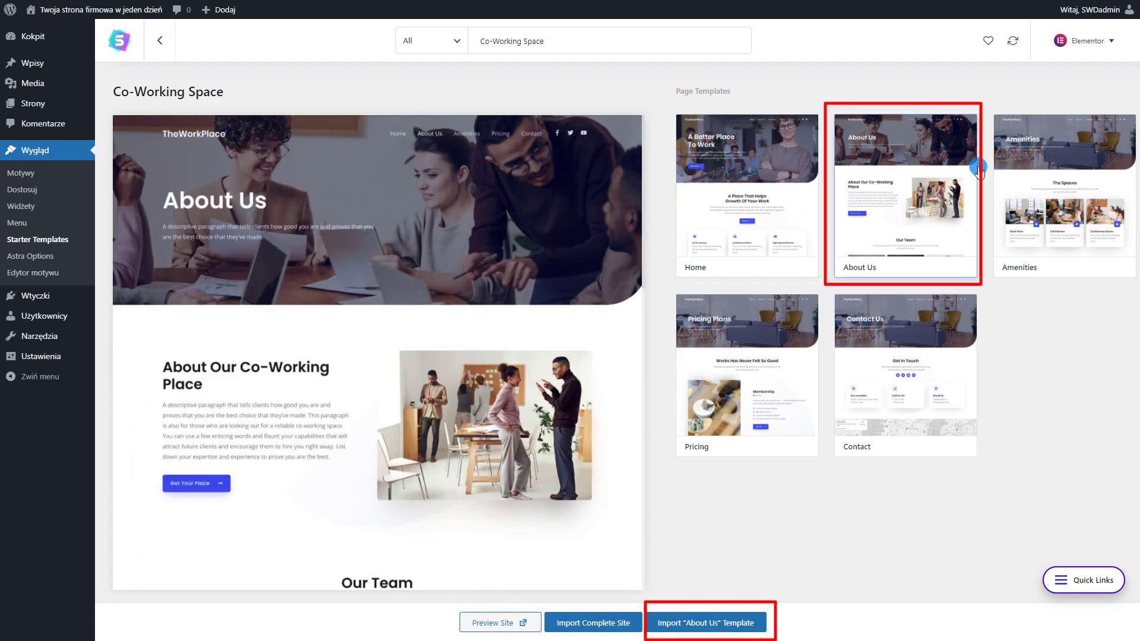
click(1056, 206)
click(900, 228)
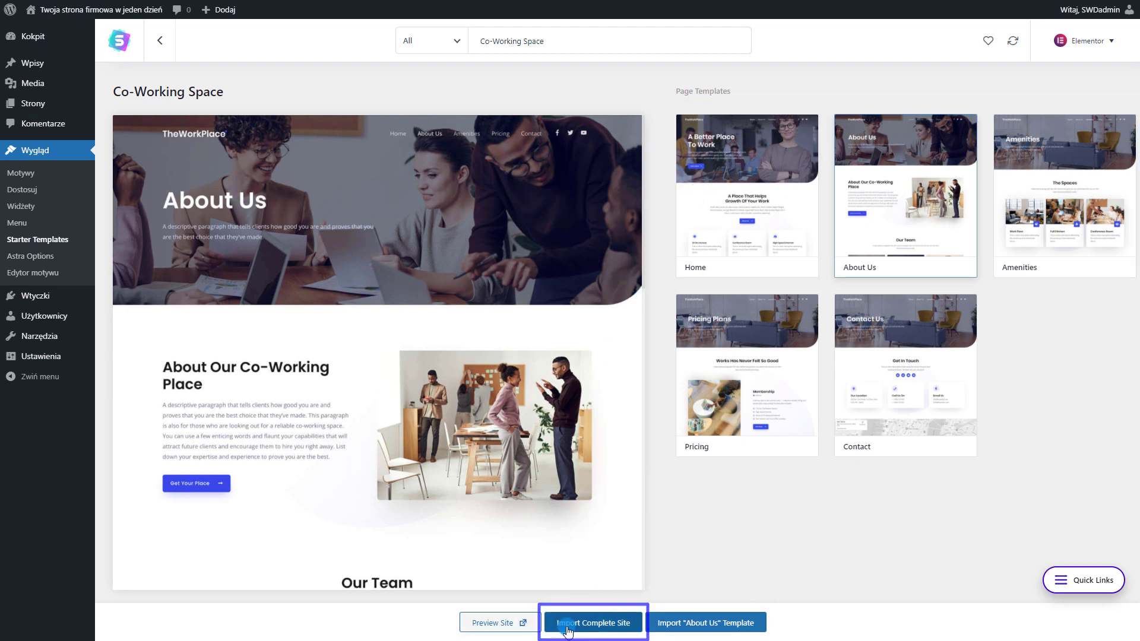
Start importing the full Co-Working Space site, answering Beginner and Myself/My company
click(602, 623)
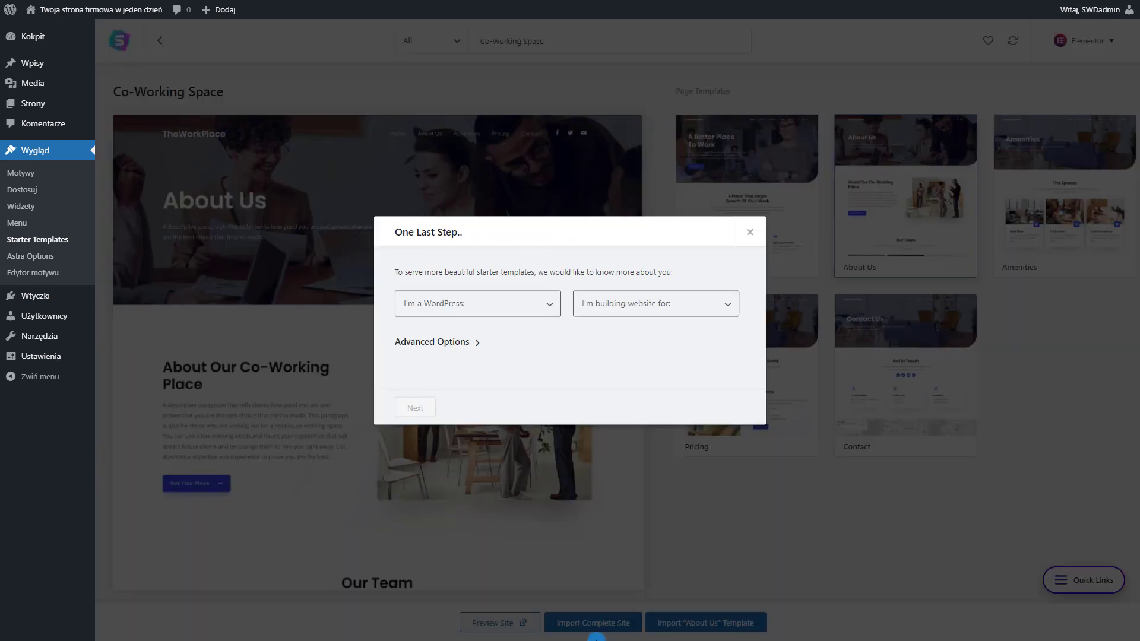
click(490, 307)
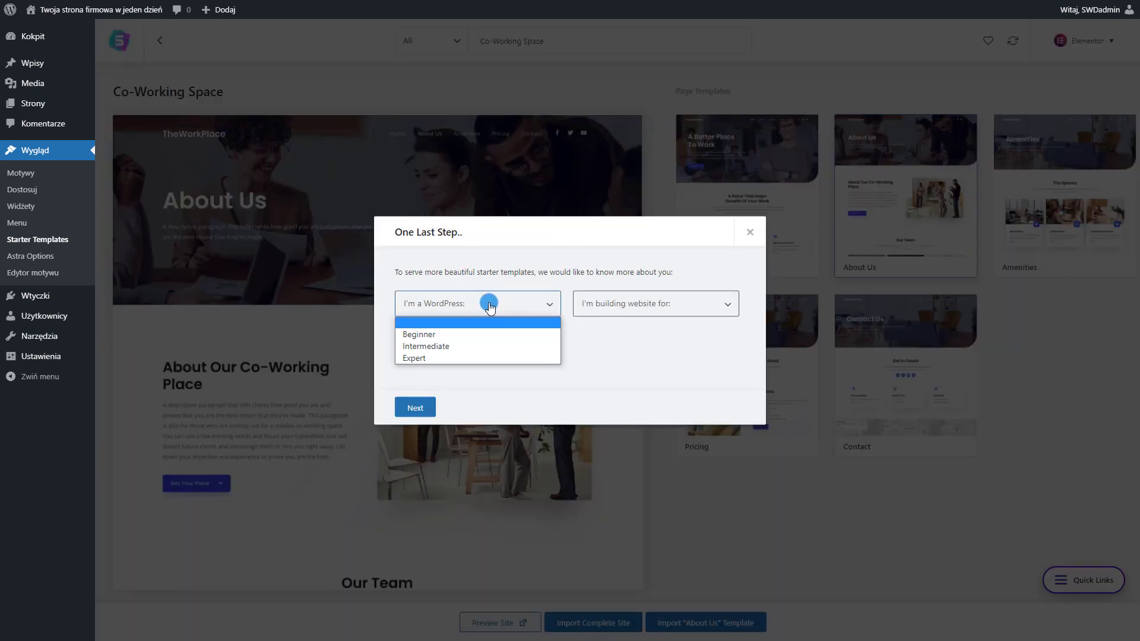
click(432, 336)
click(606, 303)
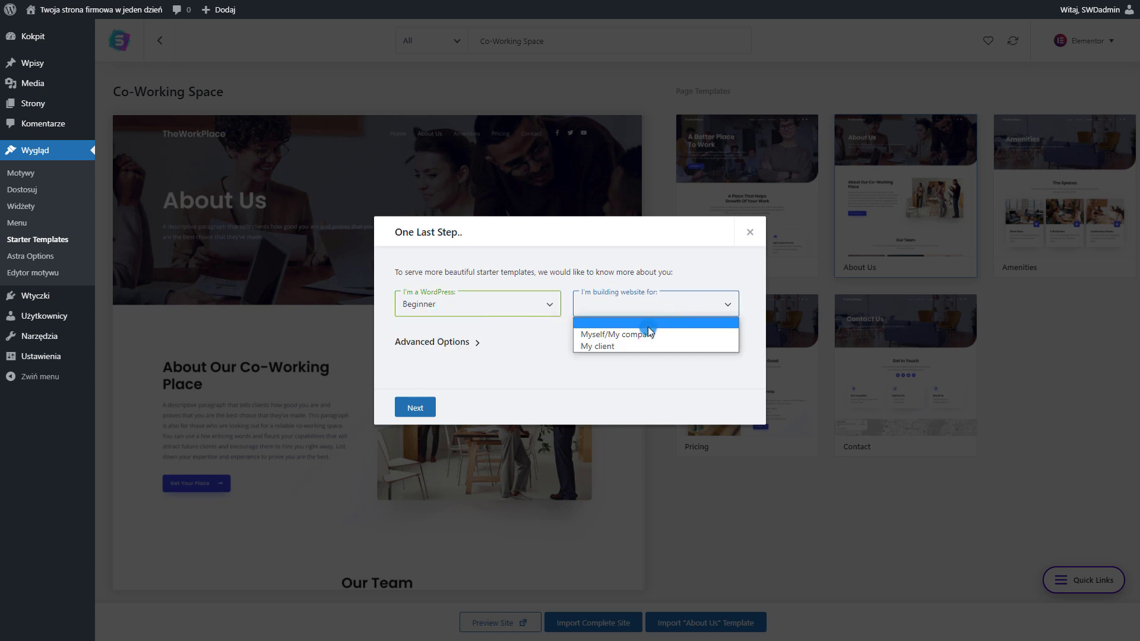
click(607, 336)
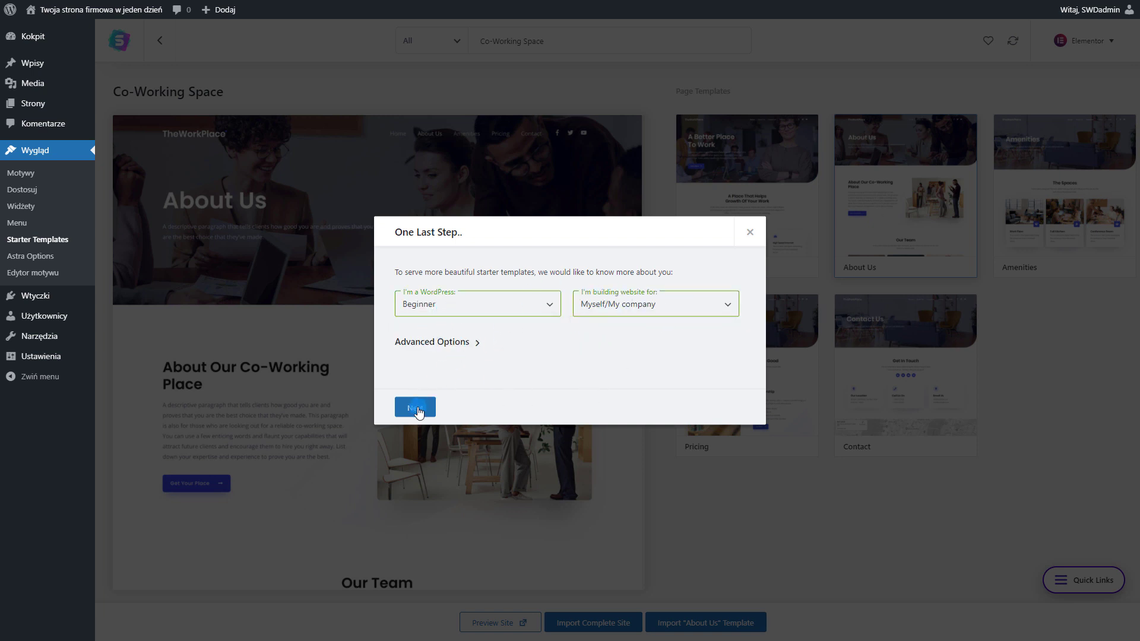
Skip the details form to run the import, then view the imported site
click(451, 343)
click(419, 409)
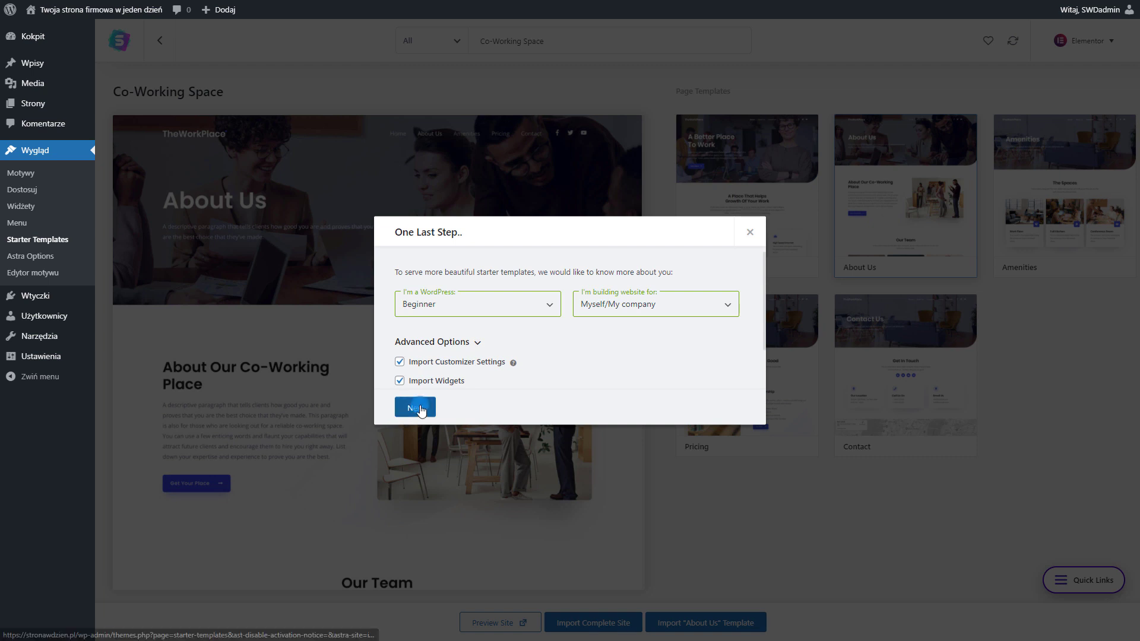
click(421, 410)
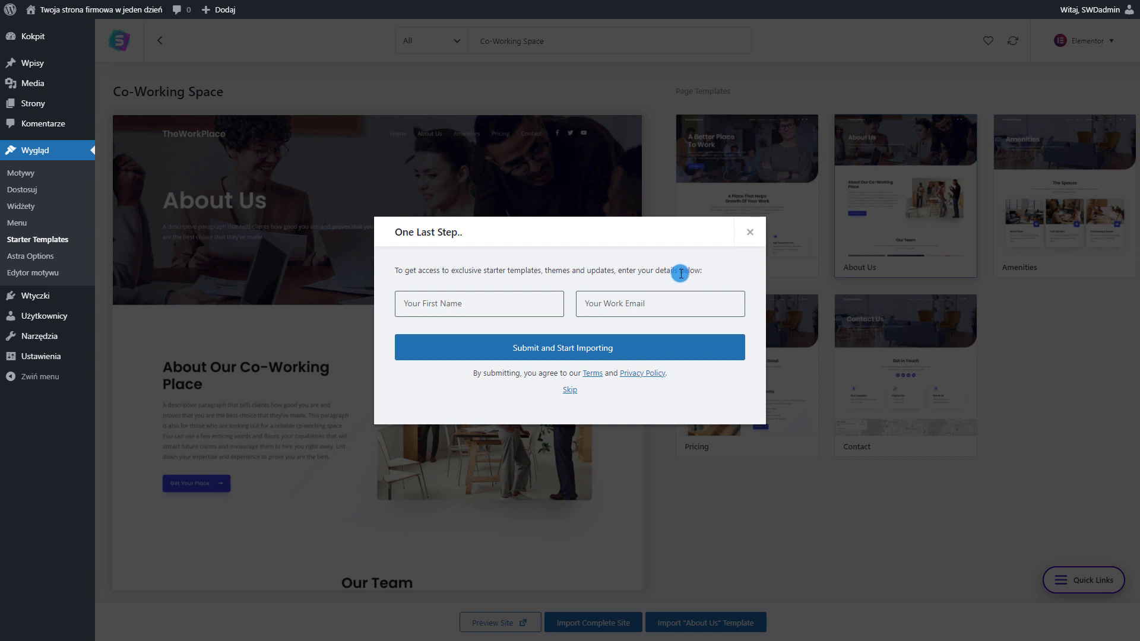
click(570, 393)
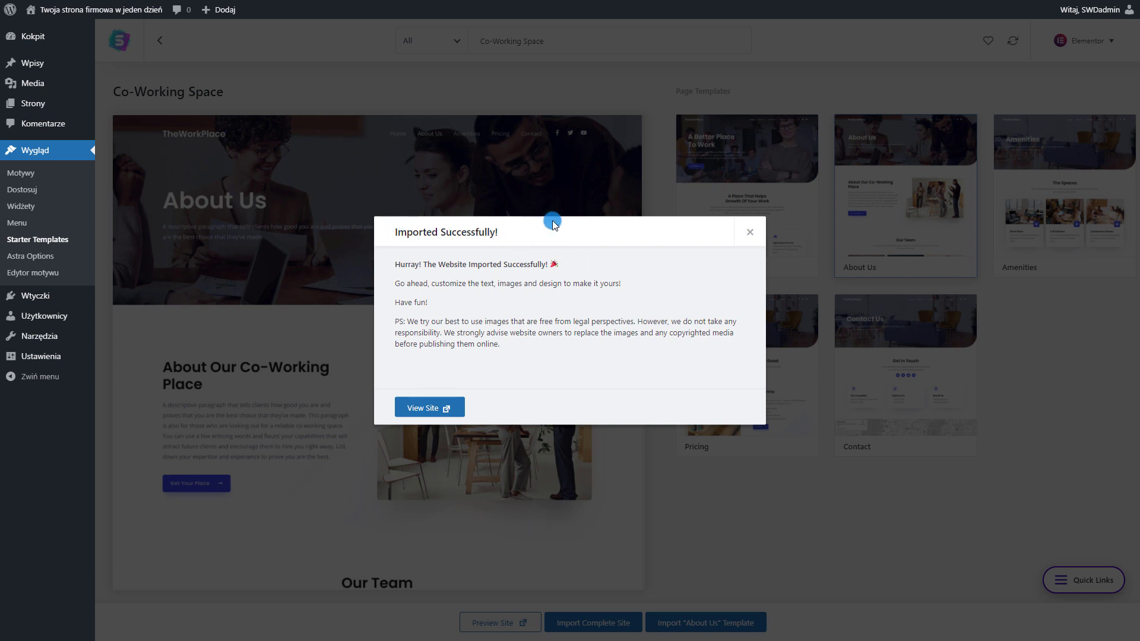
drag(486, 235, 478, 237)
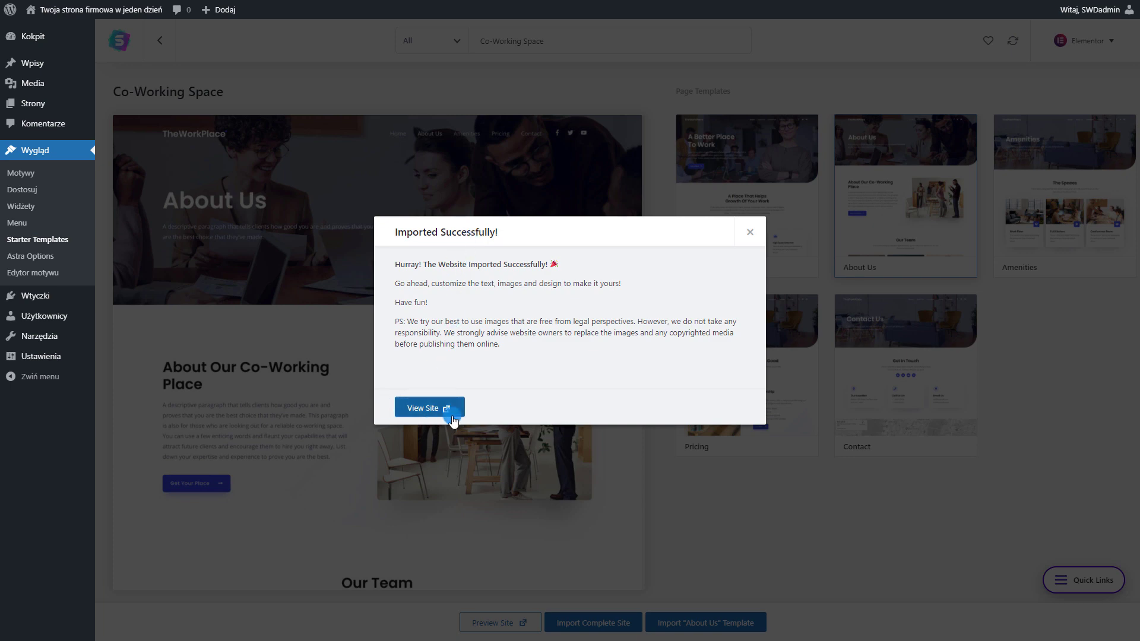
click(430, 409)
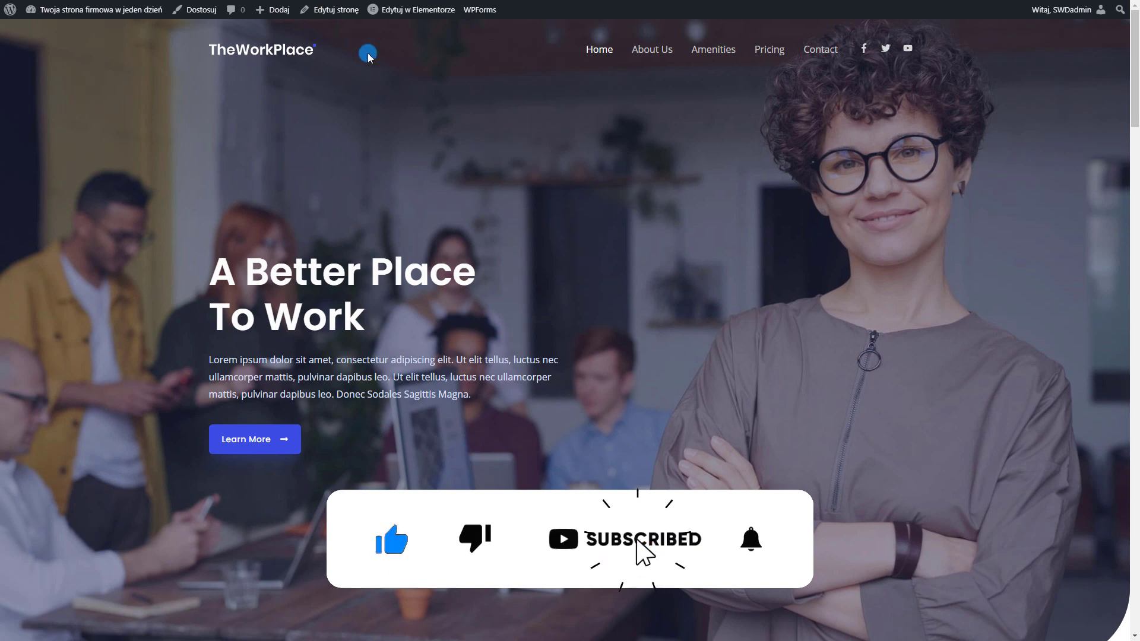
Browse the TheWorkPlace homepage and its About Us and Amenities pages
scroll(382, 262, down, 10)
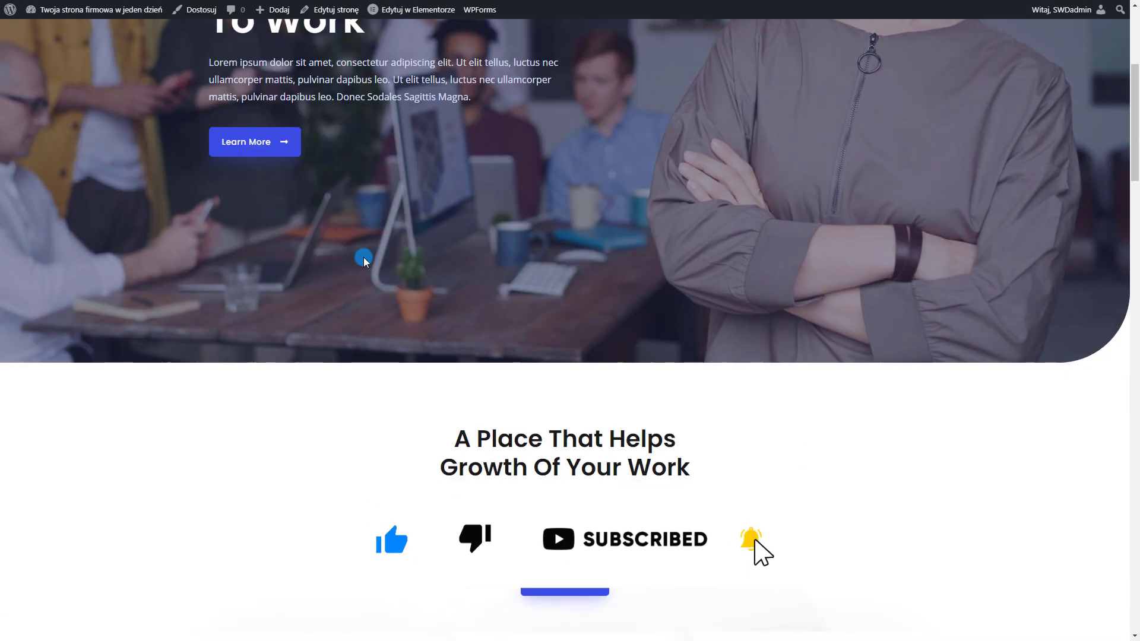
scroll(422, 322, down, 20)
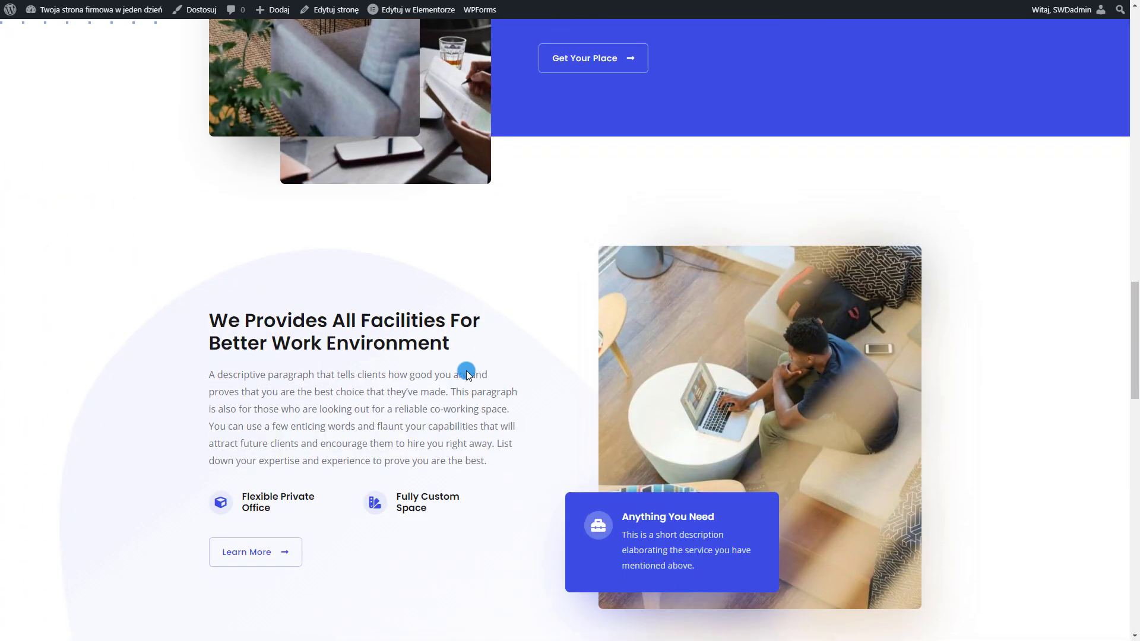
scroll(465, 373, down, 5)
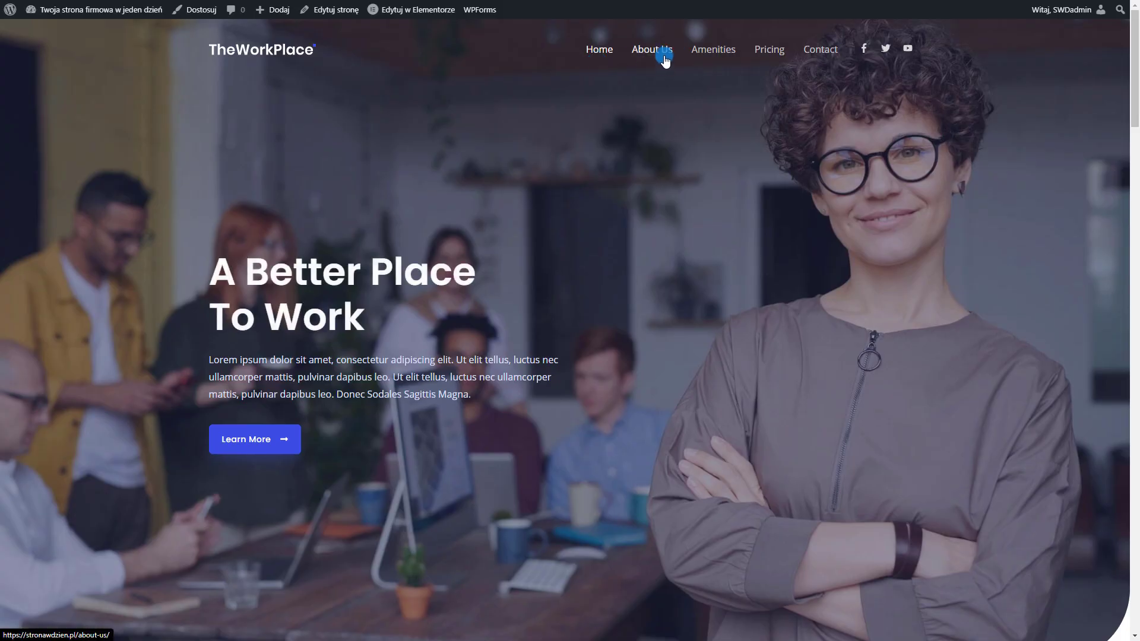
click(664, 58)
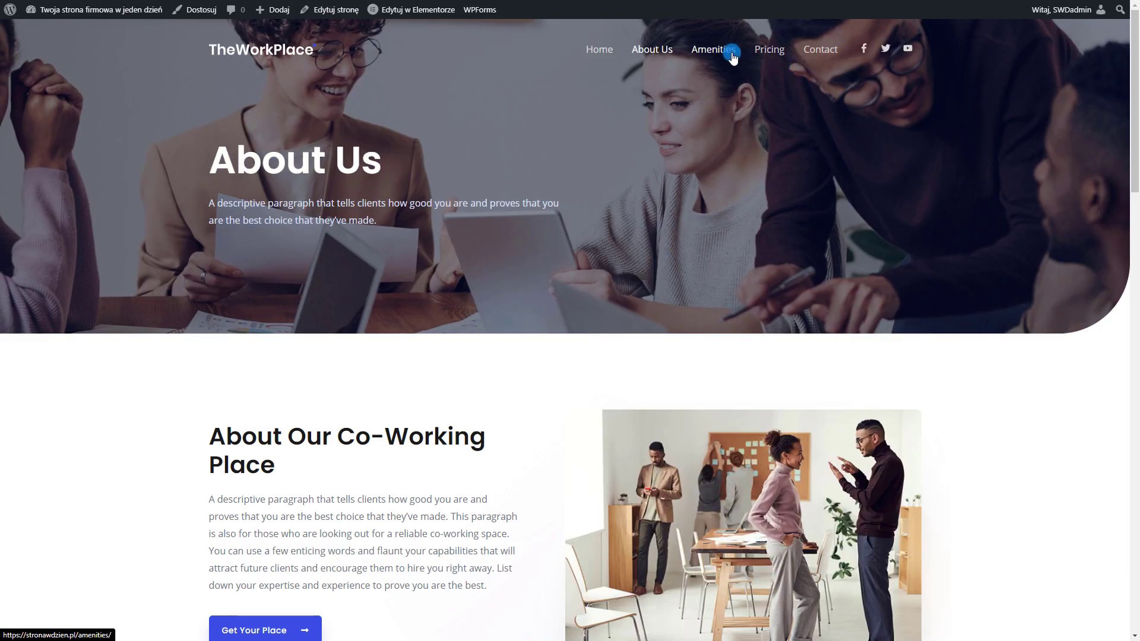
click(713, 53)
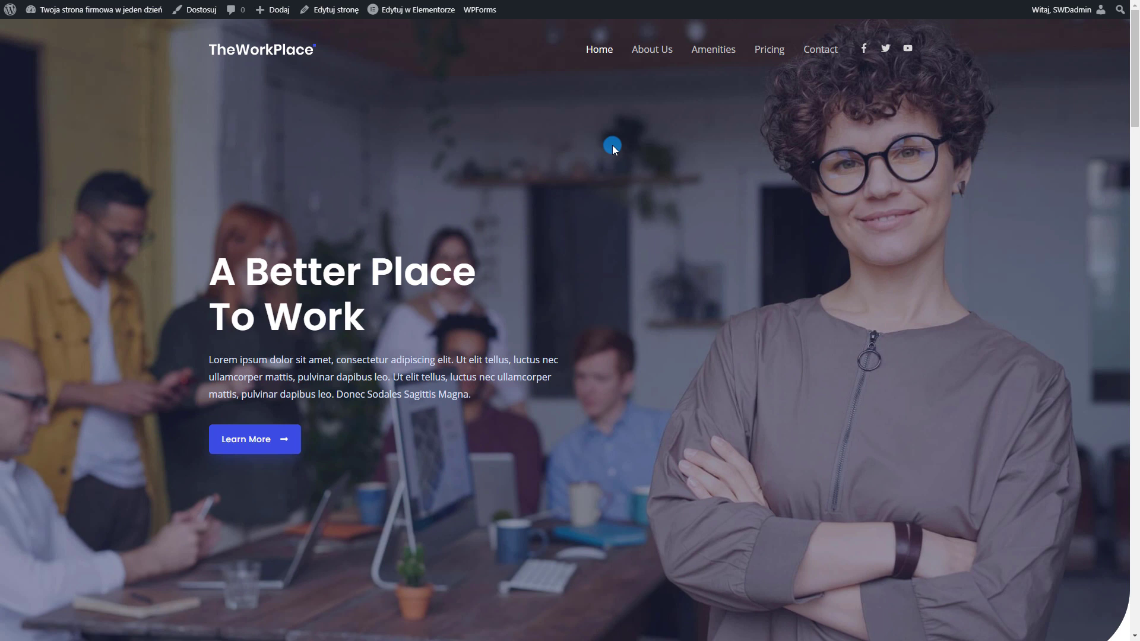
mouse_move(392, 14)
scroll(367, 209, down, 10)
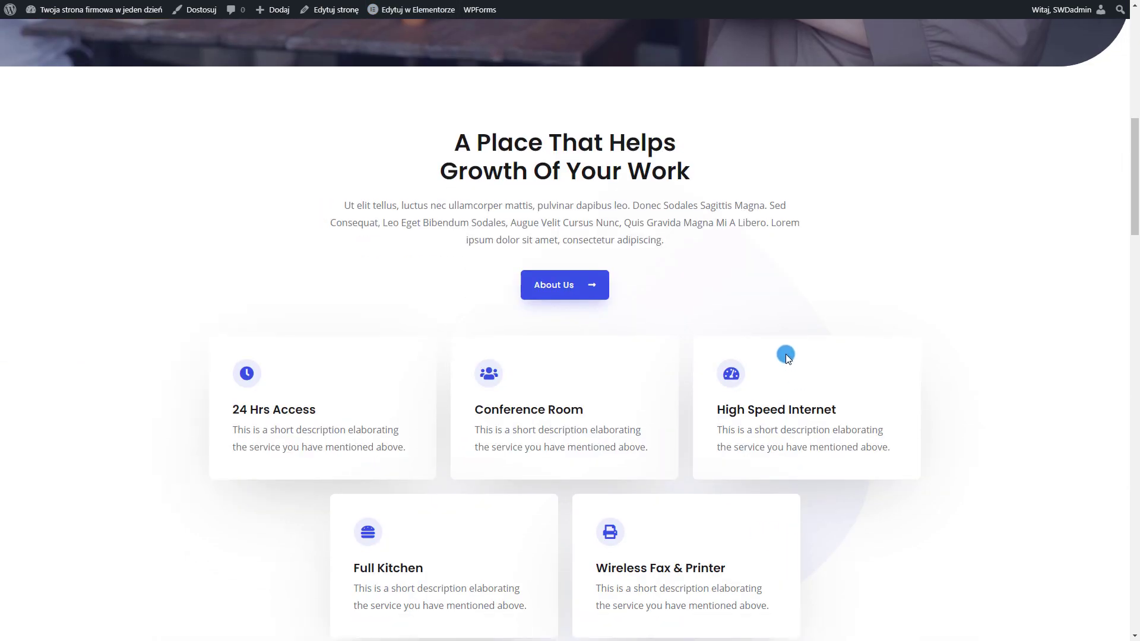
scroll(785, 354, down, 6)
scroll(796, 425, up, 16)
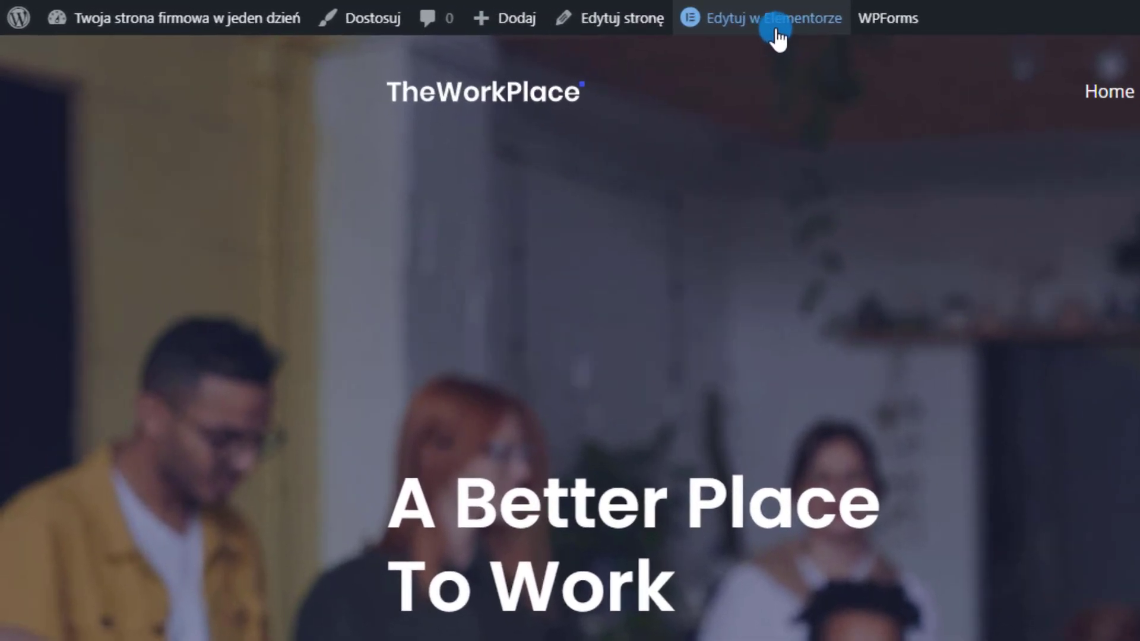
mouse_move(422, 17)
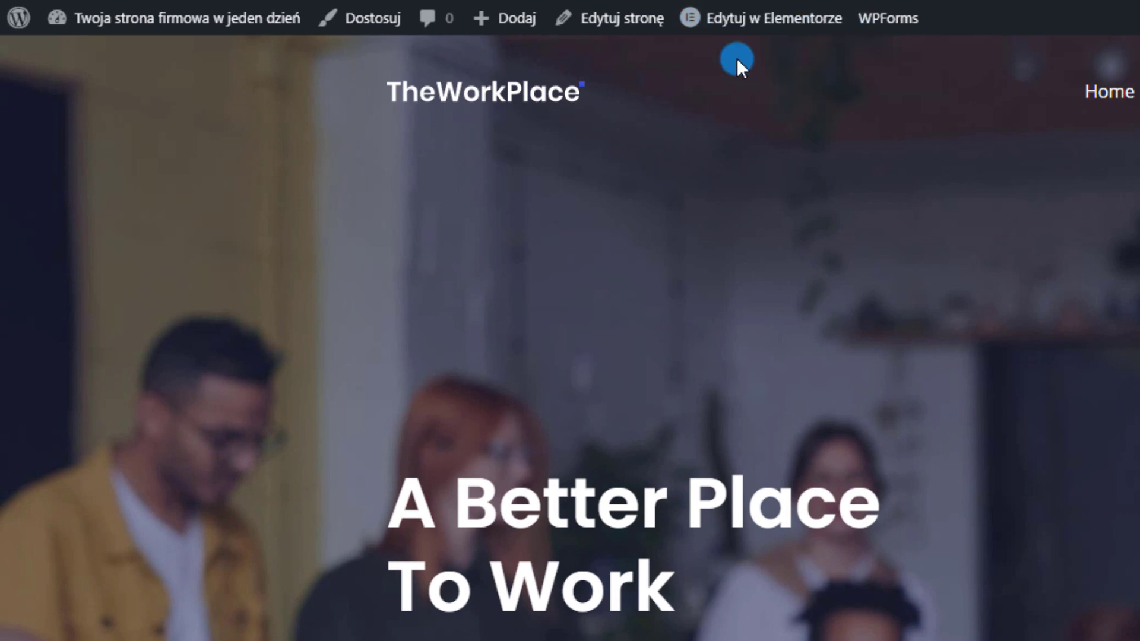
Briefly open the homepage in Elementor, then exit back to the WordPress dashboard
click(760, 20)
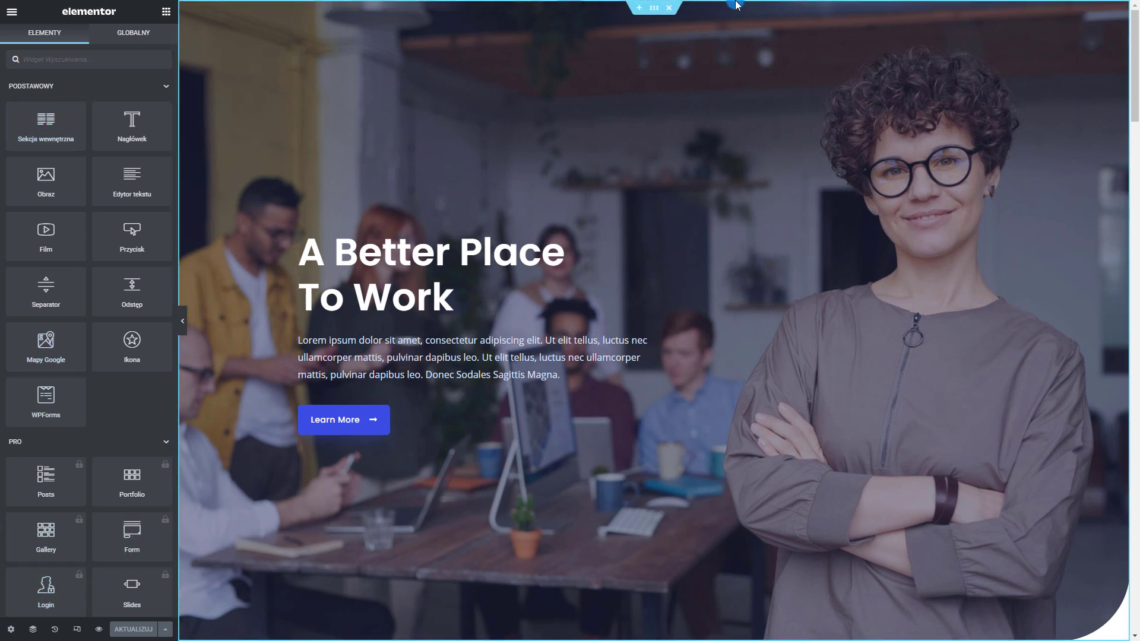
scroll(521, 319, down, 7)
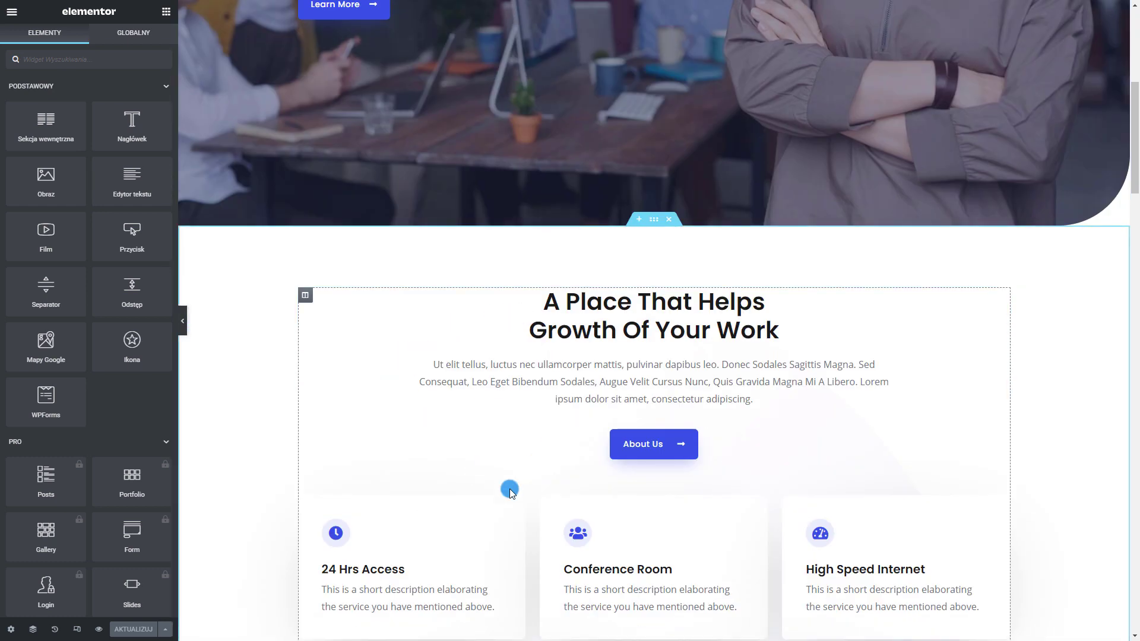
scroll(878, 457, down, 4)
scroll(881, 463, up, 4)
scroll(879, 462, up, 5)
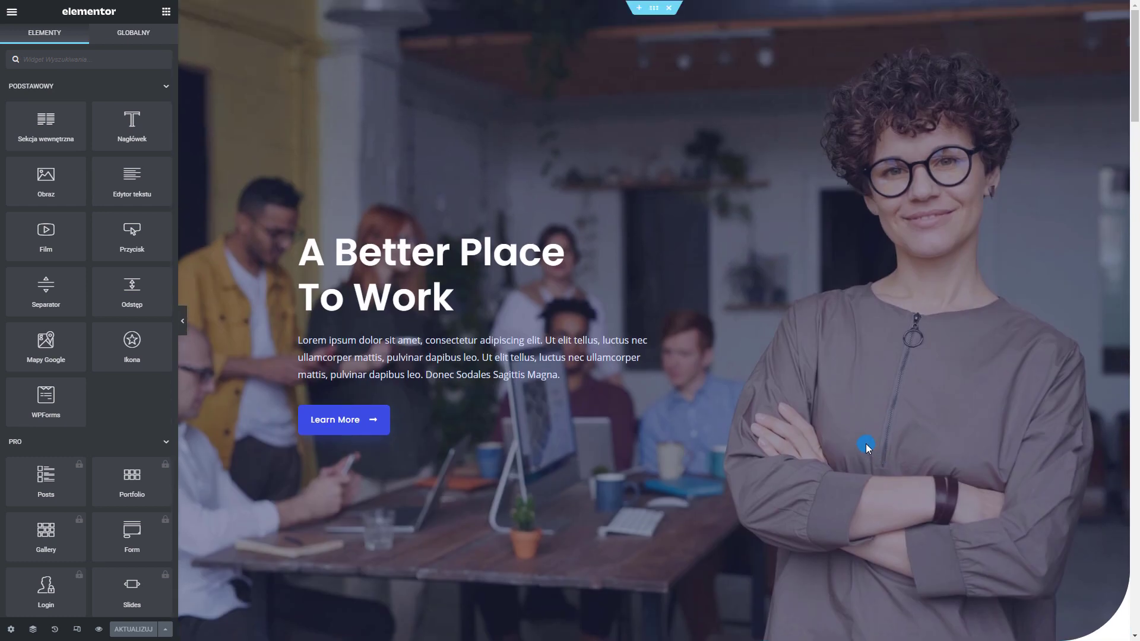
click(25, 13)
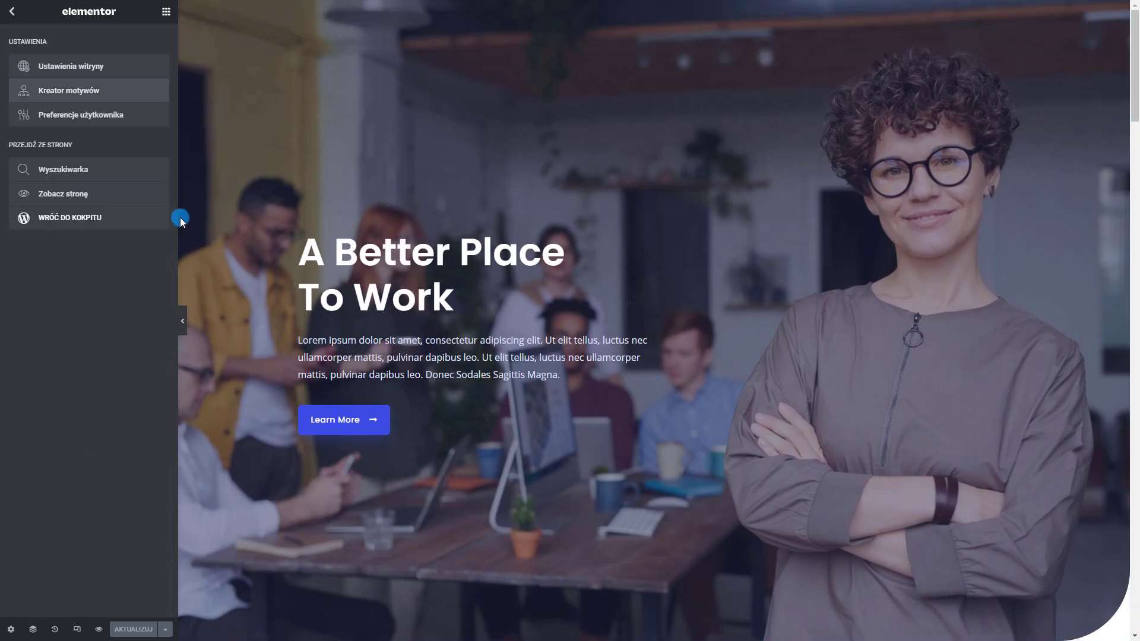
click(27, 222)
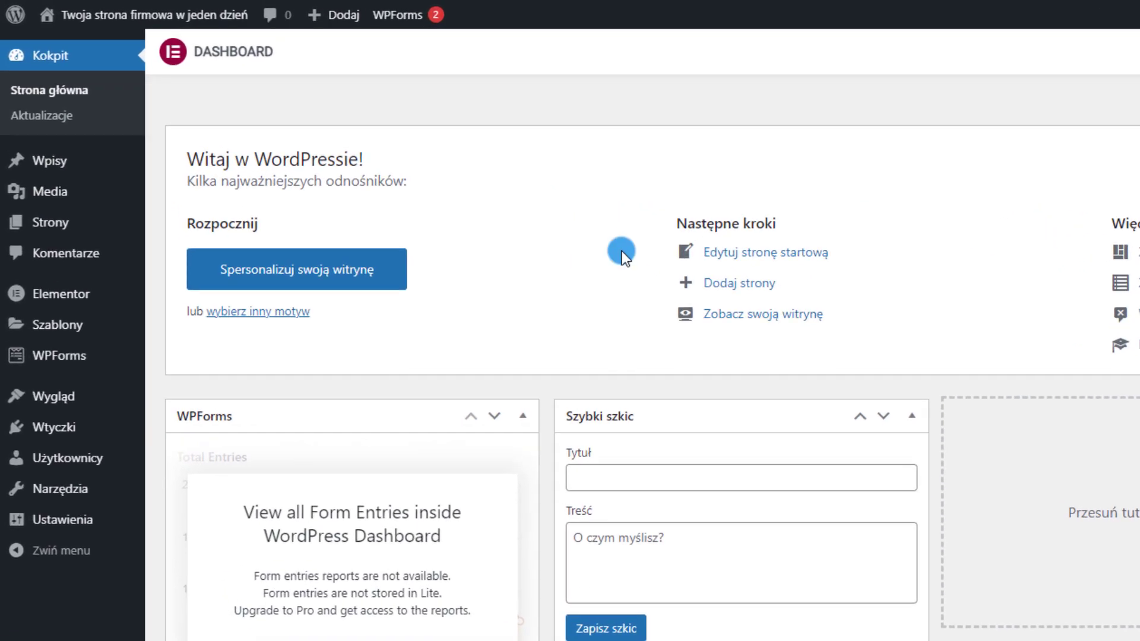
Retitle the Home page 'Strona Główna' and update it
mouse_move(36, 140)
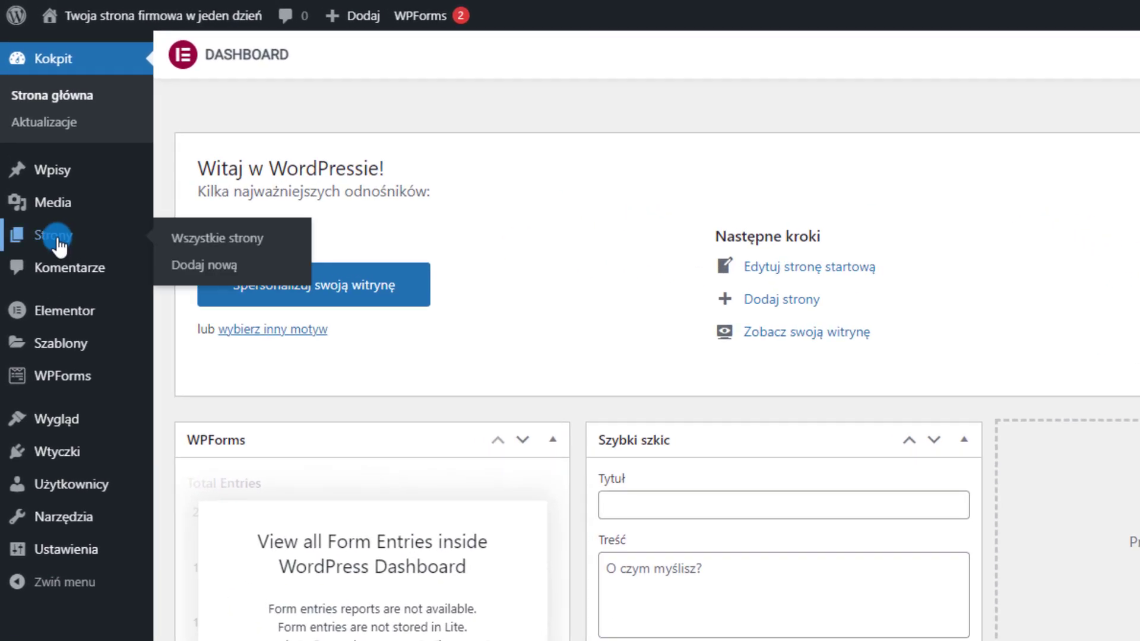
click(58, 240)
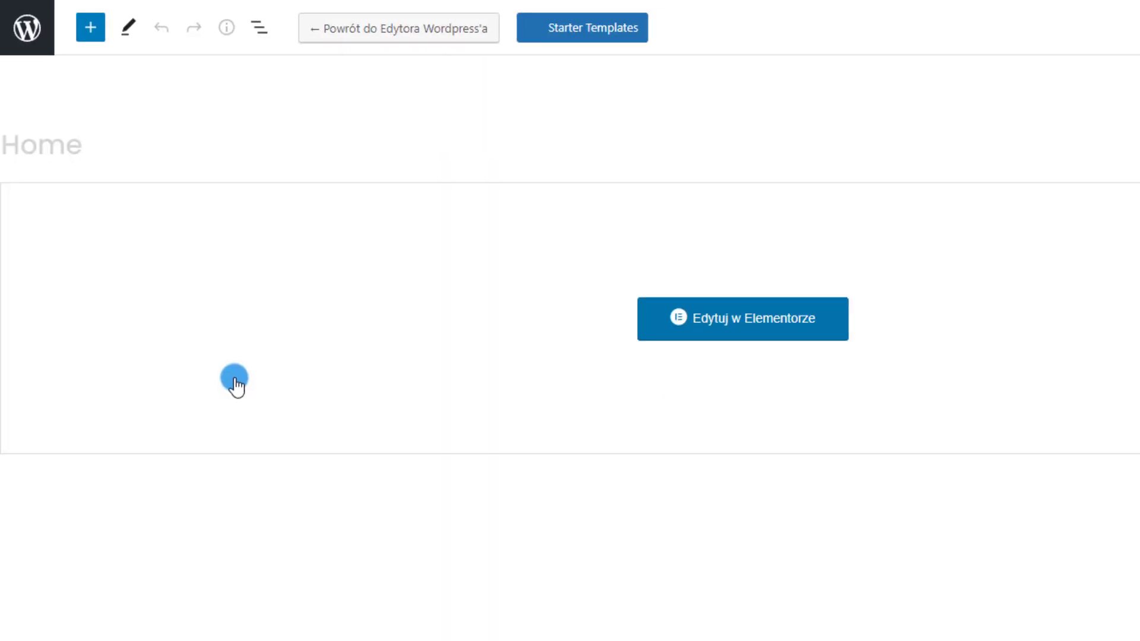
drag(187, 94, 0, 95)
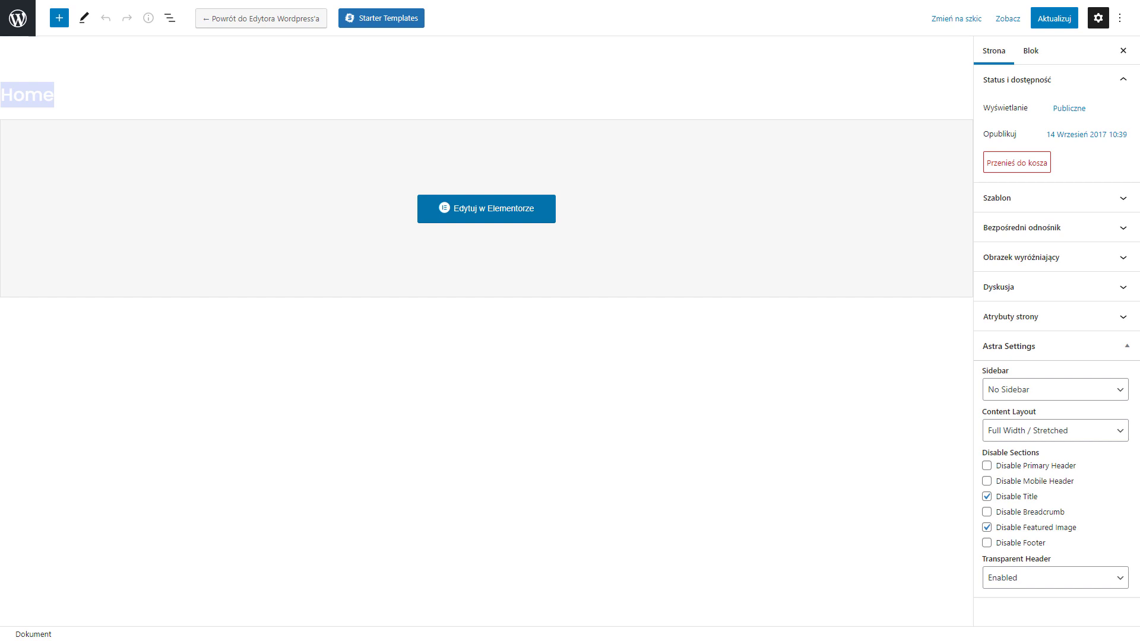
text(Strona)
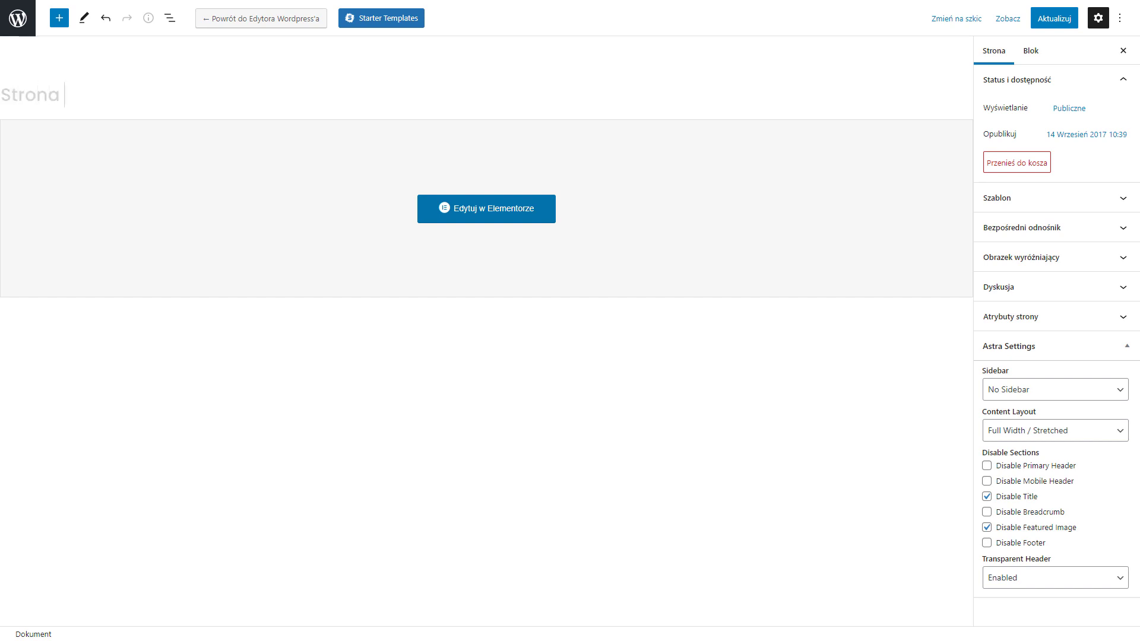
text( Gło)
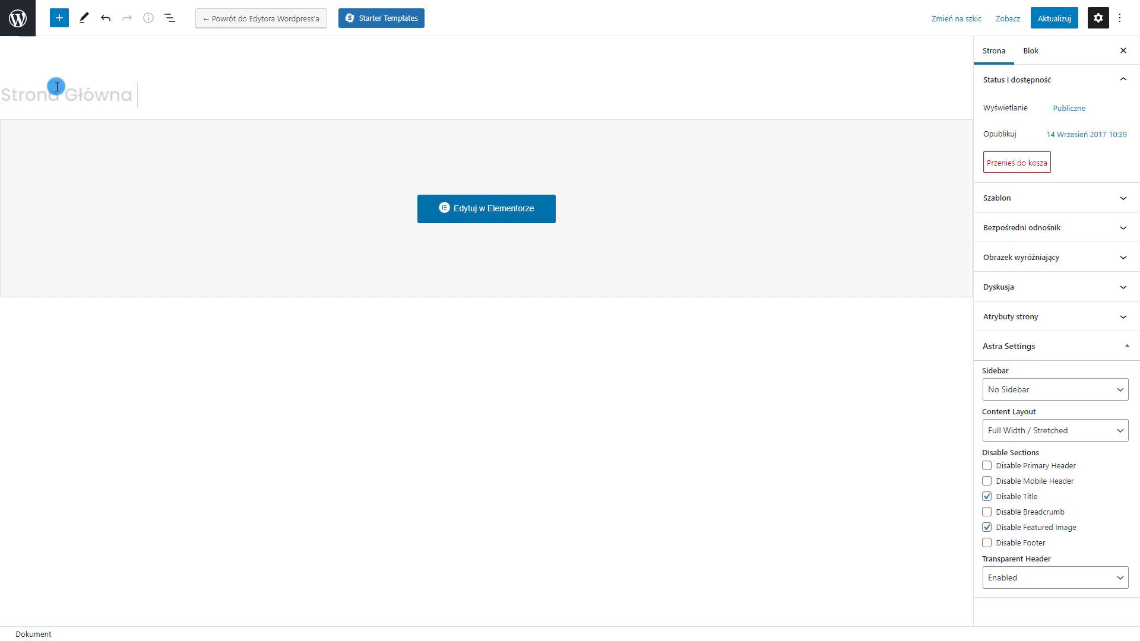
click(1055, 19)
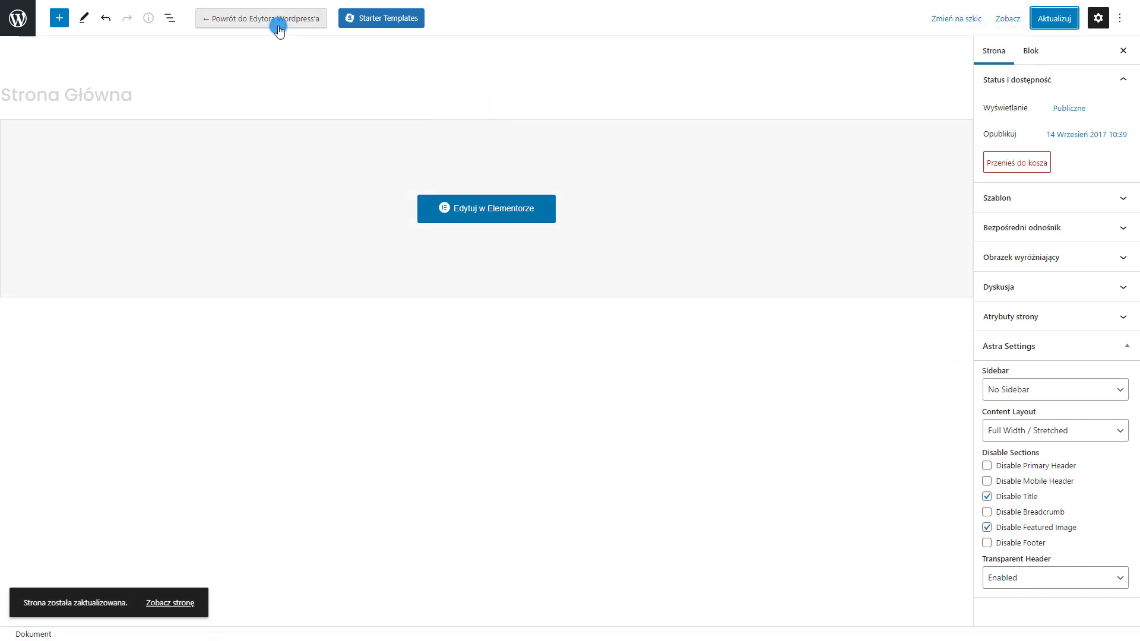
click(15, 27)
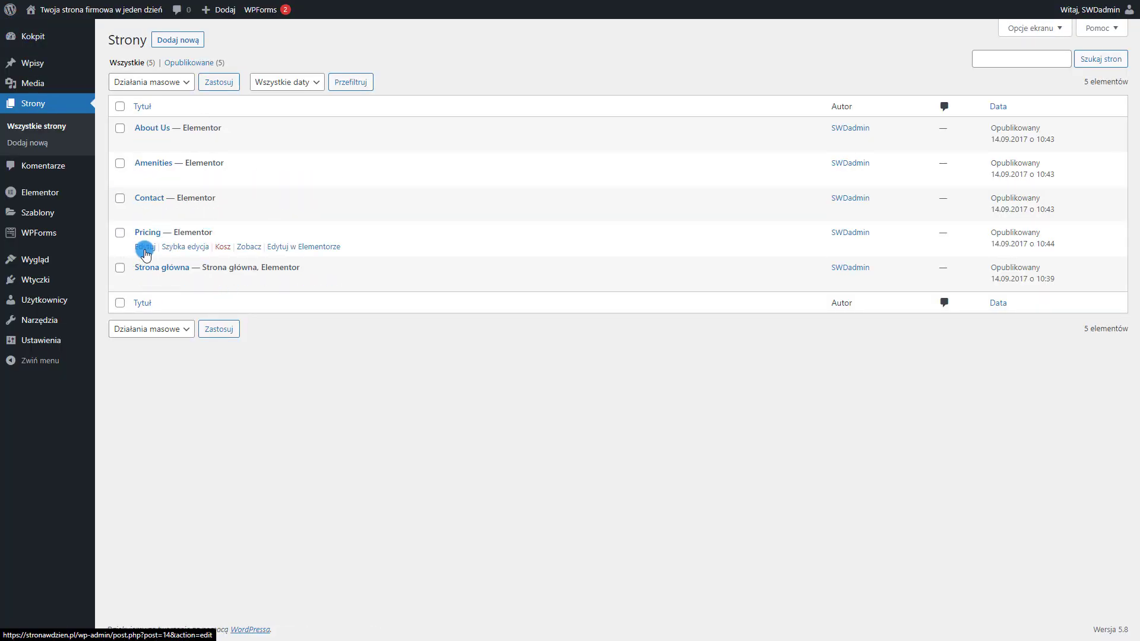
Retitle the Pricing page 'Cennik' with slug cennik and update it
click(146, 247)
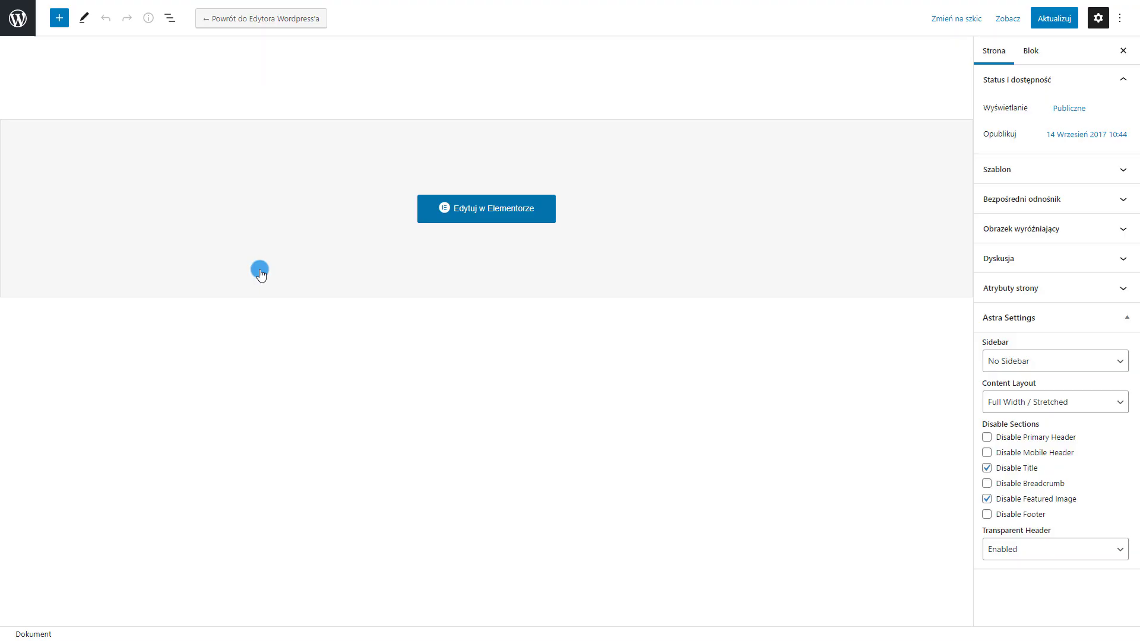
double_click(32, 88)
text(Cennik)
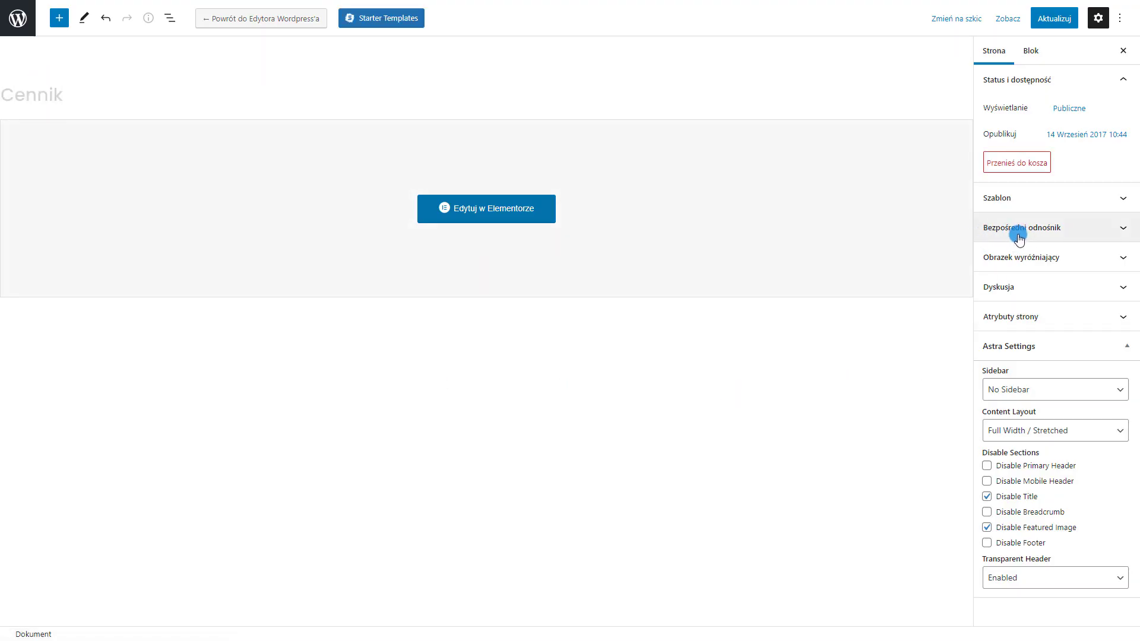
click(1019, 237)
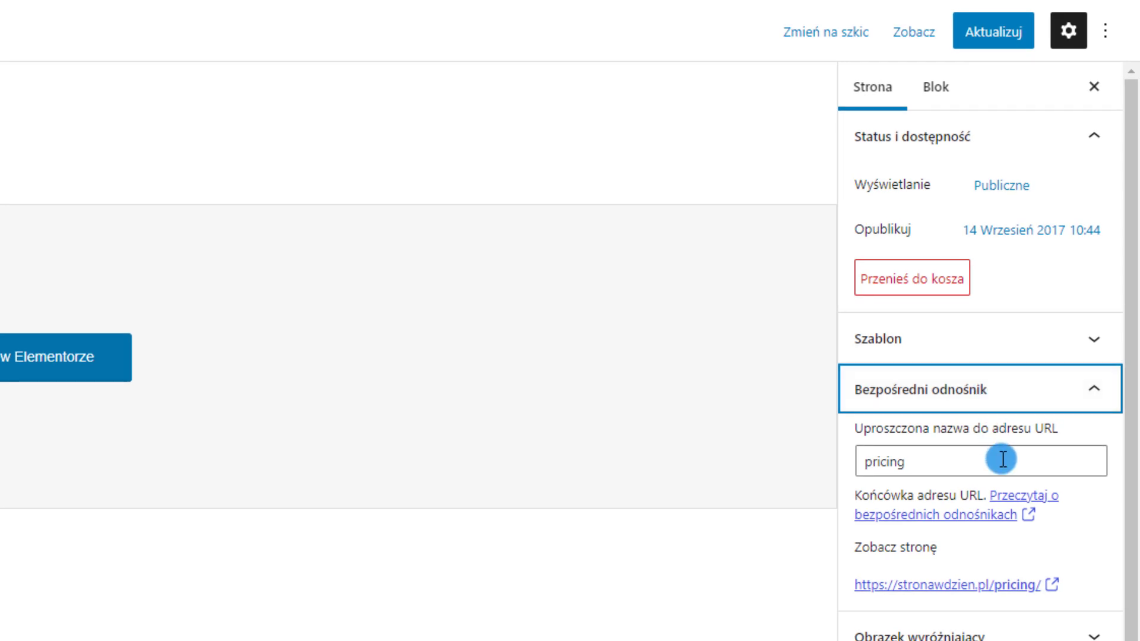
double_click(1003, 459)
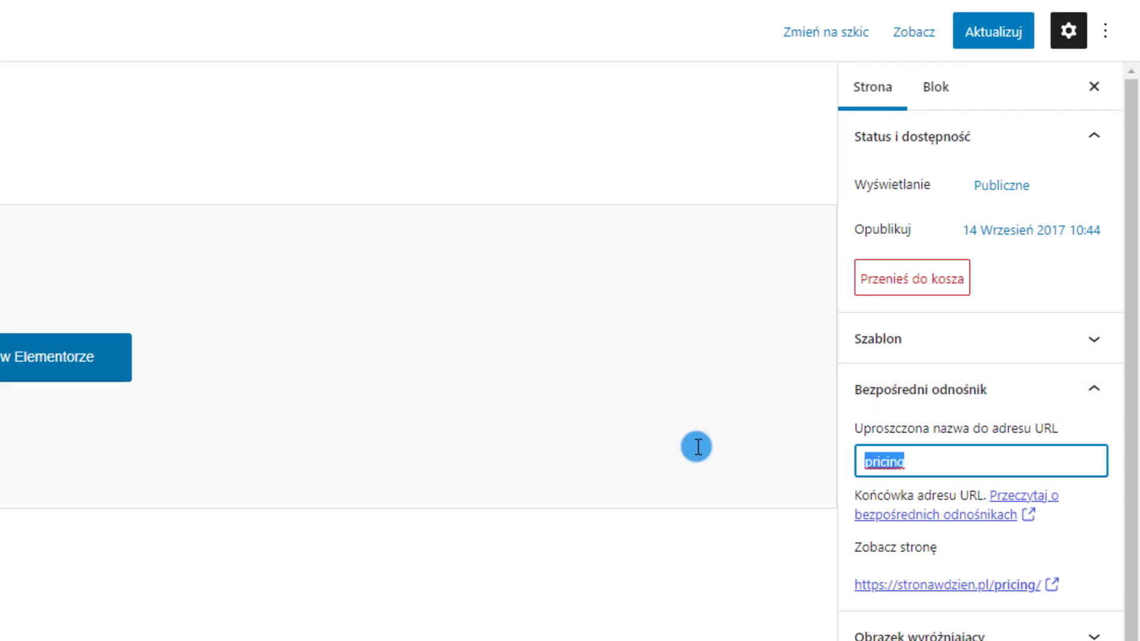
key(BackSpace)
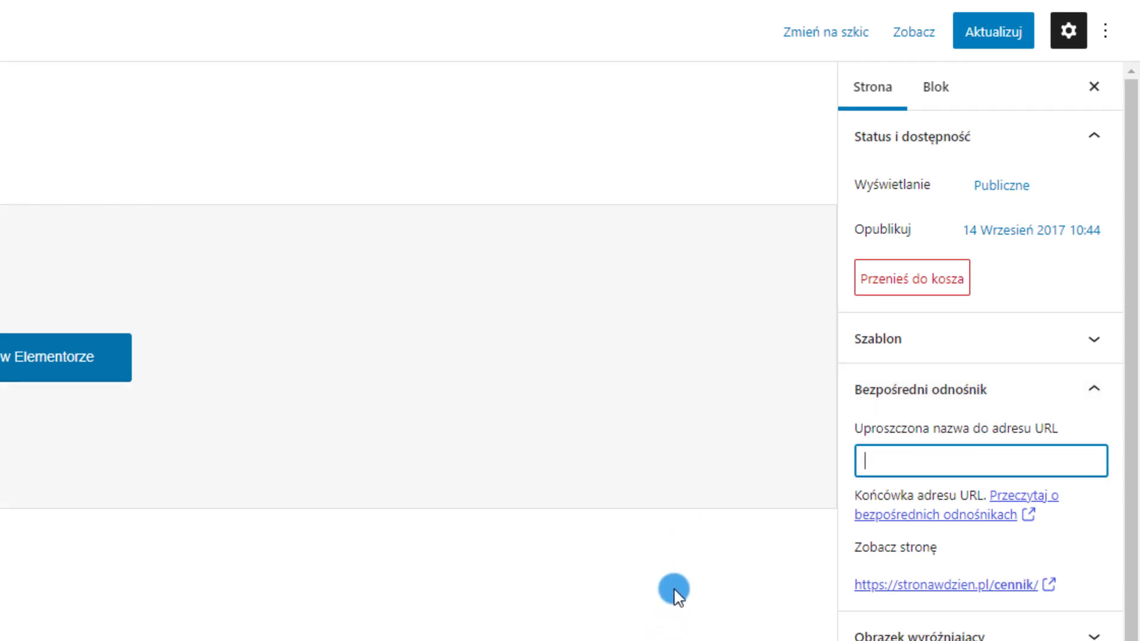
click(677, 594)
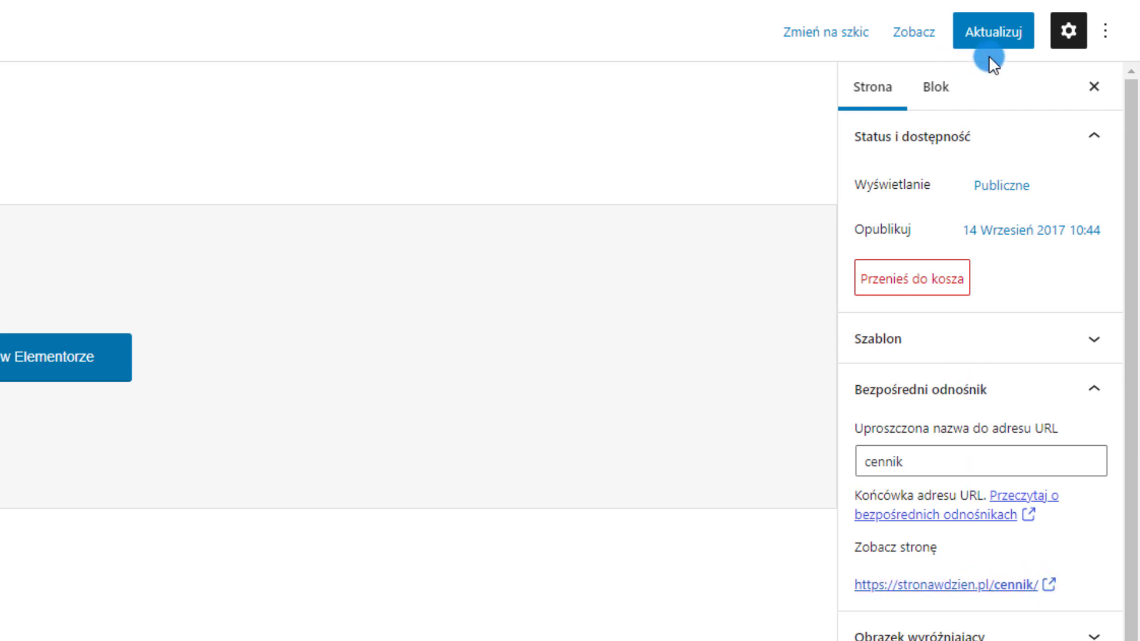
click(986, 36)
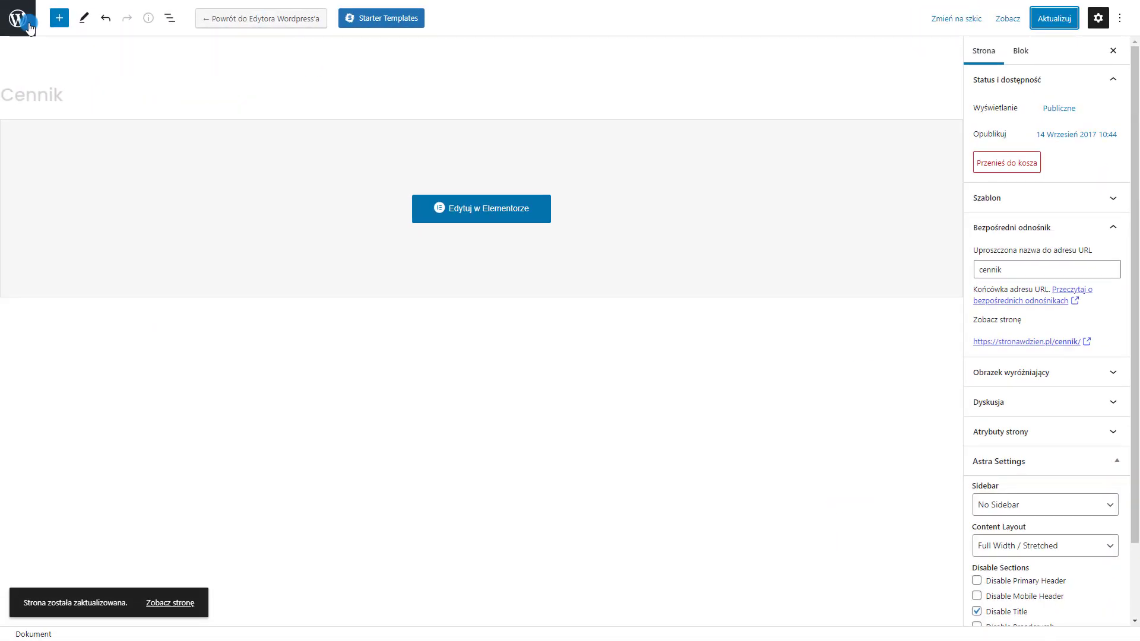
click(20, 23)
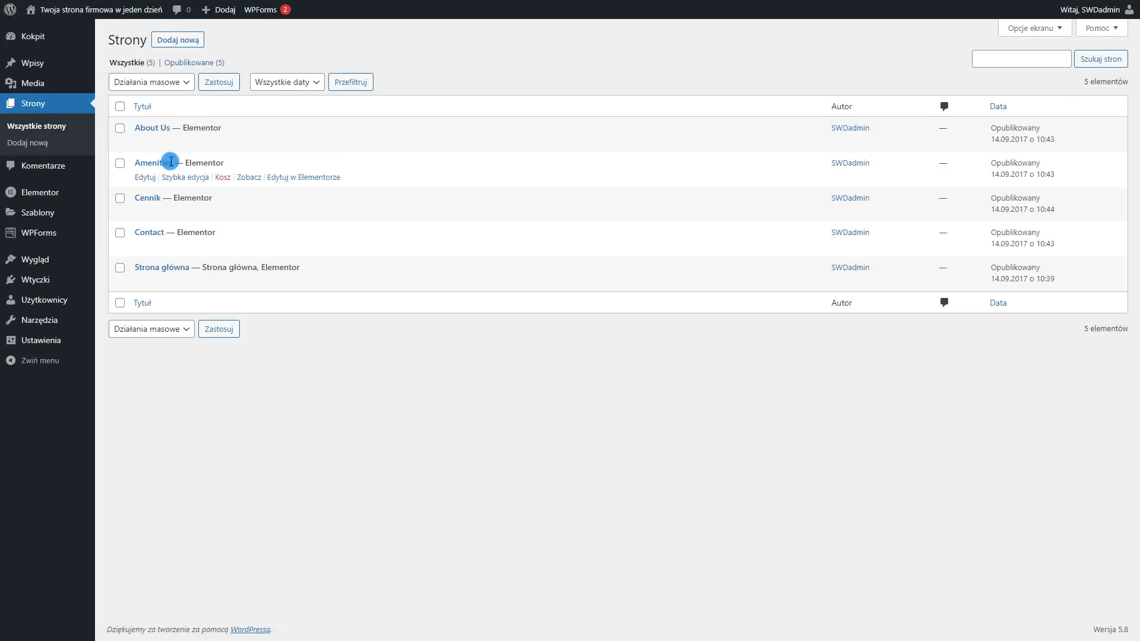
Retitle the Amenities page 'Oferta' with slug oferta and update it
click(146, 178)
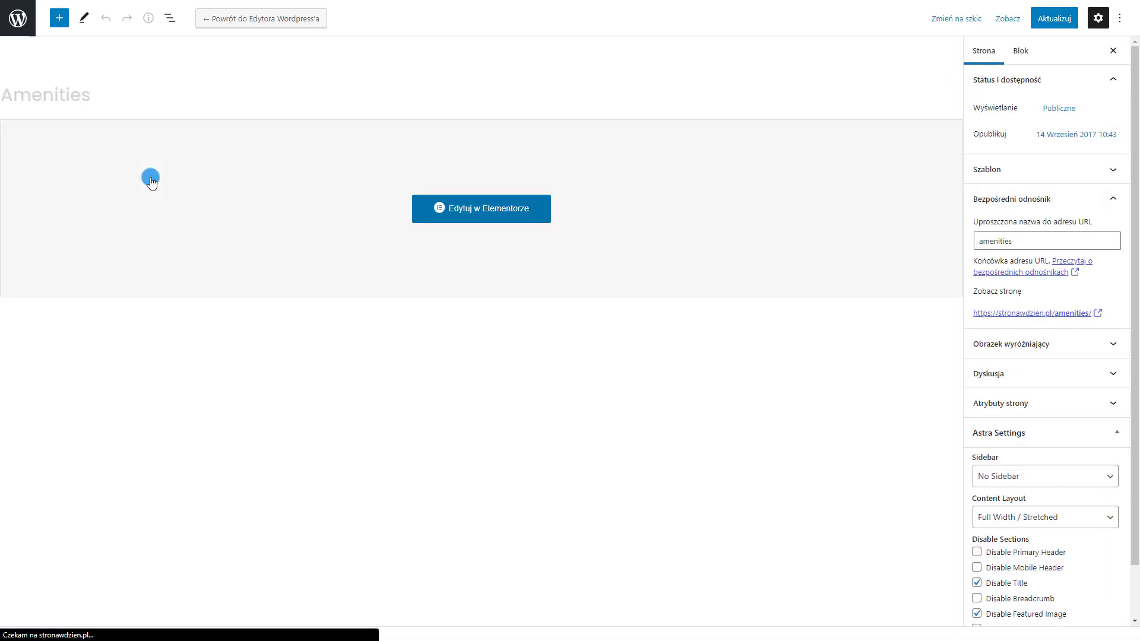
drag(100, 100, 1, 83)
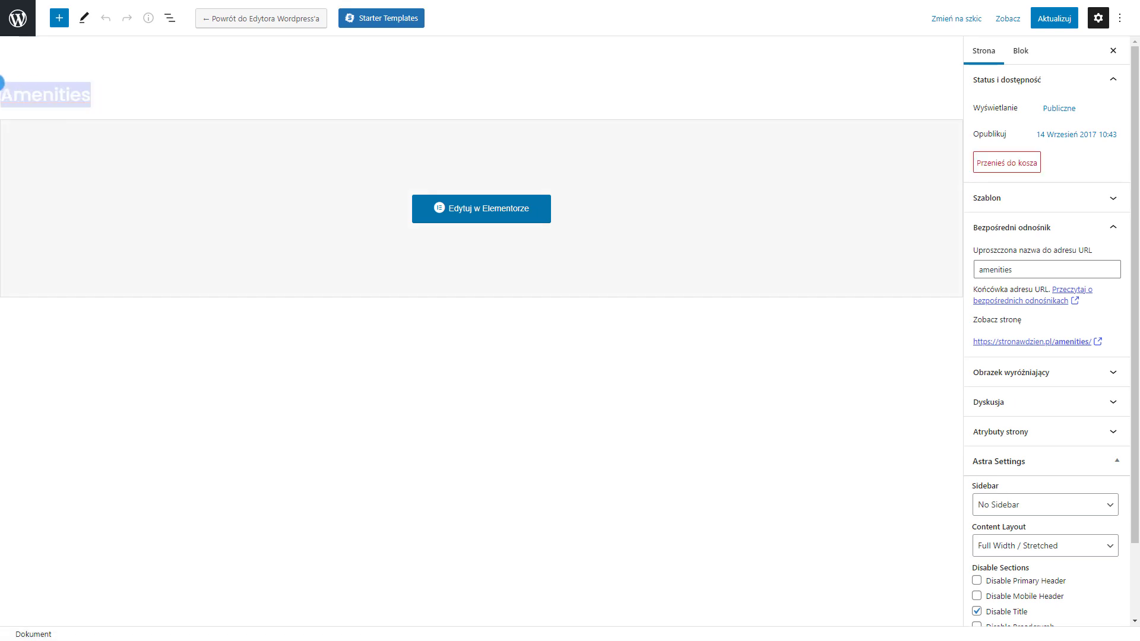
key(BackSpace)
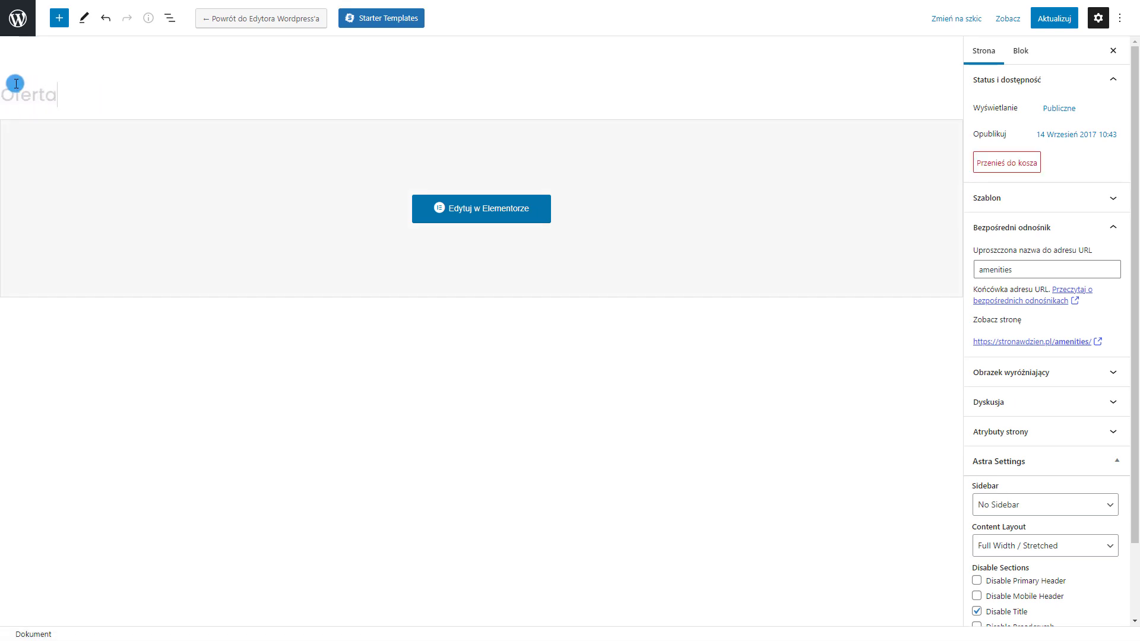
drag(1006, 257, 927, 257)
key(BackSpace)
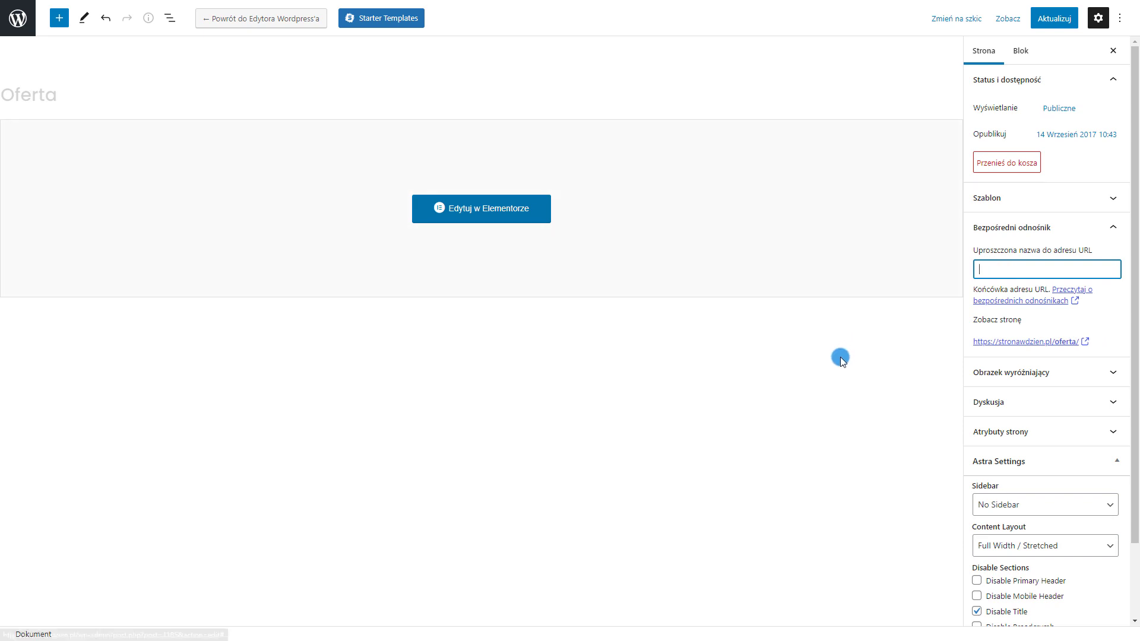
click(840, 358)
click(1054, 18)
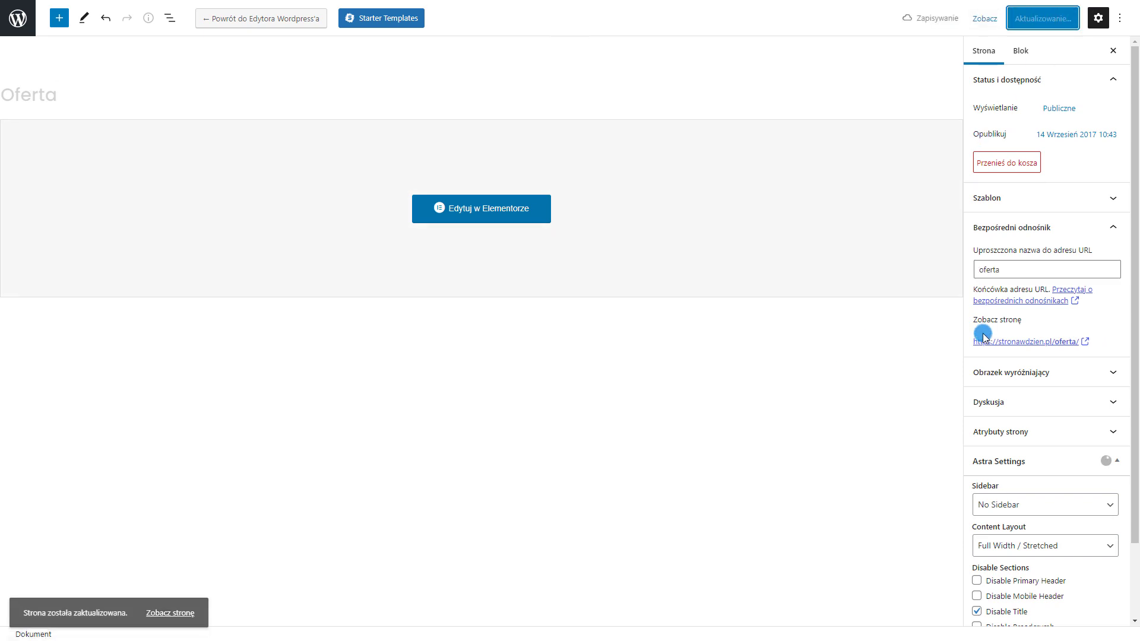
click(25, 17)
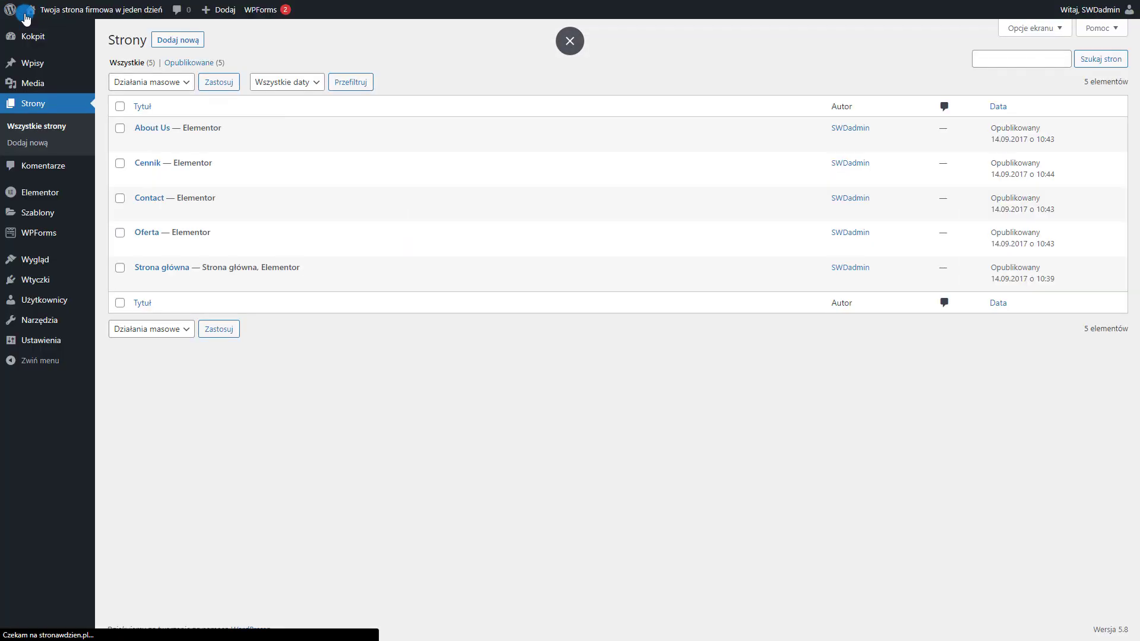
Retitle the About Us page 'O Nas' with slug o-nas and update it
click(147, 143)
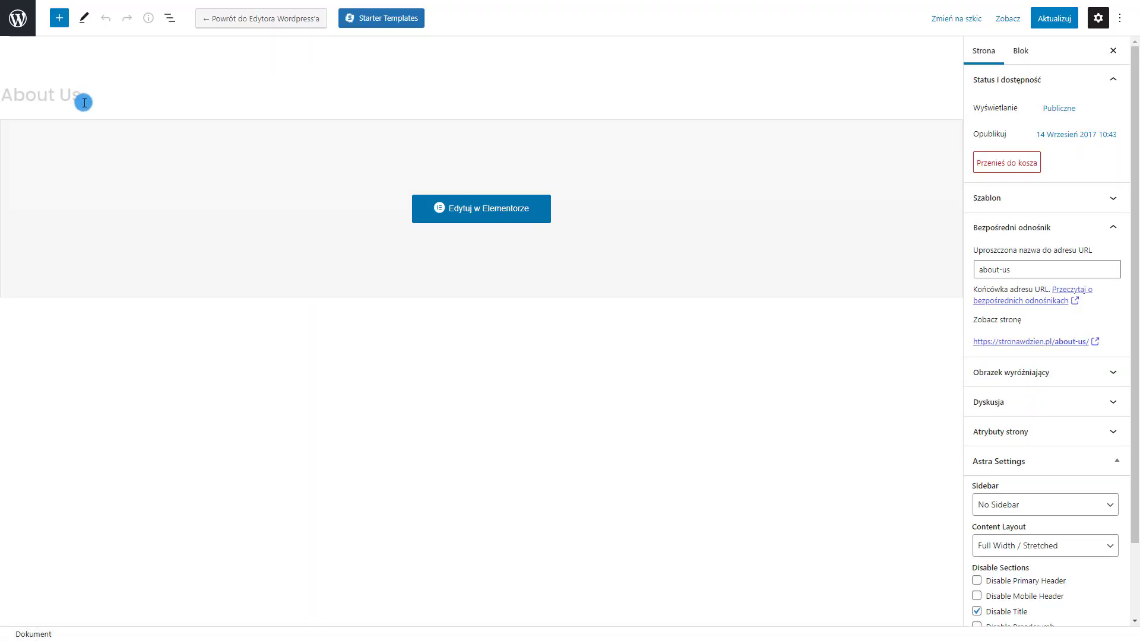
drag(96, 102, 0, 98)
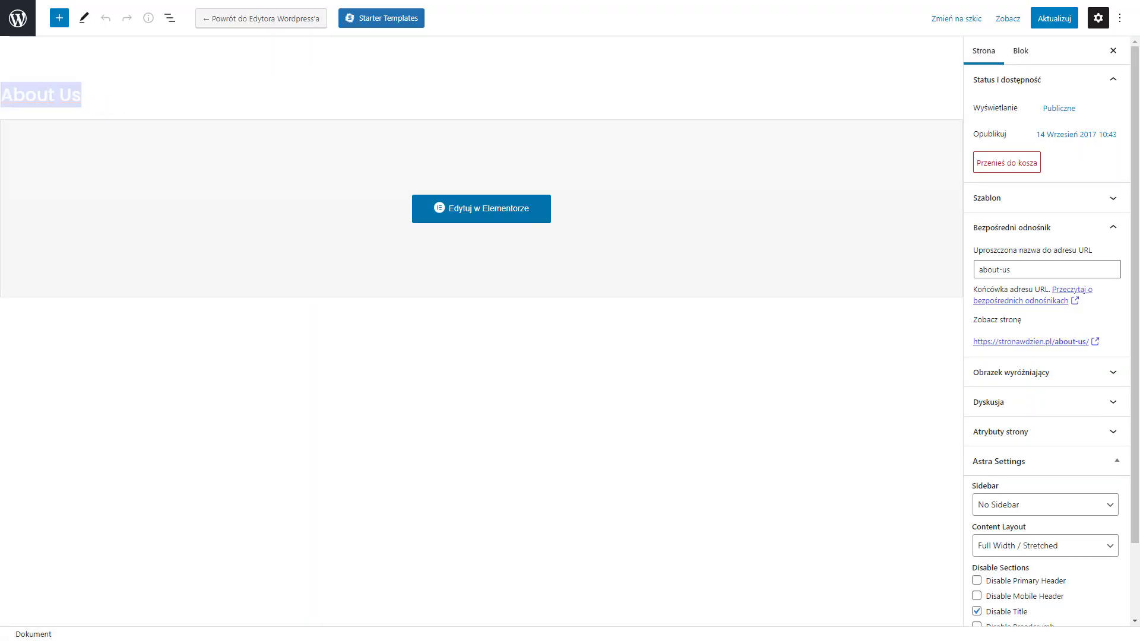
text(O Nas)
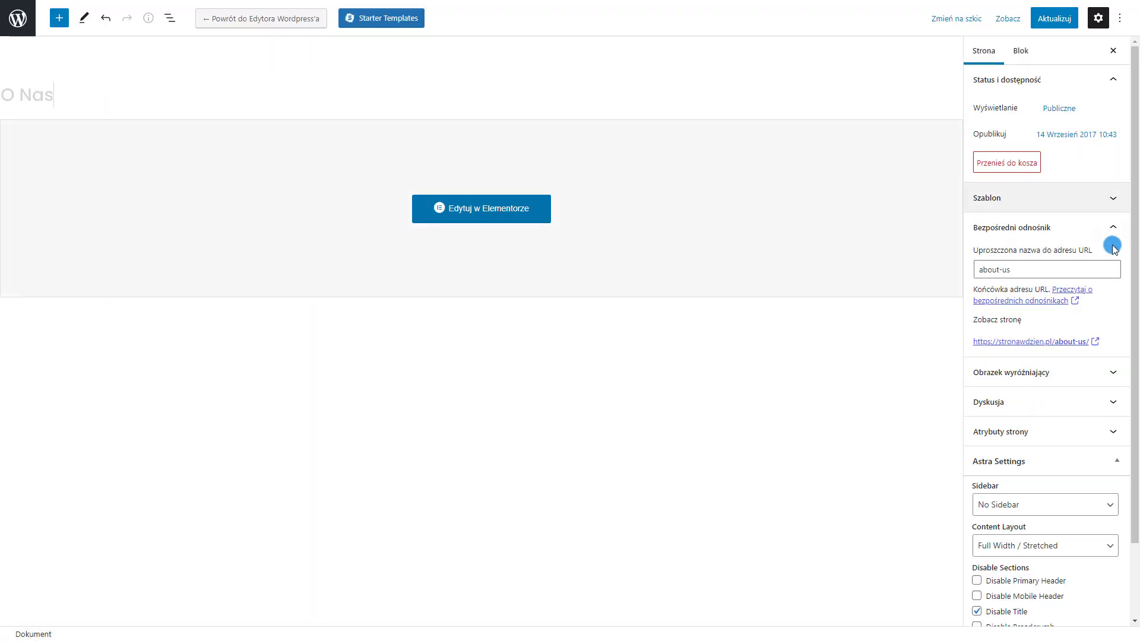
drag(1111, 269, 779, 265)
text(o-nas)
click(1055, 18)
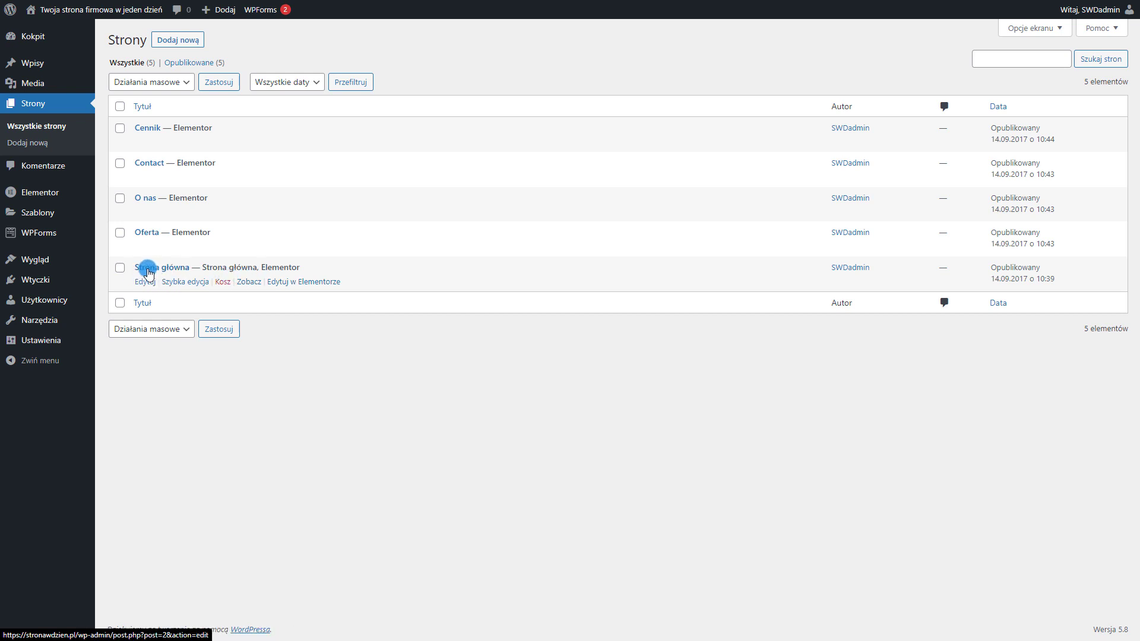
Open Strona główna in Elementor and select the 'A Better Place To Work' hero heading
click(314, 286)
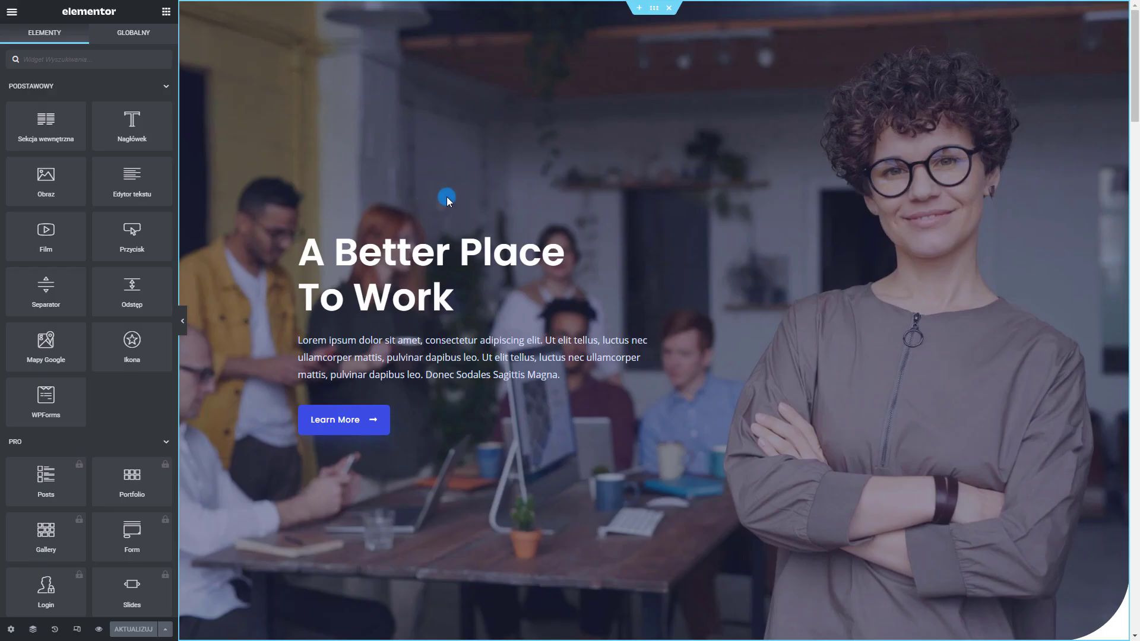
scroll(470, 409, down, 5)
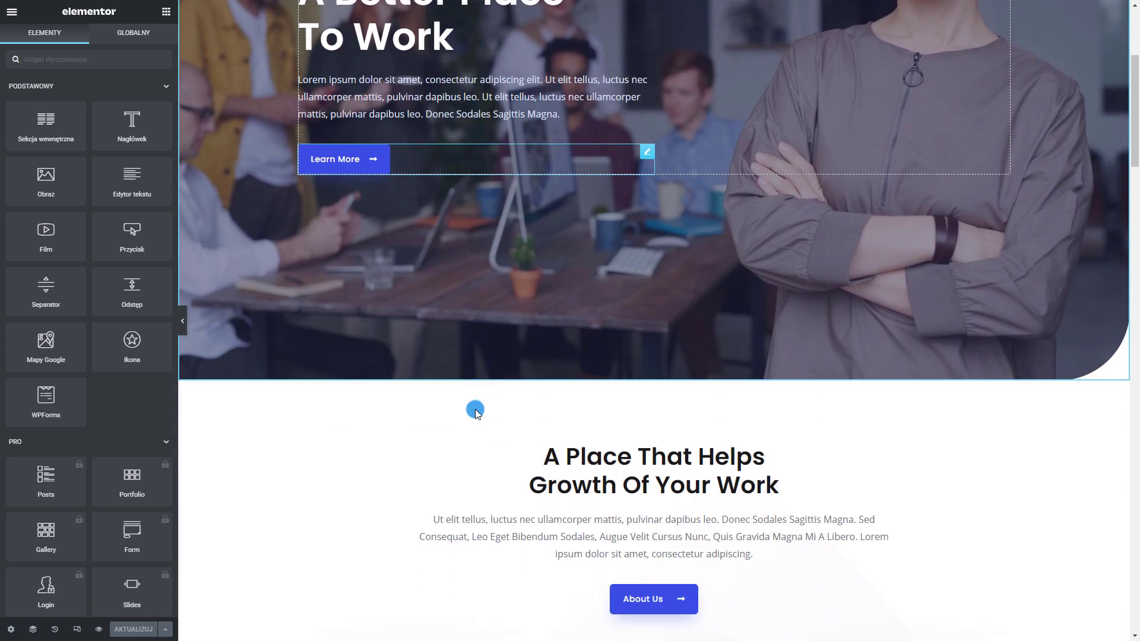
scroll(472, 410, up, 5)
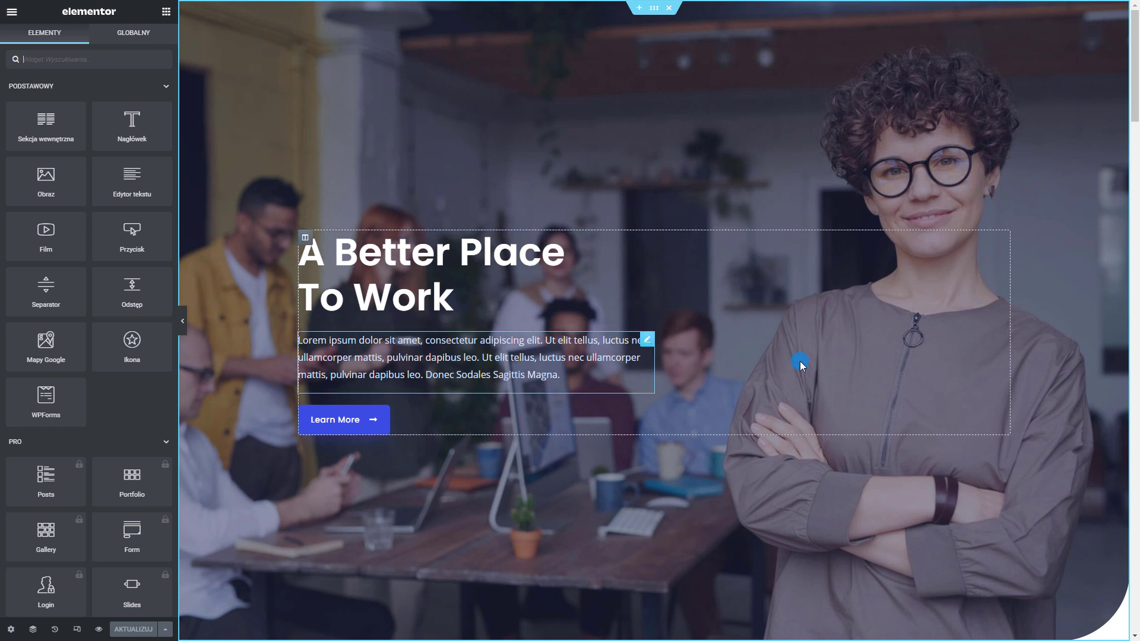
scroll(896, 326, down, 1)
scroll(950, 375, up, 1)
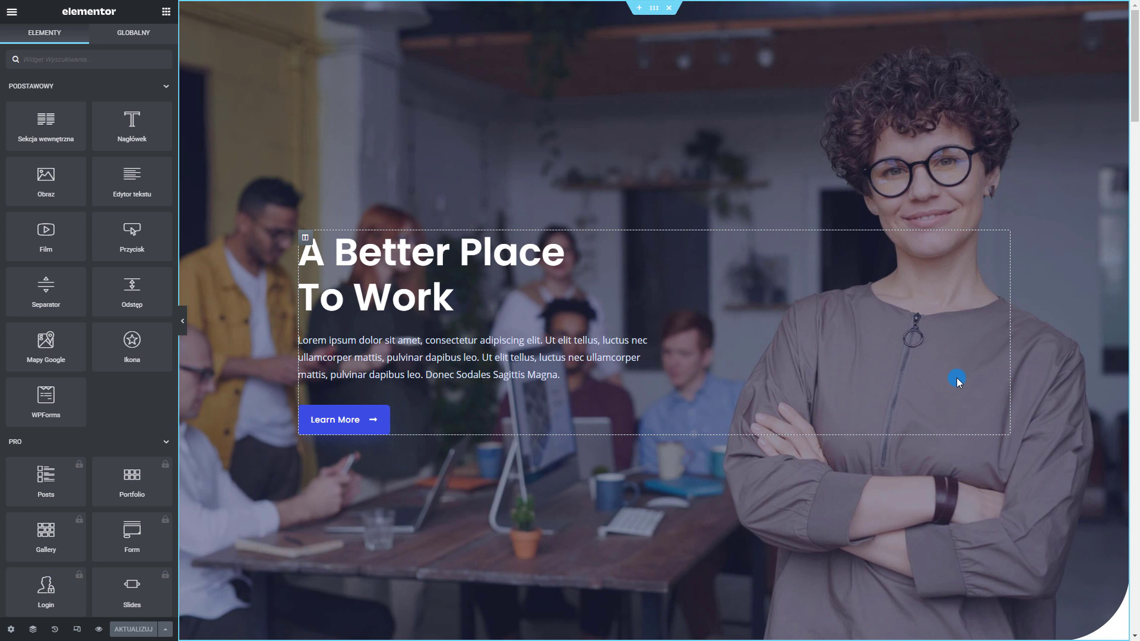
click(395, 255)
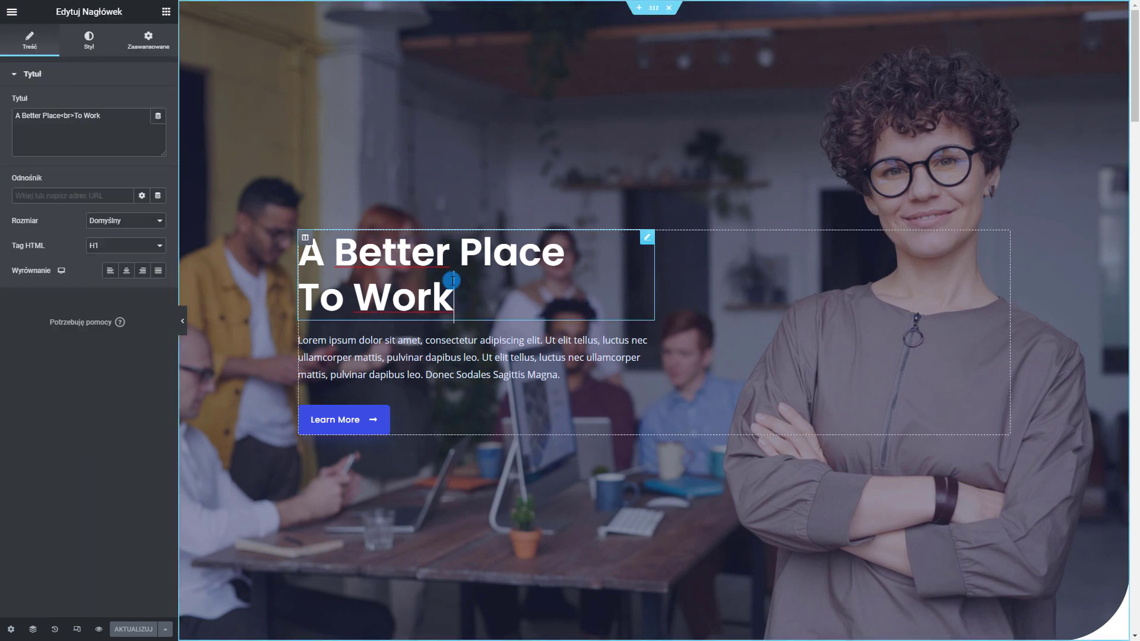
Replace the hero heading's title with the pasted text 'WYBIERZ SWOJĄ PRZYSZŁOŚĆ'
click(143, 131)
key(ctrl+a)
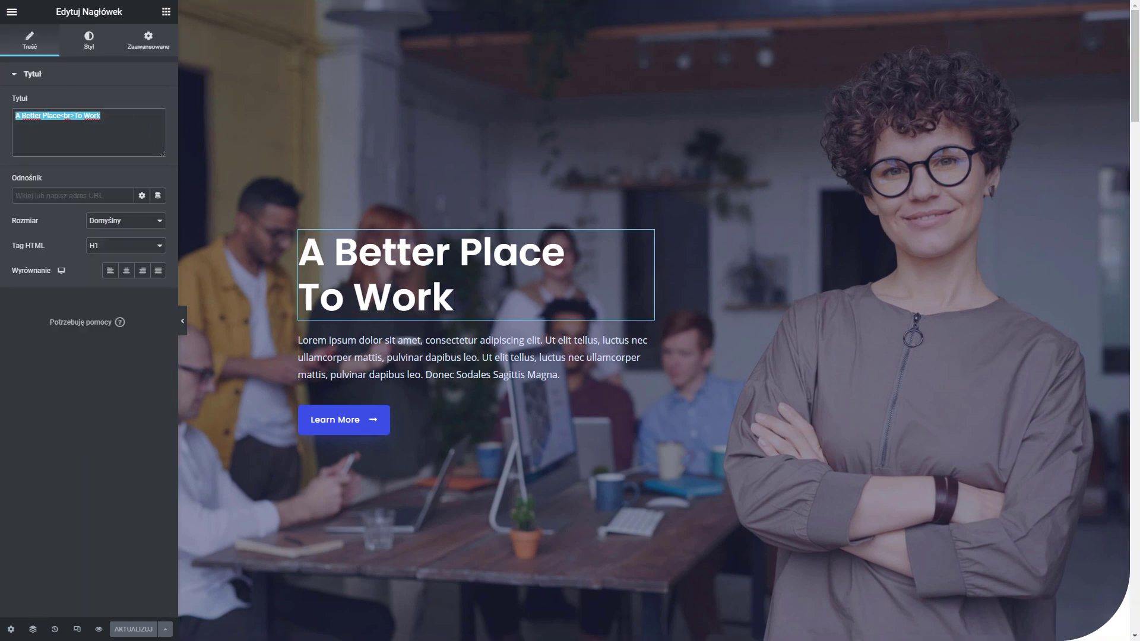
text(wYBIERZ SWOJĄ PRZYSZŁOŚĆ)
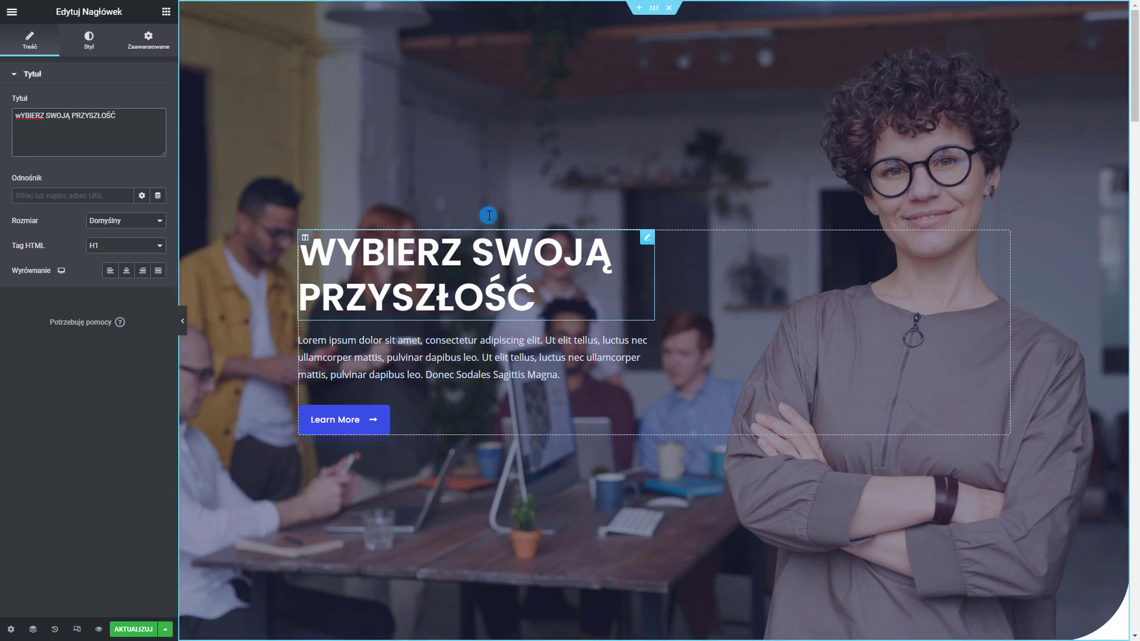
Set the heading's typography text transform to Normalne
click(89, 53)
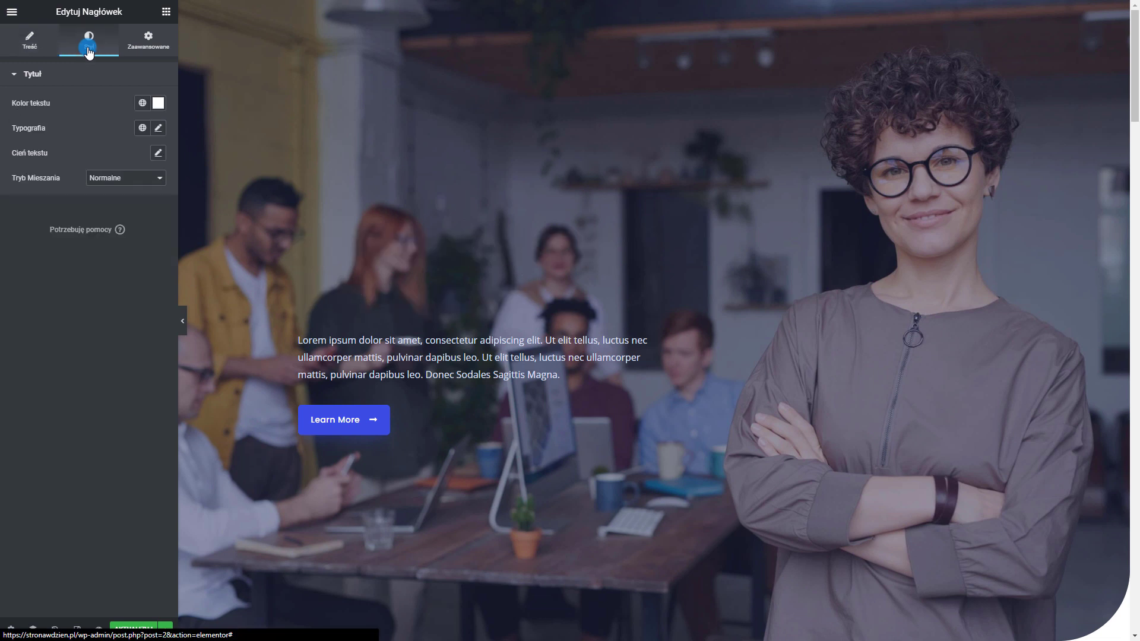
click(160, 130)
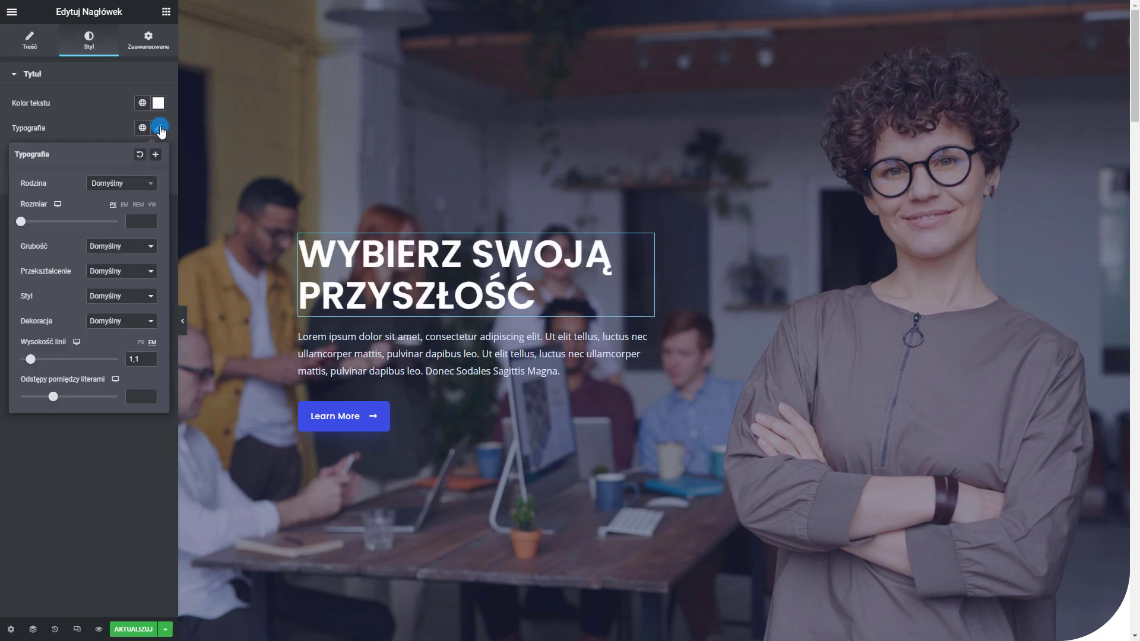
click(116, 273)
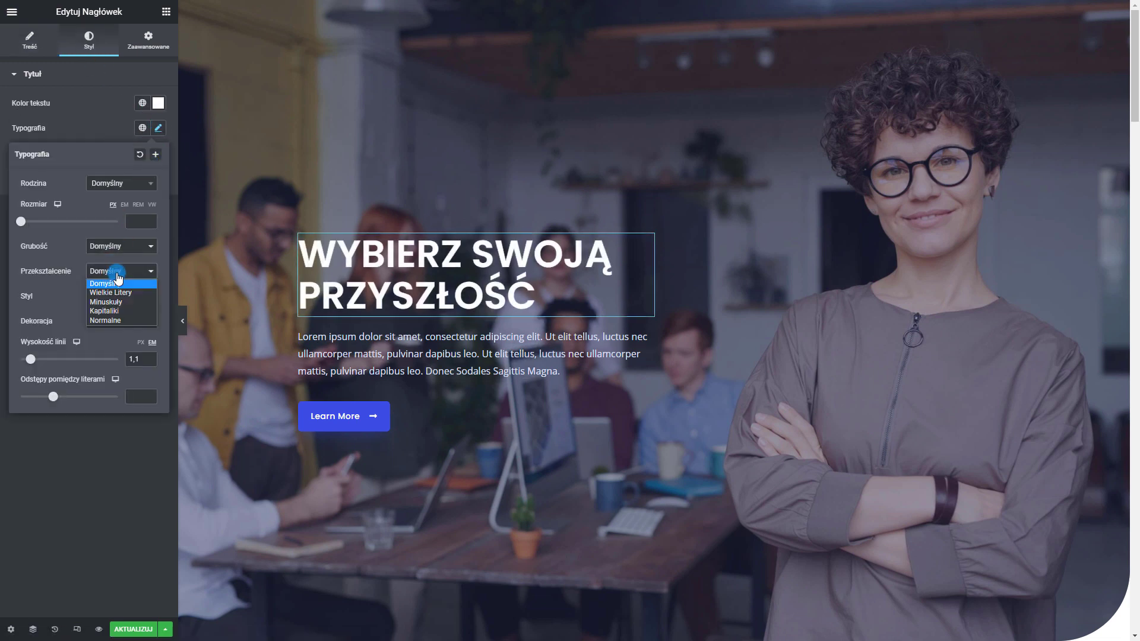
click(122, 319)
Remove the stray characters accidentally typed into the heading title
click(30, 58)
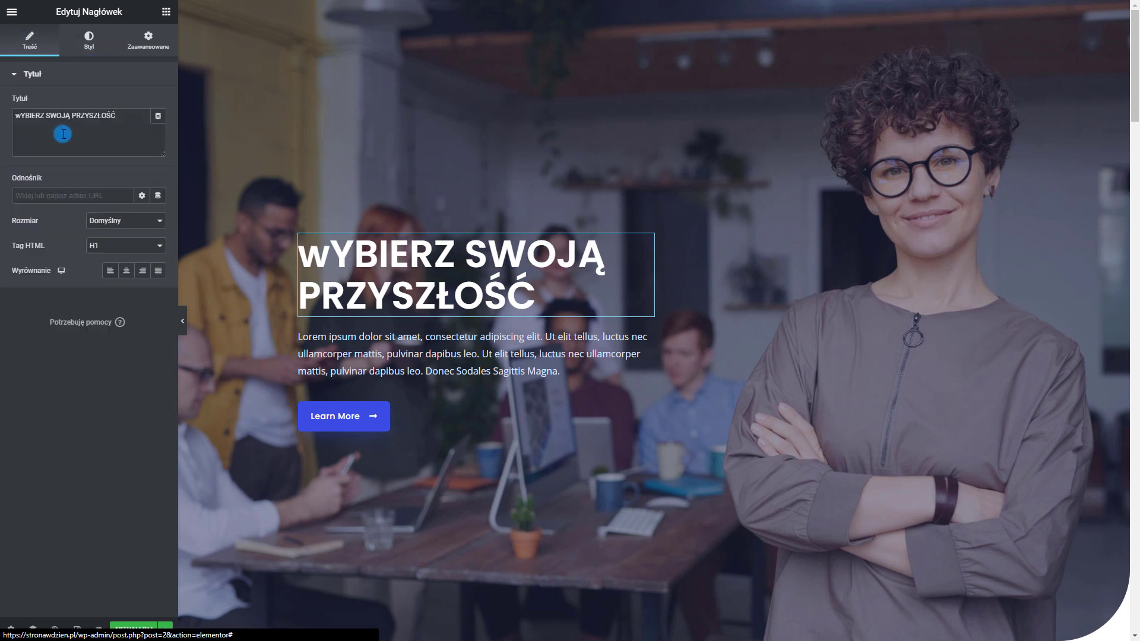
click(22, 116)
text(DSsd)
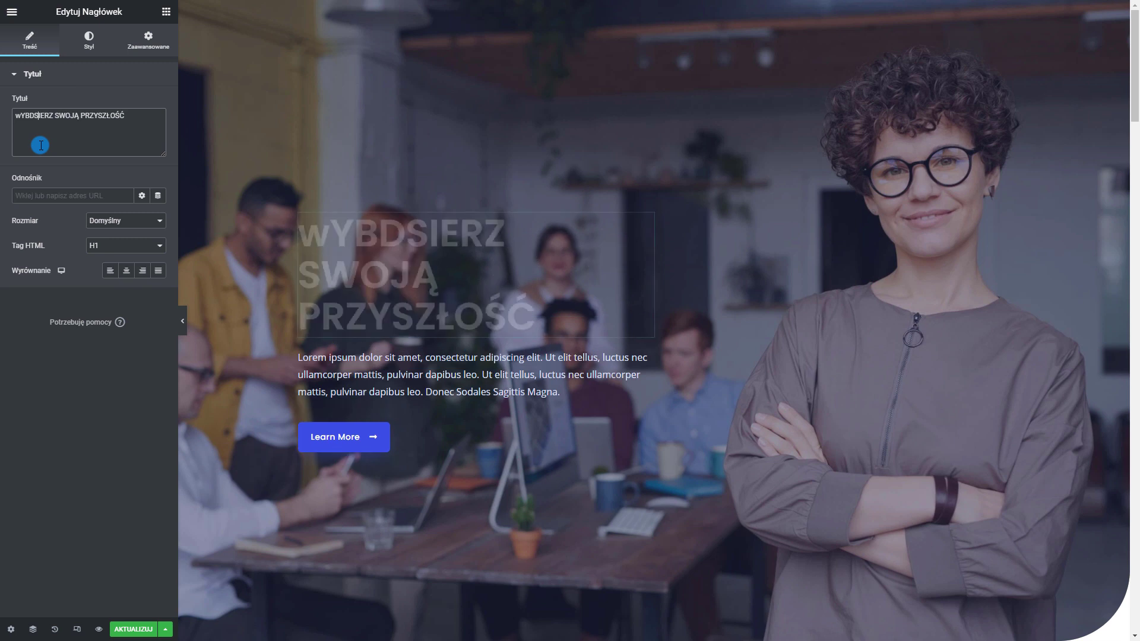
key(BackSpace)
key(BackSpace)
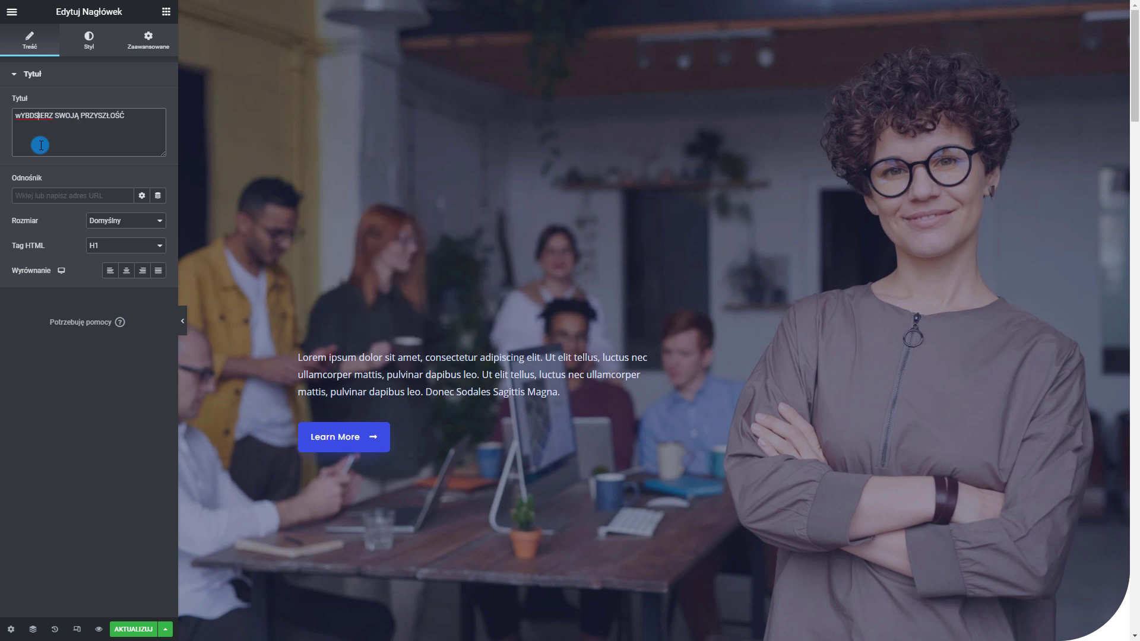
key(BackSpace)
key(BackSpace)
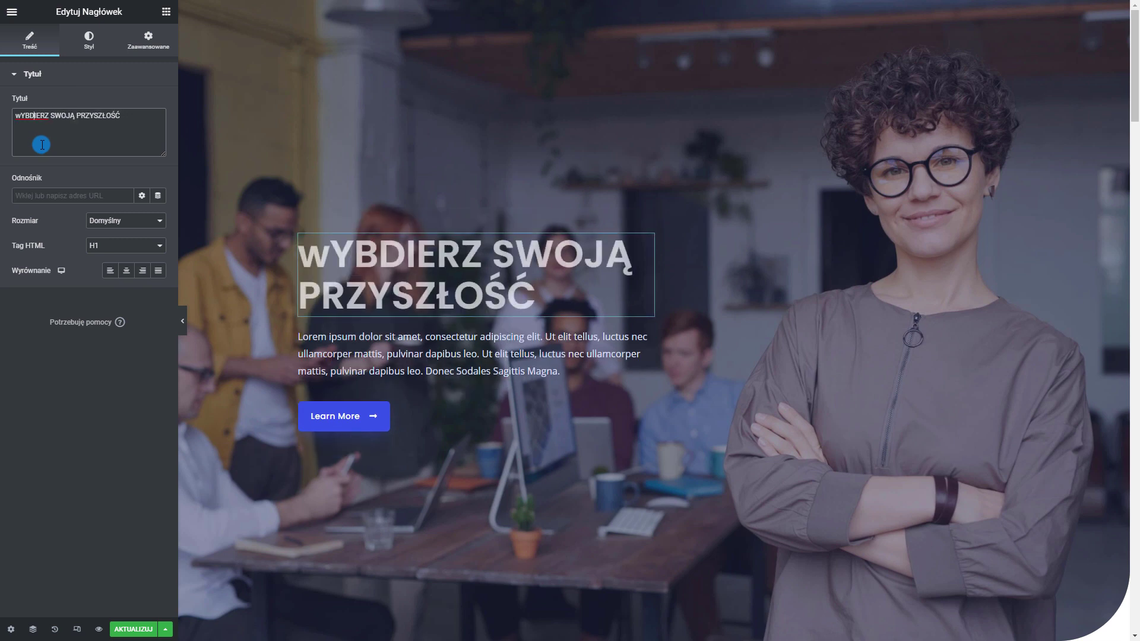
Change the heading's text transform to uppercase (Wielkie Litery)
click(89, 39)
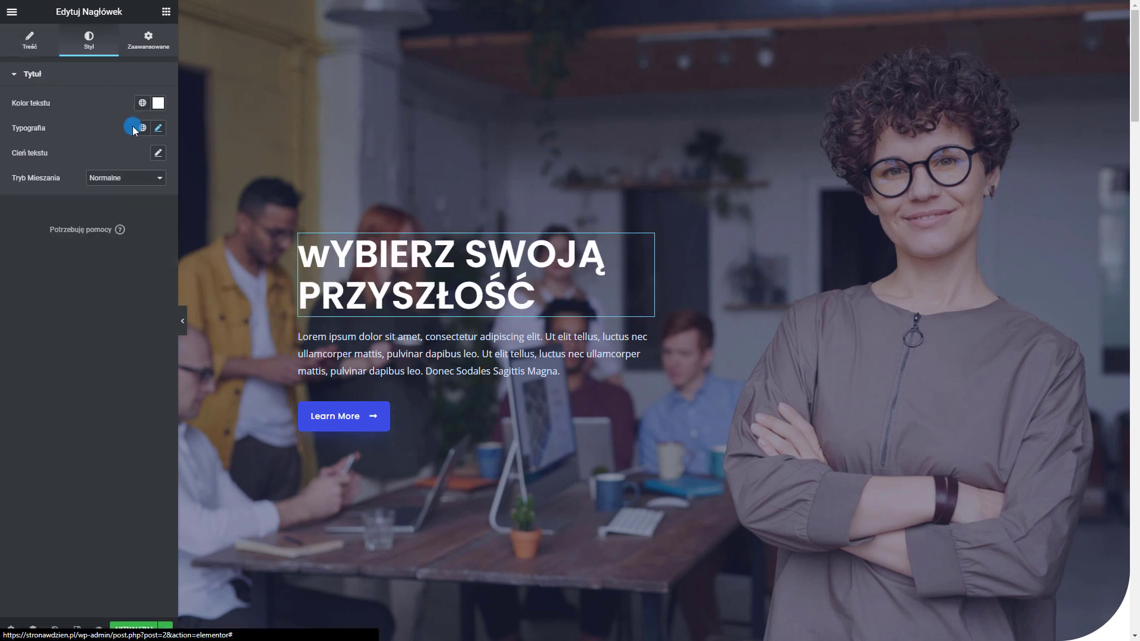
click(158, 127)
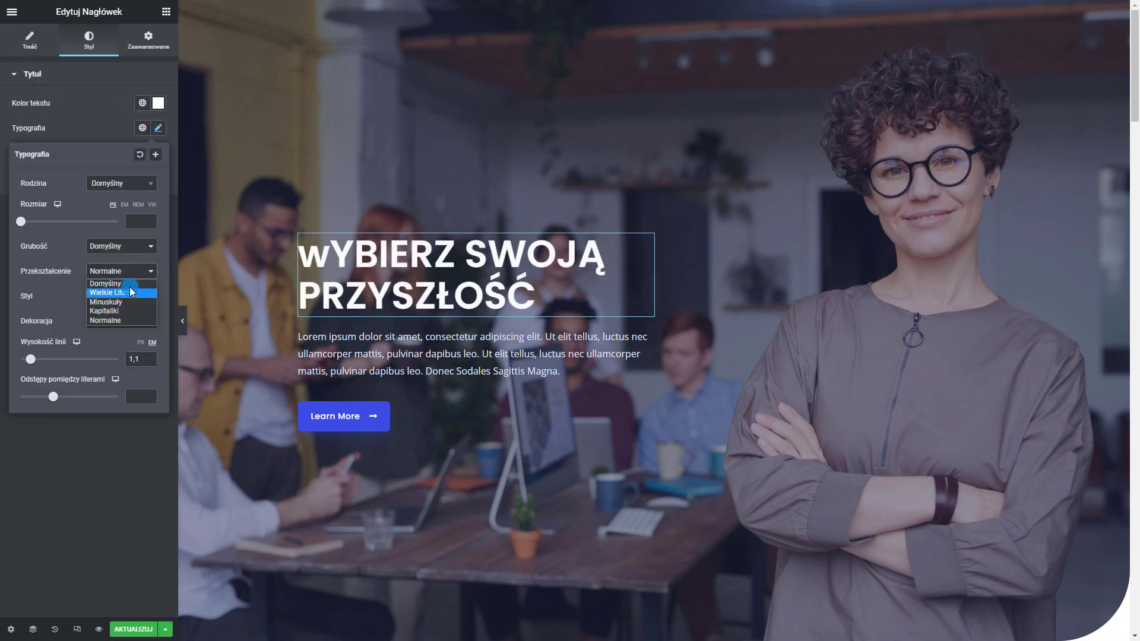
click(132, 291)
click(110, 125)
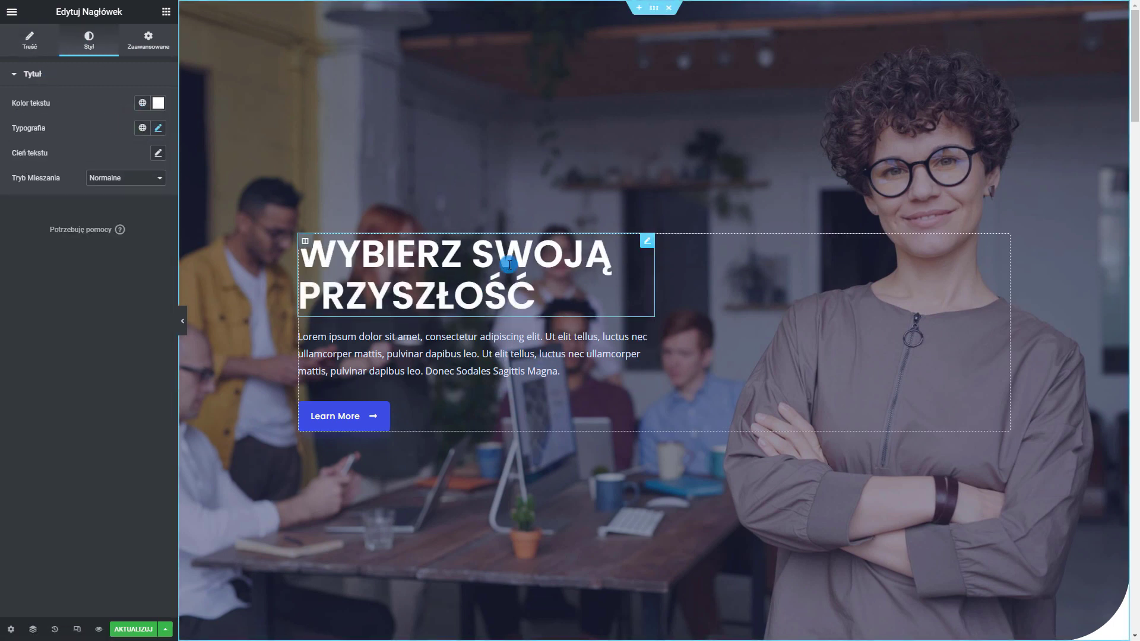
click(337, 350)
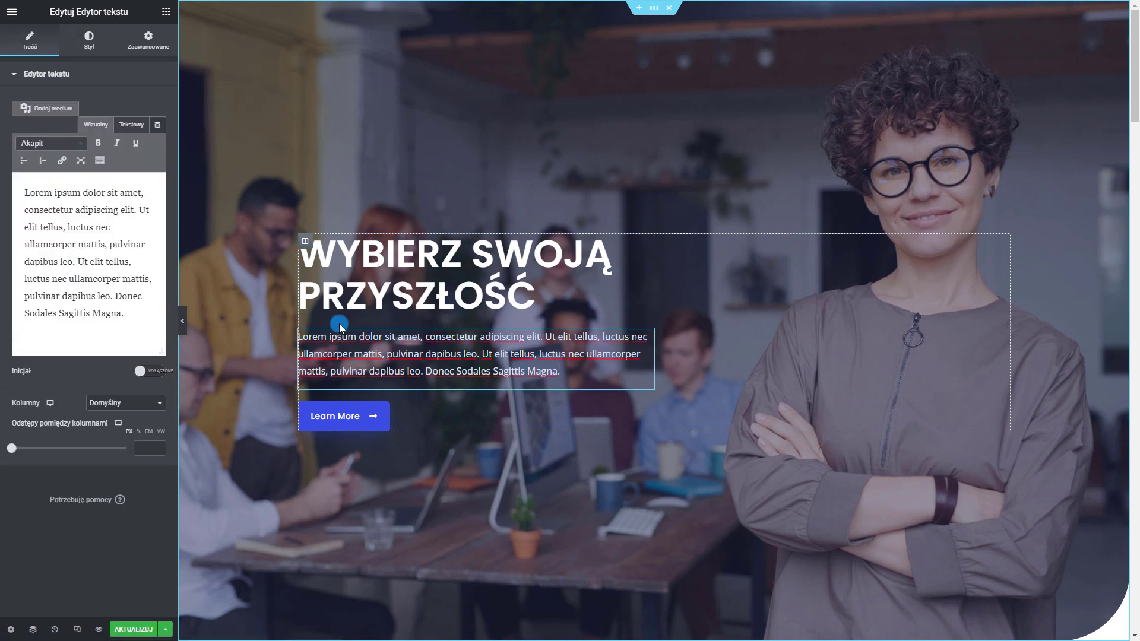
Replace the hero button's 'Learn More' label with 'Zobacz ofertę', then leave full screen
drag(131, 322, 67, 229)
click(114, 299)
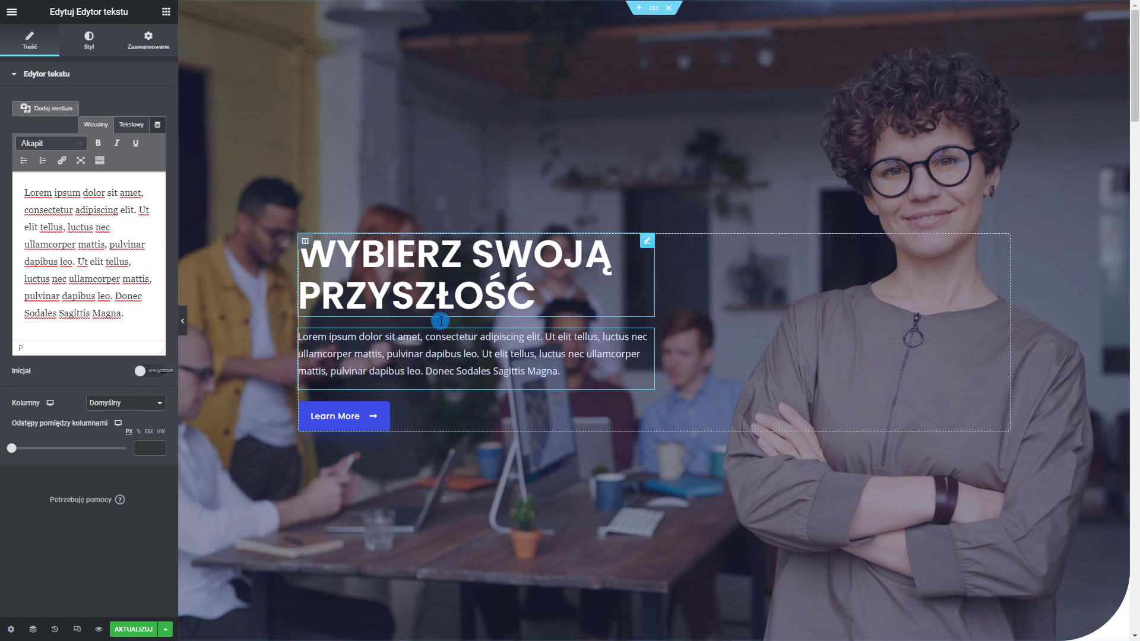
scroll(444, 217, down, 1)
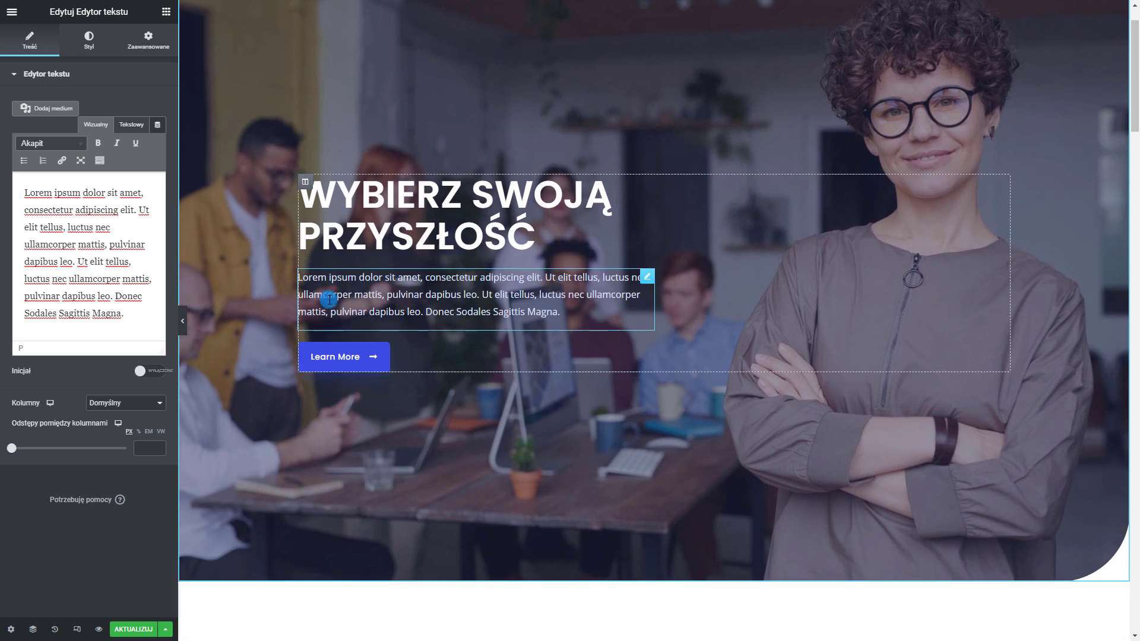
click(445, 353)
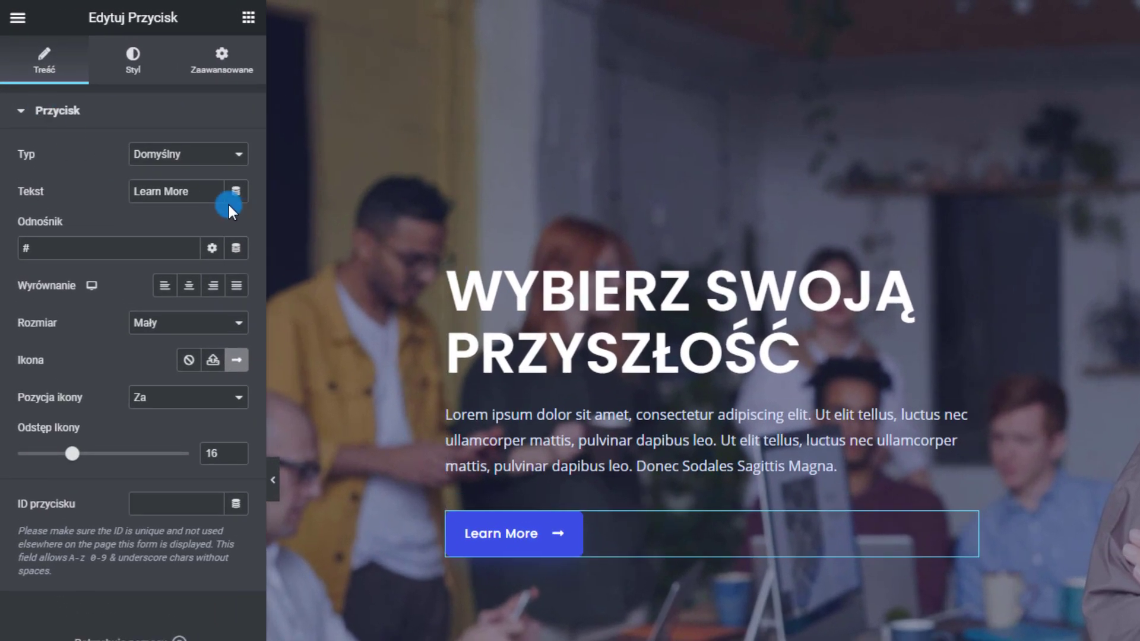
drag(162, 156, 109, 155)
text(Dowiedź się więcej)
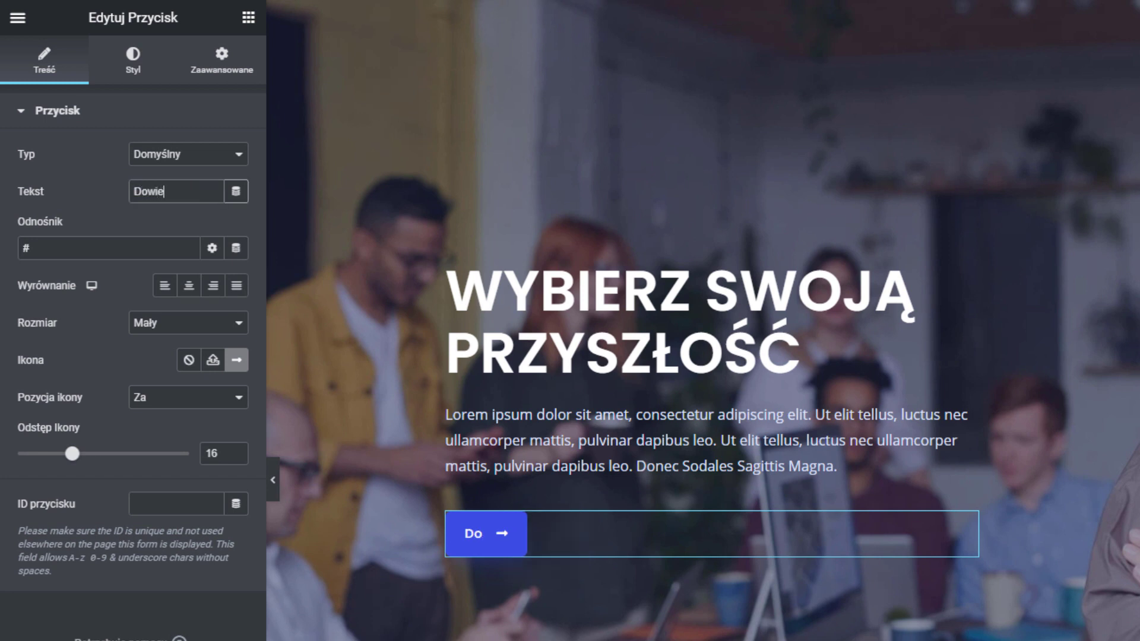
key(ctrl+a)
text(Zobacz ofertę)
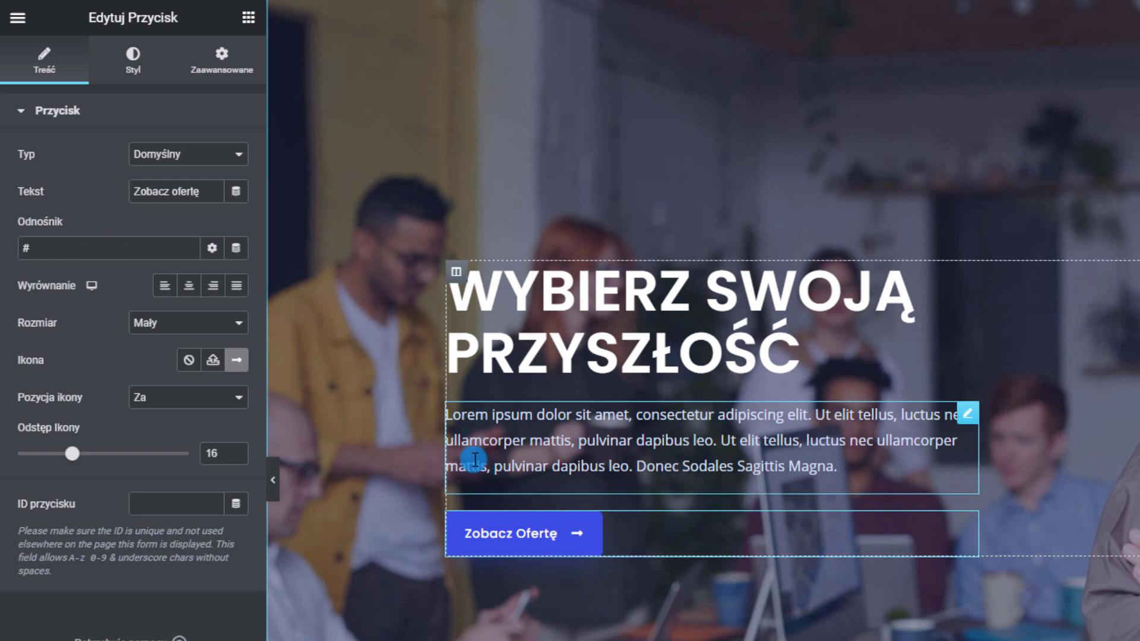
key(F11)
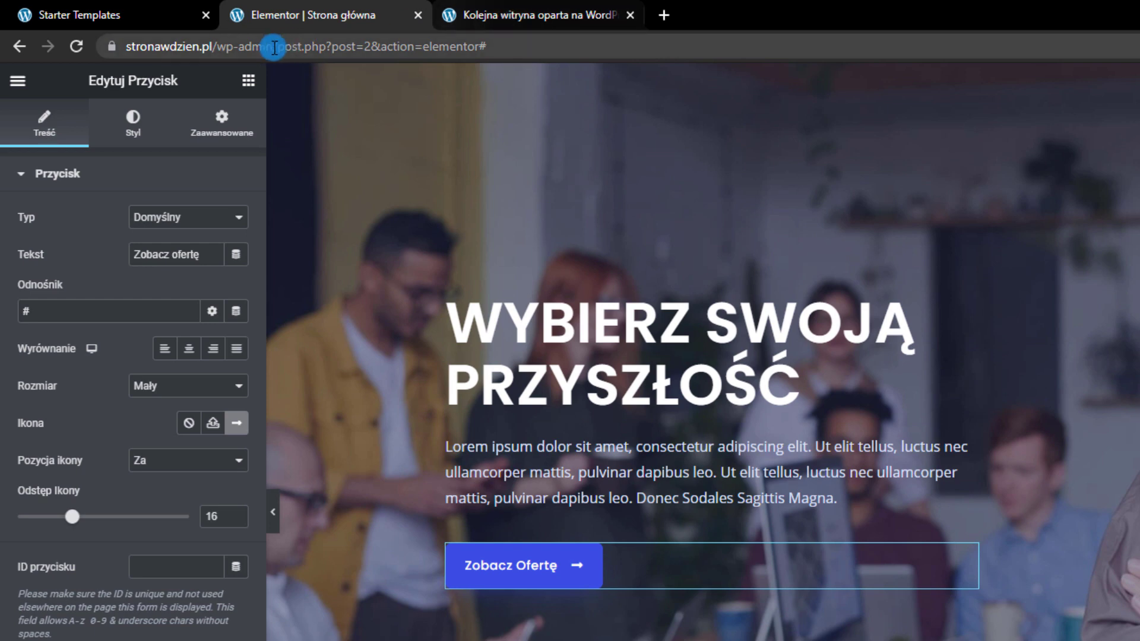
click(528, 16)
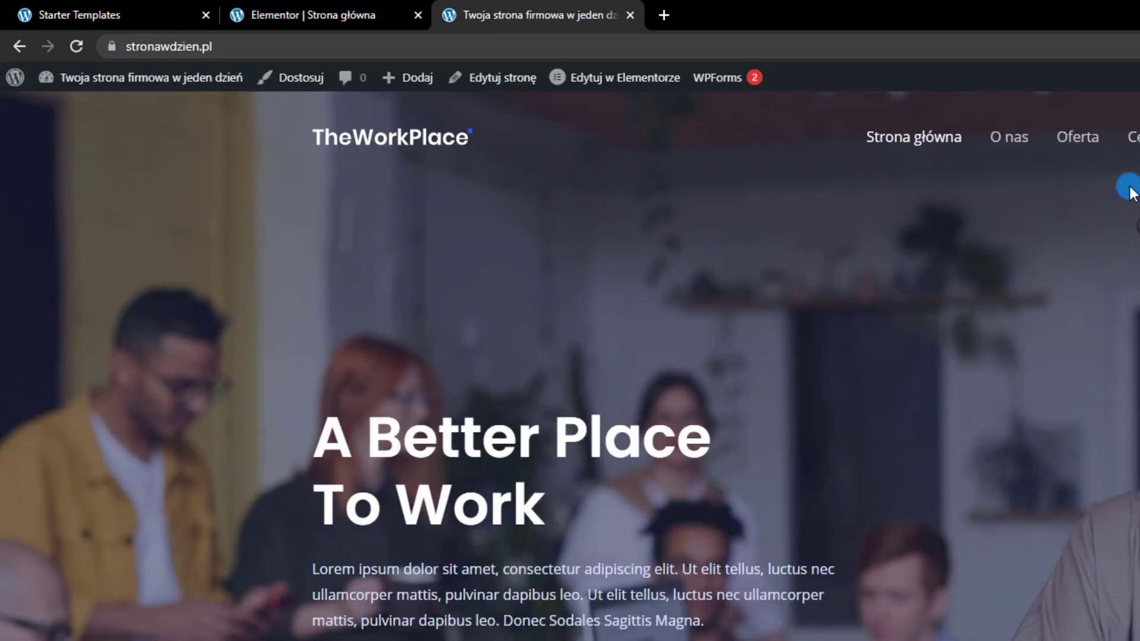
click(1078, 143)
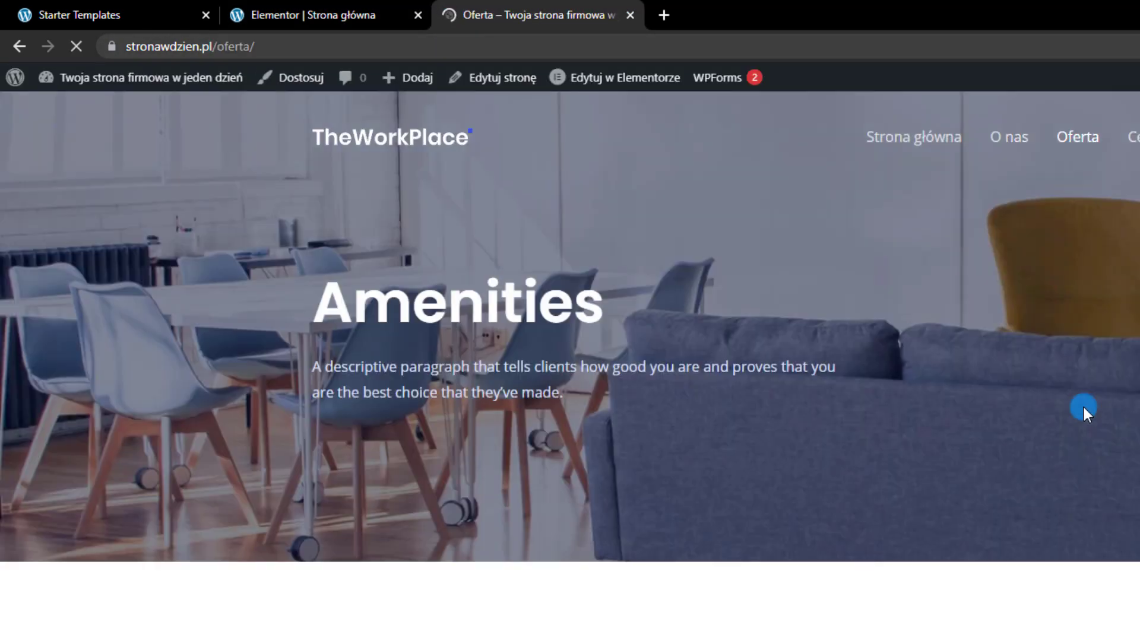
click(278, 42)
key(ctrl+c)
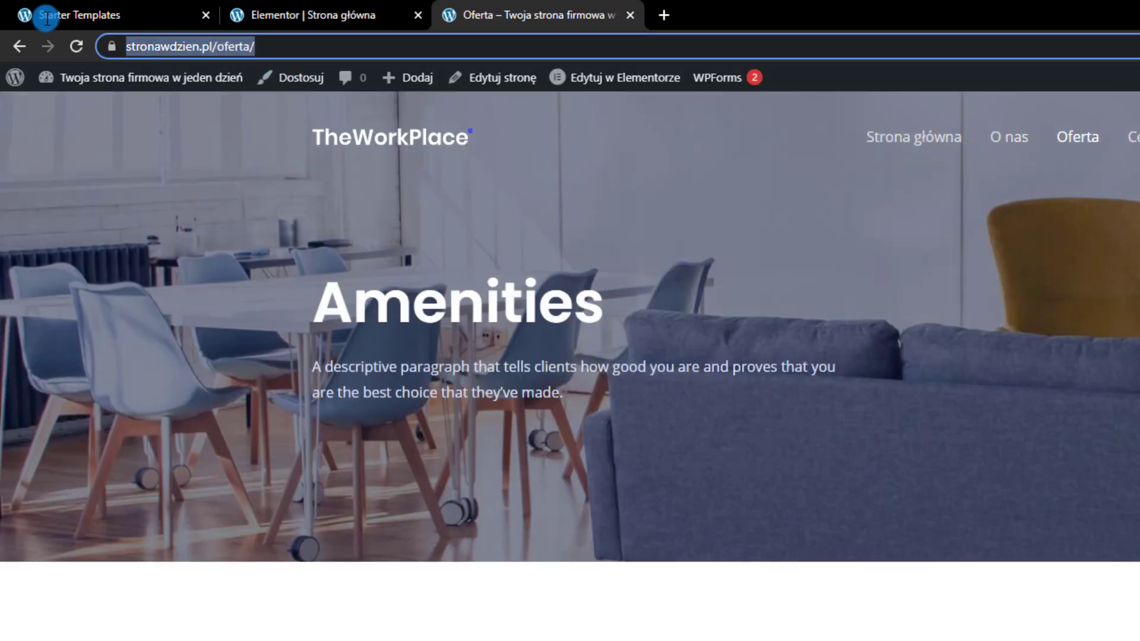
click(304, 8)
click(56, 311)
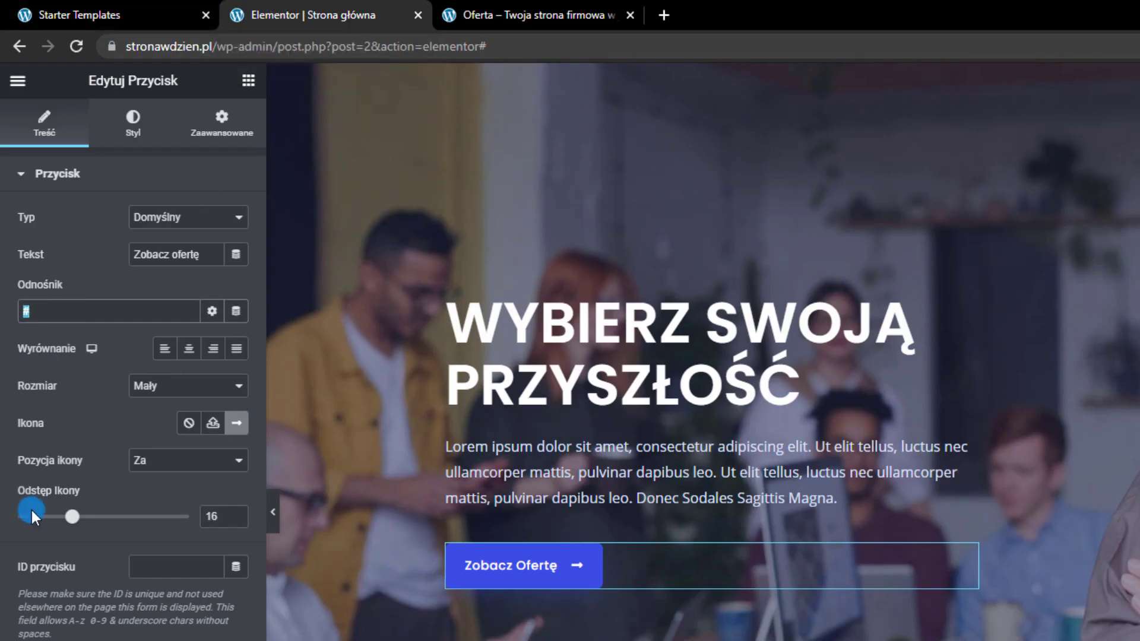
key(ctrl+v)
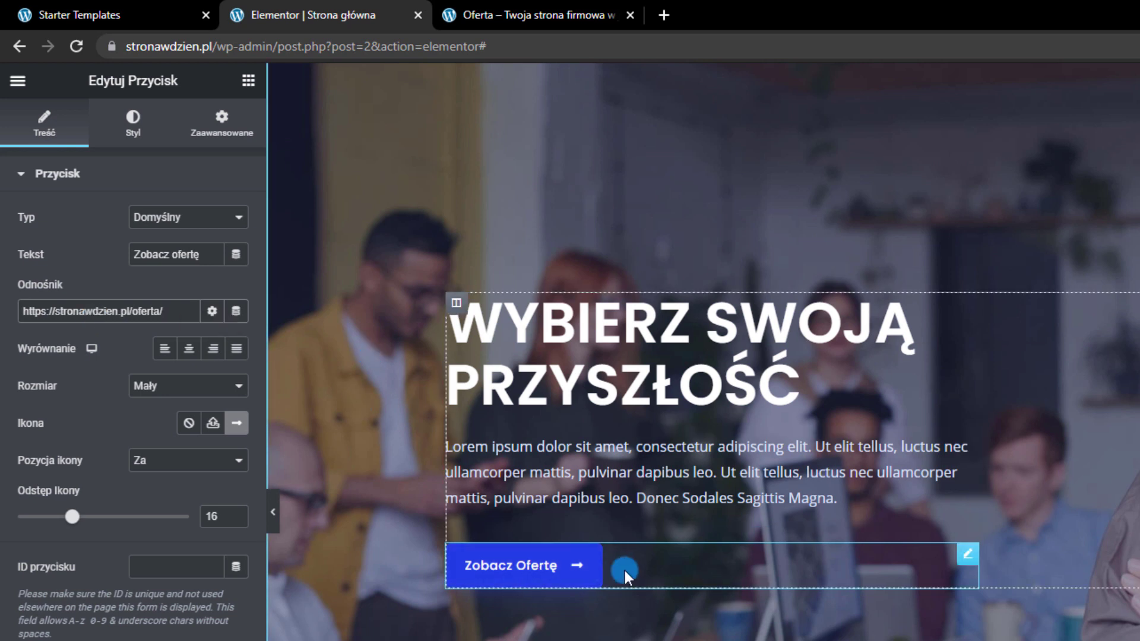
click(509, 13)
click(395, 44)
click(392, 15)
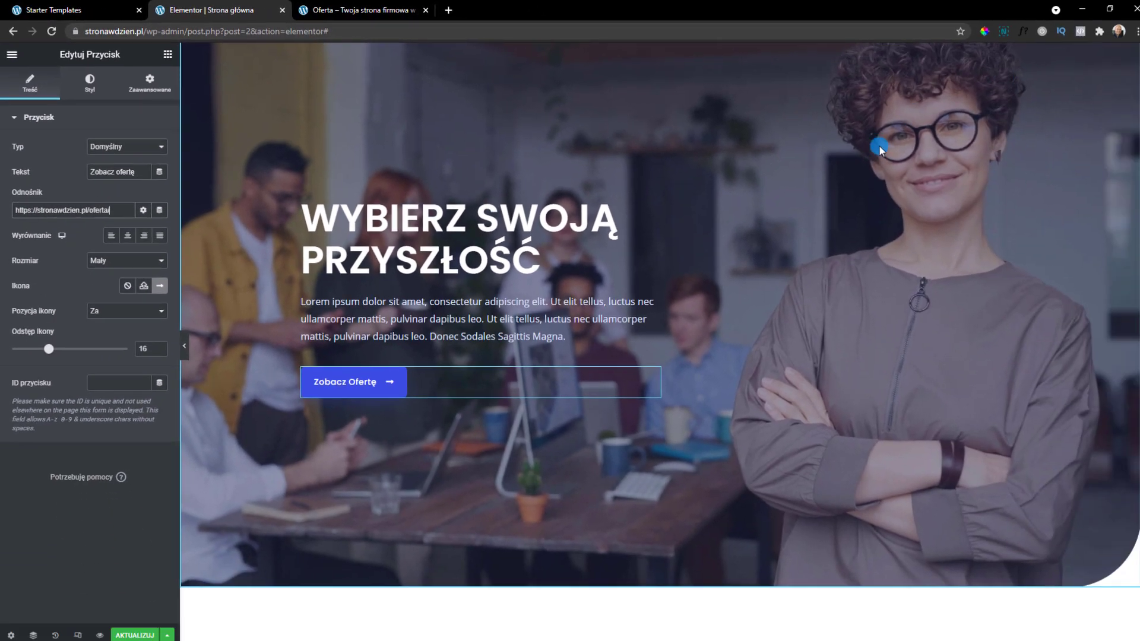
Remove the office photo from the hero section's background style settings
right_click(389, 101)
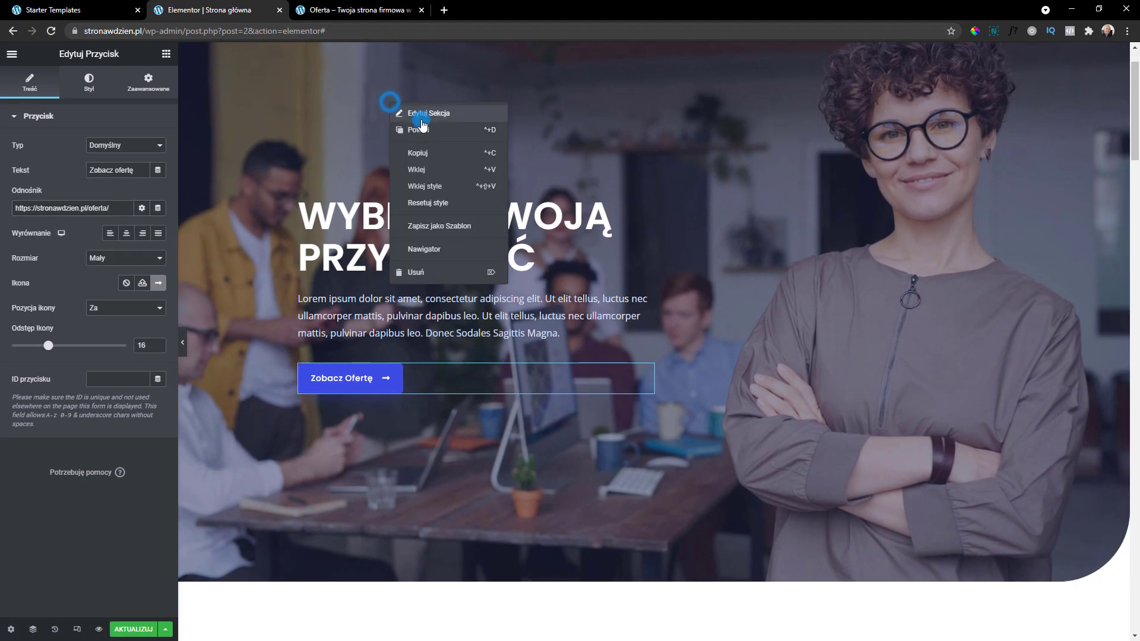
click(422, 118)
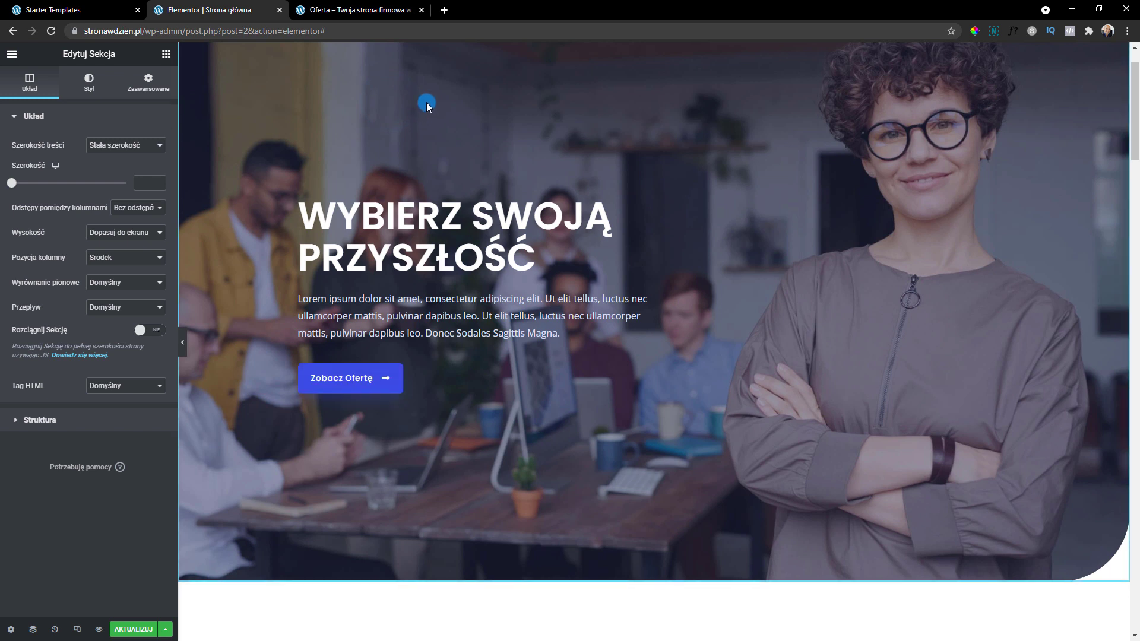
right_click(426, 102)
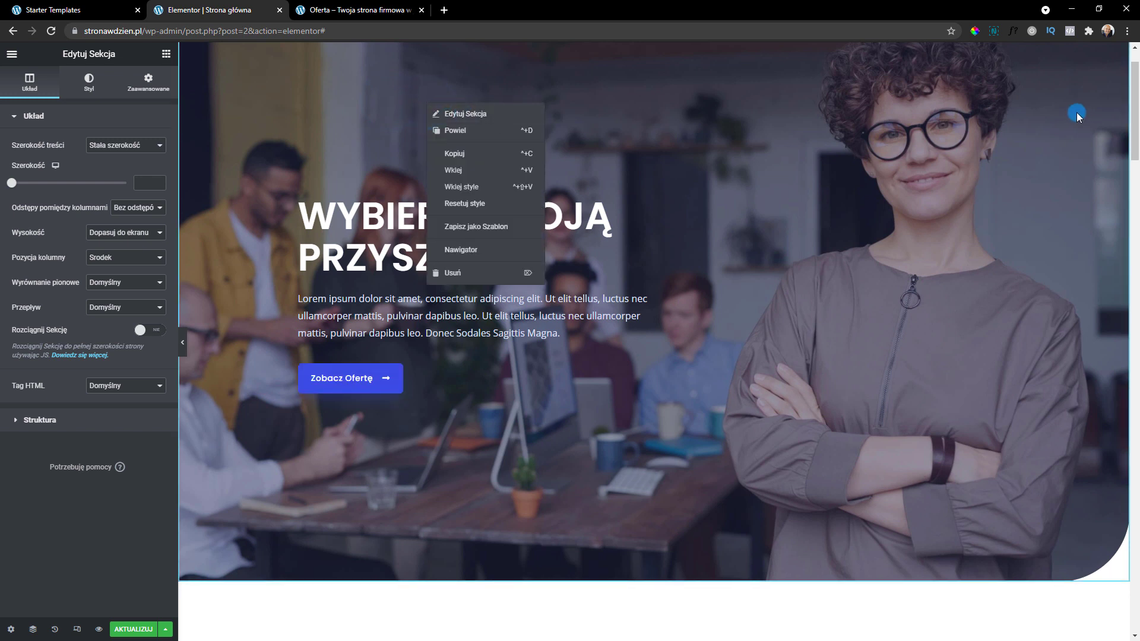
click(491, 115)
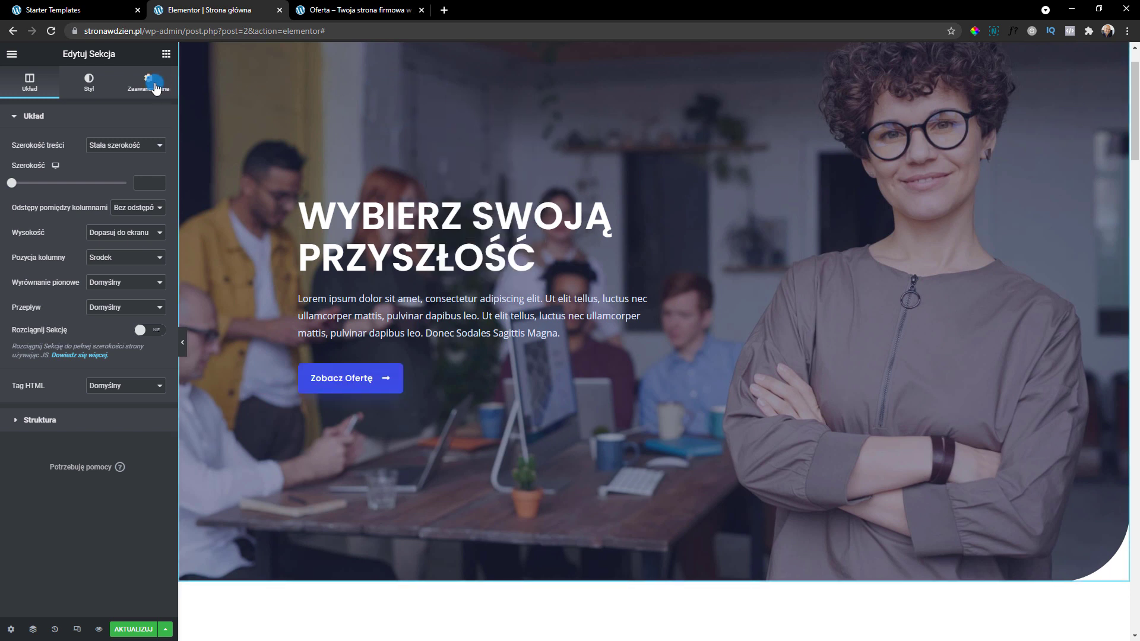
click(87, 83)
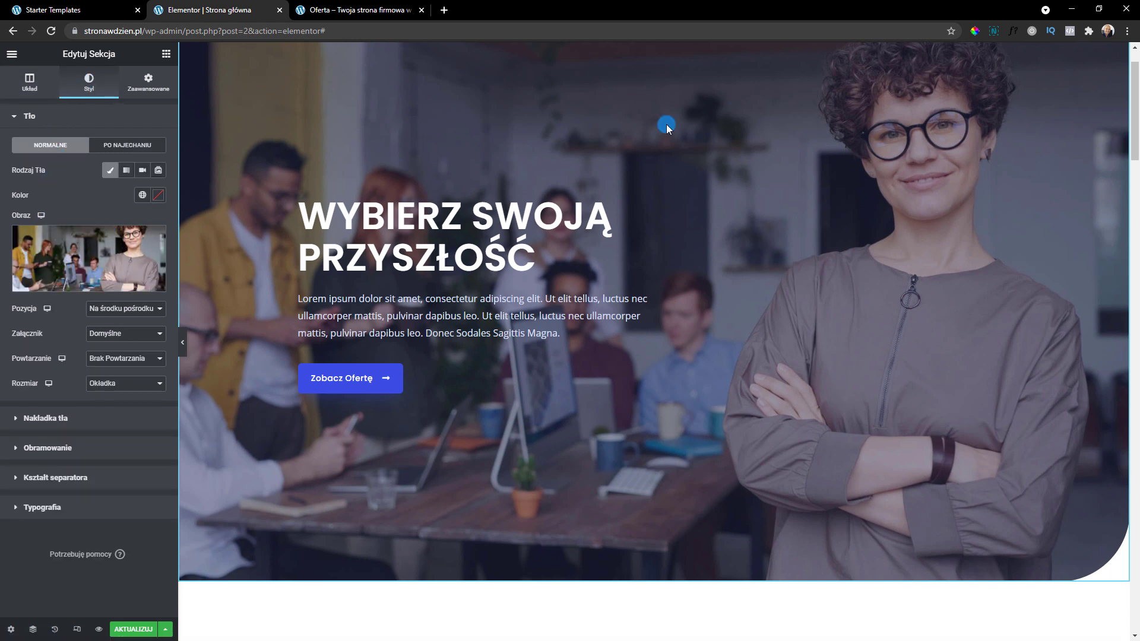
click(156, 283)
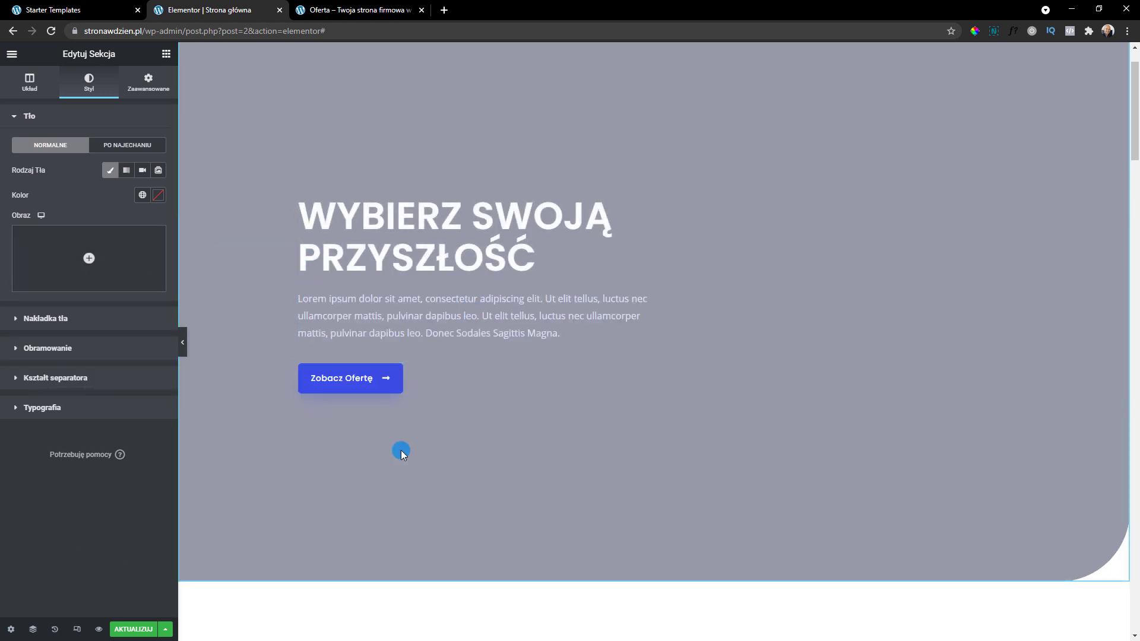
Try a mauve background colour, then a gradient with a red second colour
click(158, 194)
drag(89, 289, 84, 250)
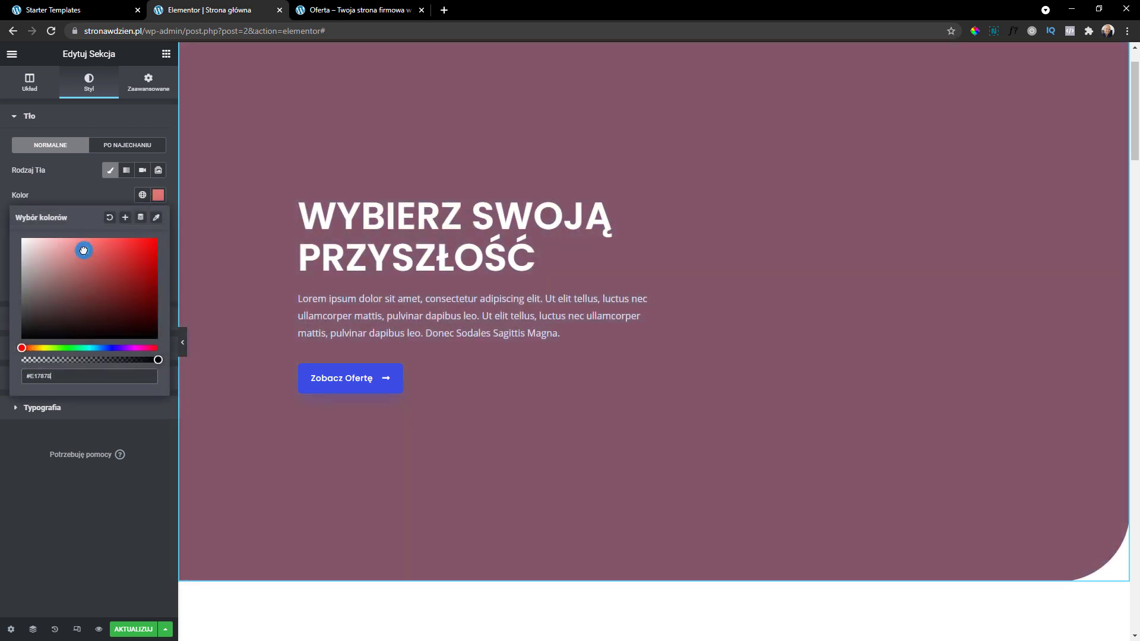
click(95, 194)
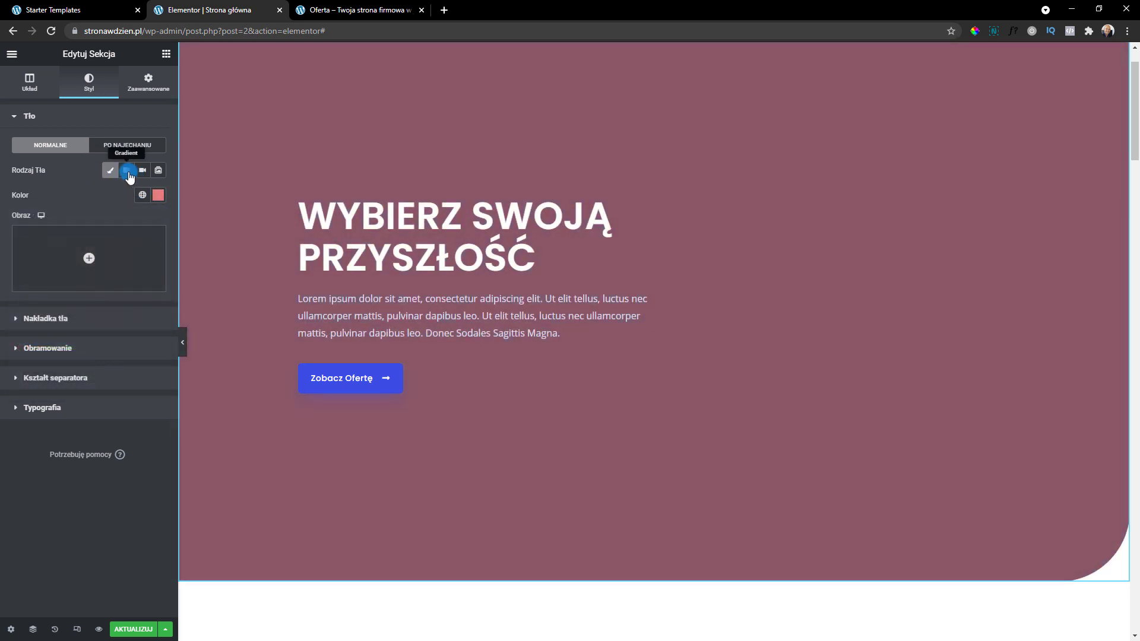
click(126, 171)
click(158, 257)
drag(150, 299, 122, 324)
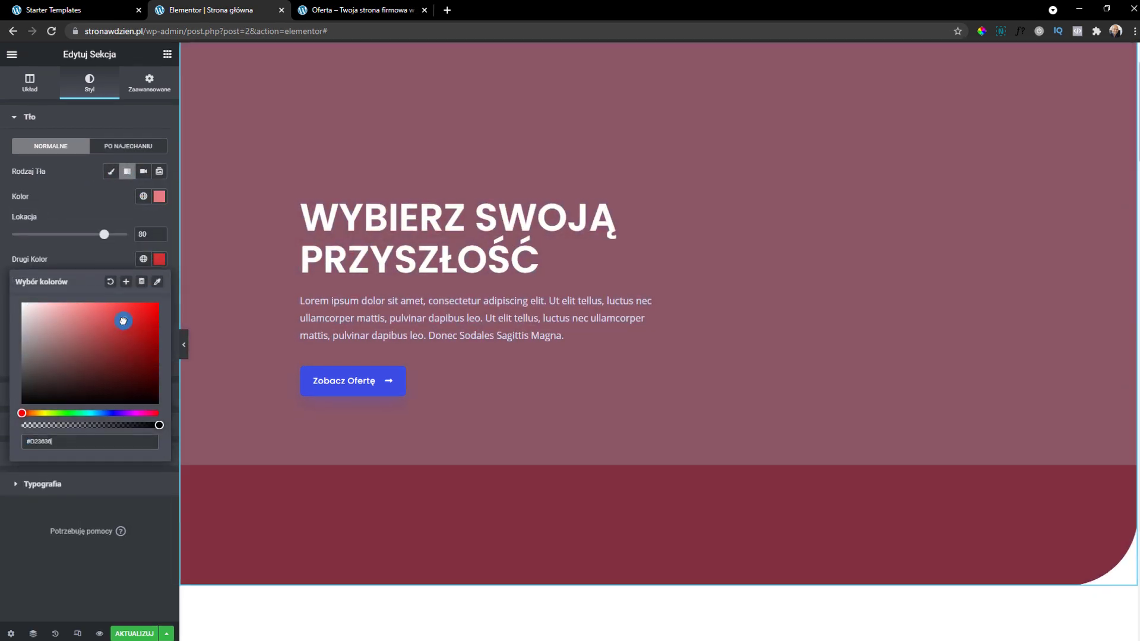
click(144, 176)
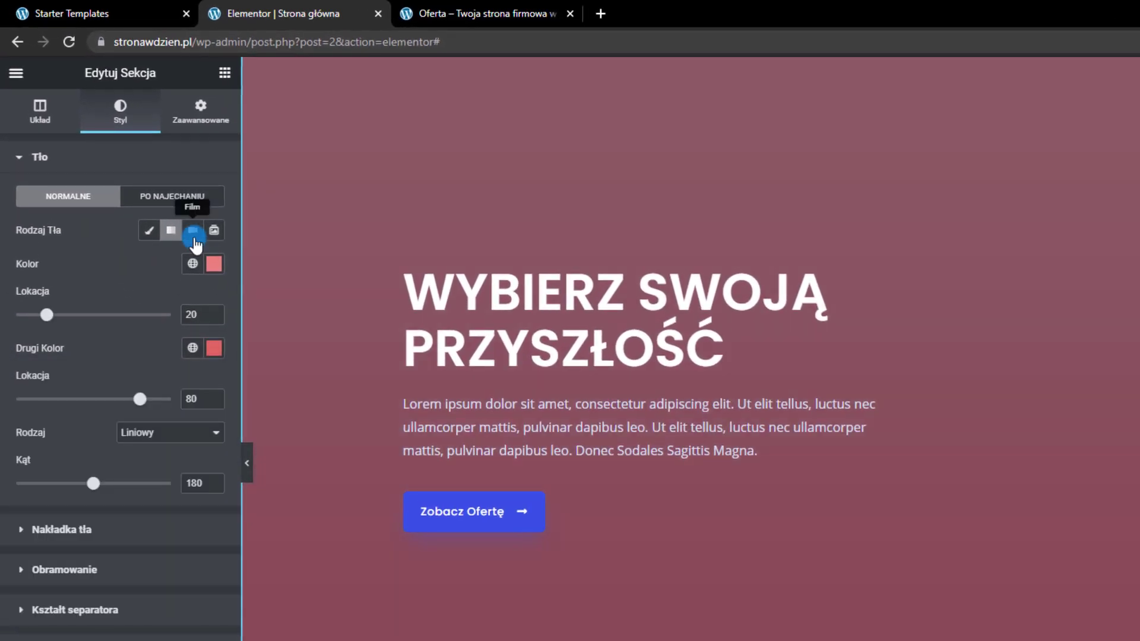
Switch the background type to video and paste the YouTube link
click(193, 232)
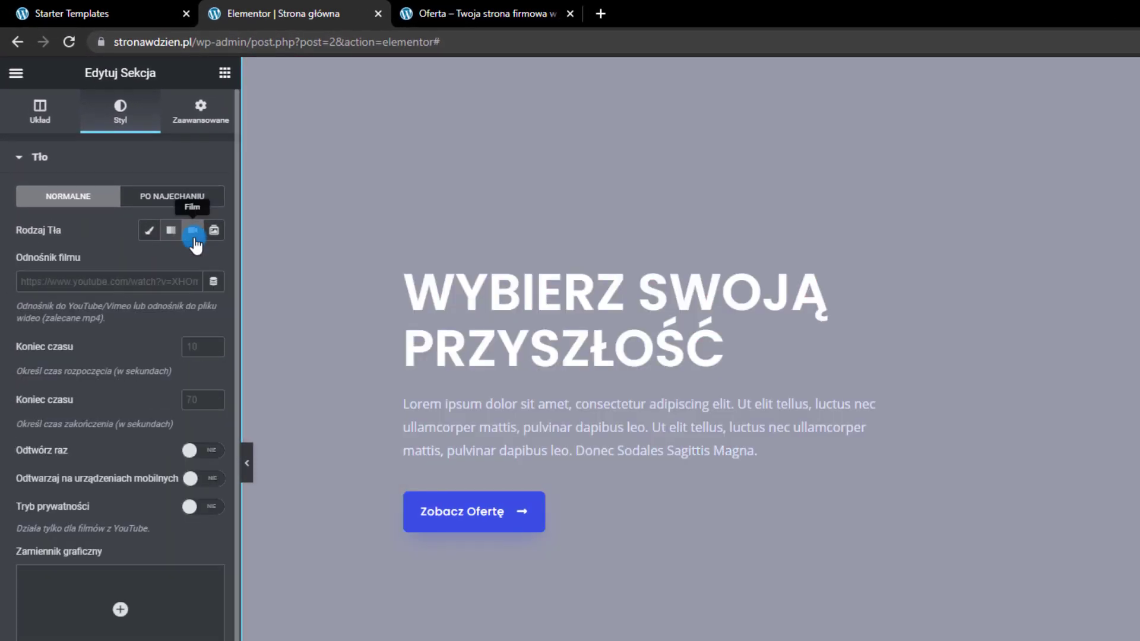
click(140, 280)
key(ctrl+v)
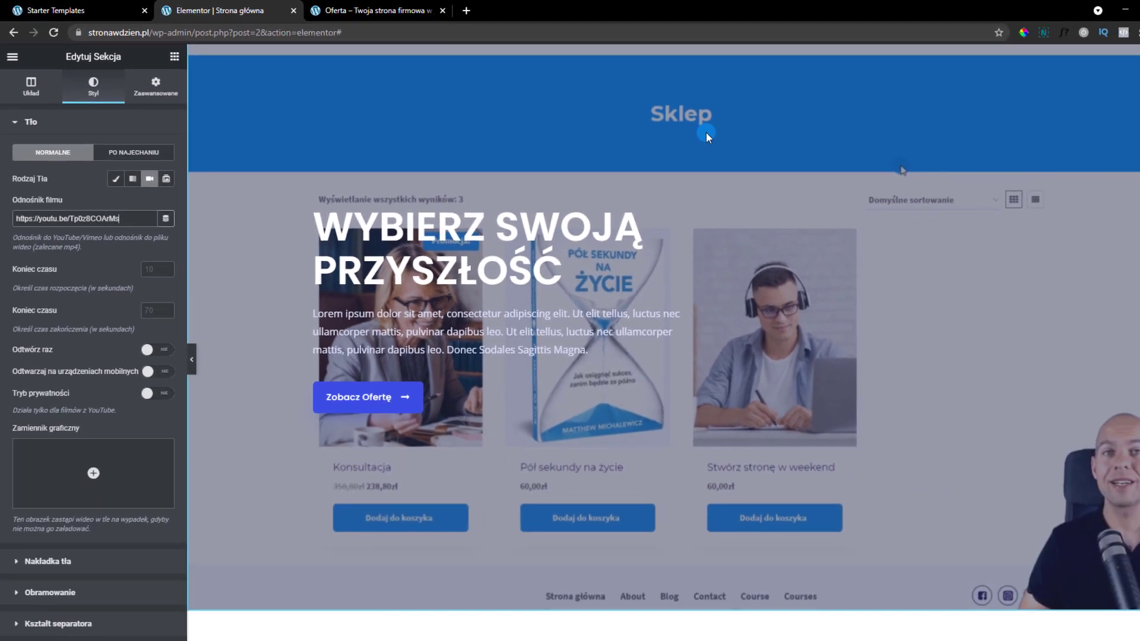
Set the meeting photo gallery-1.jpg from the media library as the video's fallback image
scroll(94, 362, down, 2)
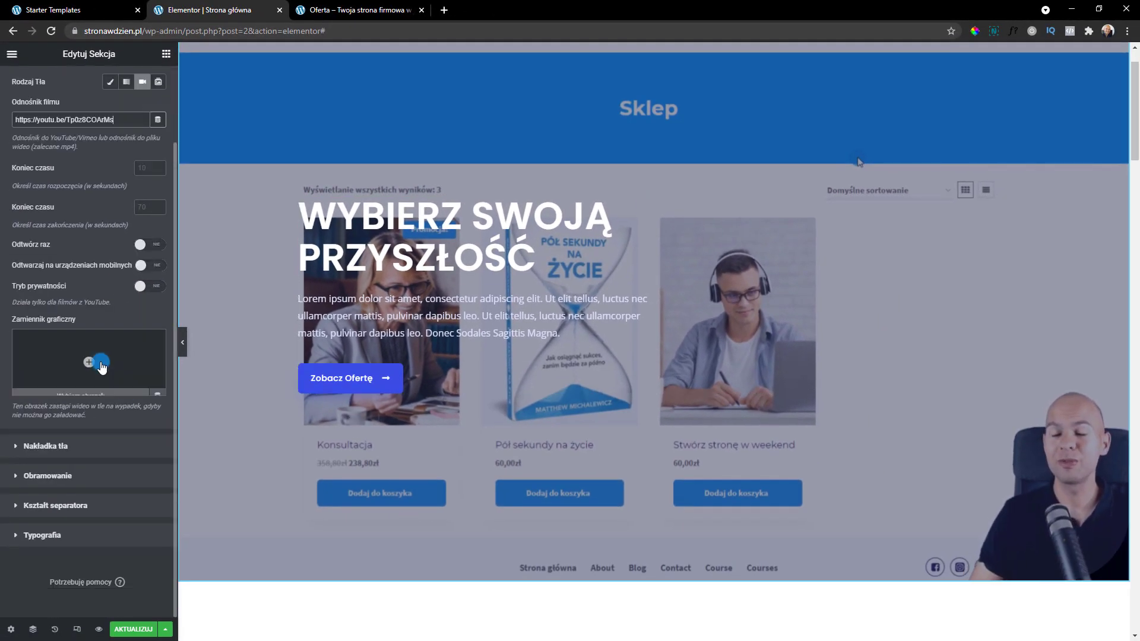
click(93, 363)
click(215, 103)
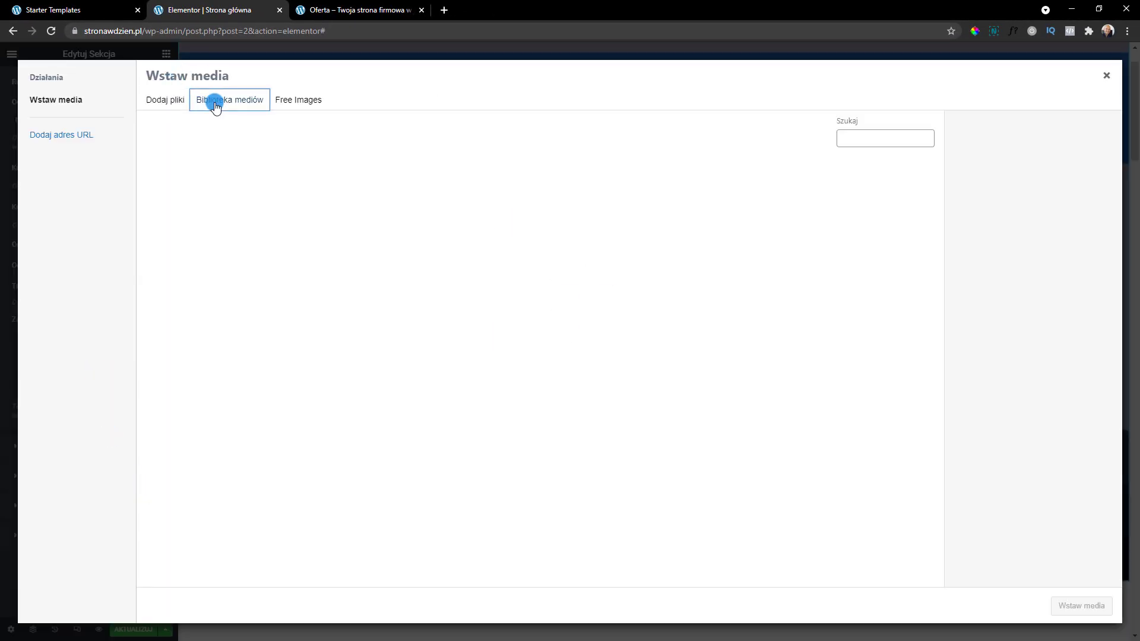
click(365, 269)
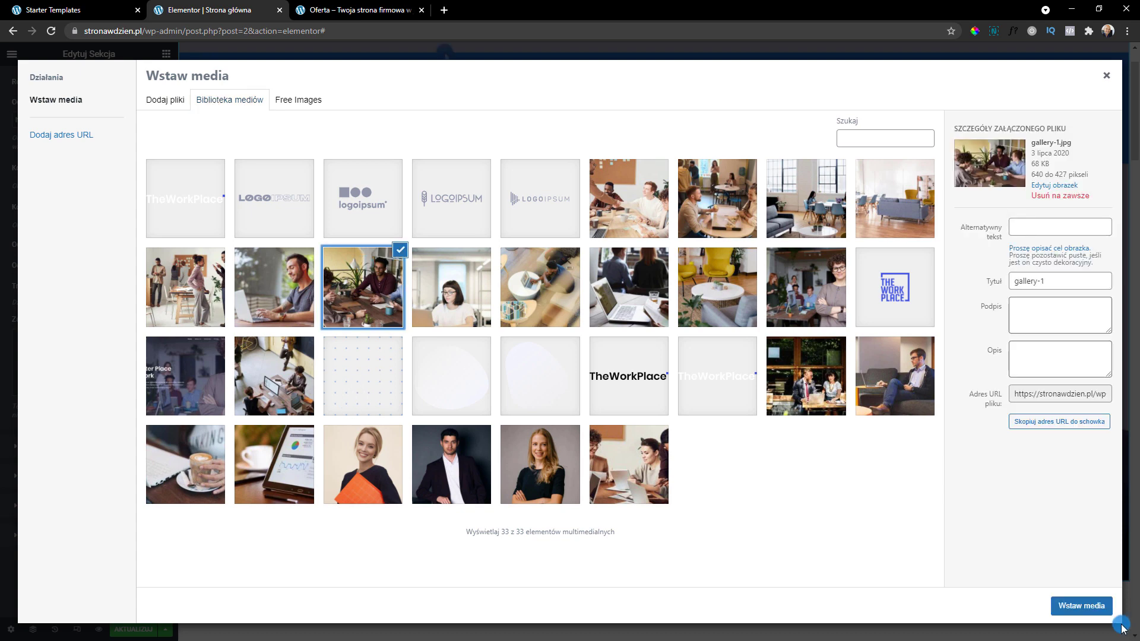
click(1081, 605)
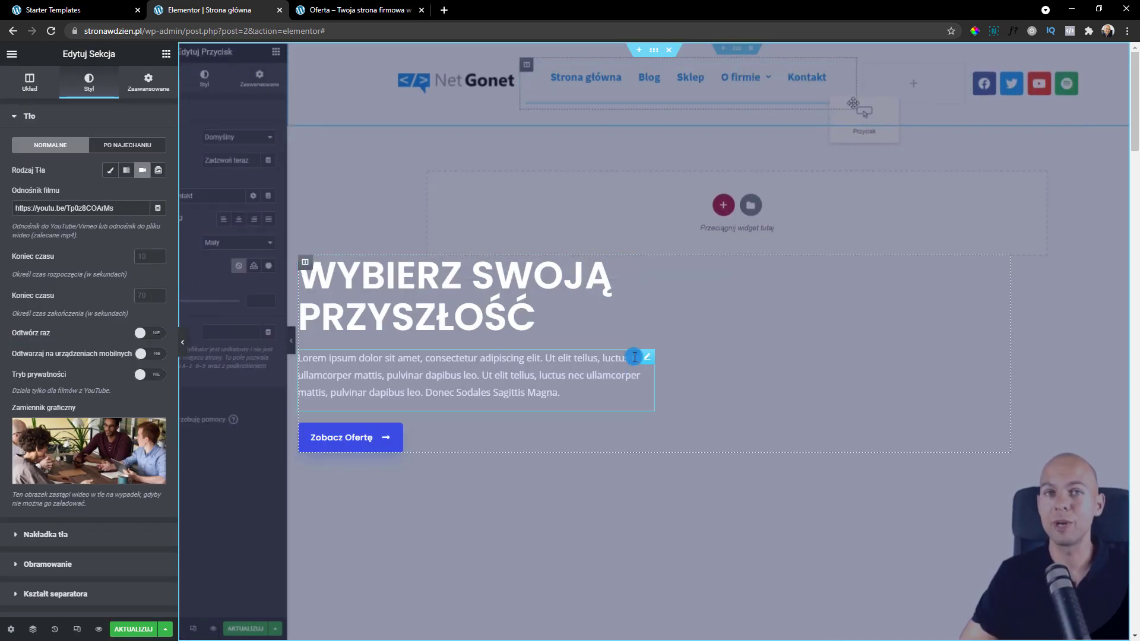
scroll(633, 345, down, 1)
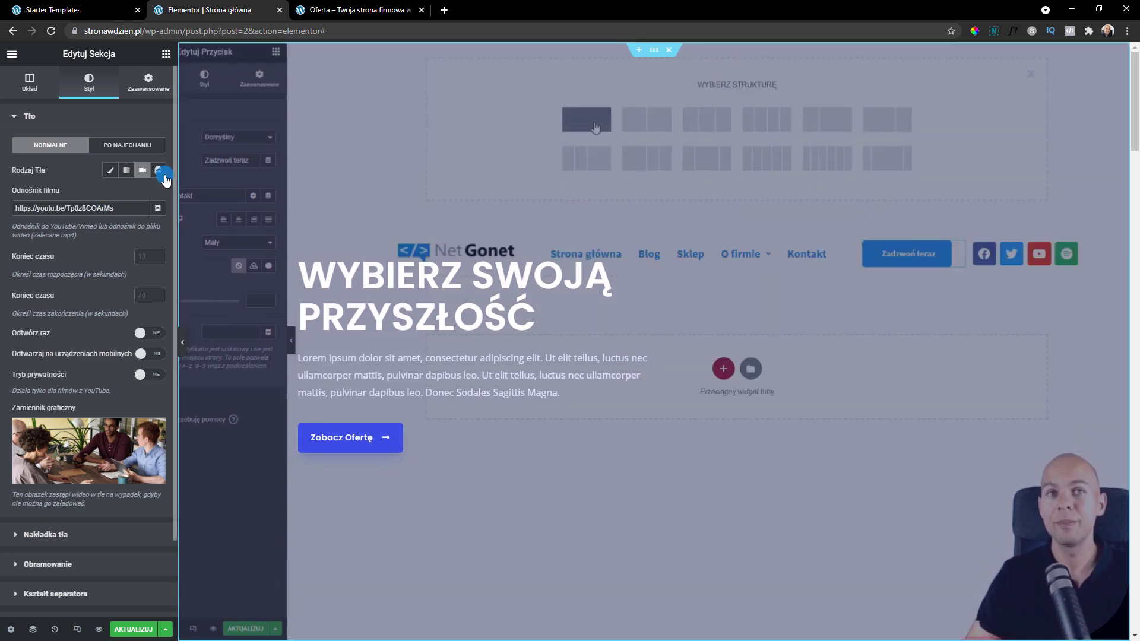
Switch the background to a slideshow using a gallery of three photos
click(159, 170)
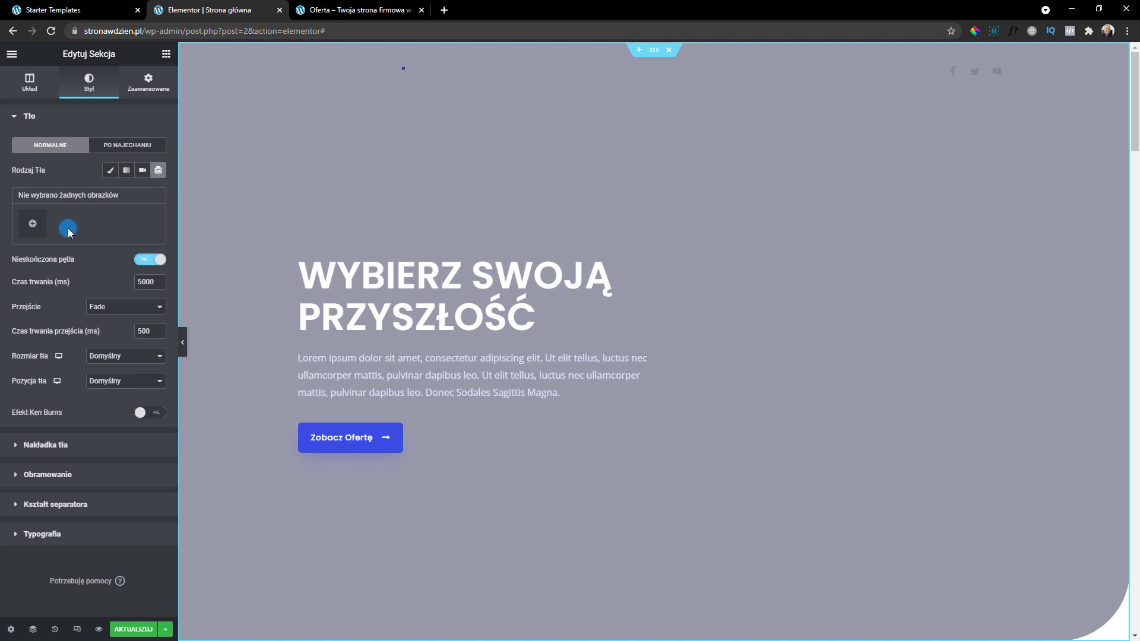
click(33, 224)
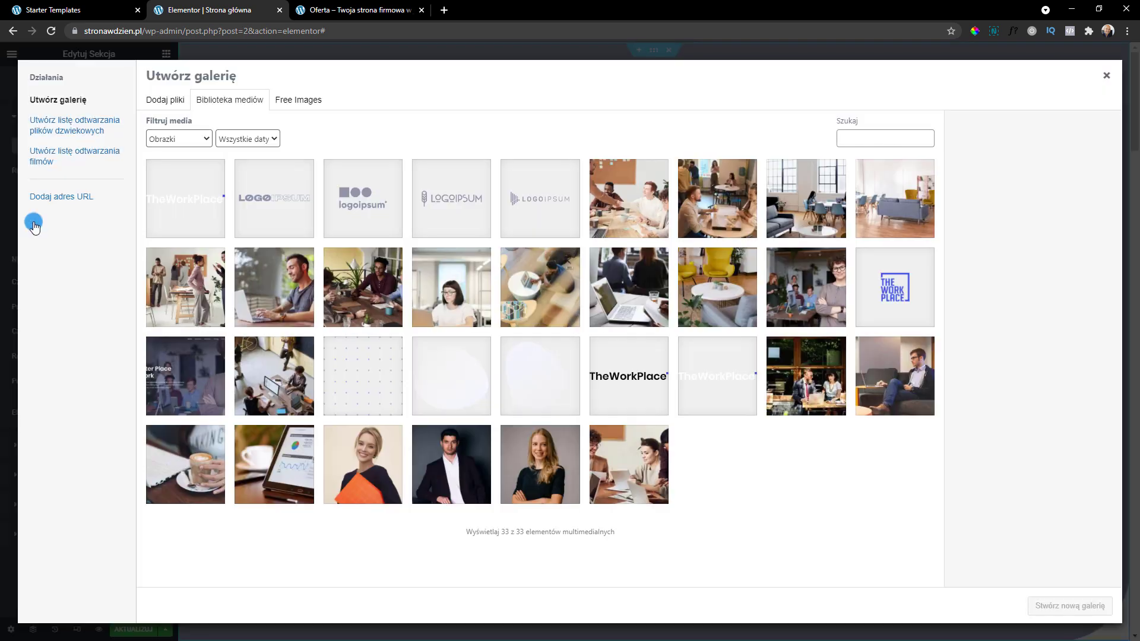
click(378, 292)
shift+click(556, 296)
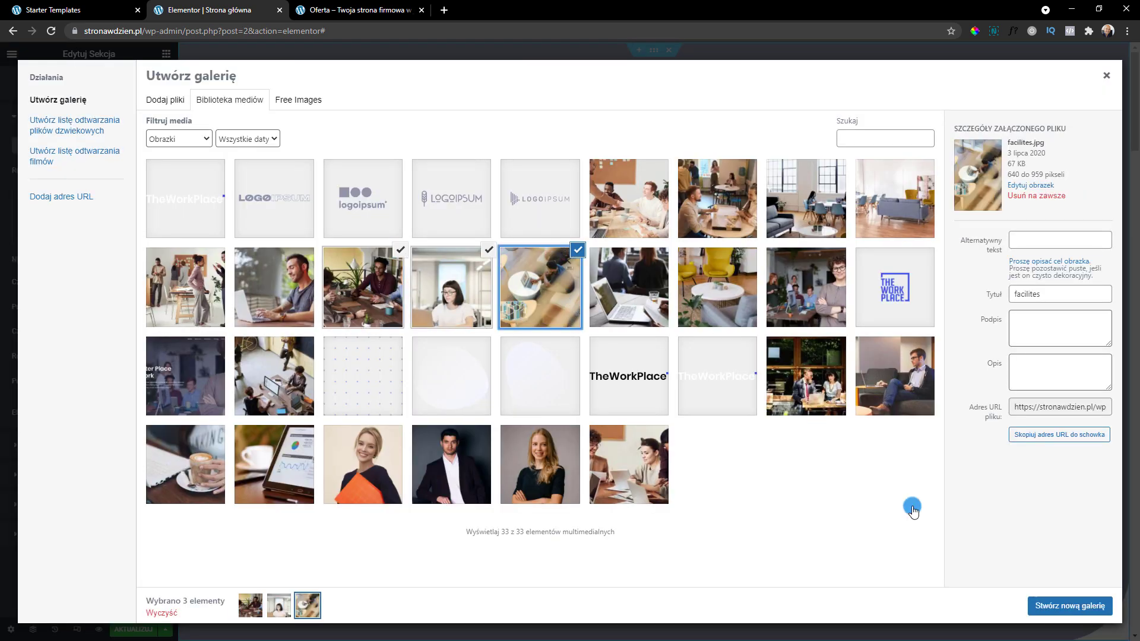
click(1082, 606)
click(1082, 607)
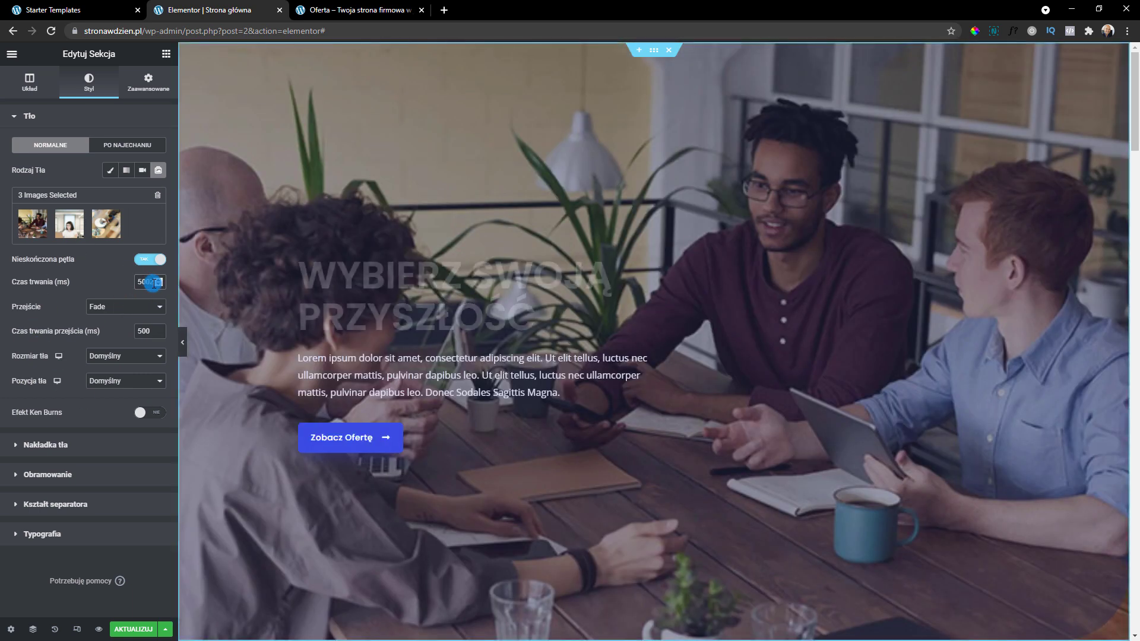
Set the slide duration to 1000 ms, then back to 5000 ms
double_click(148, 283)
text(1000)
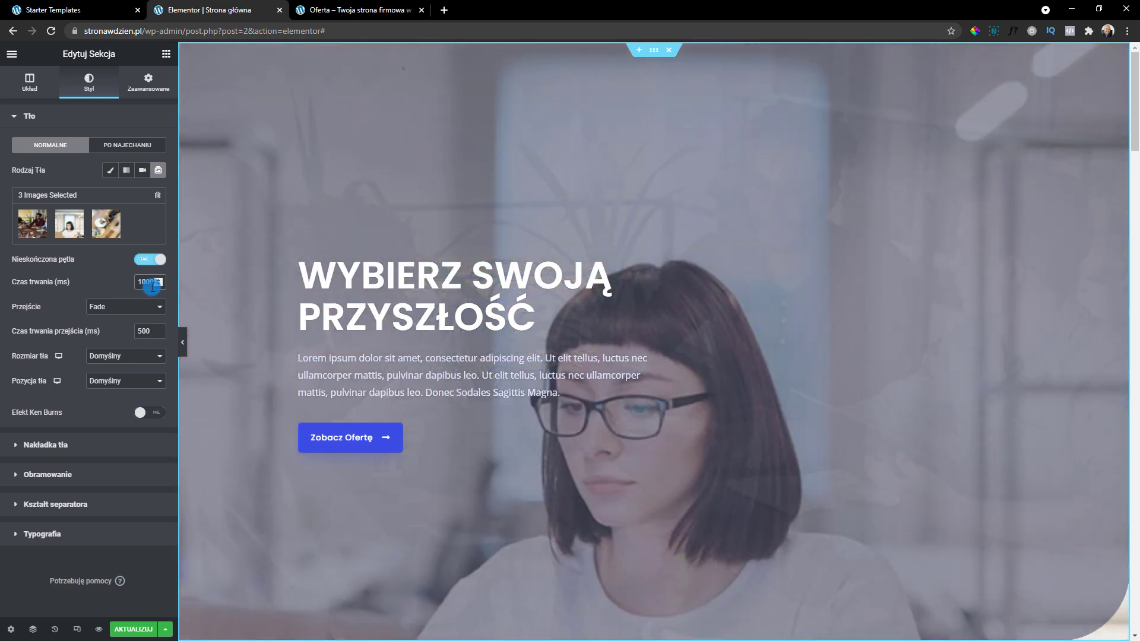
double_click(148, 283)
text(5000)
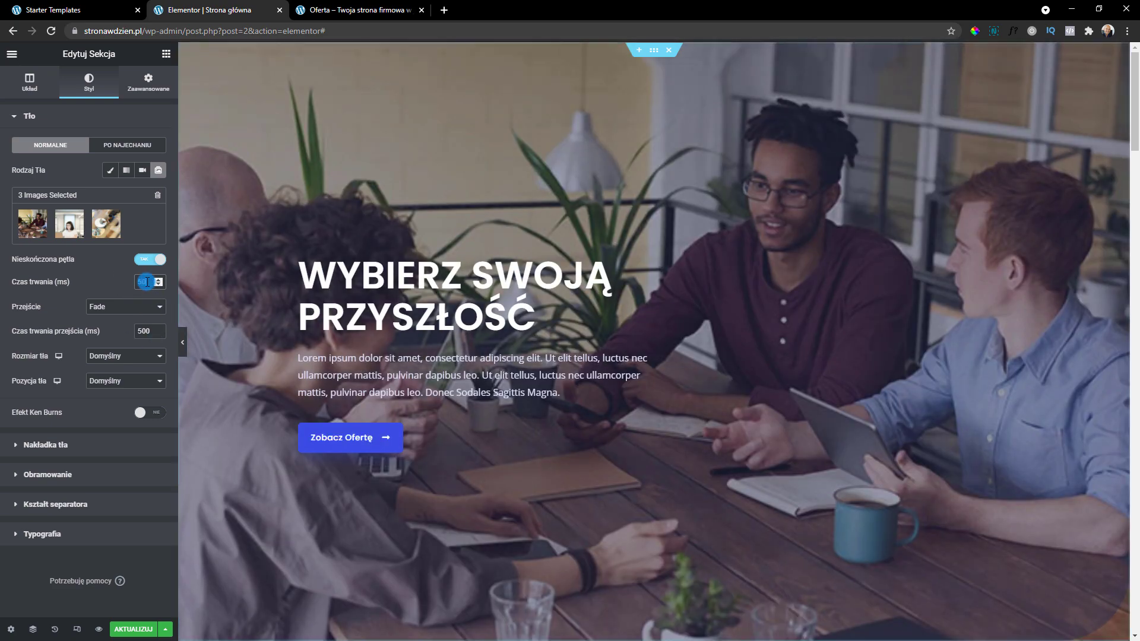
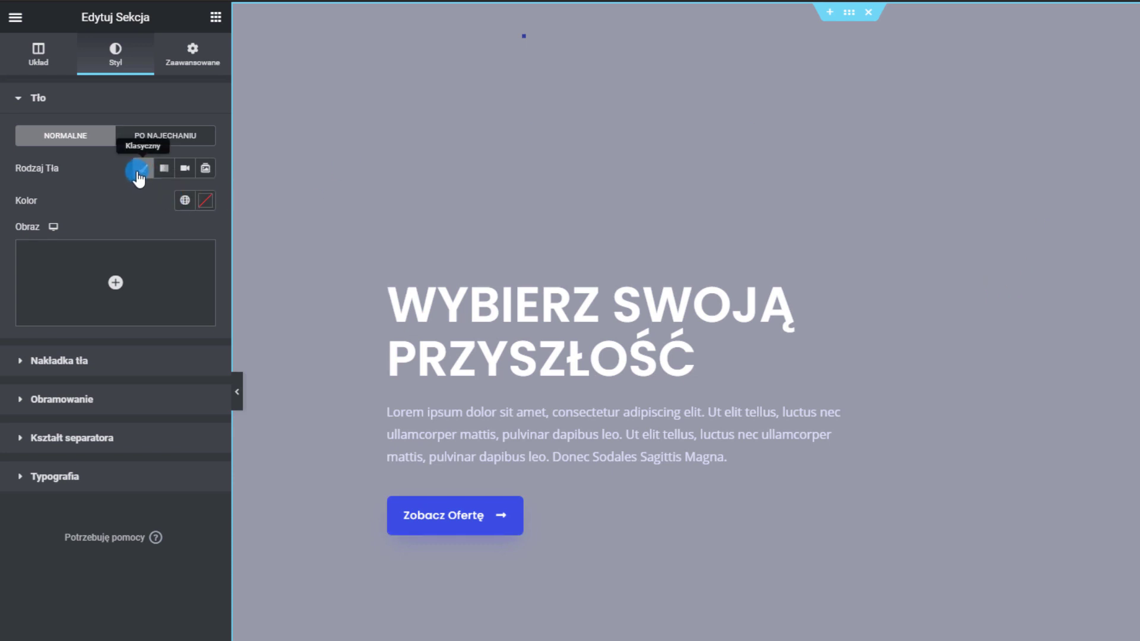
Upload 2.jpg and set the glass office building photo as the hero section background
click(118, 283)
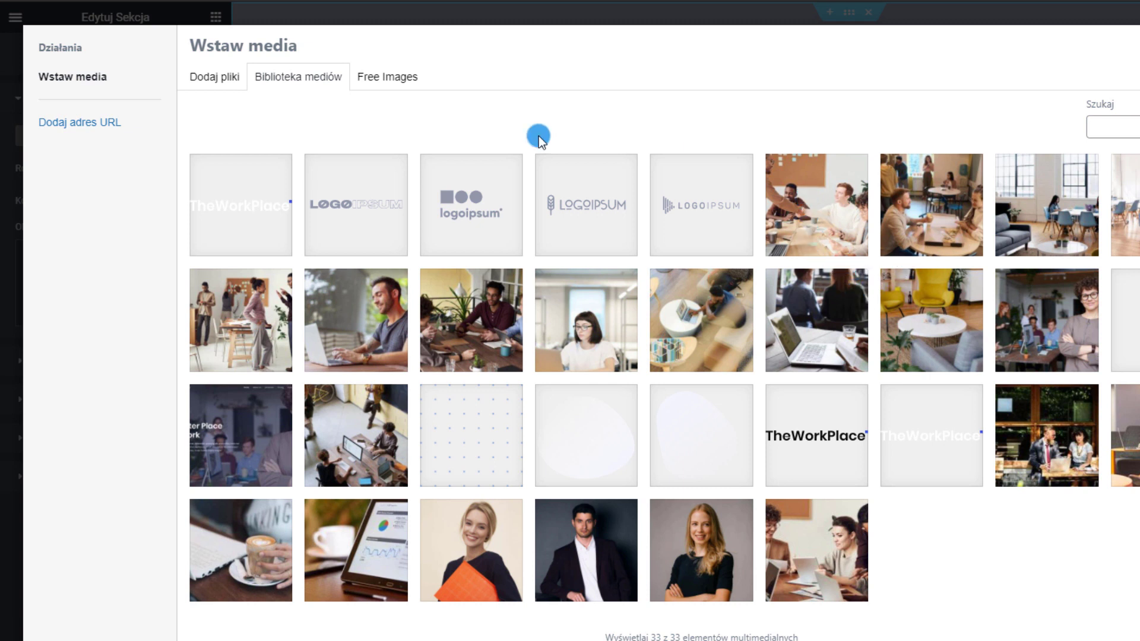
click(227, 82)
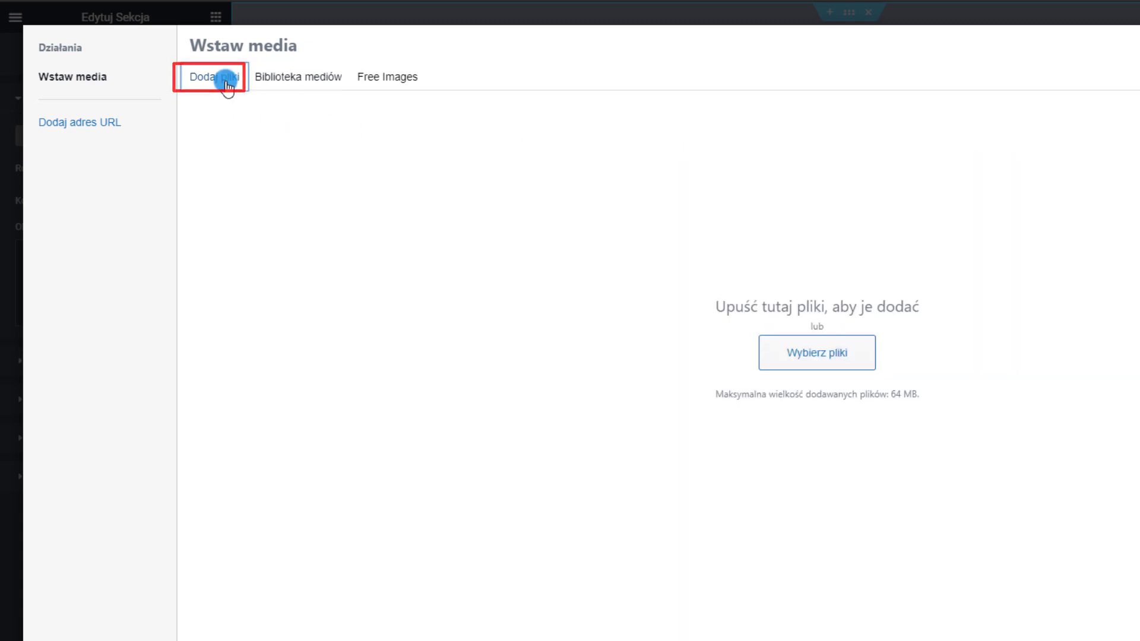
click(785, 351)
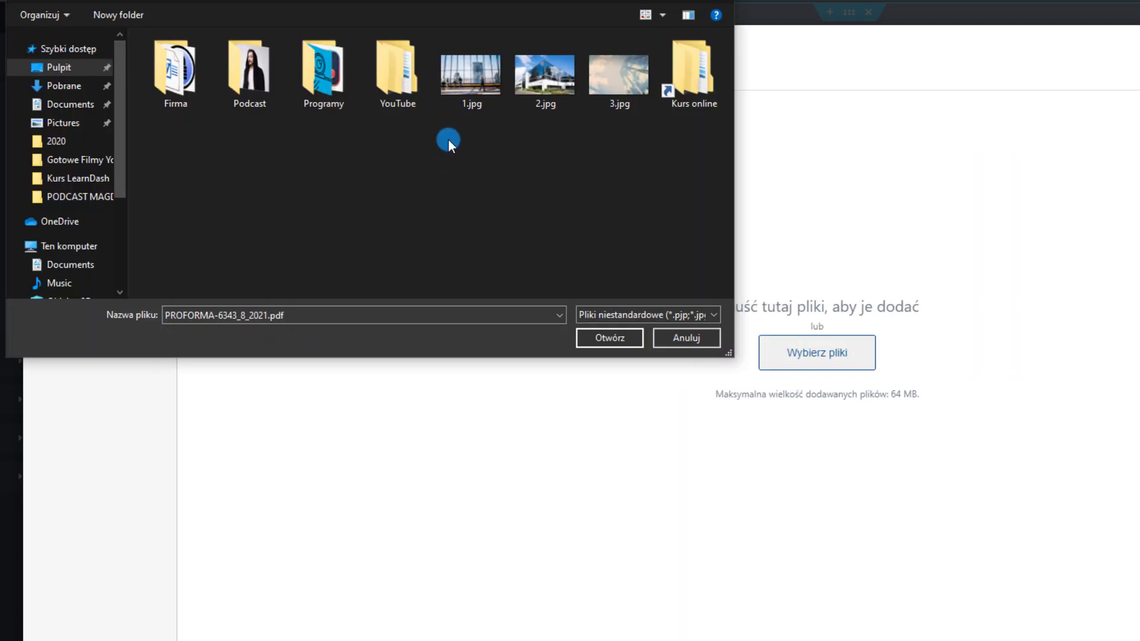
click(463, 79)
click(546, 102)
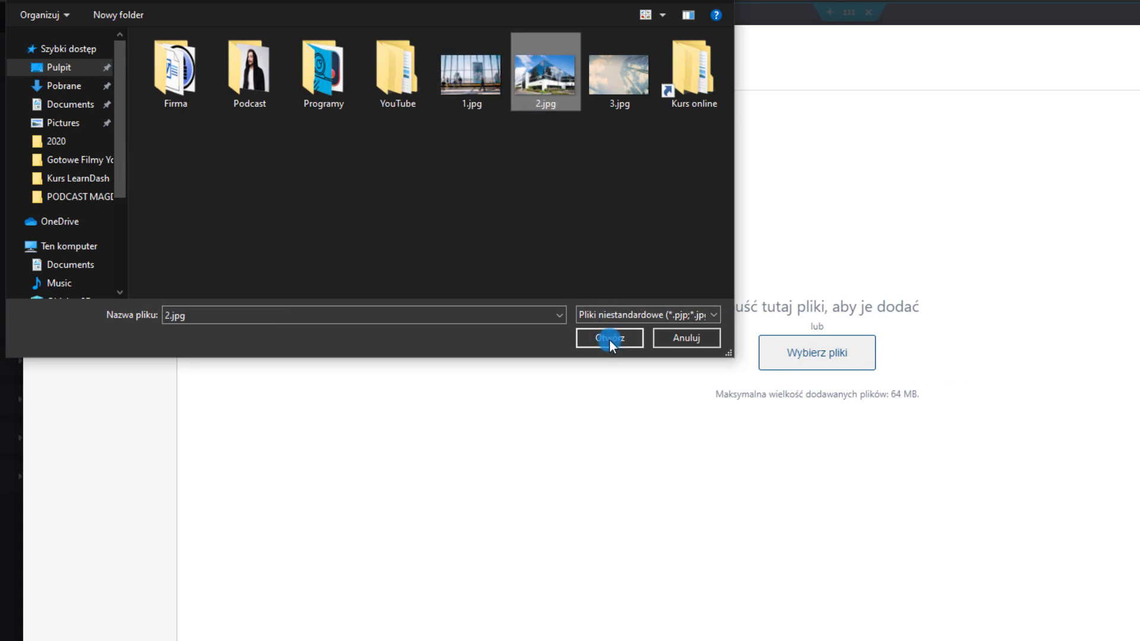
click(609, 339)
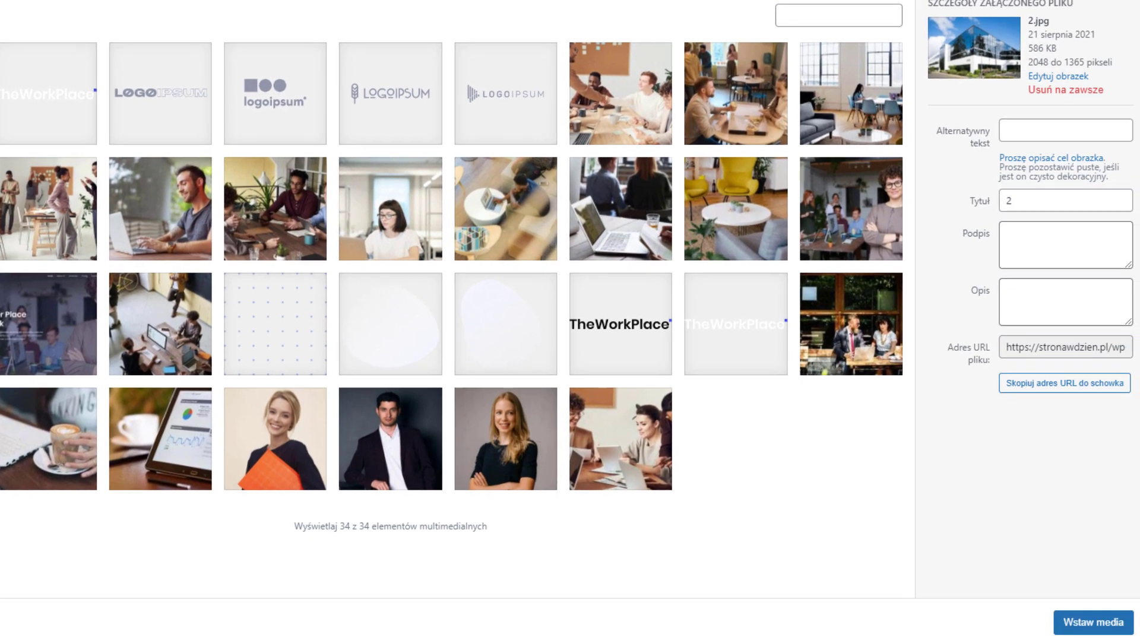
click(1113, 624)
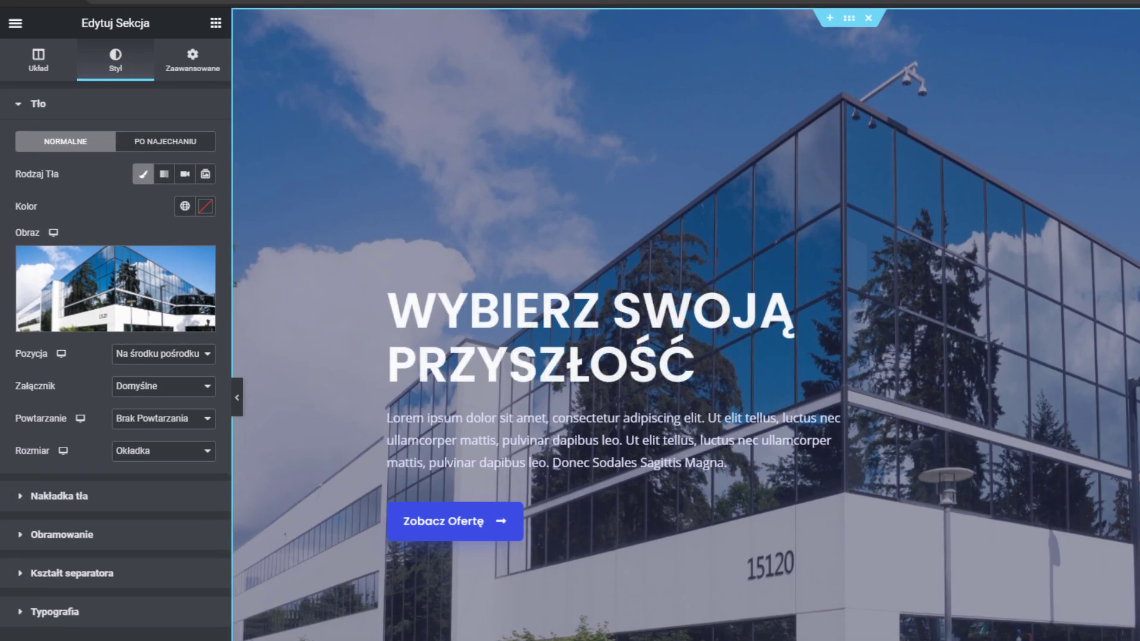
scroll(686, 324, down, 2)
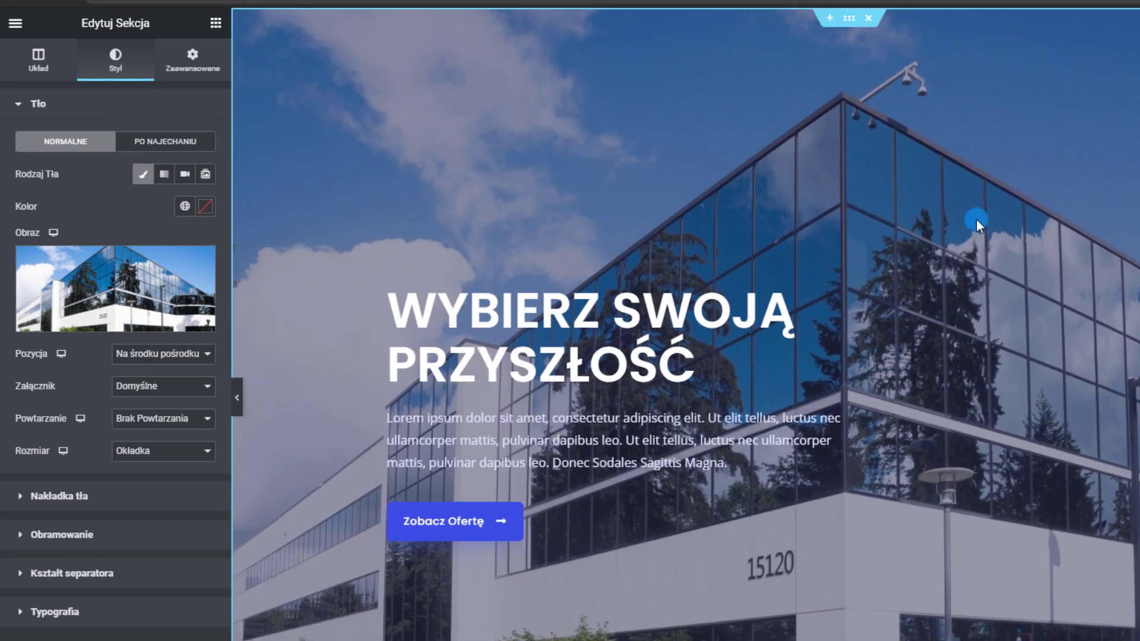
Upload 1.jpg and 3.jpg to the media library from the background image picker
click(114, 270)
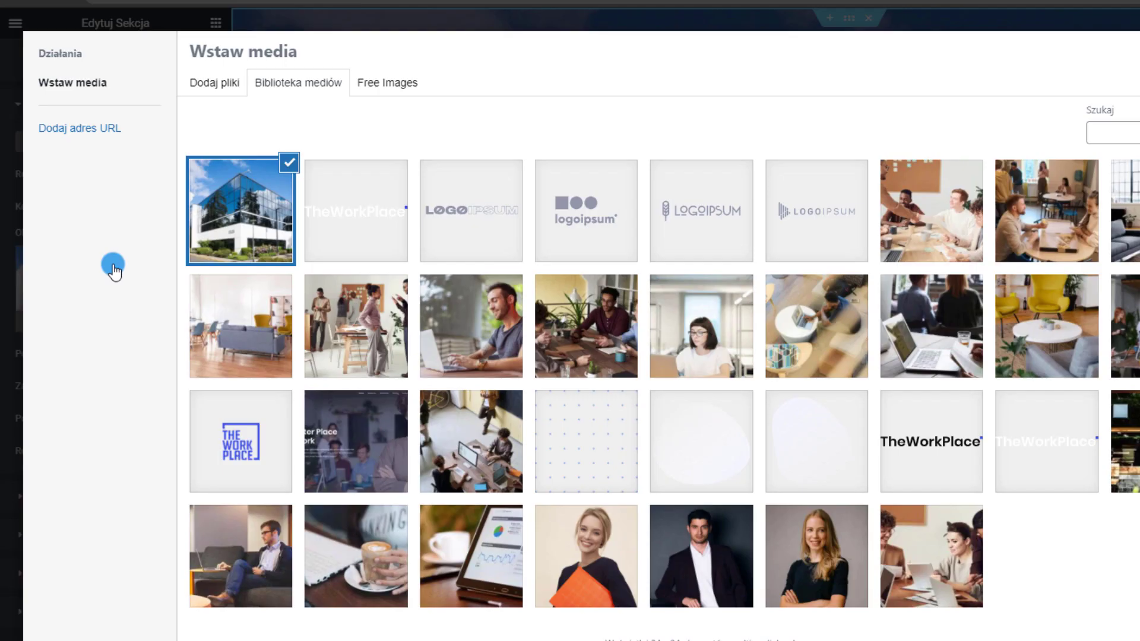
click(229, 86)
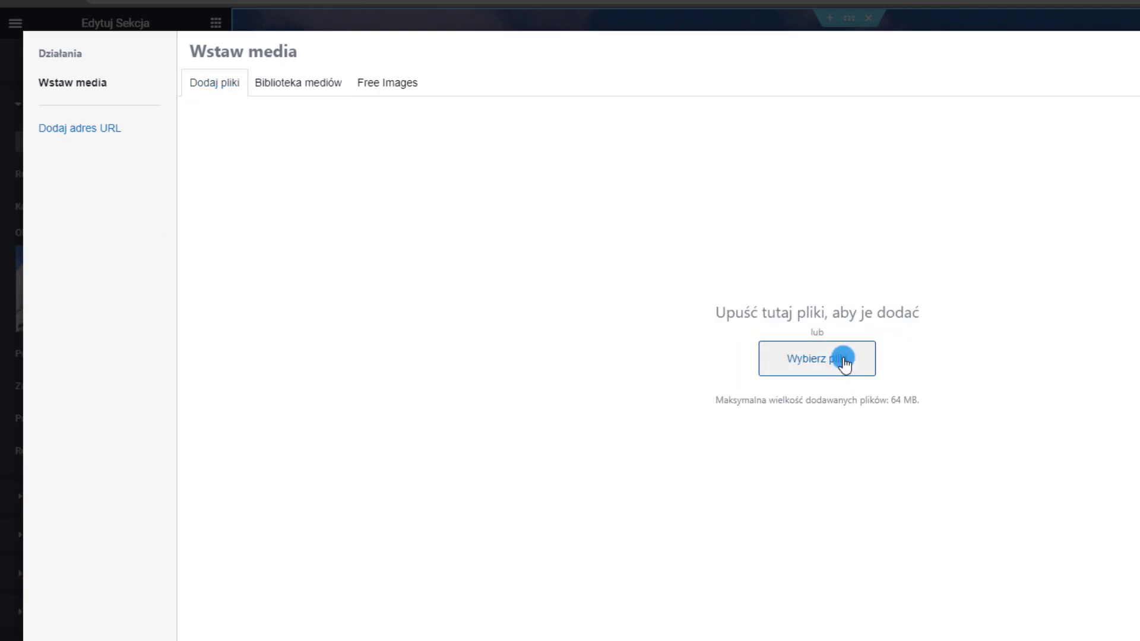
click(844, 360)
click(472, 80)
ctrl+click(612, 83)
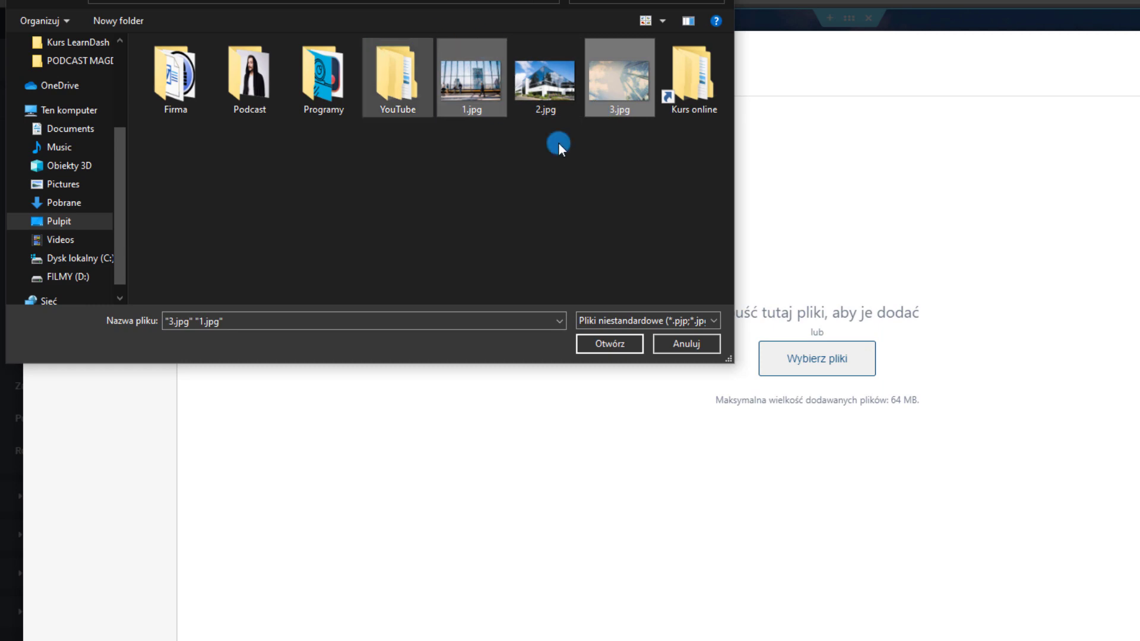
click(615, 346)
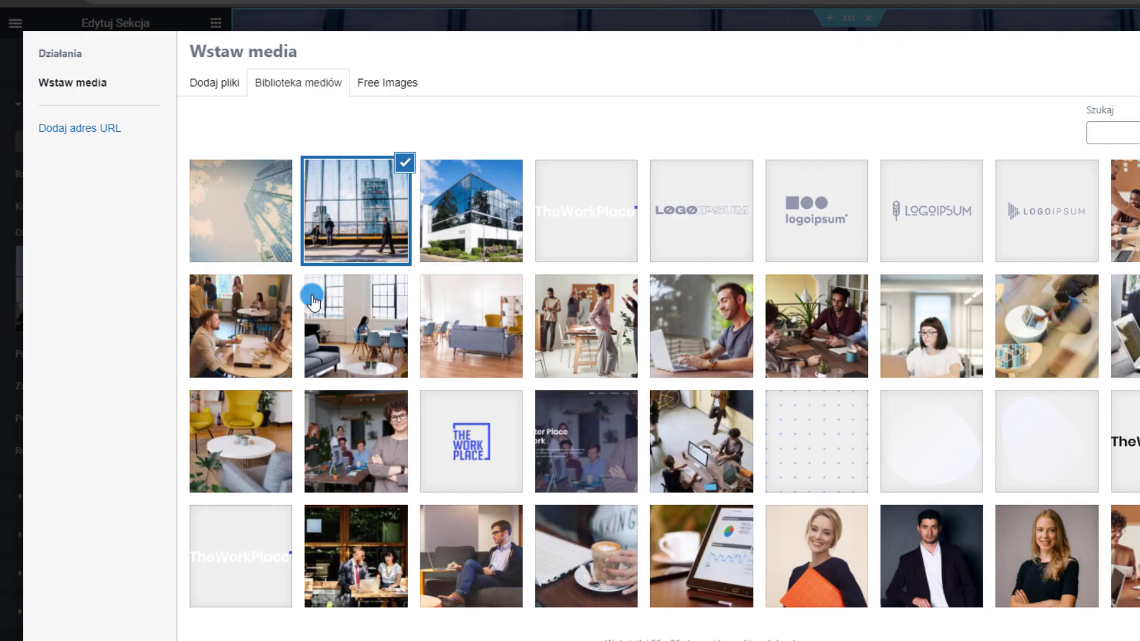
Use the skyscraper-against-cloudy-sky photo as the hero section background
click(202, 226)
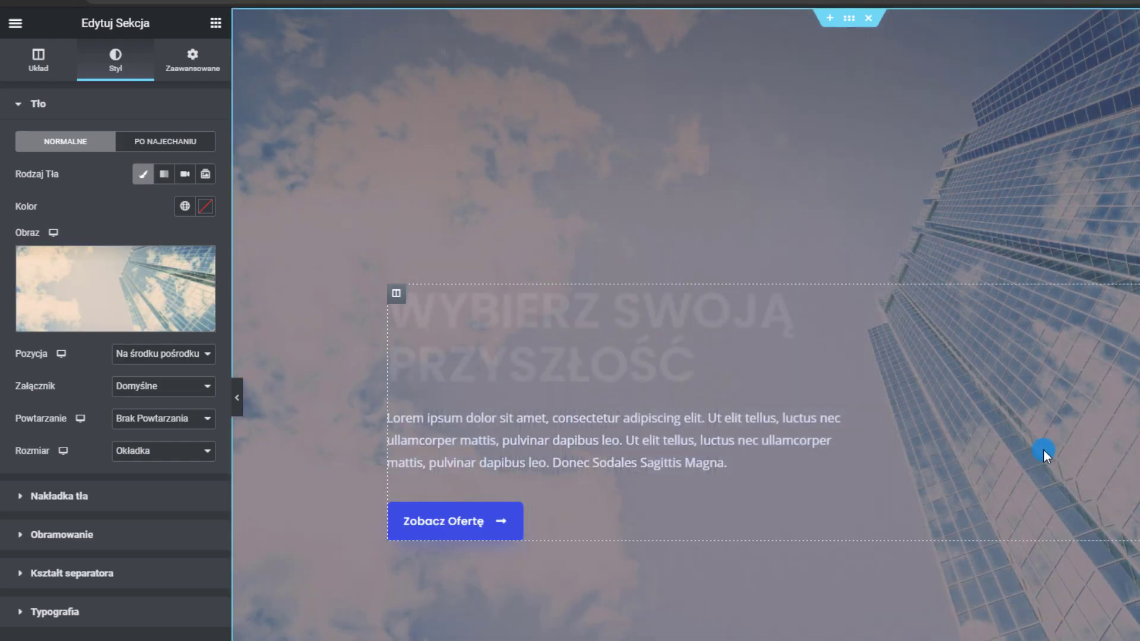
scroll(742, 359, down, 2)
scroll(947, 527, up, 2)
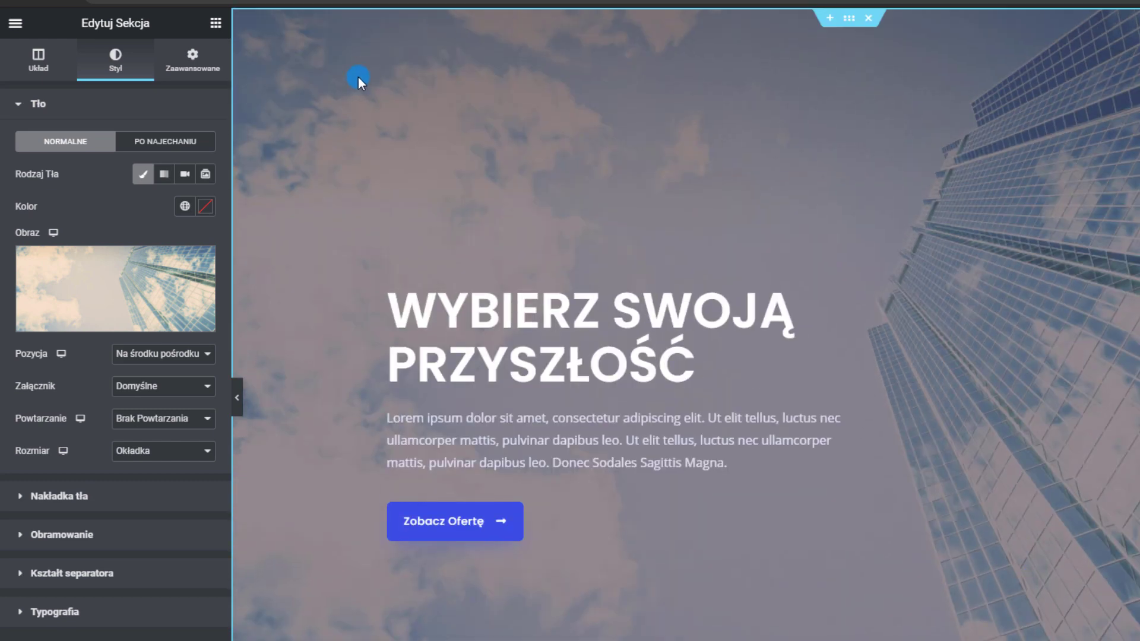
scroll(355, 85, down, 1)
scroll(354, 84, down, 5)
scroll(855, 344, up, 5)
scroll(1100, 190, down, 5)
scroll(1103, 221, up, 5)
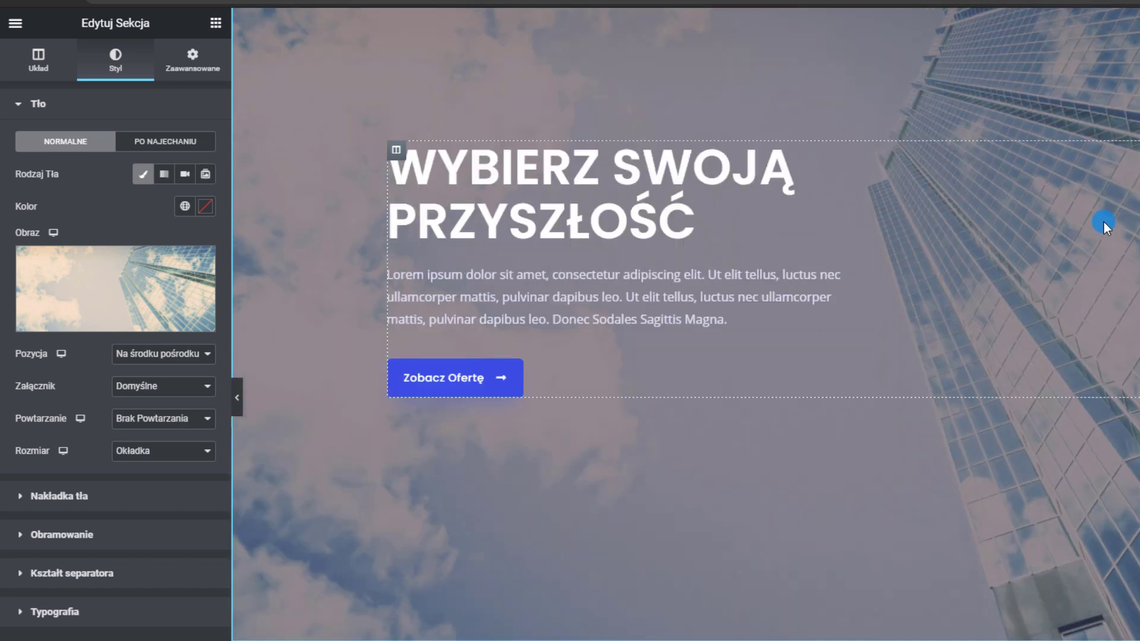
scroll(1007, 188, down, 5)
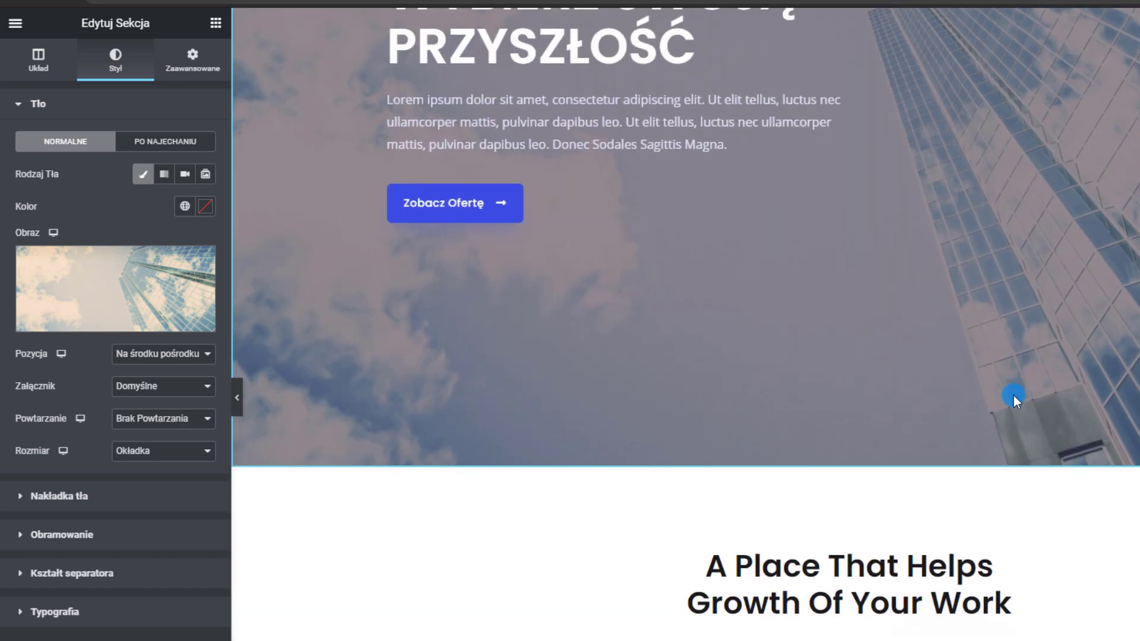
scroll(1009, 309, up, 5)
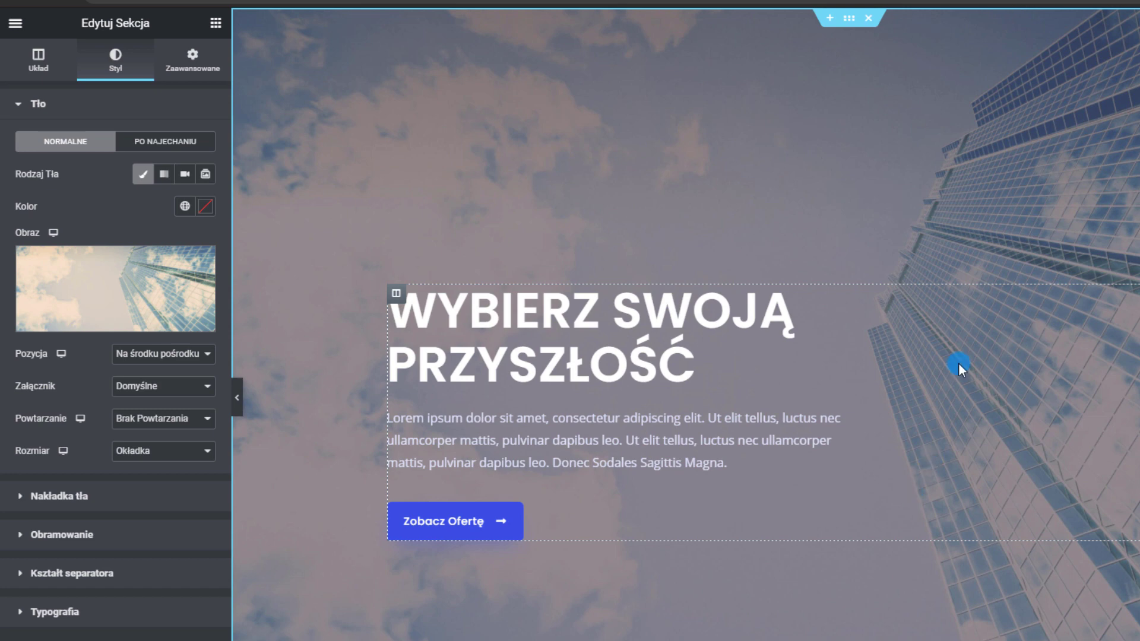
Check the photos' file sizes (3-scaled.jpg 598 KB, 2.jpg 586 KB), then bring Easy-Resize.com to the front
click(113, 286)
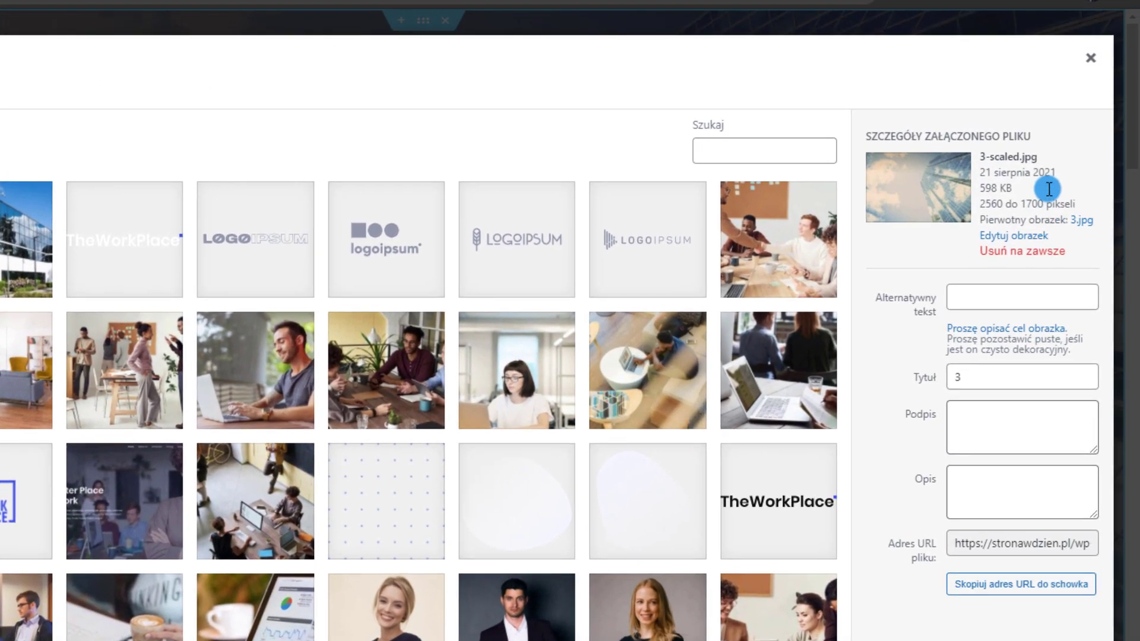
drag(1029, 188, 986, 187)
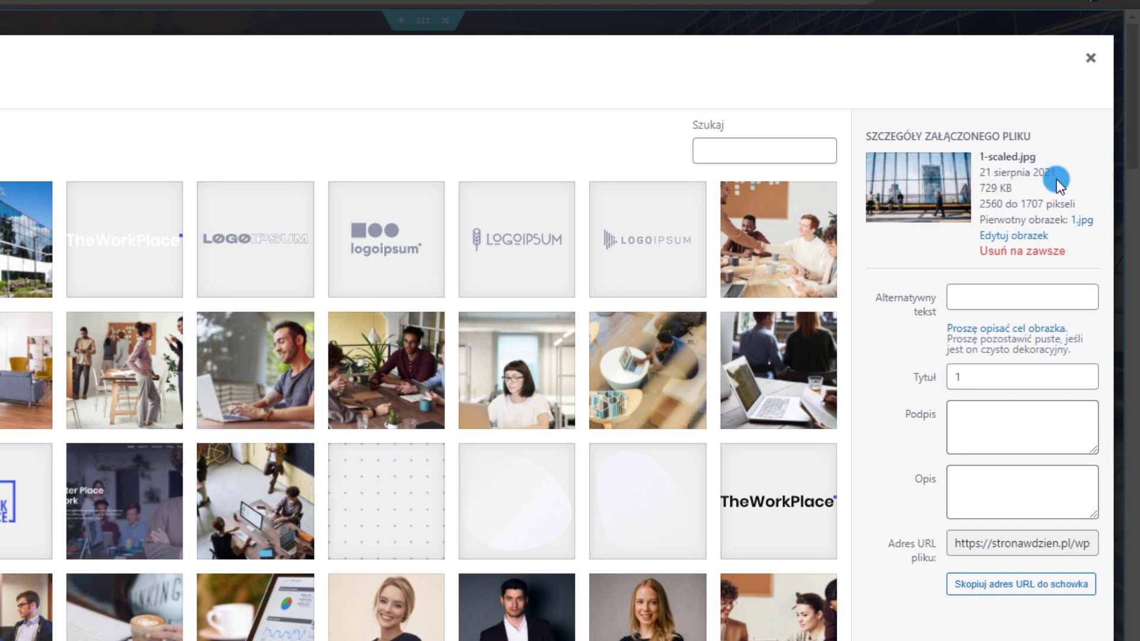
drag(981, 155, 1055, 174)
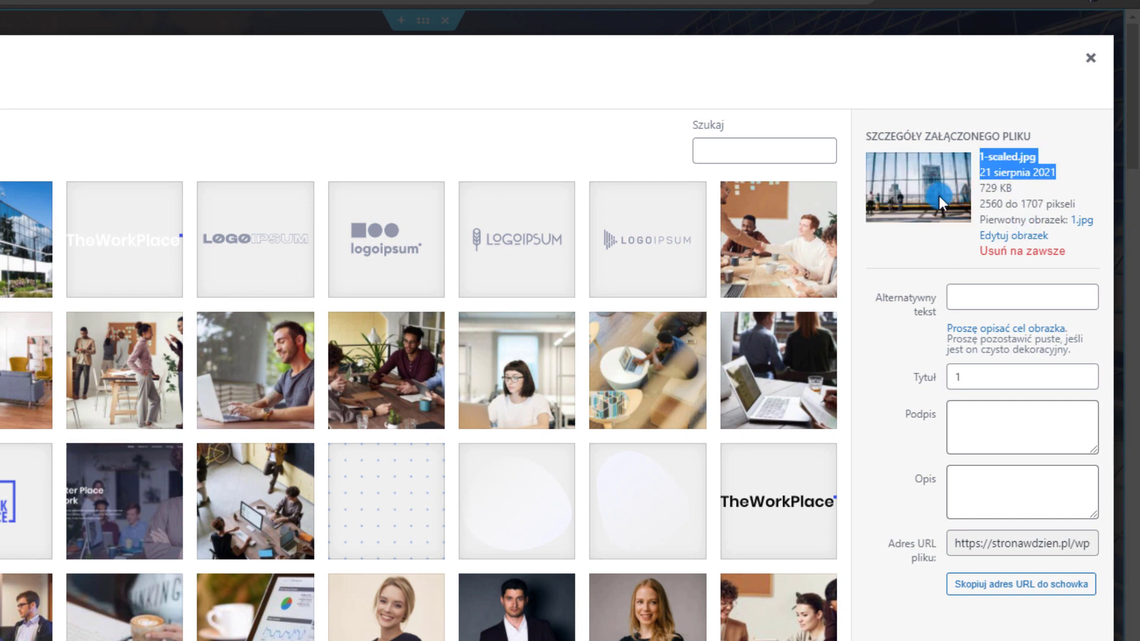
click(8, 240)
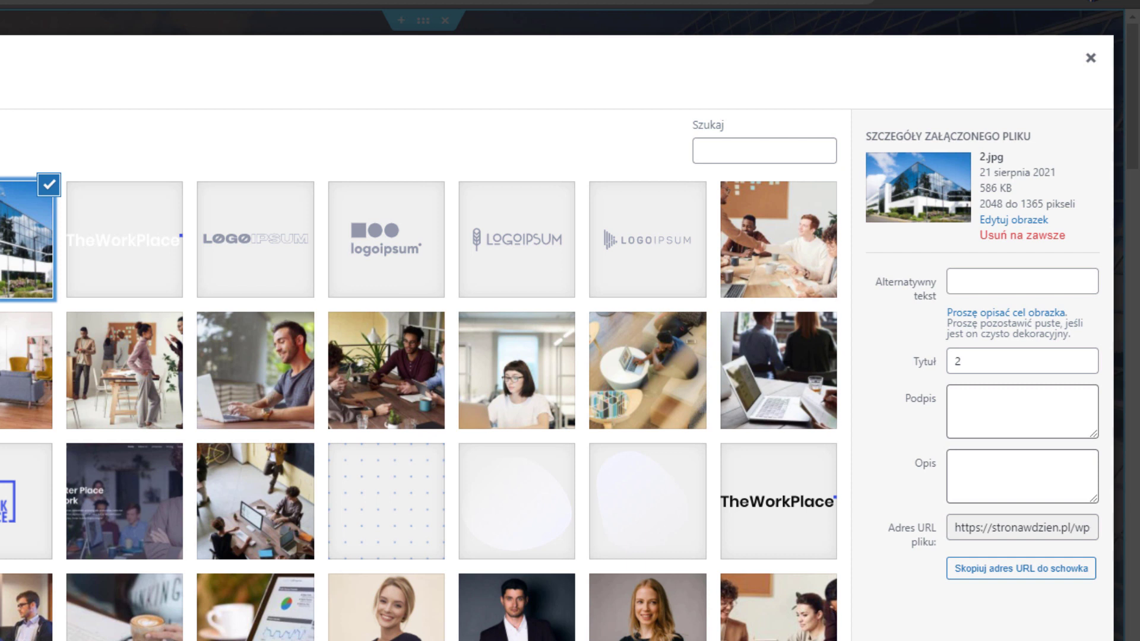
click(136, 373)
click(18, 240)
drag(1039, 188, 989, 187)
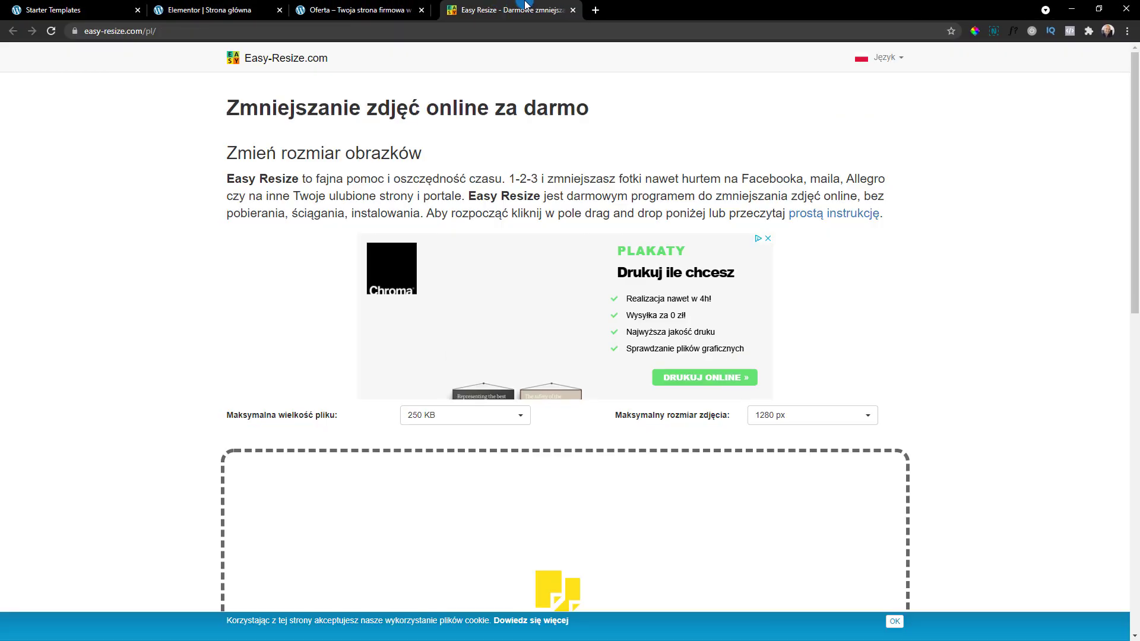
drag(525, 5, 508, 11)
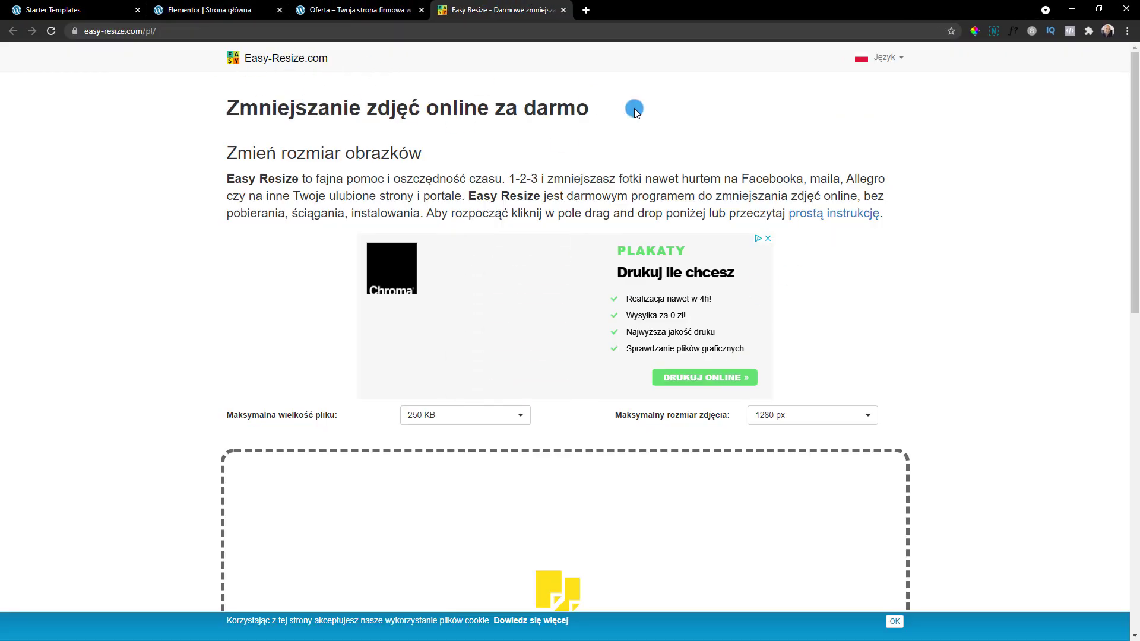
Shrink 3.jpg on Easy-Resize.com to at most 250 KB and 1280 px and download it
scroll(765, 317, down, 4)
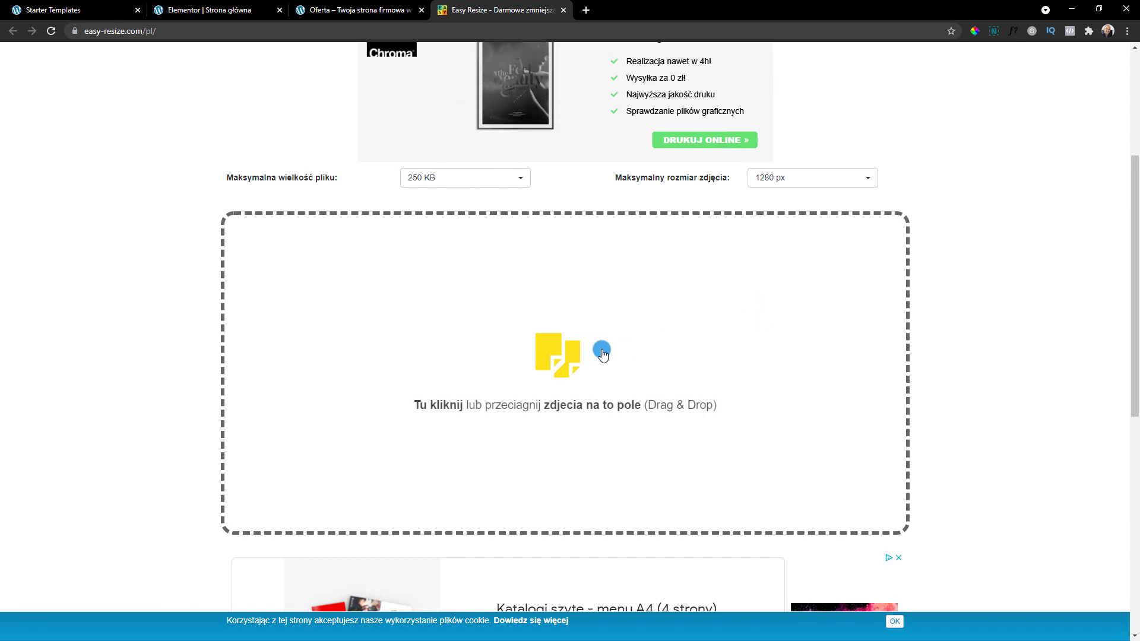
click(585, 439)
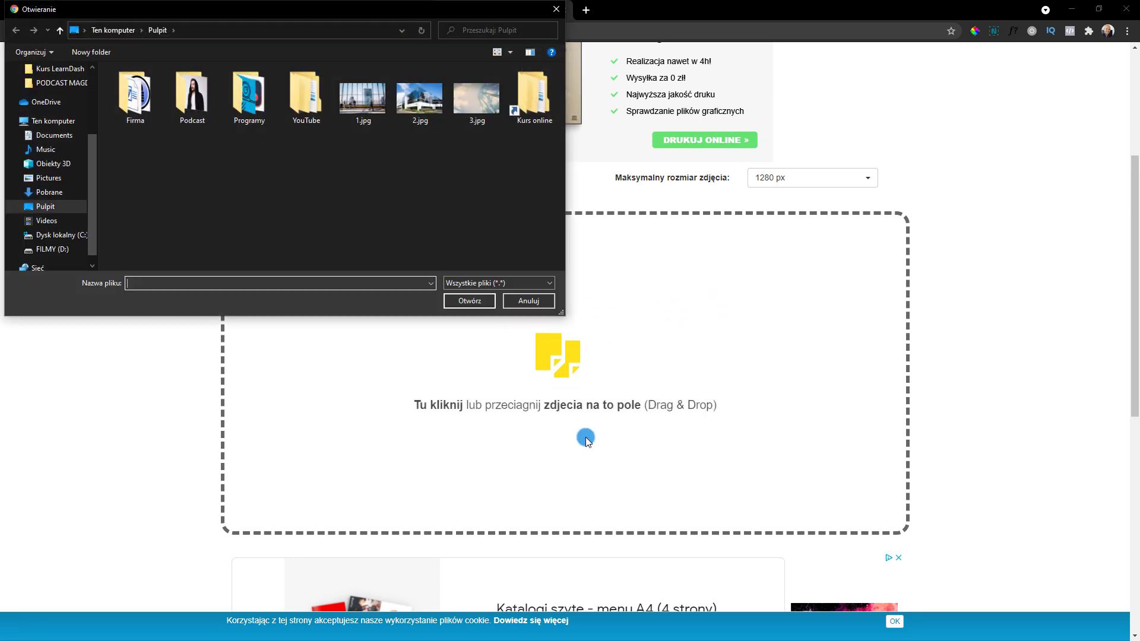
click(466, 101)
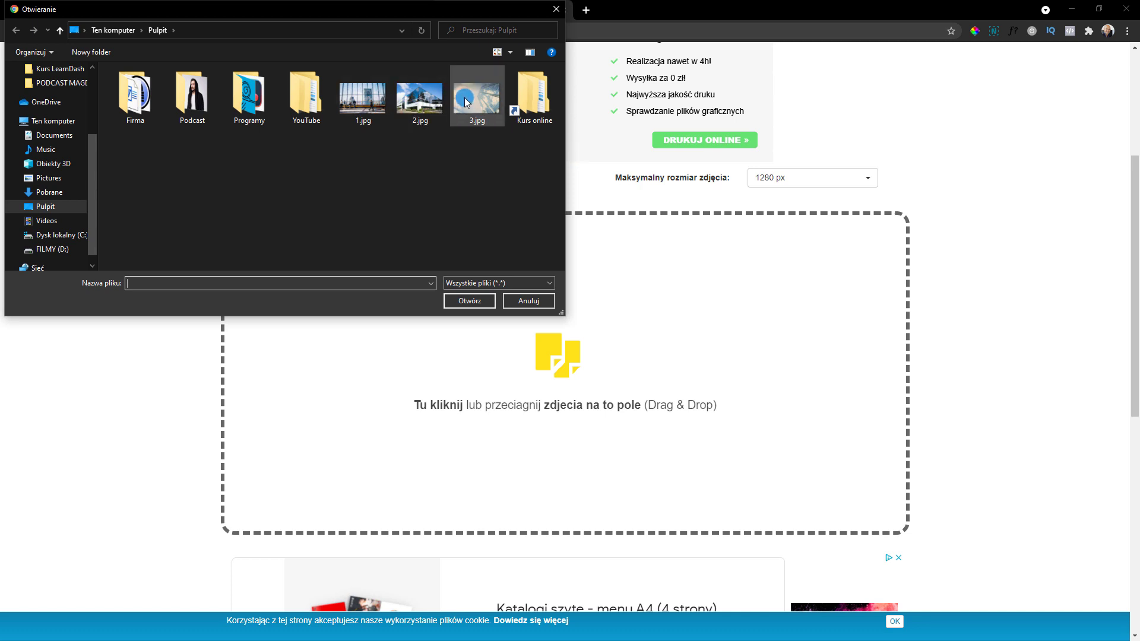
double_click(466, 101)
scroll(591, 390, up, 1)
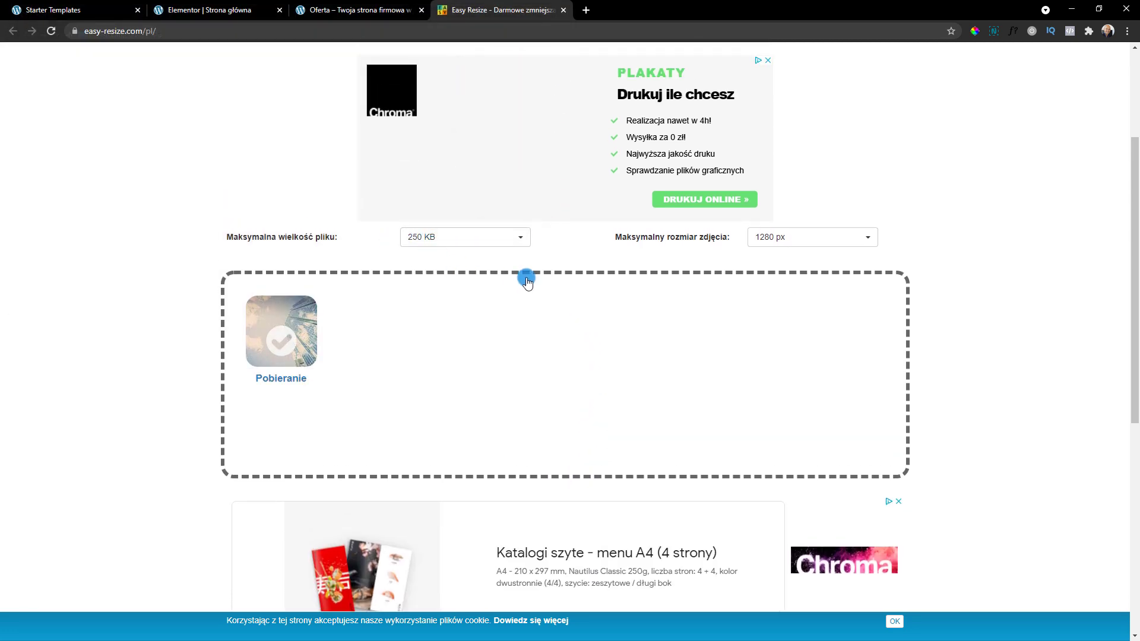
click(772, 240)
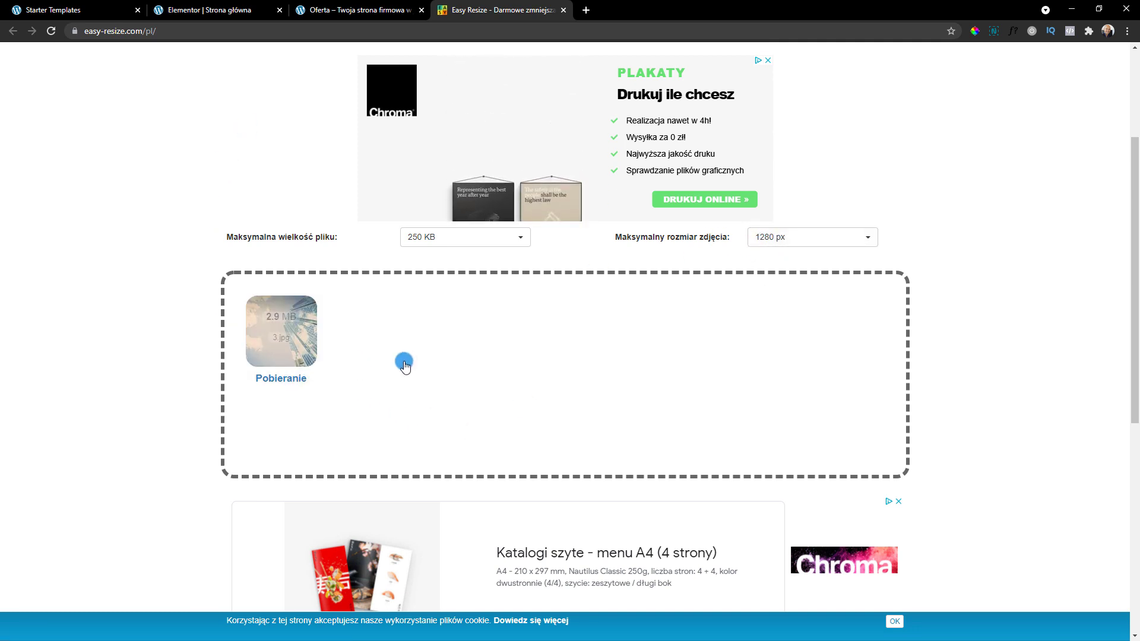
click(282, 382)
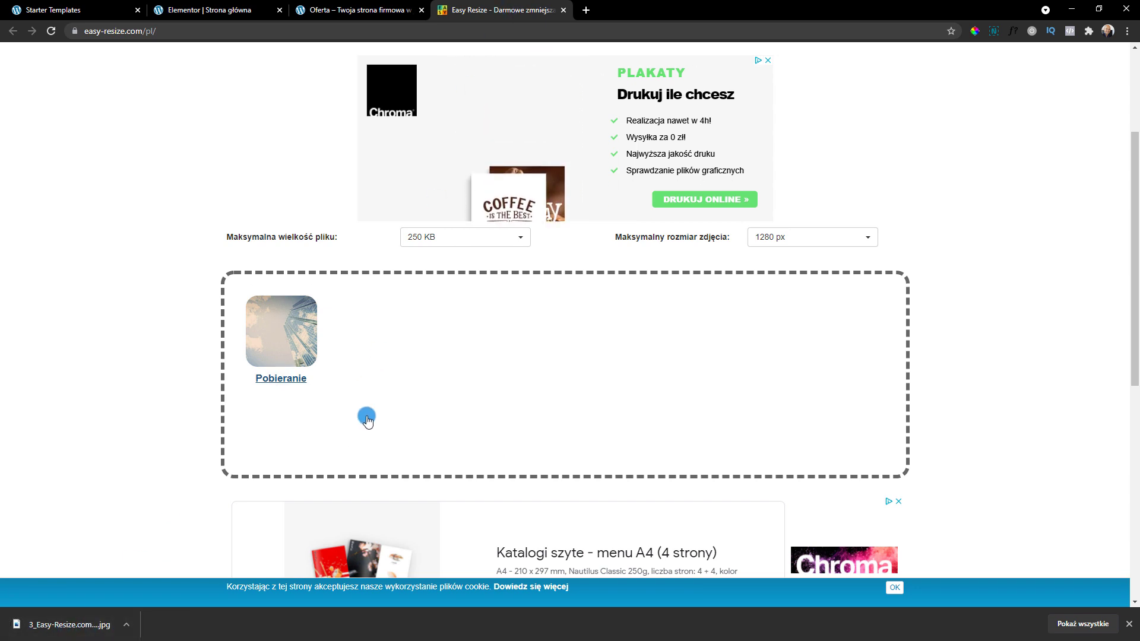
click(220, 5)
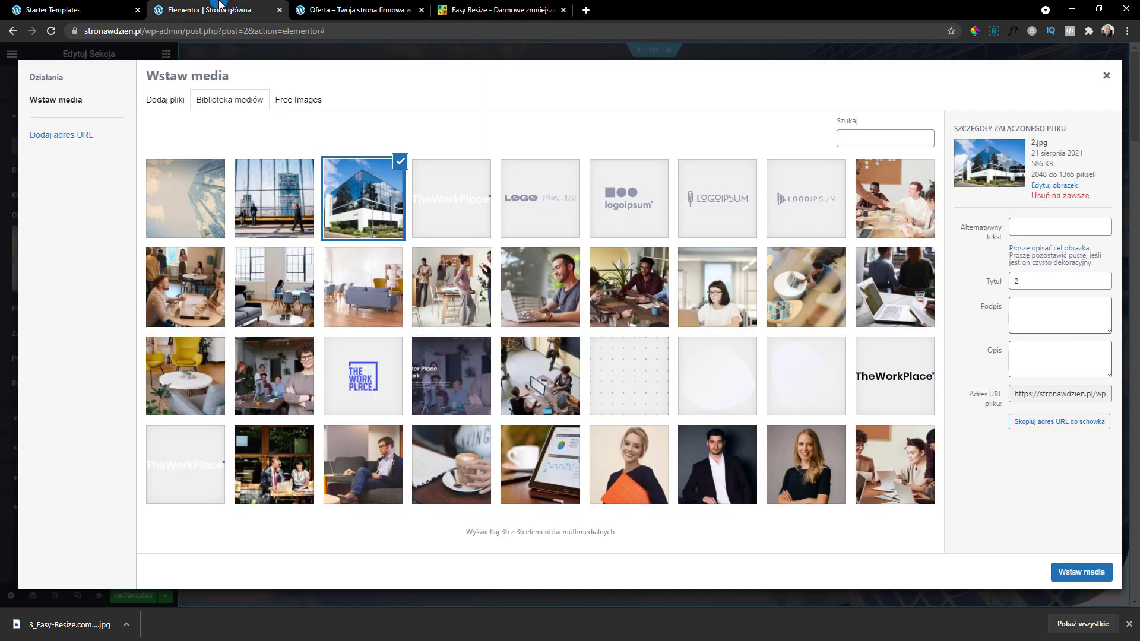
Upload the resized 3_Easy-Resize.com (1).jpg (244 KB) and keep it selected as the background
click(166, 98)
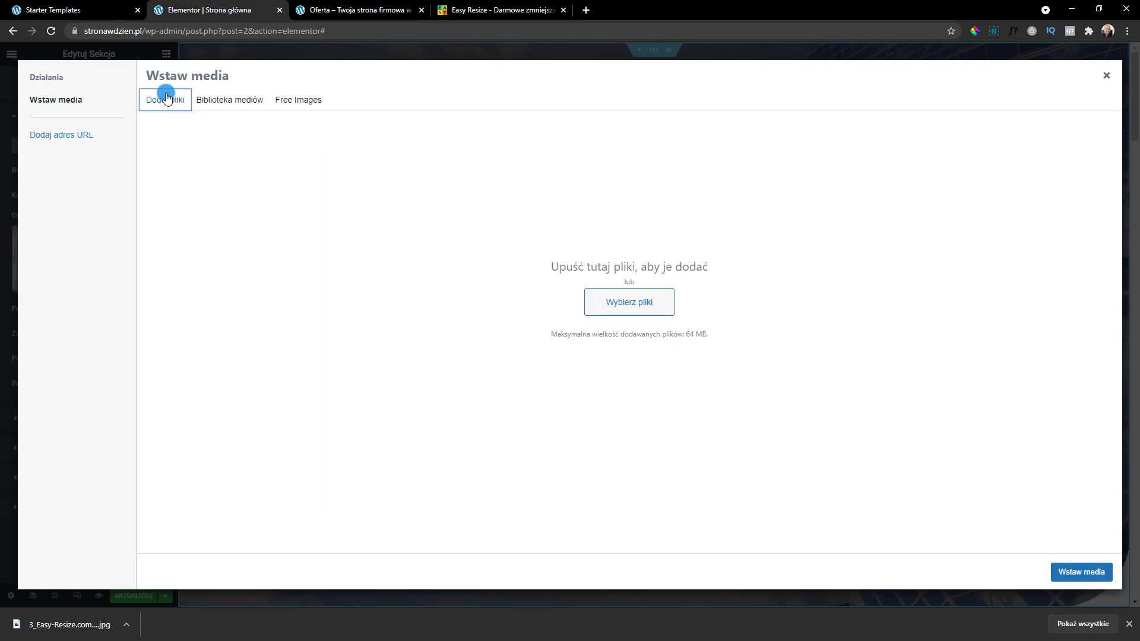
click(626, 304)
double_click(541, 110)
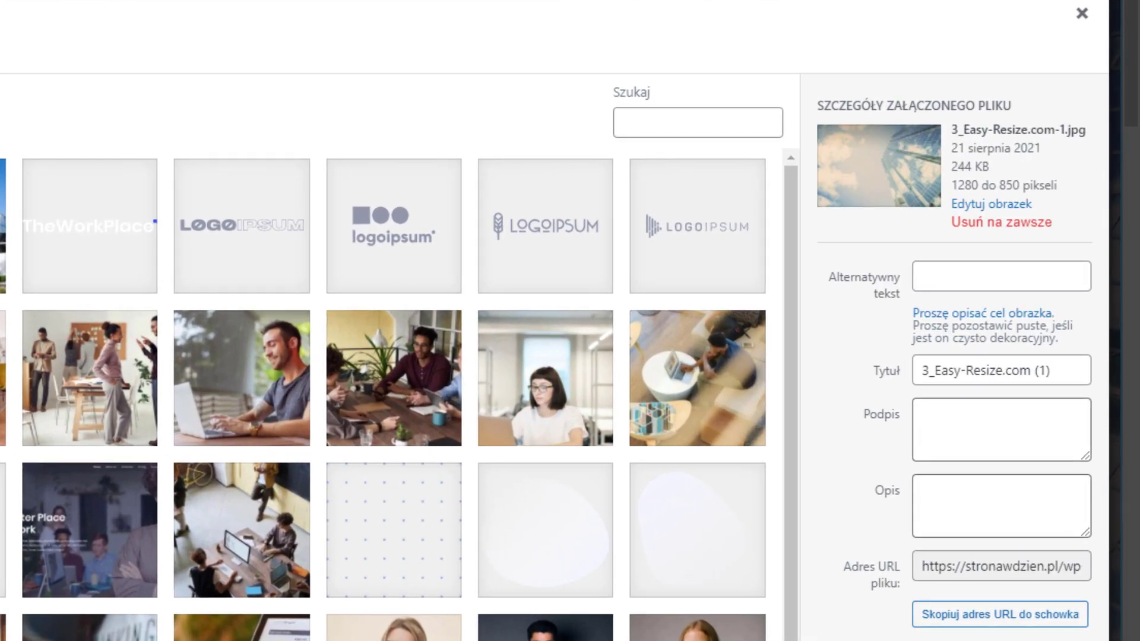
click(2, 226)
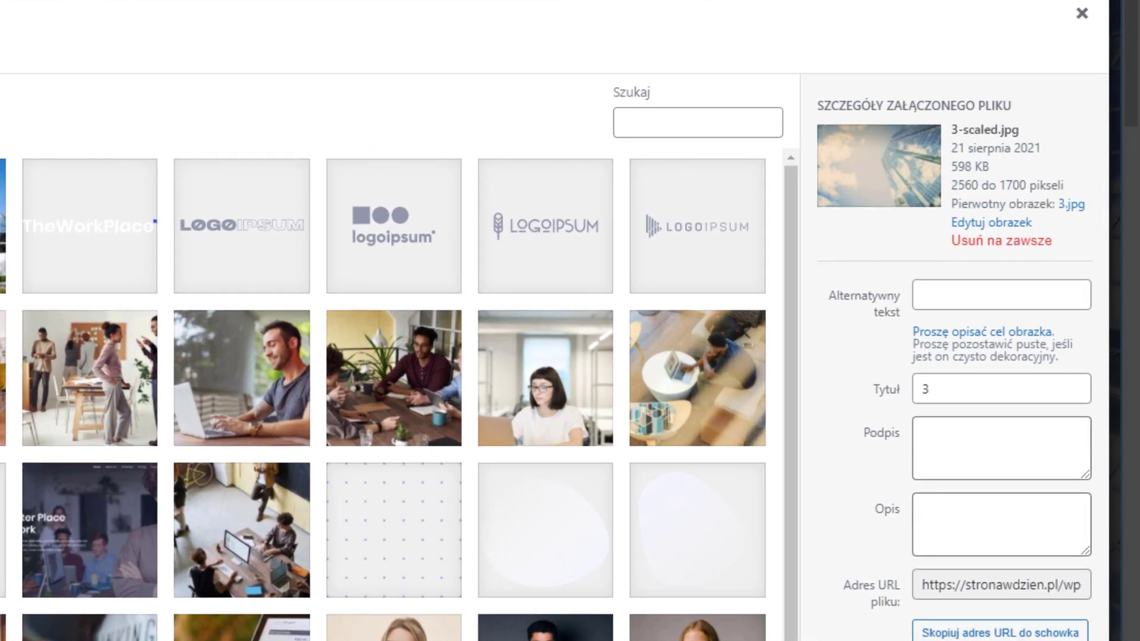
click(1, 226)
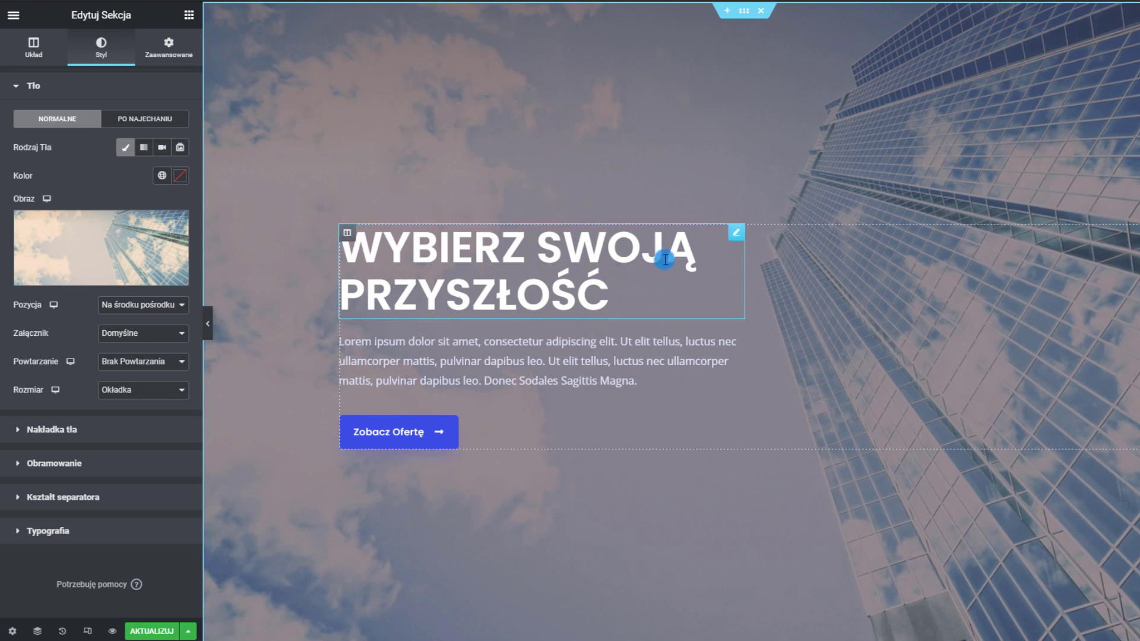
Set the hero section's background overlay opacity to 0,5
click(65, 442)
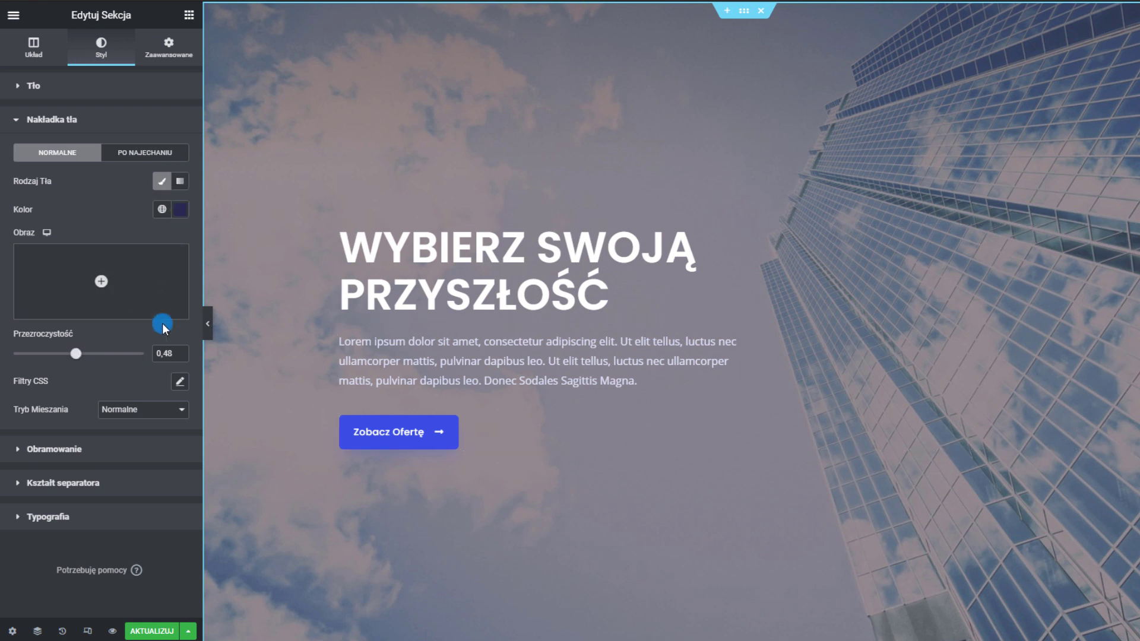
right_click(293, 30)
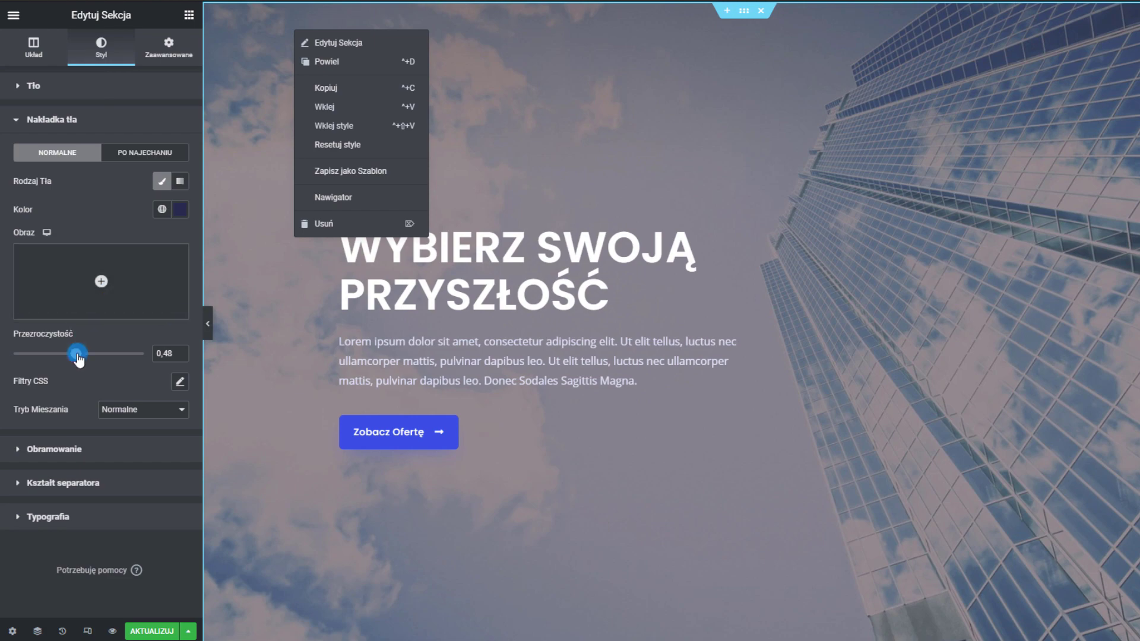
mouse_move(60, 363)
mouse_down()
mouse_move(19, 363)
mouse_move(114, 364)
mouse_move(64, 365)
mouse_move(78, 360)
mouse_up()
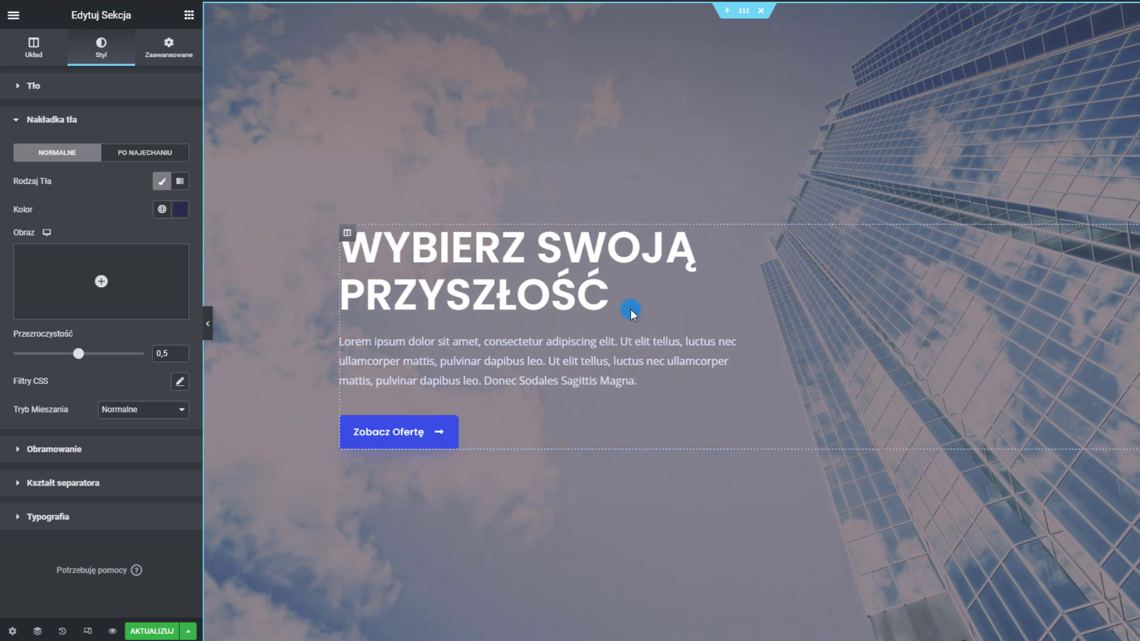
scroll(677, 481, down, 2)
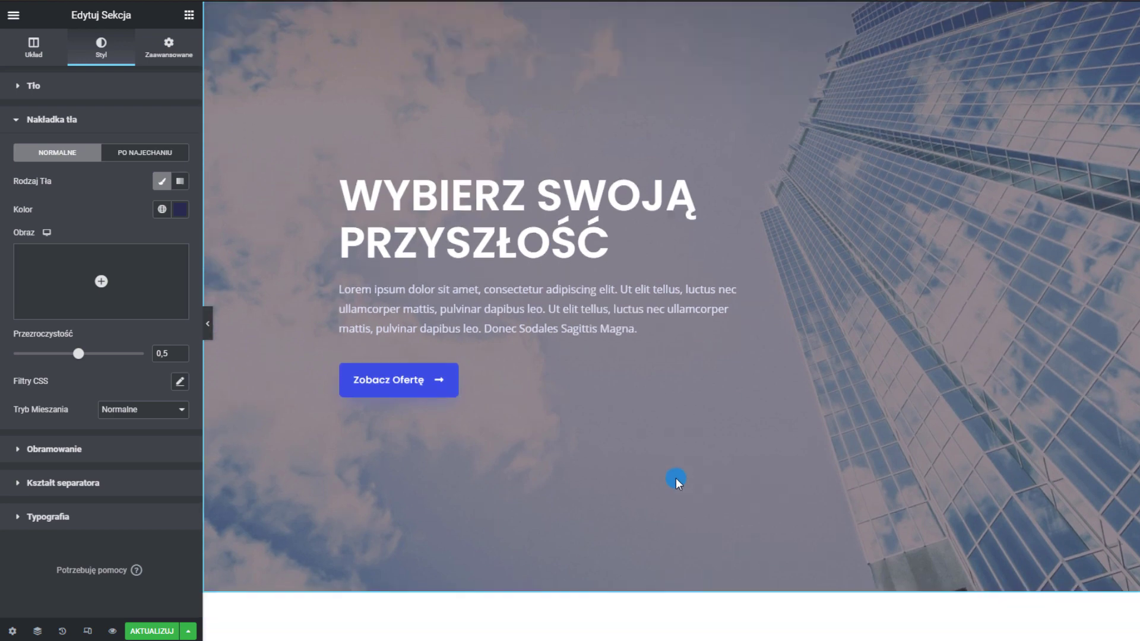
scroll(681, 21, up, 2)
scroll(461, 355, down, 5)
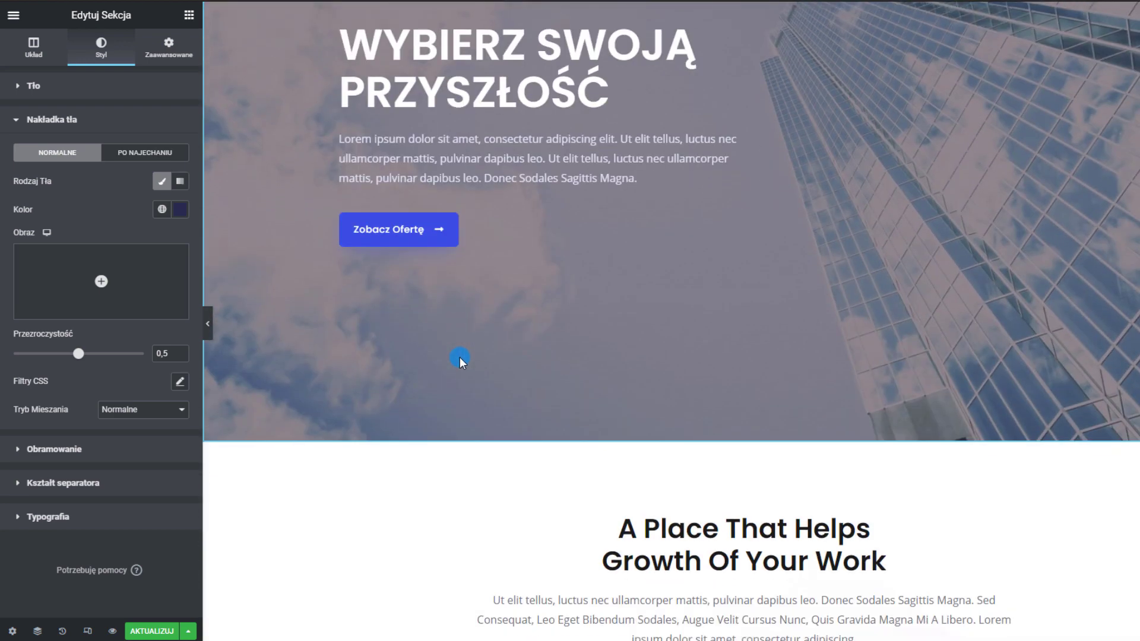
scroll(461, 348, down, 3)
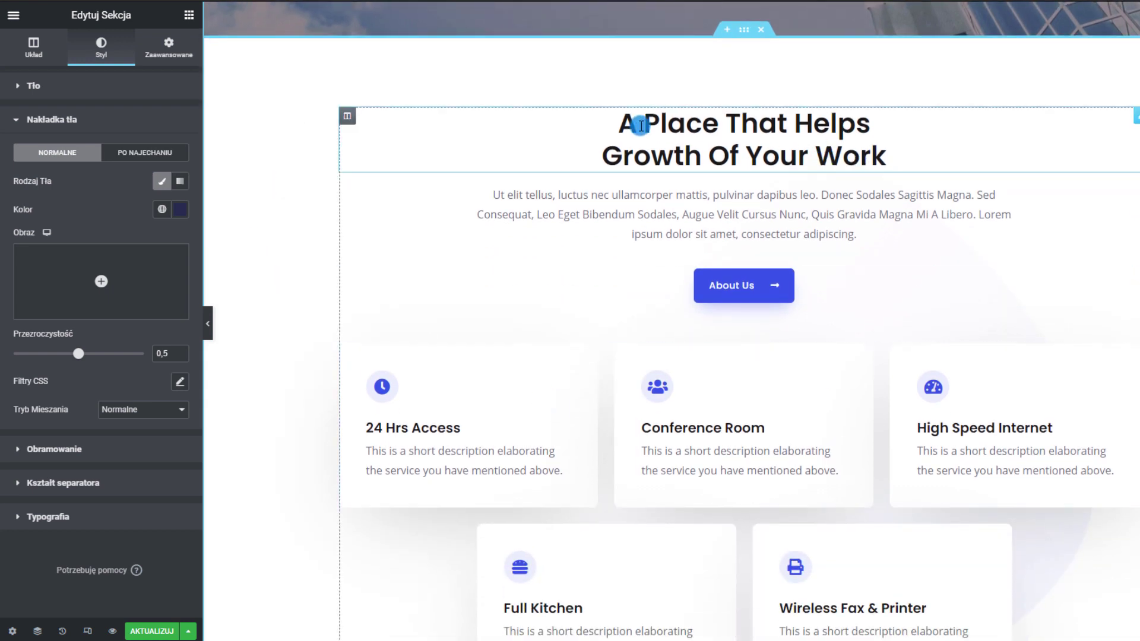
click(636, 127)
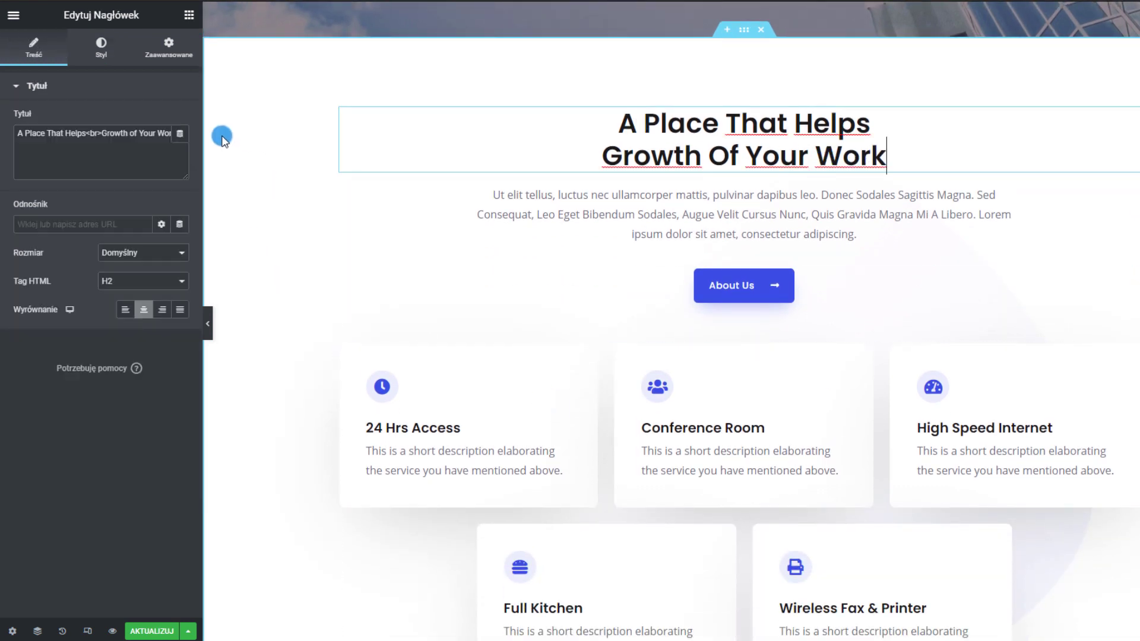
click(676, 228)
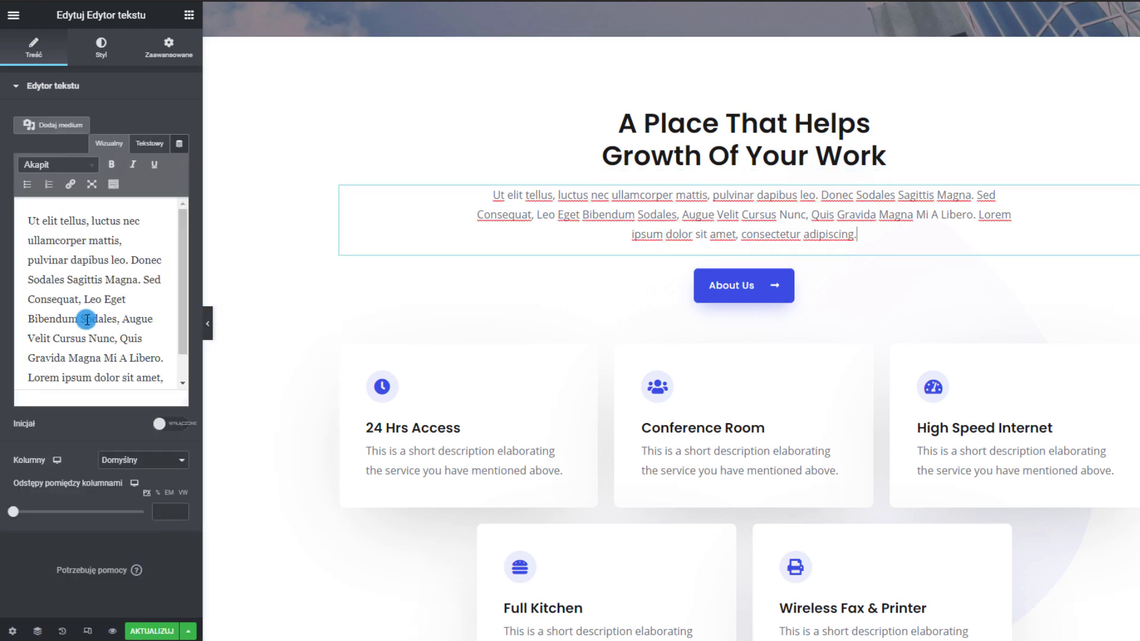
drag(92, 340, 40, 268)
click(40, 276)
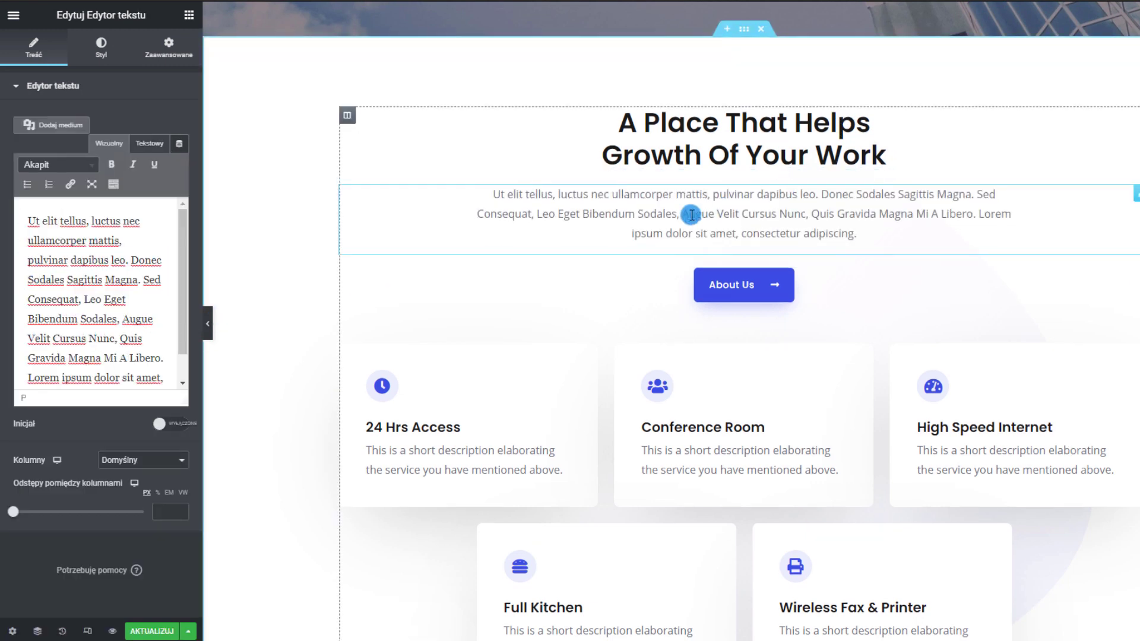
scroll(694, 216, down, 2)
click(778, 165)
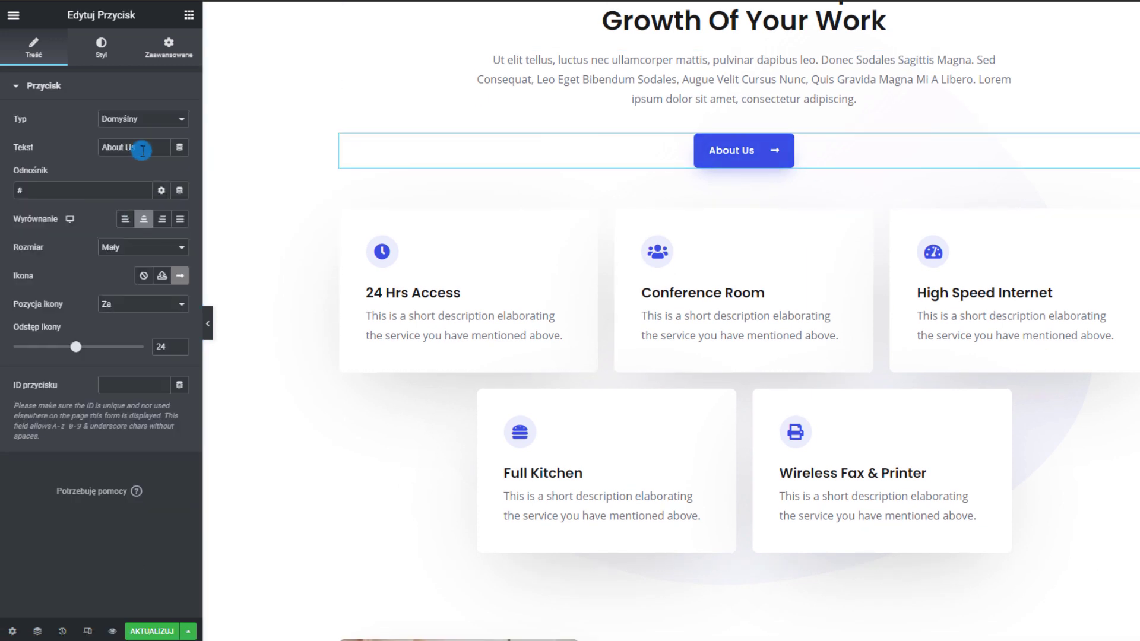
text(O nas)
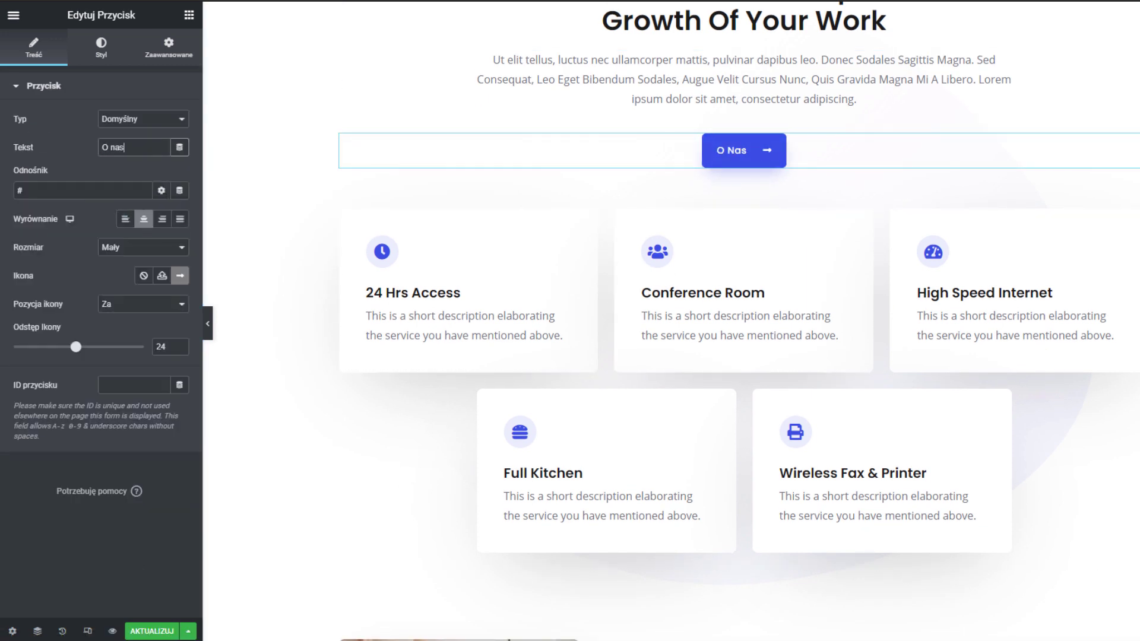
click(356, 10)
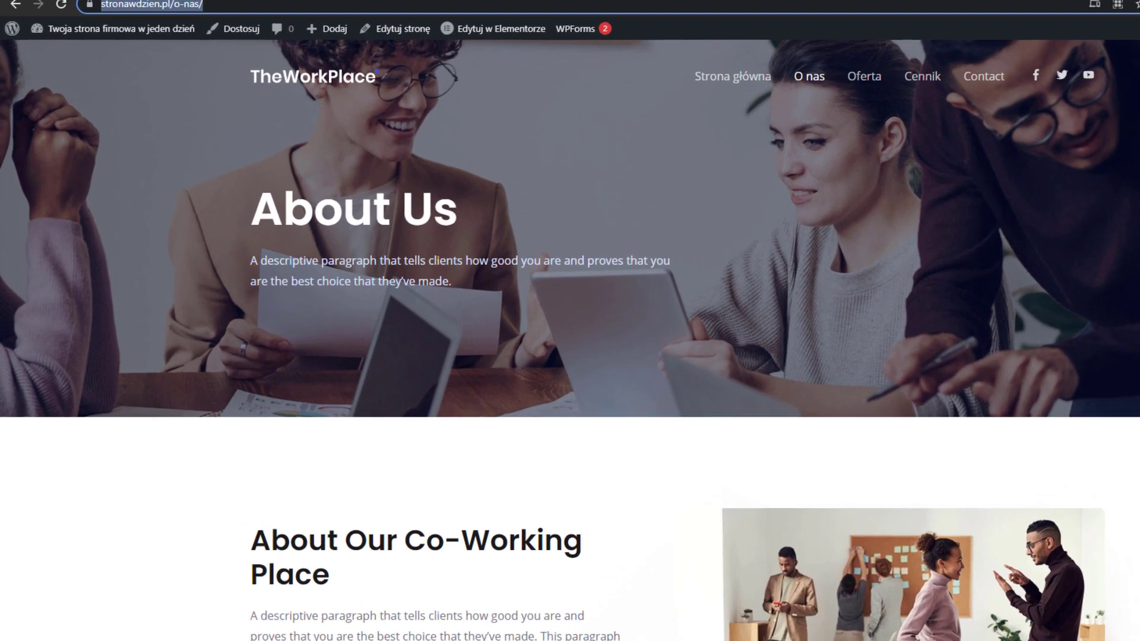
click(221, 12)
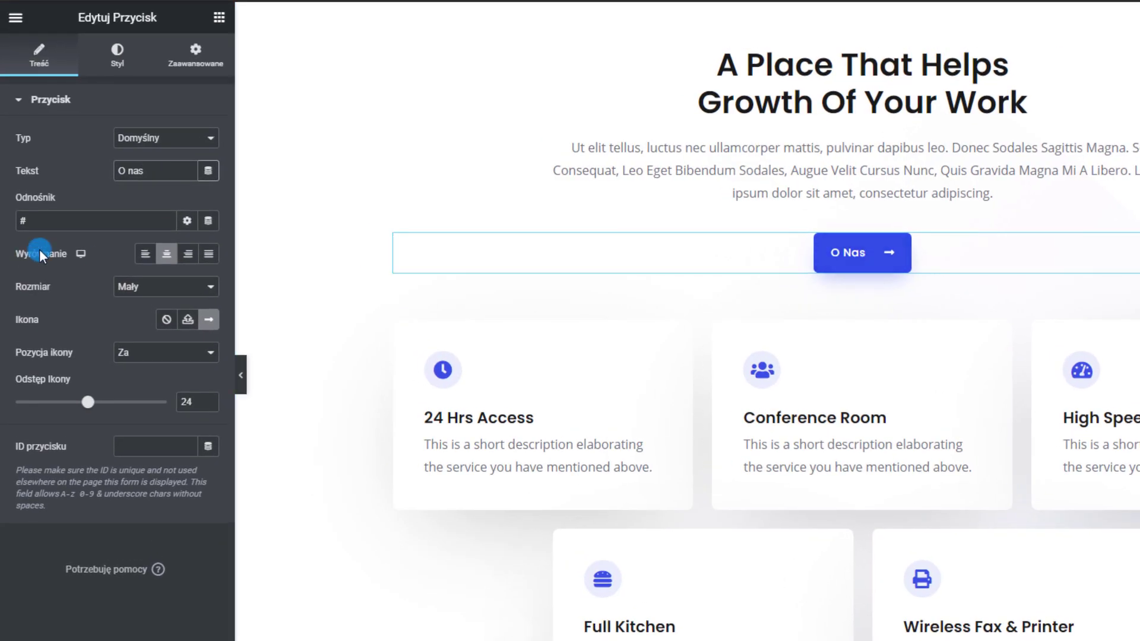
drag(46, 207, 10, 222)
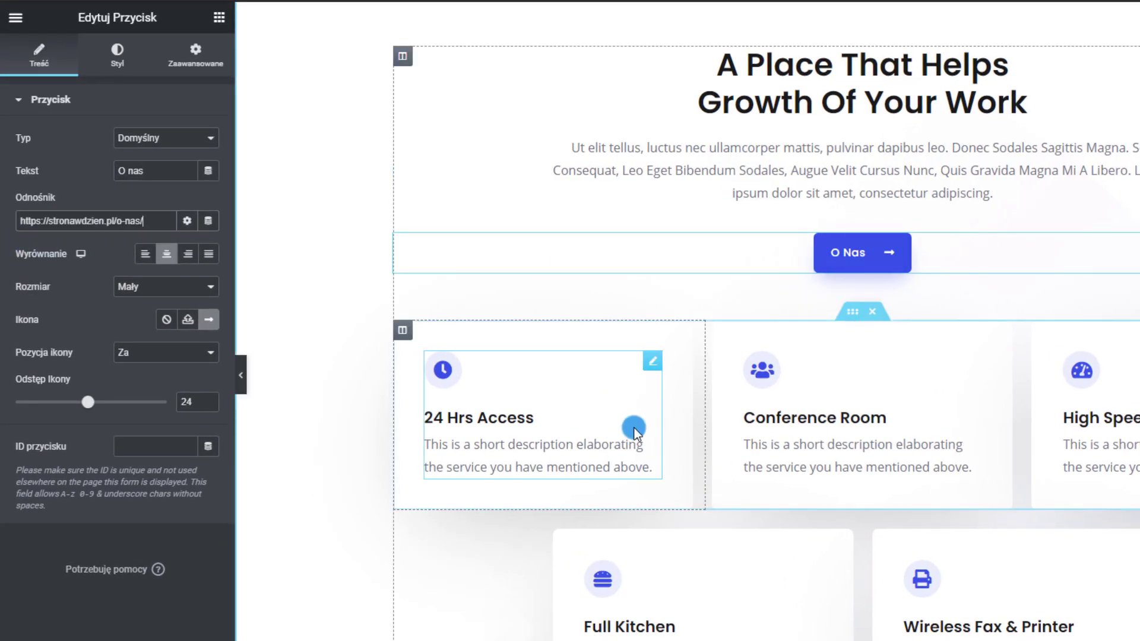
scroll(634, 429, down, 3)
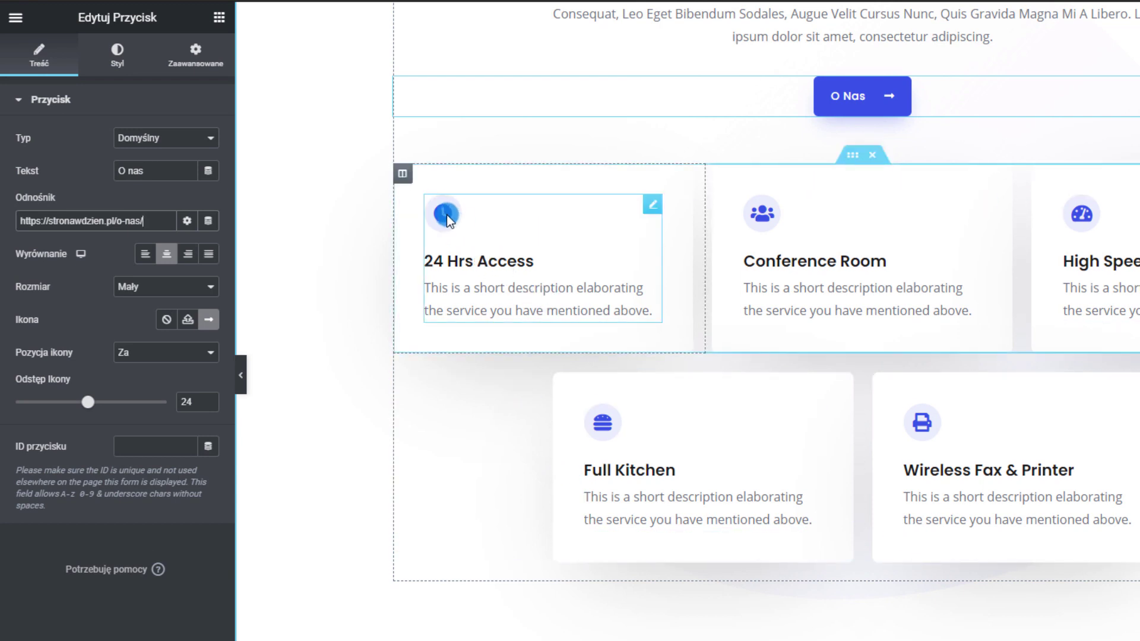
Replace the 24 Hrs Access card's clock icon with the Hotel icon and select its text
click(872, 244)
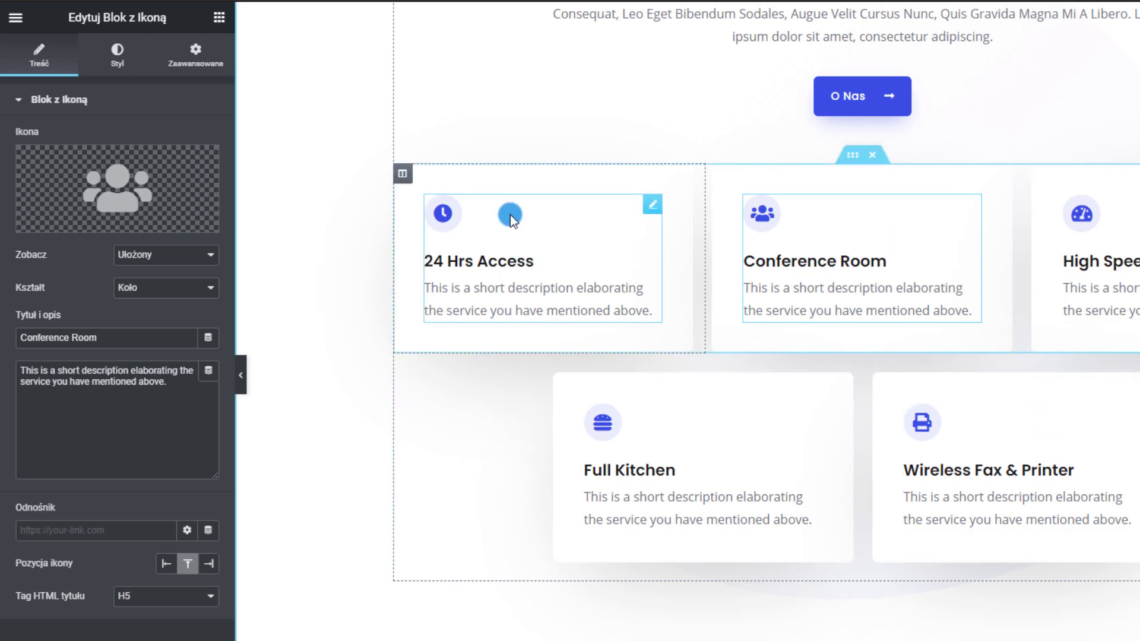
click(501, 247)
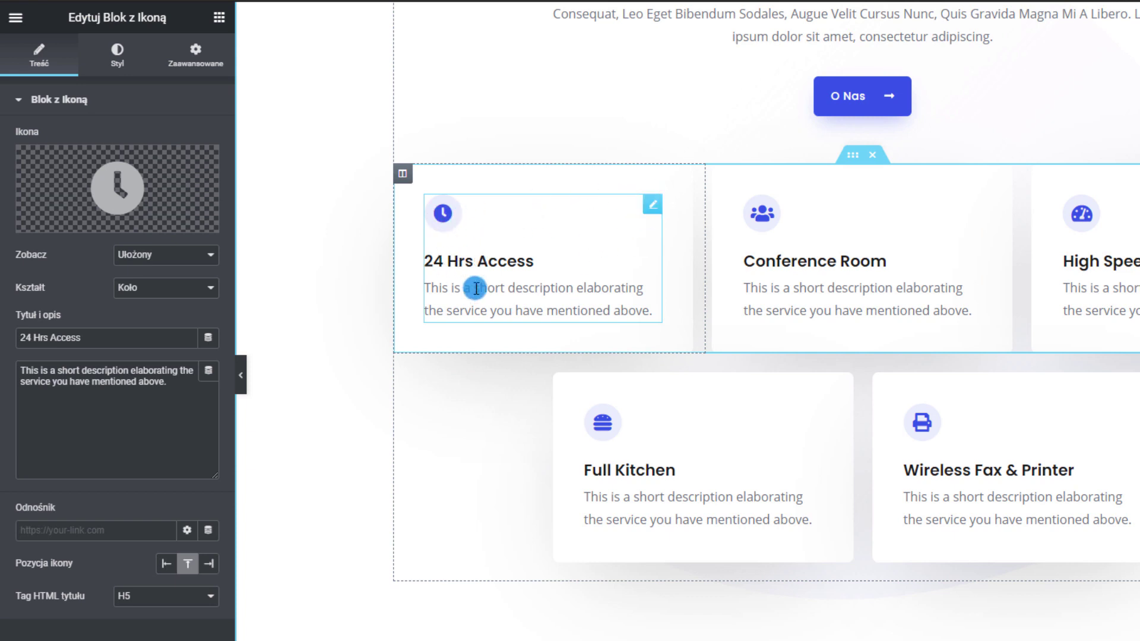
mouse_move(116, 182)
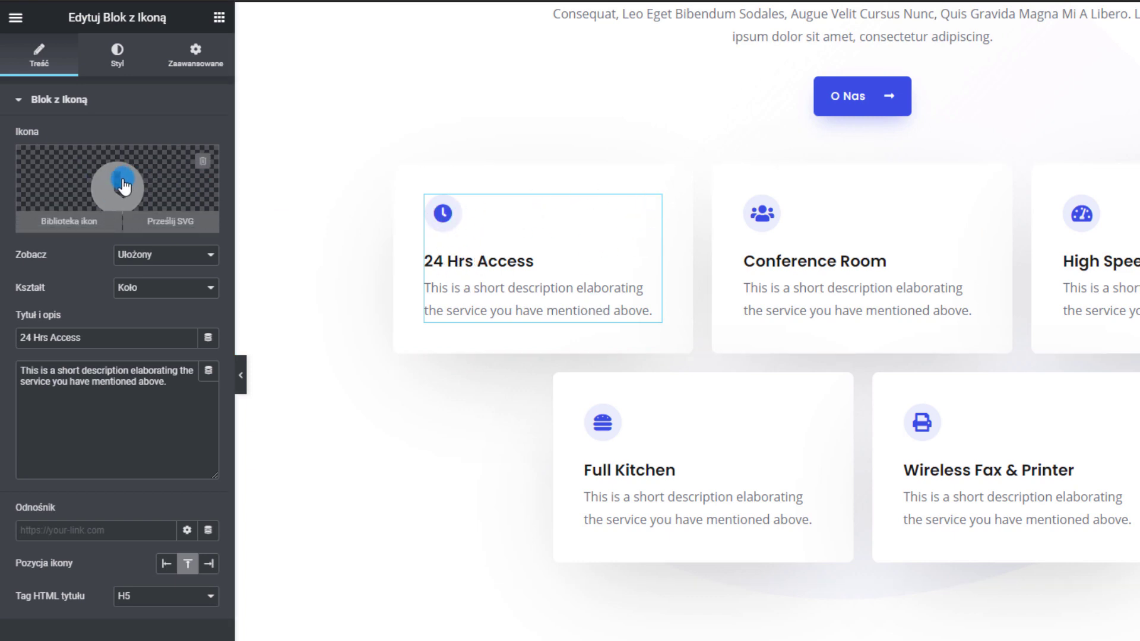
click(115, 176)
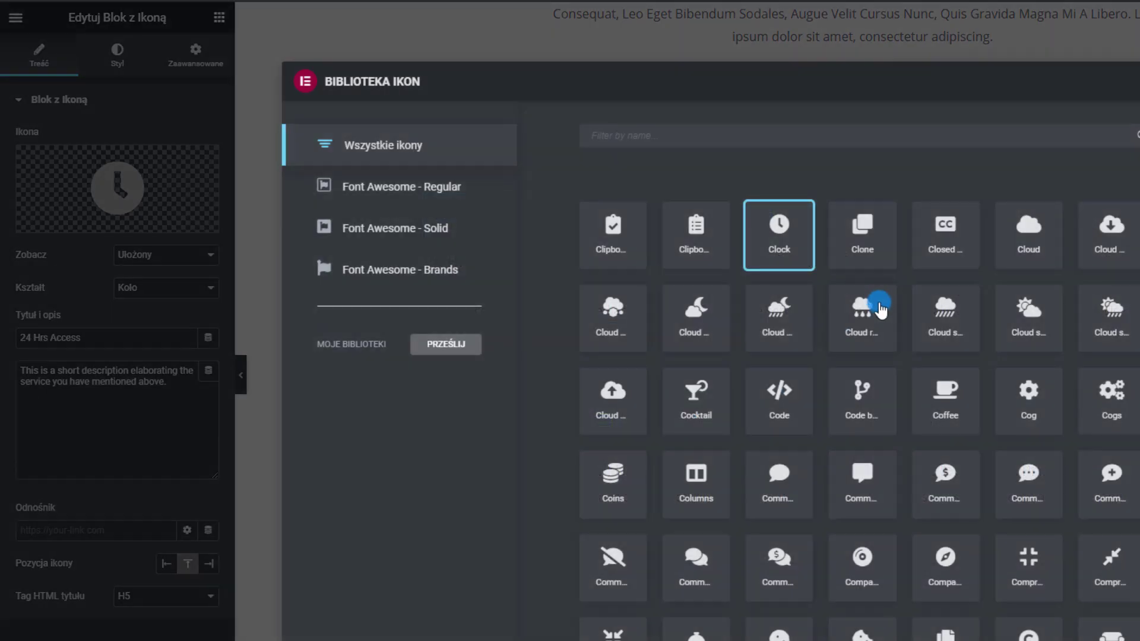
scroll(884, 357, down, 10)
scroll(895, 389, down, 20)
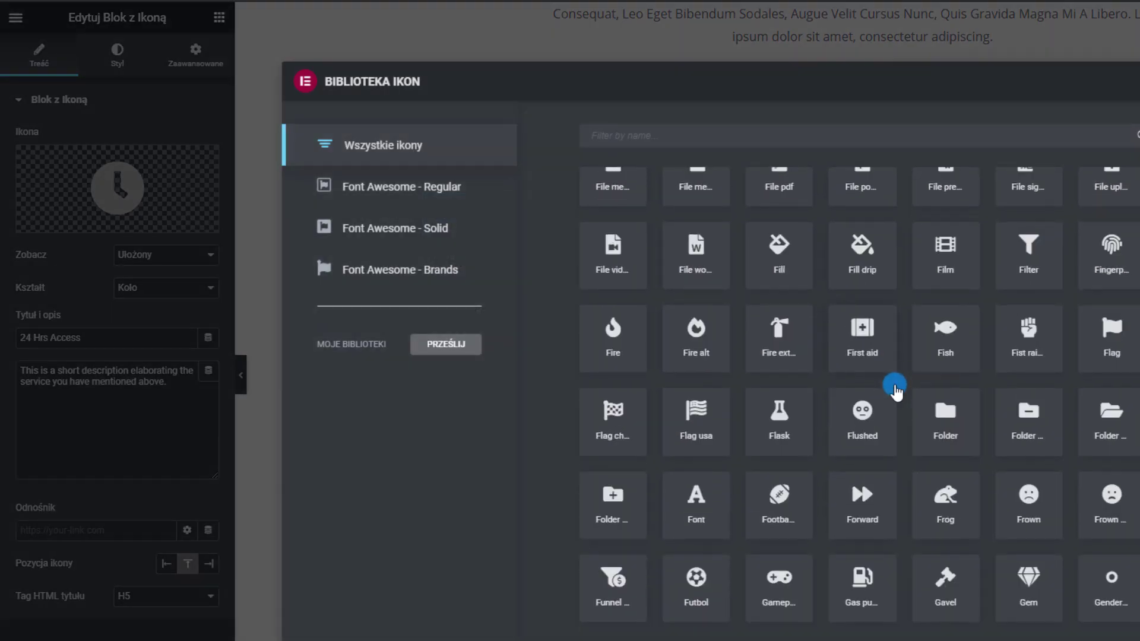
scroll(897, 392, down, 1)
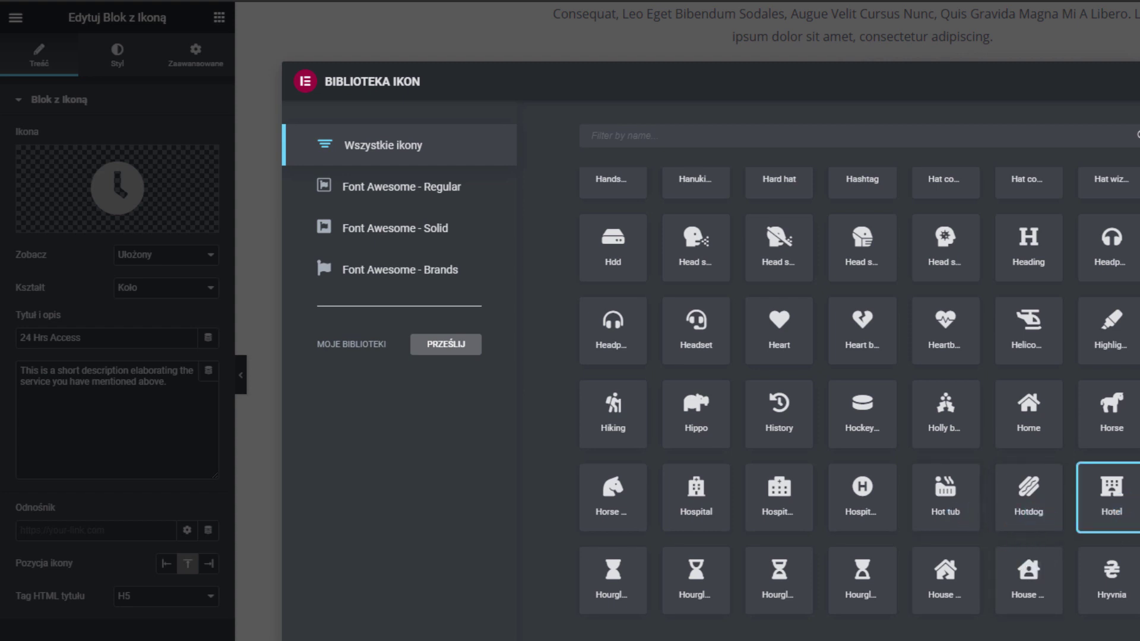
click(1137, 638)
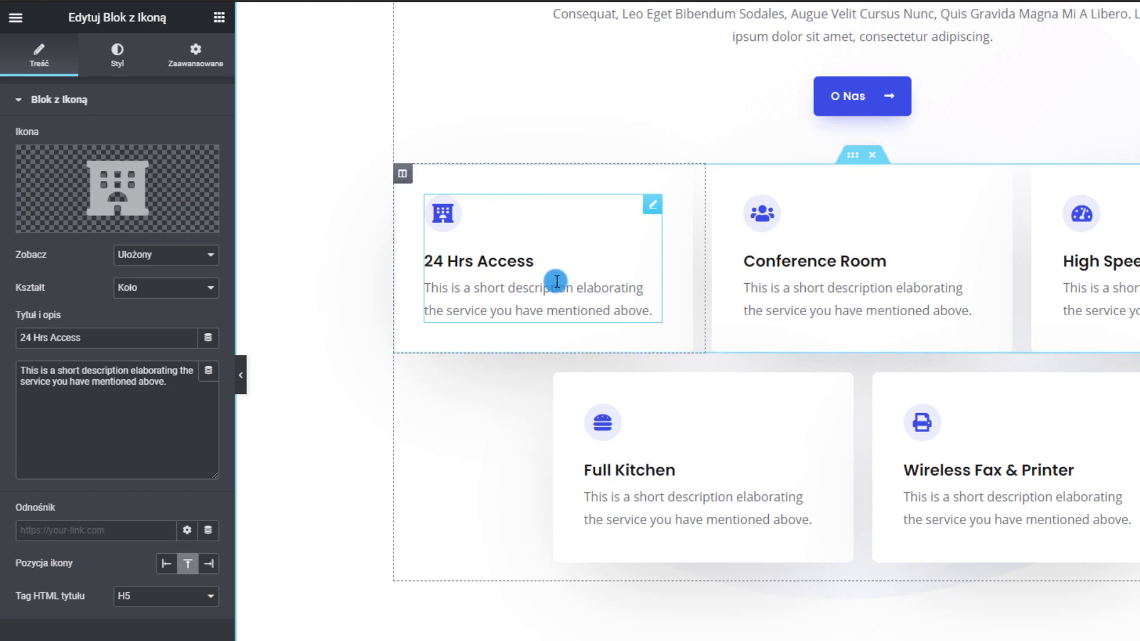
triple_click(104, 337)
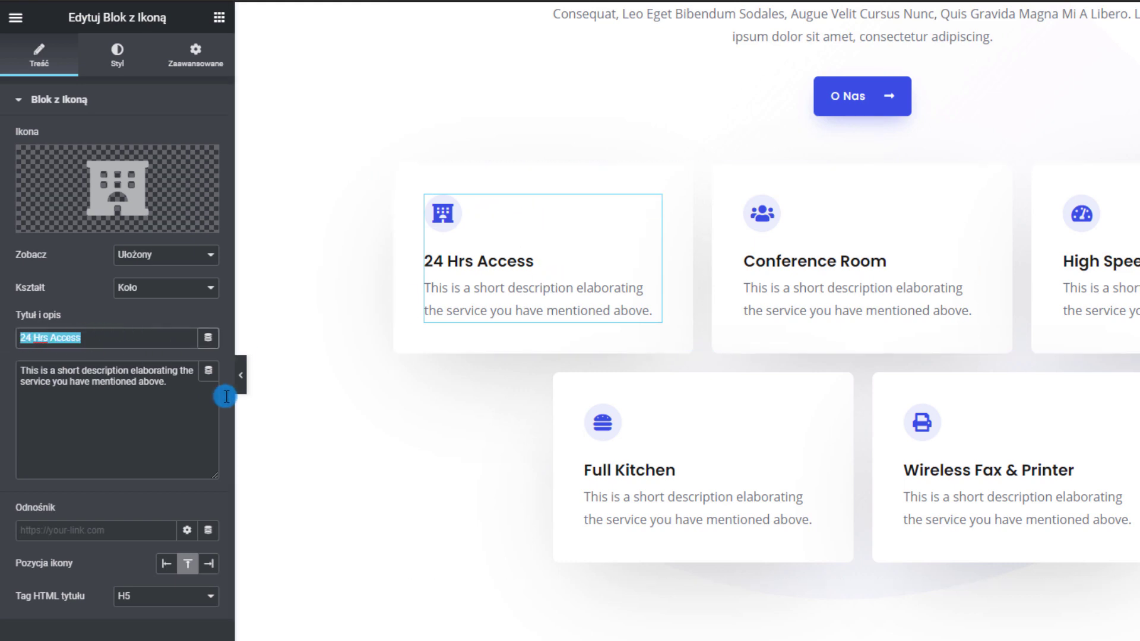
drag(201, 392, 30, 265)
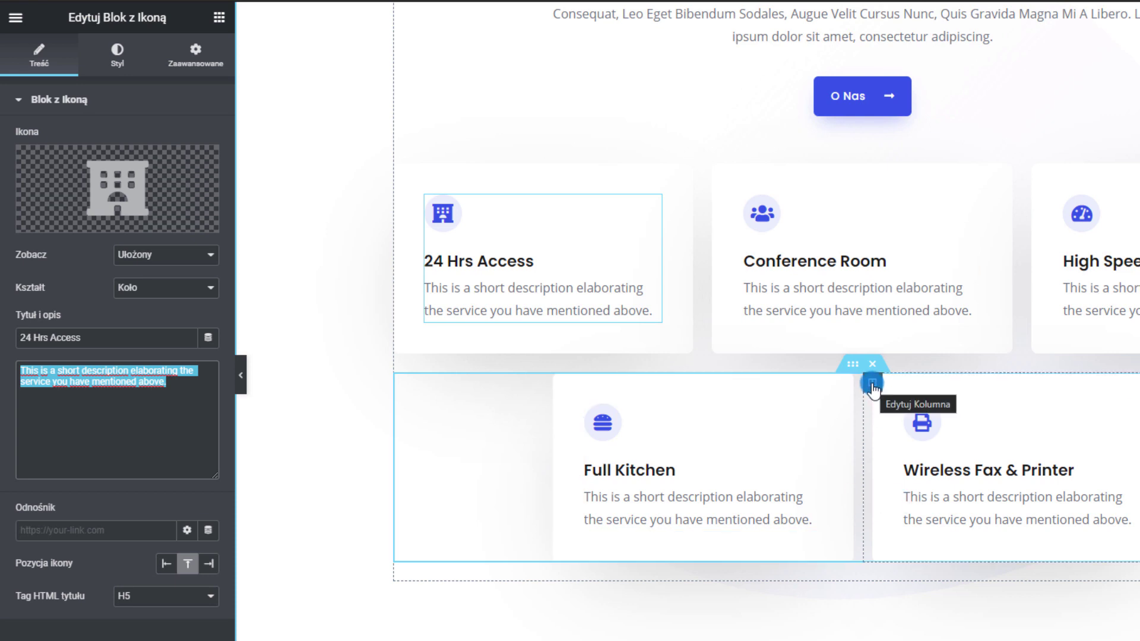
Duplicate the Wireless Fax & Printer column, then delete the inner section holding the lower cards
right_click(872, 385)
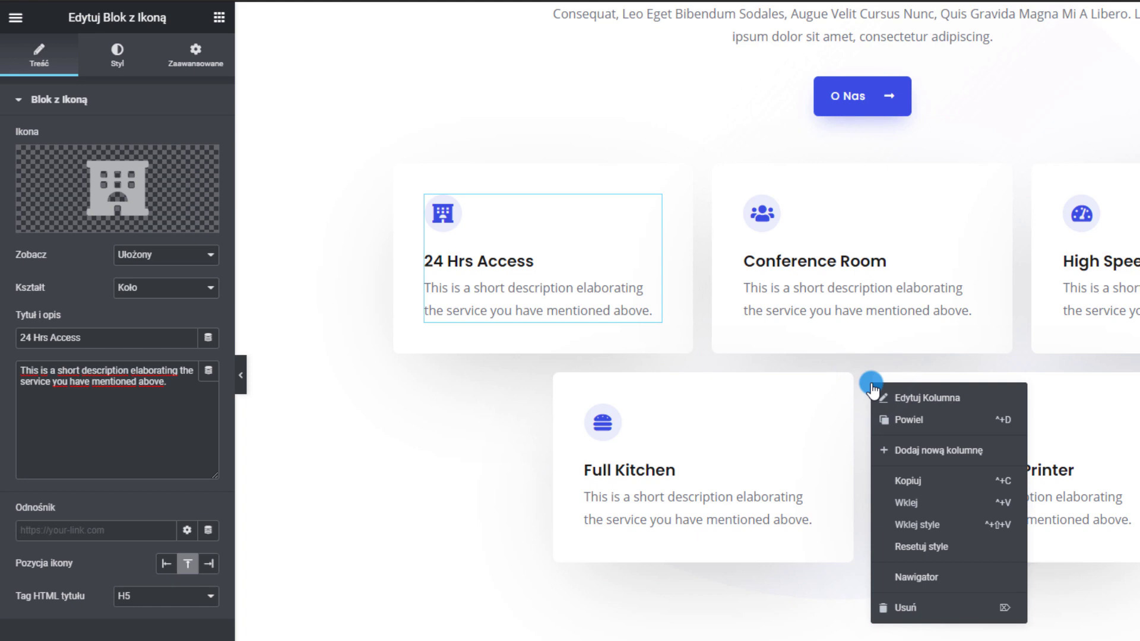
click(894, 426)
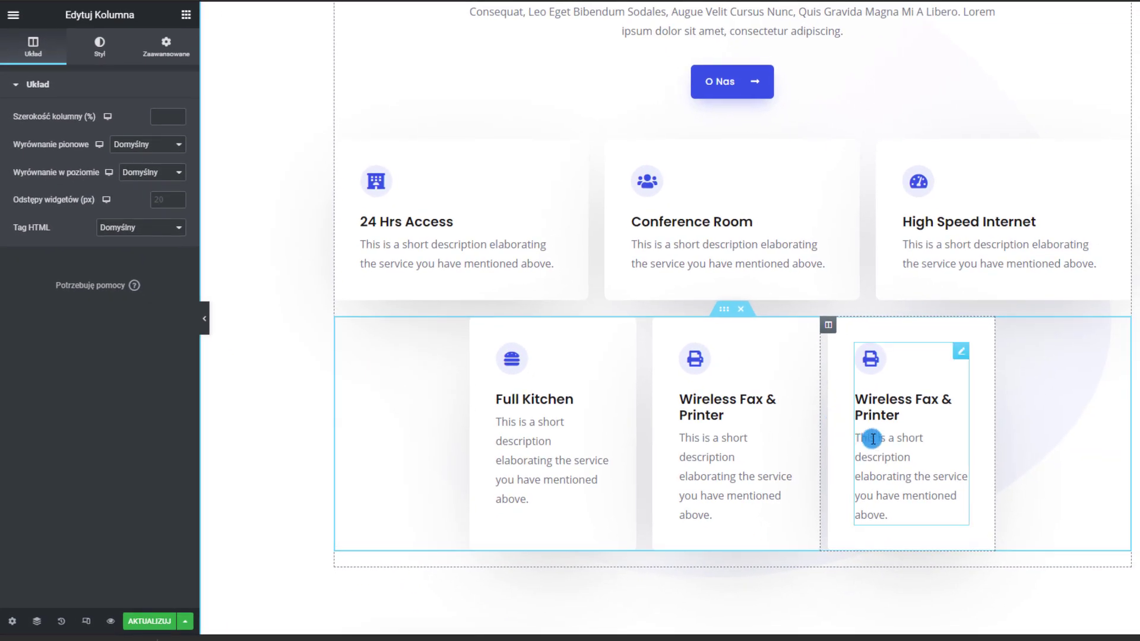
drag(743, 309, 745, 307)
click(744, 310)
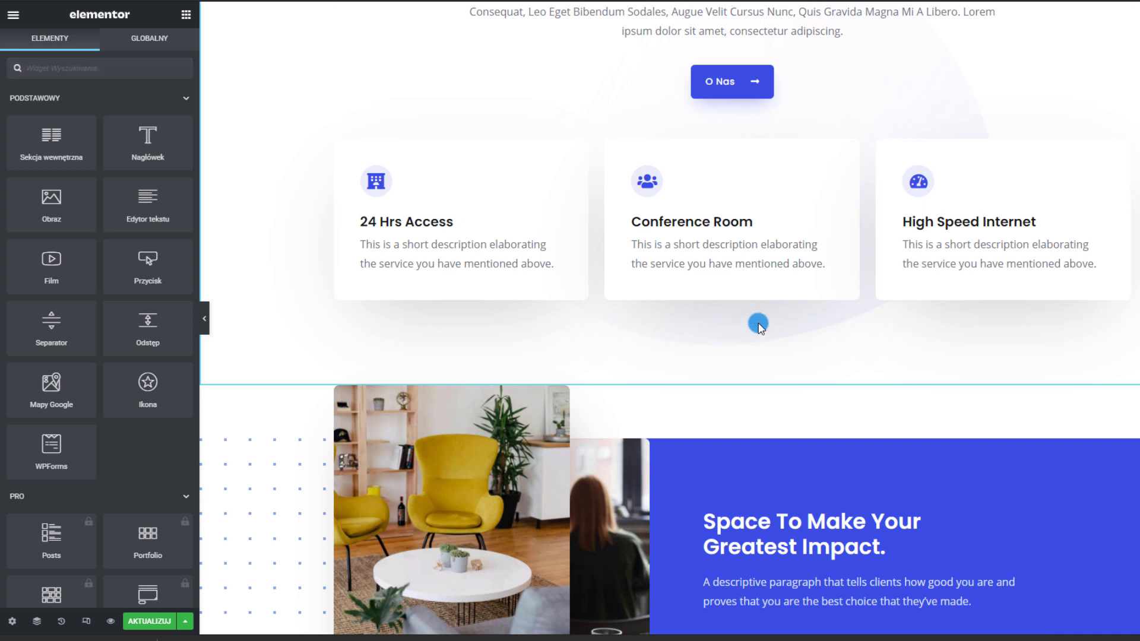
Duplicate the three-card row of service cards
right_click(724, 141)
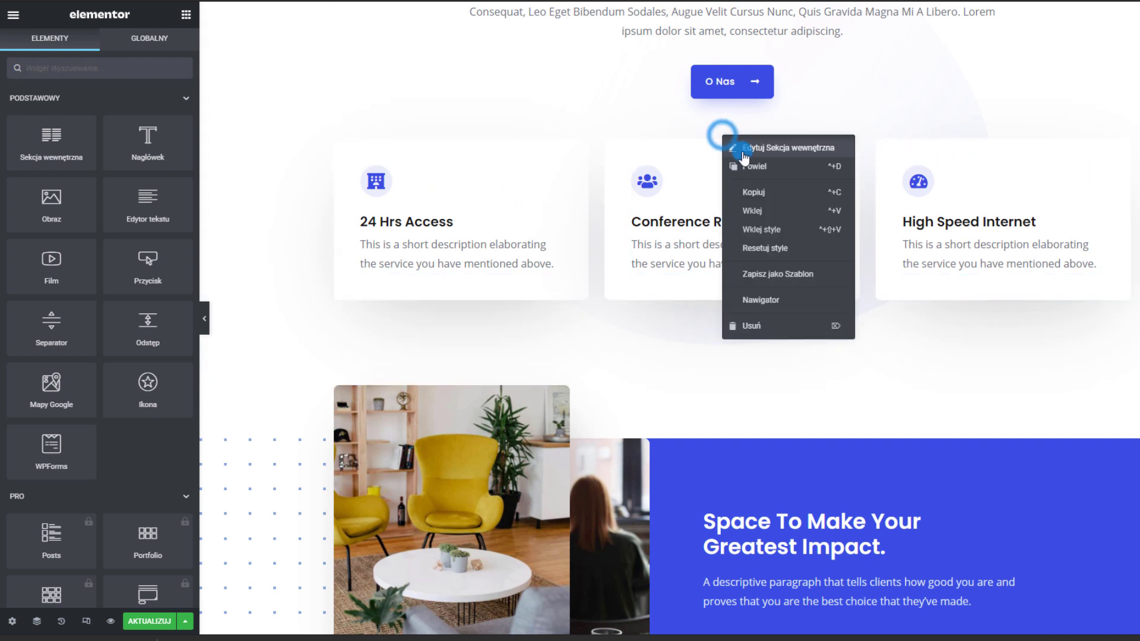
click(746, 166)
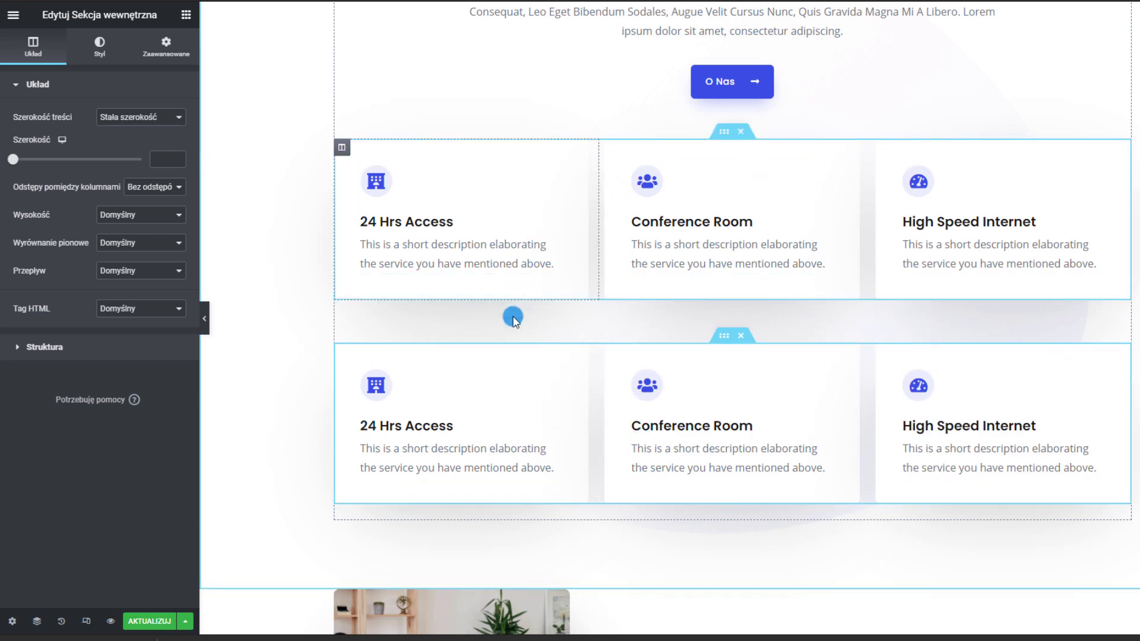
click(166, 46)
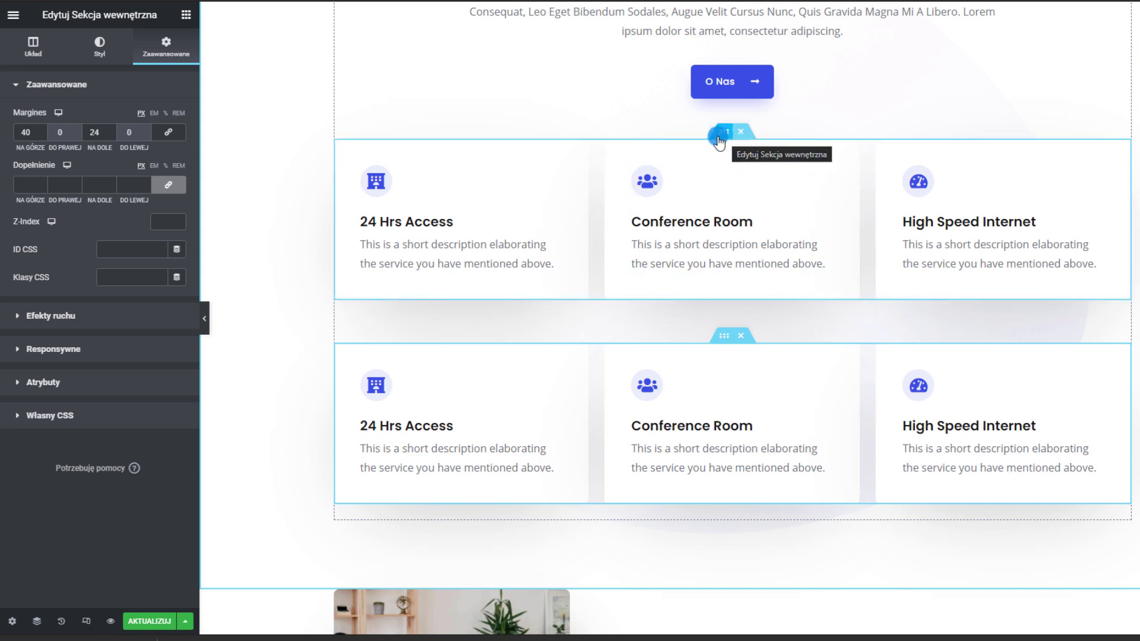
click(170, 53)
click(20, 173)
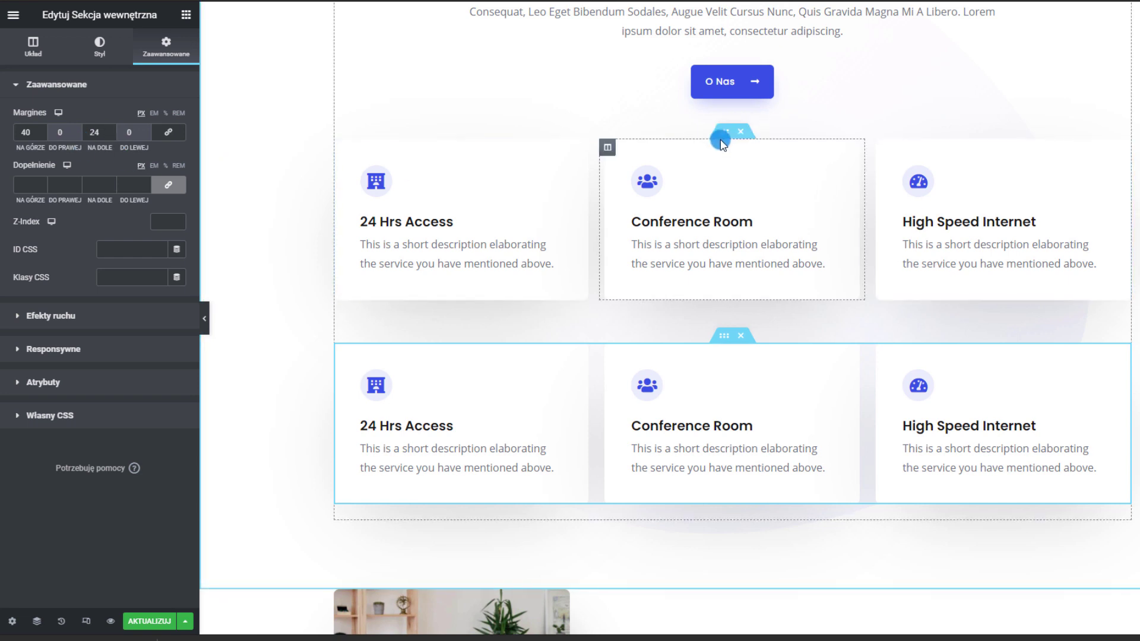
Set the upper row's bottom margin to 0 and the lower row's top margin to 24
right_click(721, 137)
click(773, 149)
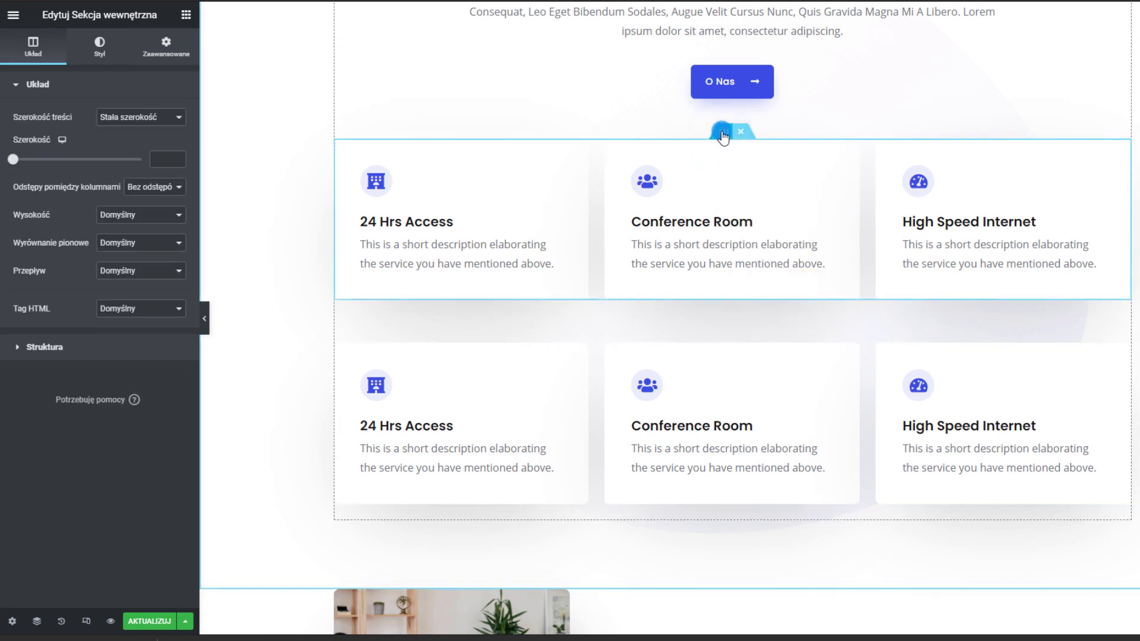
click(166, 47)
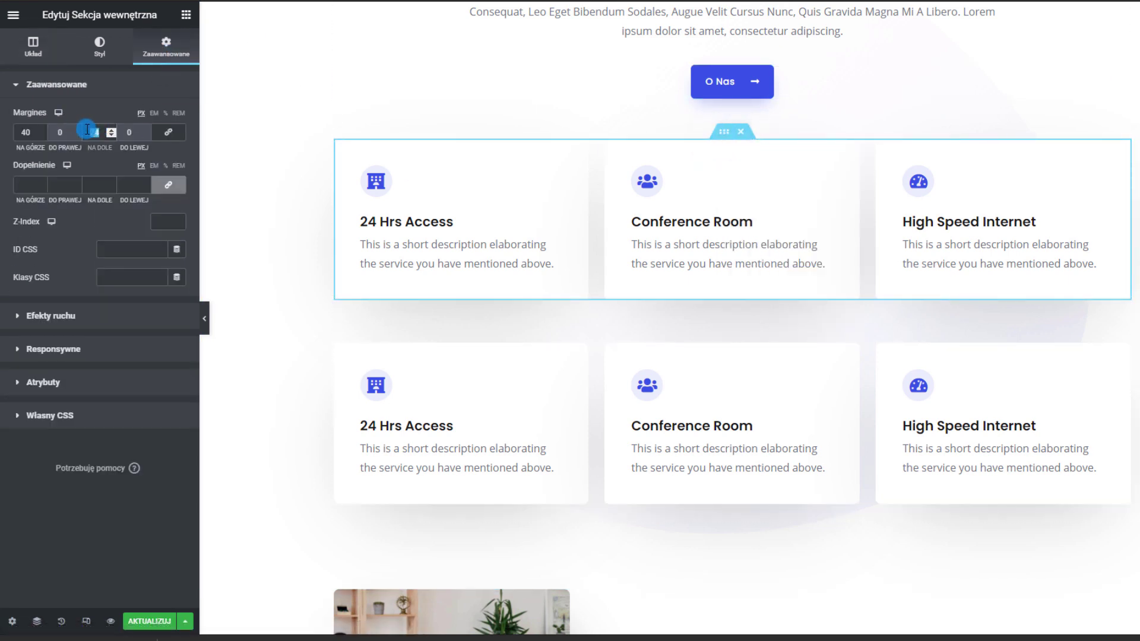
text(0)
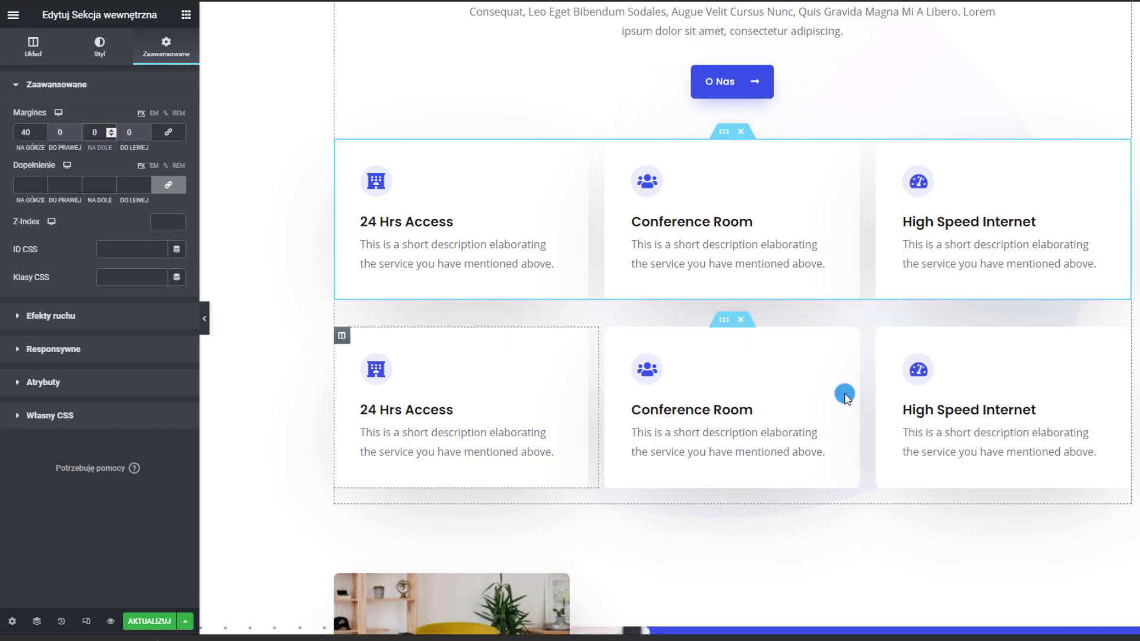
click(731, 324)
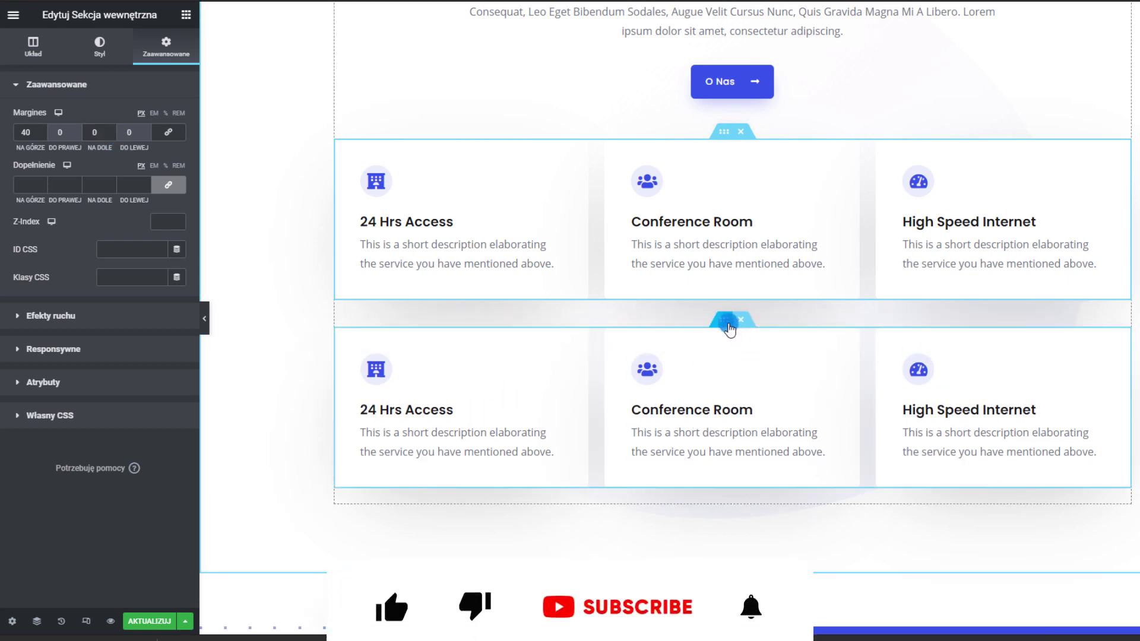
click(29, 136)
double_click(29, 136)
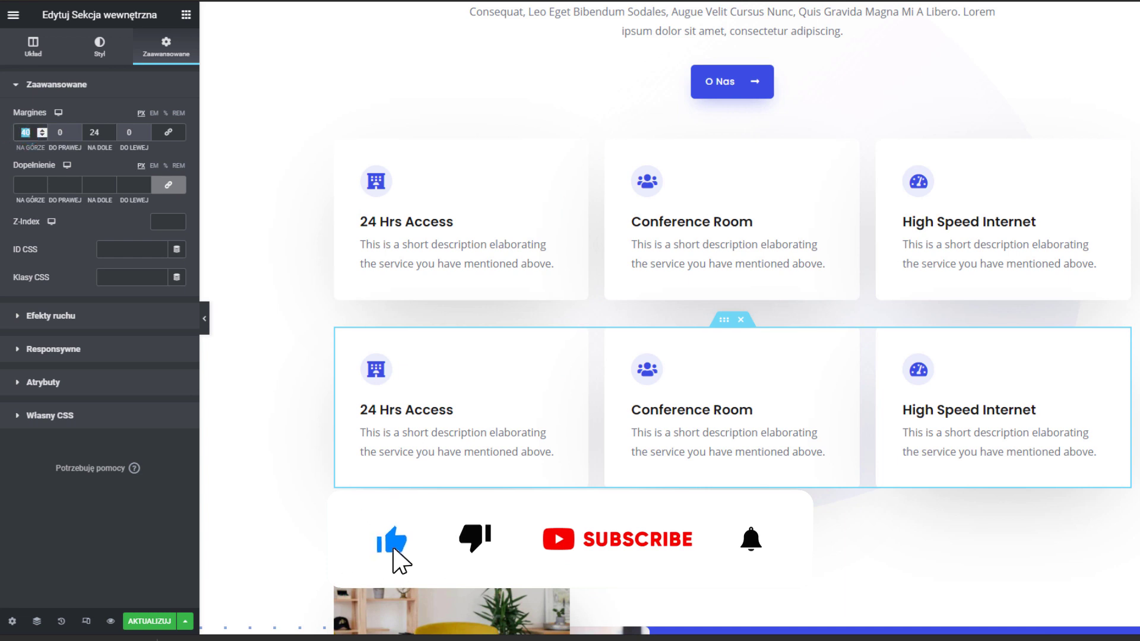
text(0)
drag(16, 137, 30, 132)
text(24)
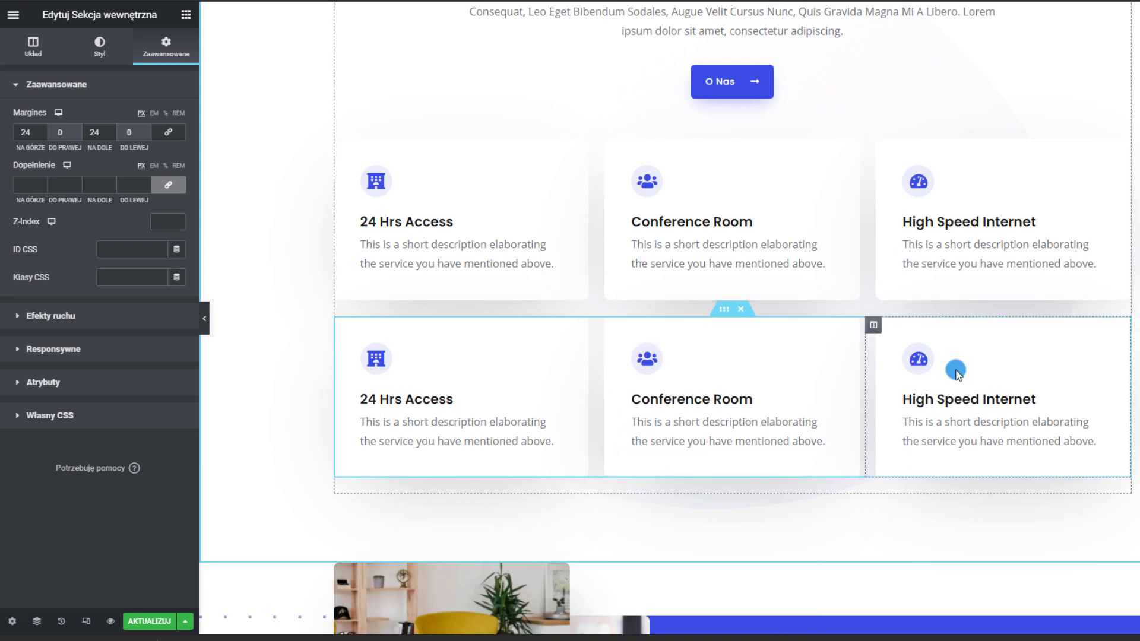
scroll(1076, 451, up, 1)
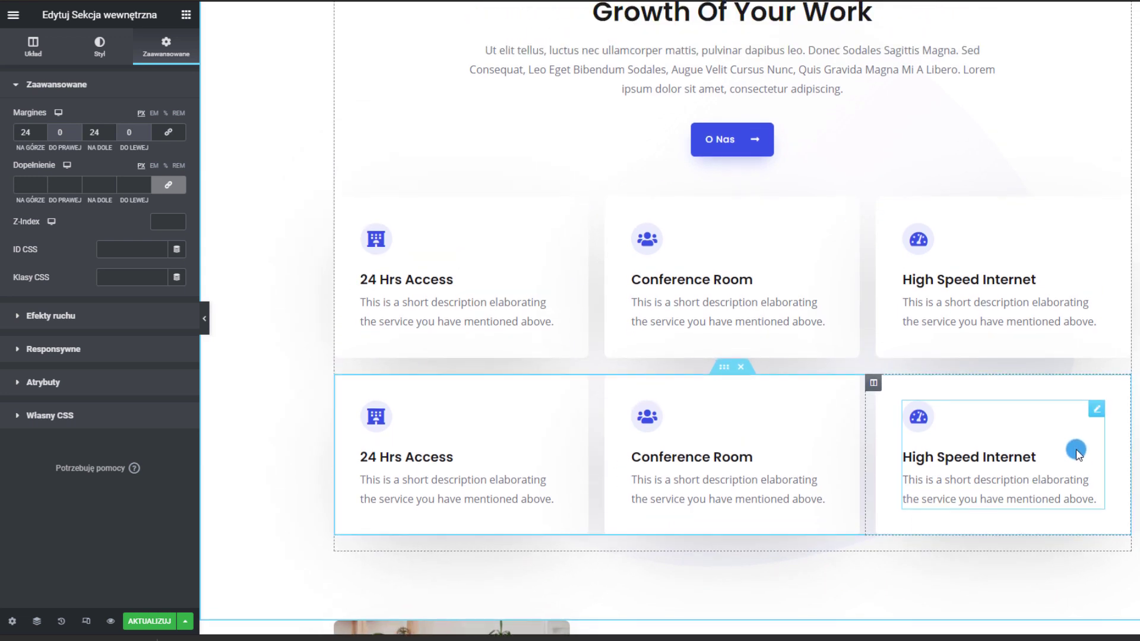
scroll(1014, 131, down, 1)
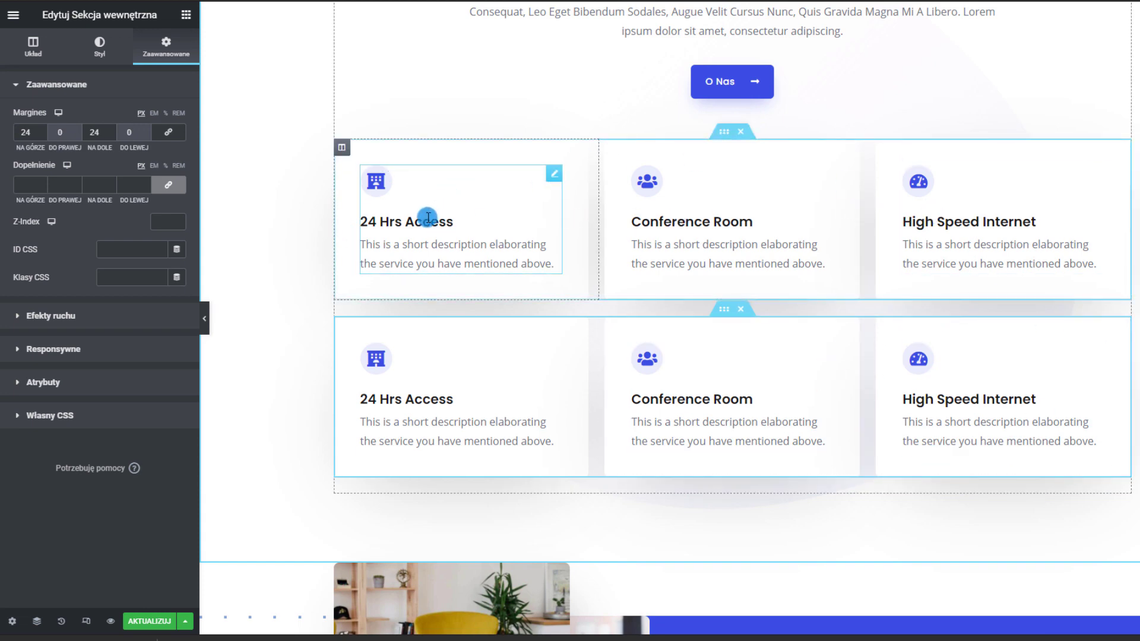
scroll(822, 318, down, 6)
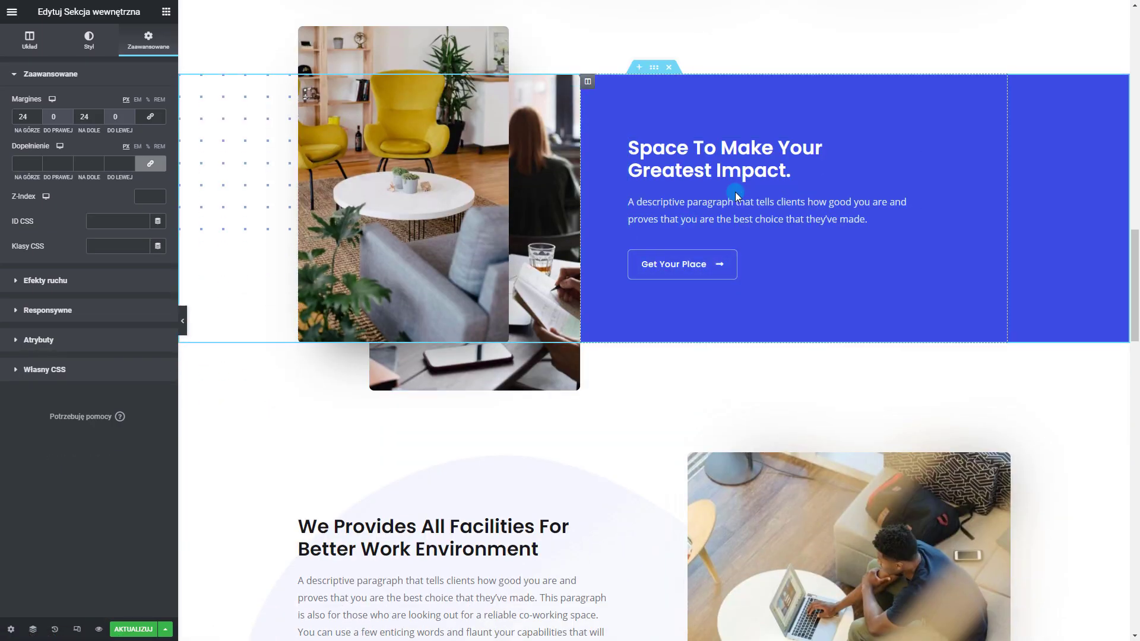
Set 1-scaled.jpg as the background image of the photo column beside 'Space To Make Your Greatest Impact'
click(512, 376)
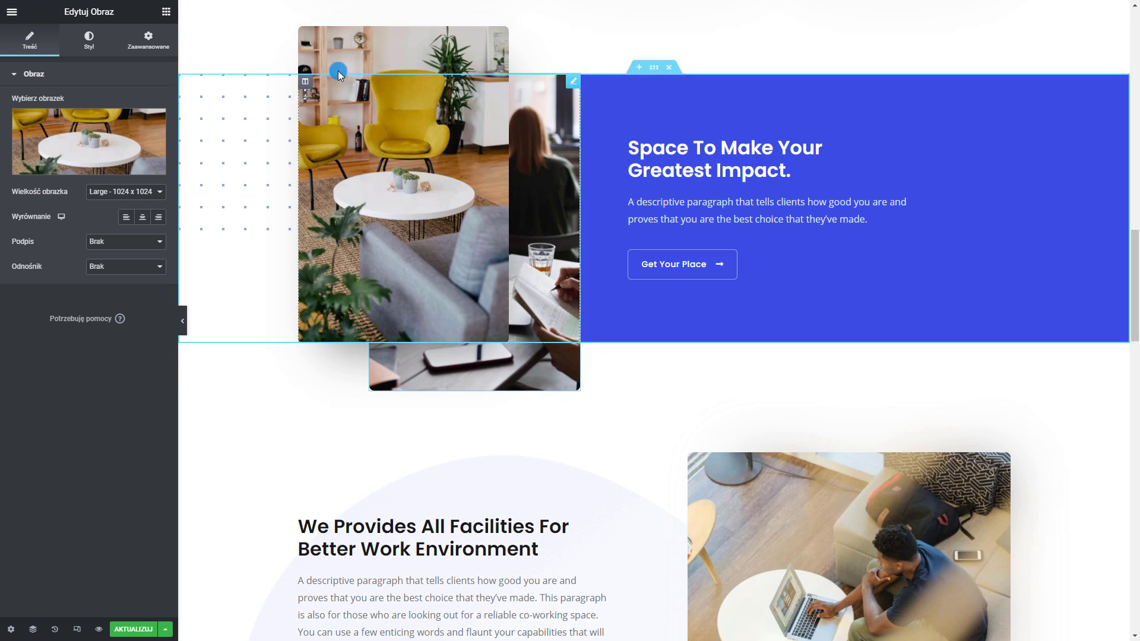
right_click(307, 87)
click(348, 92)
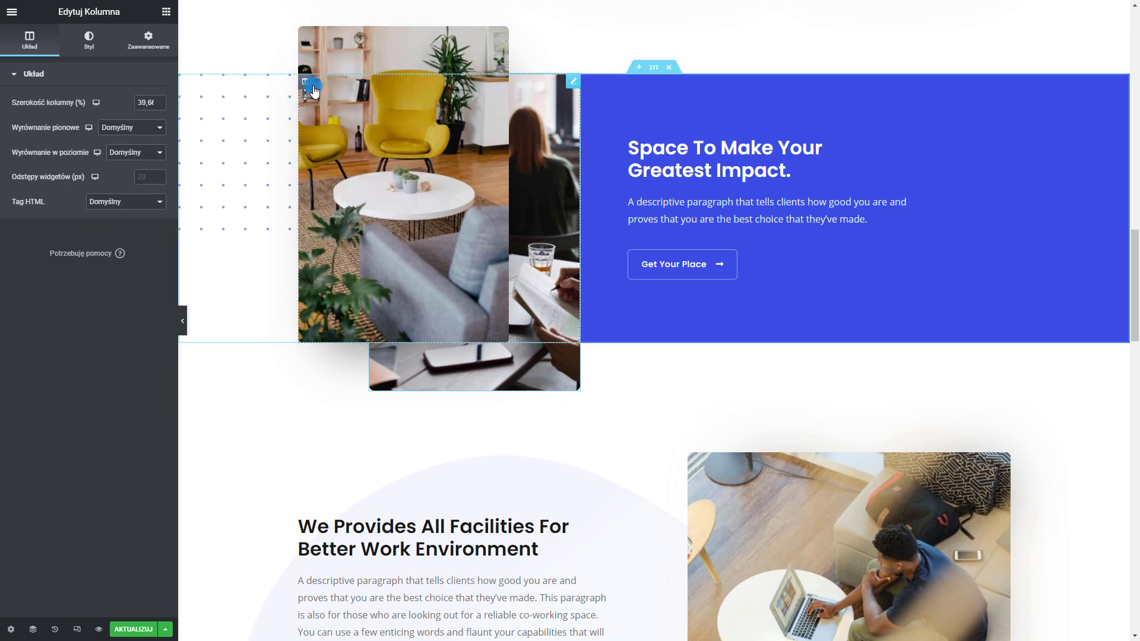
click(89, 39)
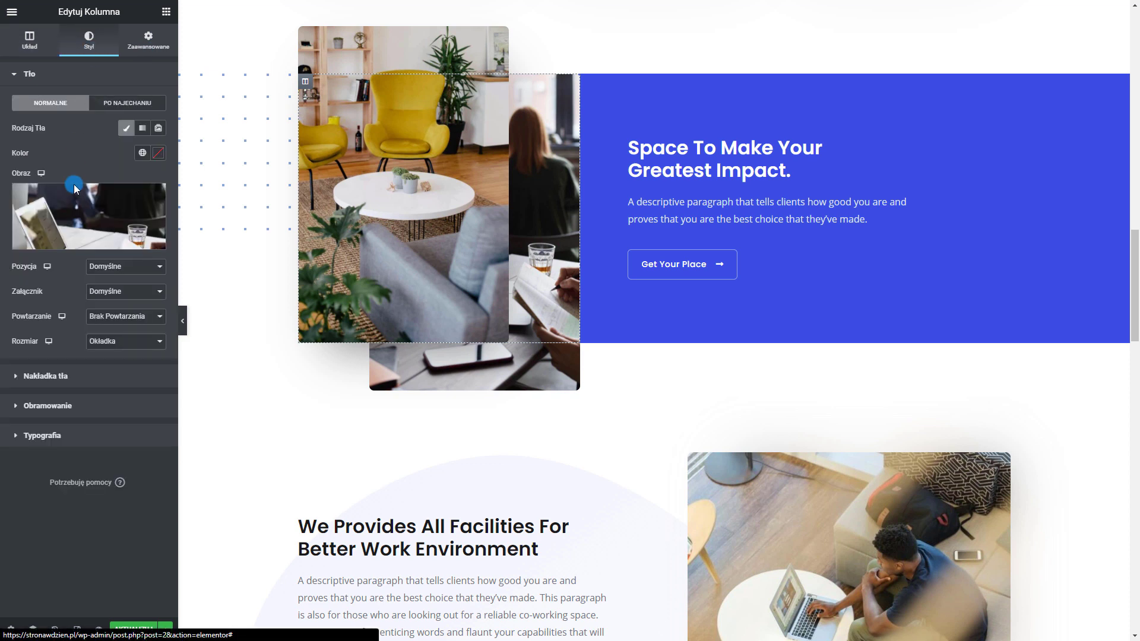
mouse_move(76, 191)
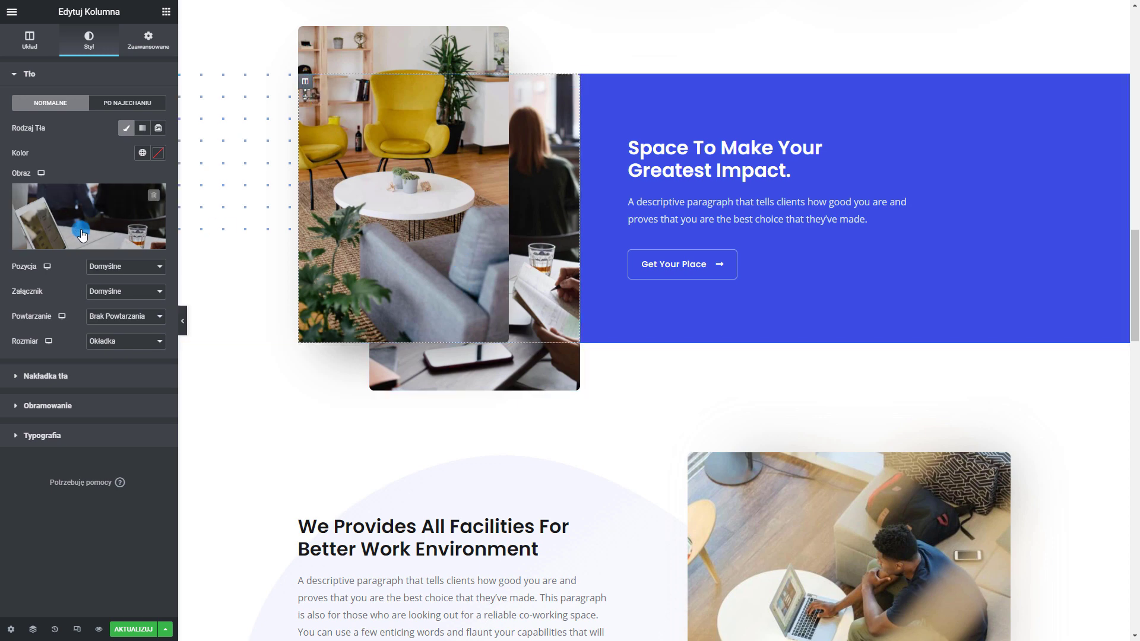
click(83, 202)
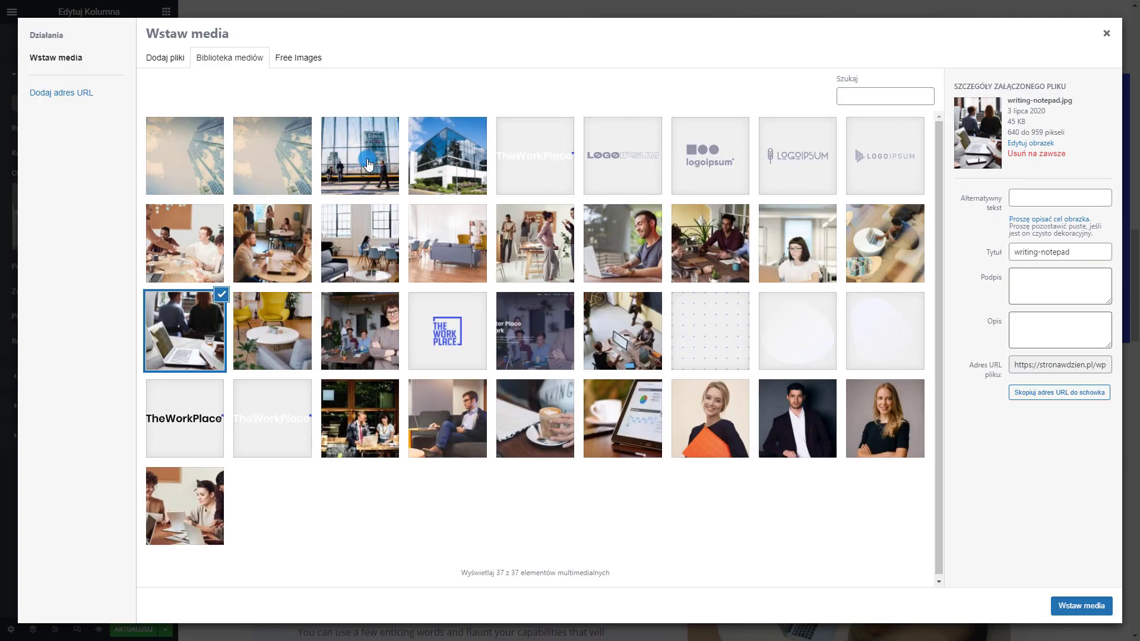
click(360, 155)
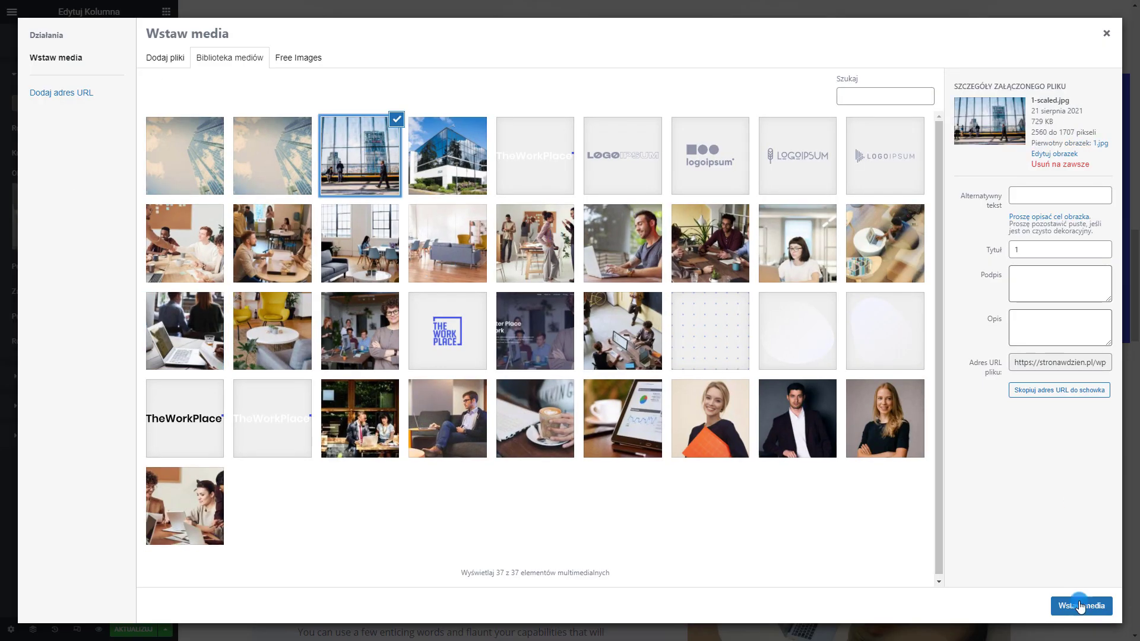
click(1076, 604)
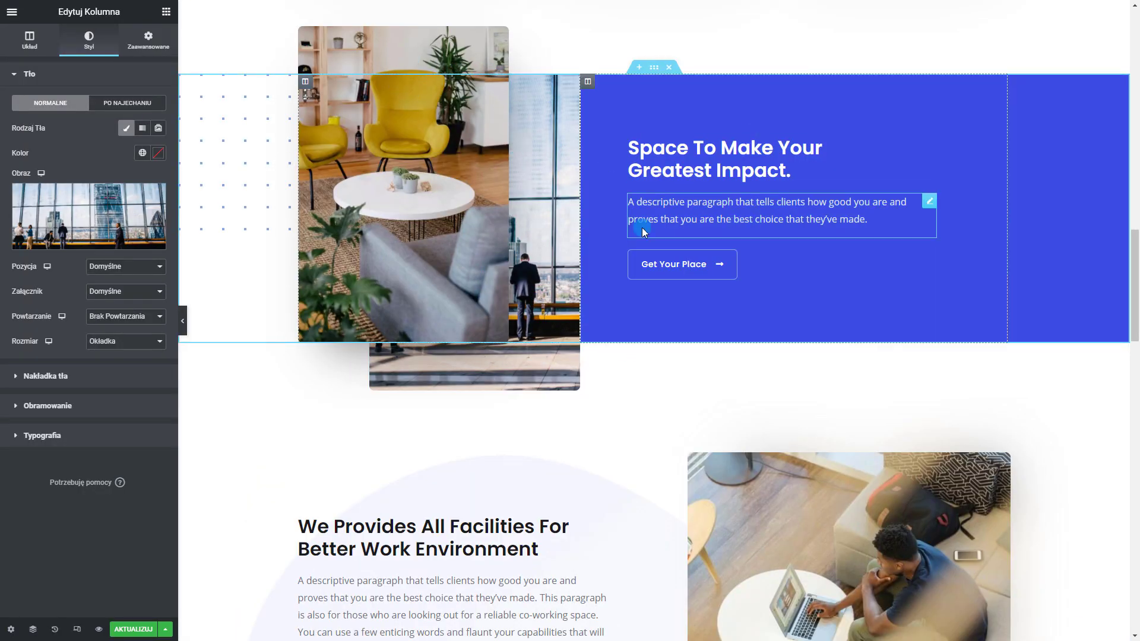
scroll(653, 160, up, 2)
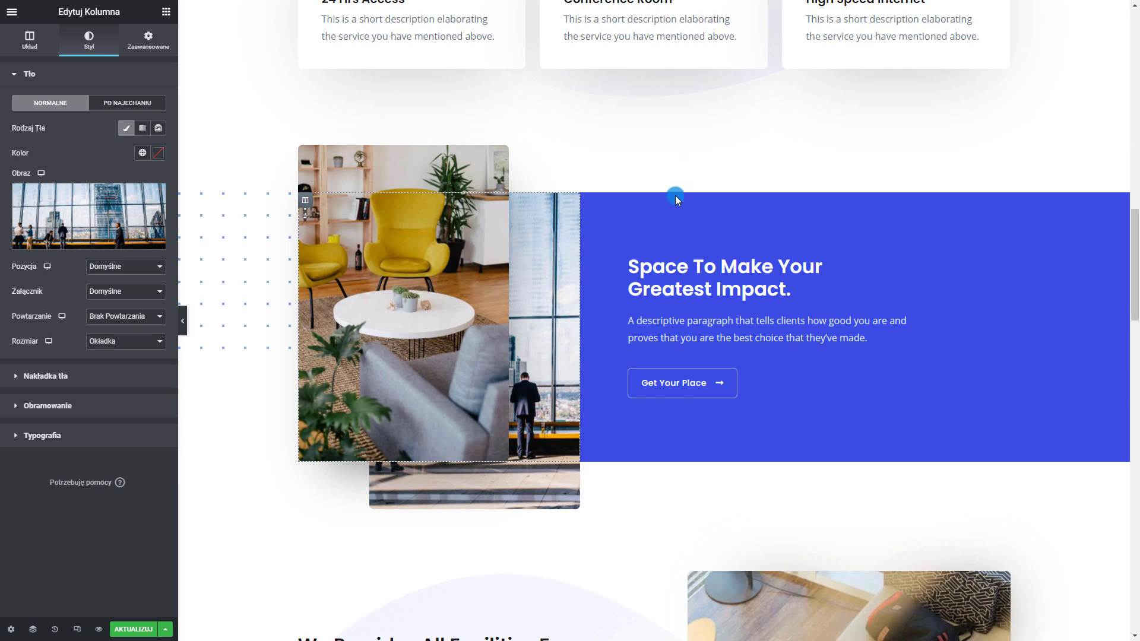
mouse_move(674, 196)
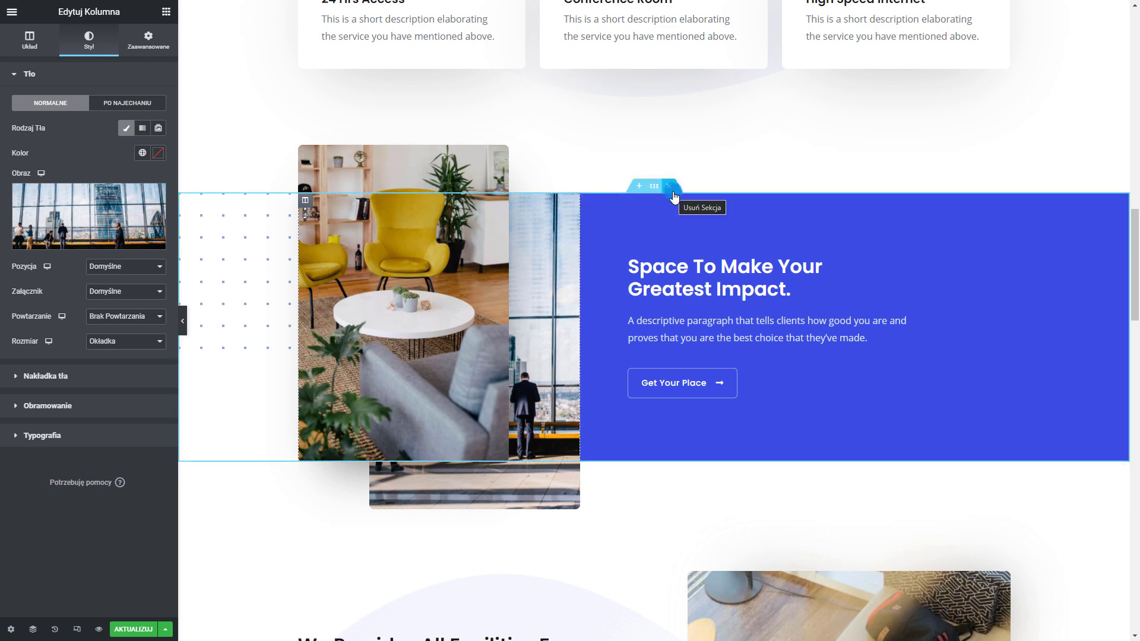
Delete the 'Space To Make Your Greatest Impact' section, then restore it from the History panel
click(673, 190)
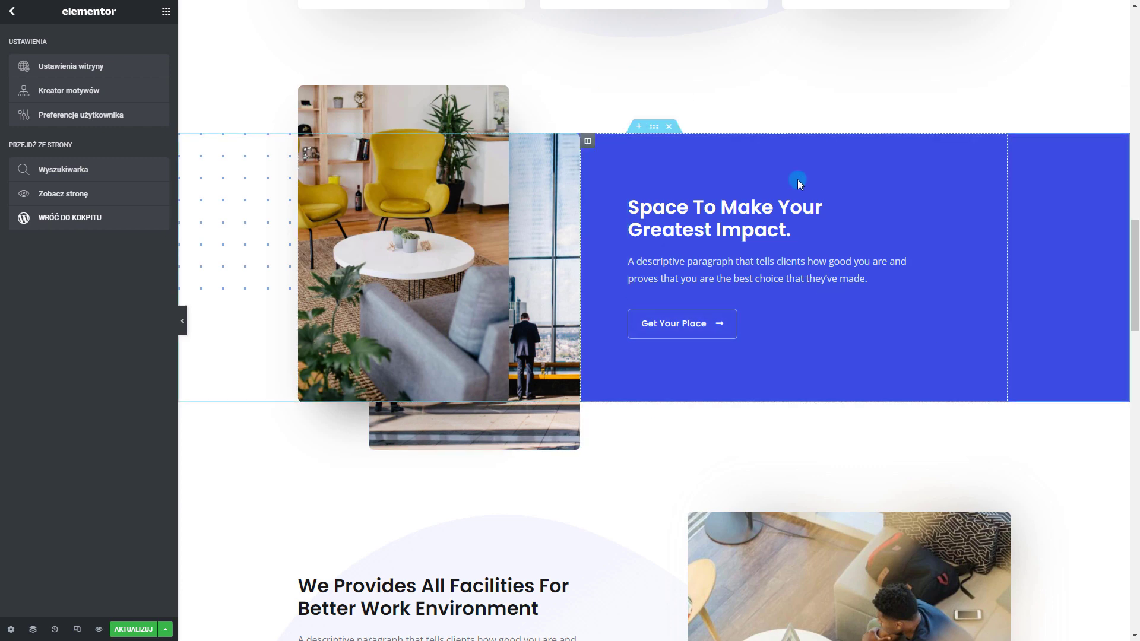
click(670, 129)
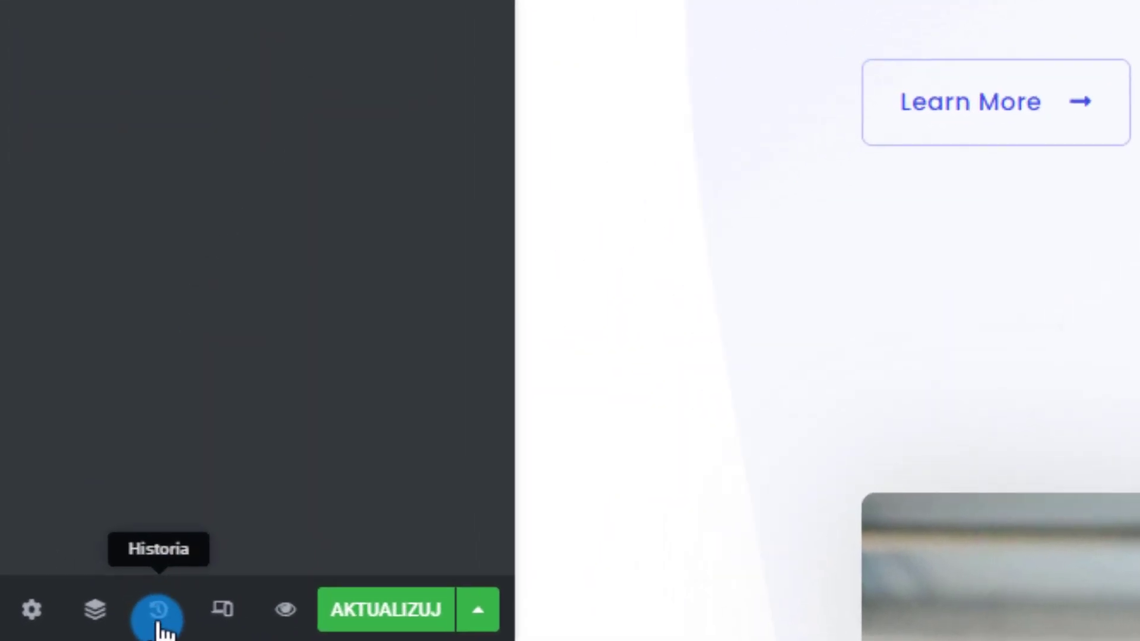
click(157, 615)
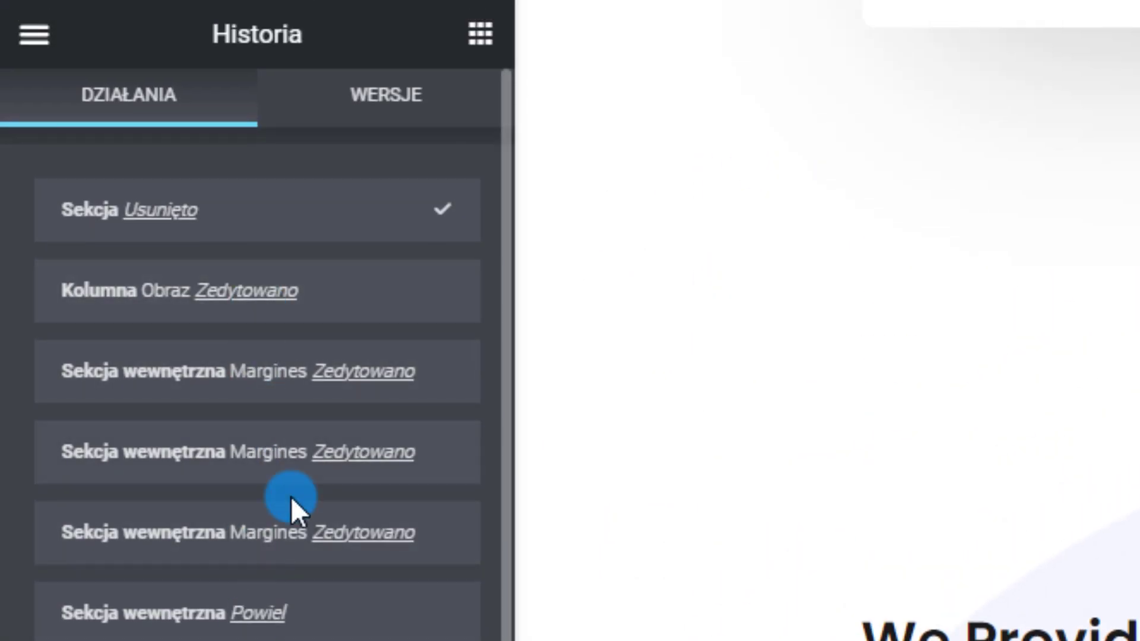
scroll(291, 497, down, 5)
scroll(291, 496, up, 5)
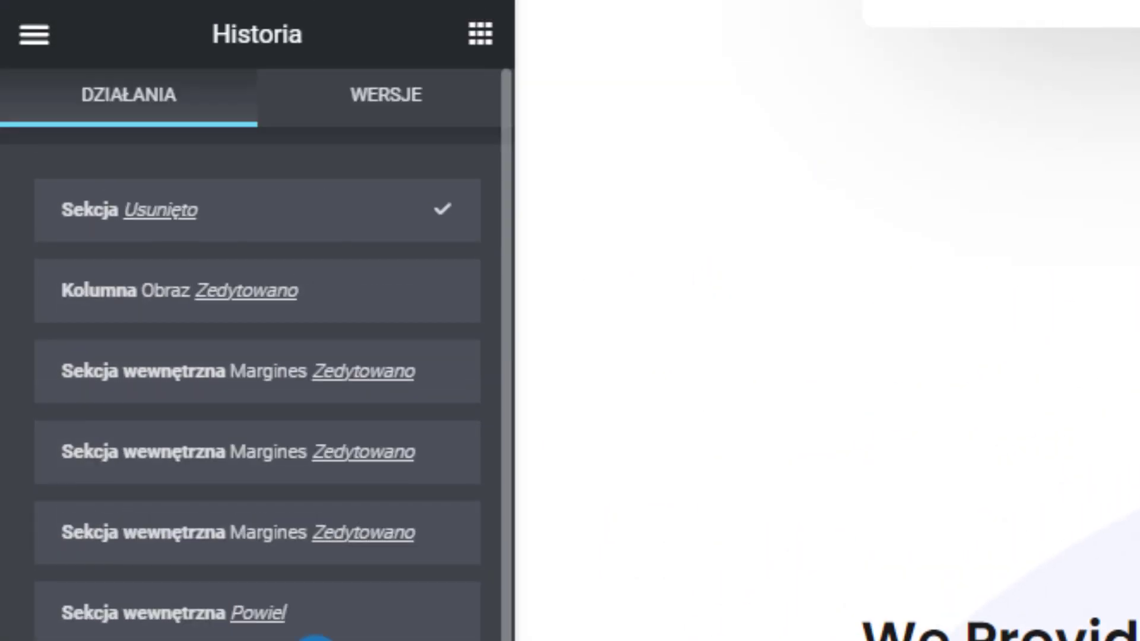
click(178, 325)
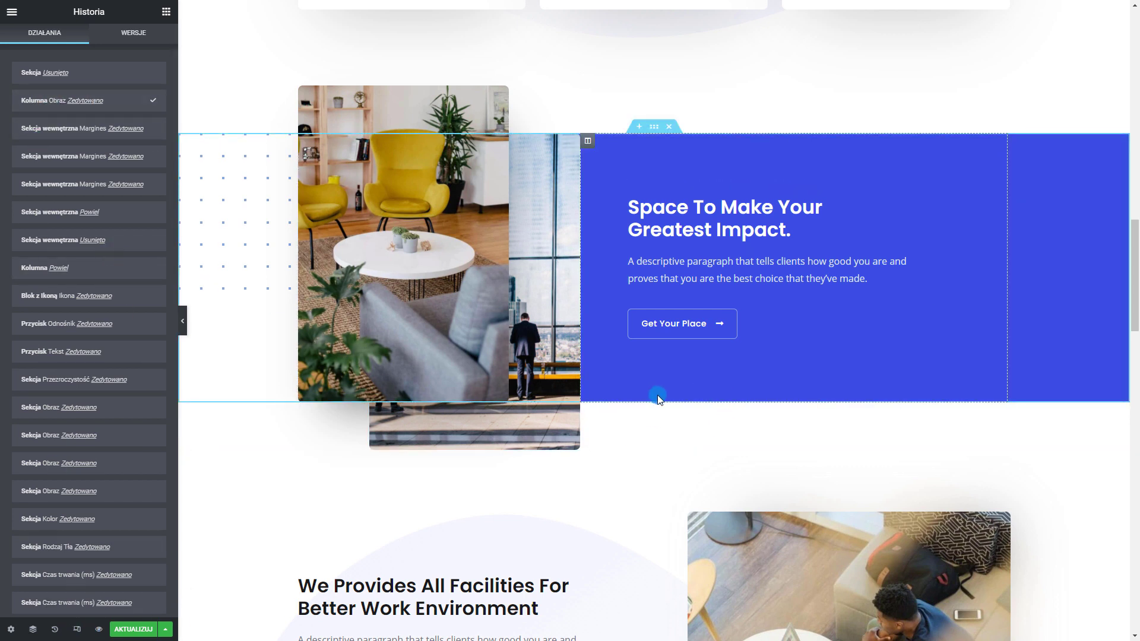
scroll(657, 394, down, 4)
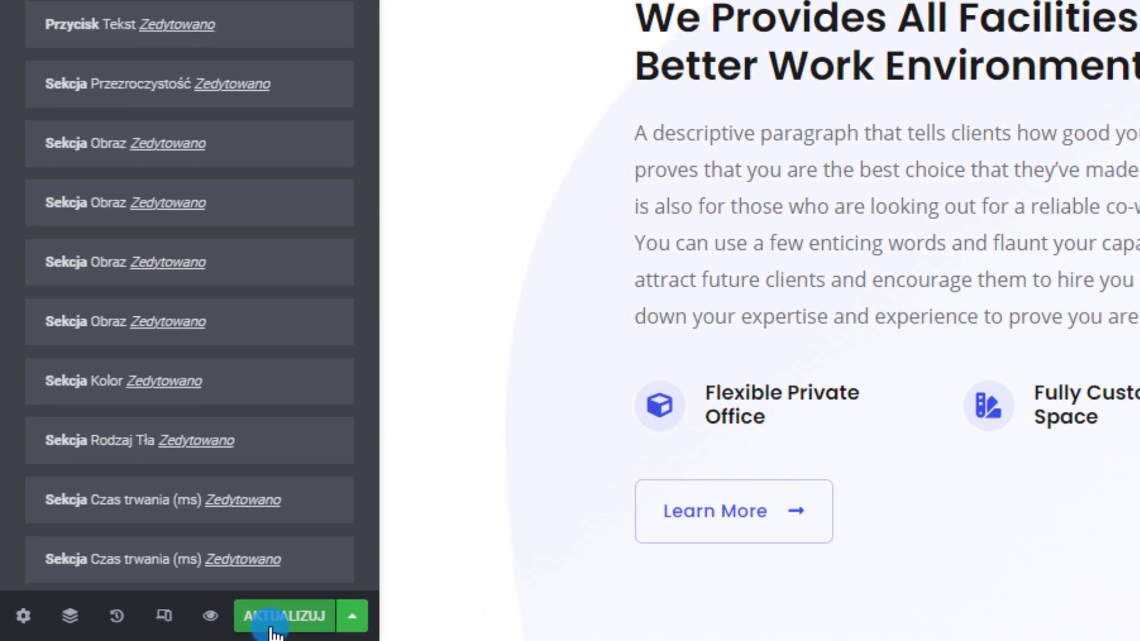
Save the page and check it on the live home page
click(130, 633)
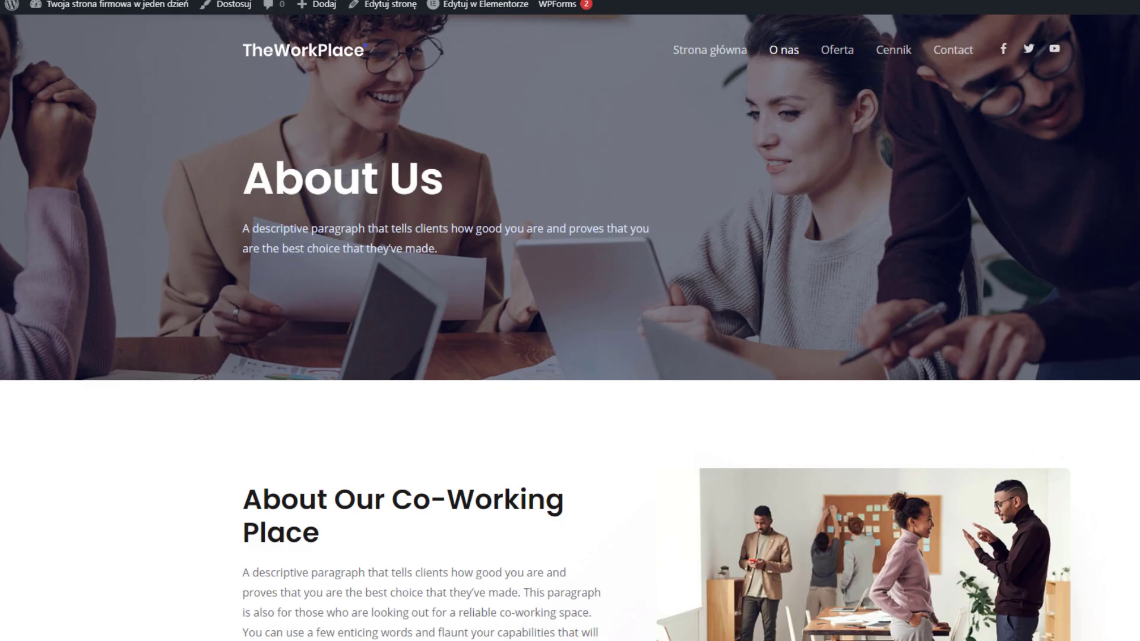
click(324, 60)
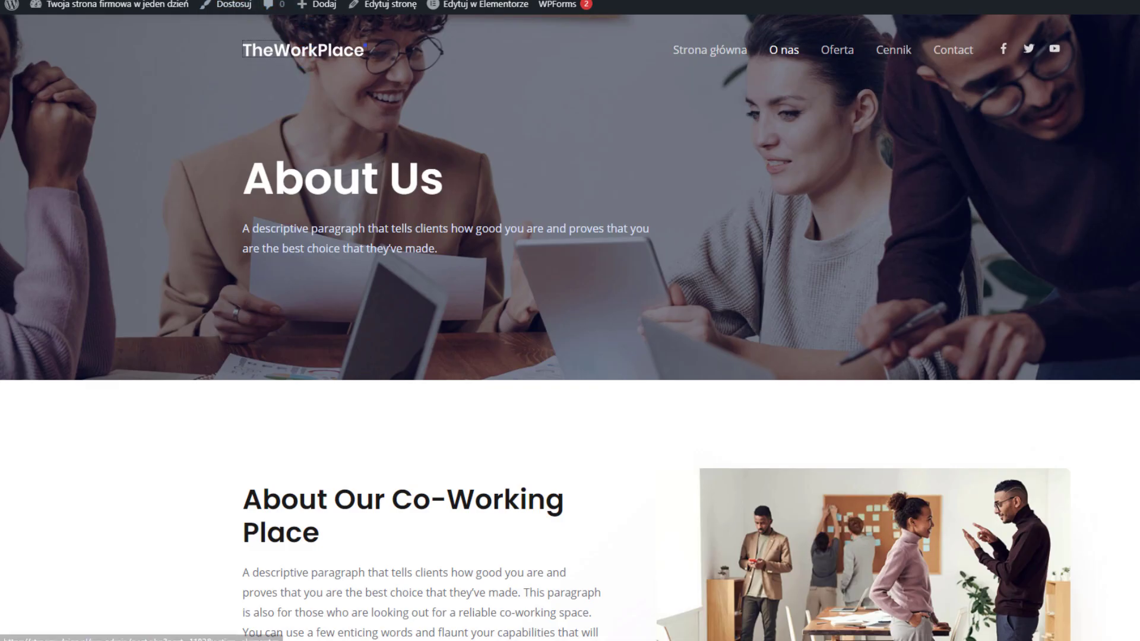
scroll(585, 373, down, 6)
scroll(585, 373, down, 15)
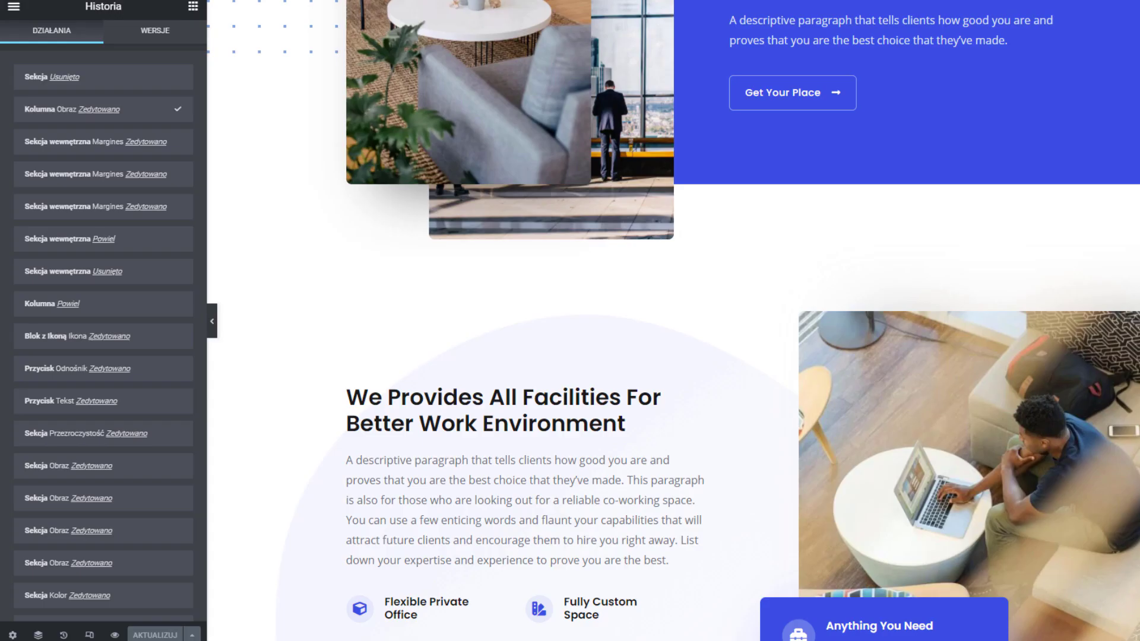
scroll(772, 333, down, 3)
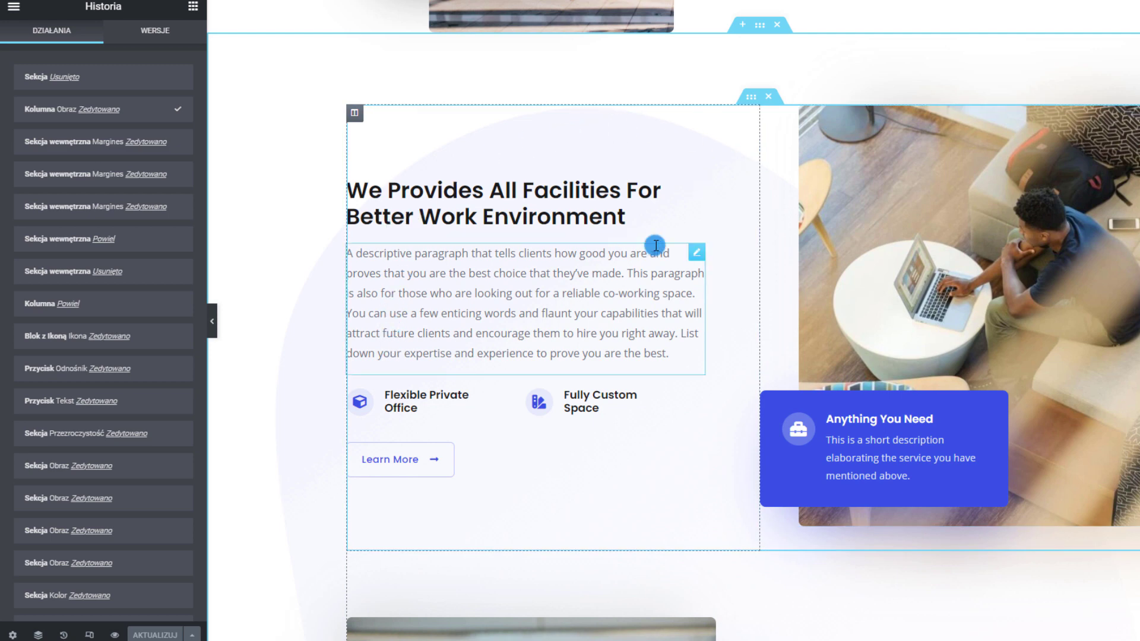
click(492, 197)
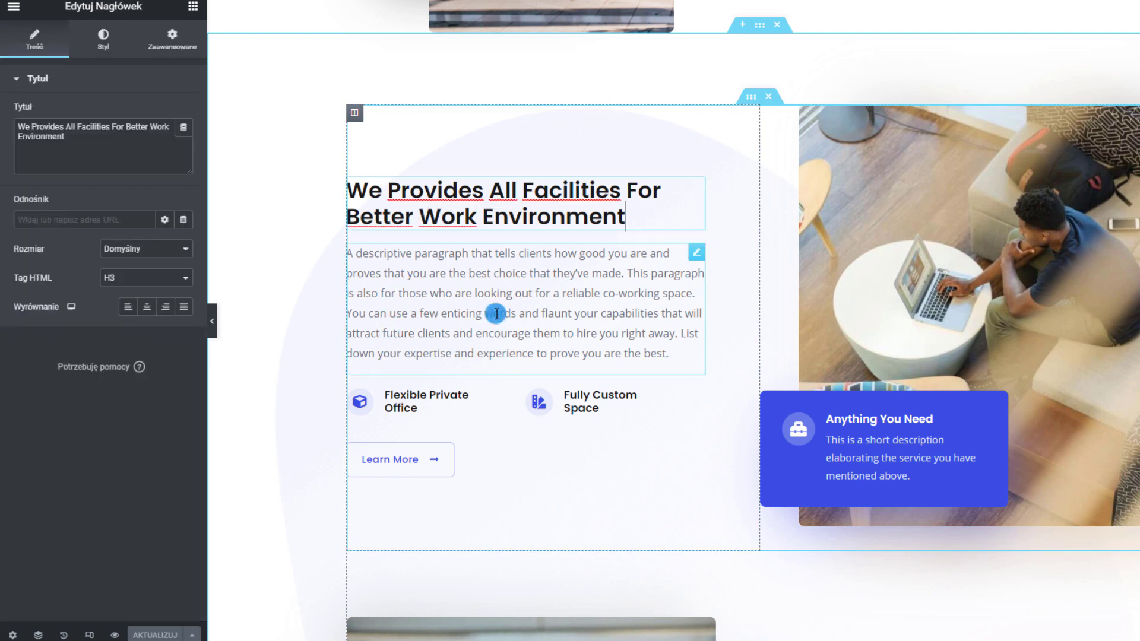
click(439, 291)
scroll(407, 246, down, 2)
click(421, 258)
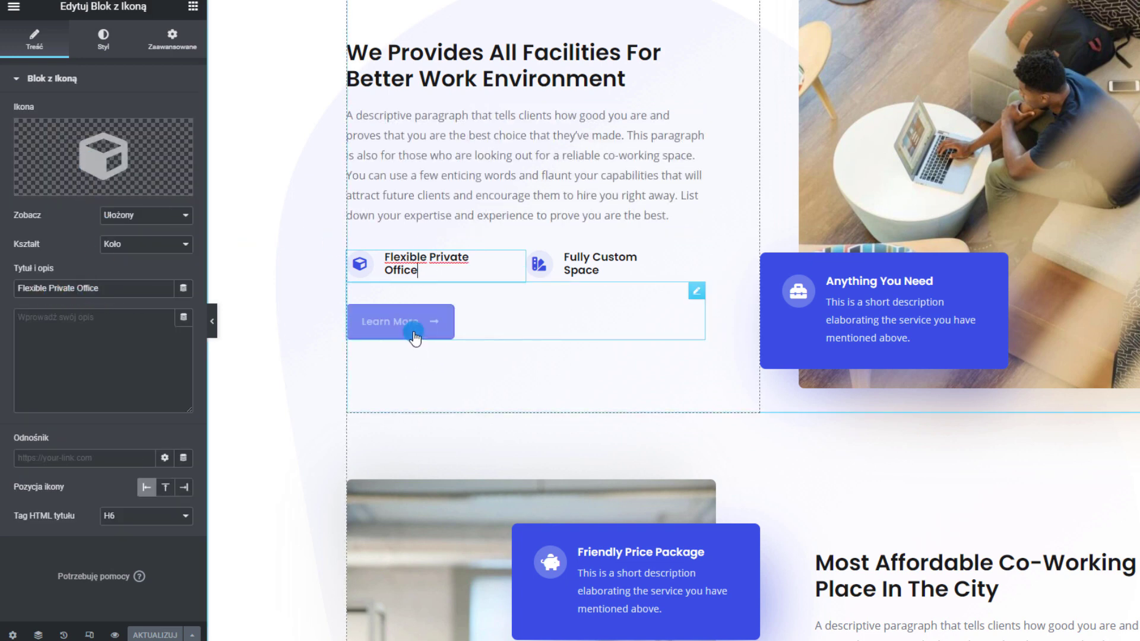
click(438, 333)
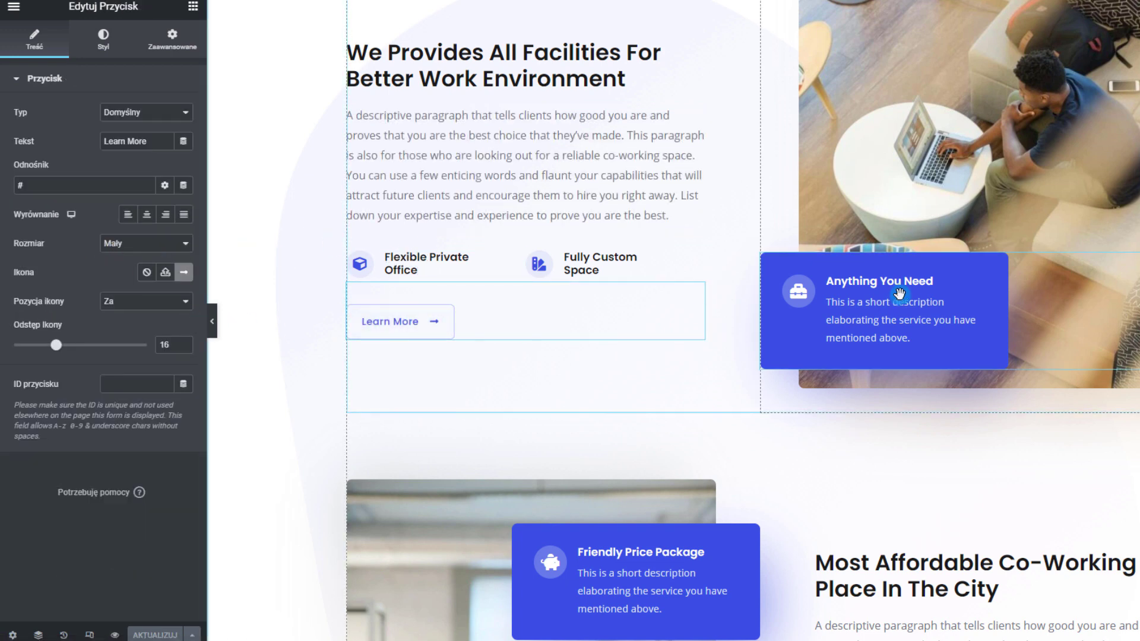
scroll(881, 365, up, 2)
click(1007, 195)
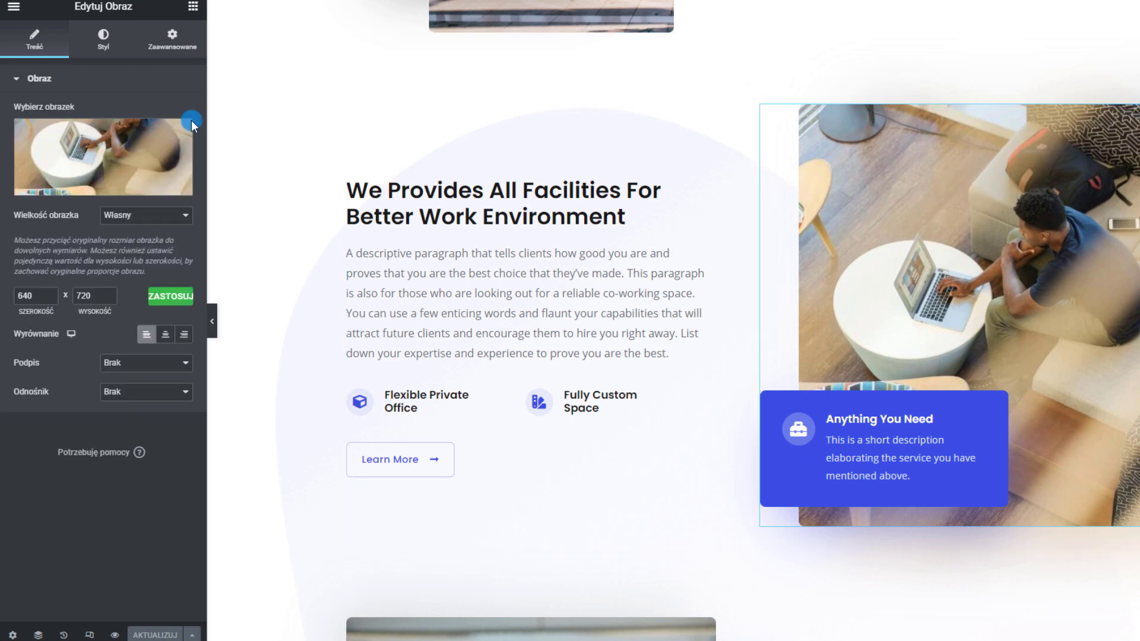
click(77, 157)
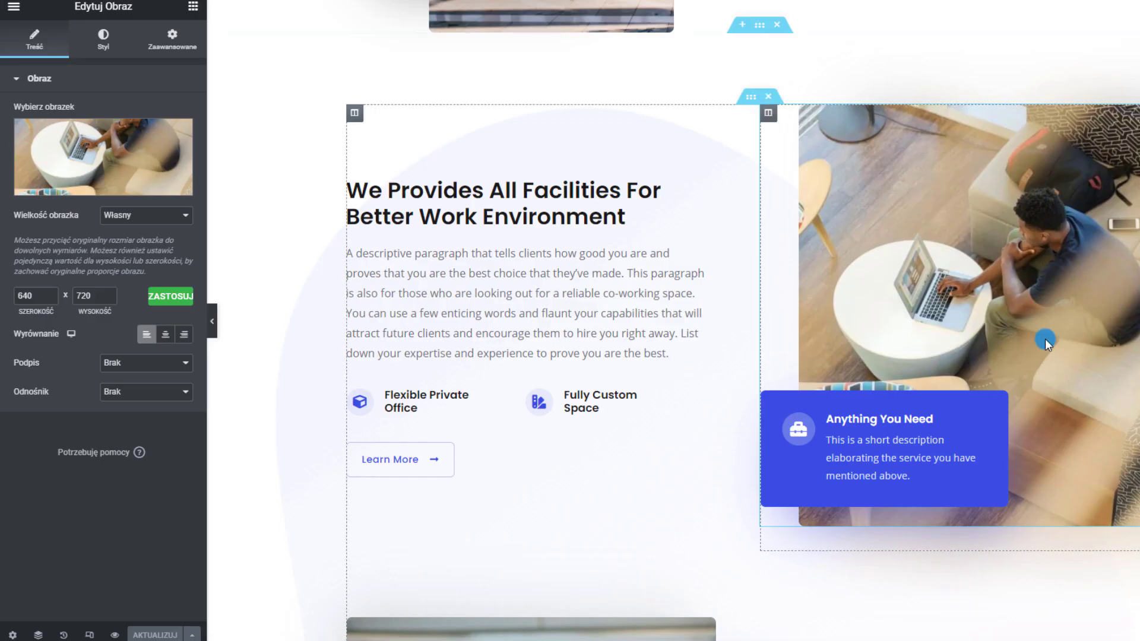
scroll(1063, 356, down, 2)
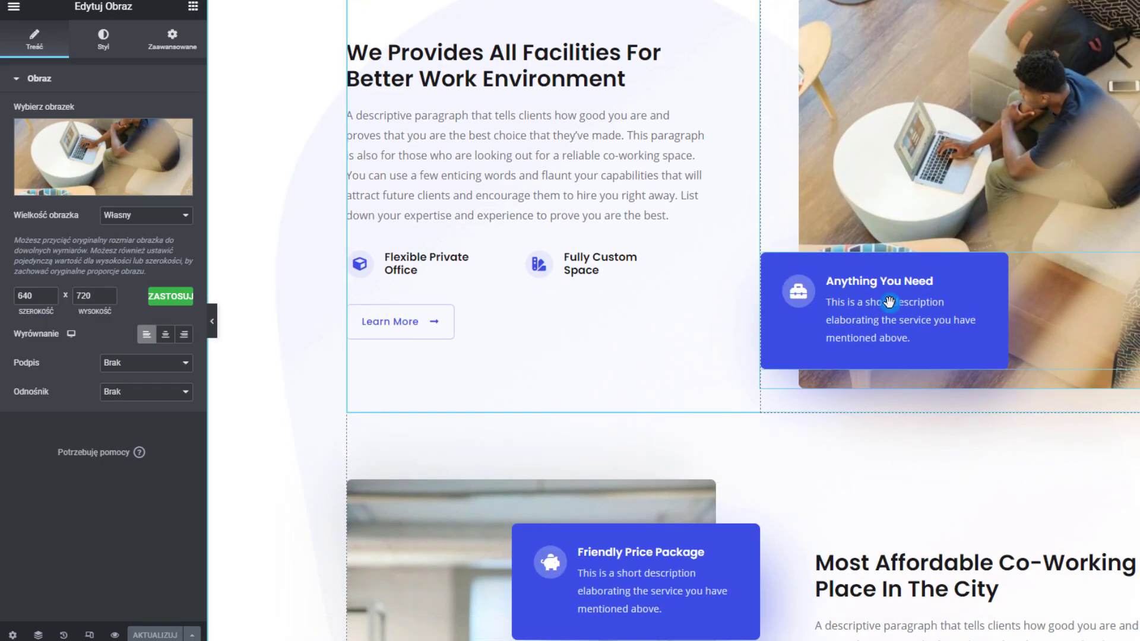
click(1045, 300)
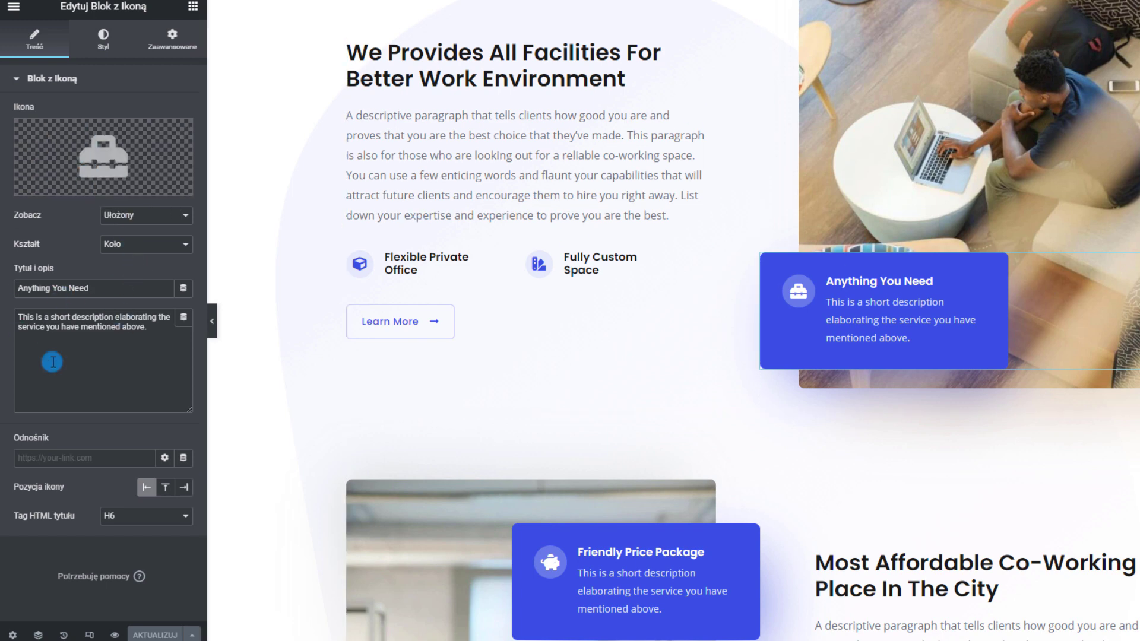
scroll(814, 223, down, 2)
scroll(825, 457, up, 2)
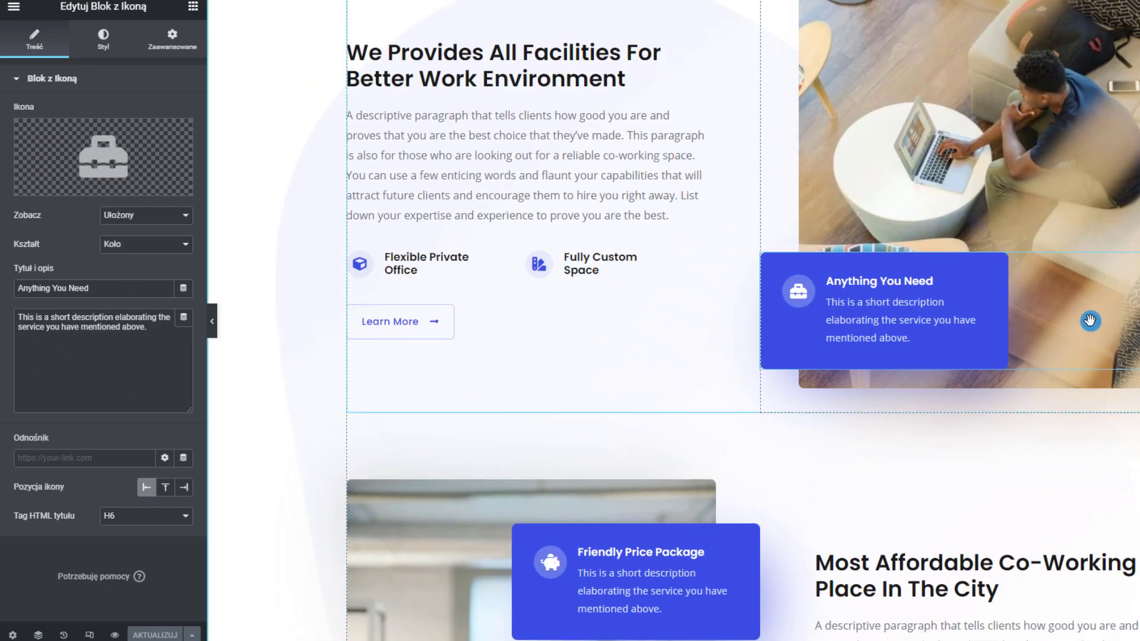
right_click(1002, 274)
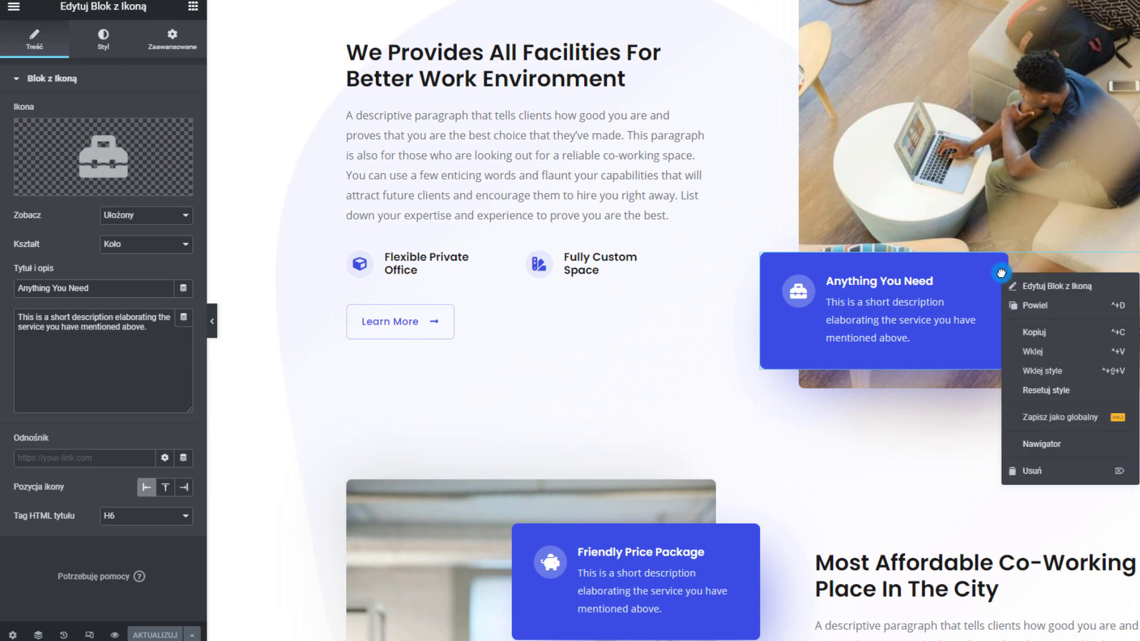
click(1035, 478)
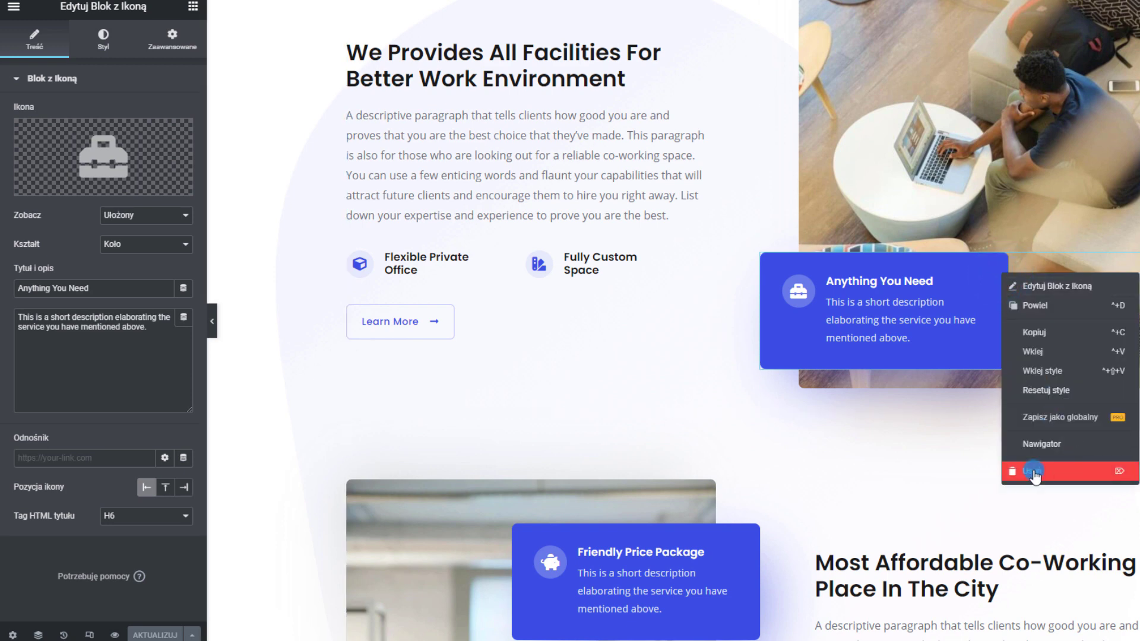
click(861, 486)
scroll(524, 319, down, 5)
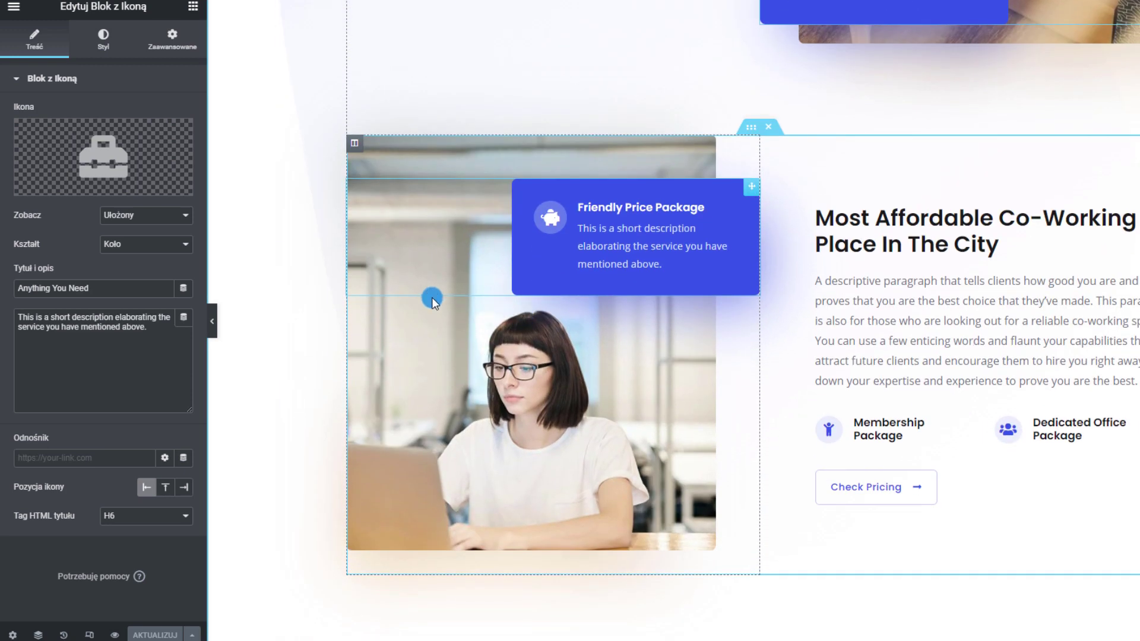
scroll(432, 302, down, 4)
scroll(625, 423, up, 6)
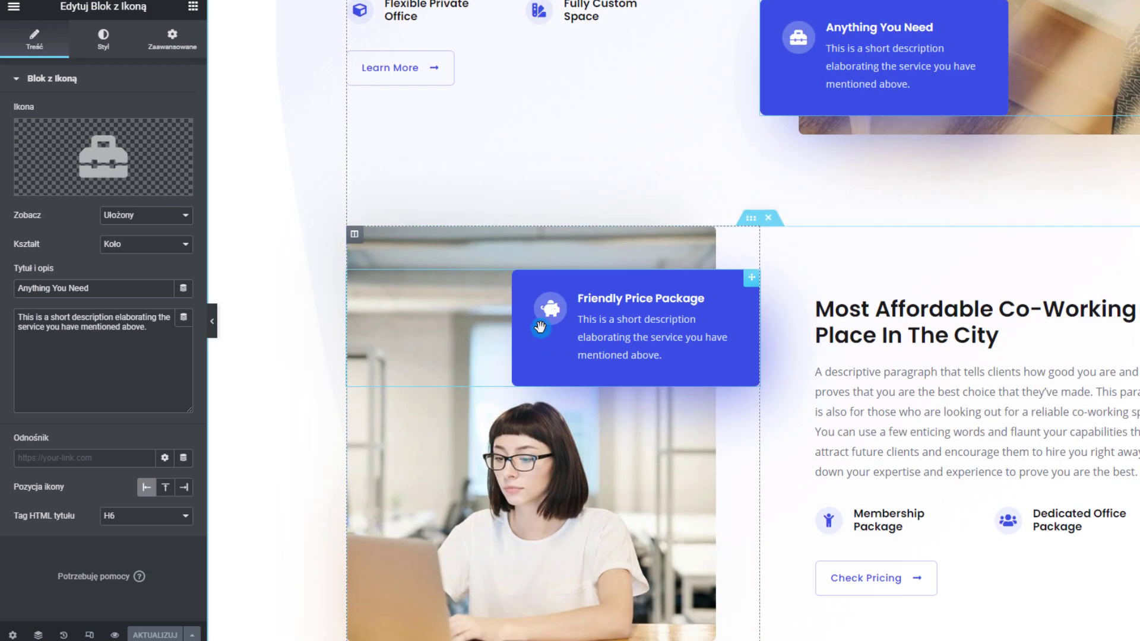
scroll(540, 328, down, 10)
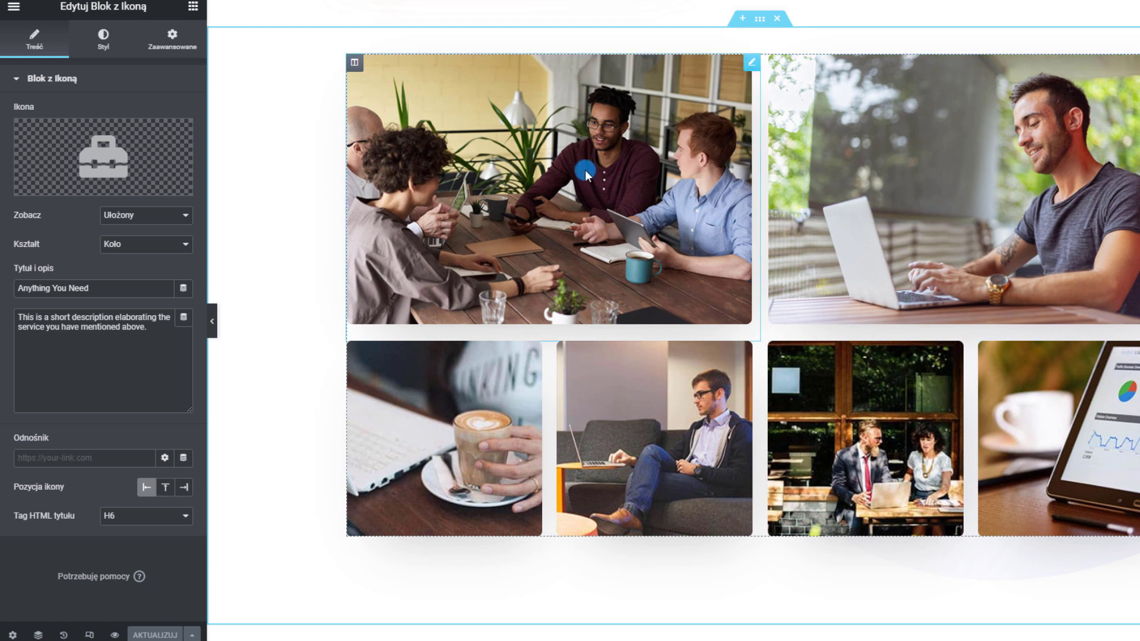
Inspect the settings of each gallery photo: meeting, laptop, sofa, restaurant and tablet
click(630, 212)
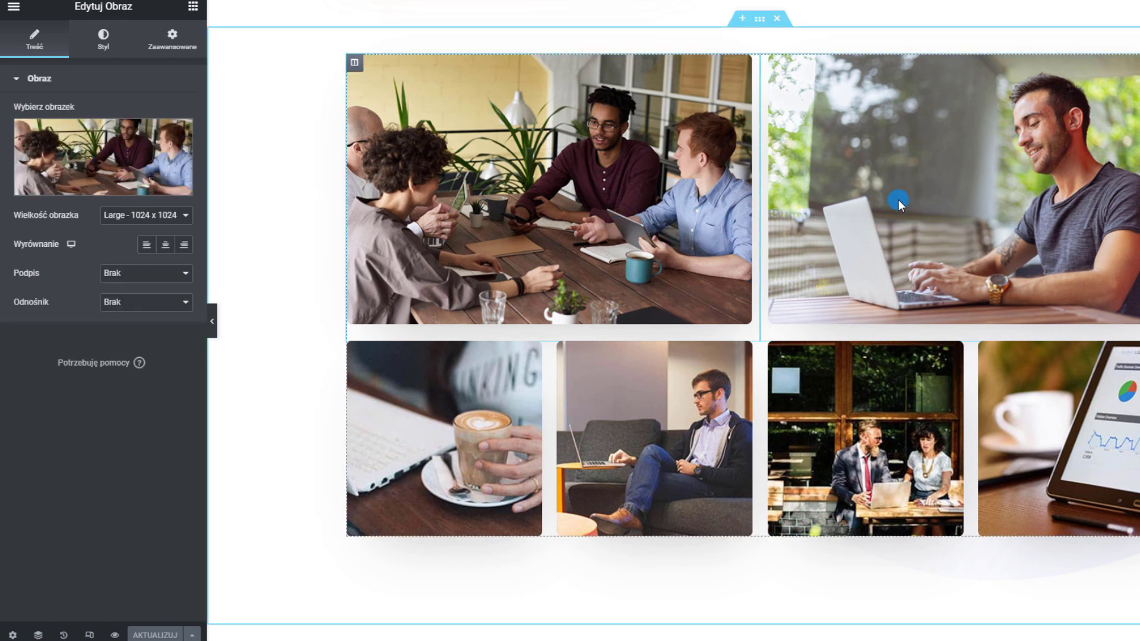
click(955, 182)
click(653, 440)
click(883, 451)
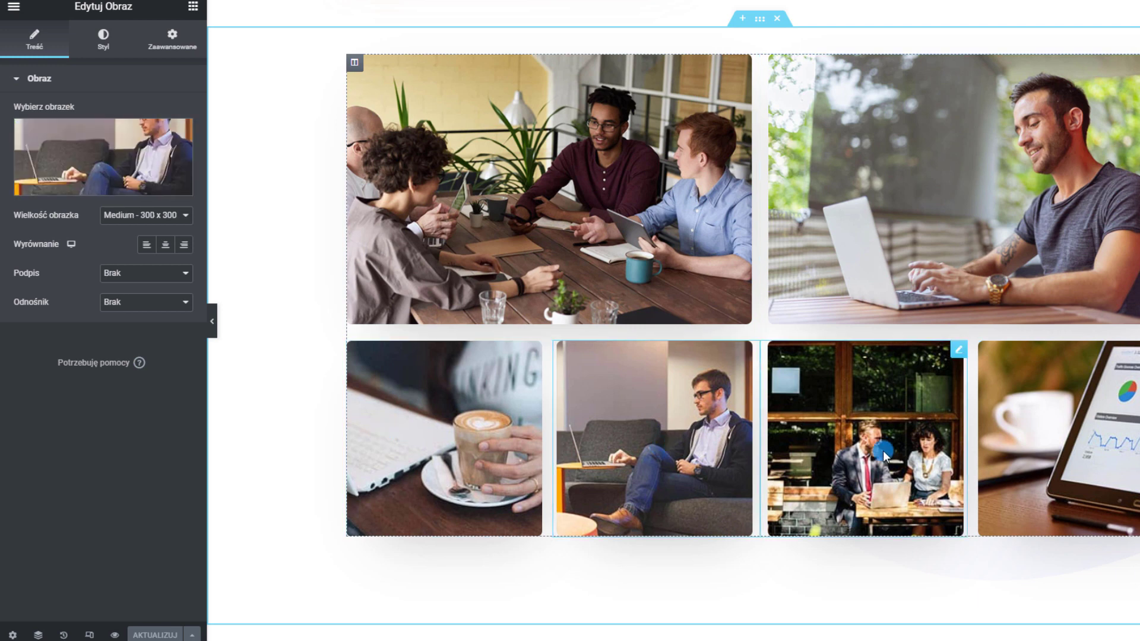
click(1050, 429)
click(655, 300)
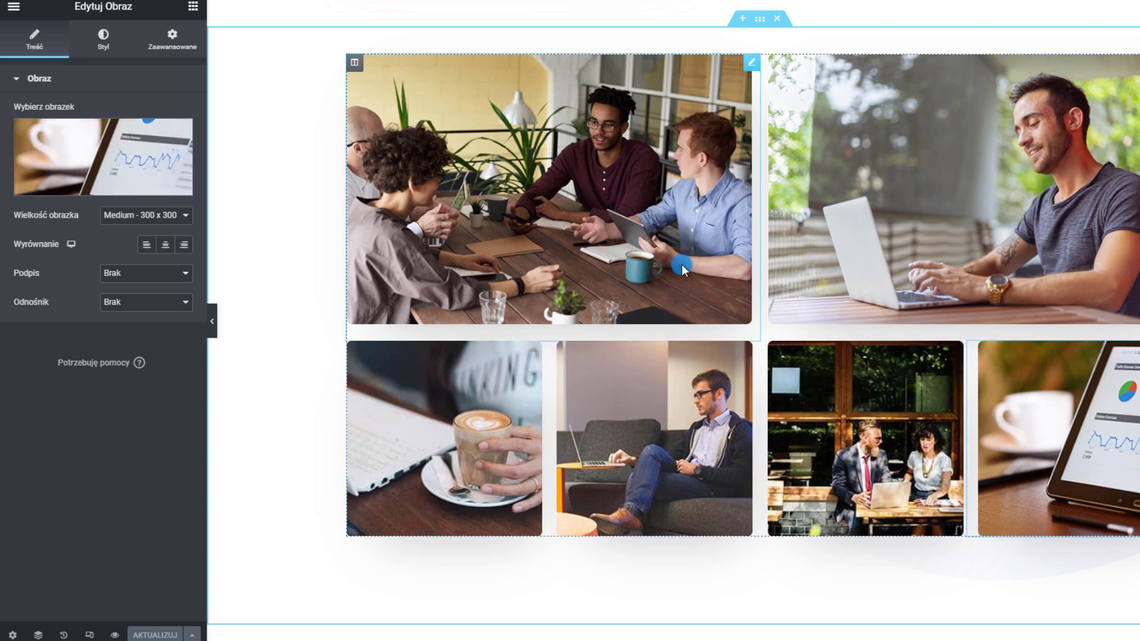
Scroll down to the empty section above the footer and show the widget library
scroll(853, 266, down, 2)
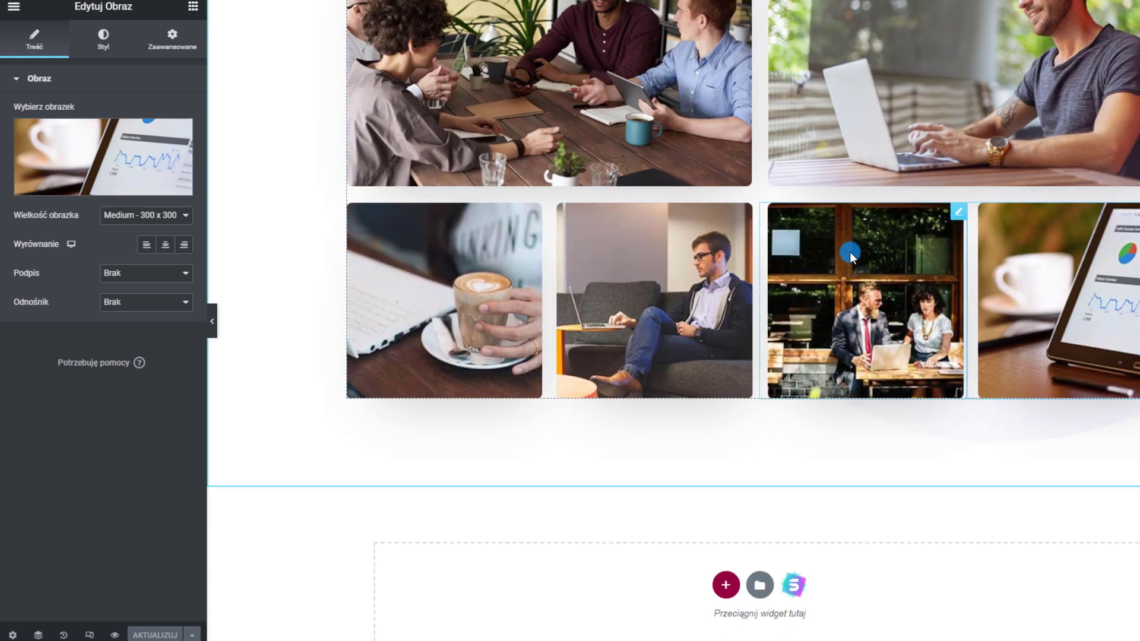
scroll(850, 252, down, 4)
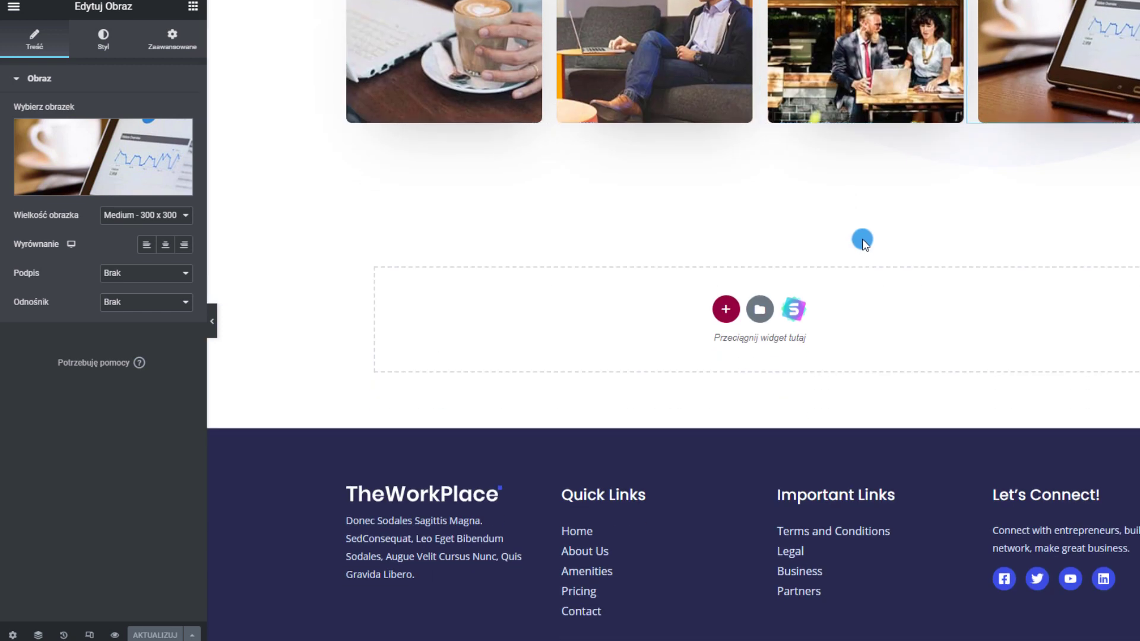
scroll(1092, 489, down, 2)
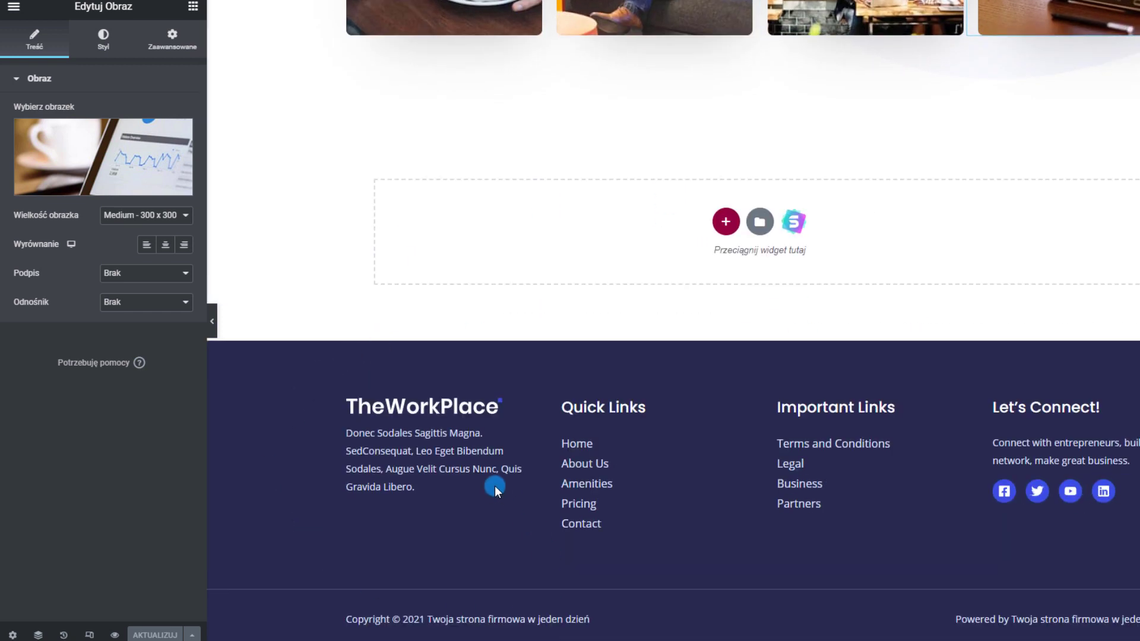
click(428, 518)
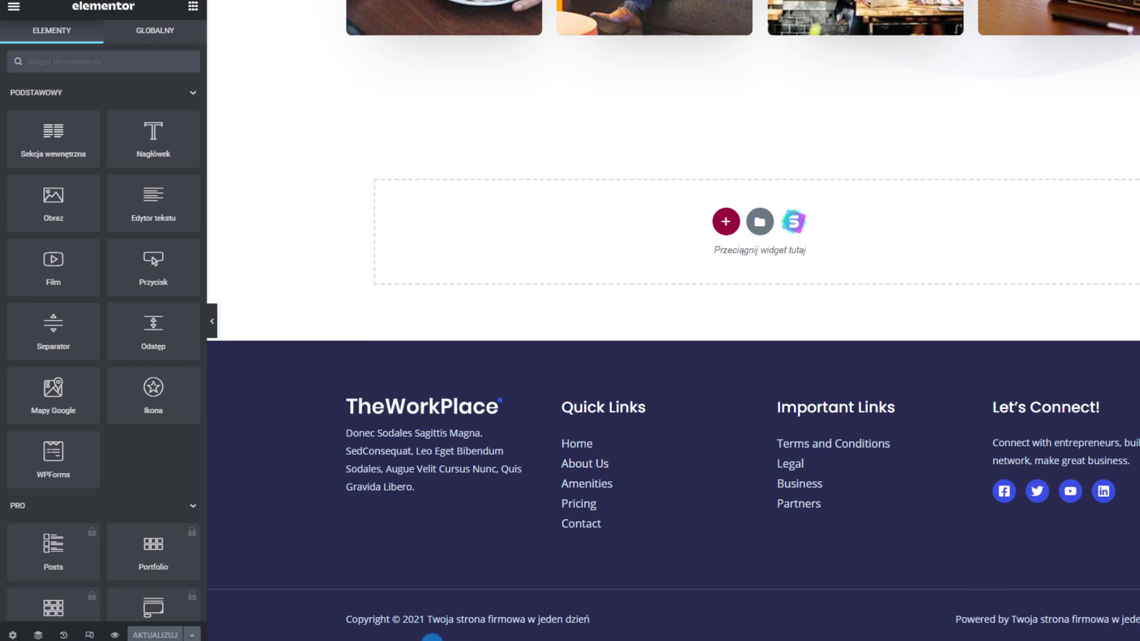
Scroll up and down through the page to review its sections
scroll(673, 321, up, 20)
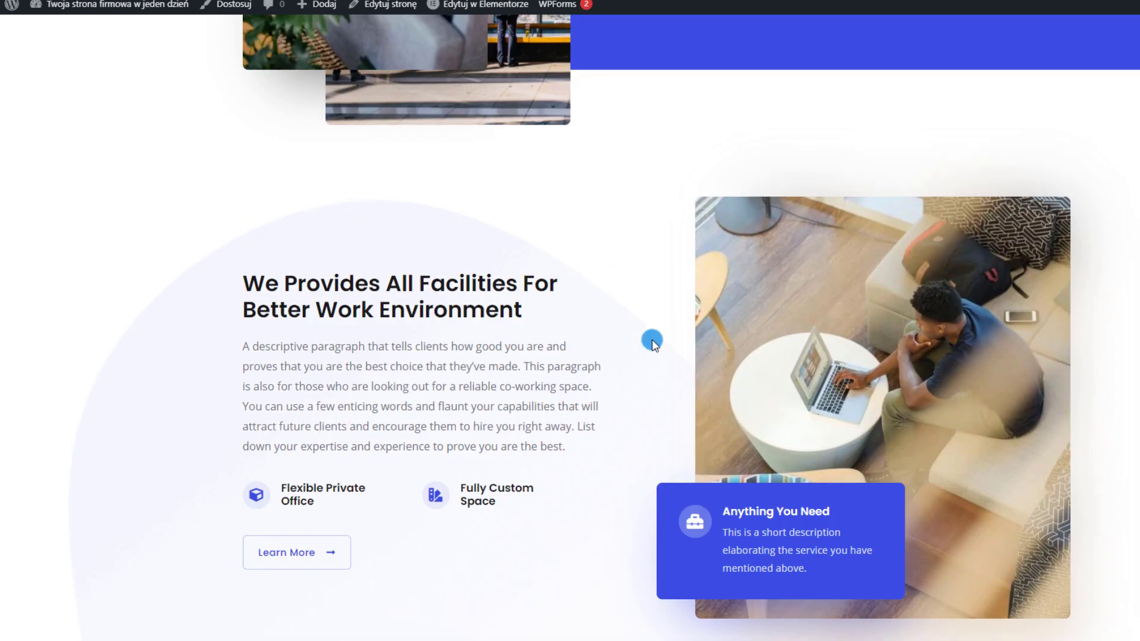
scroll(651, 338, up, 15)
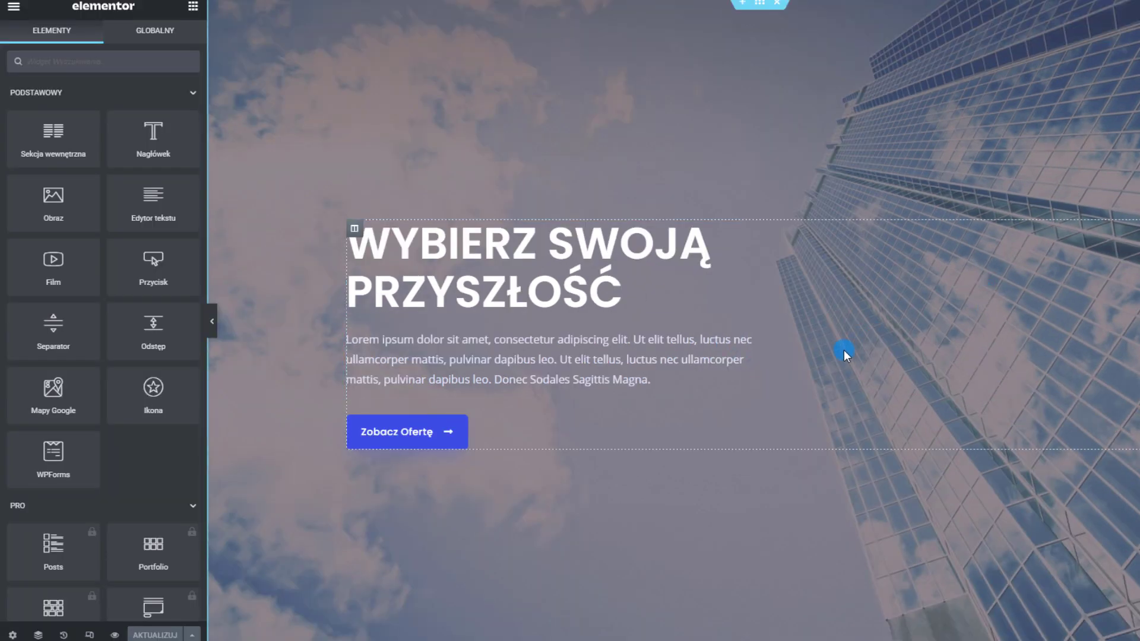
scroll(845, 352, down, 10)
scroll(945, 176, up, 8)
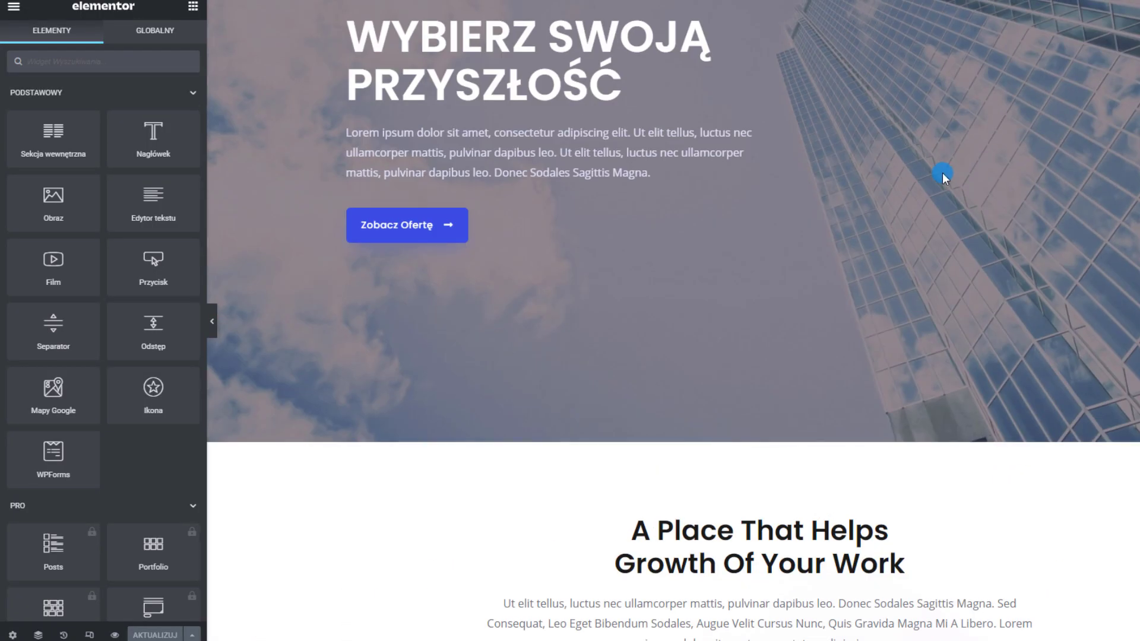
scroll(433, 122, up, 3)
scroll(916, 384, down, 15)
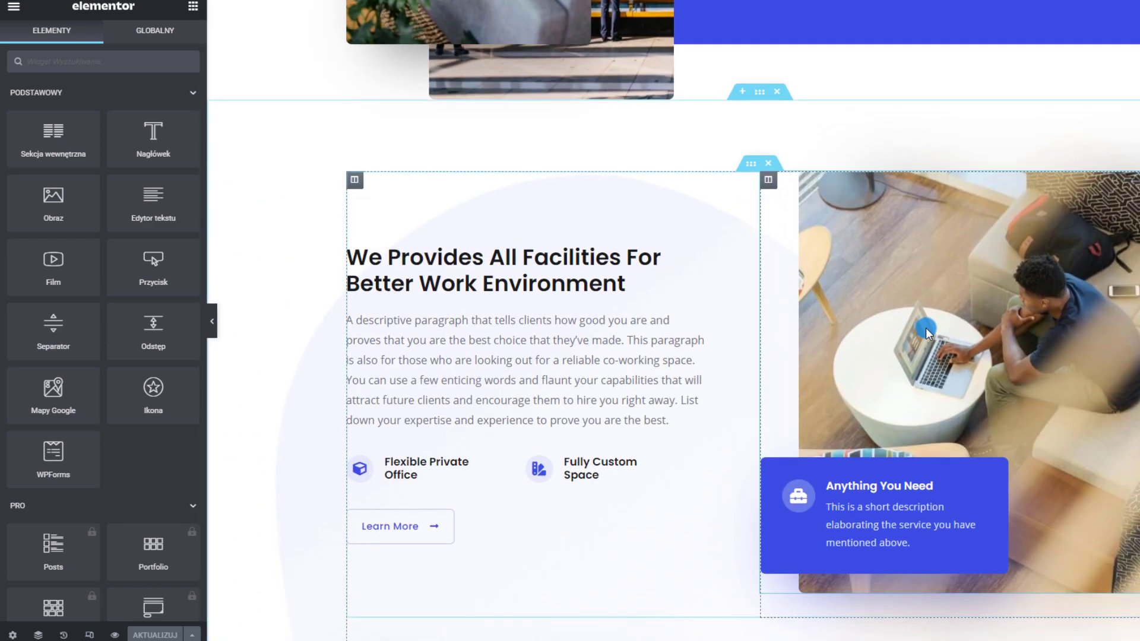
scroll(927, 330, down, 15)
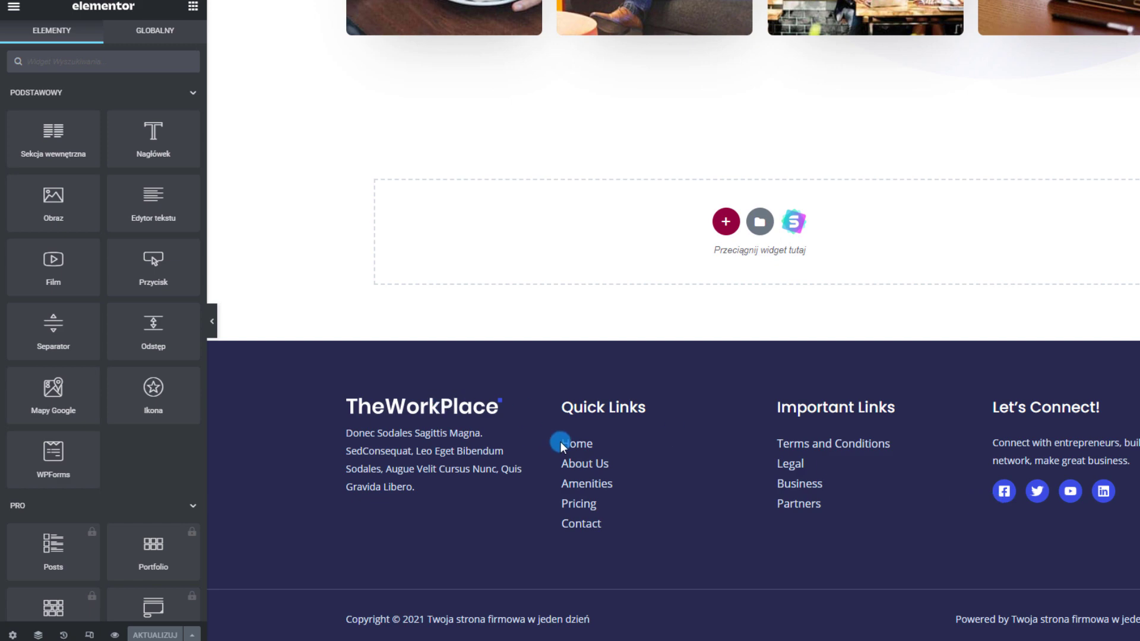
scroll(566, 447, up, 20)
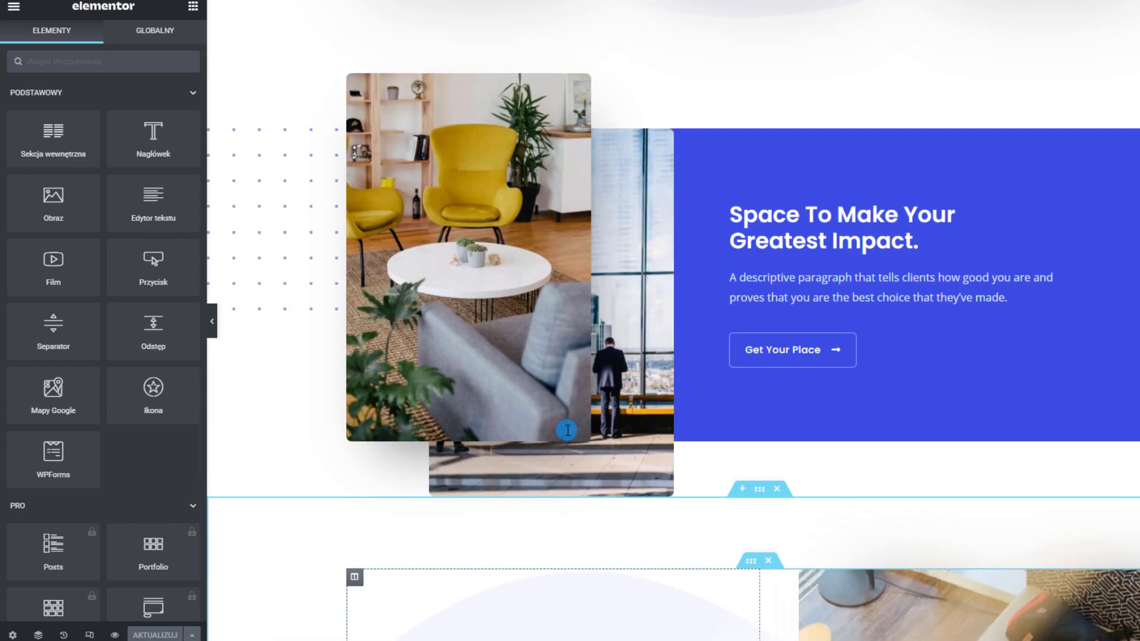
scroll(567, 433, up, 5)
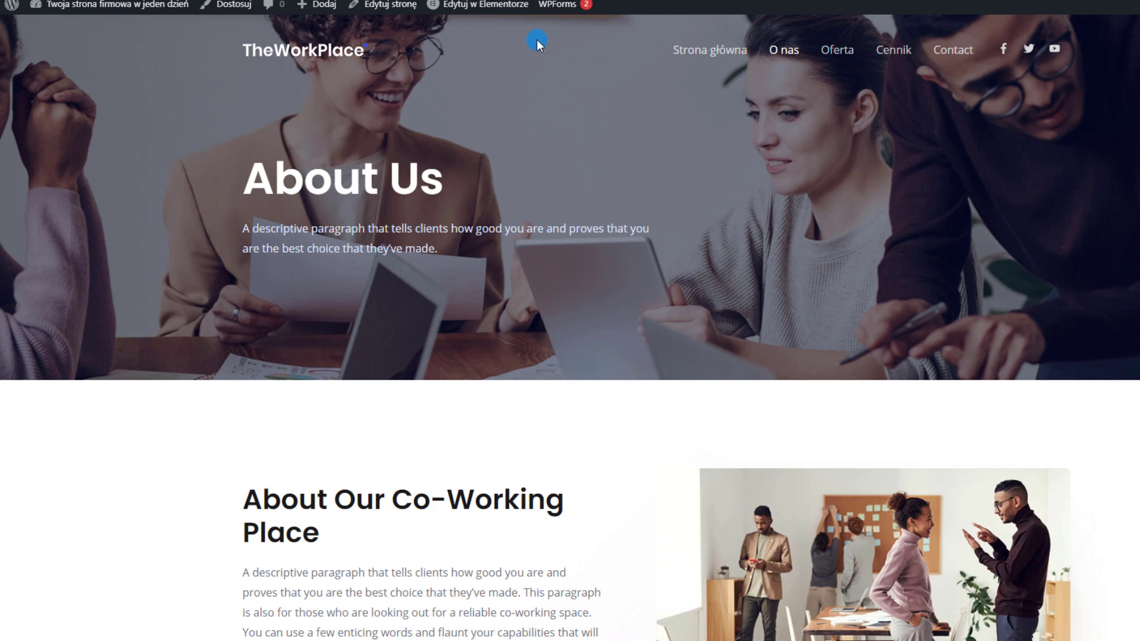
Open the 'O nas' (About Us) page in the Elementor editor from the admin bar
scroll(644, 287, down, 10)
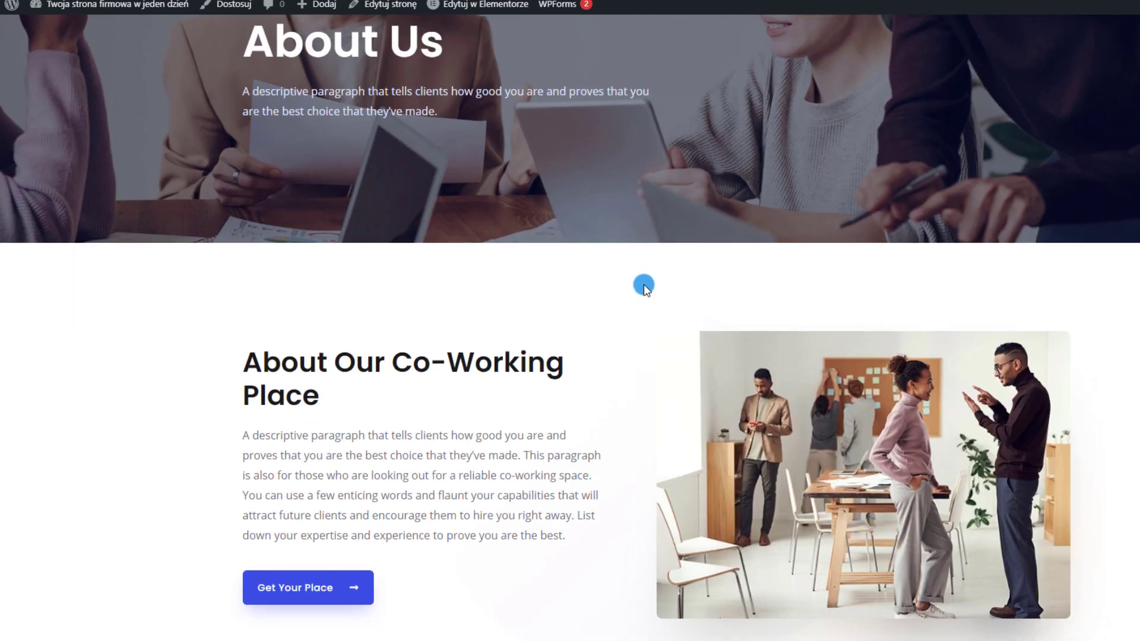
scroll(645, 285, down, 8)
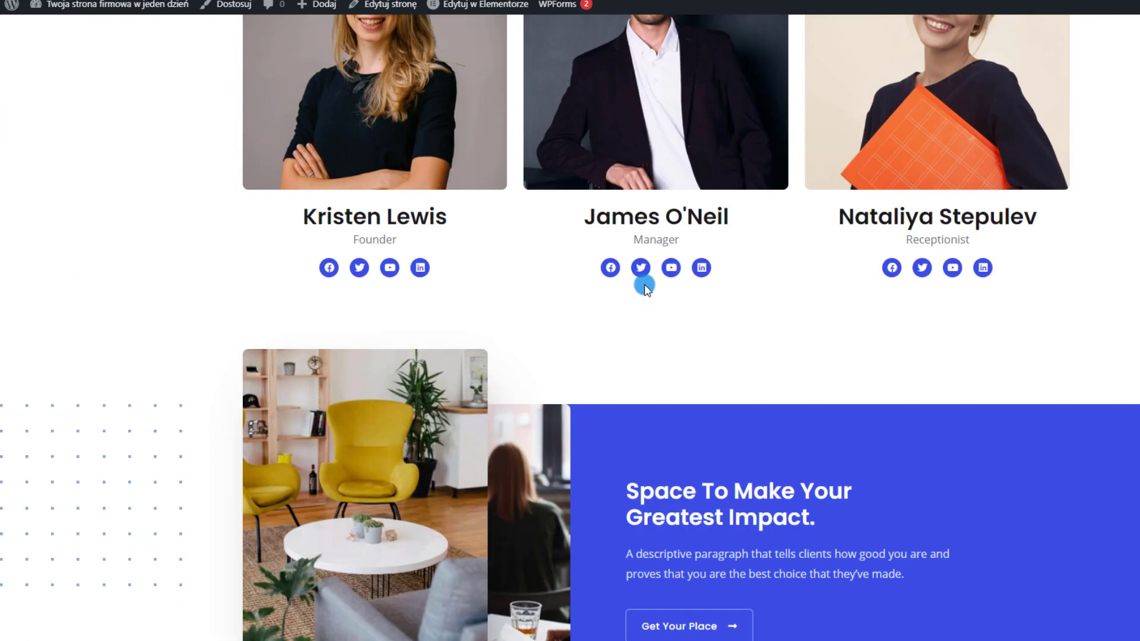
scroll(644, 285, up, 18)
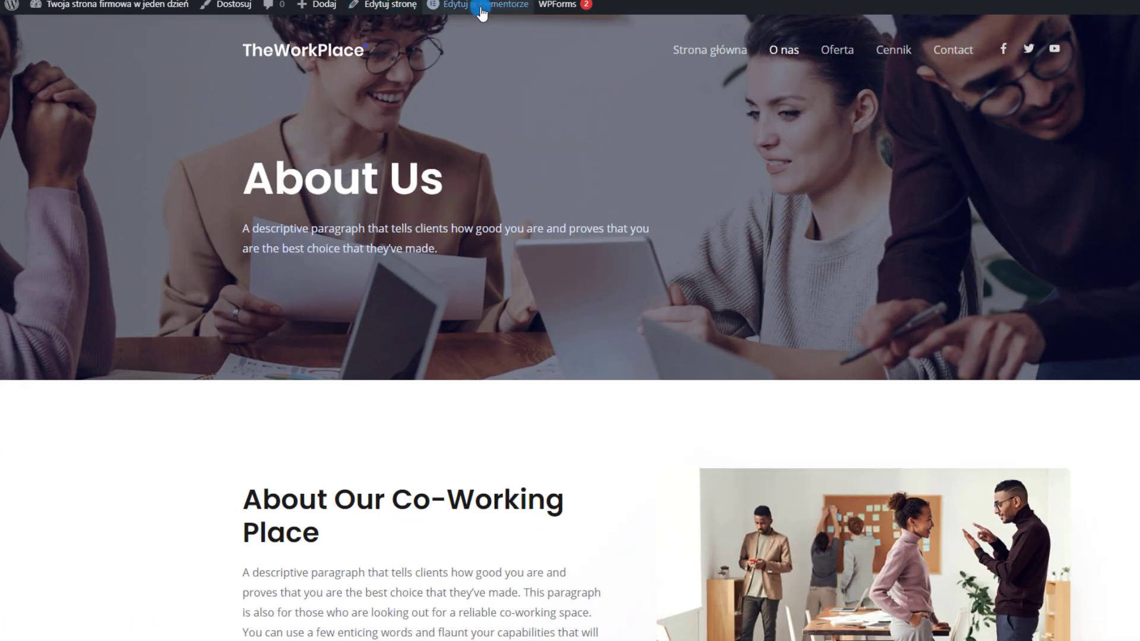
click(467, 10)
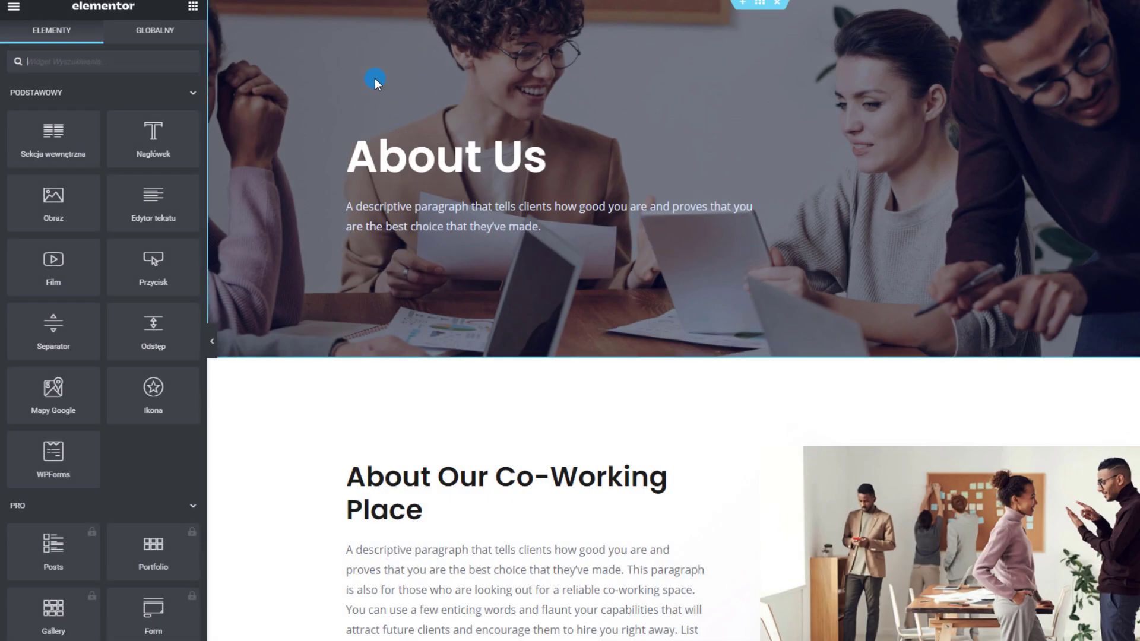
Set the About Us hero section background to the photo of people by tall glass office windows
click(363, 149)
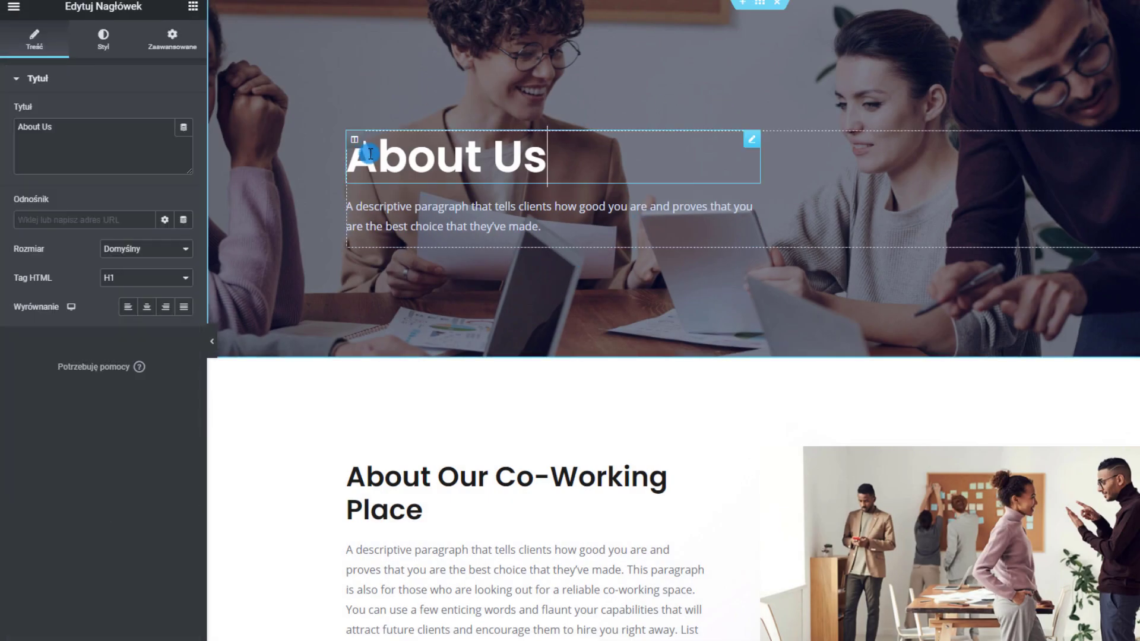
right_click(572, 63)
click(588, 76)
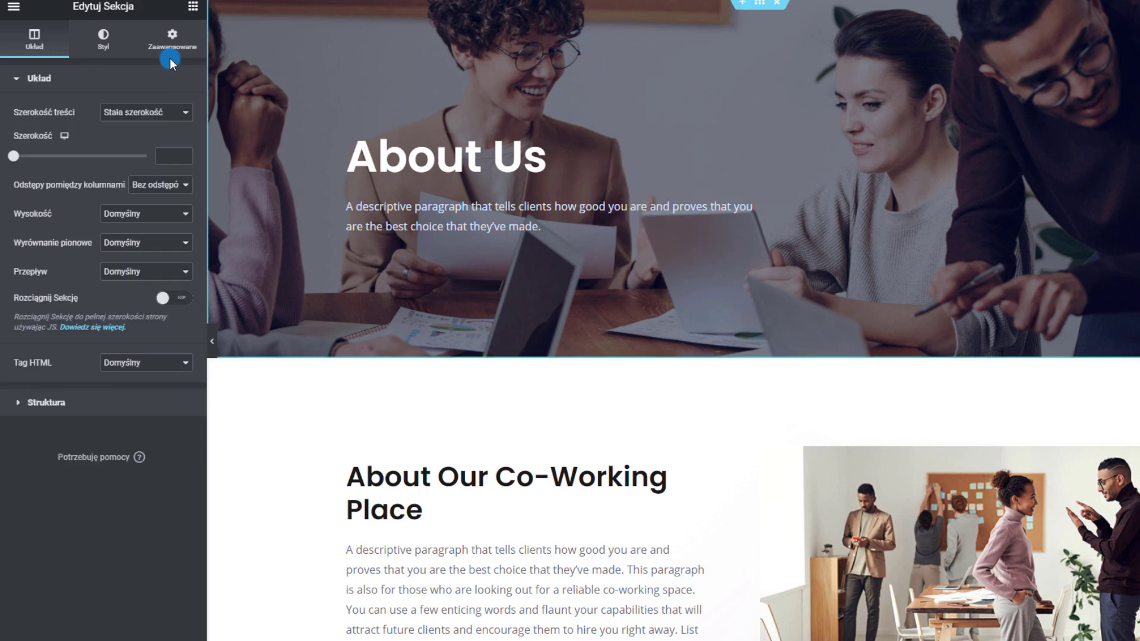
click(101, 54)
click(148, 229)
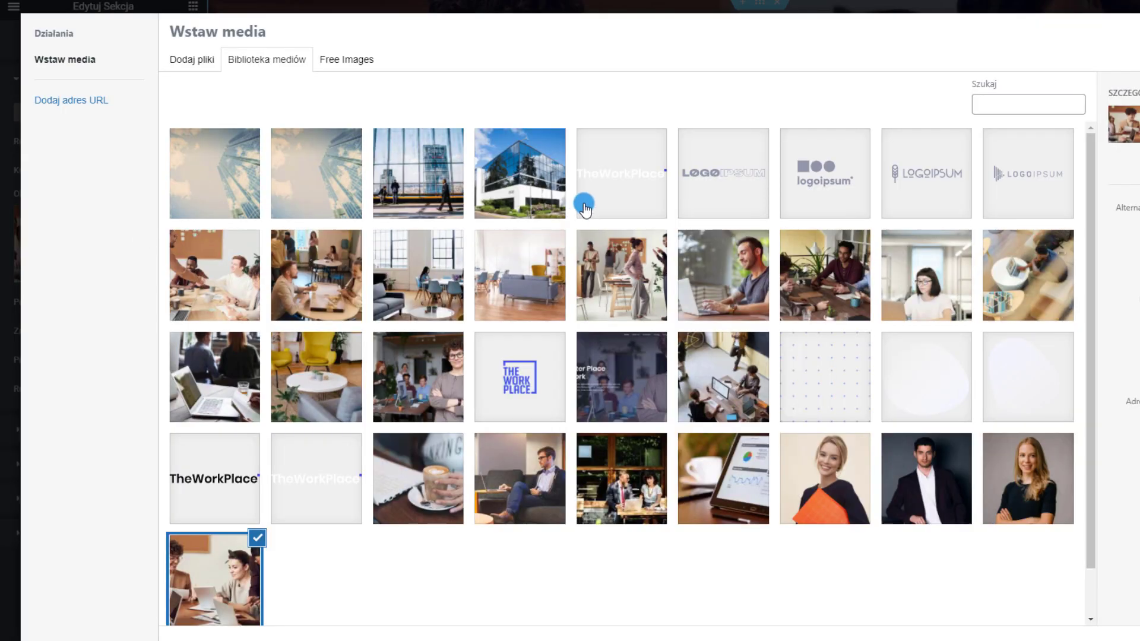
click(453, 164)
click(1137, 638)
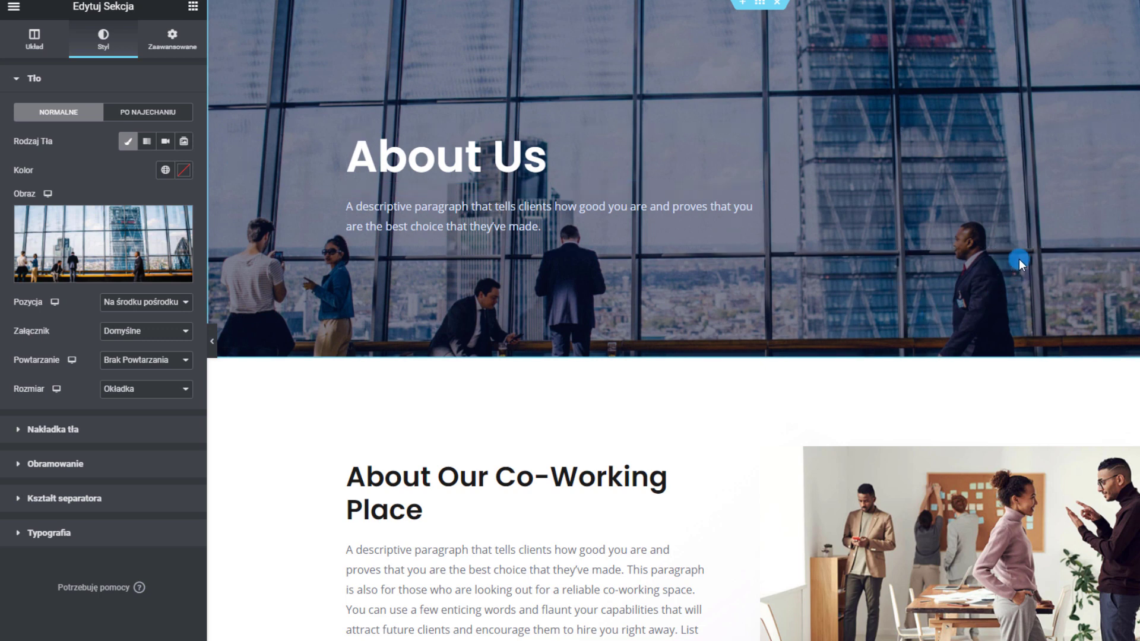
Scroll down to the About section and select its Get Your Place button
scroll(781, 461, down, 3)
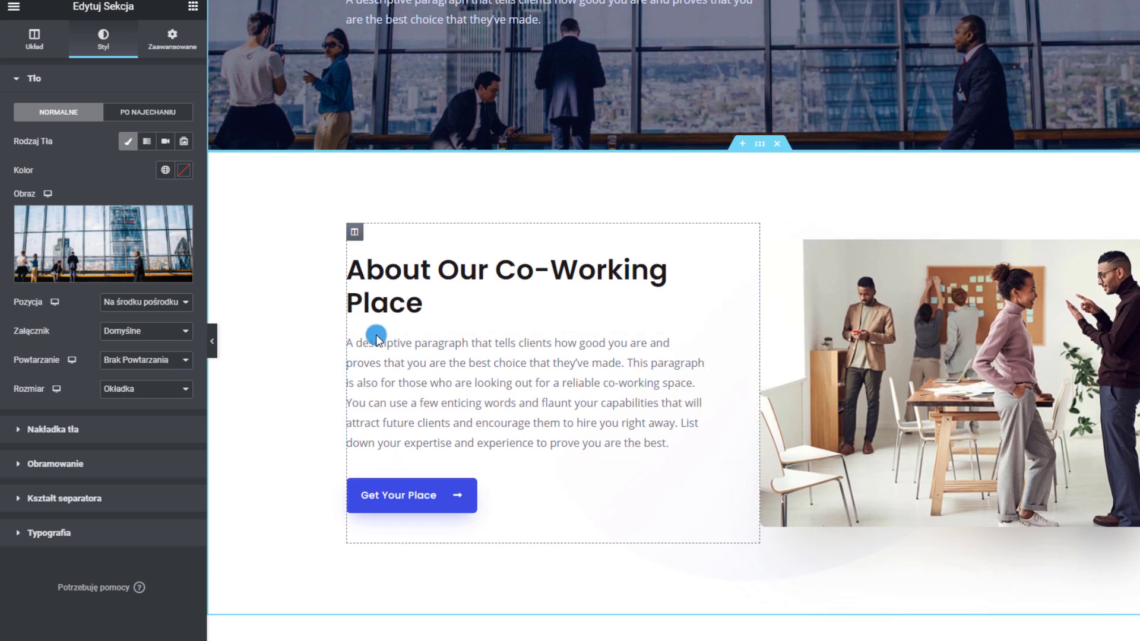
scroll(376, 338, down, 1)
scroll(482, 327, down, 1)
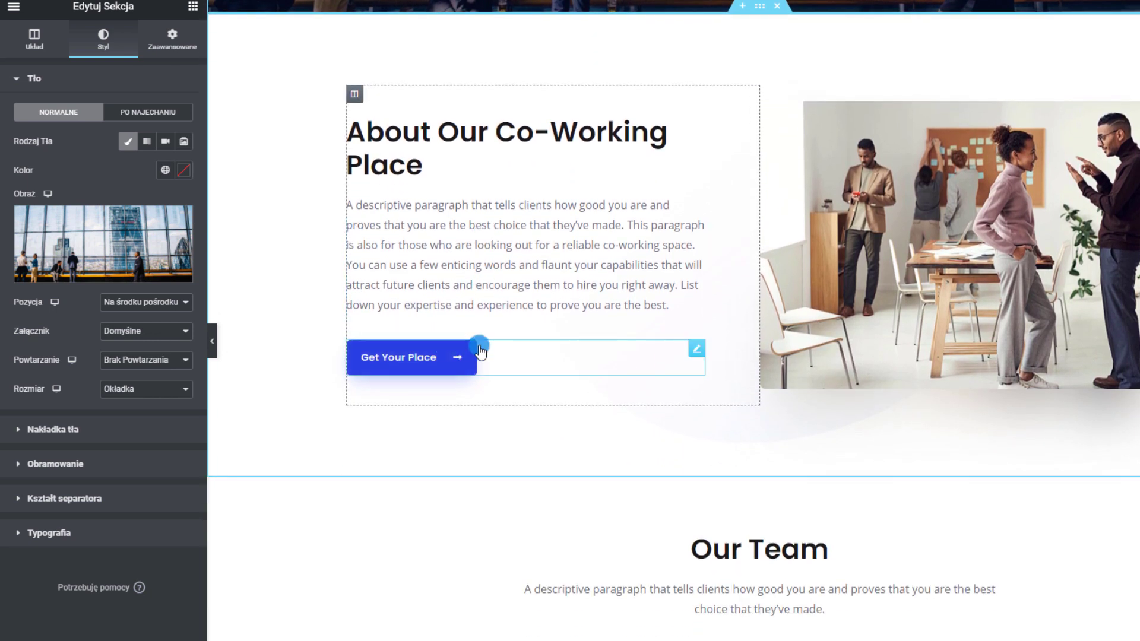
click(505, 354)
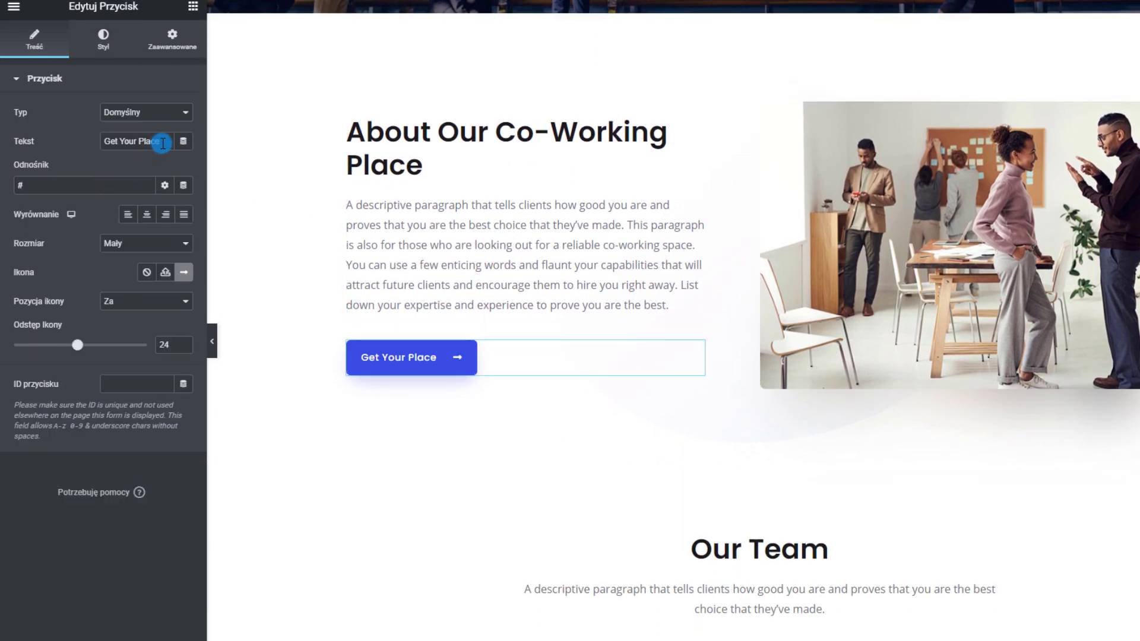
Change the button text to 'Oferta'
text(Oferta)
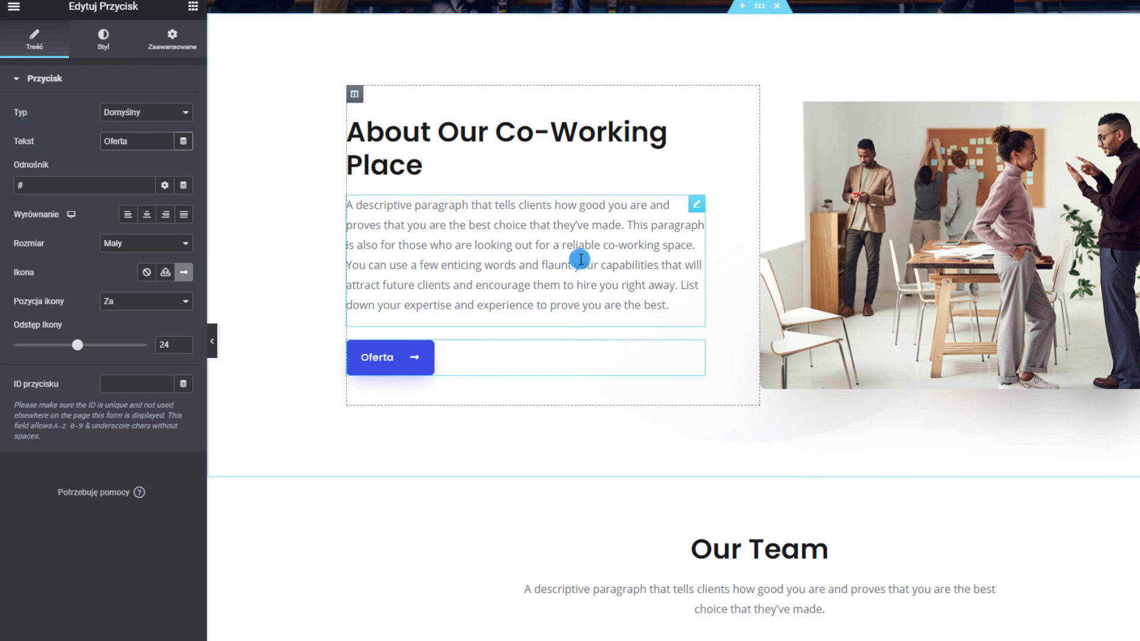
scroll(582, 259, down, 4)
scroll(793, 277, down, 3)
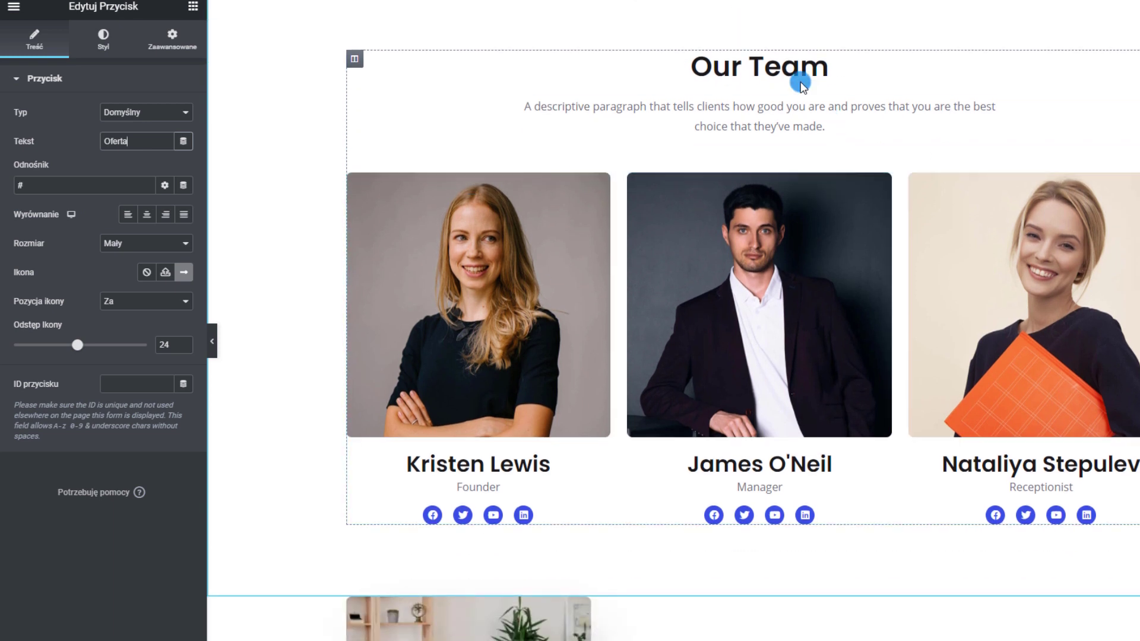
Rename the 'Our Team' heading to 'Nasz zespół'
click(802, 82)
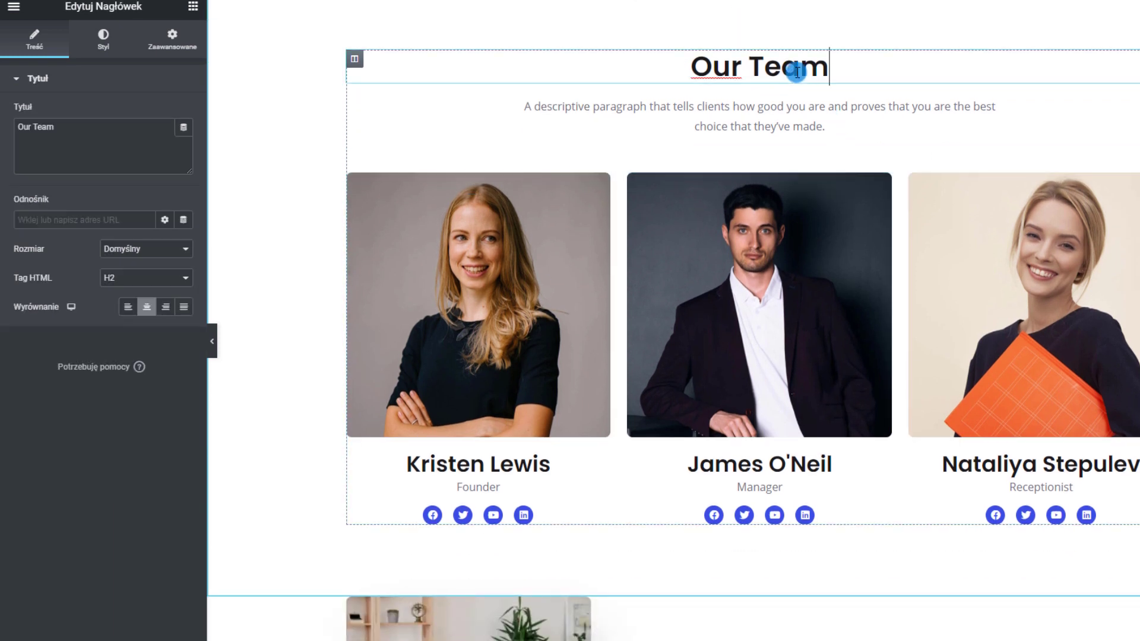
key(ctrl+a)
text(Z)
key(BackSpace)
text(Nasz zespół)
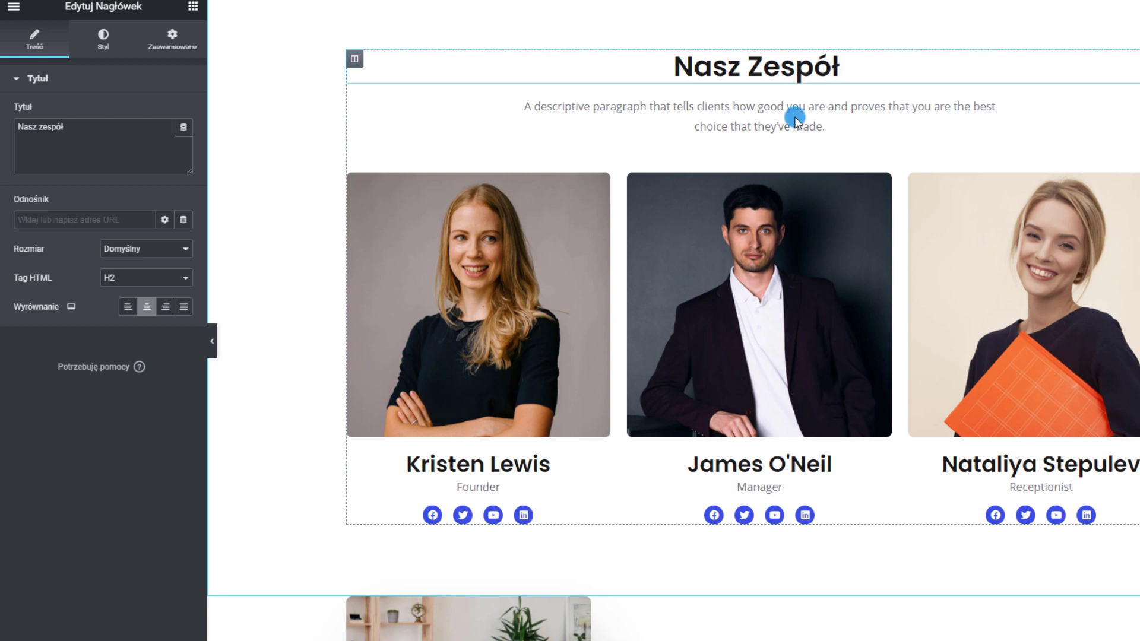
scroll(796, 118, down, 1)
click(551, 446)
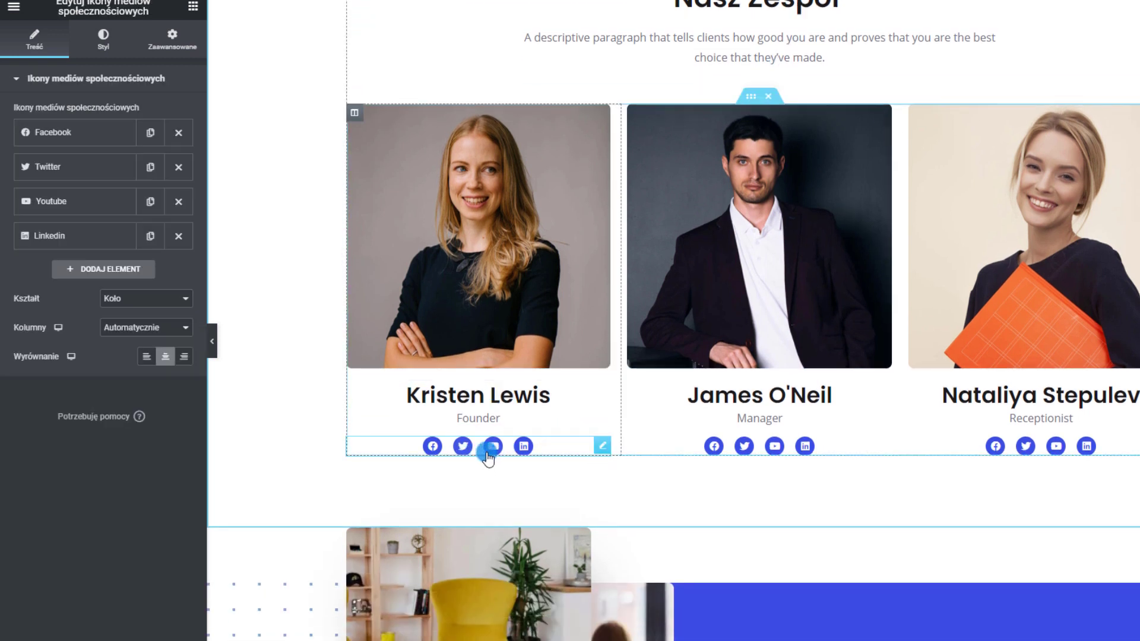
click(86, 140)
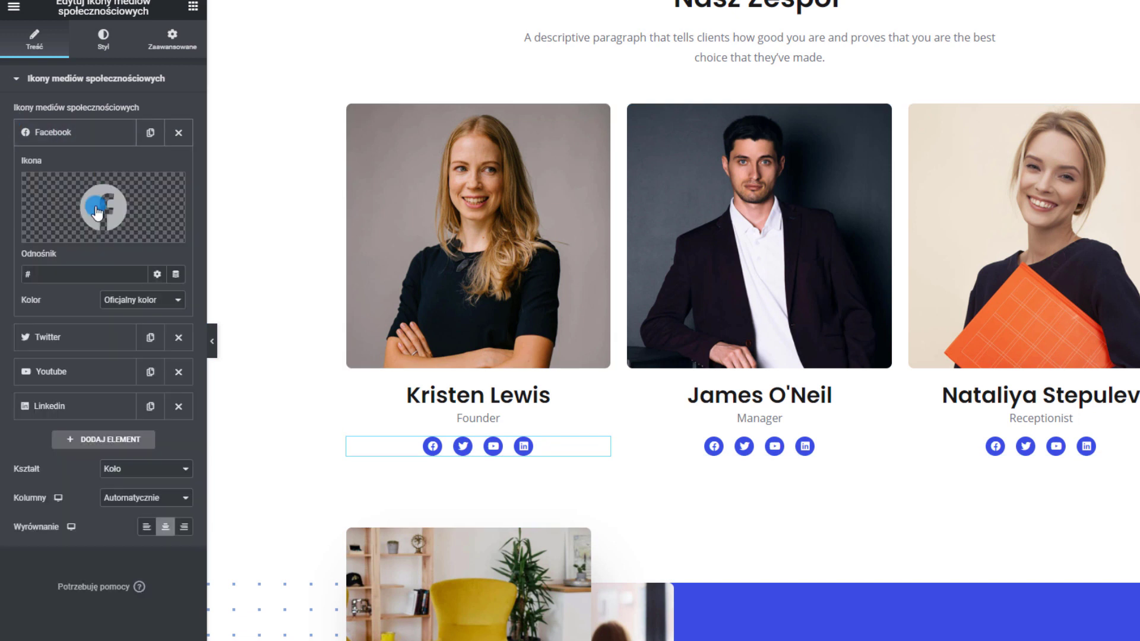
mouse_move(106, 204)
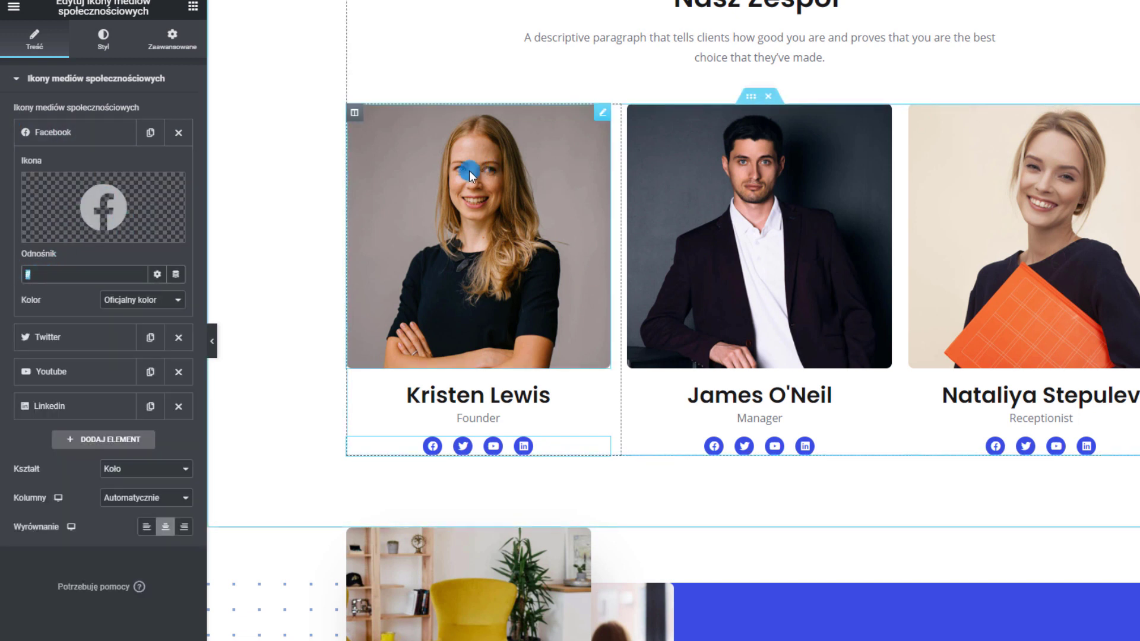
click(80, 369)
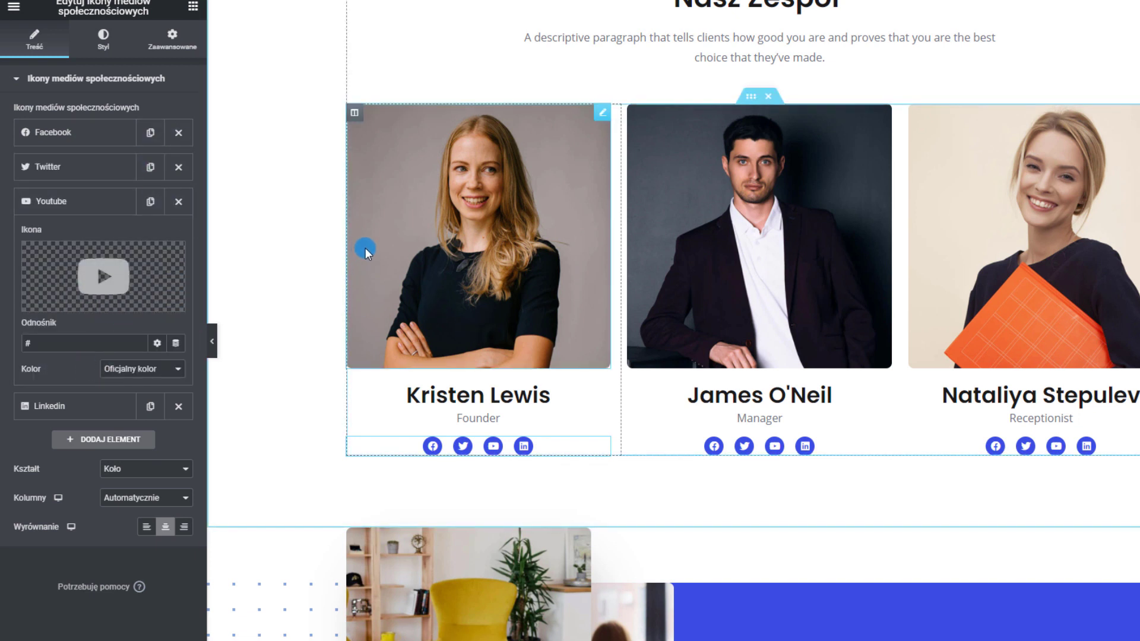
click(102, 204)
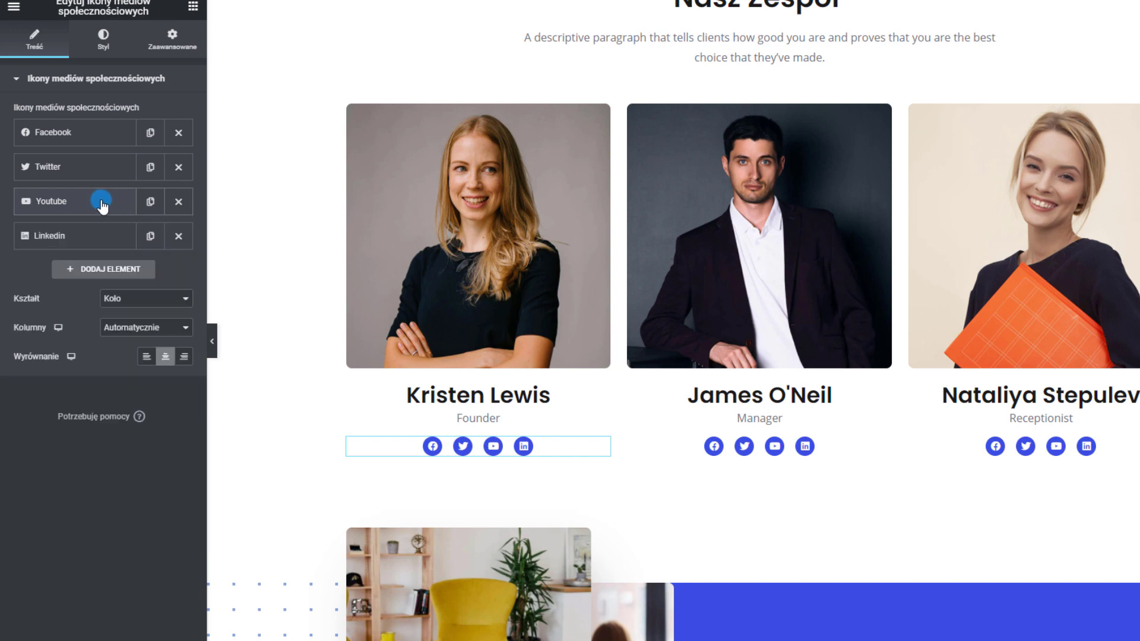
scroll(654, 380, down, 2)
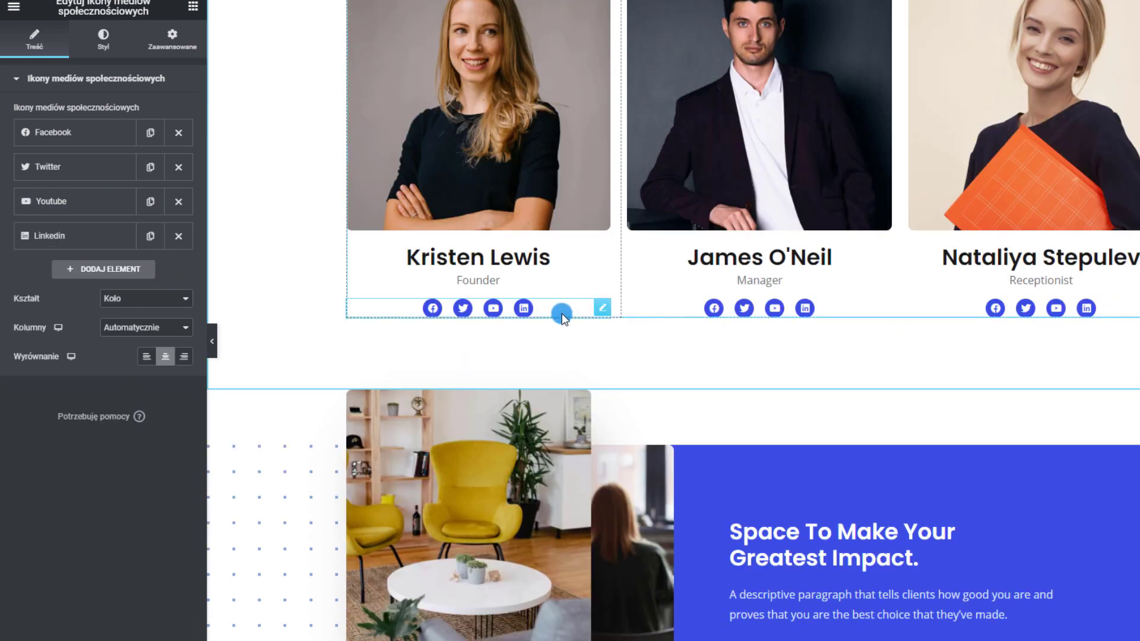
right_click(605, 308)
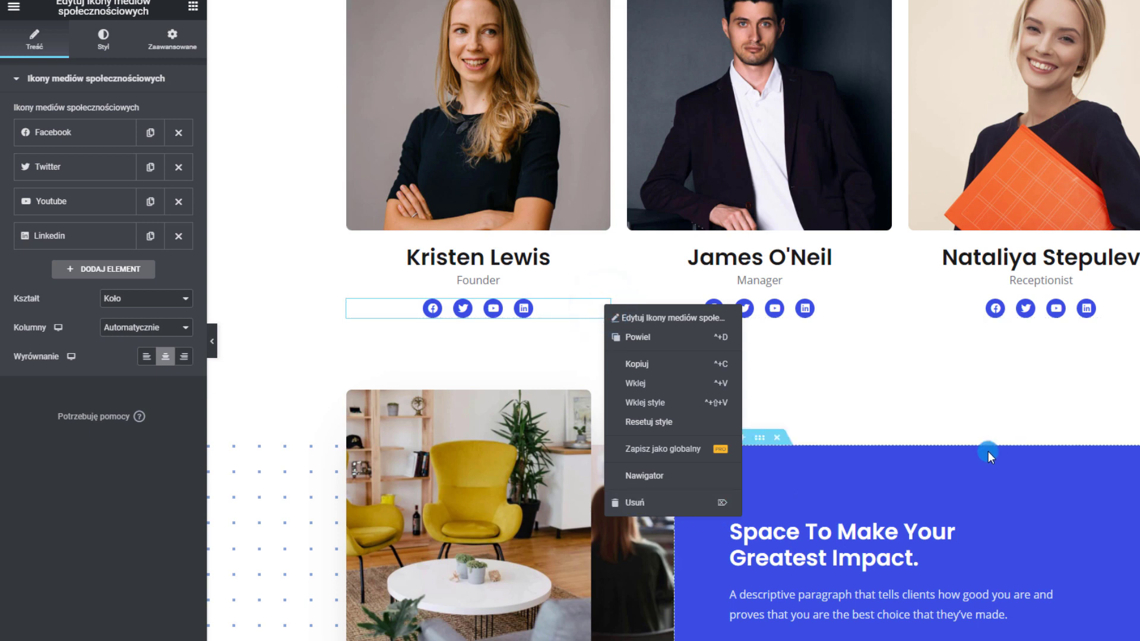
click(652, 332)
scroll(647, 330, down, 5)
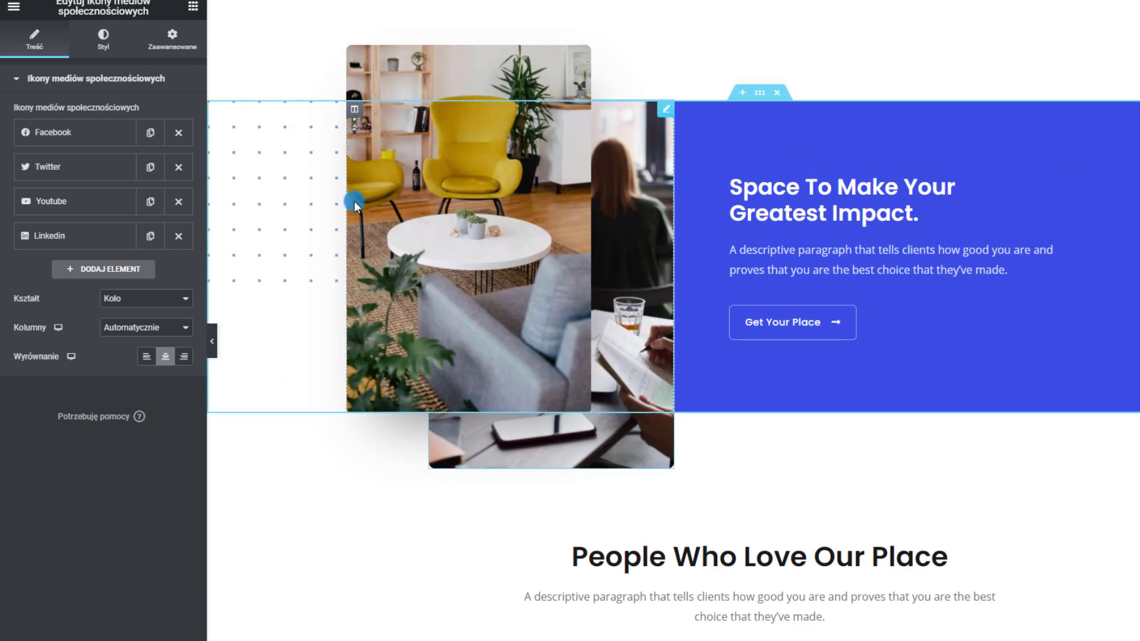
Review the three client logos and replace the third one with a new image from the media library
scroll(374, 263, down, 2)
scroll(374, 263, down, 3)
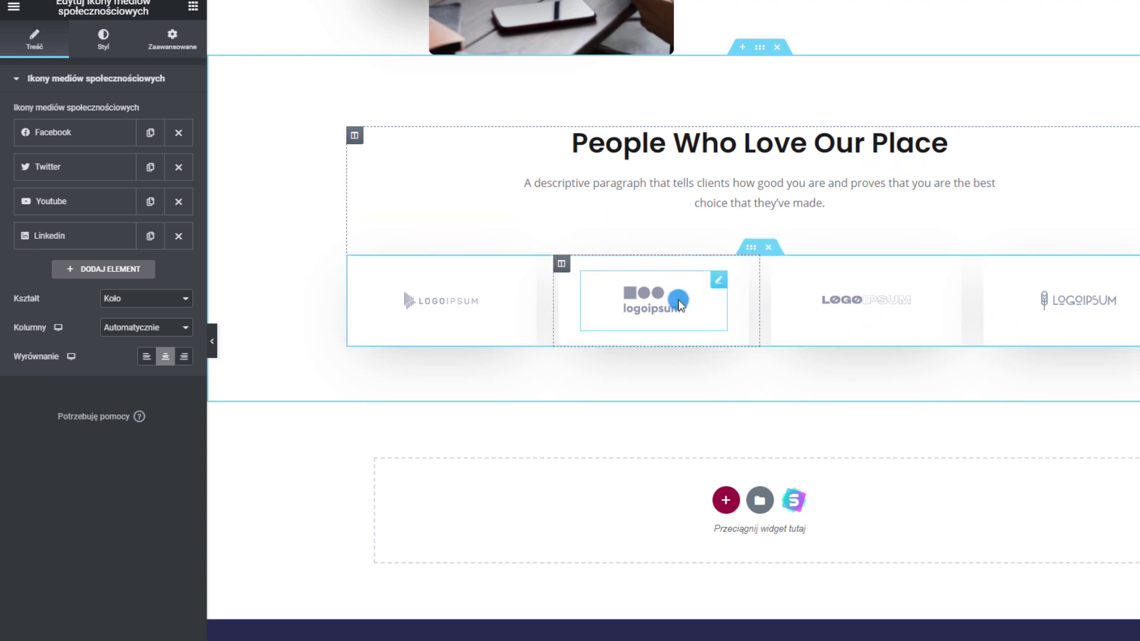
click(440, 300)
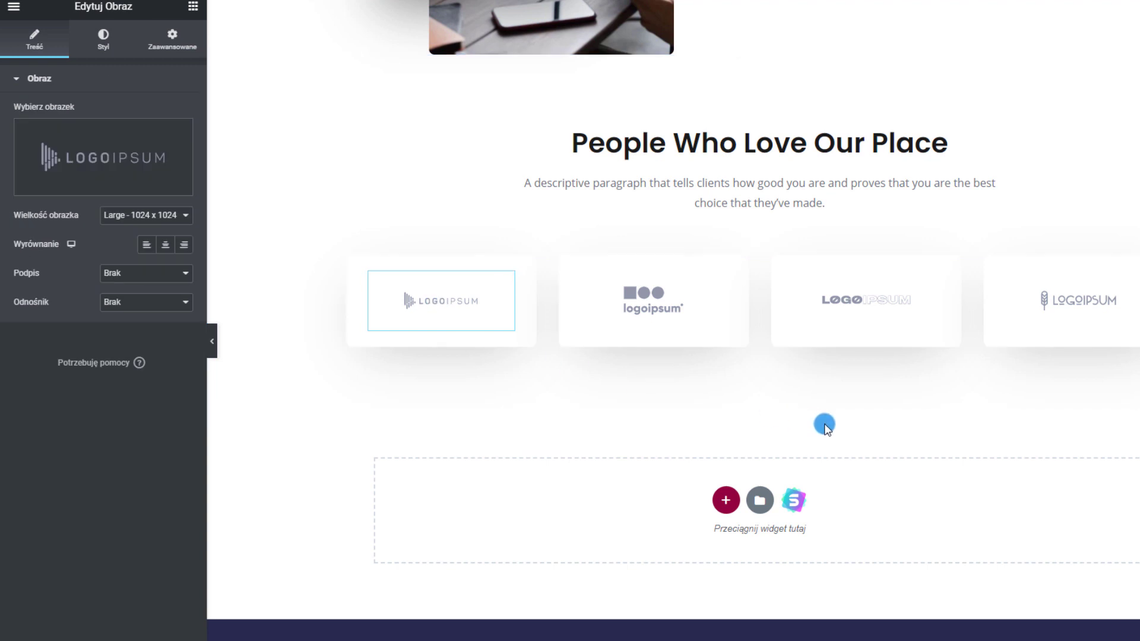
mouse_move(85, 143)
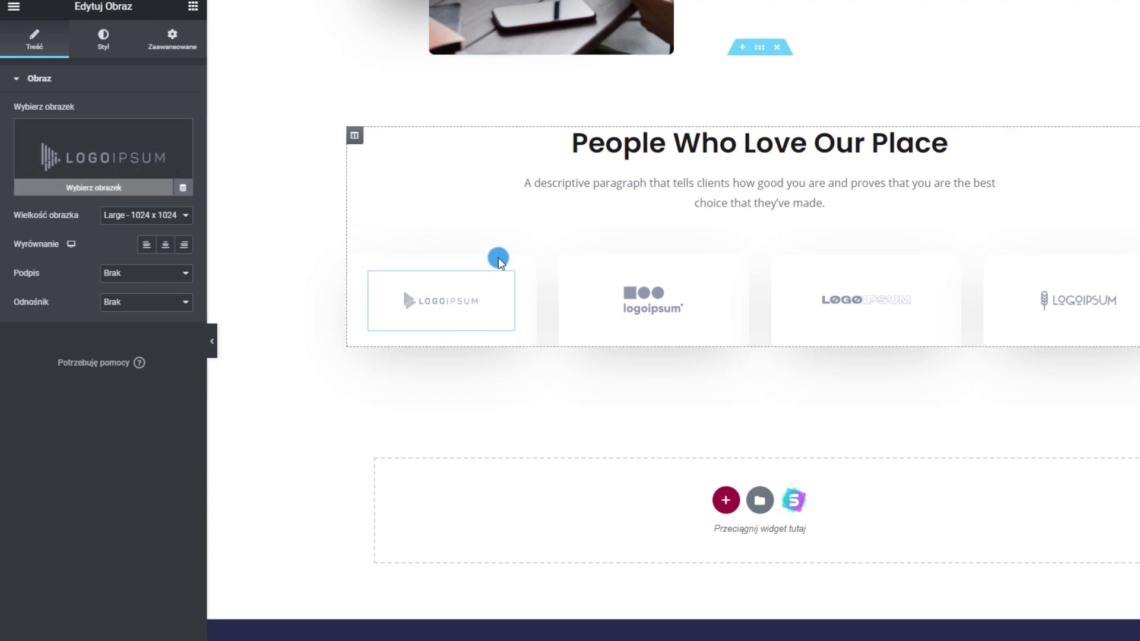
click(632, 297)
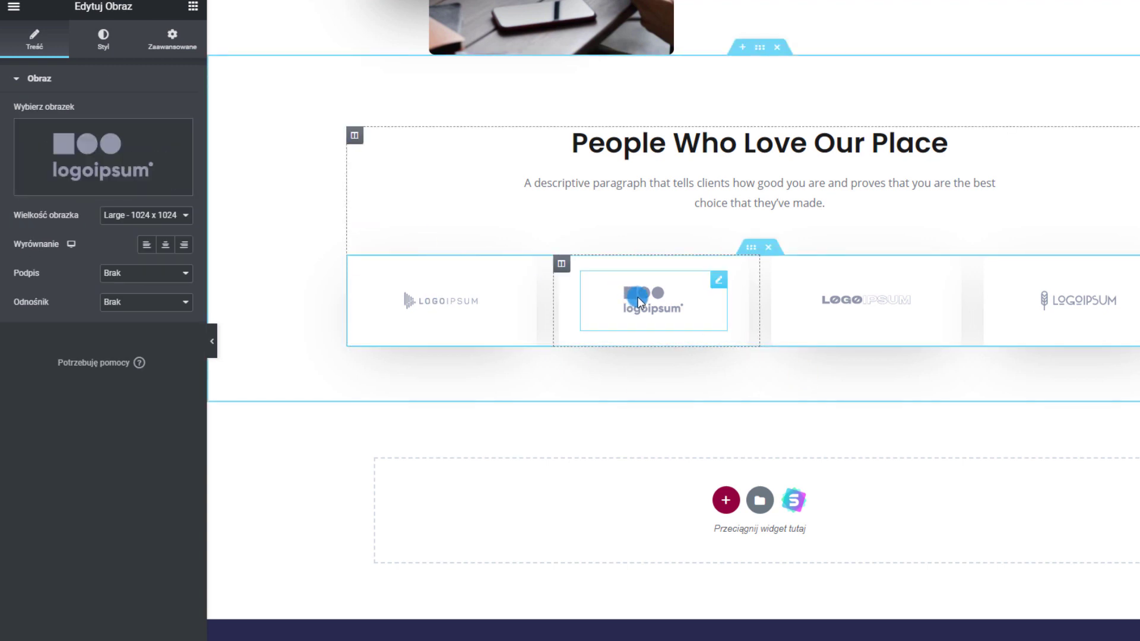
click(889, 315)
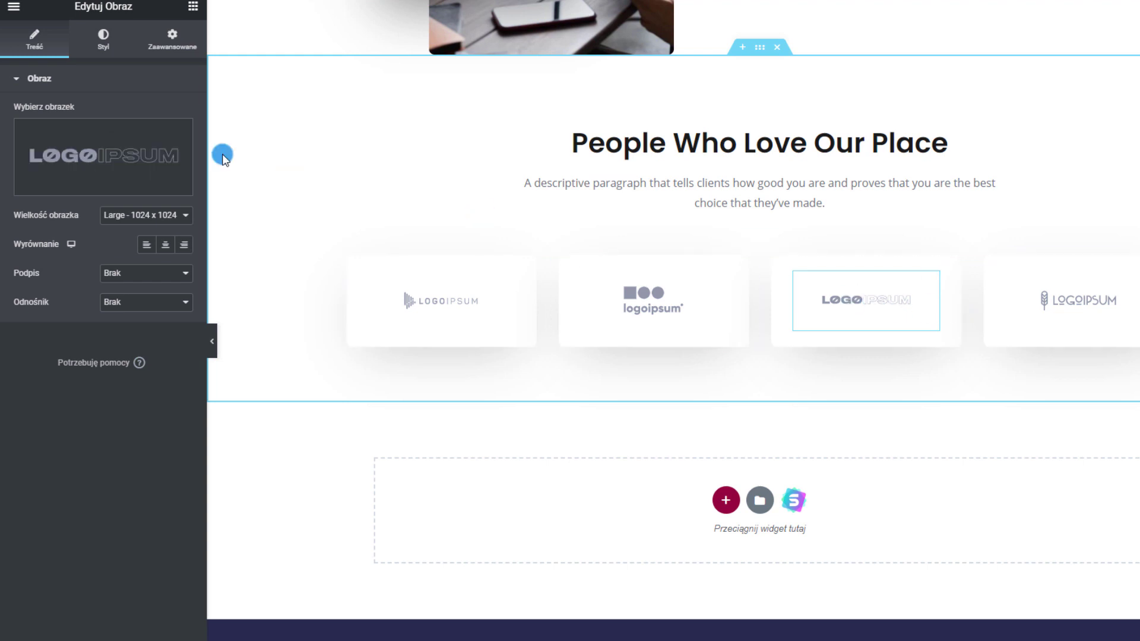
mouse_move(154, 151)
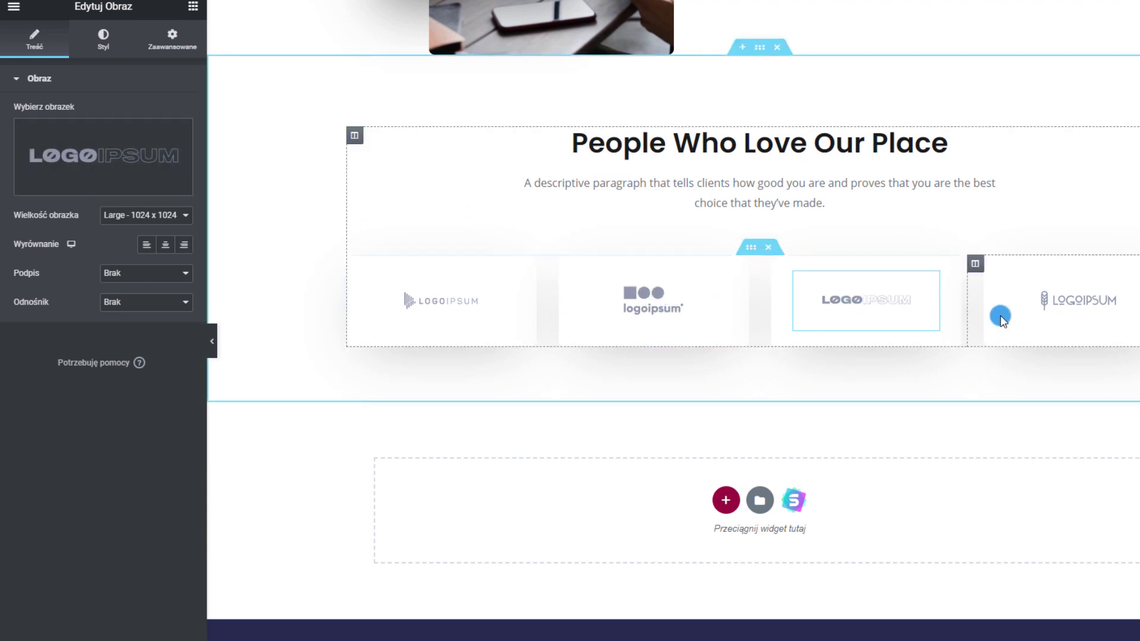
click(149, 156)
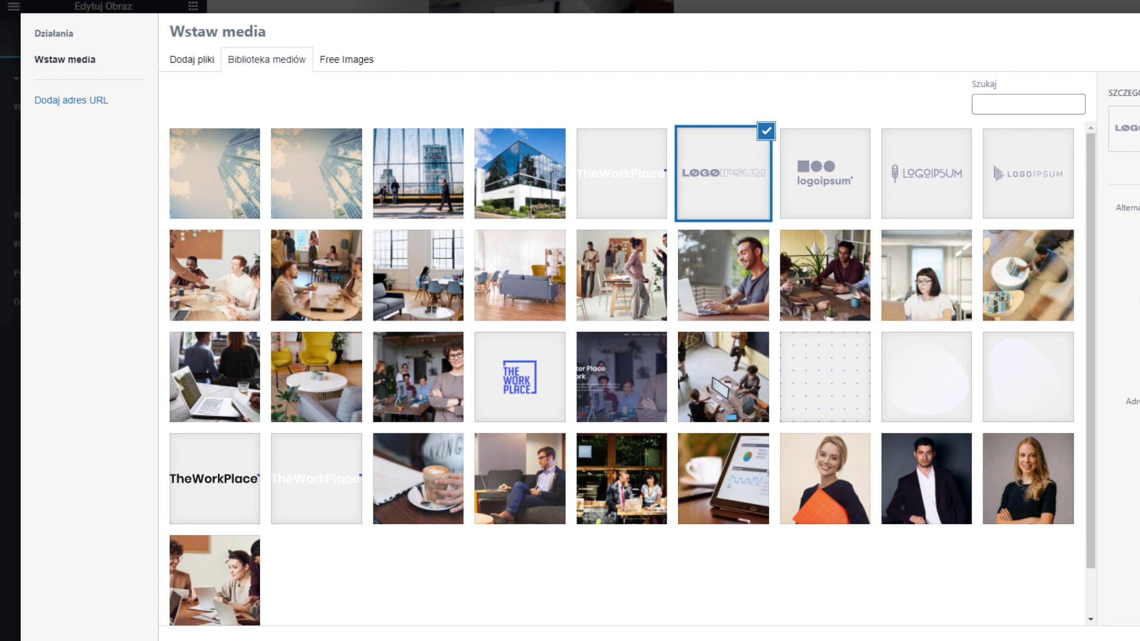
click(1137, 639)
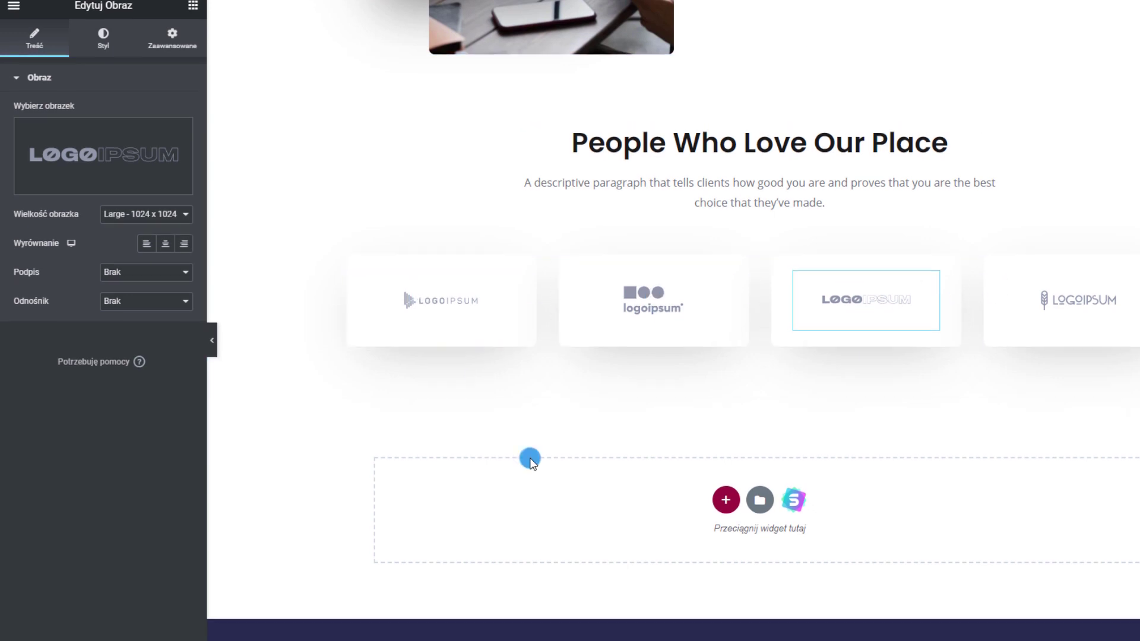
scroll(530, 461, up, 1)
scroll(668, 436, up, 15)
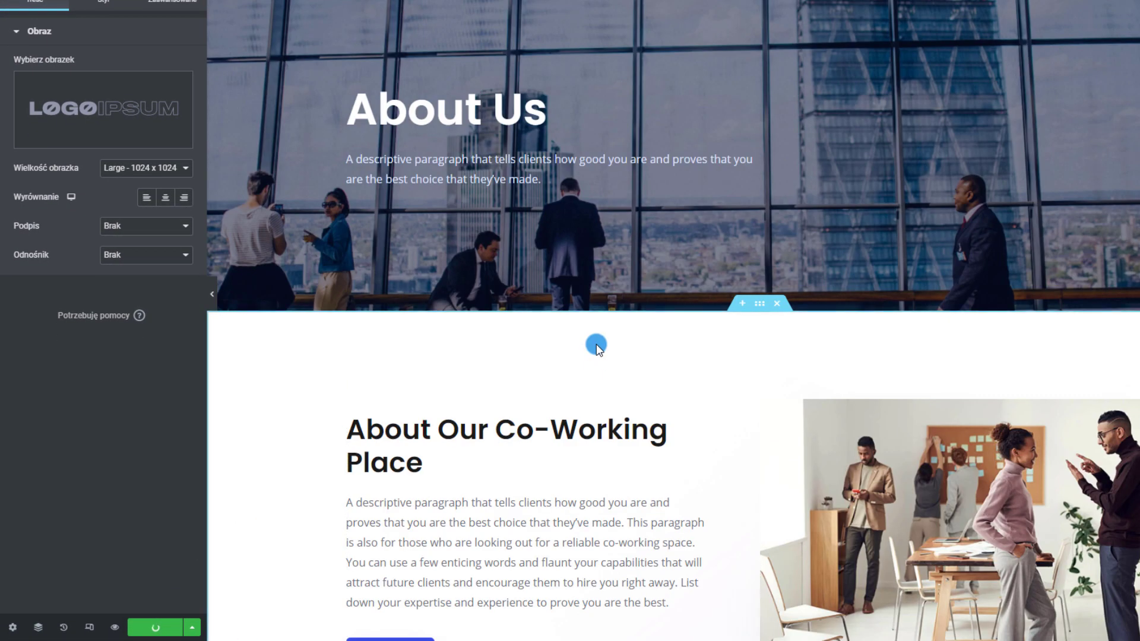
Open the Amenities page in Elementor and select its 'Amenities' hero heading text
double_click(481, 128)
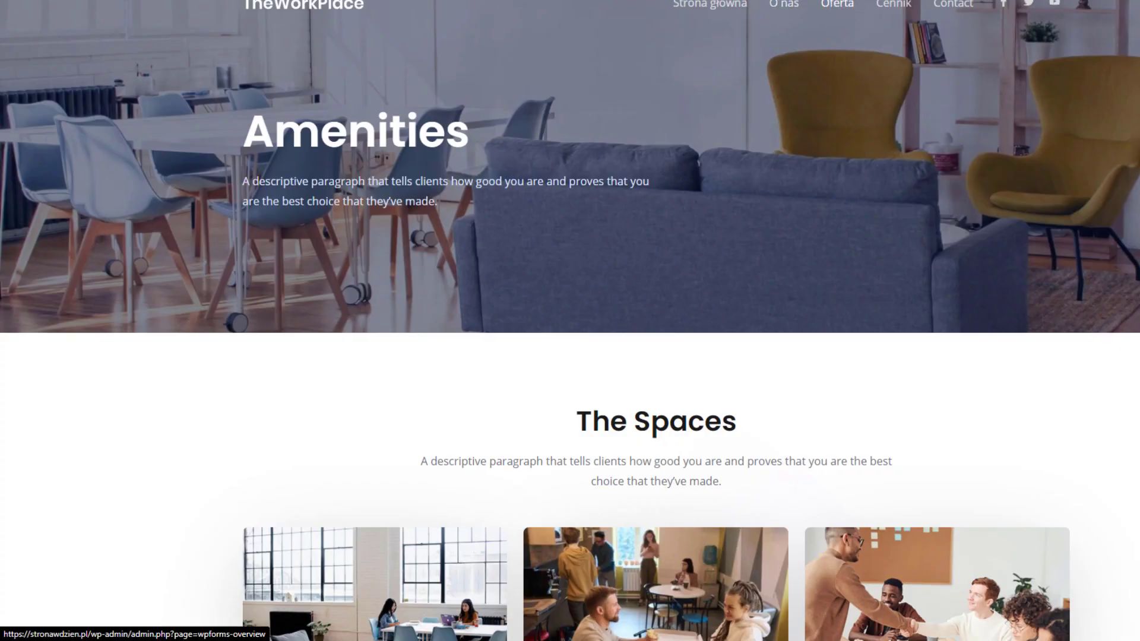
click(469, 0)
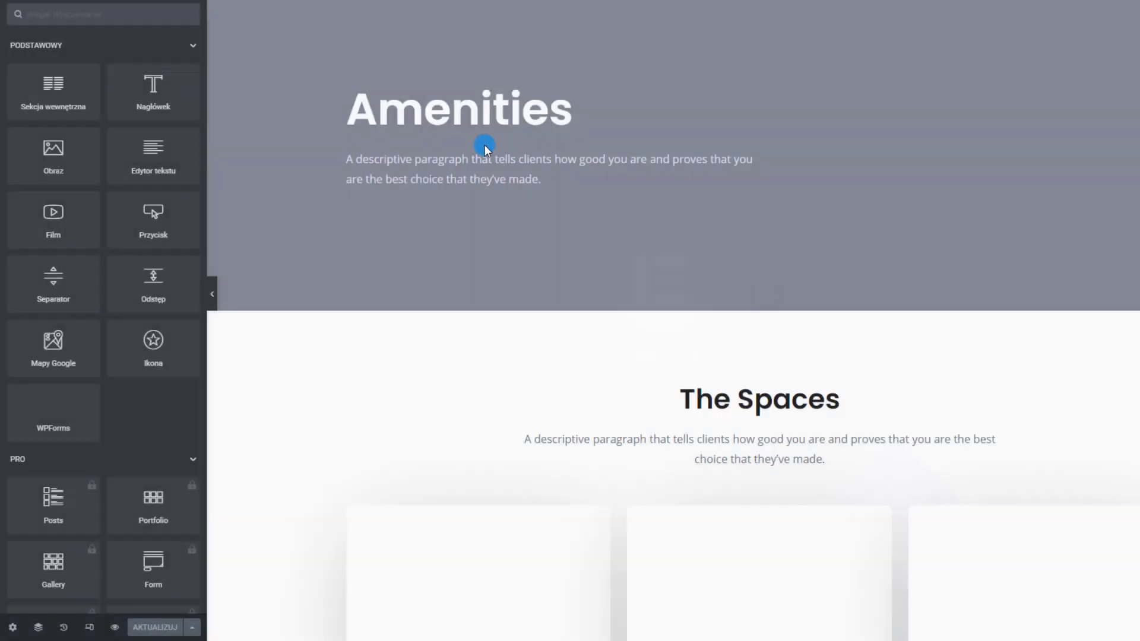
click(435, 101)
double_click(450, 107)
Replace the hero heading text with 'Ofert' and move down to the amenity cards
text(Oferta)
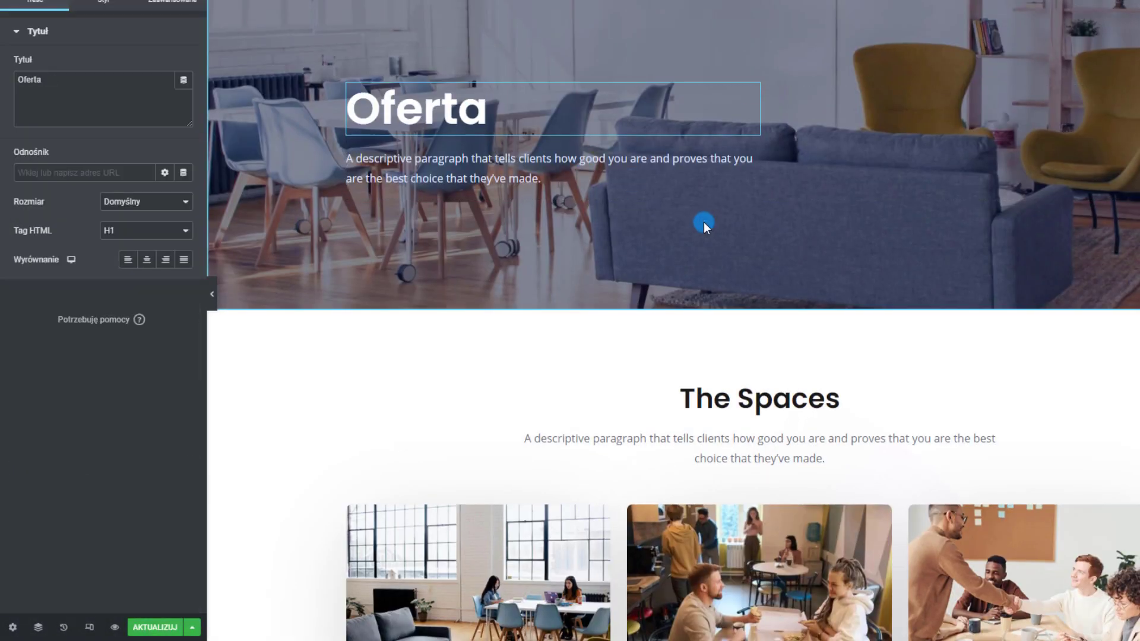
scroll(704, 222, down, 5)
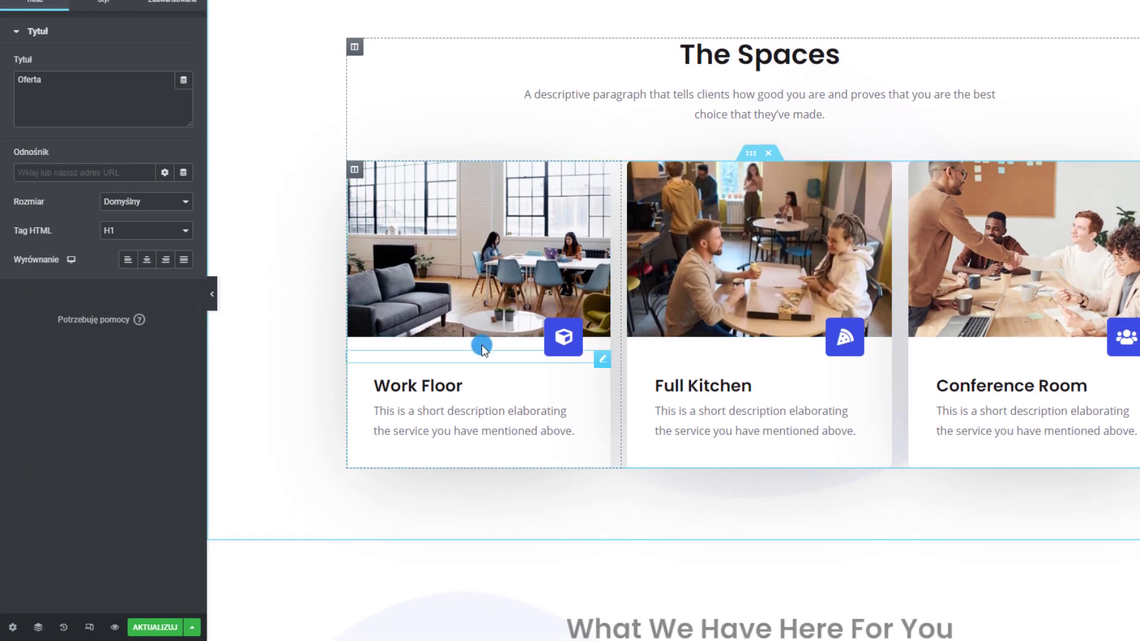
click(601, 364)
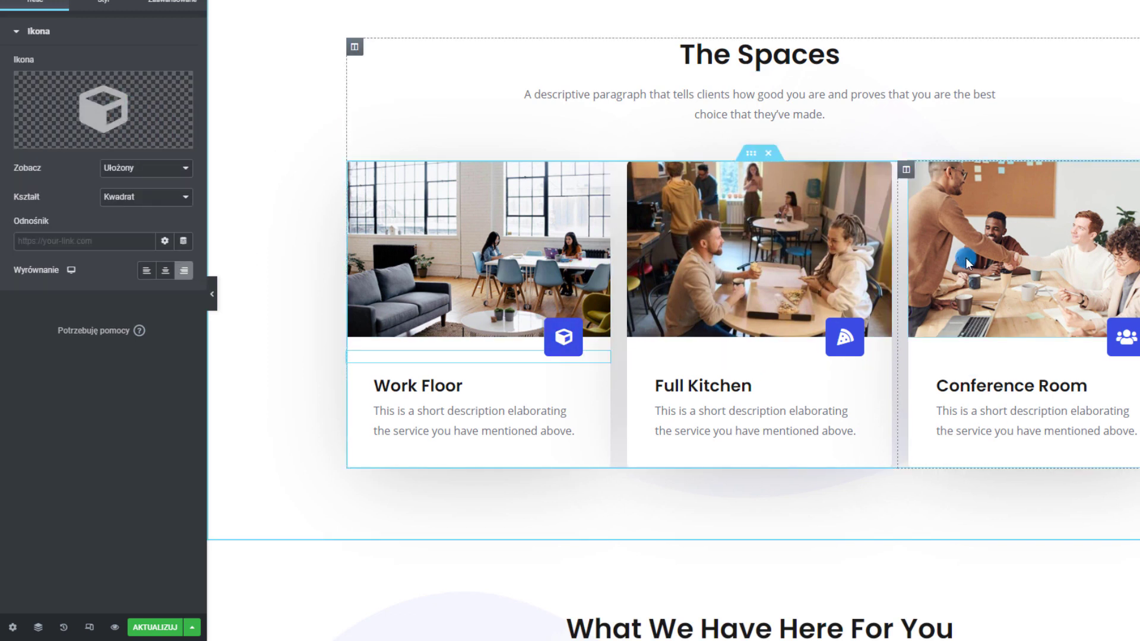
Delete the bottom amenity row (Flexible Work Space, Mail Delivery, Pet Friendly)
scroll(965, 258, down, 8)
scroll(400, 178, down, 2)
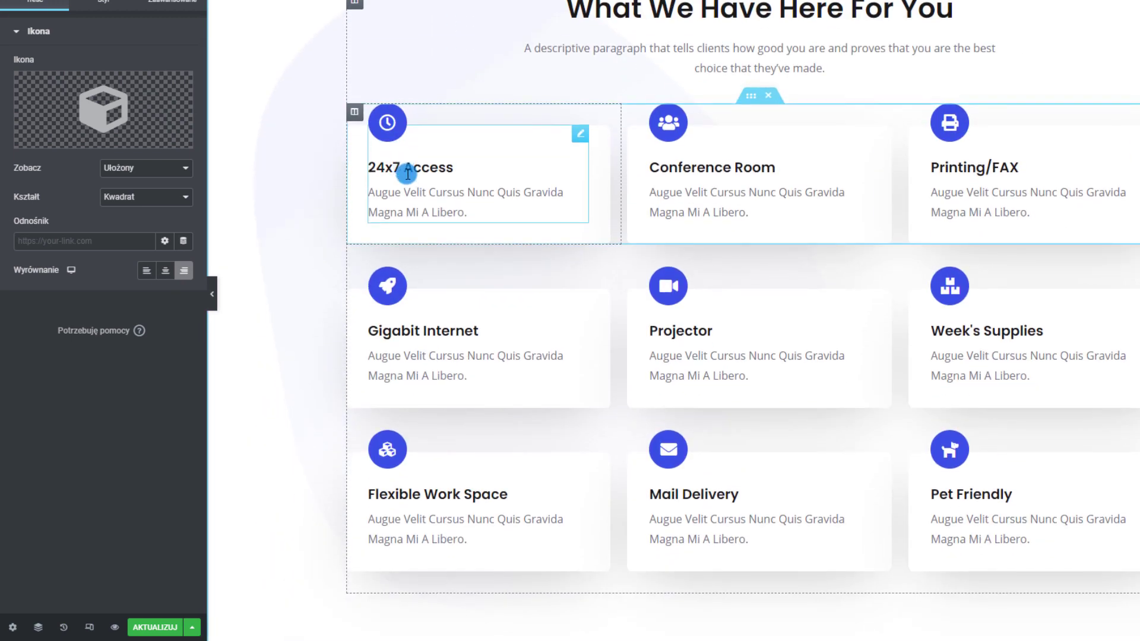
scroll(644, 386, down, 3)
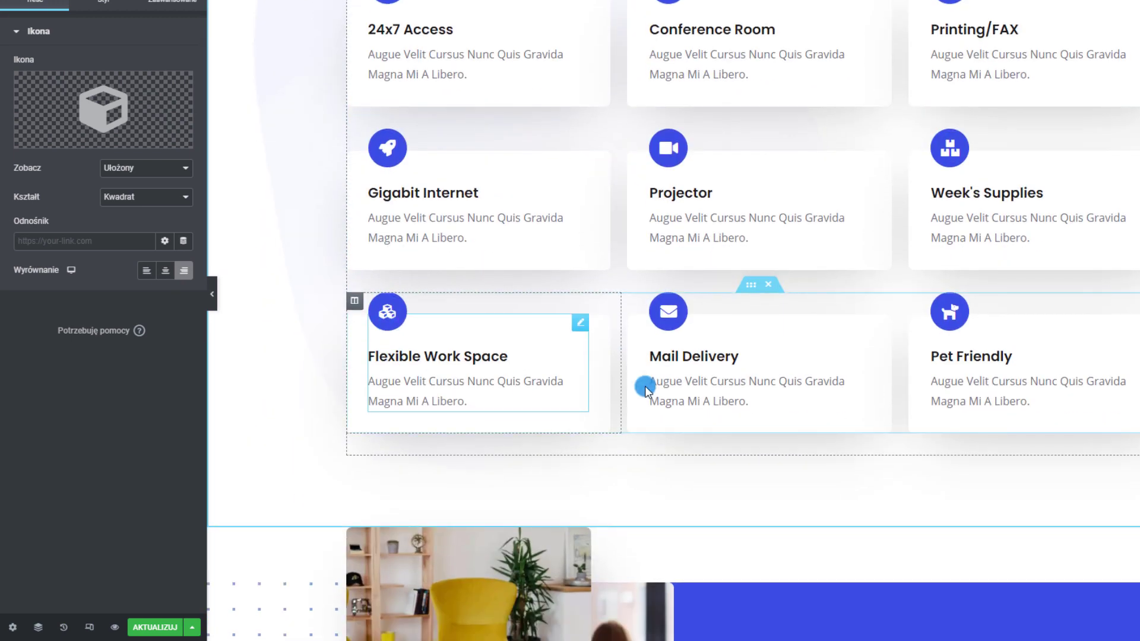
click(771, 288)
scroll(918, 365, up, 4)
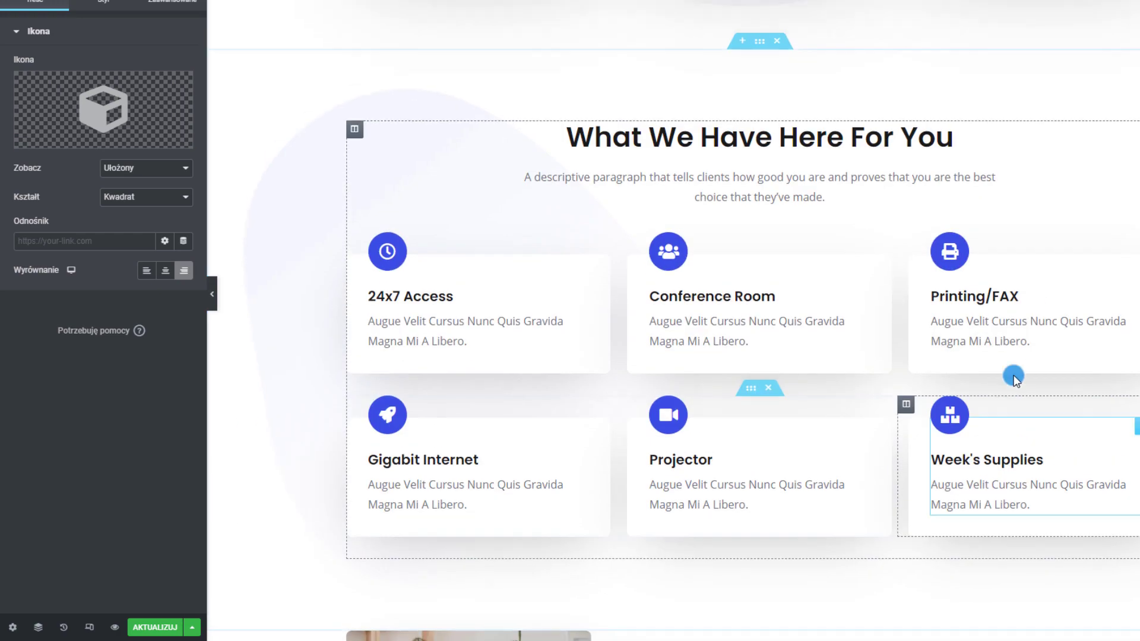
scroll(667, 423, down, 5)
scroll(669, 434, down, 5)
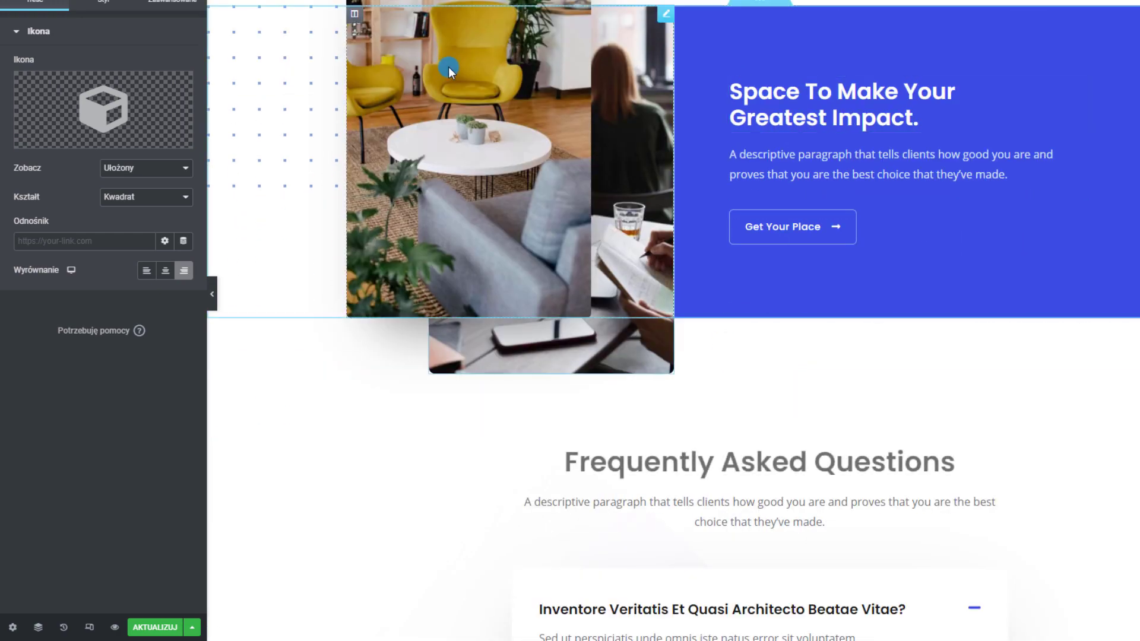
scroll(582, 156, down, 3)
scroll(582, 156, up, 4)
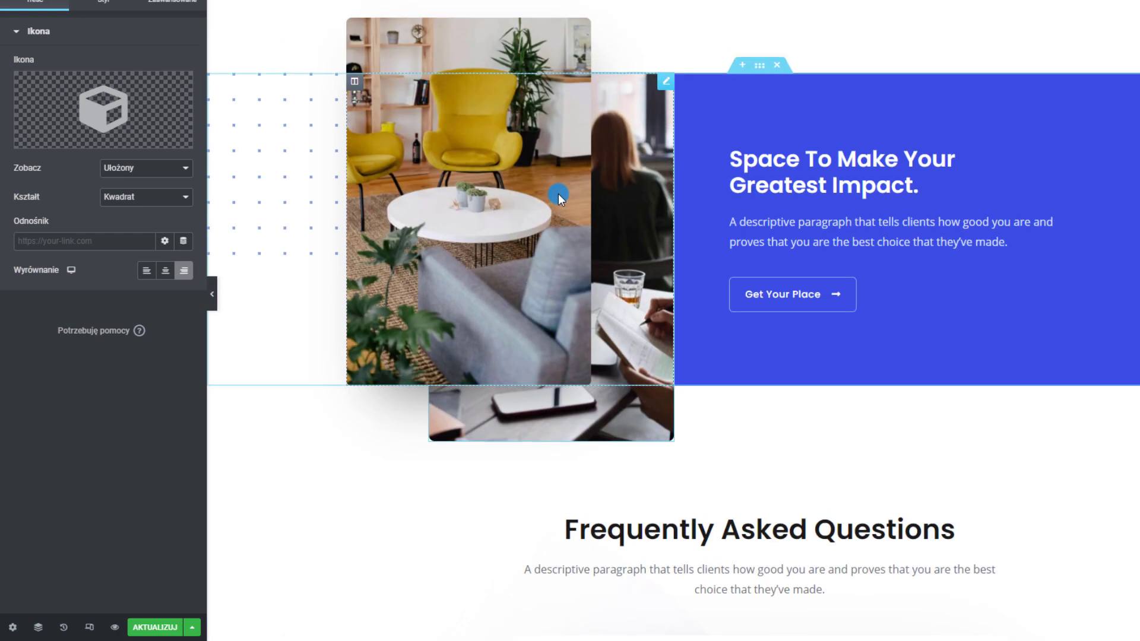
scroll(555, 191, down, 3)
scroll(715, 190, down, 5)
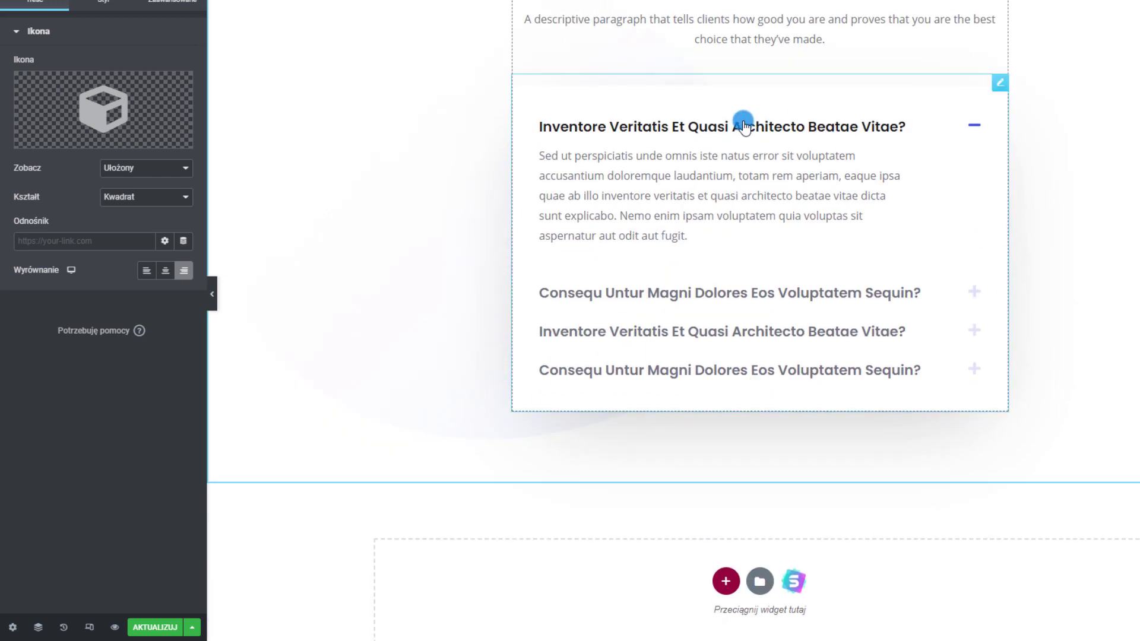
Retitle the first FAQ accordion item 'Pytanie 1' with answer 'To jest odpowiedź na pytanie'
click(1001, 83)
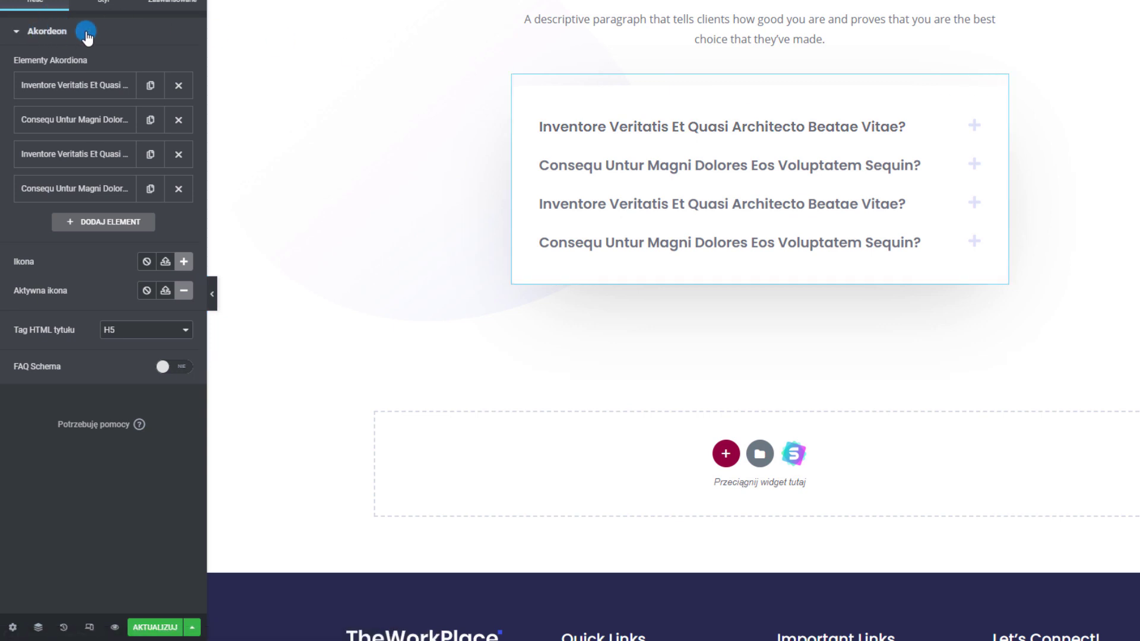
click(975, 163)
click(974, 164)
click(974, 125)
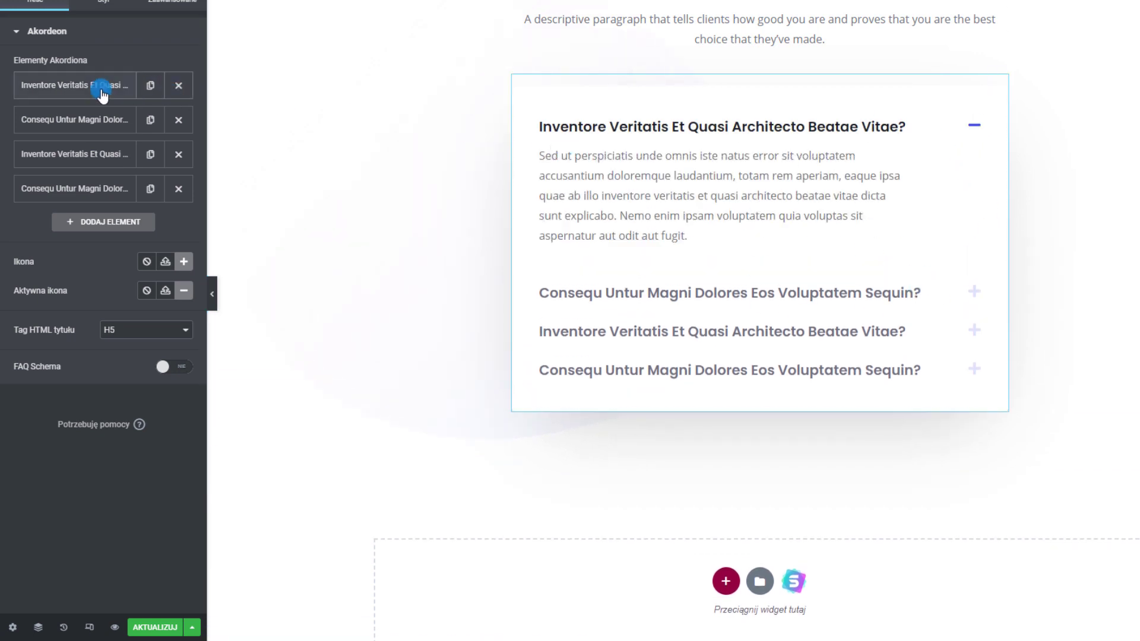
click(61, 86)
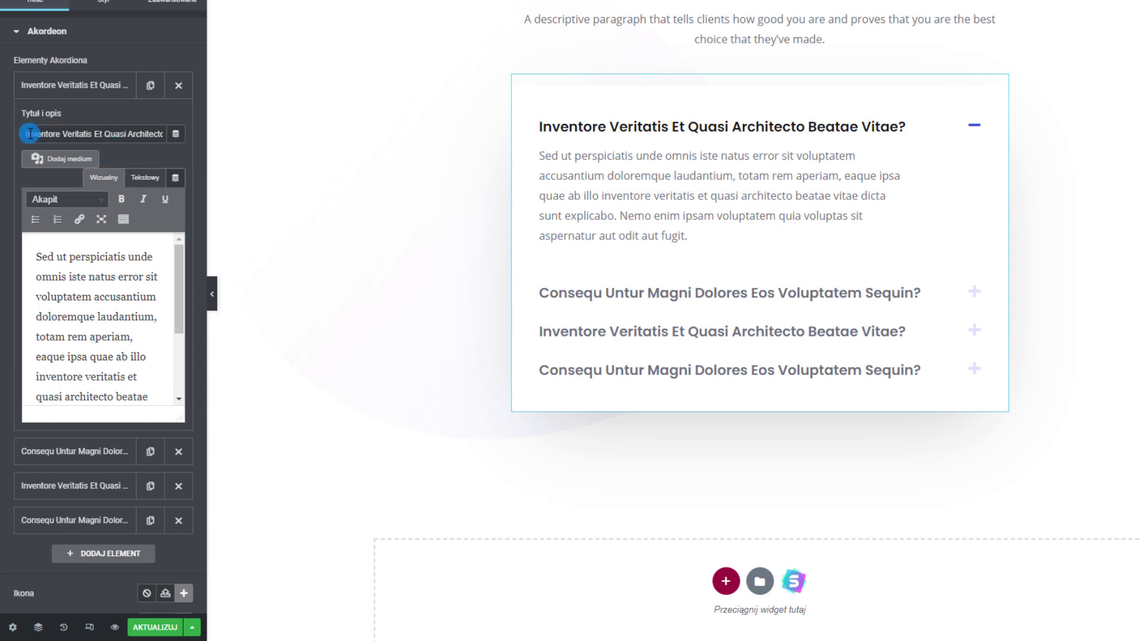
text(Pytanie 1)
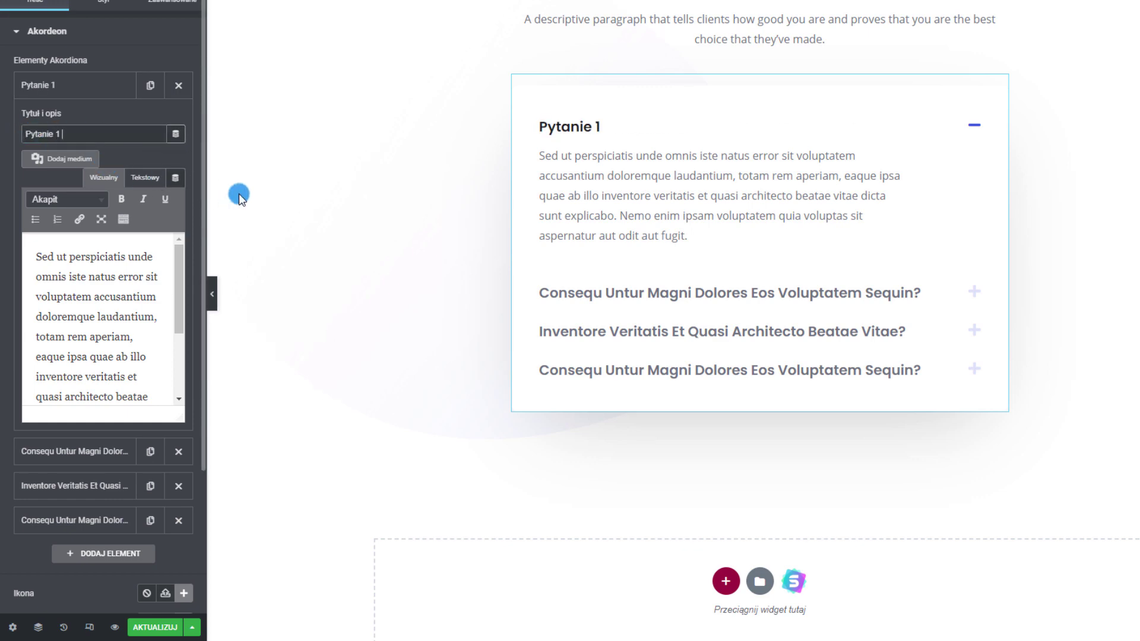
triple_click(73, 308)
scroll(74, 308, down, 2)
scroll(73, 307, up, 2)
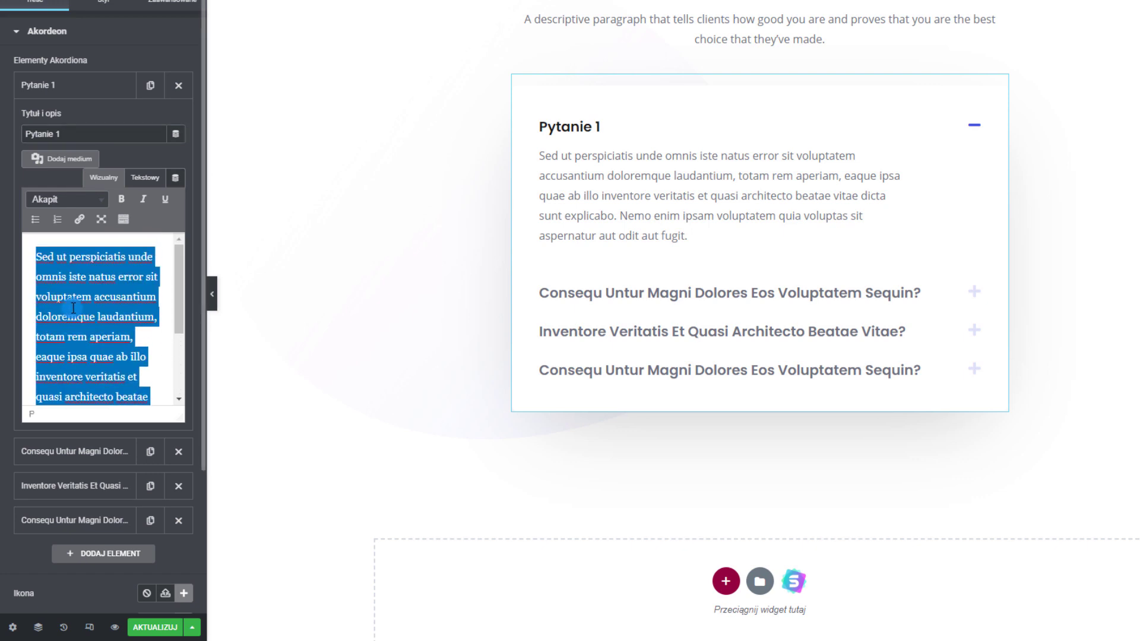
text(To jest od)
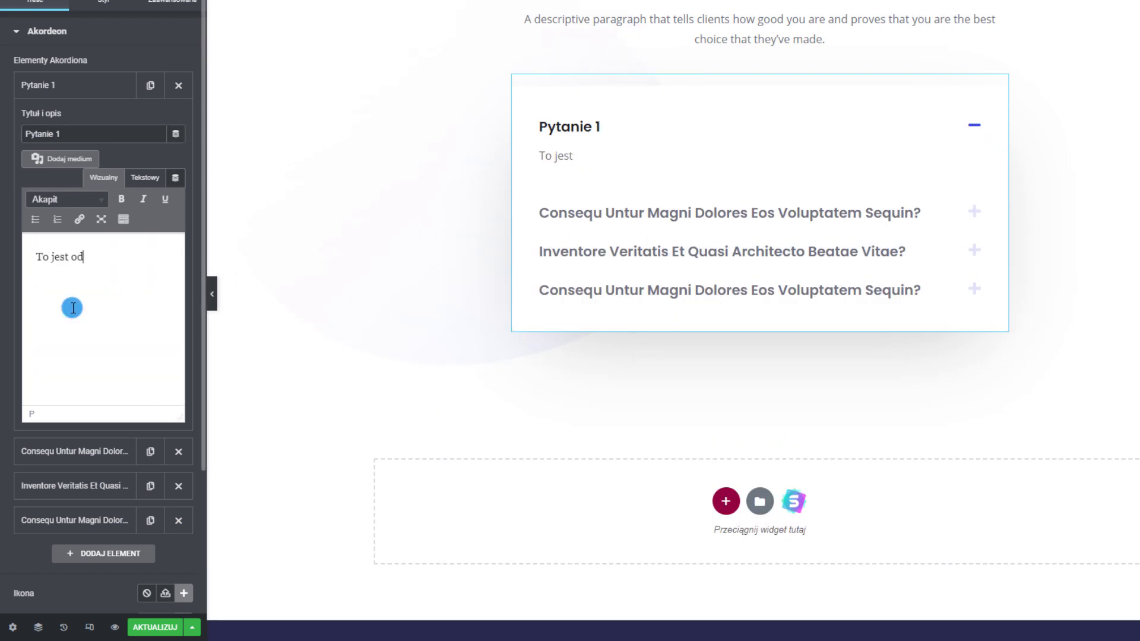
text(na pytanie)
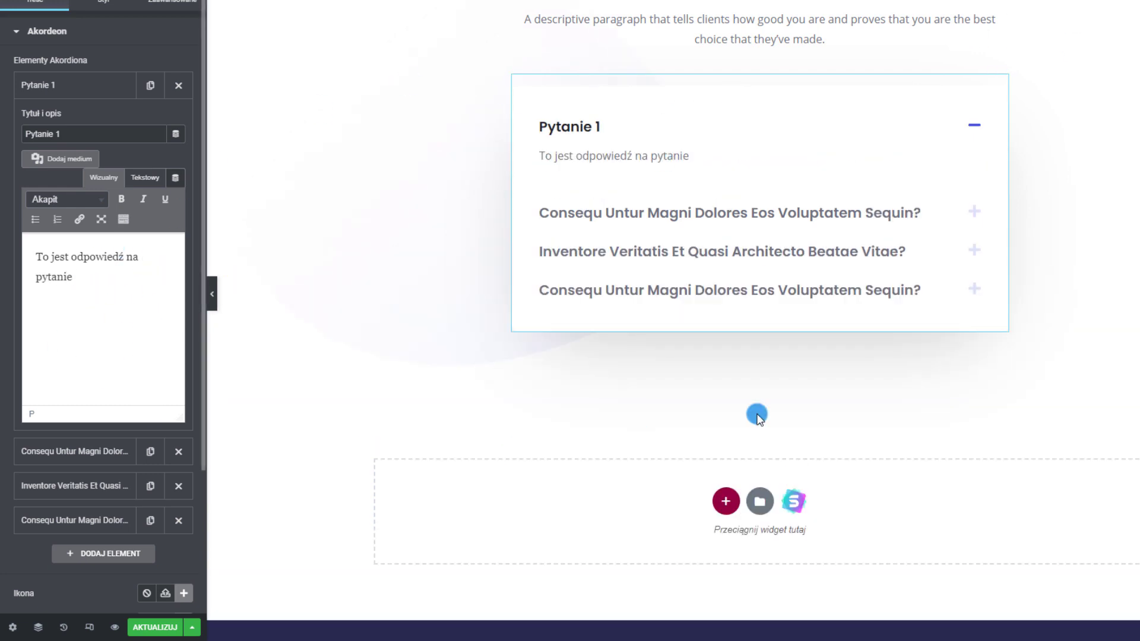
Check the FAQ accordion by expanding the second and third questions and scrolling the page
click(975, 125)
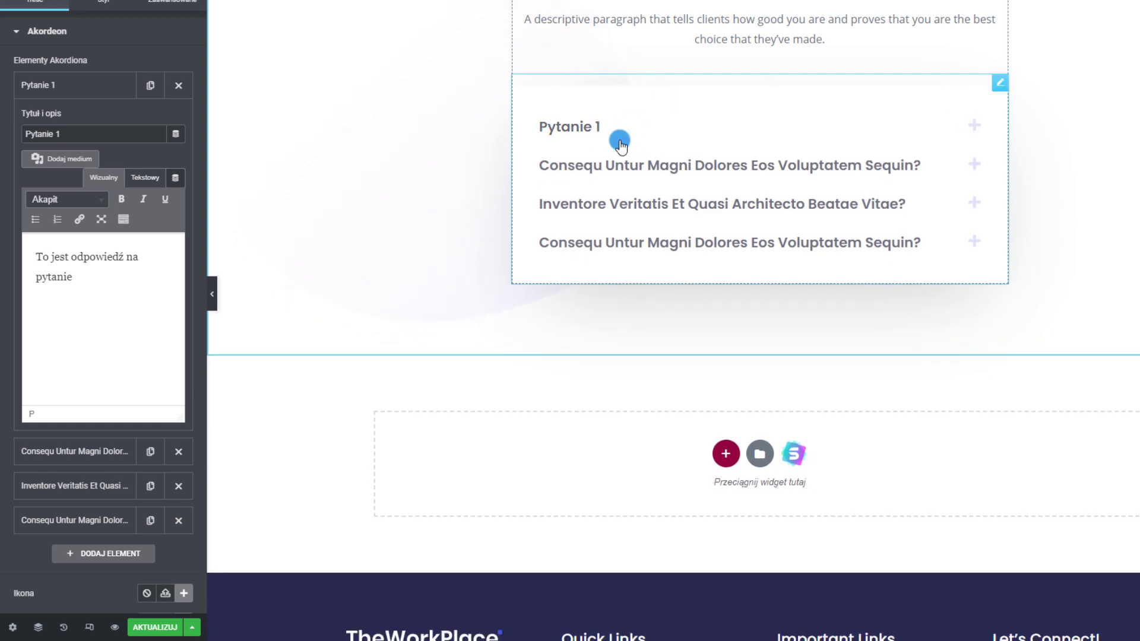
click(974, 163)
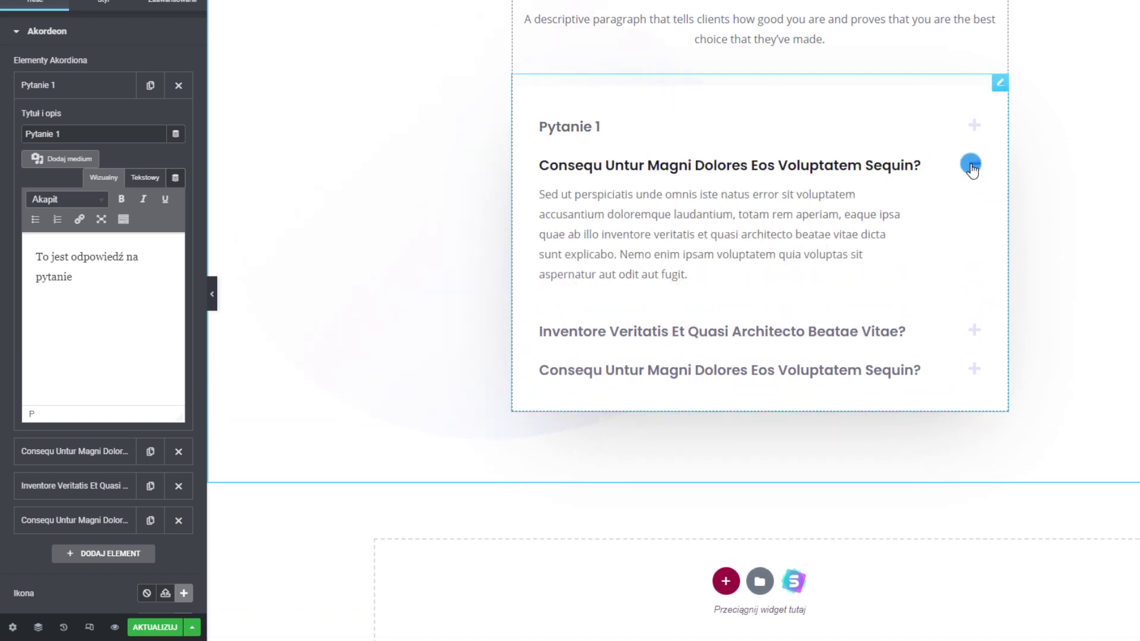
click(978, 204)
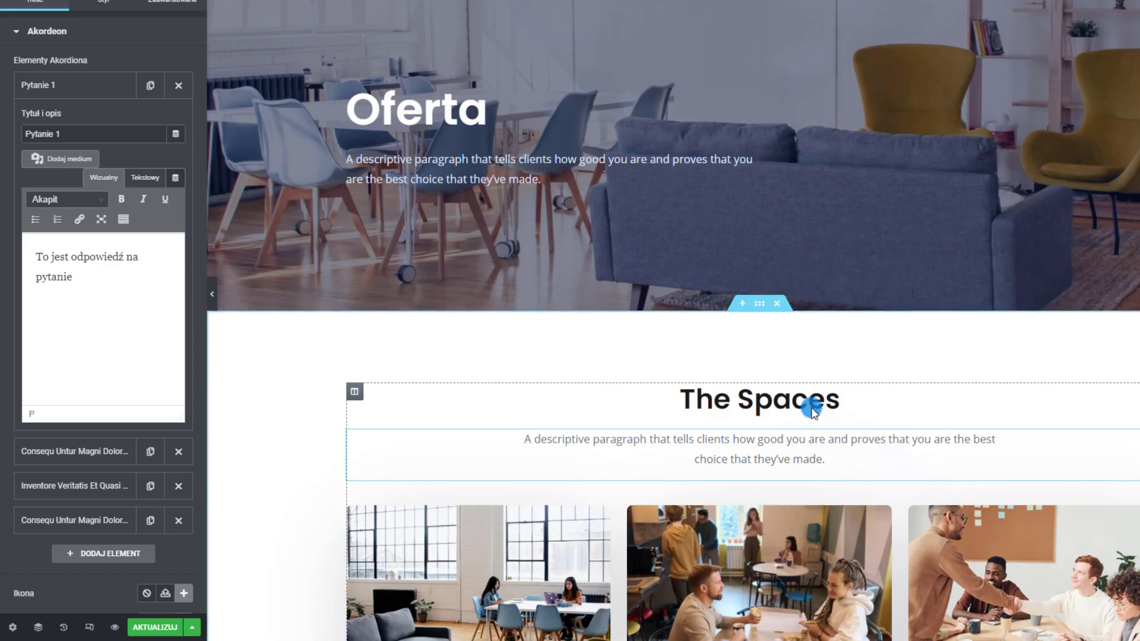
scroll(652, 275, down, 12)
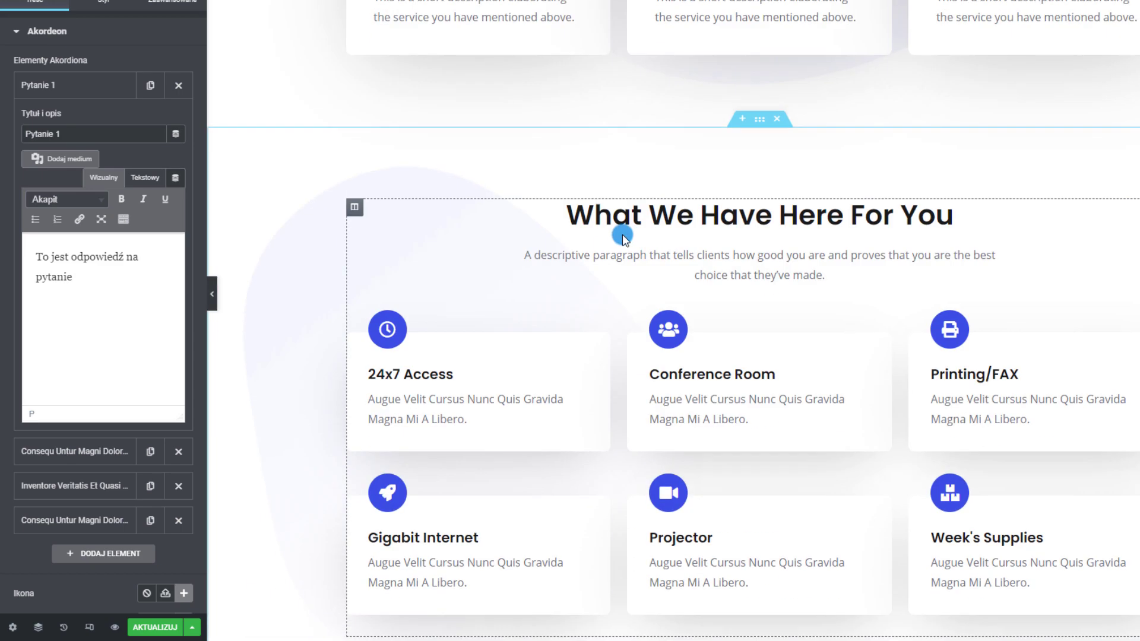
scroll(623, 237, down, 5)
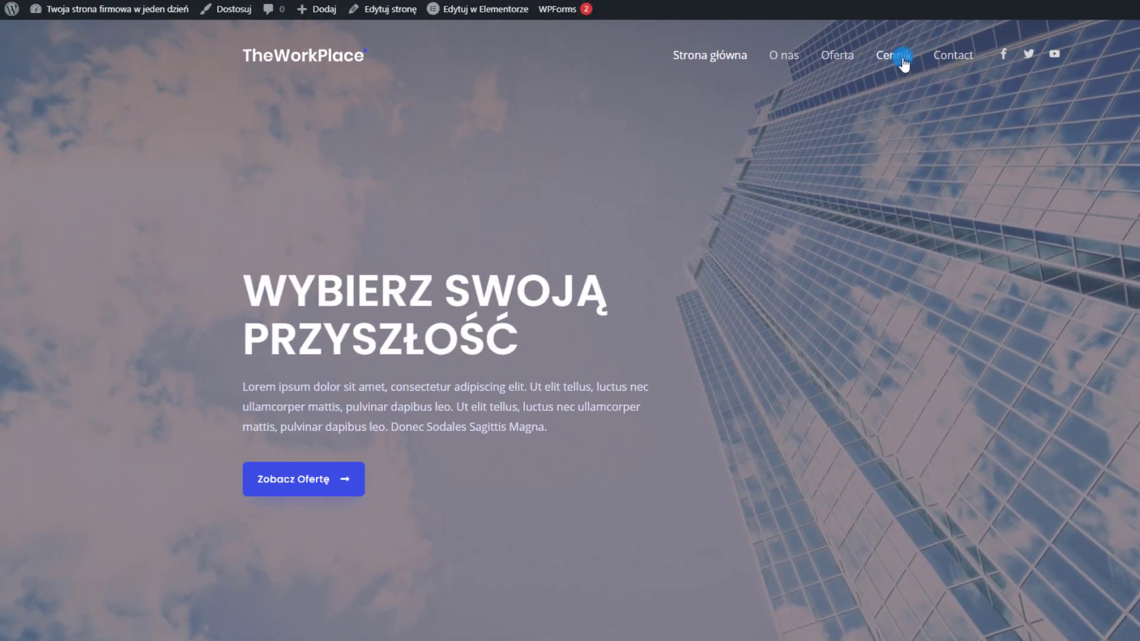
On the Cennik page, replace the check icon of '1 hr/mo Conference Rooms' with a Circle icon
click(904, 59)
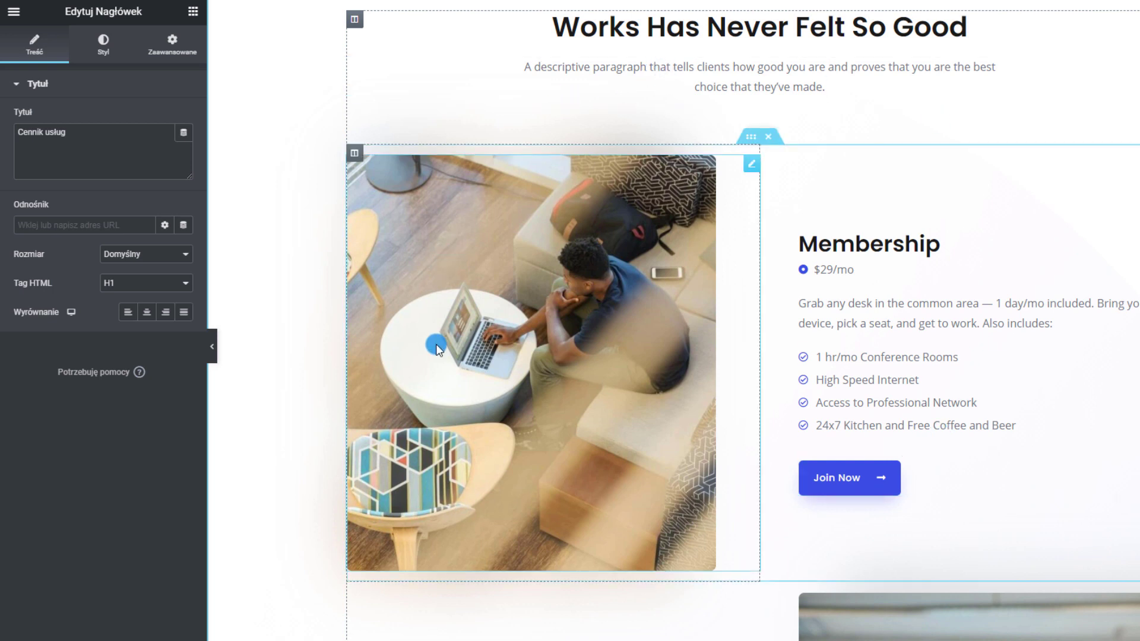
scroll(436, 344, down, 2)
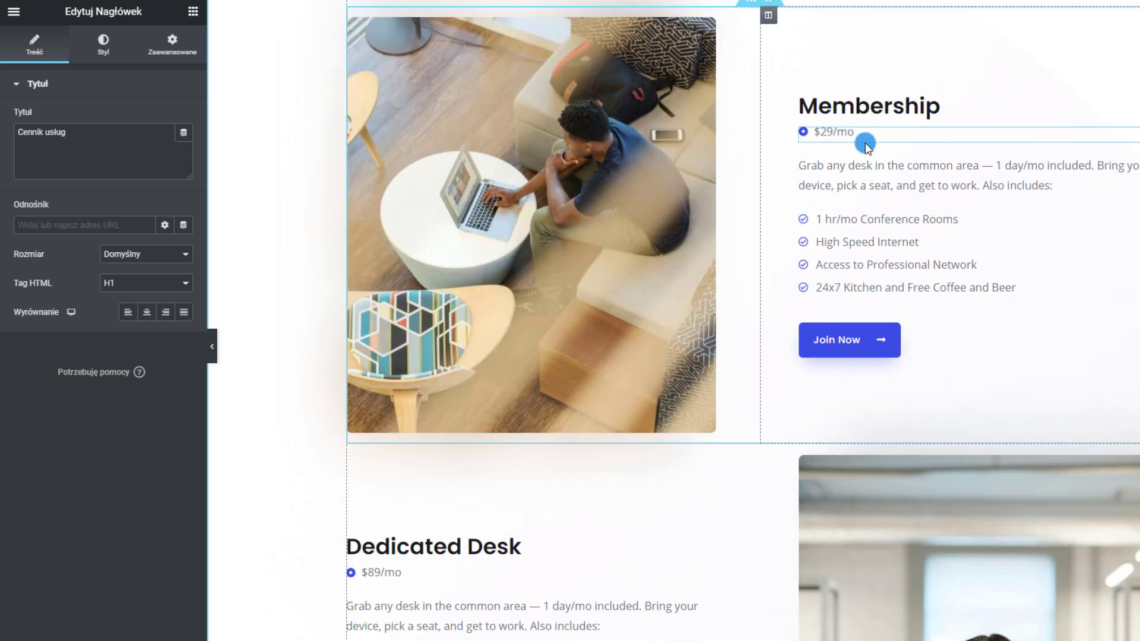
click(847, 224)
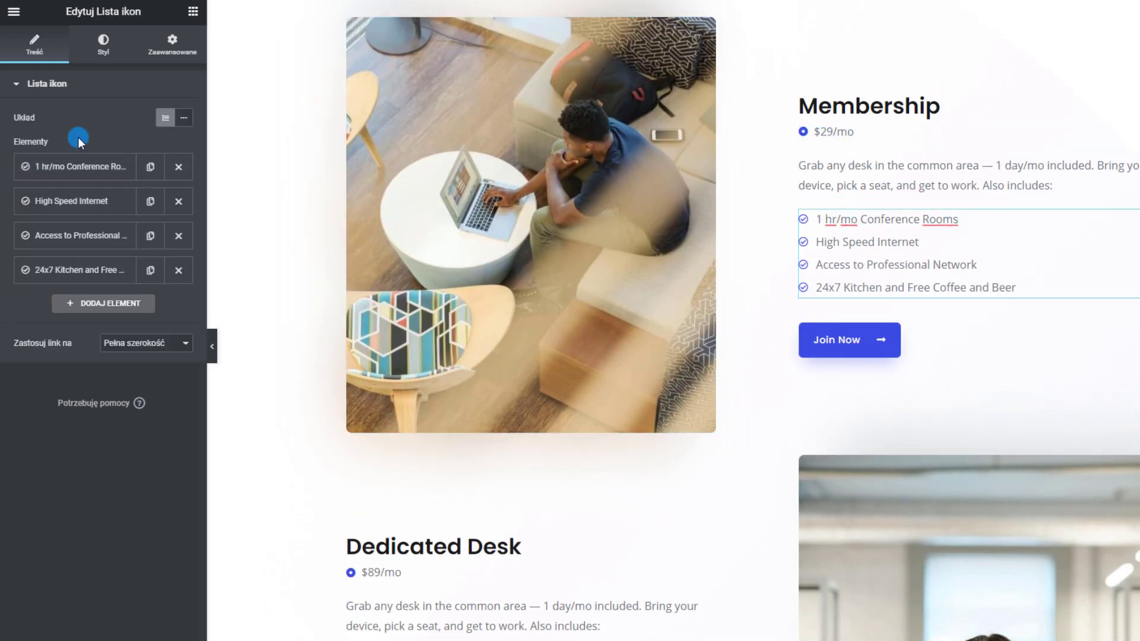
click(30, 167)
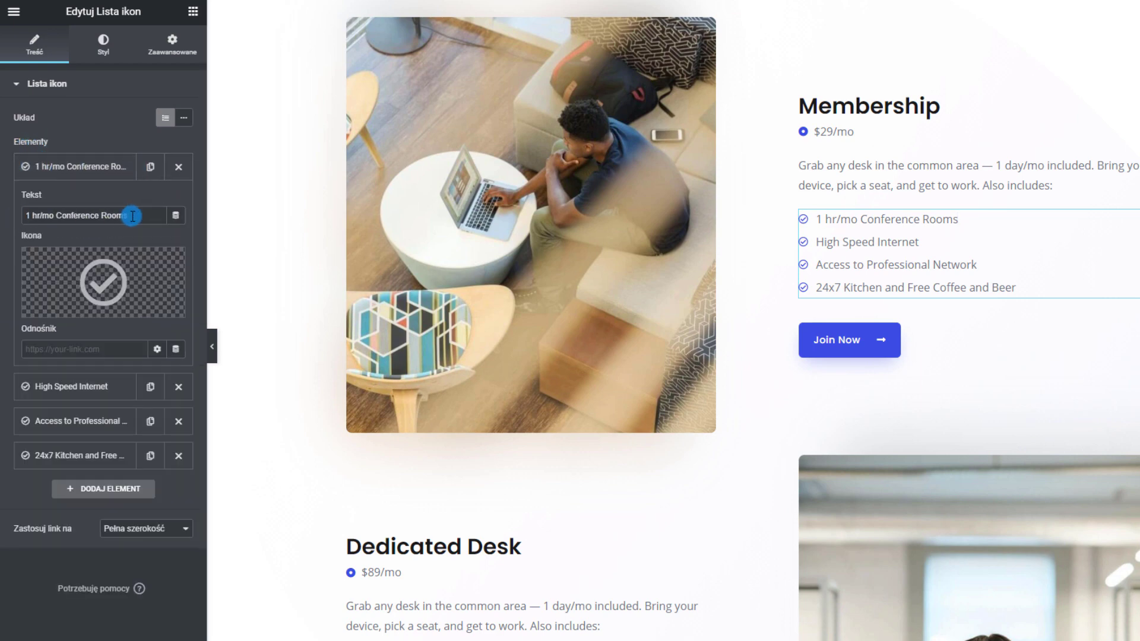
click(95, 276)
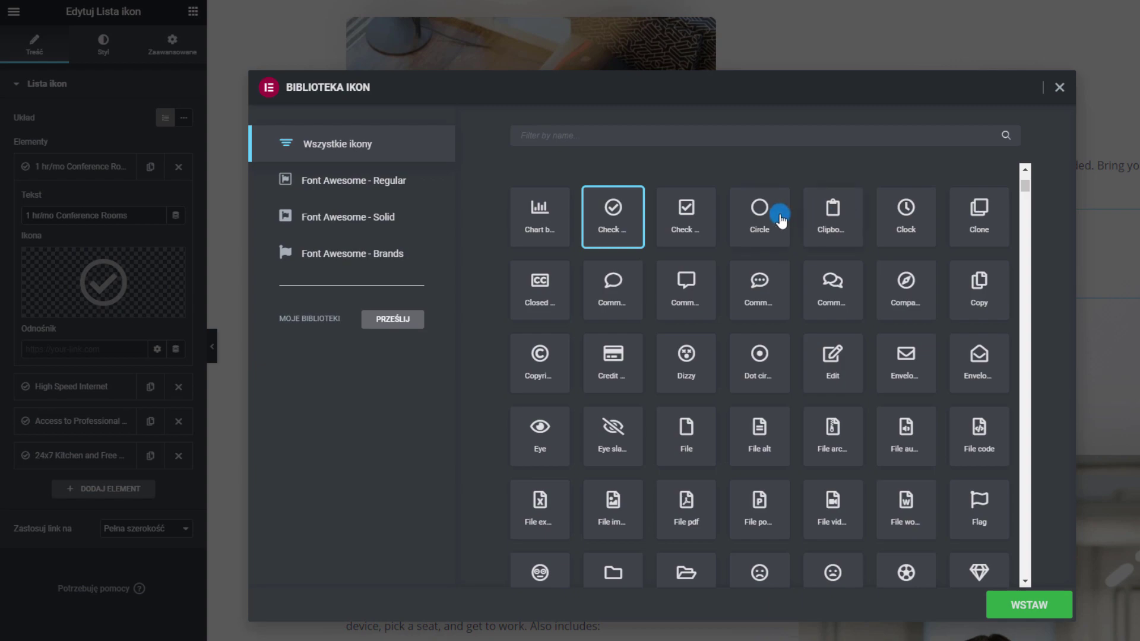
click(759, 217)
click(1061, 612)
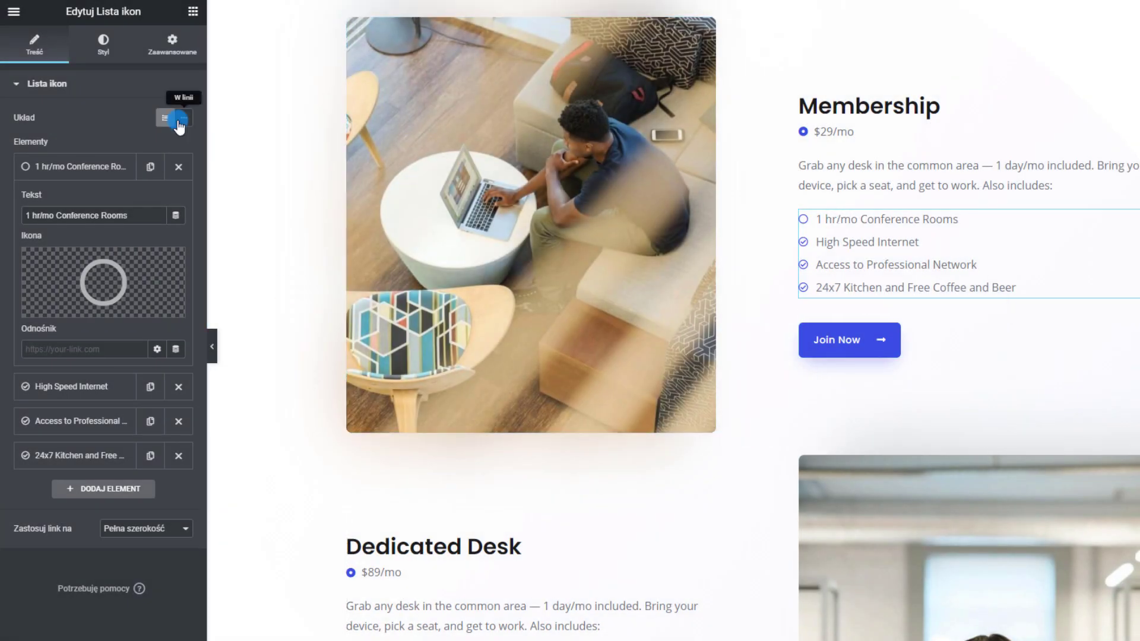
scroll(861, 274, up, 2)
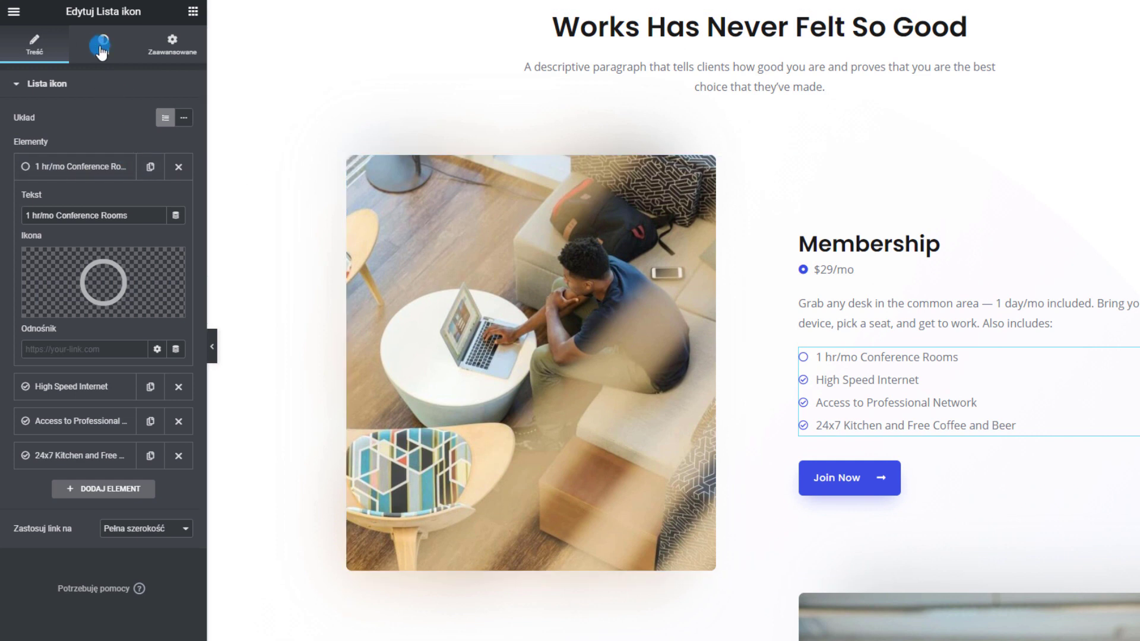
Set the Membership list's text typography size to 23 and its icon size to 23
click(101, 50)
click(143, 161)
click(88, 275)
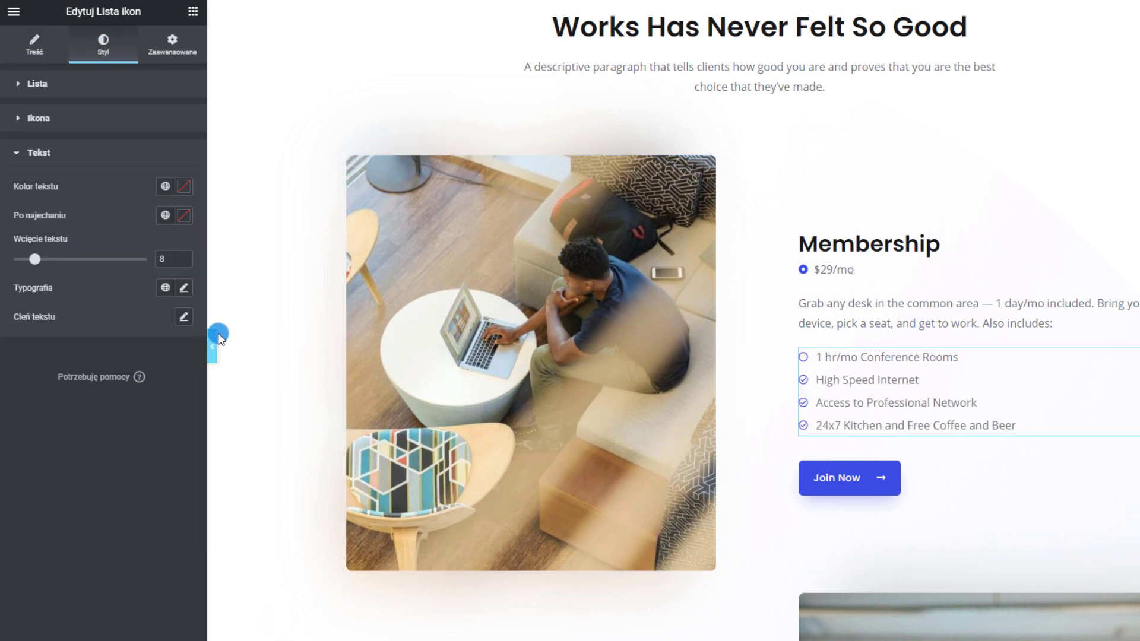
click(188, 290)
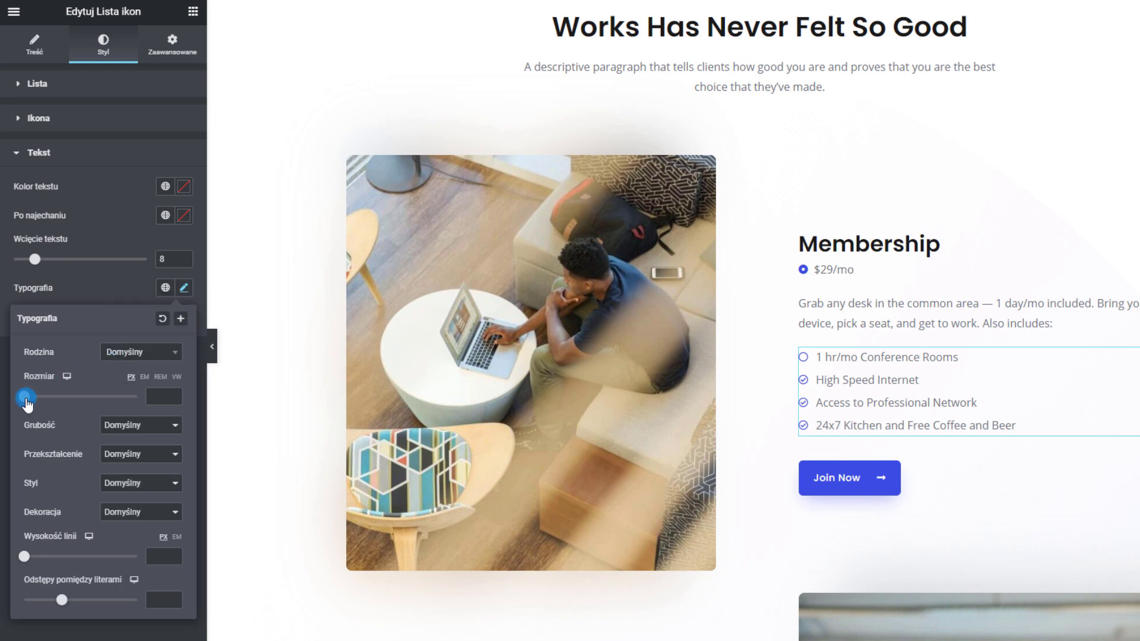
drag(26, 402, 40, 402)
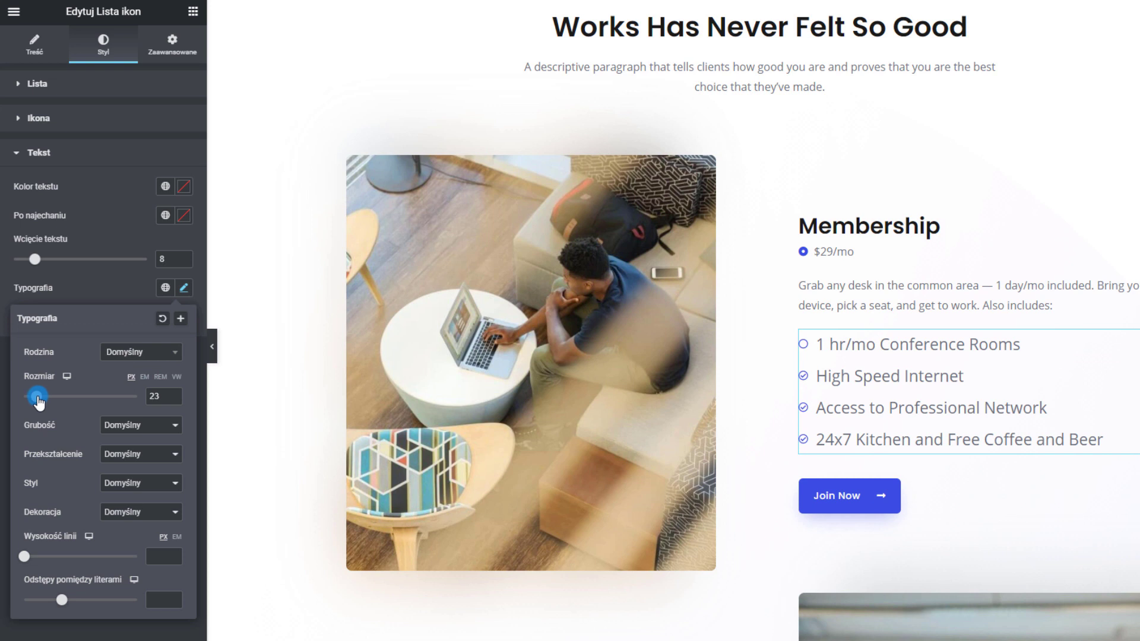
click(100, 274)
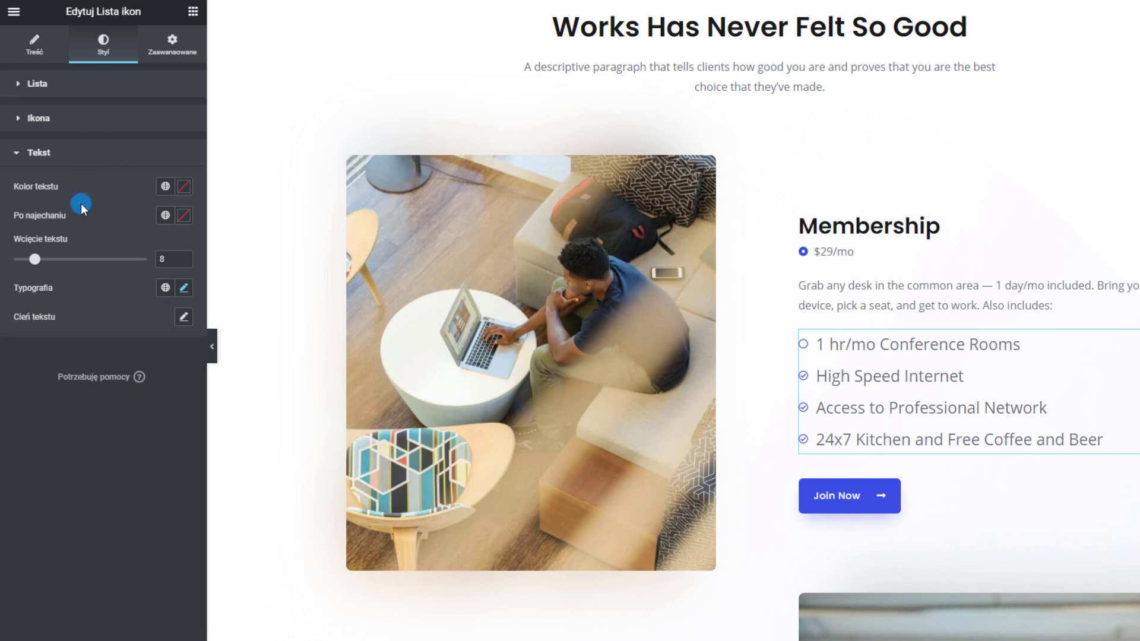
click(69, 118)
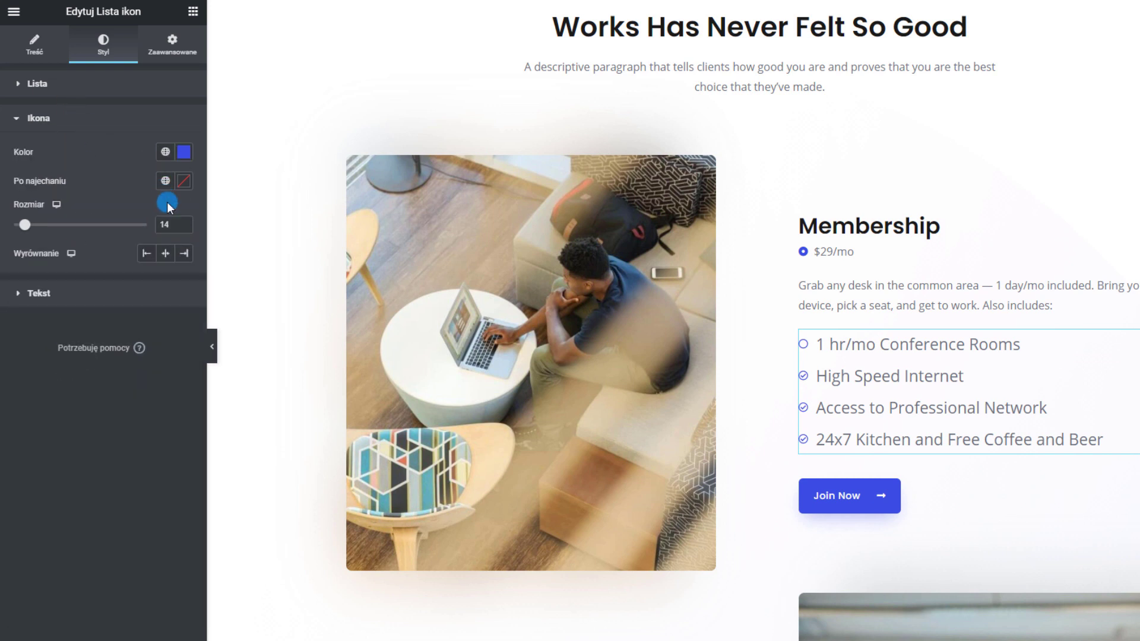
mouse_move(25, 233)
mouse_down()
mouse_move(41, 236)
mouse_move(34, 213)
mouse_up()
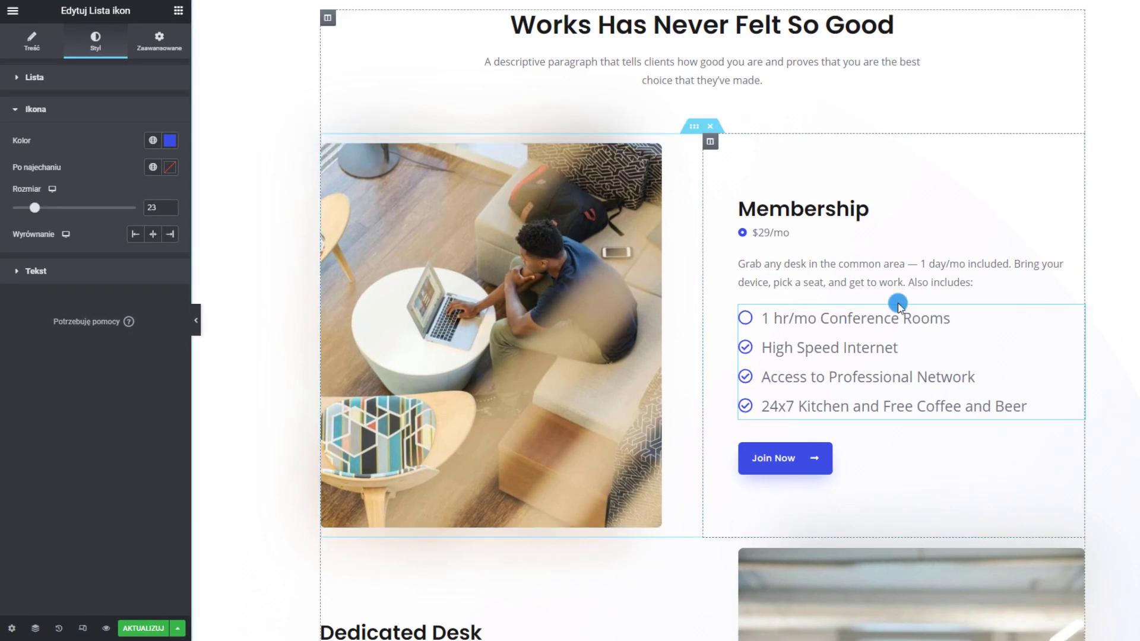
Copy the styled Membership icon list widget
scroll(891, 321, down, 2)
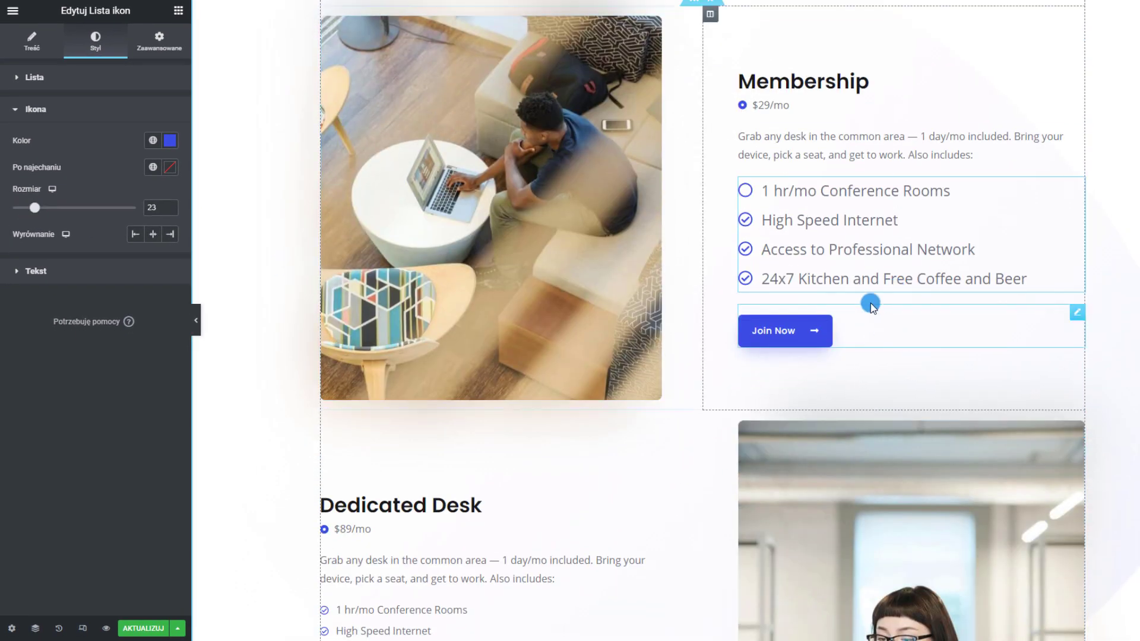
scroll(871, 305, up, 3)
scroll(765, 301, down, 4)
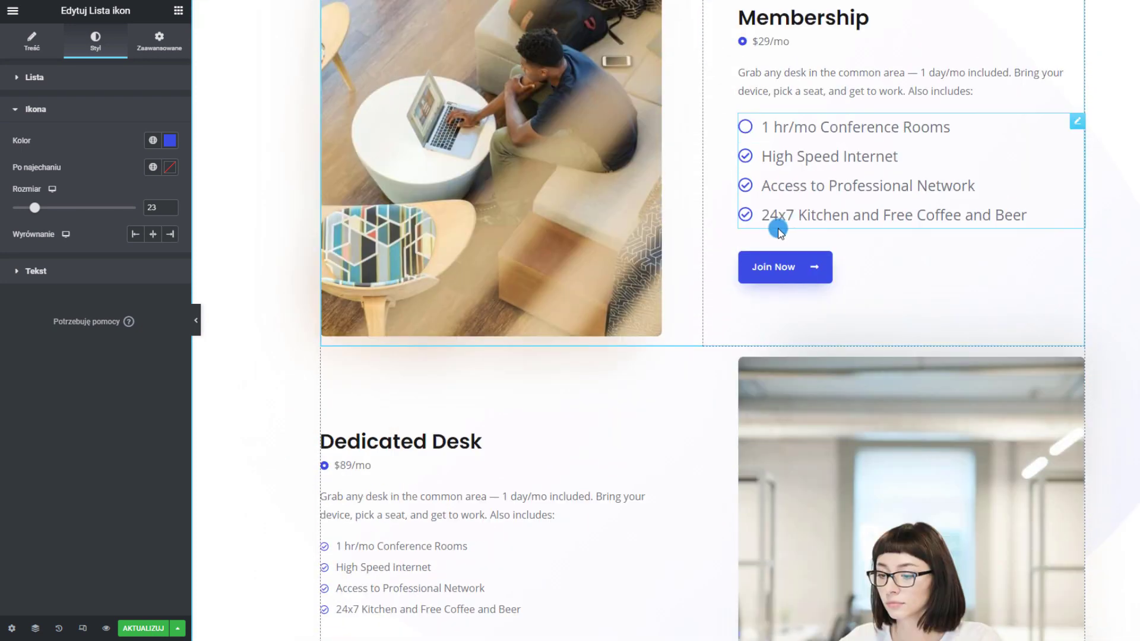
scroll(725, 297, down, 3)
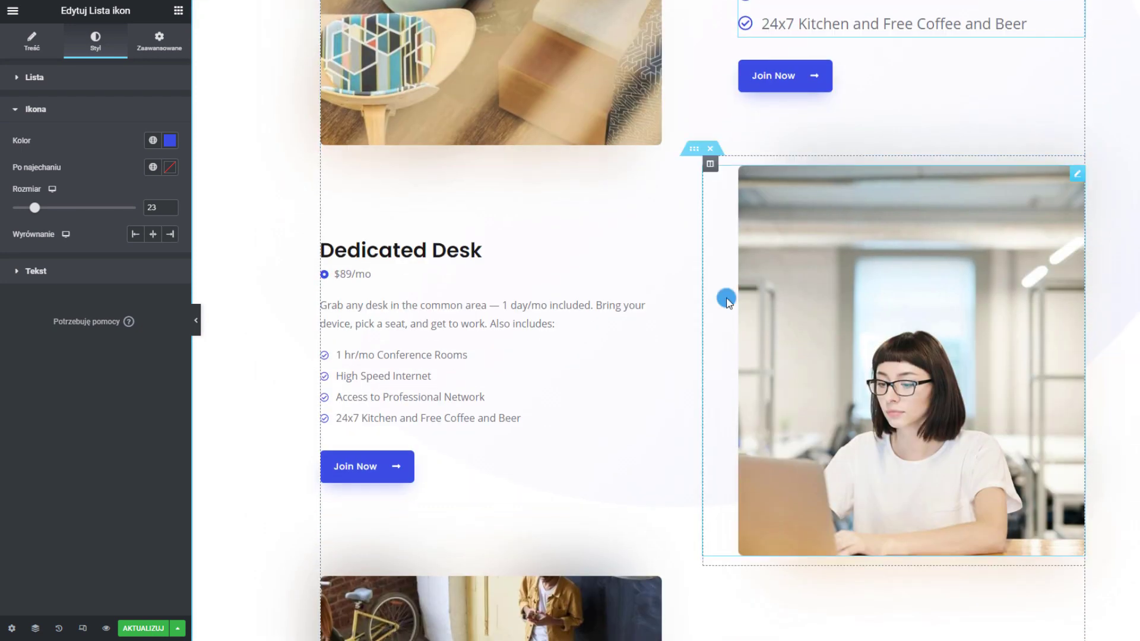
scroll(458, 416, down, 2)
scroll(465, 387, down, 4)
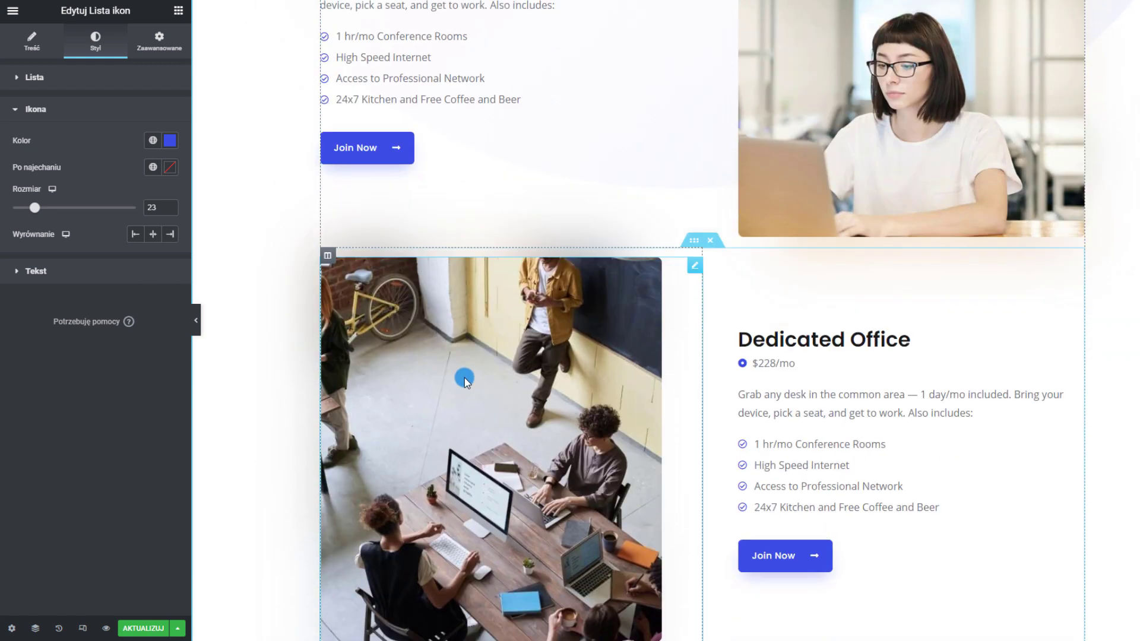
scroll(725, 468, up, 4)
scroll(768, 357, up, 5)
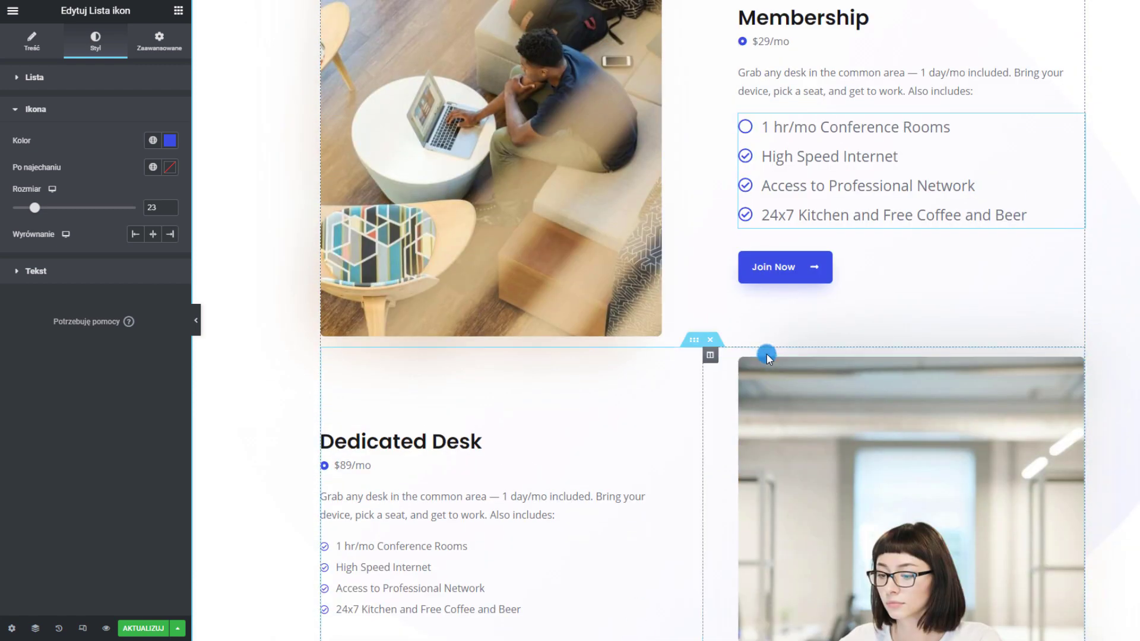
scroll(583, 317, down, 1)
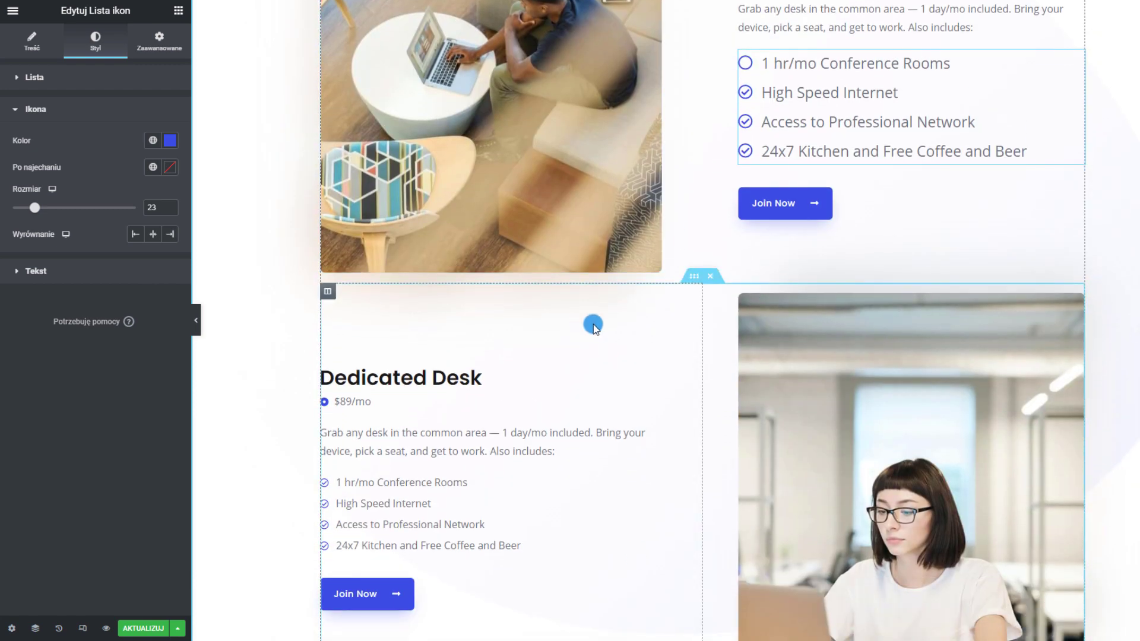
scroll(593, 326, up, 1)
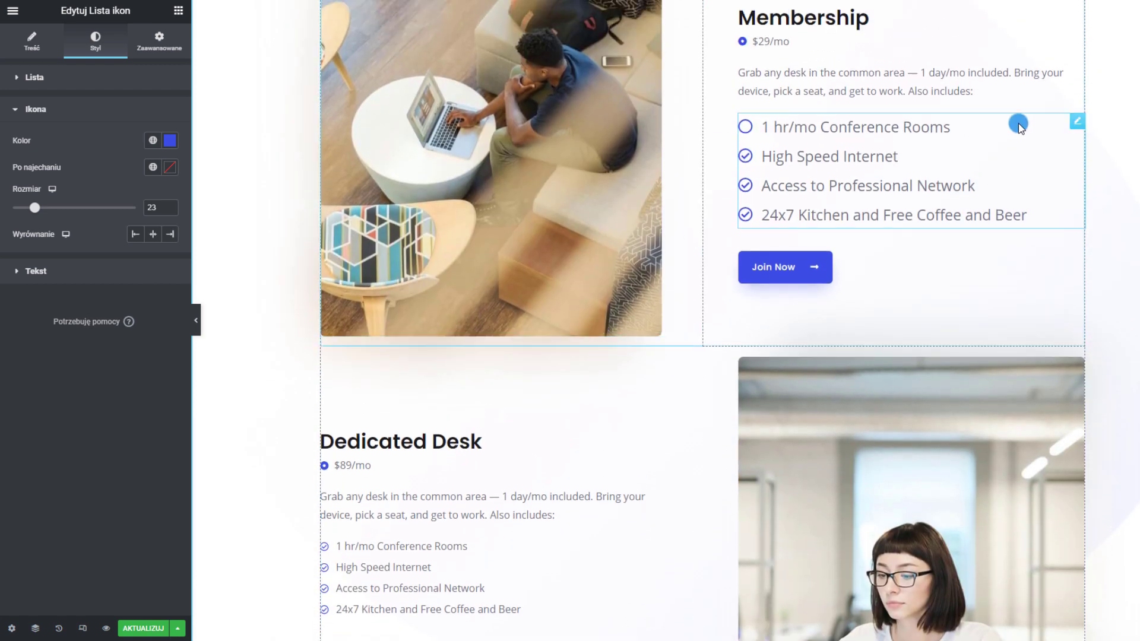
right_click(900, 151)
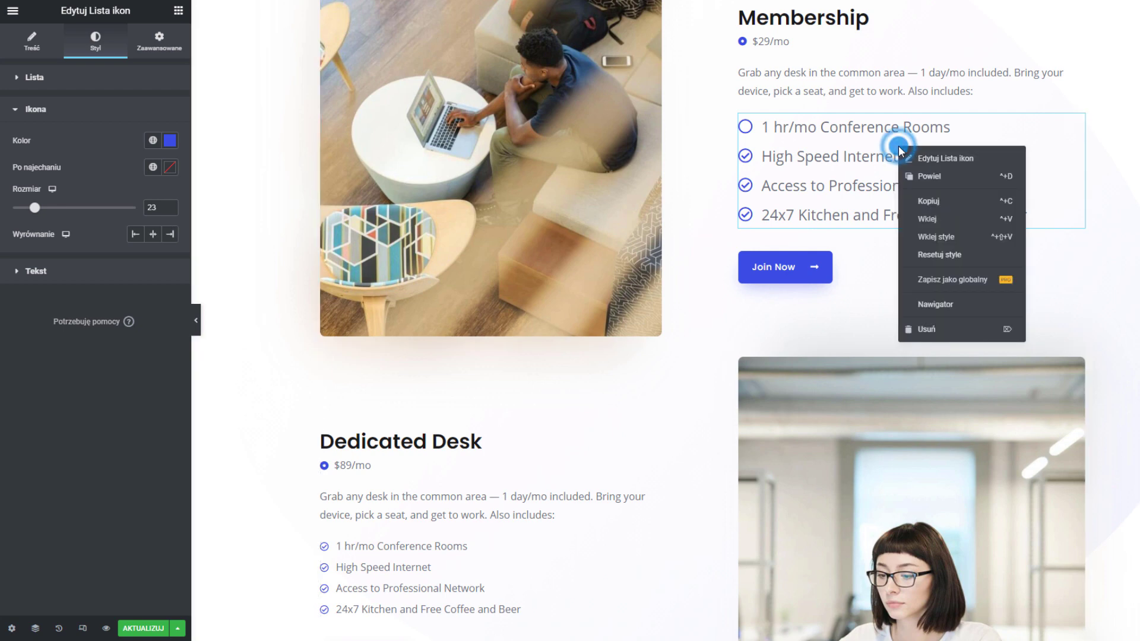
click(941, 202)
Paste the copied styles onto the Dedicated Desk and Dedicated Office feature lists
scroll(499, 267, down, 4)
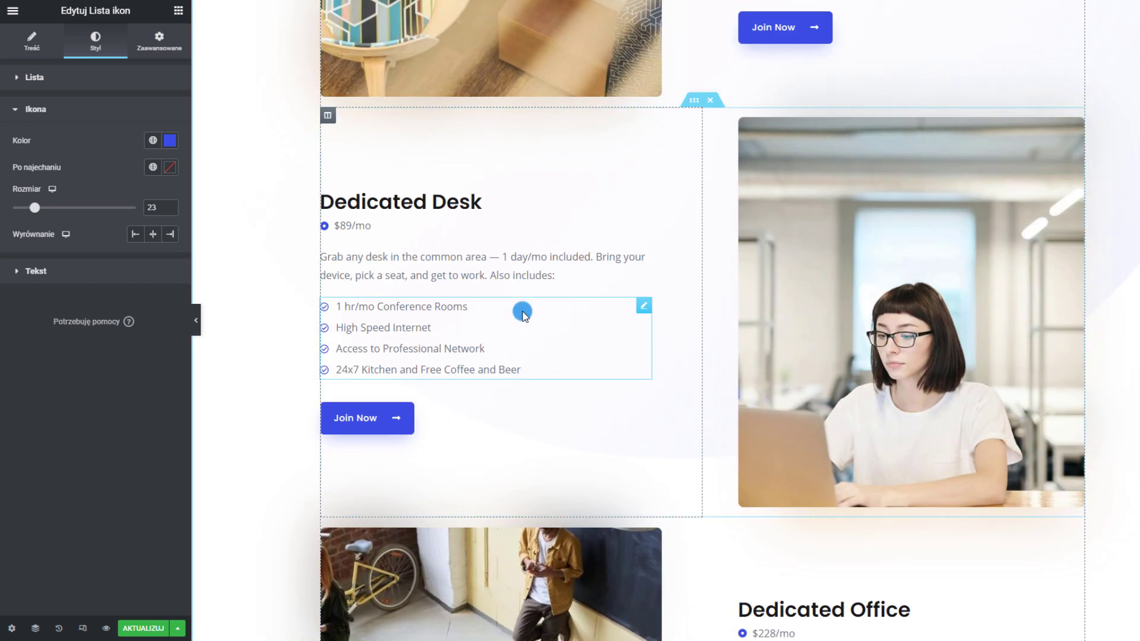
scroll(618, 220, down, 2)
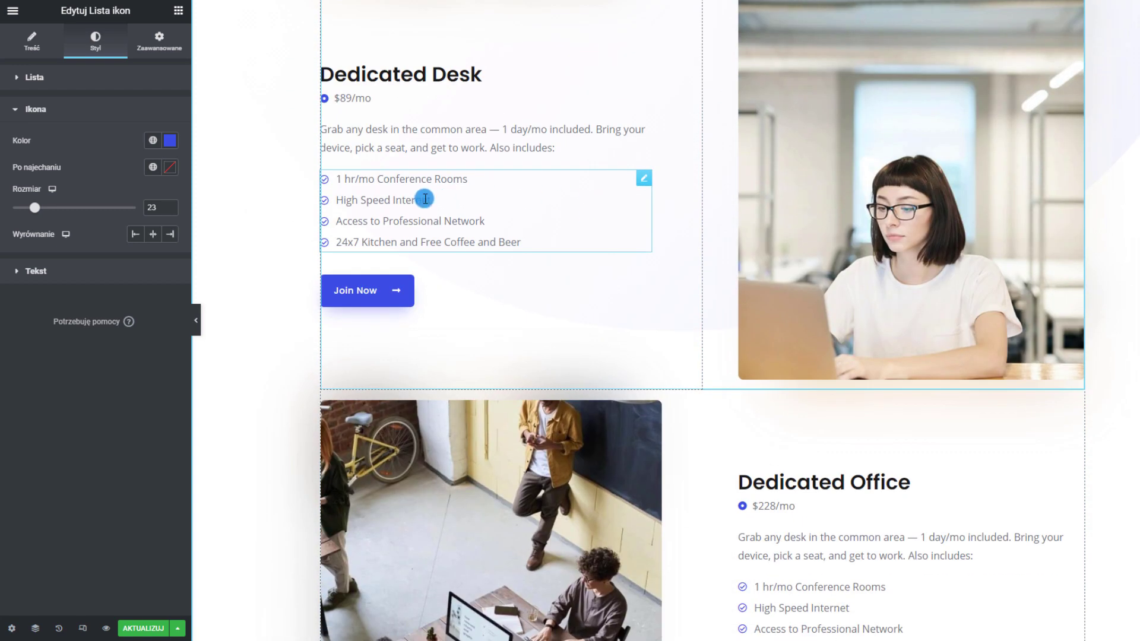
right_click(406, 203)
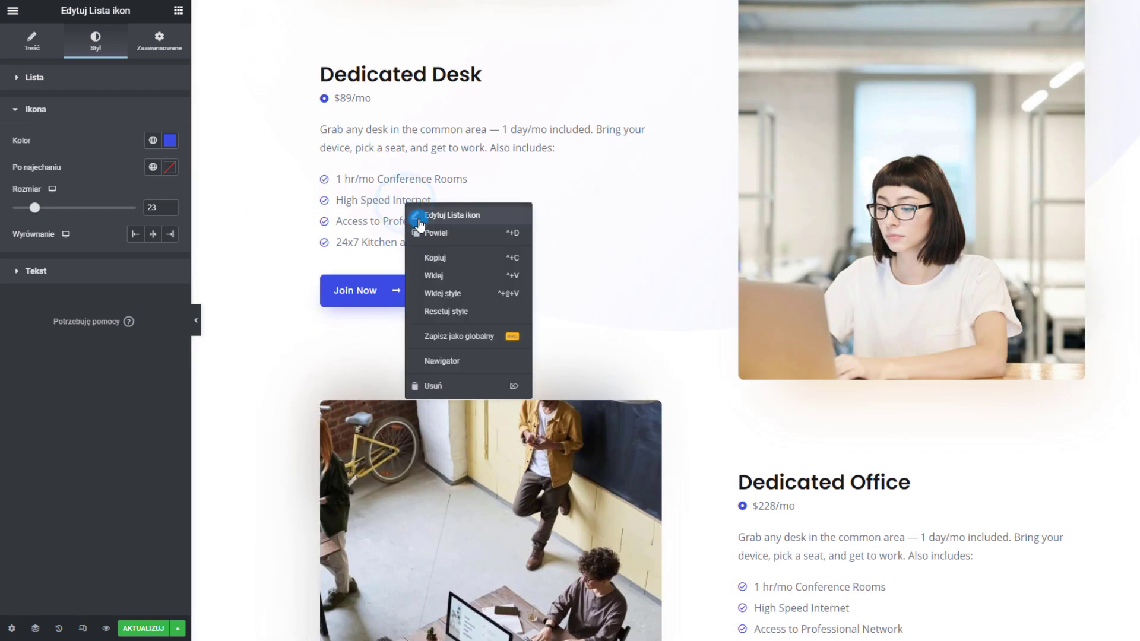
click(452, 297)
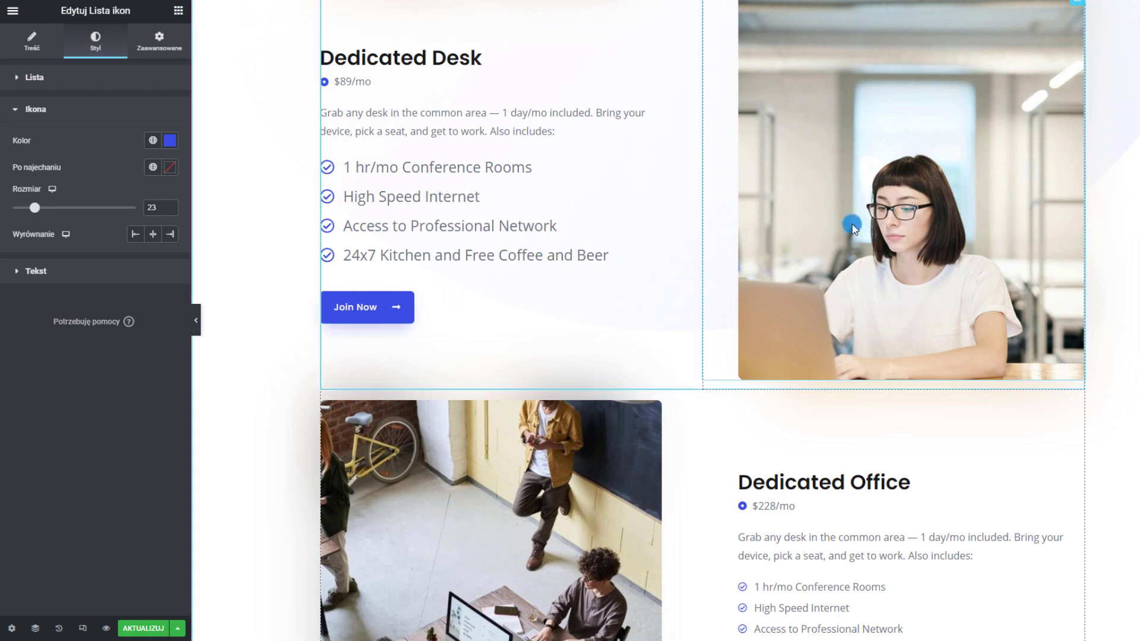
scroll(861, 226, down, 5)
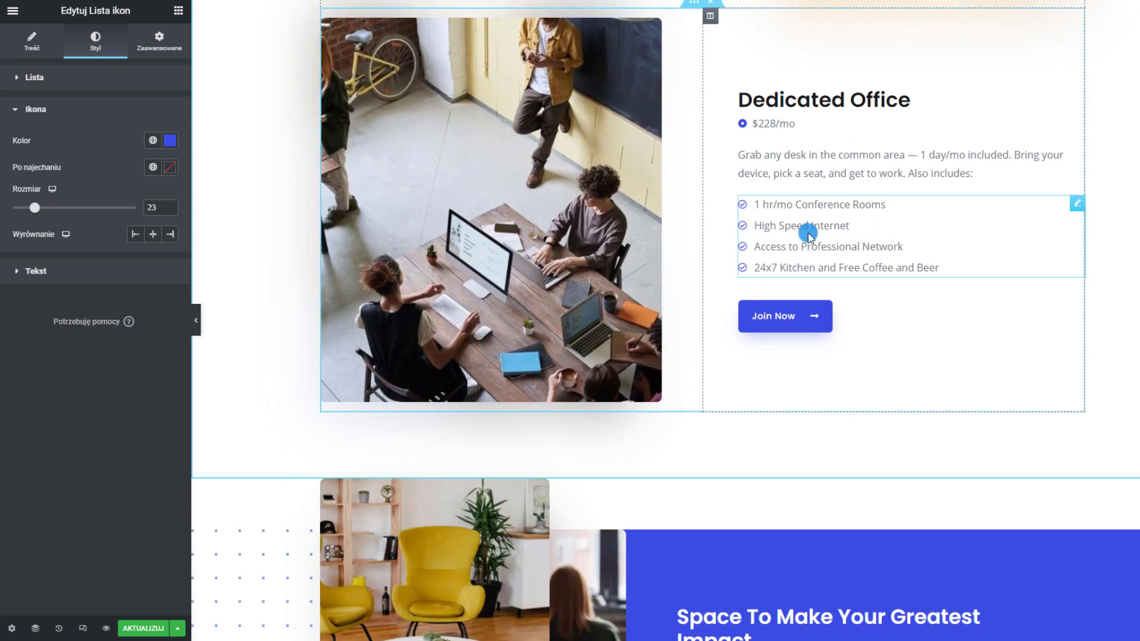
right_click(809, 234)
click(873, 323)
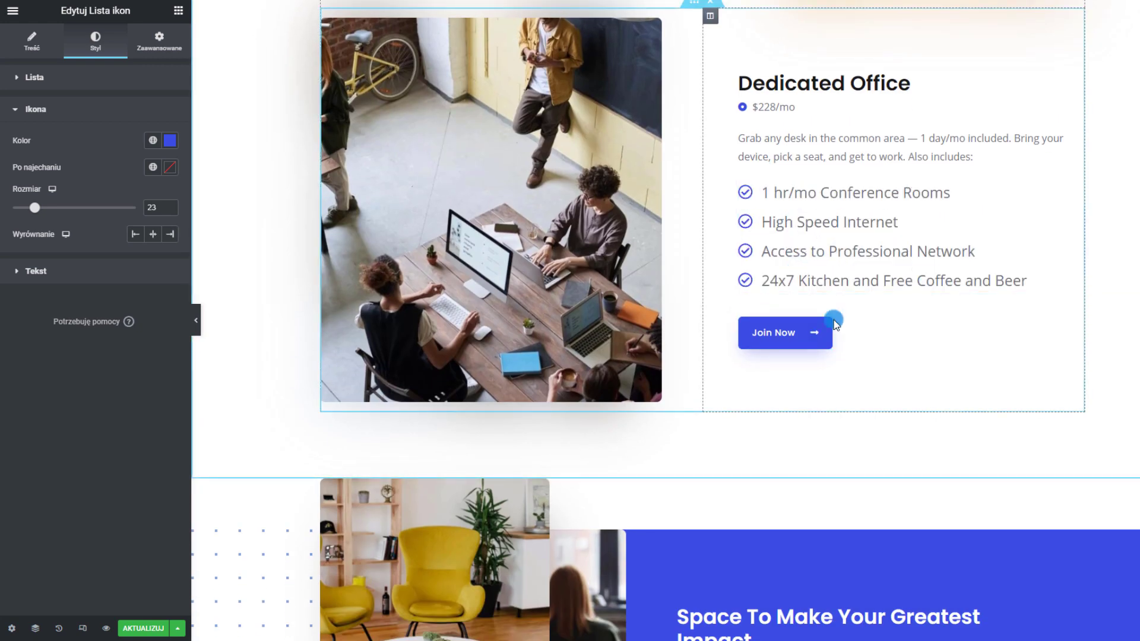
scroll(834, 324, up, 15)
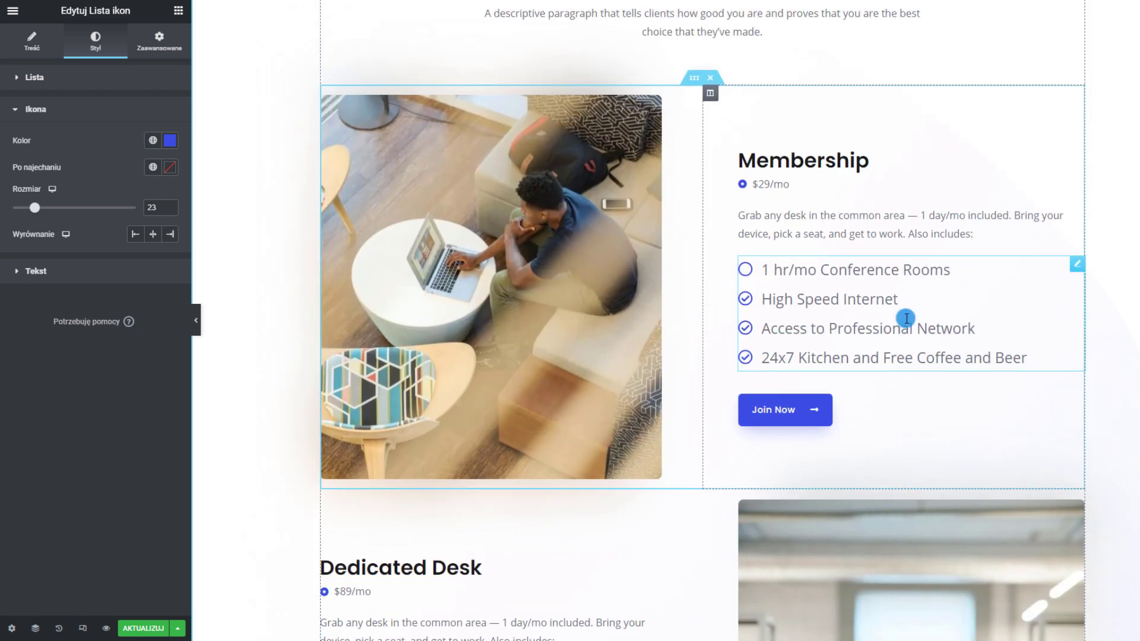
scroll(692, 333, down, 4)
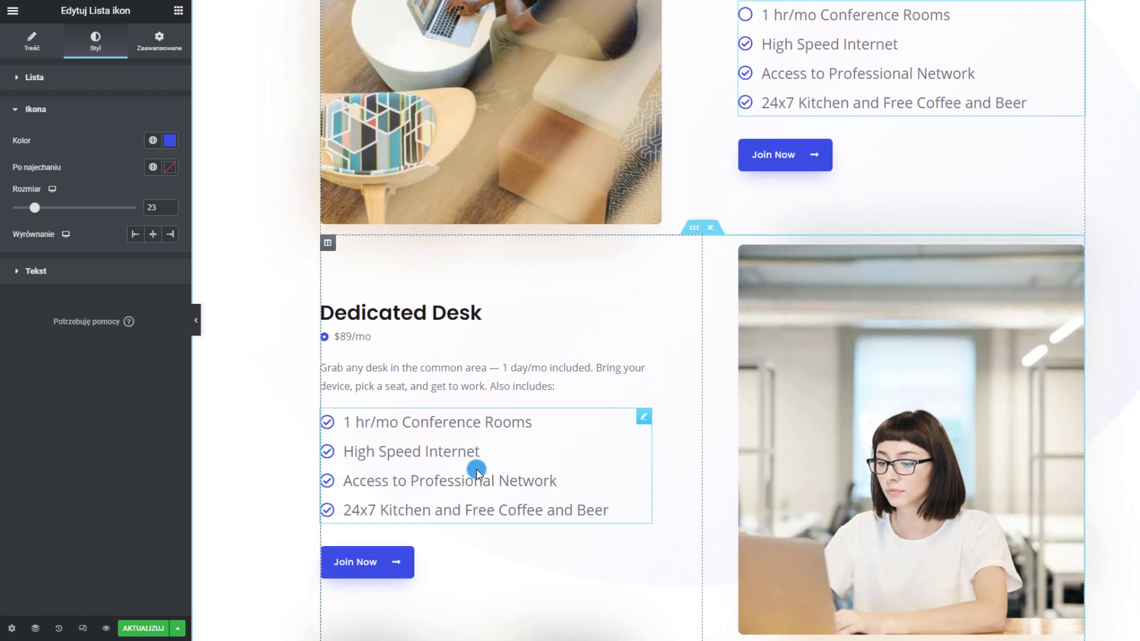
scroll(484, 416, down, 2)
scroll(491, 287, down, 6)
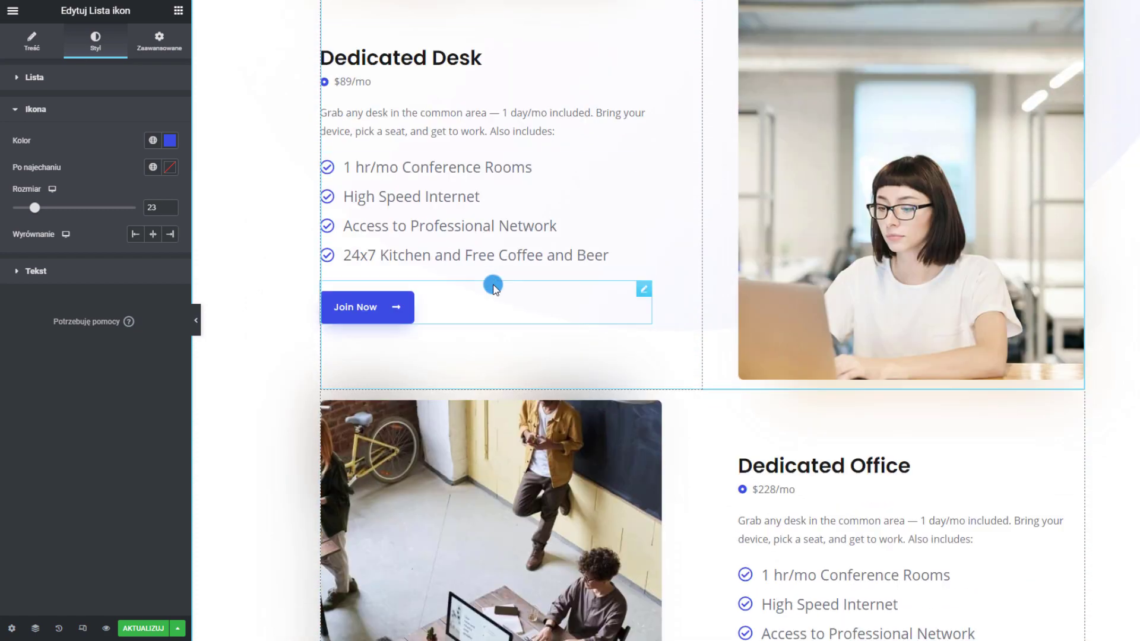
scroll(795, 269, down, 12)
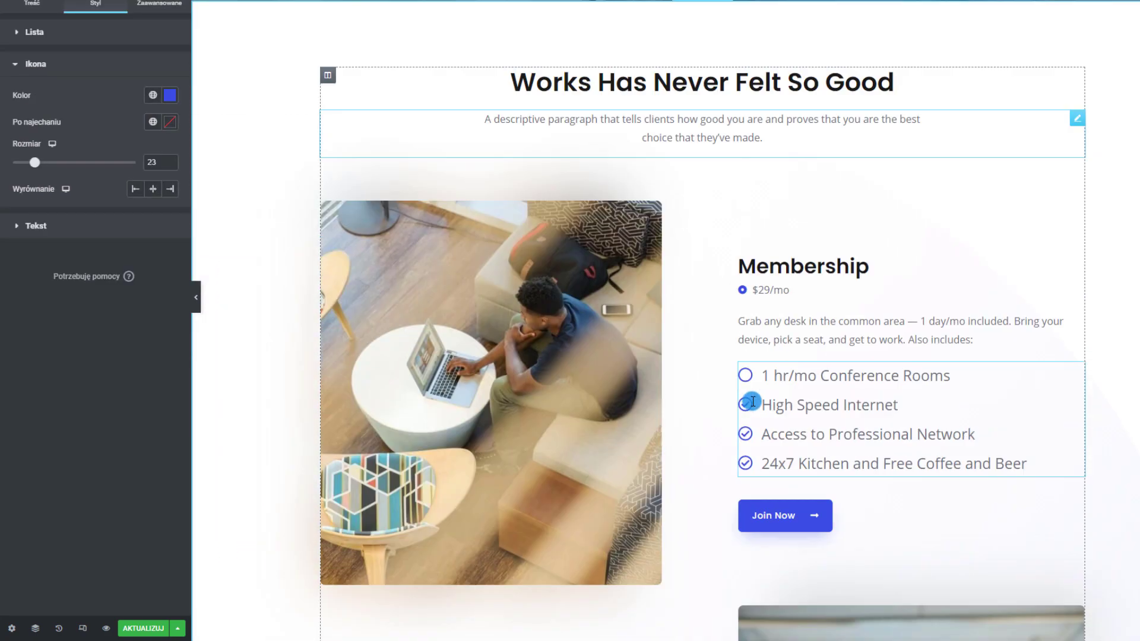
Scroll to the empty drop zone below 'People Who Love Our Place' and show the widgets panel
scroll(752, 401, down, 12)
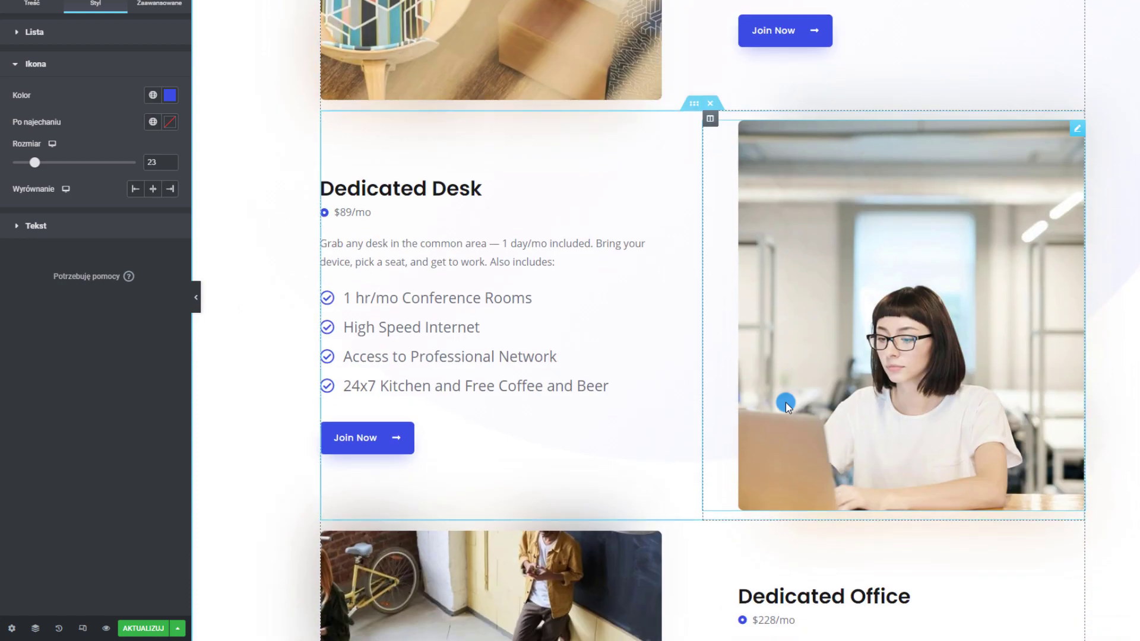
scroll(787, 403, down, 15)
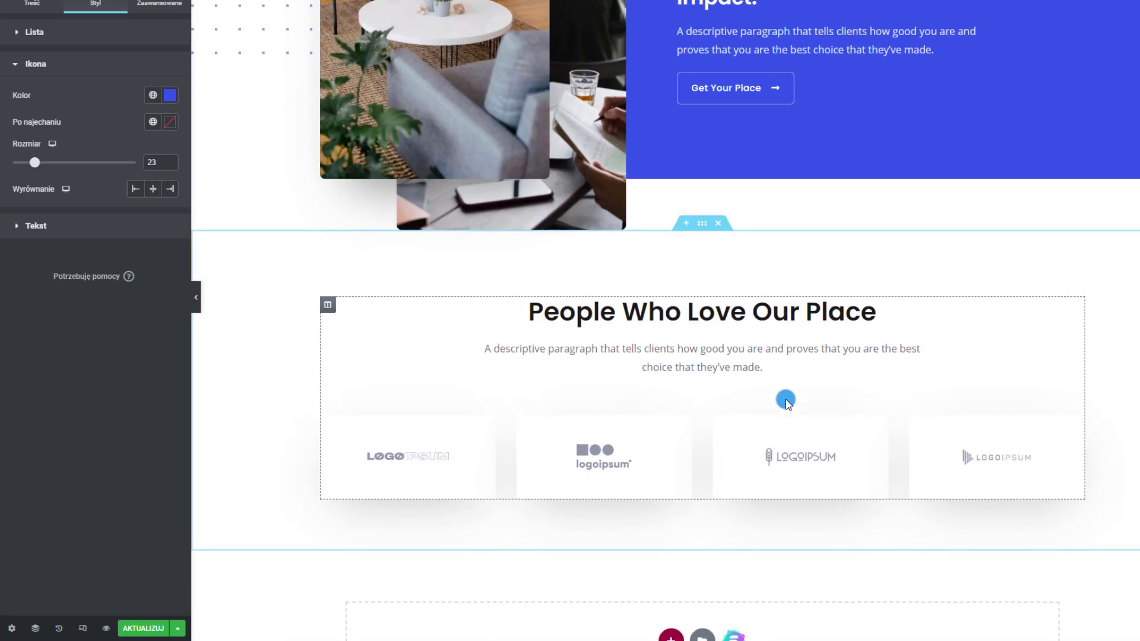
scroll(950, 303, down, 3)
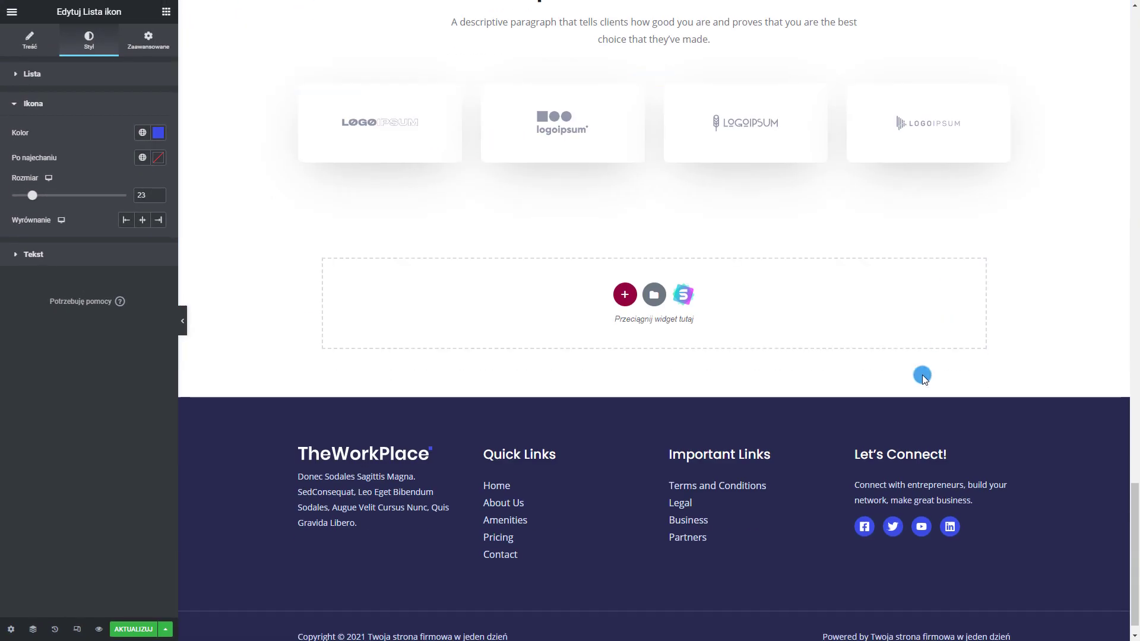
scroll(938, 371, up, 2)
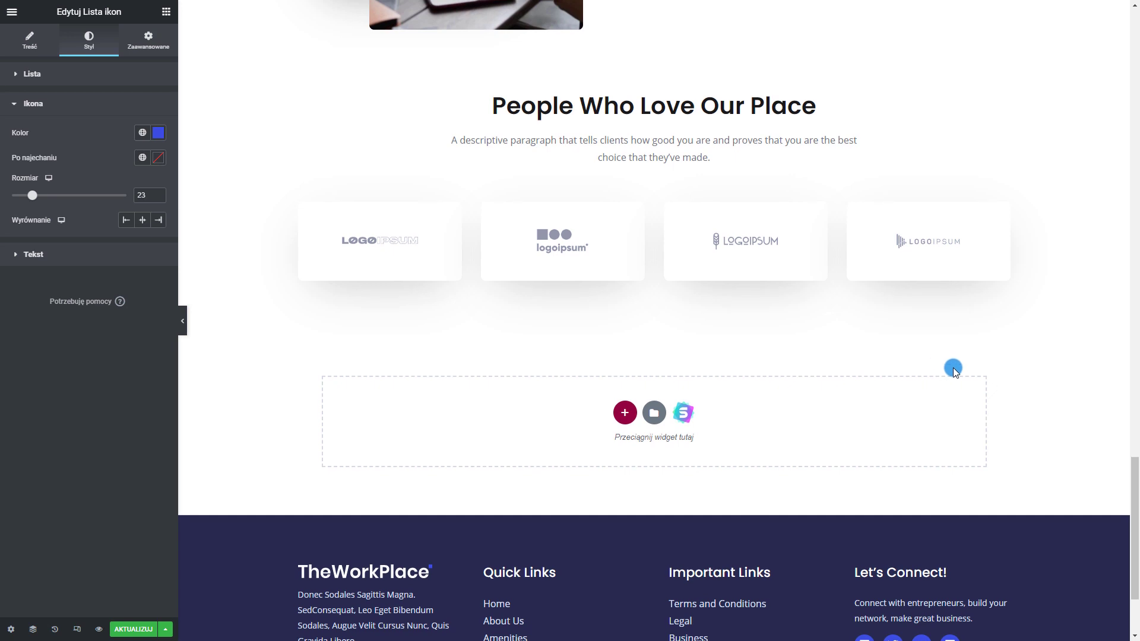
click(167, 12)
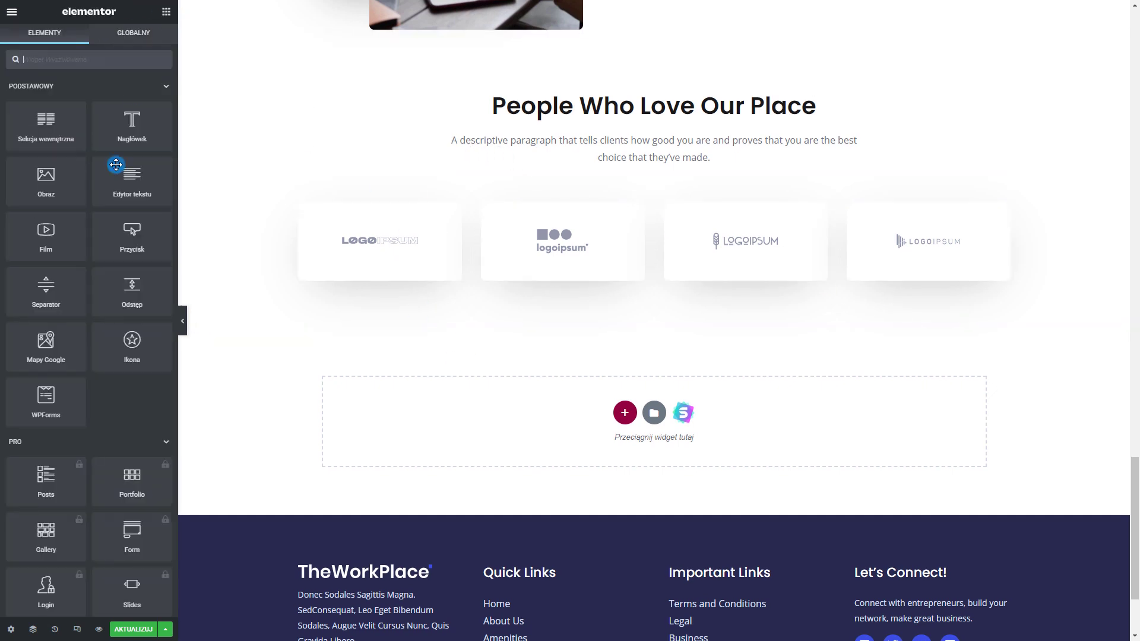
Insert the Product – App page template from the template library's Strony tab
click(655, 413)
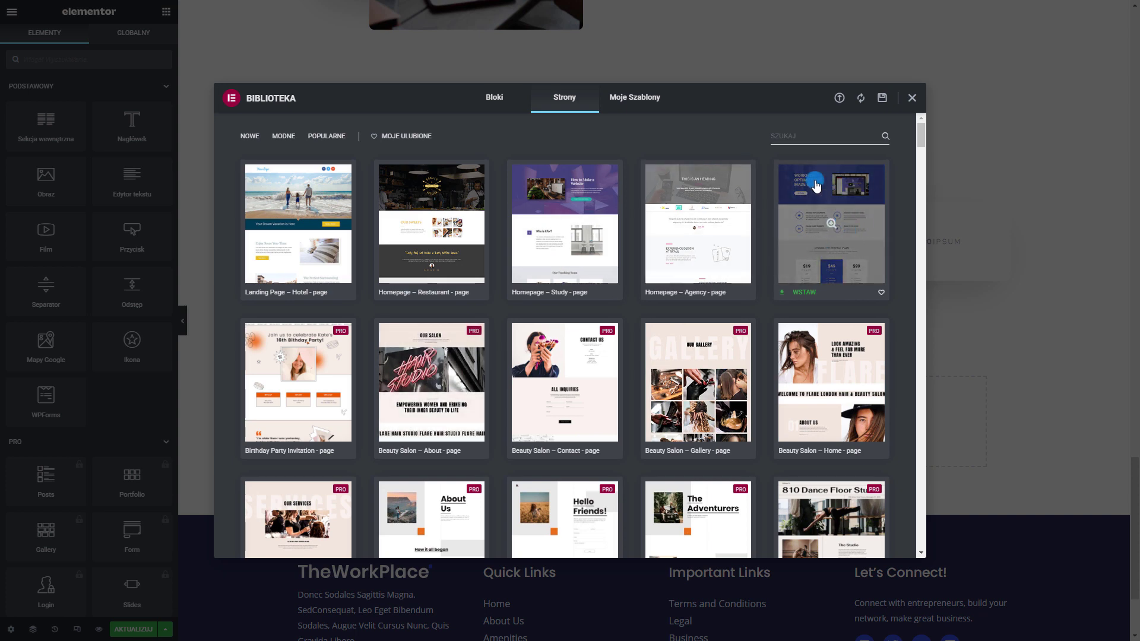
click(803, 294)
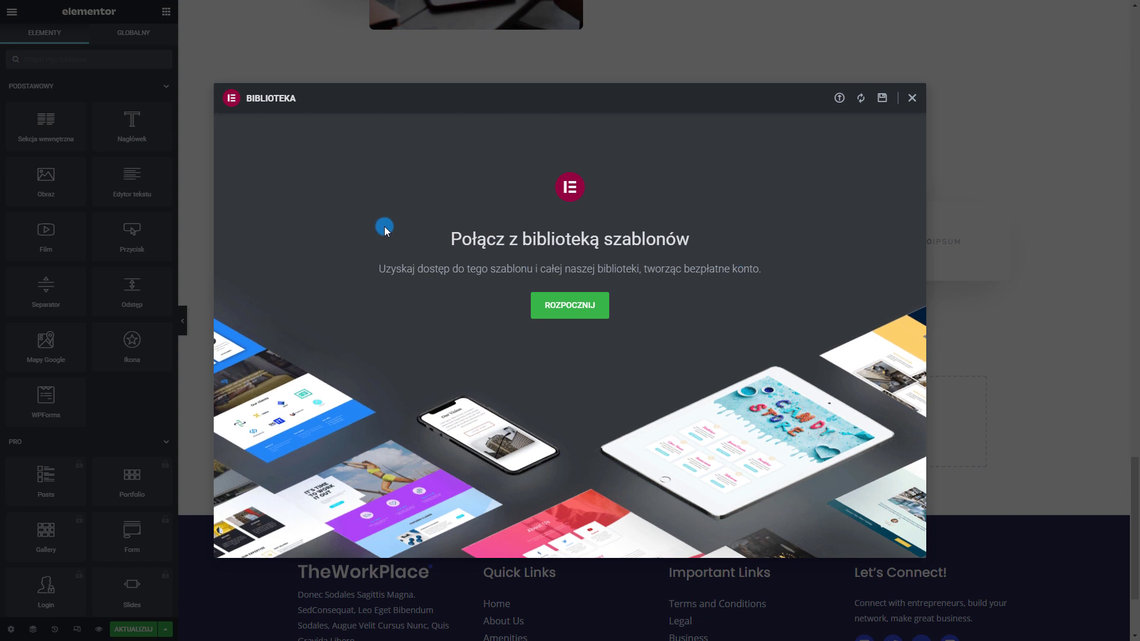
Log in to the Elementor account and connect the site to the template library
click(564, 315)
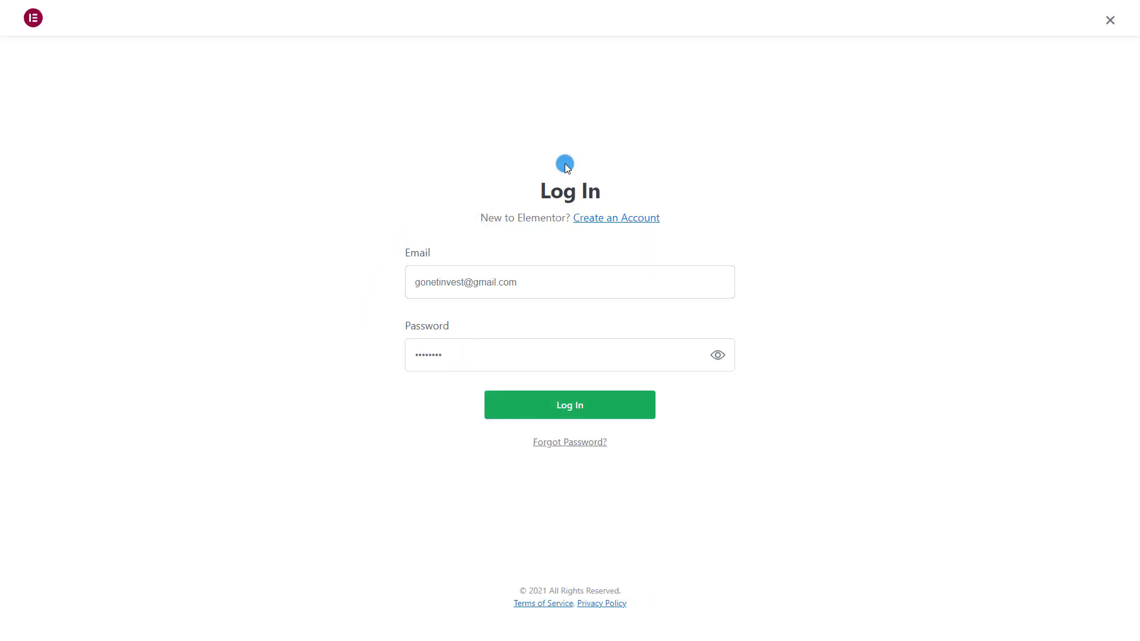
click(619, 220)
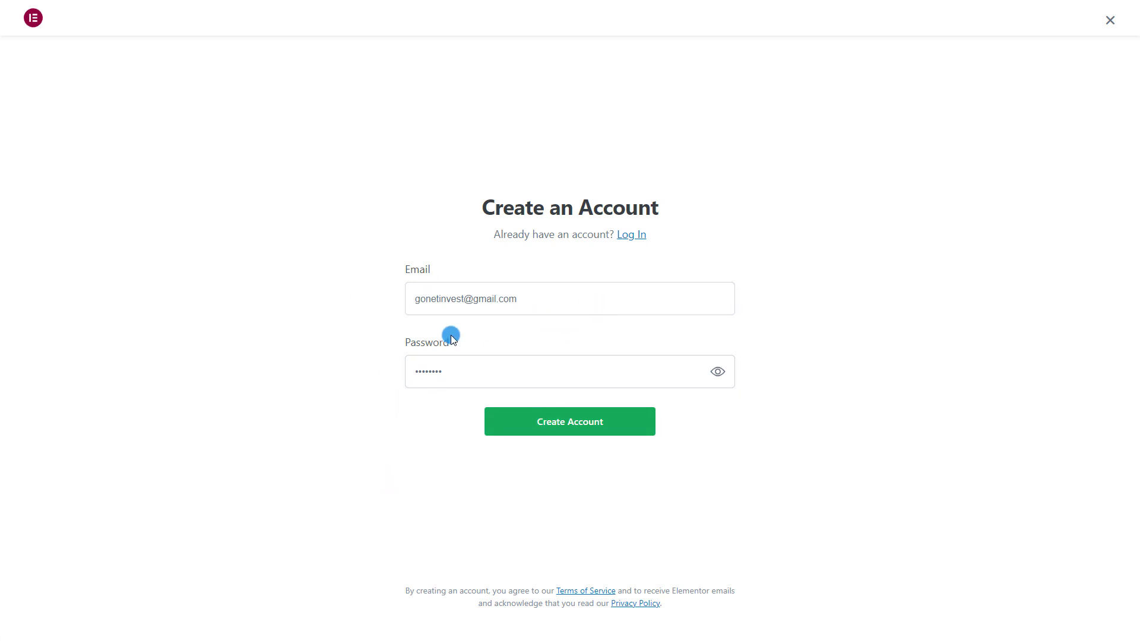
click(632, 236)
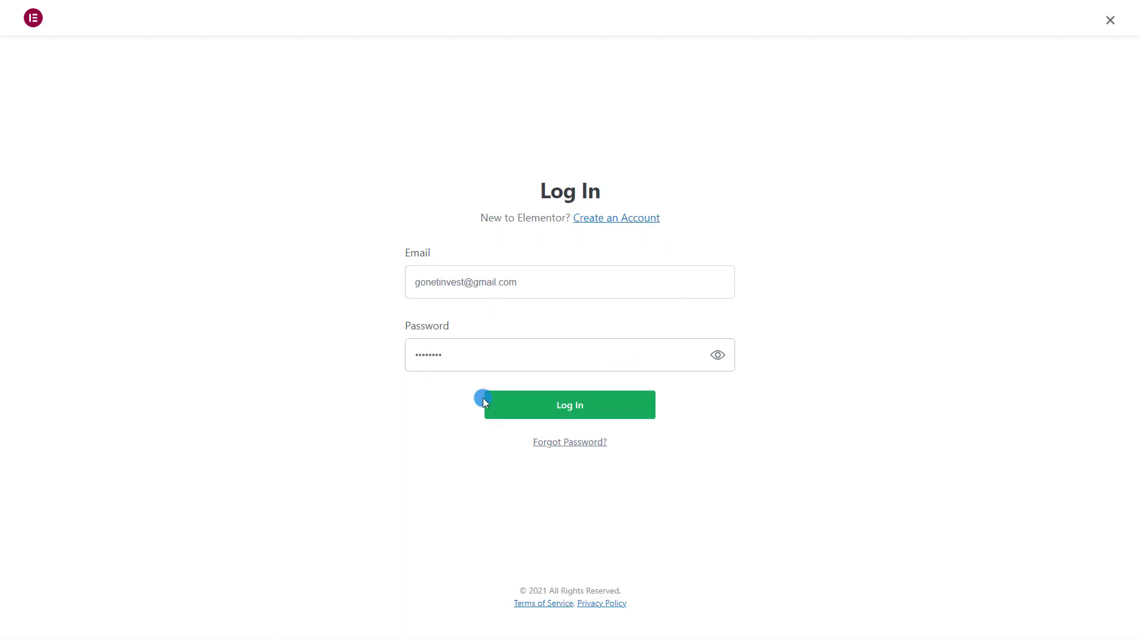
click(490, 398)
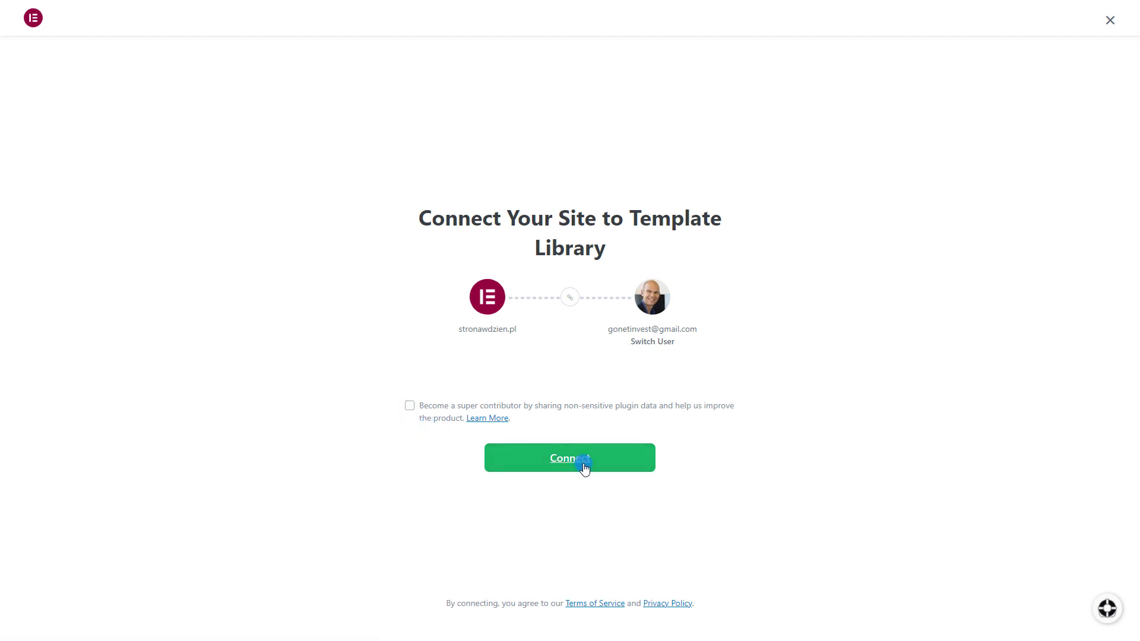
click(625, 456)
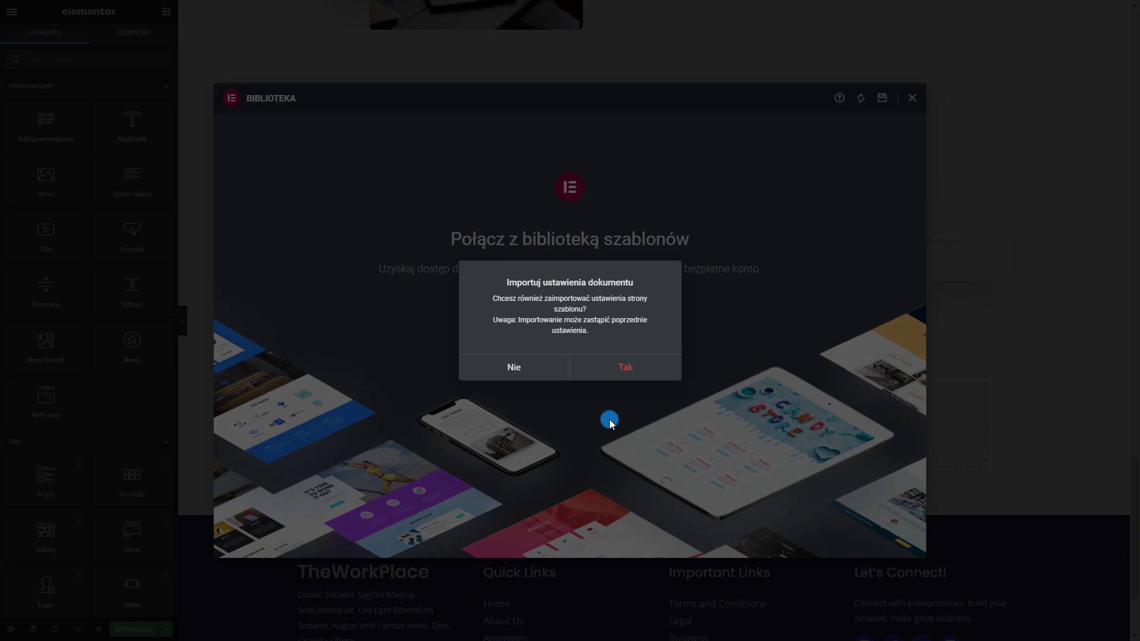
Insert the template without importing its page settings and review the added sections
click(507, 367)
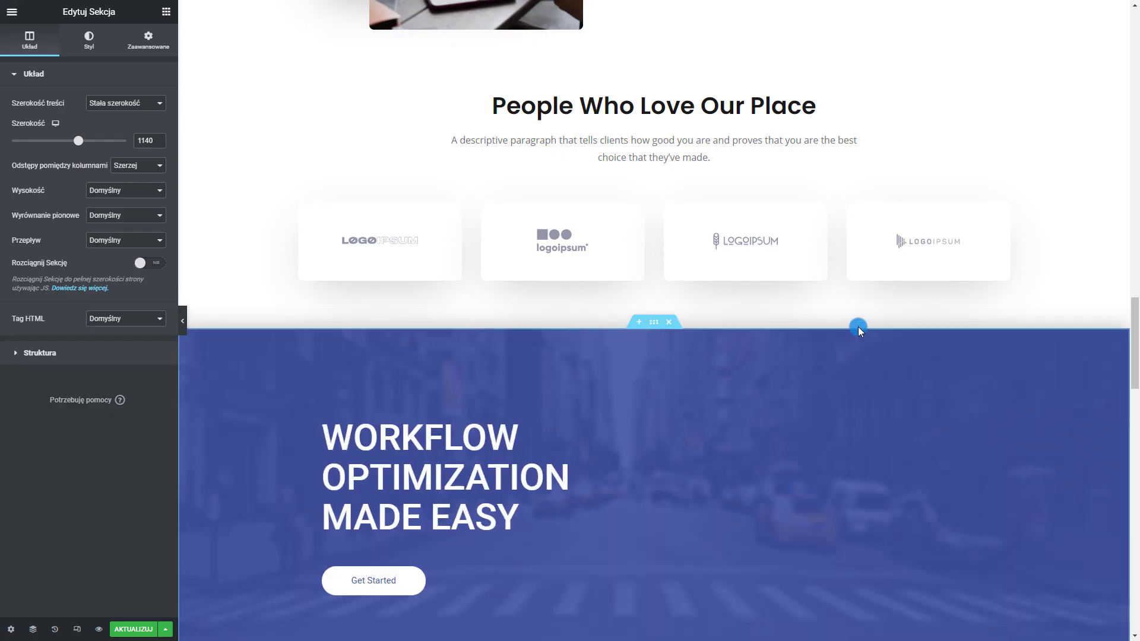
scroll(565, 380, down, 3)
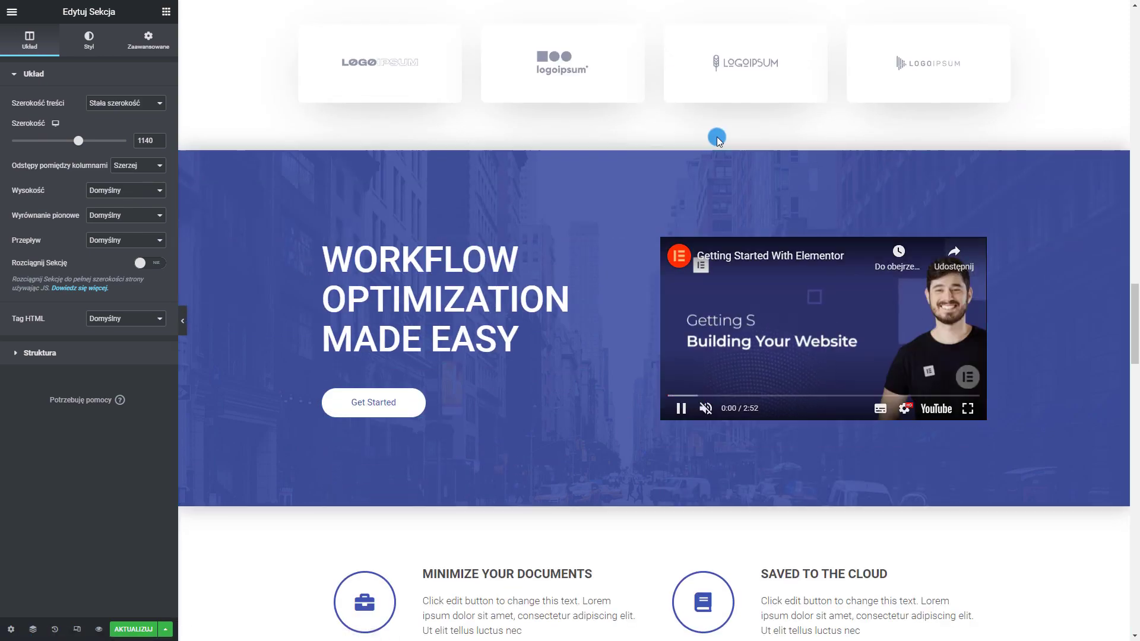
scroll(364, 332, down, 6)
scroll(352, 360, down, 8)
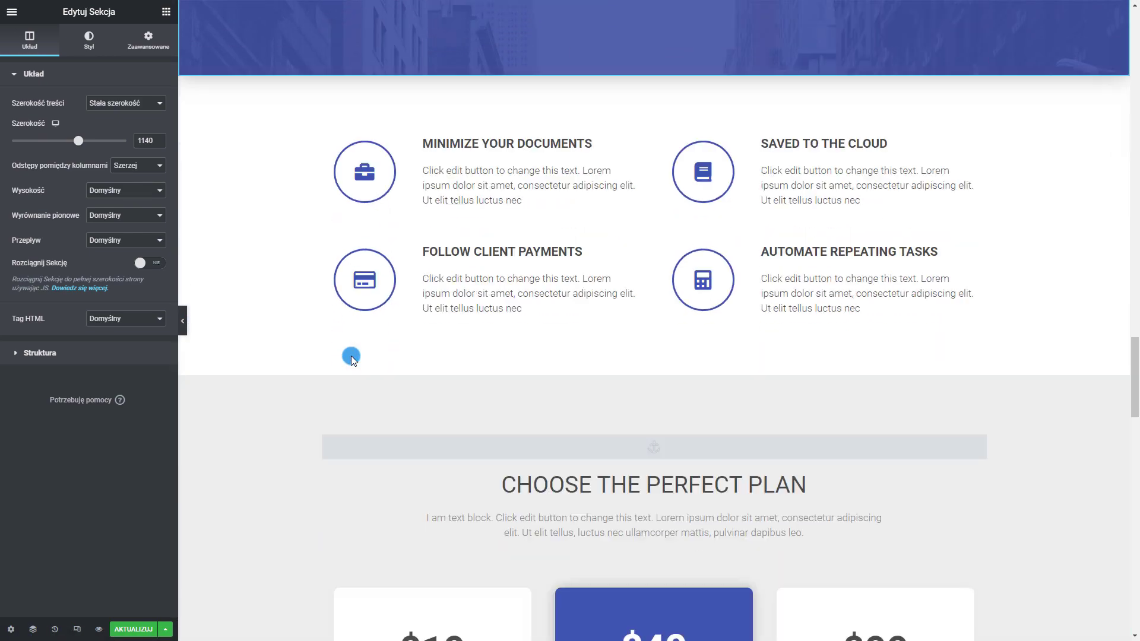
scroll(766, 189, up, 8)
scroll(766, 189, up, 7)
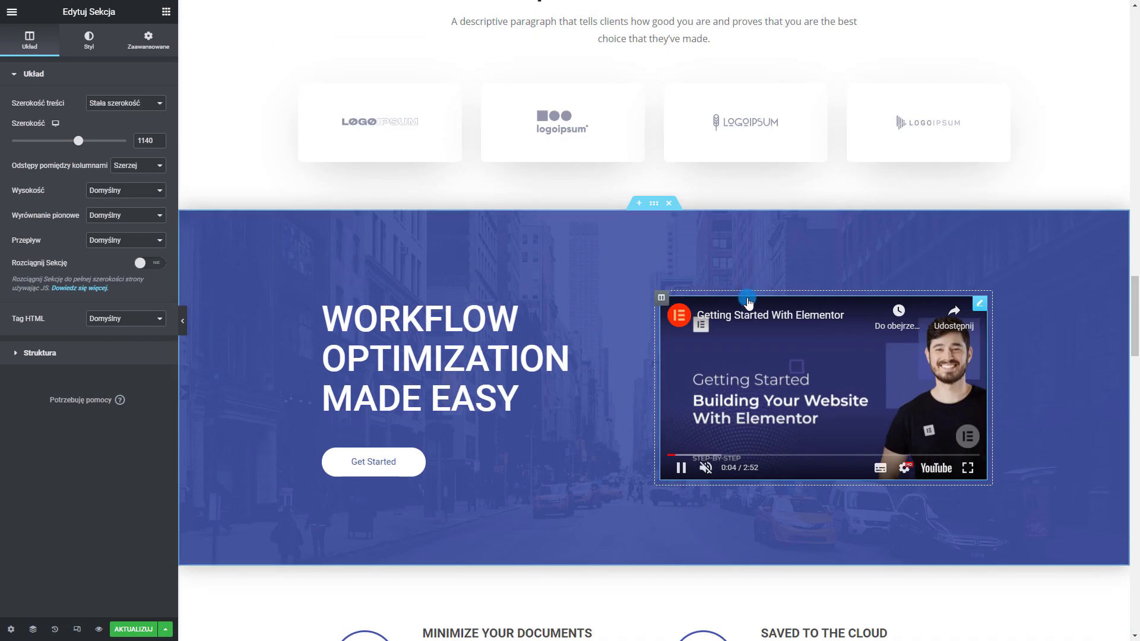
scroll(383, 317, down, 20)
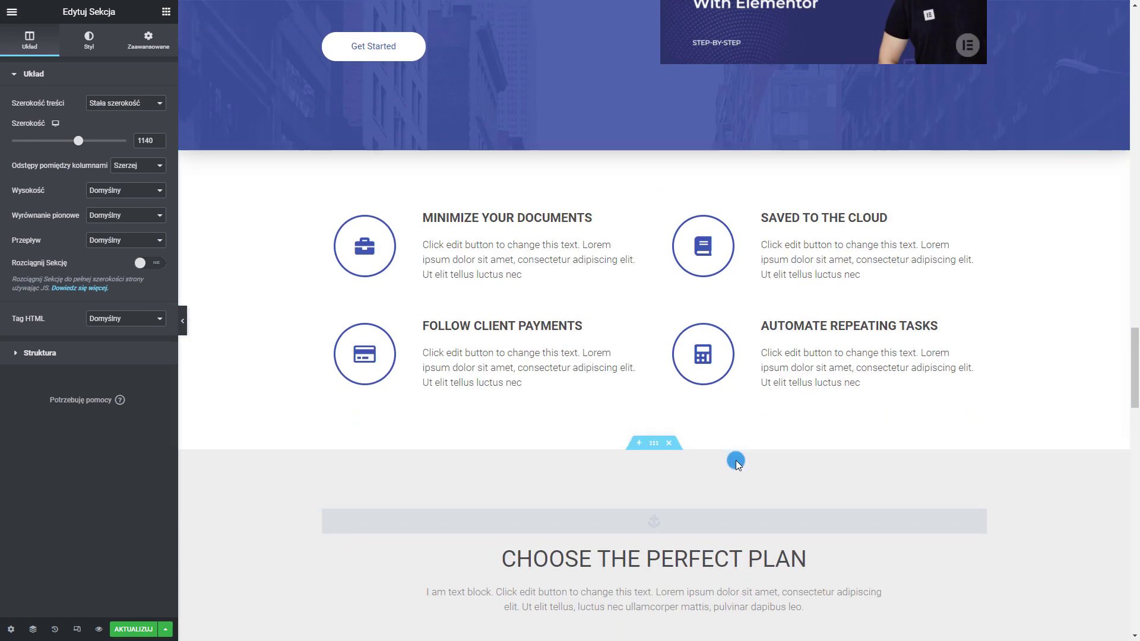
scroll(690, 442, up, 20)
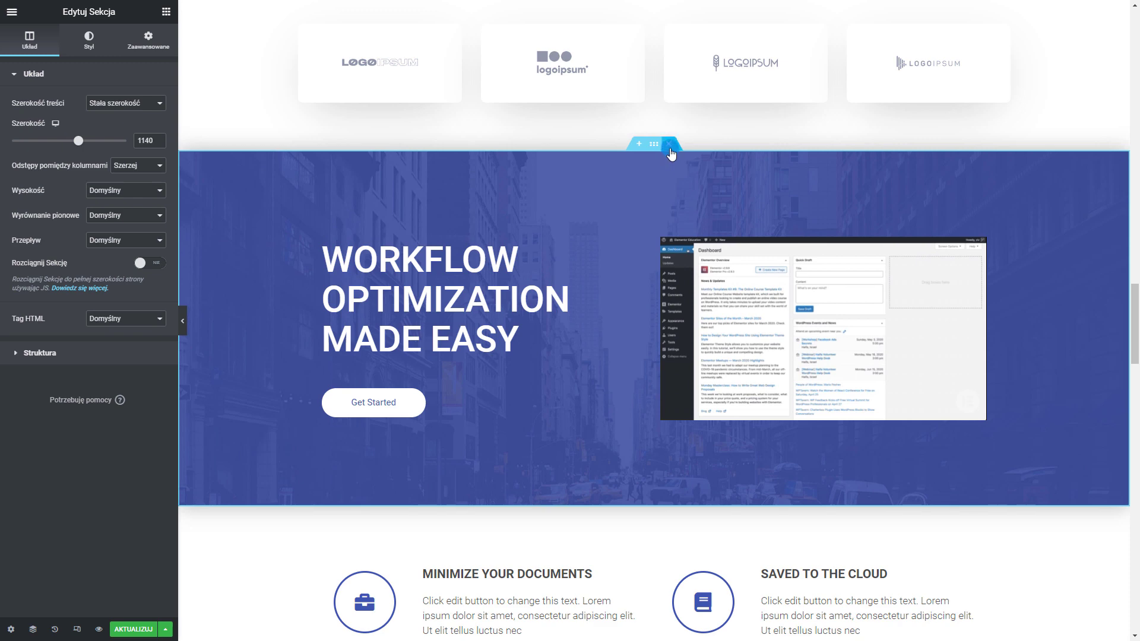
Delete the Workflow Optimization, feature-box, FAQ and Our Clients Say sections
click(669, 146)
click(669, 145)
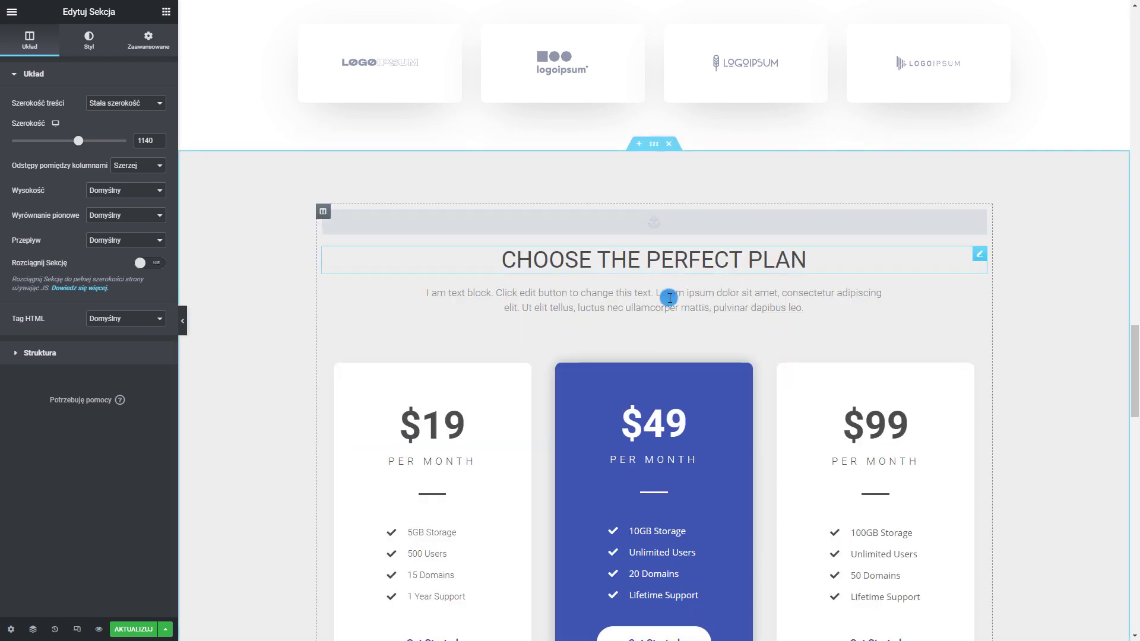
scroll(669, 298, down, 10)
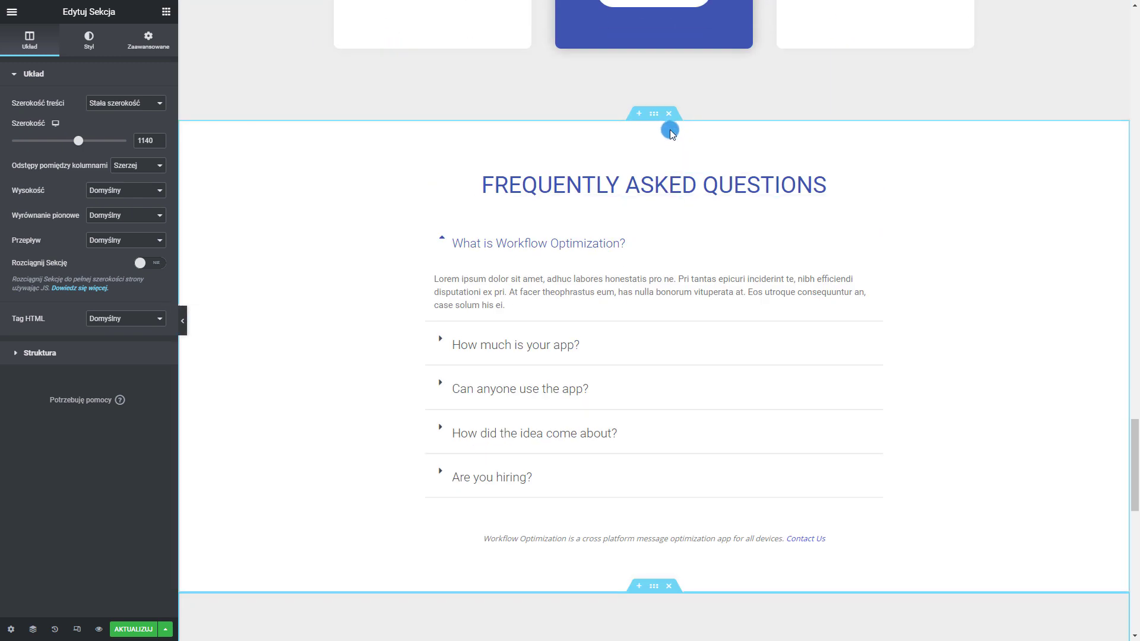
click(669, 114)
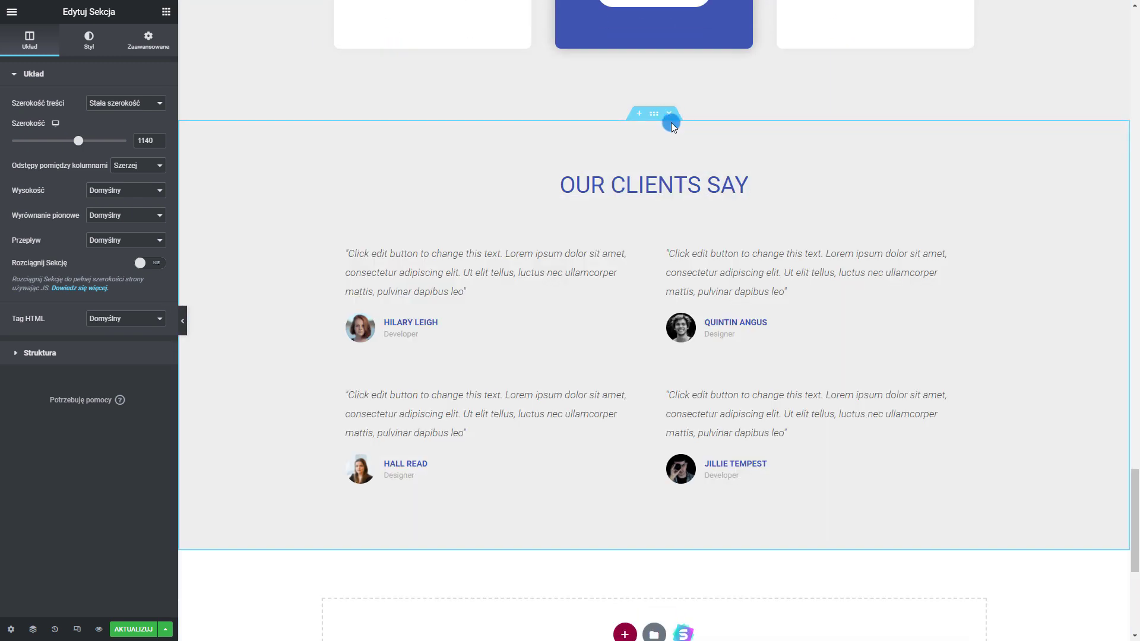
click(669, 114)
scroll(675, 187, up, 8)
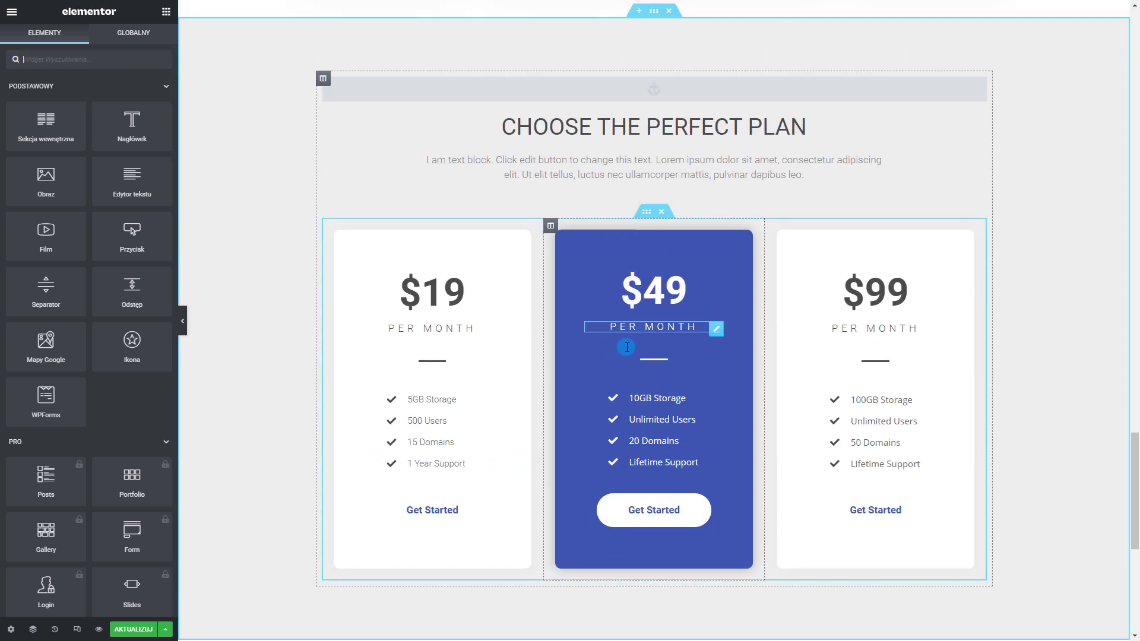
Change the first pricing card's price to 500zł and its PER MONTH heading to Miesięcznie
scroll(656, 123, up, 3)
scroll(532, 153, down, 5)
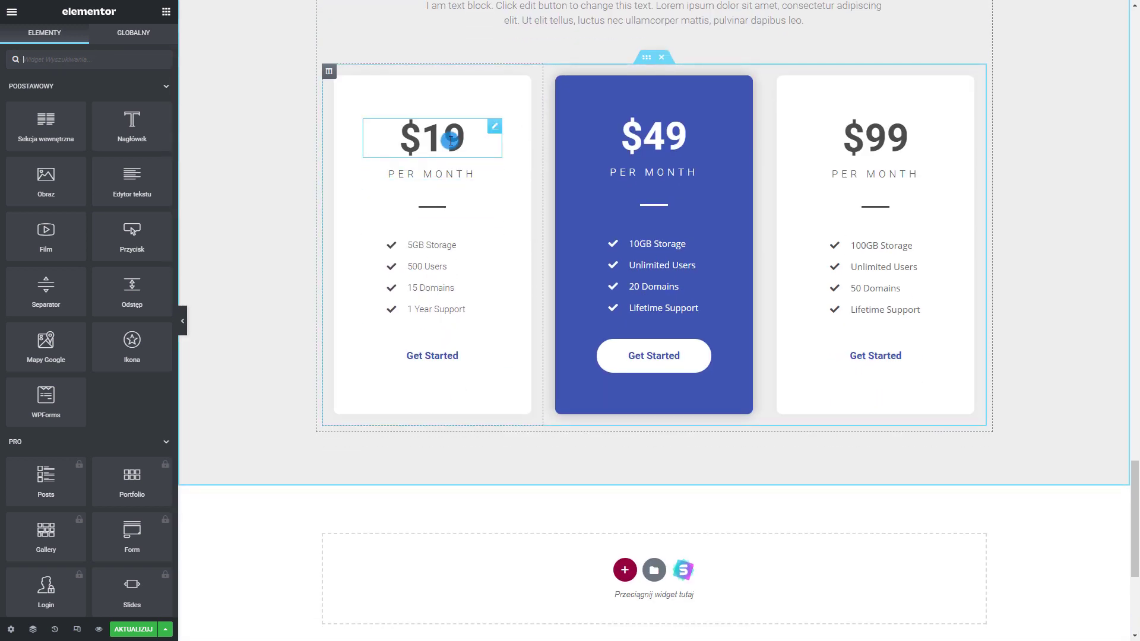
click(451, 140)
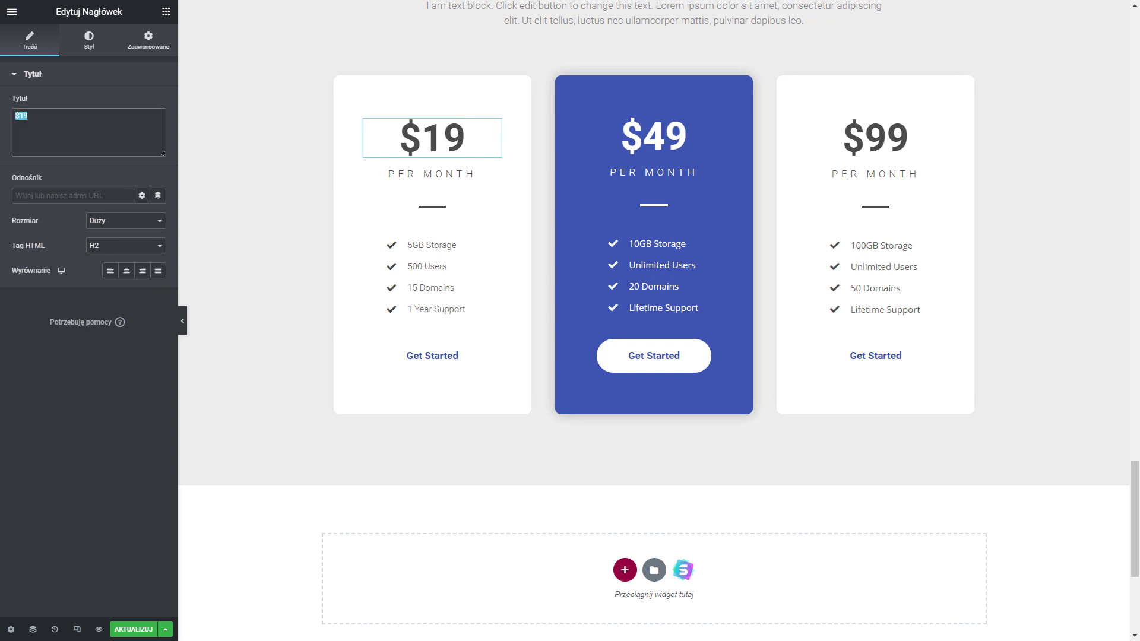
text(560z)
key(BackSpace)
key(BackSpace)
key(BackSpace)
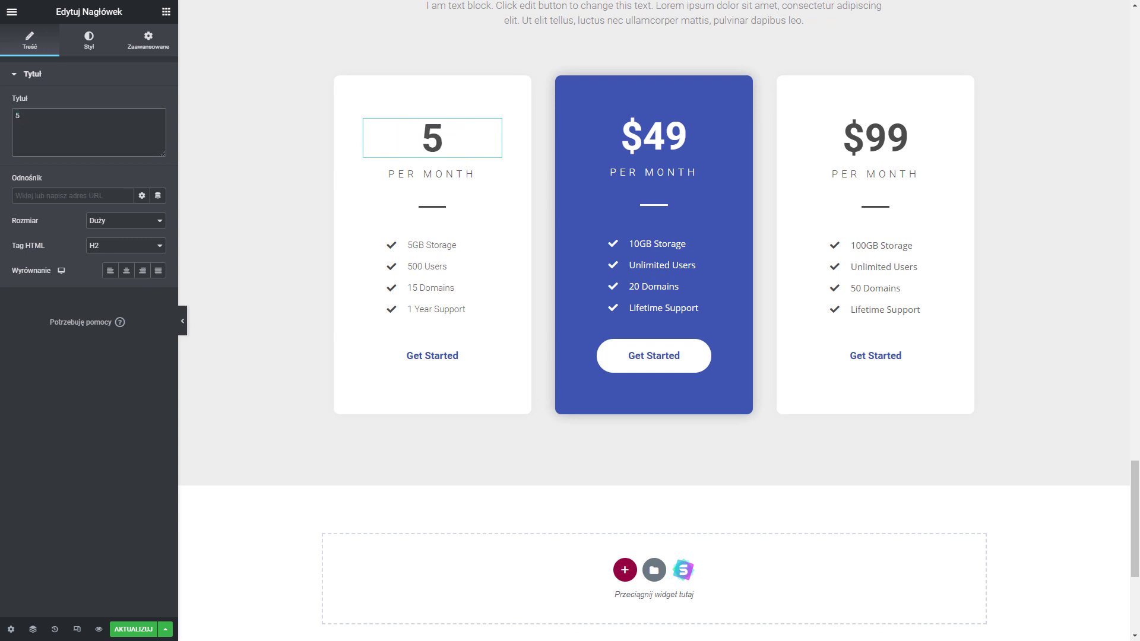
text(00zł)
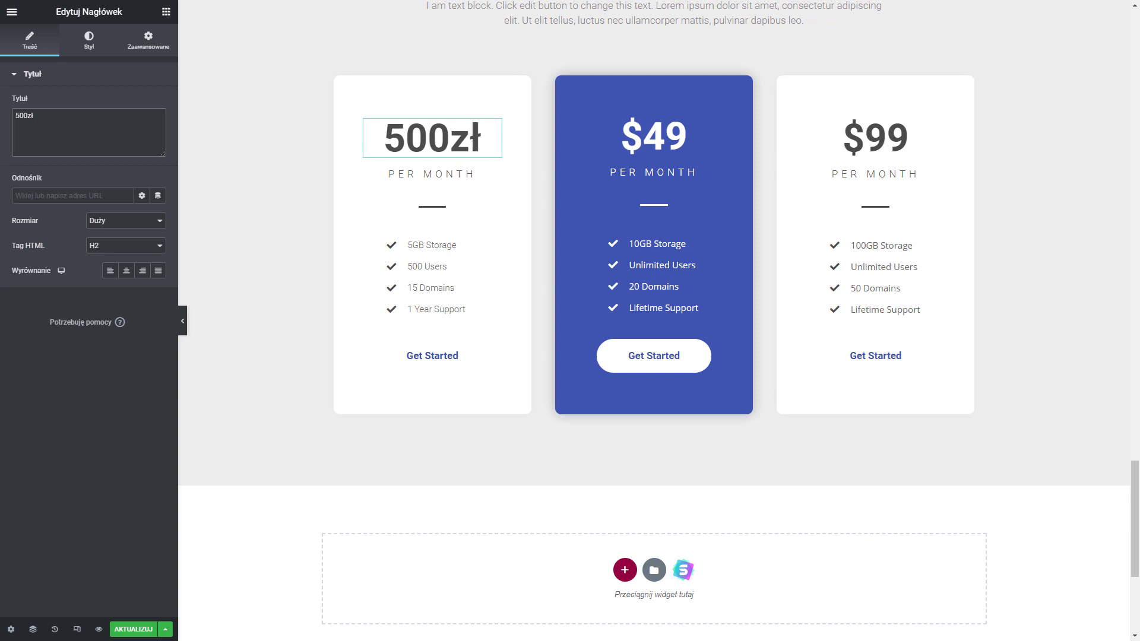
click(470, 169)
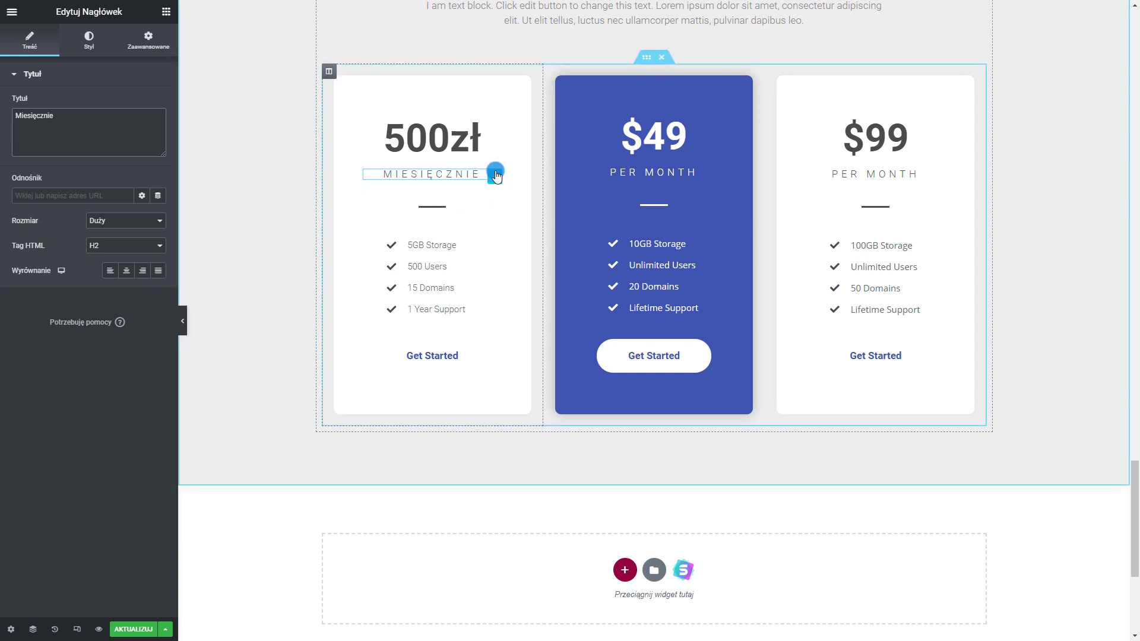
Duplicate the first card's '1 Year Support' feature item twice
click(499, 245)
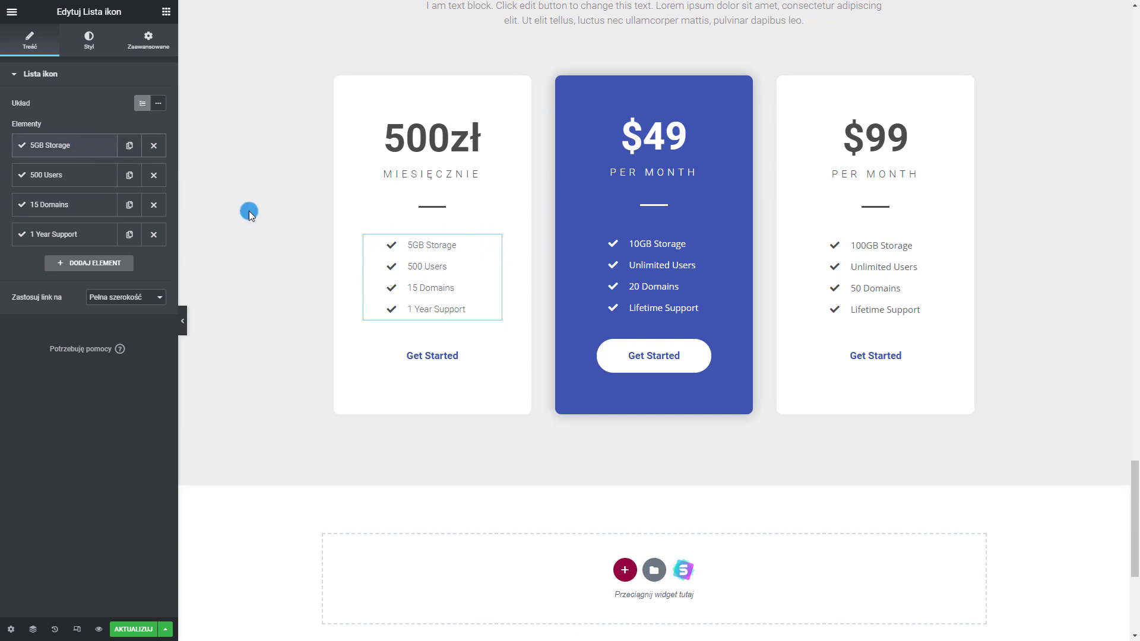
click(71, 143)
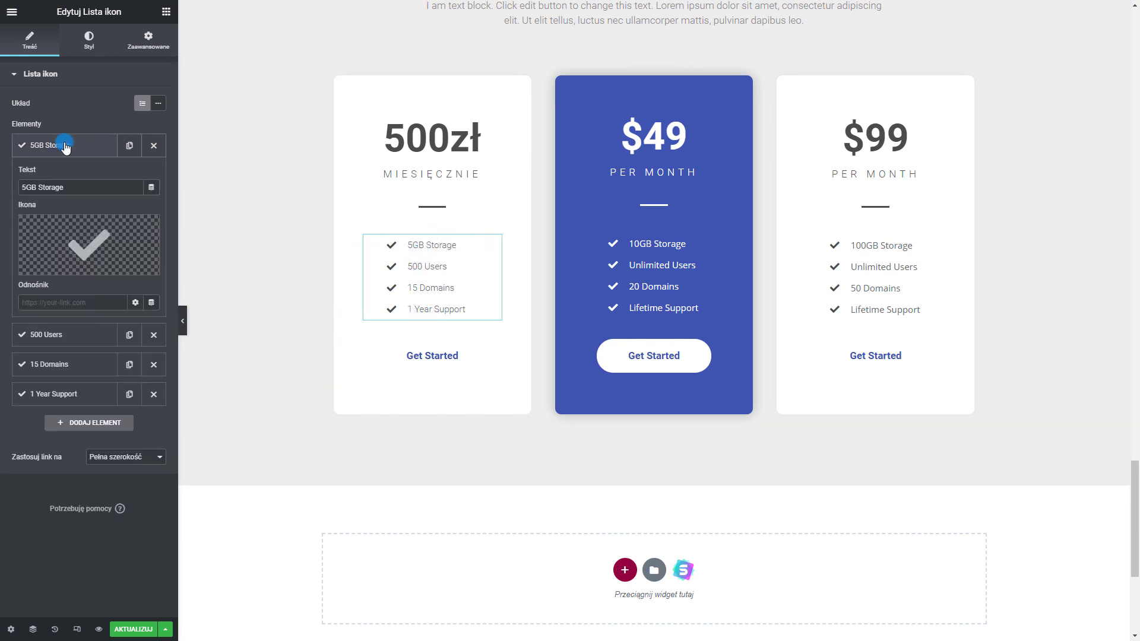
click(66, 146)
click(129, 237)
click(128, 237)
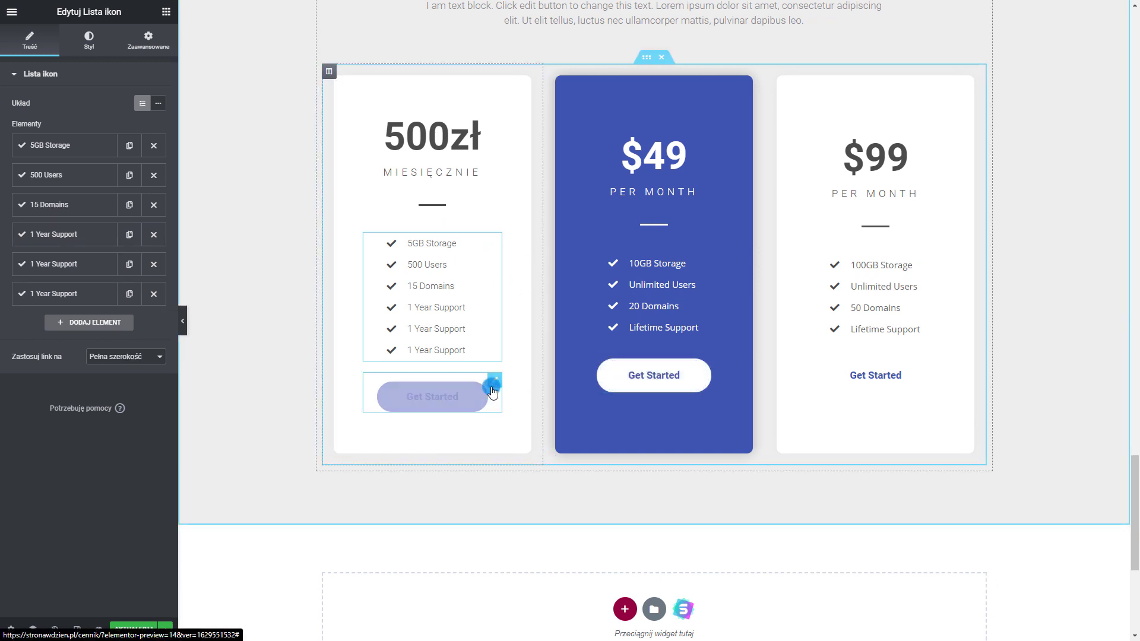
Delete the first card's Get Started button and save the page with AKTUALIZUJ
click(462, 398)
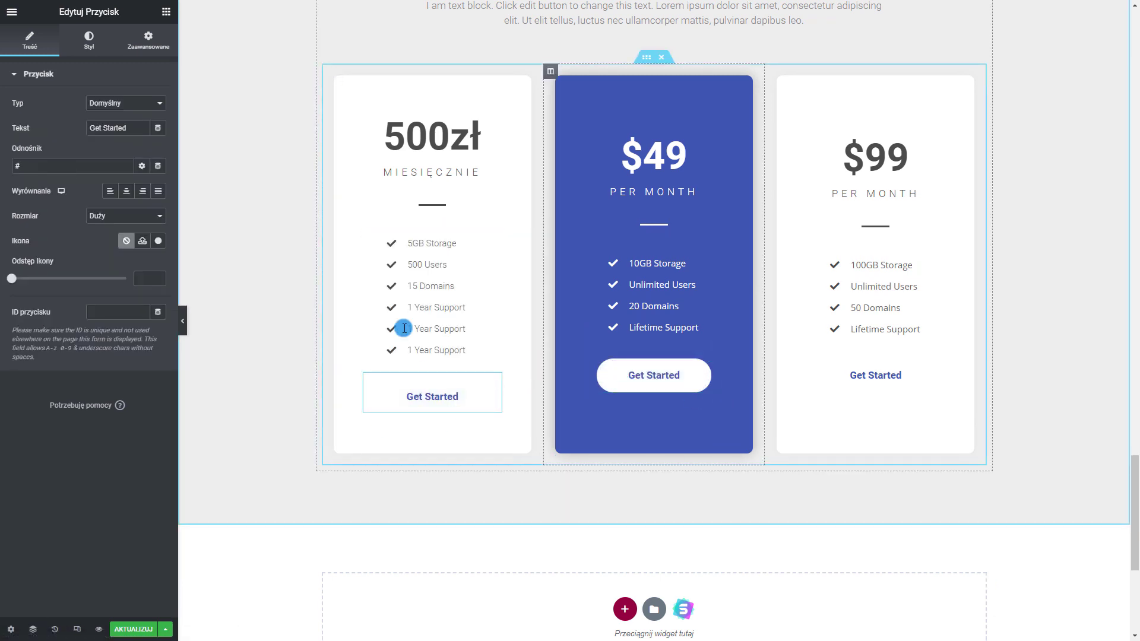
right_click(496, 383)
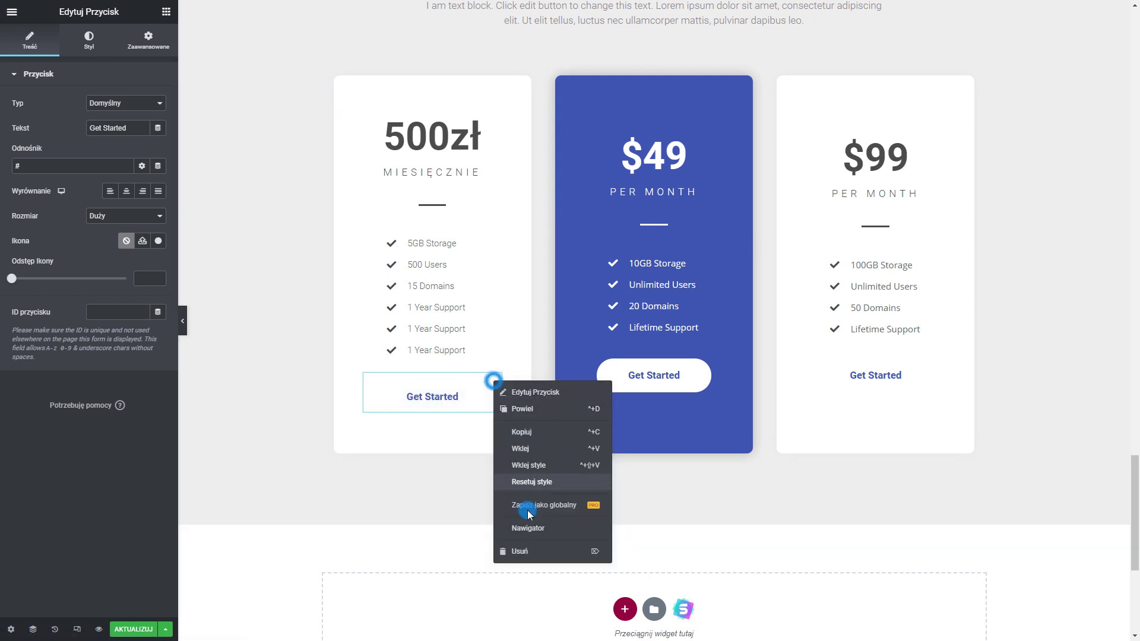
click(522, 482)
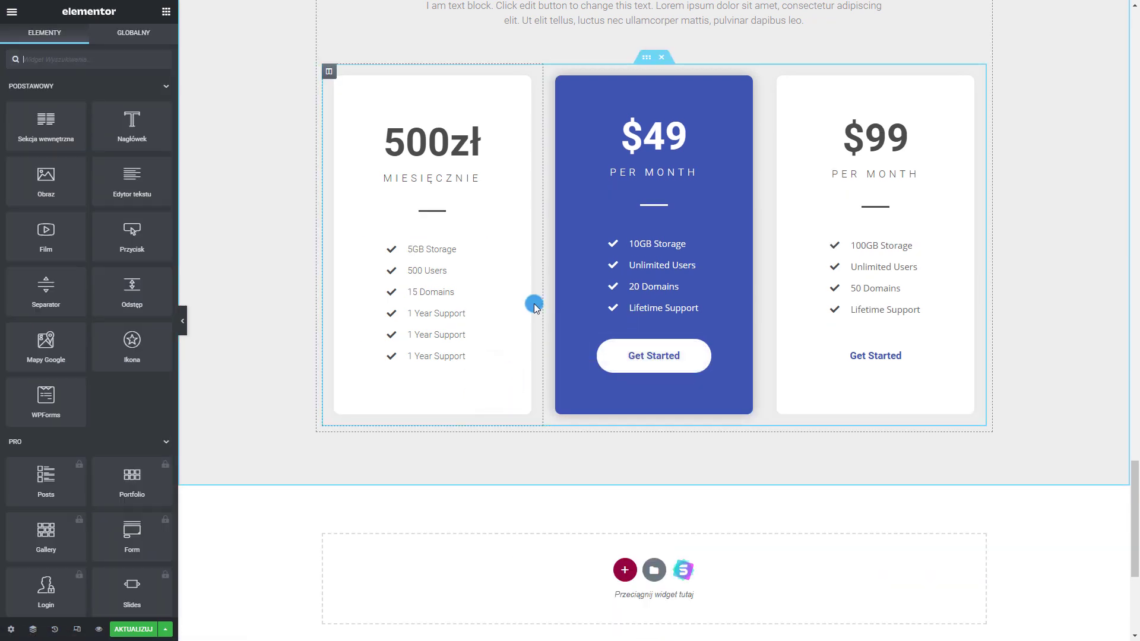
click(718, 354)
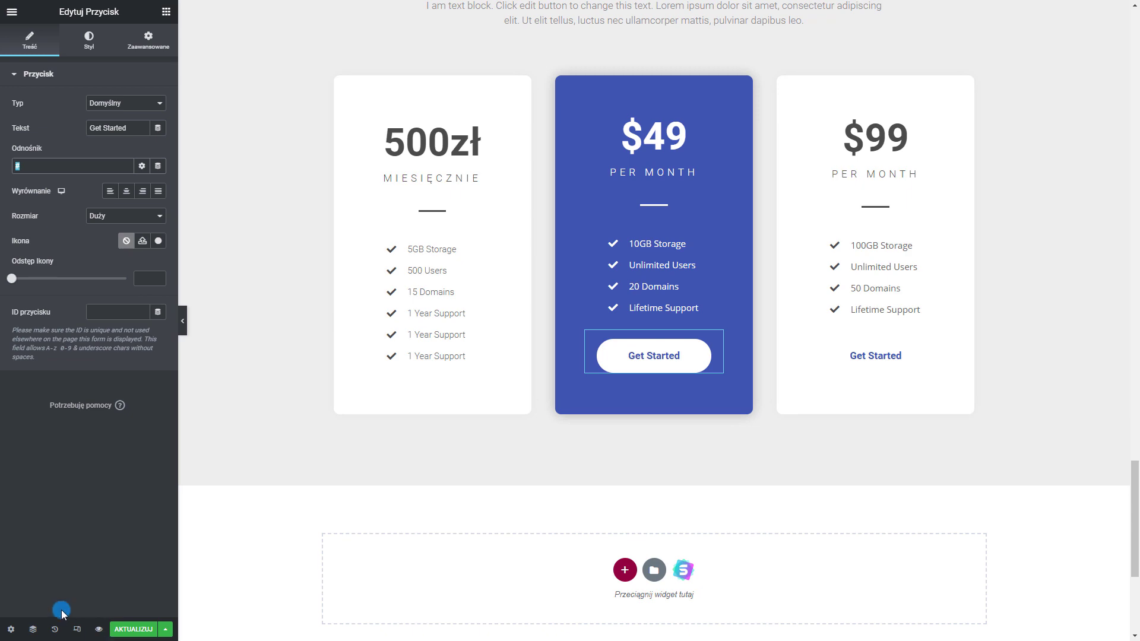
click(141, 630)
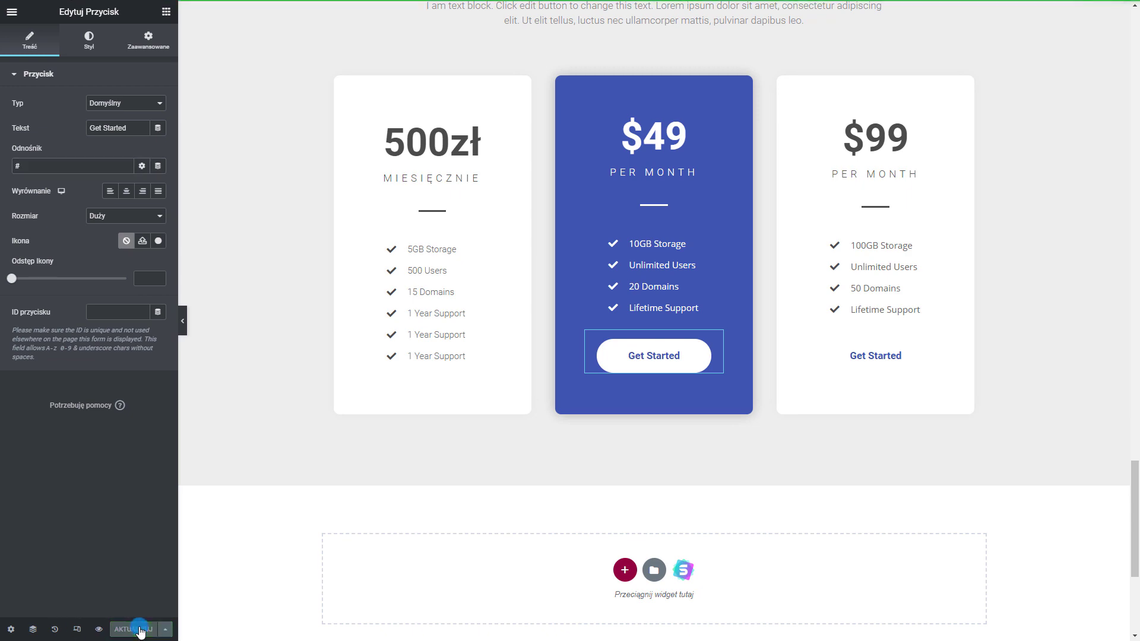
scroll(480, 435, up, 5)
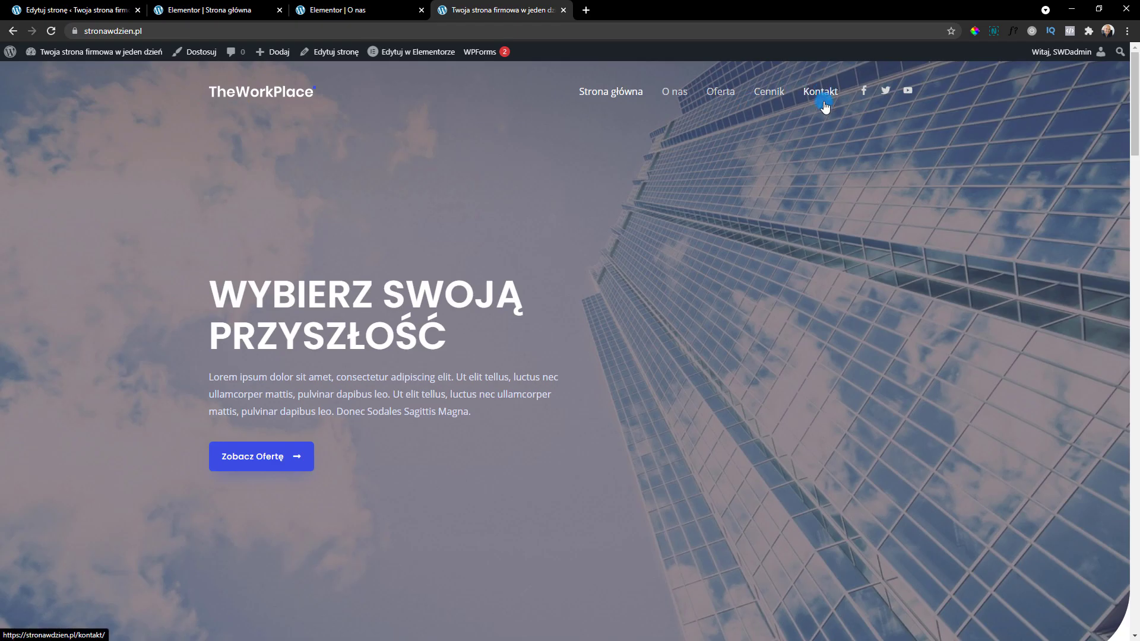
Open the Kontakt page in Elementor and change the Contact Us hero heading to Kontakt
click(822, 95)
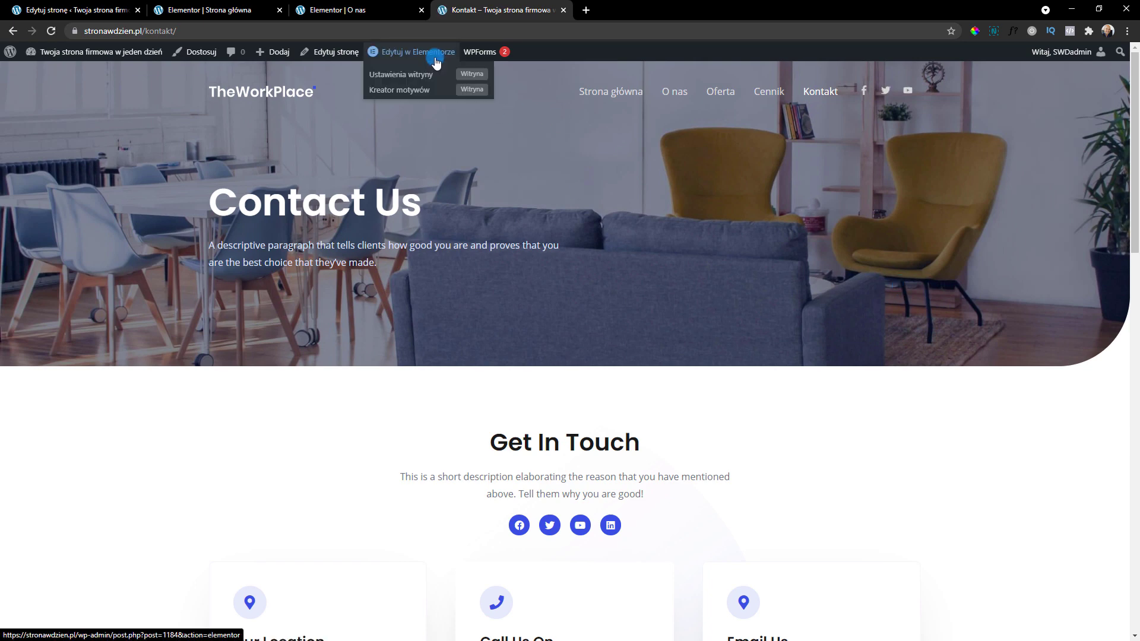
click(417, 52)
double_click(432, 144)
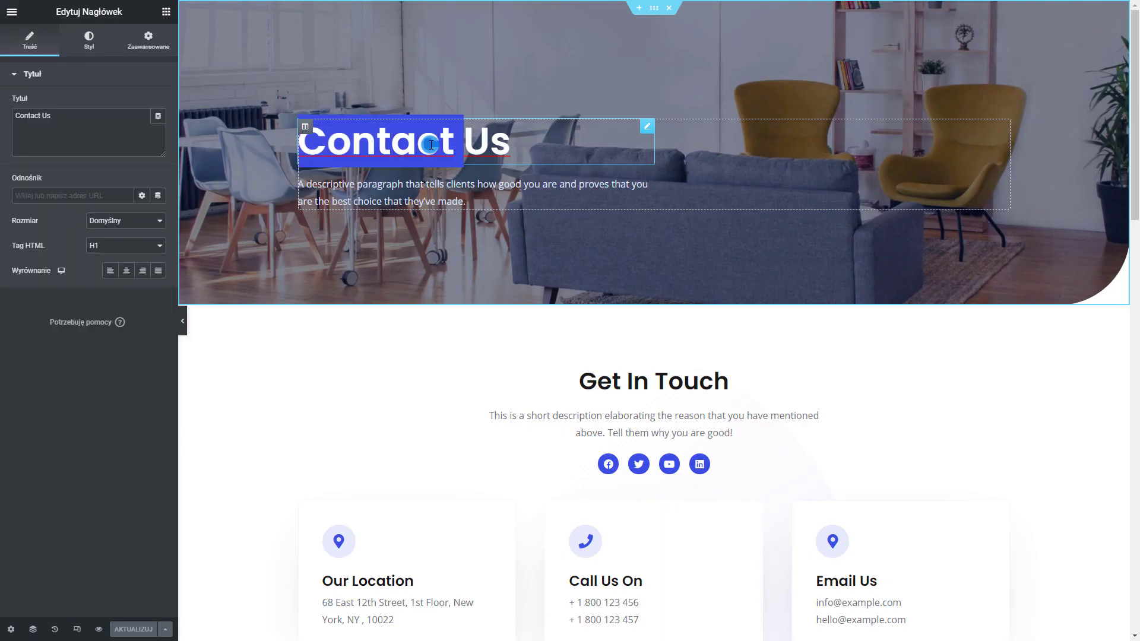
triple_click(432, 144)
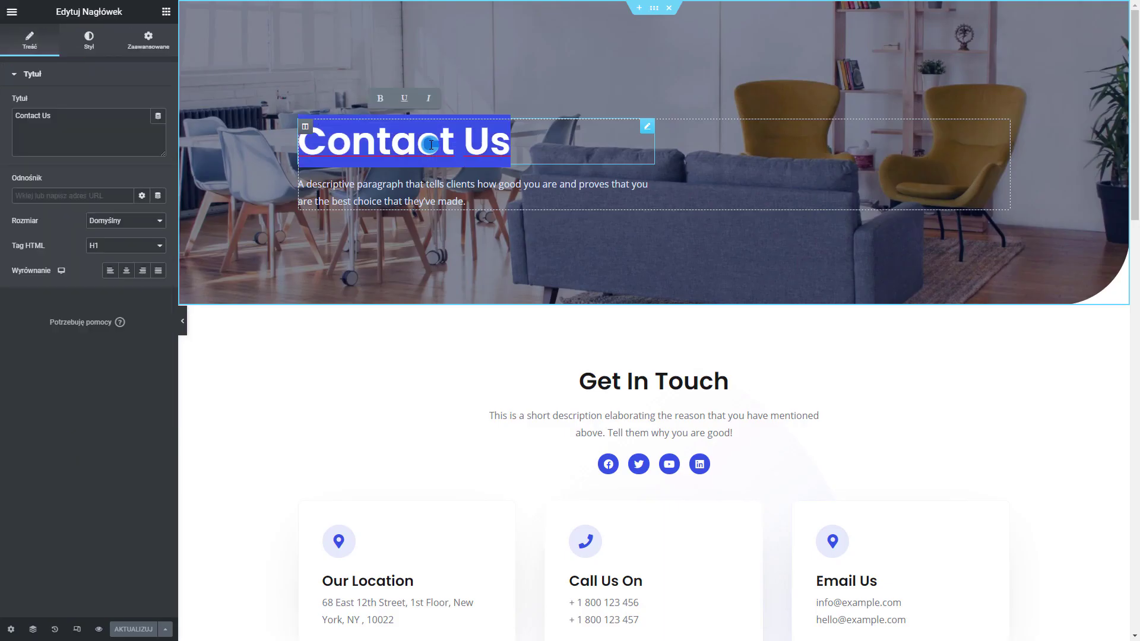
text(Kontak)
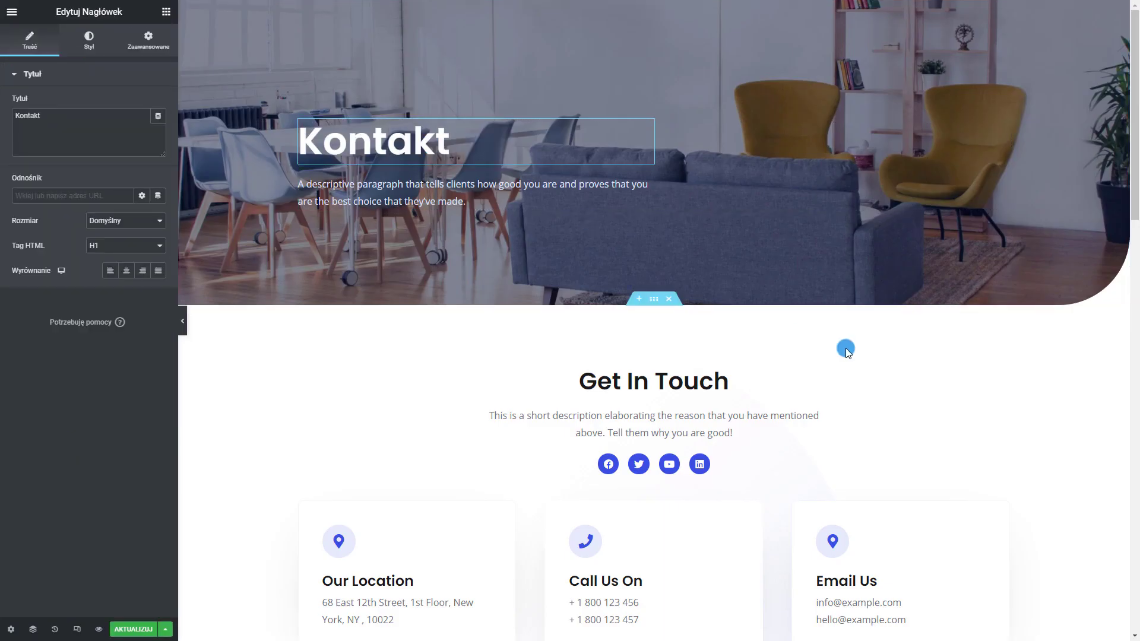
Move the Social Icons widget directly below the Kontakt section heading, above the description
scroll(761, 254, down, 4)
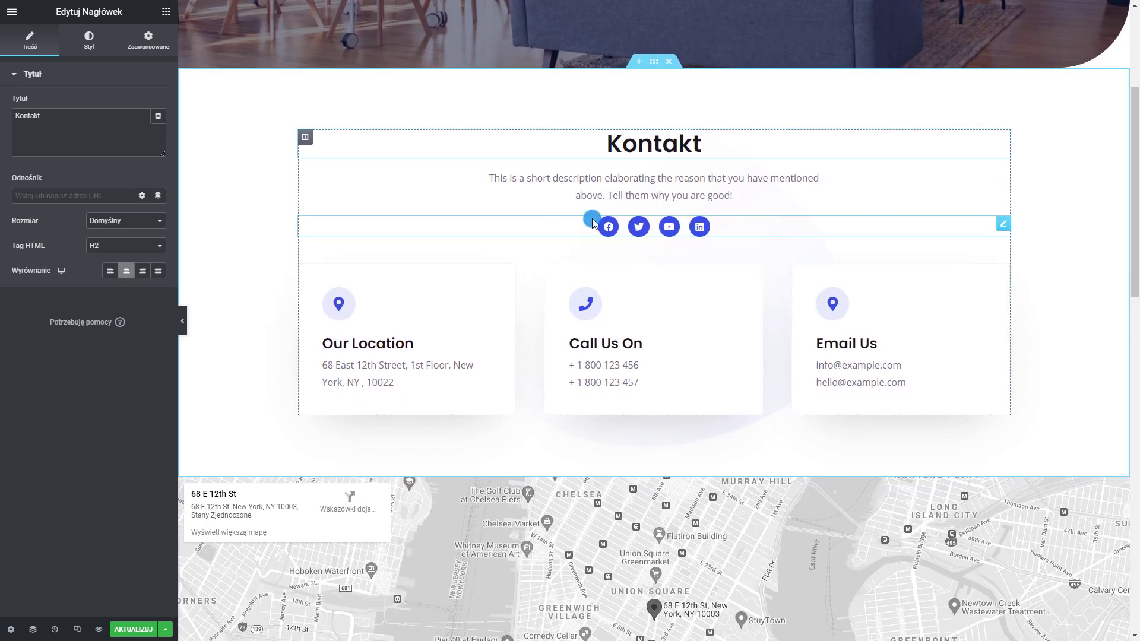
click(592, 222)
click(69, 123)
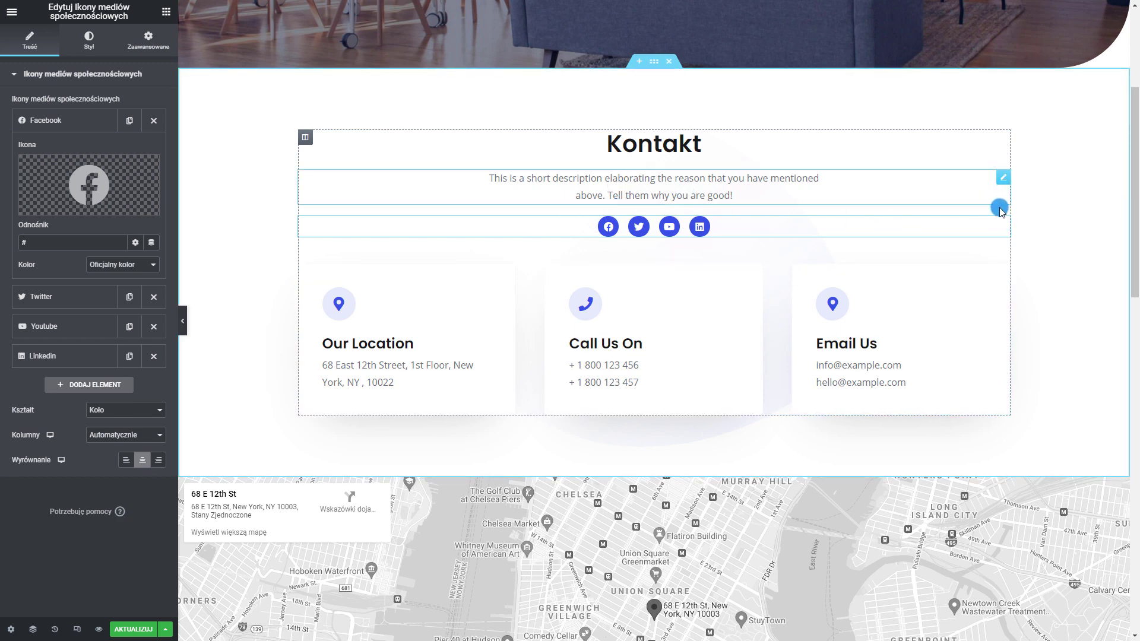
drag(995, 227, 579, 172)
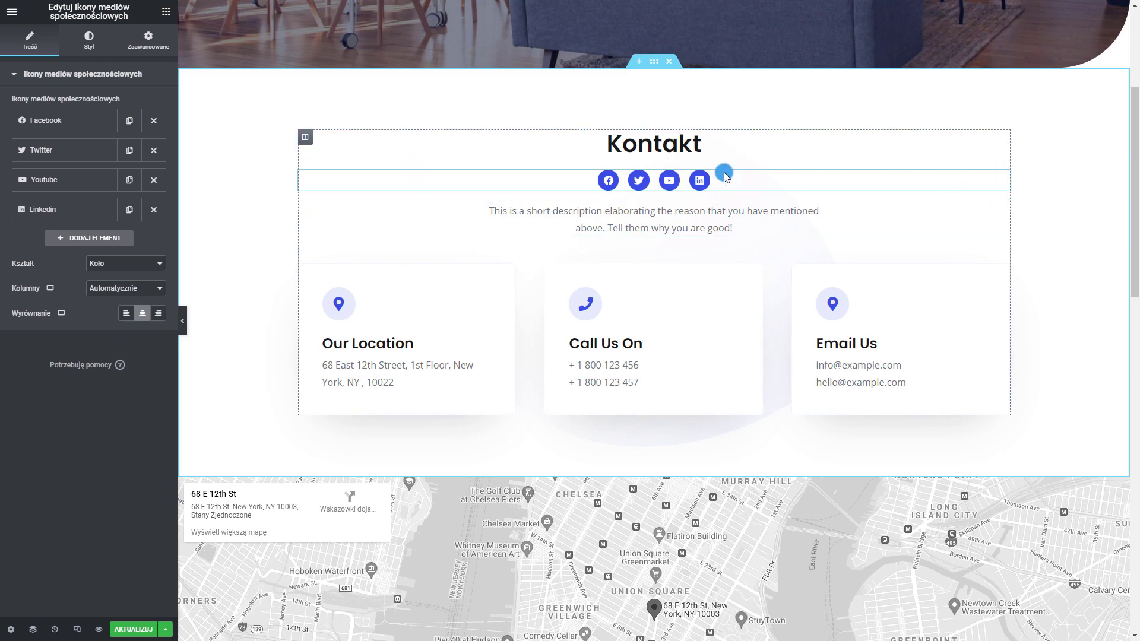
scroll(436, 262, up, 2)
scroll(669, 351, down, 8)
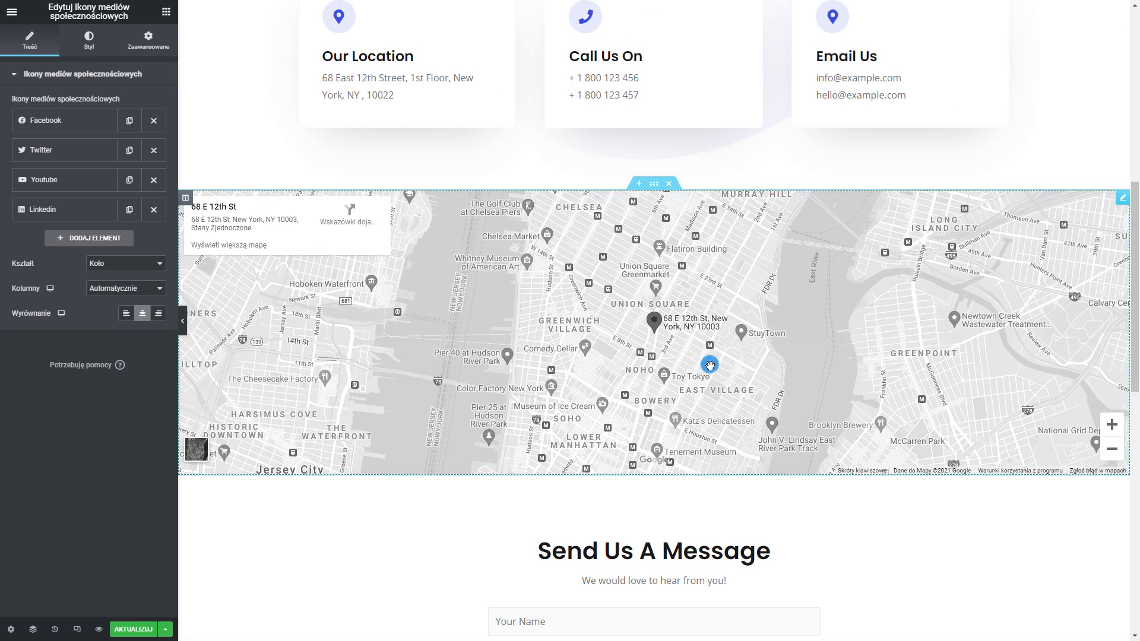
scroll(669, 347, up, 7)
scroll(620, 290, down, 1)
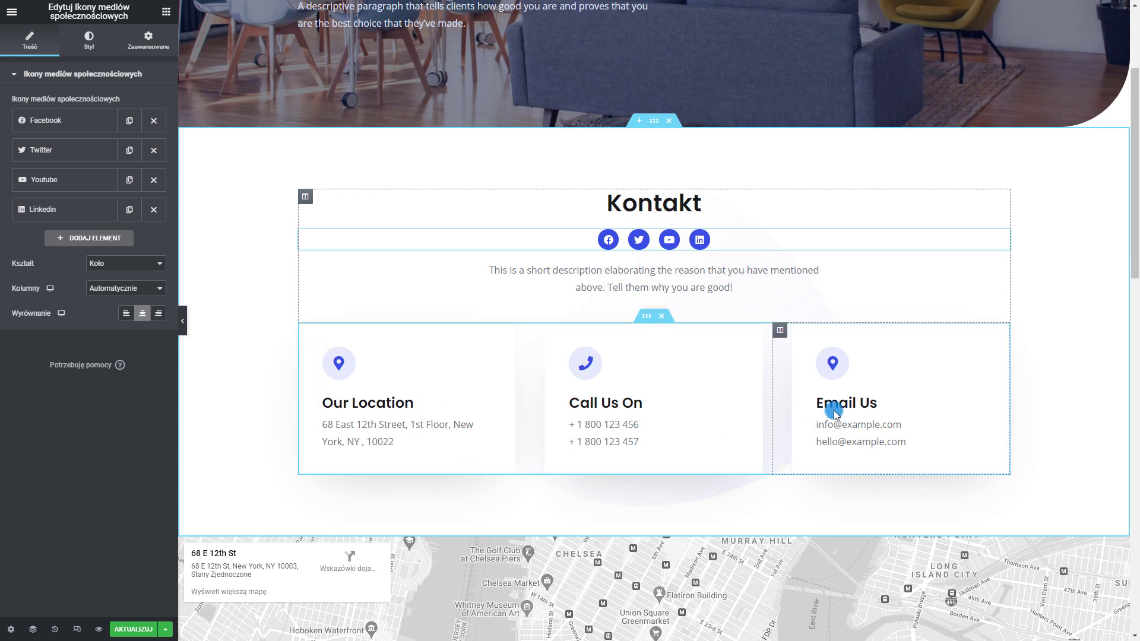
Replace the Call Us On card's first phone number with a dummy number and give it a tel: link
click(364, 403)
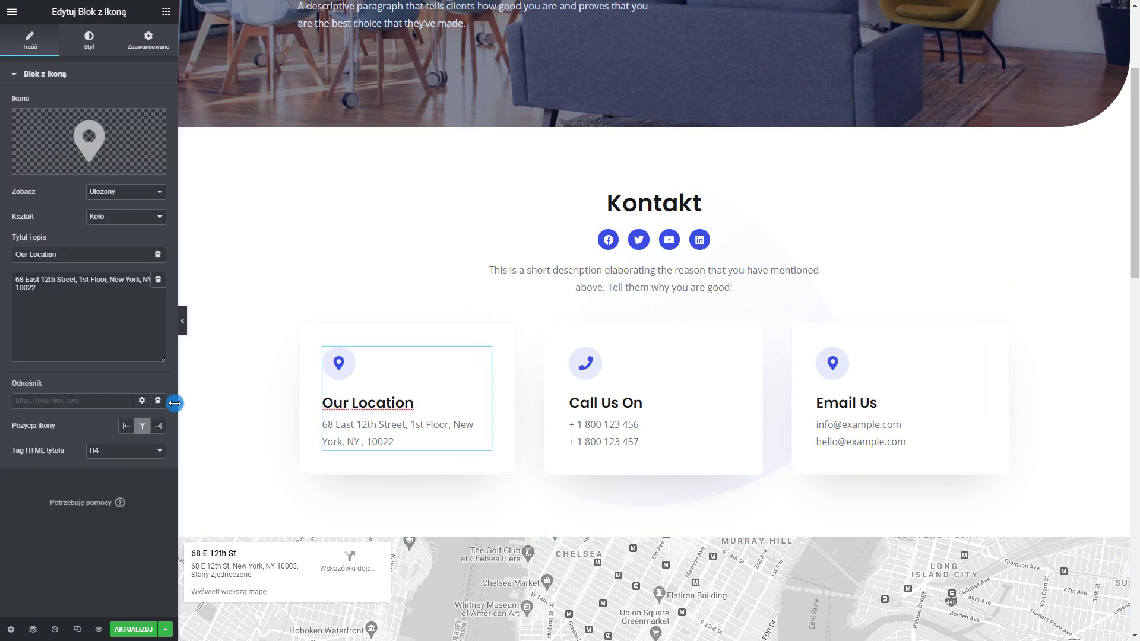
drag(70, 297, 16, 280)
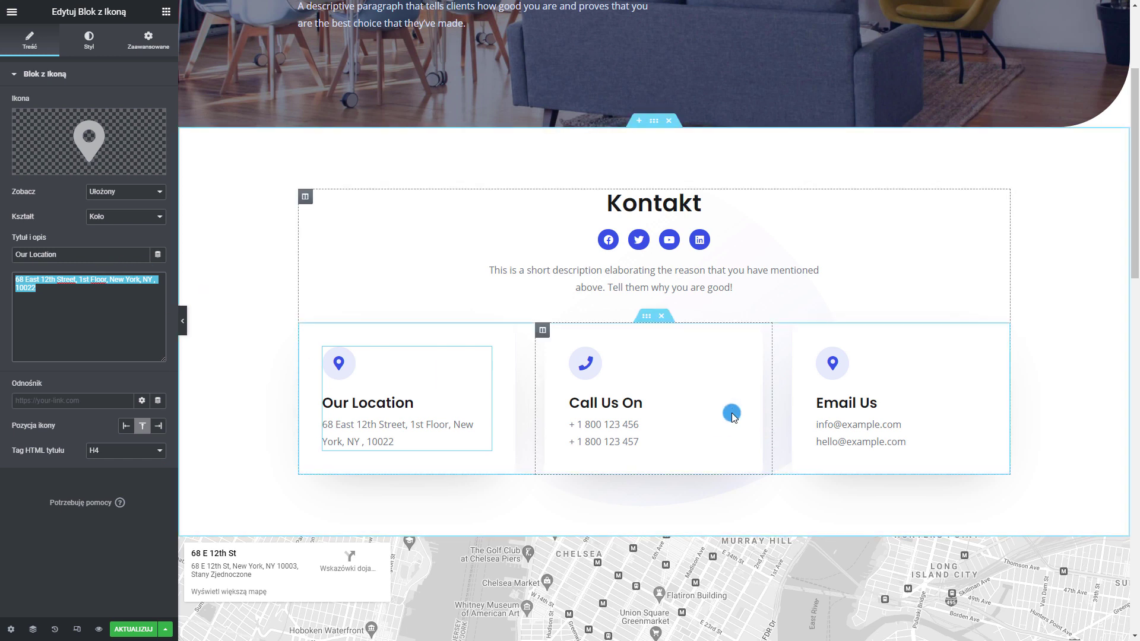
click(691, 404)
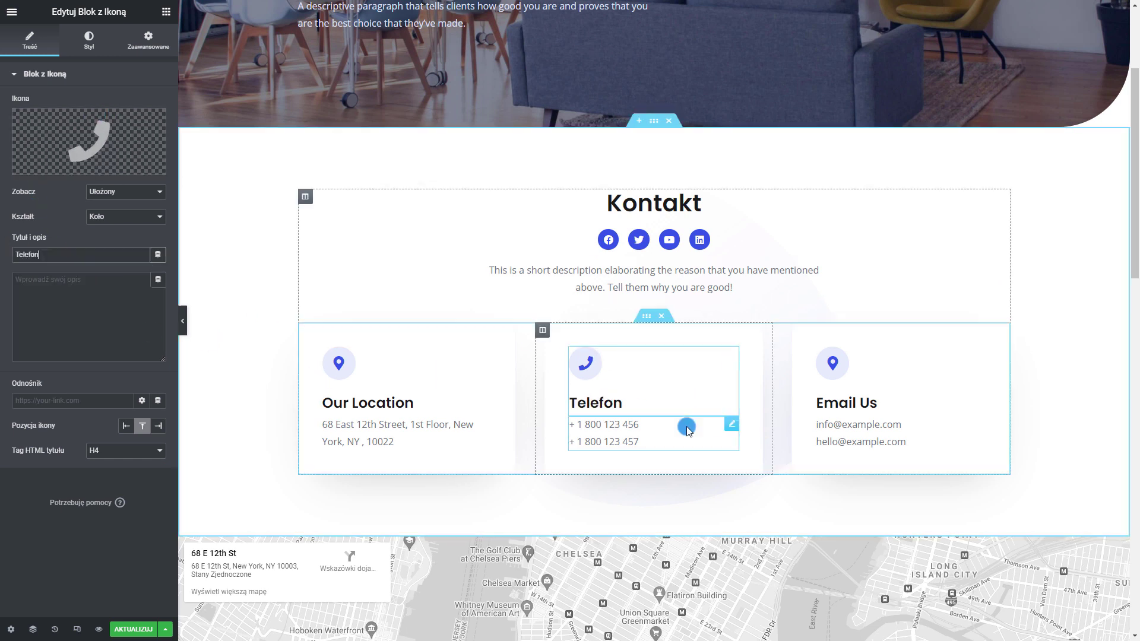
click(682, 428)
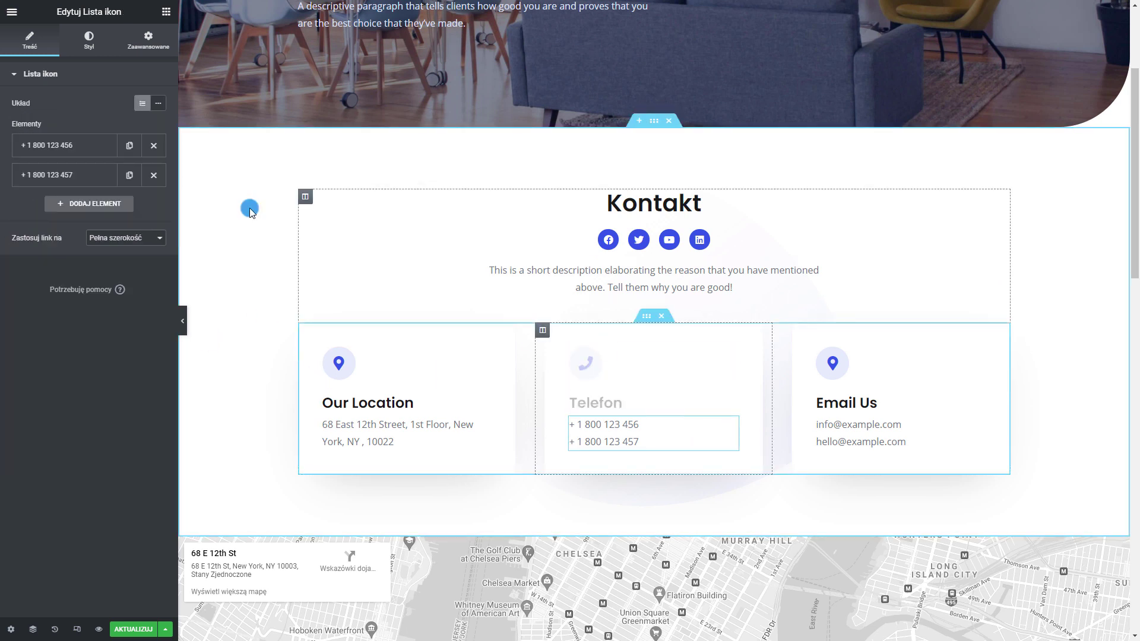
click(90, 147)
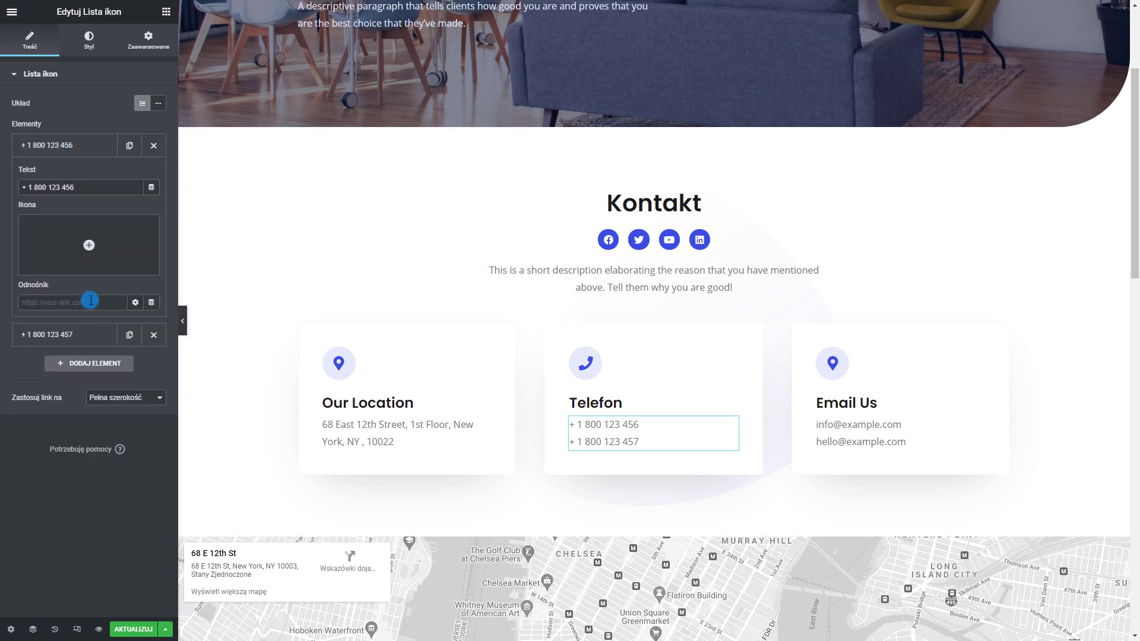
drag(92, 187, 13, 181)
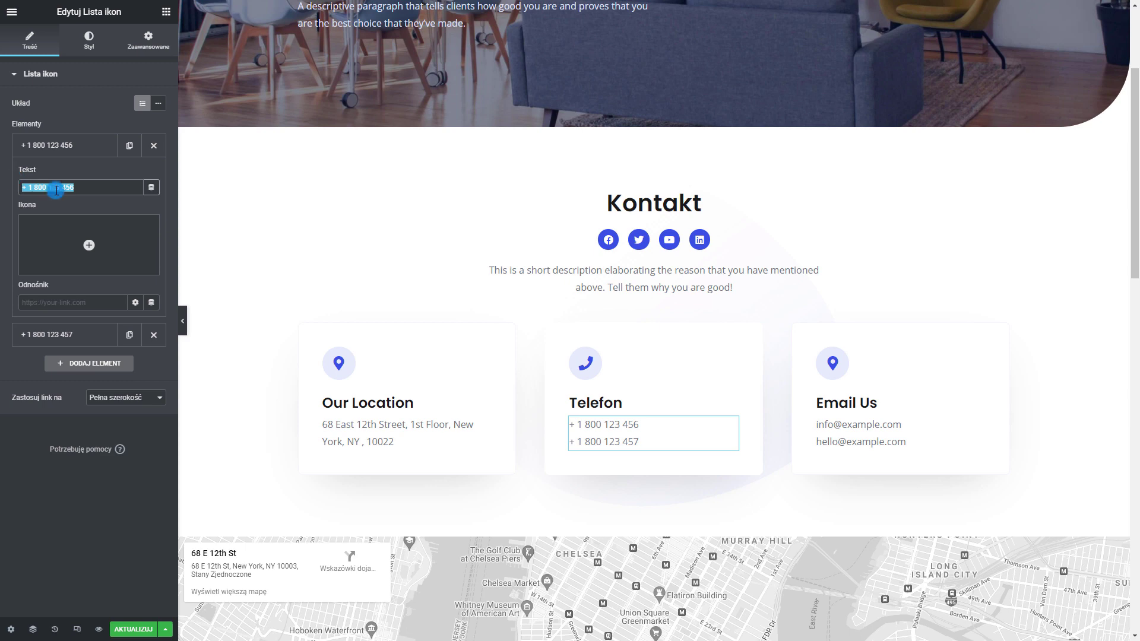
text(+111 111 111)
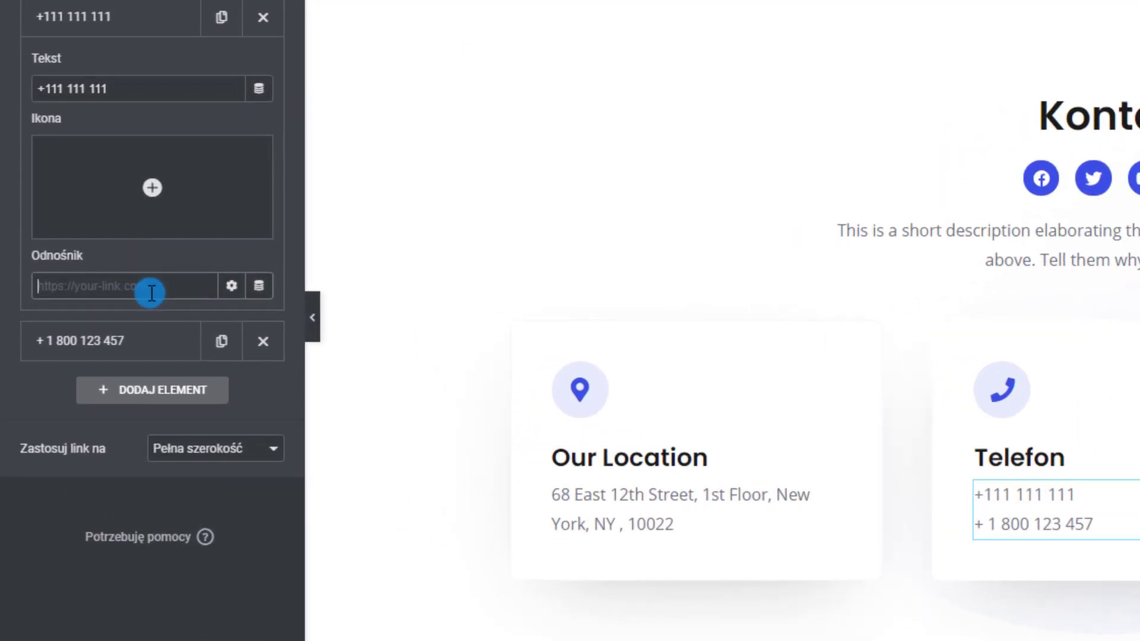
text(t)
key(BackSpace)
text(8111111111)
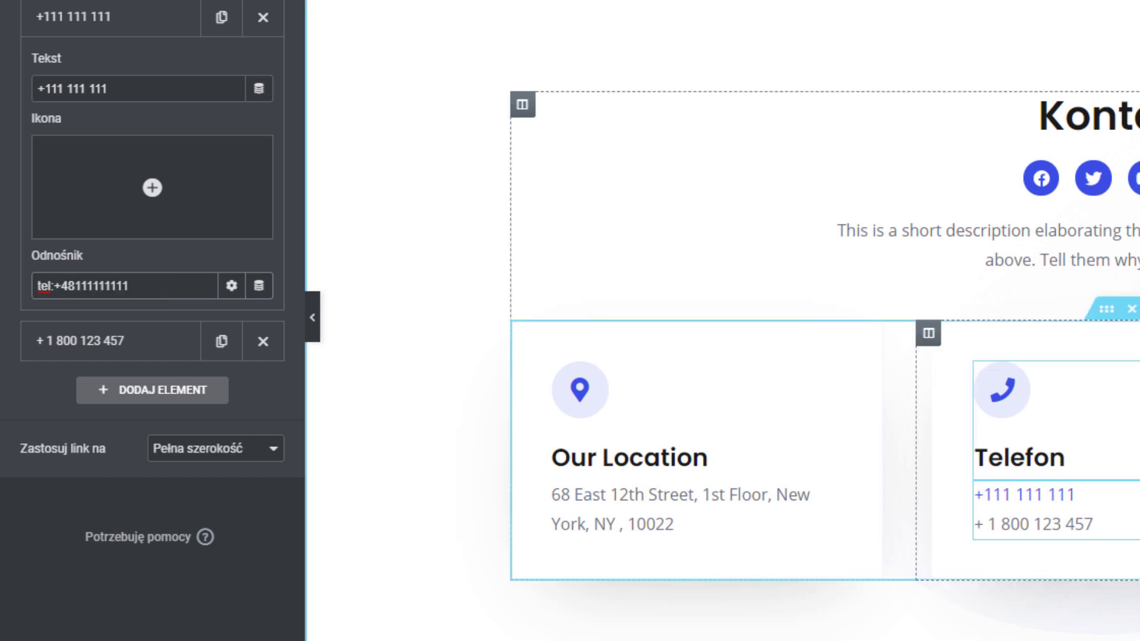
Save the Kontakt page with Aktualizuj and view the Telefon card on the live page
click(1133, 461)
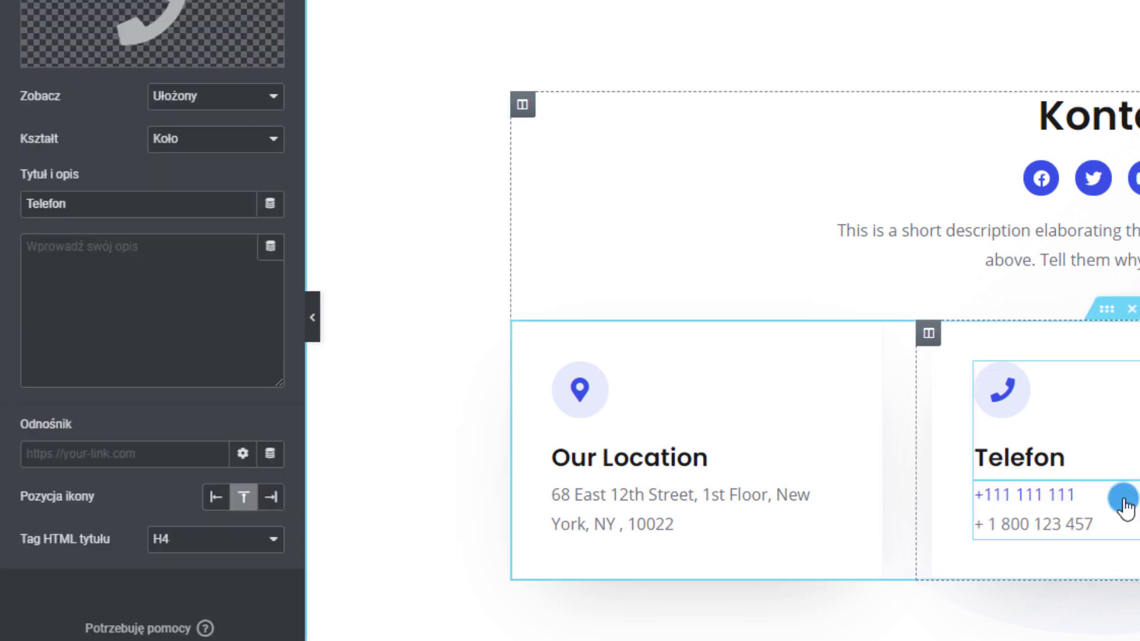
click(1063, 494)
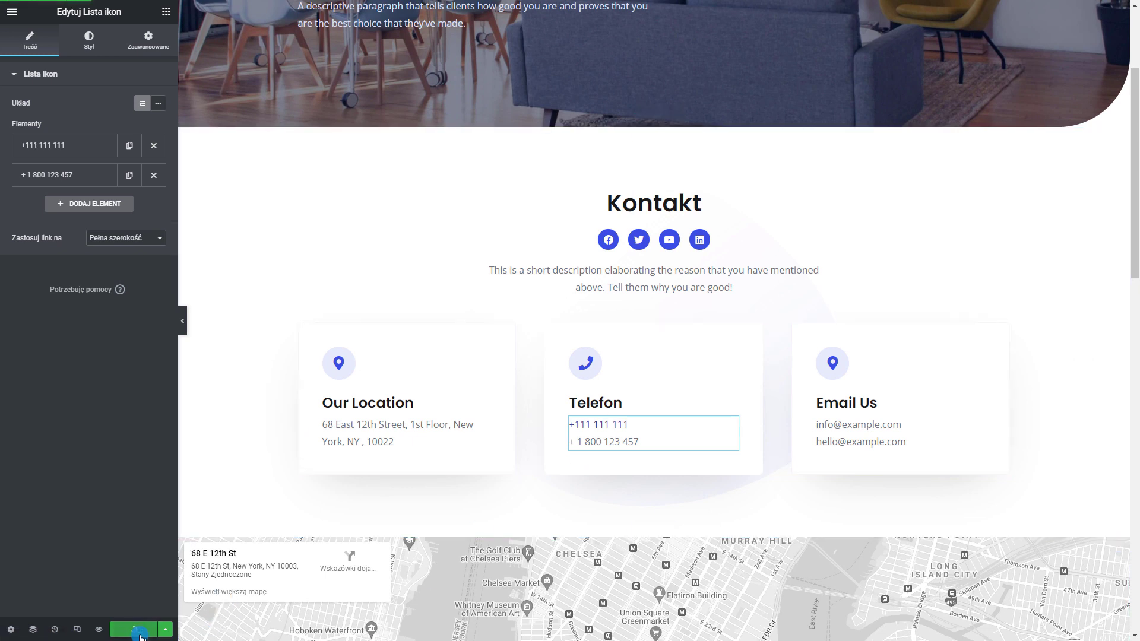
click(99, 629)
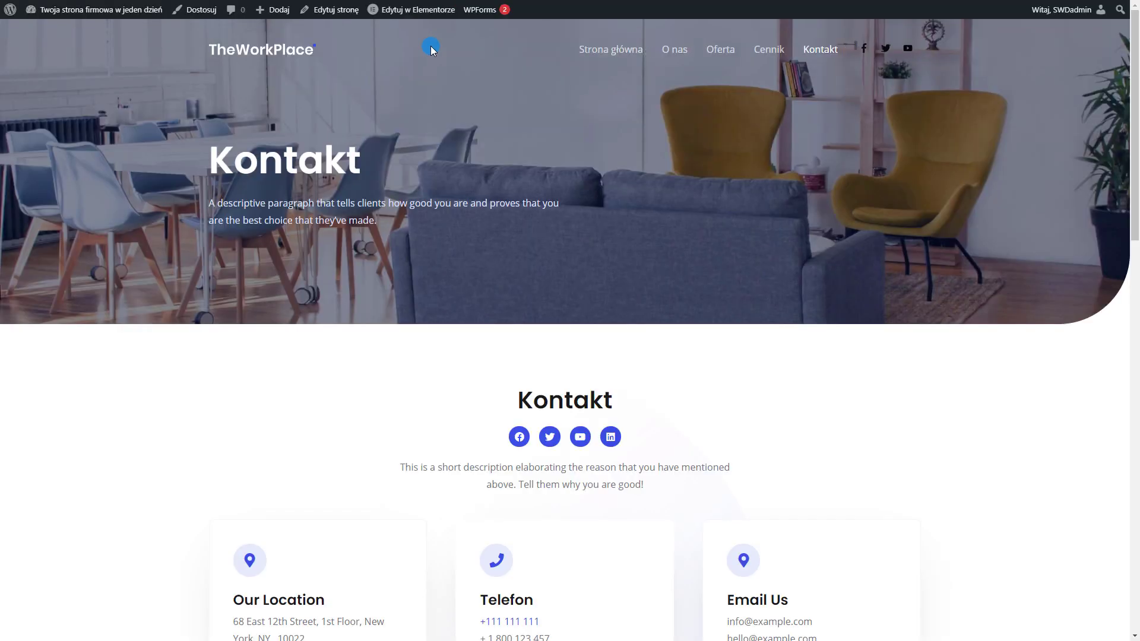
scroll(498, 389, down, 4)
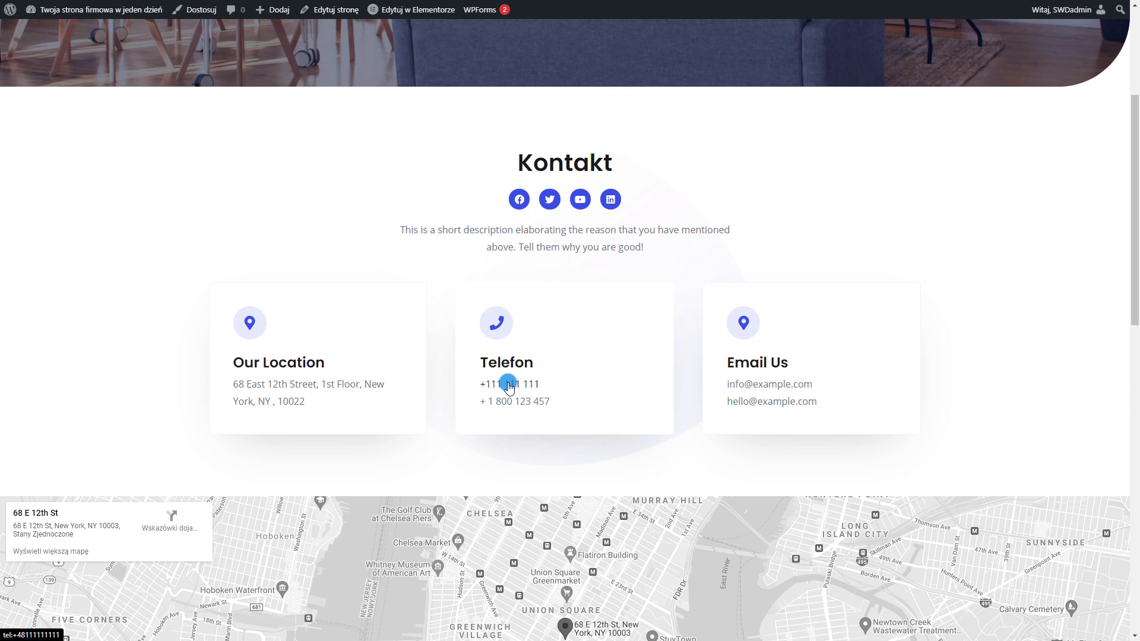
Test the new tel: phone link on the live page, then return to the editor
click(508, 385)
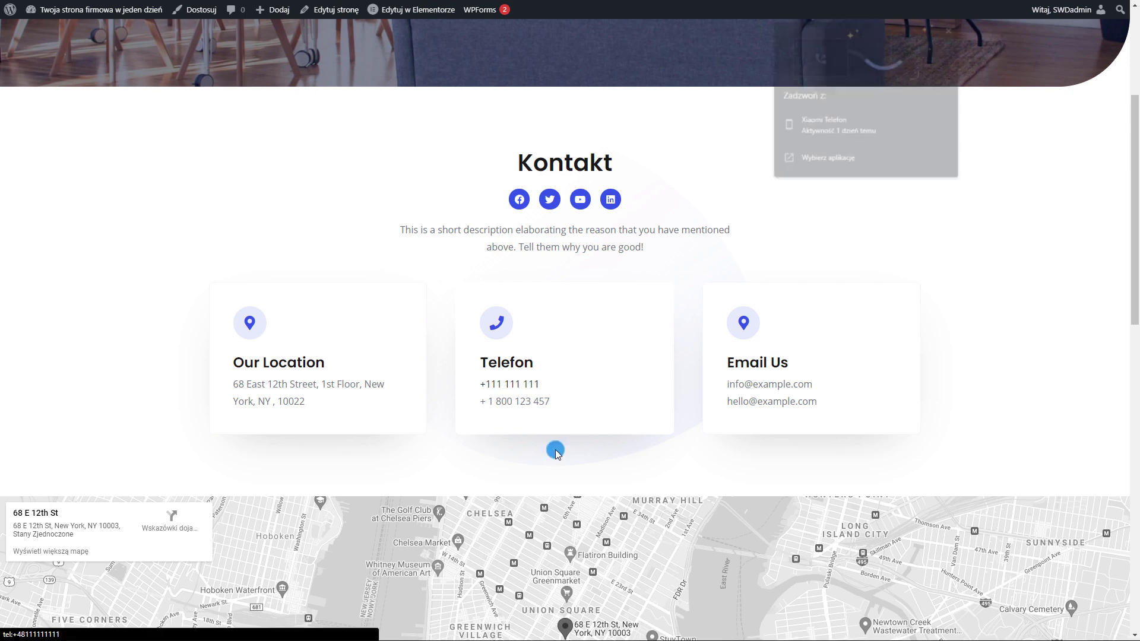
click(984, 327)
scroll(934, 470, up, 4)
key(ctrl+w)
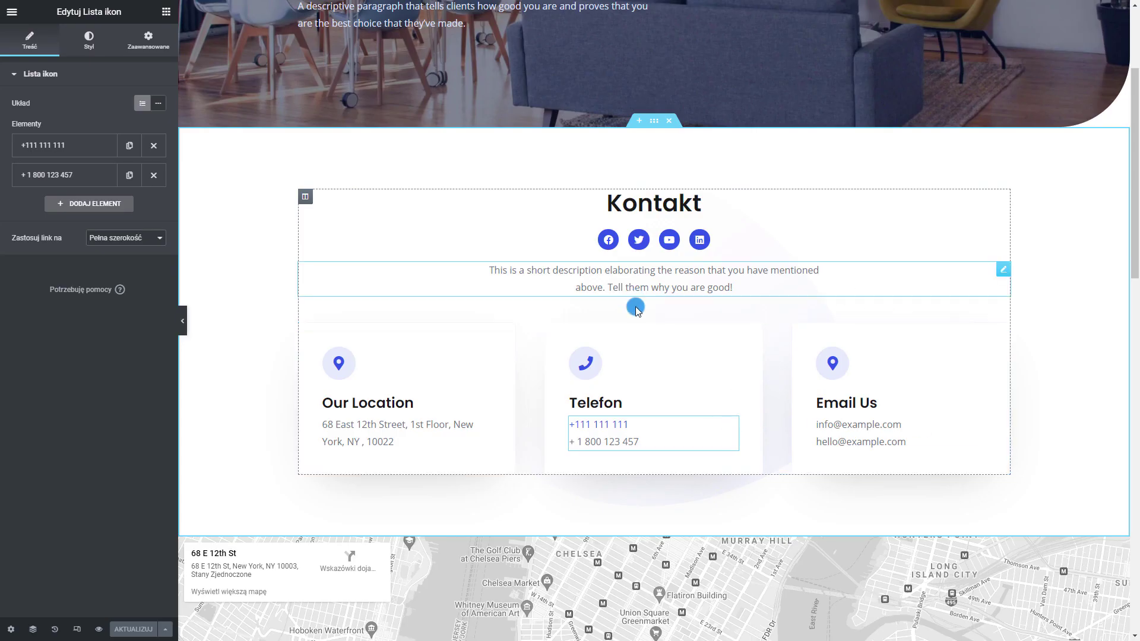
Set the Email Us list's first Odnośnik to mailto: followed by the copied address
click(942, 429)
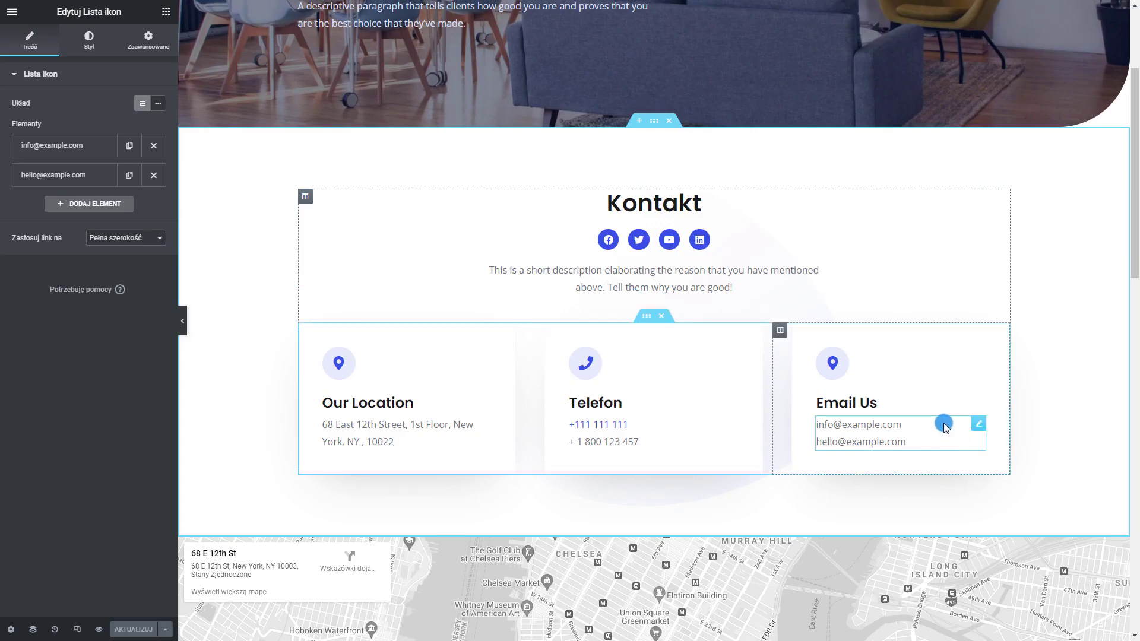
click(88, 150)
click(84, 302)
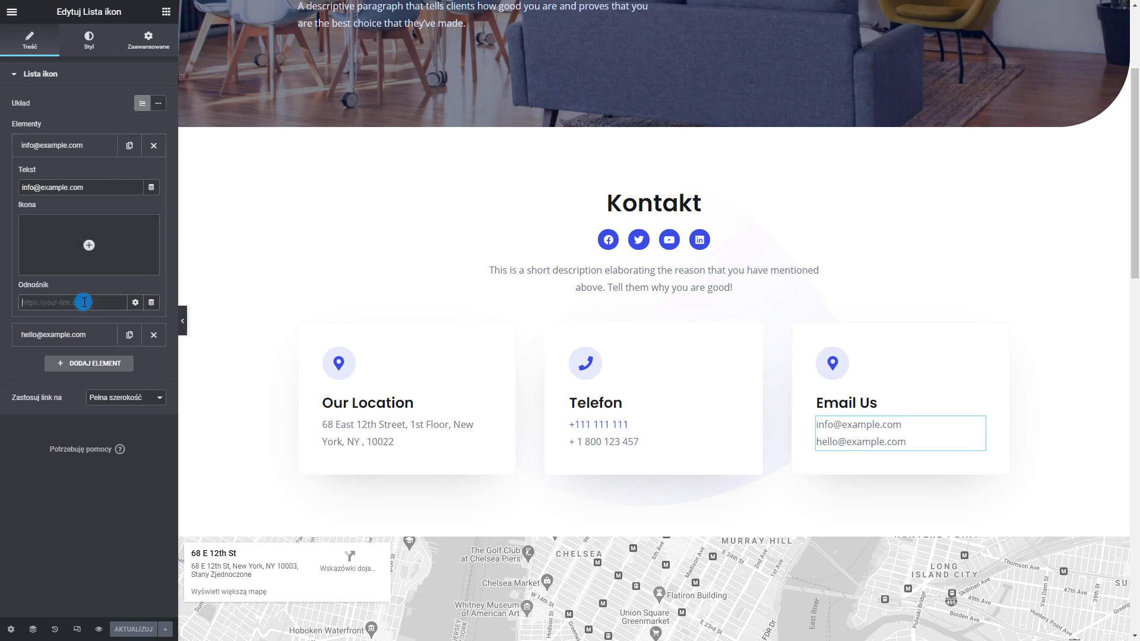
text(ma)
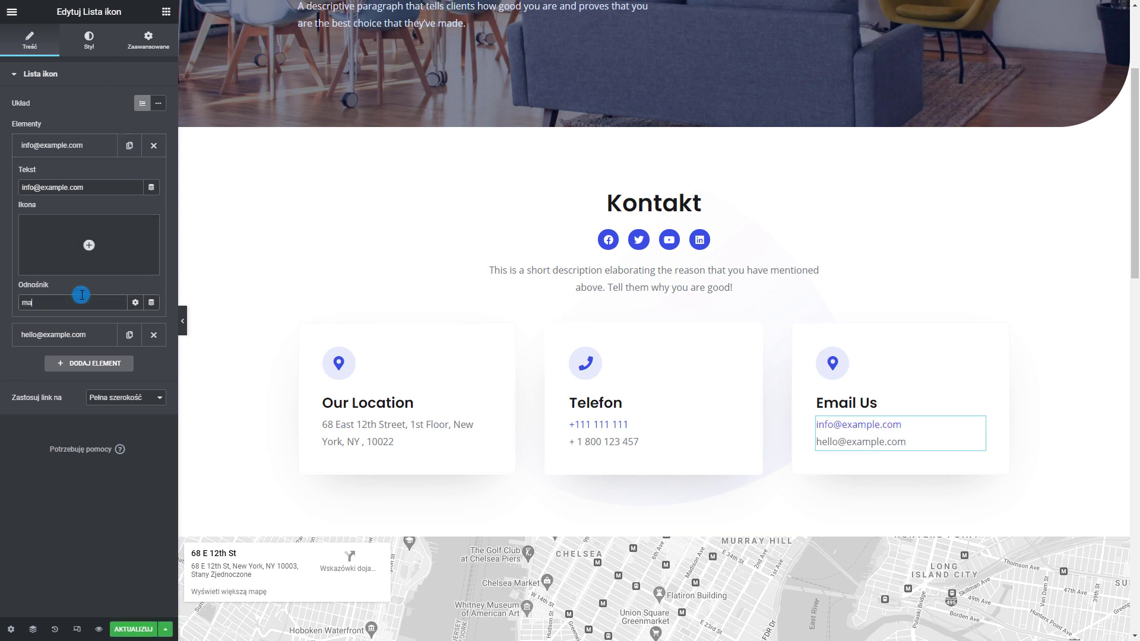
text(ilto:)
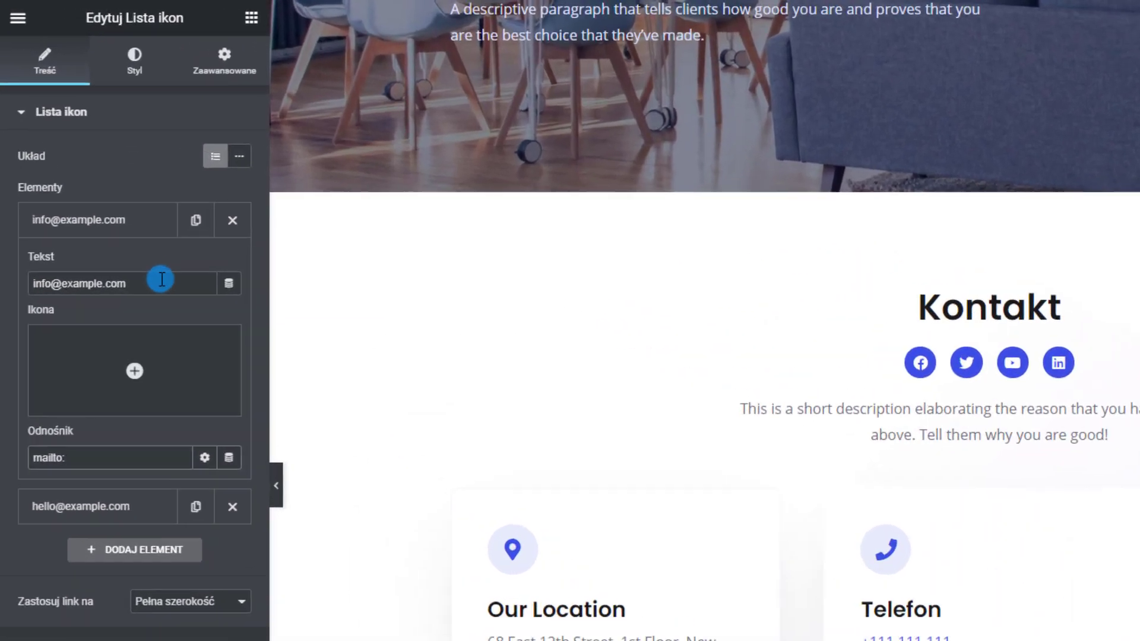
click(105, 186)
key(ctrl+a)
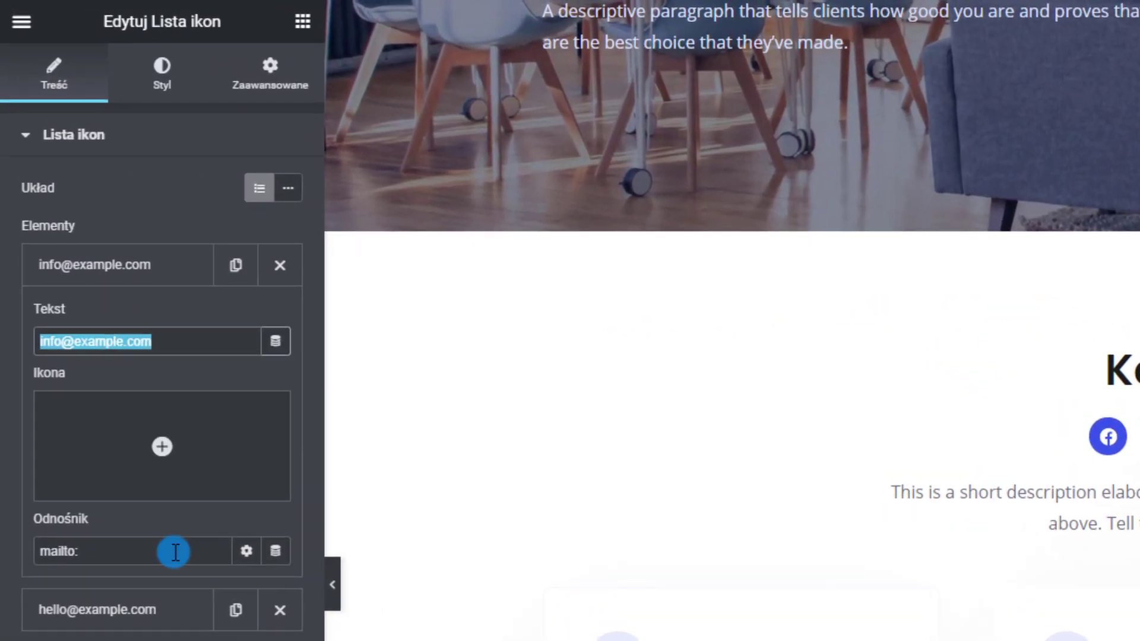
key(ctrl+c)
click(145, 552)
key(ctrl+v)
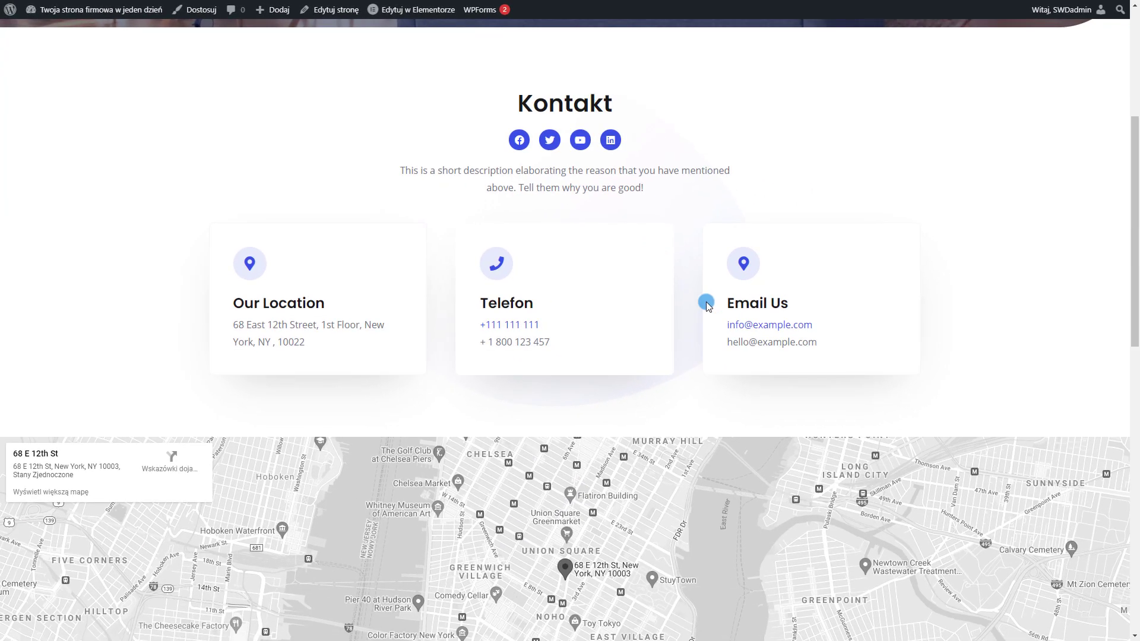
Test the first address's mailto: link on the live page and close the mail app
click(765, 326)
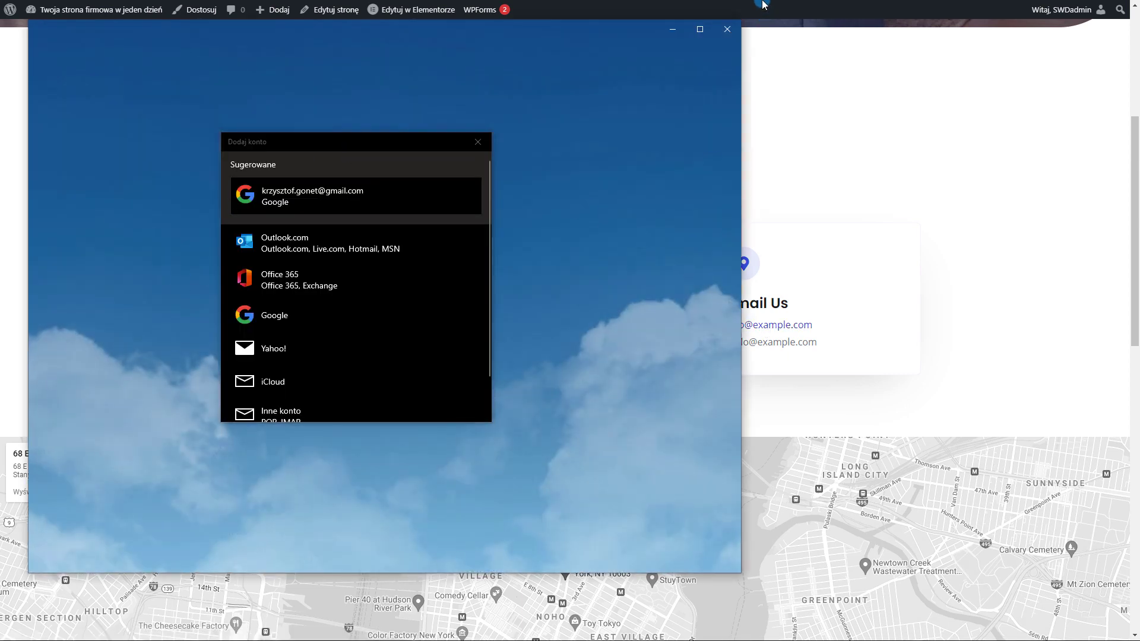
click(725, 34)
click(725, 34)
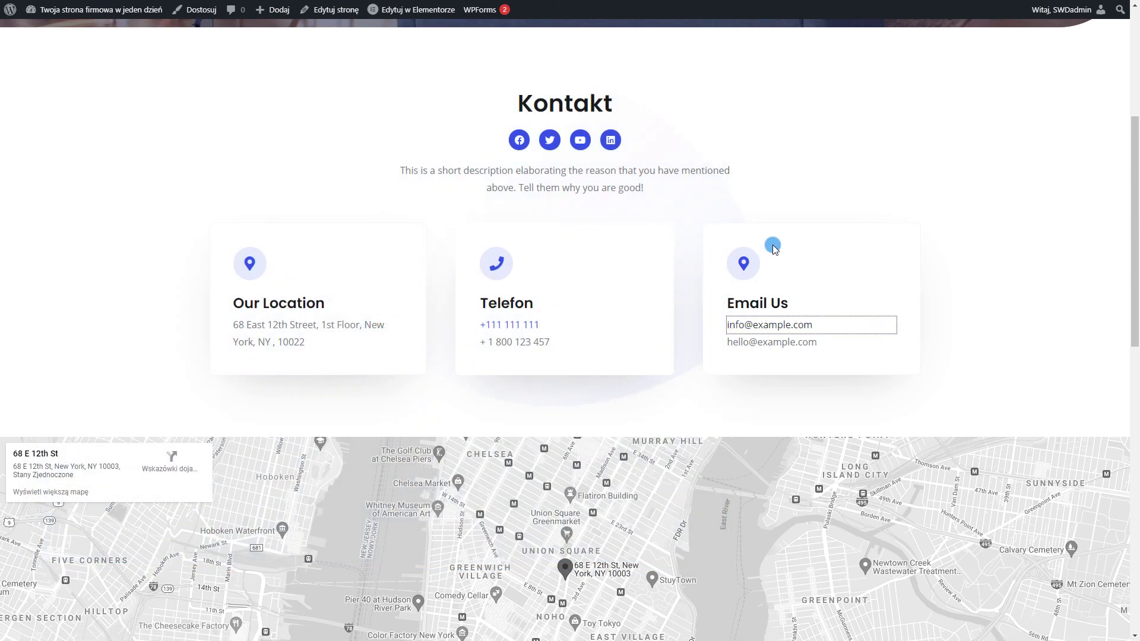
scroll(778, 240, down, 3)
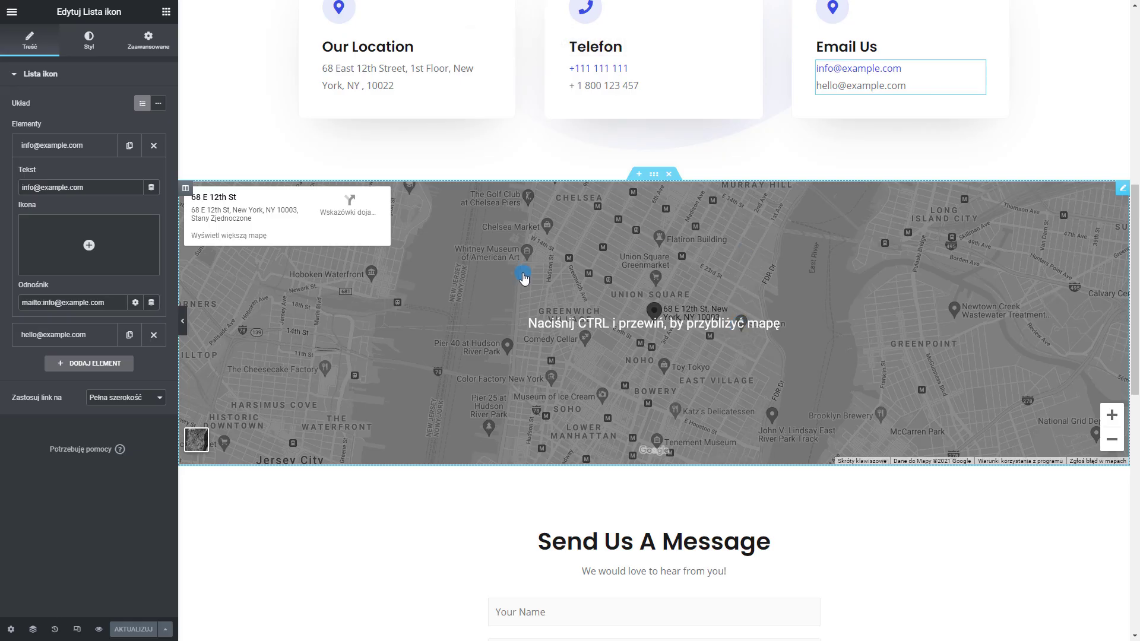
Replace the Google Maps widget's Lokalizacja with 'Katowice spodek'
scroll(525, 270, down, 1)
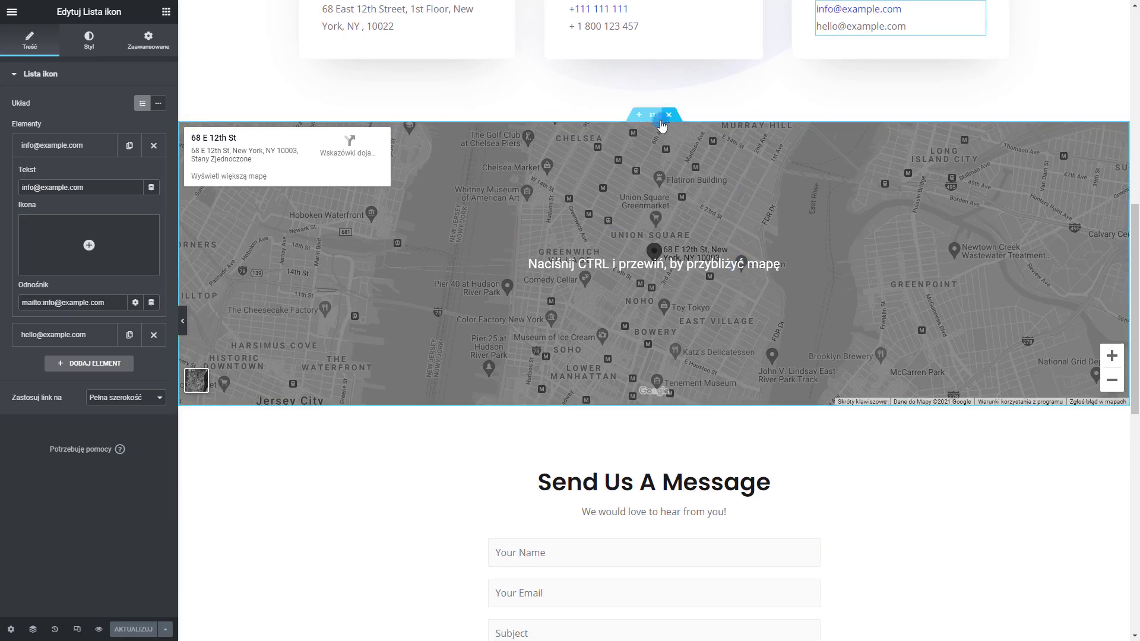
click(656, 117)
click(535, 223)
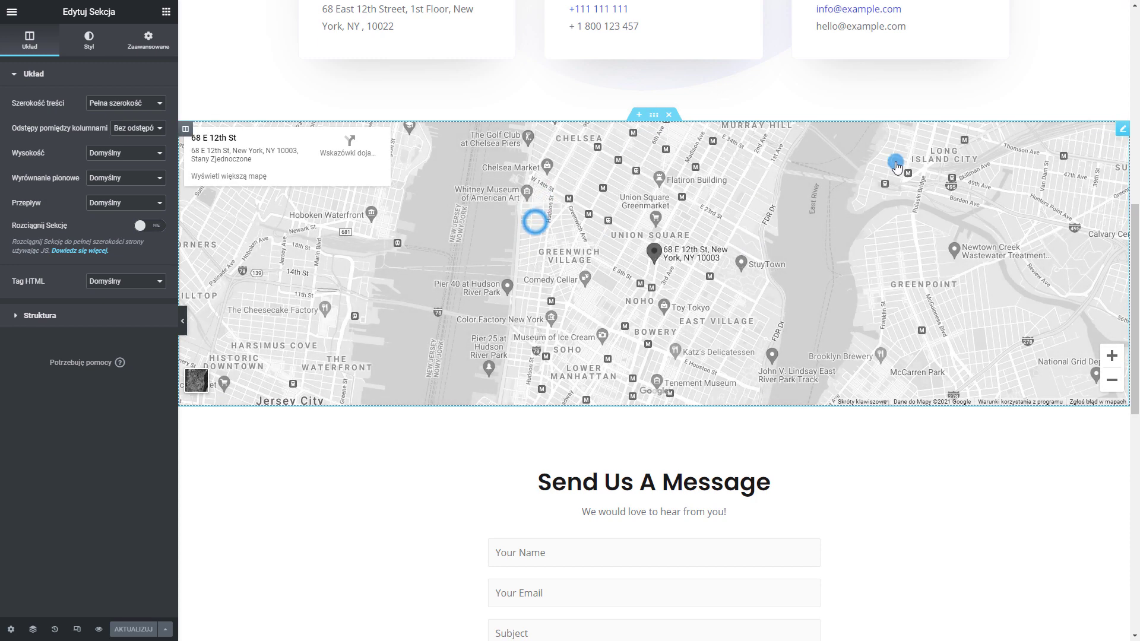
click(1124, 129)
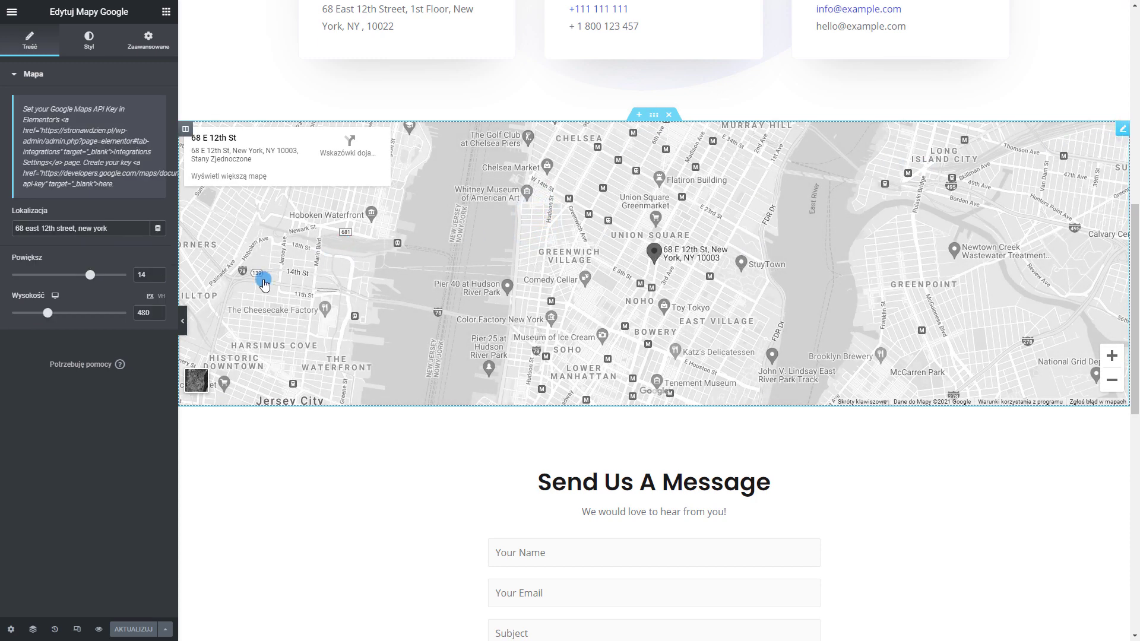
triple_click(45, 226)
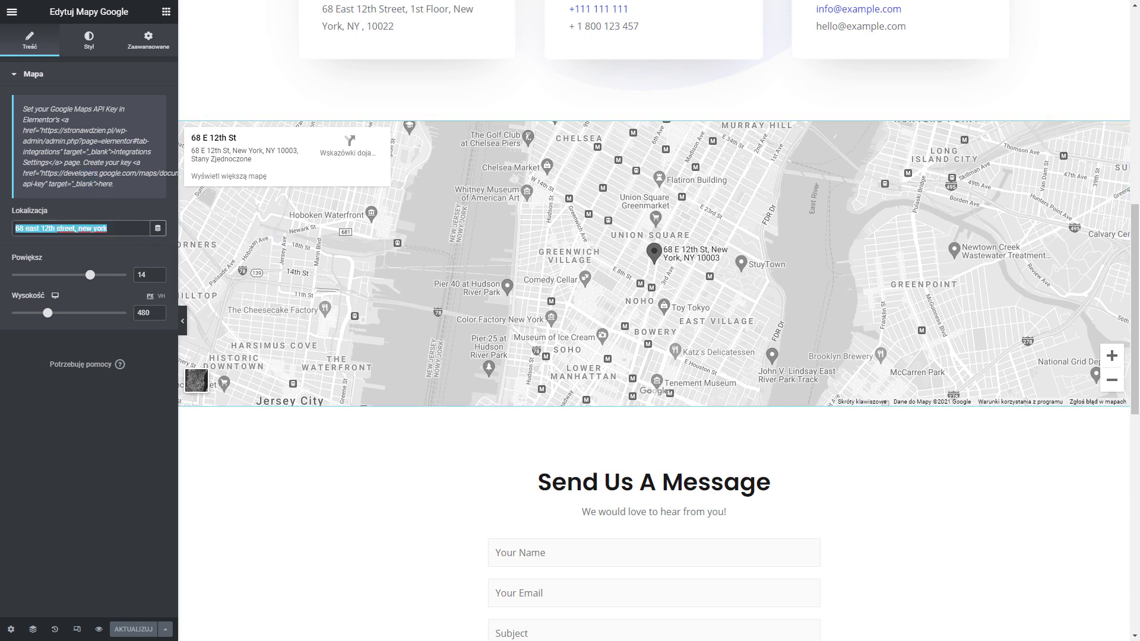
text(Katowice spodek)
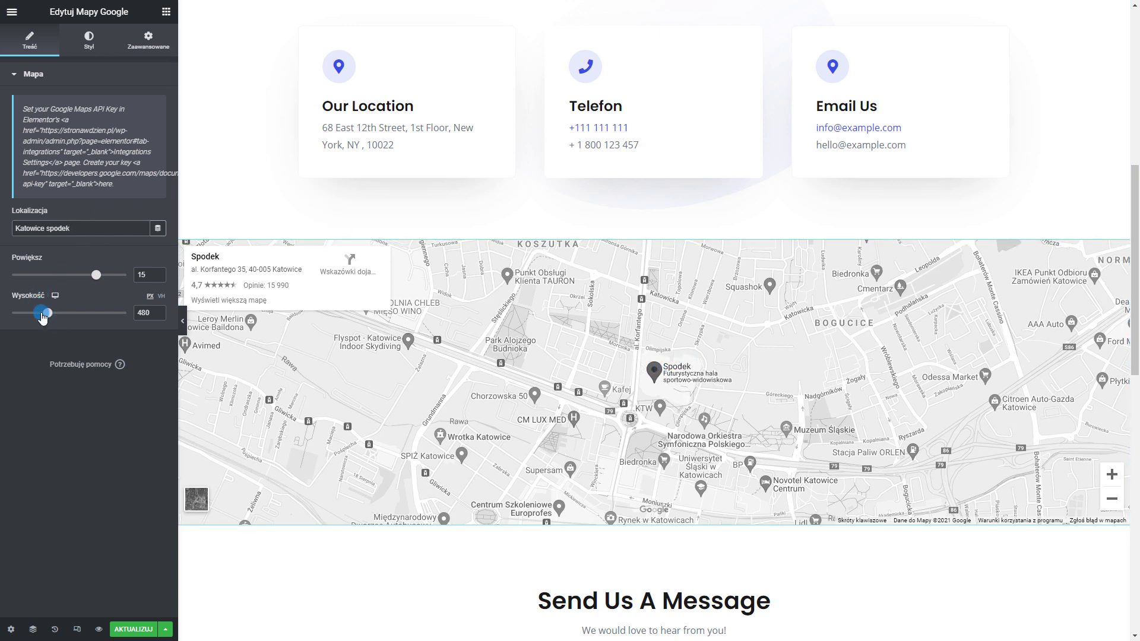
Undo a trial height change so the map's Wysokość stays at 480
drag(48, 313, 35, 313)
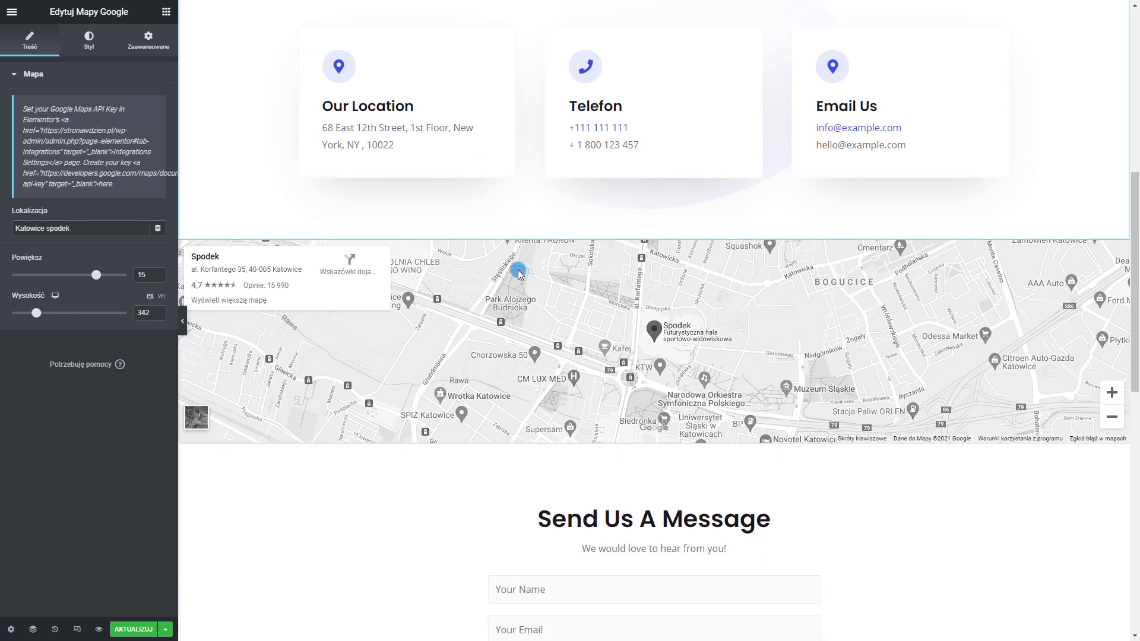
key(ctrl+z)
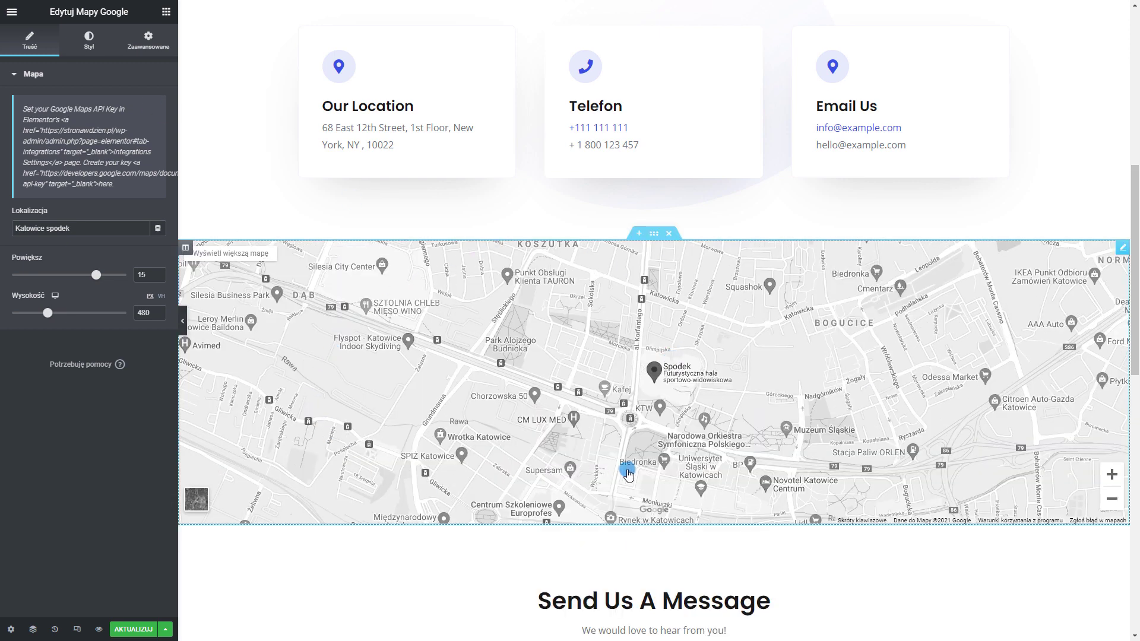
right_click(1124, 254)
click(1122, 256)
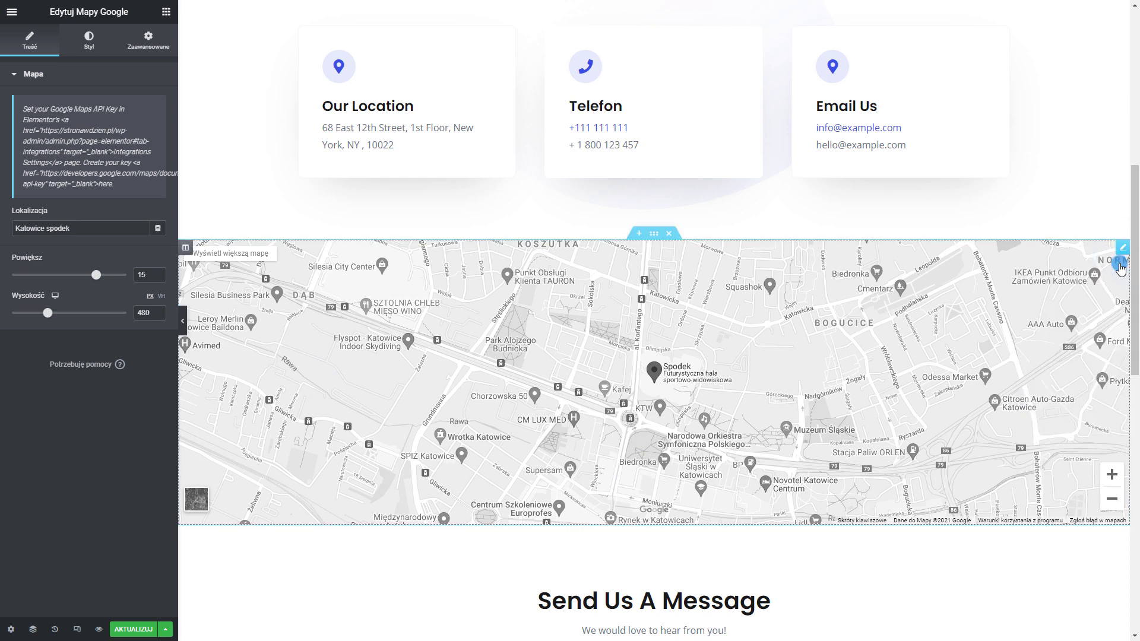
Try raising the map's Filtry CSS saturation and lowering brightness, then reset the filters
click(90, 51)
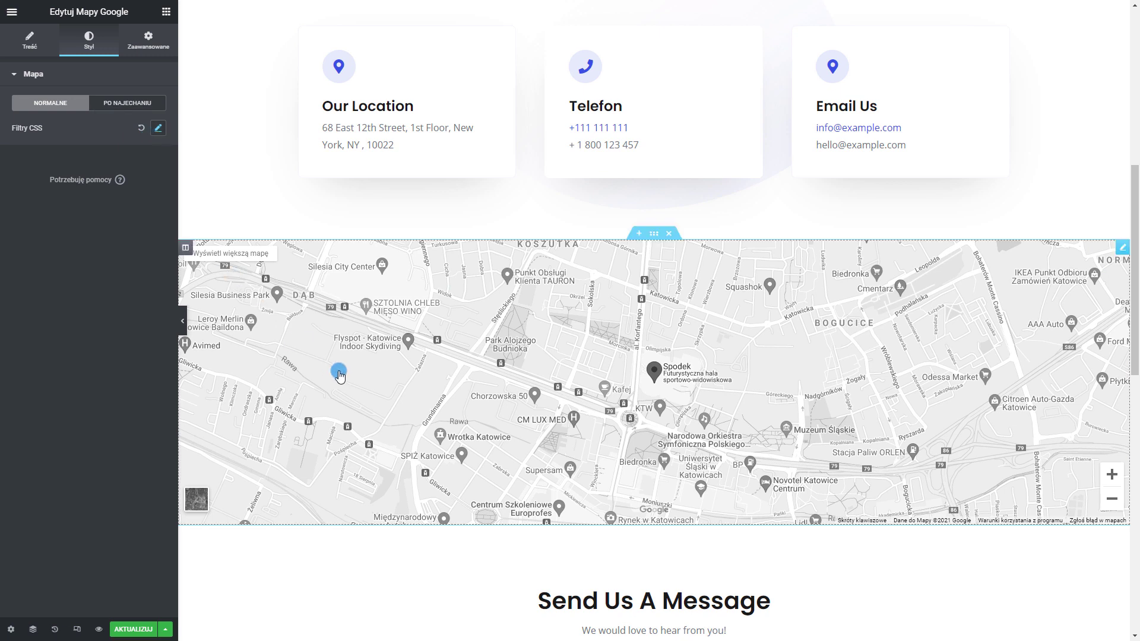
click(161, 128)
drag(25, 272, 63, 273)
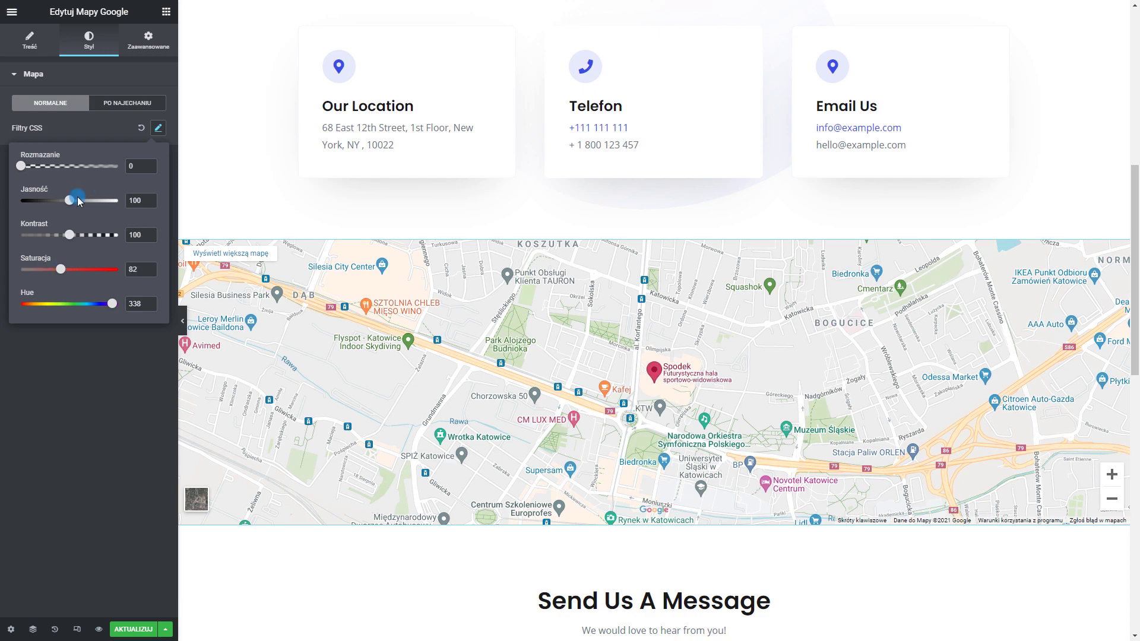
mouse_move(73, 202)
mouse_down()
mouse_move(97, 201)
mouse_move(53, 201)
mouse_move(63, 204)
mouse_up()
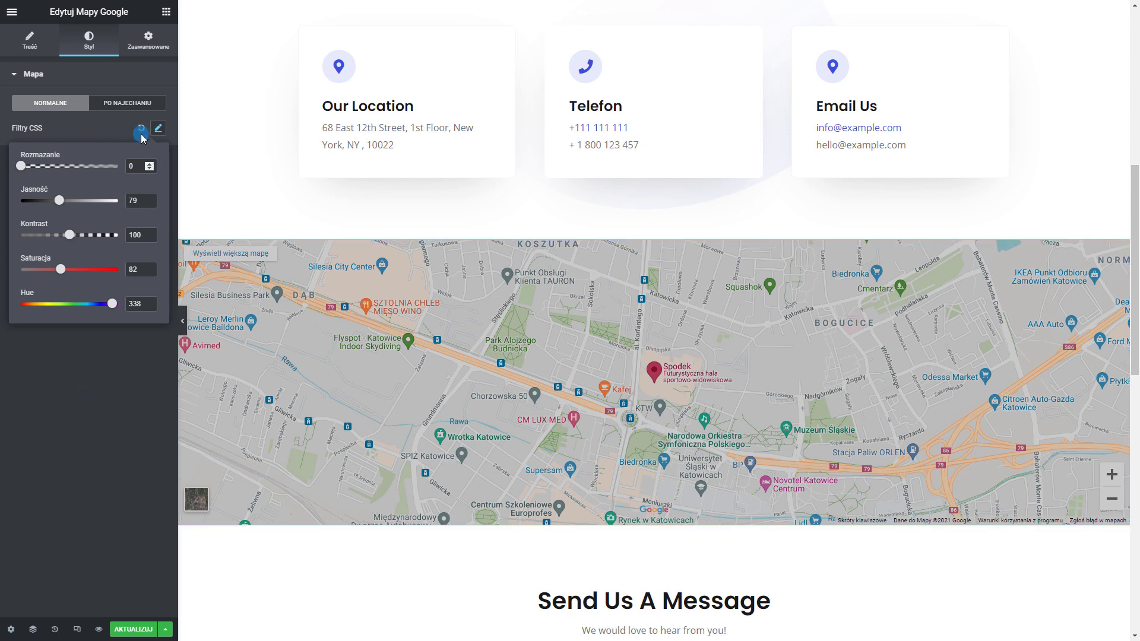
click(140, 133)
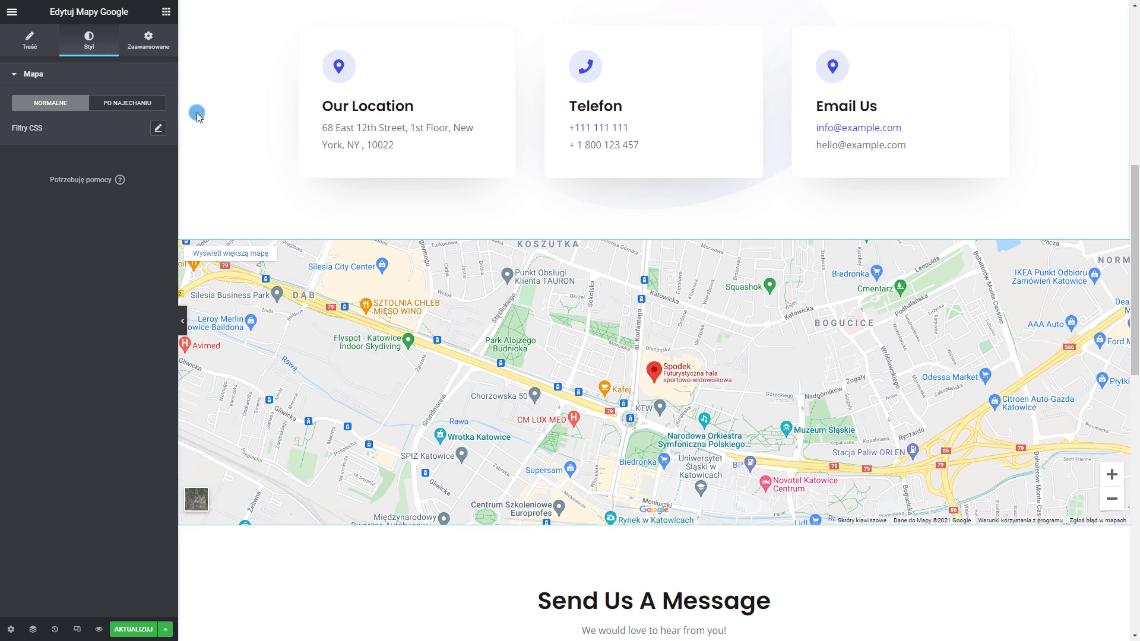
click(158, 128)
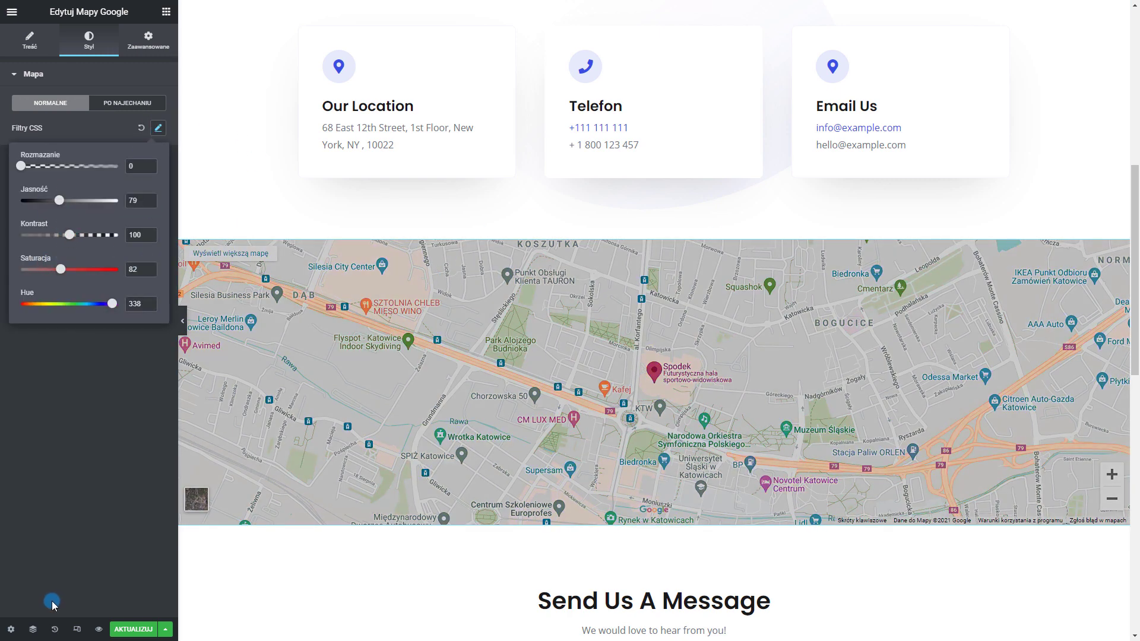
Use Historia to roll the map back to the 'Mapy Google Powiększ' entry
click(54, 629)
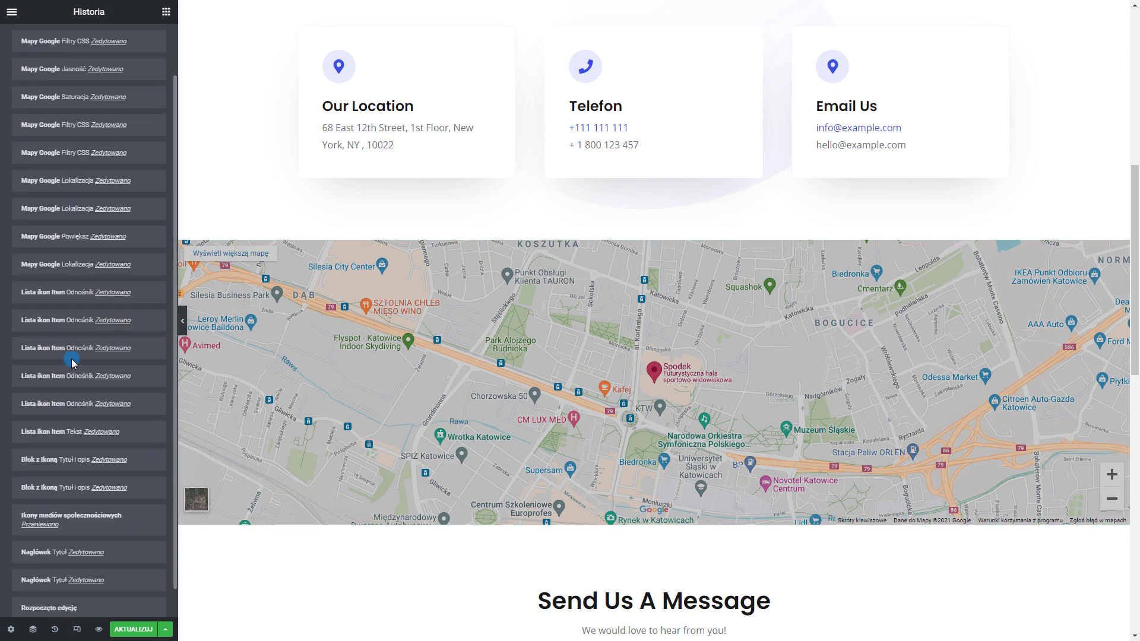
scroll(71, 327, up, 2)
click(56, 220)
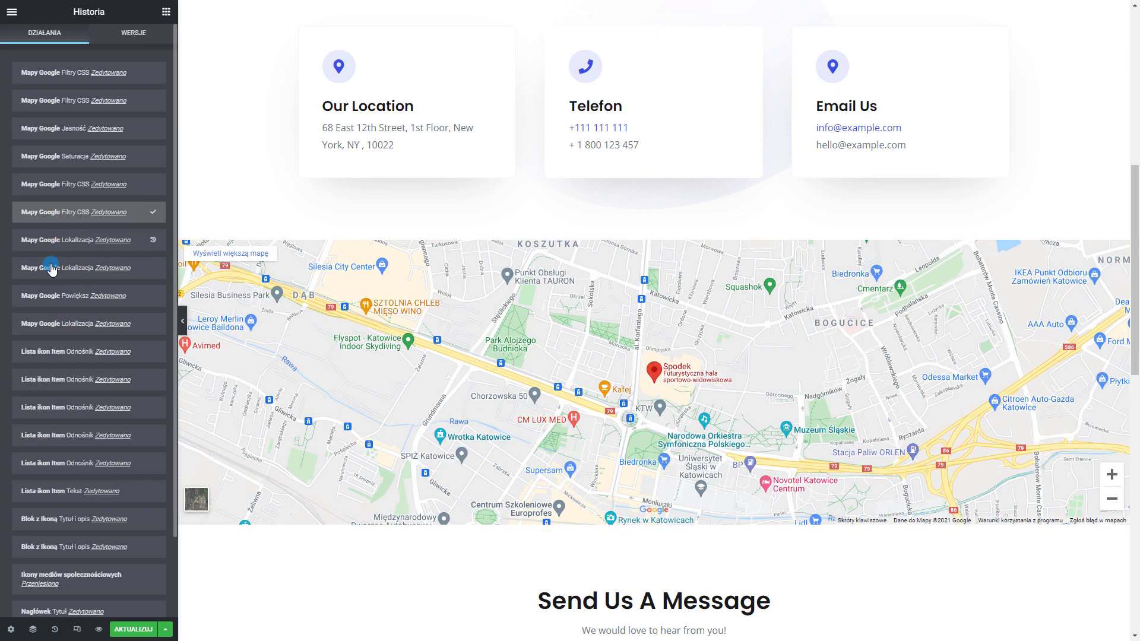
click(59, 304)
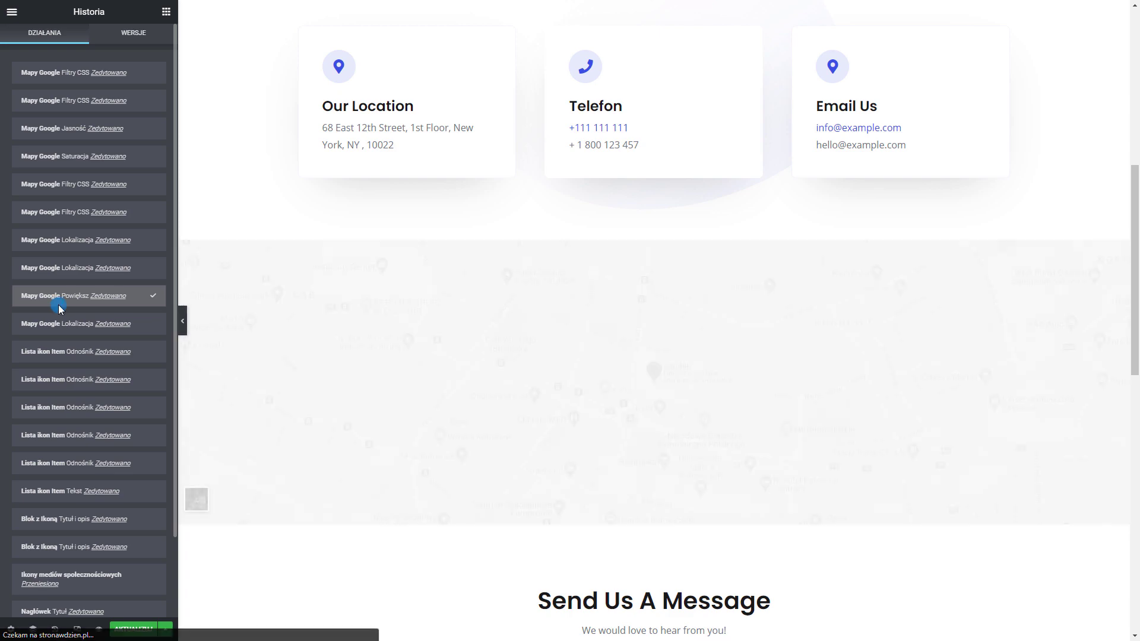
scroll(394, 113, down, 3)
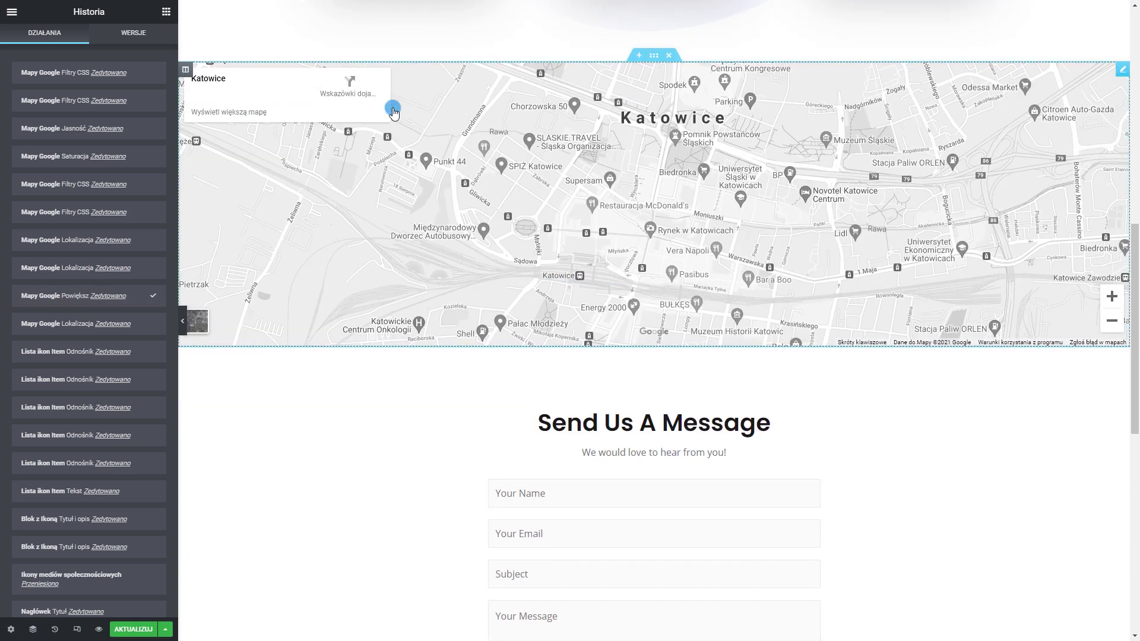
scroll(629, 242, down, 4)
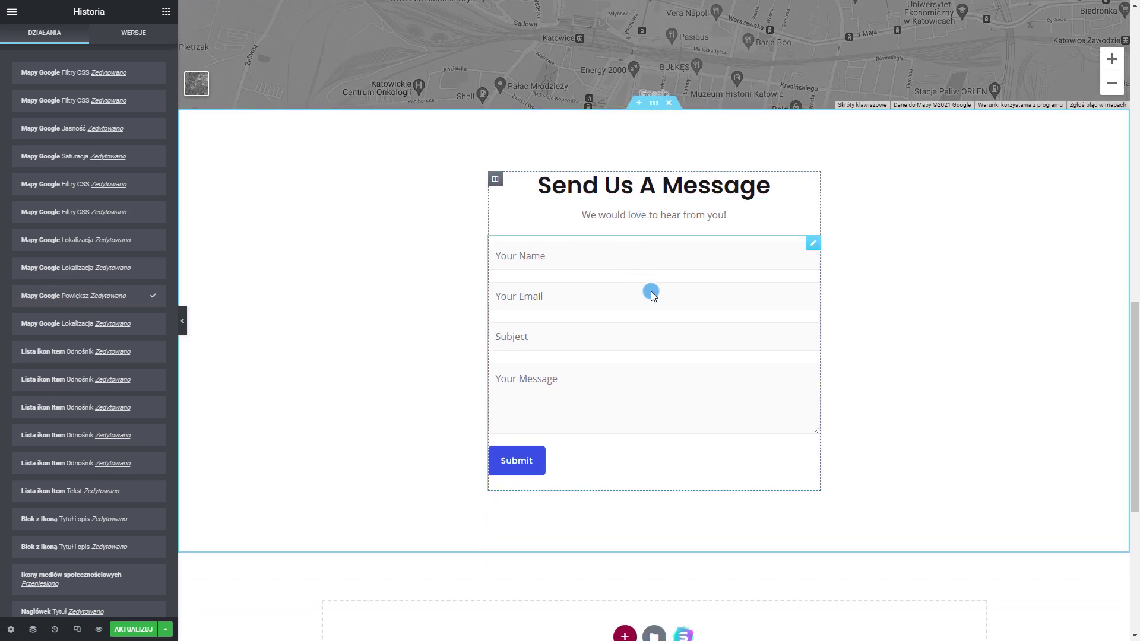
Change the form heading from 'Send Us A Message' to 'Formularz Kontaktowy'
click(813, 246)
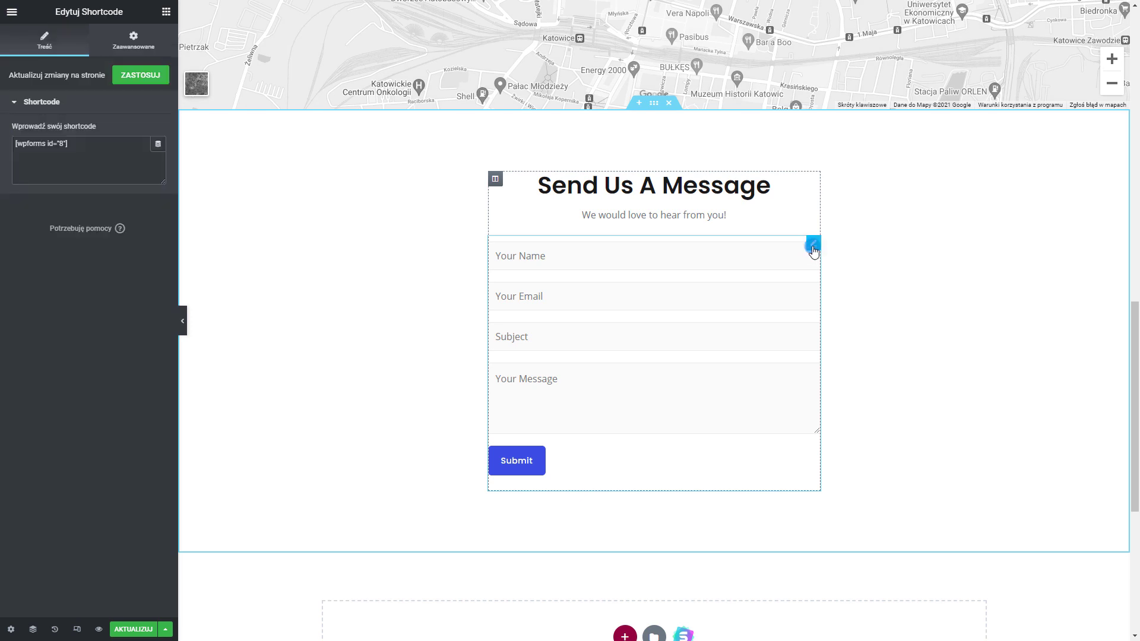
triple_click(719, 196)
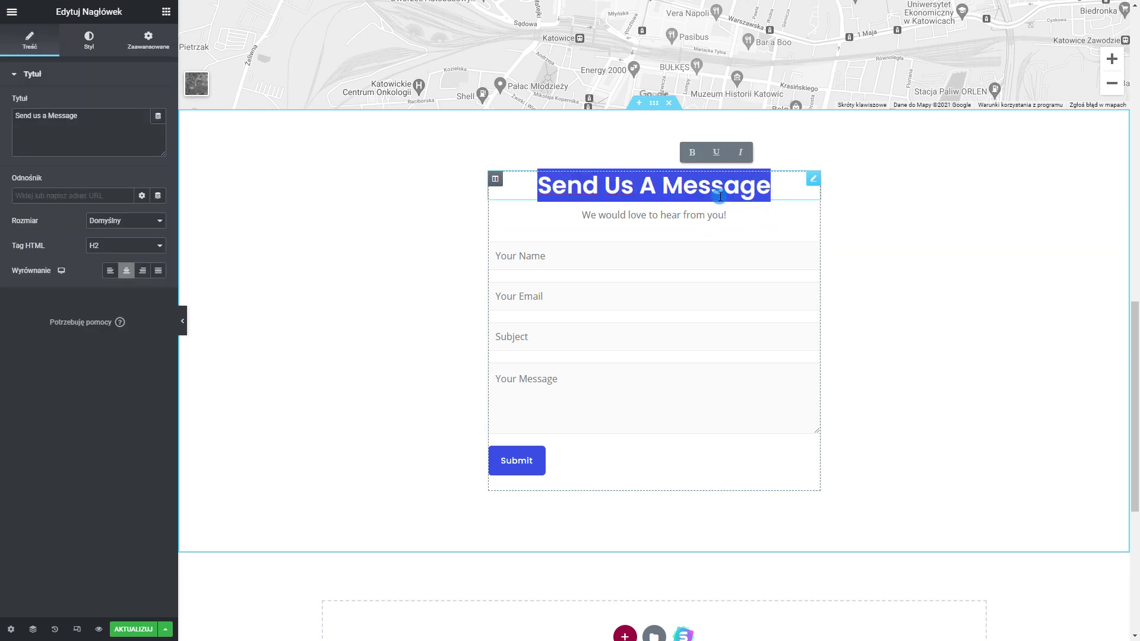
text(Formularz)
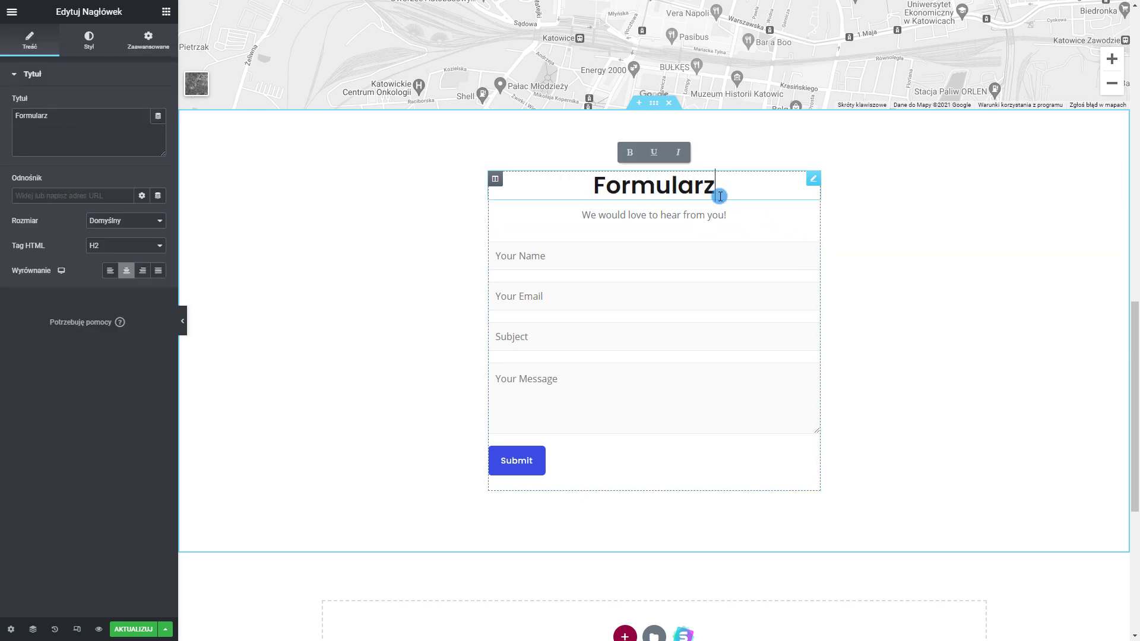
text( Kontaktowy)
Delete the subtitle line with Usuń and review the contact form's settings
right_click(815, 215)
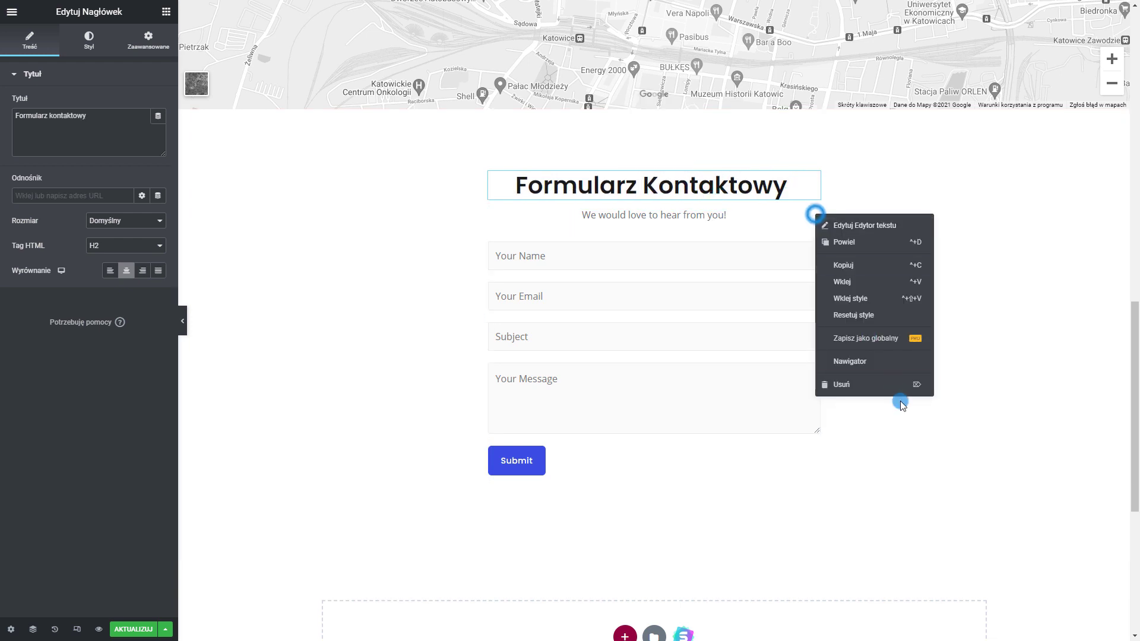
click(887, 390)
click(813, 224)
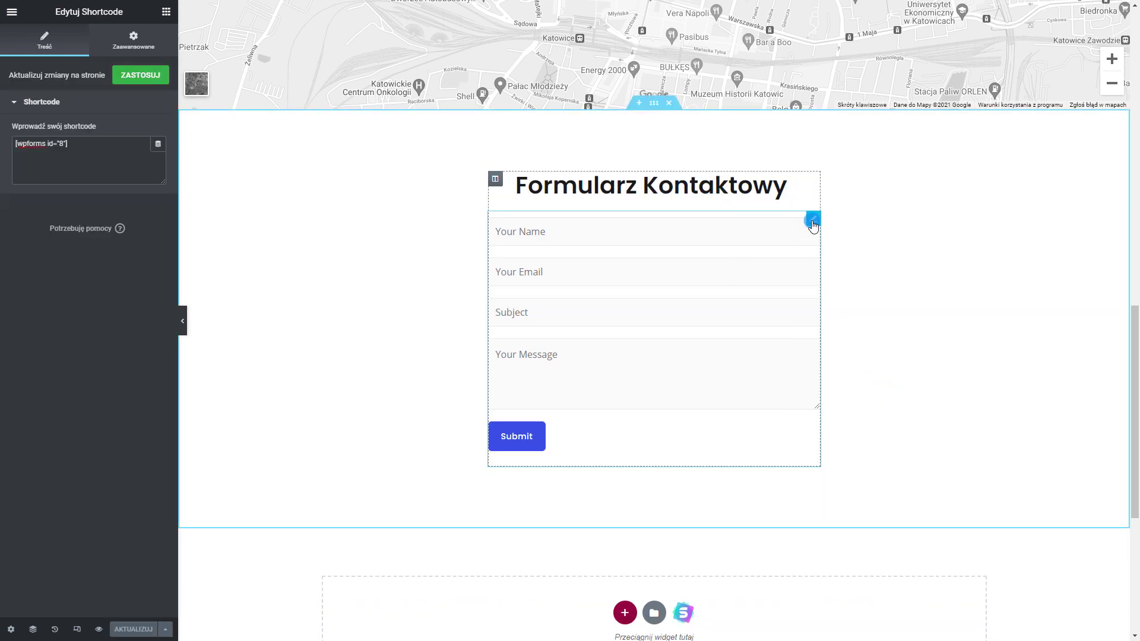
click(58, 101)
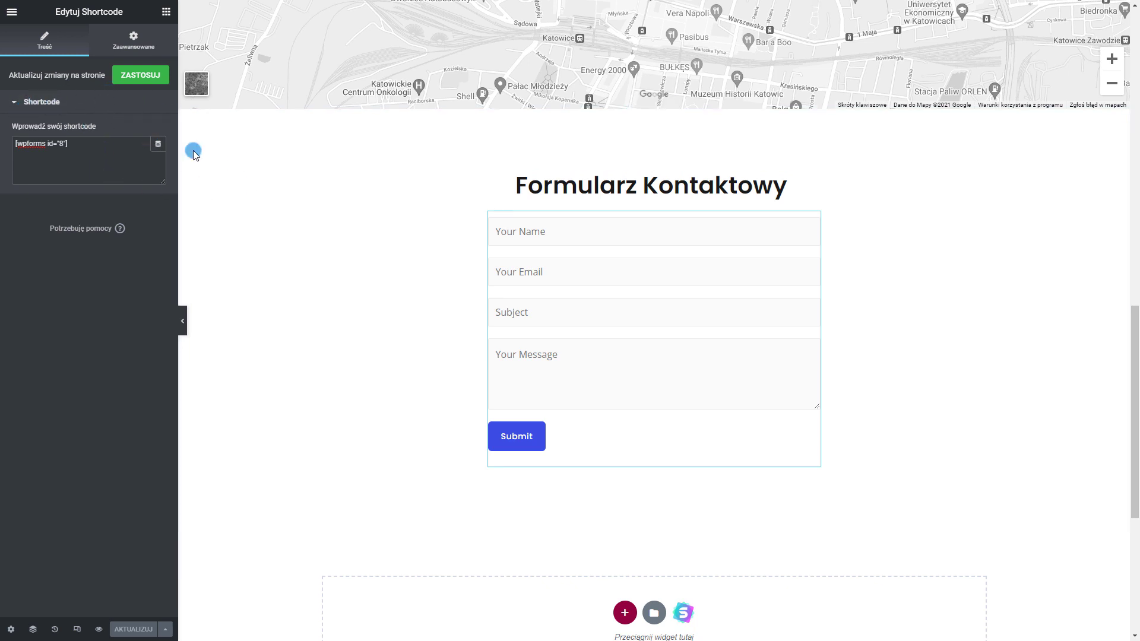
click(137, 41)
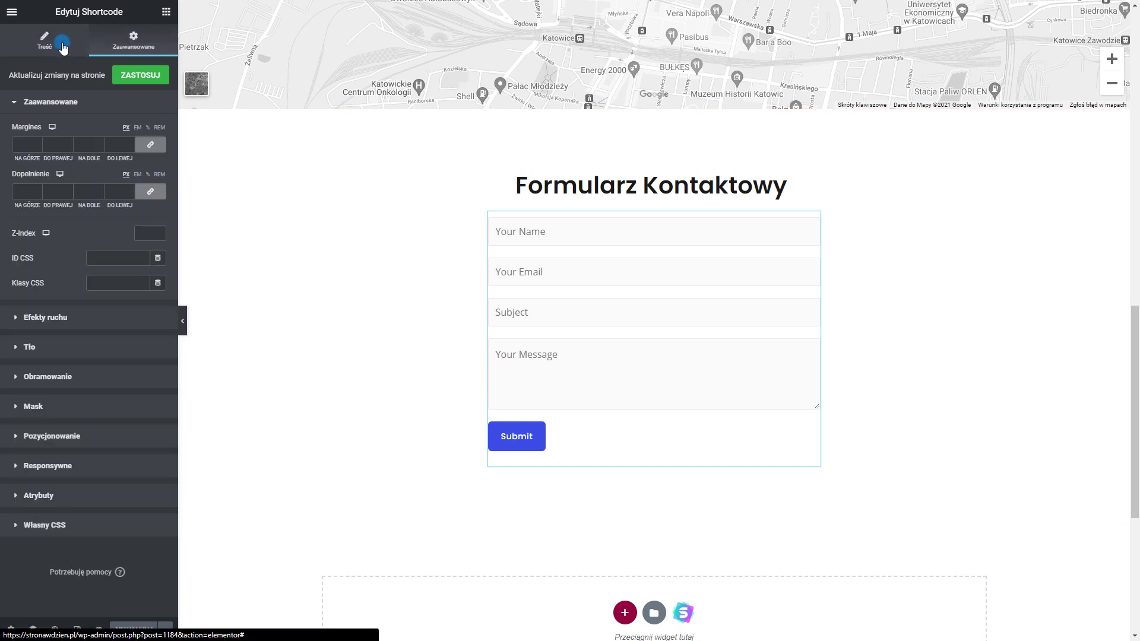
click(62, 45)
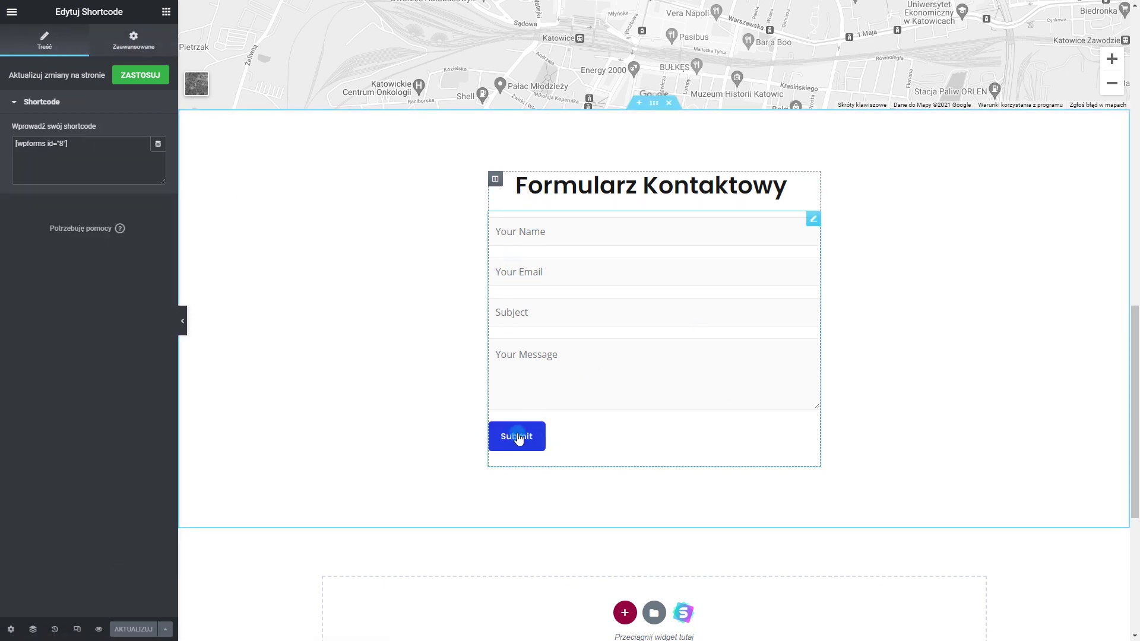
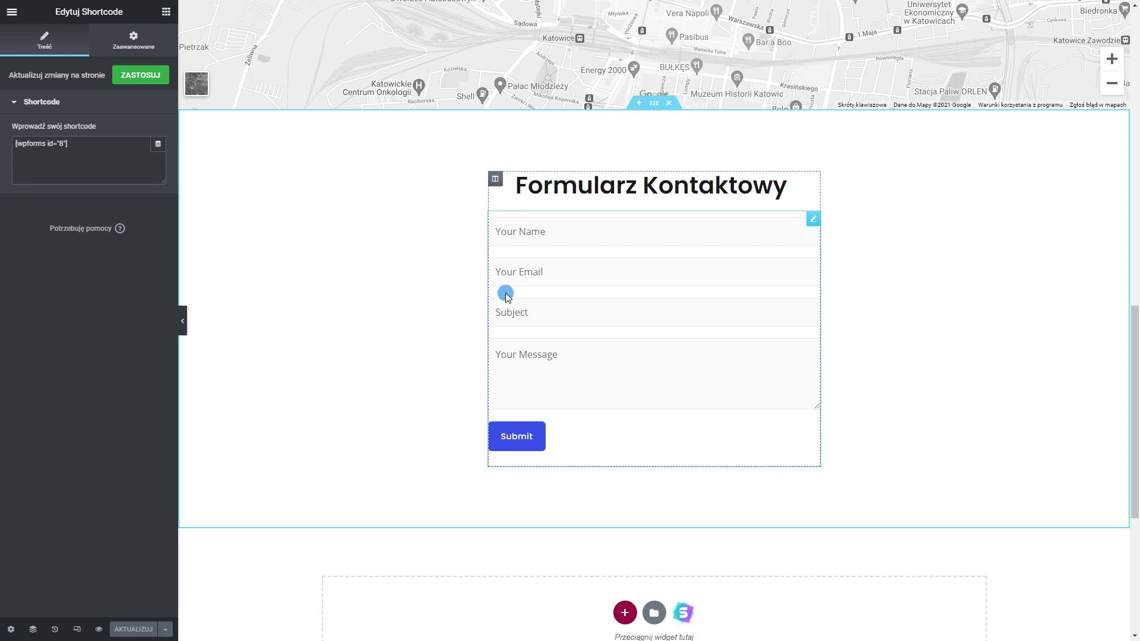
Leave the contact form's shortcode settings and bring up the Elementor editor's main menu
scroll(526, 348, up, 1)
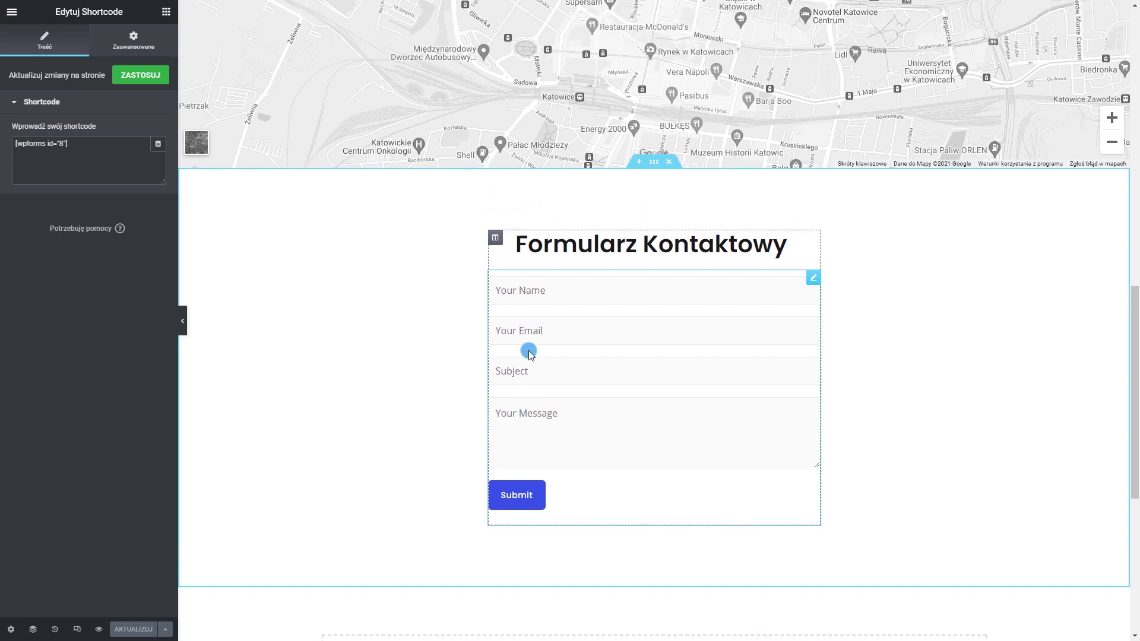
scroll(552, 329, down, 1)
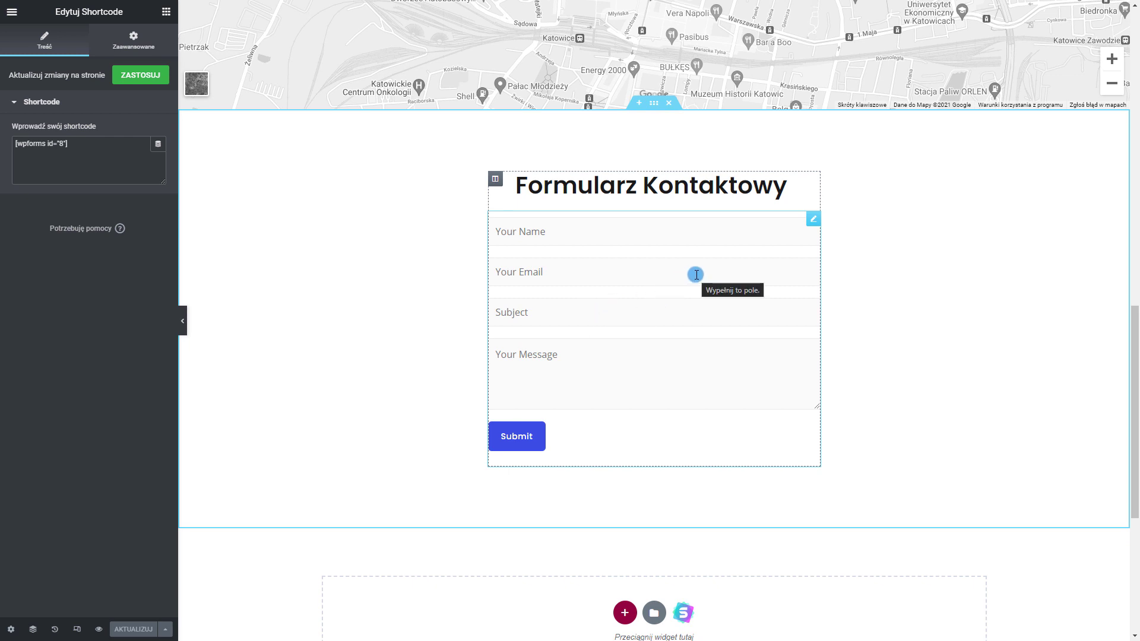
scroll(696, 274, down, 2)
scroll(696, 274, up, 2)
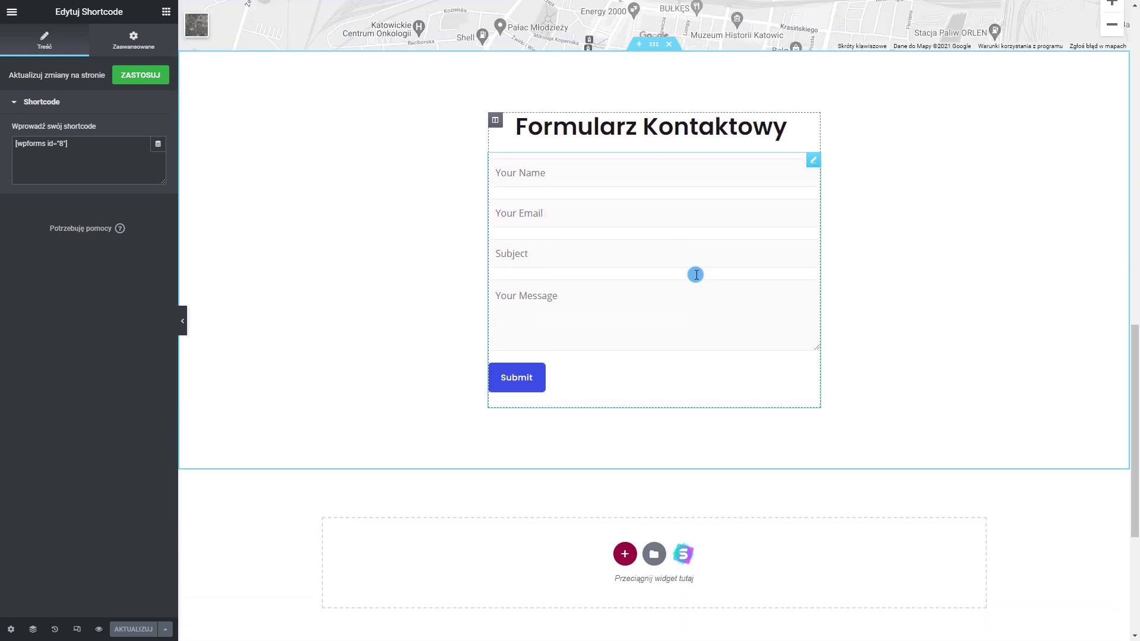
click(12, 12)
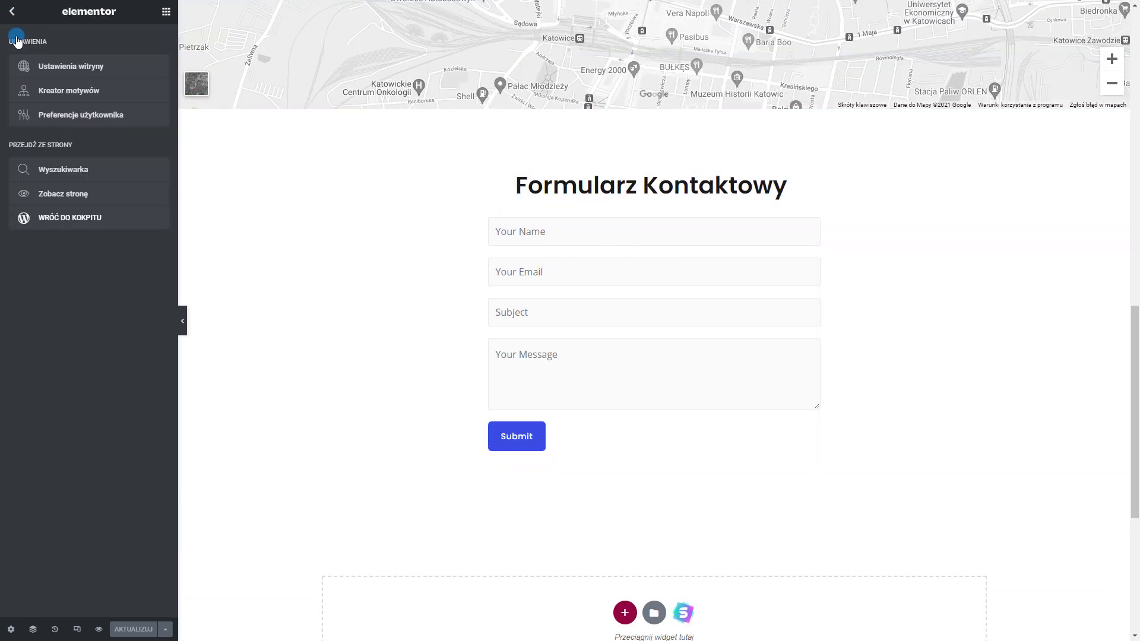
Go back to the dashboard's Strony list and start a new page titled 'Polityka Prywatności'
click(69, 219)
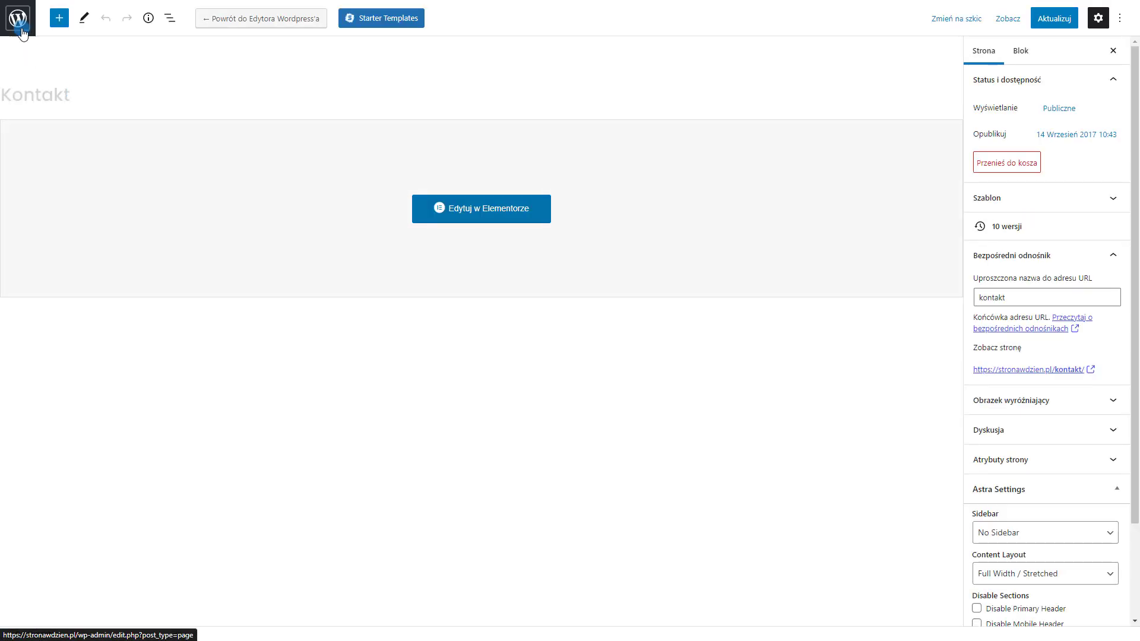
click(21, 31)
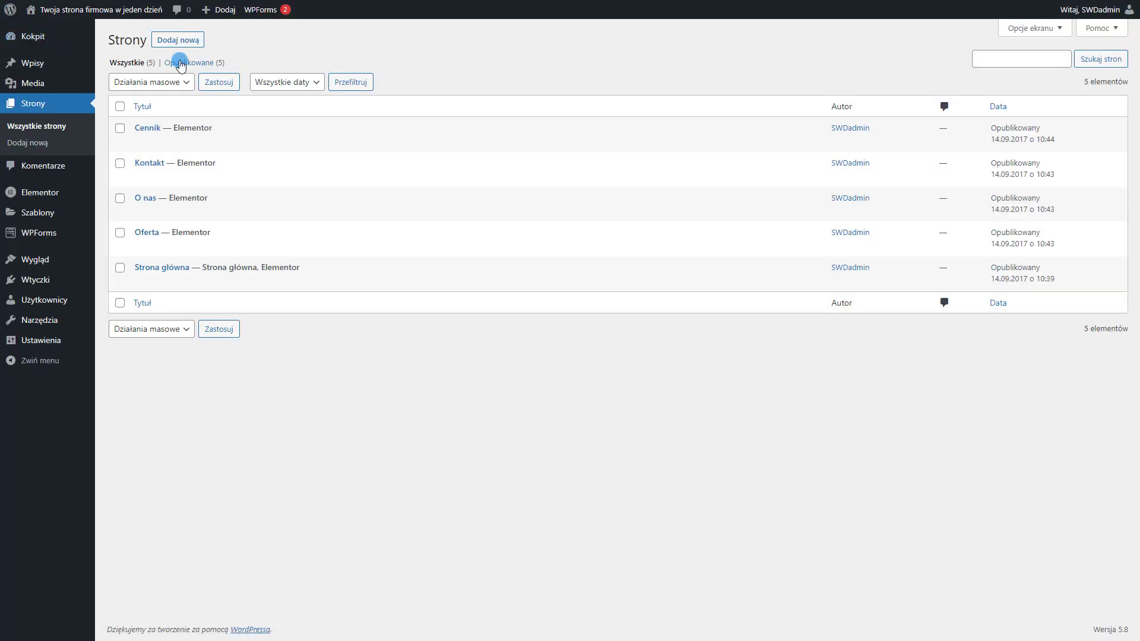
click(180, 42)
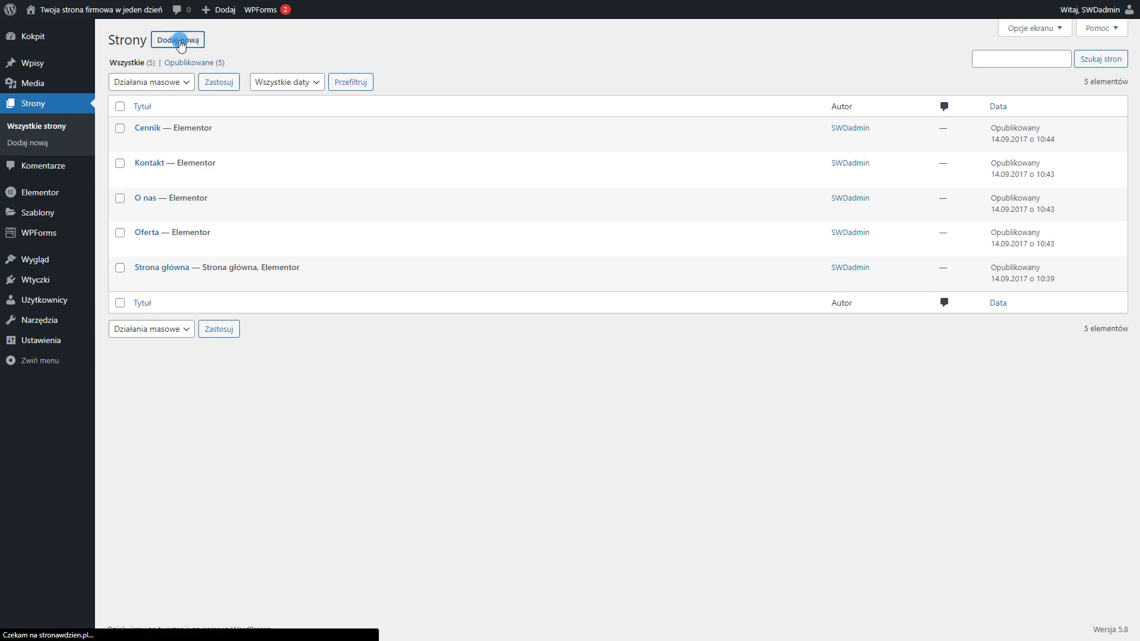
click(160, 121)
text(Polityka Prywa)
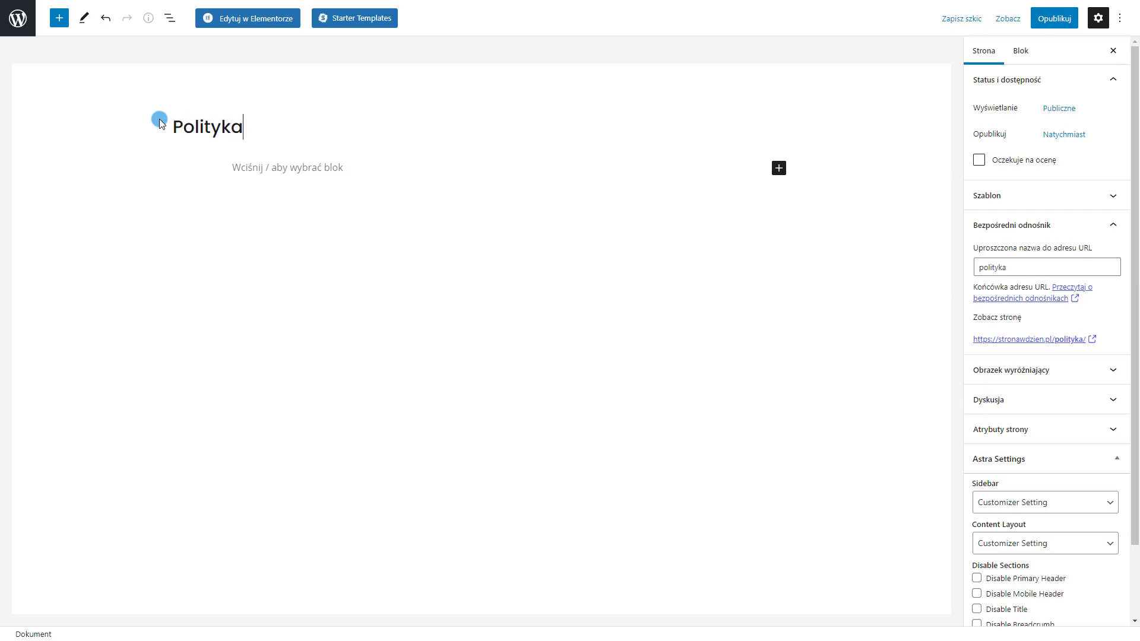
text(tności)
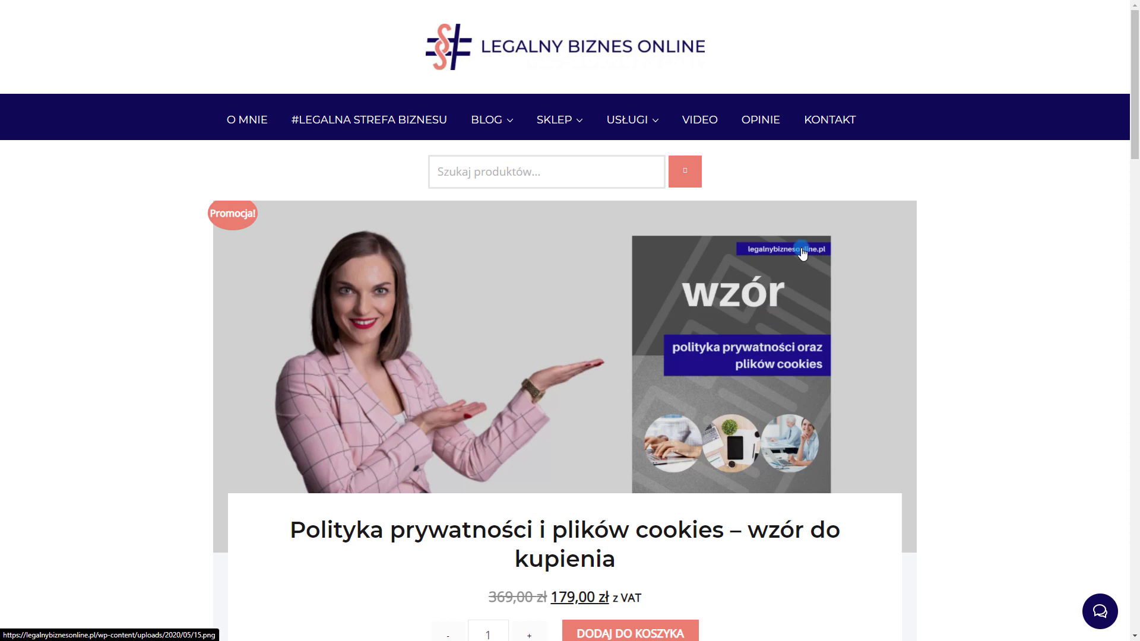
Add the privacy-policy template to the cart, apply a discount coupon, and proceed to checkout
mouse_move(594, 113)
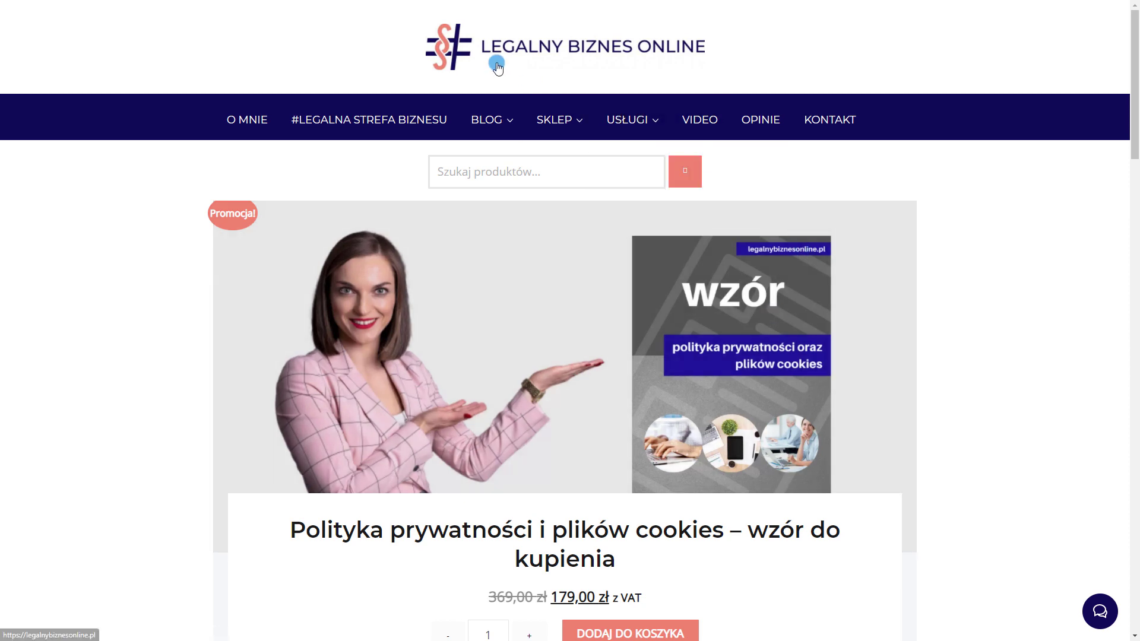
scroll(607, 332, down, 3)
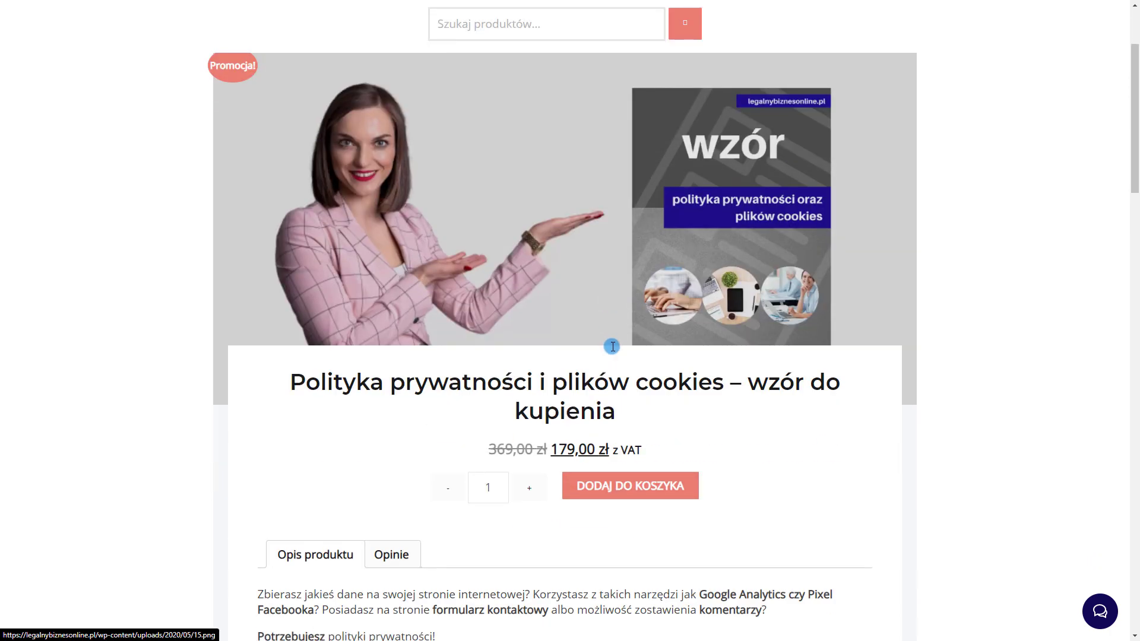
click(581, 462)
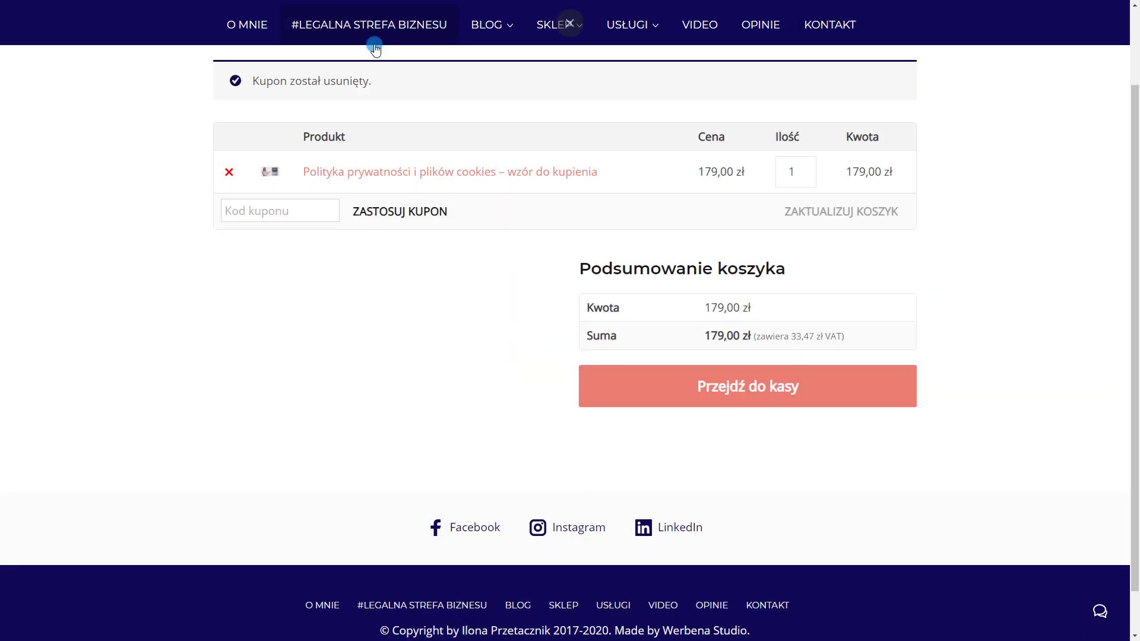
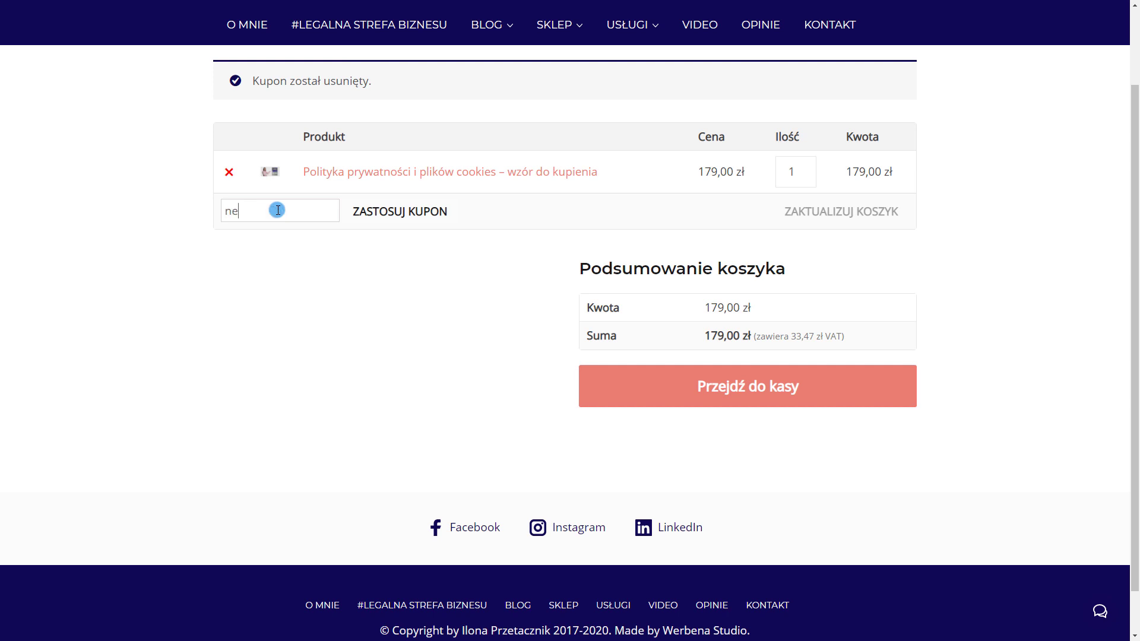
click(416, 211)
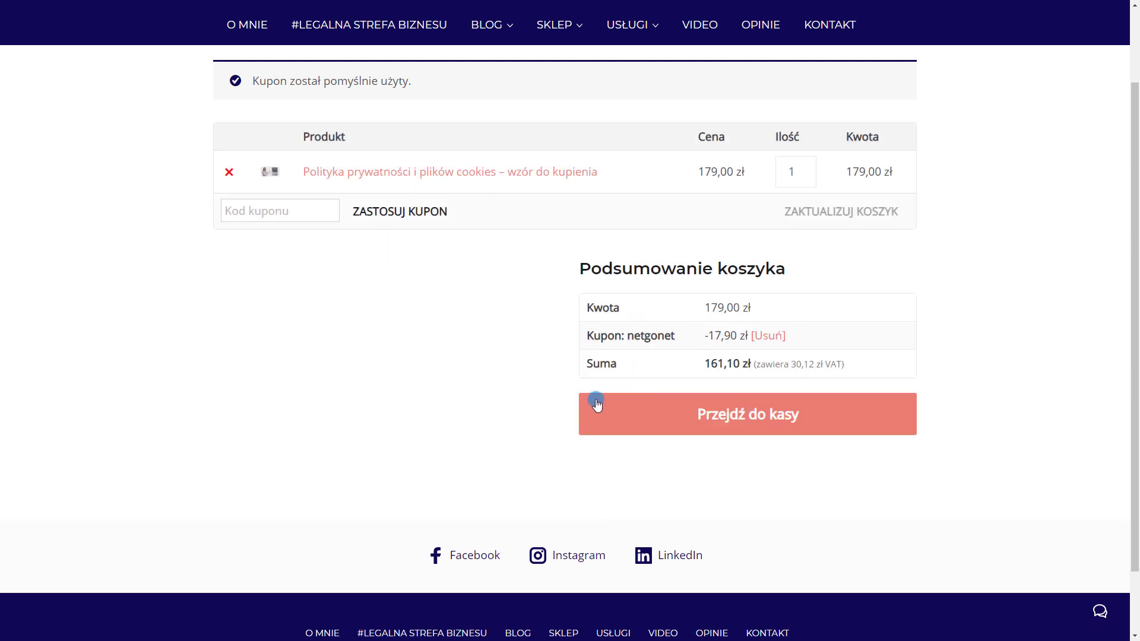
click(712, 414)
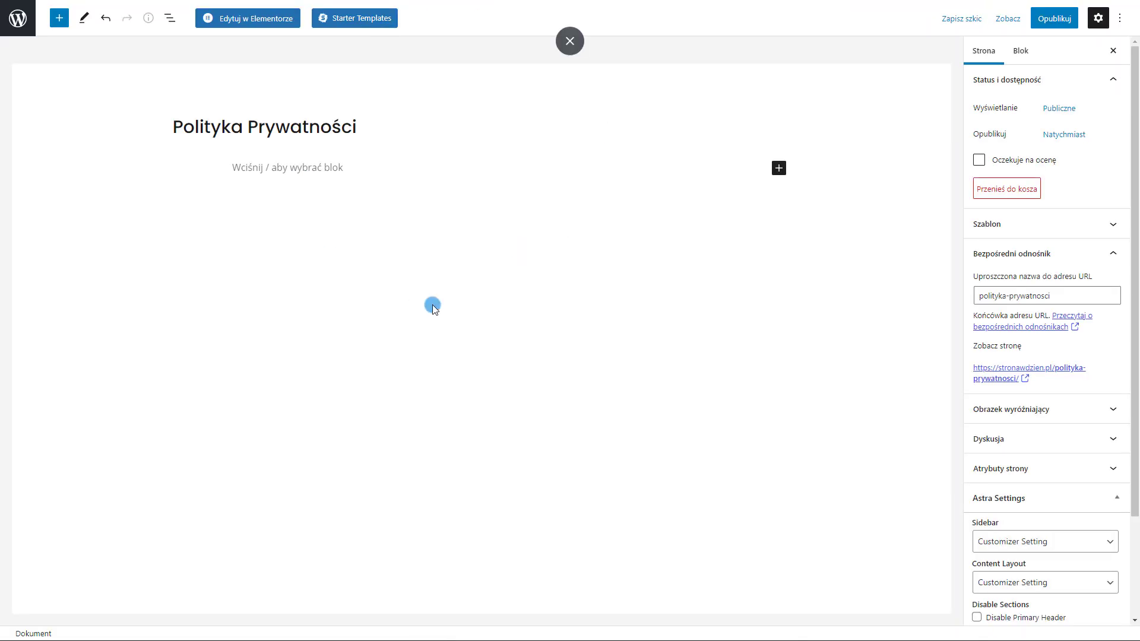
Paste four Lorem ipsum paragraphs into the Polityka Prywatności page and publish it
click(319, 171)
text(Lorem ipsum dolor sit amet, consectetur adipiscing elit. Ut vitae rutrum leo, eget rutrum dolor. Nunc eros risus, vestibulum nec interdum quis, molestie at nibh. Duis finibus tellus eu nulla pretium, ac molestie mi dignissim. Duis sed lorem congue, congue augue ullamcorper, congue nisi. Phasellus sollicitudin dignissim tempor. Ut et dolor placerat felis ultricies lacinia. Nulla mollis venenatis lorem ac dignissim. Duis gravida ipsum vel interdum iaculis. Maecenas maximus non mi a convallis. Nulla facilisi. Etiam tempor, justo eu viverra aliquet, enim mi euismod eros, quis gravida risus massa eu arcu. Morbi tristique sollicitudin diam, sed placerat justo blandit id. Fusce lectus turpis, dictum vitae diam et, rhoncus venenatis mauris.  Maecenas sed est non diam suscipit faucibus. Vestibulum semper vel dolor quis volutpat. Pellentesque dignissim sem sed vestibulum molestie. Sed ut semper quam, vel interdum justo. Nullam non auctor elit. Ut quis vestibulum nisi, ut mattis elit. In vitae vestibulum lacus. Aenean quis odio purus. Sed velit massa, pretium at justo id, facilisis mollis leo. Cras eu dolor sed purus laoreet ultrices. Morbi turpis neque, hendrerit ut nibh a, efficitur lobortis nisi. Duis vestibulum eu augue sit amet finibus. Donec libero ex, condimentum id lobortis at, facilisis ut diam. Nunc imperdiet porta felis, nec tristique massa placerat vitae.)
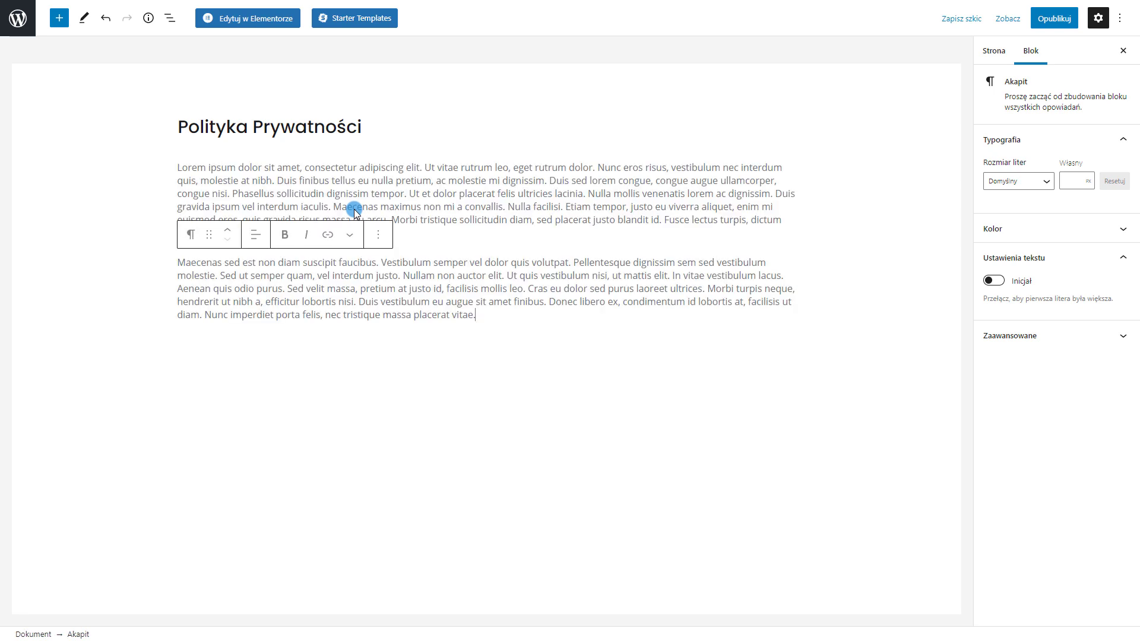
right_click(323, 325)
right_click(284, 365)
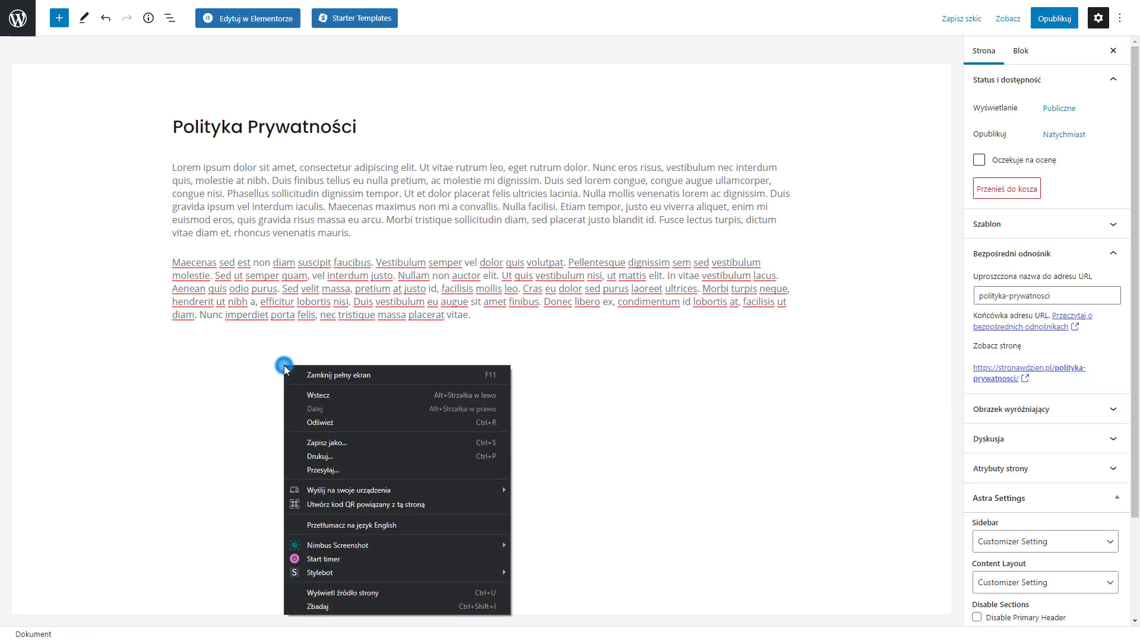
click(212, 374)
click(269, 341)
text(Lorem ipsum dolor sit amet, consectetur adipiscing elit. Ut vitae rutrum leo, eget rutrum dolor. Nunc eros risus, vestibulum nec interdum quis, molestie at nibh. Duis finibus tellus eu nulla pretium, ac molestie mi dignissim. Duis sed lorem congue, congue augue ullamcorper, congue nisi. Phasellus sollicitudin dignissim tempor. Ut et dolor placerat felis ultricies lacinia. Nulla mollis venenatis lorem ac dignissim. Duis gravida ipsum vel interdum iaculis. Maecenas maximus non mi a convallis. Nulla facilisi. Etiam tempor, justo eu viverra aliquet, enim mi euismod eros, quis gravida risus massa eu arcu. Morbi tristique sollicitudin diam, sed placerat justo blandit id. Fusce lectus turpis, dictum vitae diam et, rhoncus venenatis mauris. Maecenas sed est non diam suscipit faucibus. Vestibulum semper vel dolor quis volutpat. Pellentesque dignissim sem sed vestibulum molestie. Sed ut semper quam, vel interdum justo. Nullam non auctor elit. Ut quis vestibulum nisi, ut mattis elit. In vitae vestibulum lacus. Aenean quis odio purus. Sed velit massa, pretium at justo id, facilisis mollis leo. Cras eu dolor sed purus laoreet ultrices. Morbi turpis neque, hendrerit ut nibh a, efficitur lobortis nisi. Duis vestibulum eu augue sit amet finibus. Donec libero ex, condimentum id lobortis at, facilisis ut diam. Nunc imperdiet porta felis, nec tristique massa placerat vitae.)
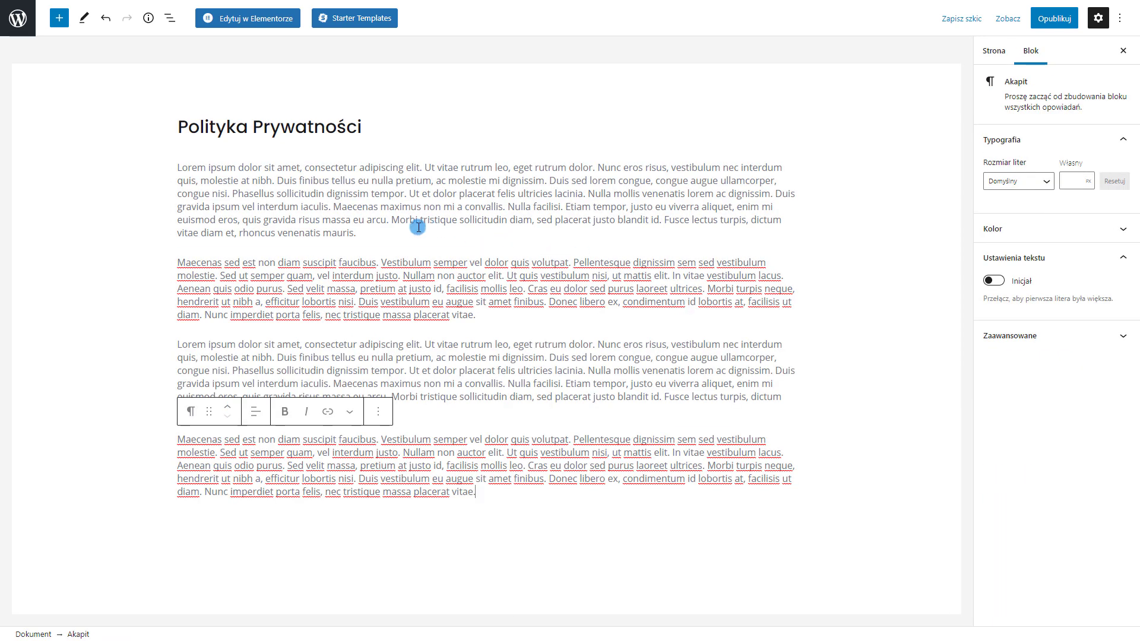
click(1052, 22)
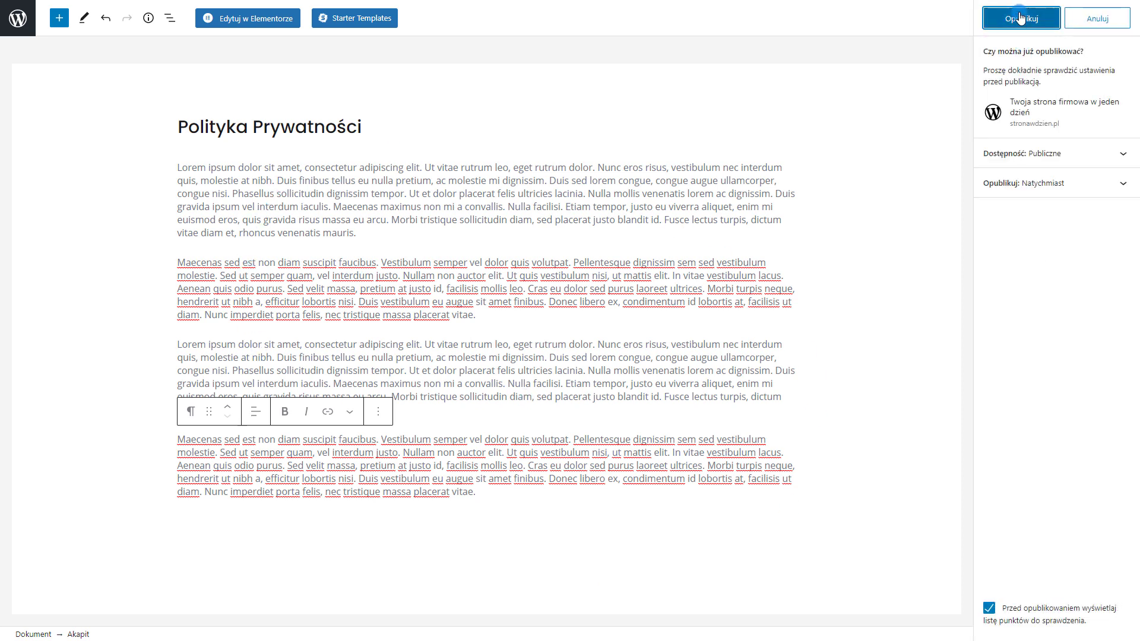
click(1019, 18)
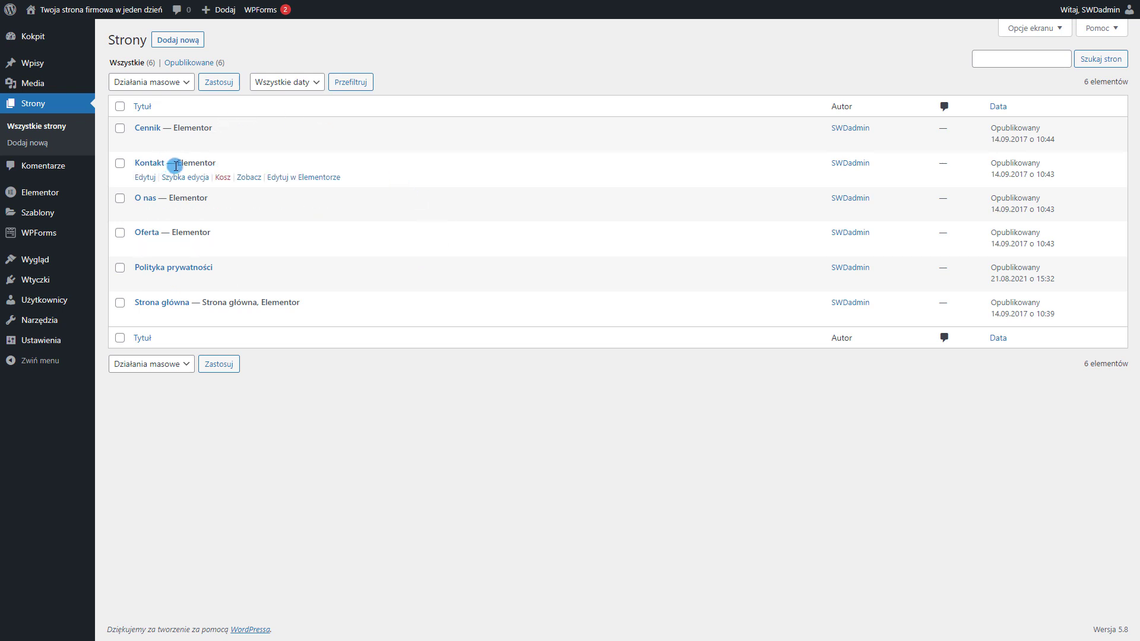
Open the Contact Form from the WPForms forms overview in the form builder
mouse_move(59, 236)
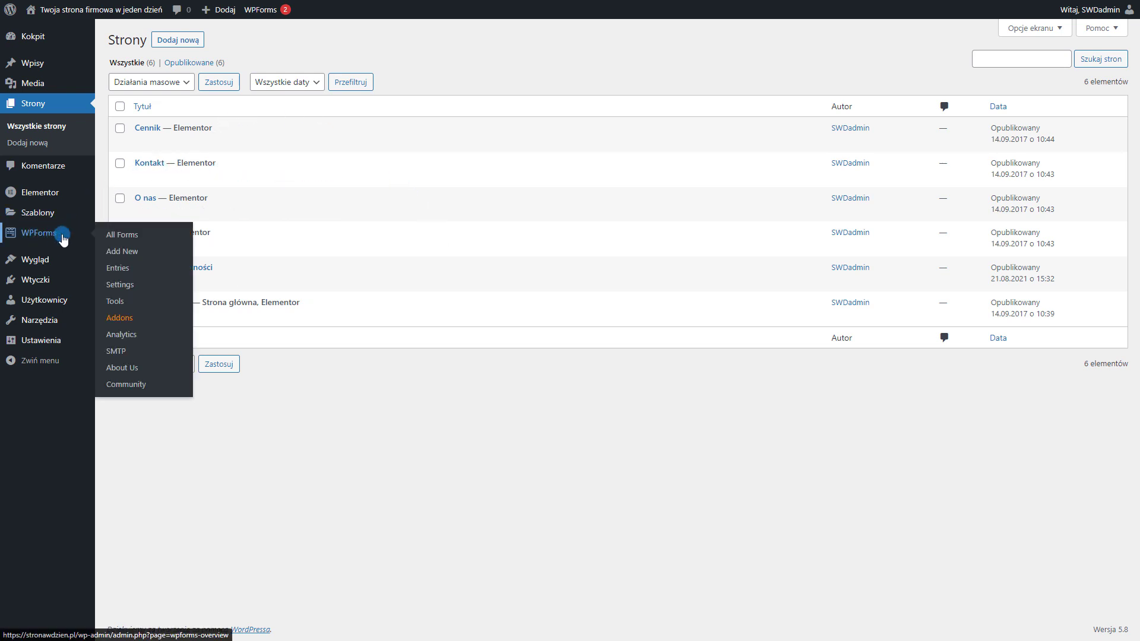
click(23, 238)
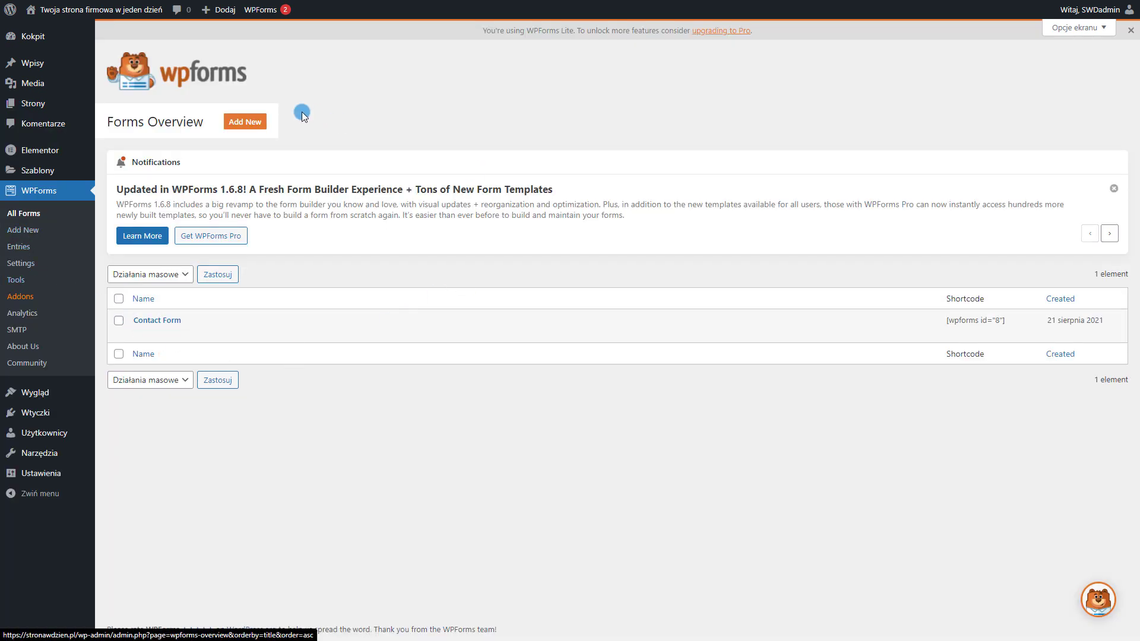
mouse_move(178, 326)
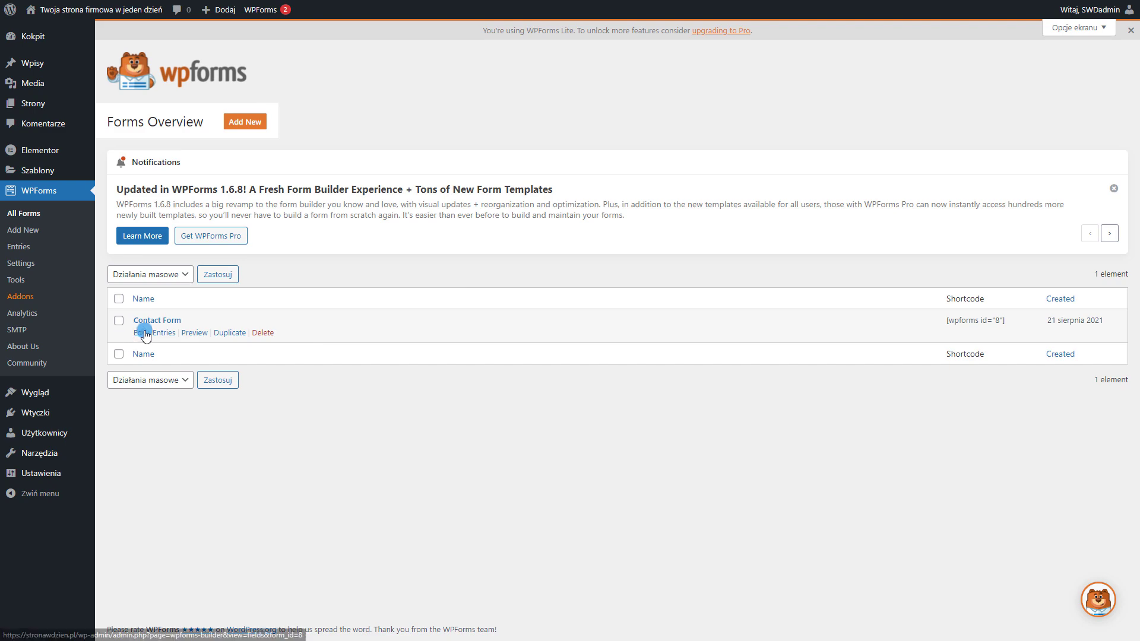
click(143, 333)
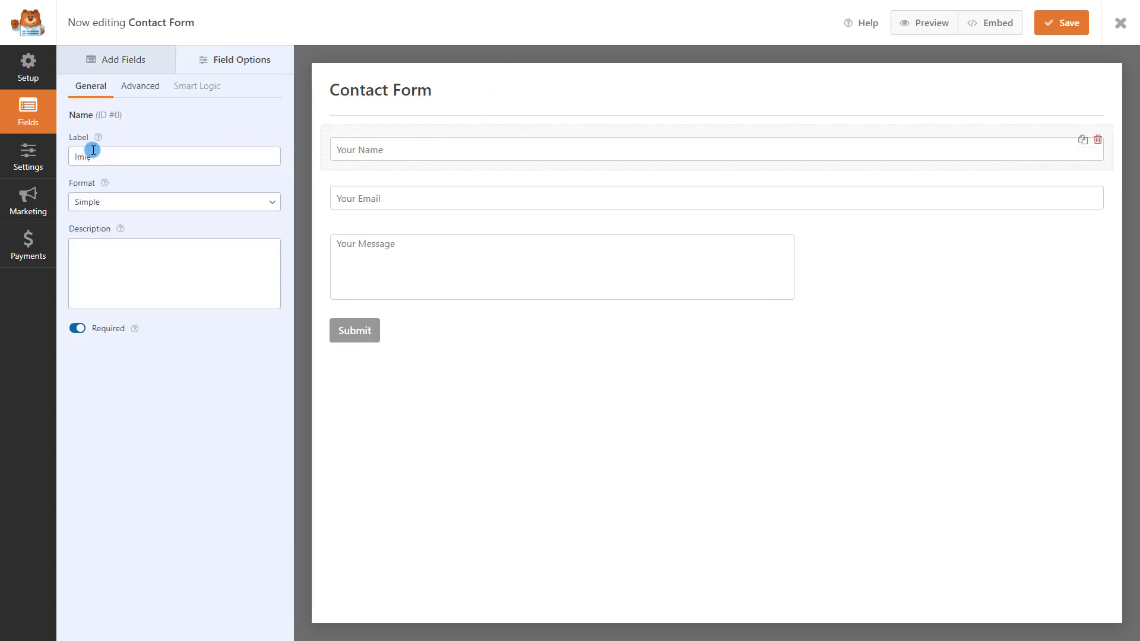
Make the Name field required with the placeholder 'Podaj Imię'
click(77, 329)
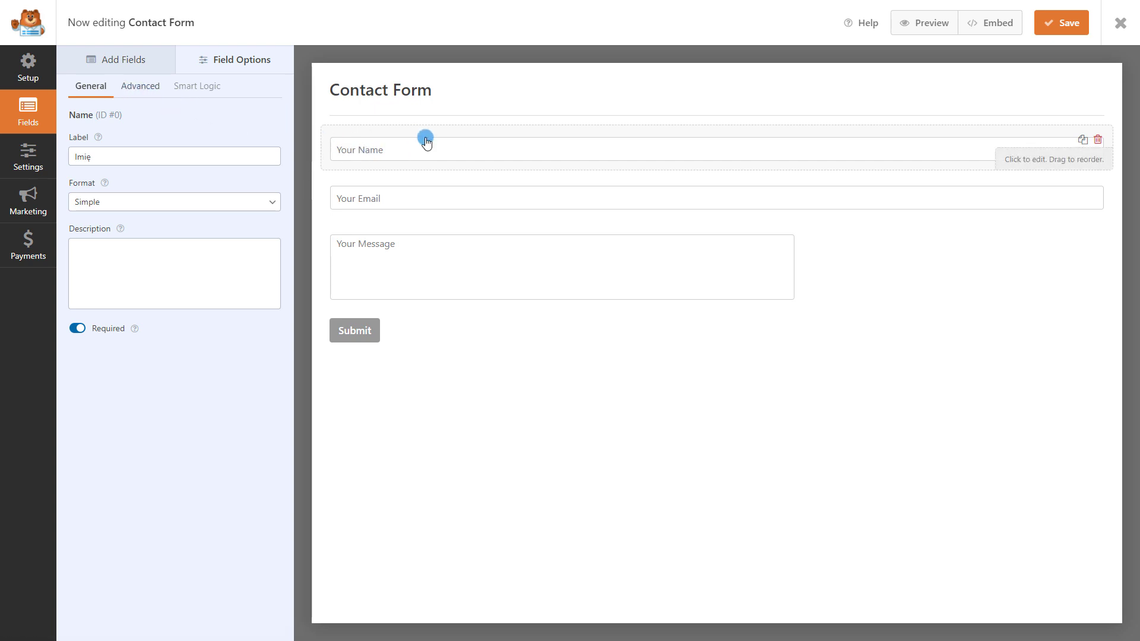
click(141, 93)
triple_click(92, 208)
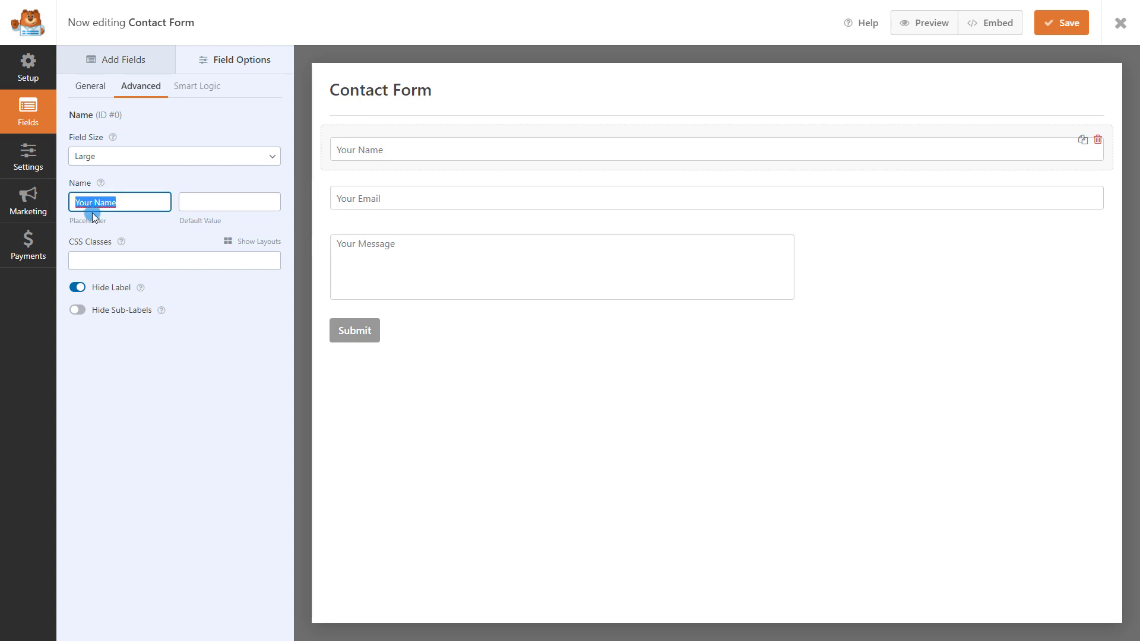
text(Imię)
key(ctrl+a)
text(Podaj Imię)
Give the Email field the placeholder 'Podaj adres e-mail'
click(450, 208)
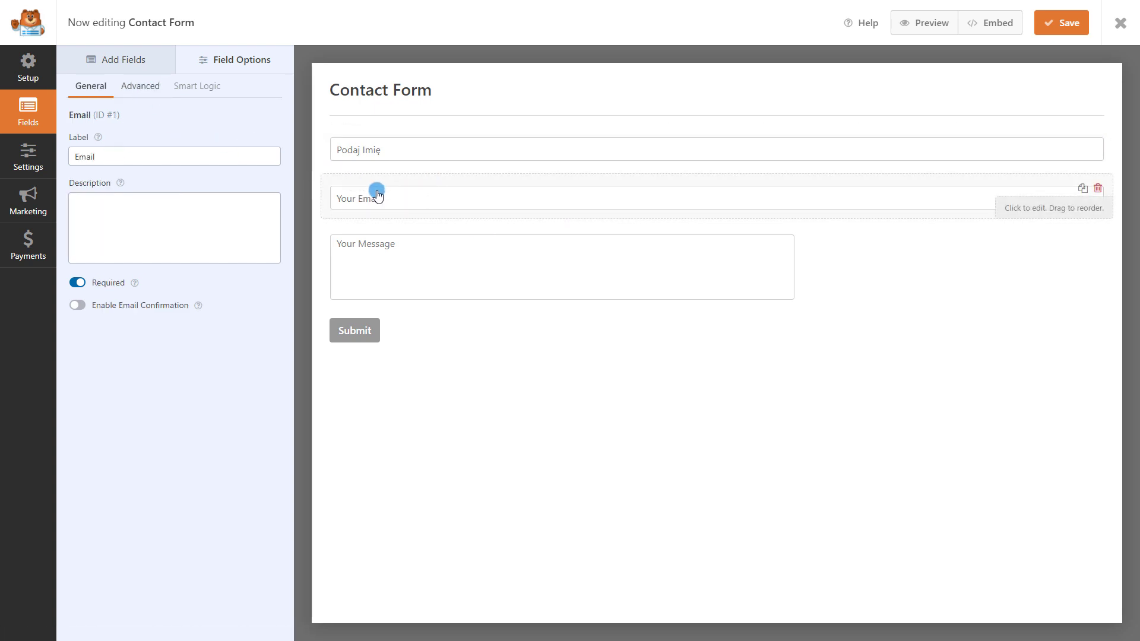
click(125, 86)
triple_click(113, 203)
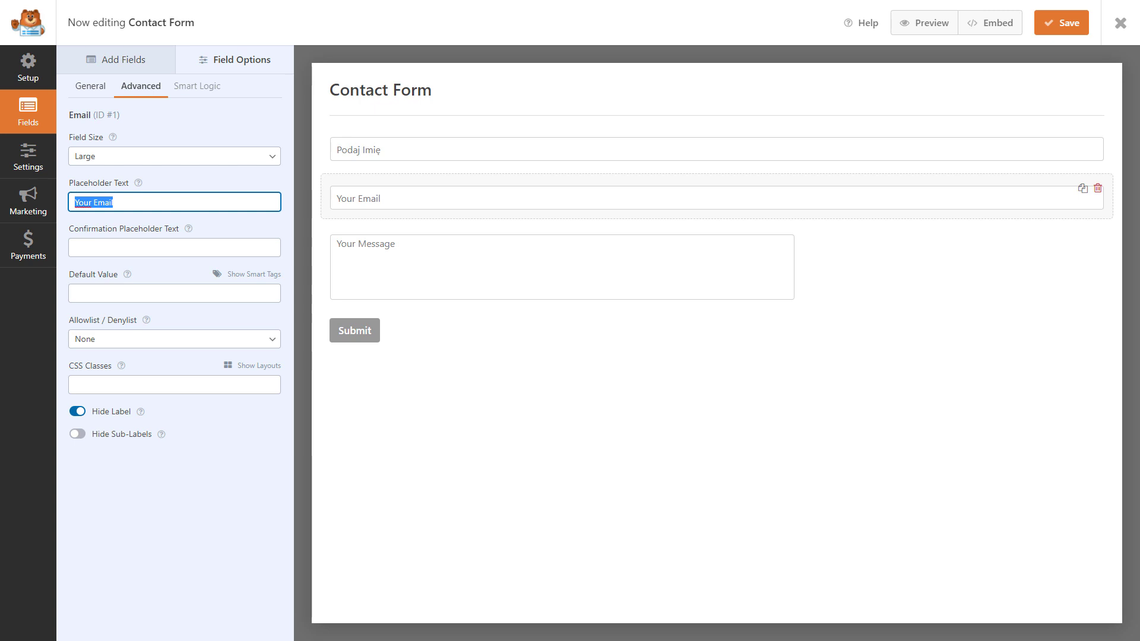
text(Podaj adres e-mail)
Relabel the message field 'Wiadomość' and use Wiadomość as its placeholder
click(416, 267)
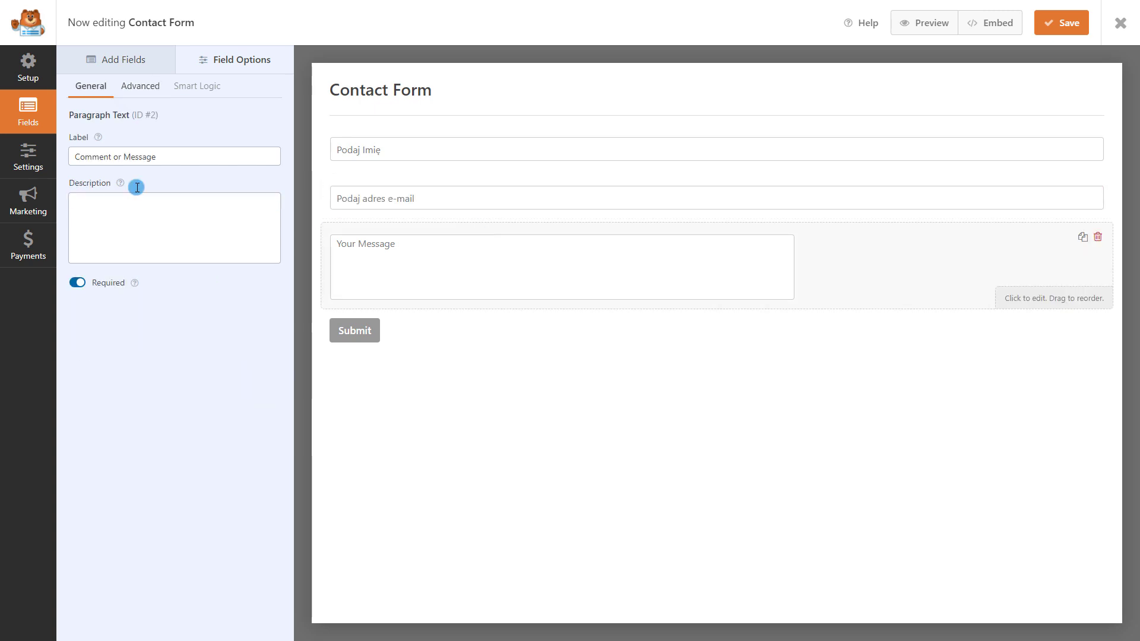
triple_click(191, 156)
text(Wiadomoś)
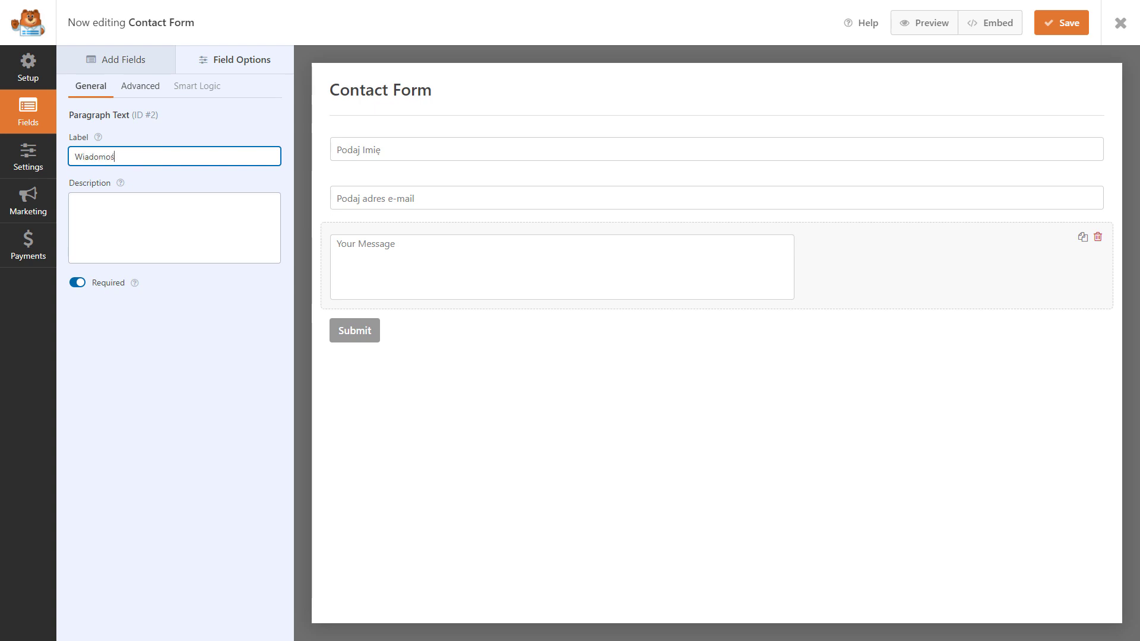
text(ć)
key(ctrl+a)
key(ctrl+c)
click(140, 86)
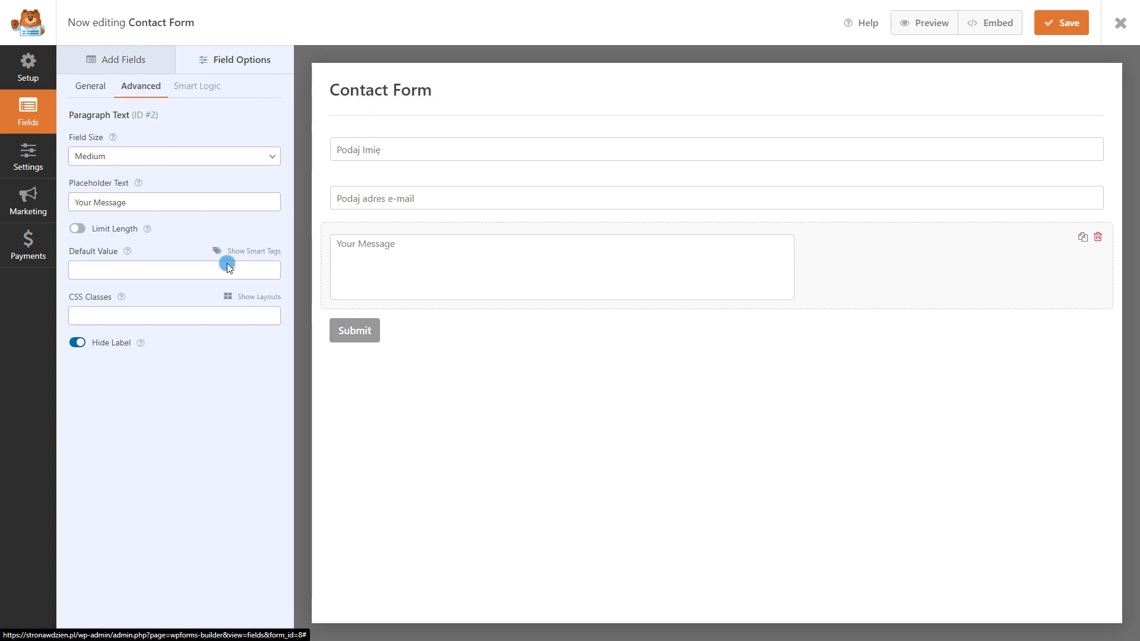
triple_click(180, 208)
key(ctrl+v)
Set the message field size to Small and bring up the form's General settings
click(143, 163)
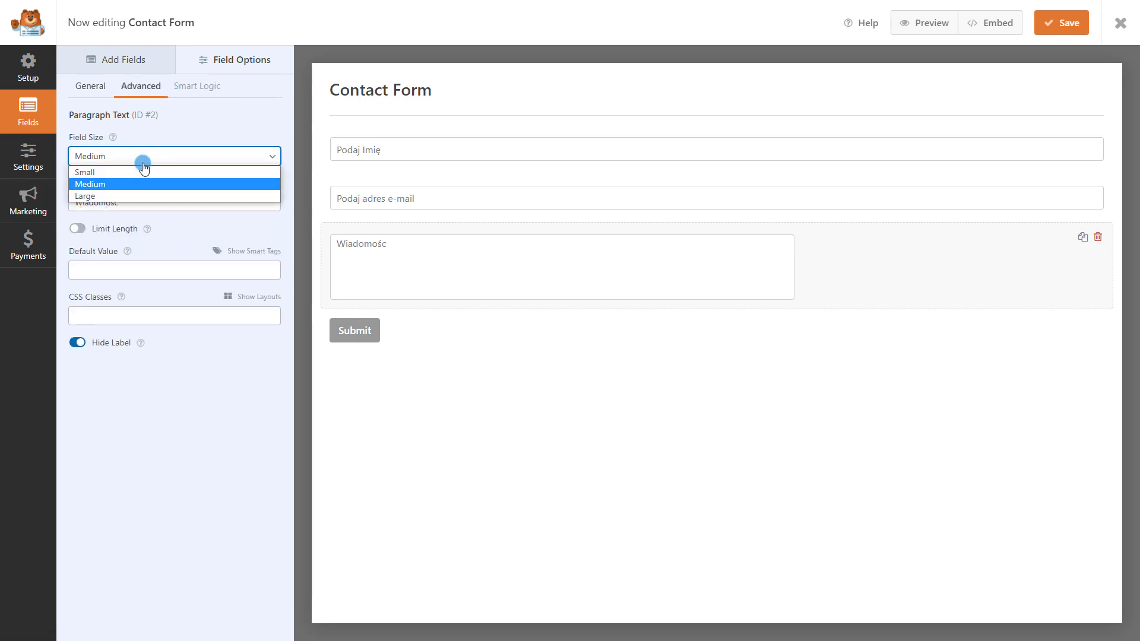
click(138, 195)
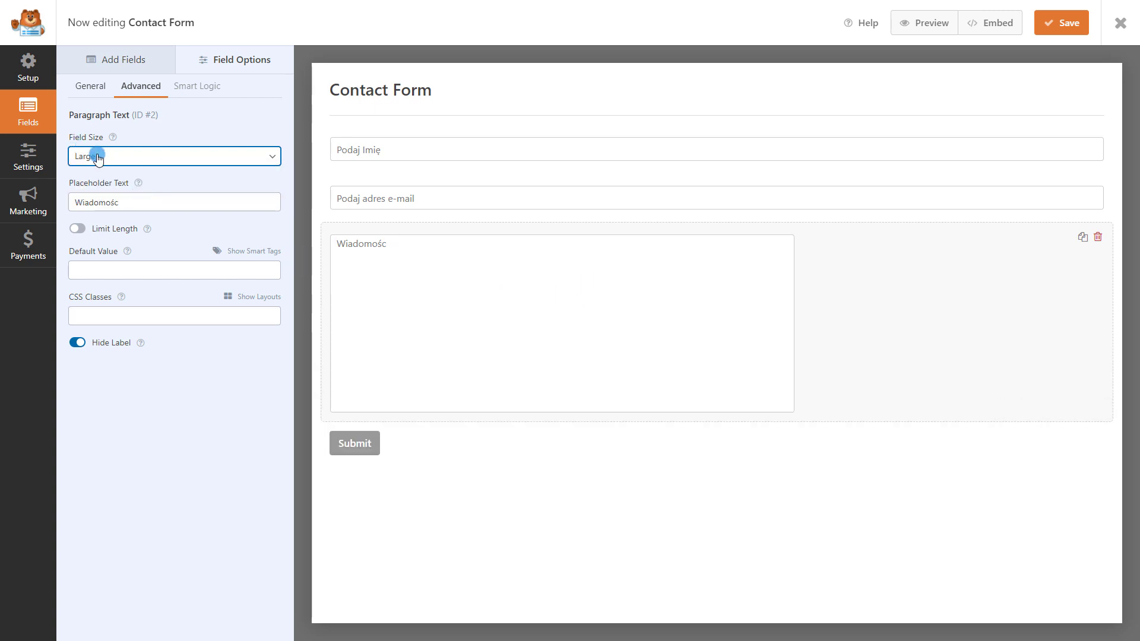
click(98, 157)
click(115, 169)
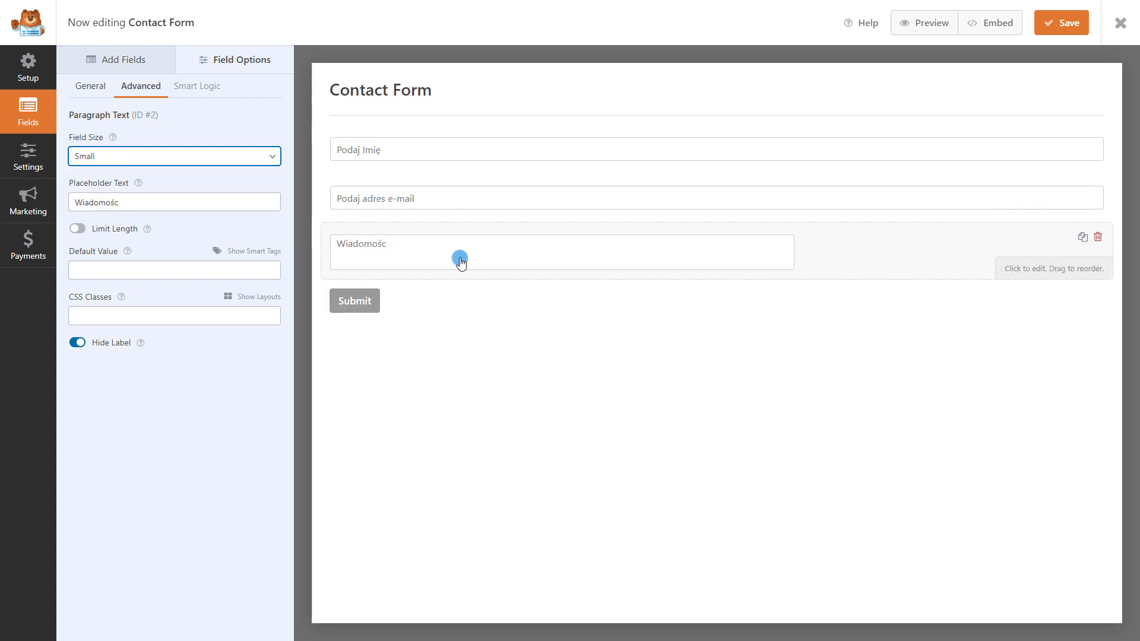
click(401, 304)
click(350, 304)
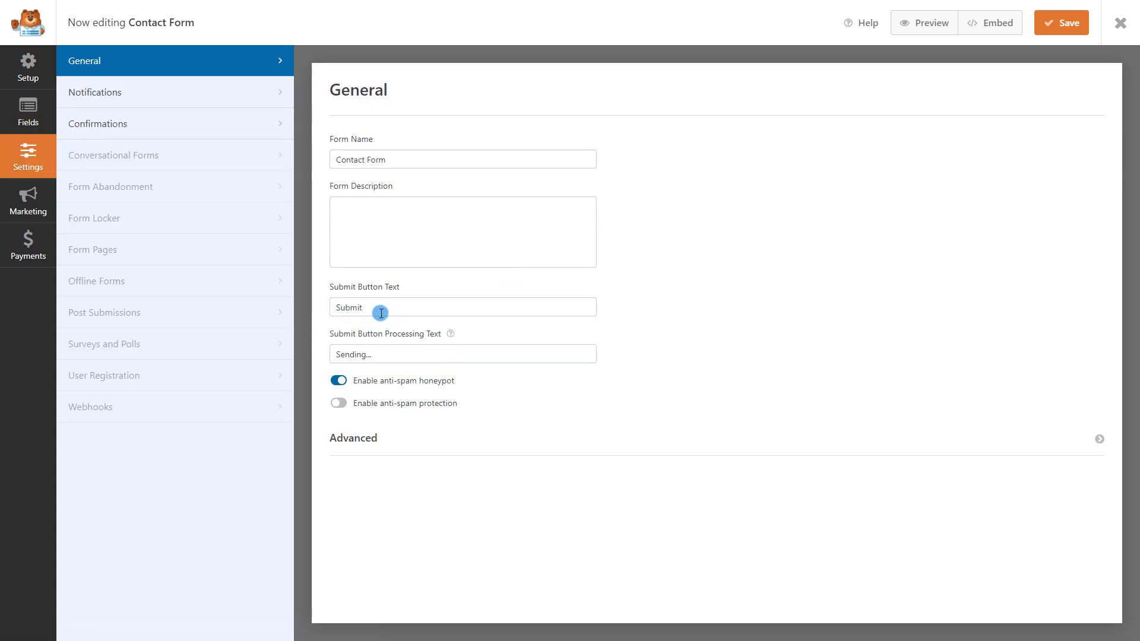
Set the submit button text to 'Wyślij wiadomość' and processing text to 'Wysyłanie...', then save
drag(422, 307, 216, 298)
text(Wyślij wiadomość)
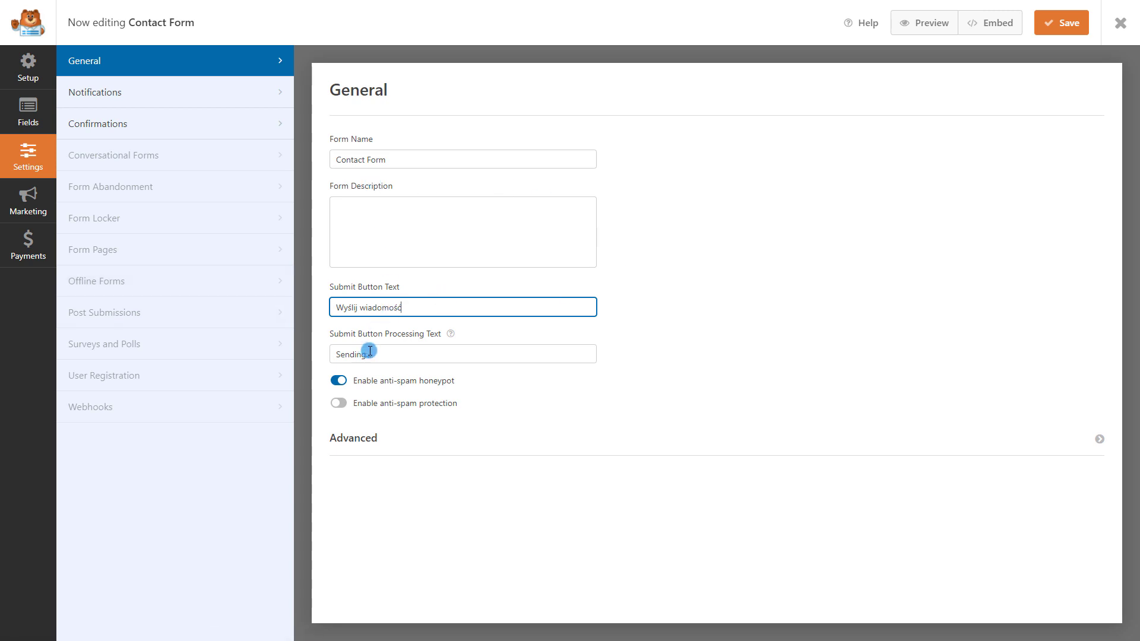
drag(367, 352, 321, 354)
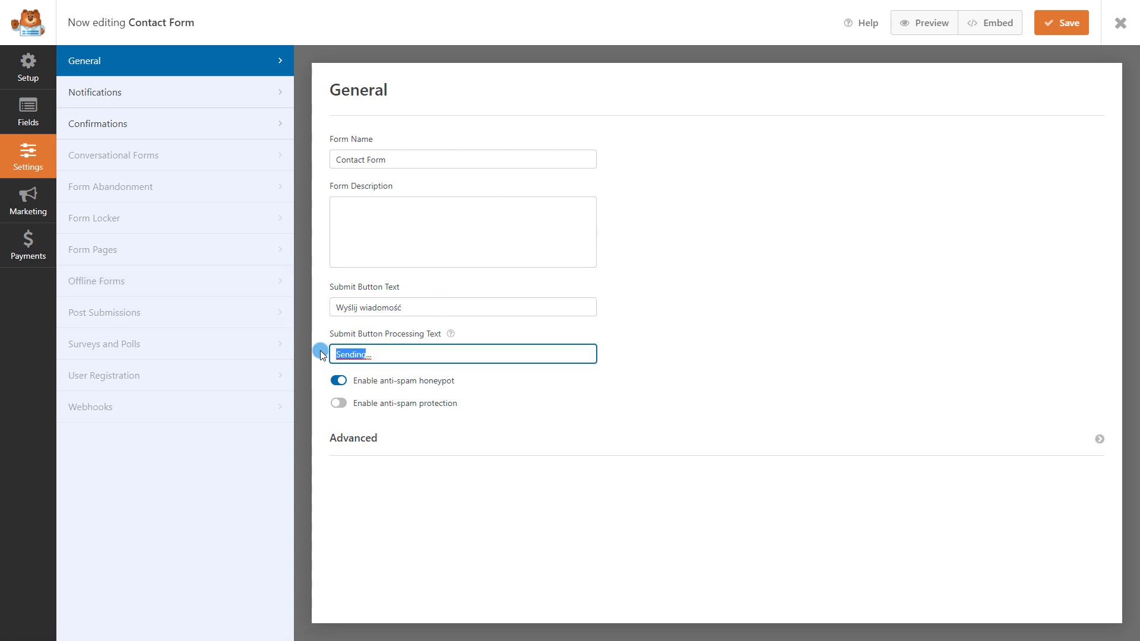
text(Wysyłanie)
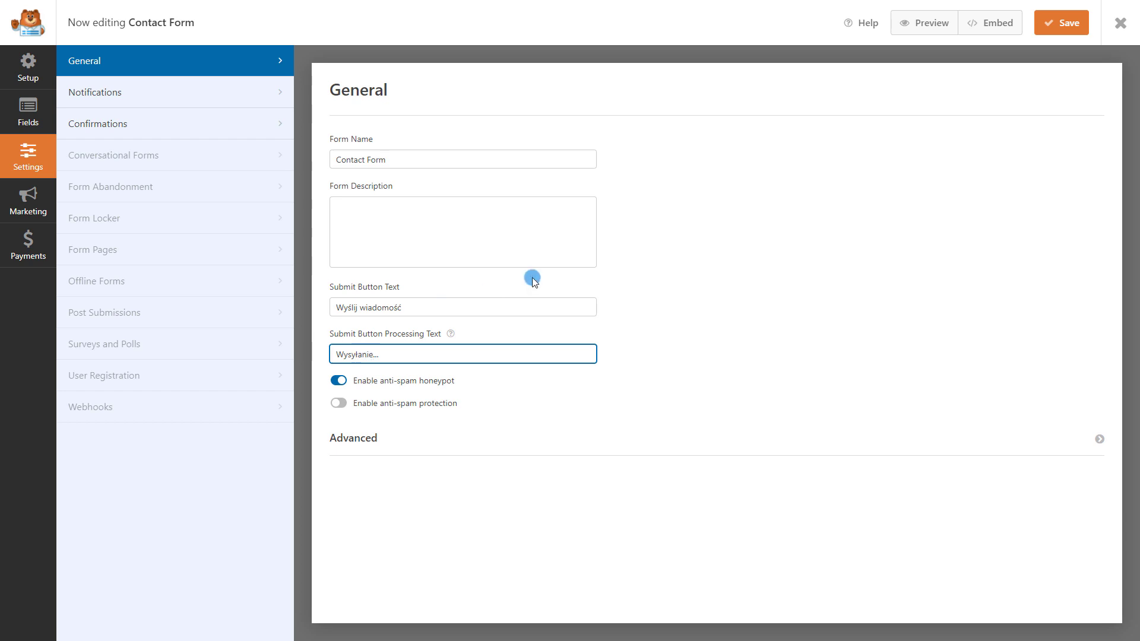
click(1070, 24)
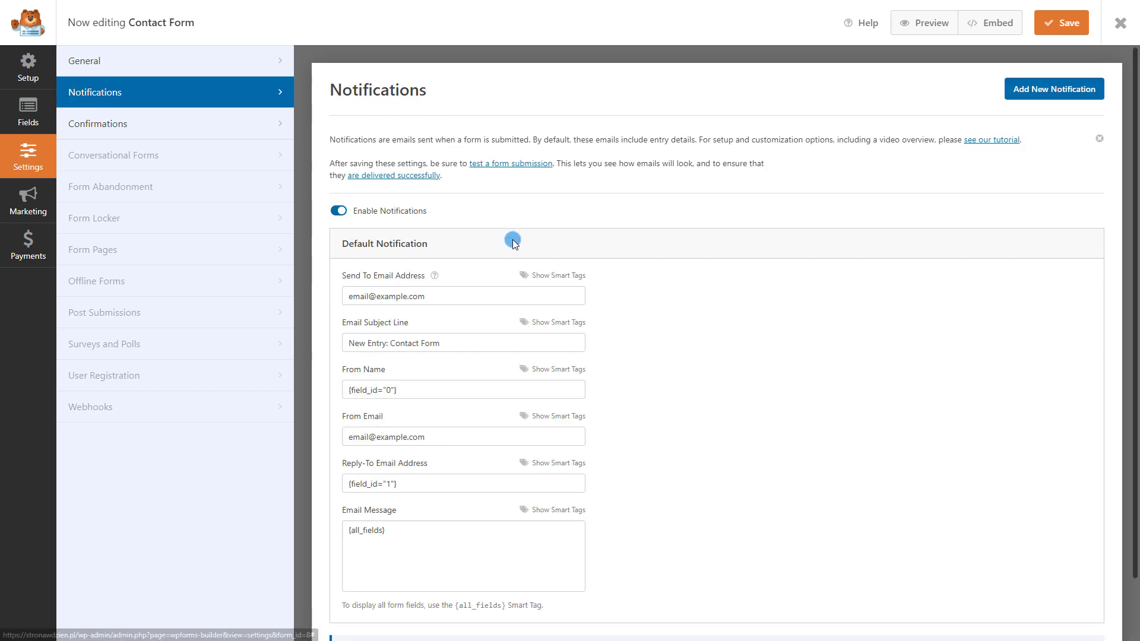
Change the notification Email Subject Line to 'Formularz kontaktowy ze strony xyz'
scroll(447, 261, down, 1)
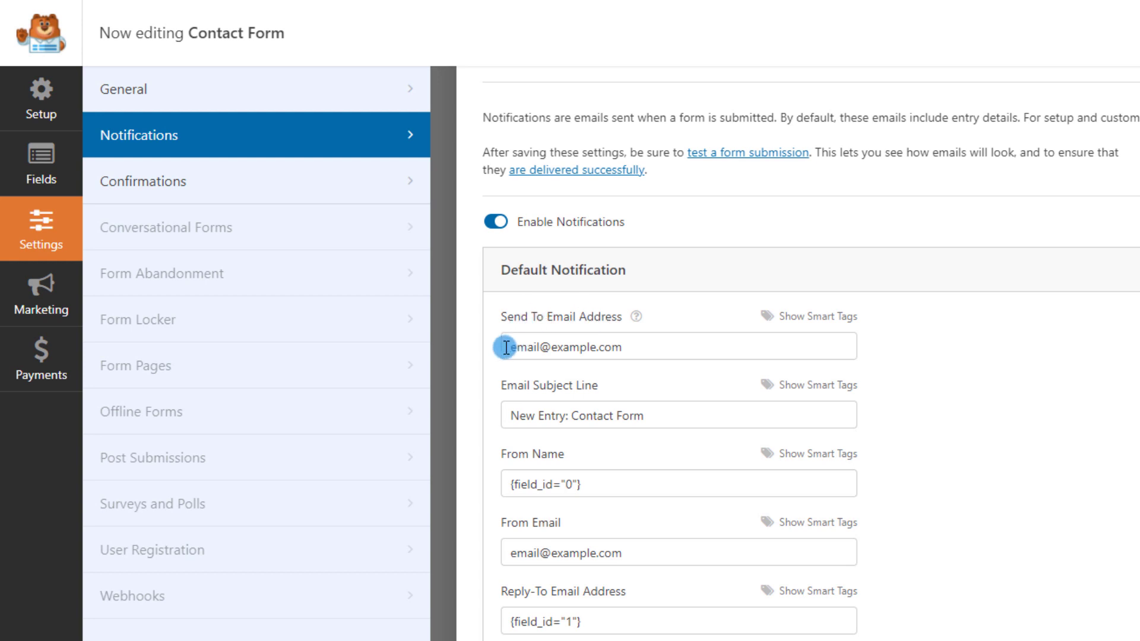
drag(504, 347, 720, 346)
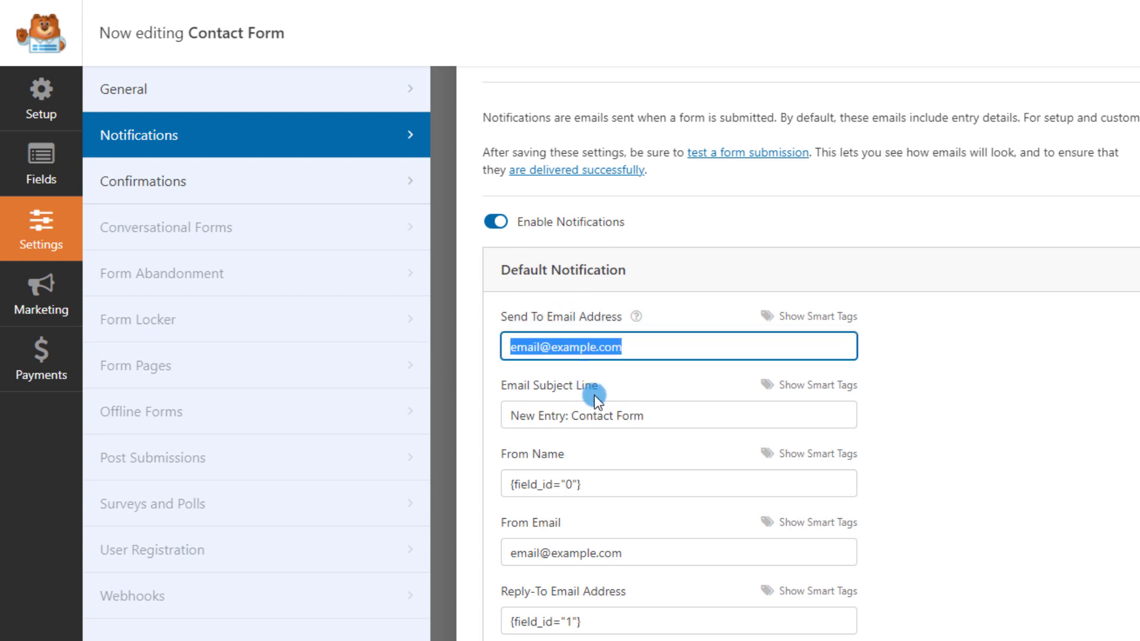
drag(677, 413, 504, 416)
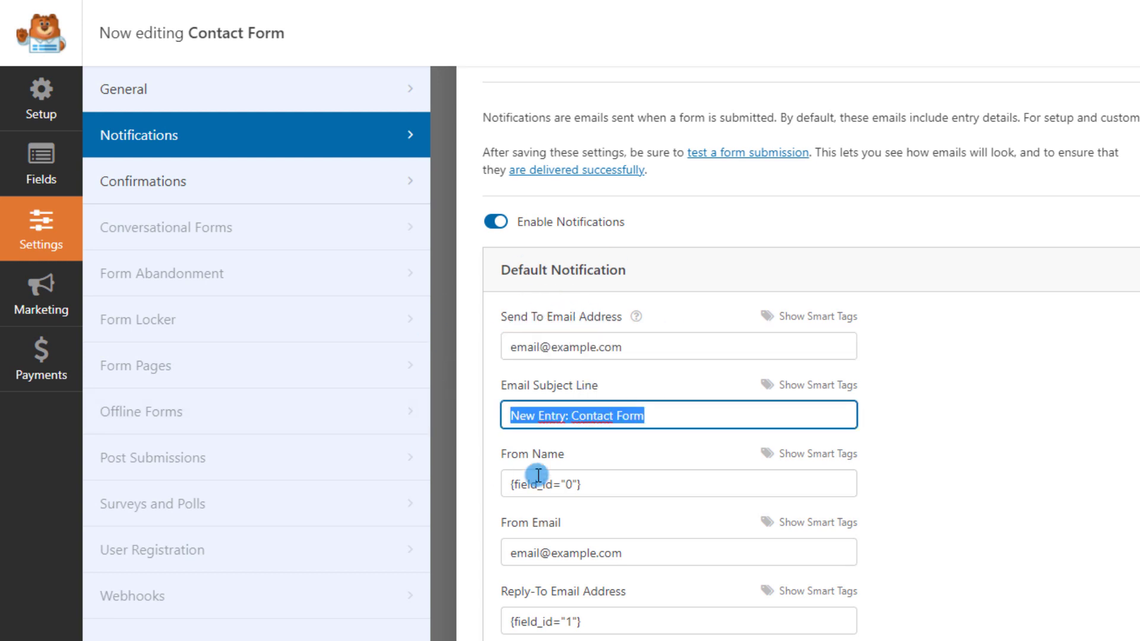
text(F)
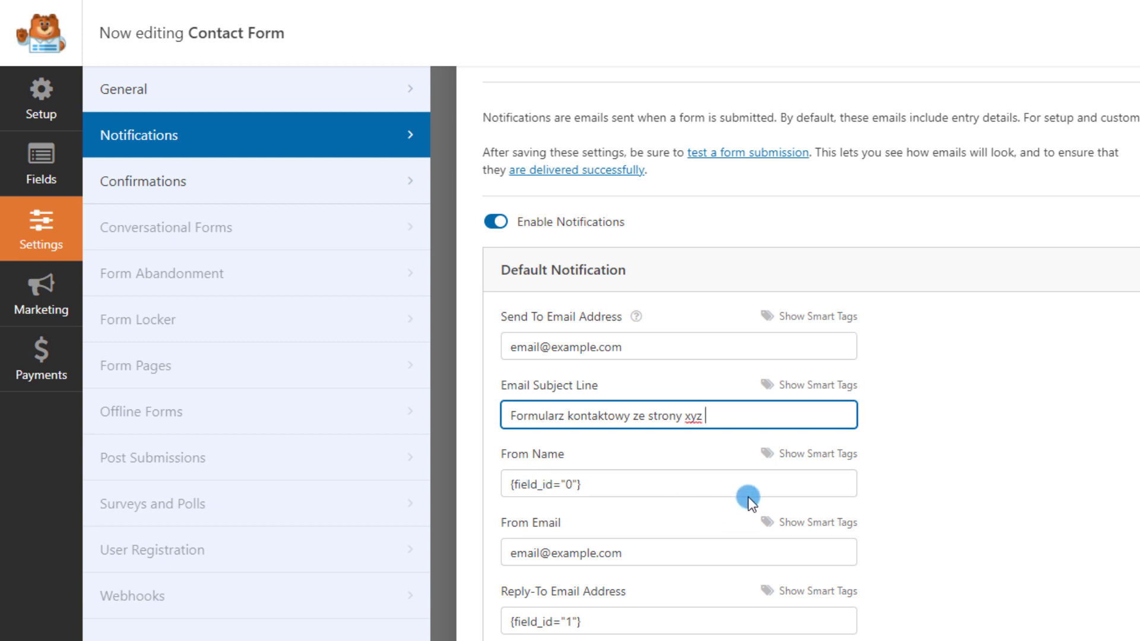
scroll(718, 471, up, 2)
scroll(618, 590, down, 1)
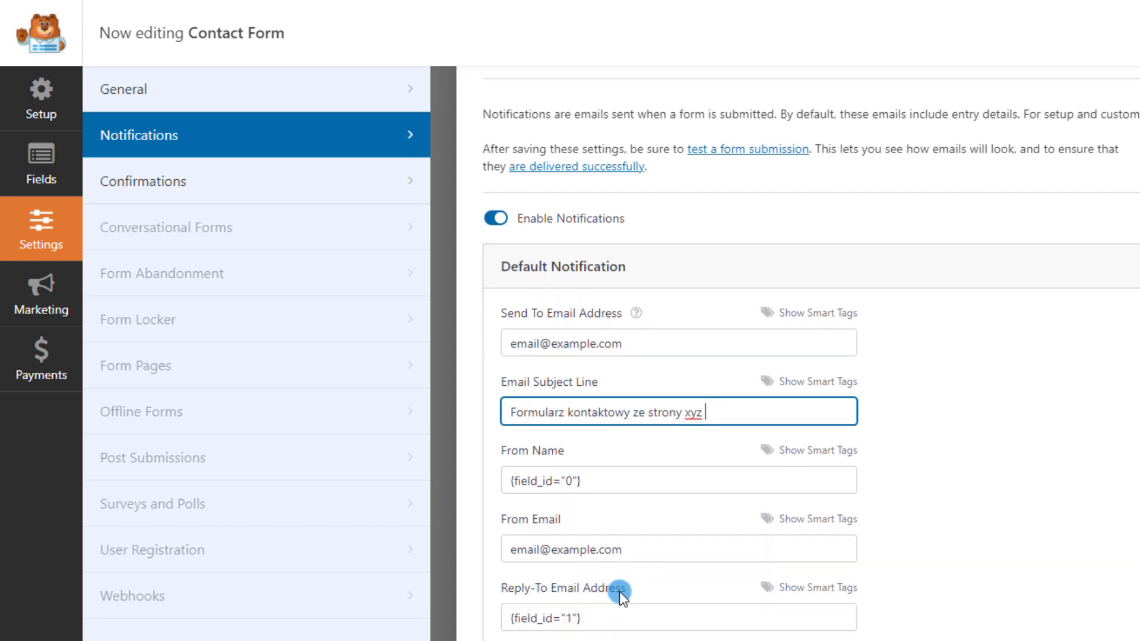
scroll(618, 590, up, 1)
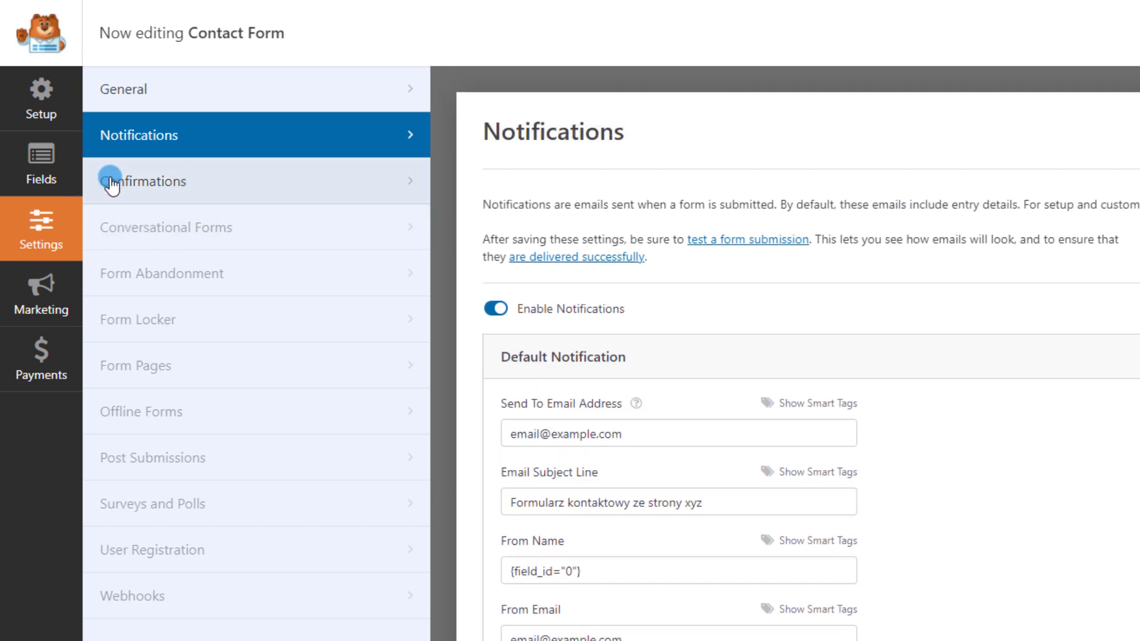
Set the confirmation message to 'Dziękuje za wysłanie wiadomości odpowiemy w ciągu 24h', save, and close the builder
click(163, 182)
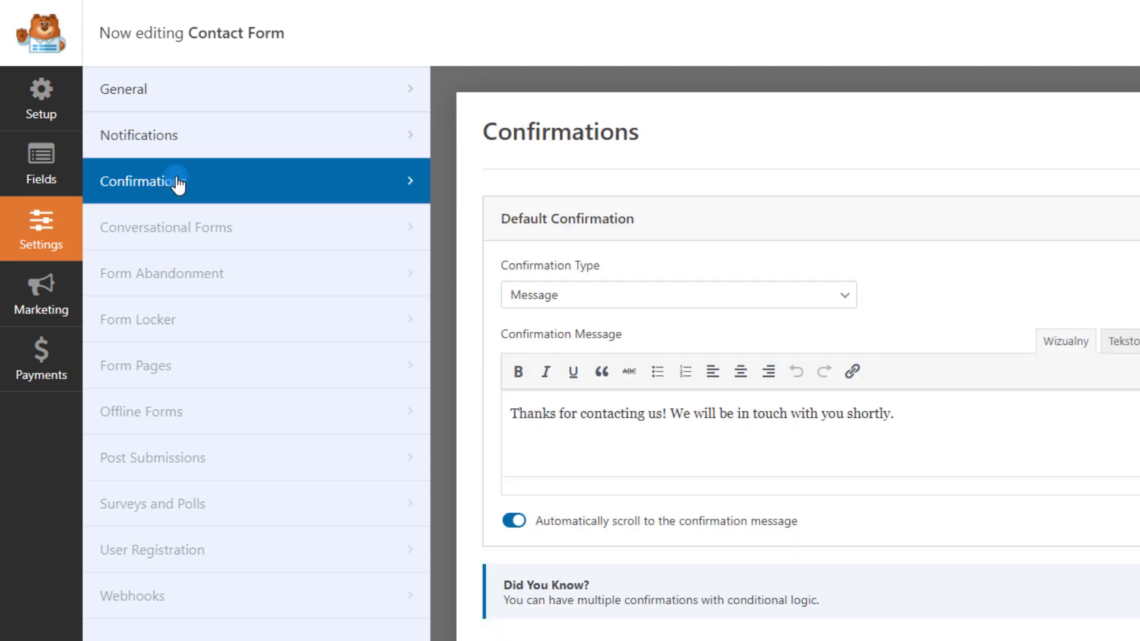
triple_click(1028, 428)
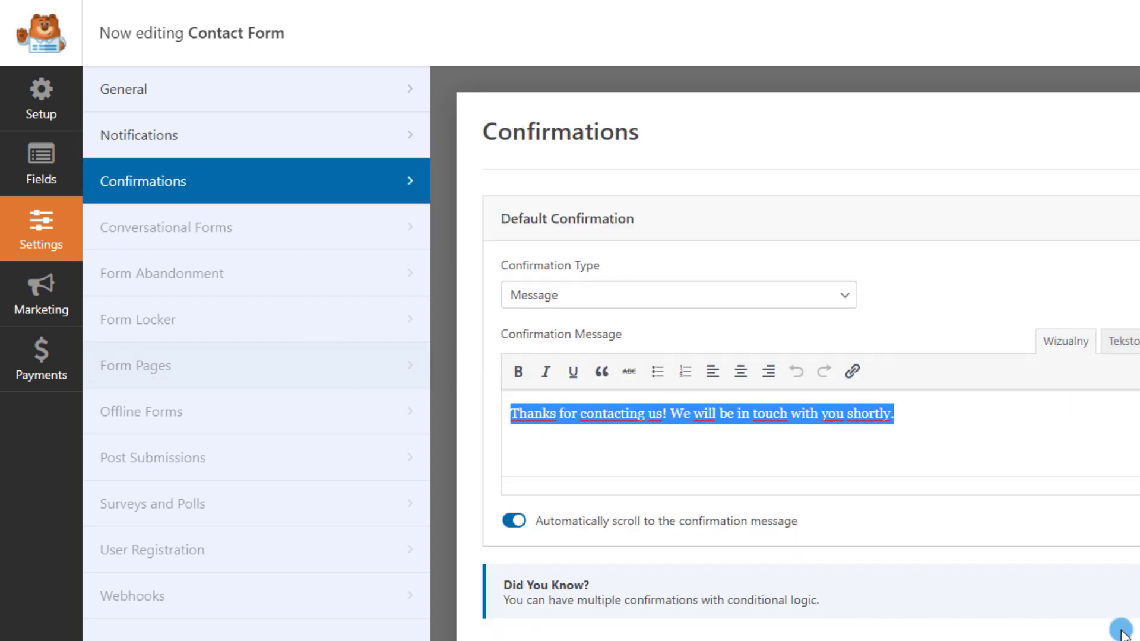
text(Dziękuje za wysłanie)
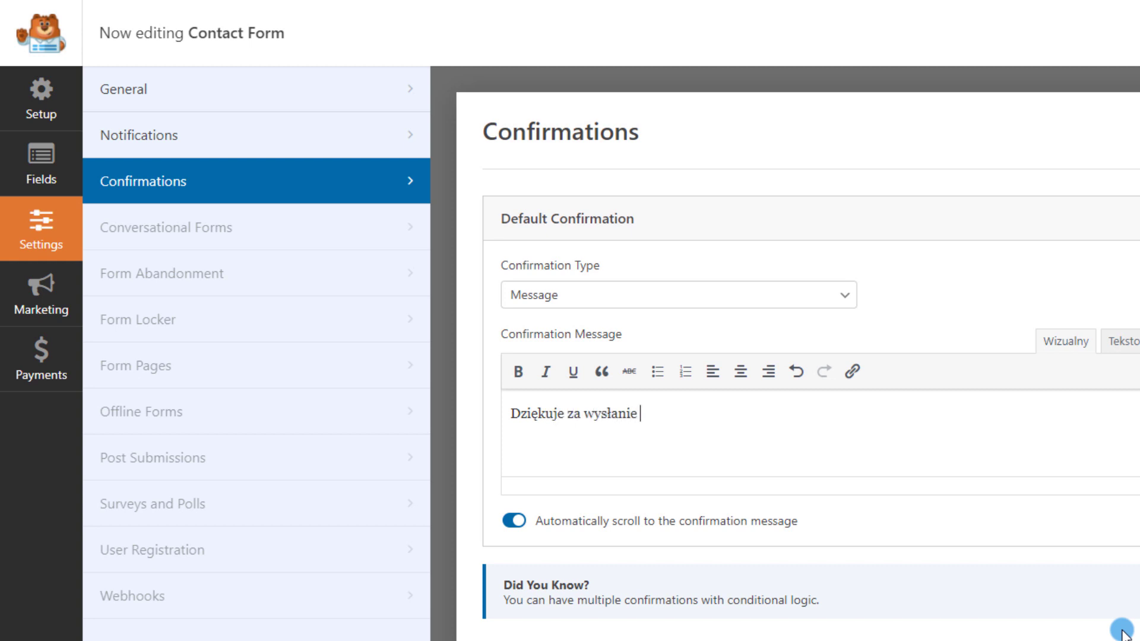
text( wiadomośći odpowiemy w ciągu 24h)
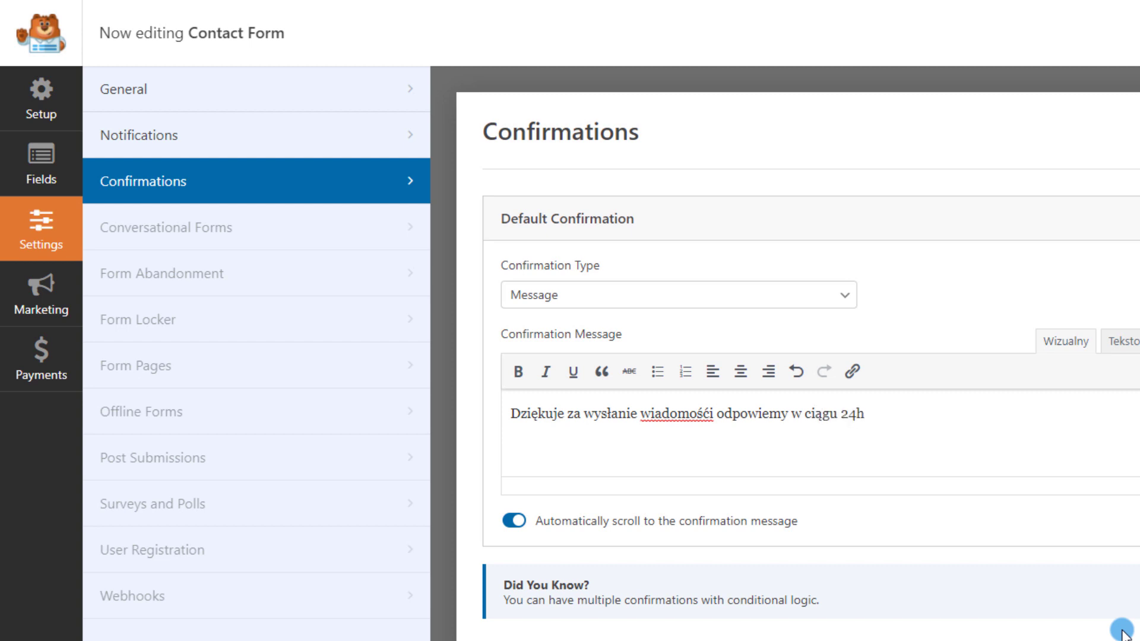
right_click(675, 411)
click(725, 420)
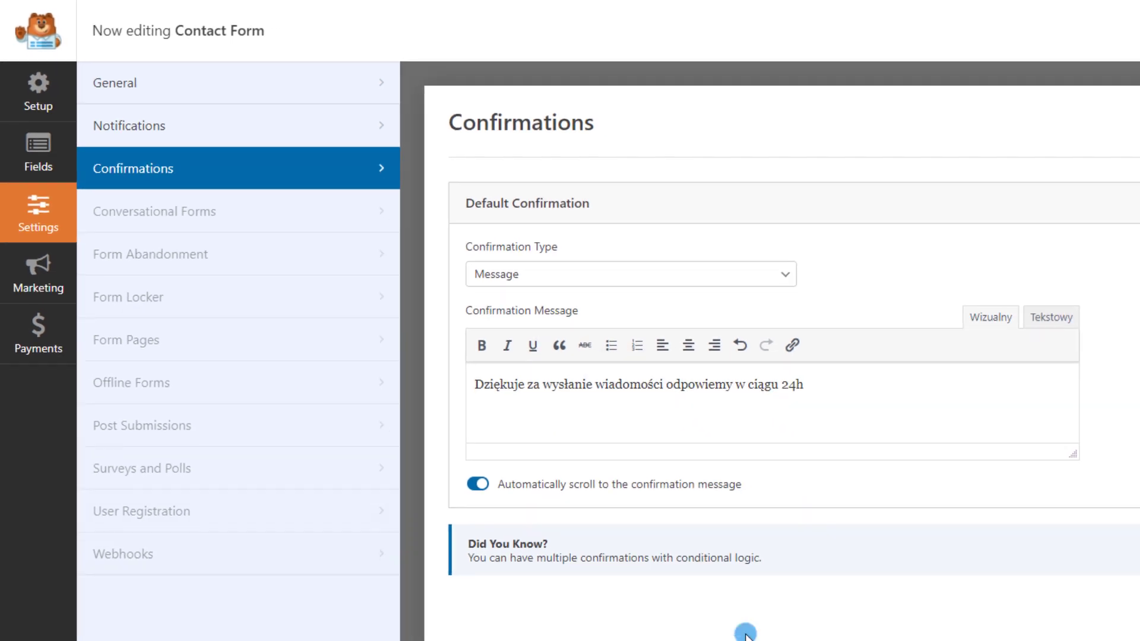
click(1056, 24)
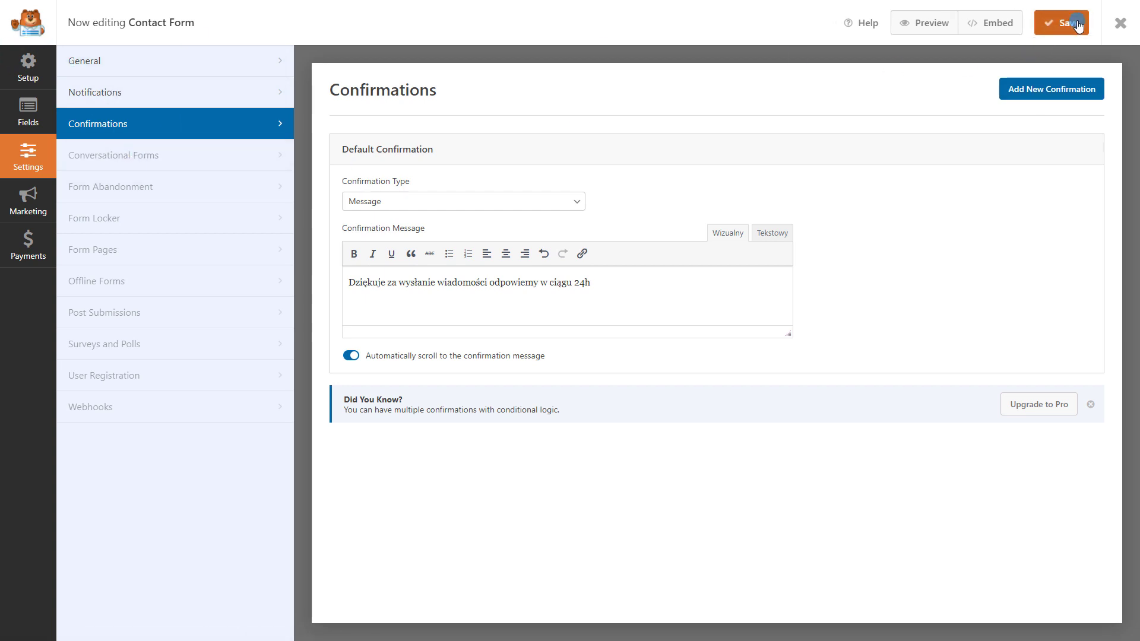
click(1120, 24)
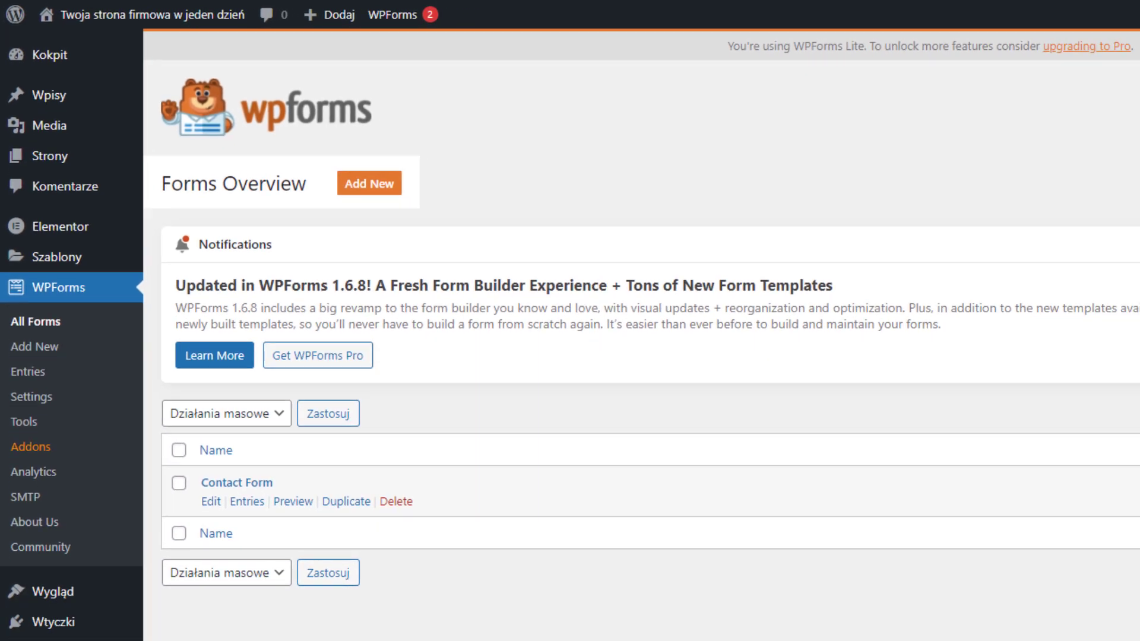
Select the Contact Form shortcode, then go to the WPForms Misc settings
drag(981, 332, 1046, 332)
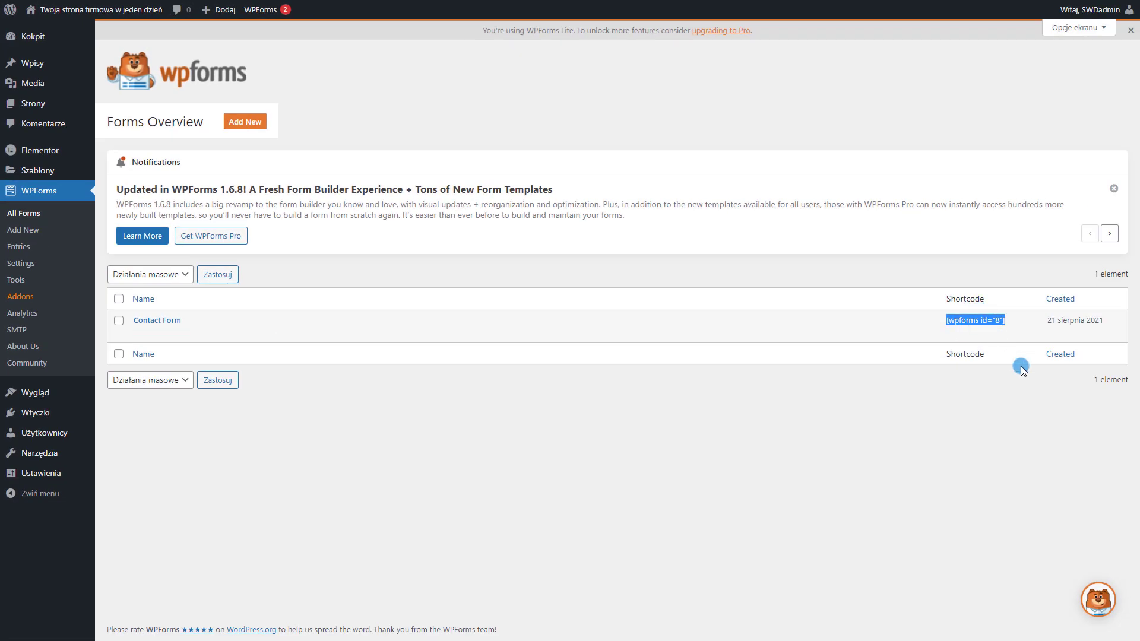
click(832, 401)
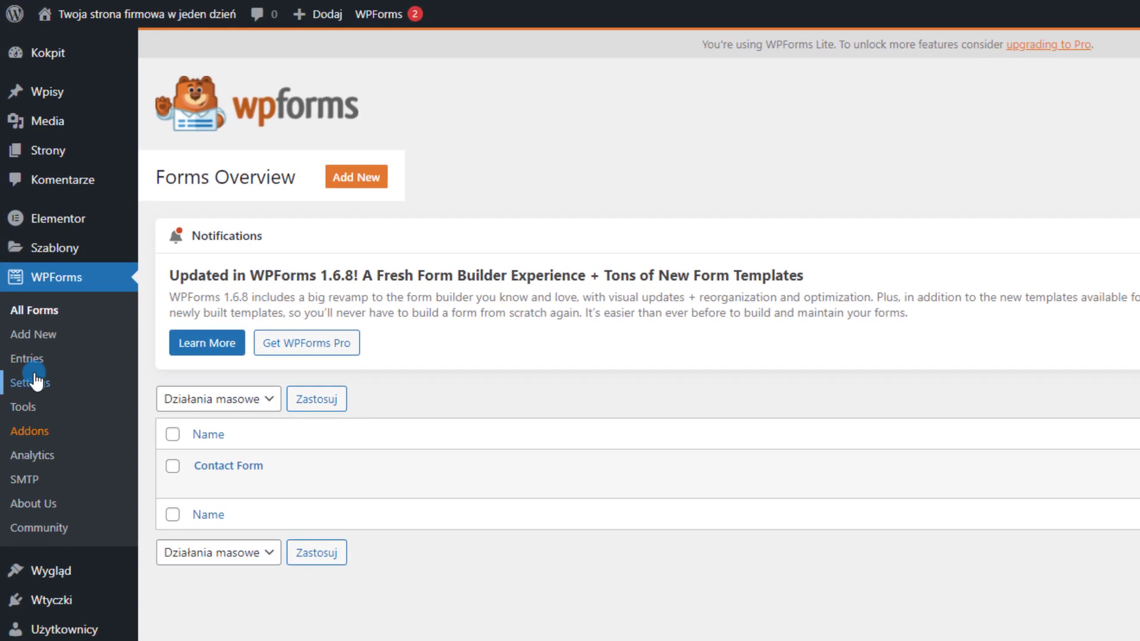
click(22, 334)
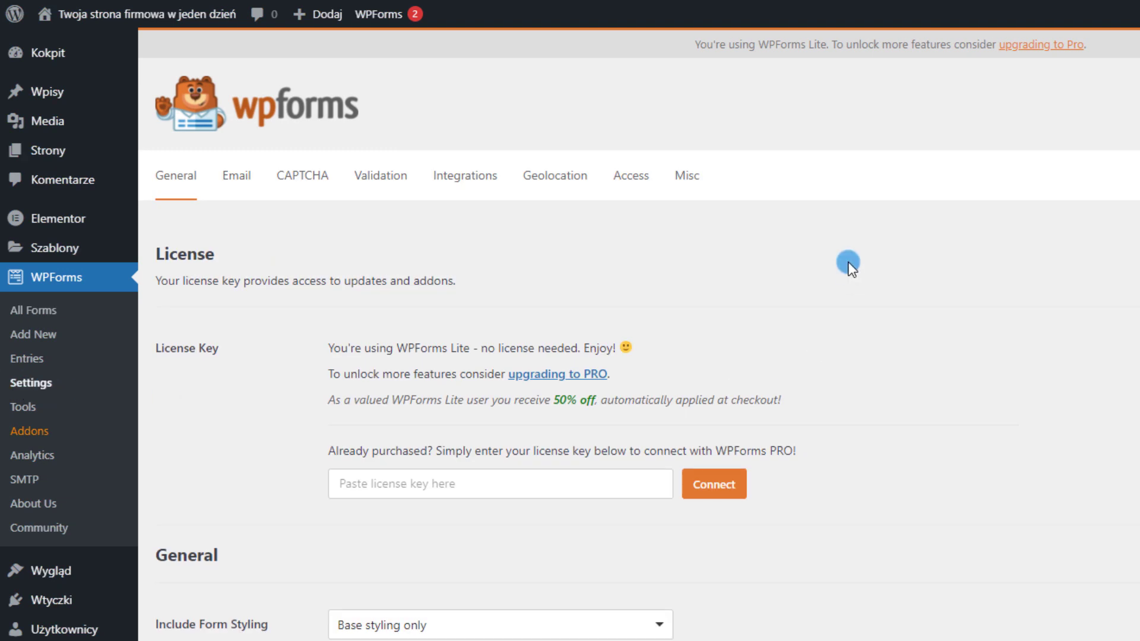
click(687, 190)
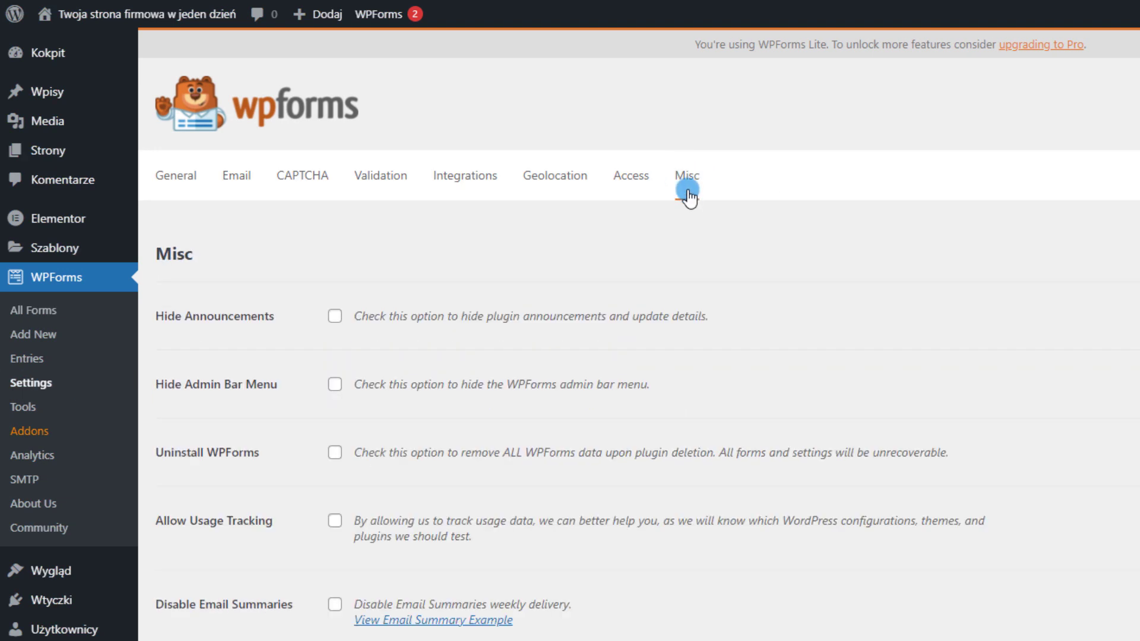
Hide announcements and the admin bar menu, disable email summaries, and save the Misc settings
click(335, 316)
click(335, 384)
click(335, 316)
click(336, 317)
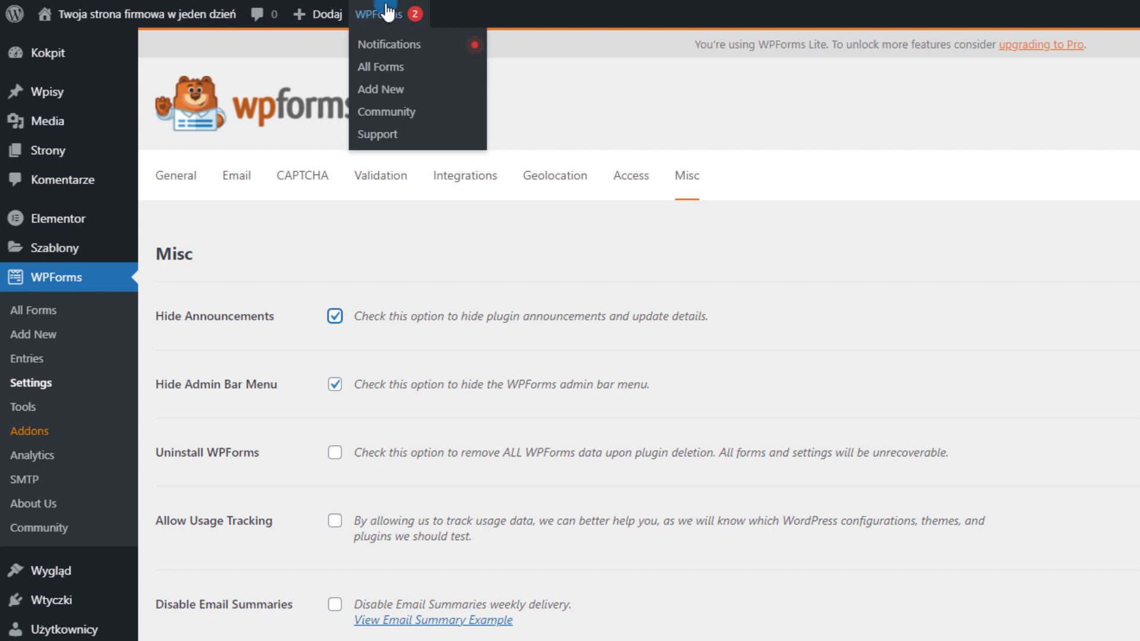
click(335, 604)
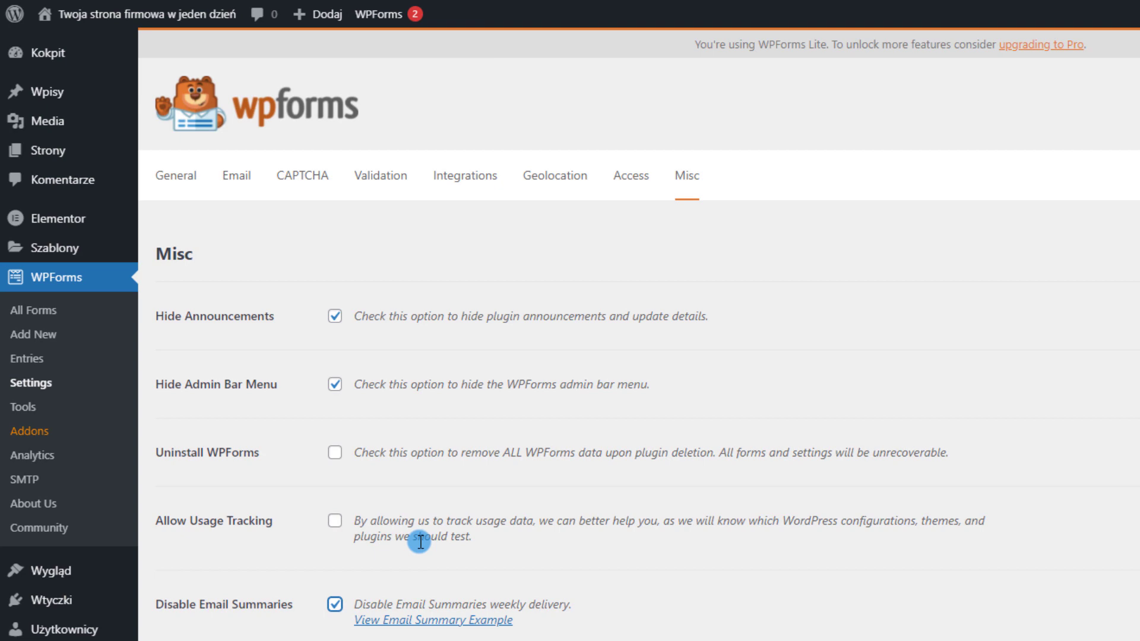
click(335, 605)
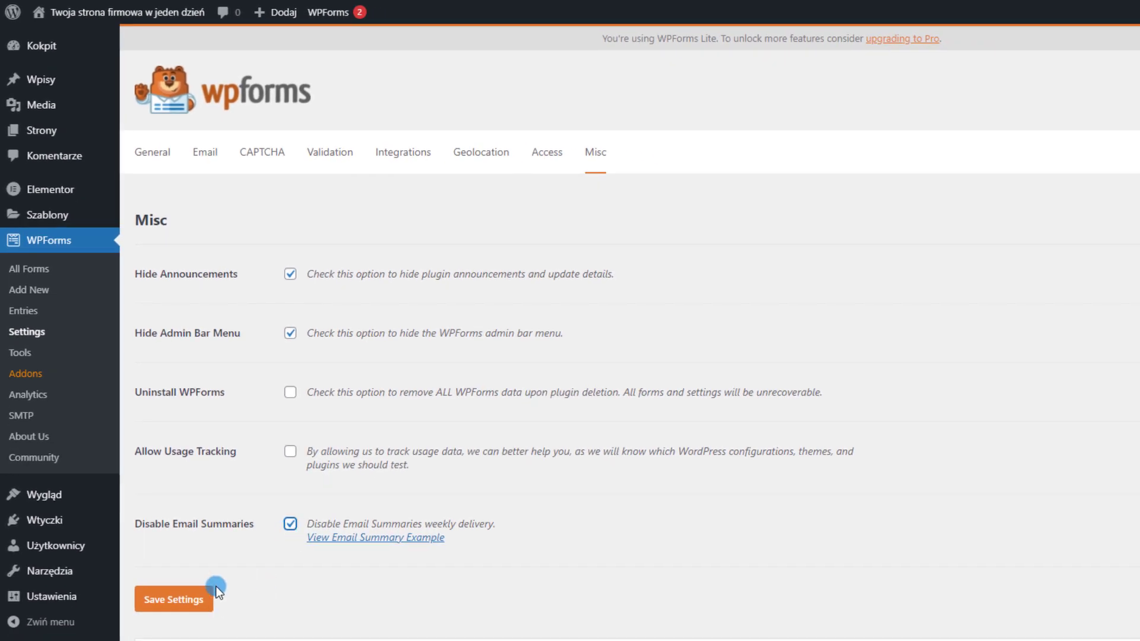
click(209, 597)
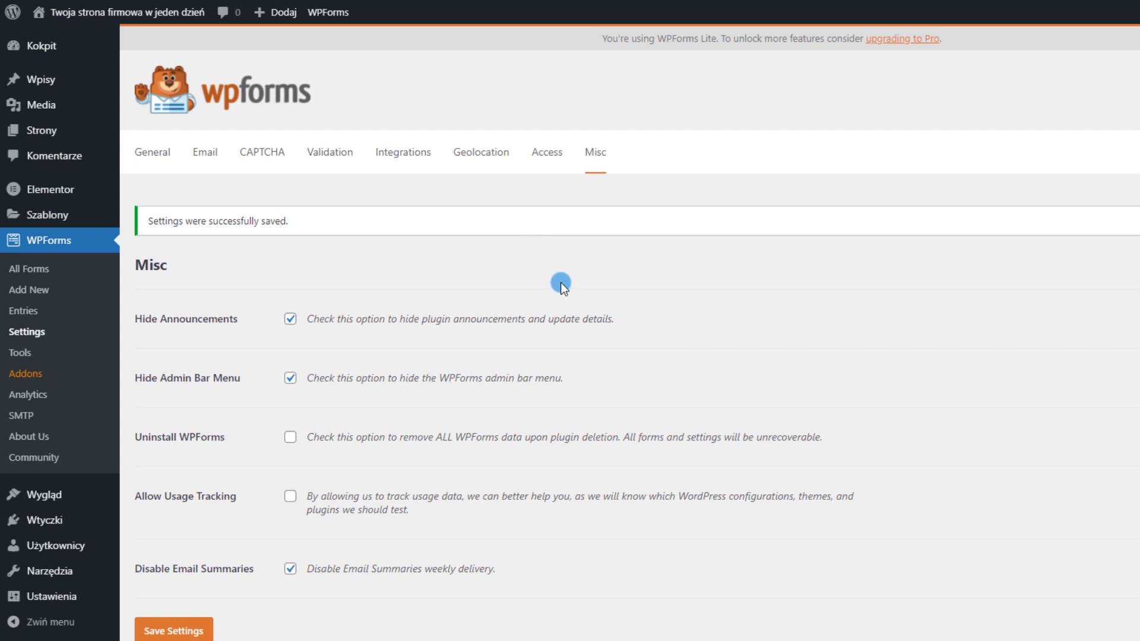
click(330, 152)
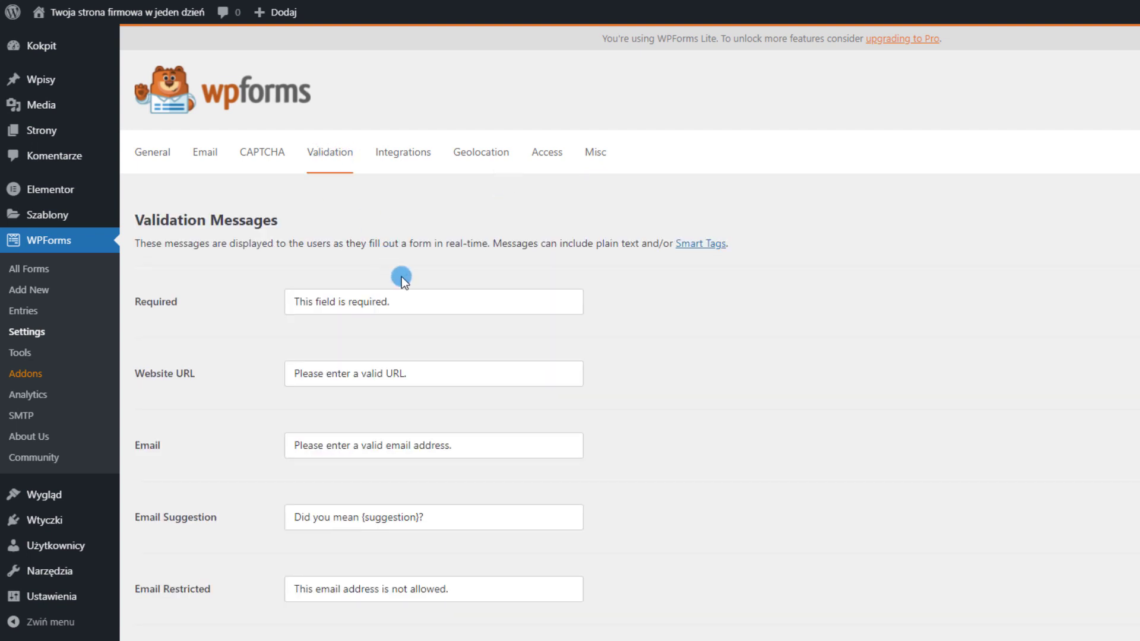
Change the Required validation message to 'To pole jest wymagane'
scroll(402, 277, down, 3)
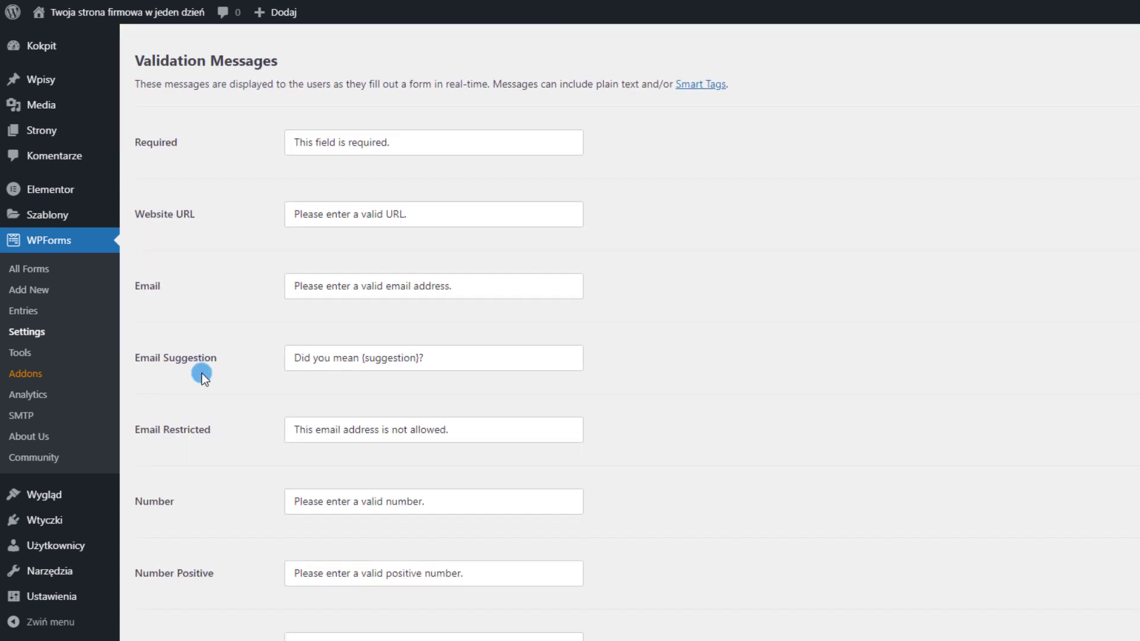
scroll(201, 373, down, 5)
scroll(193, 564, up, 10)
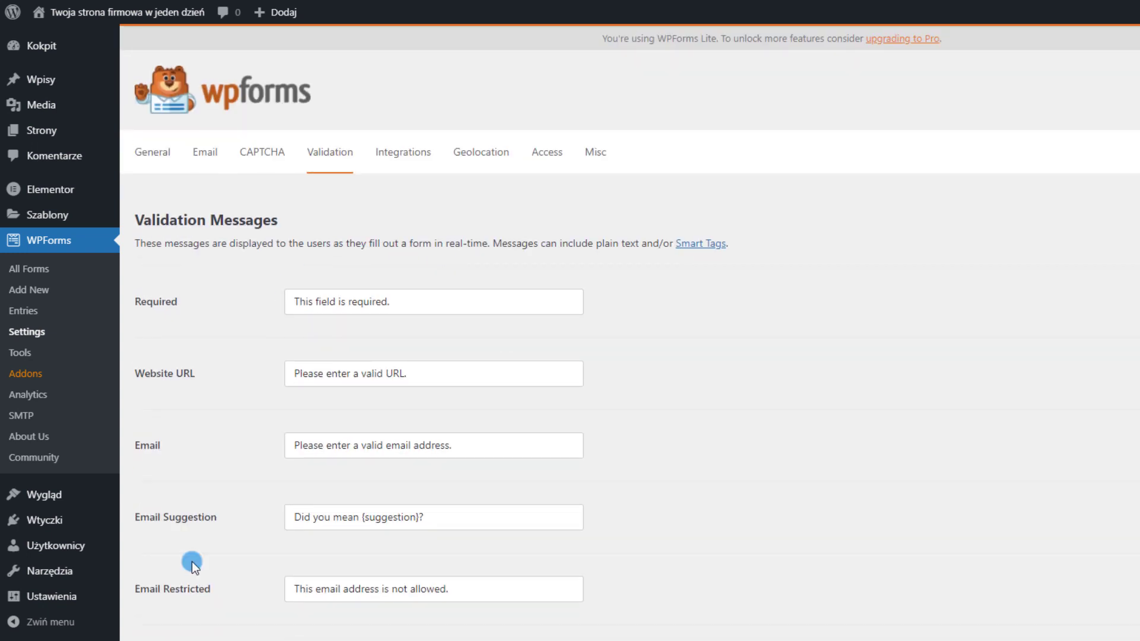
scroll(193, 564, down, 3)
scroll(407, 339, up, 3)
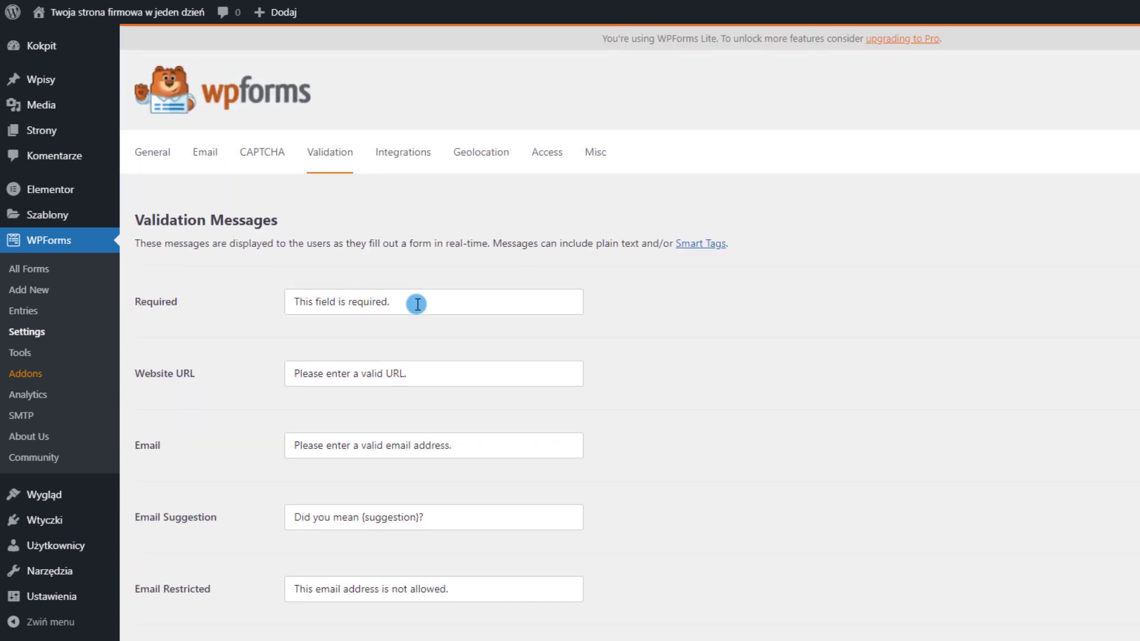
click(418, 303)
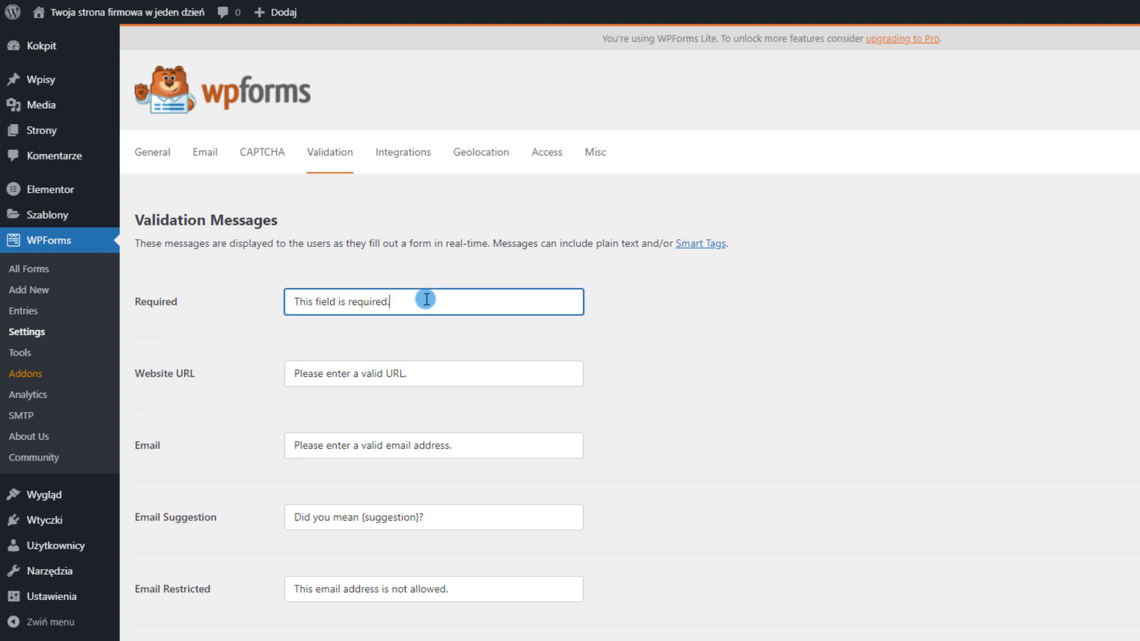
key(ctrl+a)
text(To )
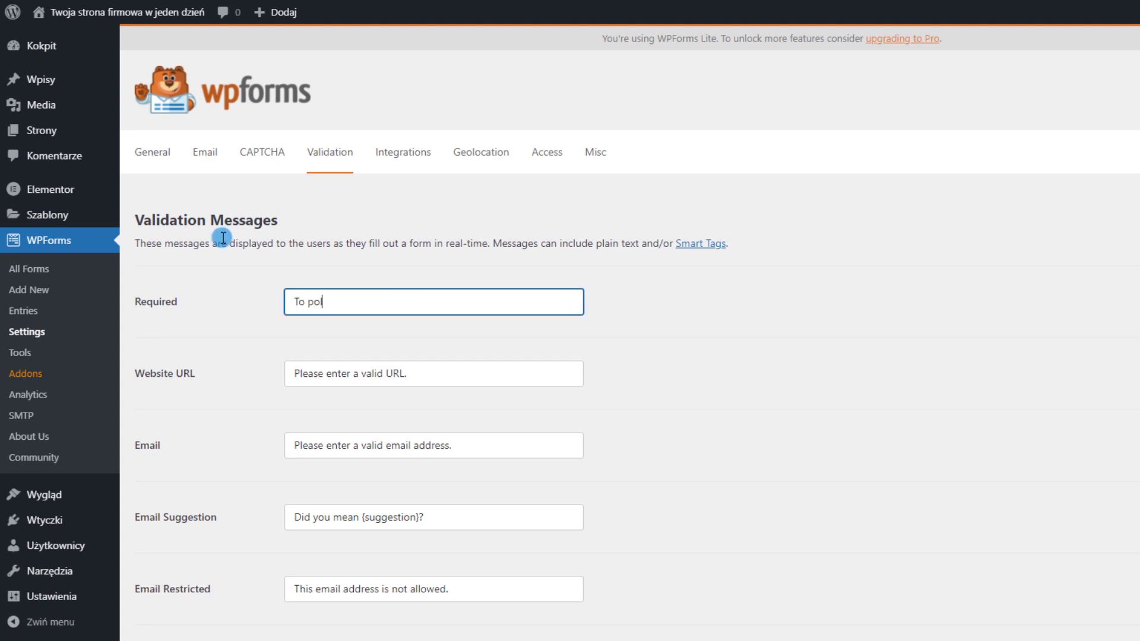
text(pole jest wymagane)
key(Tab)
key(Tab)
Set the Email validation message to 'Podaj prawidłowy adres e-mail' and save the settings
scroll(190, 277, down, 3)
text(Podaj prawidł)
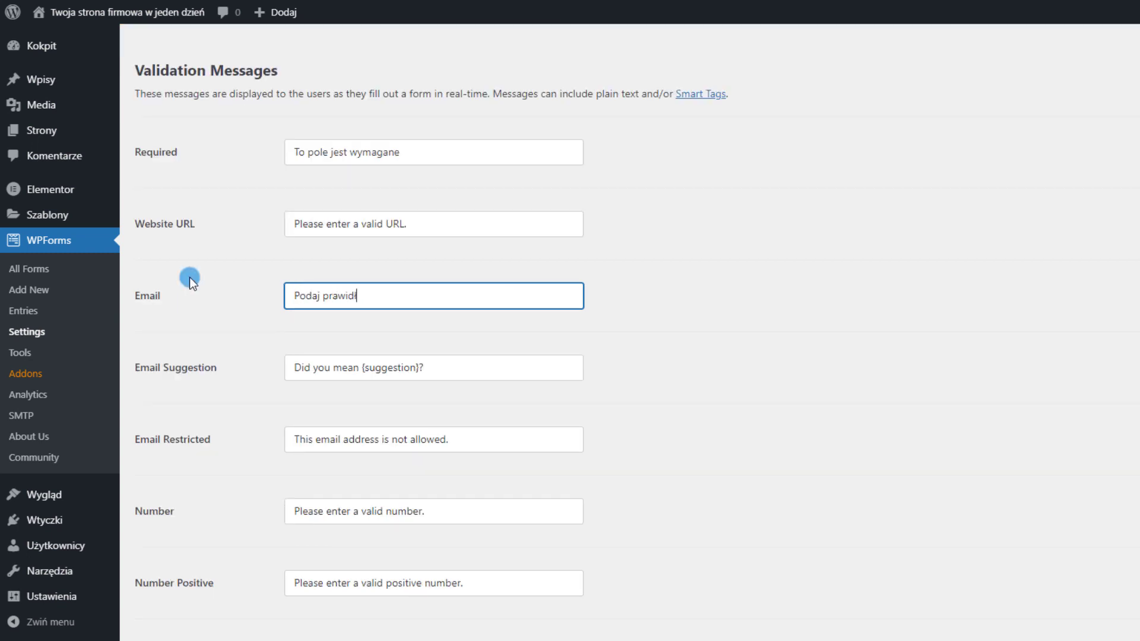
text(owy adres e-mail)
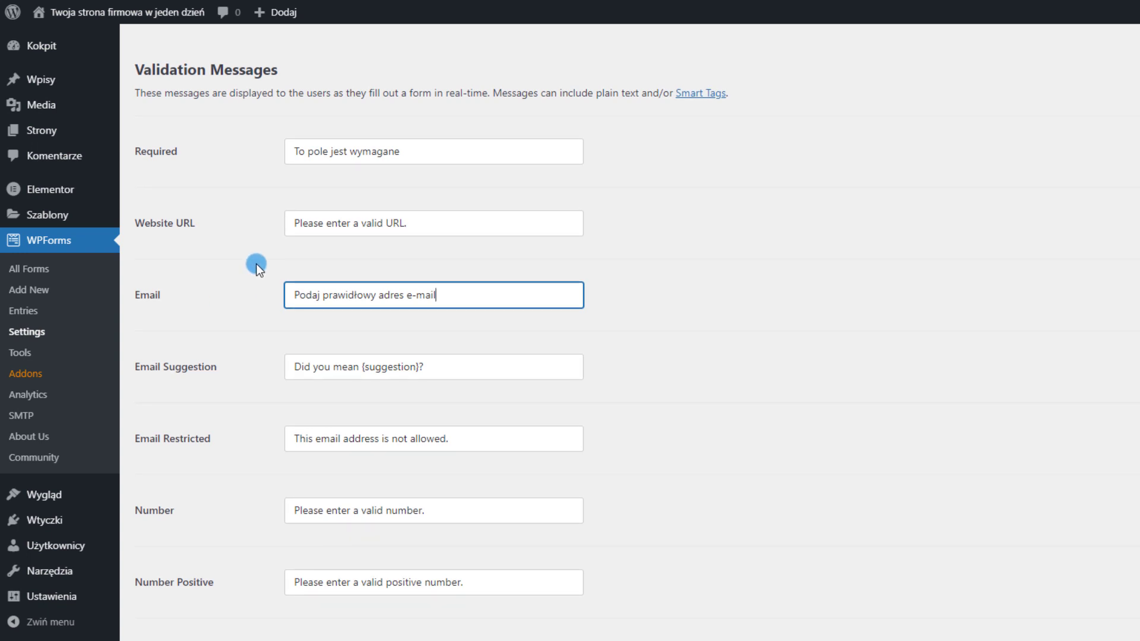
scroll(208, 326, down, 3)
scroll(179, 516, down, 7)
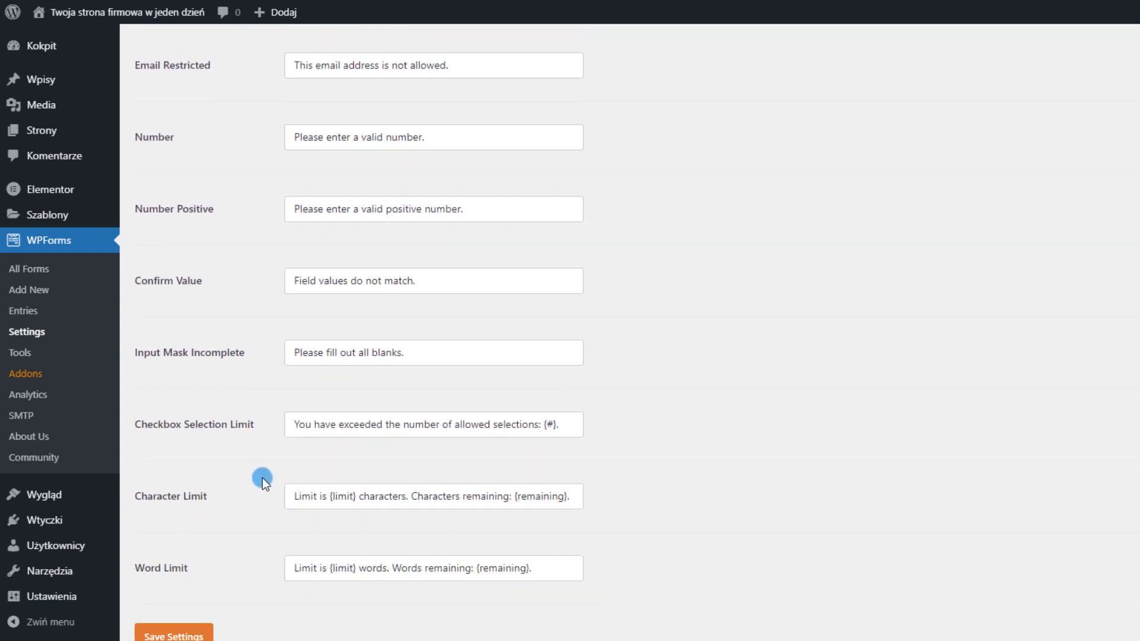
scroll(287, 532, up, 10)
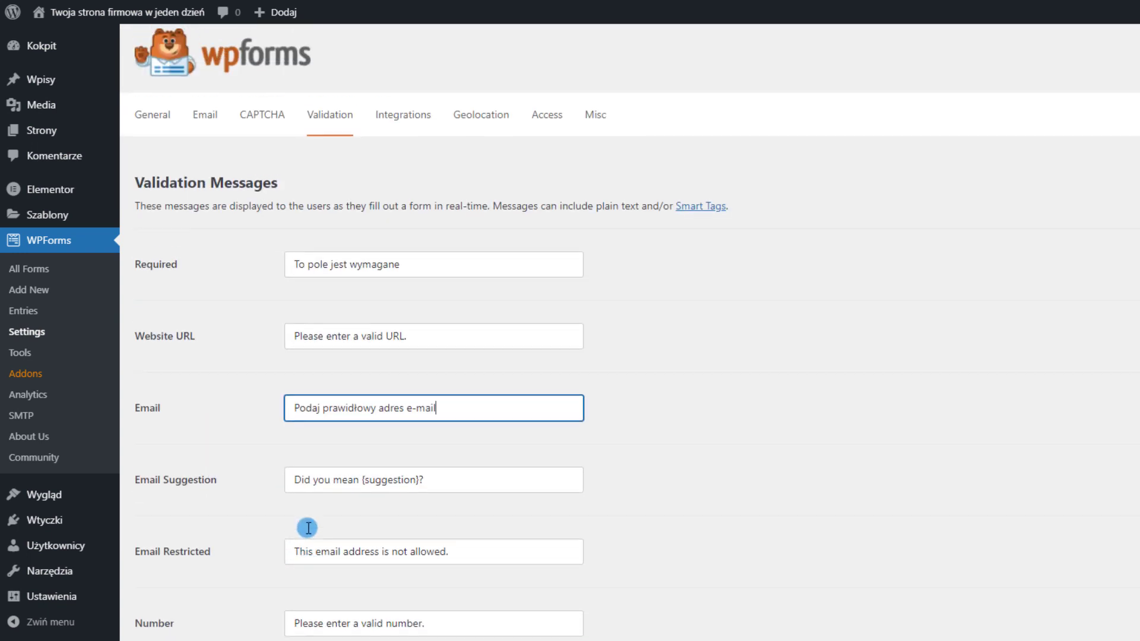
scroll(310, 526, down, 4)
scroll(311, 526, down, 8)
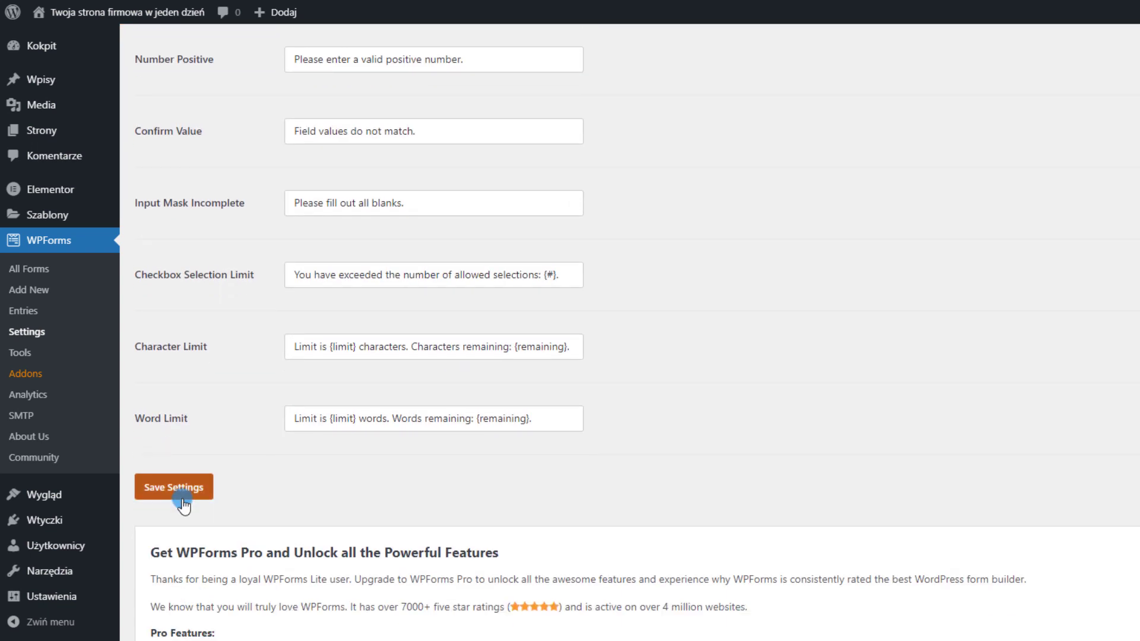
click(182, 493)
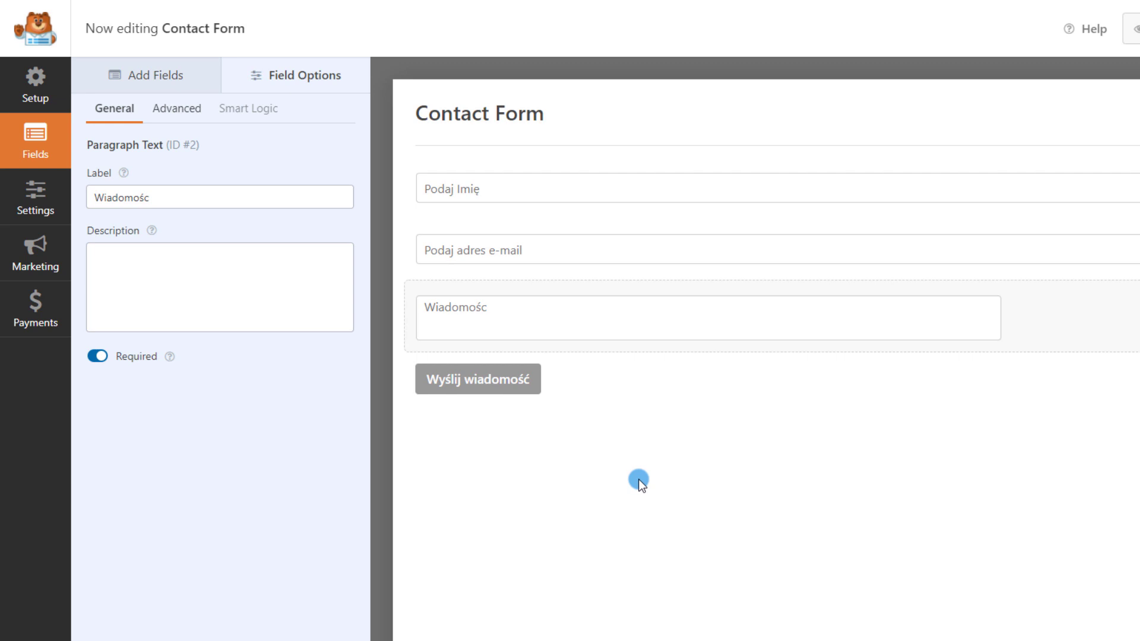
Add a Checkboxes field to the Contact Form
click(193, 83)
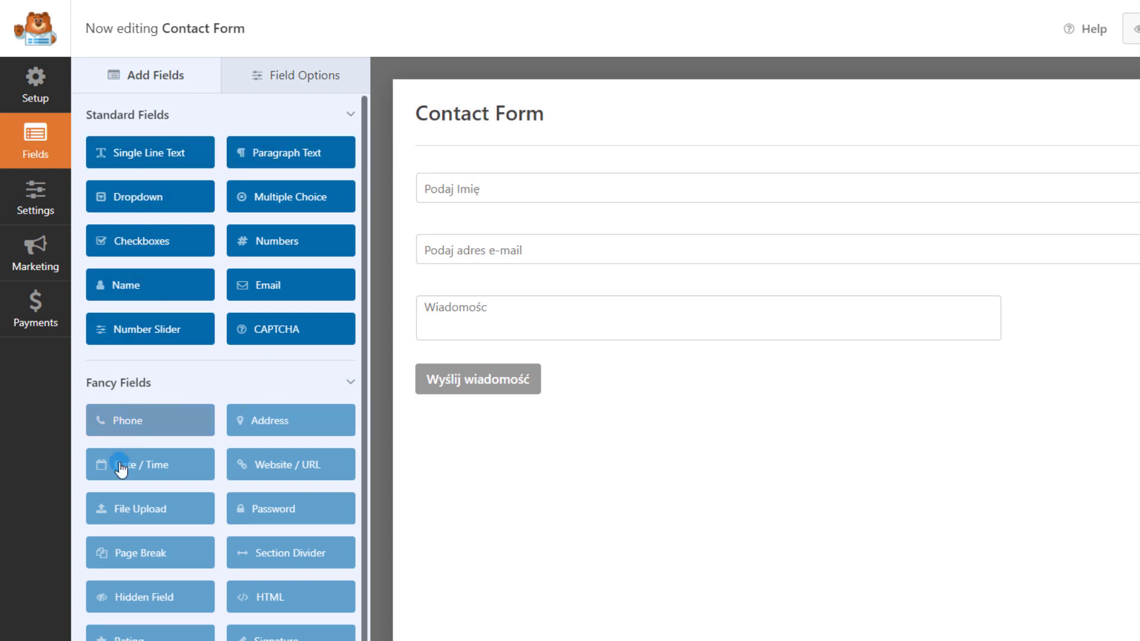
scroll(291, 475, down, 2)
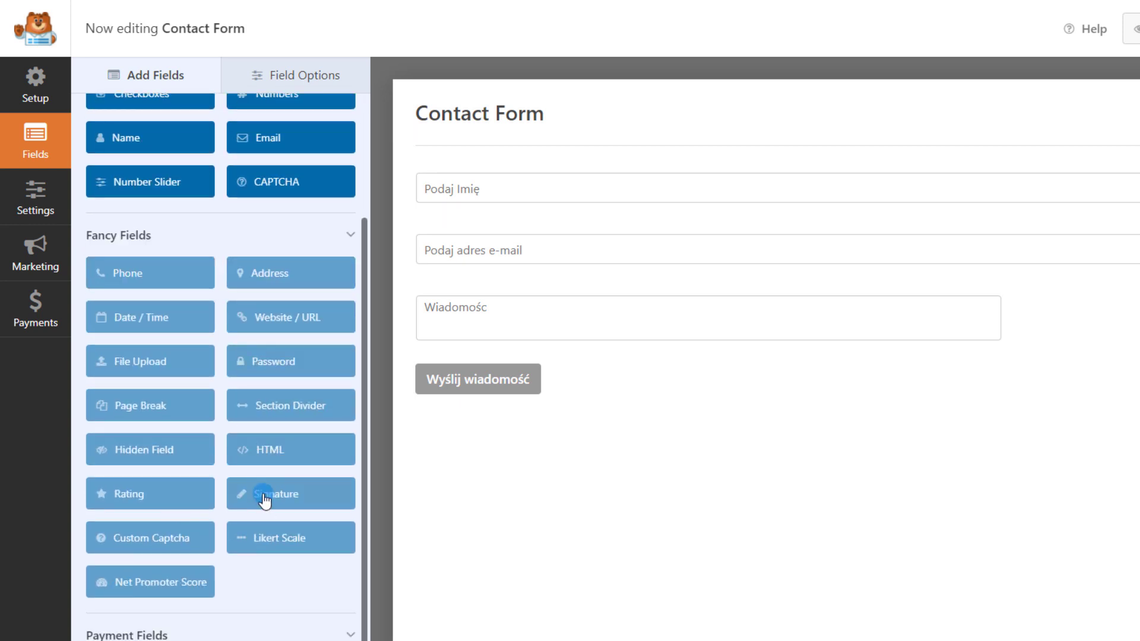
scroll(262, 499, up, 2)
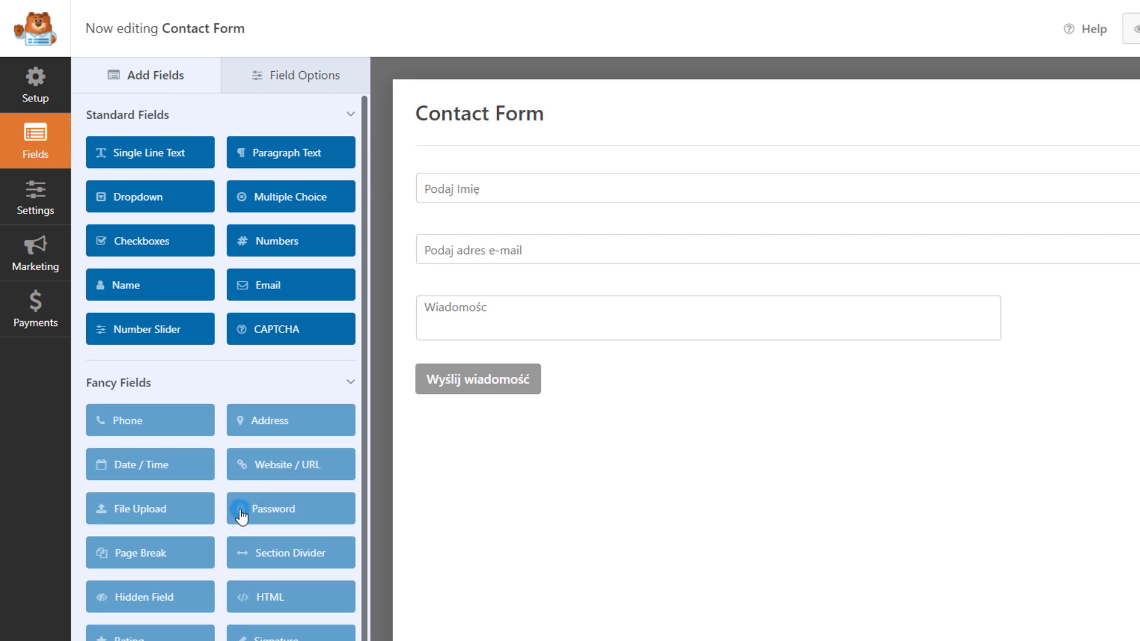
click(119, 245)
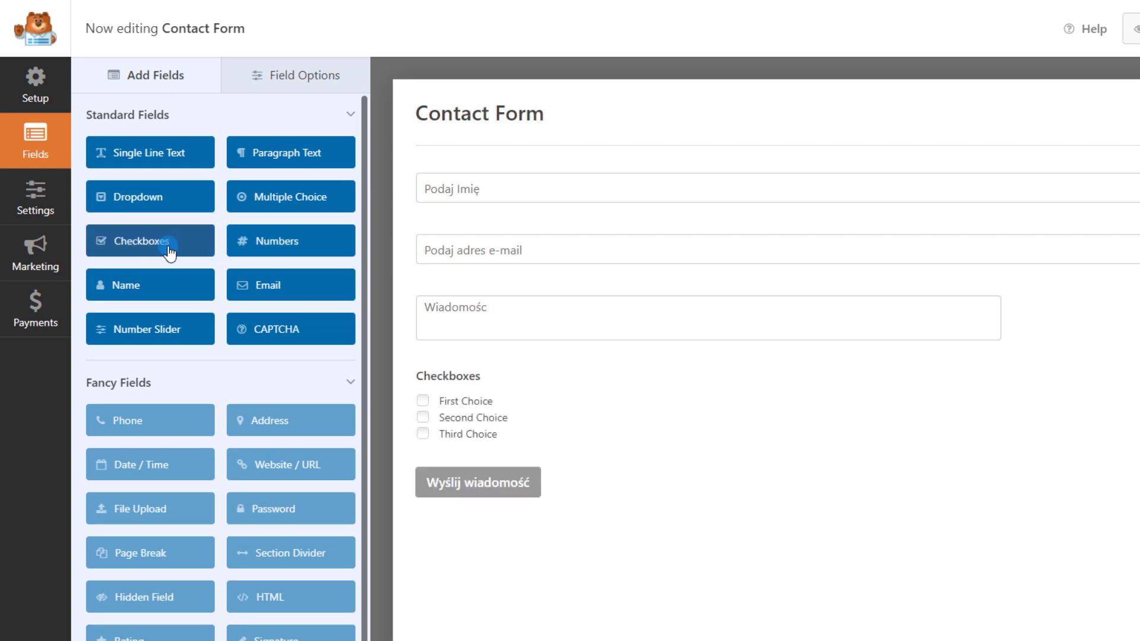
Trim the checkboxes to one choice reading 'Akceptuje politykę prywatności'
click(554, 417)
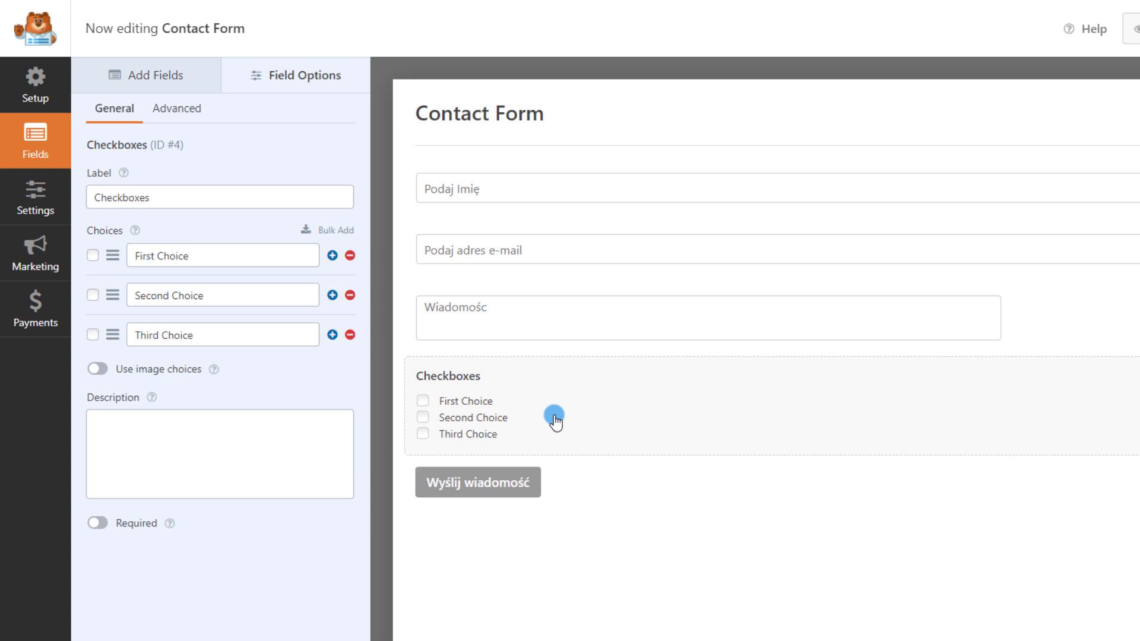
click(351, 338)
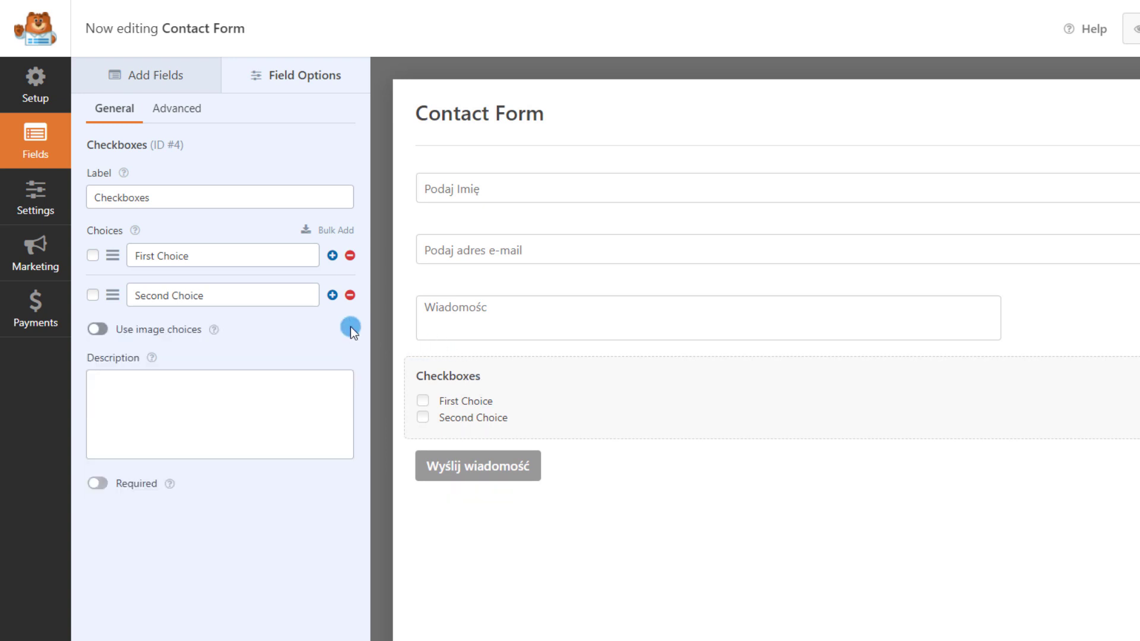
click(350, 296)
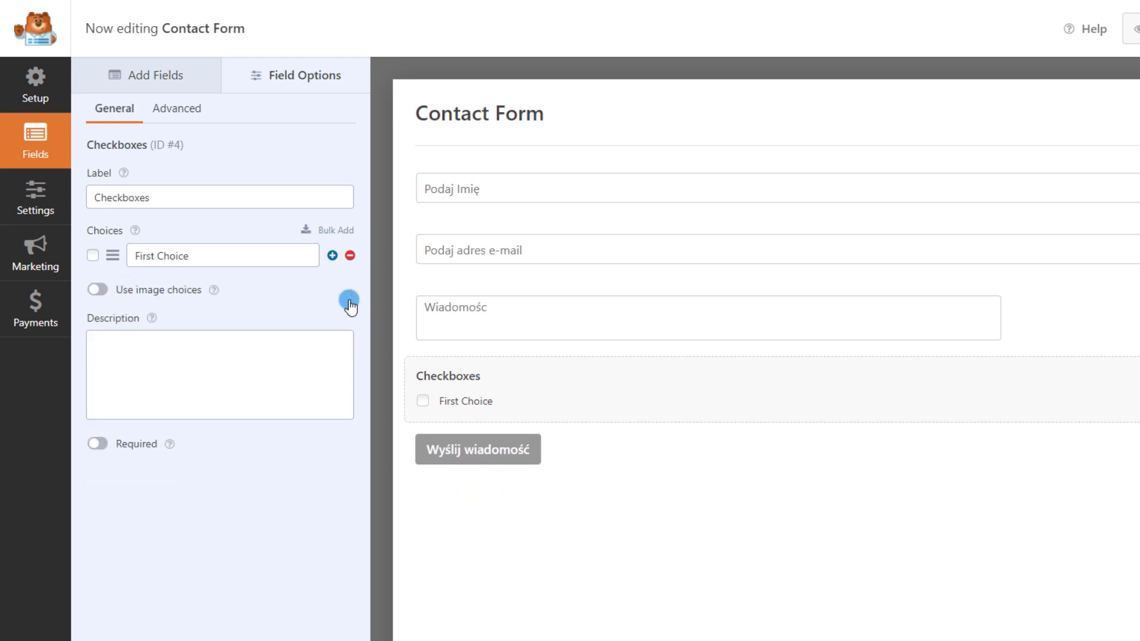
triple_click(252, 265)
text(Akceptuje politykę prywa)
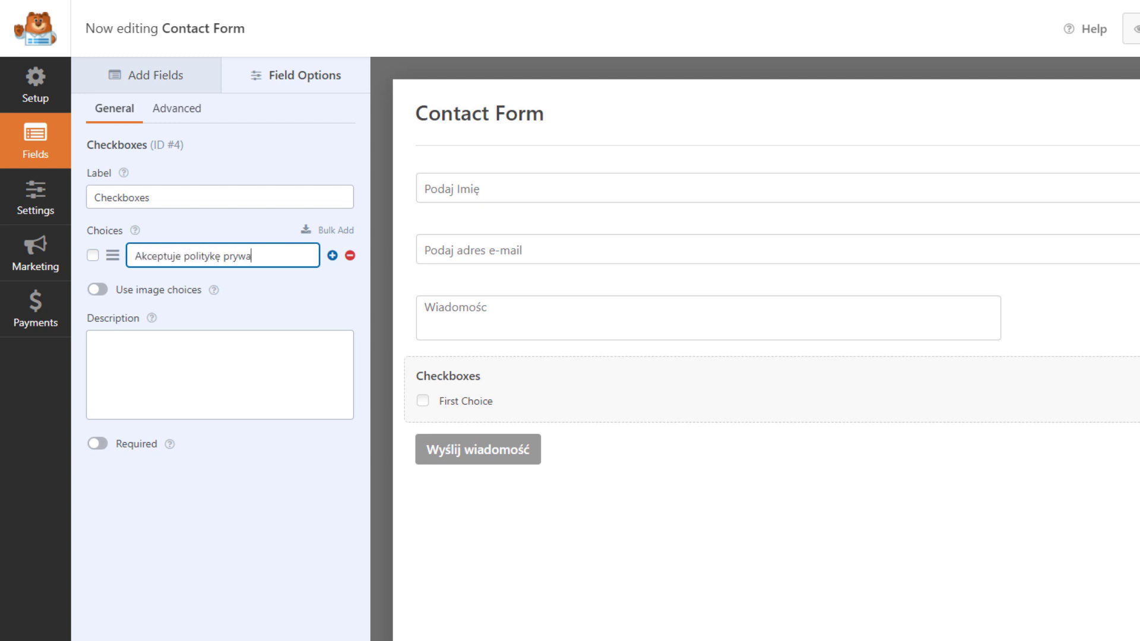
text(tności)
Make the consent checkbox required and link its choice text to the Polityka prywatności page
click(98, 447)
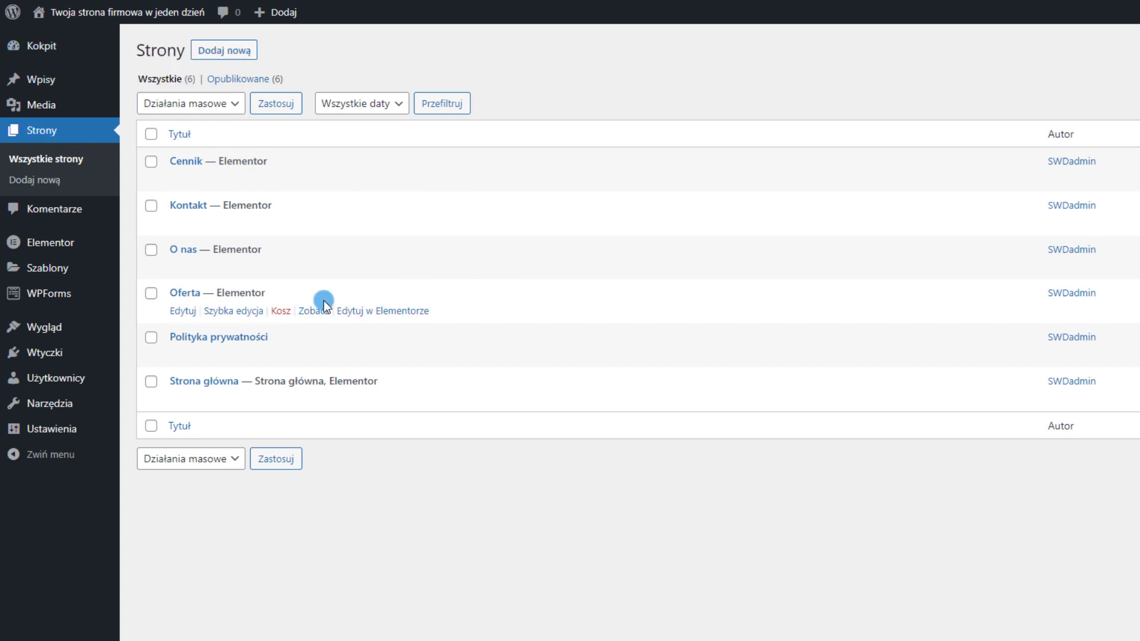
click(313, 355)
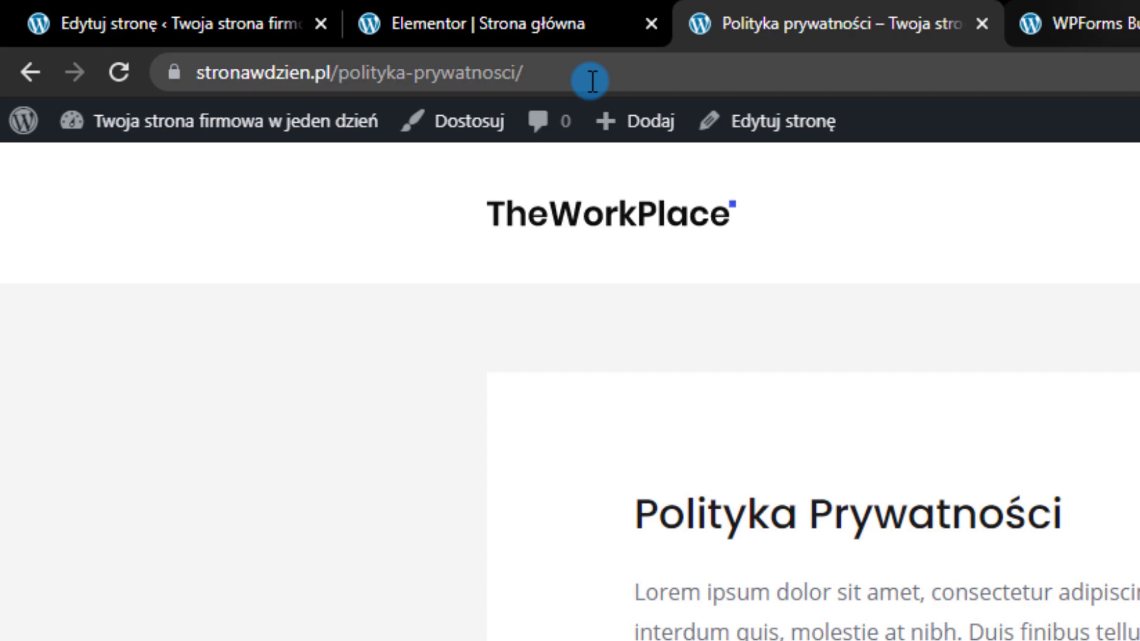
click(592, 80)
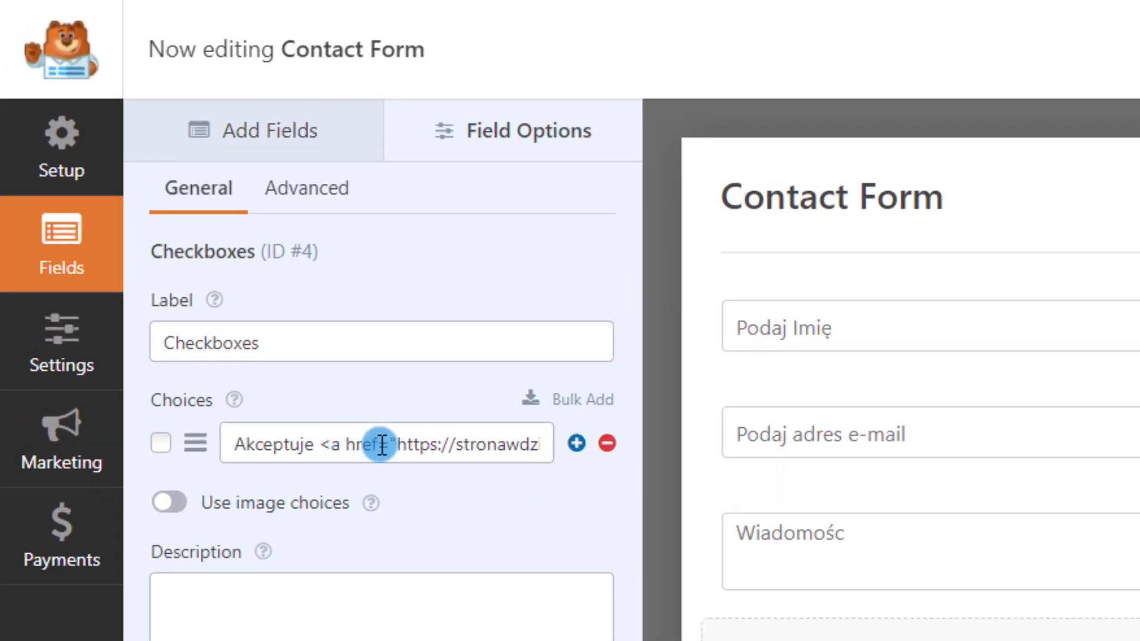
click(393, 444)
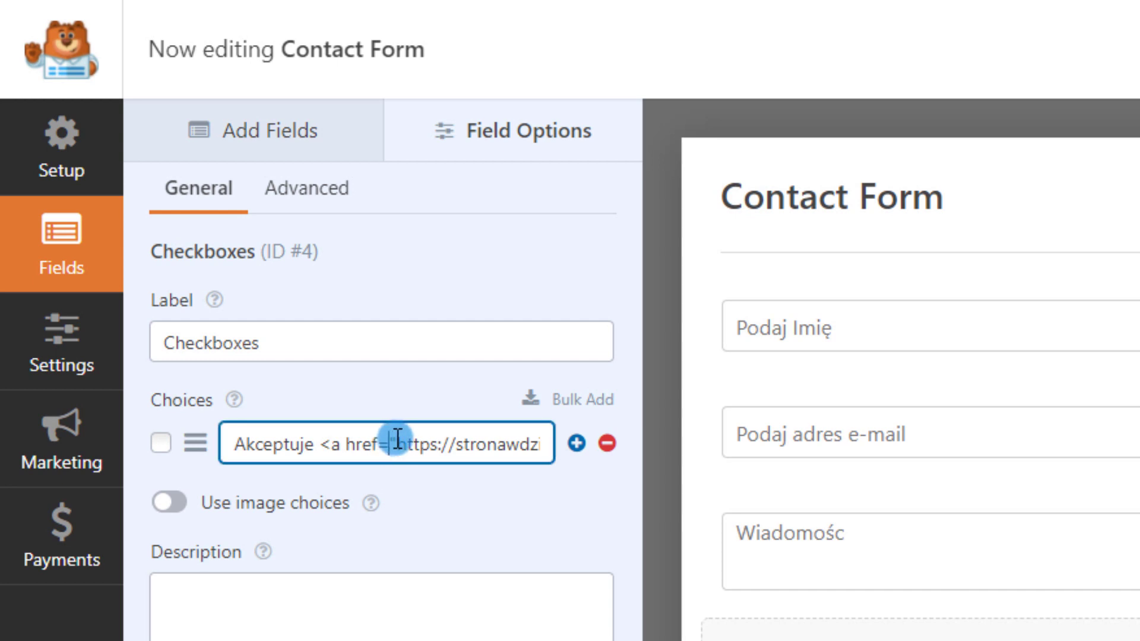
drag(392, 444, 148, 455)
click(385, 444)
click(525, 444)
click(446, 456)
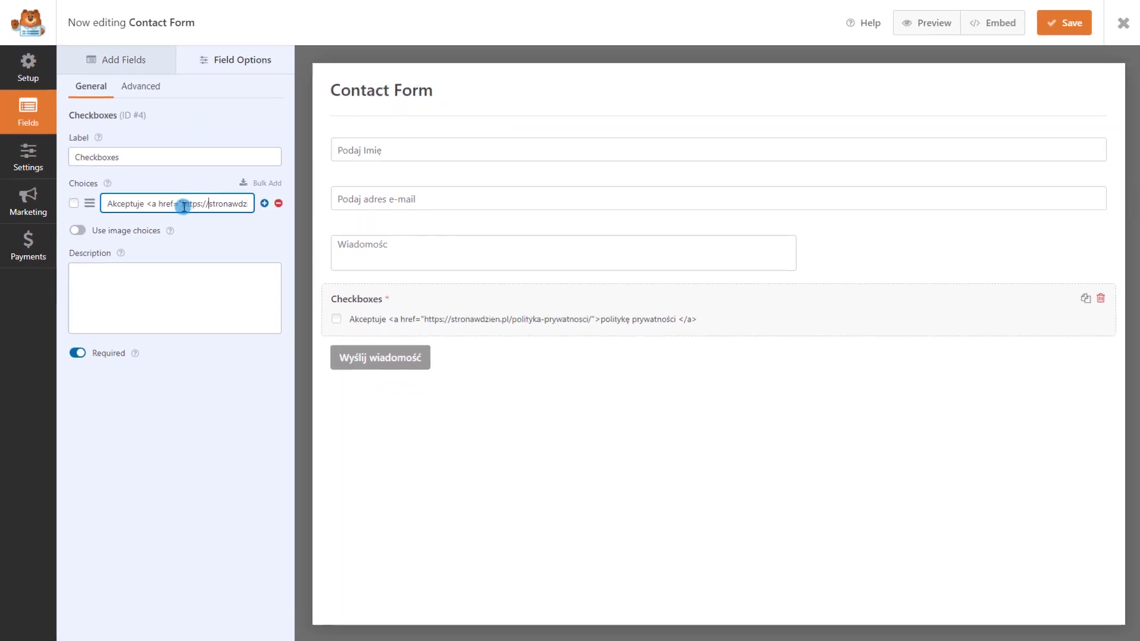
drag(144, 203, 262, 202)
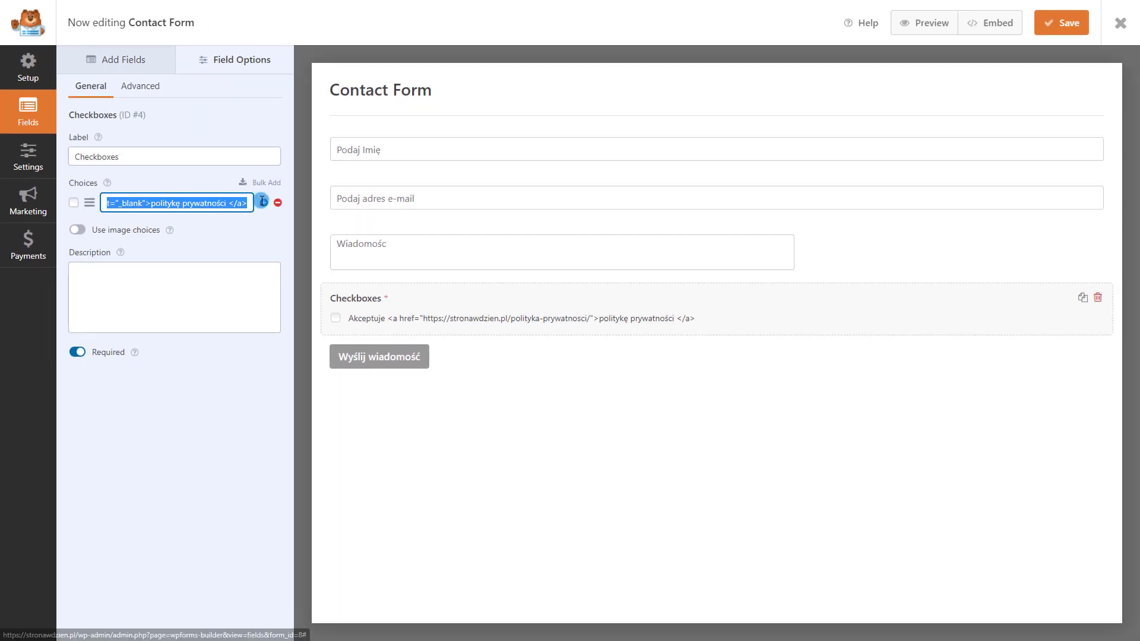
click(747, 464)
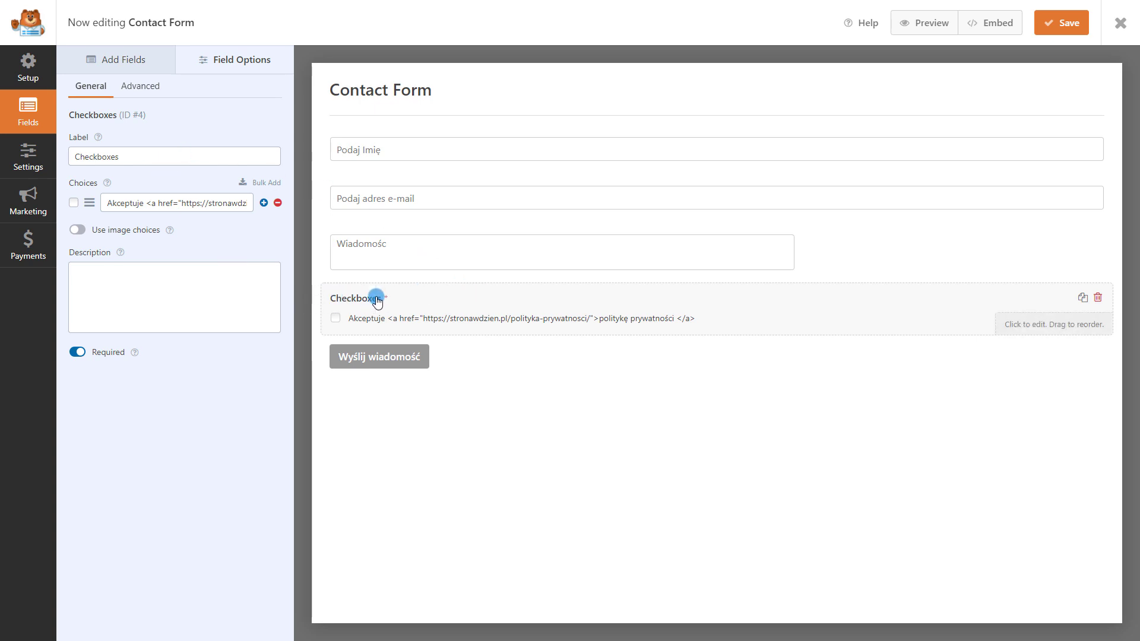
Clear the Checkboxes label, enable Hide Label, then save and close the form
double_click(171, 156)
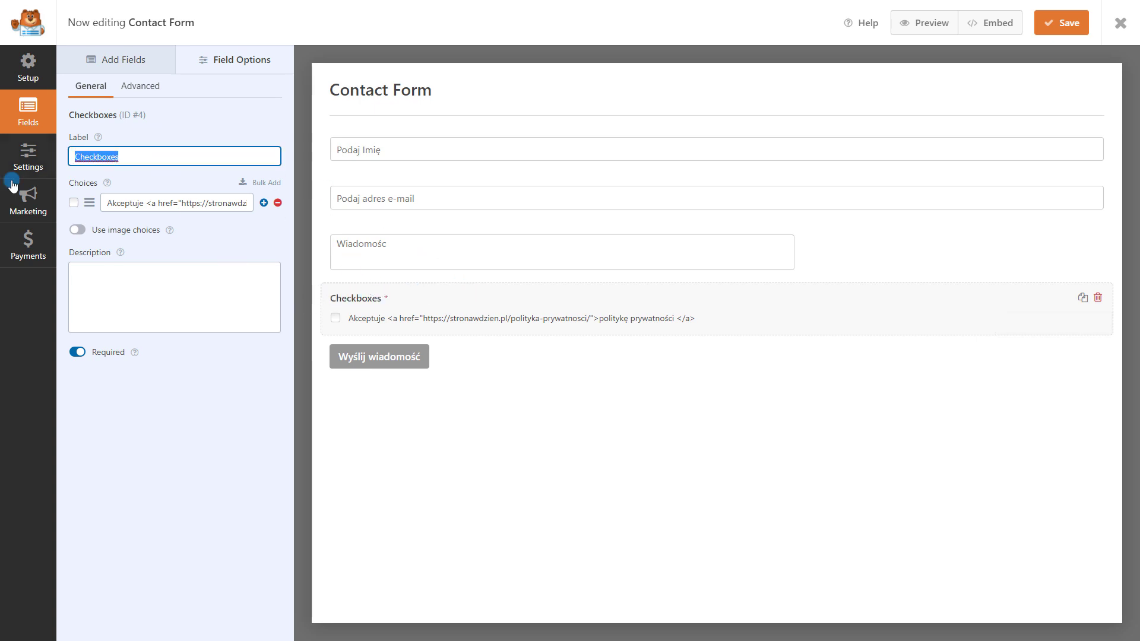
key(BackSpace)
click(139, 95)
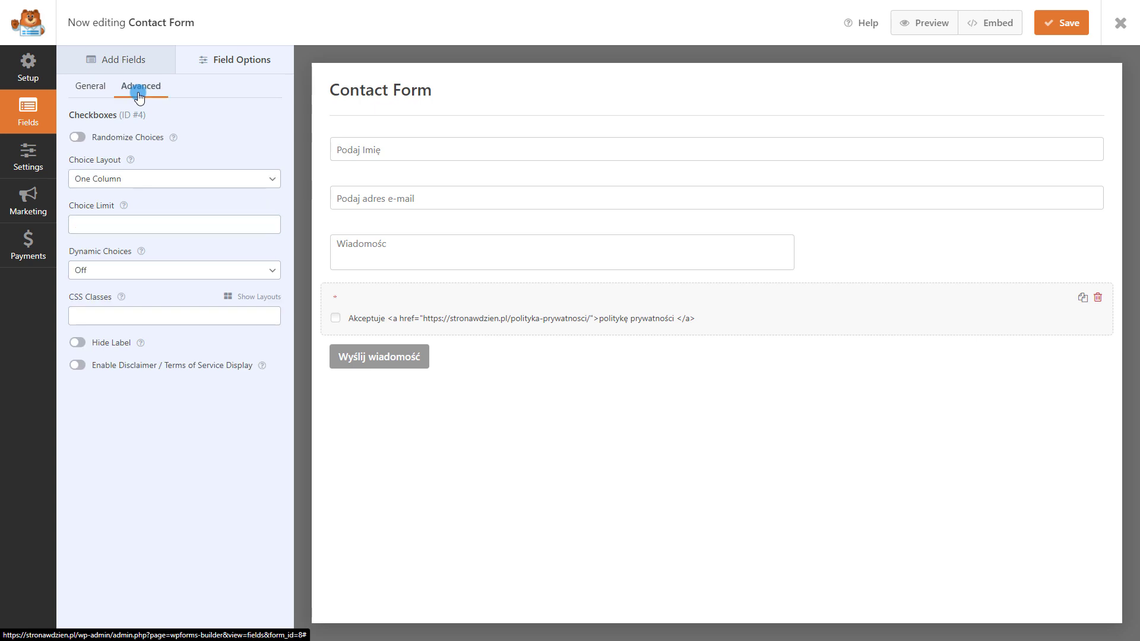
click(83, 346)
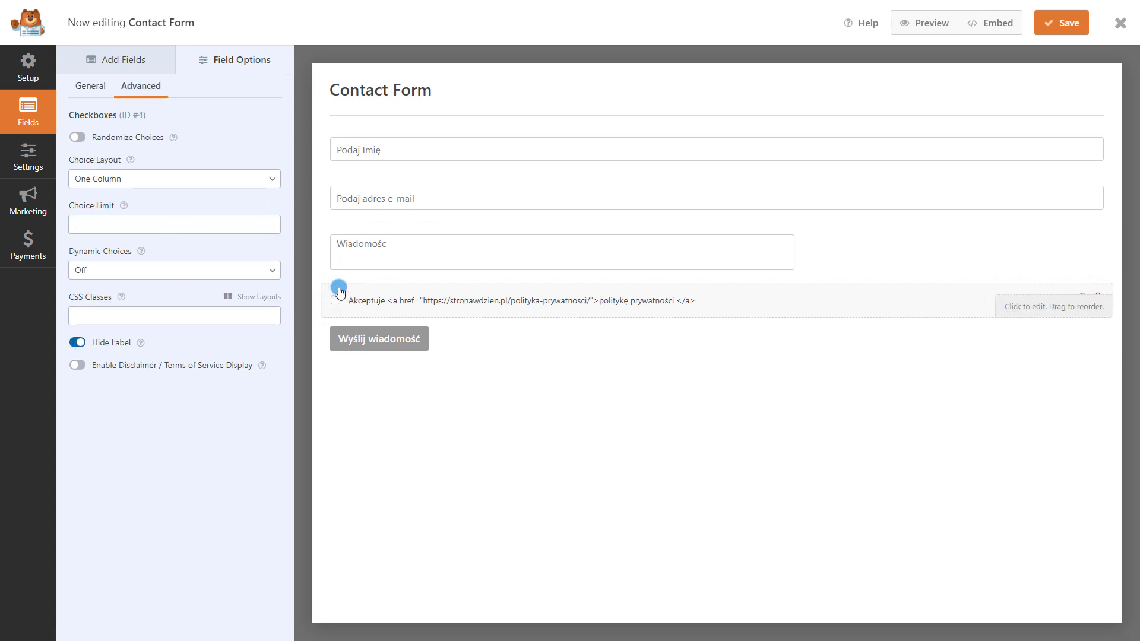
click(1062, 22)
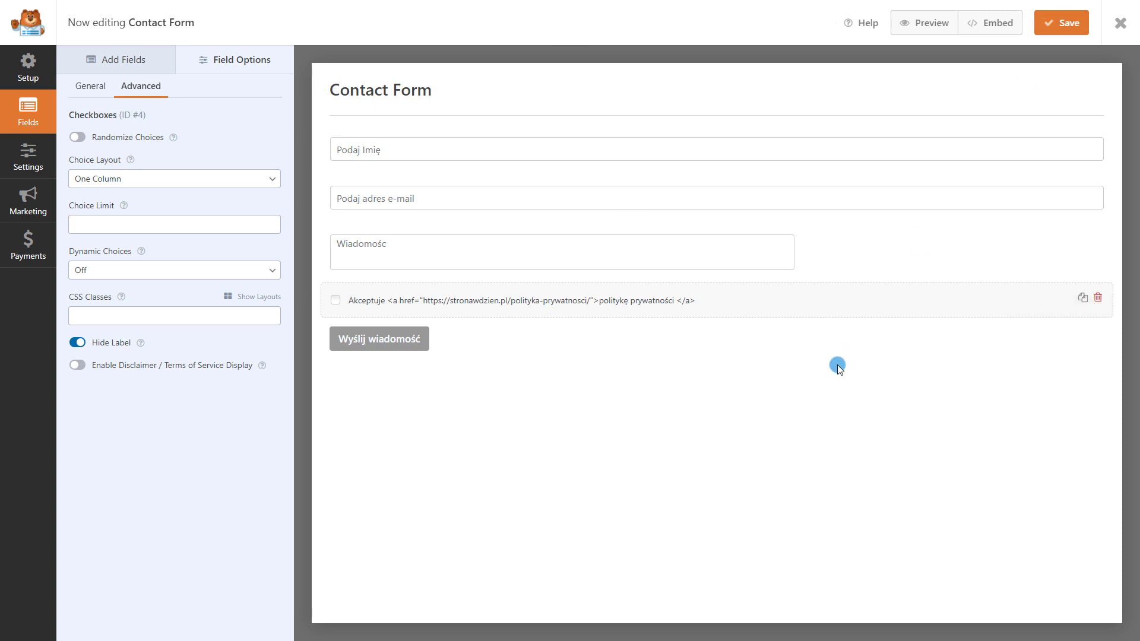
click(1121, 22)
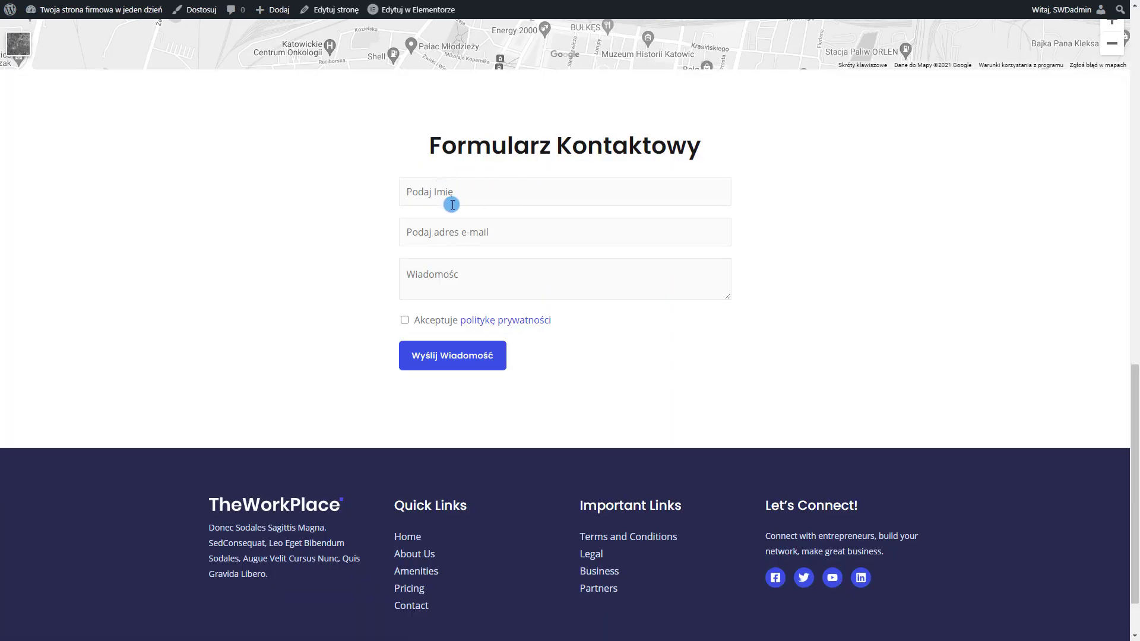
Fill in the contact form with a name, an e-mail address and the message 'asdasdasd'
click(428, 194)
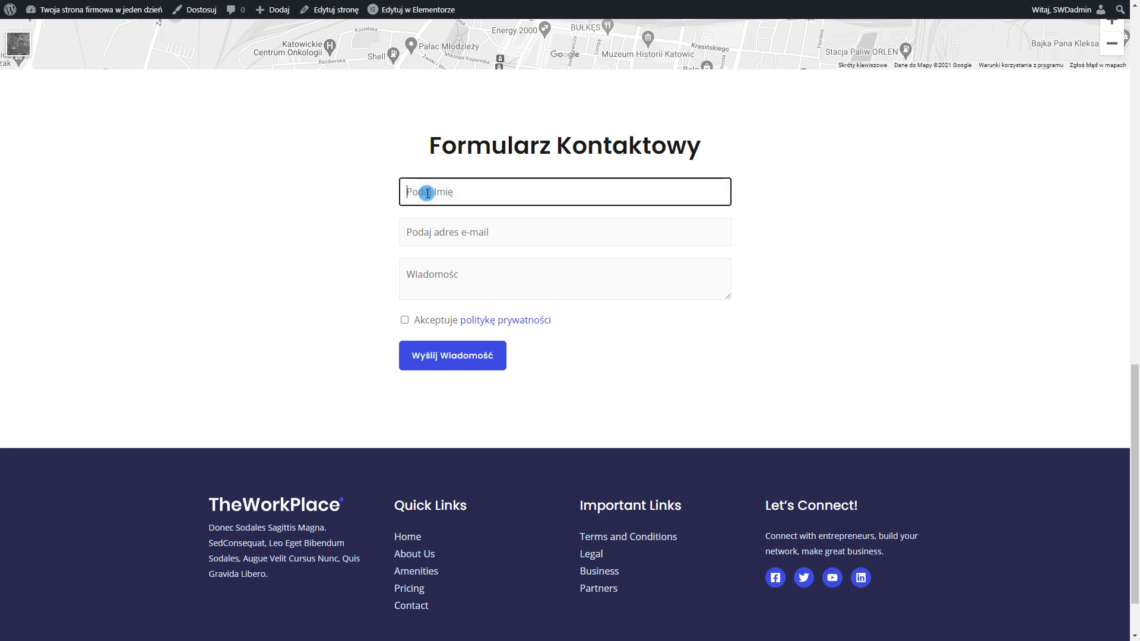
text(Krzysztof)
click(448, 235)
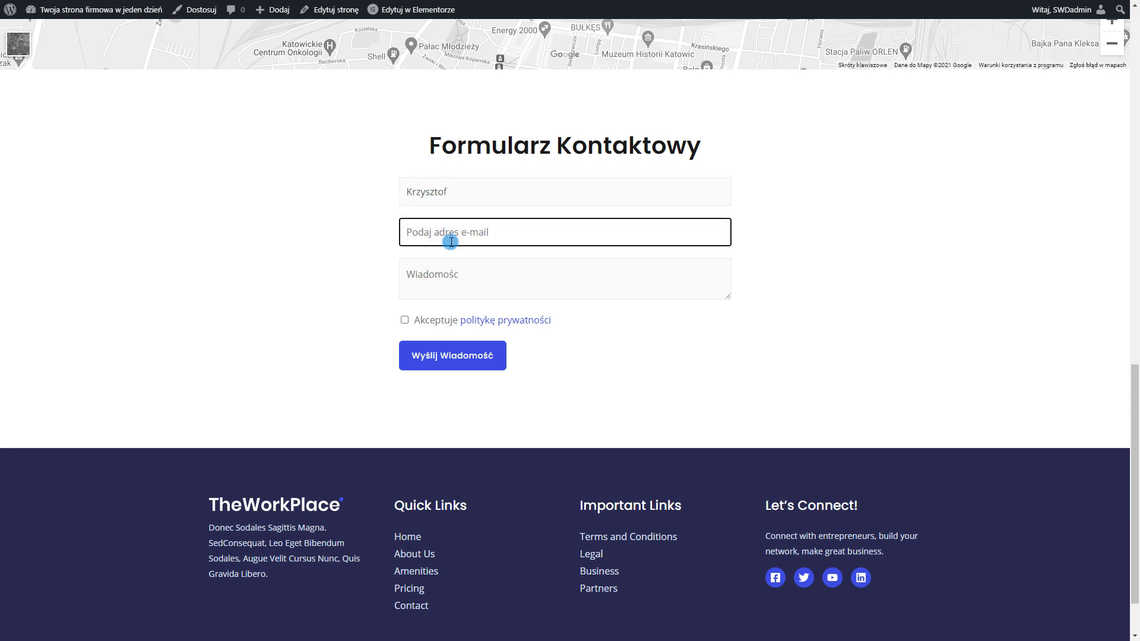
click(553, 297)
text(asdasdasd)
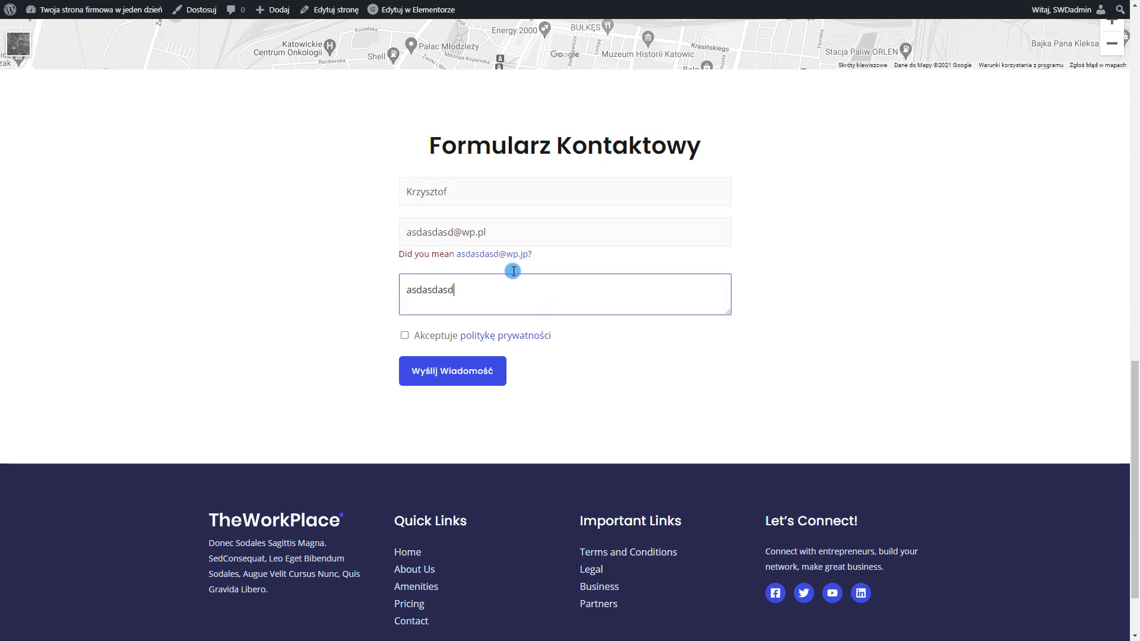
click(504, 254)
Tick the privacy-policy checkbox, send the message and check the thank-you confirmation
click(404, 321)
click(459, 354)
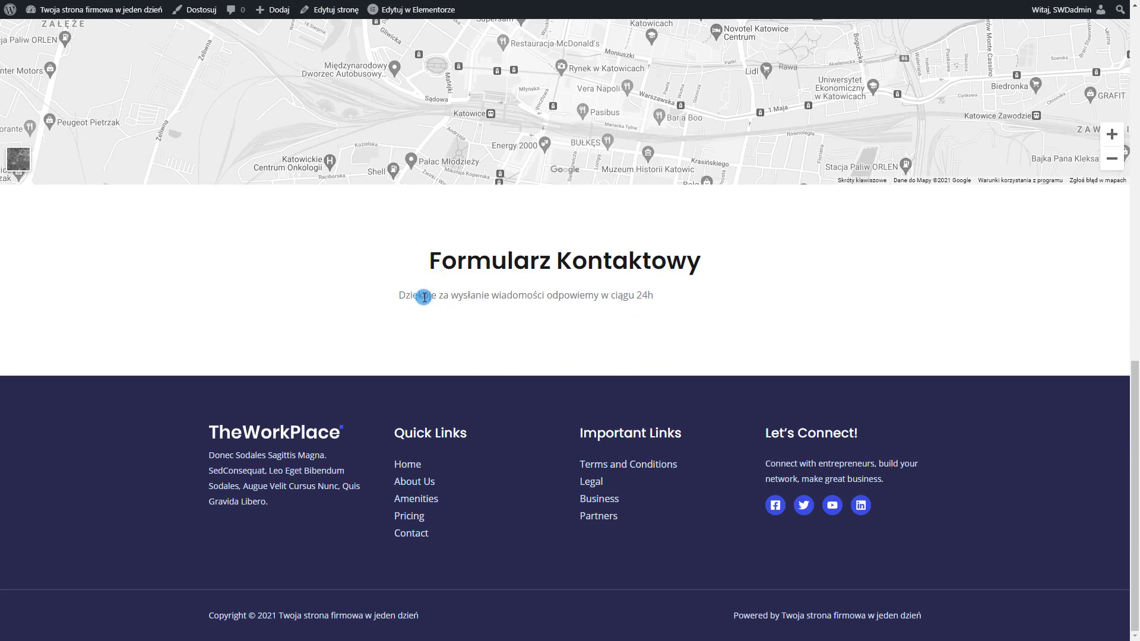
drag(395, 295, 657, 293)
click(680, 297)
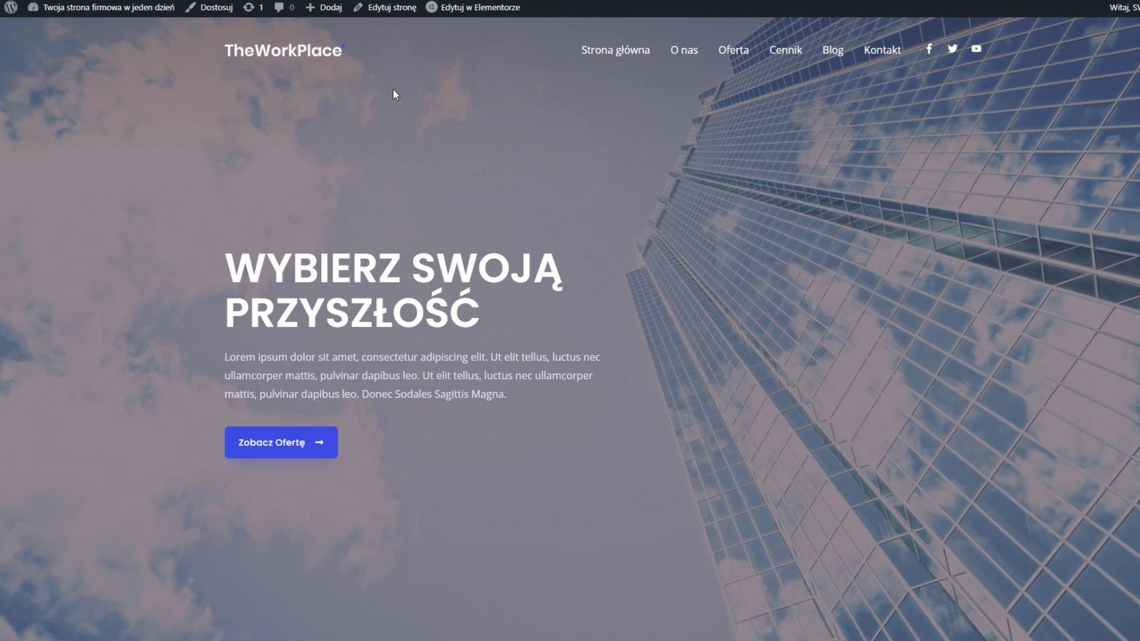
Start a new WordPress page titled 'Opinie Klientów' from the admin Pages list
mouse_move(9, 12)
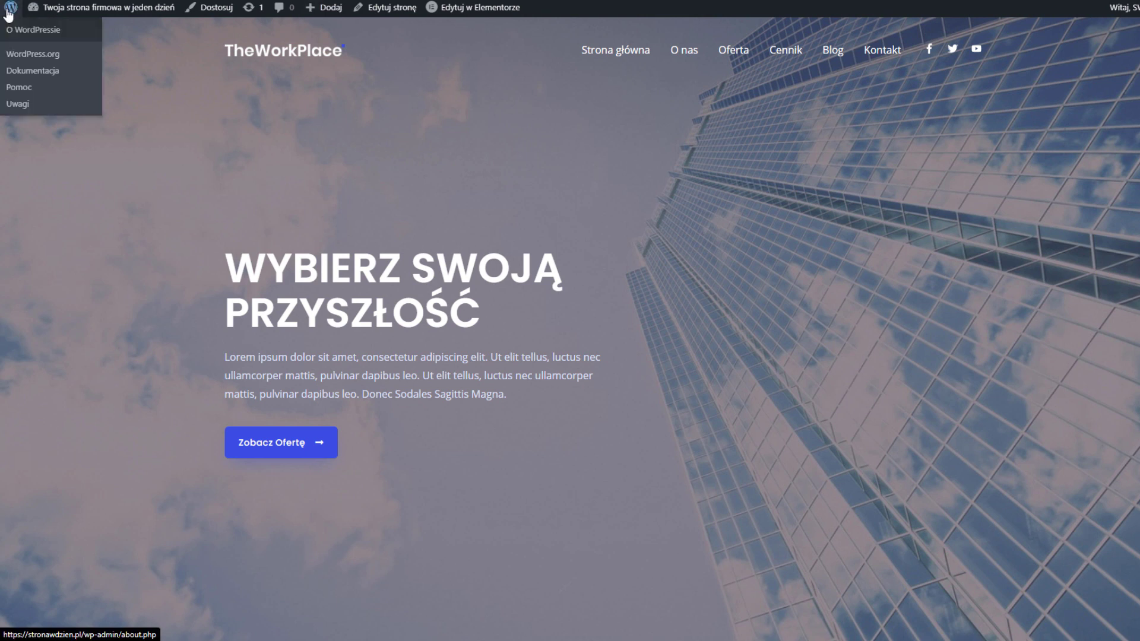
click(9, 12)
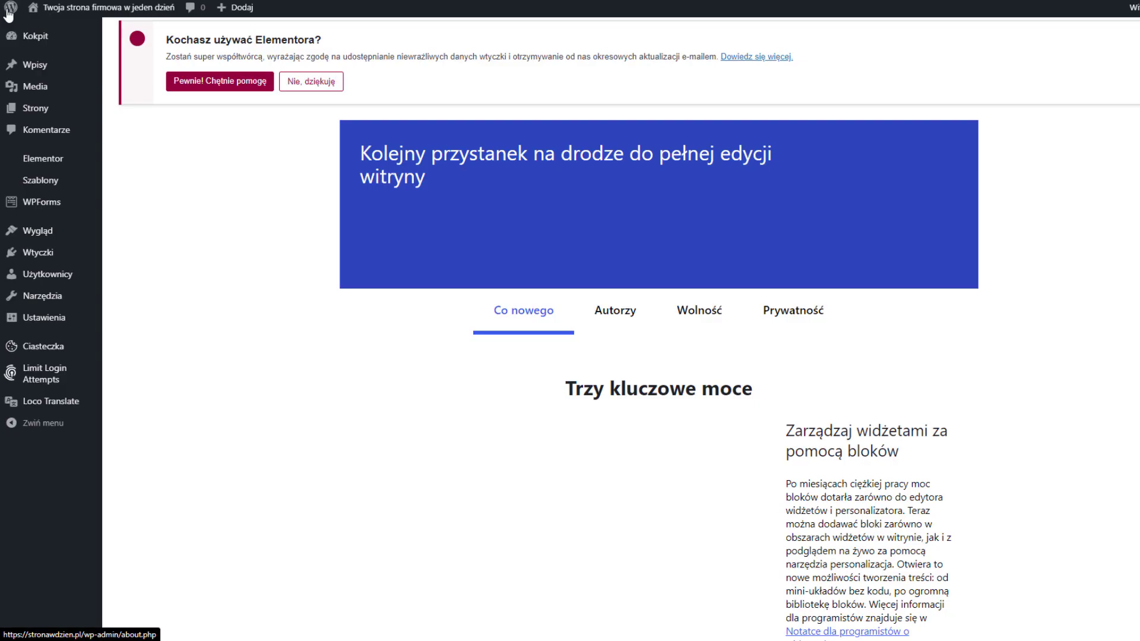
click(71, 112)
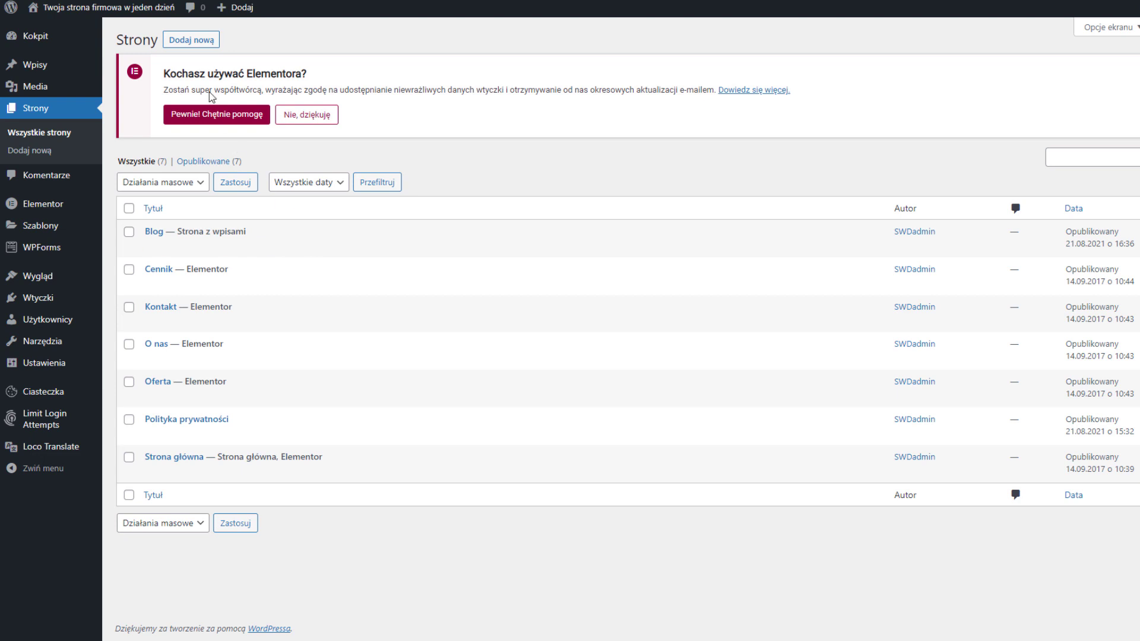
click(203, 42)
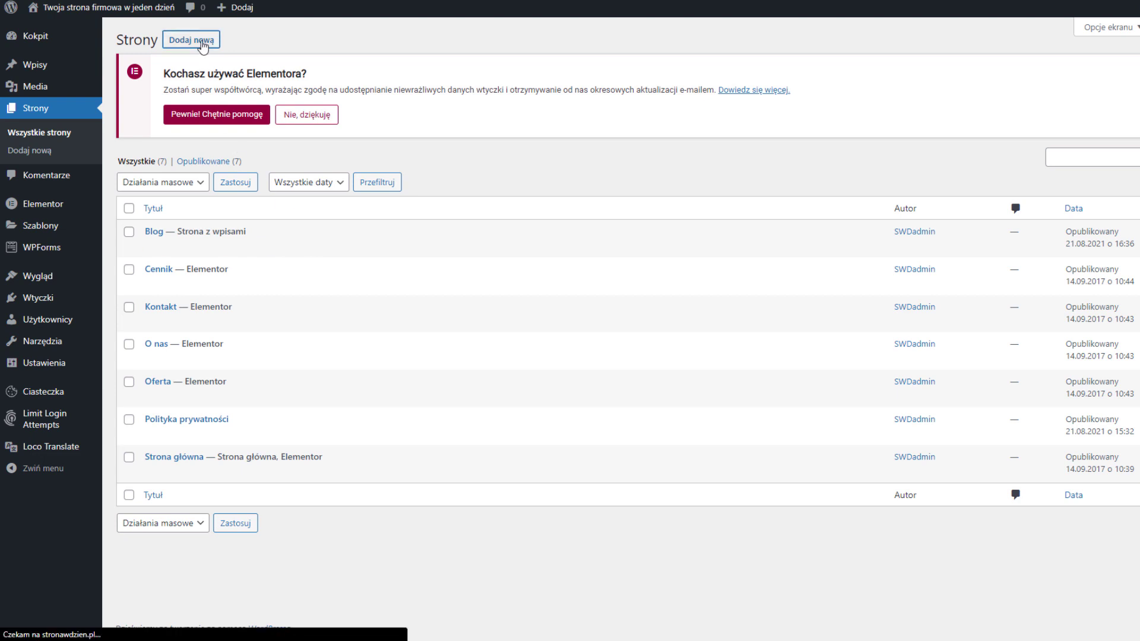
text(Opinie Klientów)
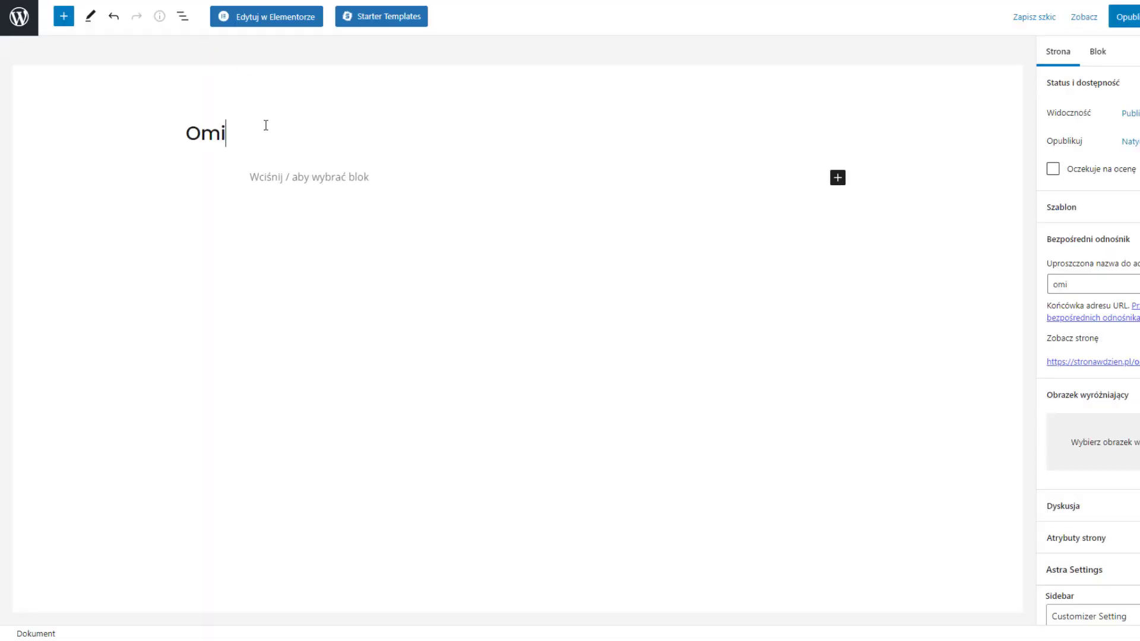
Publish the page and open it in Elementor, trying the Starter Templates library
click(1124, 16)
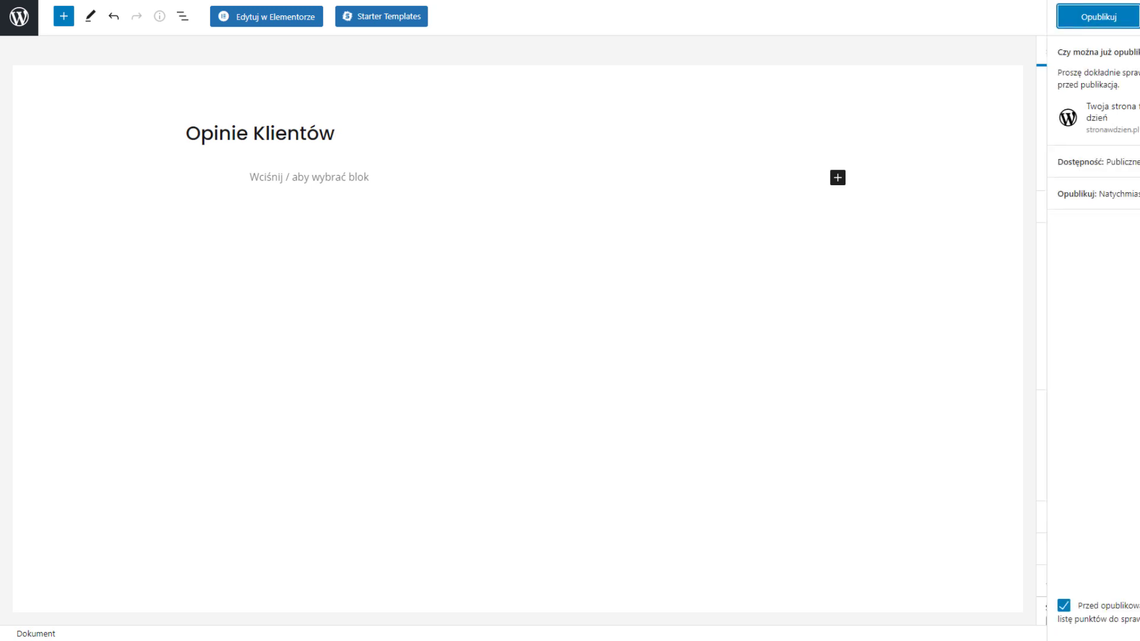
click(1097, 17)
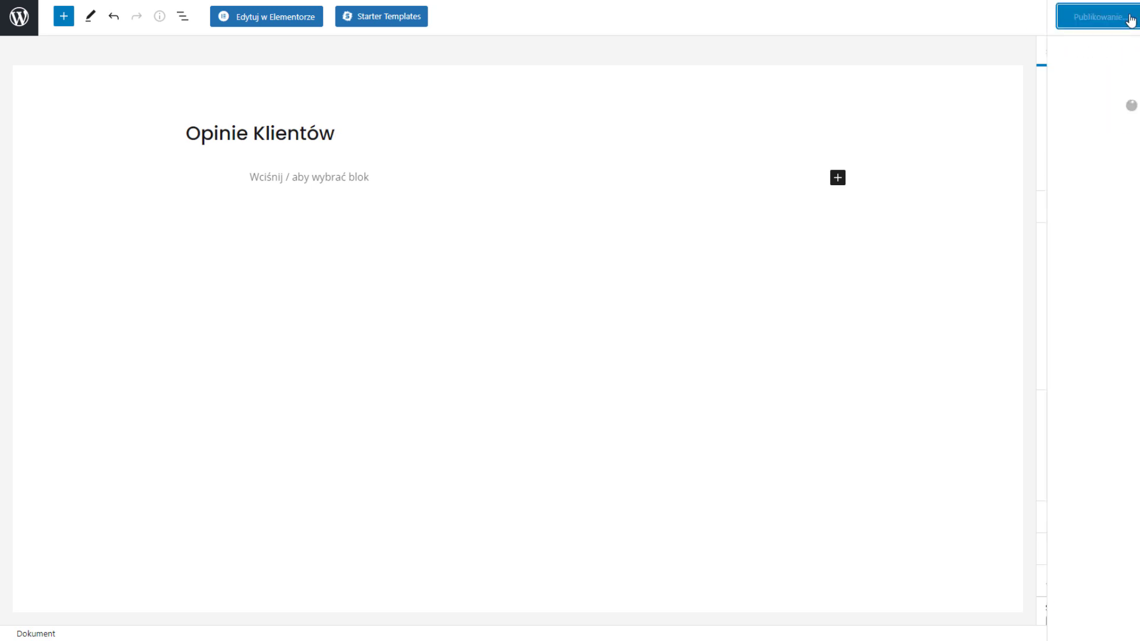
click(273, 18)
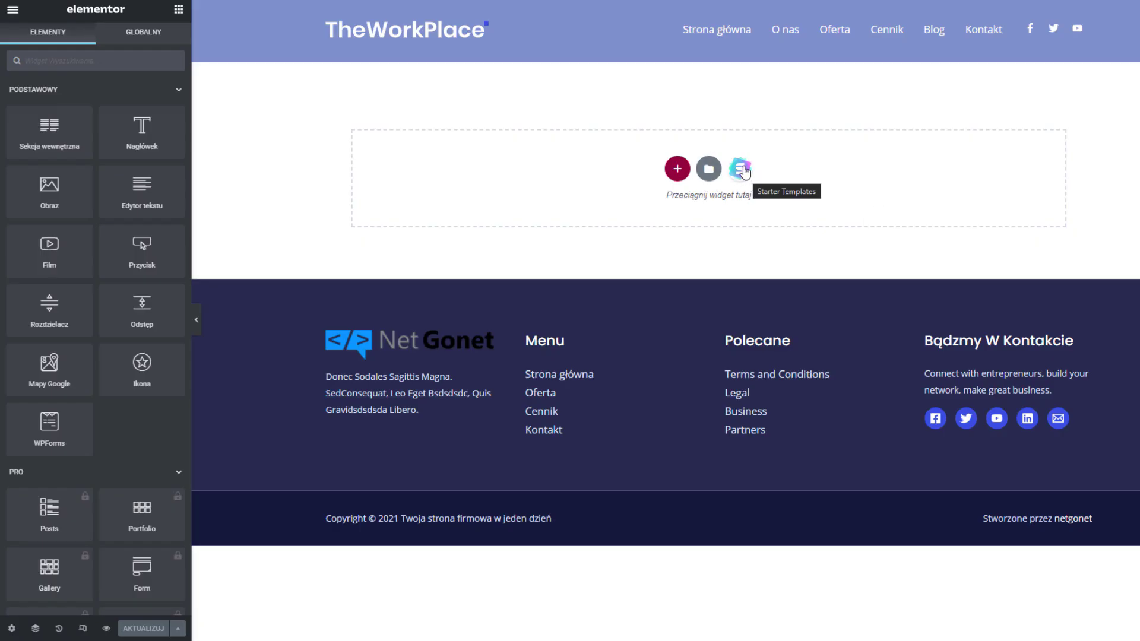
click(743, 172)
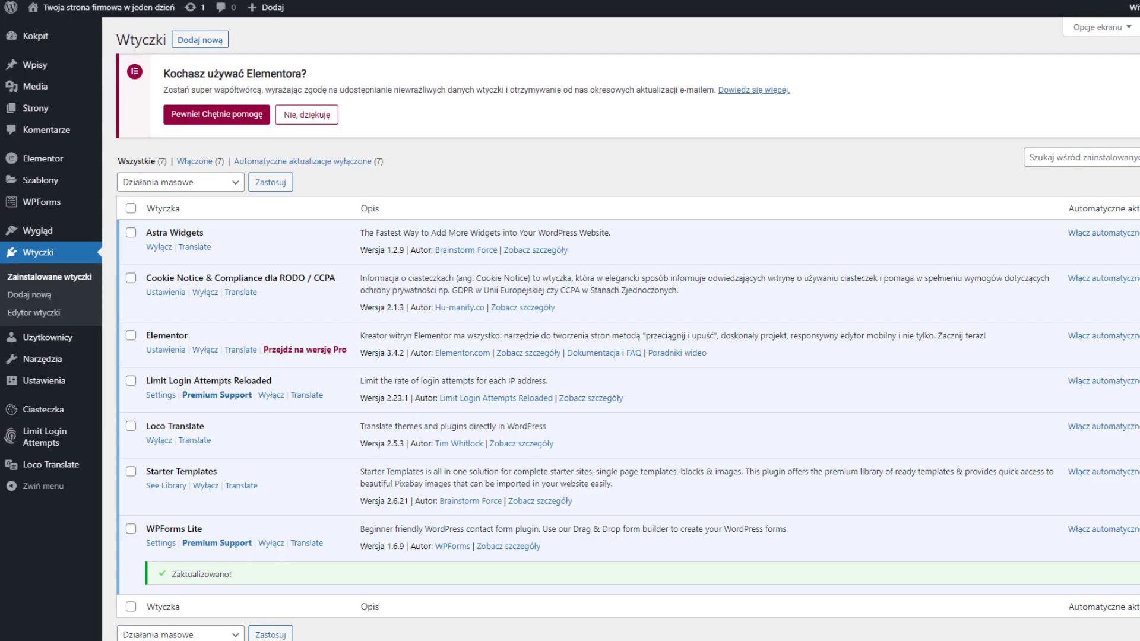
scroll(403, 93, down, 2)
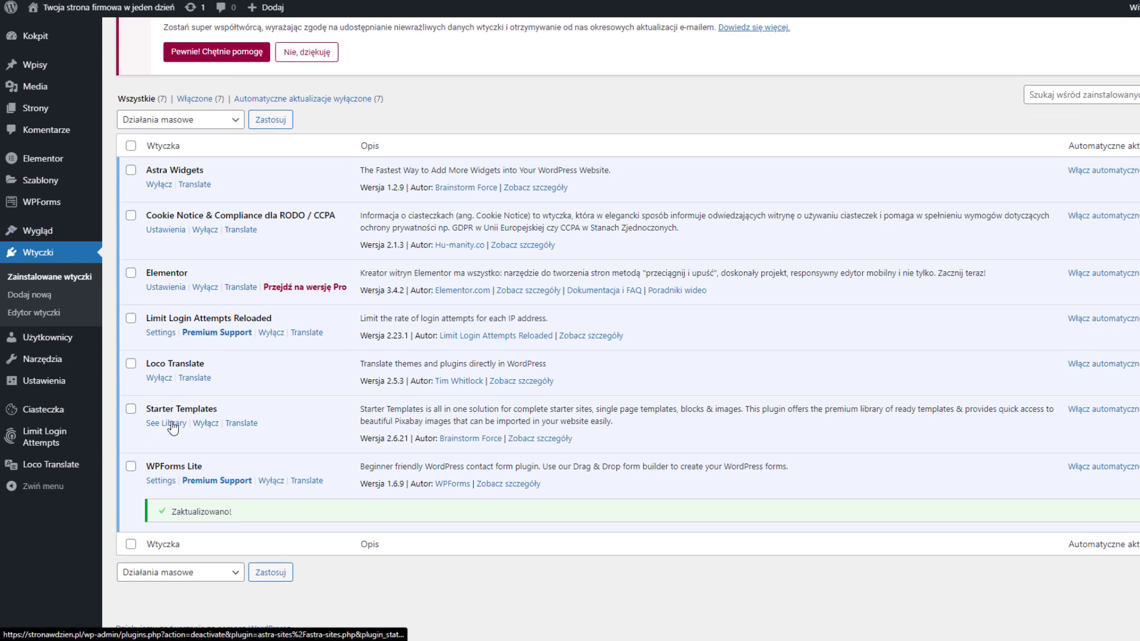
triple_click(236, 408)
key(ctrl+c)
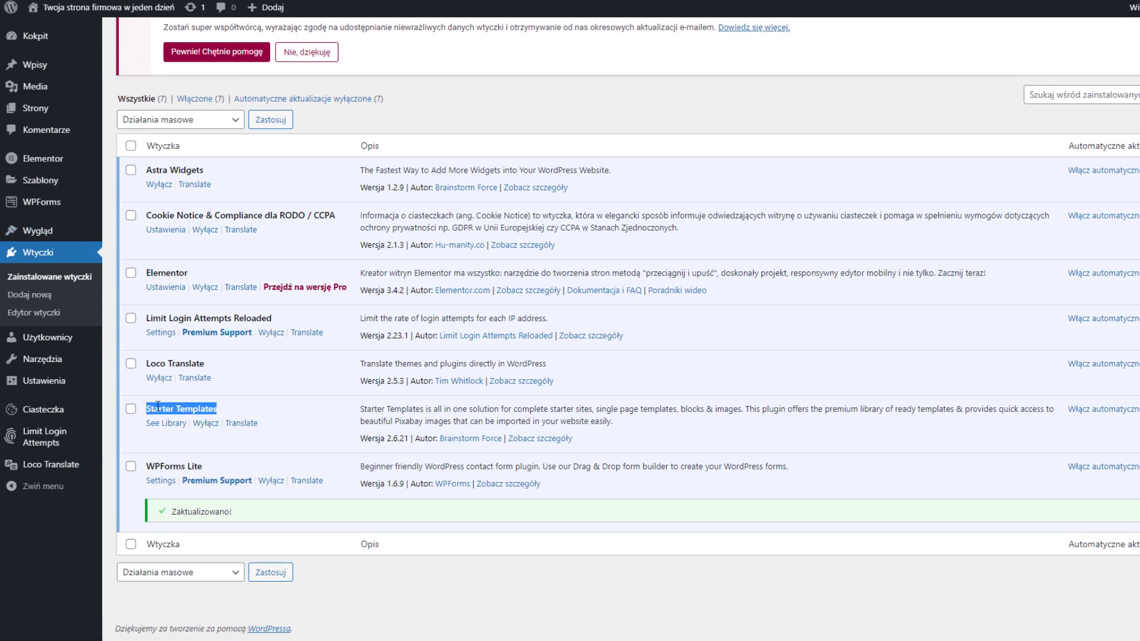
scroll(291, 468, up, 2)
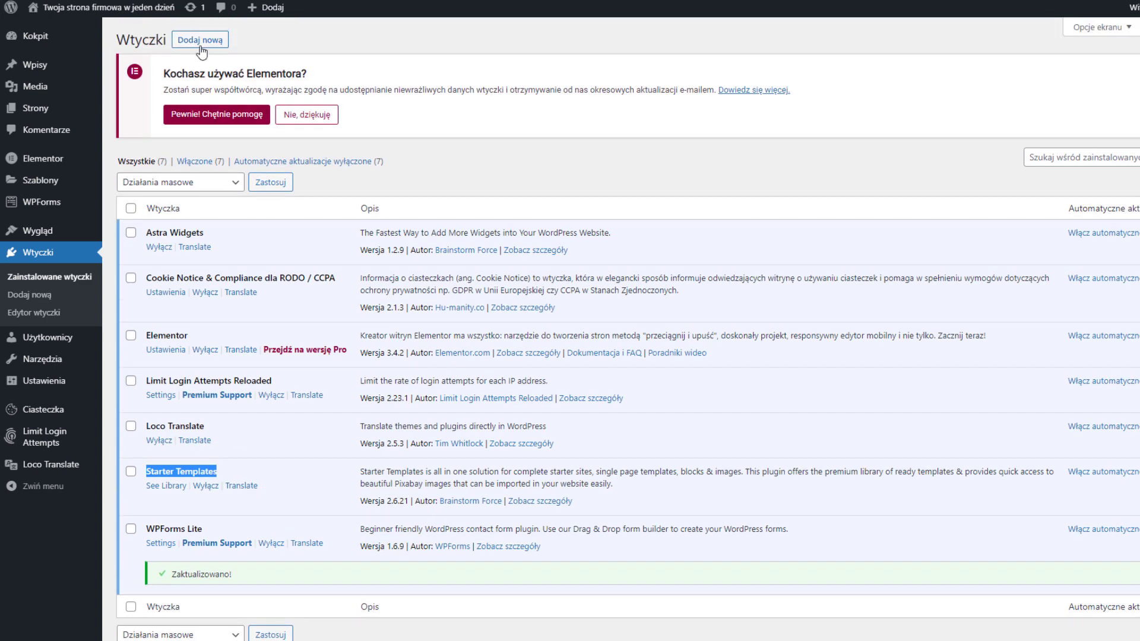
click(201, 42)
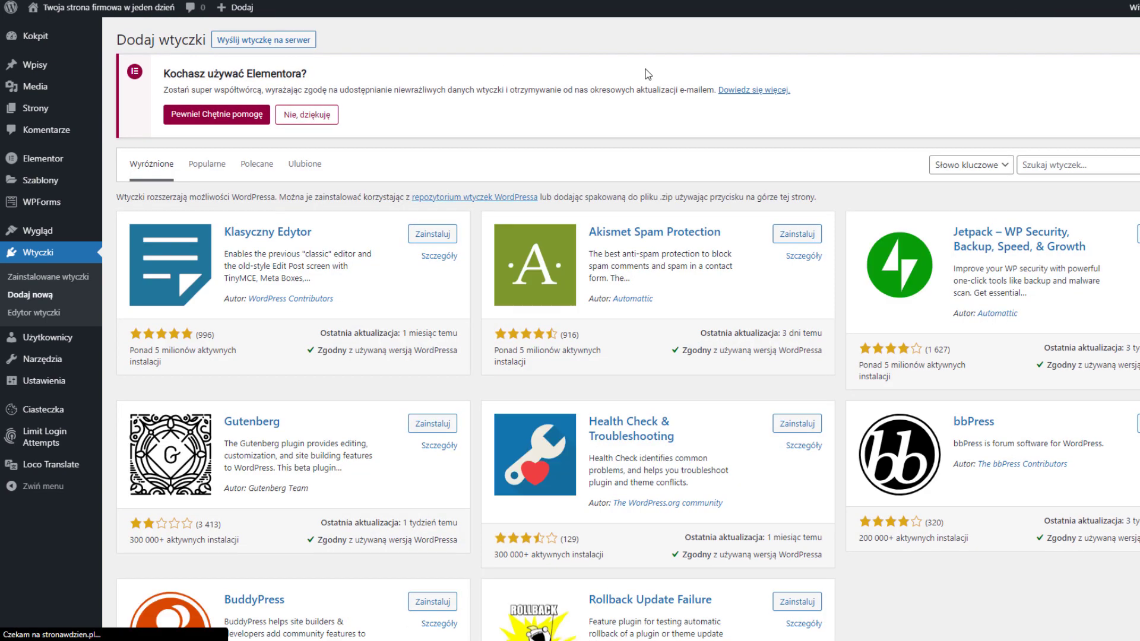
click(1069, 164)
key(ctrl+v)
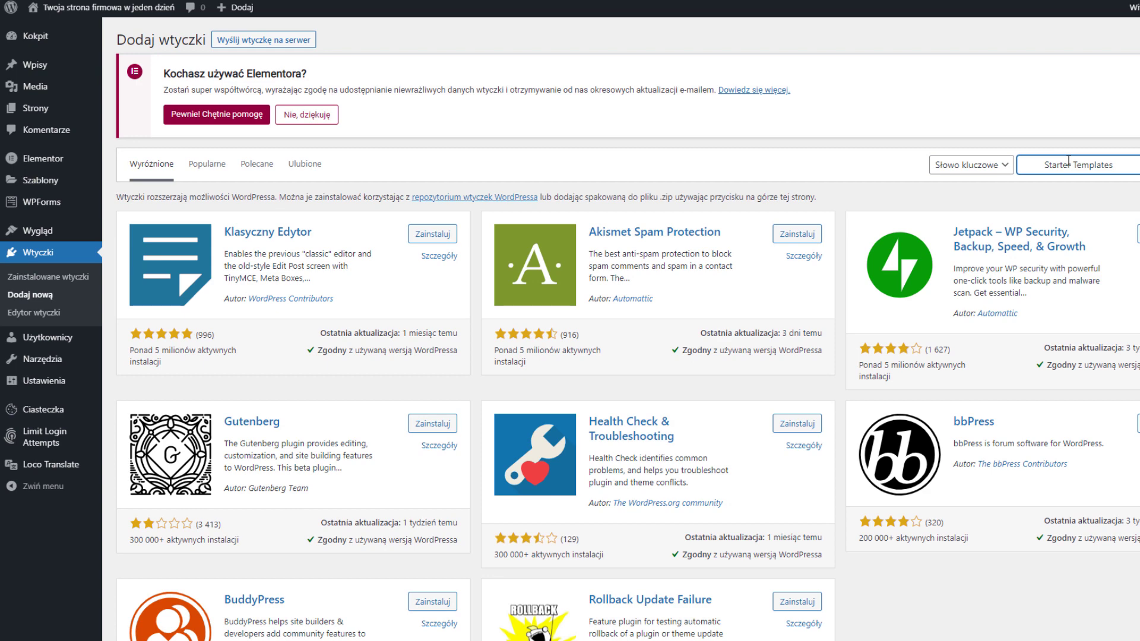
key(Return)
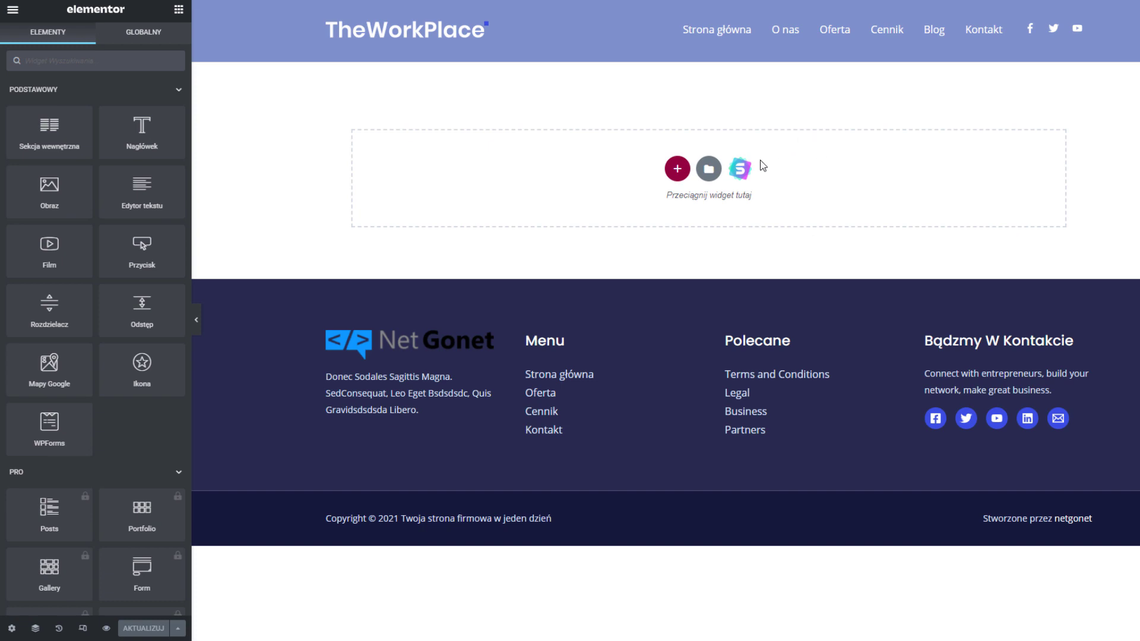
scroll(749, 123, down, 1)
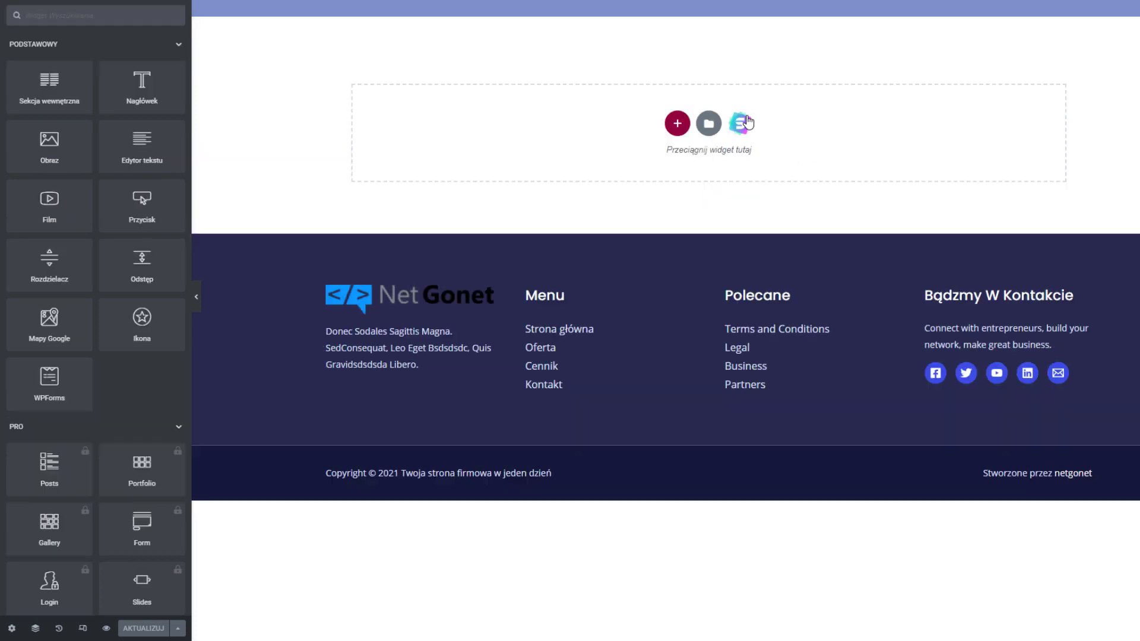
Filter the Starter Templates block library to Testimonials blocks
click(741, 123)
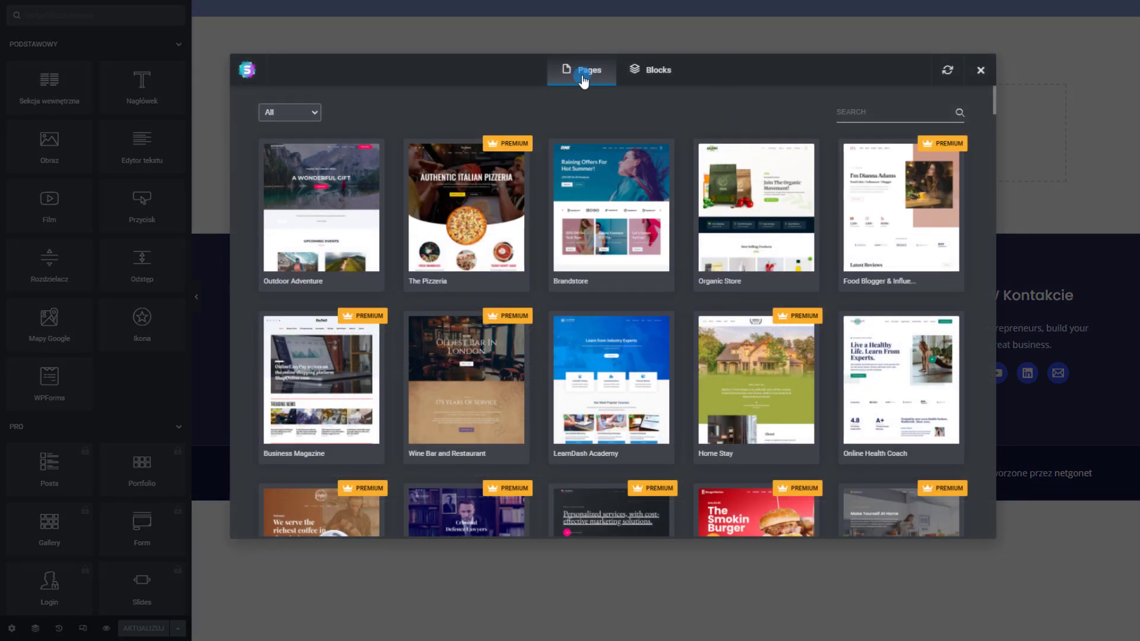
click(651, 72)
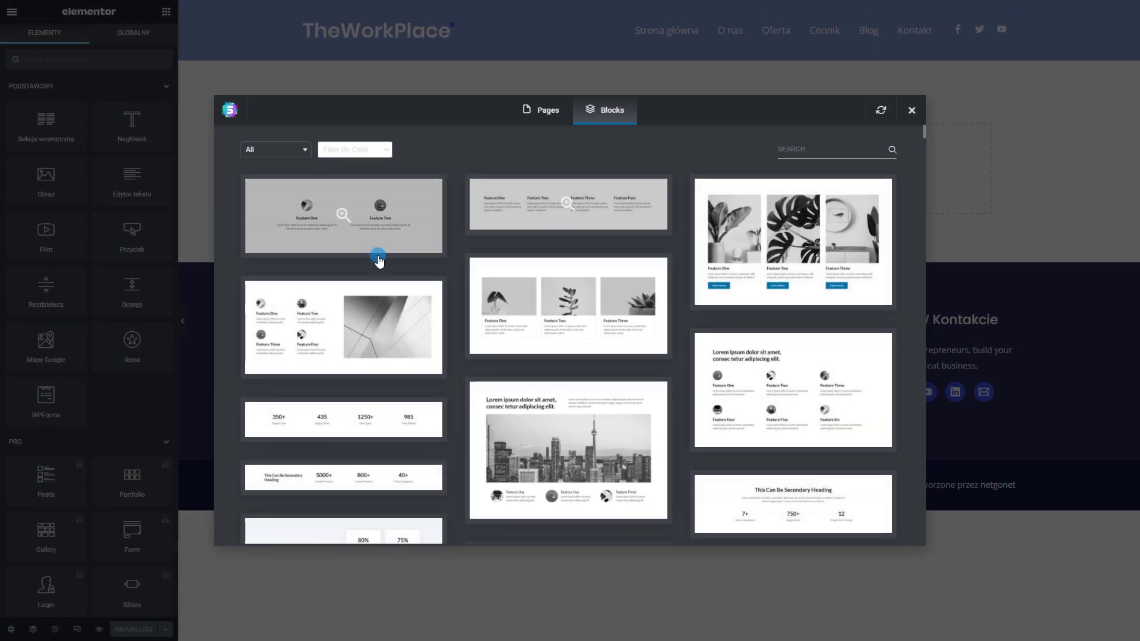
scroll(569, 362, down, 10)
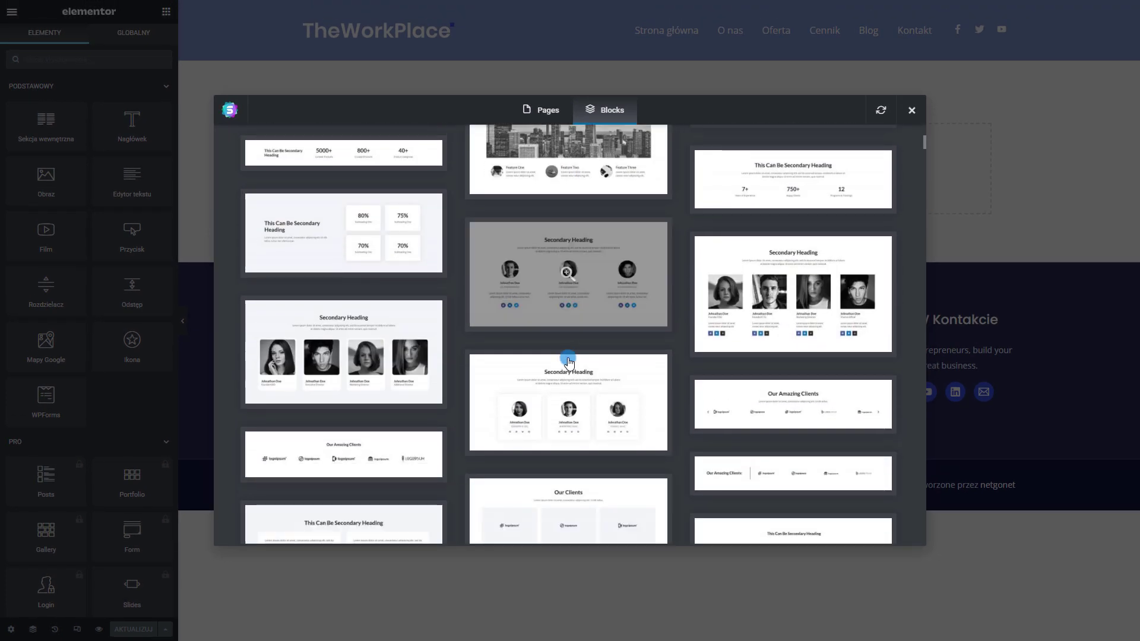
scroll(569, 362, up, 15)
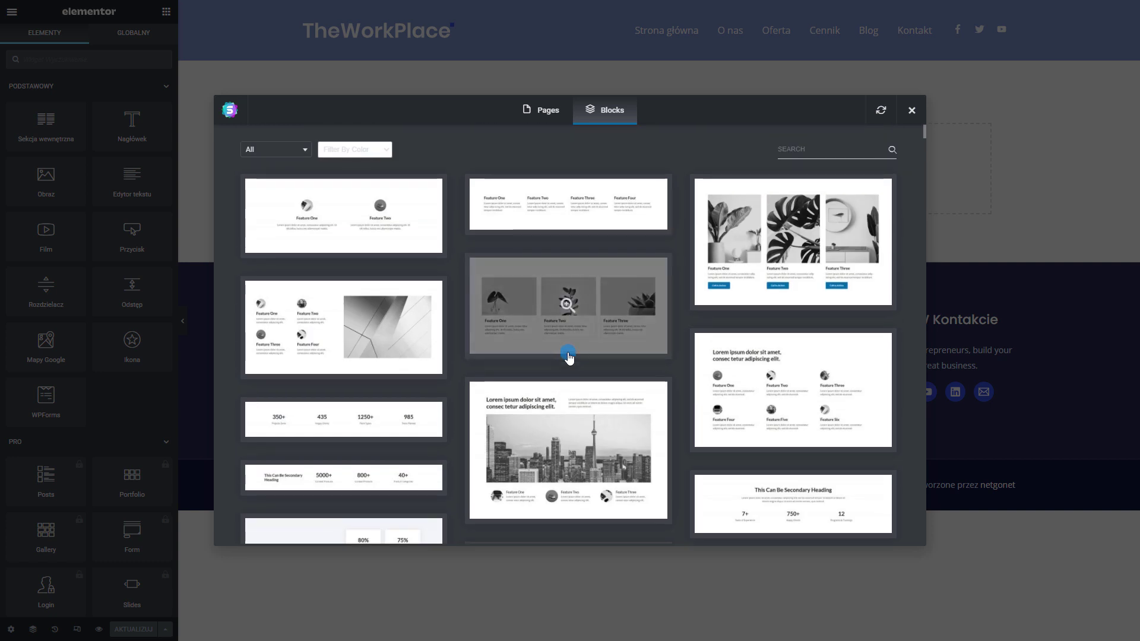
click(284, 156)
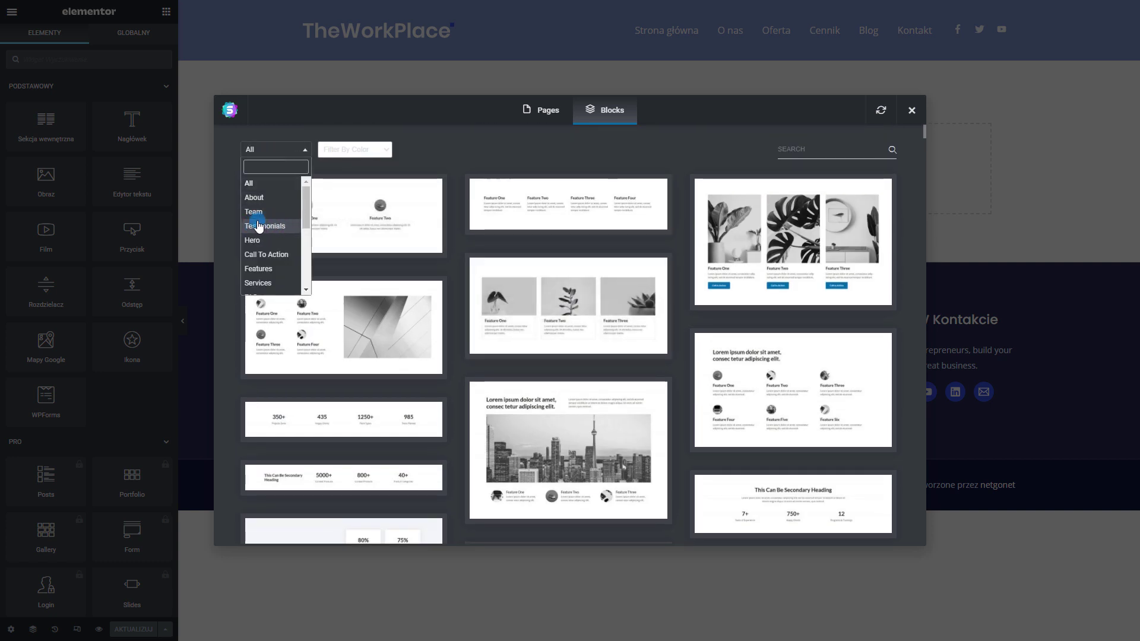
scroll(270, 226, down, 1)
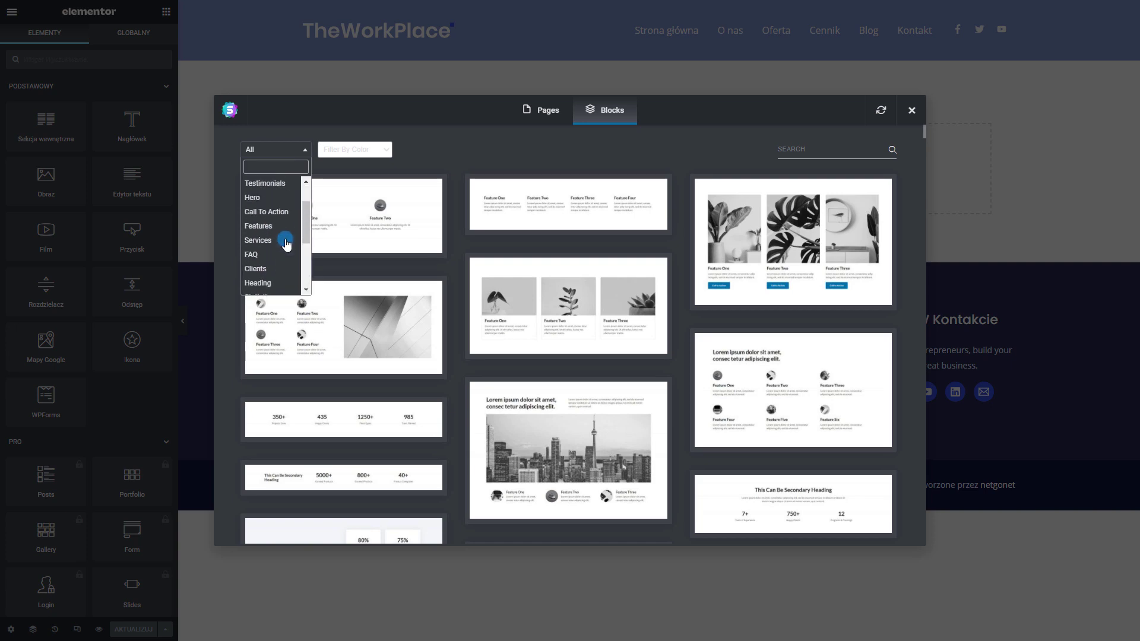
click(273, 230)
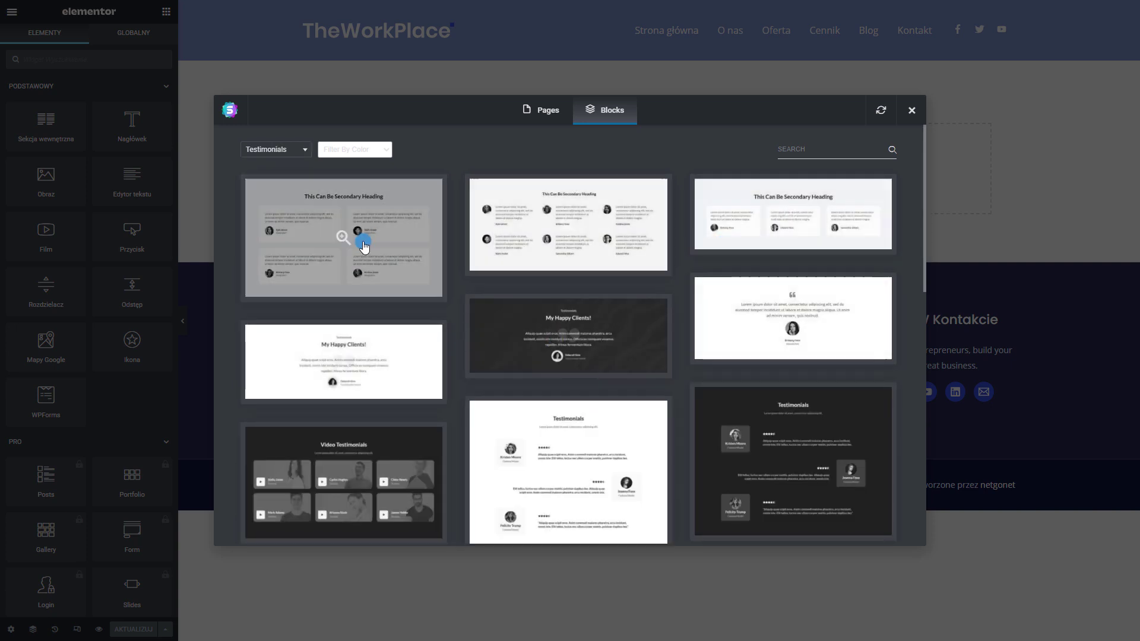
scroll(818, 296, down, 10)
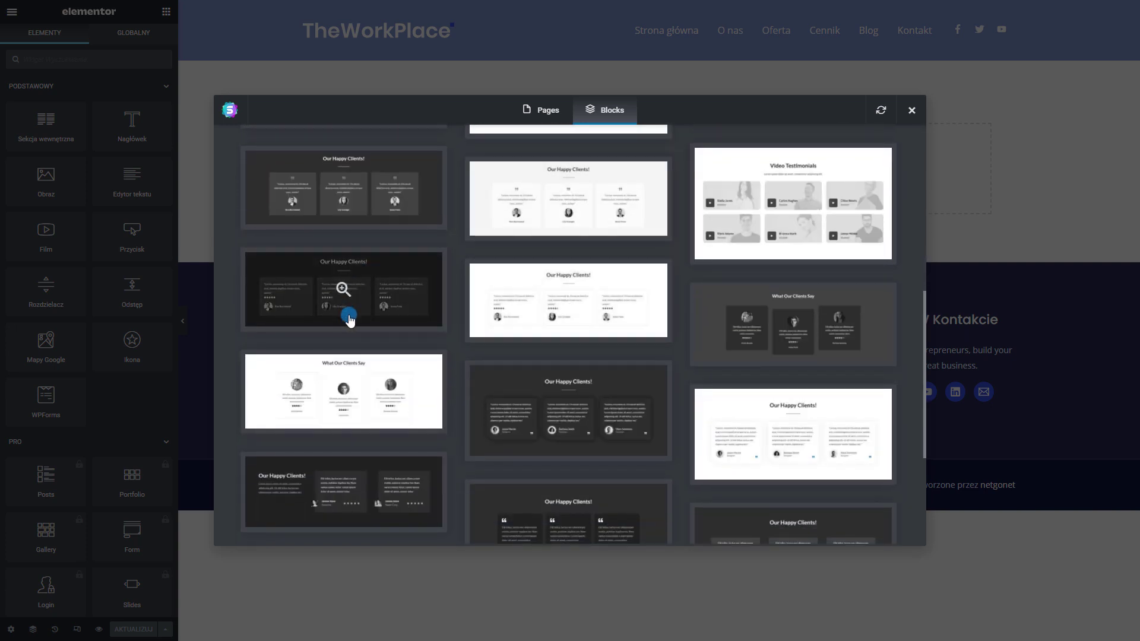
scroll(808, 472, up, 15)
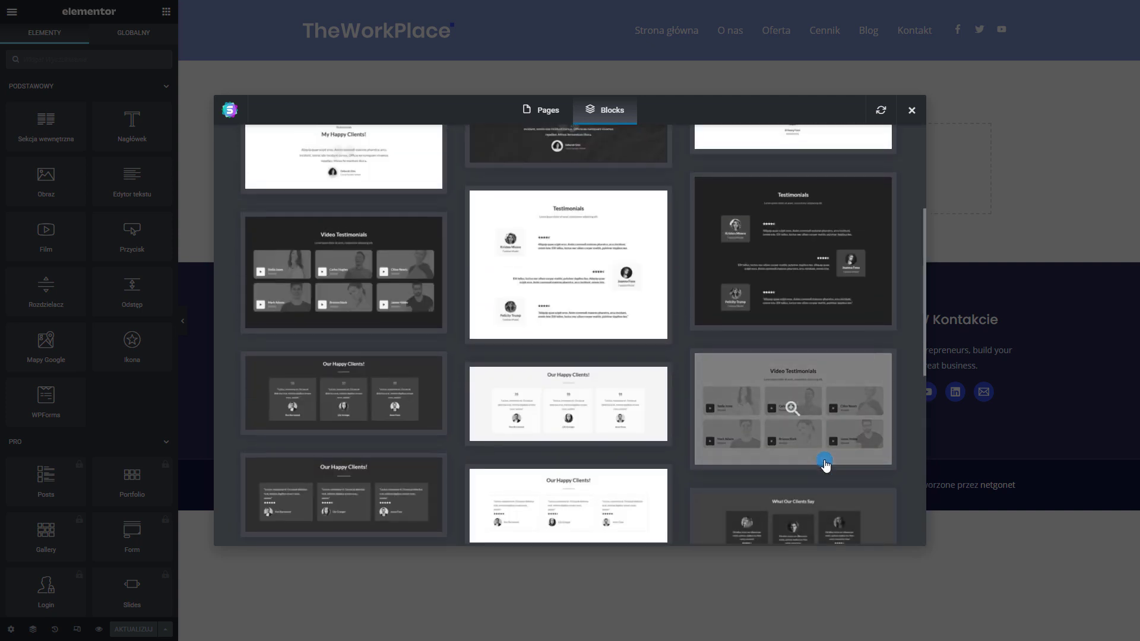
scroll(716, 243, up, 2)
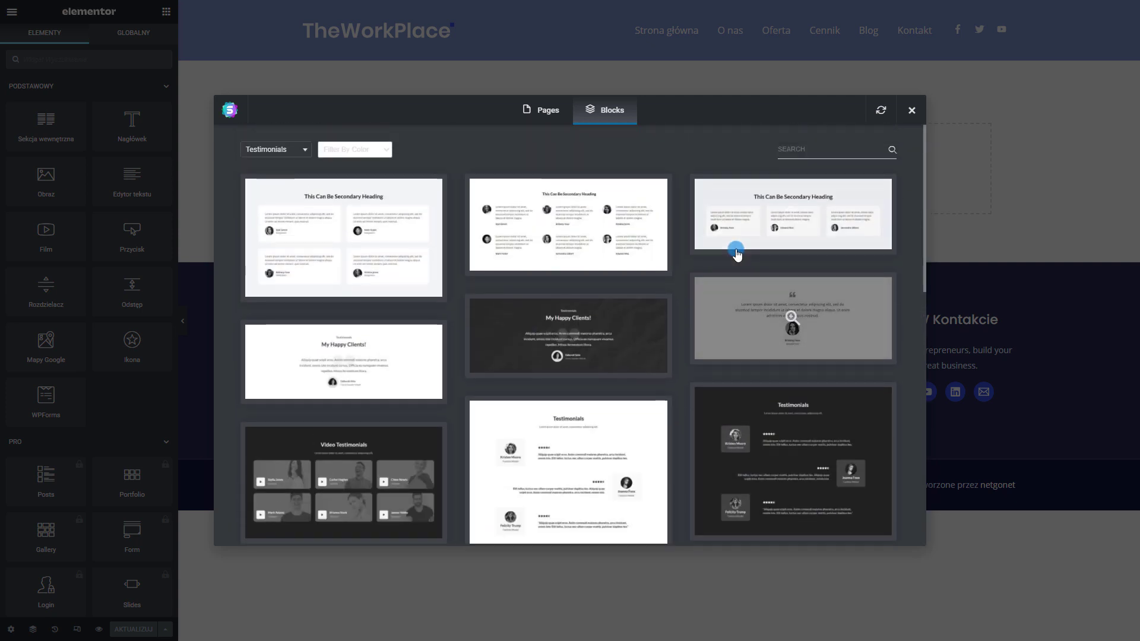
Import the first testimonials block and select its heading text for replacement
click(345, 223)
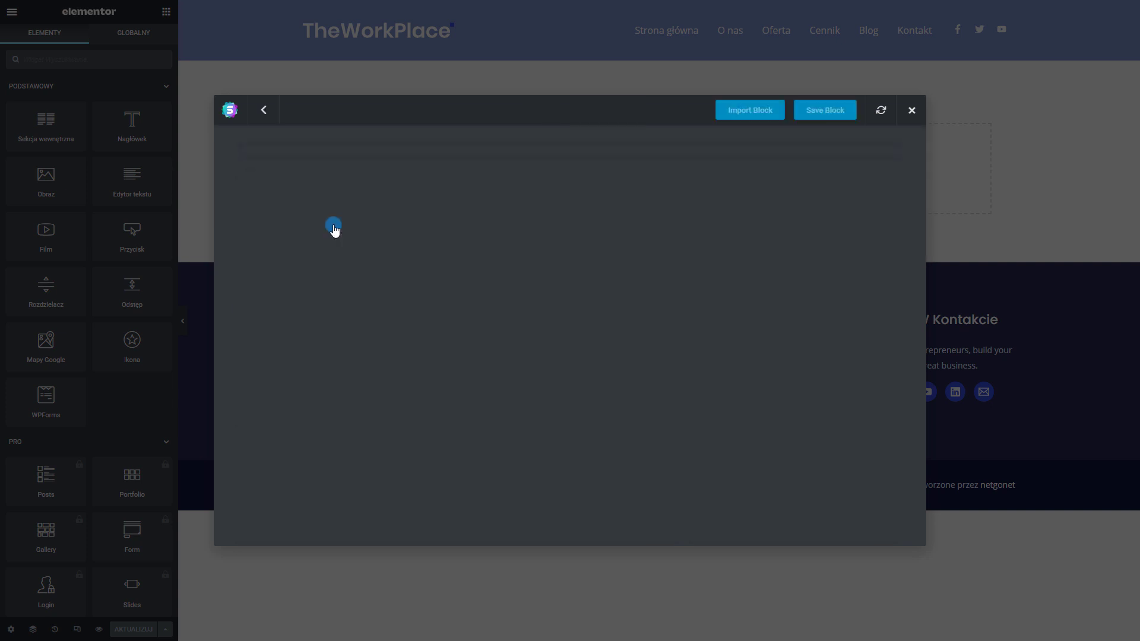
click(751, 111)
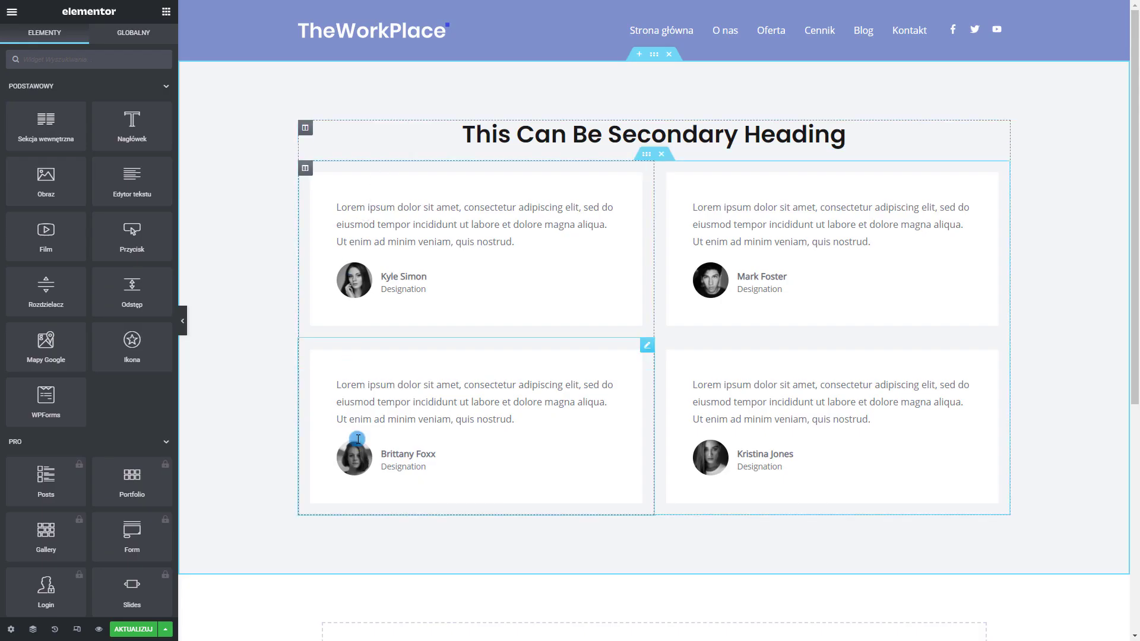
double_click(695, 130)
key(ctrl+a)
Retitle the heading 'Opinie klientów' and replace the end of Kyle Simon's quote with 'sdsdsdsdsd'
text(Opinie klientów)
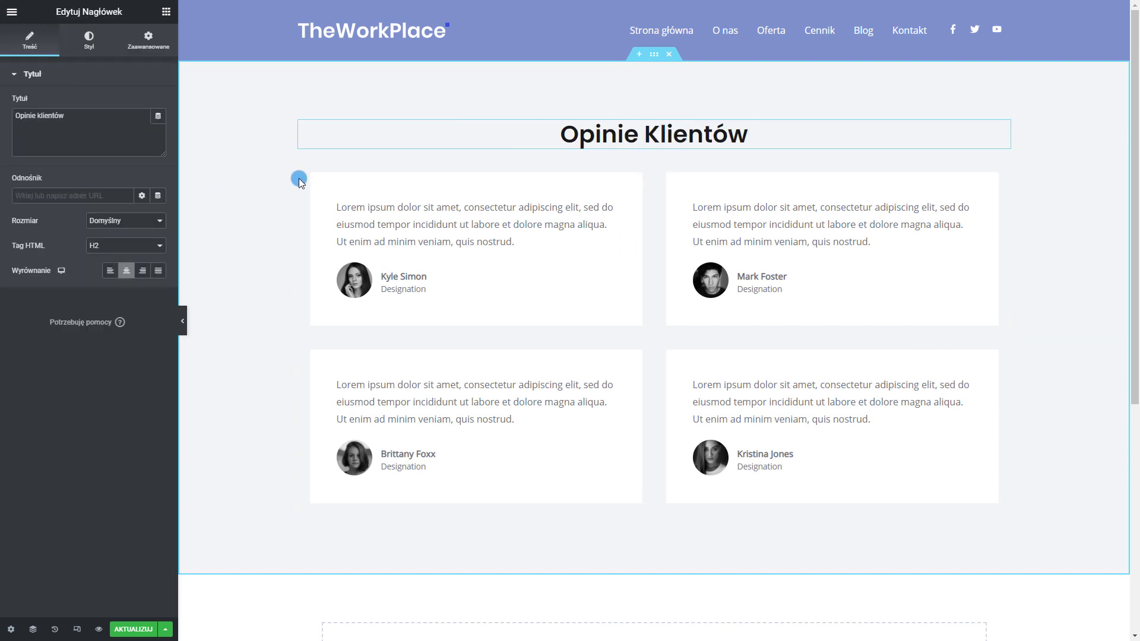
click(344, 292)
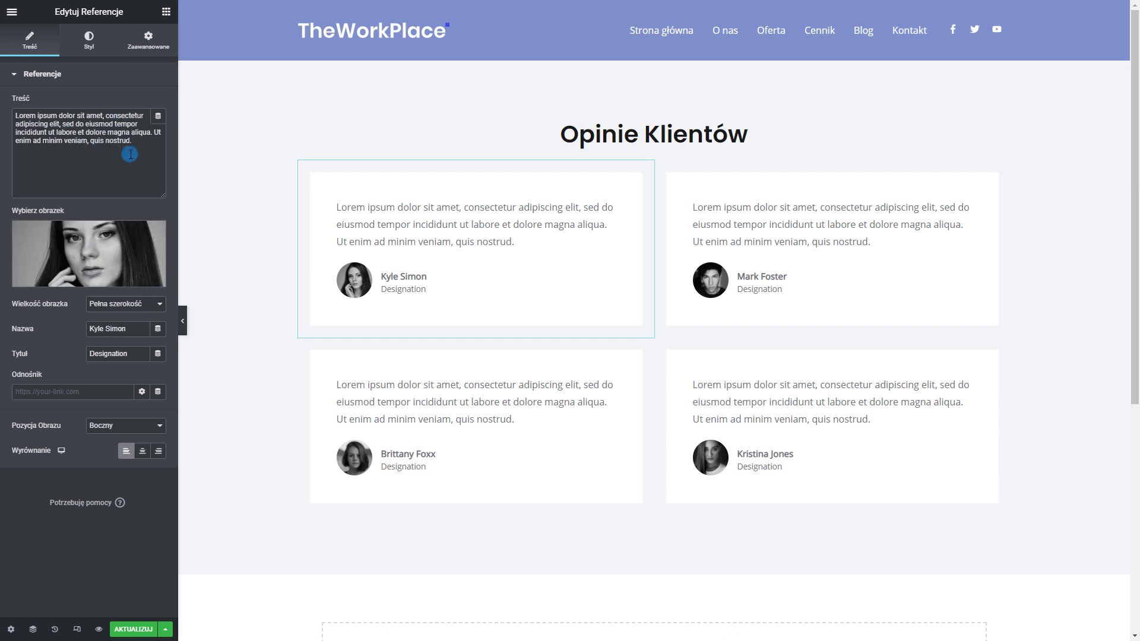
drag(137, 143, 17, 134)
text(sdsdsds)
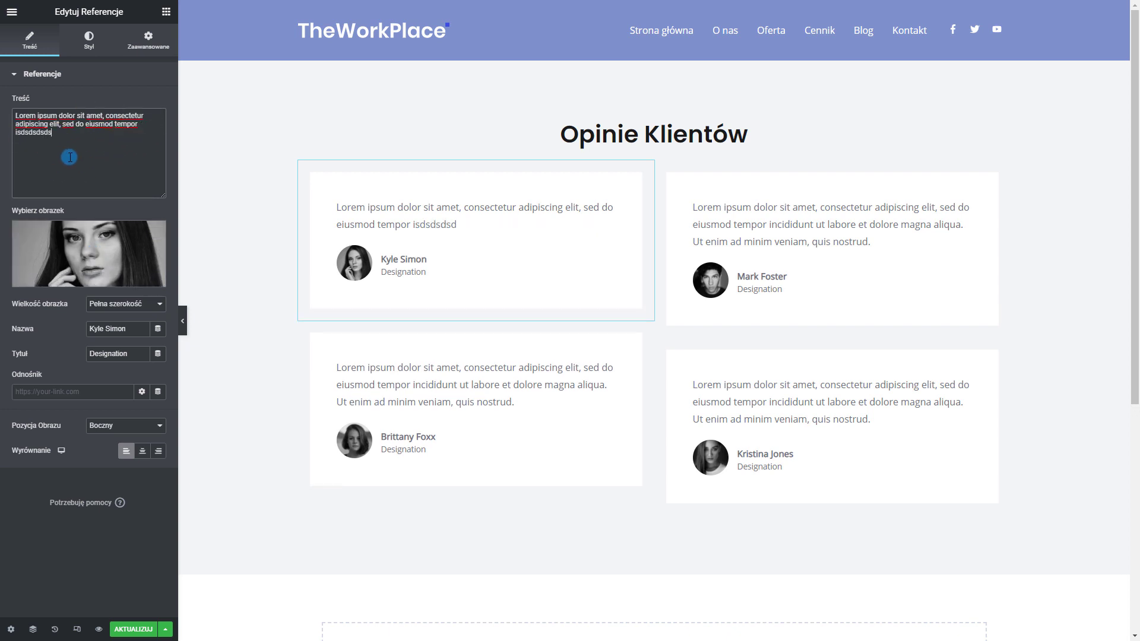
text(dsdsdsdsdsd)
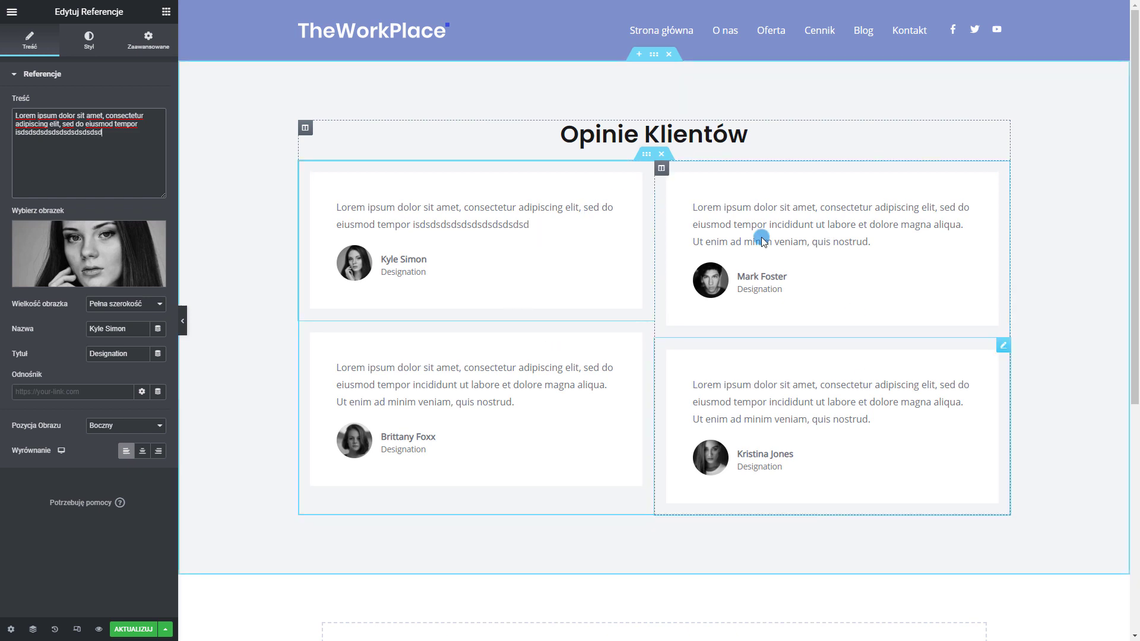
scroll(748, 250, down, 2)
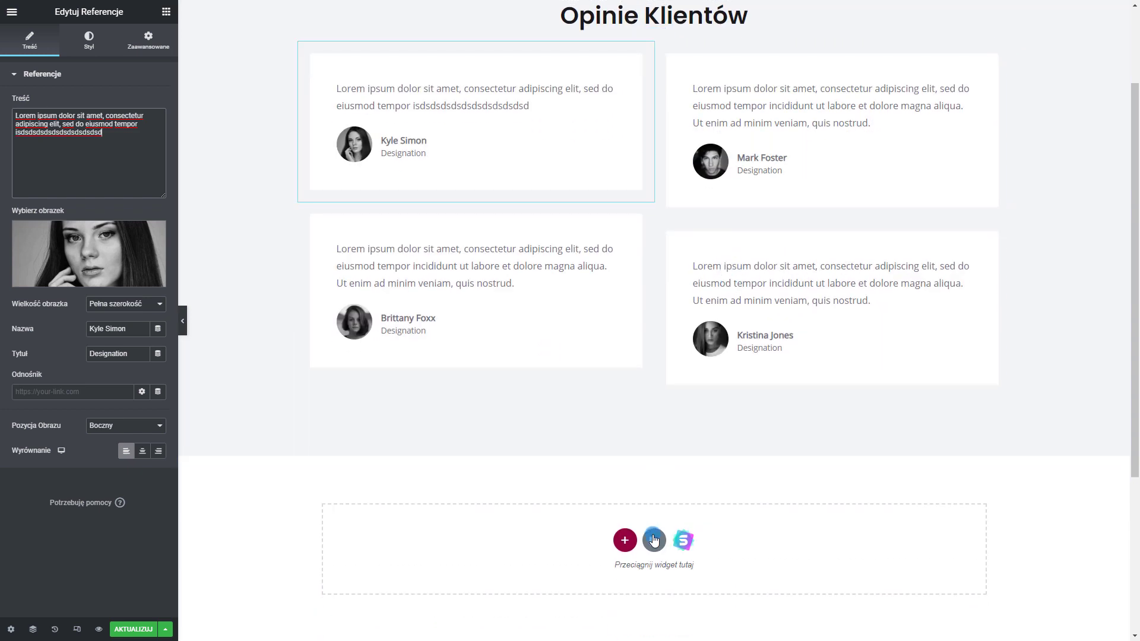
scroll(726, 304, down, 2)
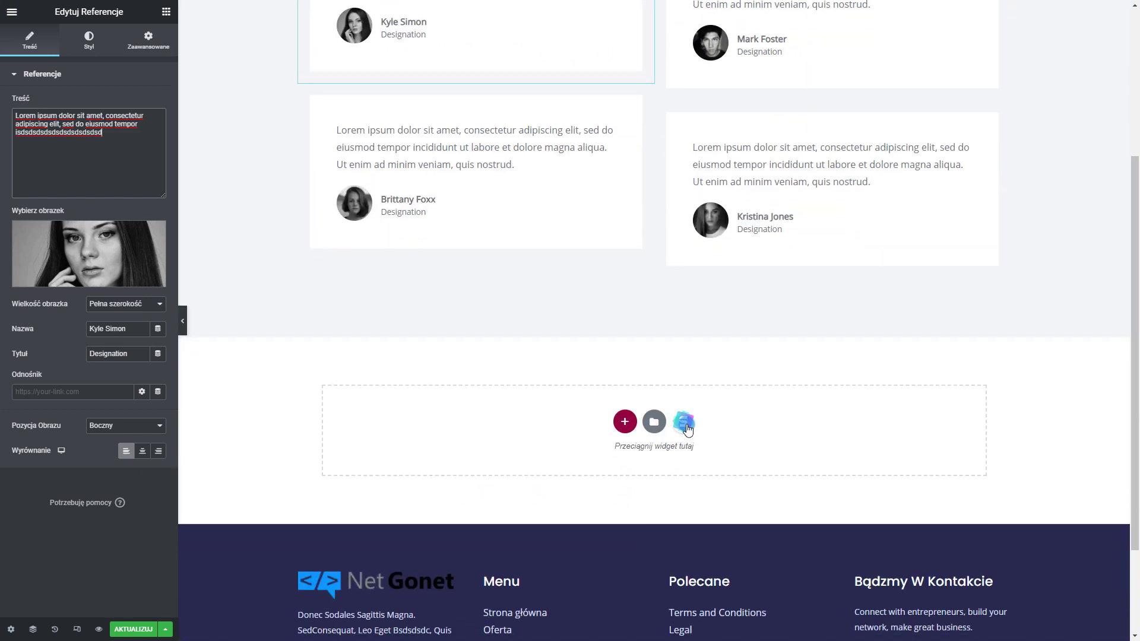
Filter the template library to Free templates and preview the Webinar page template
click(684, 423)
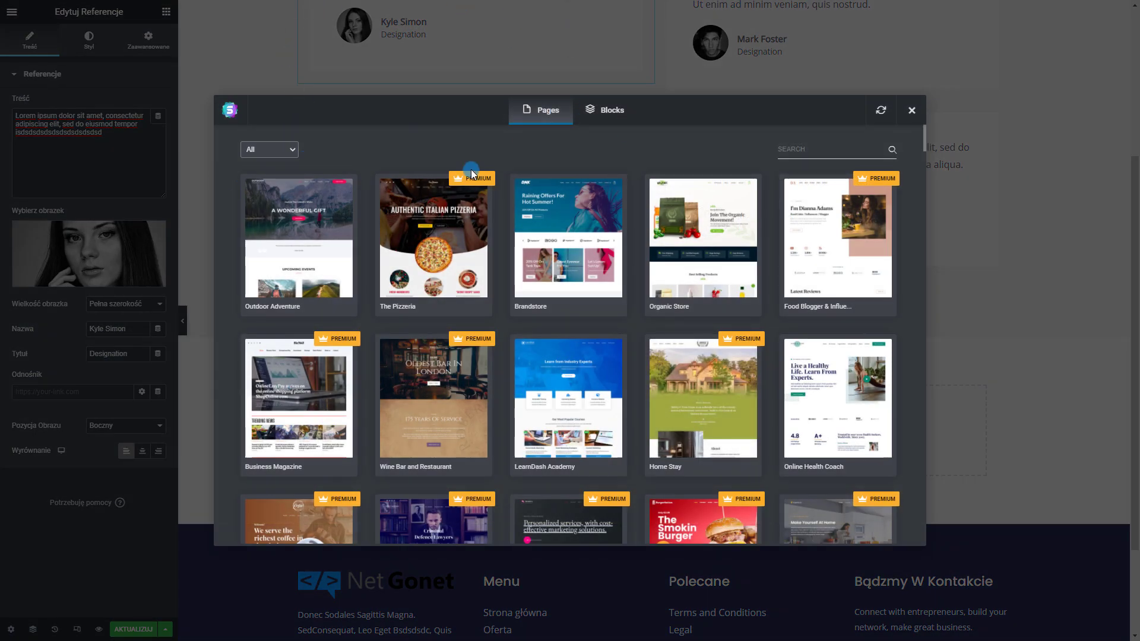
click(294, 152)
click(252, 172)
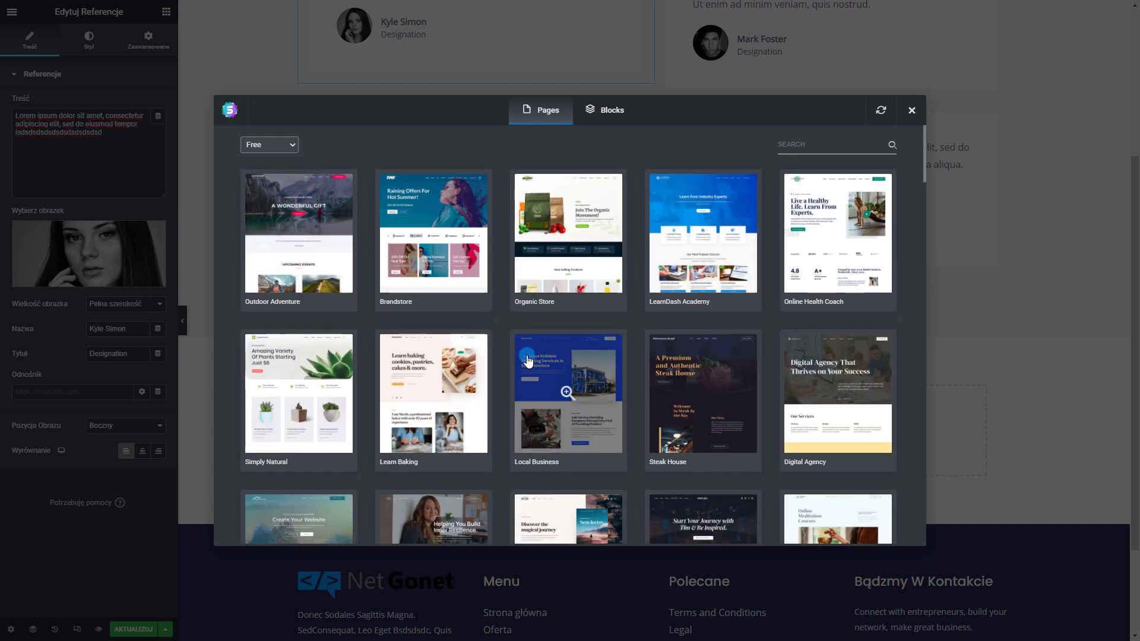
scroll(528, 359, down, 10)
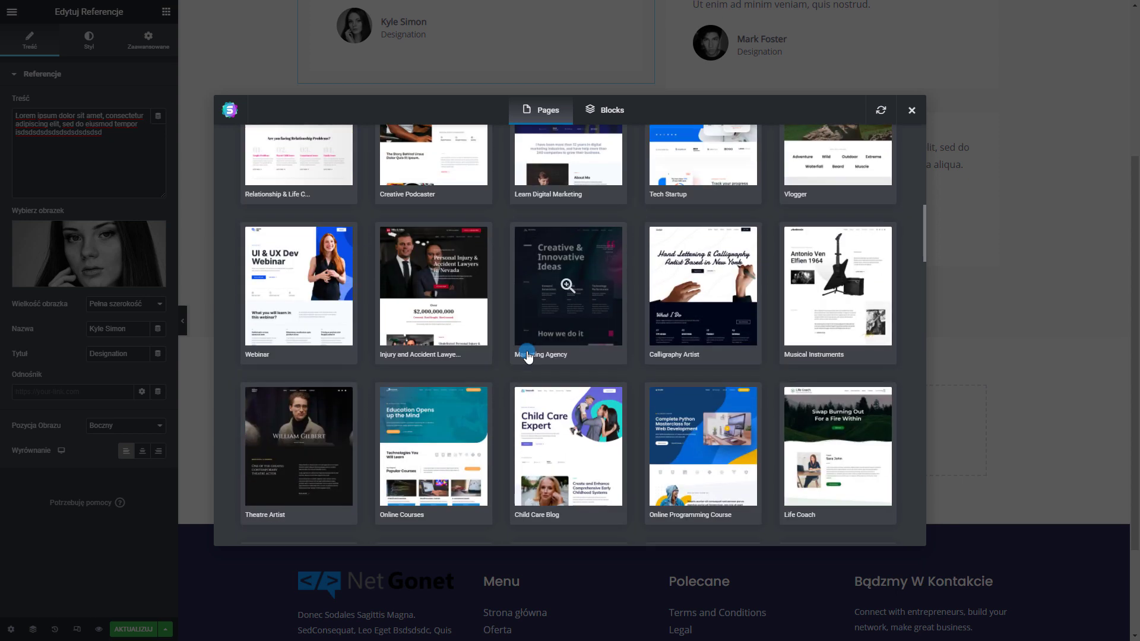
scroll(527, 354, up, 10)
scroll(344, 219, down, 12)
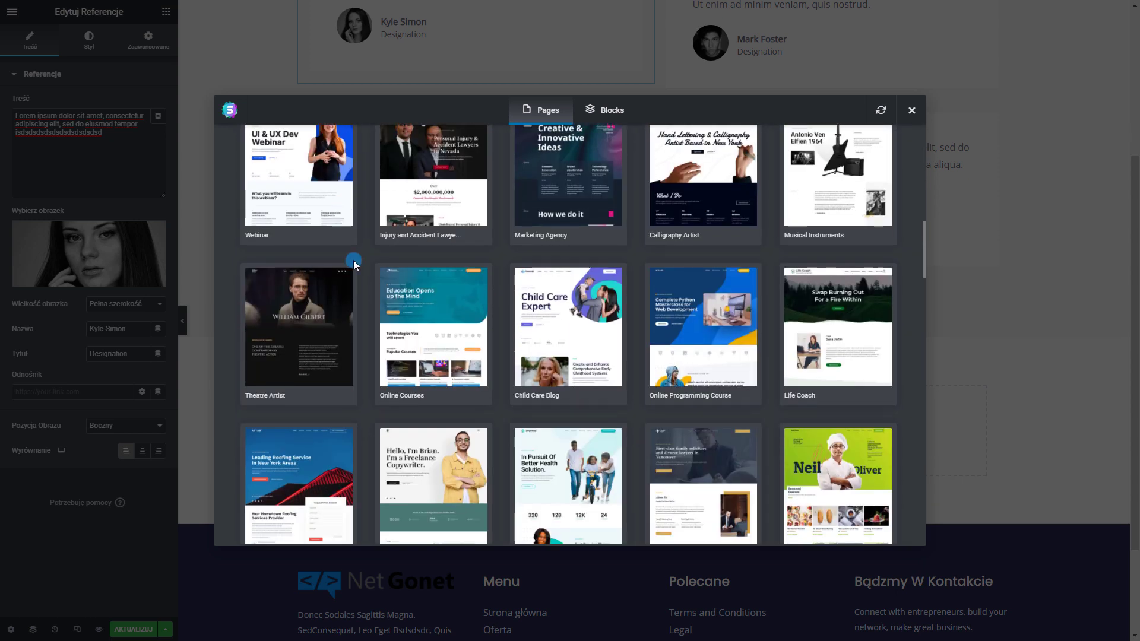
scroll(354, 261, up, 2)
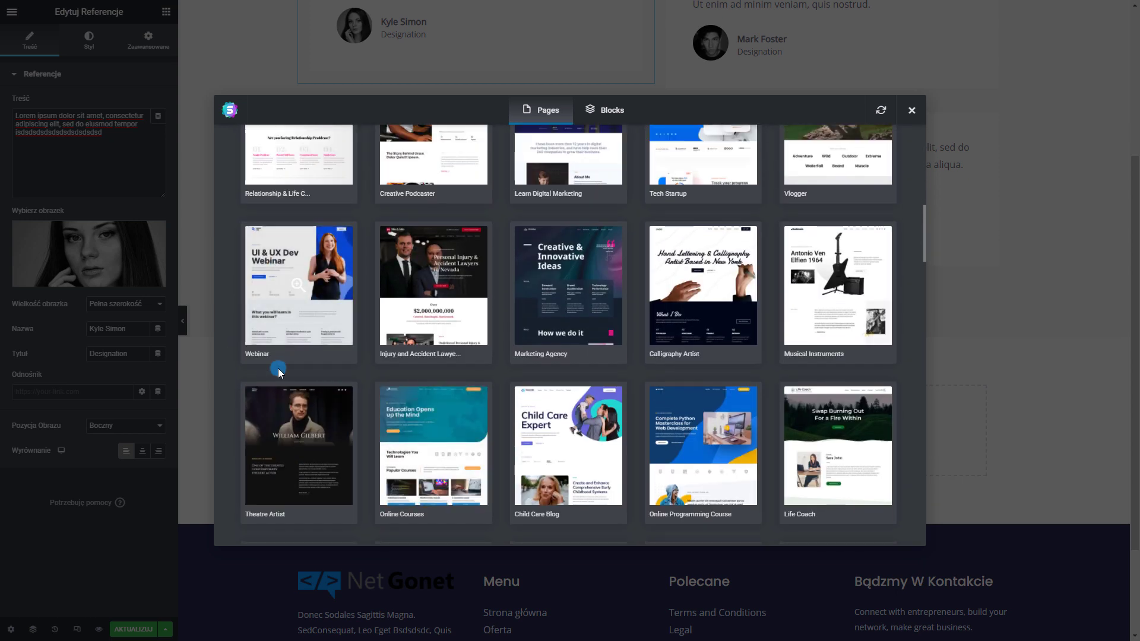
click(296, 287)
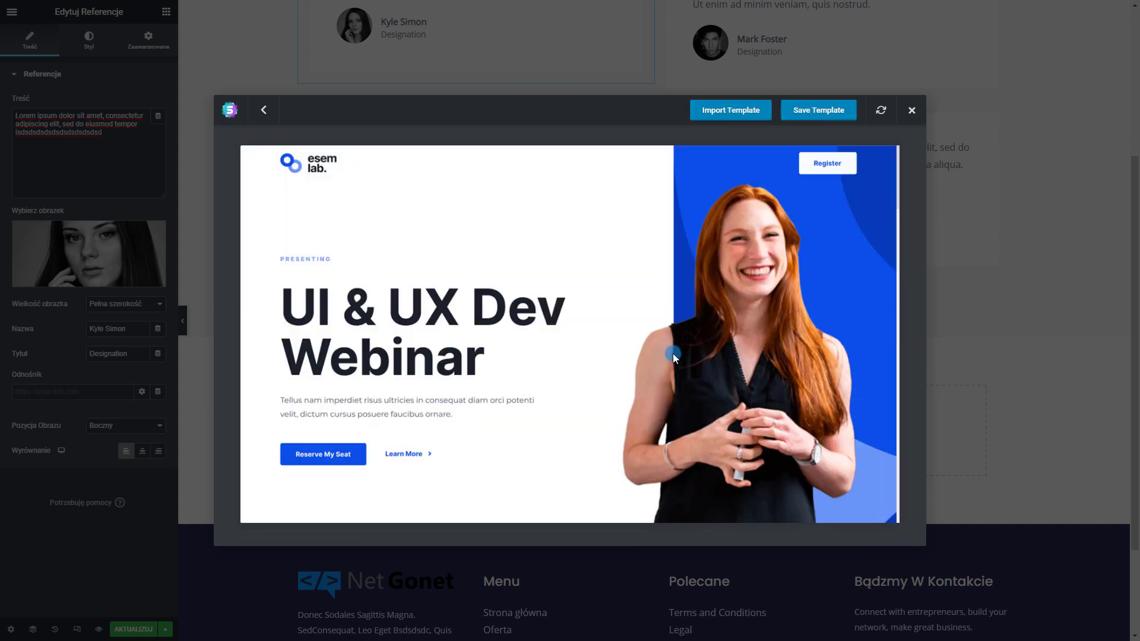
scroll(672, 353, down, 15)
scroll(668, 322, down, 10)
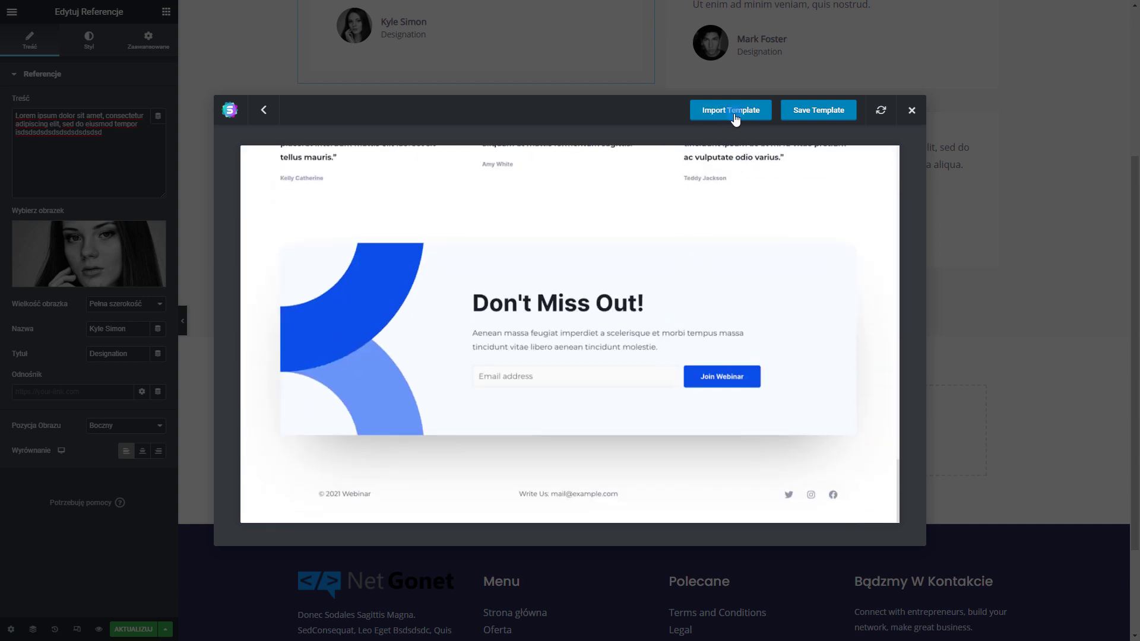
Import the Webinar template and drag the Opinie Klientów section below the seat-booking banner
click(731, 112)
scroll(639, 359, up, 4)
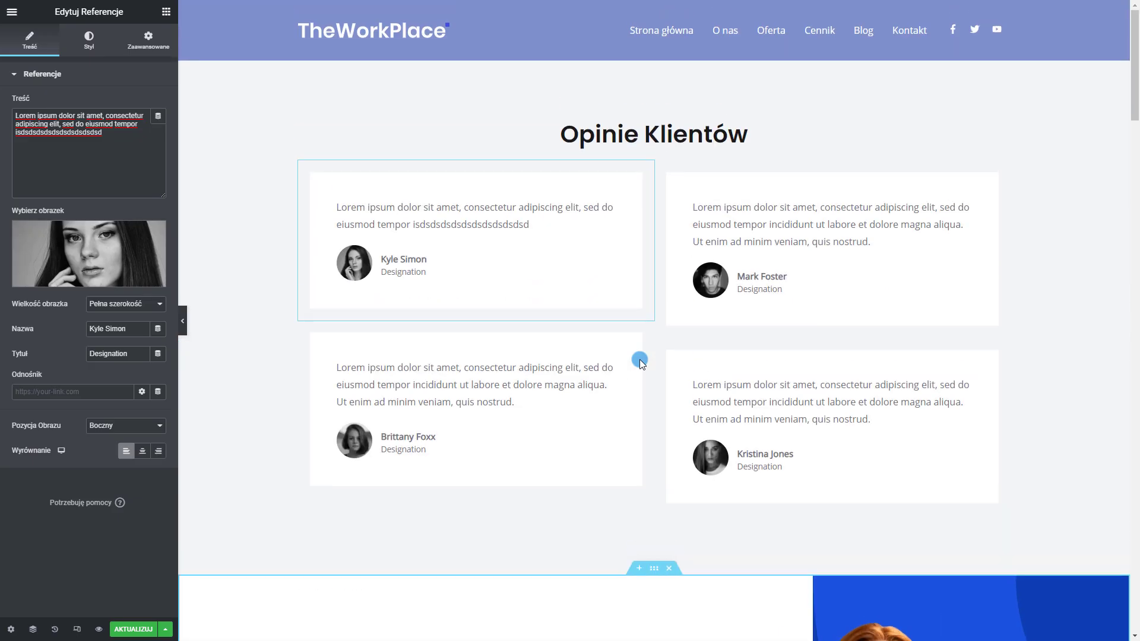
scroll(653, 457, down, 8)
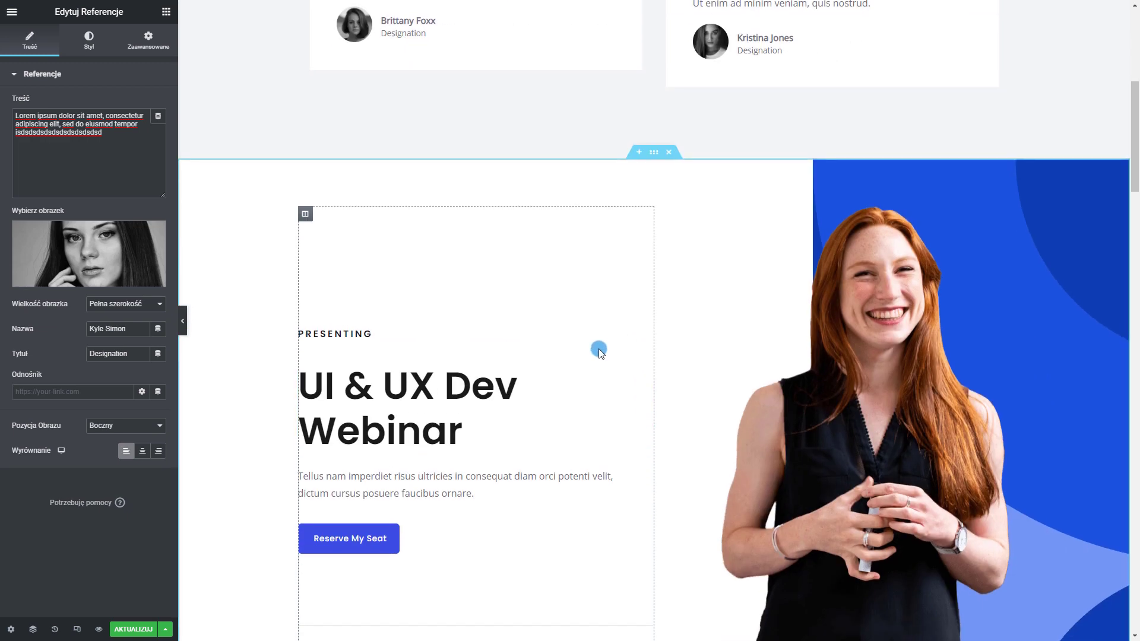
scroll(599, 348, up, 6)
scroll(613, 367, up, 2)
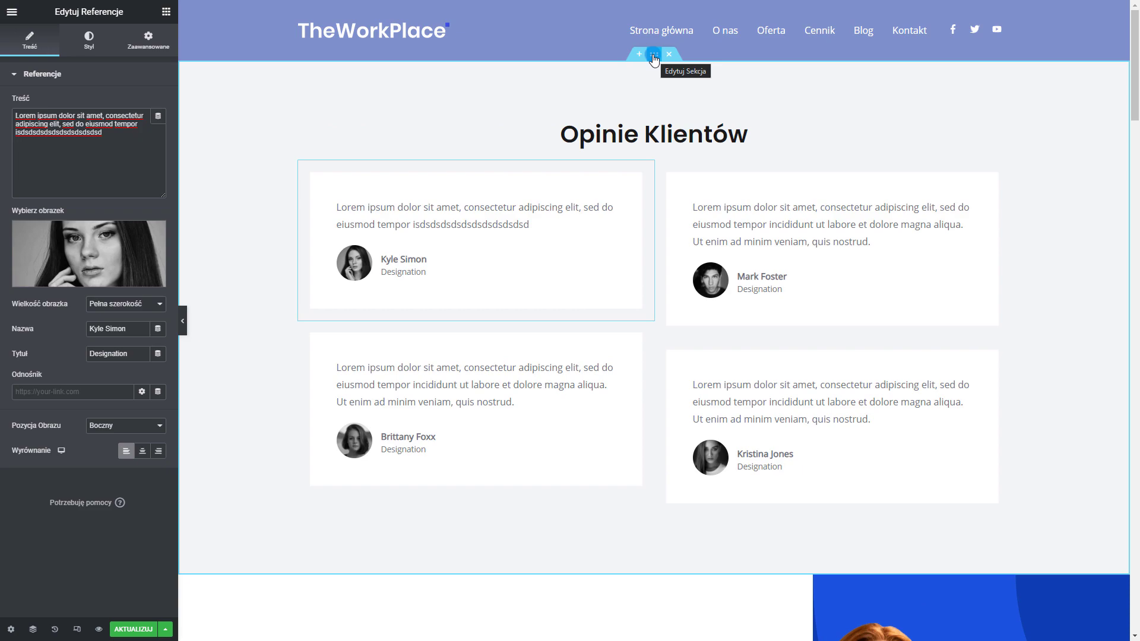
drag(654, 55, 591, 236)
scroll(596, 300, down, 12)
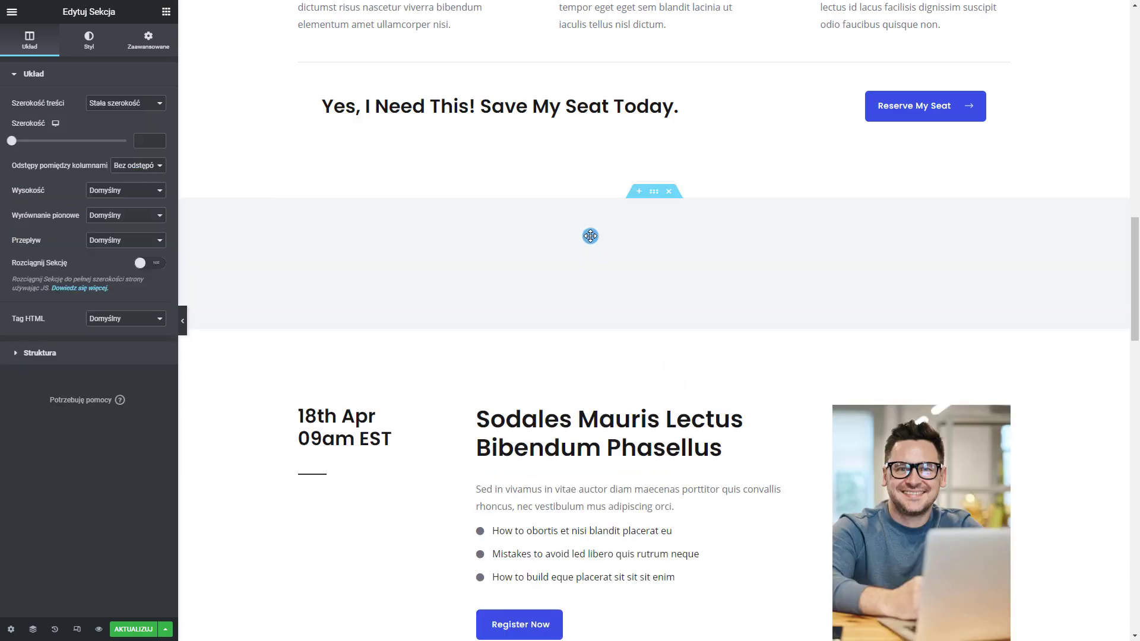
scroll(764, 420, up, 15)
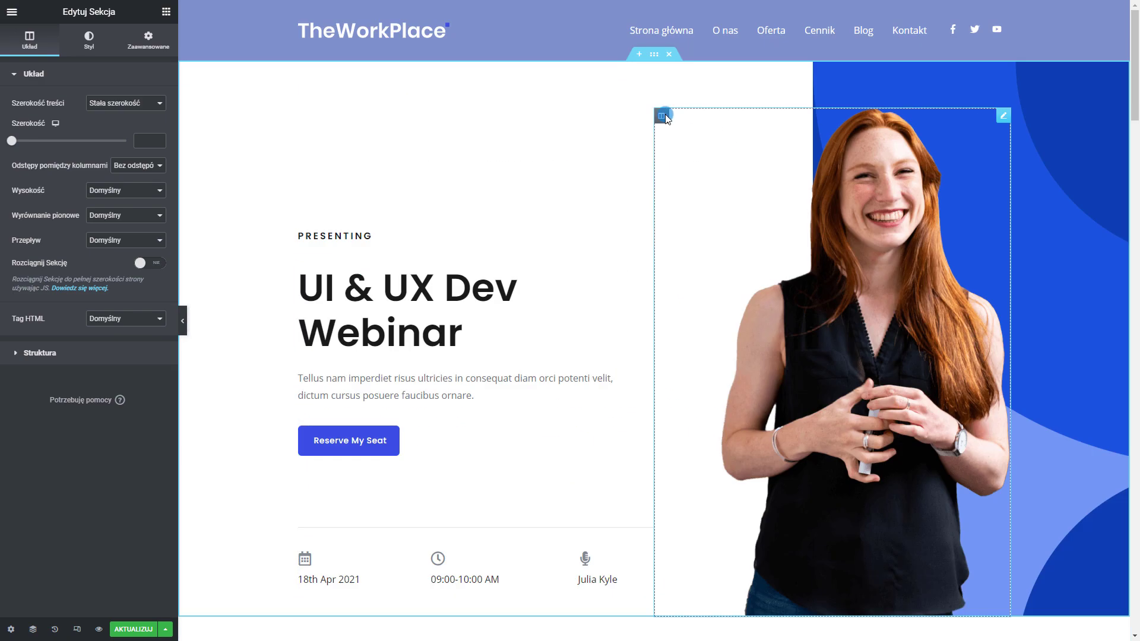
scroll(512, 266, down, 15)
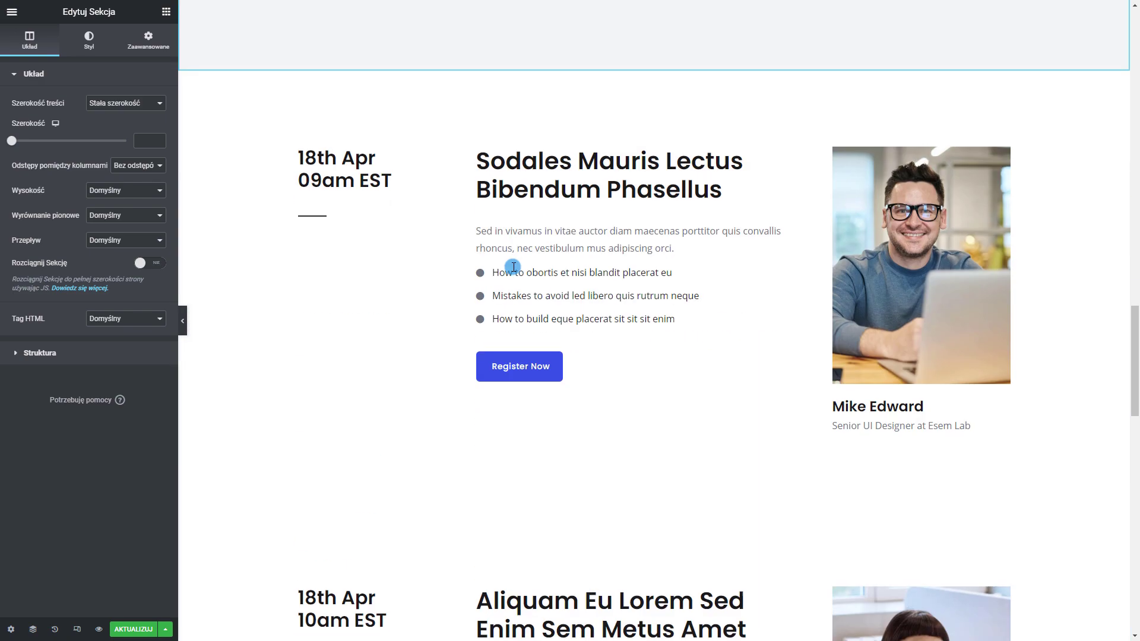
scroll(514, 267, down, 4)
scroll(873, 448, down, 4)
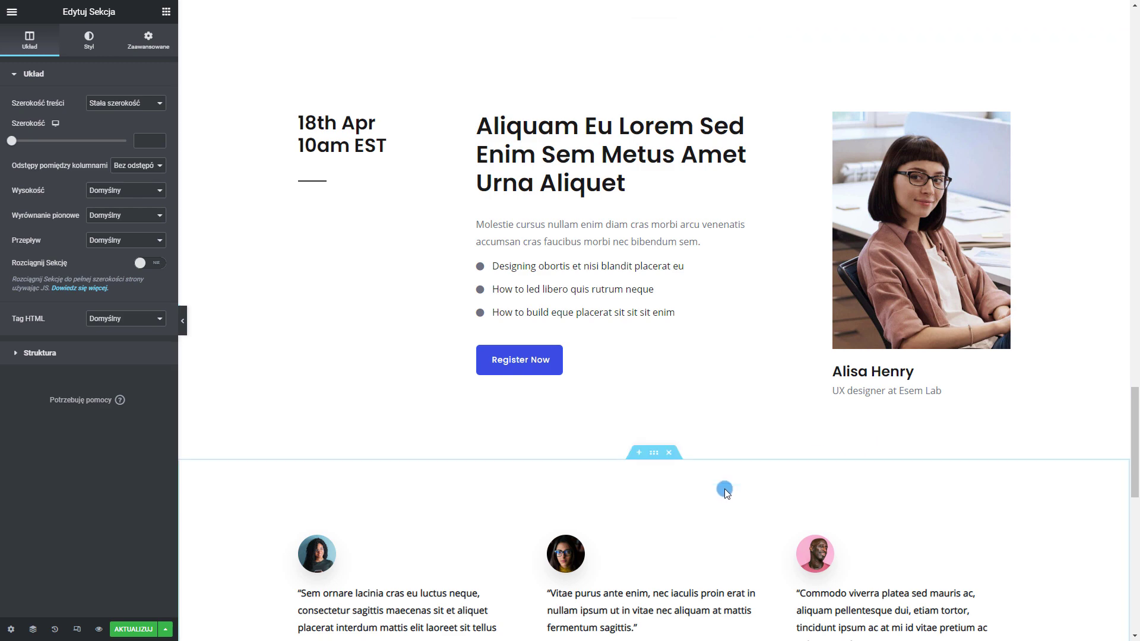
scroll(726, 492, down, 4)
scroll(709, 493, up, 6)
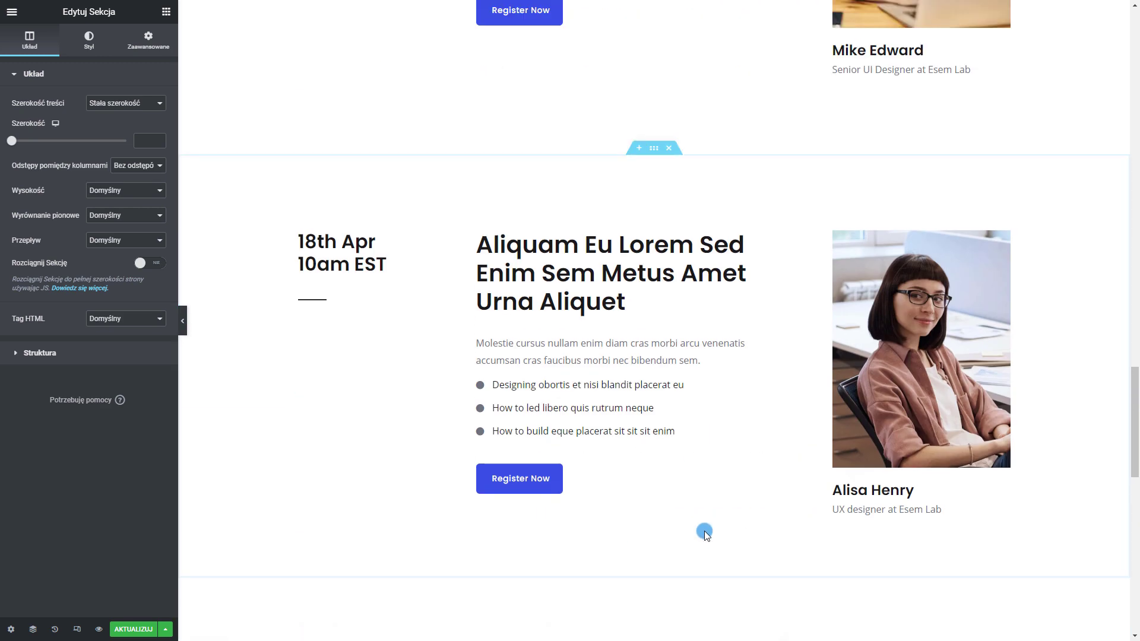
Delete the second webinar session and the template's own testimonials sections
click(670, 149)
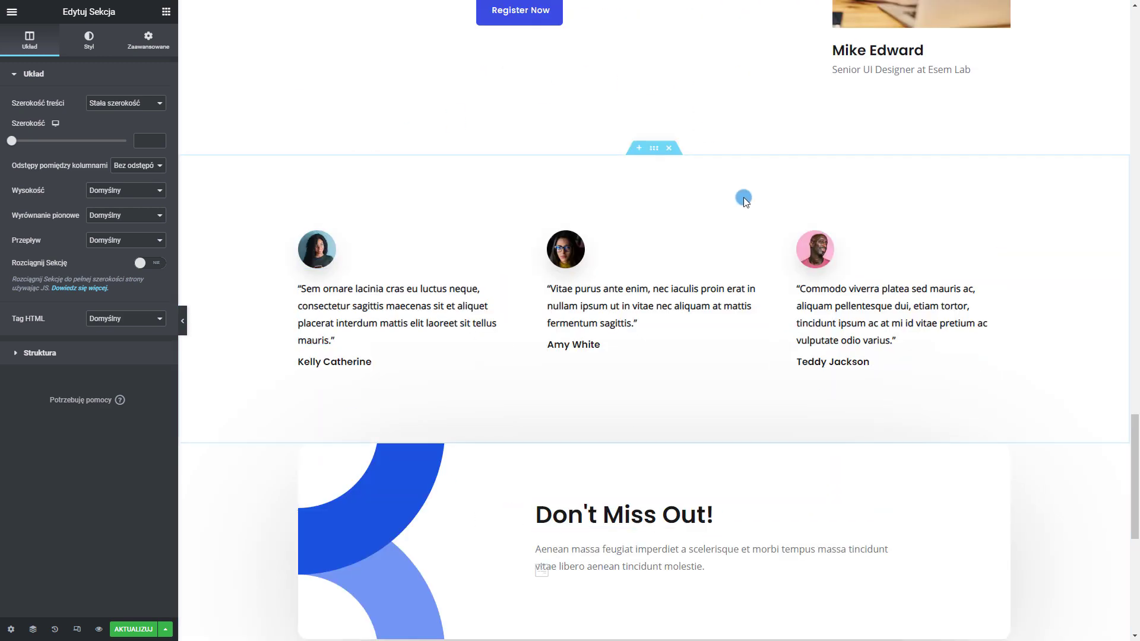
click(669, 148)
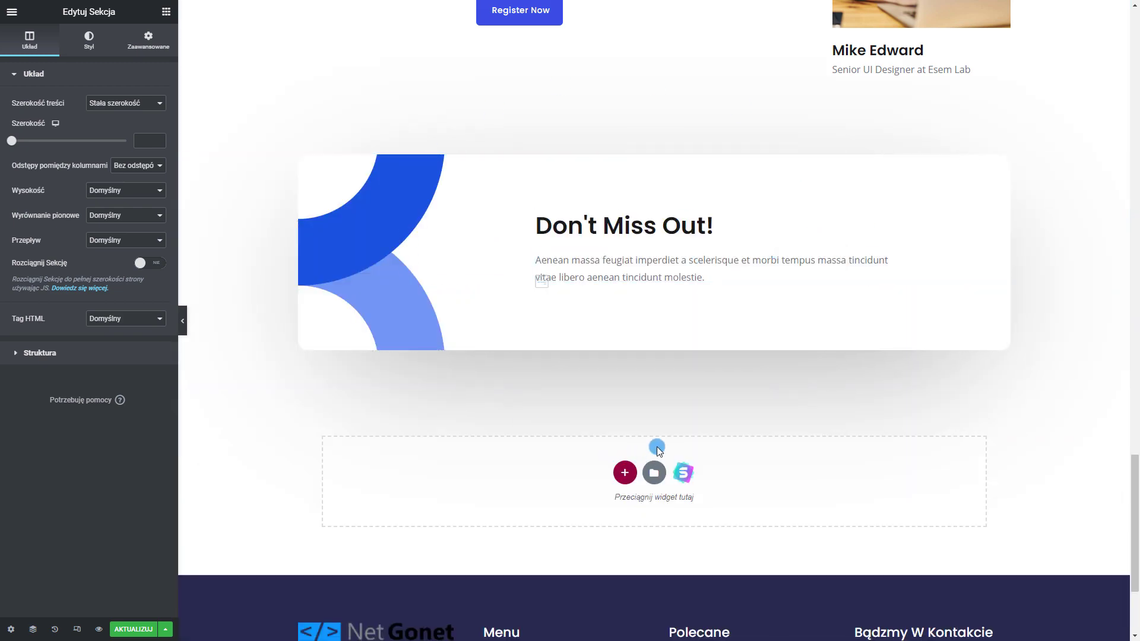
scroll(657, 452, up, 8)
scroll(690, 482, up, 15)
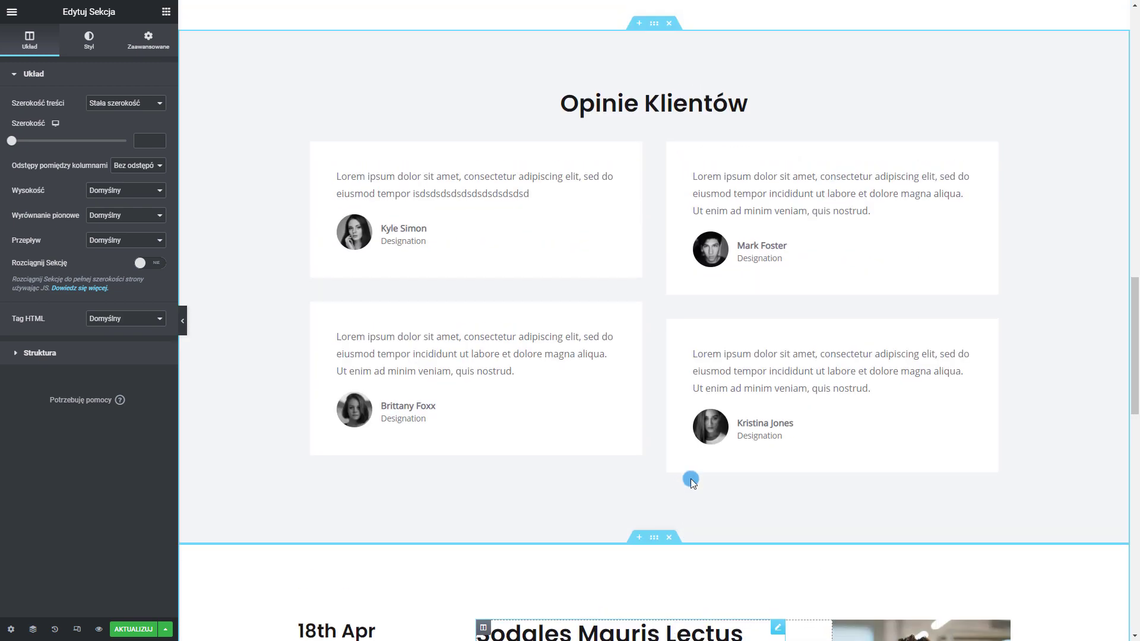
scroll(640, 394, up, 6)
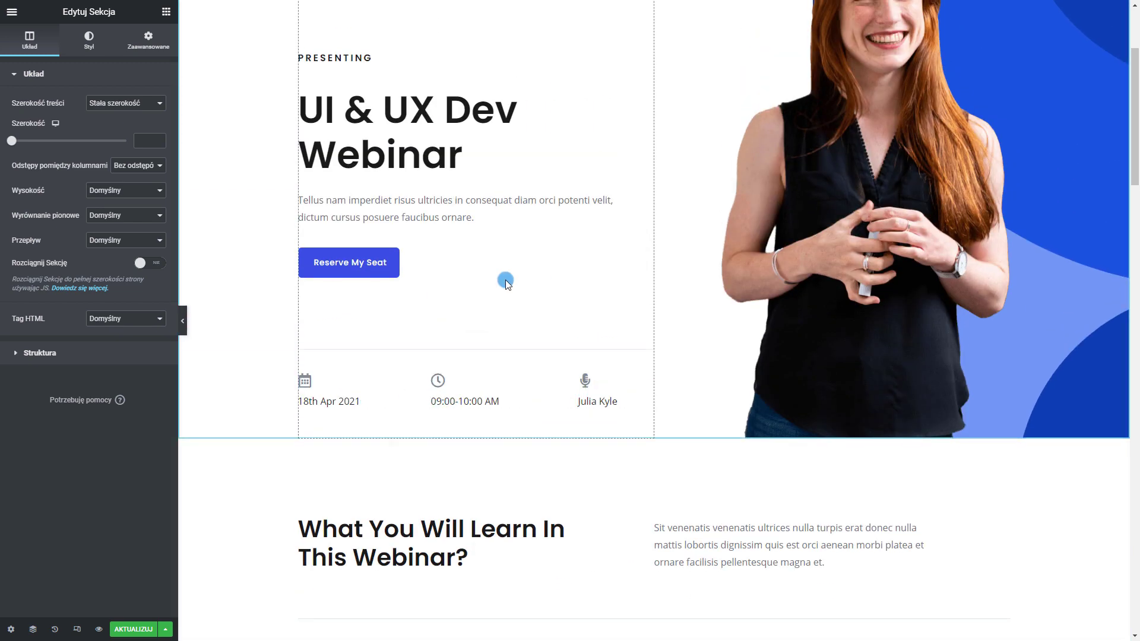
scroll(509, 283, up, 3)
click(861, 218)
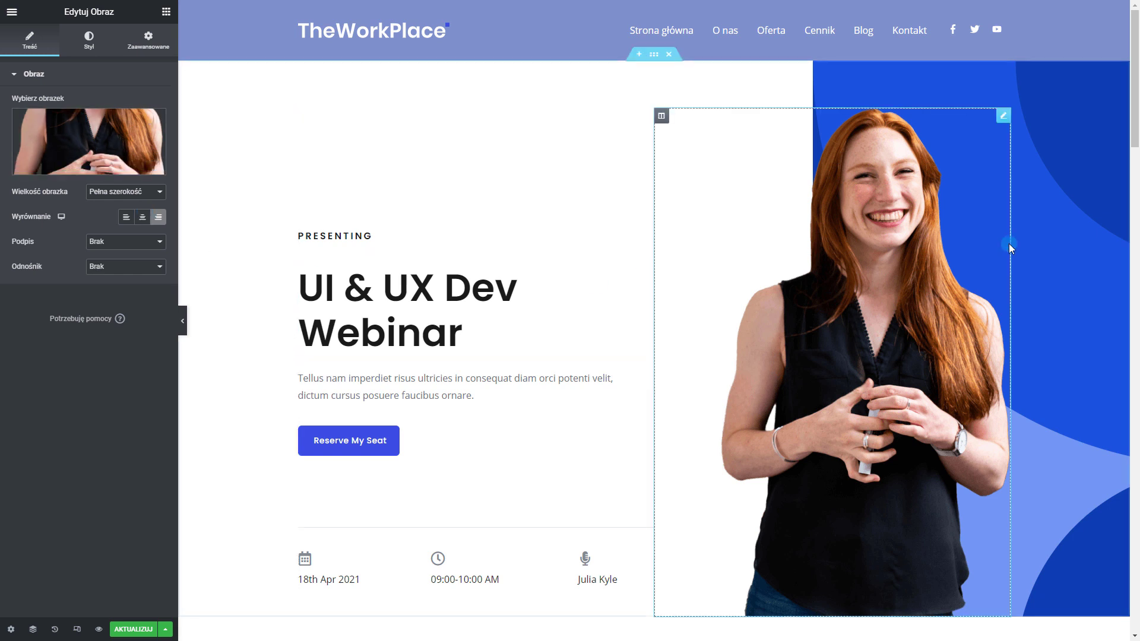
scroll(974, 83, down, 1)
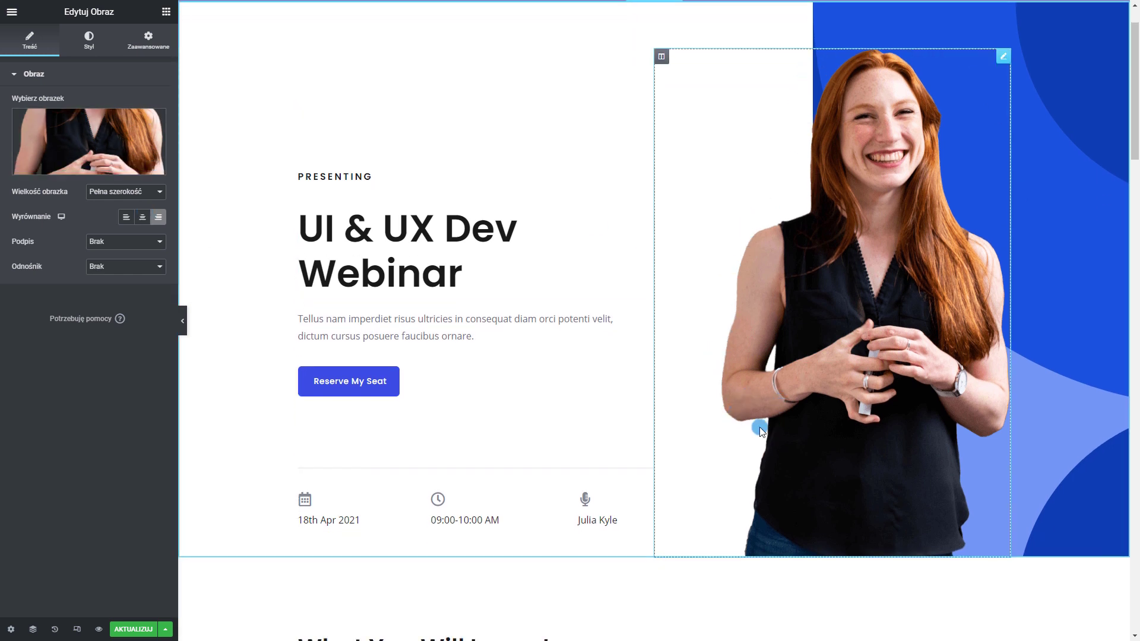
scroll(988, 589, up, 1)
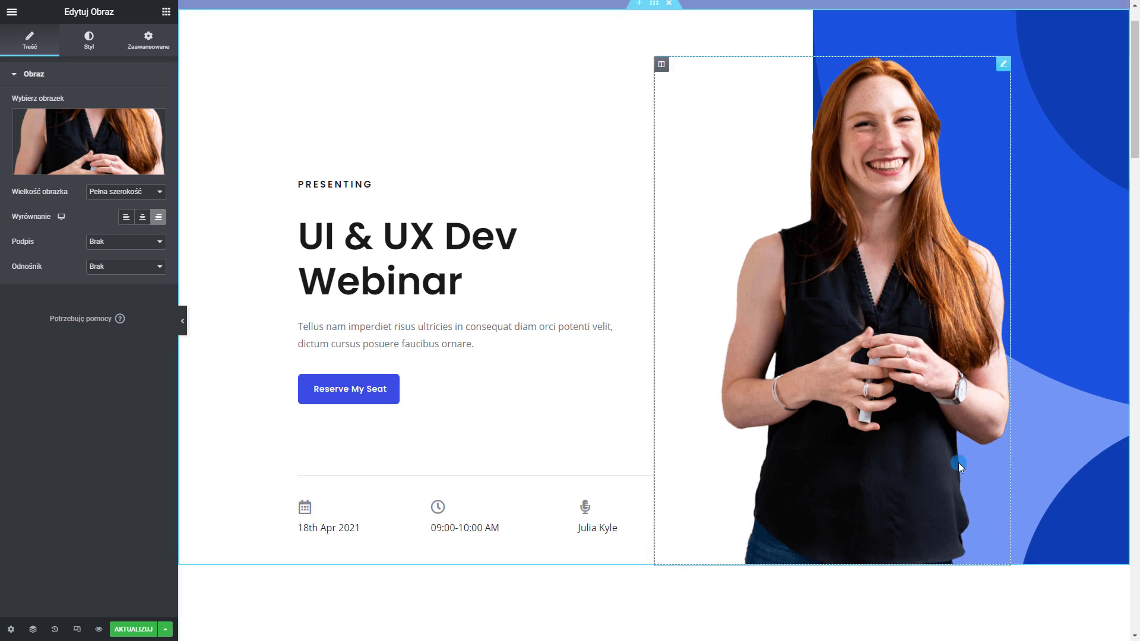
scroll(596, 324, down, 10)
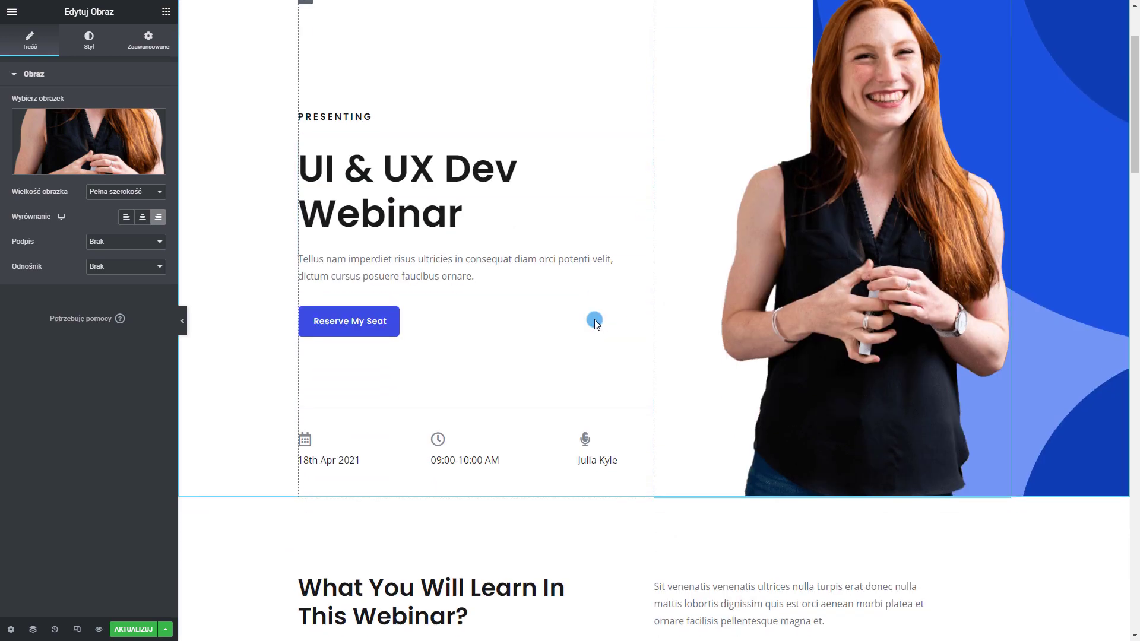
scroll(597, 321, down, 20)
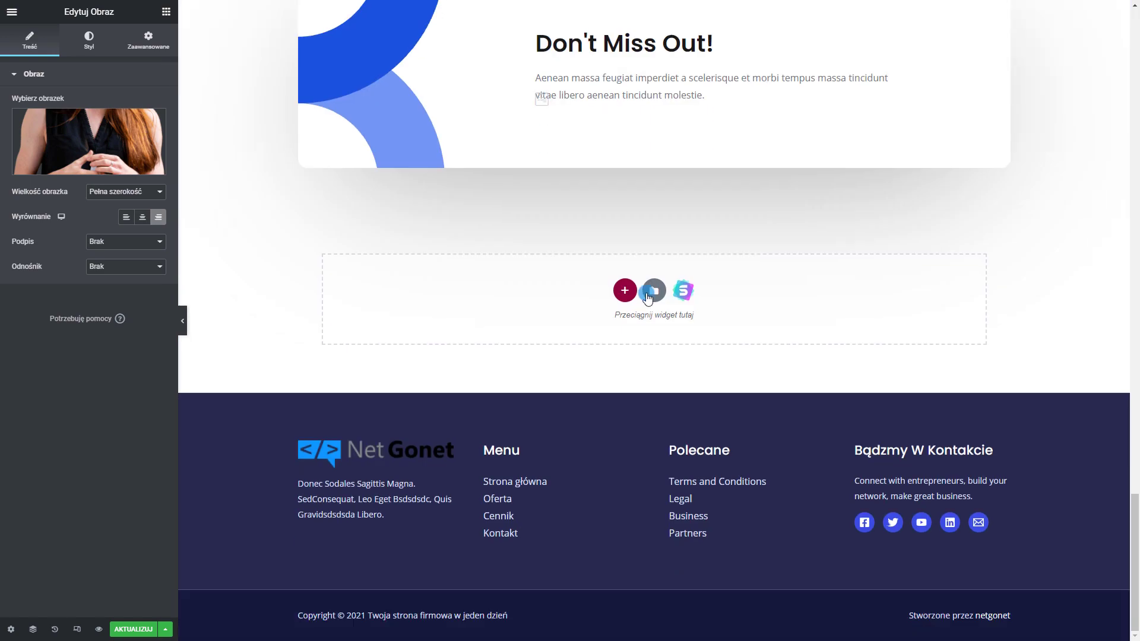
Open the template library and browse down through the template kits
click(679, 297)
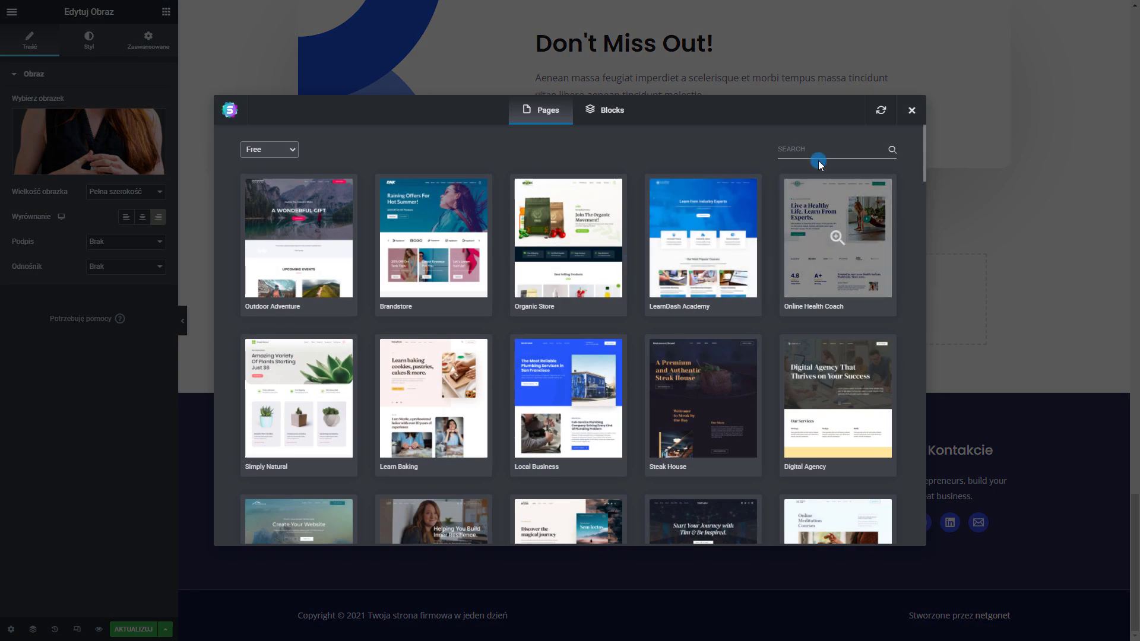
click(819, 151)
scroll(663, 322, down, 8)
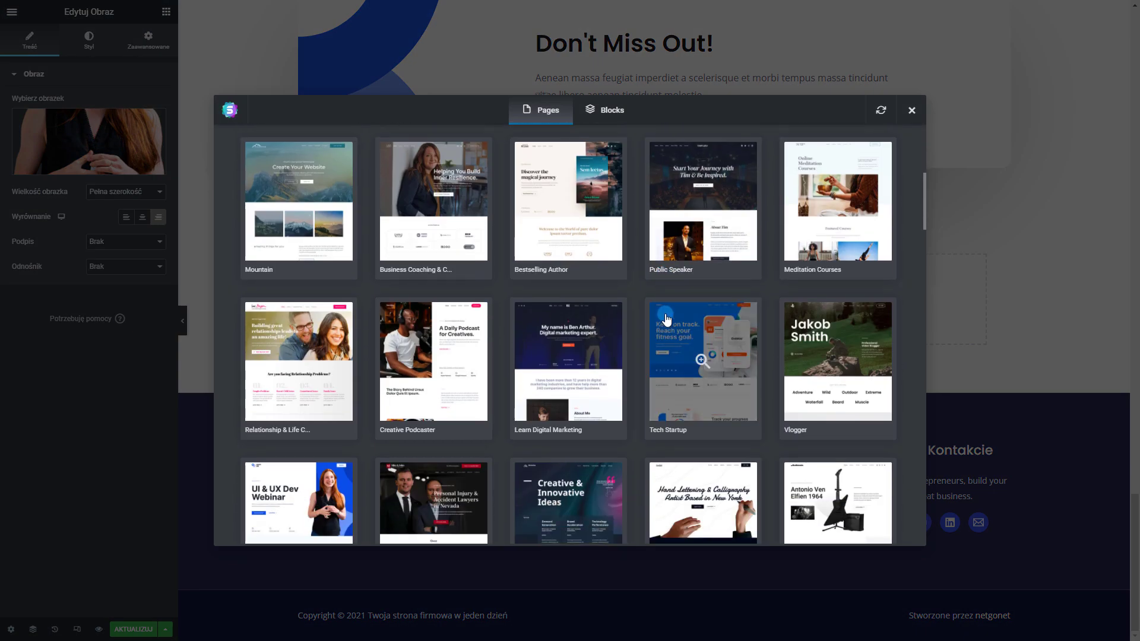
scroll(667, 318, down, 3)
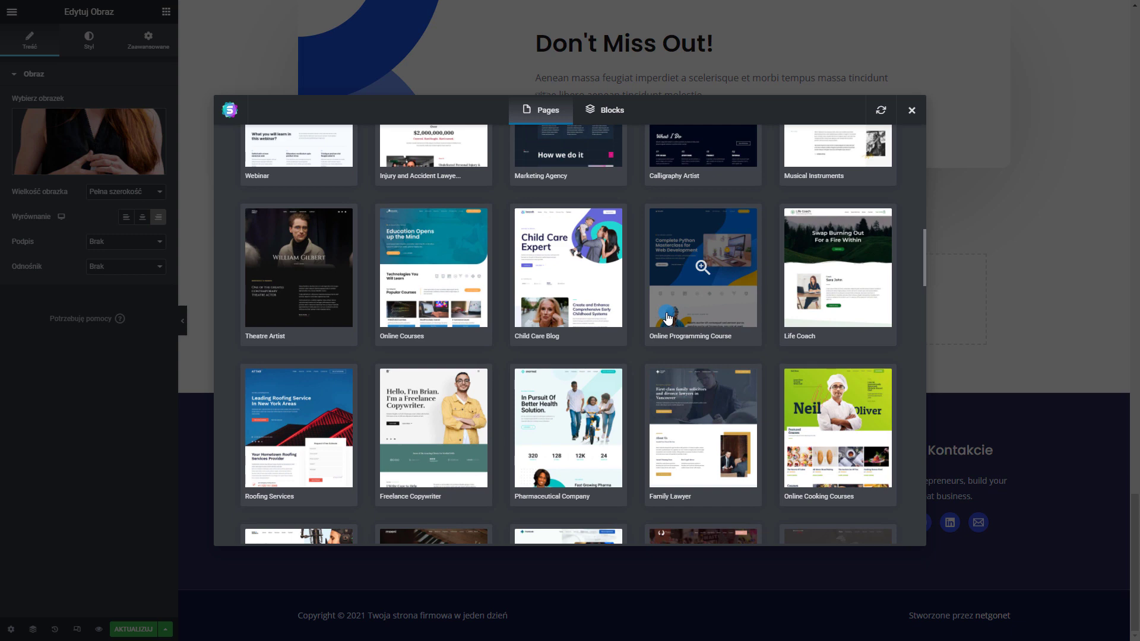
scroll(667, 319, up, 3)
scroll(588, 329, down, 6)
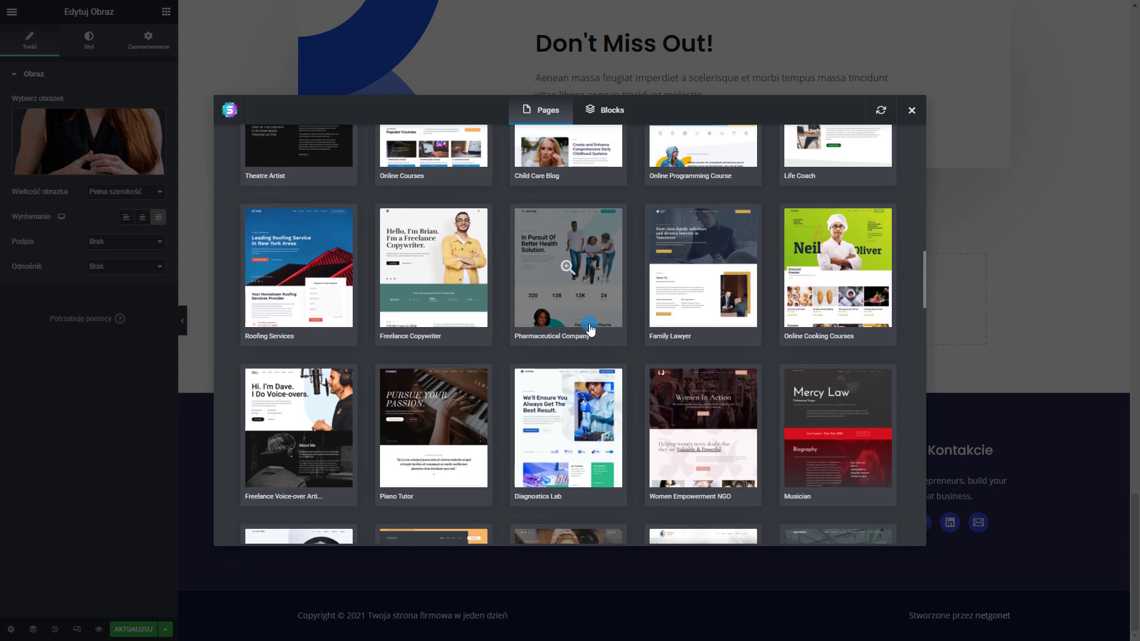
scroll(589, 328, down, 3)
scroll(588, 325, down, 1)
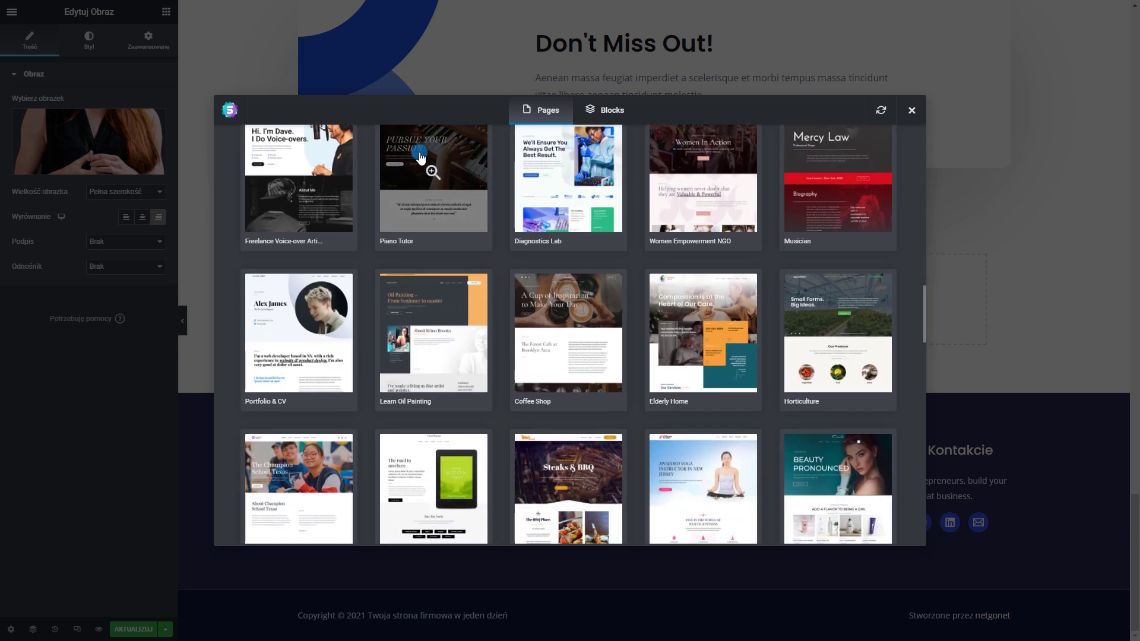
scroll(432, 257, down, 5)
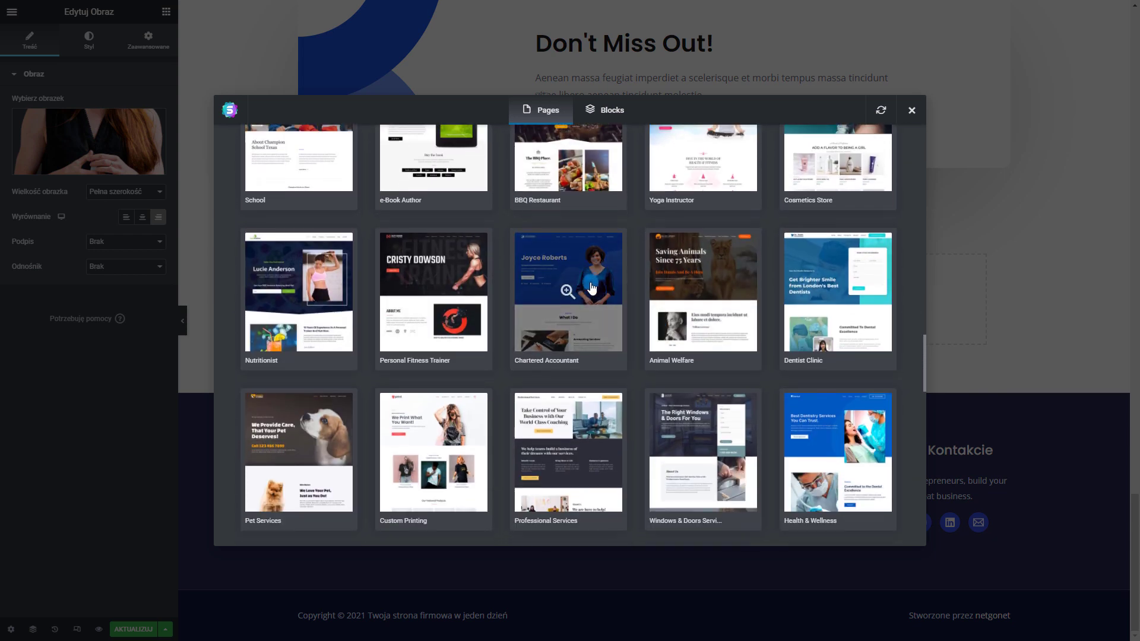
scroll(653, 309, down, 2)
scroll(743, 310, down, 7)
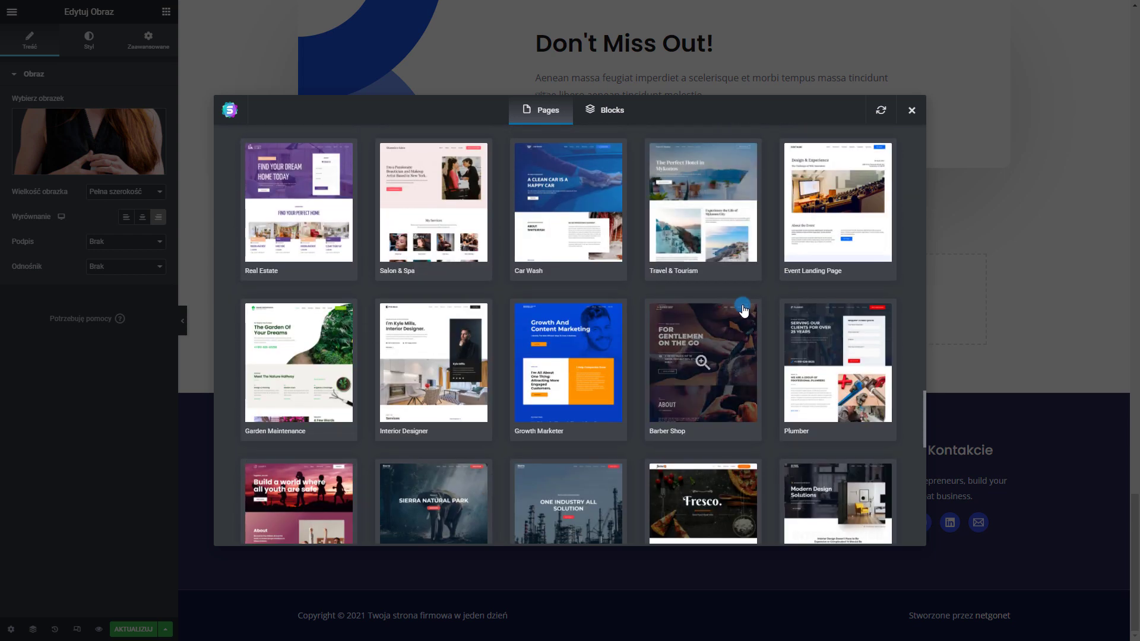
scroll(743, 309, down, 6)
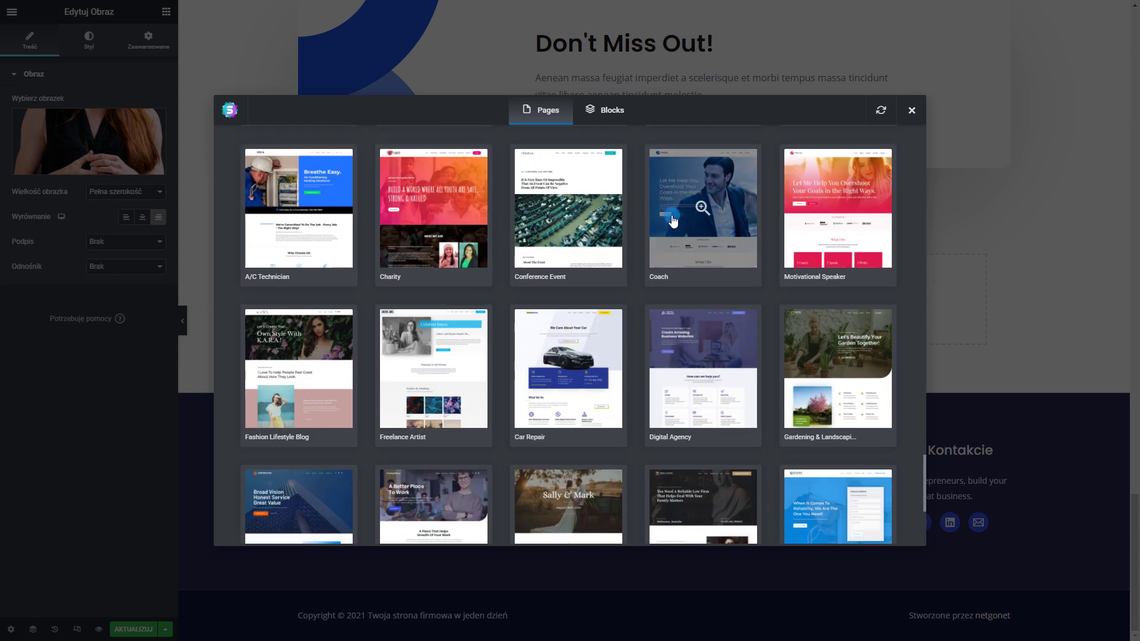
Import the Coach kit's e-Books page template into the page
click(702, 209)
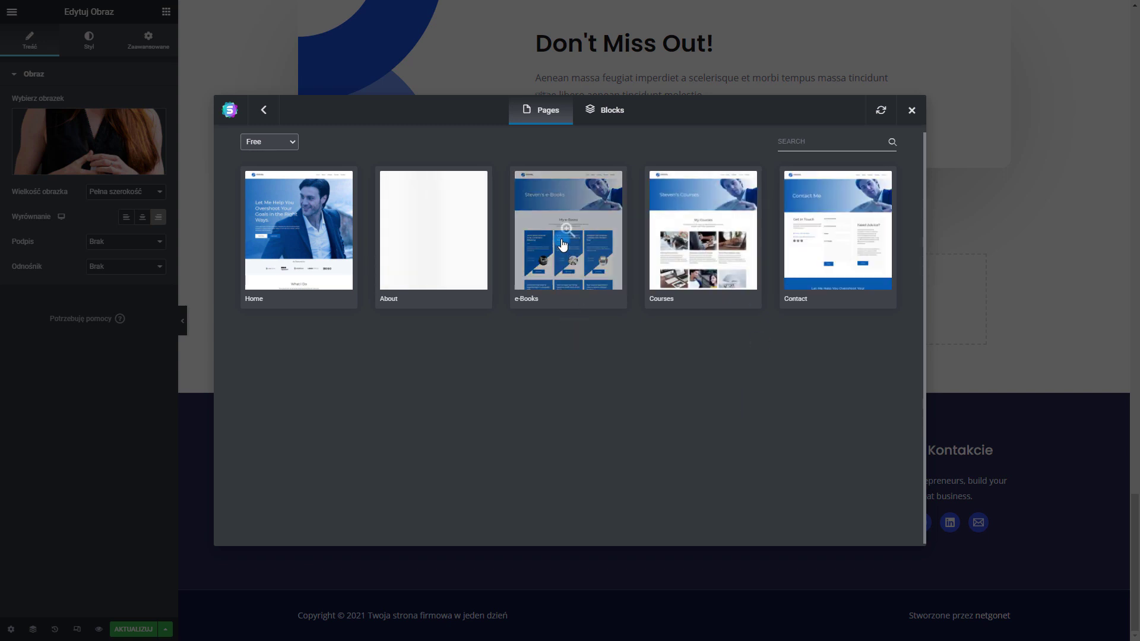
click(565, 240)
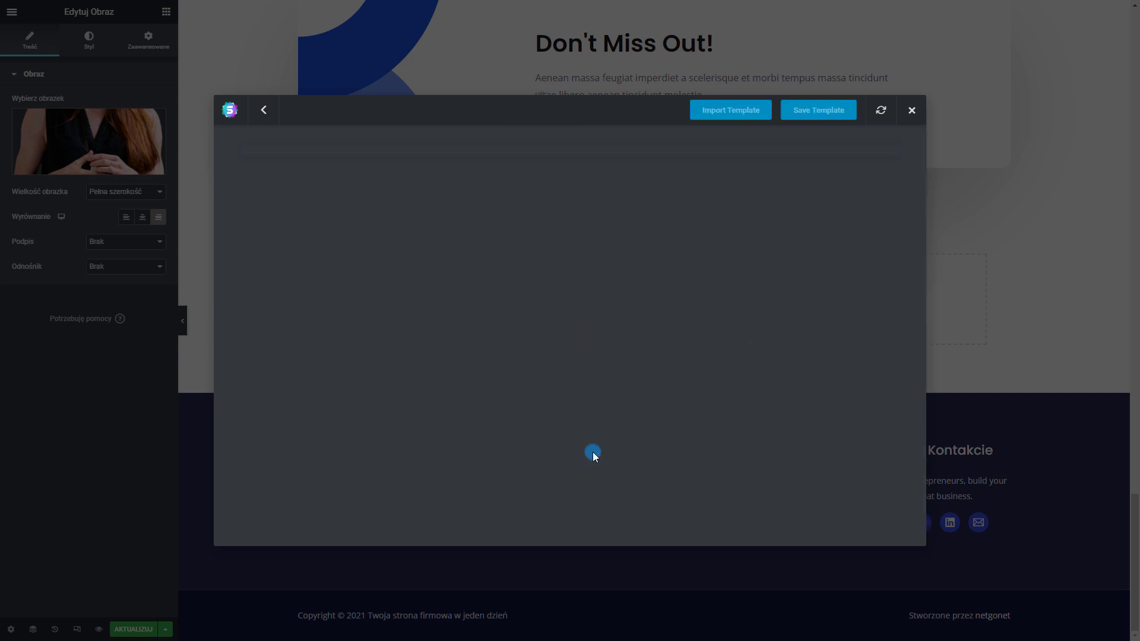
click(737, 116)
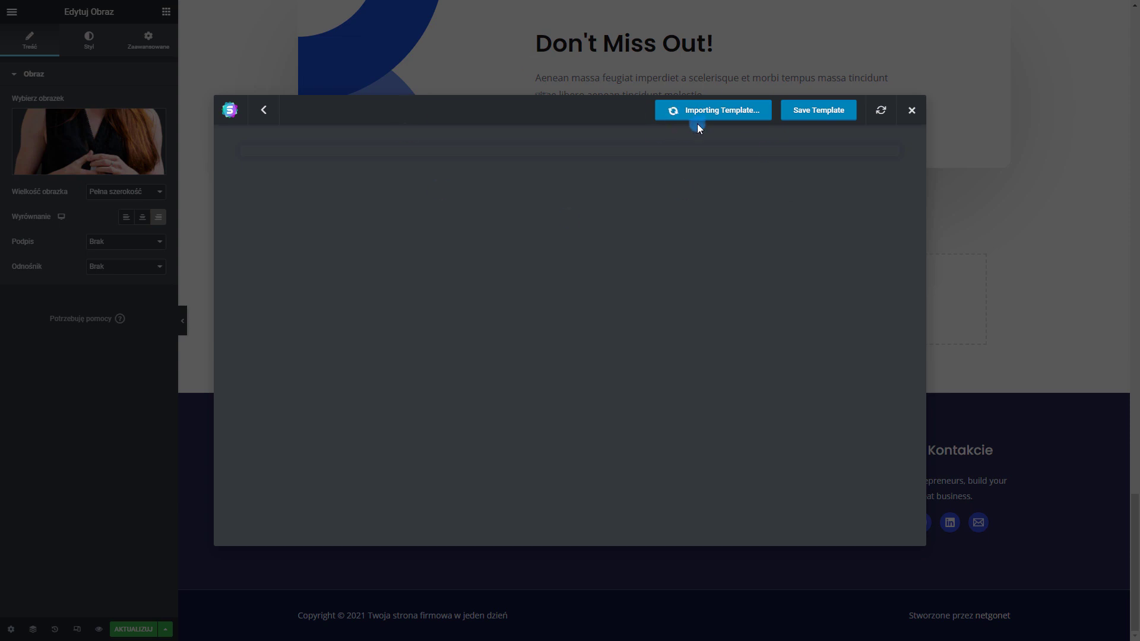
scroll(639, 259, down, 12)
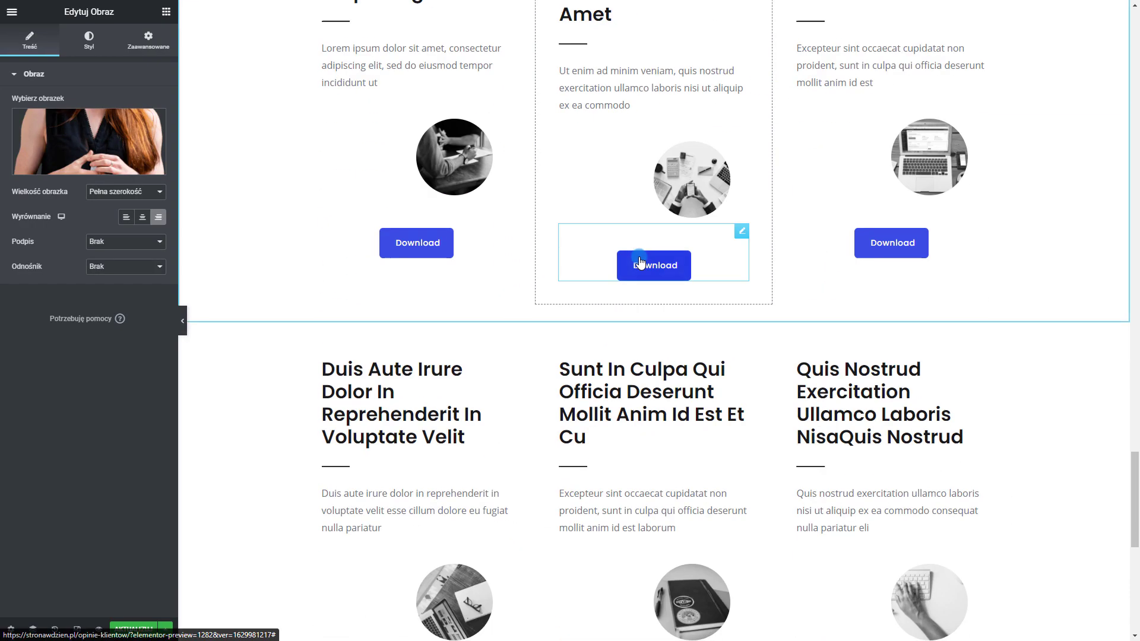
scroll(639, 259, down, 4)
scroll(639, 257, up, 20)
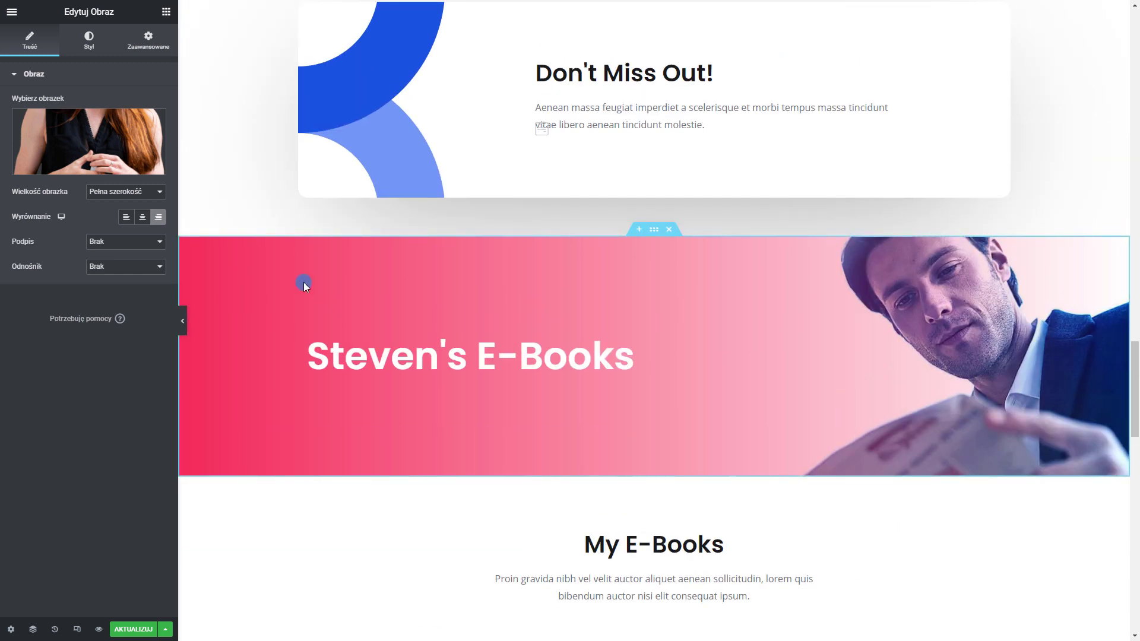
Inspect the pink Steven's E-Books hero's style settings, then delete the section
right_click(299, 269)
click(321, 283)
click(89, 41)
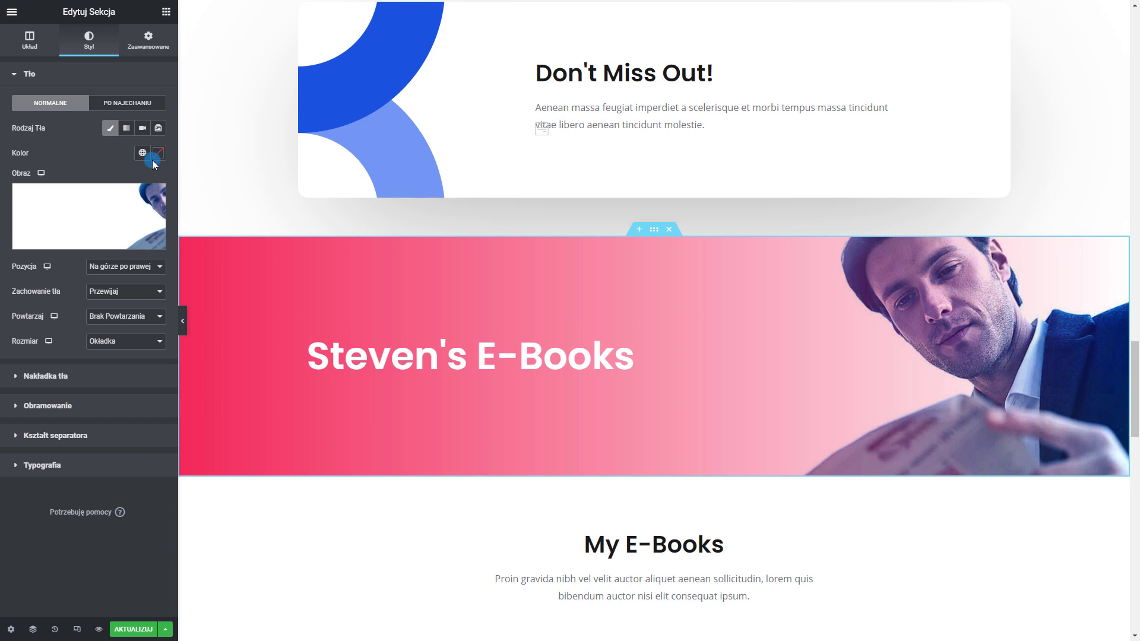
click(89, 378)
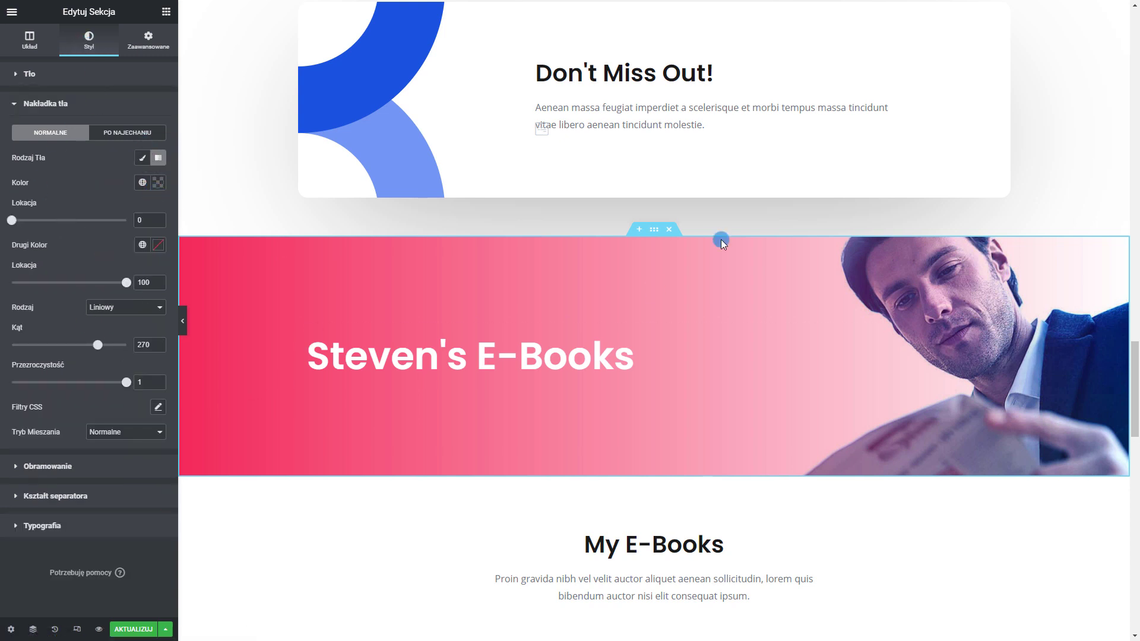
click(669, 230)
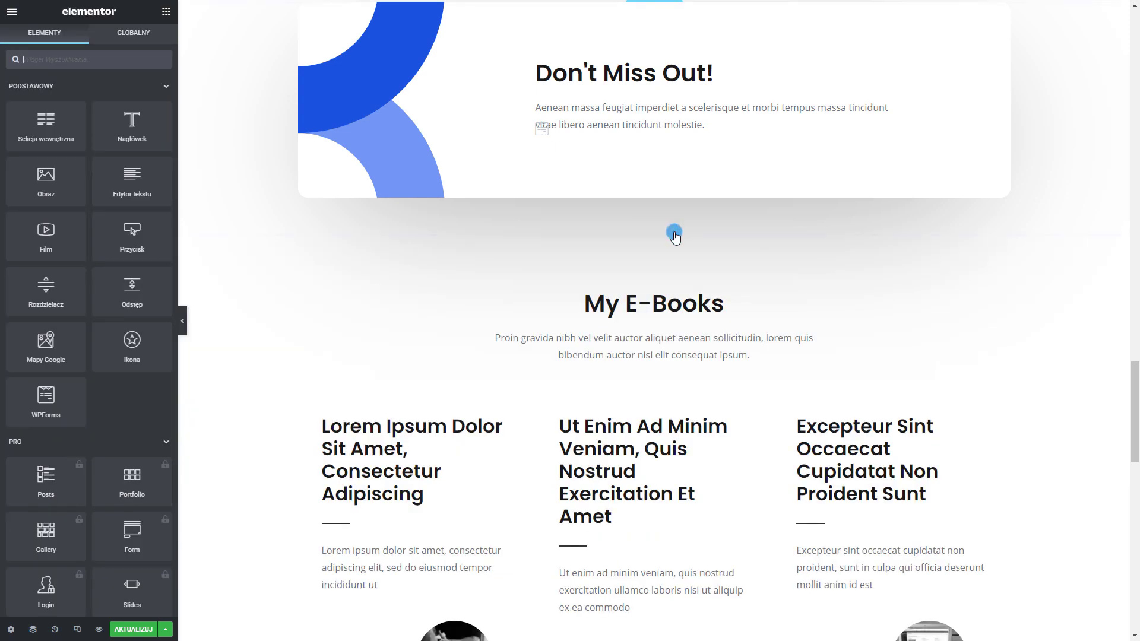
Save the page with AKTUALIZUJ and bring up the editor's site menu
scroll(635, 295, up, 20)
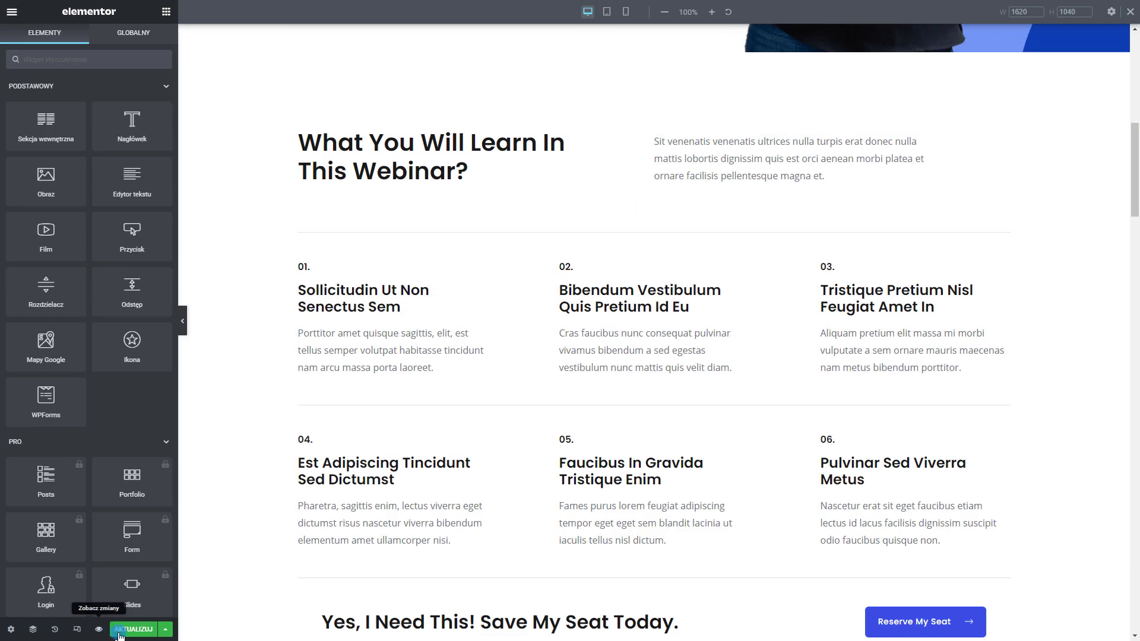
click(127, 632)
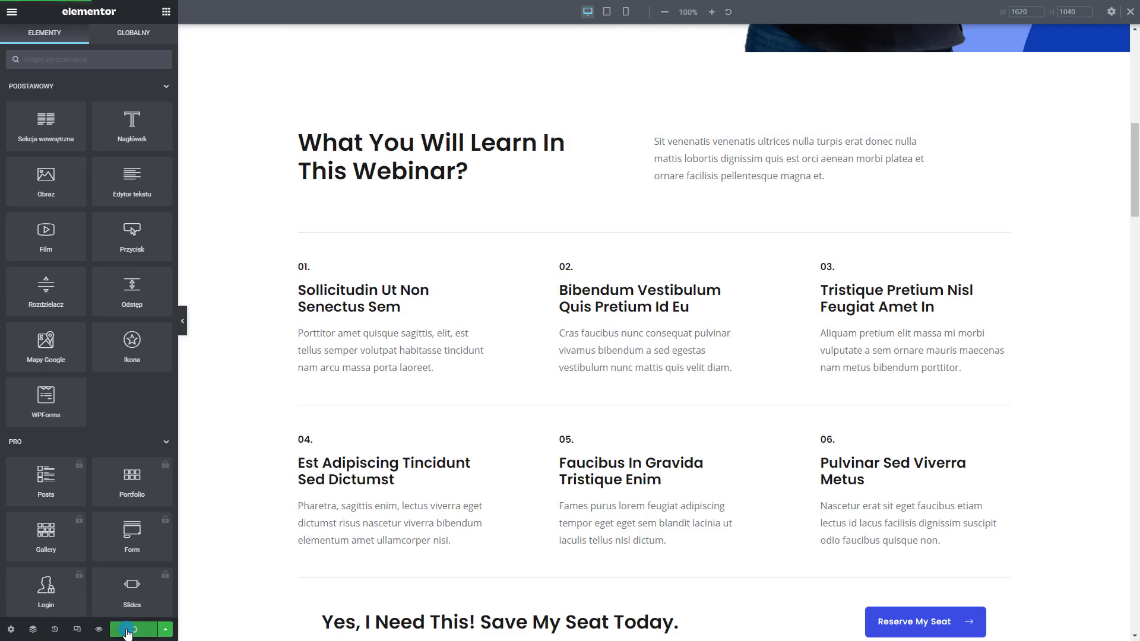
scroll(738, 348, up, 10)
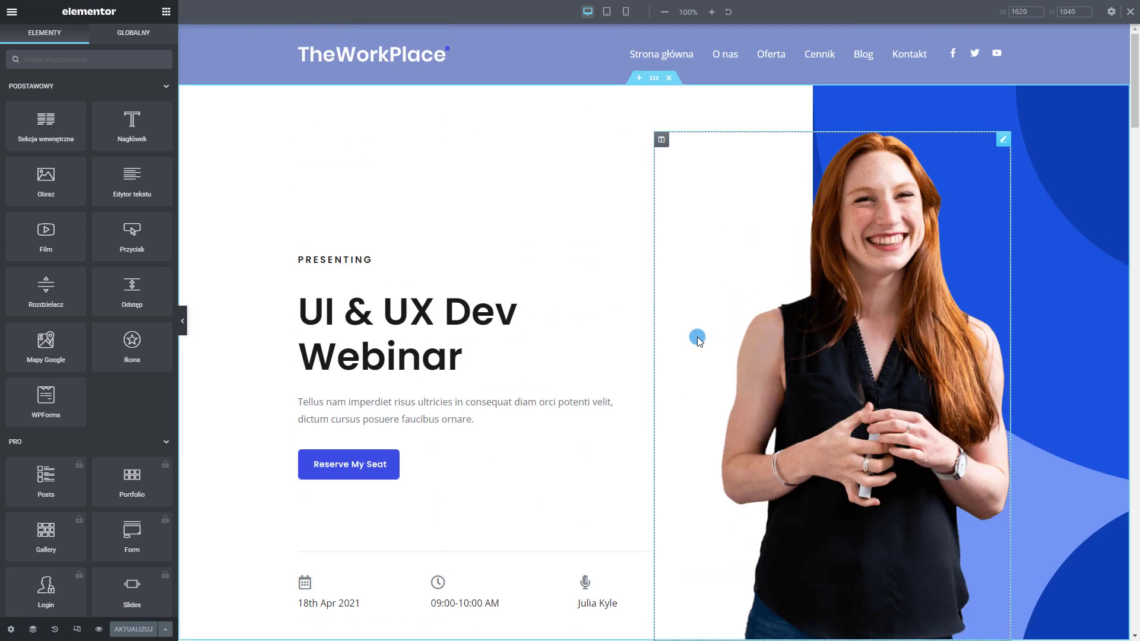
click(12, 12)
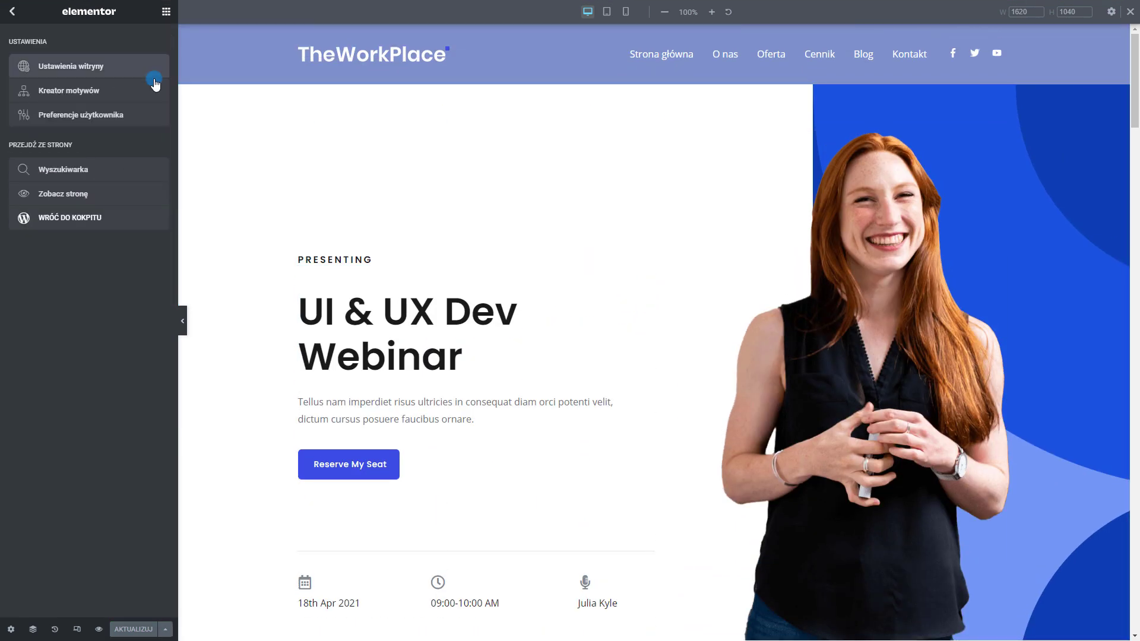
Open the Wygląd › Menu editor and browse the available pages, posts and categories
click(35, 220)
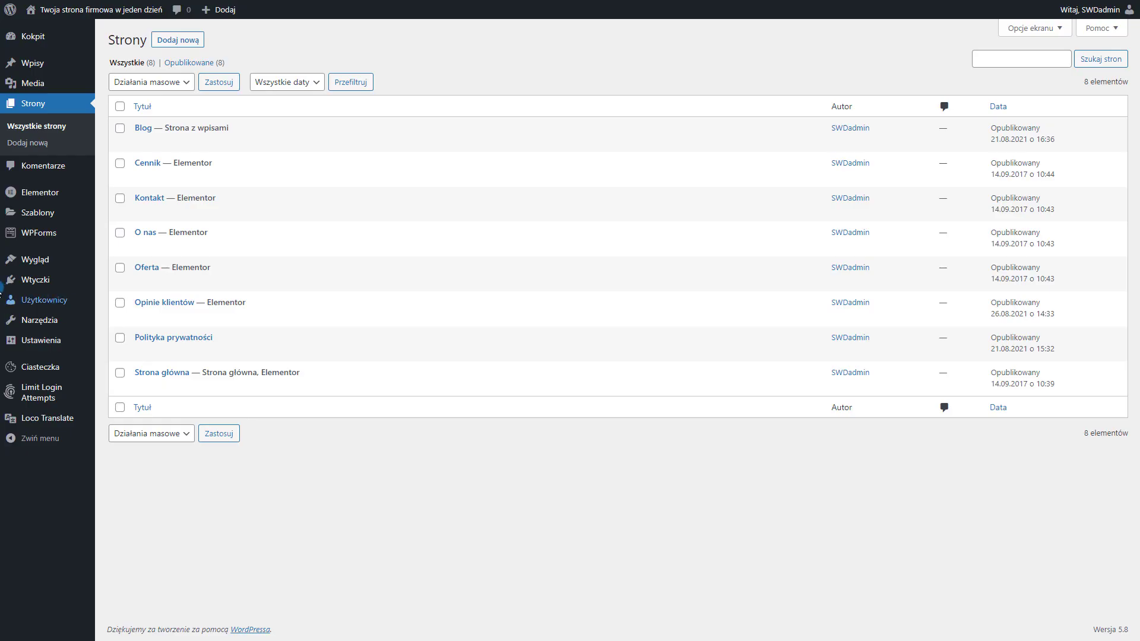
mouse_move(43, 260)
click(114, 314)
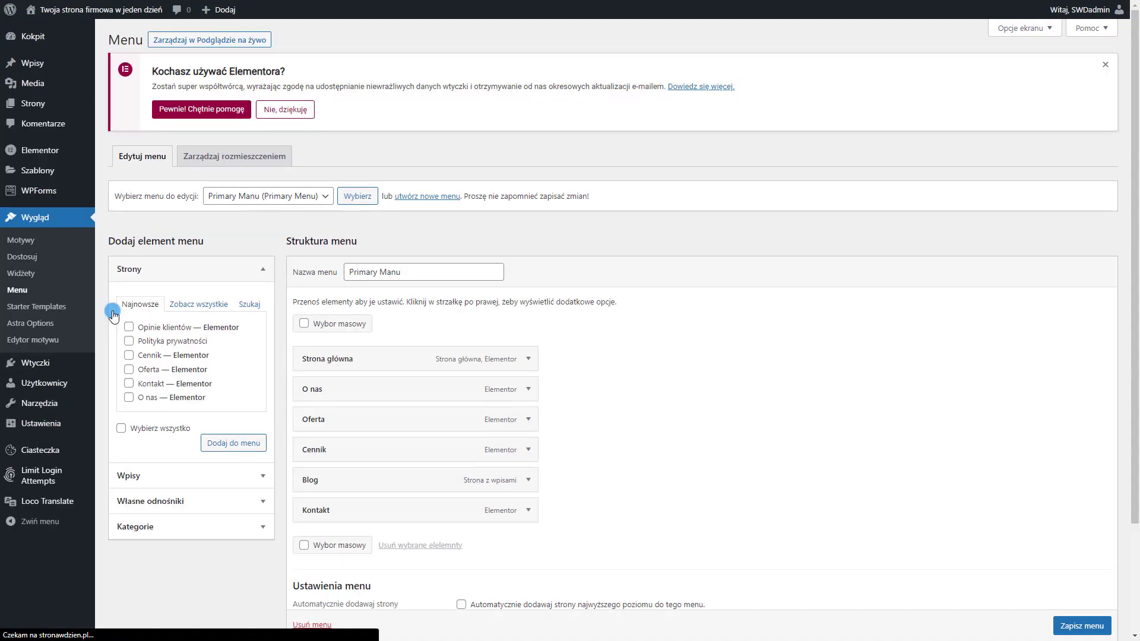
scroll(205, 271, down, 1)
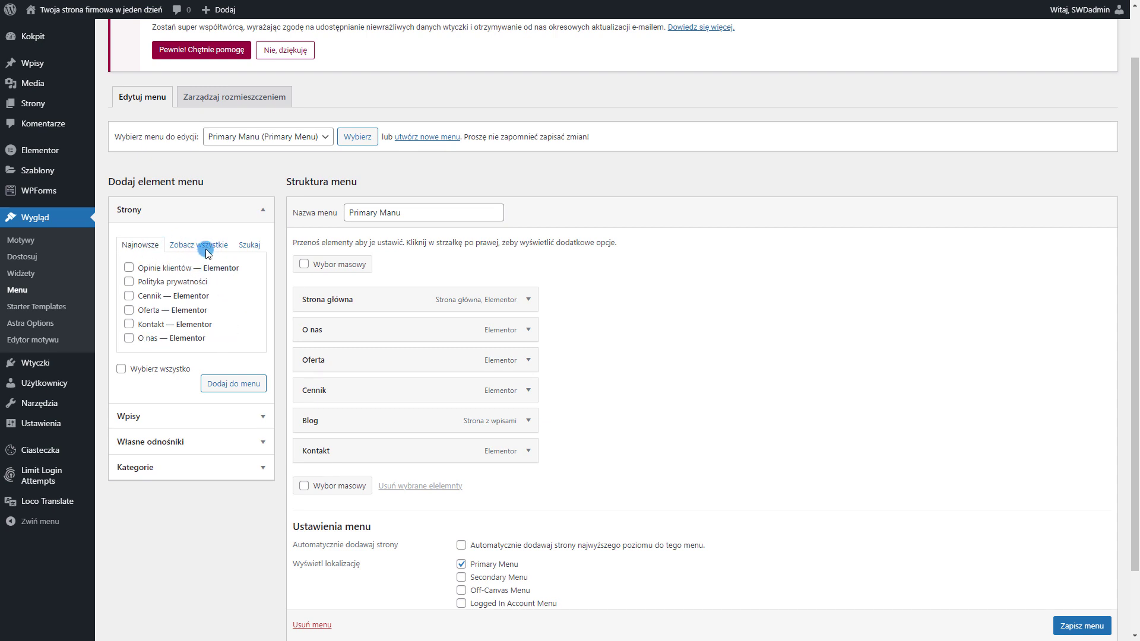
click(214, 248)
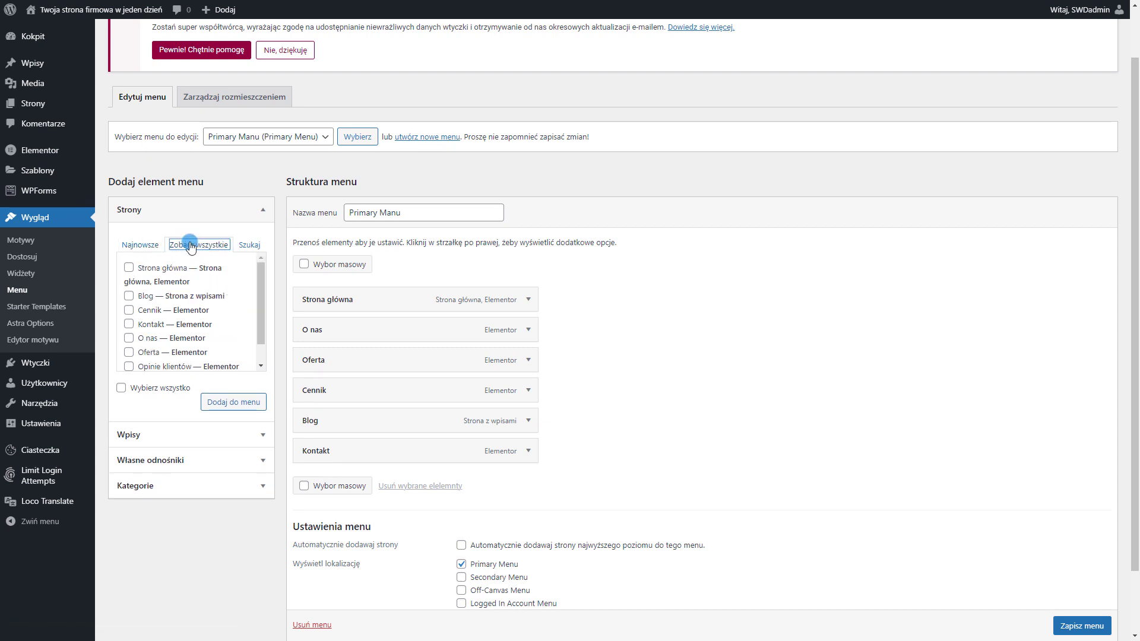
scroll(192, 289, down, 1)
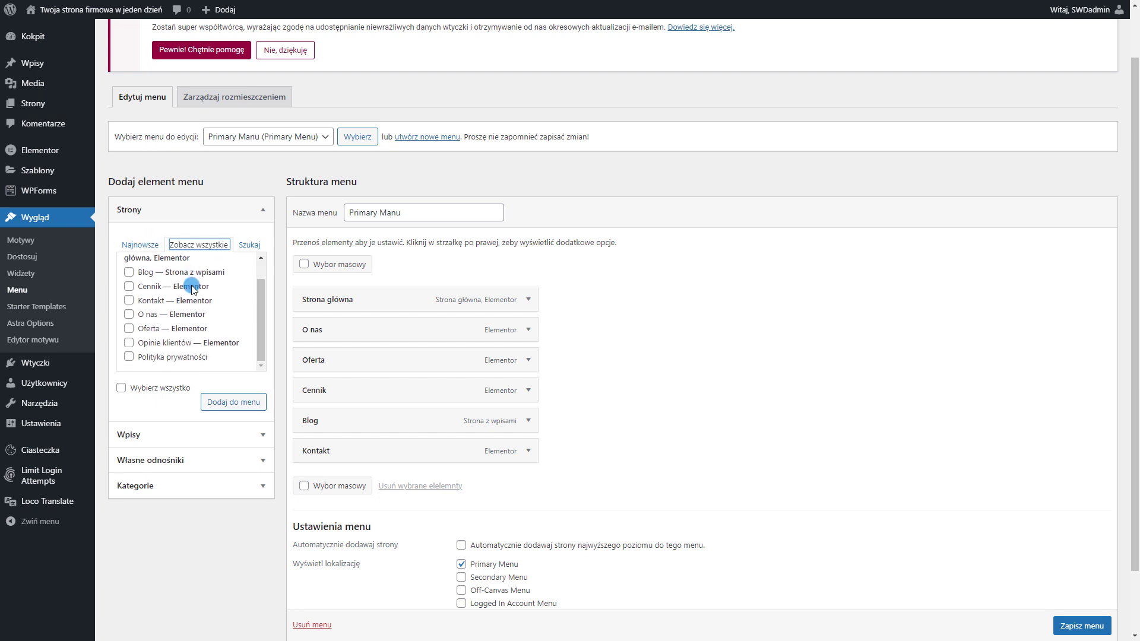
click(176, 437)
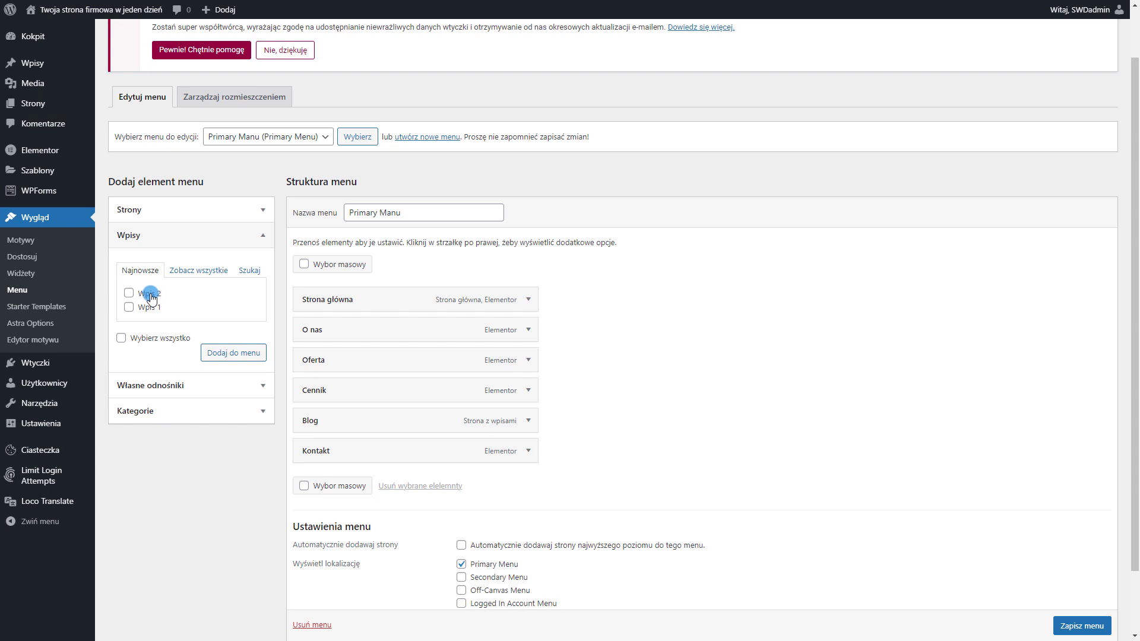
click(196, 411)
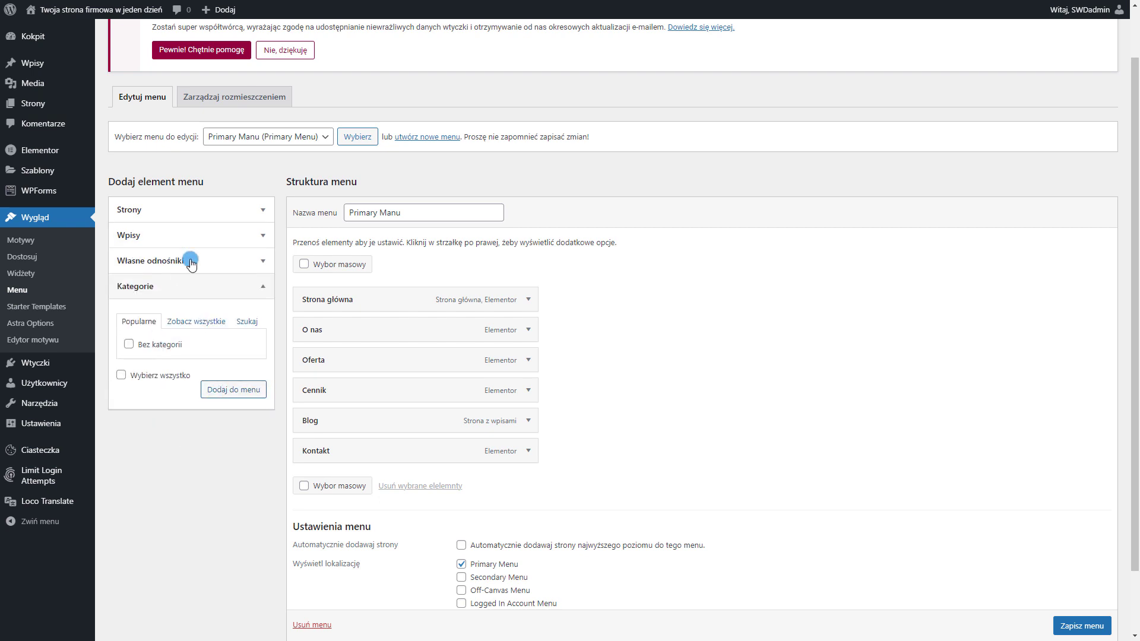
Add a custom link labelled 'Oferta' pointing to netgonet.pl to the end of Primary Manu
click(191, 264)
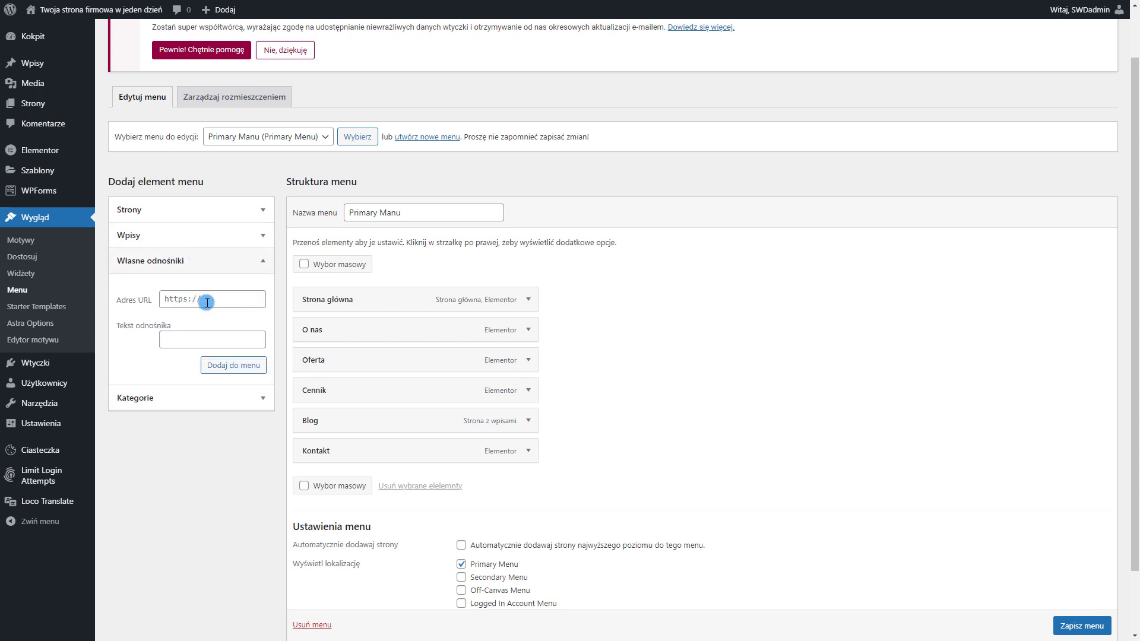
click(208, 302)
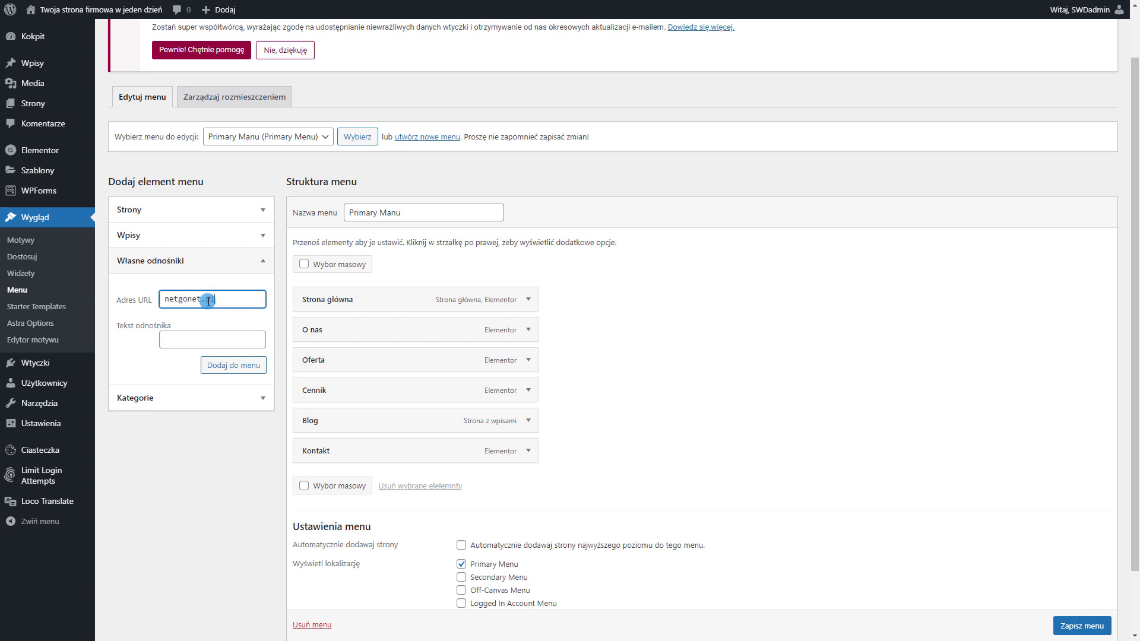
click(229, 331)
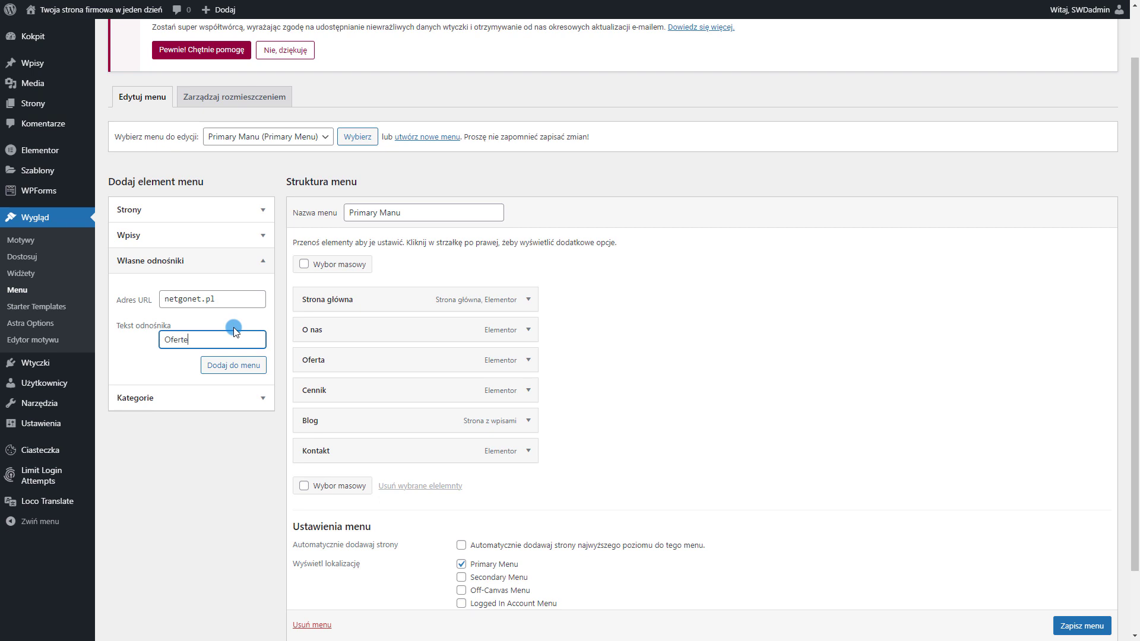
click(238, 366)
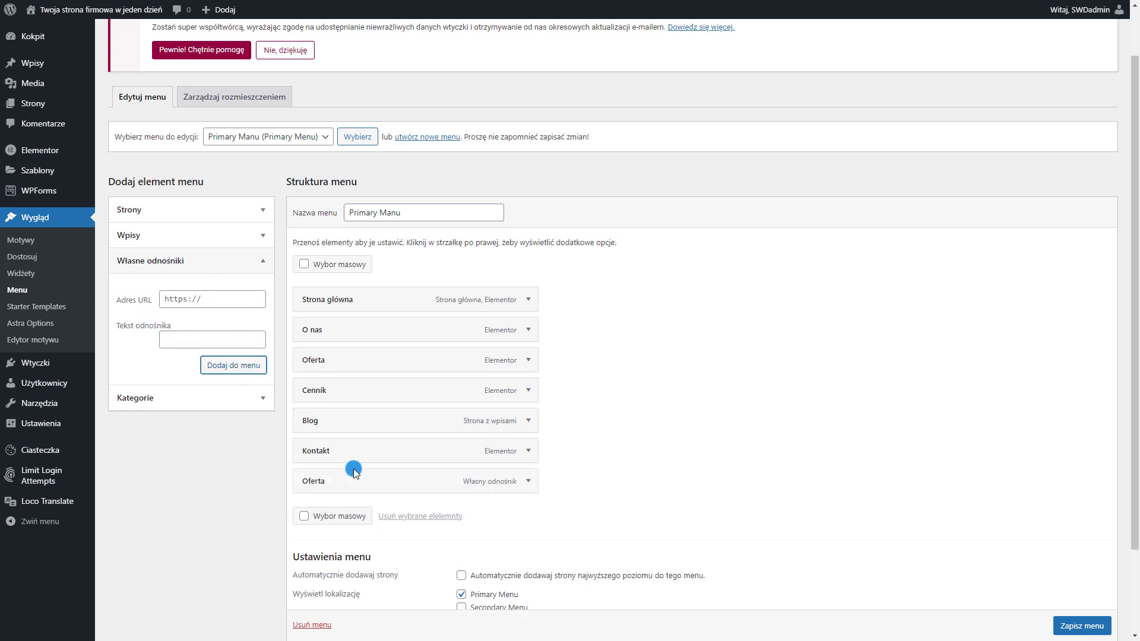
Rename the Oferta menu item to 'Oferta strony' and save the menu
click(528, 481)
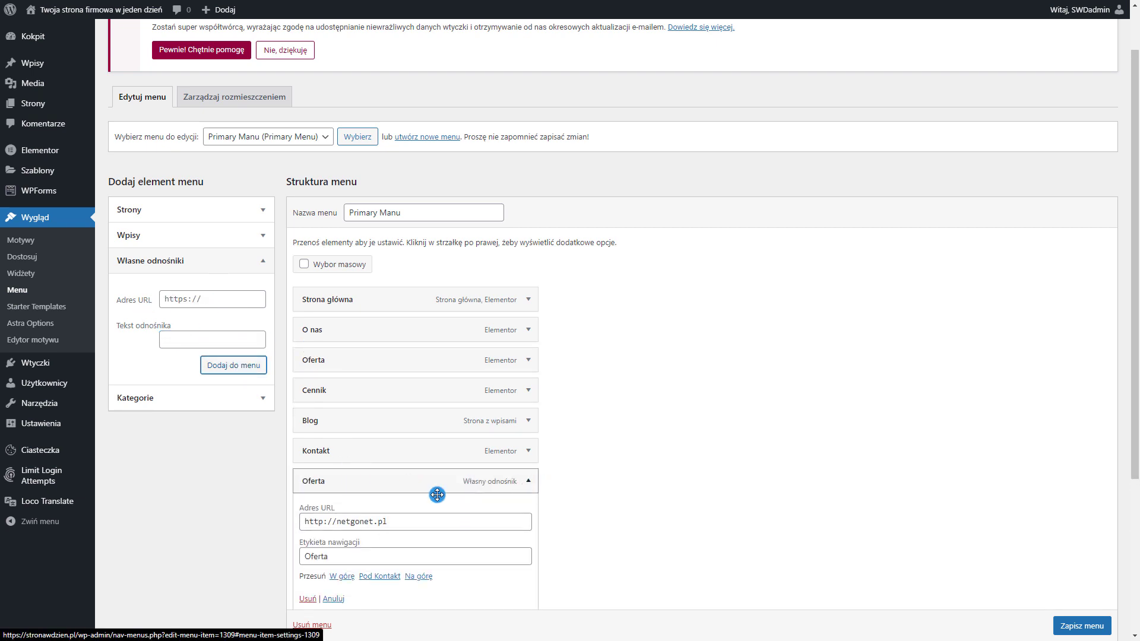
click(393, 553)
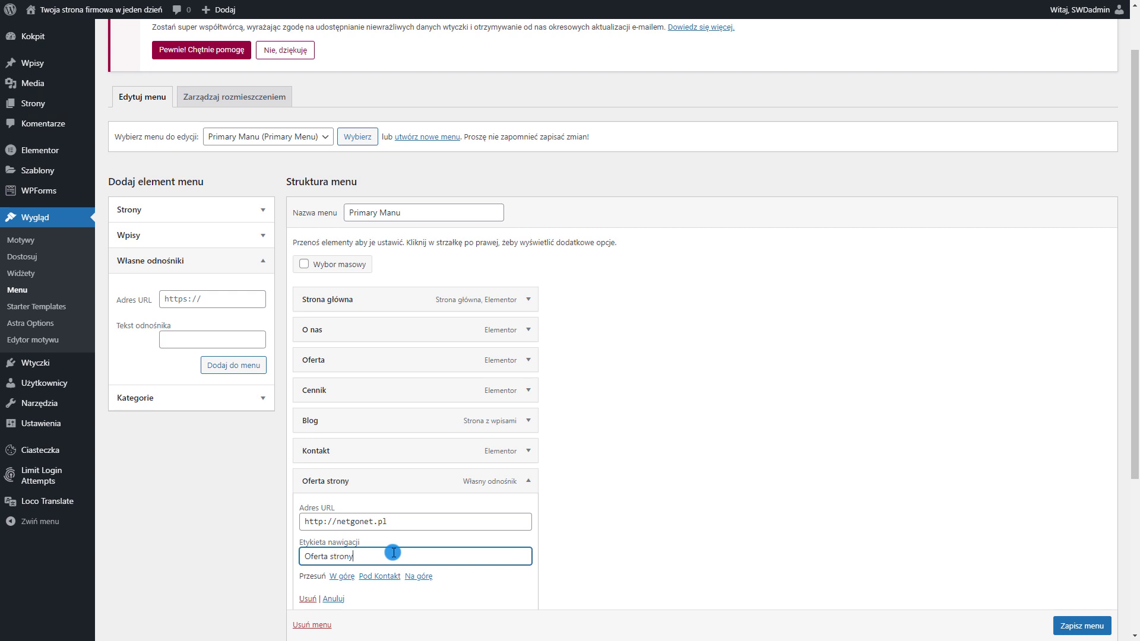
click(543, 484)
scroll(536, 486, down, 2)
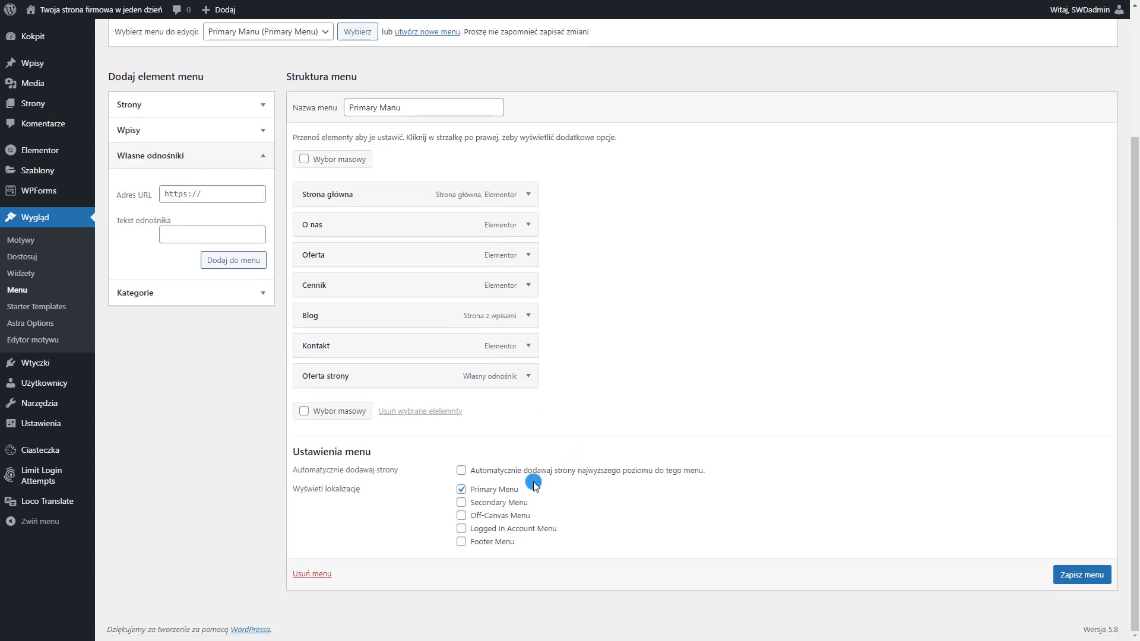
click(1086, 578)
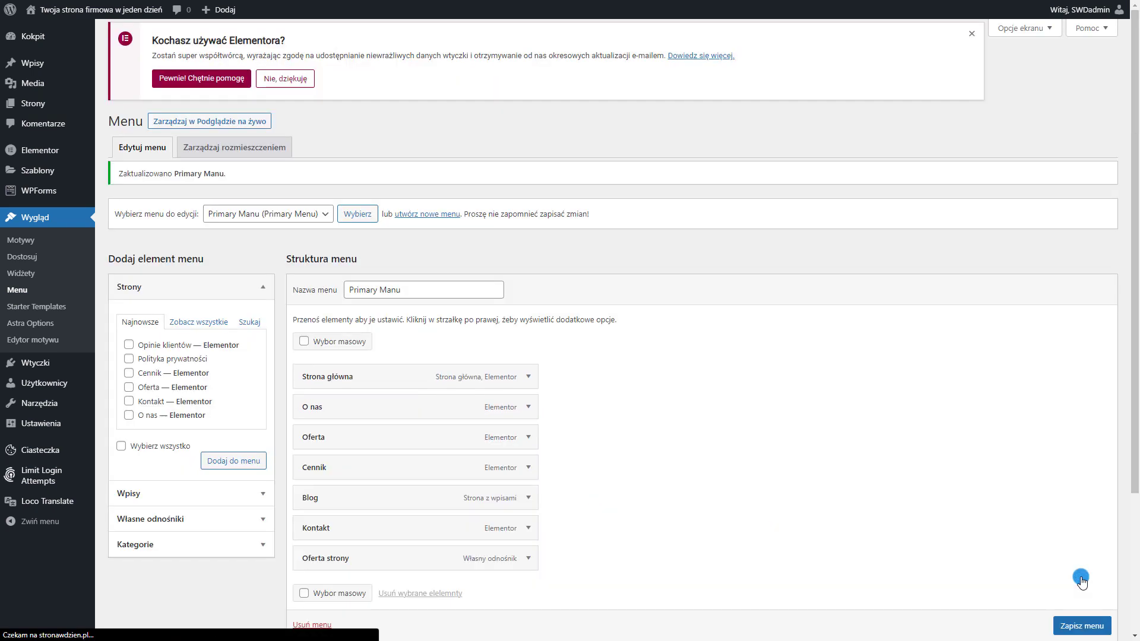
Nest Oferta strony and the newly added Opinie klientów page under O nas, then save
scroll(624, 356, down, 1)
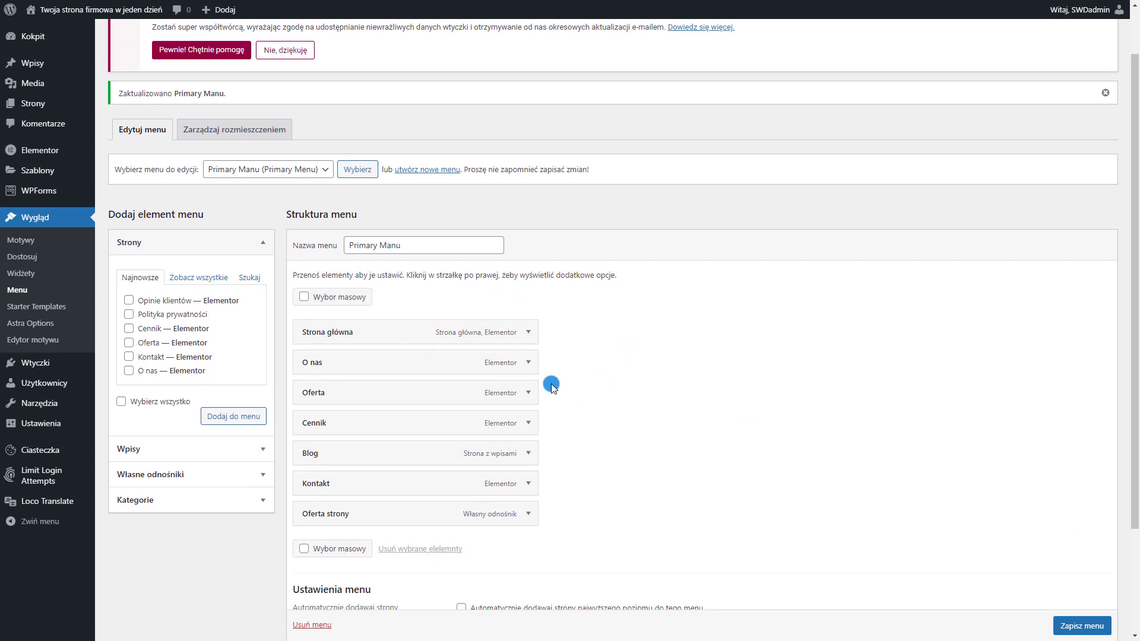
scroll(544, 398, down, 1)
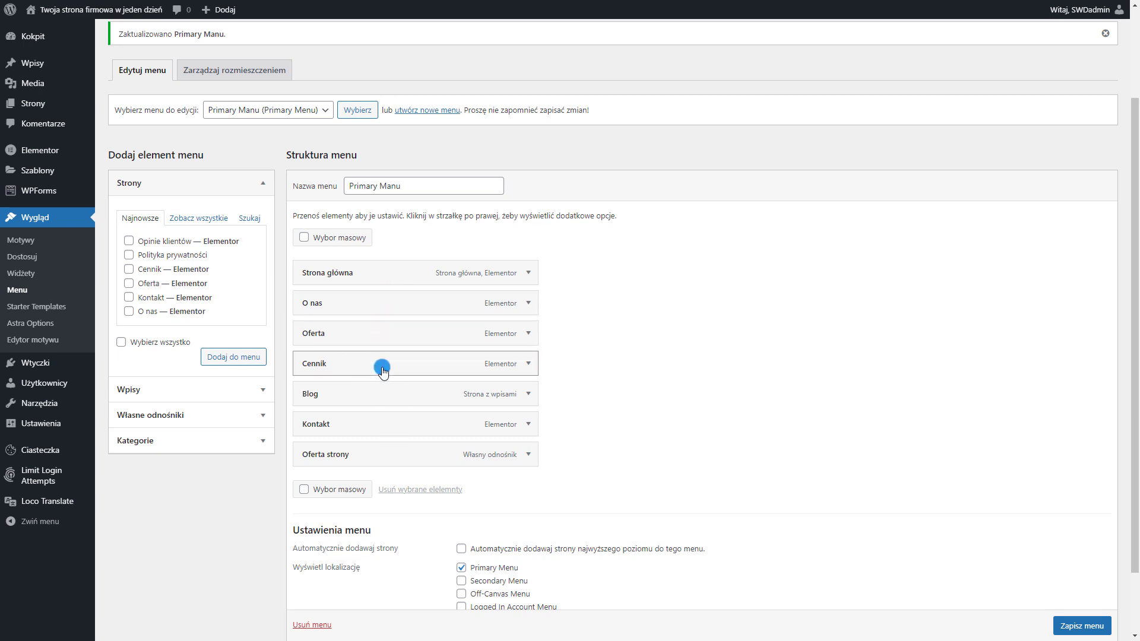
drag(333, 455, 380, 321)
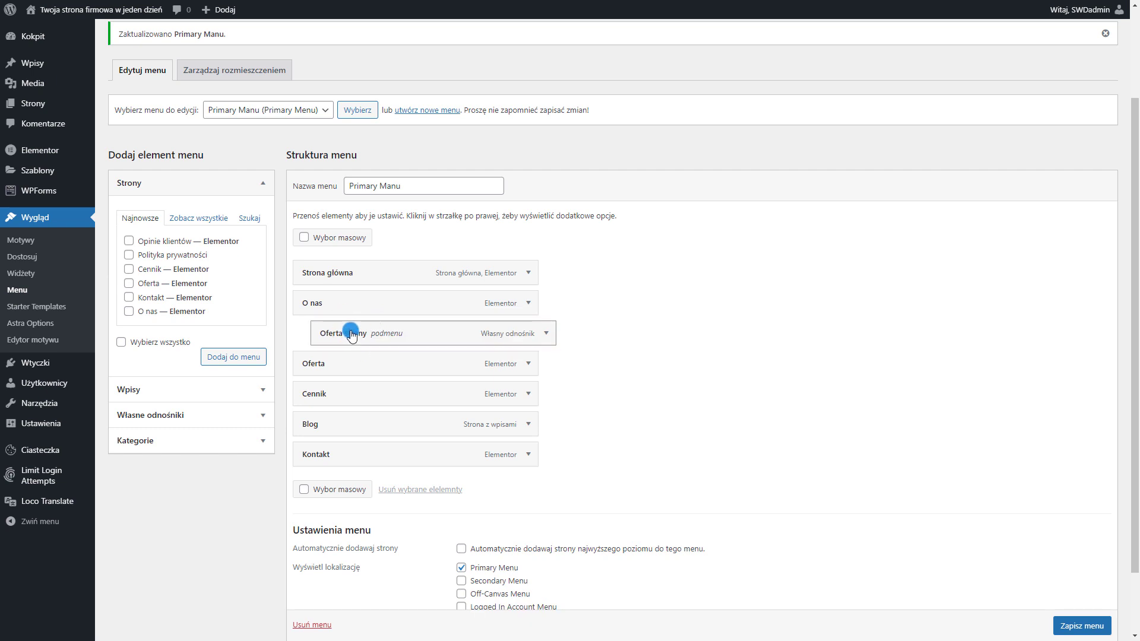
click(129, 243)
click(234, 359)
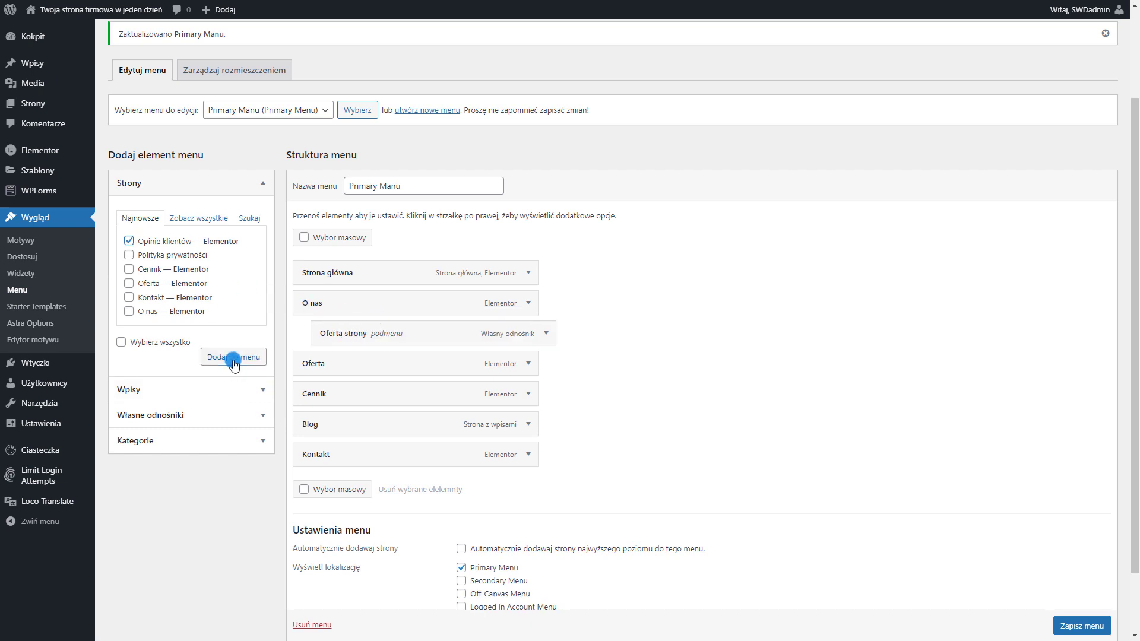
drag(390, 489, 407, 369)
click(1108, 627)
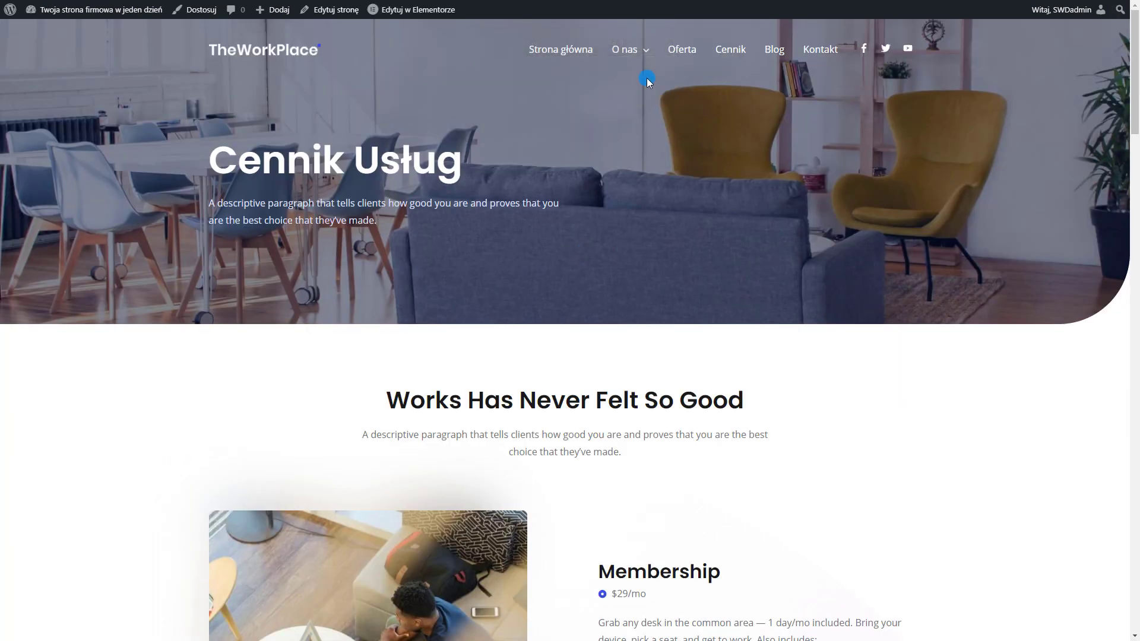
Open the Transparent Header design settings in the Astra Customizer's Header Builder
mouse_move(631, 57)
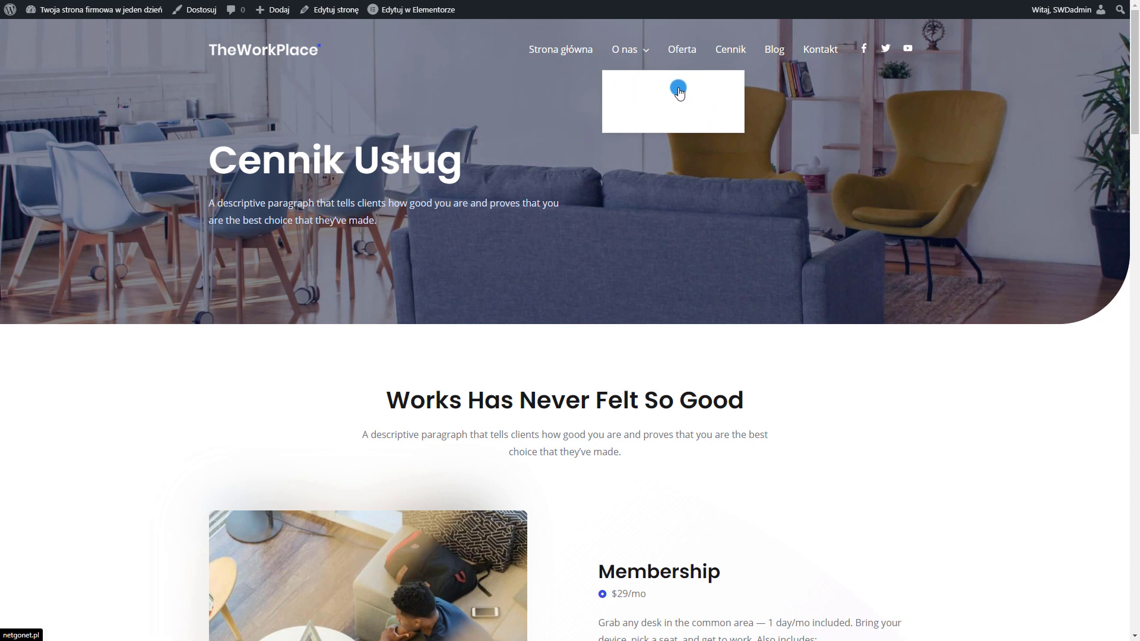
click(191, 15)
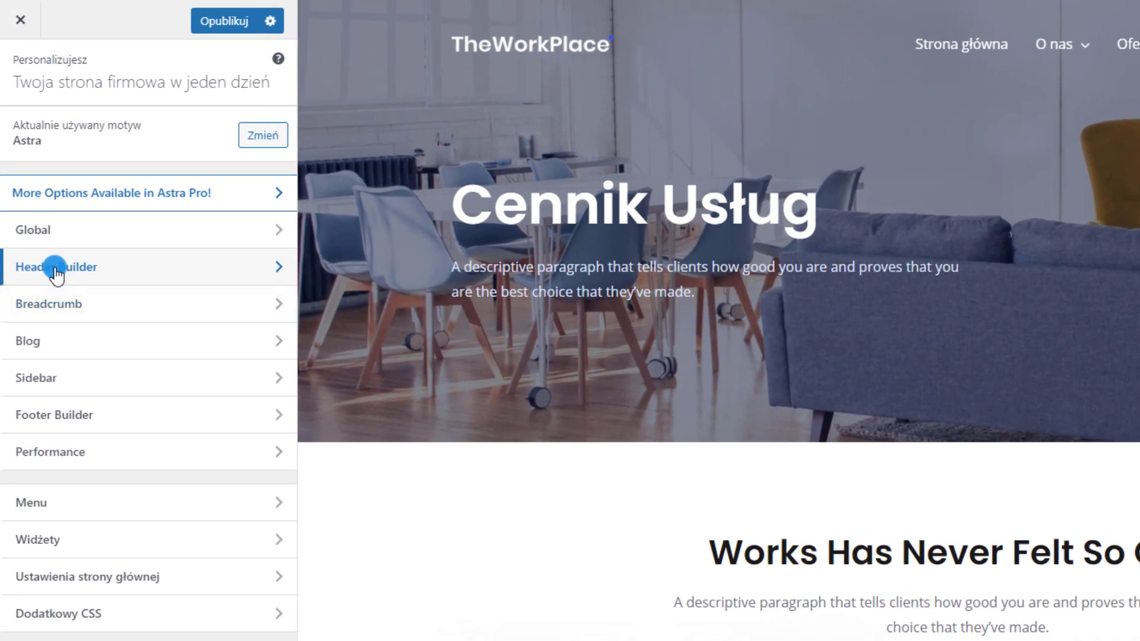
click(38, 190)
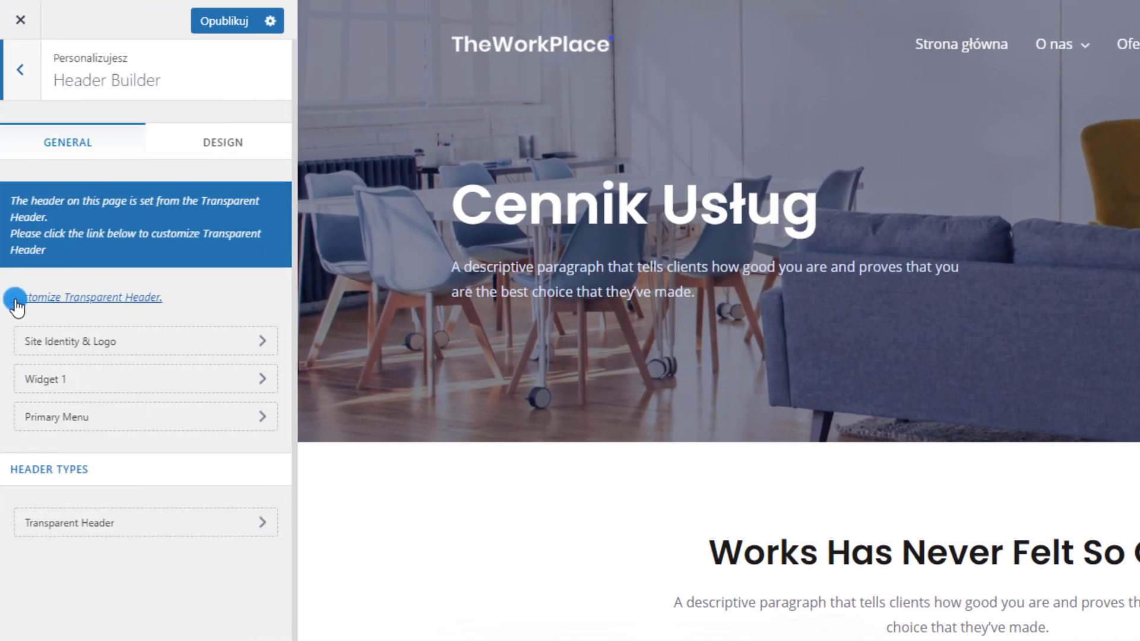
click(108, 297)
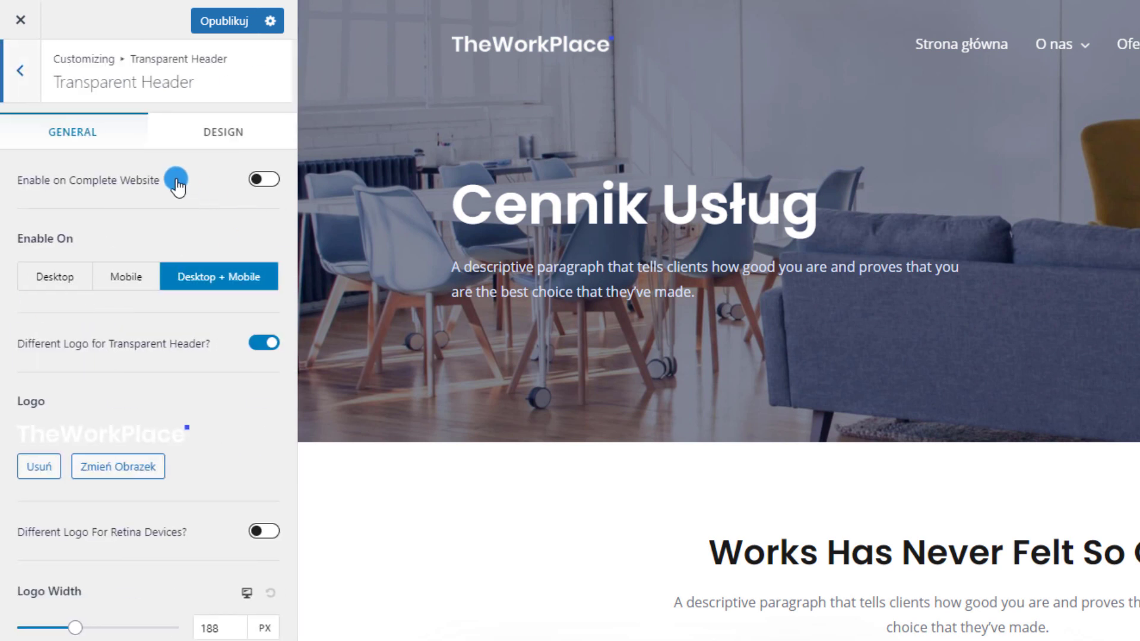
click(223, 134)
scroll(45, 437, down, 3)
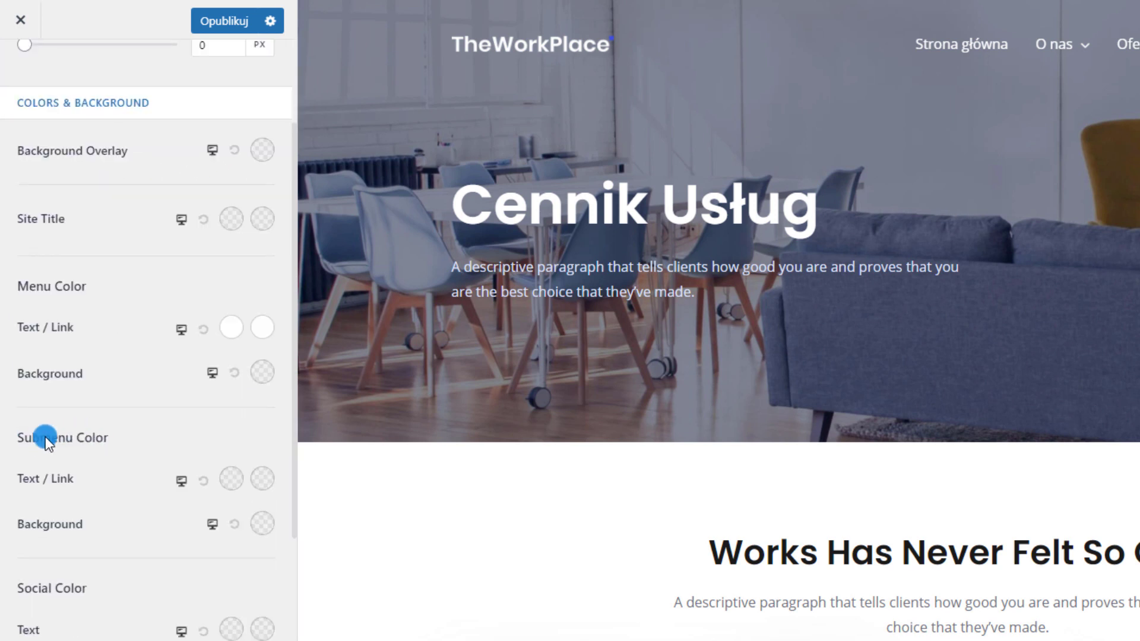
Set the submenu text colour to black, publish, and check the O nas dropdown in the preview
click(229, 488)
drag(44, 612, 18, 639)
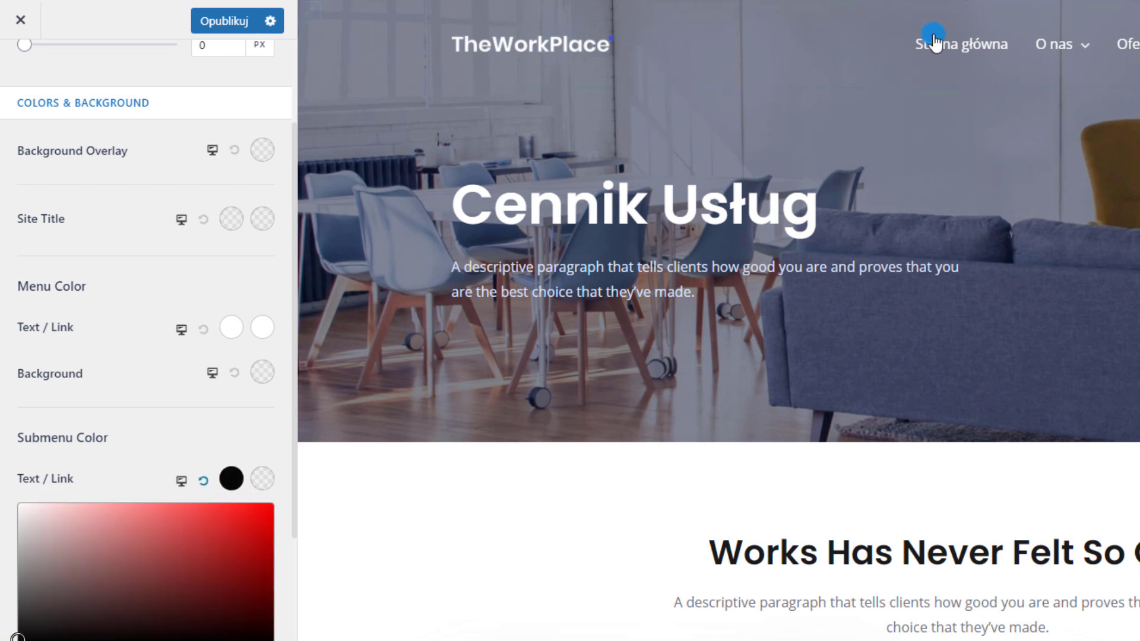
mouse_move(1034, 48)
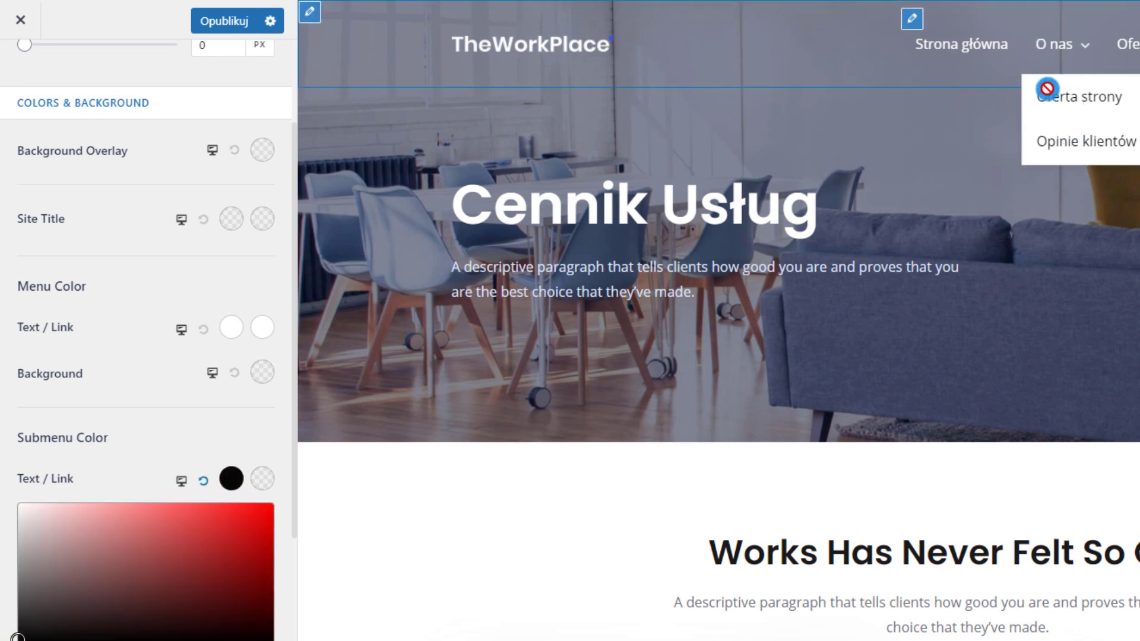
click(222, 280)
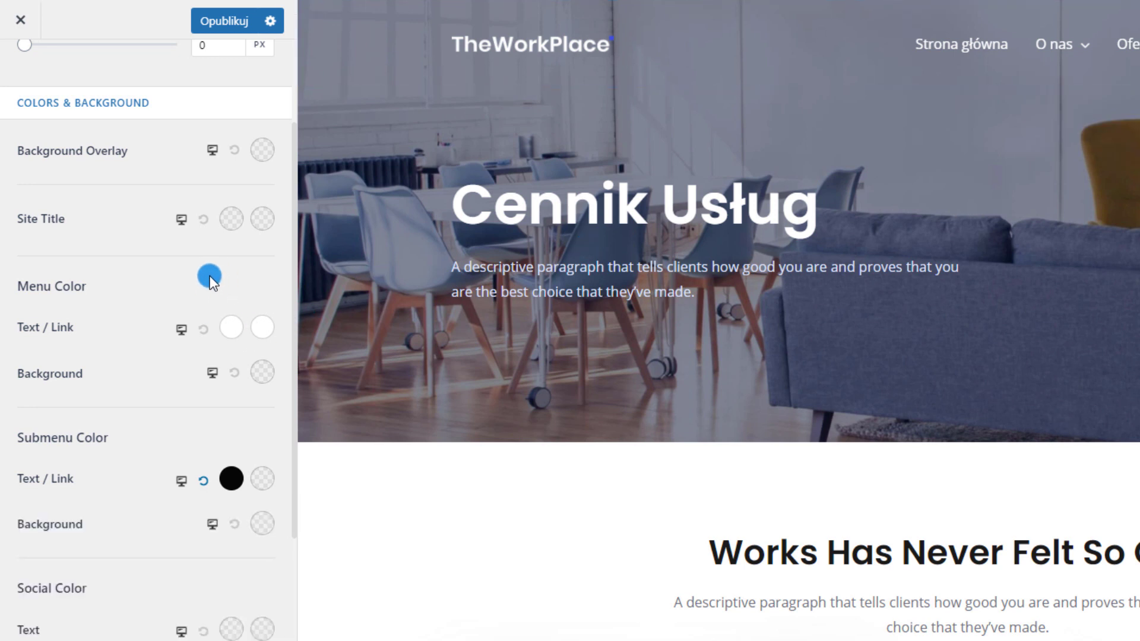
click(241, 23)
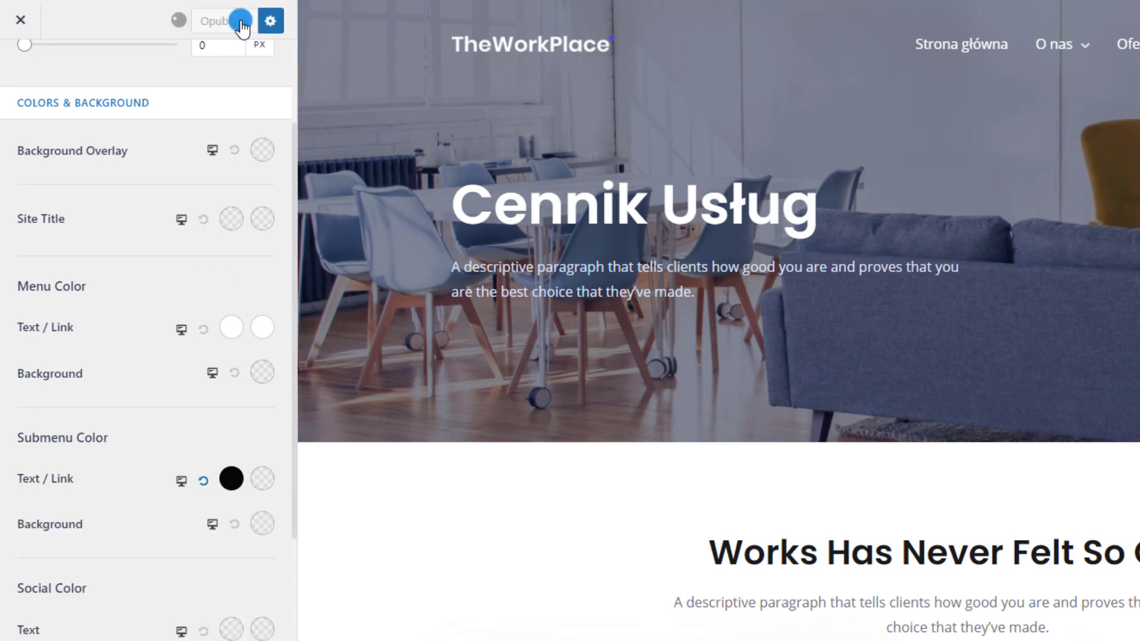
click(1077, 48)
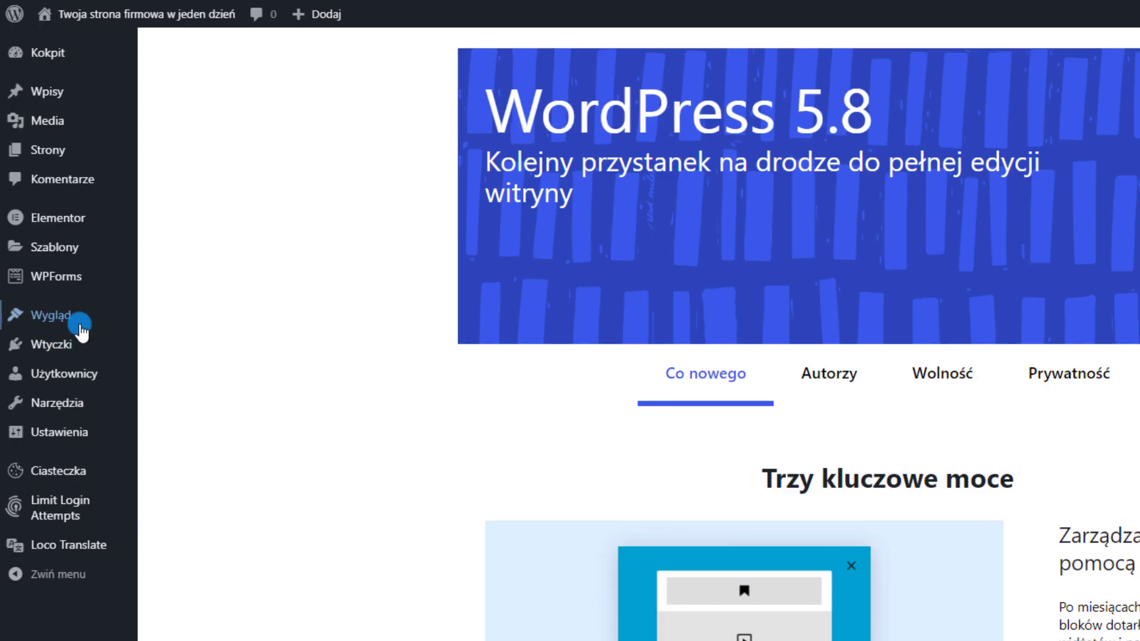
Delete the Oferta strony and Opinie klientów items from under O nas in Primary Manu
mouse_move(80, 327)
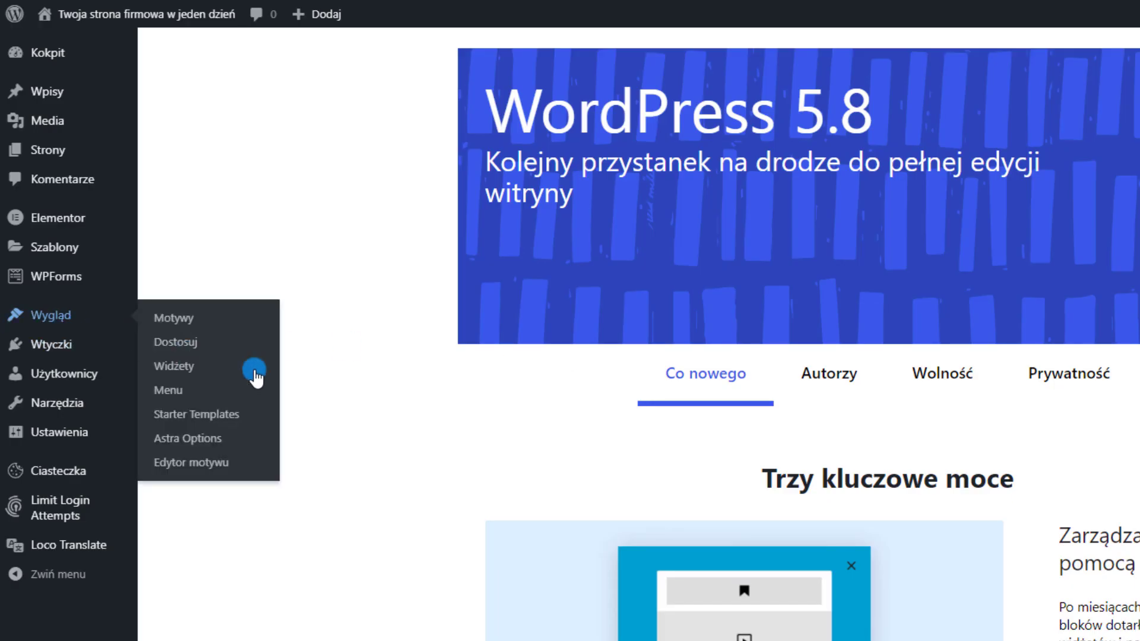
click(192, 390)
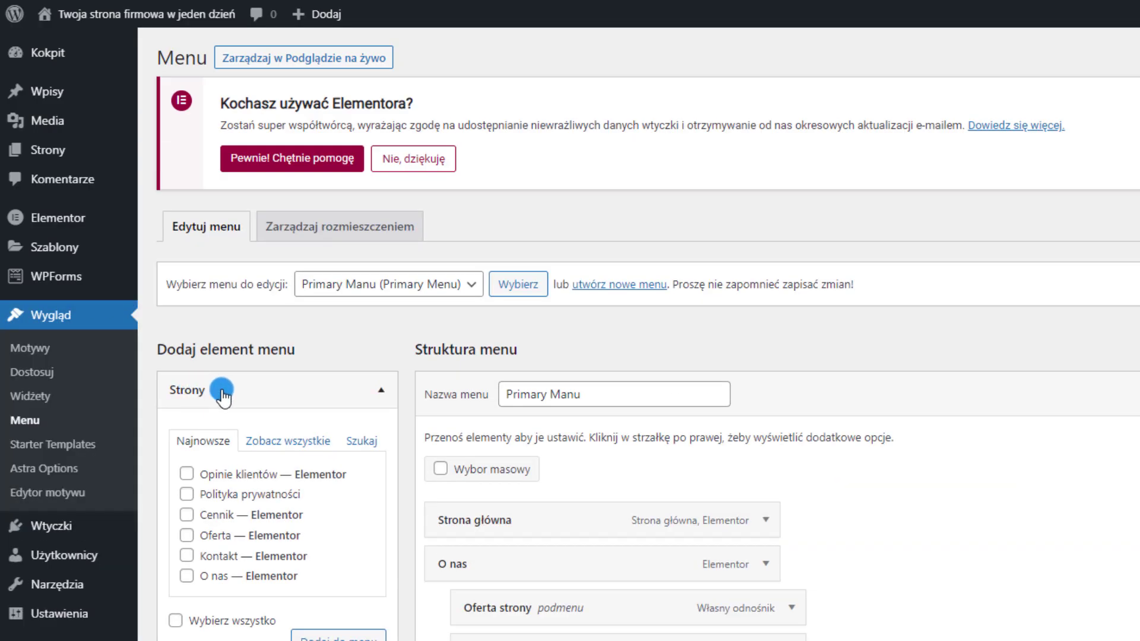
scroll(831, 476, down, 3)
click(799, 521)
scroll(826, 529, down, 2)
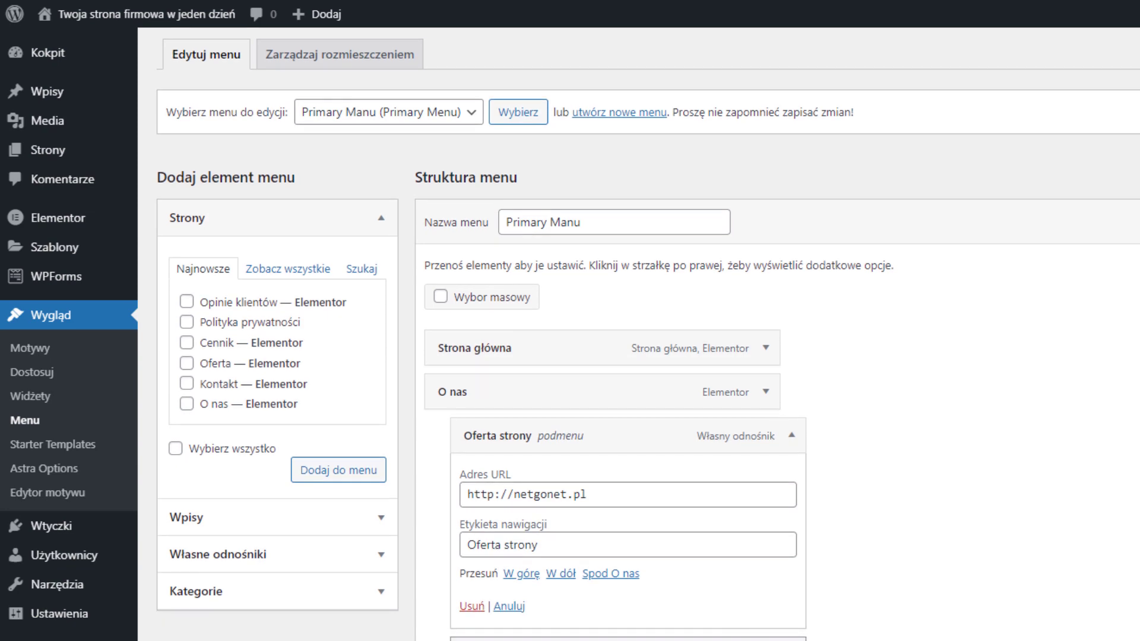
click(732, 604)
click(794, 435)
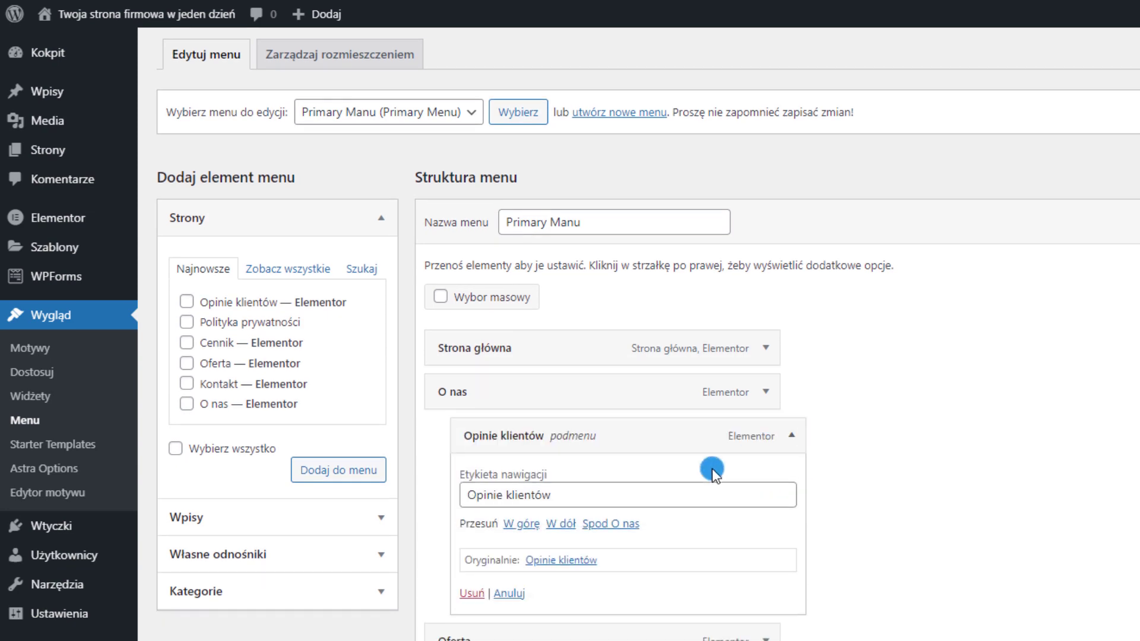
click(475, 591)
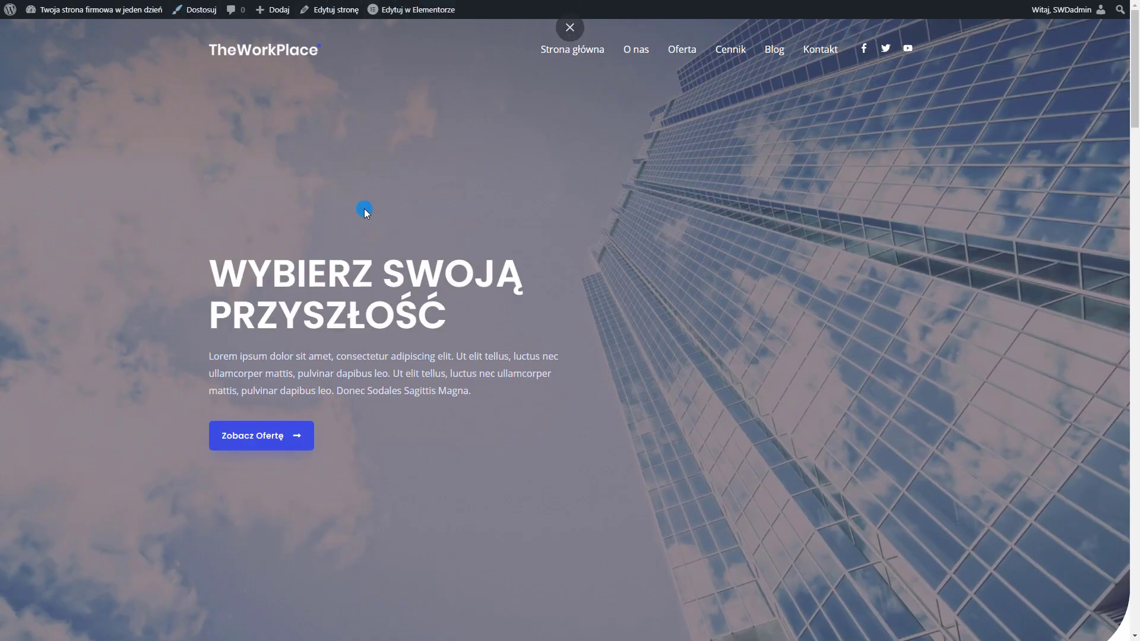
Scroll through the live site page, then open Dostosuj from the admin bar
scroll(365, 209, down, 20)
scroll(500, 323, down, 15)
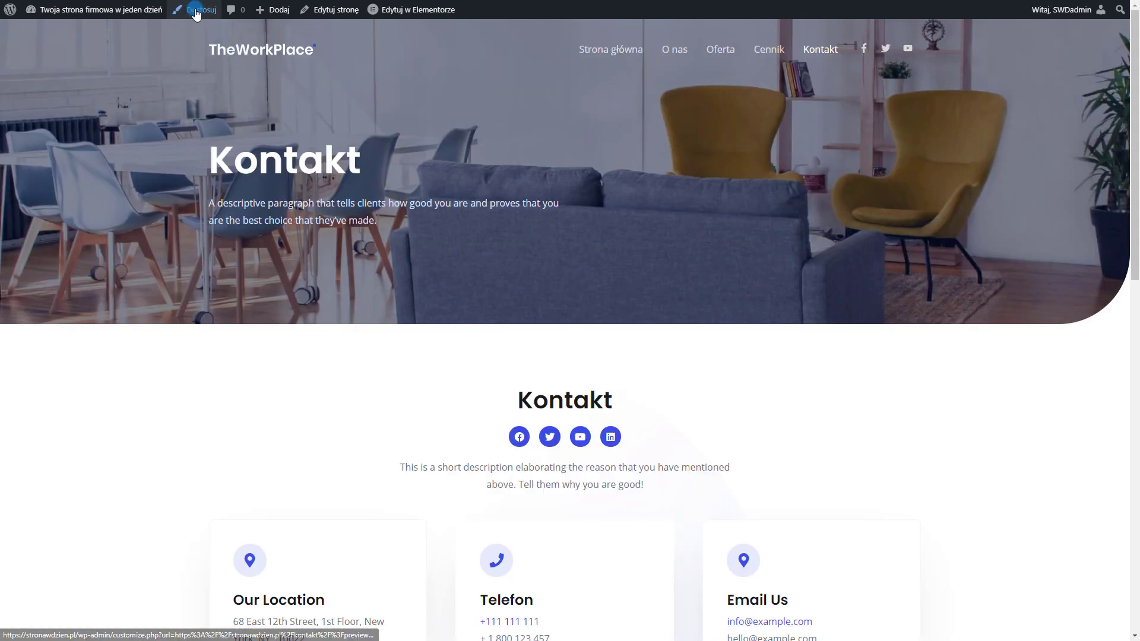
click(197, 13)
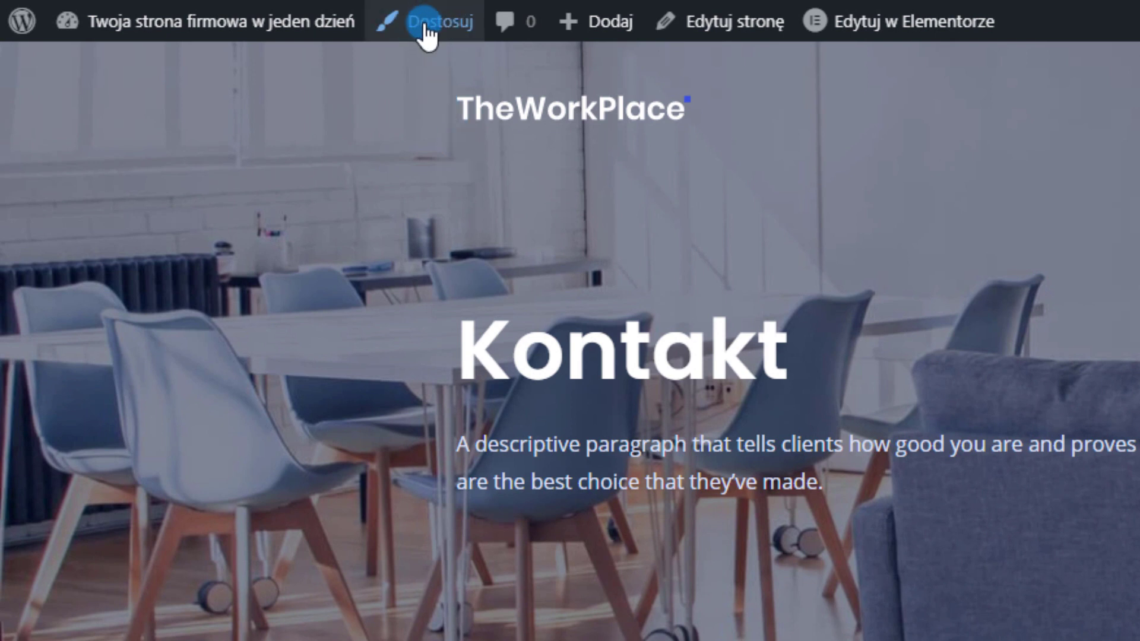
Open the Astra Customizer and scroll the preview back to the 'WYBIERZ SWOJĄ PRZYSZŁOŚĆ' heading
click(20, 35)
mouse_move(134, 527)
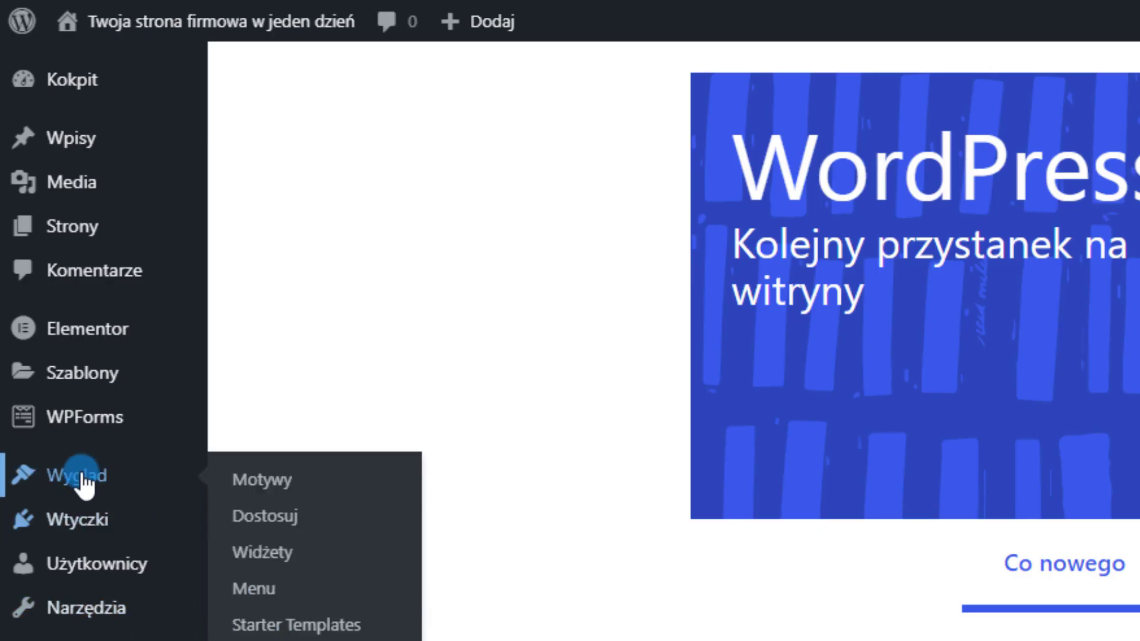
mouse_move(179, 480)
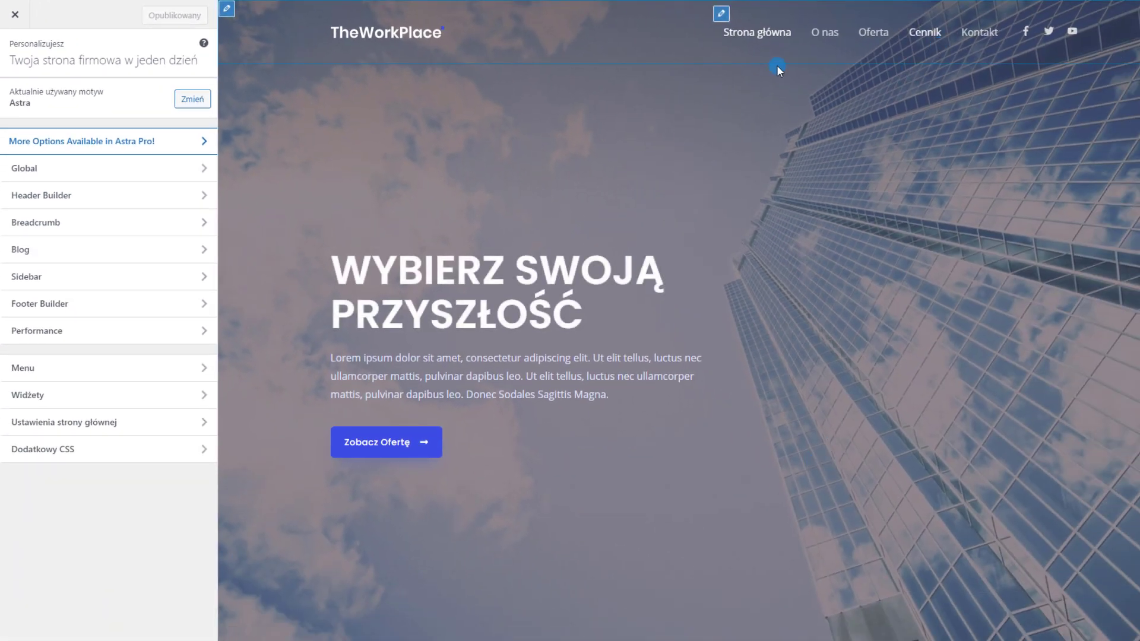
scroll(601, 357, down, 10)
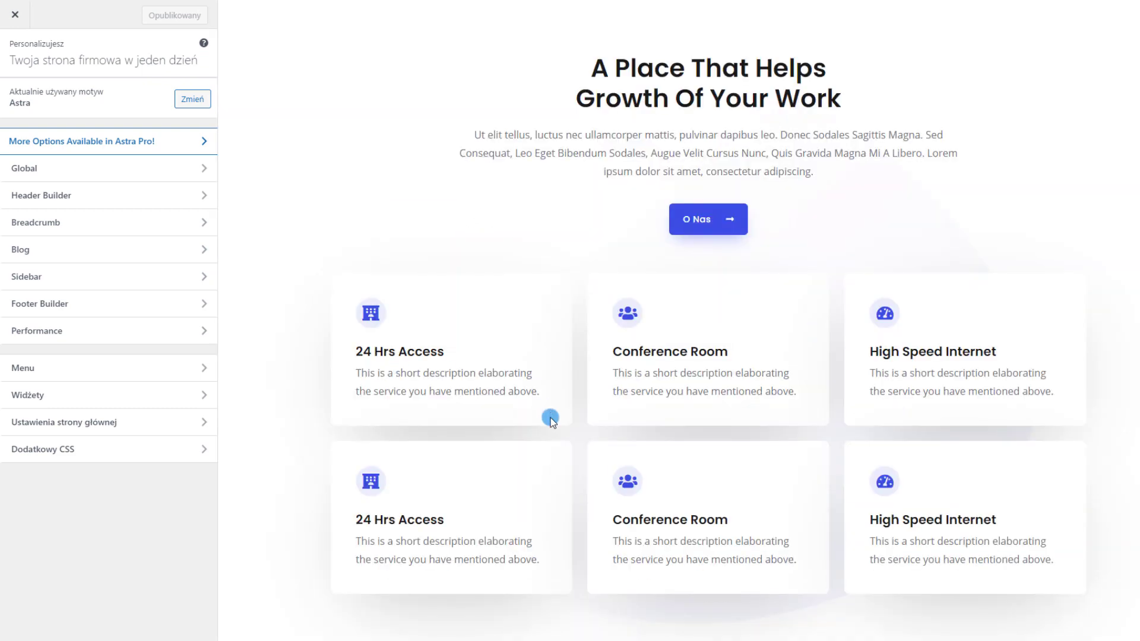
scroll(550, 420, up, 10)
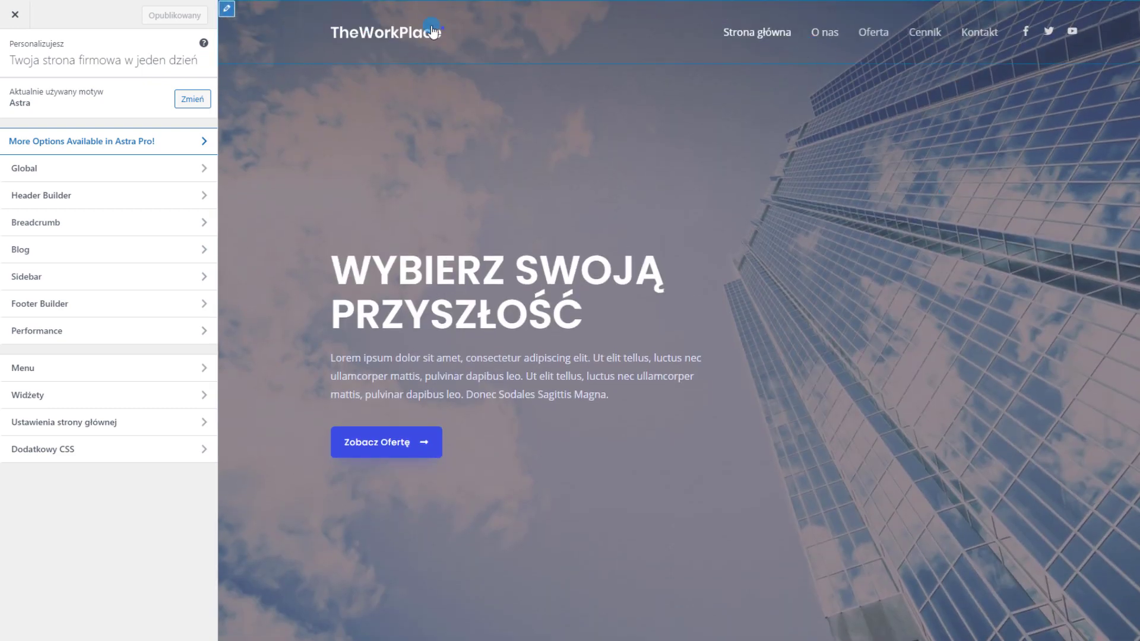
scroll(679, 320, down, 15)
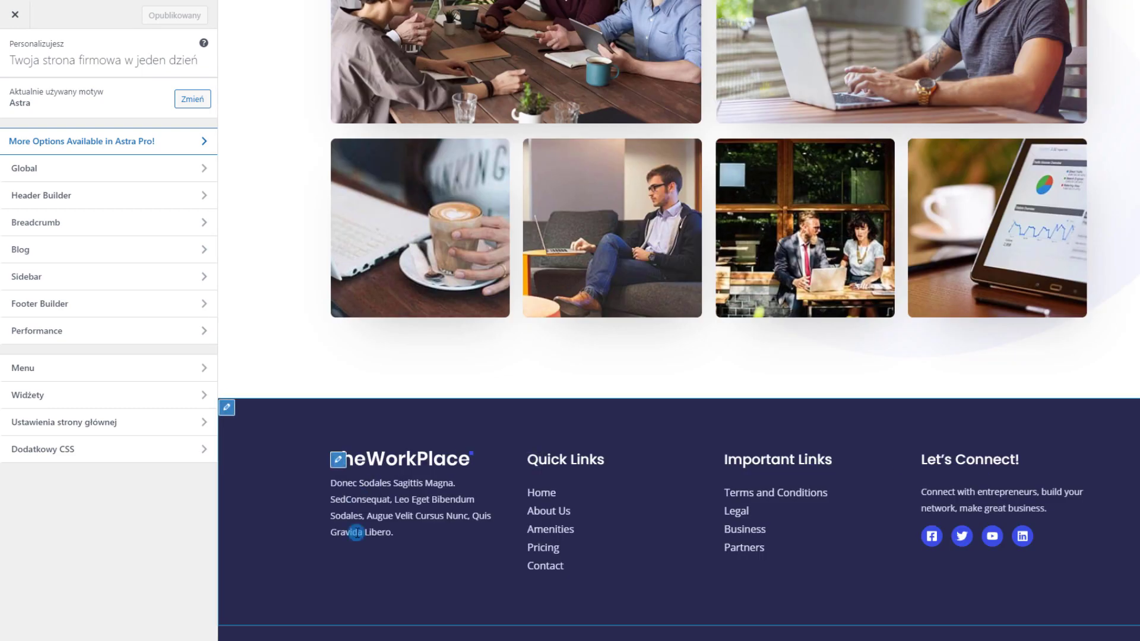
scroll(678, 321, up, 15)
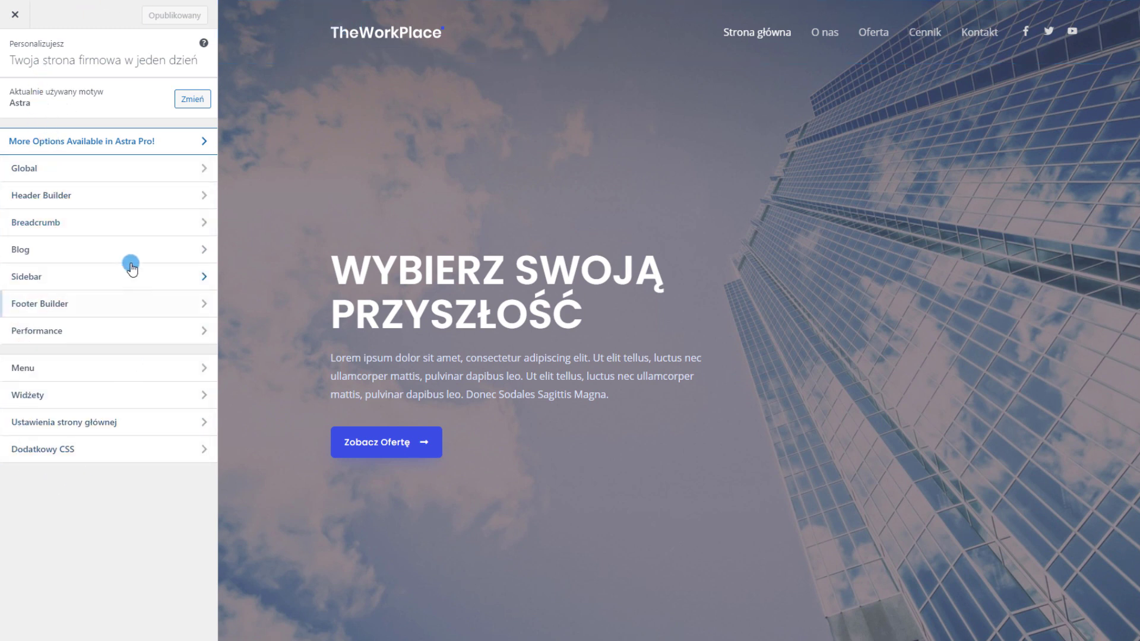
Try a green button background in Global › Buttons, then reset it to the original blue
click(117, 171)
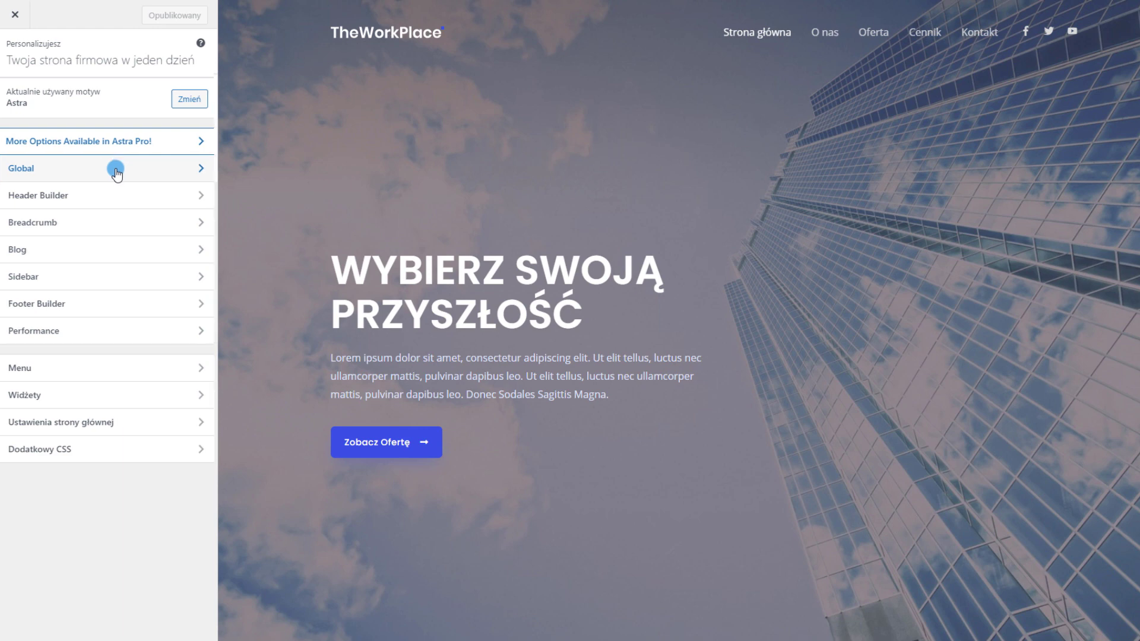
click(116, 172)
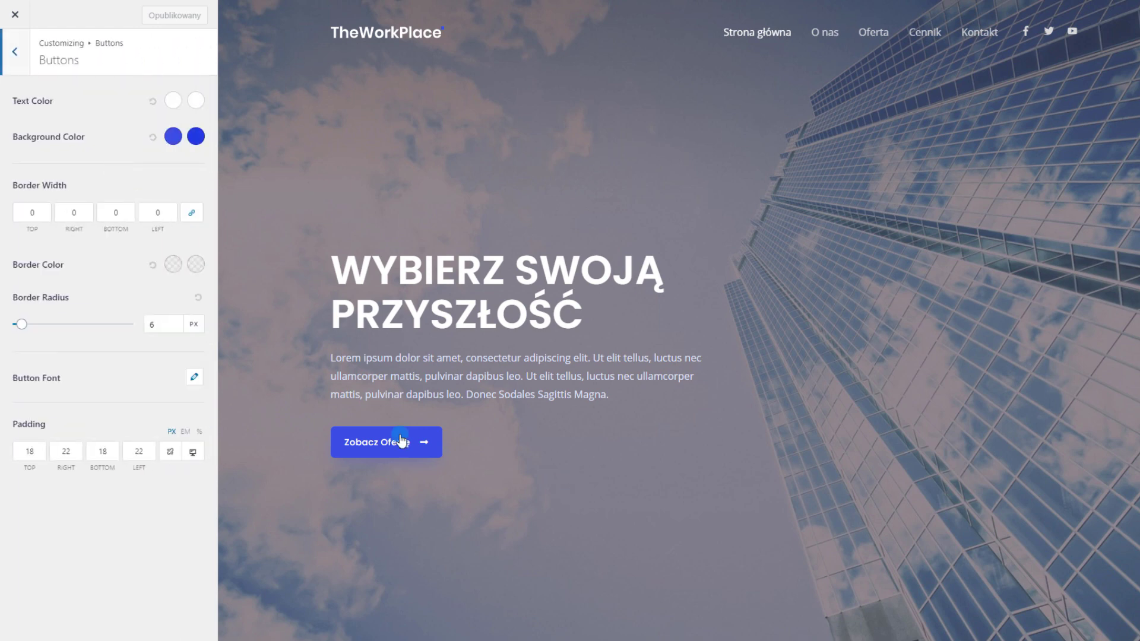
scroll(388, 469, down, 5)
click(180, 140)
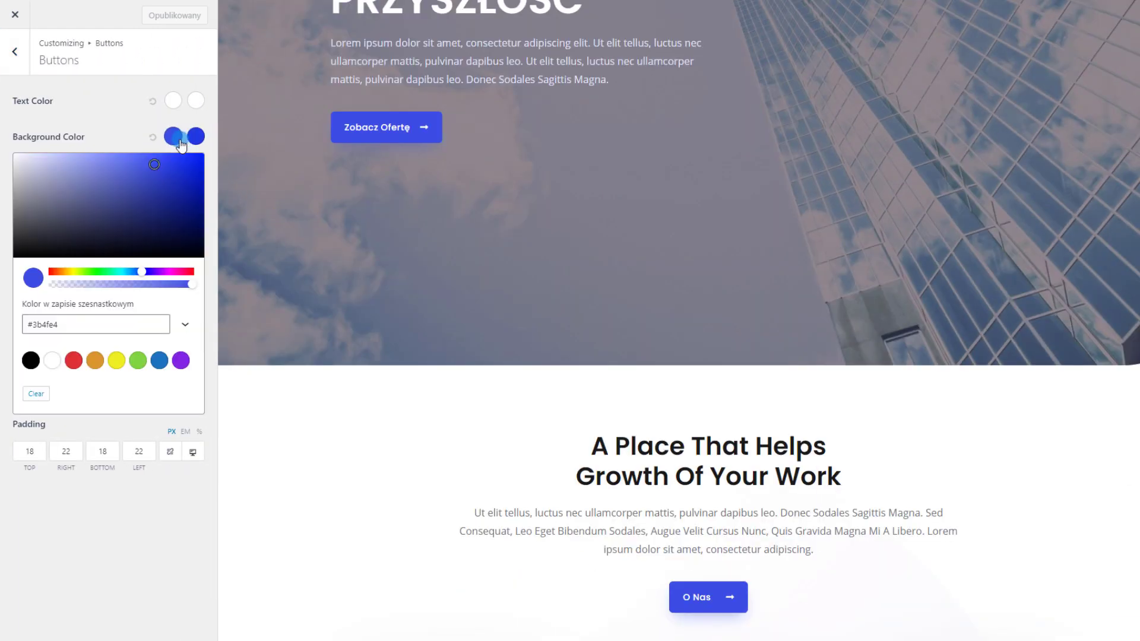
click(99, 272)
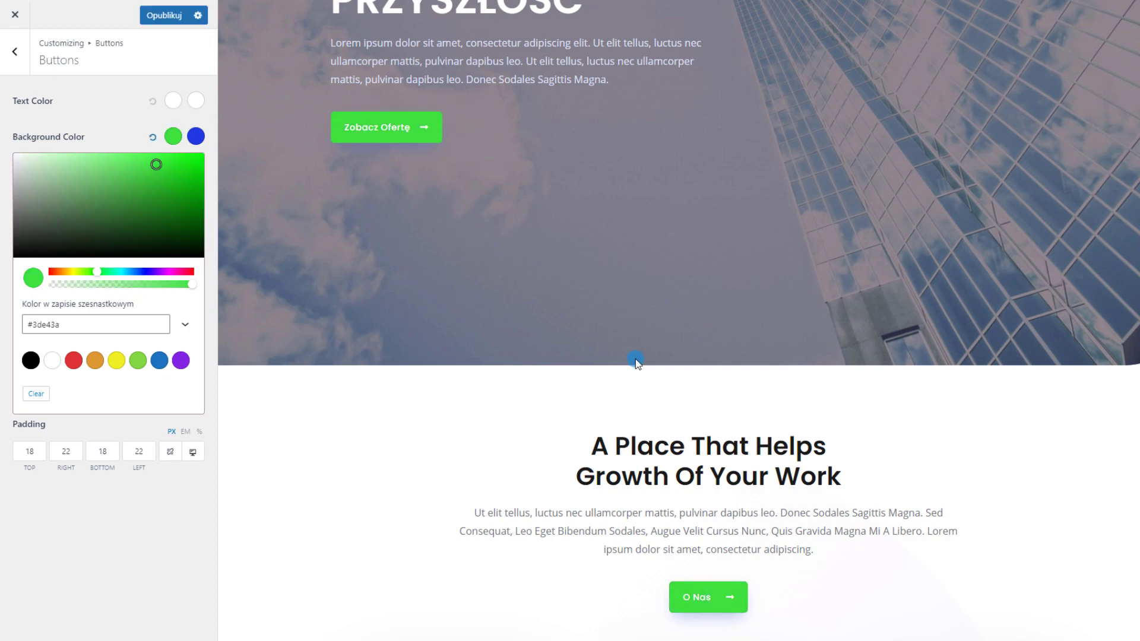
scroll(638, 362, down, 10)
scroll(645, 360, down, 15)
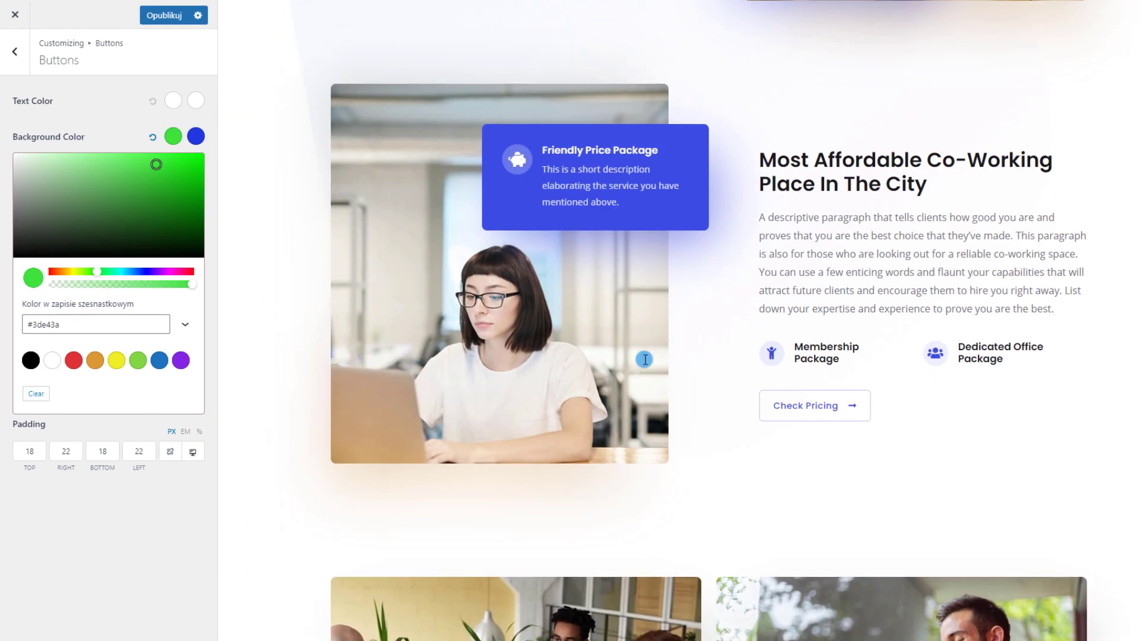
scroll(661, 422, up, 15)
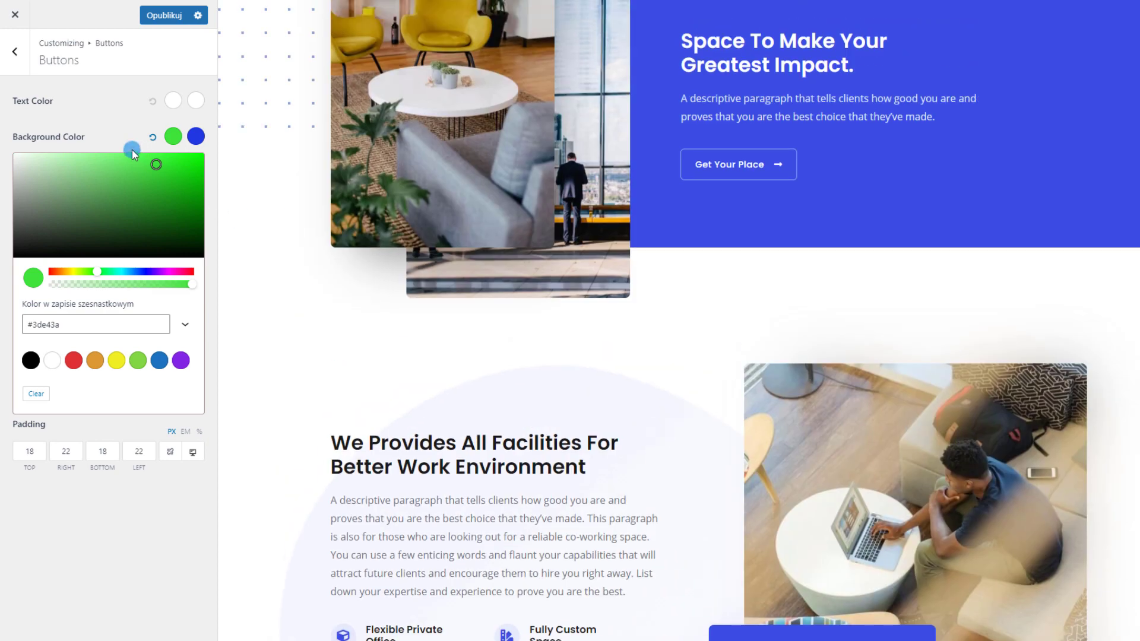
click(140, 127)
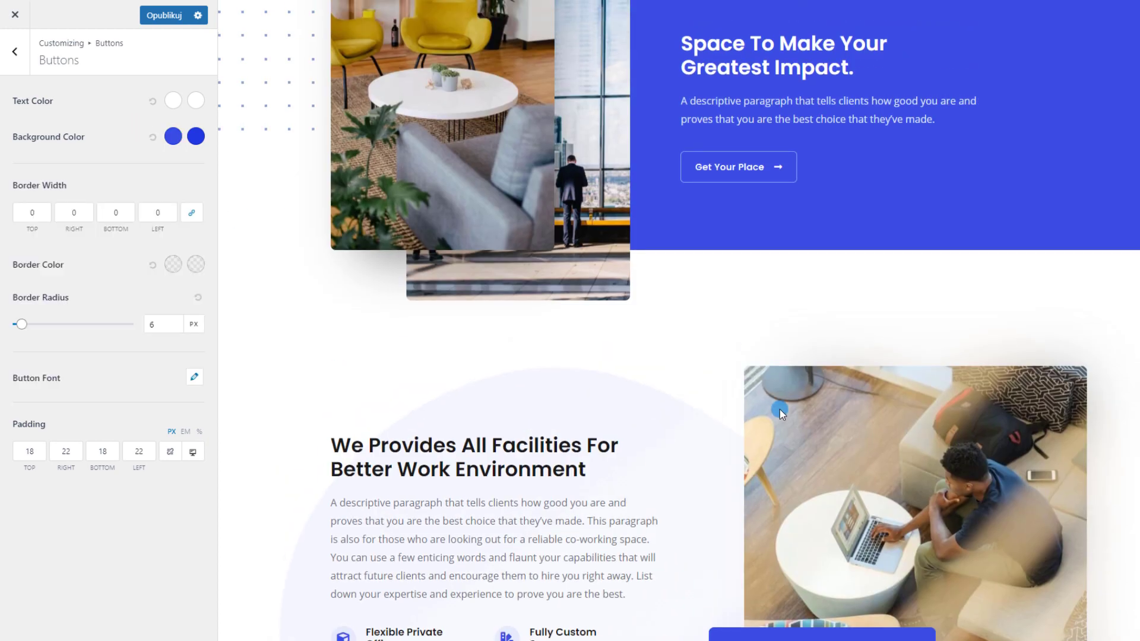
scroll(279, 236, up, 10)
click(30, 73)
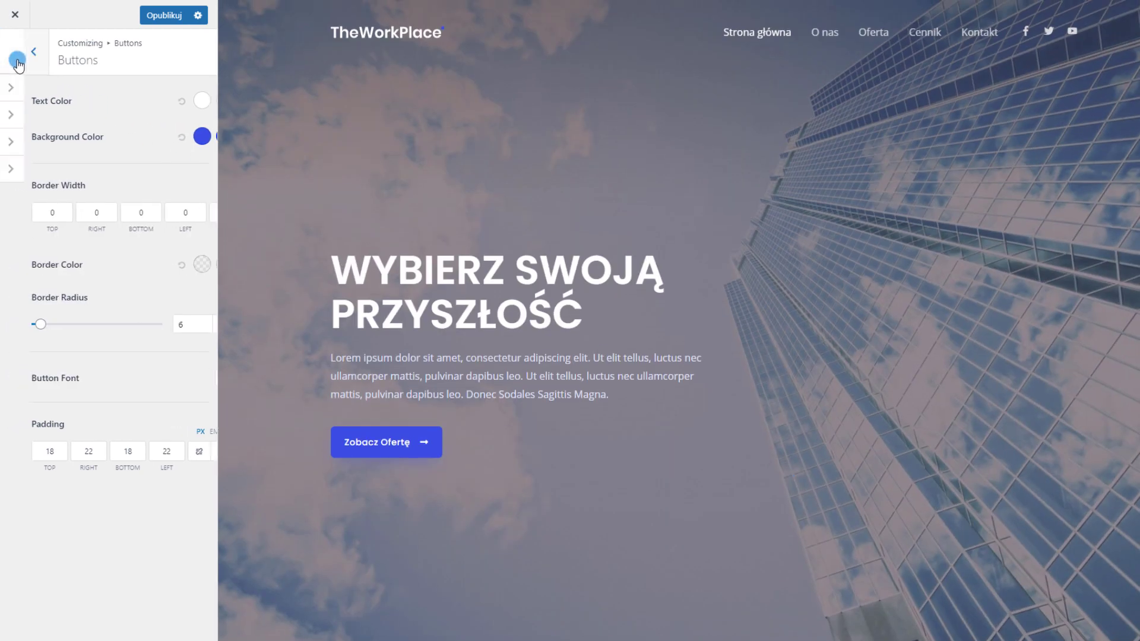
Try Overpass as the body font in Global › Typography › Base Typography
click(67, 89)
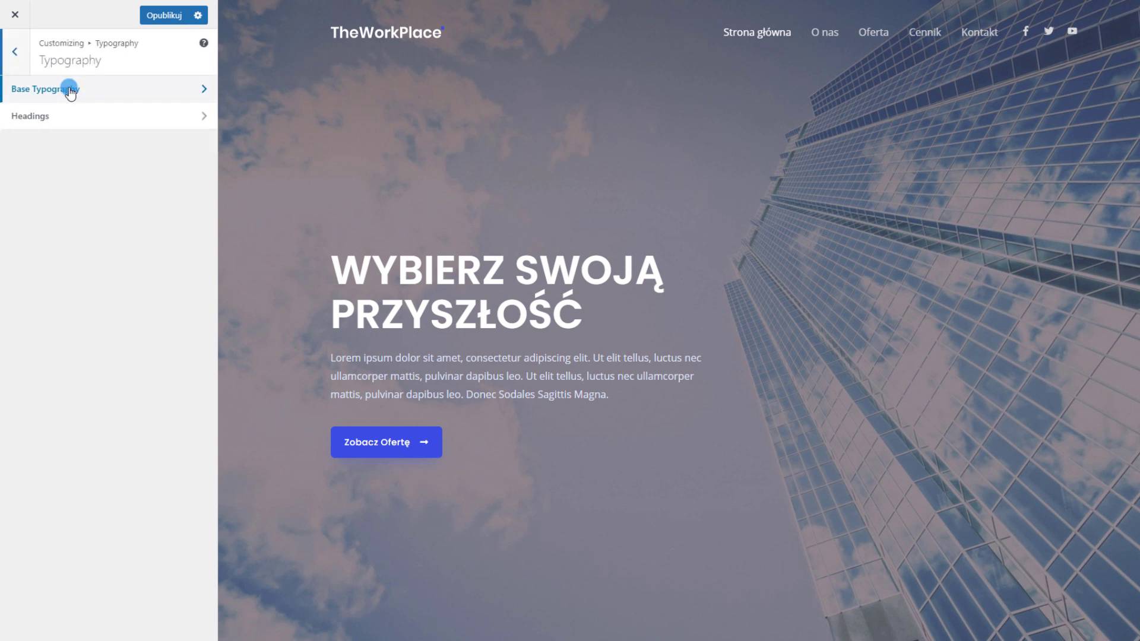
click(69, 89)
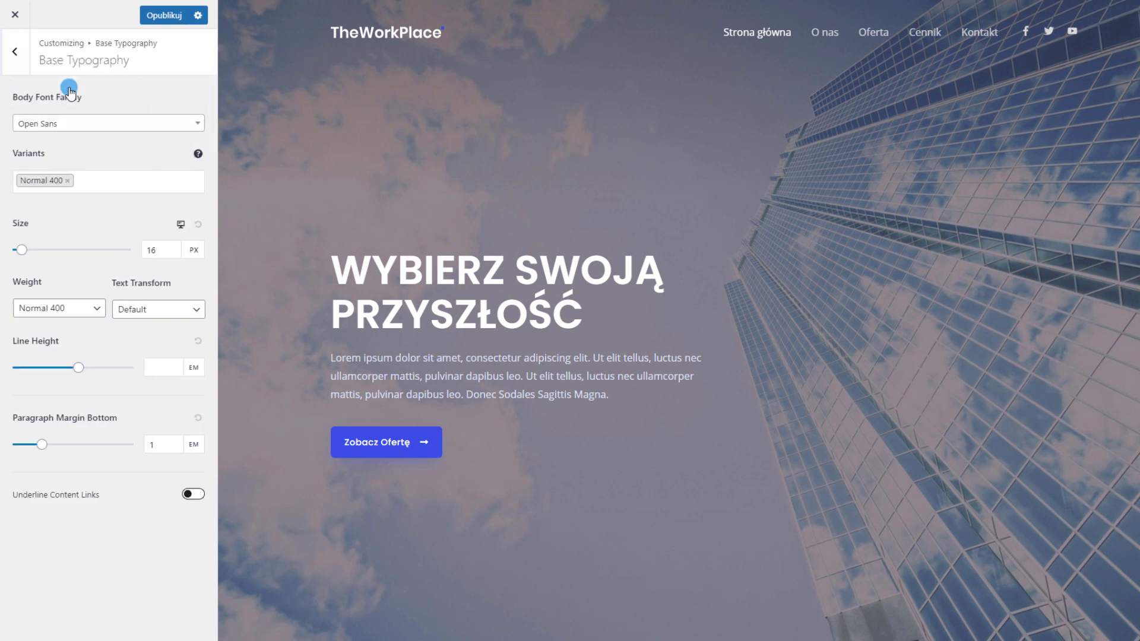
click(116, 126)
scroll(97, 250, down, 3)
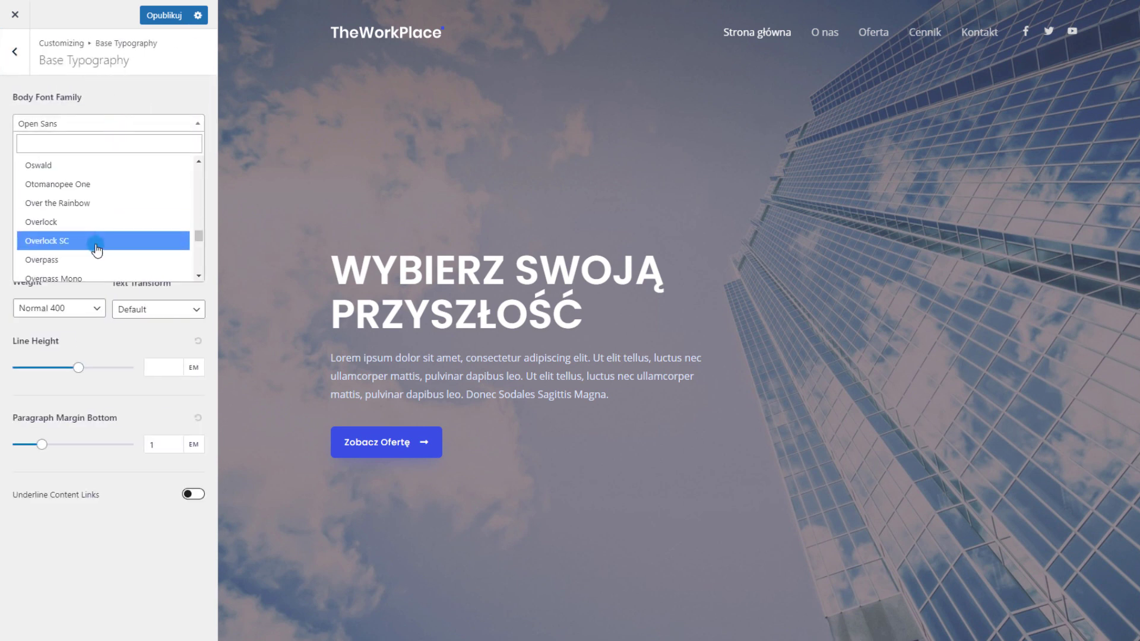
click(90, 260)
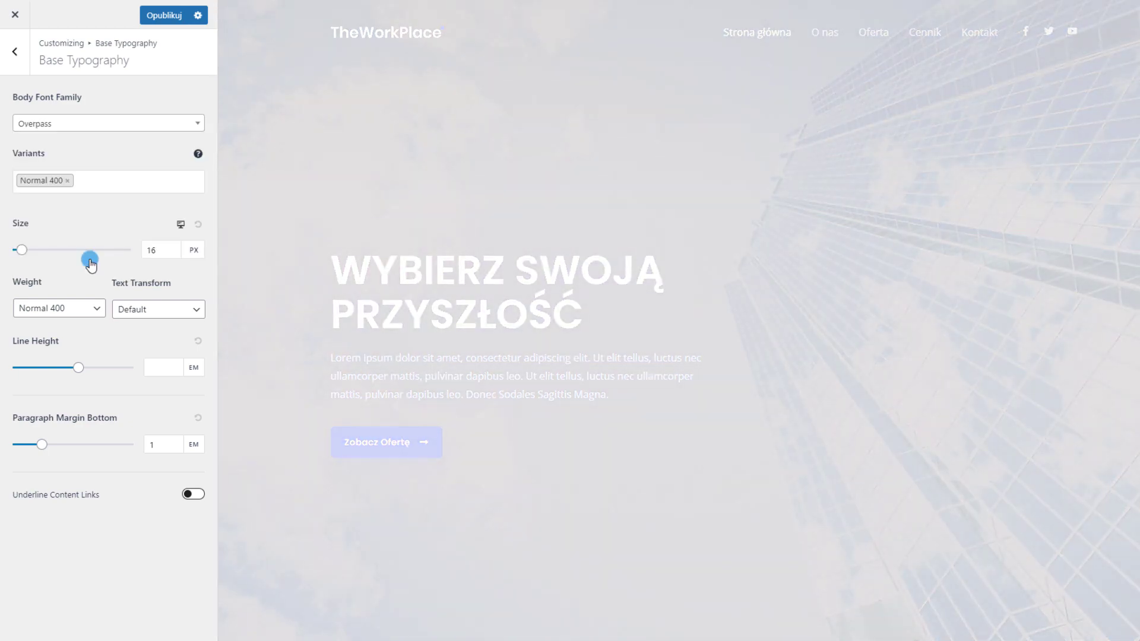
scroll(508, 241, down, 4)
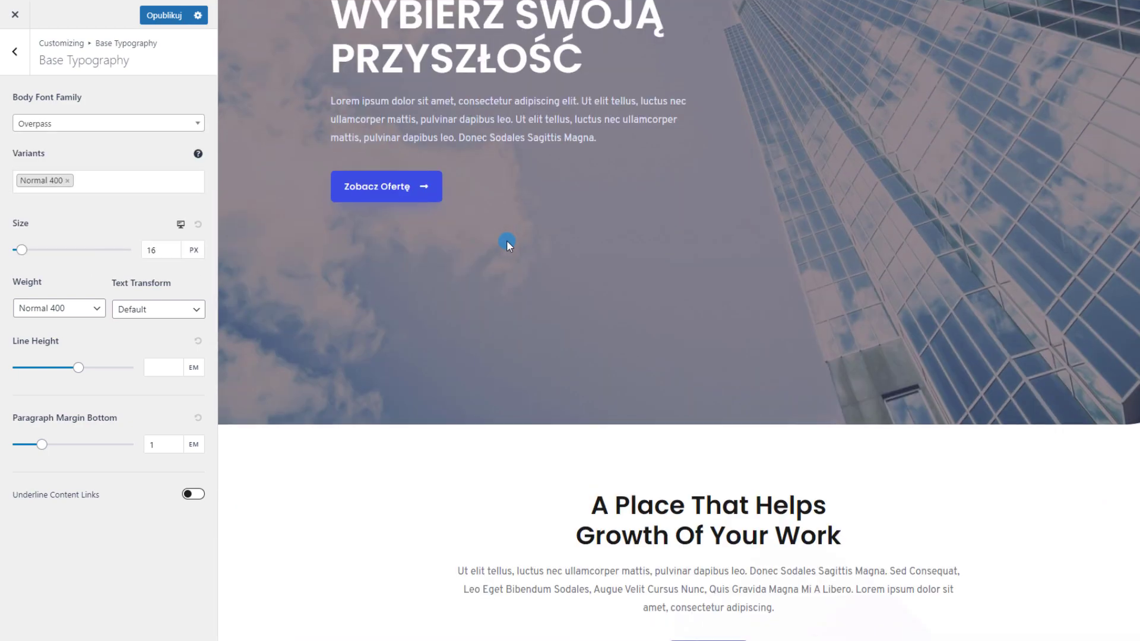
scroll(507, 239, down, 12)
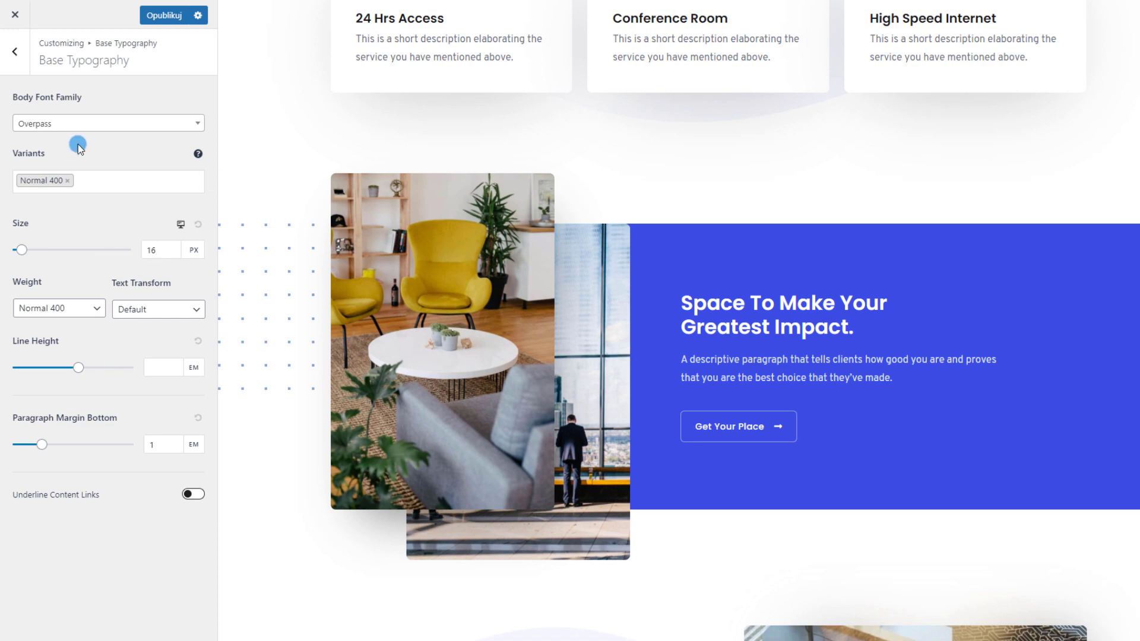
Switch the body font to Petrona, then back to Open Sans
click(81, 125)
scroll(102, 219, down, 5)
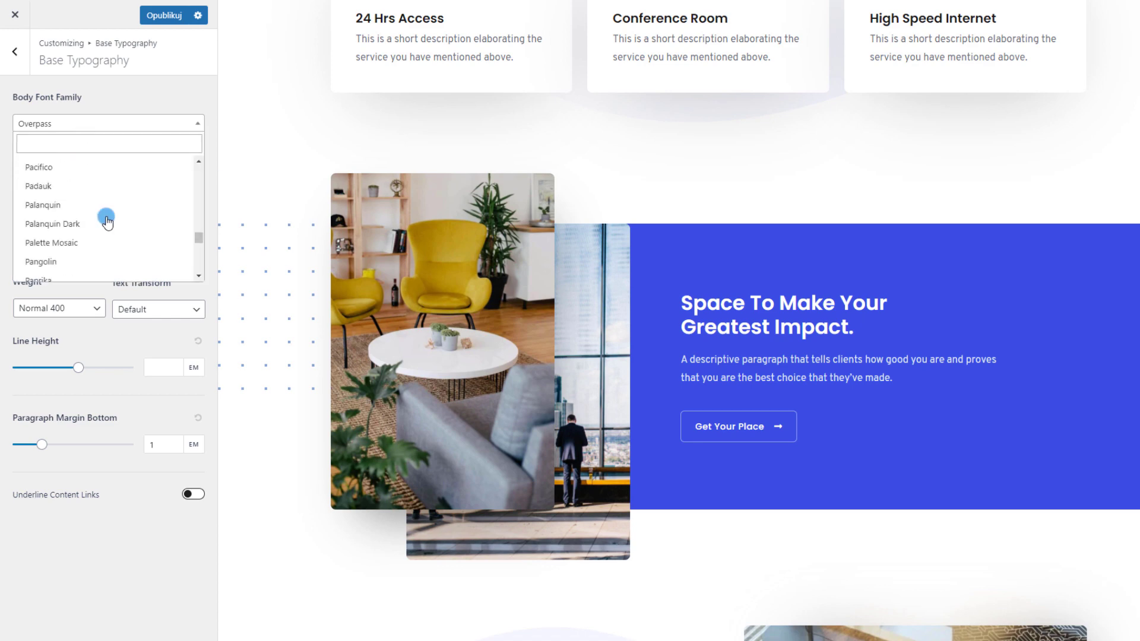
click(89, 241)
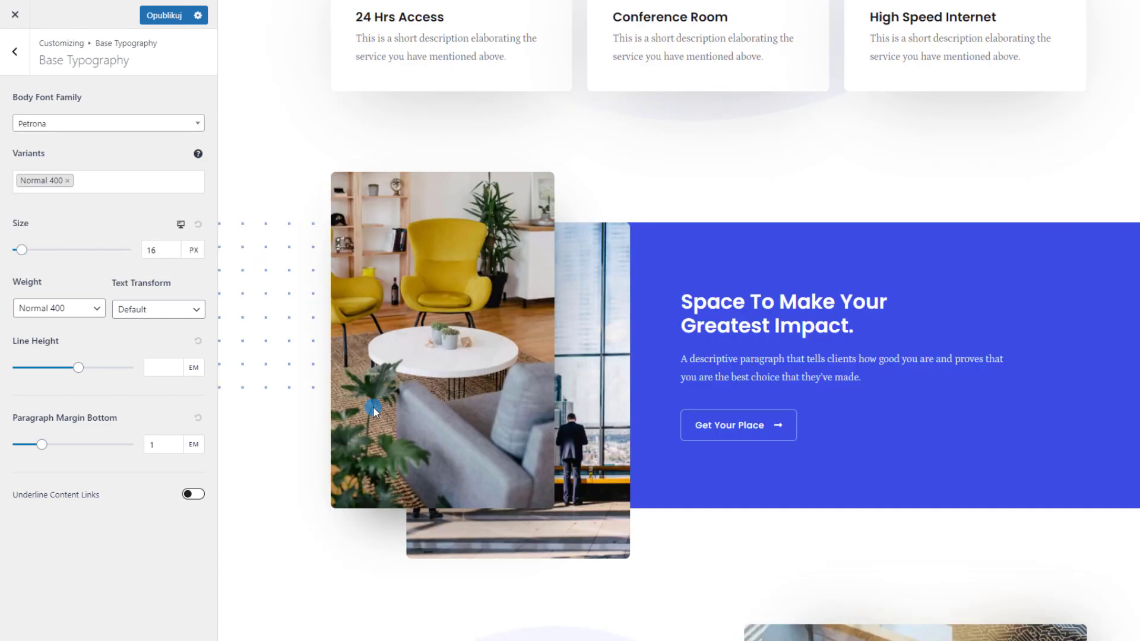
scroll(763, 415, up, 12)
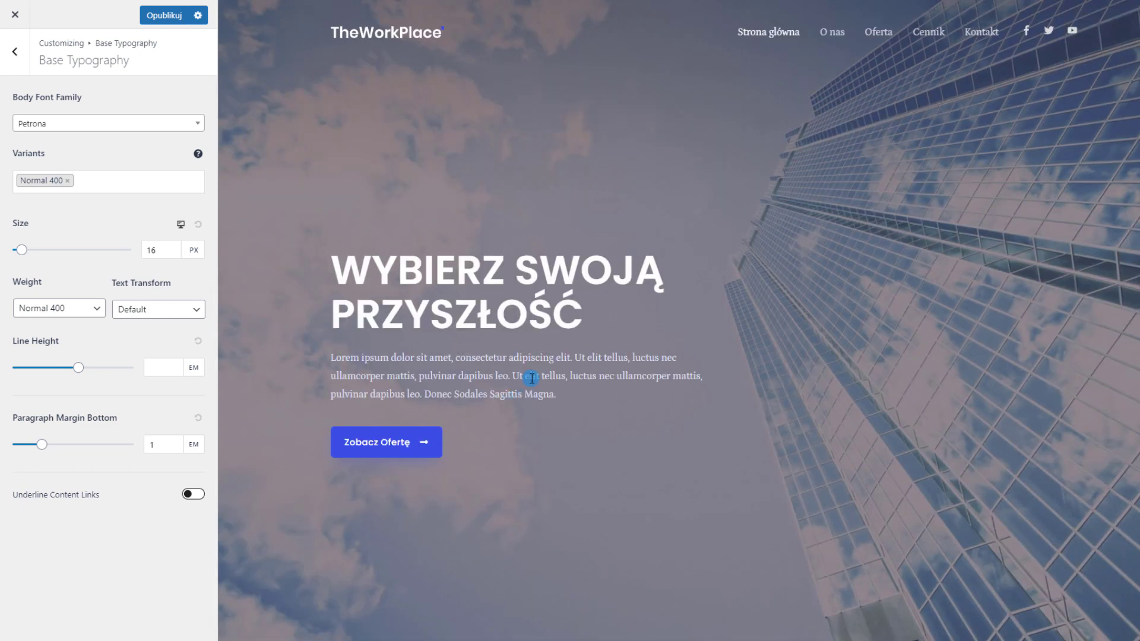
scroll(532, 378, down, 8)
click(95, 123)
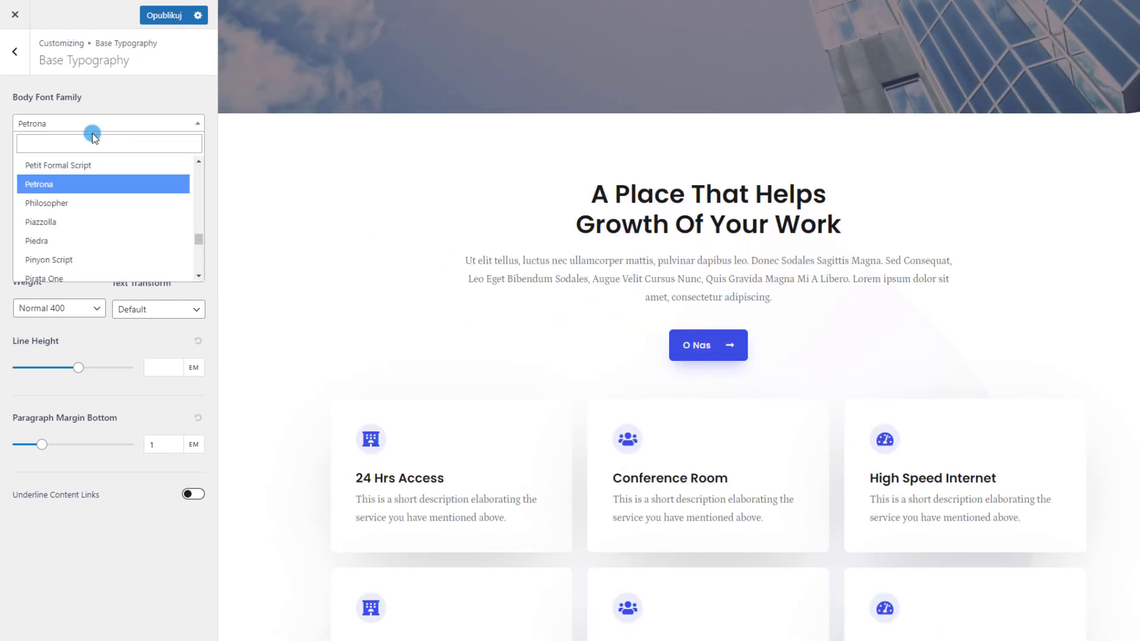
click(91, 136)
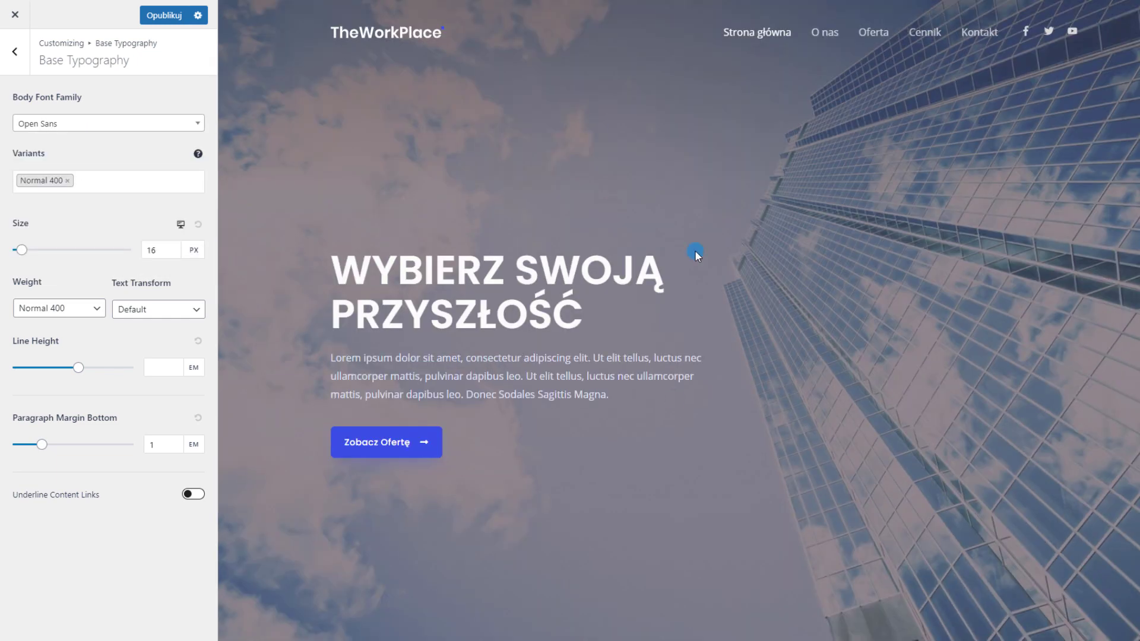
Enlarge body text to 63 px, set it back to 16 px, and view Headings typography
mouse_move(22, 249)
mouse_down()
mouse_move(35, 250)
mouse_move(28, 258)
mouse_up()
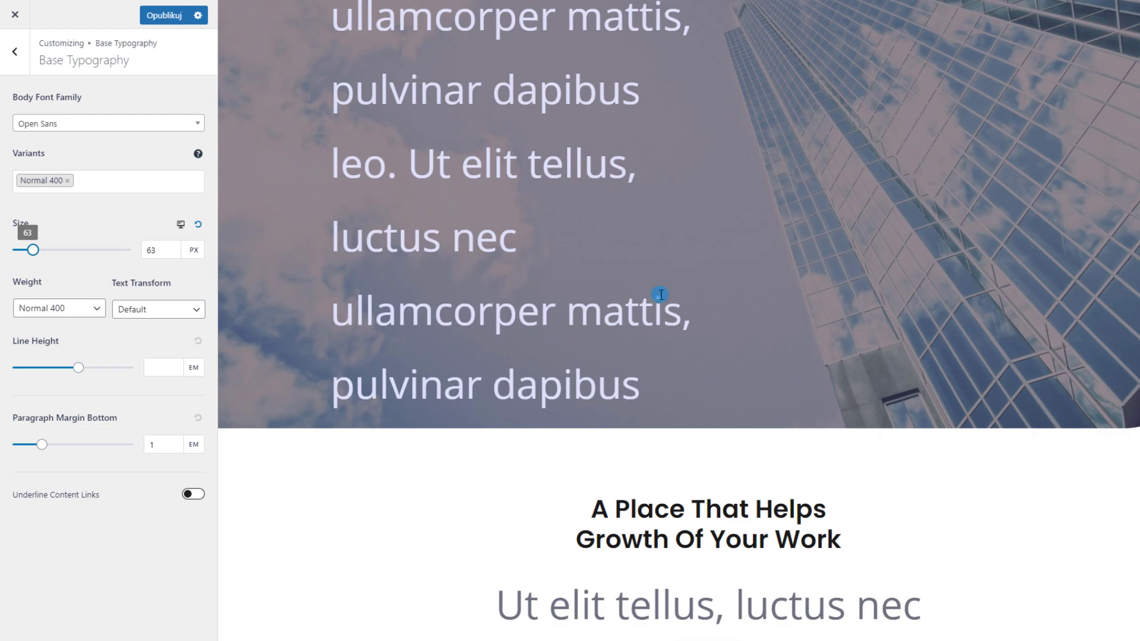
scroll(656, 297, down, 6)
scroll(817, 275, down, 15)
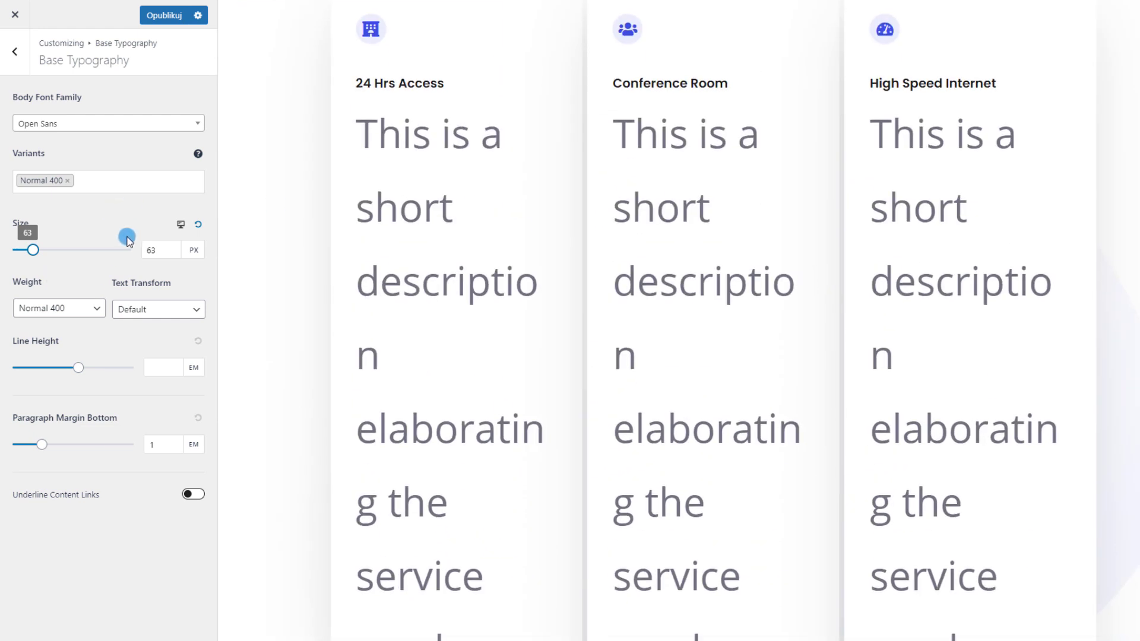
drag(151, 250, 141, 249)
text(1)
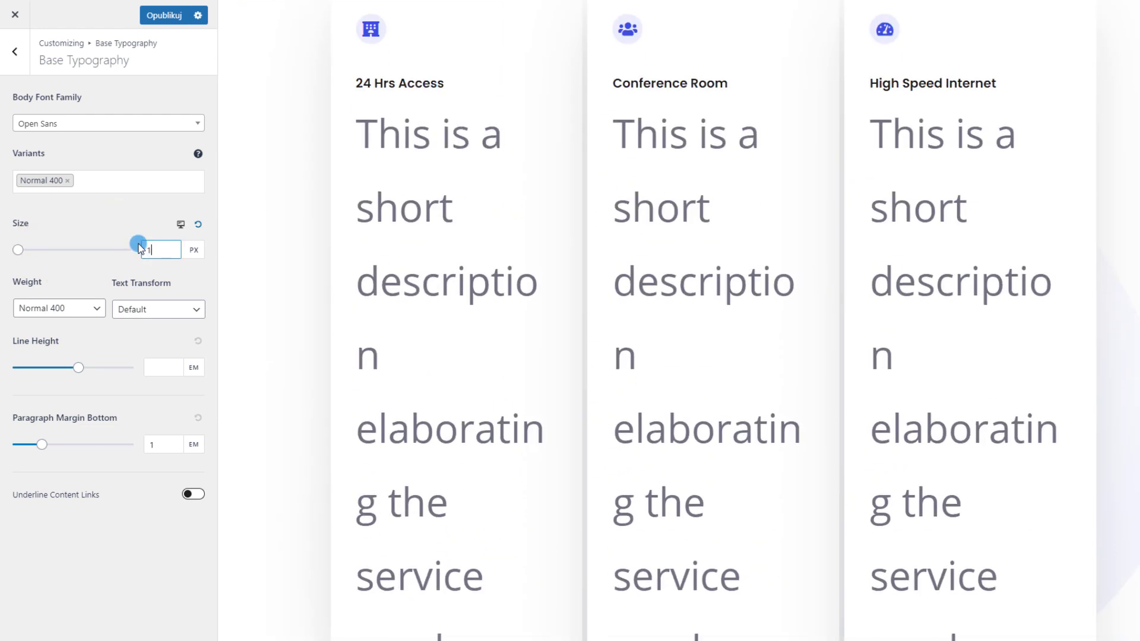
text(6)
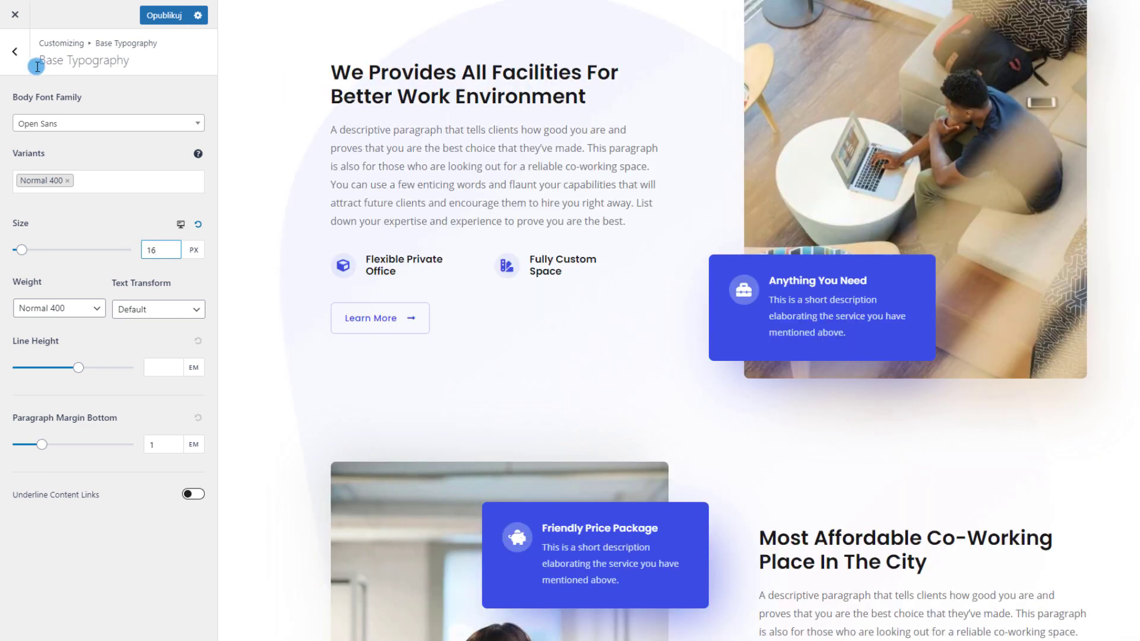
click(15, 54)
click(53, 123)
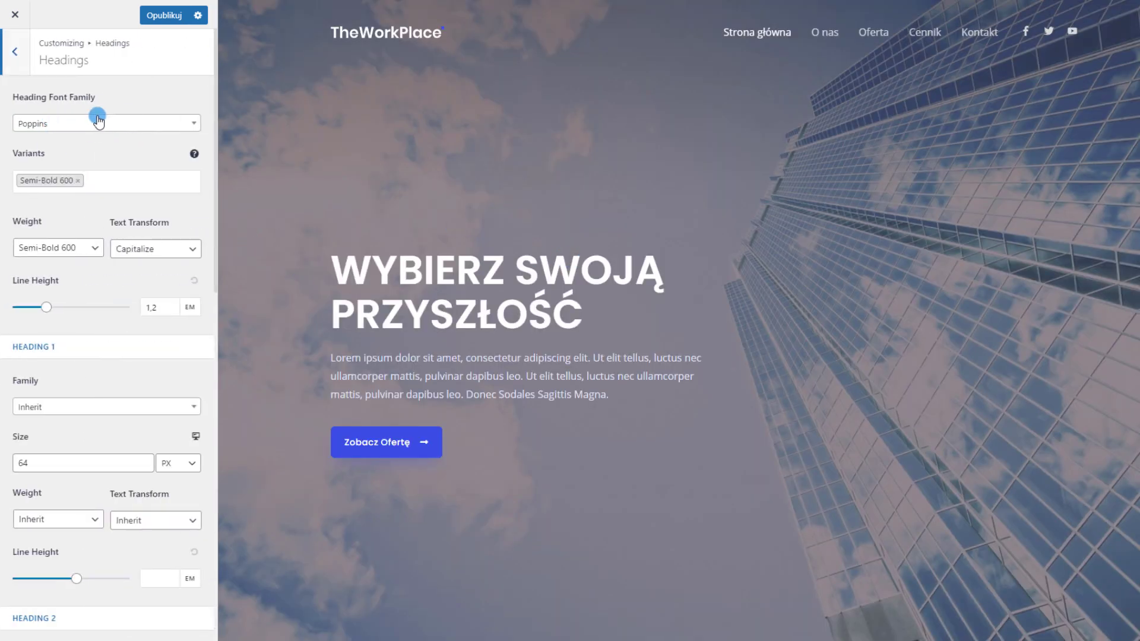
Navigate back up to the main Customizer list and open the Header Builder panel
scroll(136, 222, down, 5)
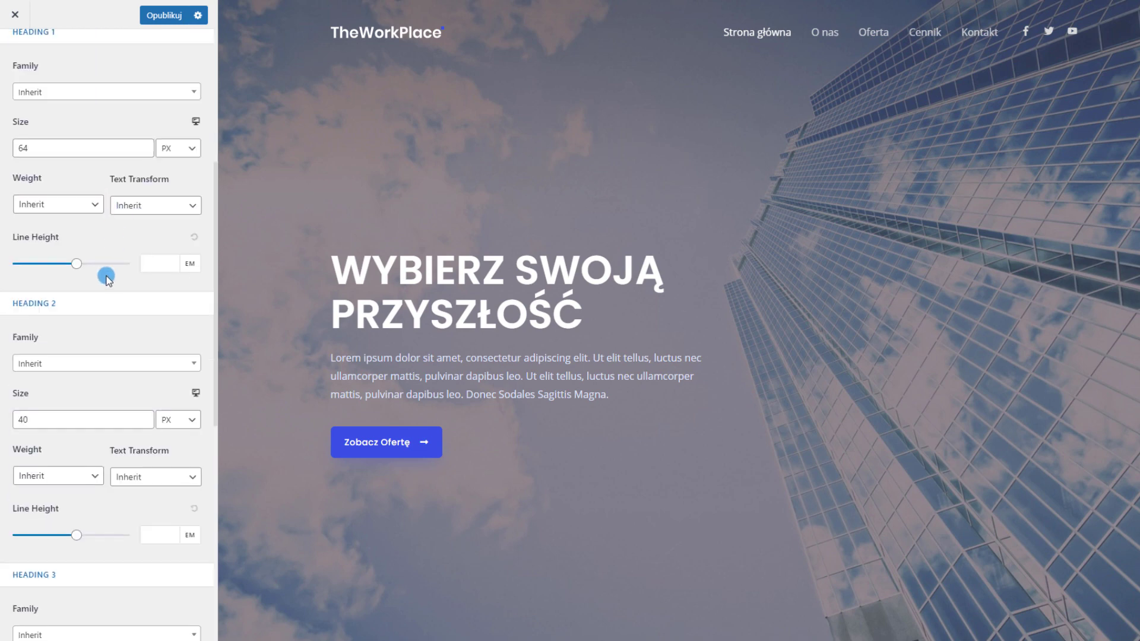
scroll(114, 298, up, 5)
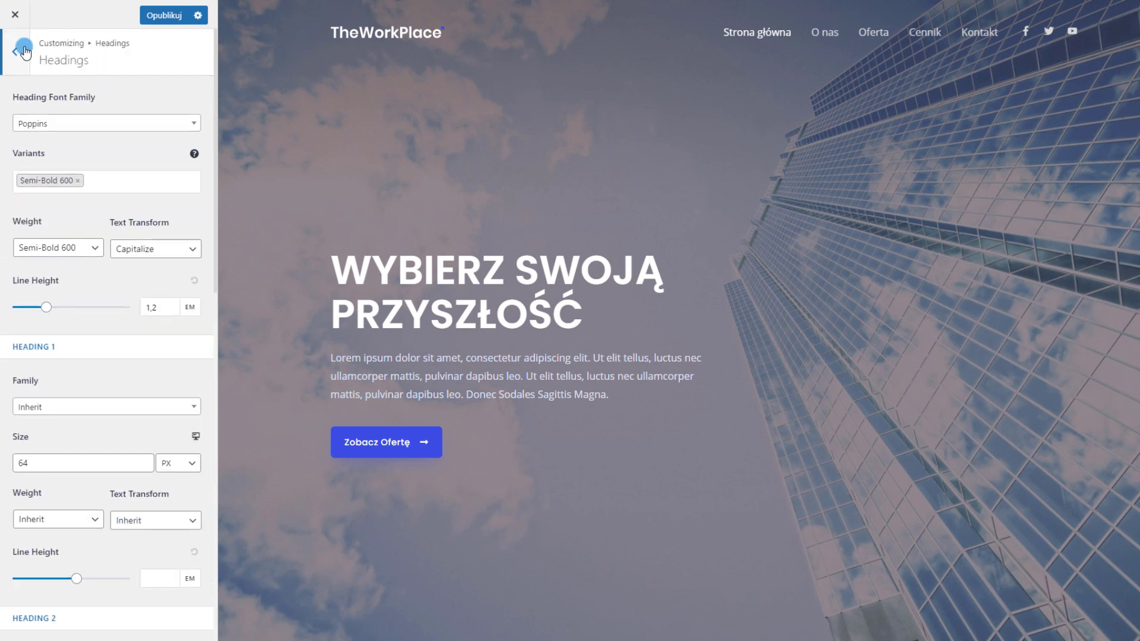
click(24, 52)
click(16, 52)
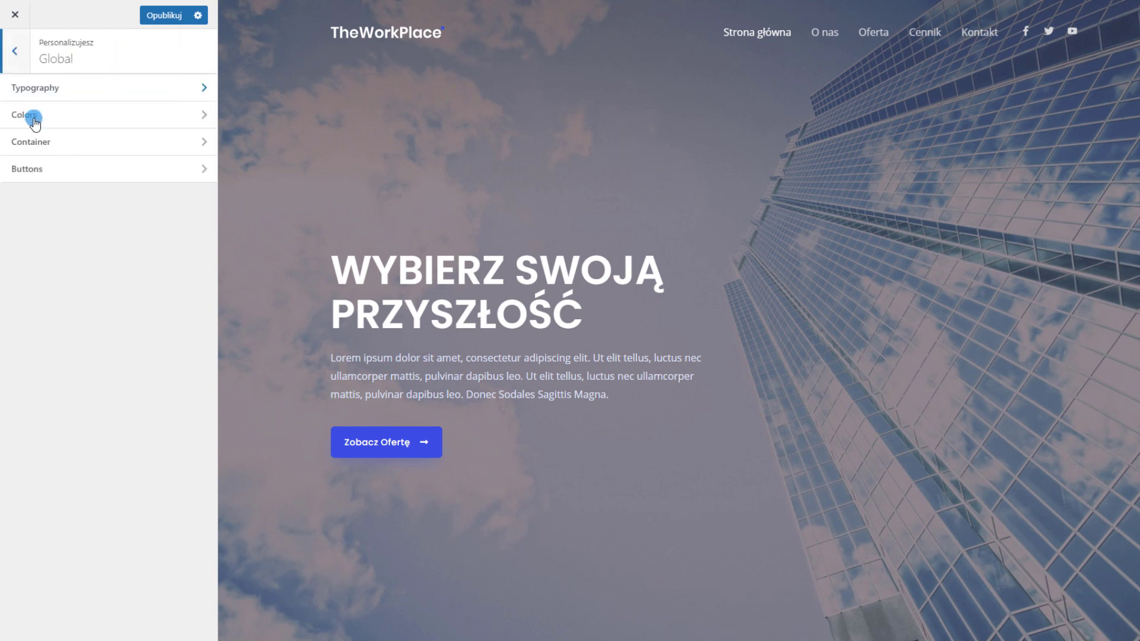
click(15, 53)
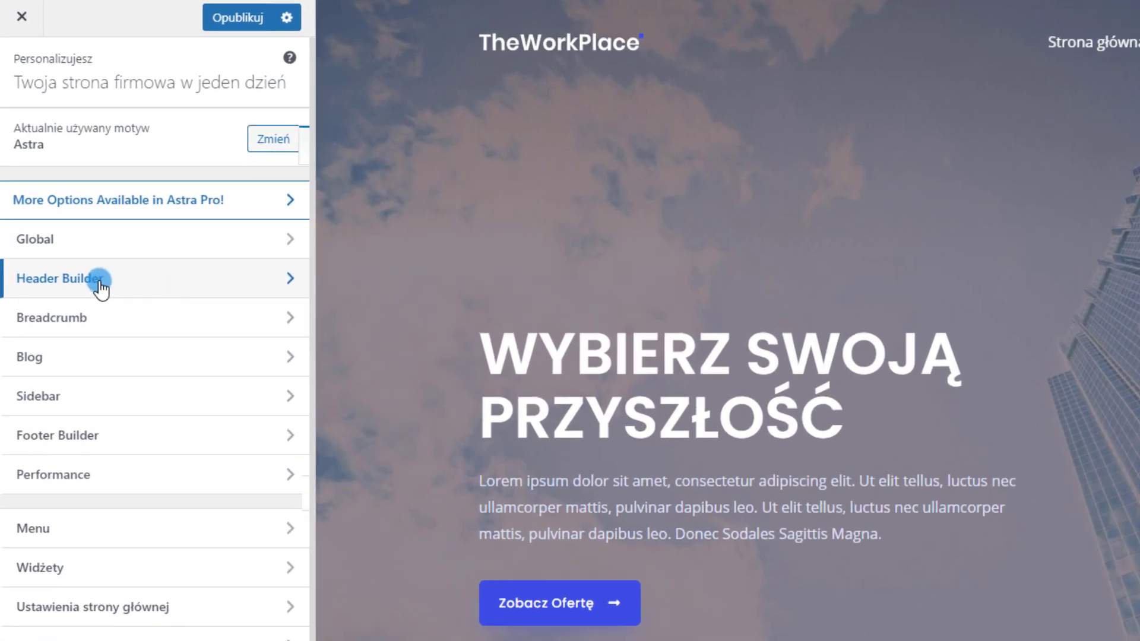
click(83, 252)
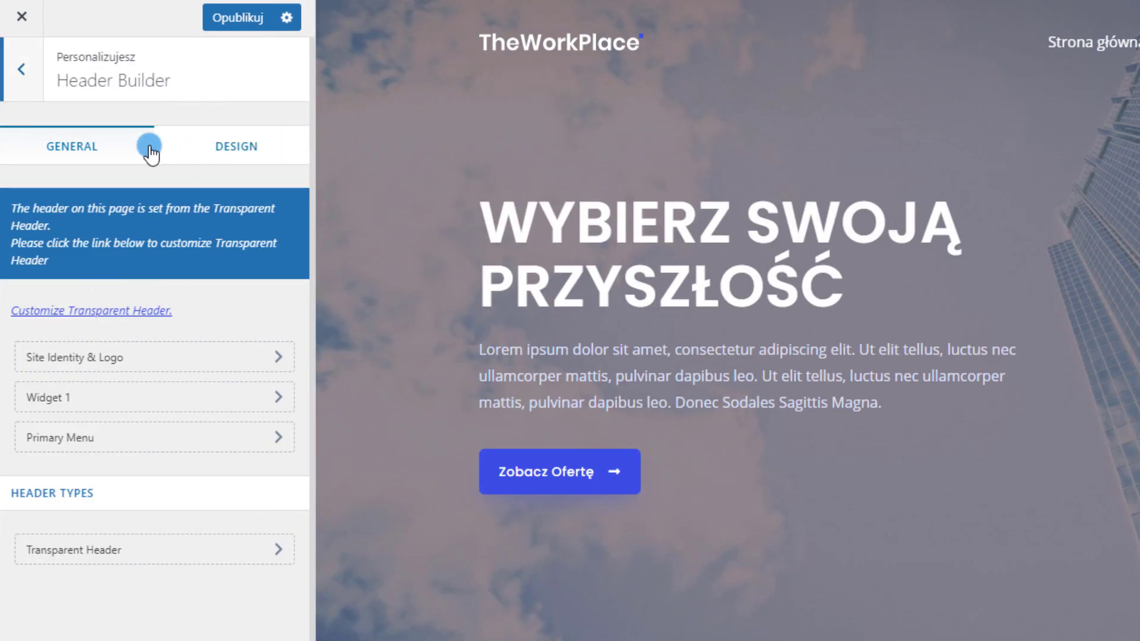
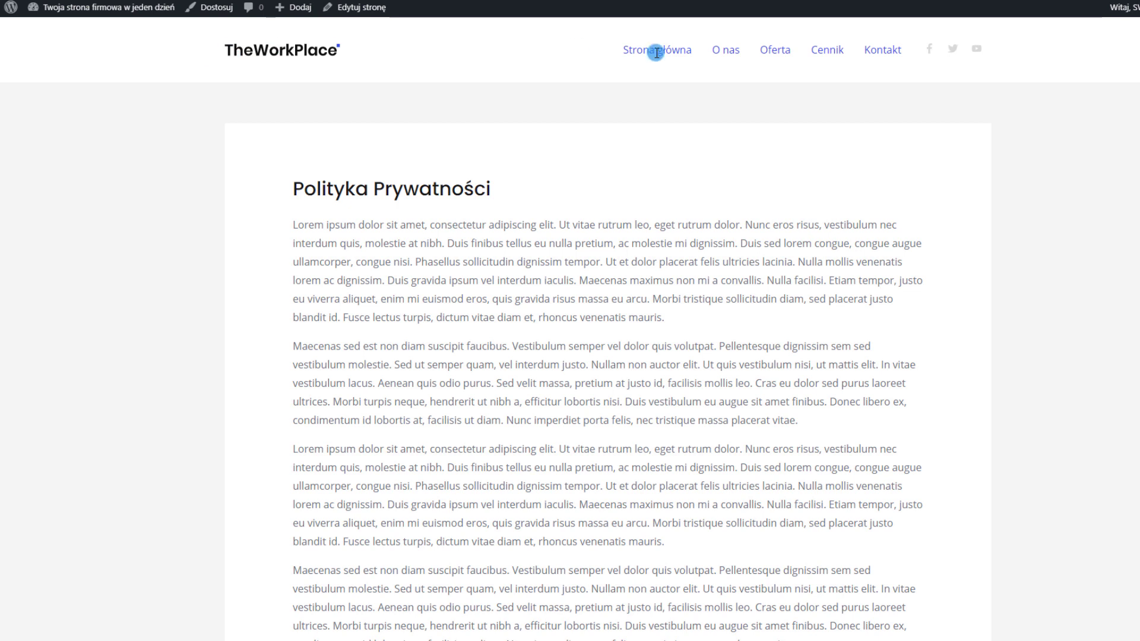
Clear the stray text selection, open the Customizer from the front end, and go full screen
drag(894, 59, 1023, 55)
click(1023, 55)
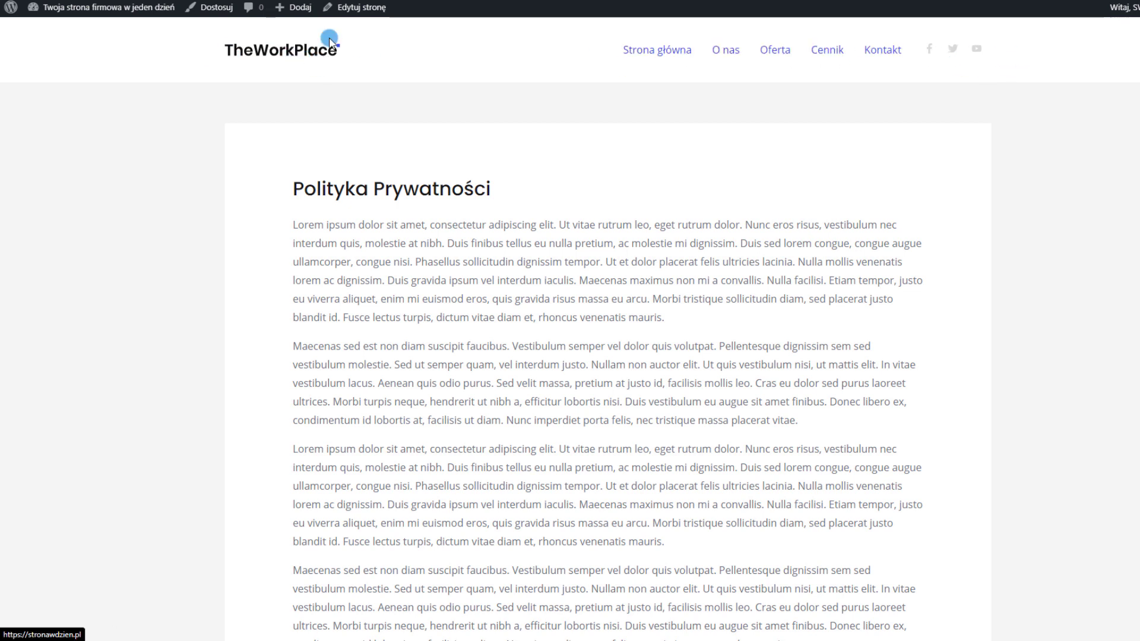
click(236, 6)
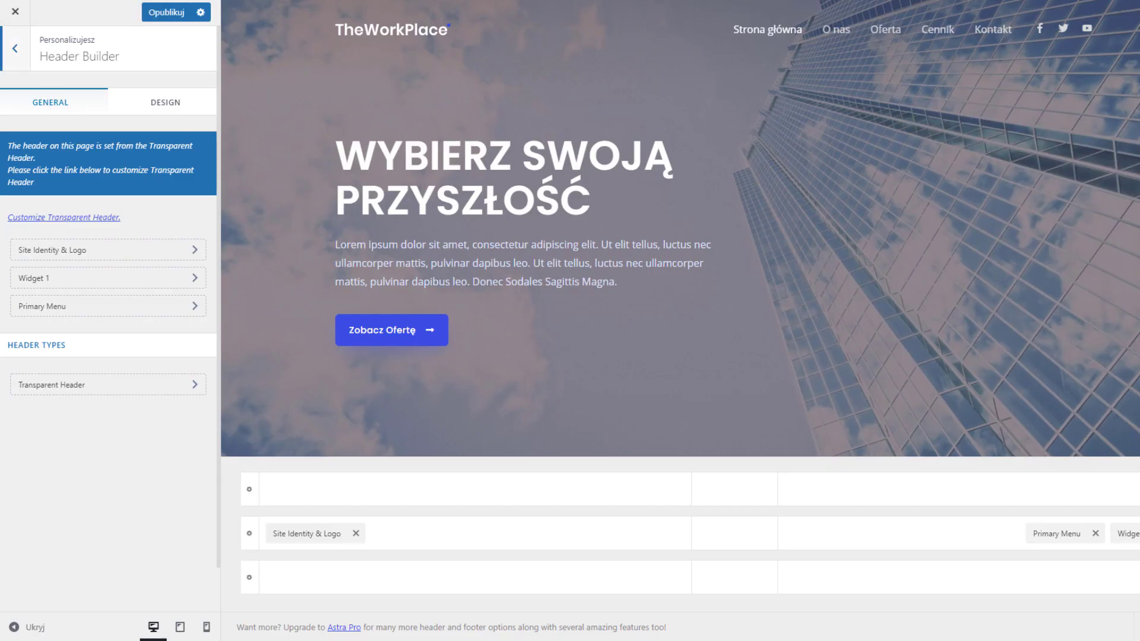
key(F11)
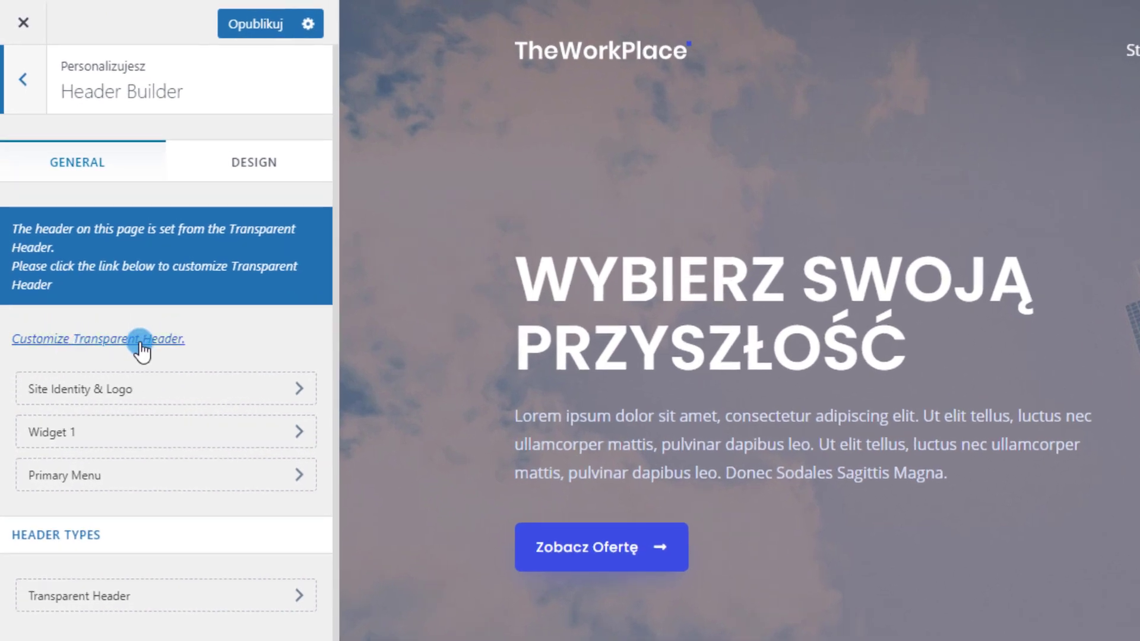
Give the transparent header the white TheWorkPlace logo after briefly trying the dark one
click(150, 348)
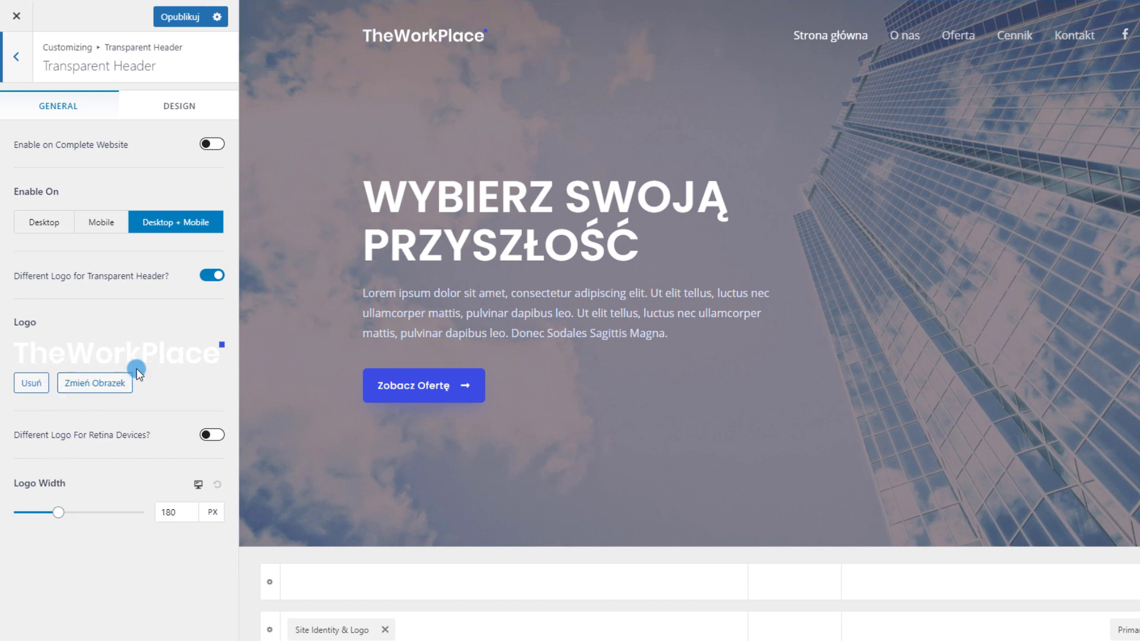
click(92, 384)
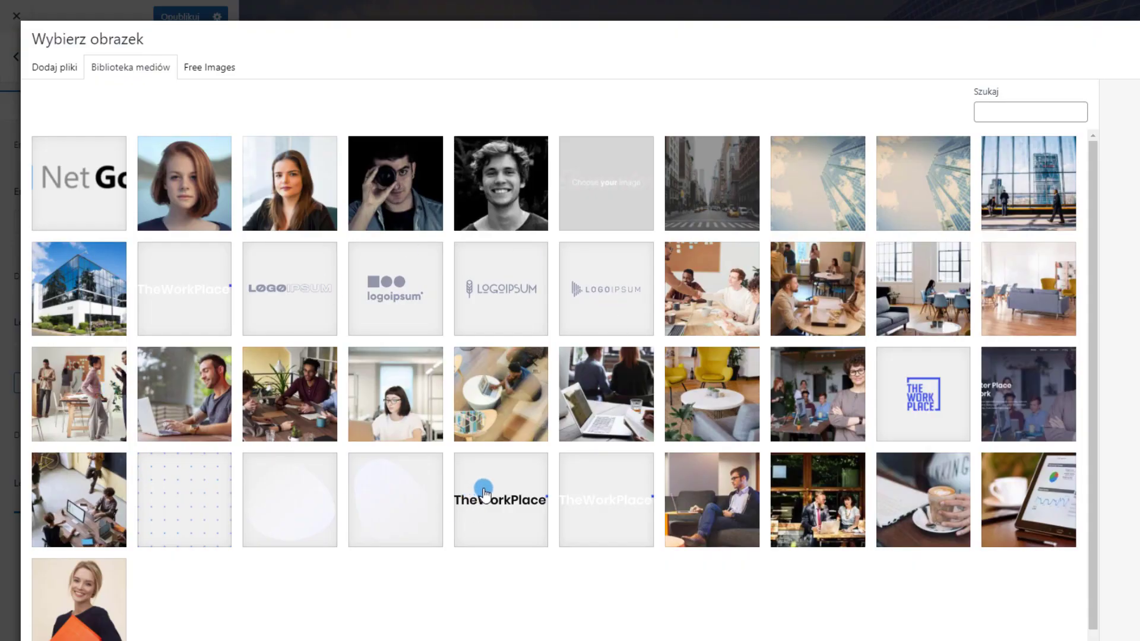
click(535, 454)
click(1084, 555)
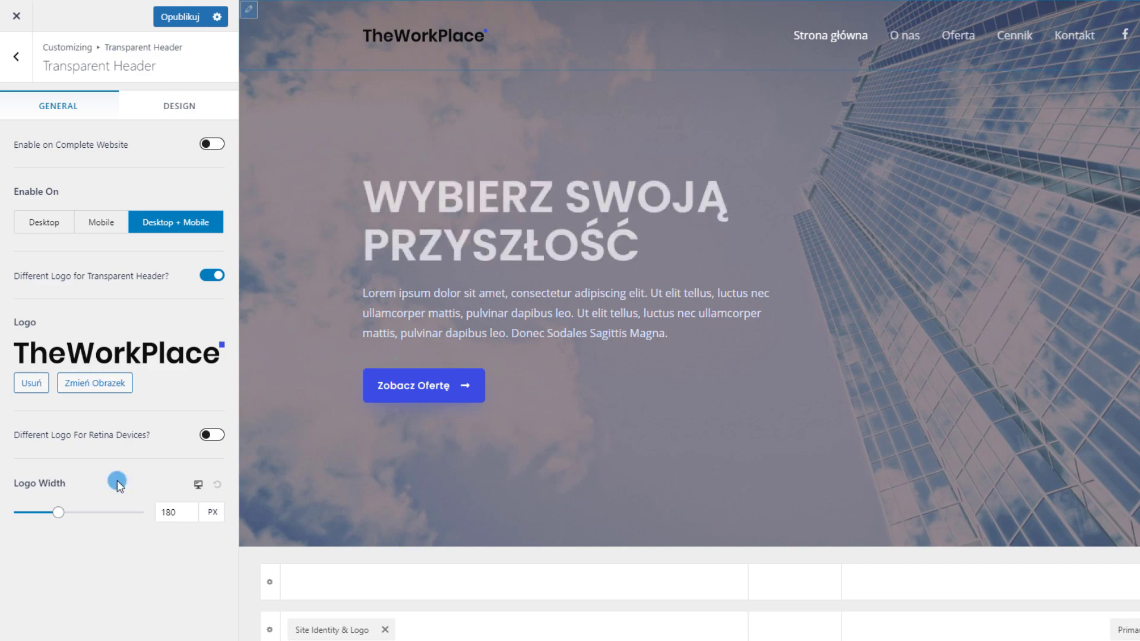
click(95, 383)
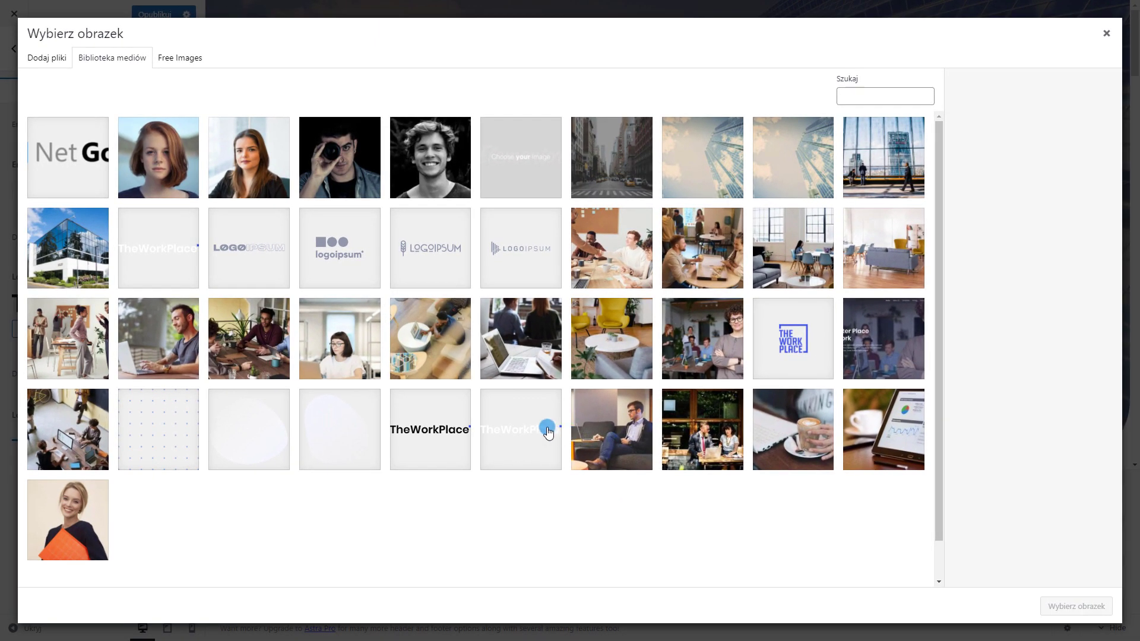
click(547, 433)
click(1076, 606)
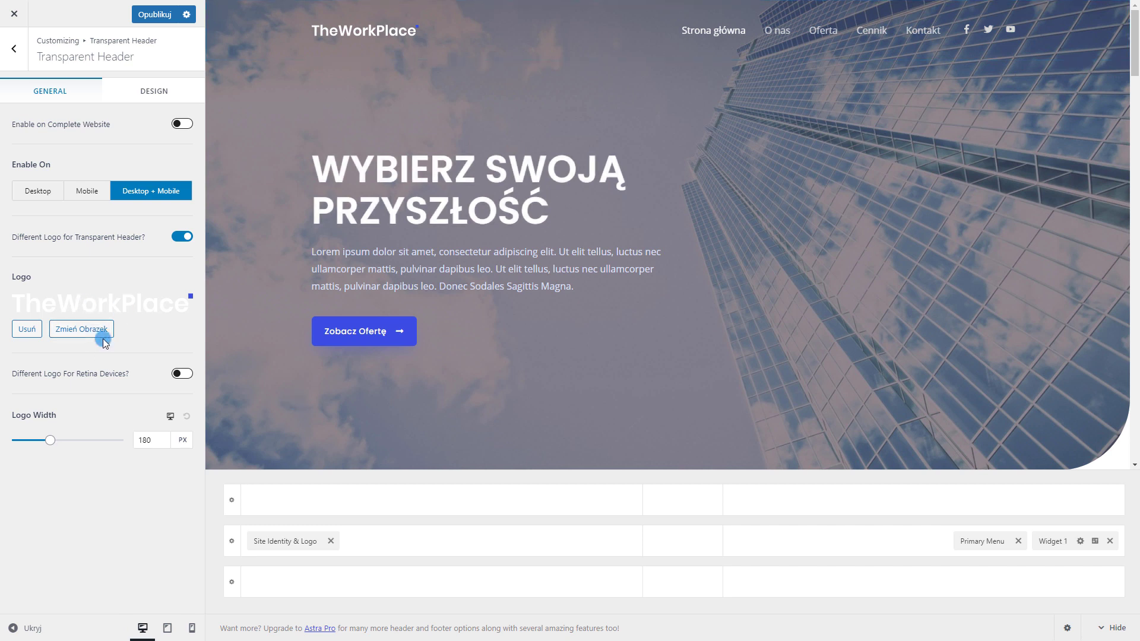
Set the transparent header's logo width back to 180 px
mouse_move(50, 441)
mouse_down()
mouse_move(96, 439)
mouse_move(51, 435)
mouse_up()
drag(155, 438, 105, 425)
text(180)
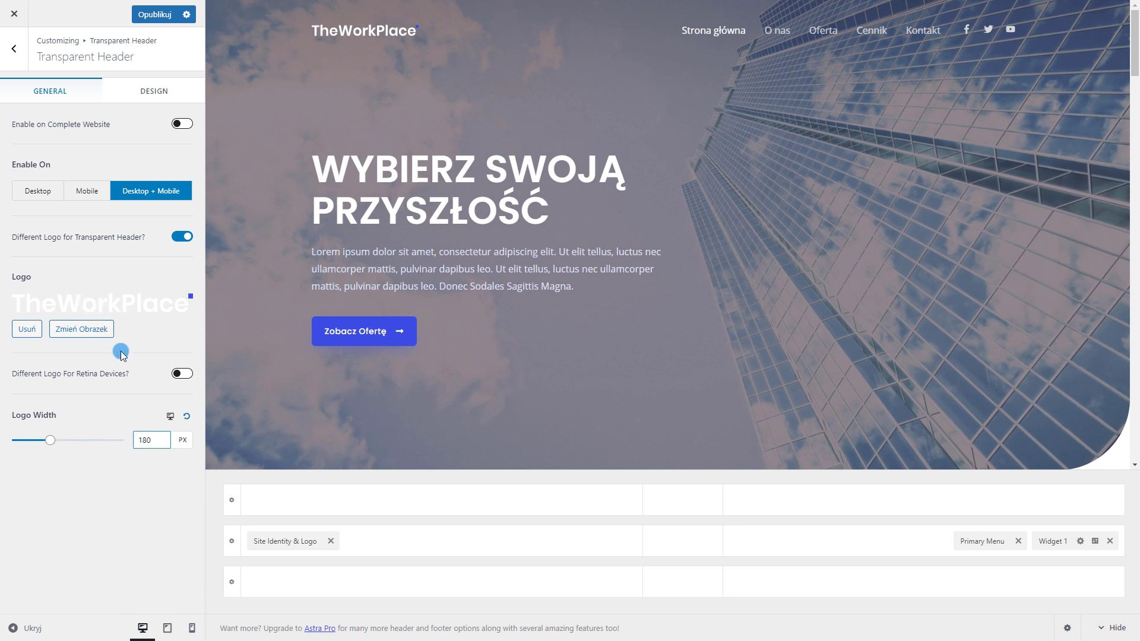
In the Design tab, try red for the menu text/link colour, then restore white
click(108, 90)
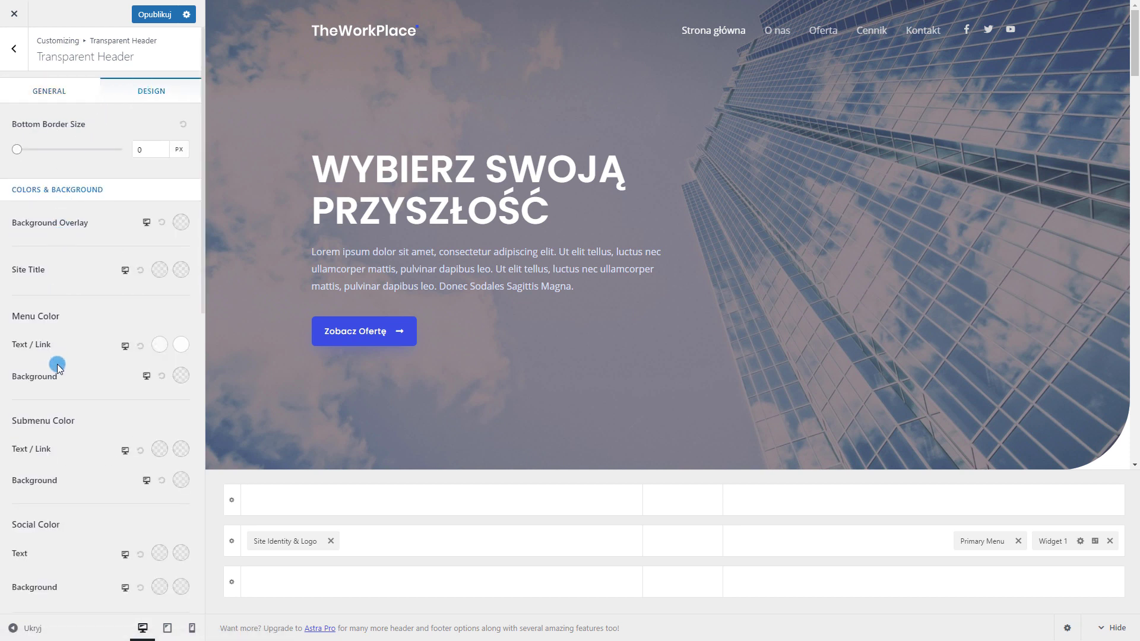
scroll(65, 349, down, 3)
scroll(129, 199, up, 2)
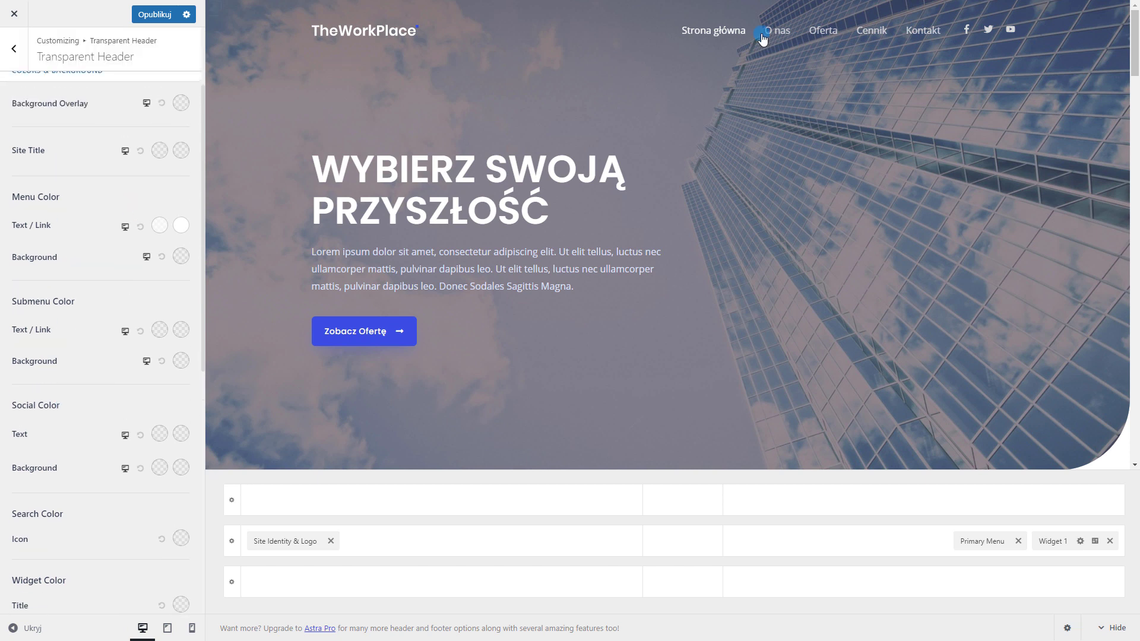
scroll(92, 293, up, 1)
click(161, 346)
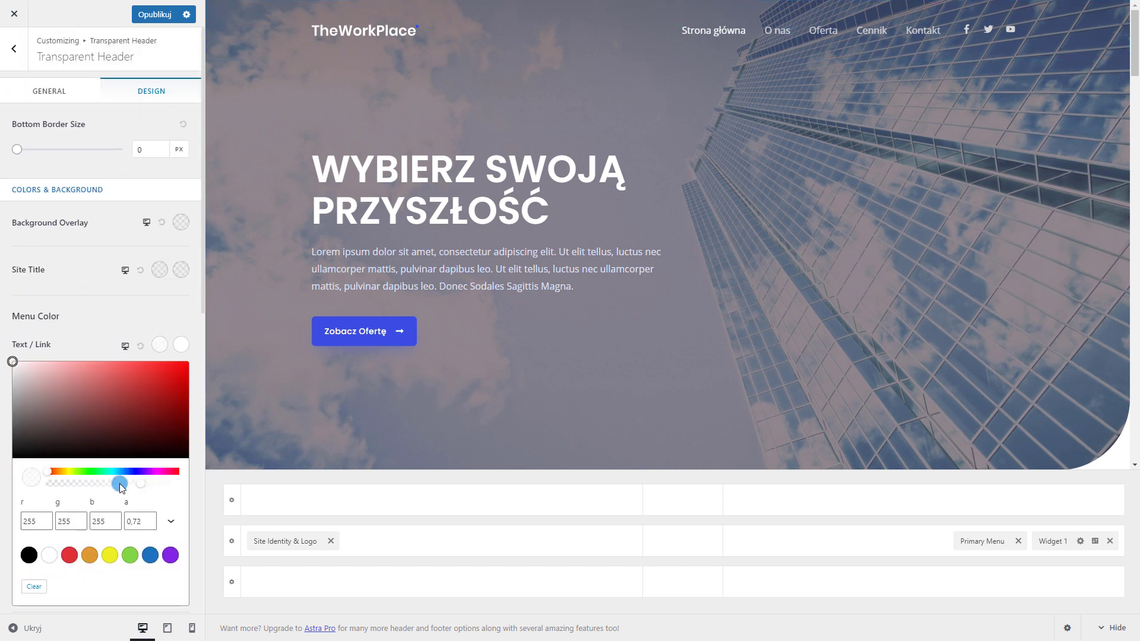
click(207, 488)
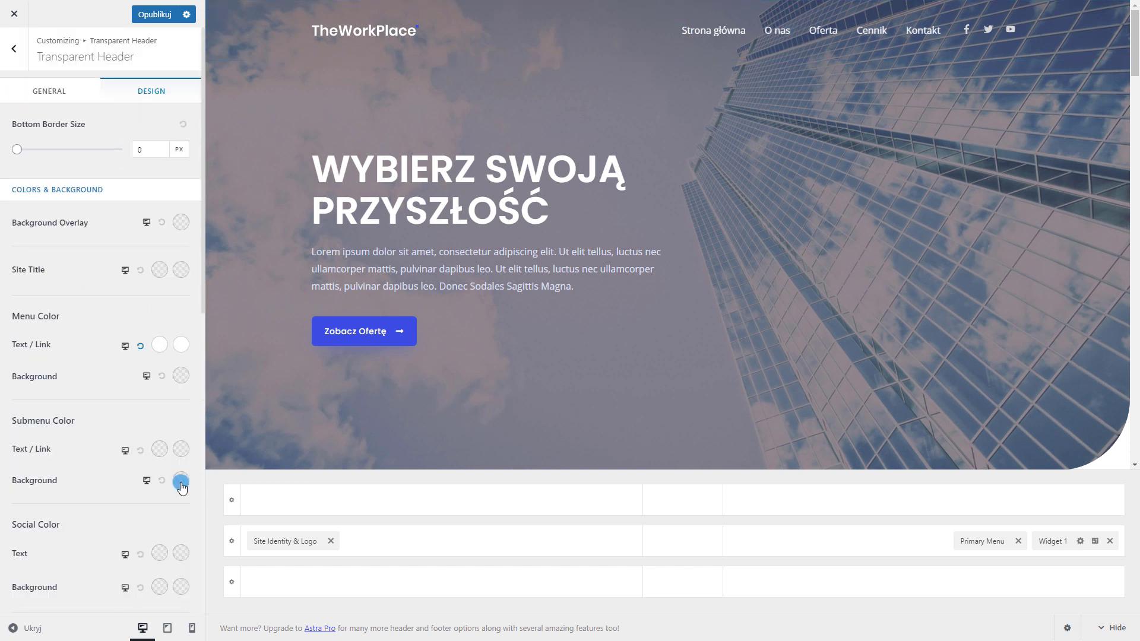
click(160, 346)
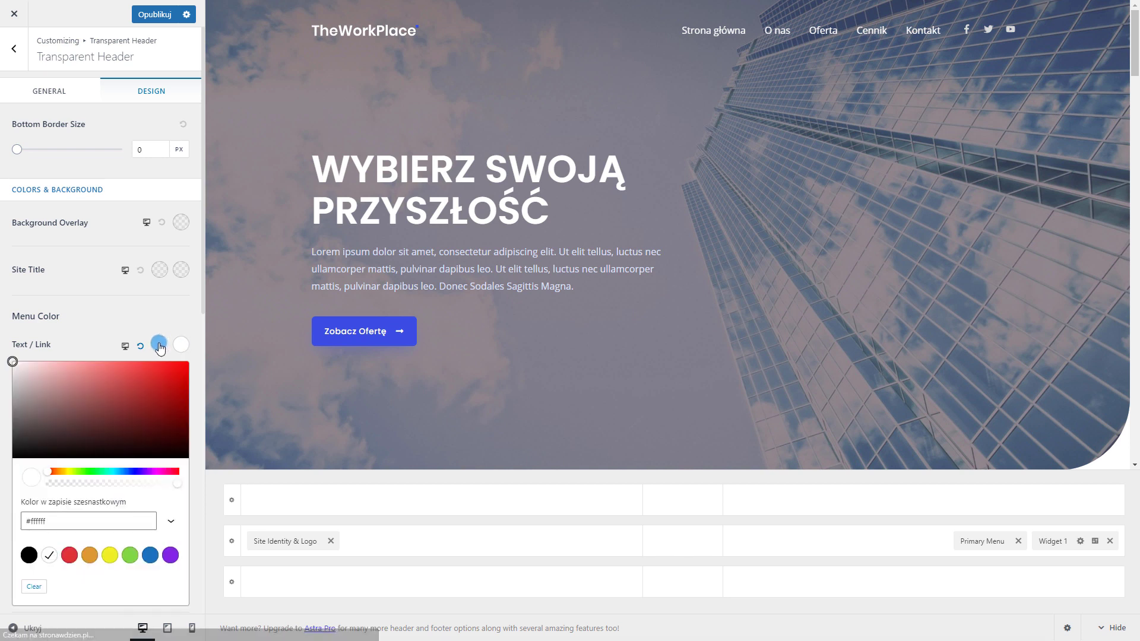
drag(166, 392, 11, 358)
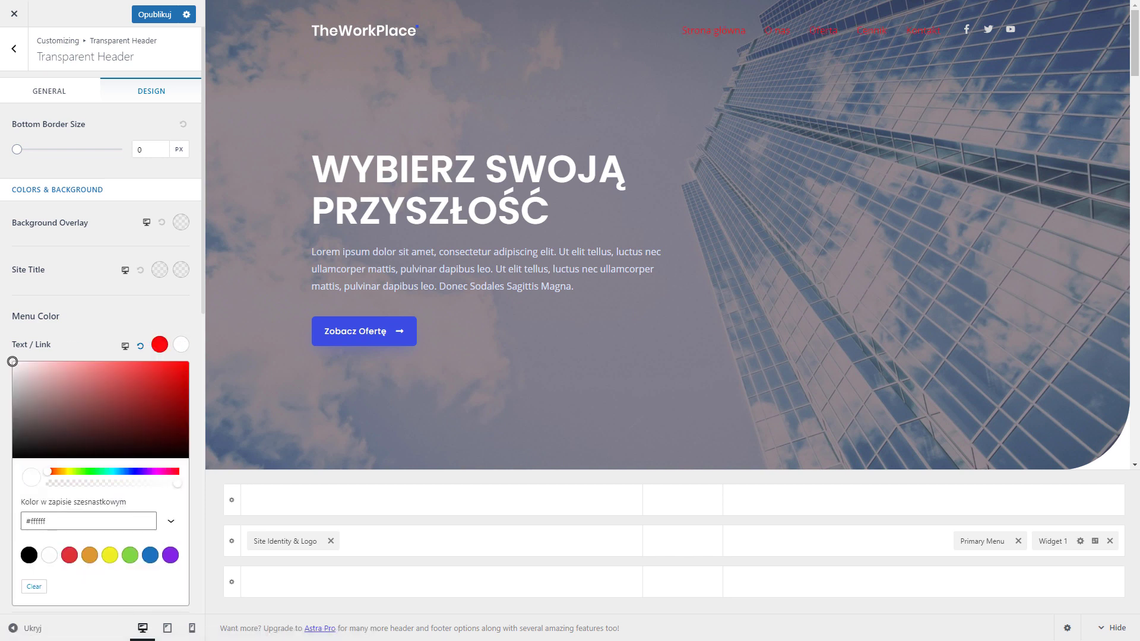
click(146, 302)
Try red for the social icons' background and colour, then revert both to default
scroll(128, 364, down, 1)
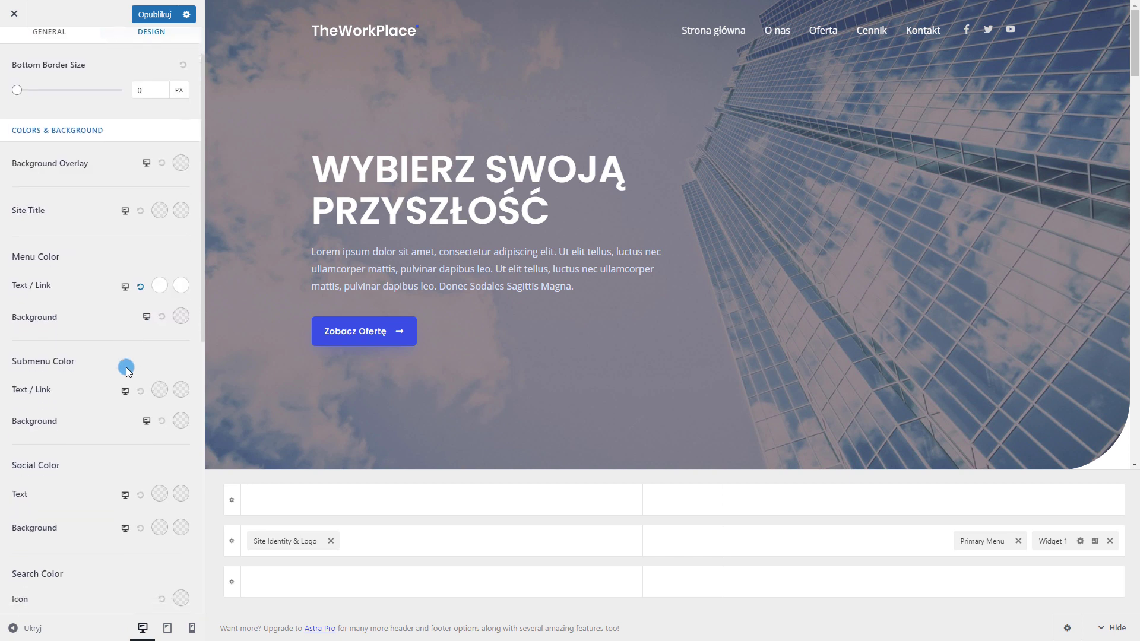
scroll(125, 369, up, 1)
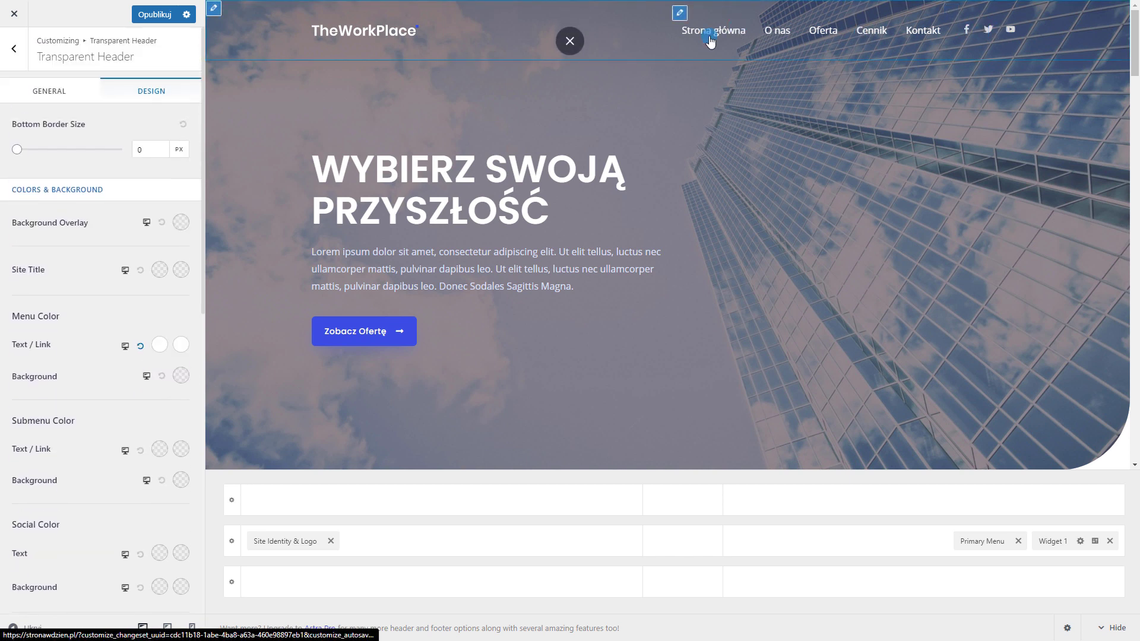
scroll(130, 359, down, 3)
scroll(133, 359, down, 2)
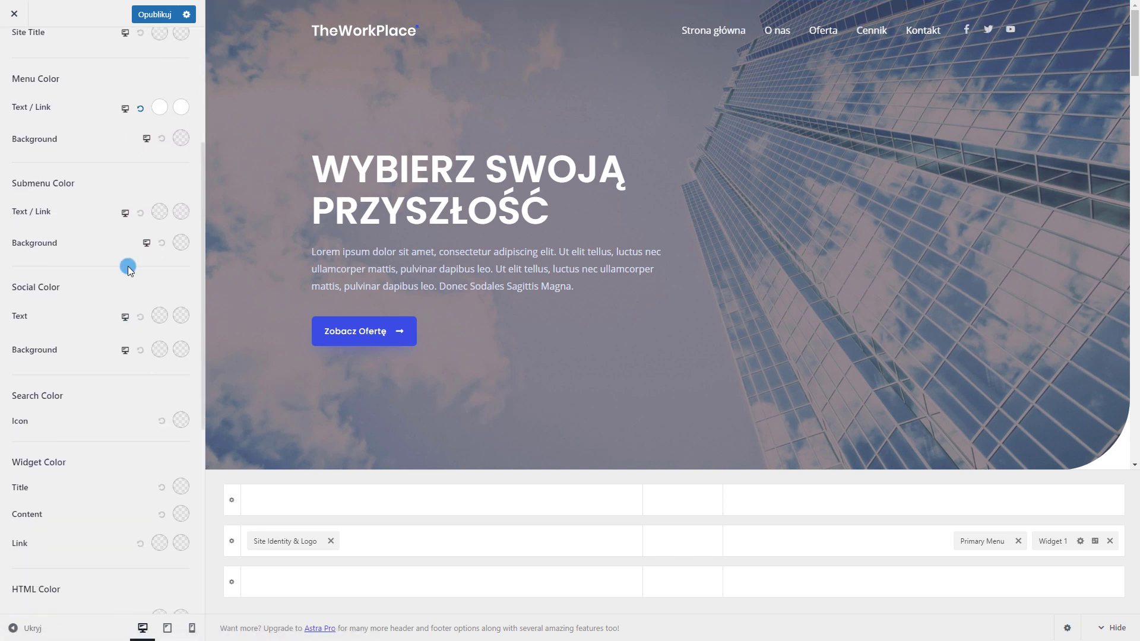
click(161, 349)
drag(144, 399, 169, 341)
click(159, 315)
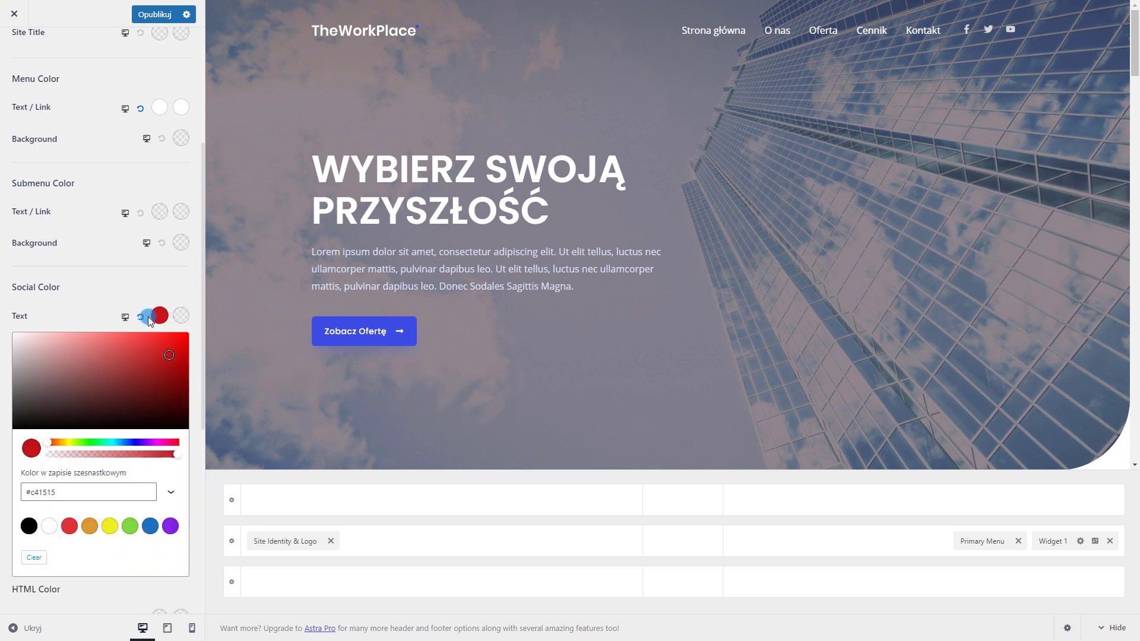
click(83, 303)
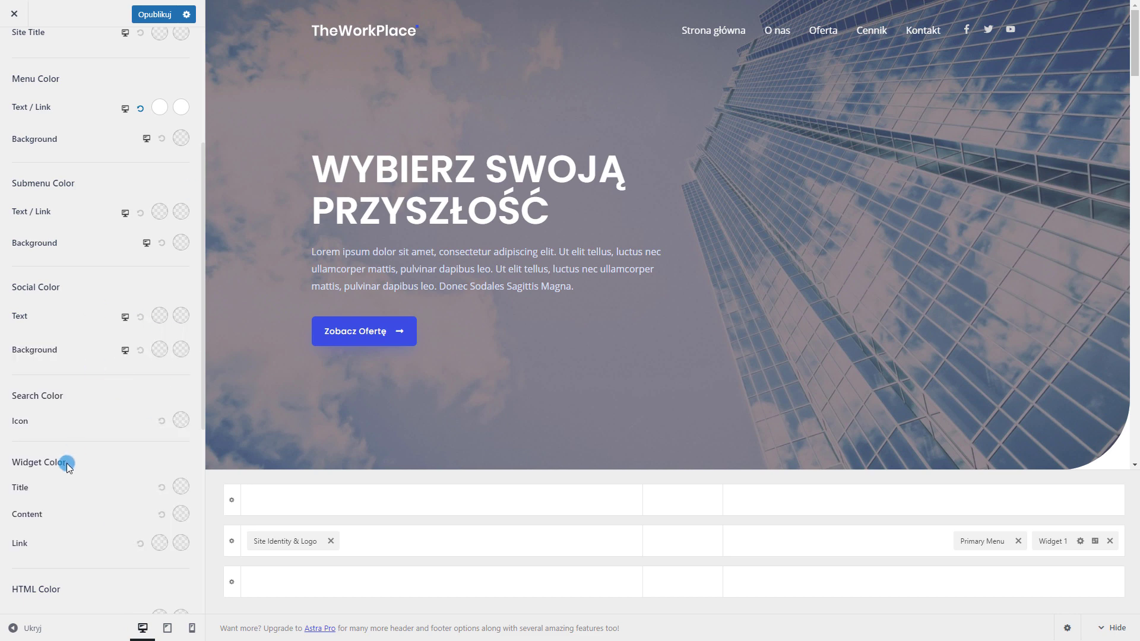
scroll(95, 414, down, 1)
scroll(84, 356, down, 5)
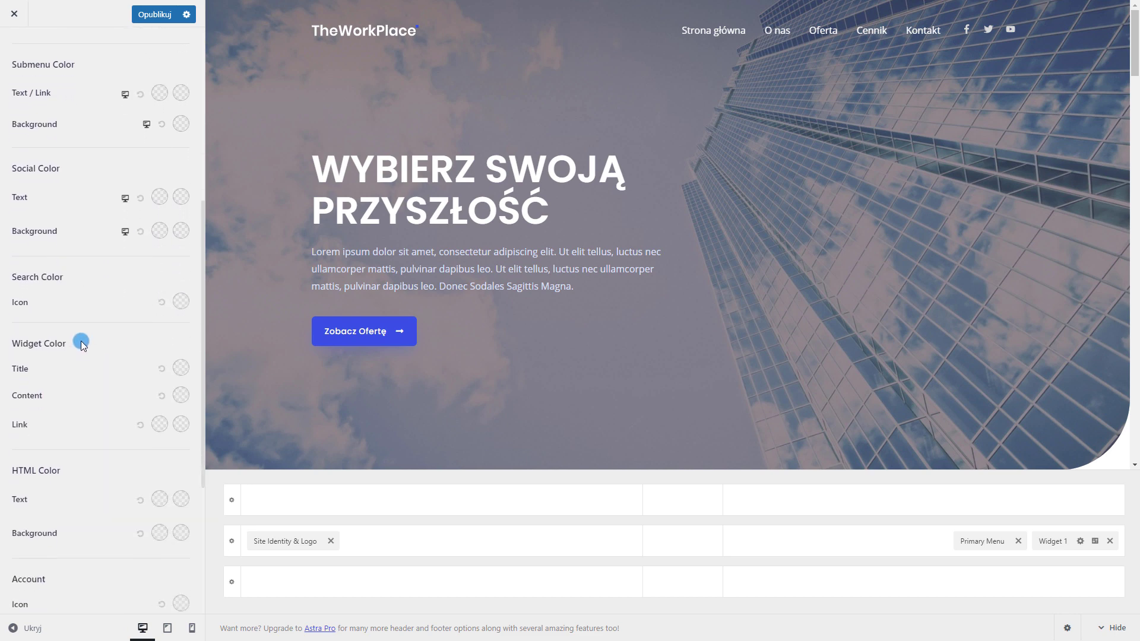
scroll(47, 493, down, 3)
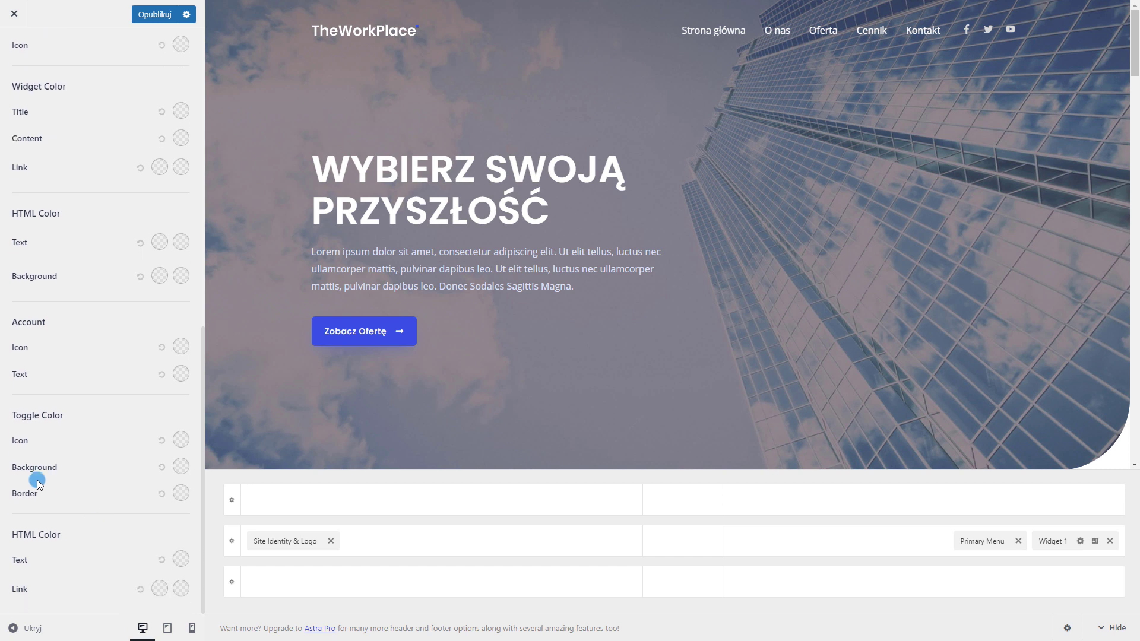
scroll(83, 528, up, 10)
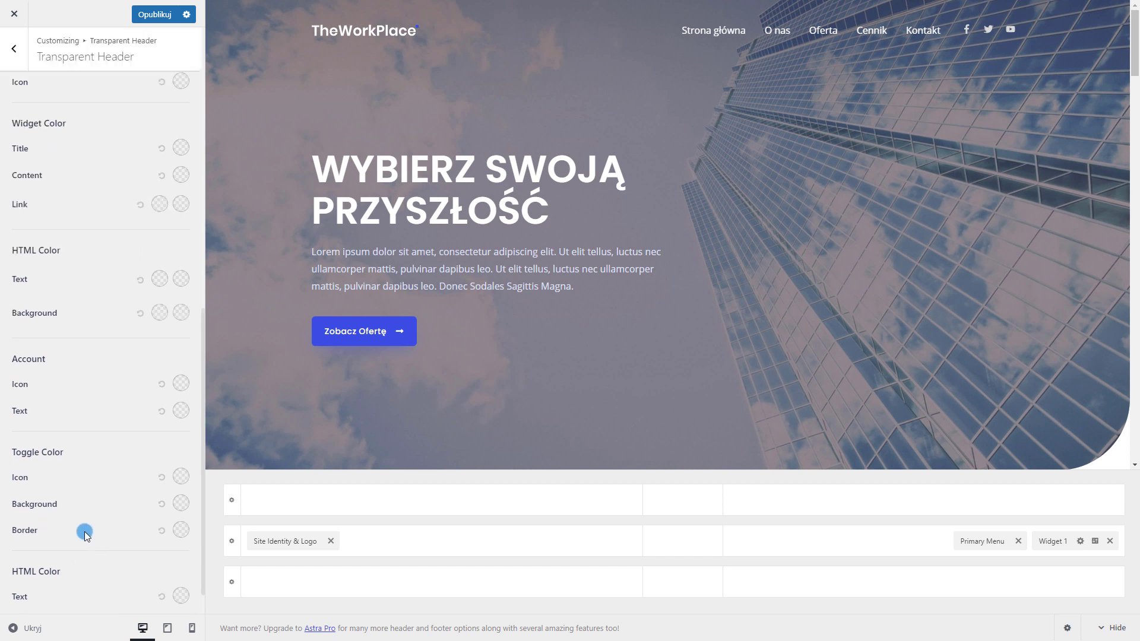
Preview the site on mobile, check the hamburger menu's links, then return to desktop view
click(13, 49)
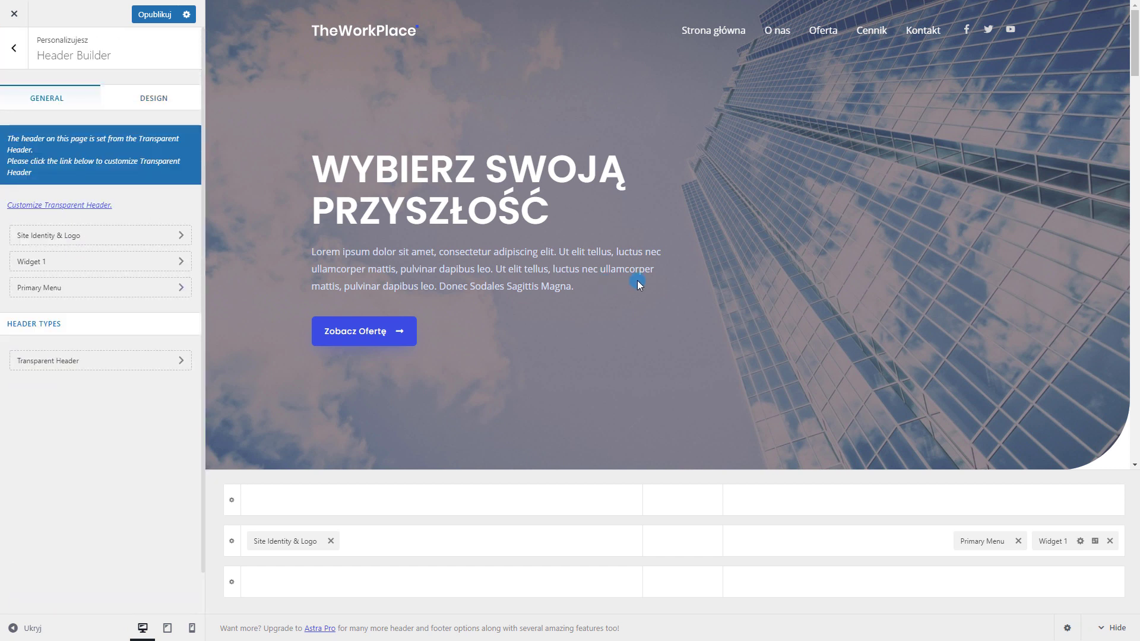
click(192, 628)
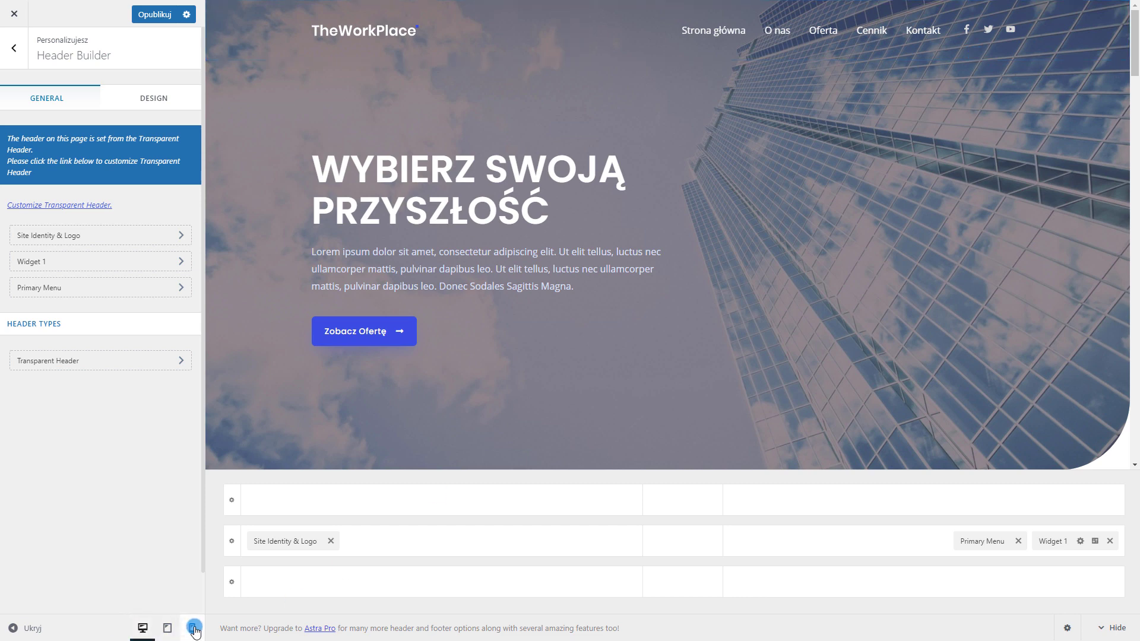
click(193, 628)
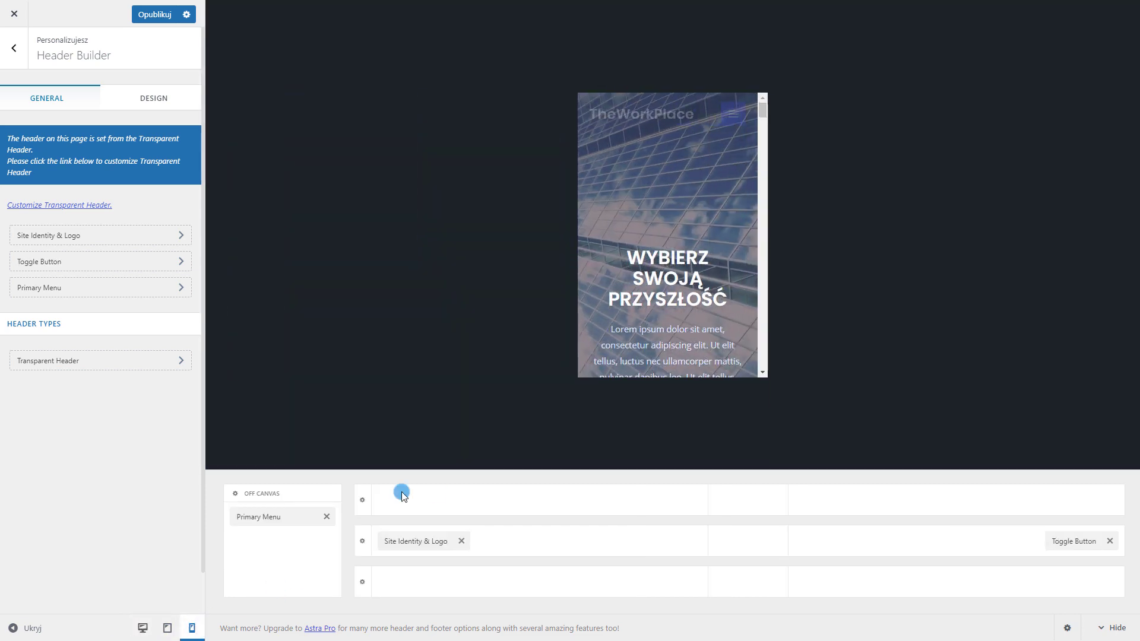
click(734, 116)
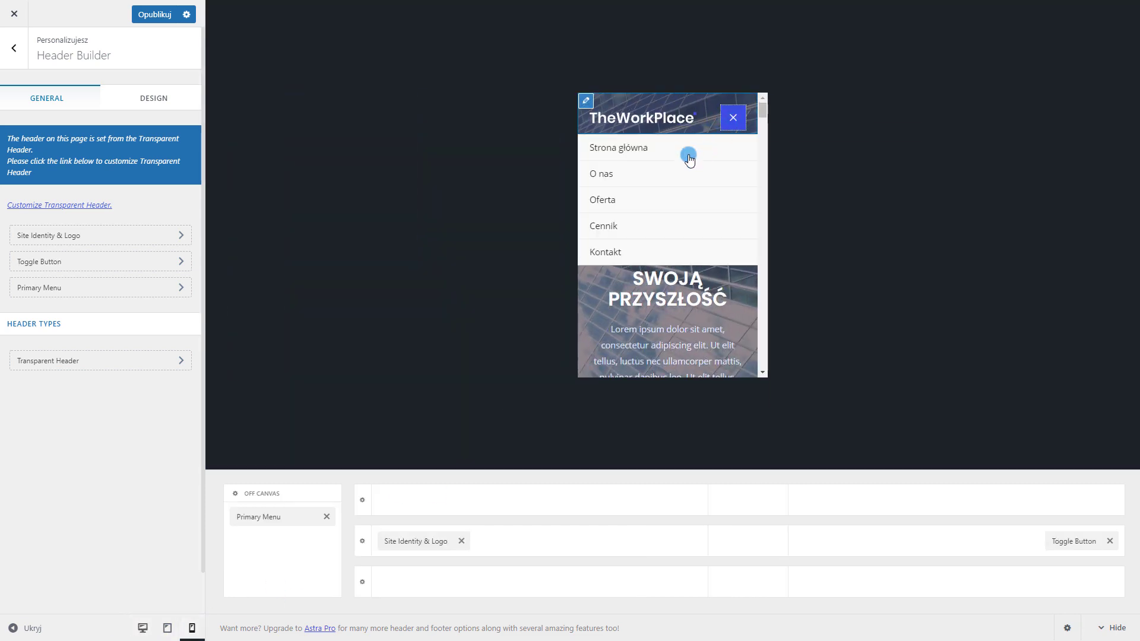
click(734, 118)
click(143, 628)
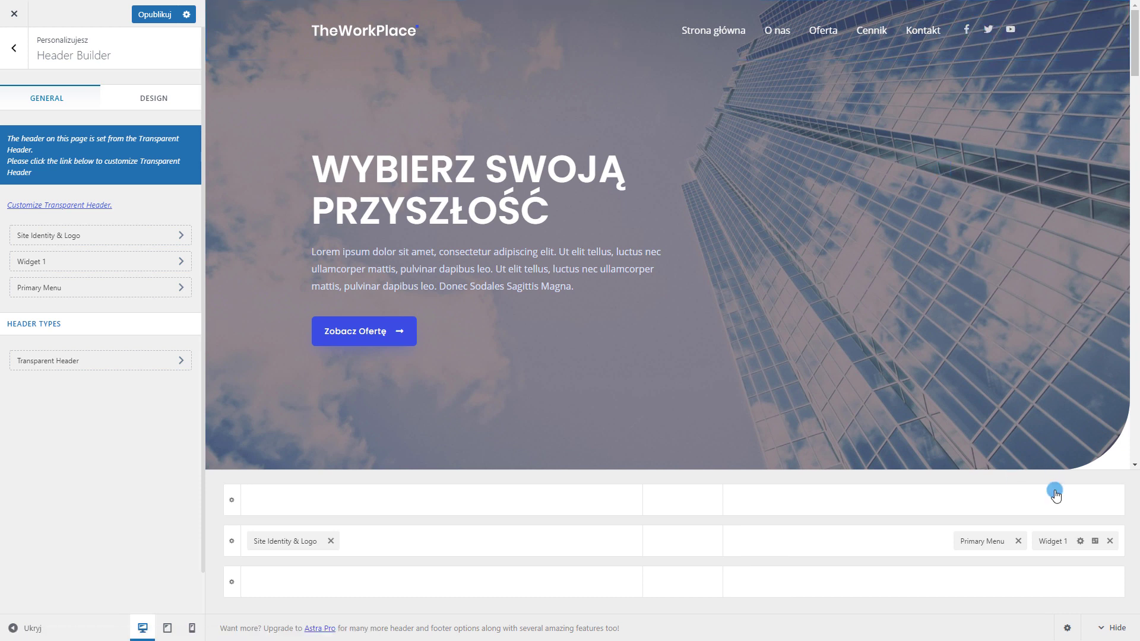
In the Social Profiles widget, set the first profile's link to facebook.com/sds
click(1052, 538)
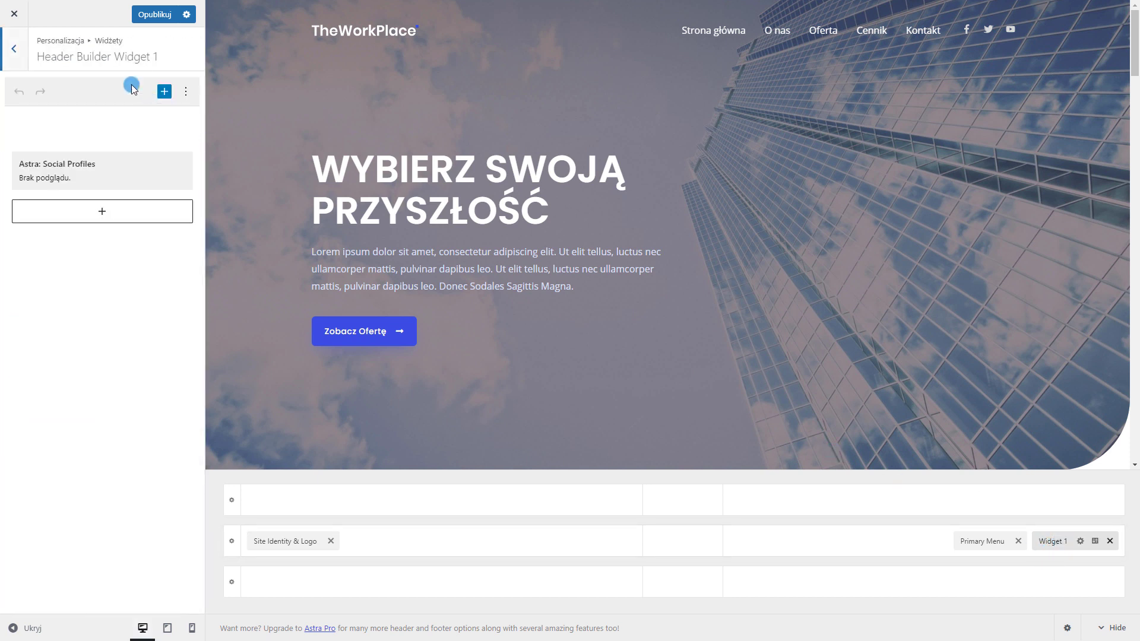
click(66, 165)
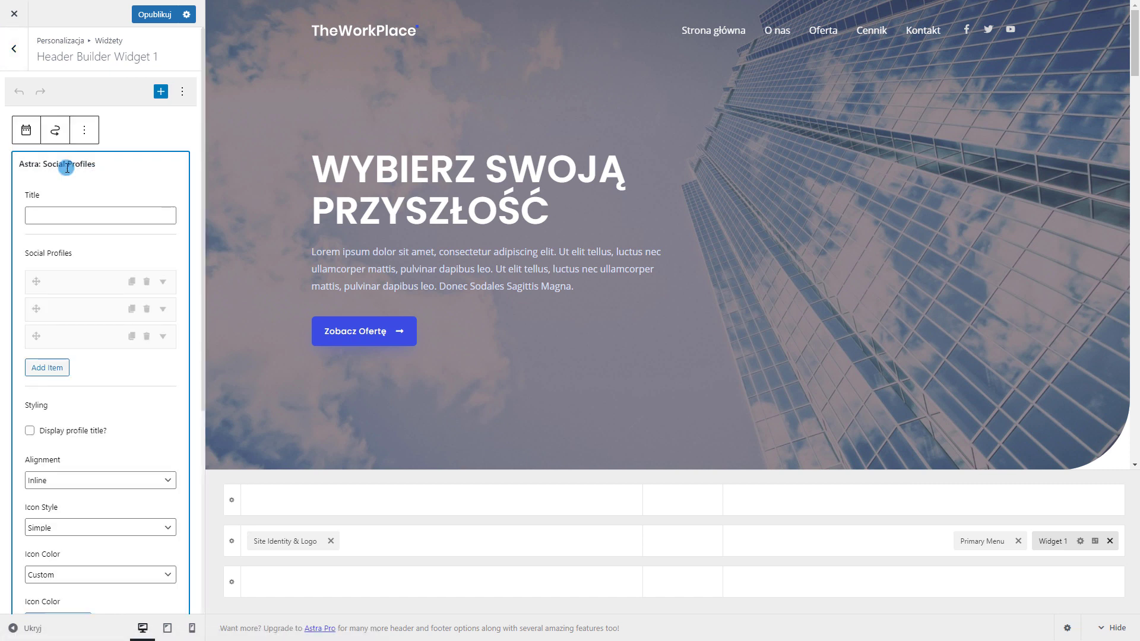
scroll(60, 292, down, 2)
scroll(66, 273, up, 1)
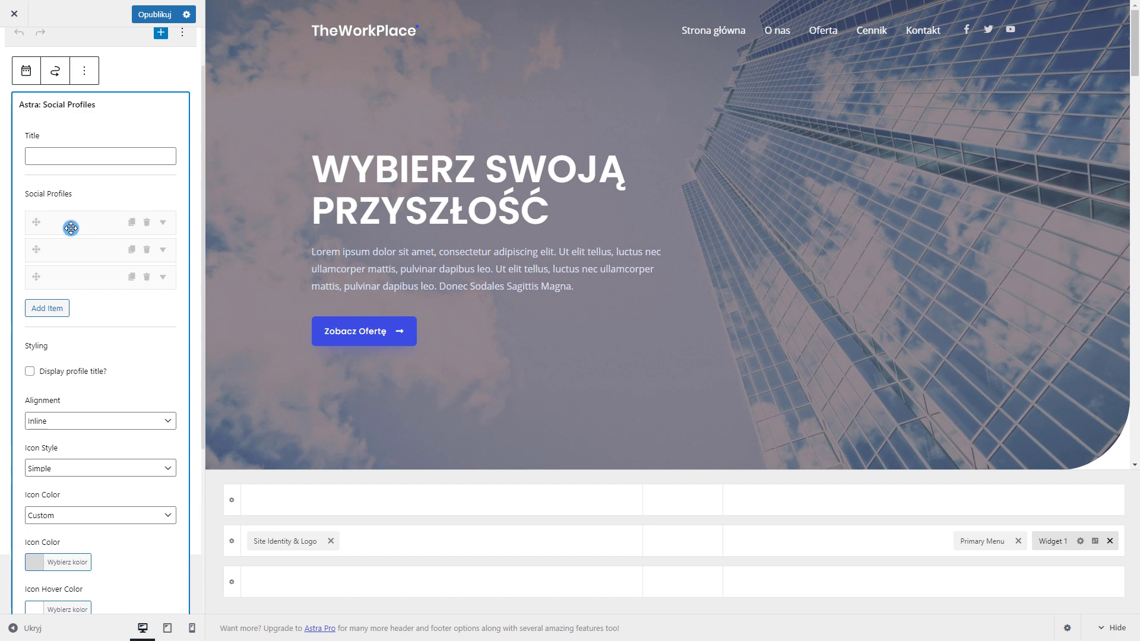
click(71, 228)
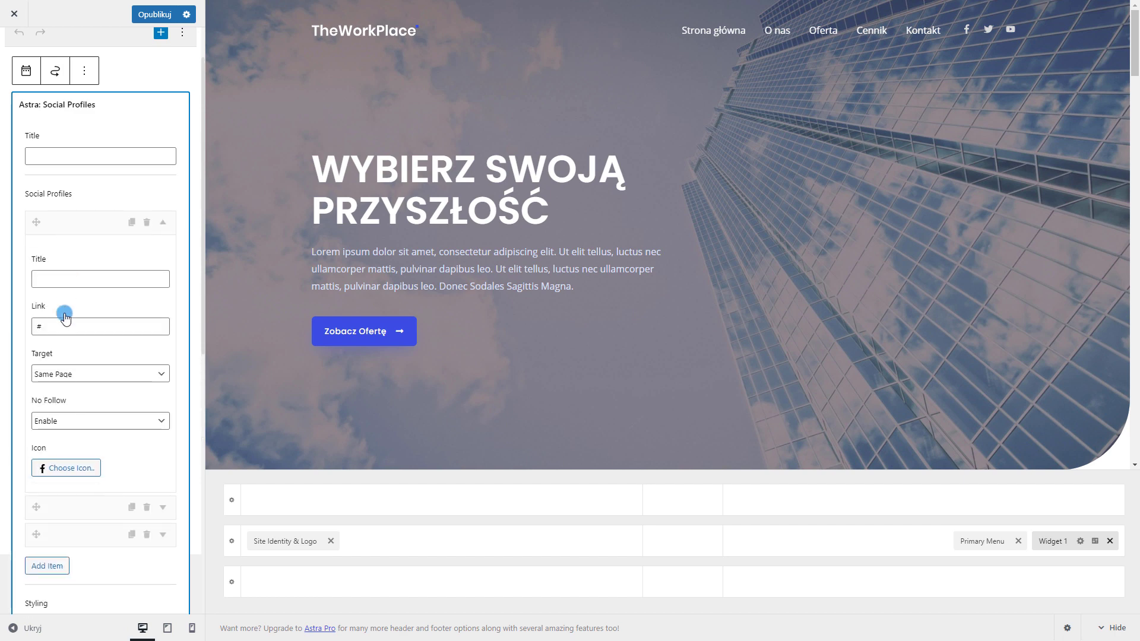
scroll(69, 275, down, 1)
drag(91, 267, 16, 266)
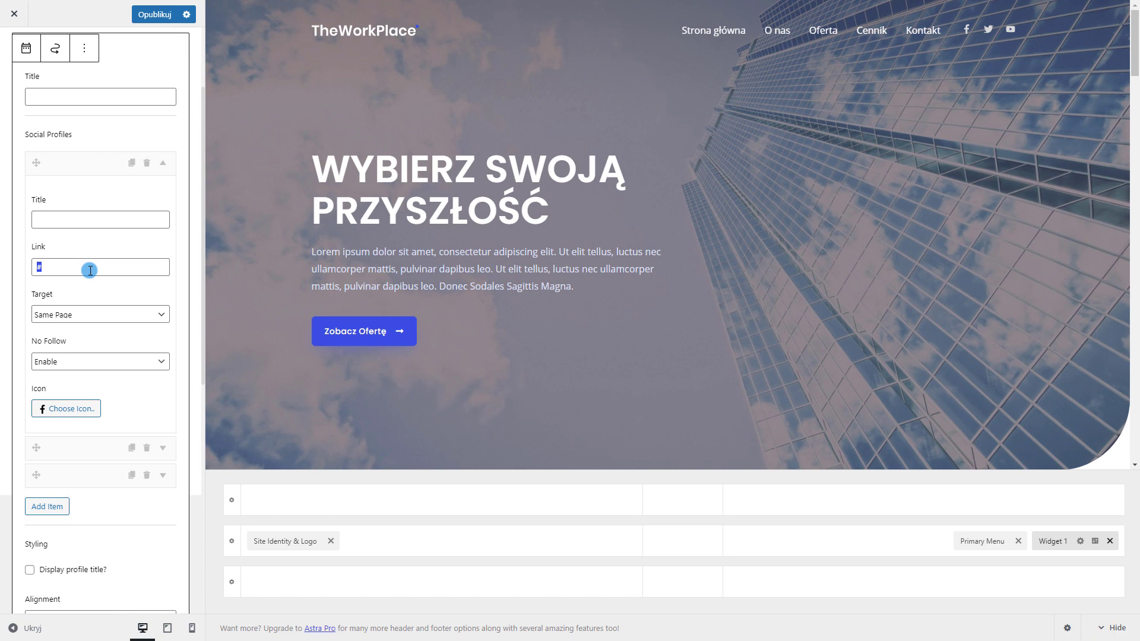
text(facebook.com/sds)
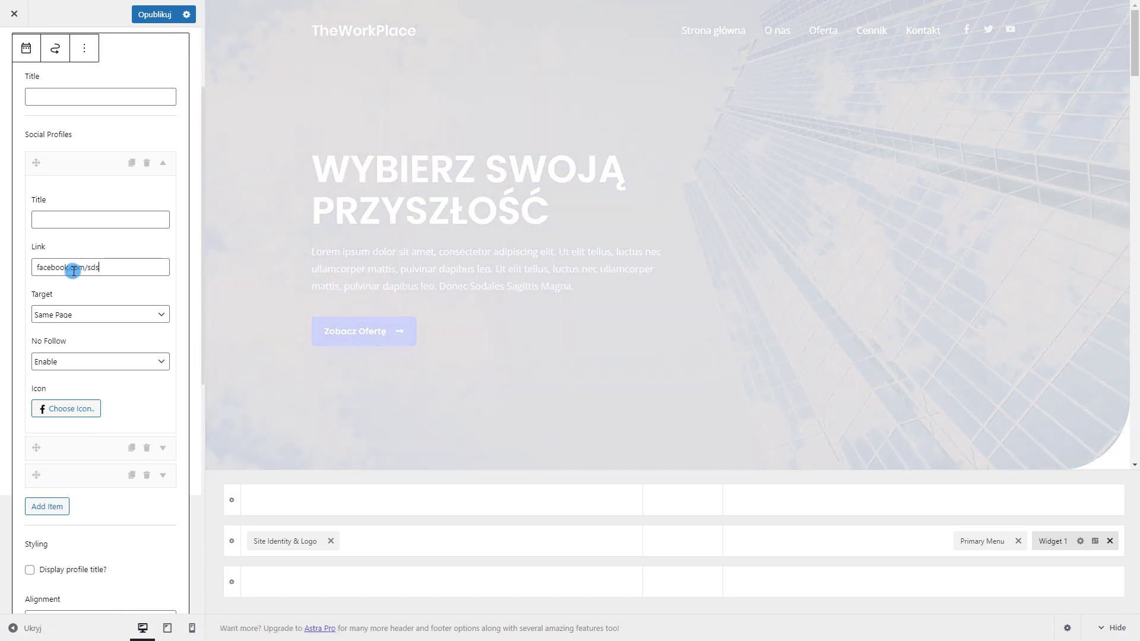
scroll(109, 323, down, 1)
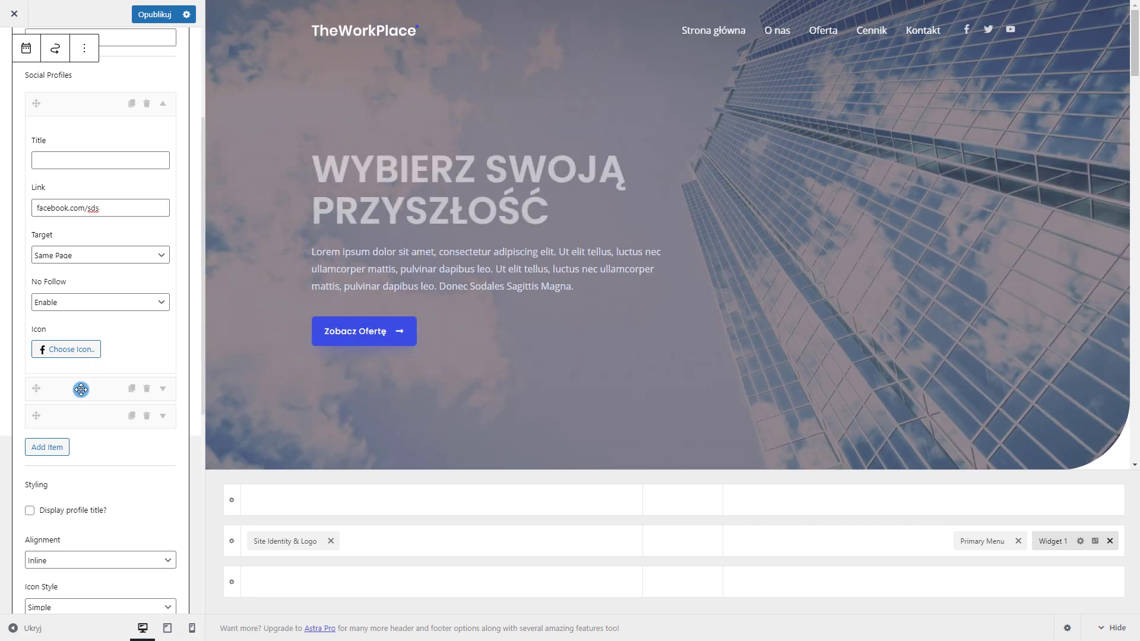
Expand and review the second and third social profile entries
click(89, 390)
scroll(90, 390, down, 3)
scroll(87, 365, down, 1)
drag(69, 258, 21, 261)
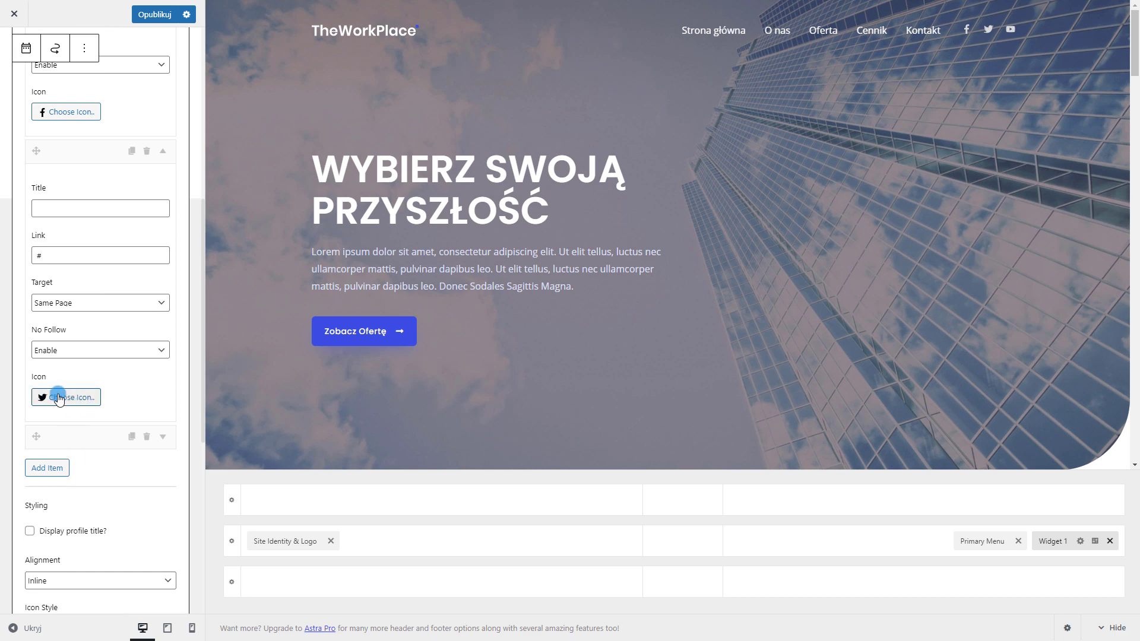
click(75, 442)
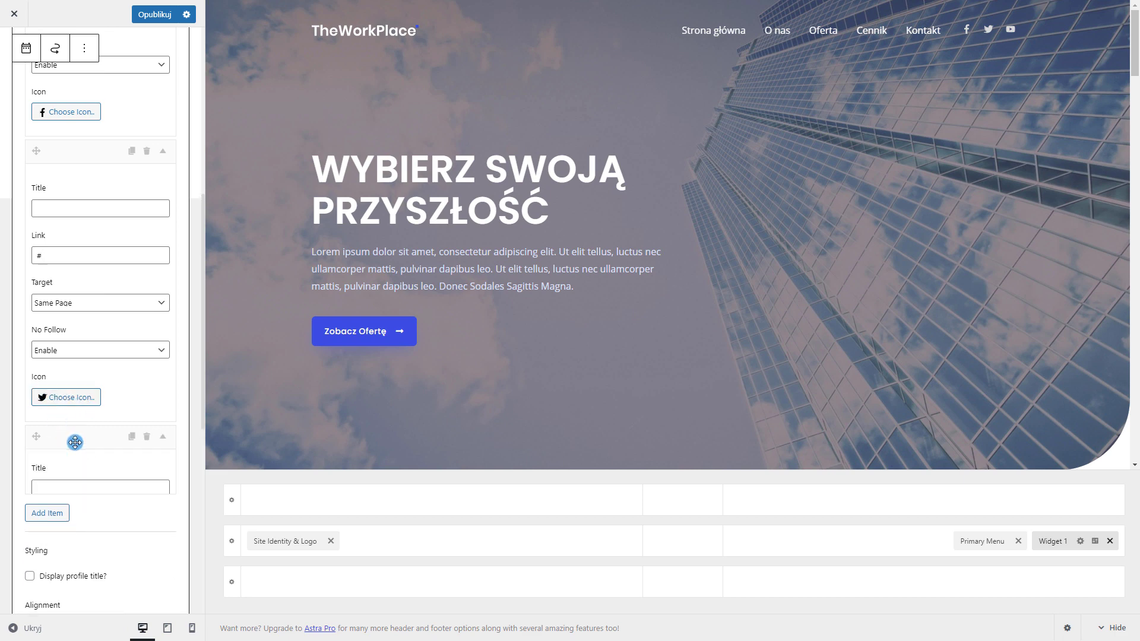
scroll(95, 423, down, 5)
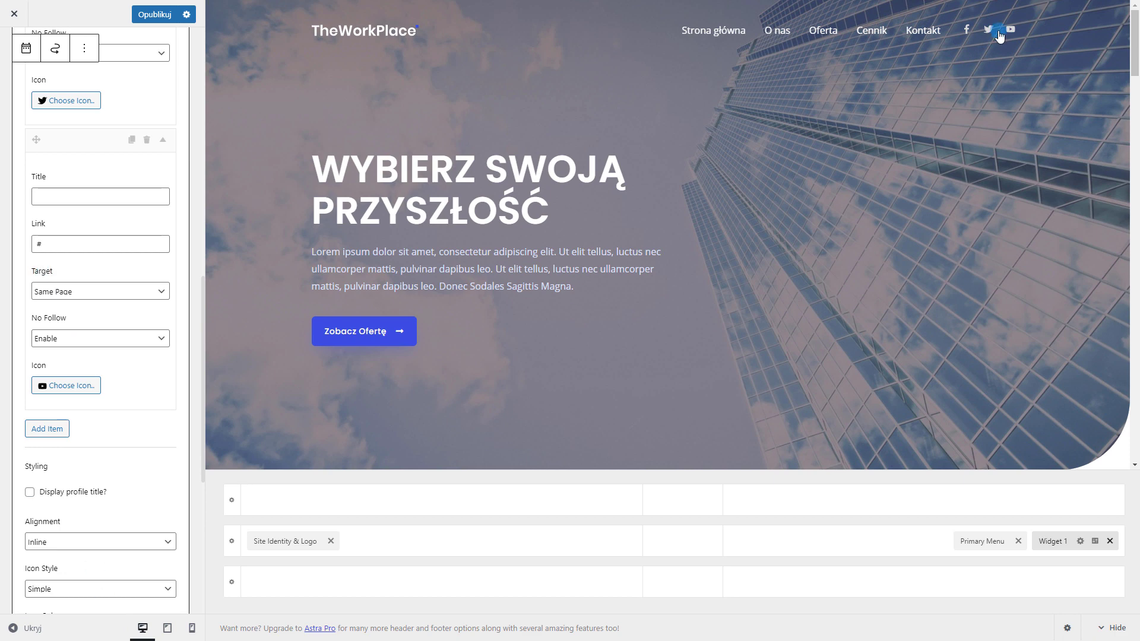
scroll(142, 329, down, 2)
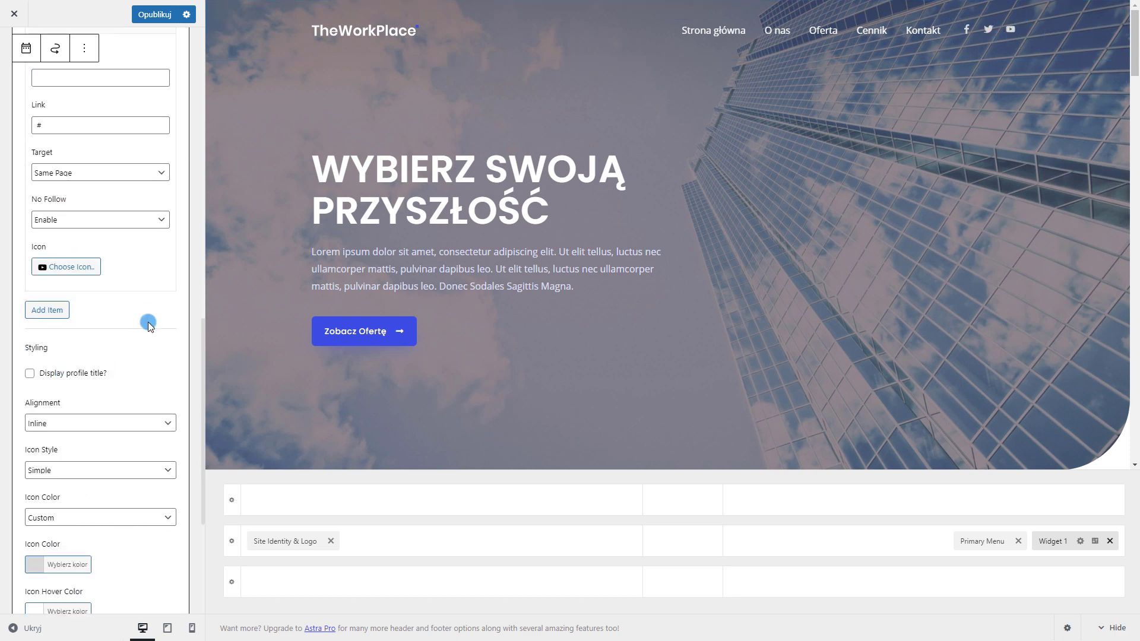
scroll(148, 323, up, 2)
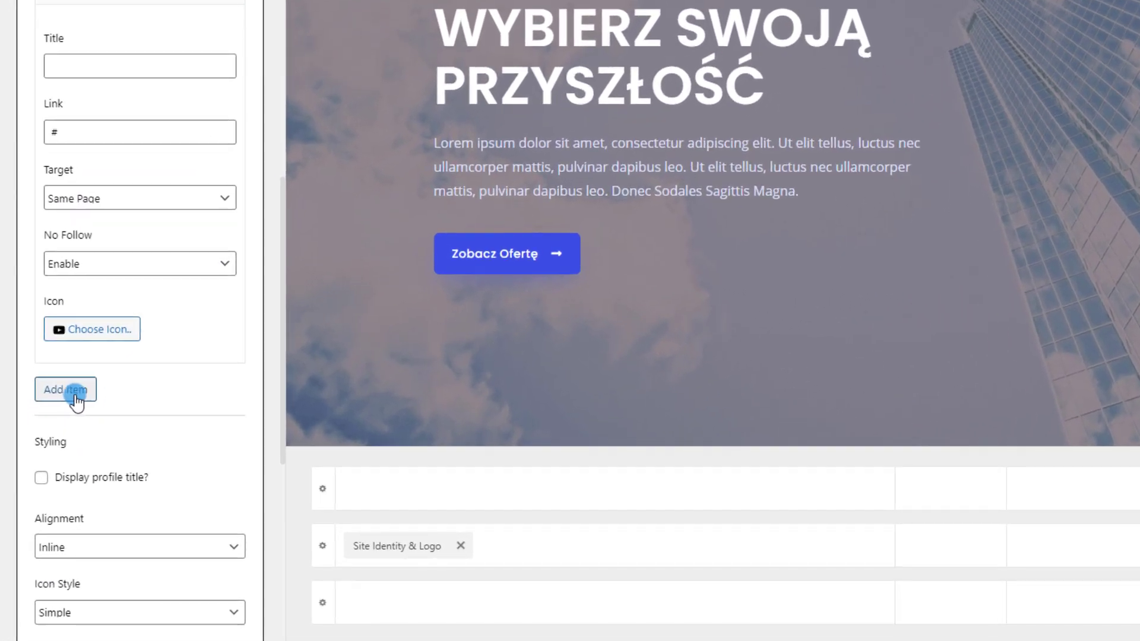
Add a new social profile entry with the LinkedIn icon
click(78, 392)
scroll(110, 392, down, 3)
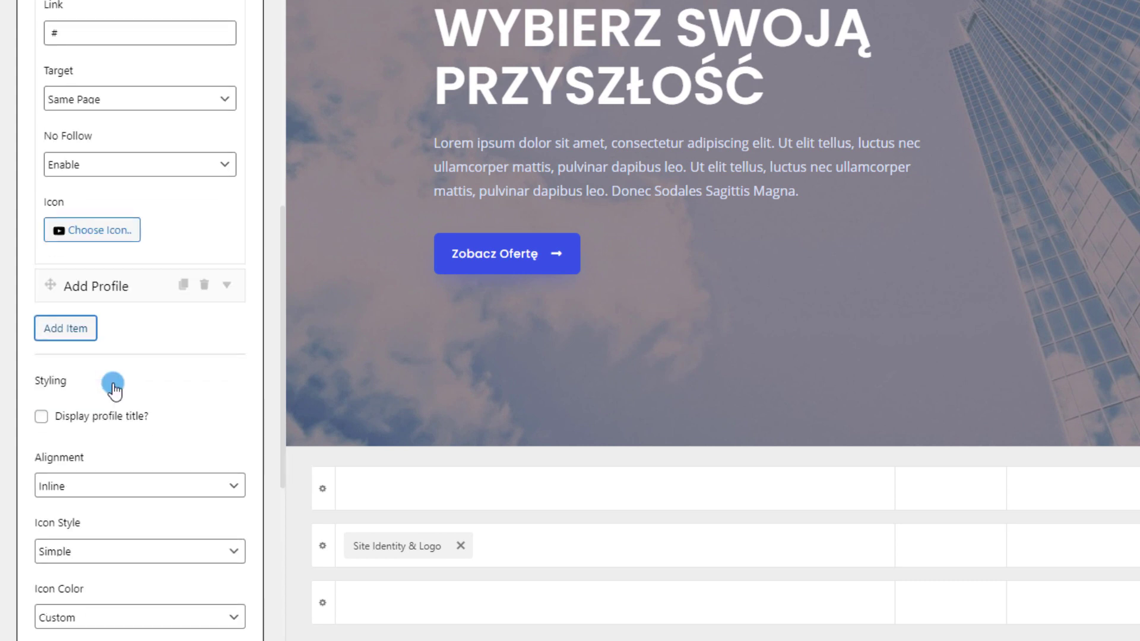
click(136, 221)
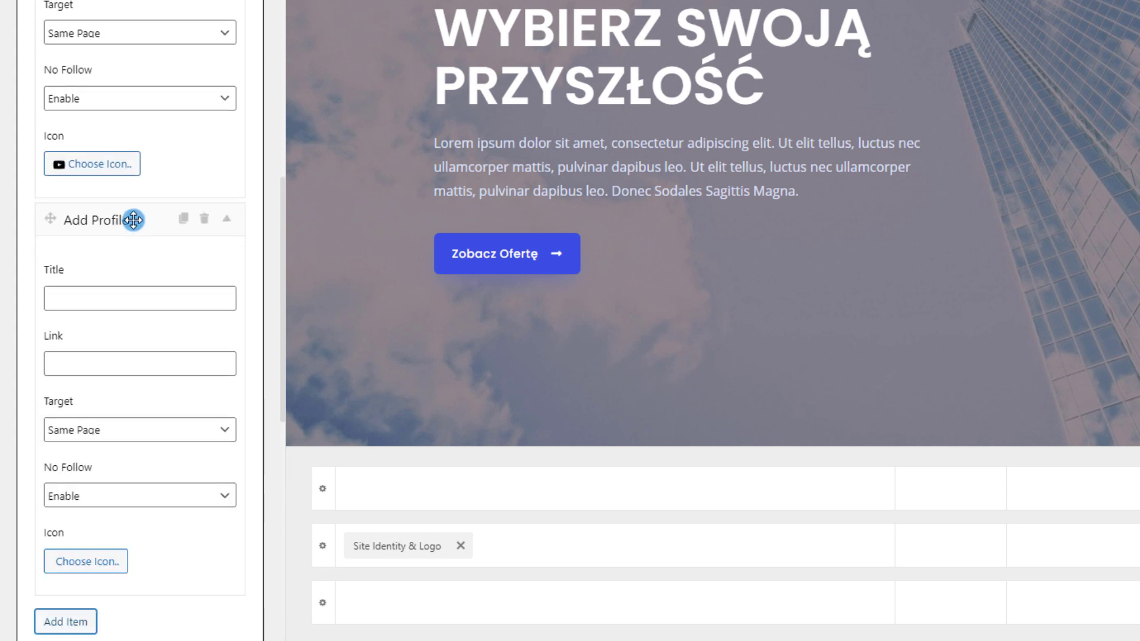
scroll(130, 219, down, 3)
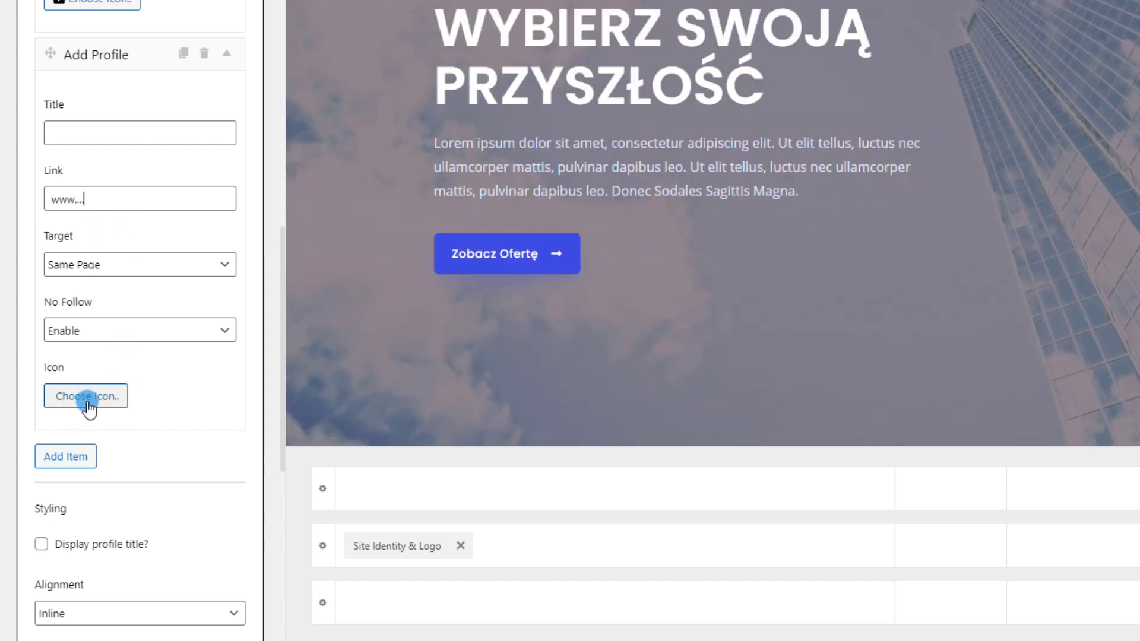
click(88, 398)
scroll(155, 276, down, 3)
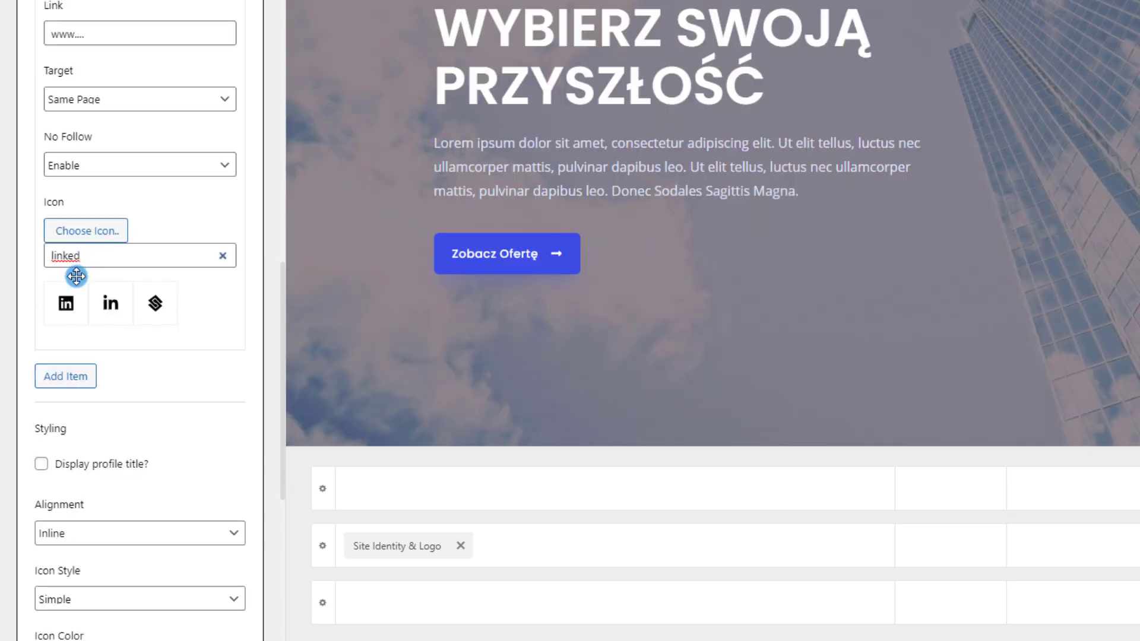
click(67, 304)
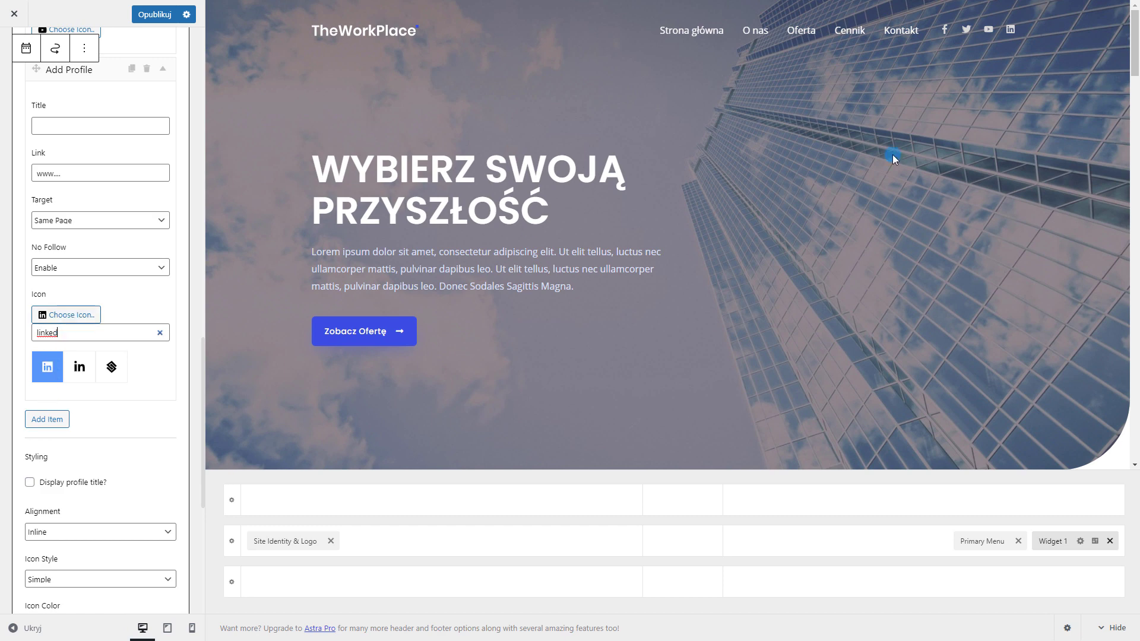
Delete the Twitter profile and publish the changes
scroll(102, 323, up, 8)
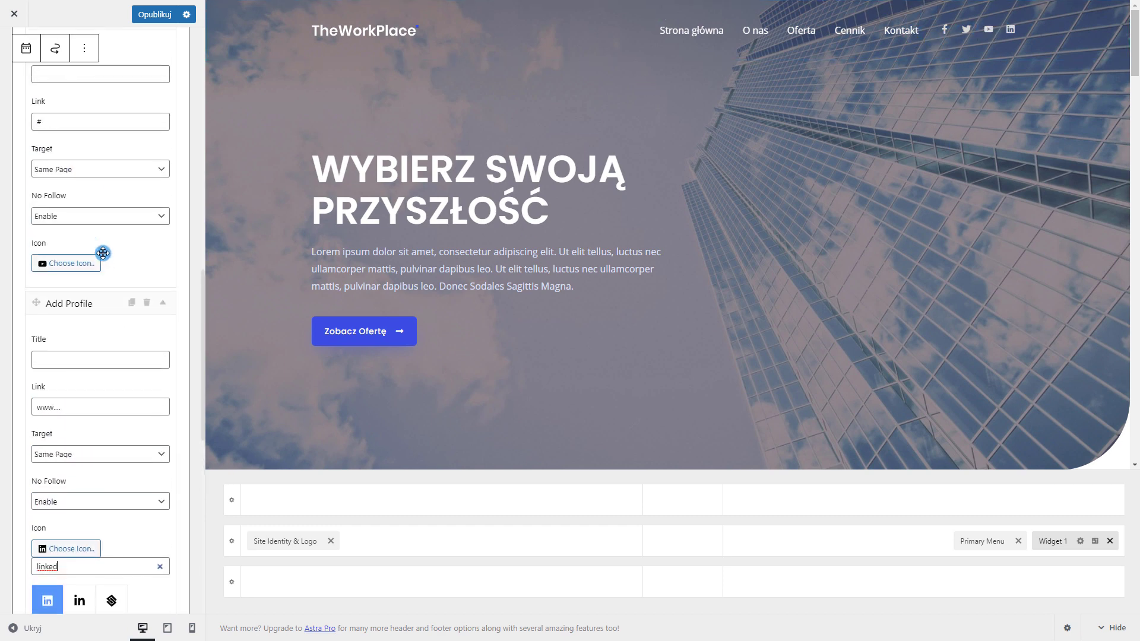
scroll(114, 292, up, 3)
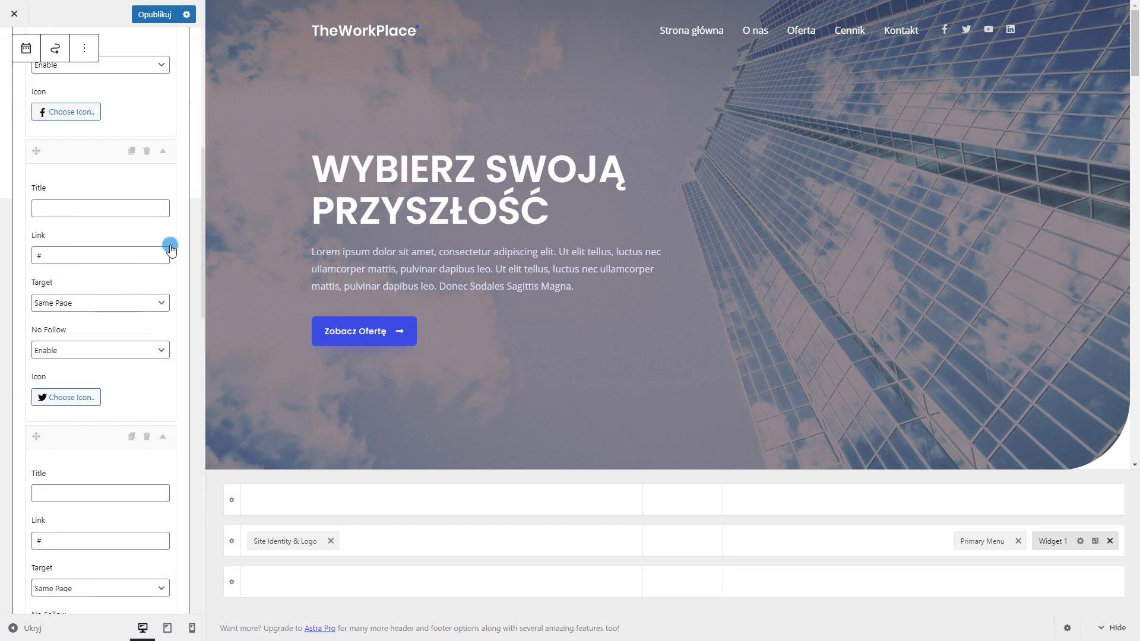
click(145, 153)
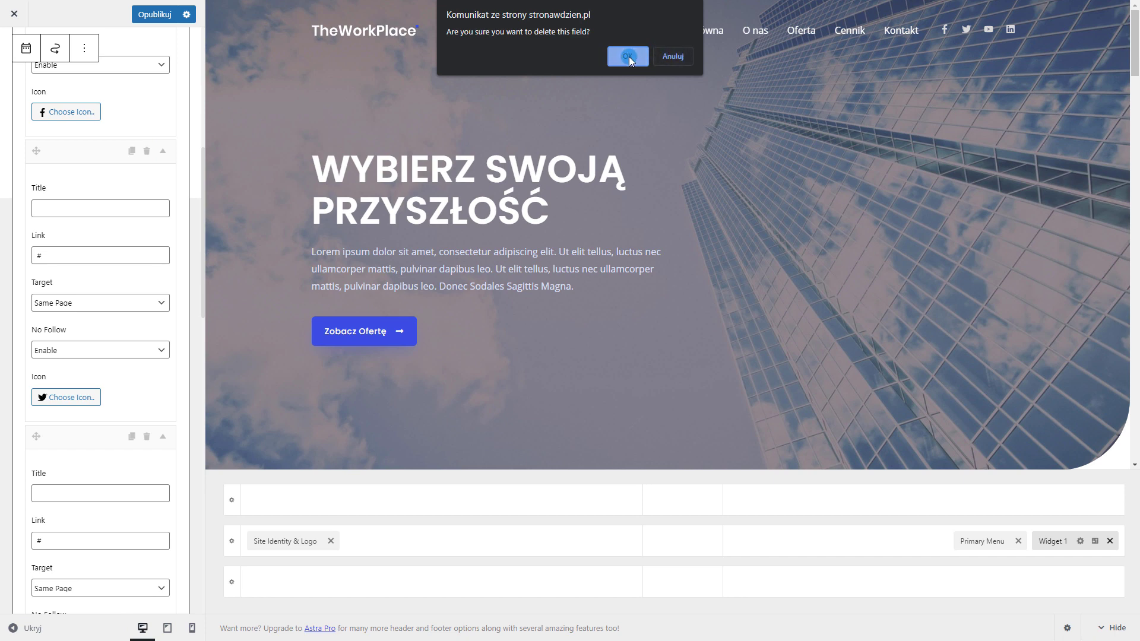
click(628, 56)
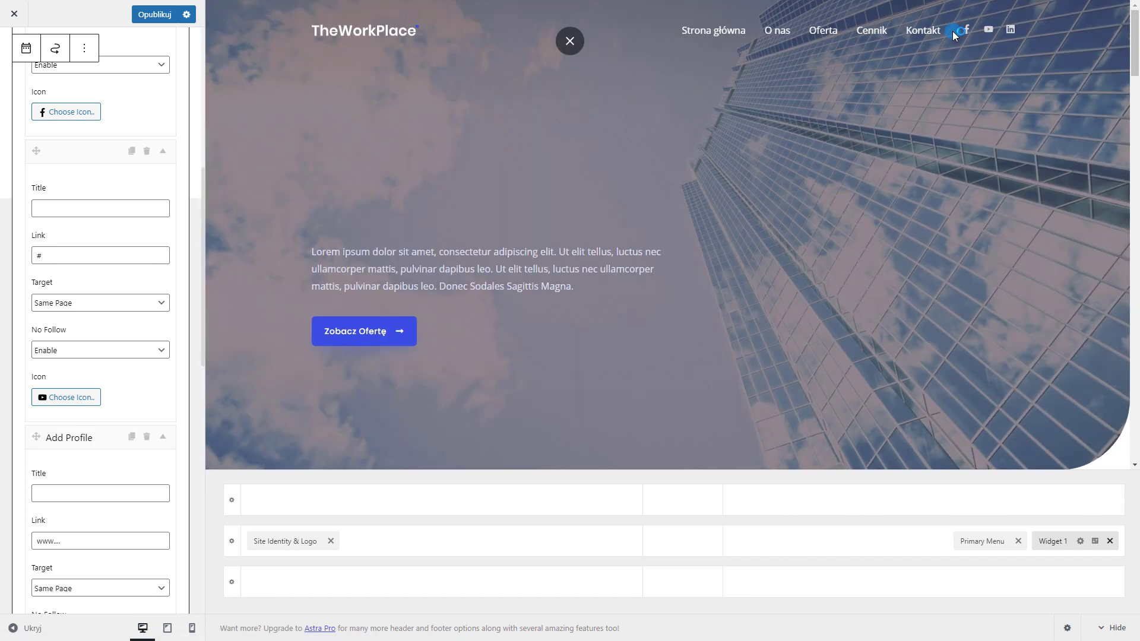
click(151, 17)
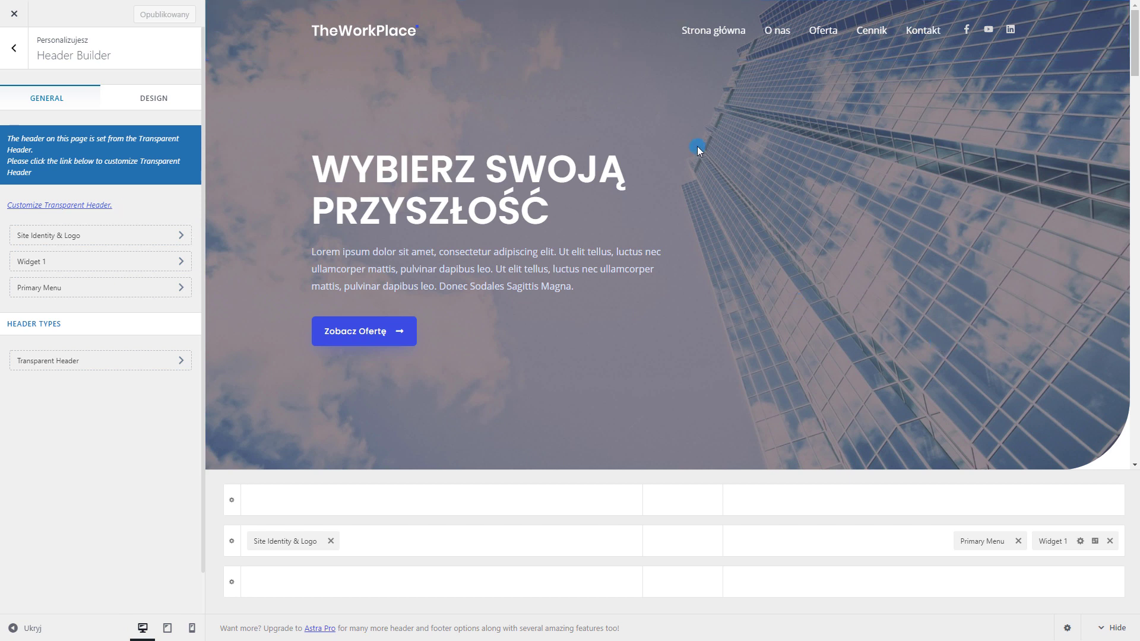
Switch to the Polityka Prywatności page tab and return to full screen
key(F11)
click(217, 10)
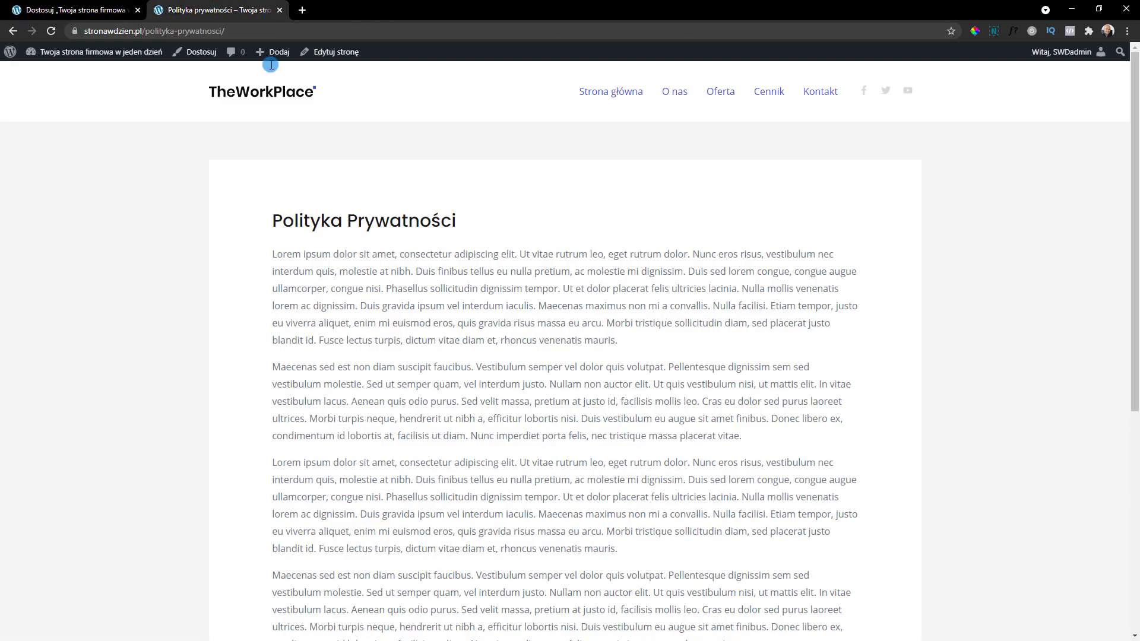
key(F11)
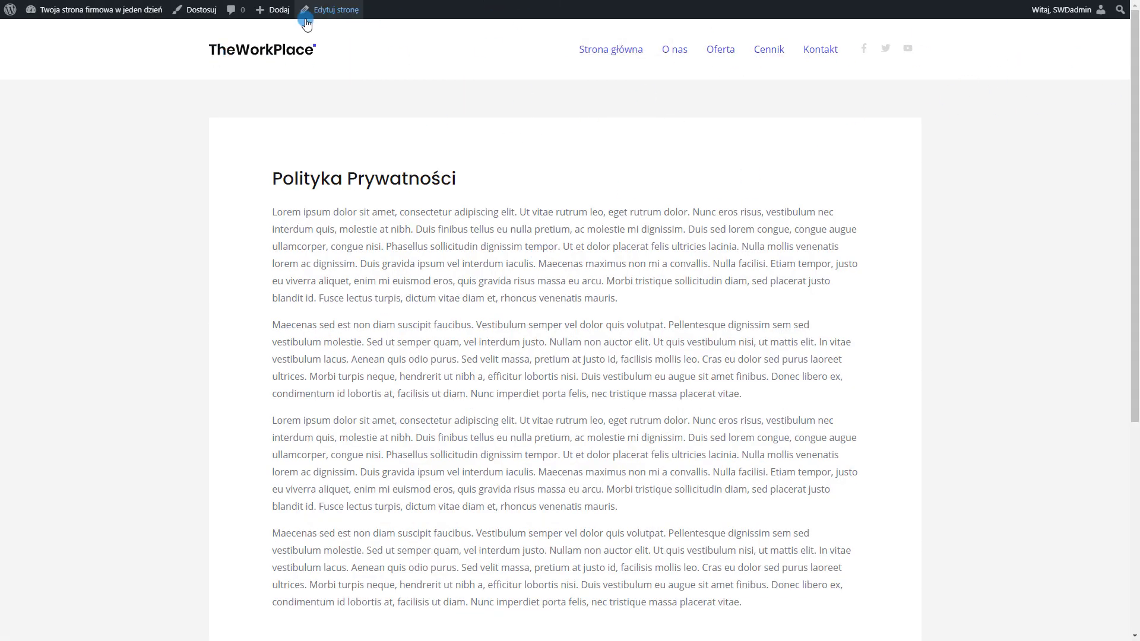
Open the Customizer's Site Identity & Logo settings and bring up the logo media library
click(213, 10)
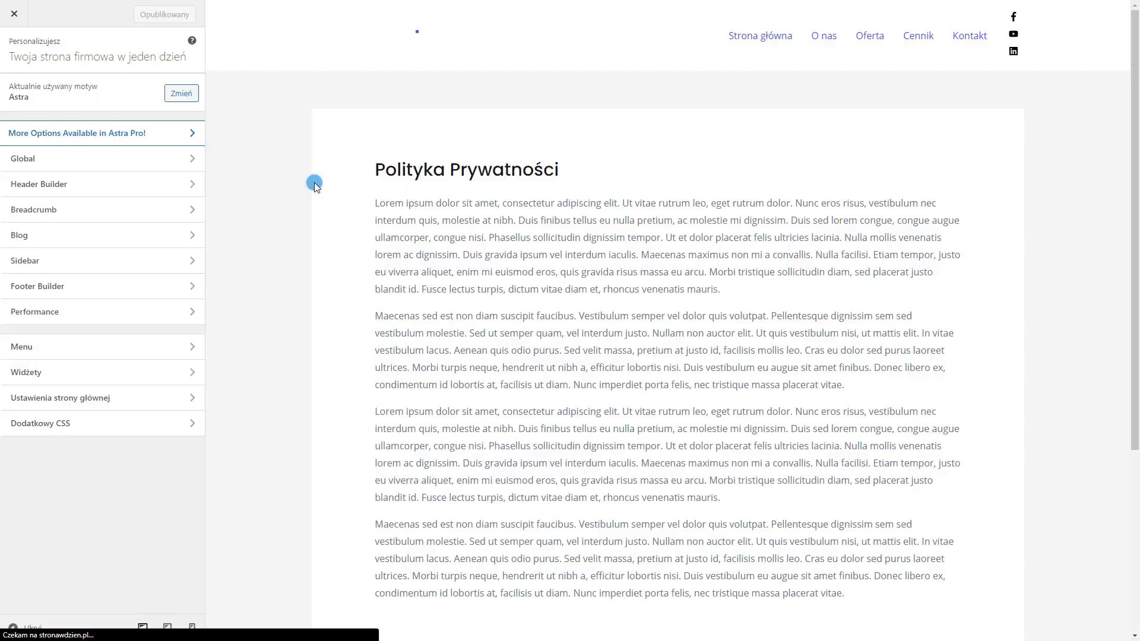
click(59, 186)
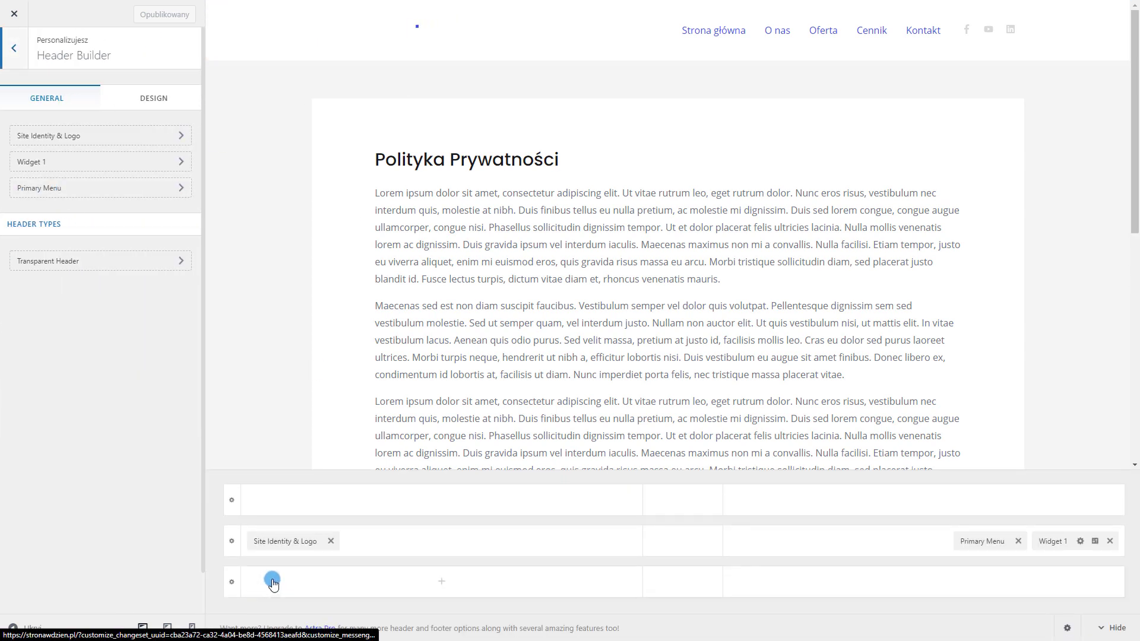
click(279, 541)
click(73, 177)
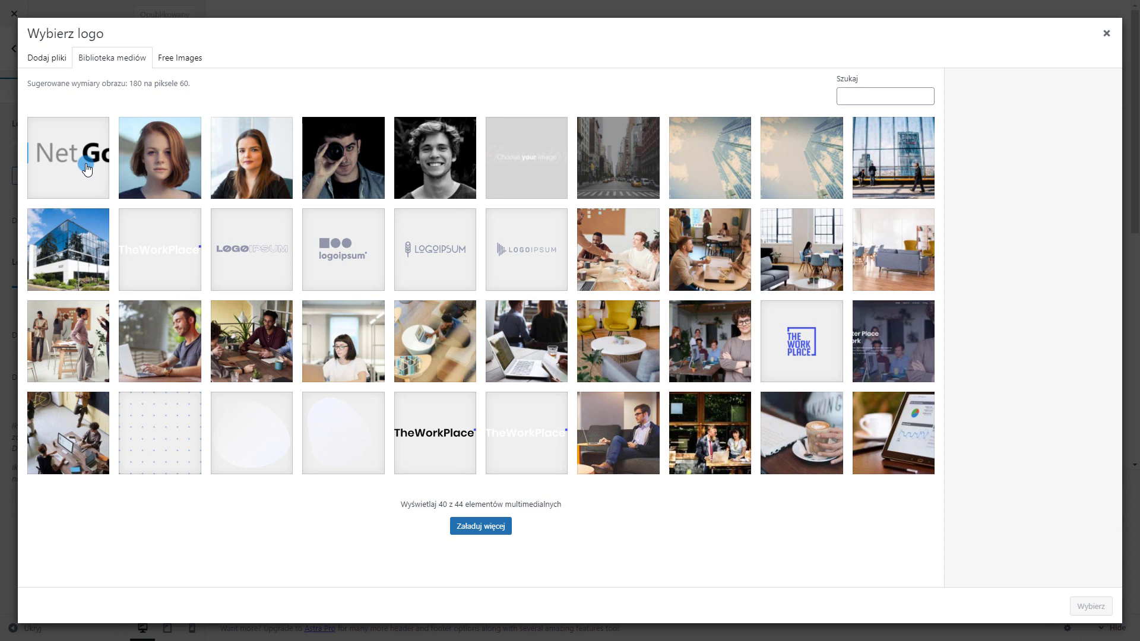
Set the NetGonet image as site logo without cropping
click(83, 166)
click(1091, 606)
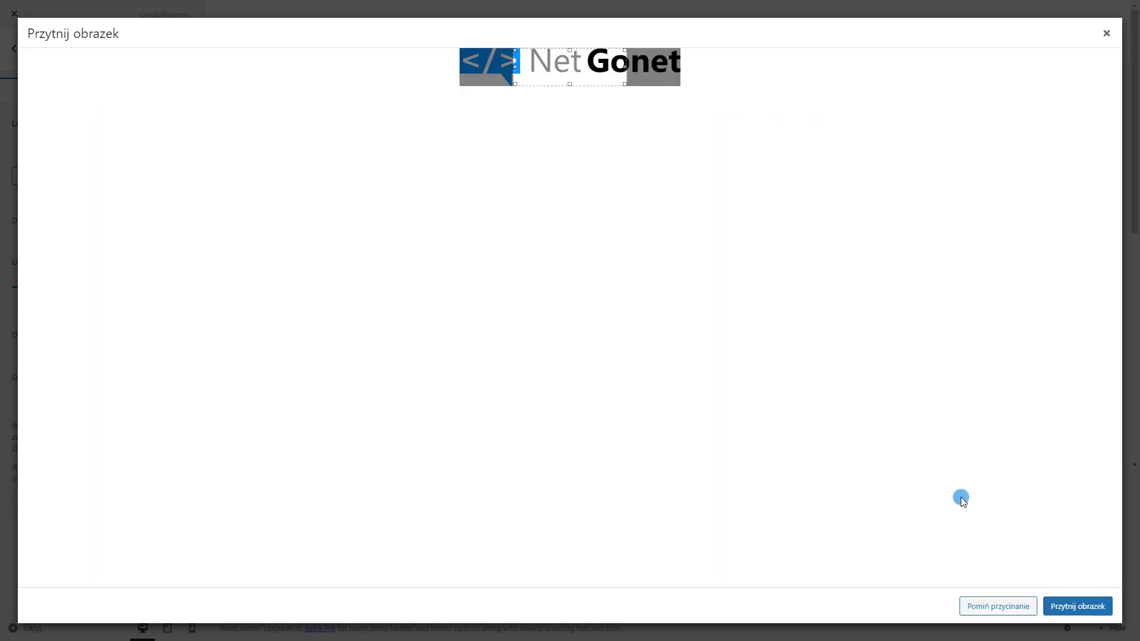
click(1009, 606)
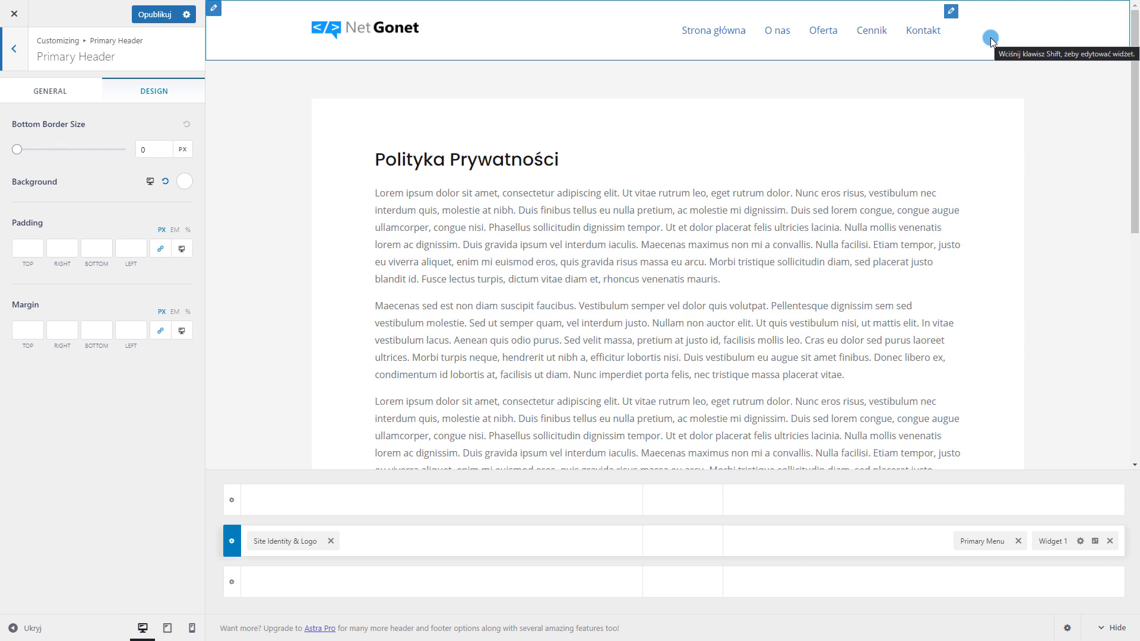
Make the primary header background grey #b4b4b4 and the primary menu link colour white
click(185, 182)
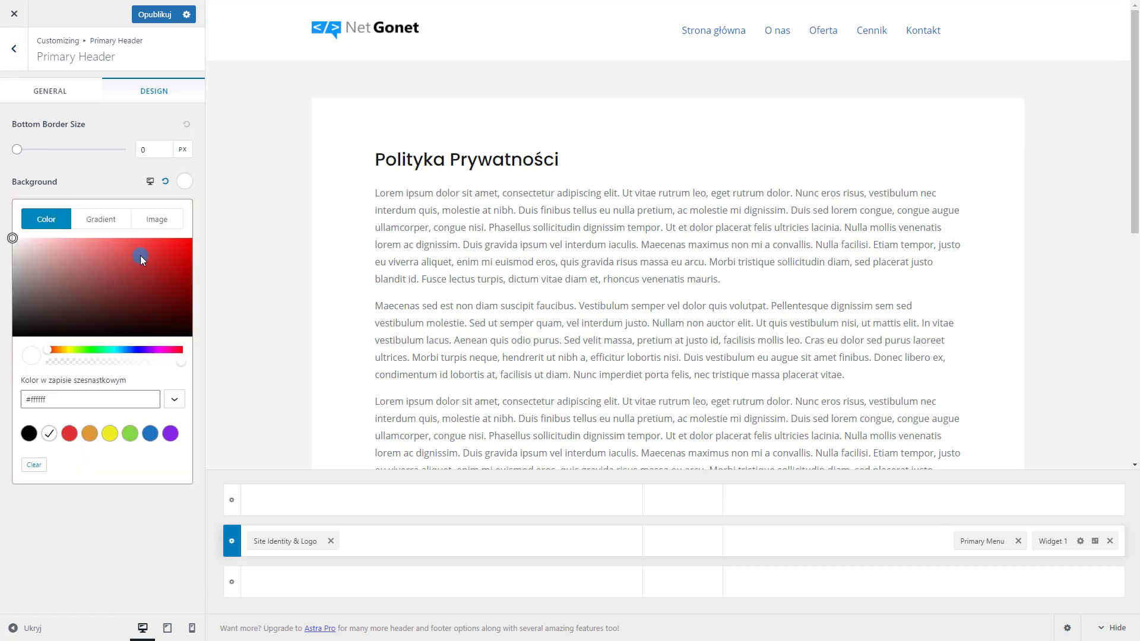
drag(10, 288, 7, 269)
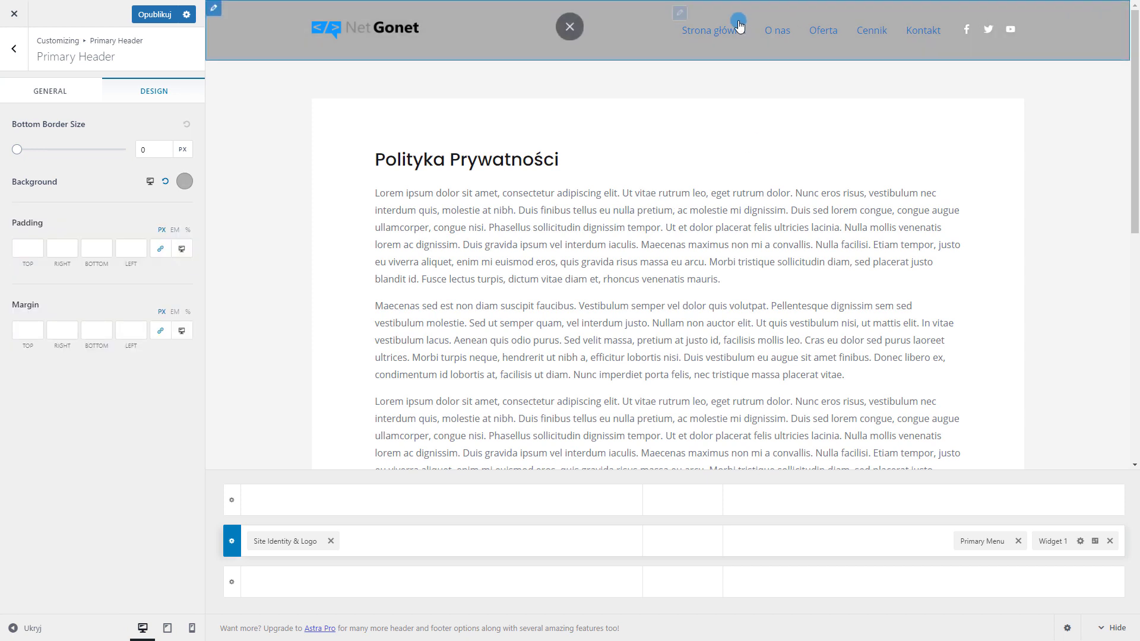
click(680, 13)
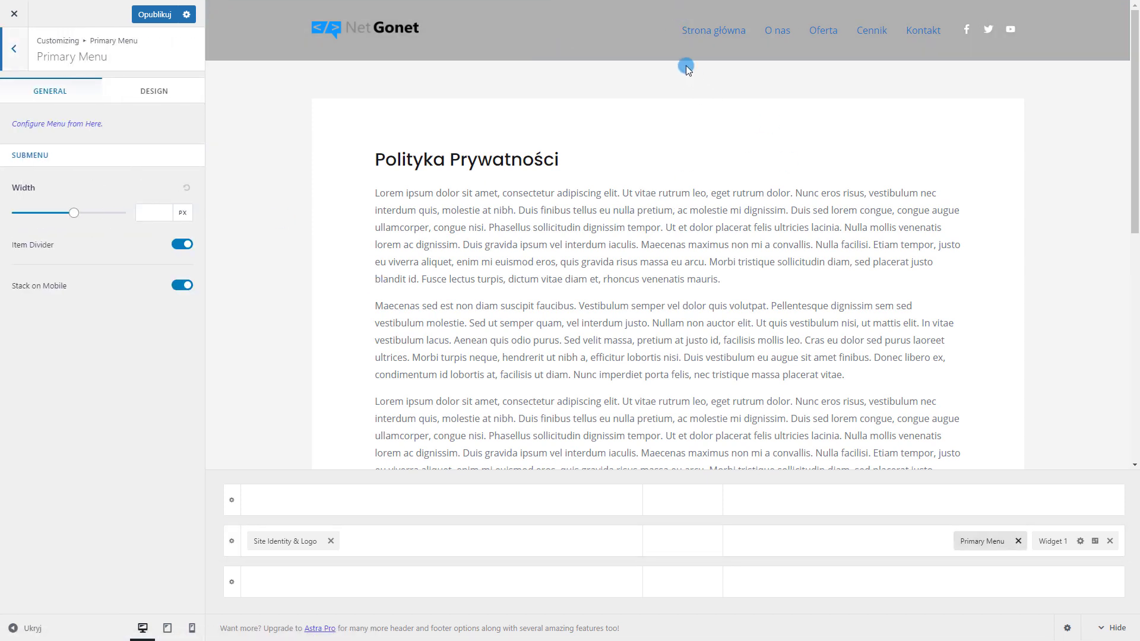
click(148, 91)
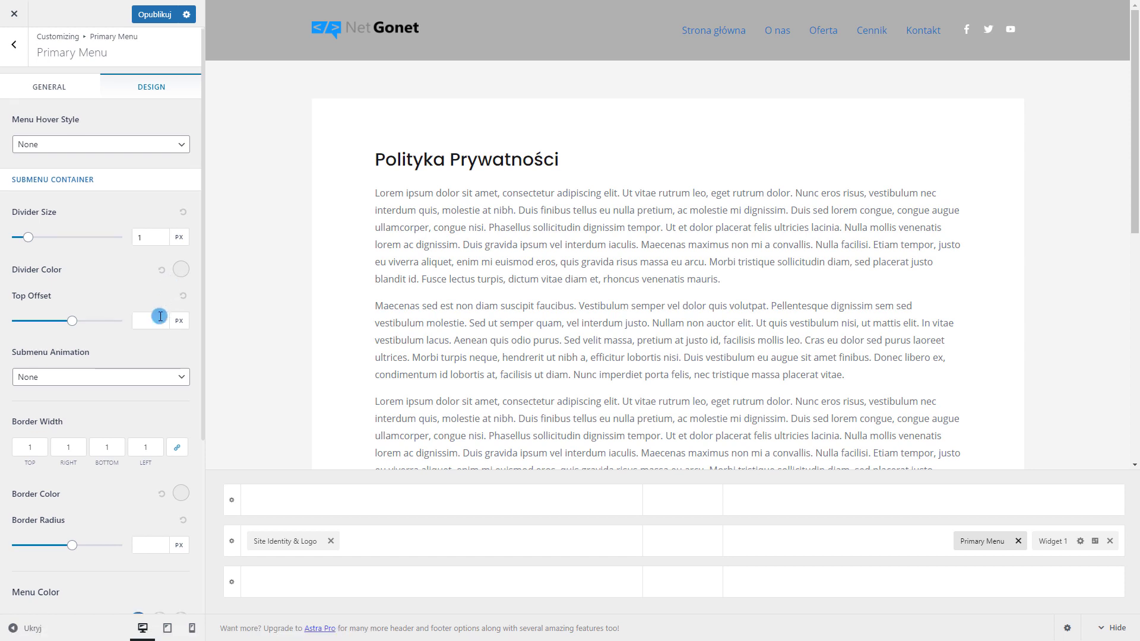
scroll(161, 316, down, 4)
click(142, 376)
drag(88, 466, 6, 378)
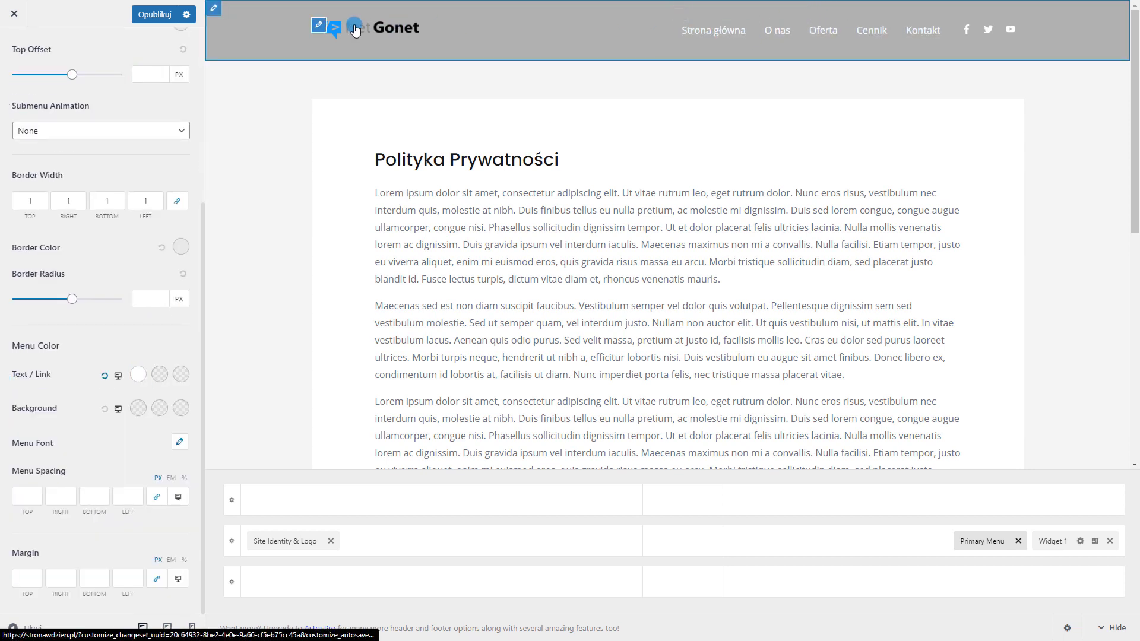
click(322, 27)
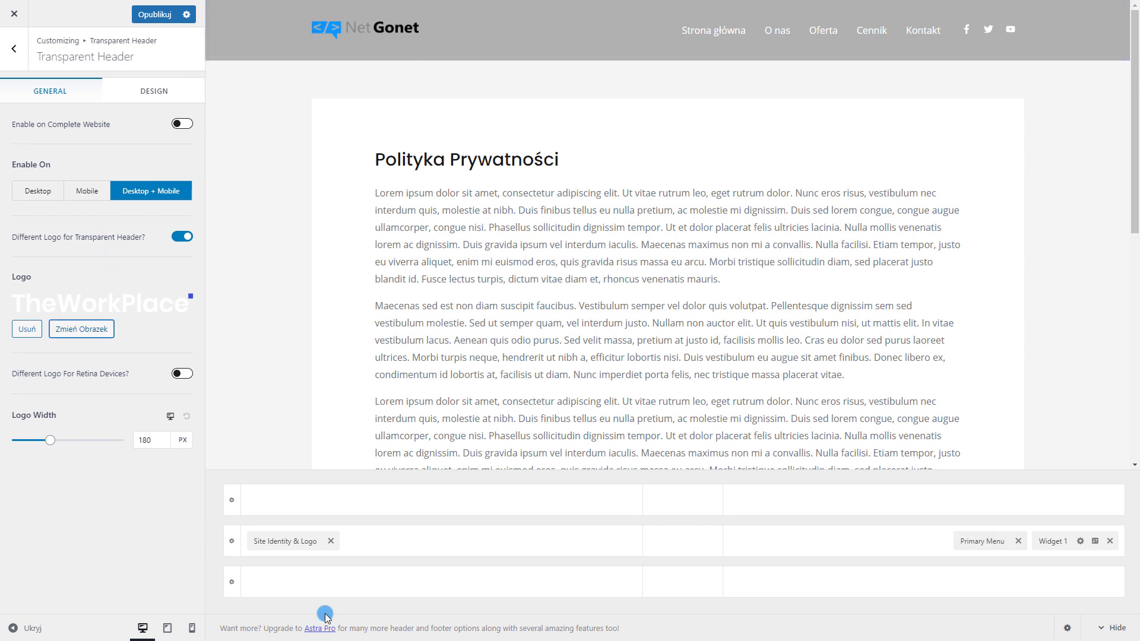
Replace the NetGonet logo with the white TheWorkPlace image, skipping cropping
click(280, 541)
click(91, 186)
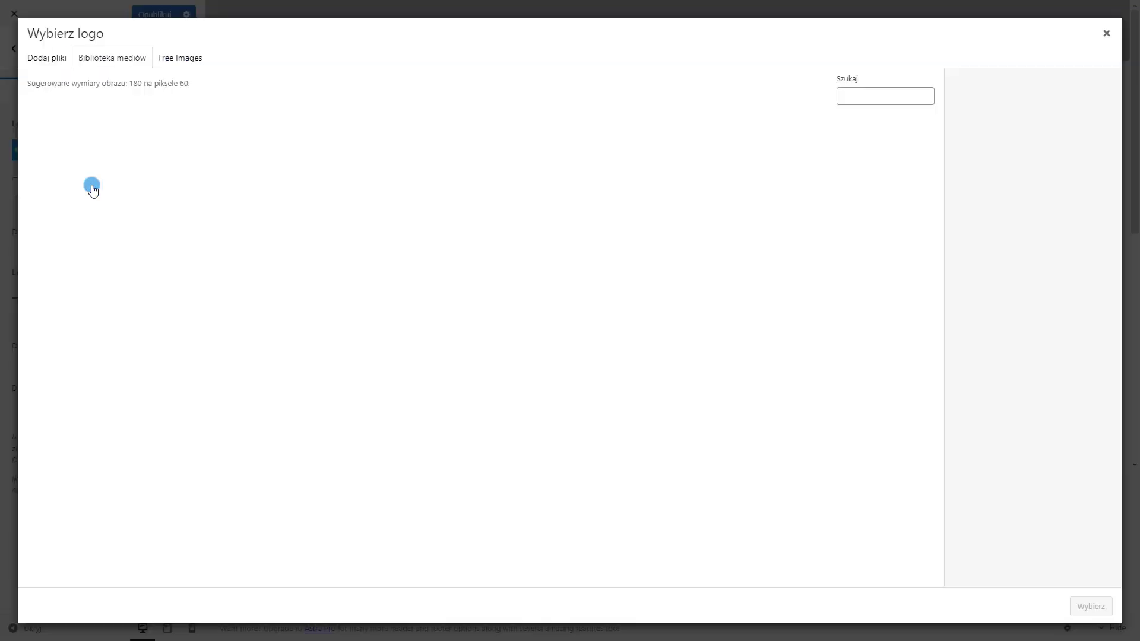
click(135, 252)
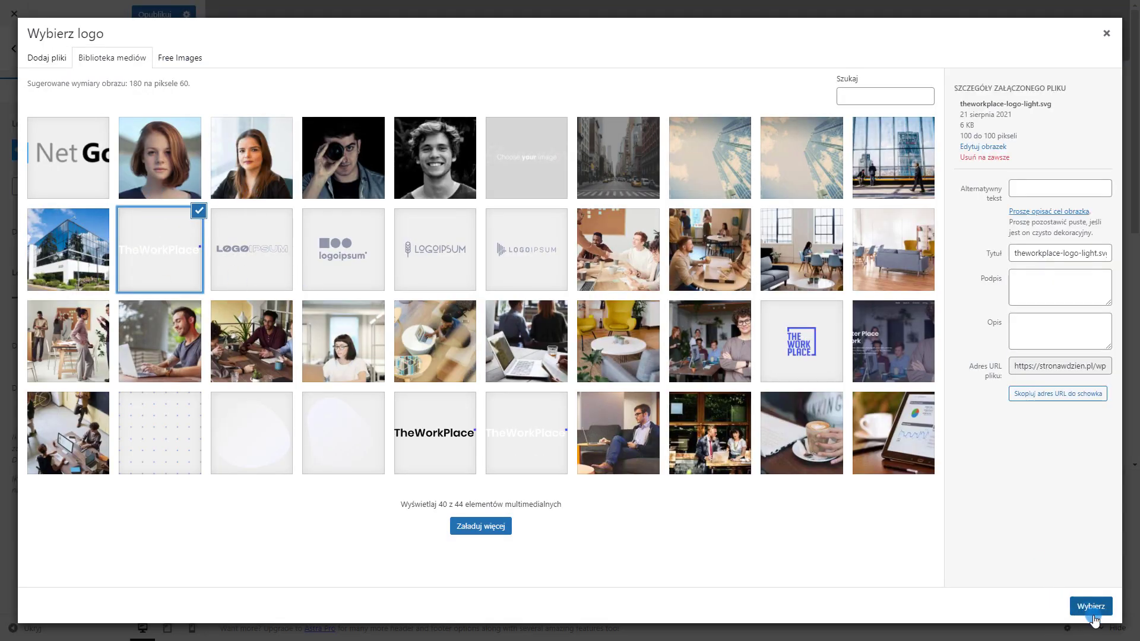
click(1095, 614)
click(992, 603)
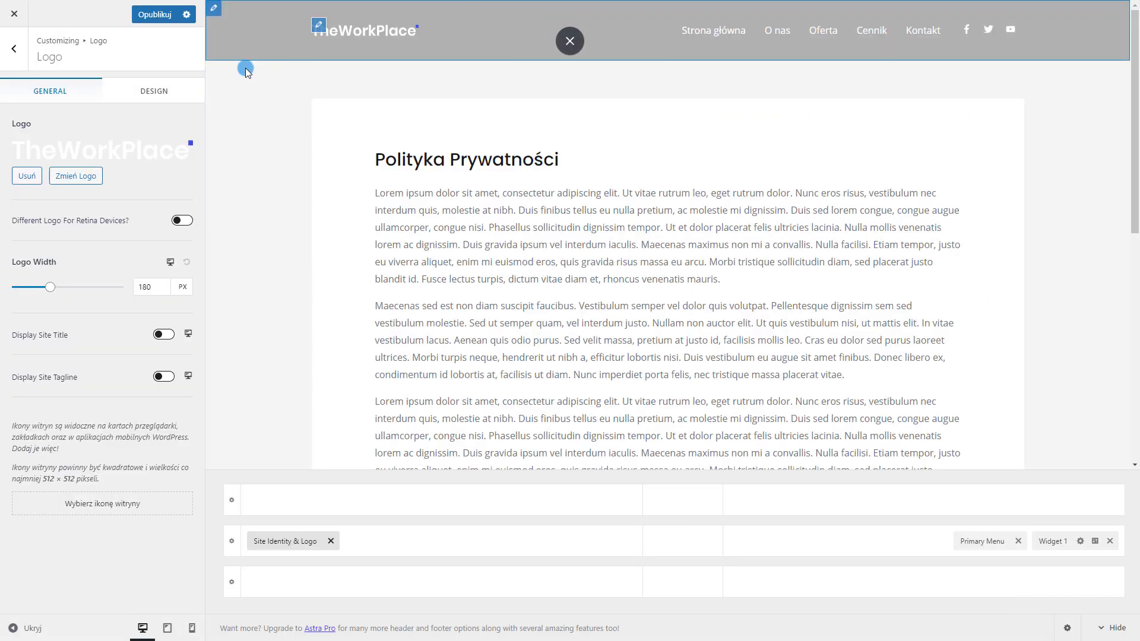
click(149, 100)
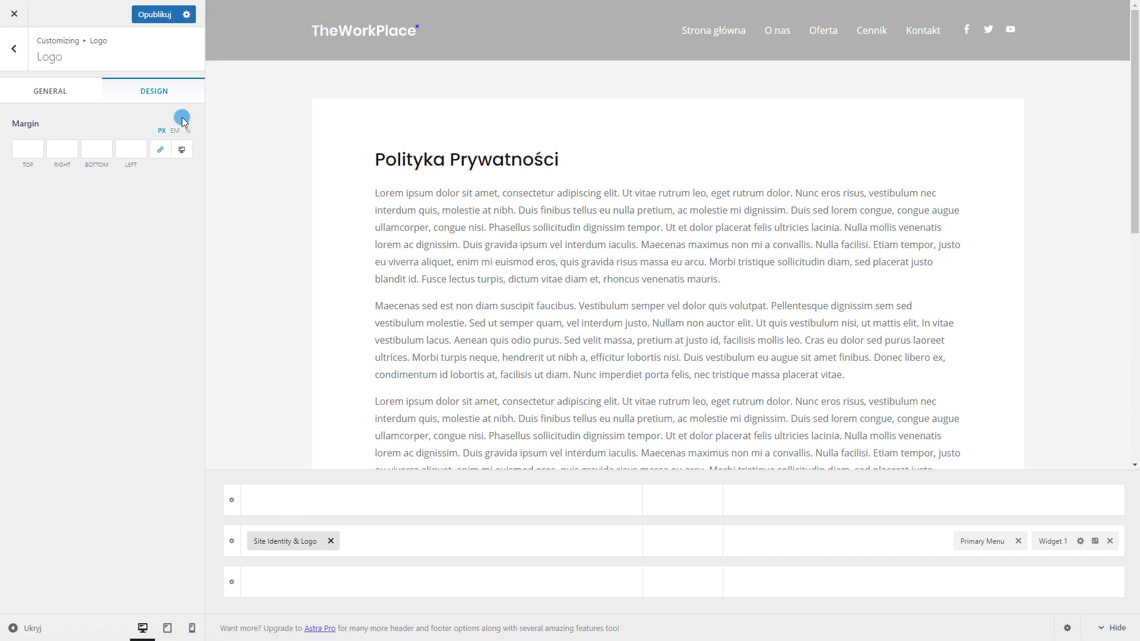
click(214, 13)
click(108, 200)
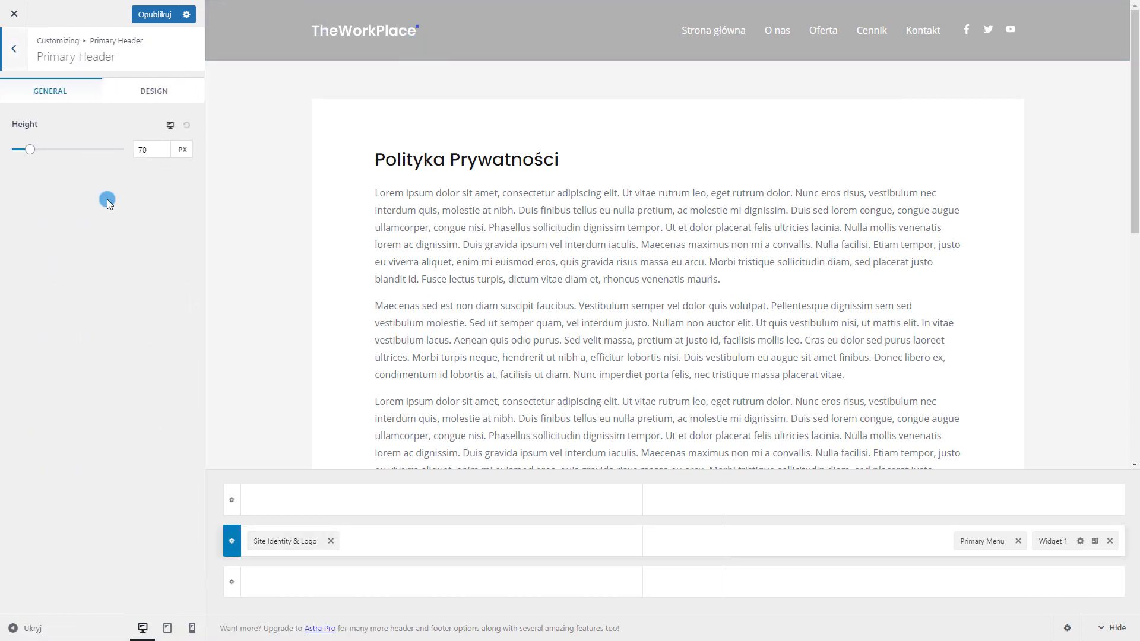
Set the primary header background to light blue #7f91cc and publish
click(123, 89)
click(185, 182)
click(57, 320)
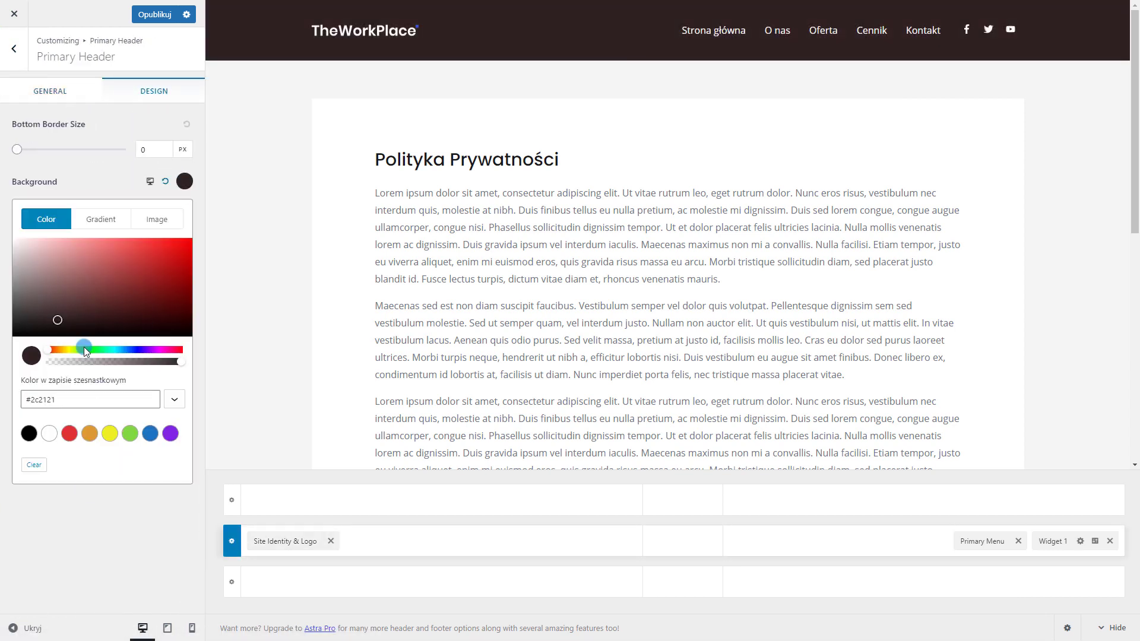
drag(85, 349, 131, 350)
click(79, 252)
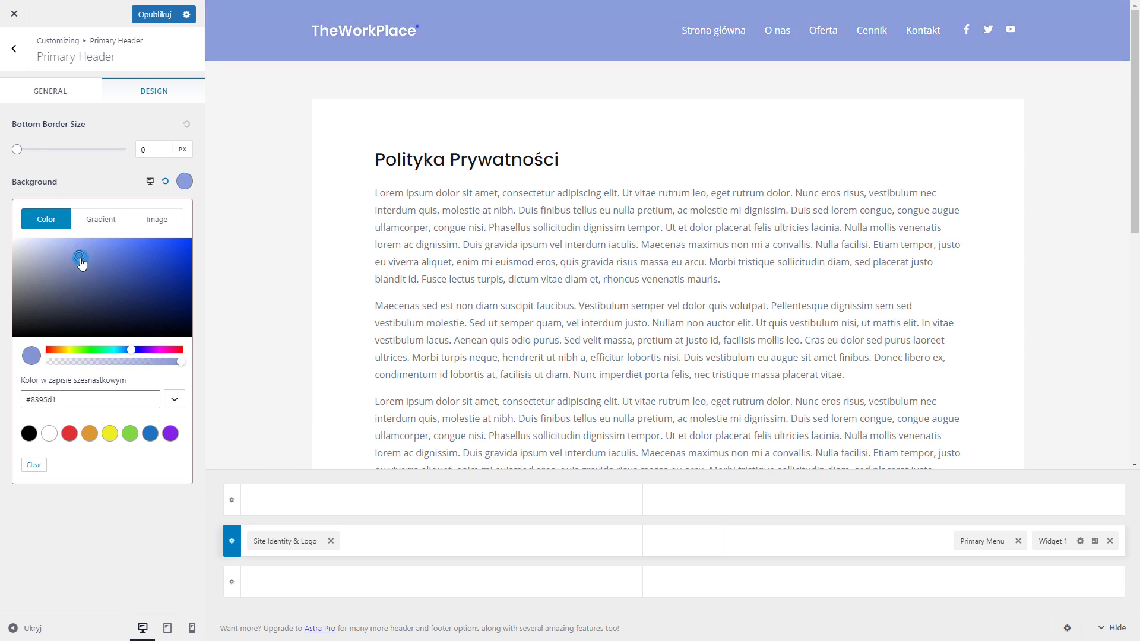
drag(82, 264, 81, 265)
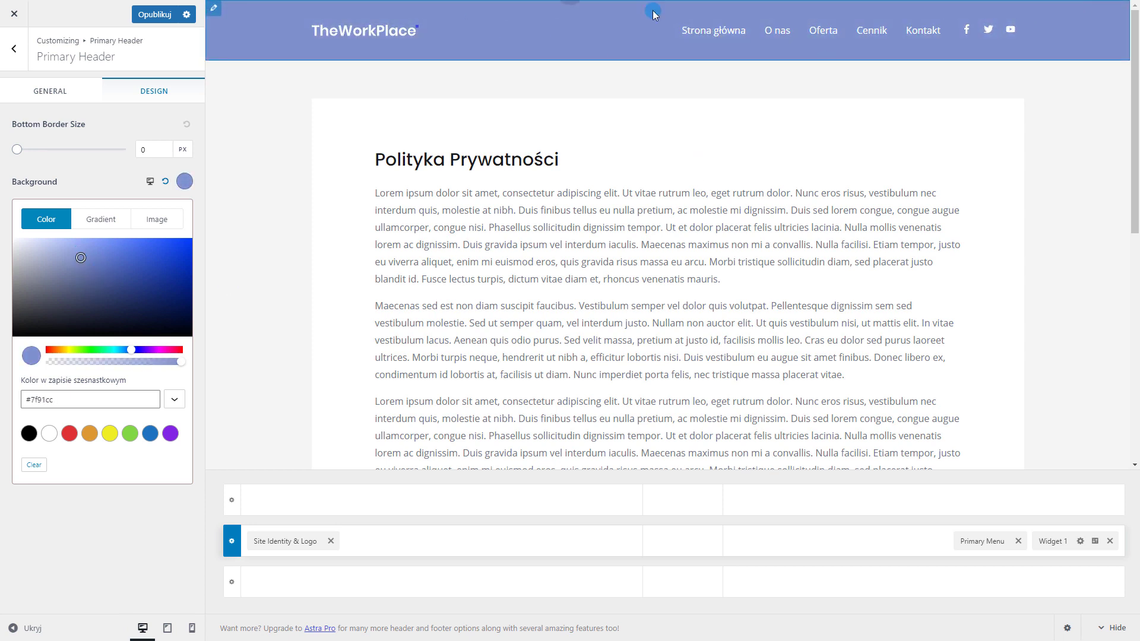
click(142, 19)
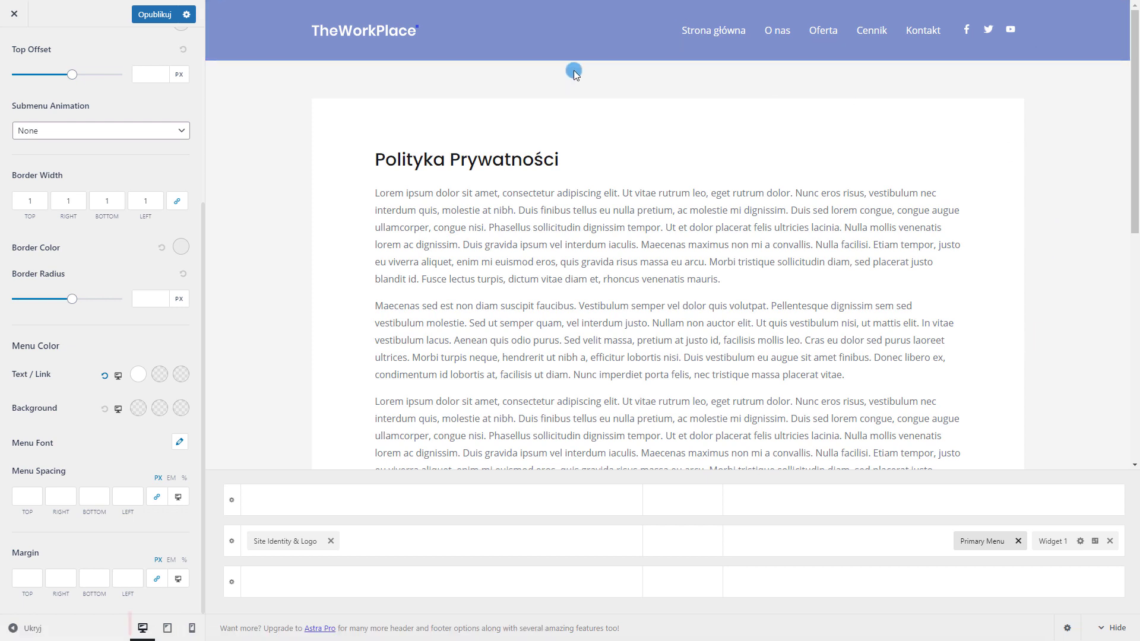
Switch the preview to mobile, expand its hamburger menu, and show the Primary Menu colour settings
click(191, 632)
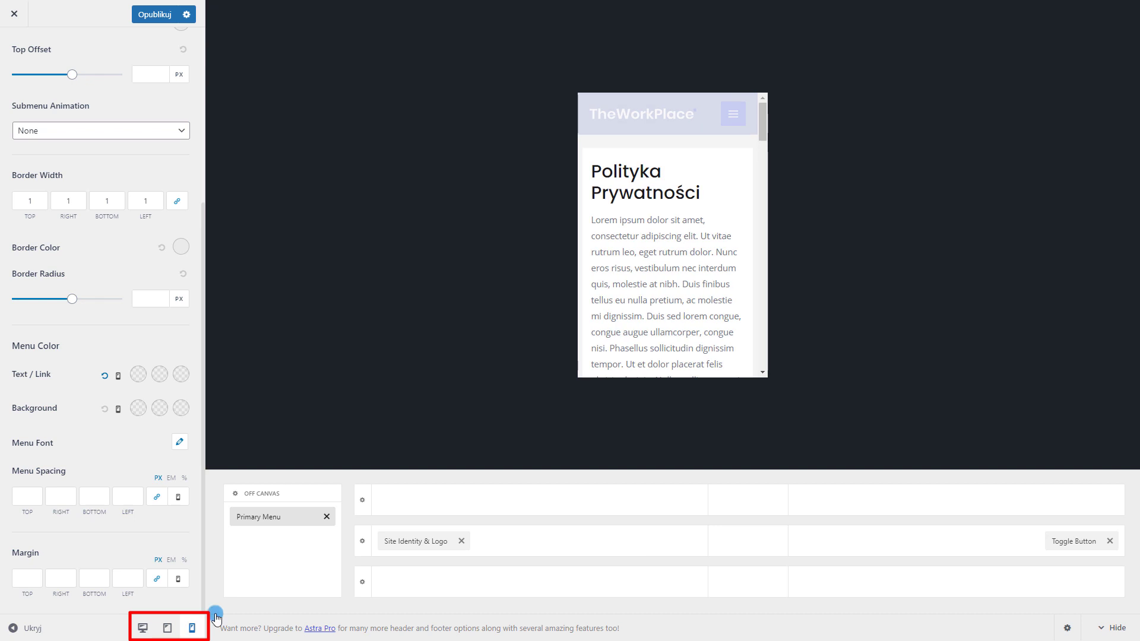
click(736, 117)
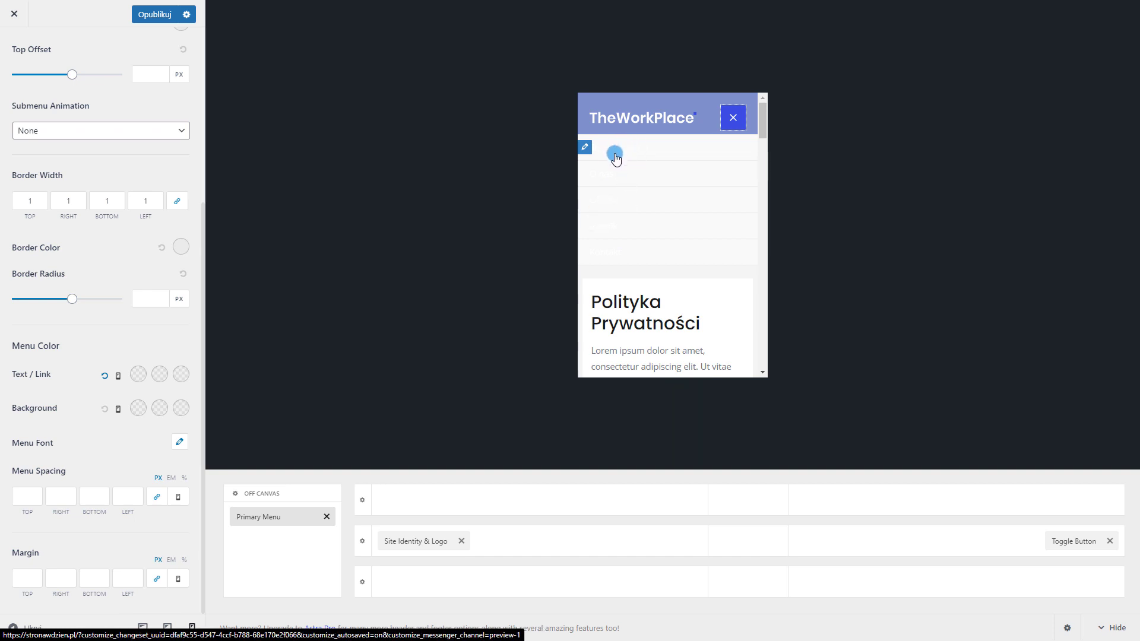
click(585, 149)
scroll(69, 304, down, 4)
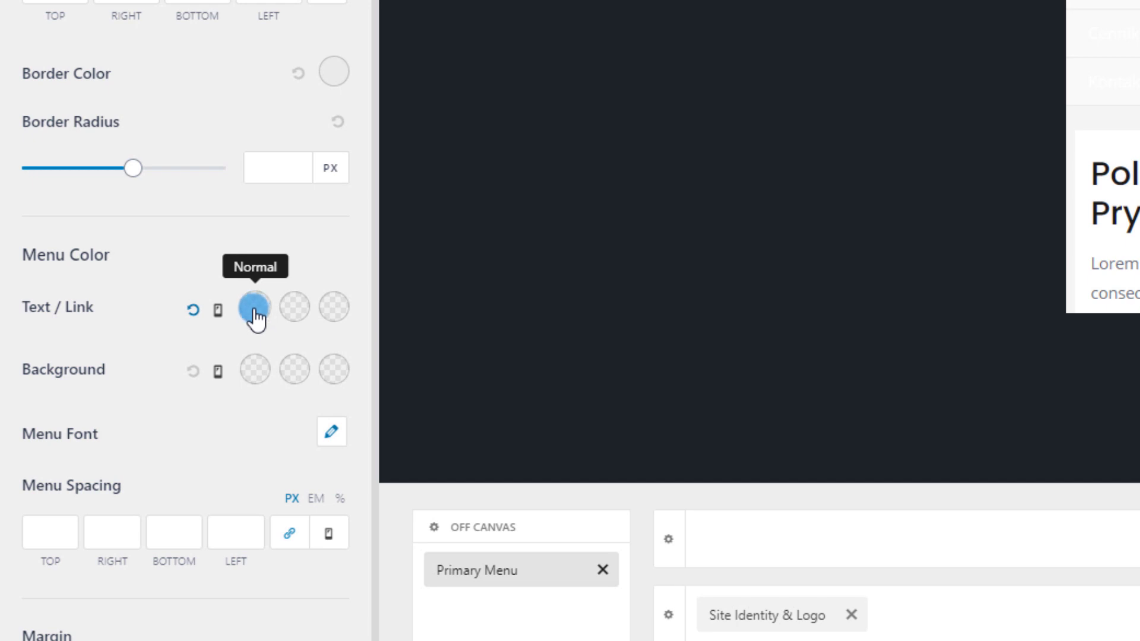
Set the mobile menu's normal and hover link colours to blue #1e73be
click(255, 308)
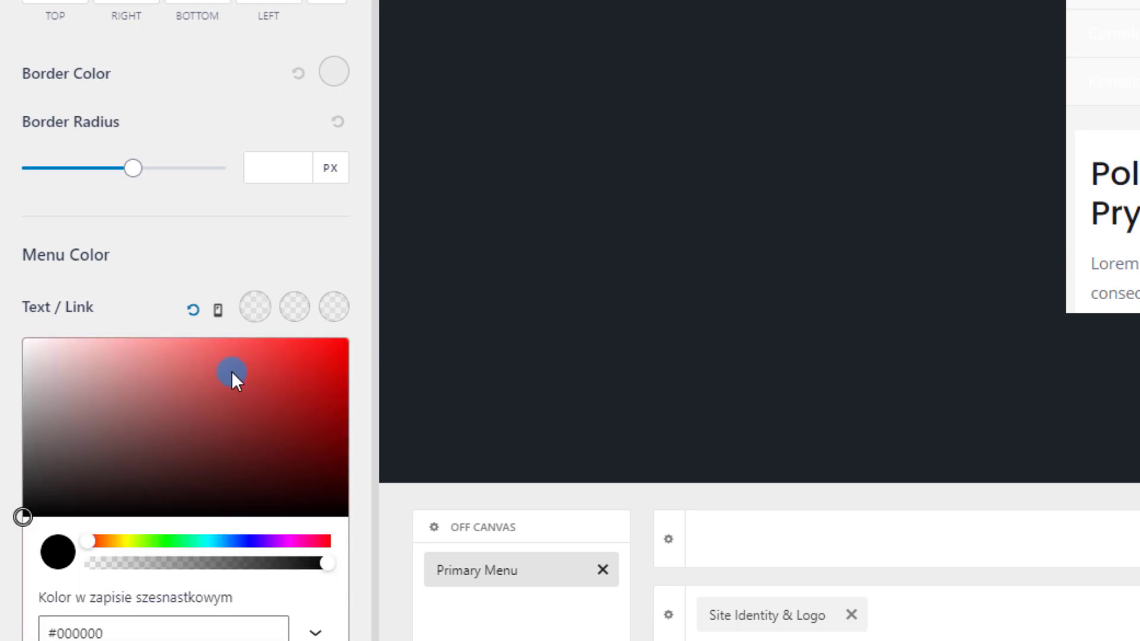
click(278, 640)
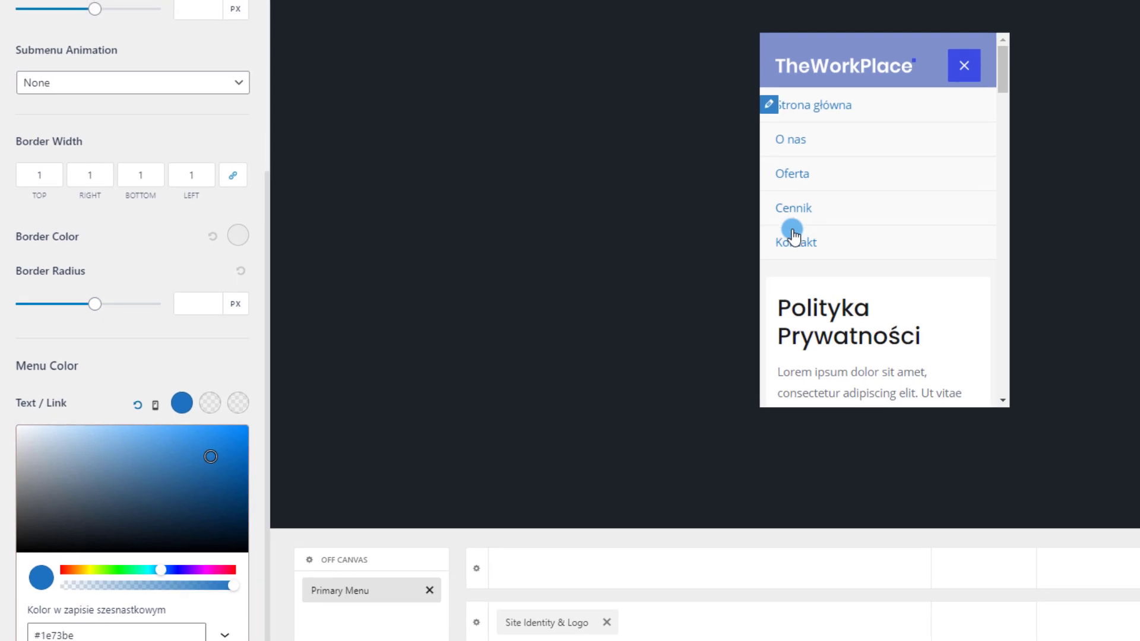
click(207, 382)
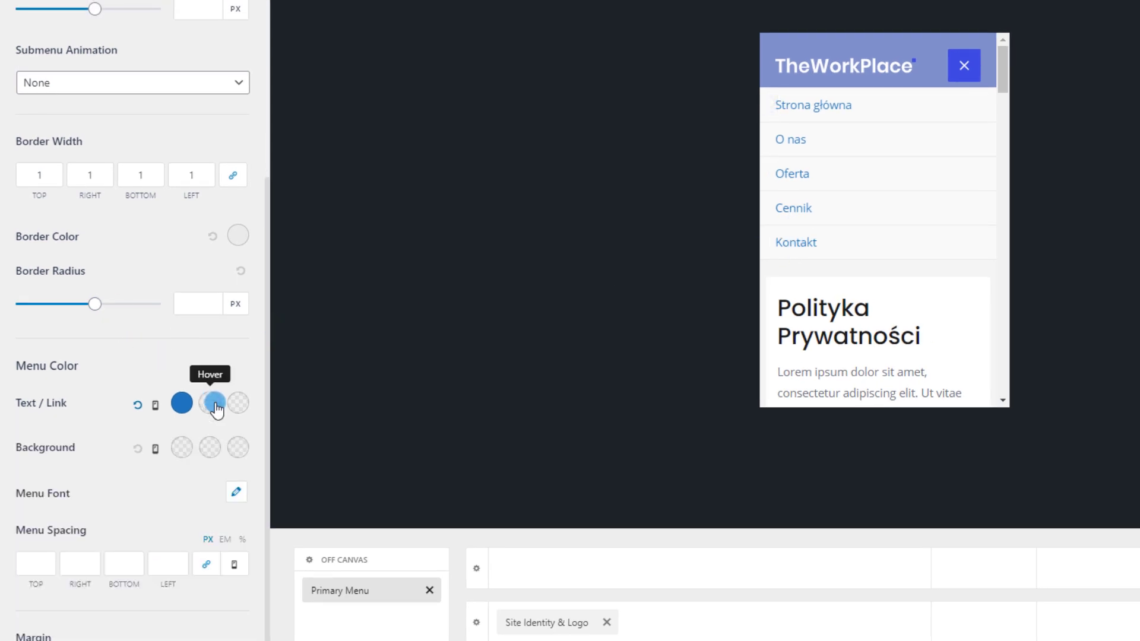
click(215, 405)
drag(209, 457, 250, 414)
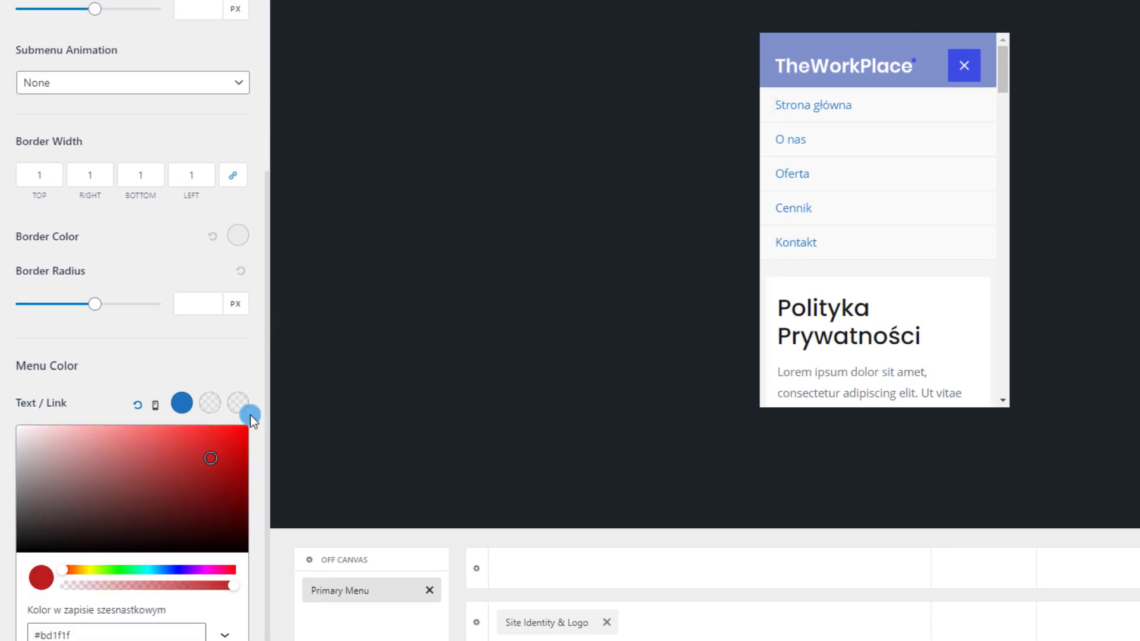
click(250, 413)
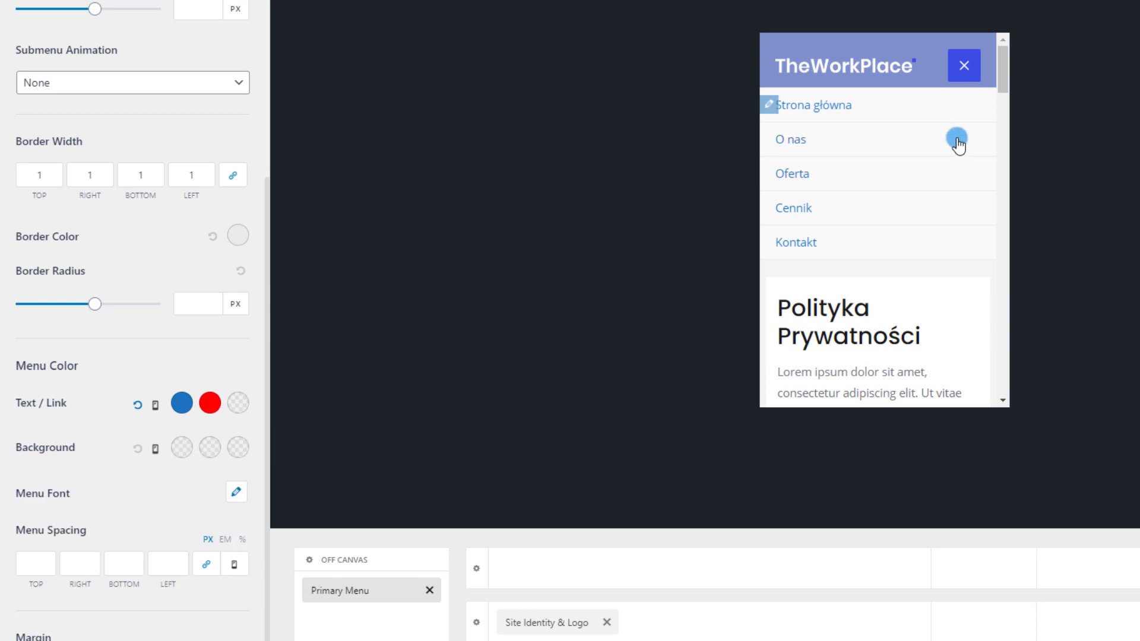
click(224, 406)
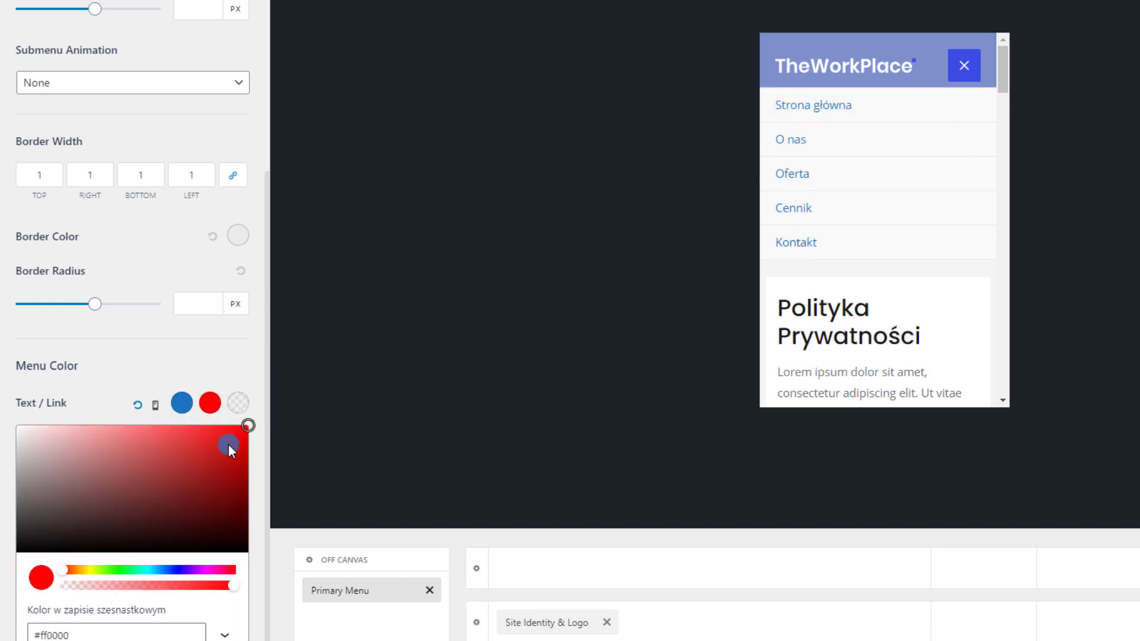
click(80, 416)
click(210, 405)
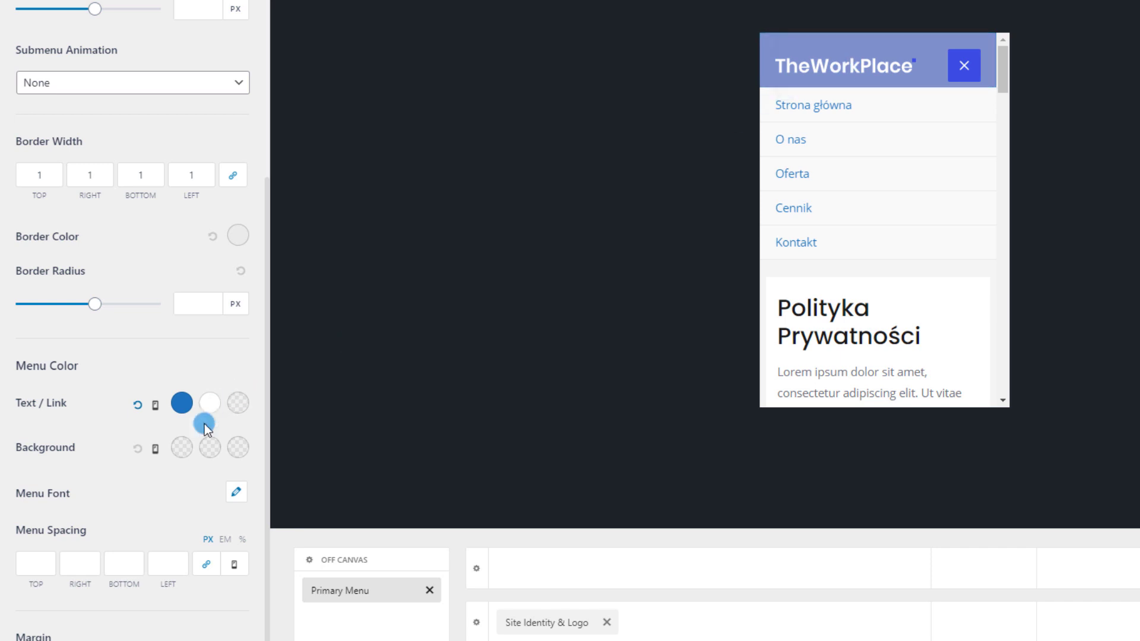
click(202, 640)
click(240, 422)
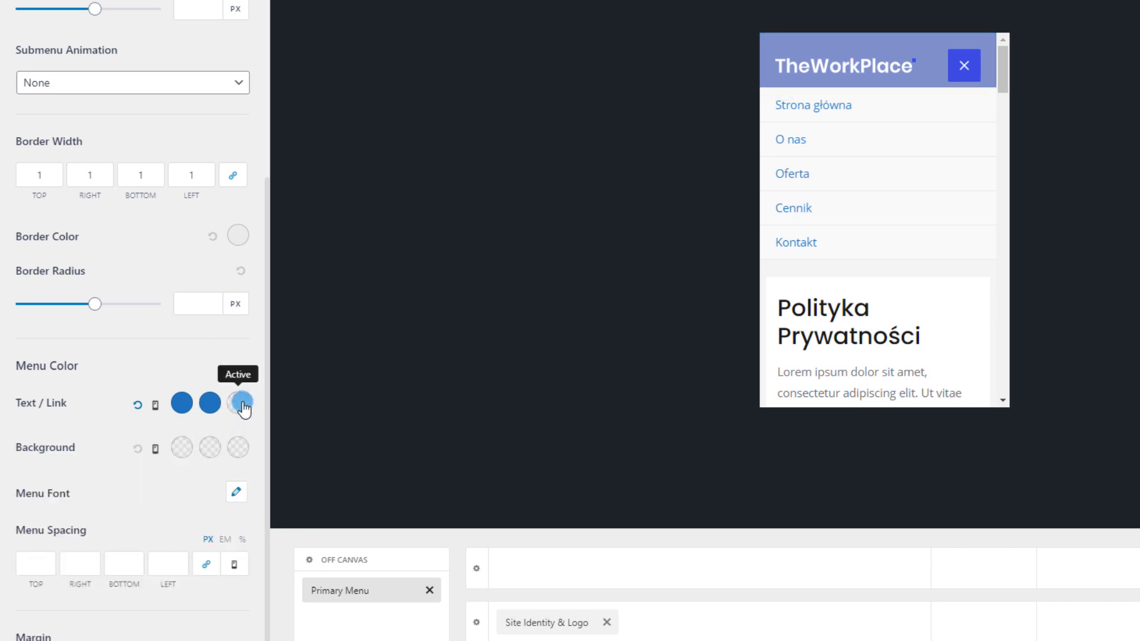
Set the active link colour to blue #1e73be and close the preview's mobile menu
click(240, 403)
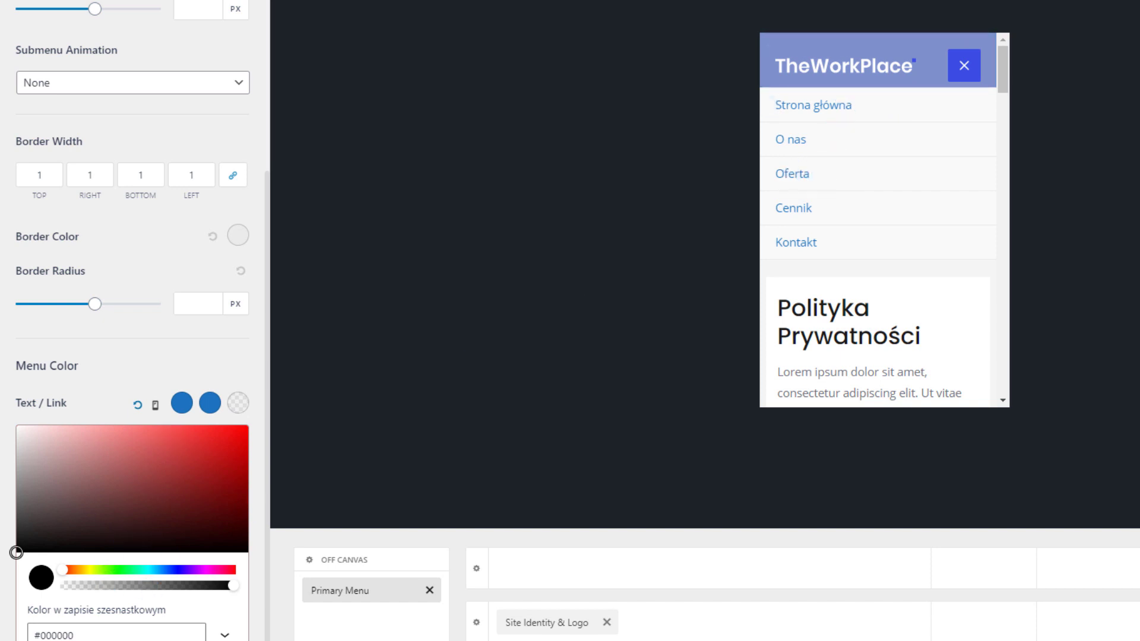
click(92, 640)
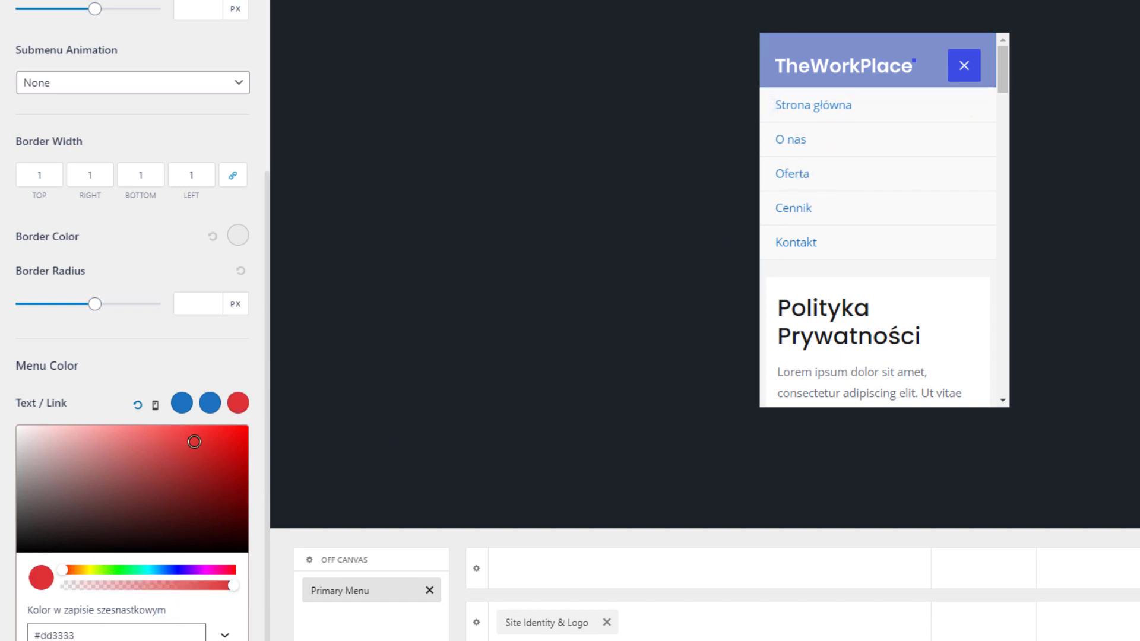
click(205, 640)
click(231, 359)
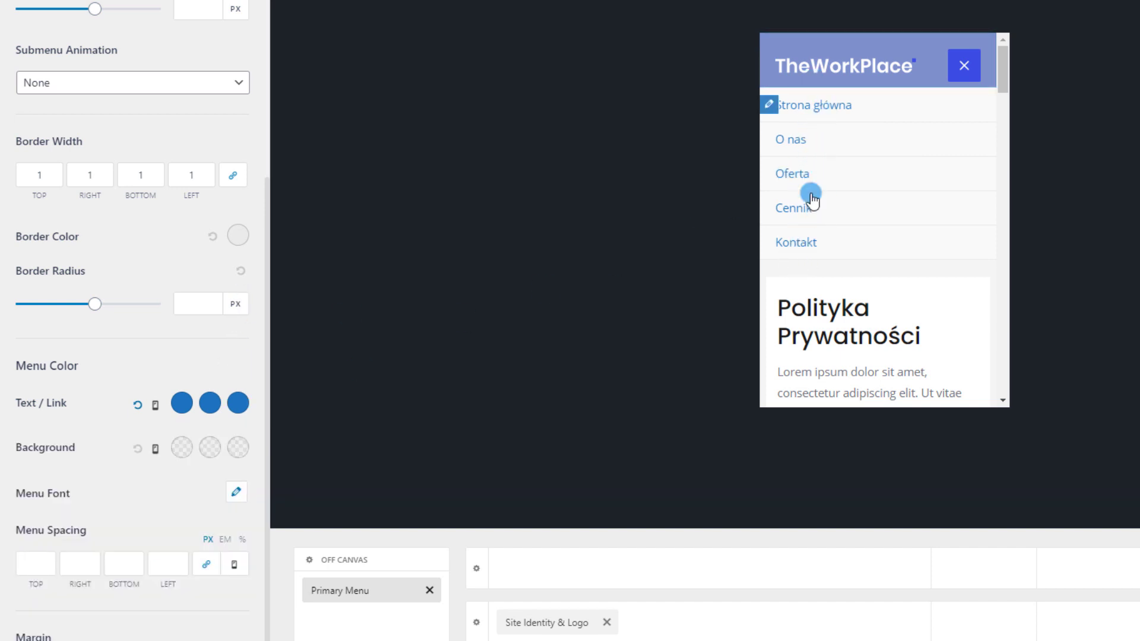
click(964, 65)
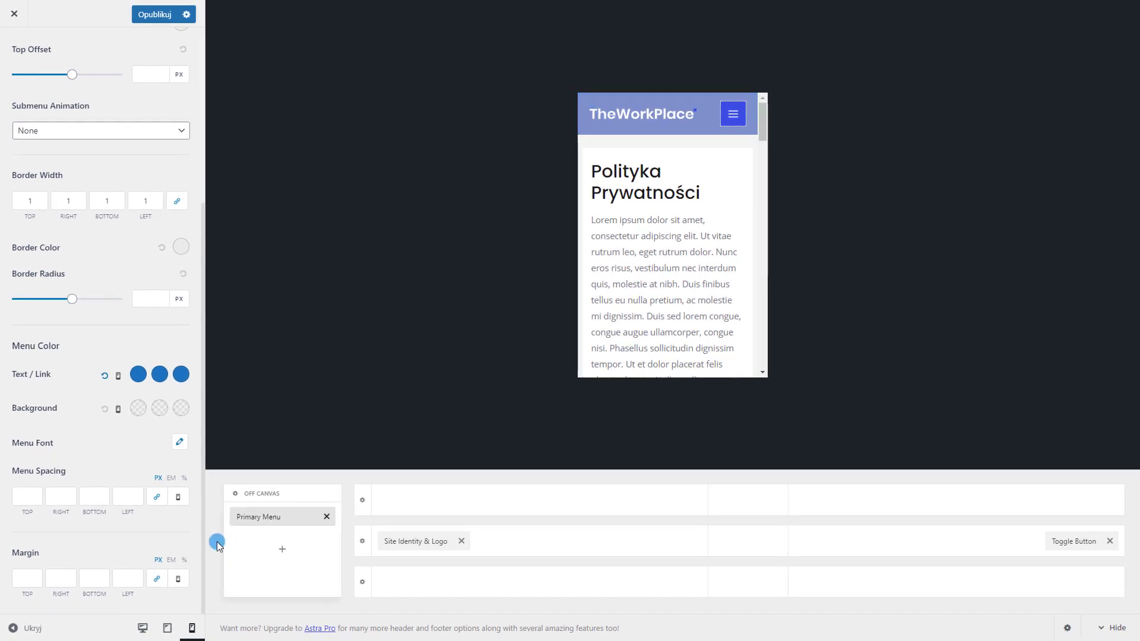
Publish the menu colour changes and reopen the Customizer from the Polityka Prywatności page
click(166, 1)
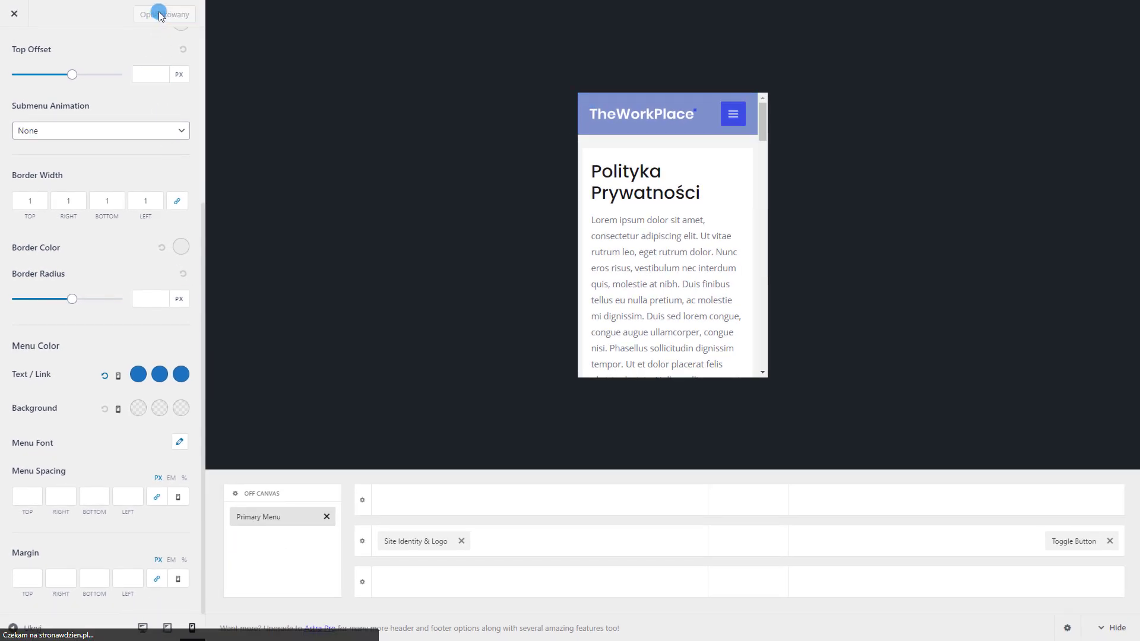
click(11, 17)
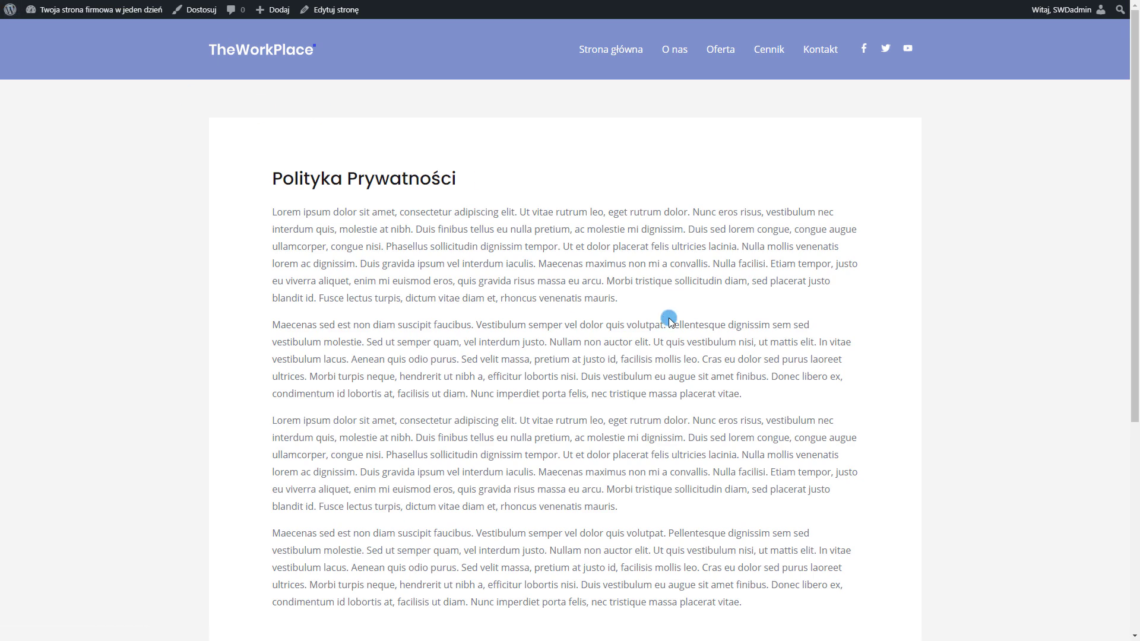
scroll(670, 320, down, 5)
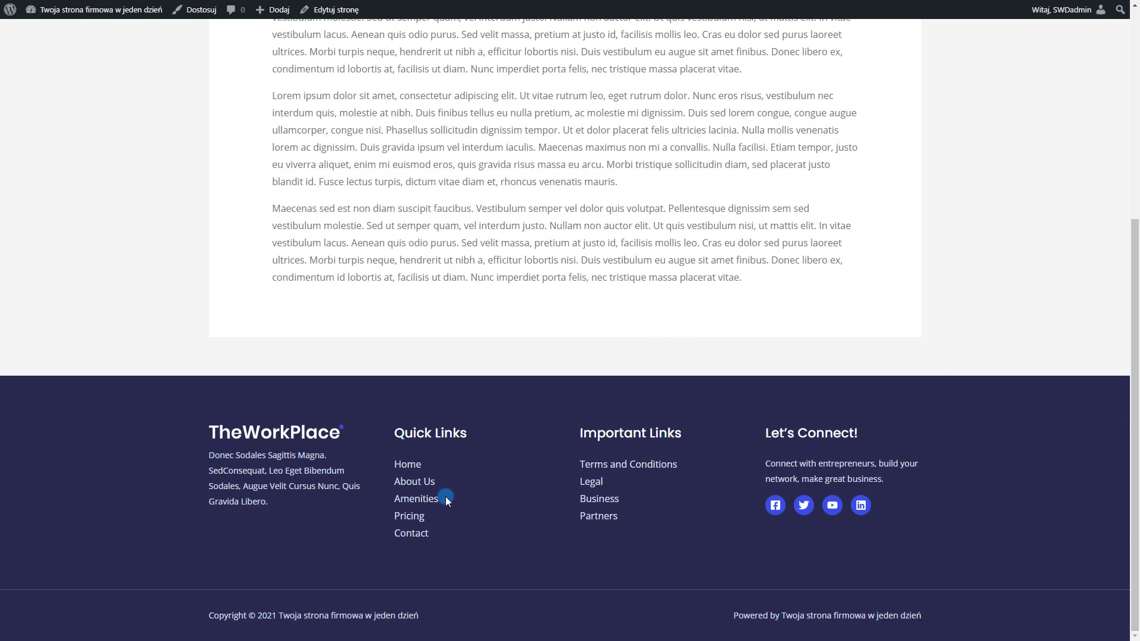
click(196, 10)
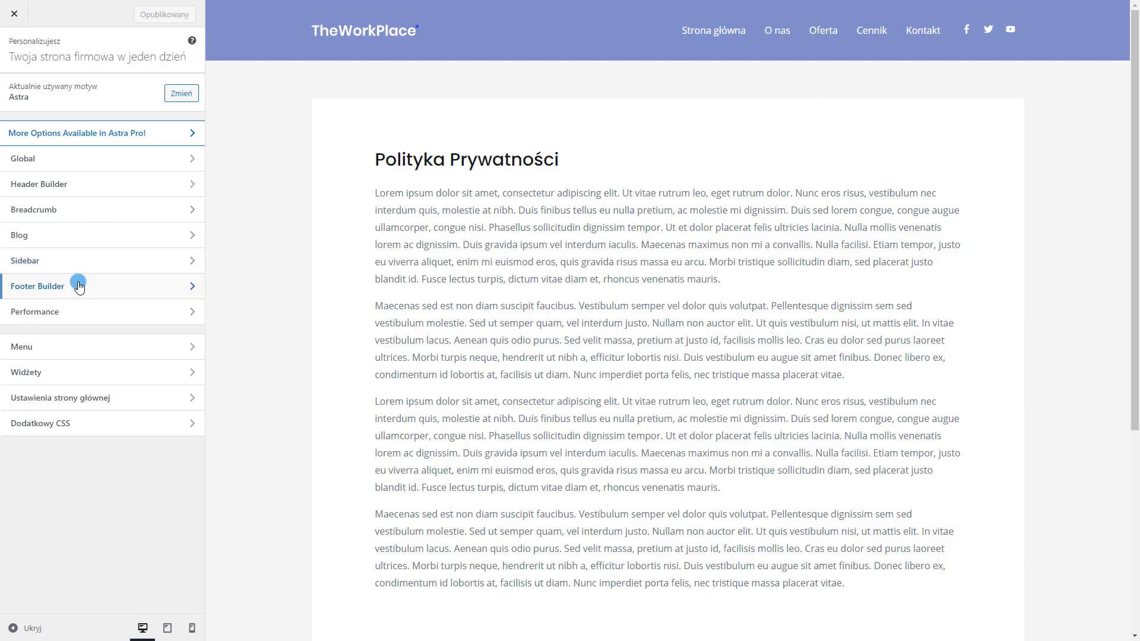
In the Footer Builder, select the first footer widget with the TheWorkPlace column for editing
click(75, 285)
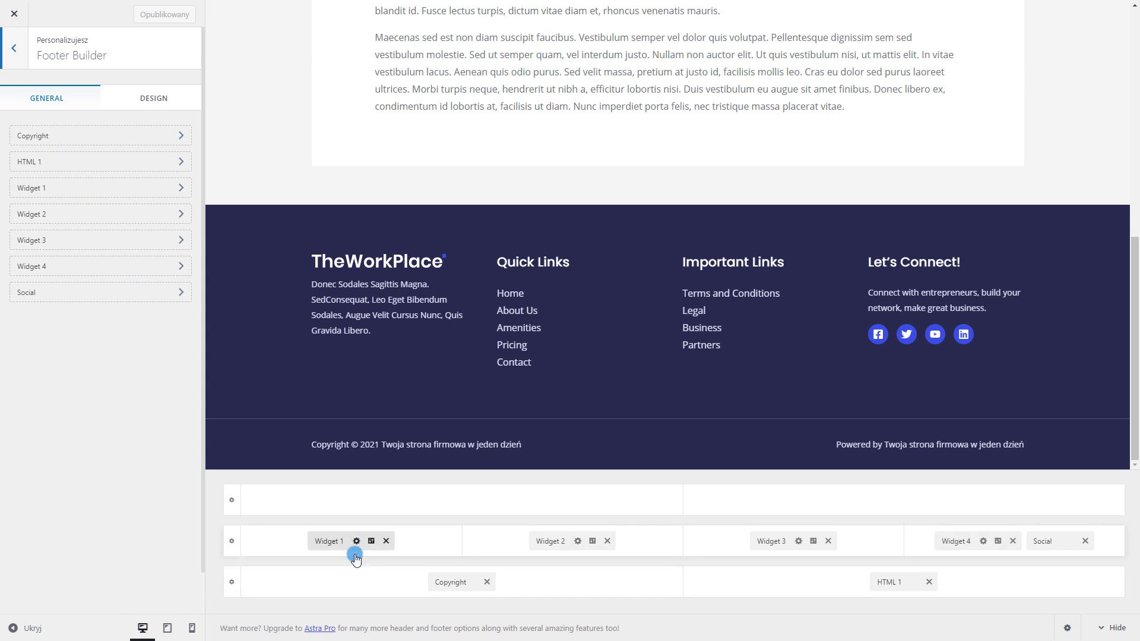
click(546, 540)
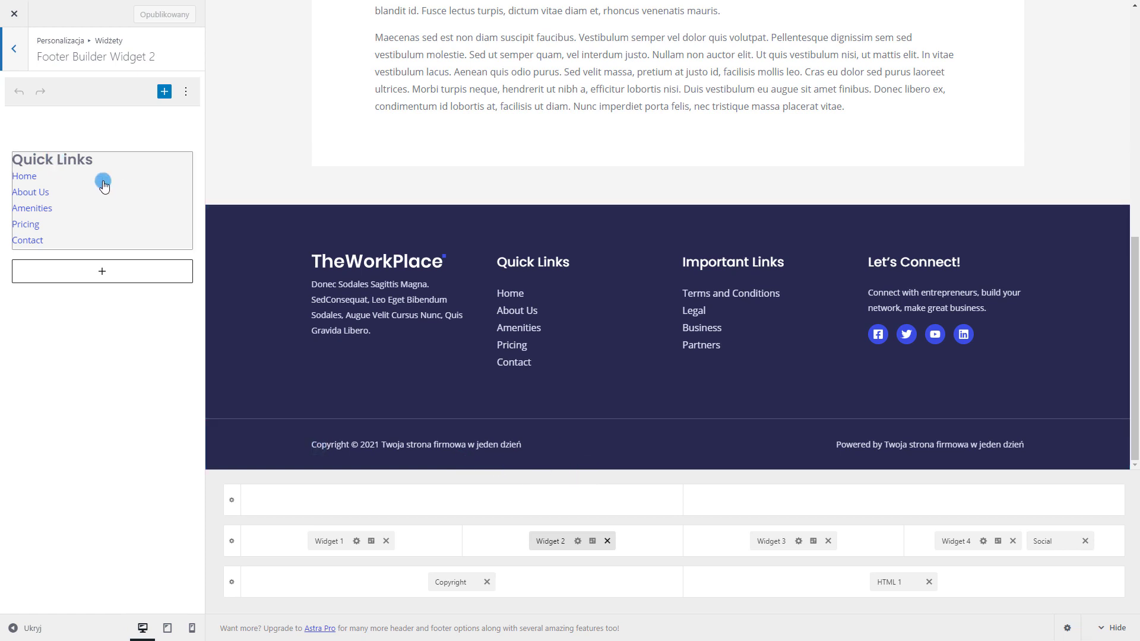
click(331, 541)
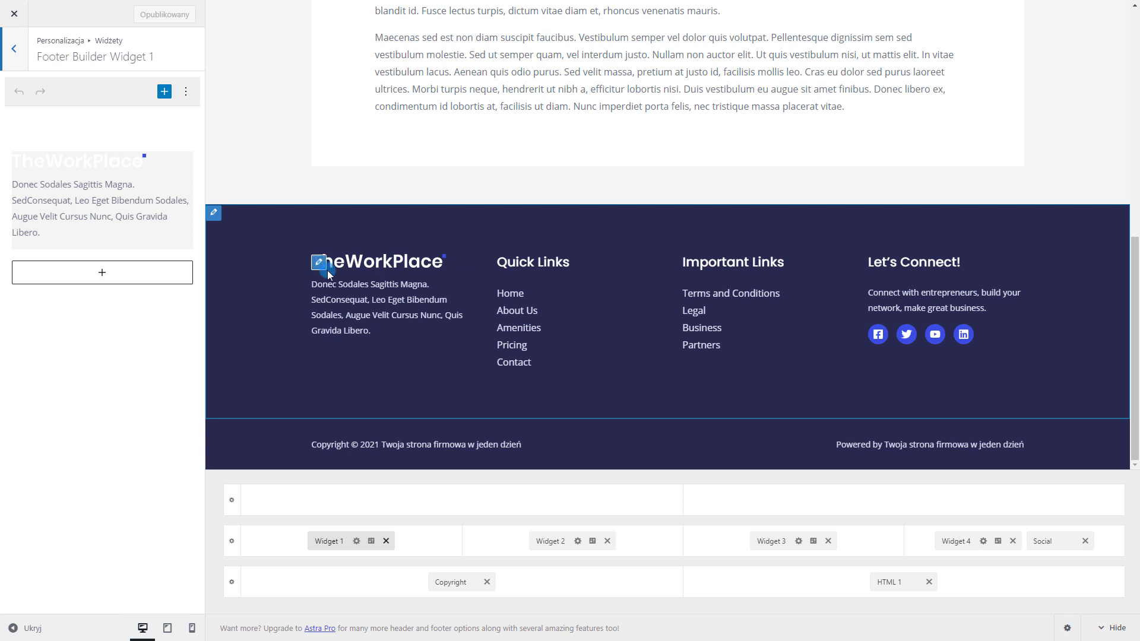
Replace the footer's TheWorkPlace logo image with the uploaded 3.png
click(324, 267)
click(113, 304)
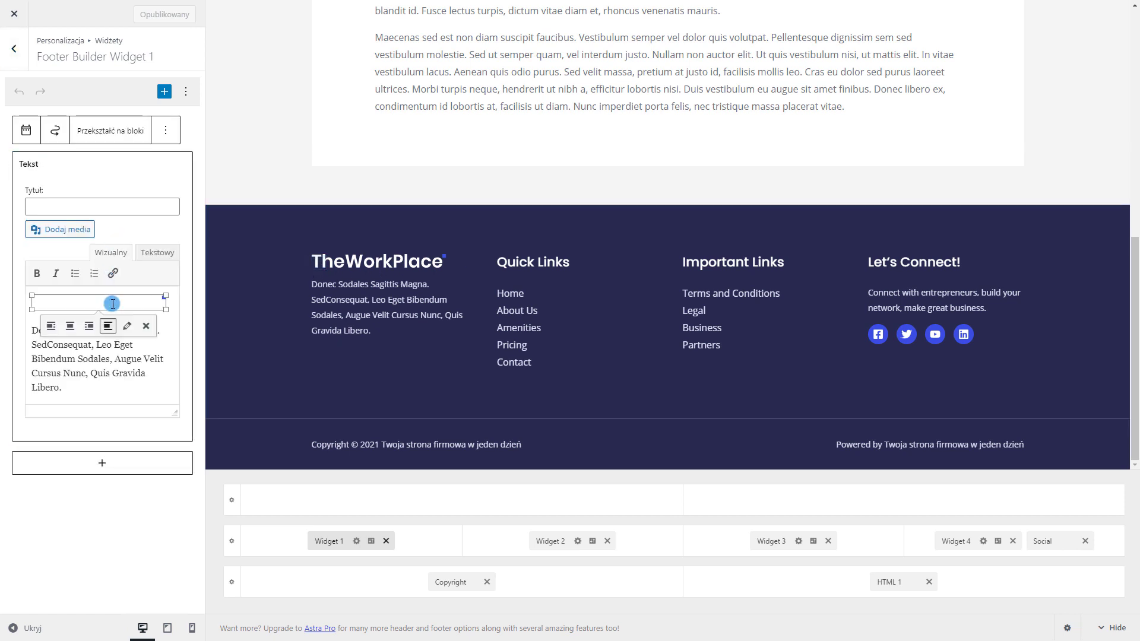
click(130, 326)
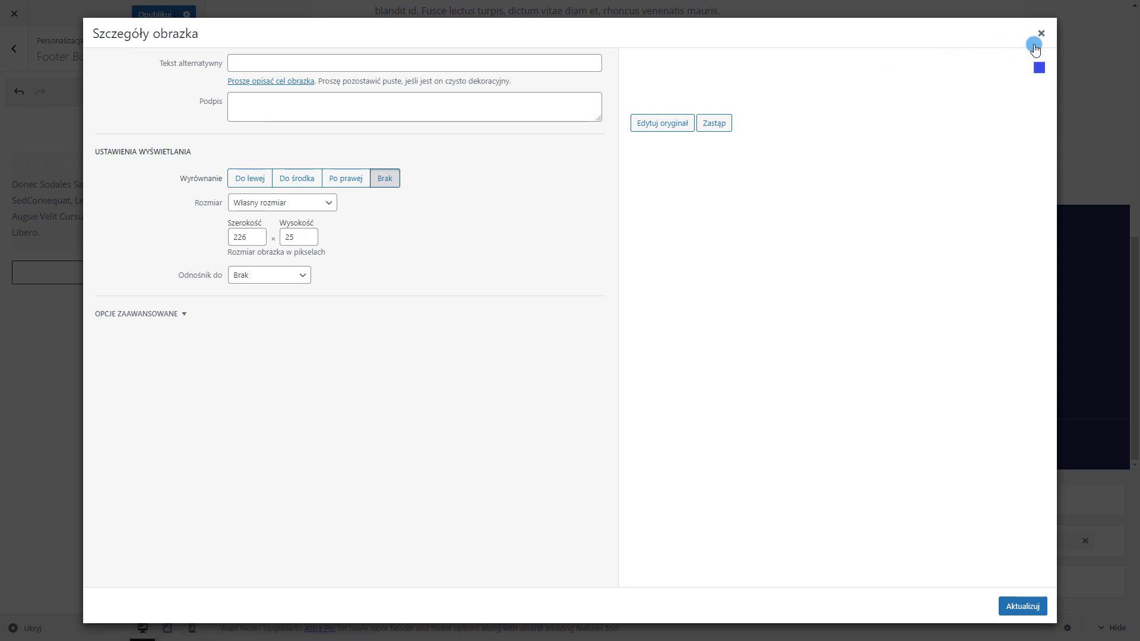
click(714, 123)
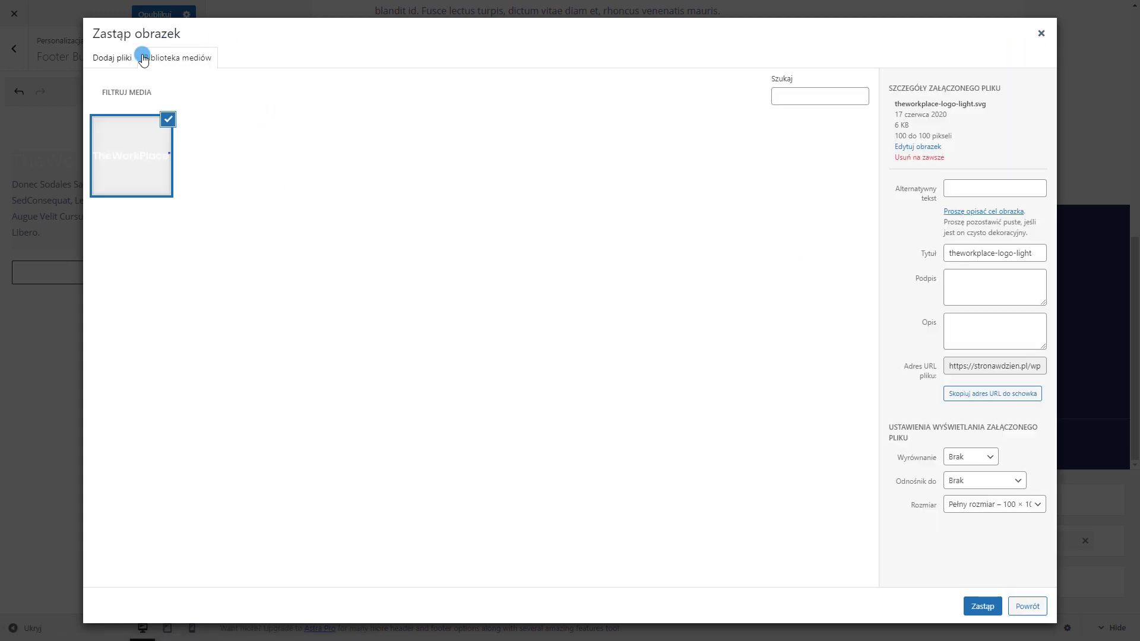
click(115, 59)
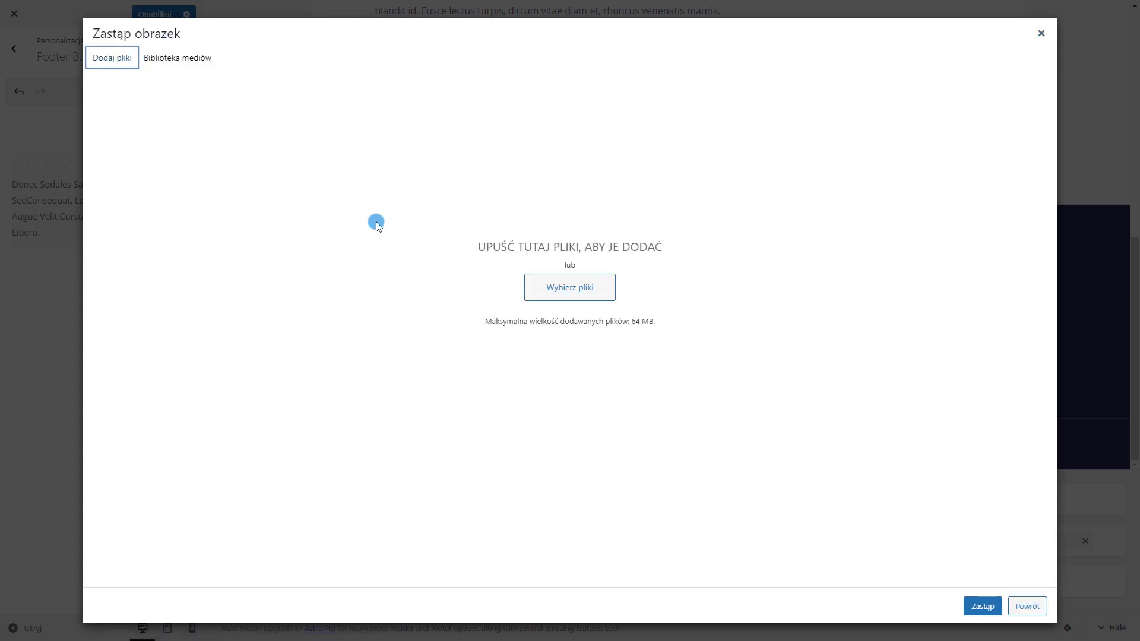
click(208, 60)
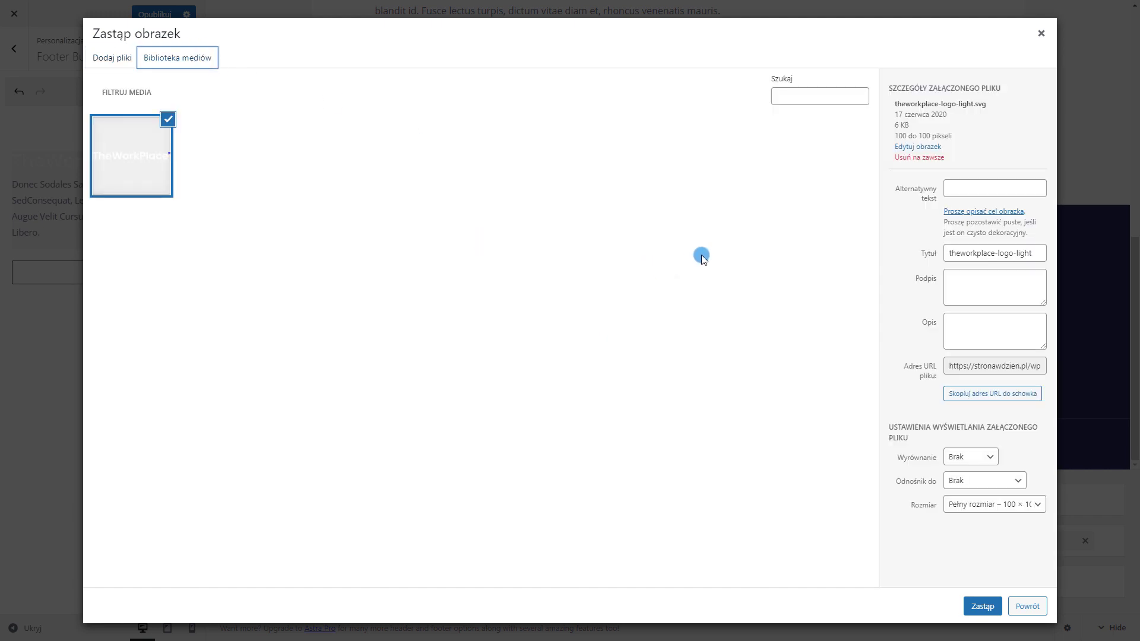
click(113, 59)
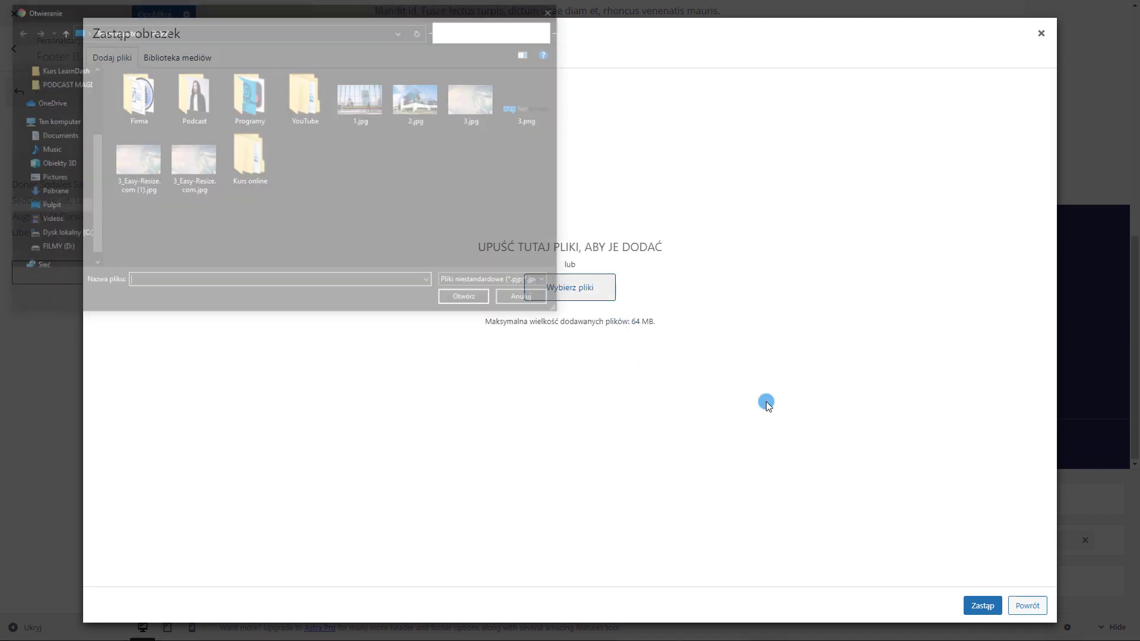
click(572, 292)
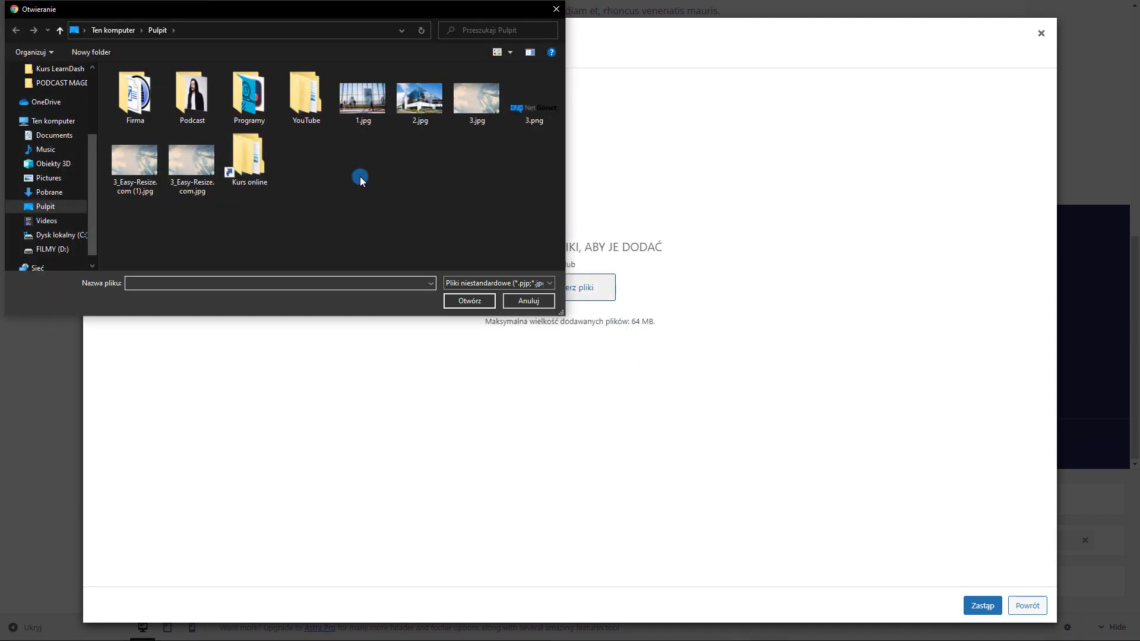
double_click(520, 110)
click(994, 606)
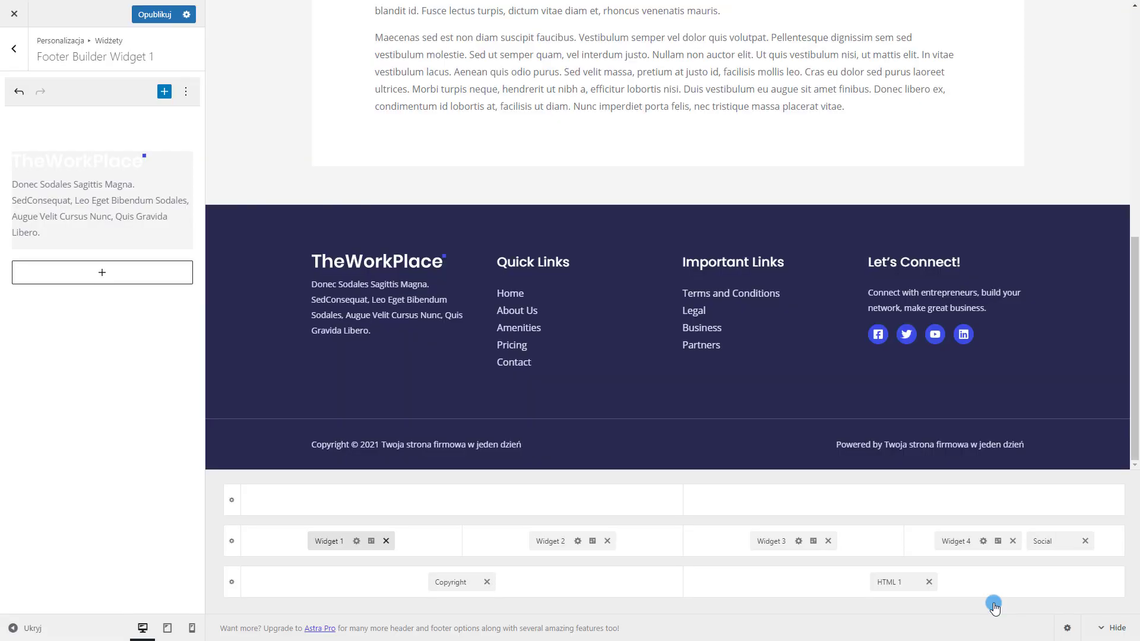
click(126, 168)
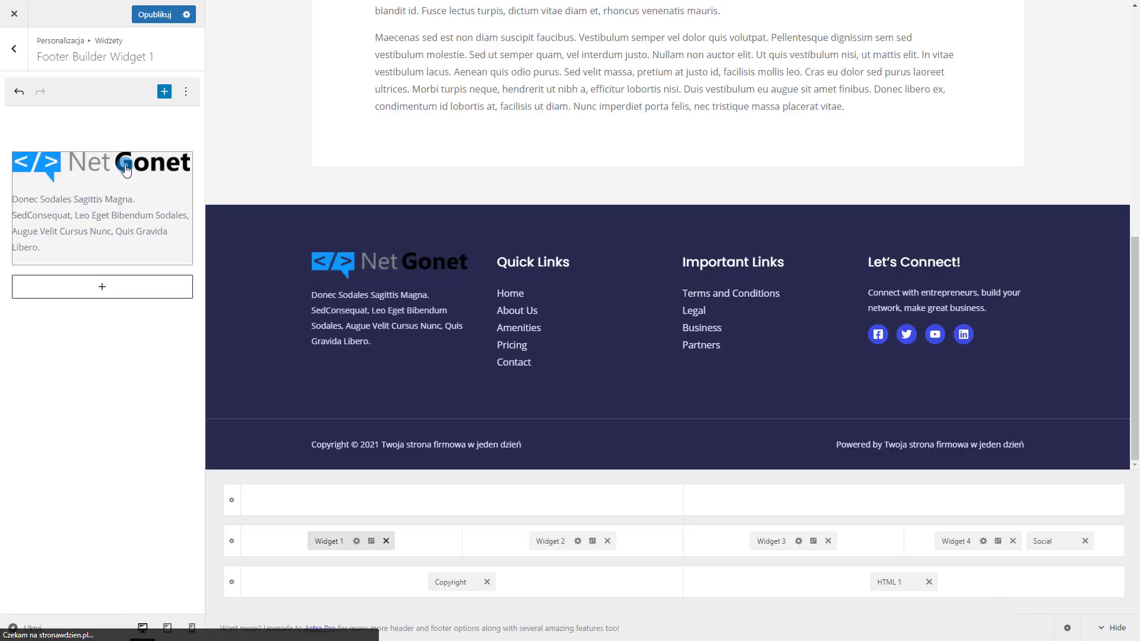
click(510, 318)
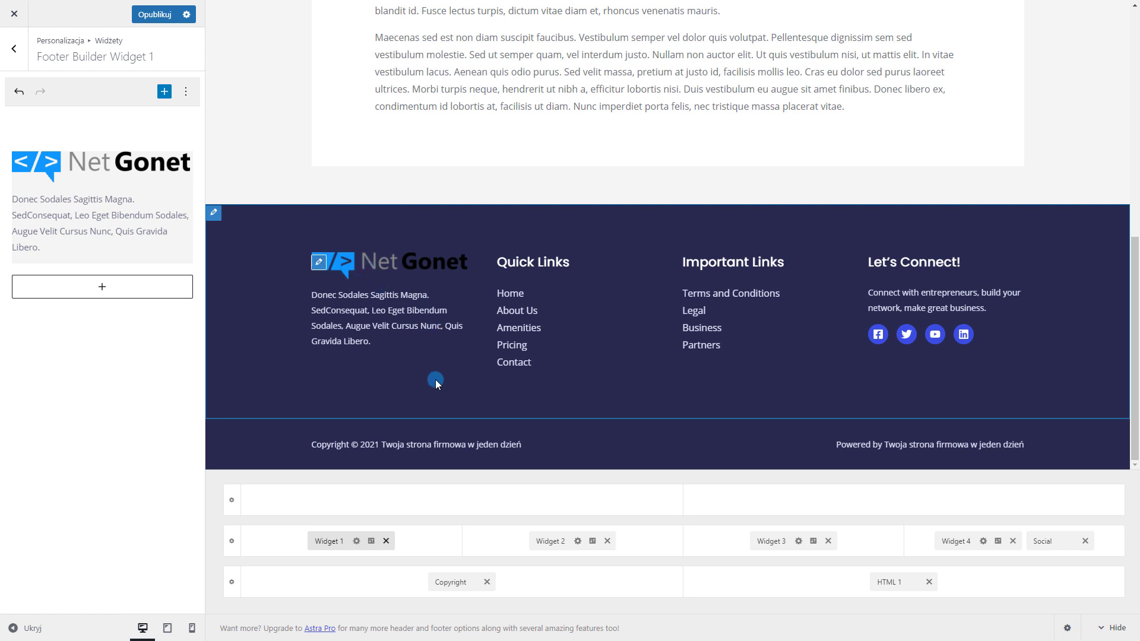
Replace words in the footer description text with 'sdsdsd'
click(50, 248)
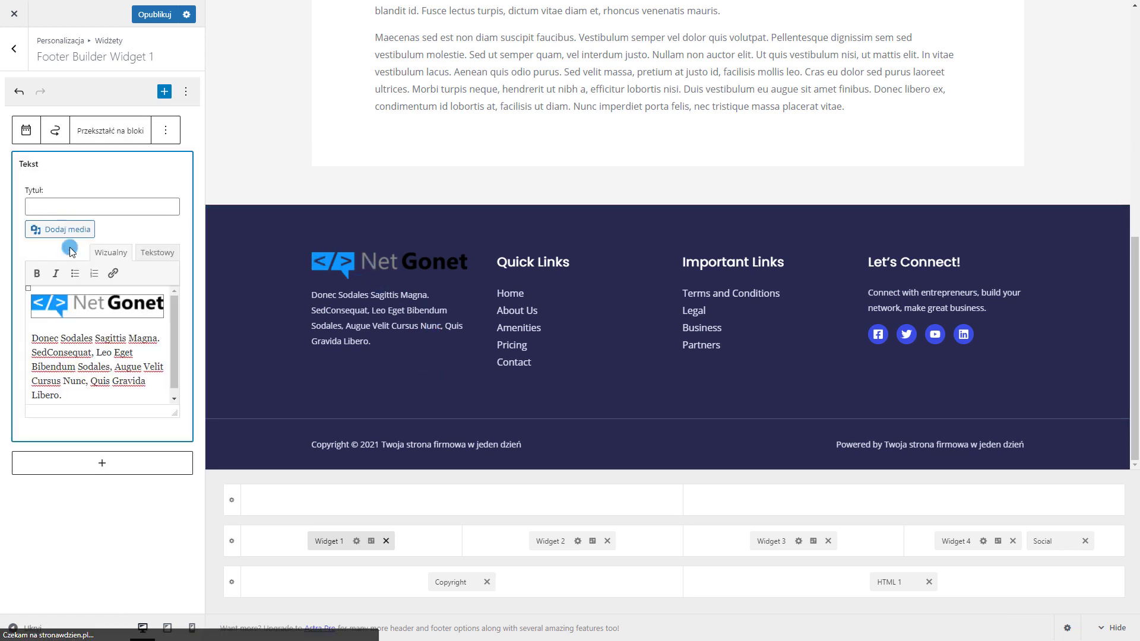
click(99, 373)
drag(111, 387, 12, 358)
click(68, 364)
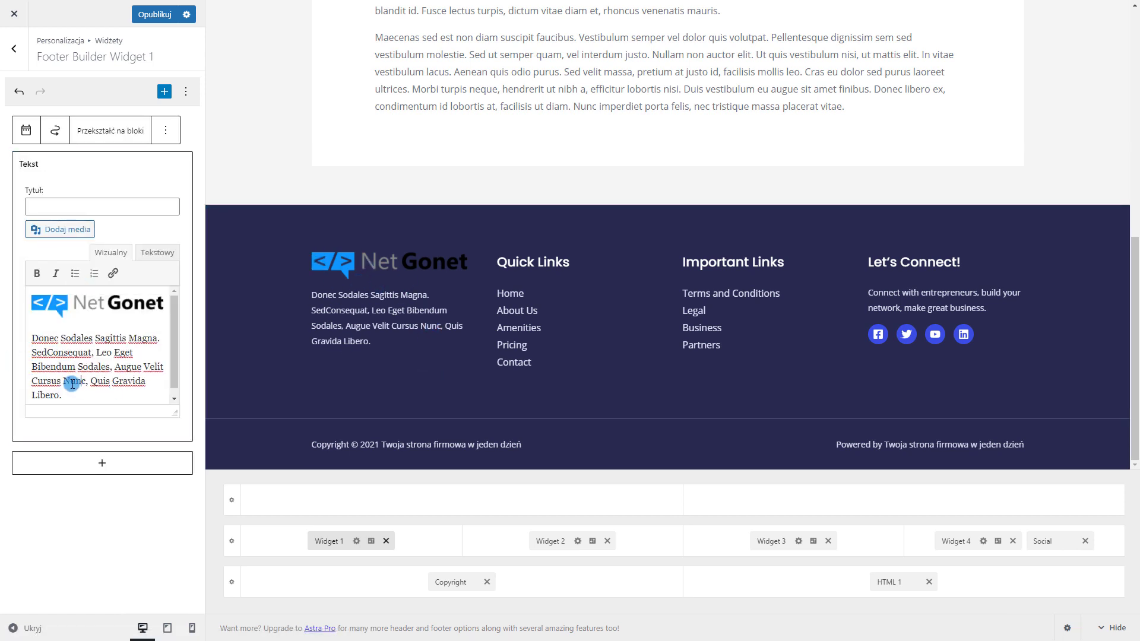
drag(81, 384, 38, 369)
text(sdsdsd)
click(125, 374)
text(sdsdsd)
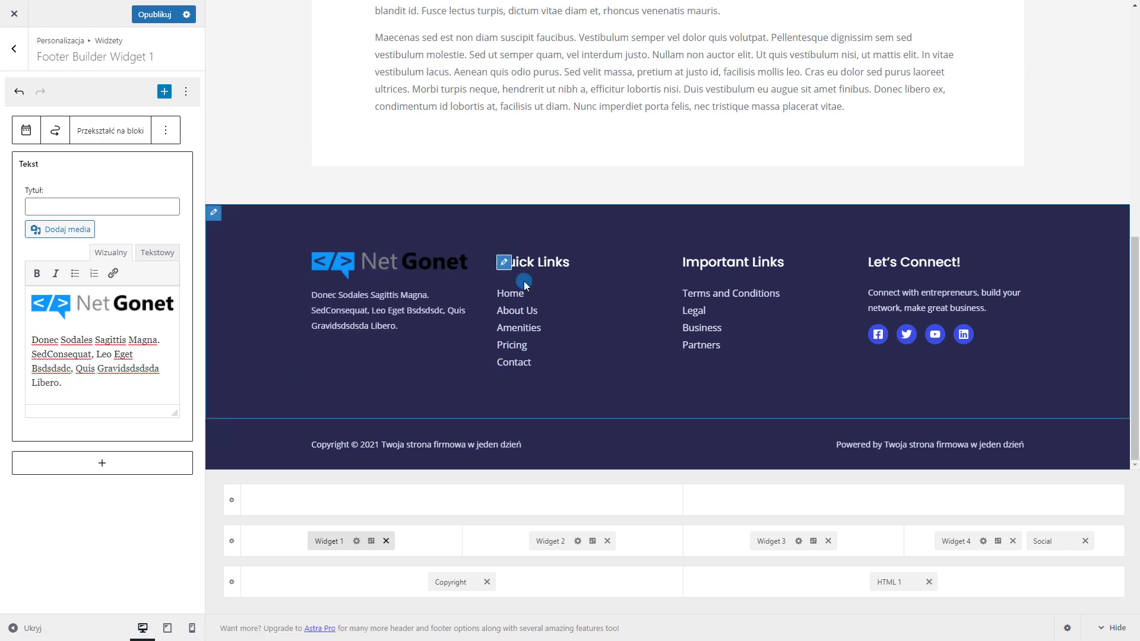
Begin renaming the Quick Links menu, typing 'Po' as the new name
click(504, 264)
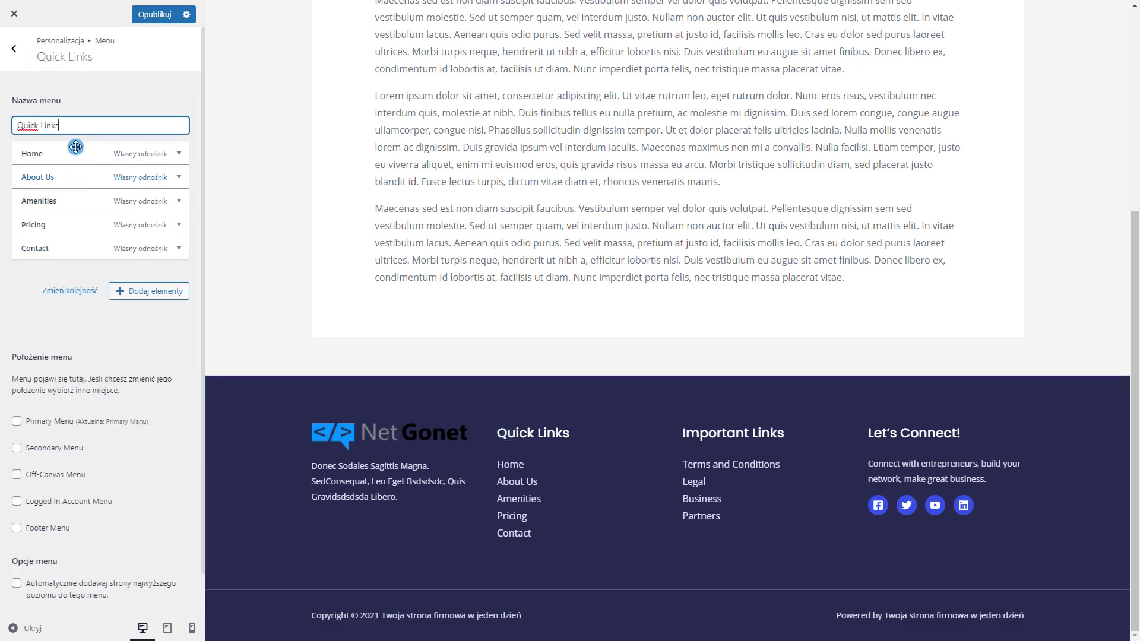
triple_click(74, 126)
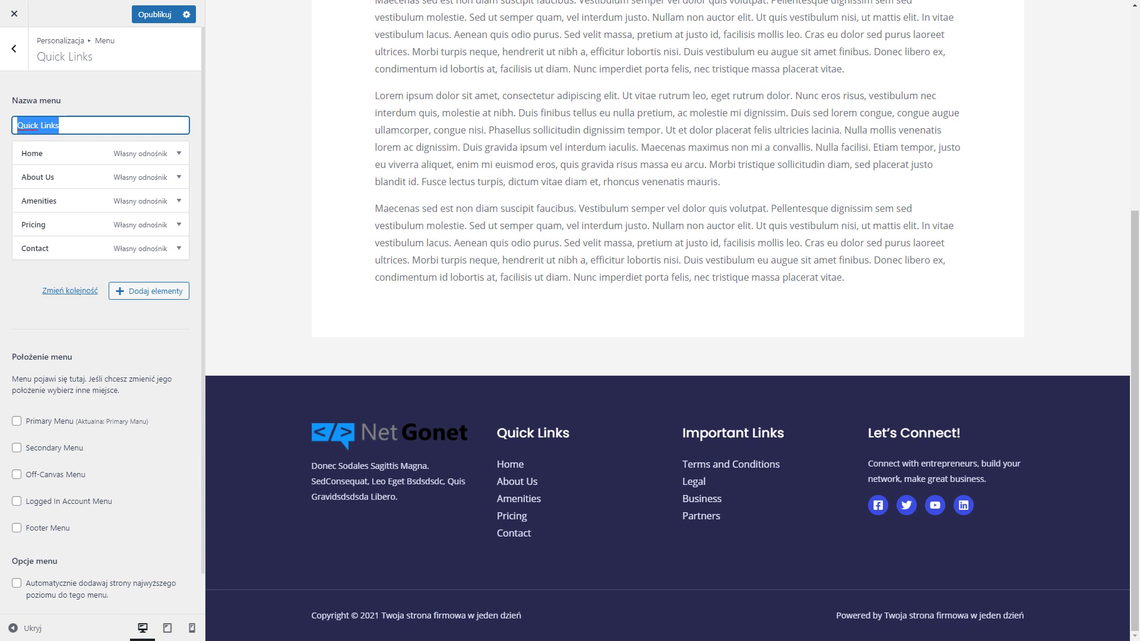
text(Polecane)
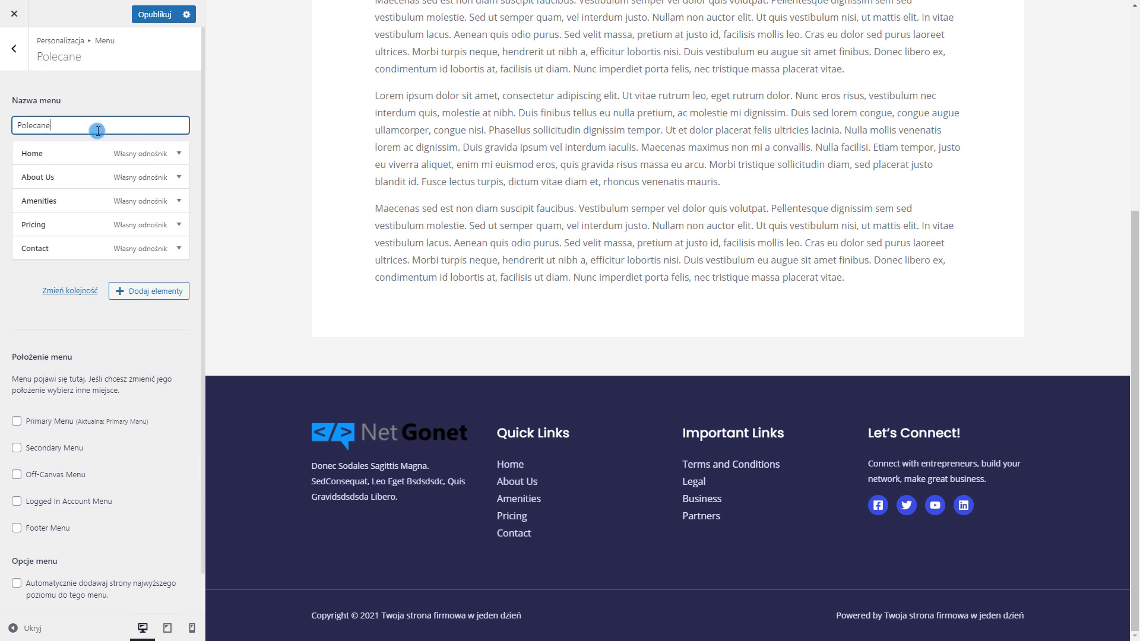
Relabel the Contact menu item to Kontakt and change its address to netgonet
click(178, 250)
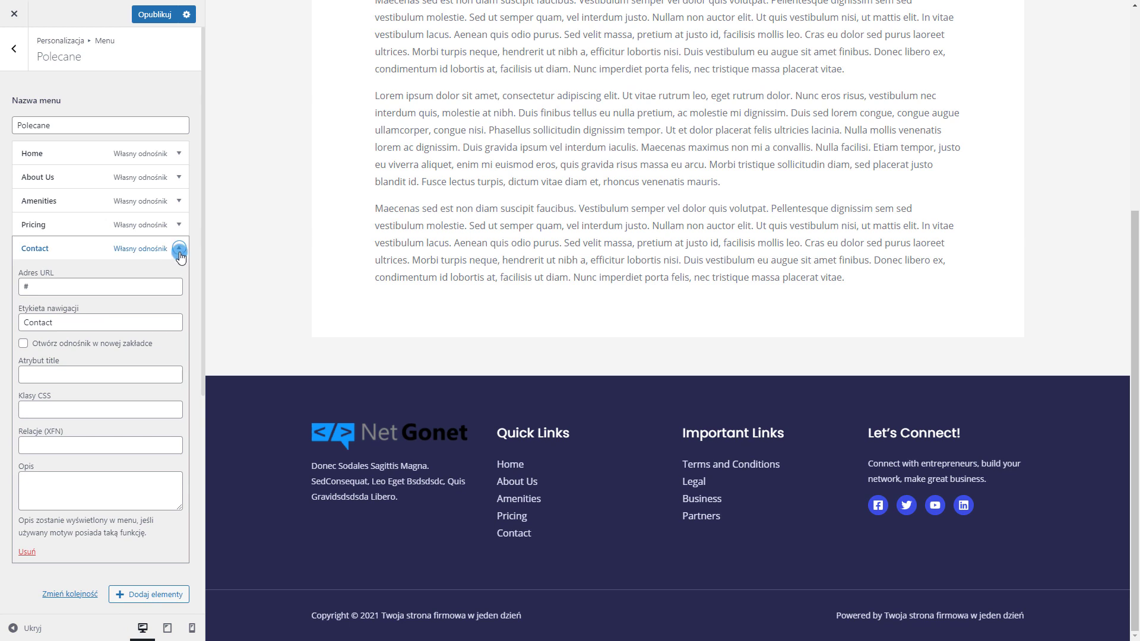
click(180, 254)
click(176, 264)
click(76, 321)
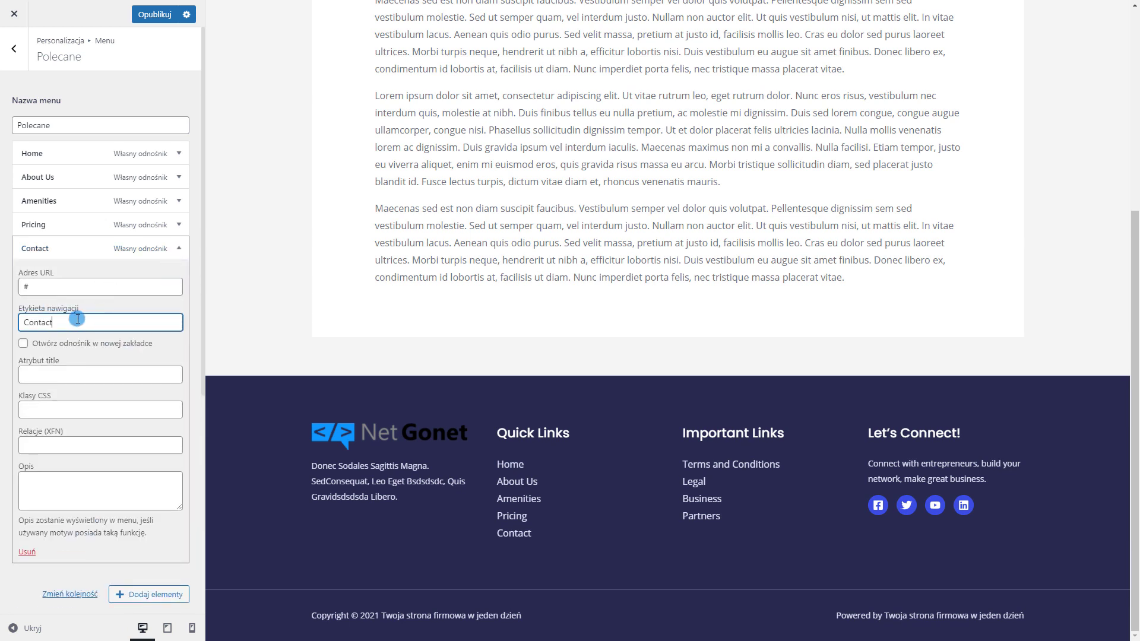
key(ctrl+a)
text(Kontak)
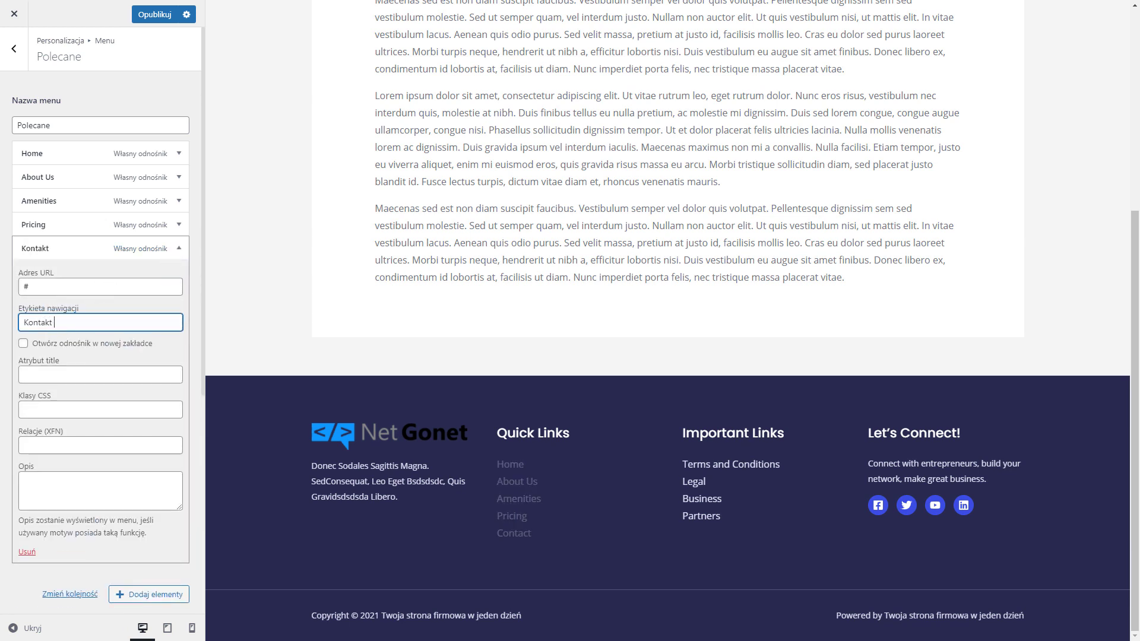
text(t)
drag(69, 274, 20, 286)
text(netgonet/)
key(BackSpace)
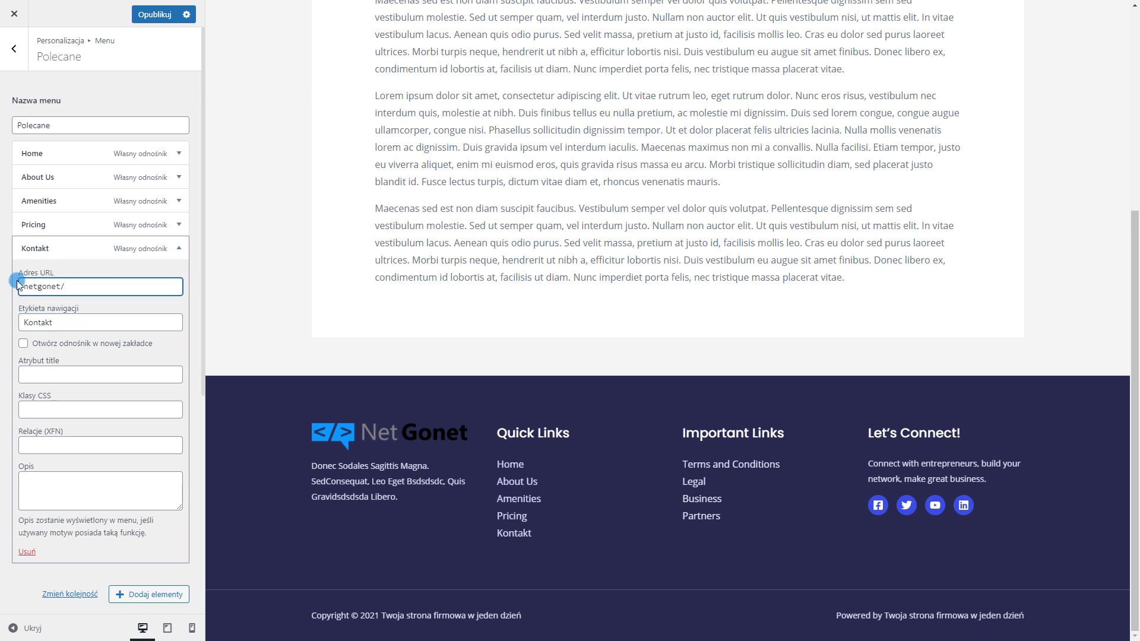
text(.pl)
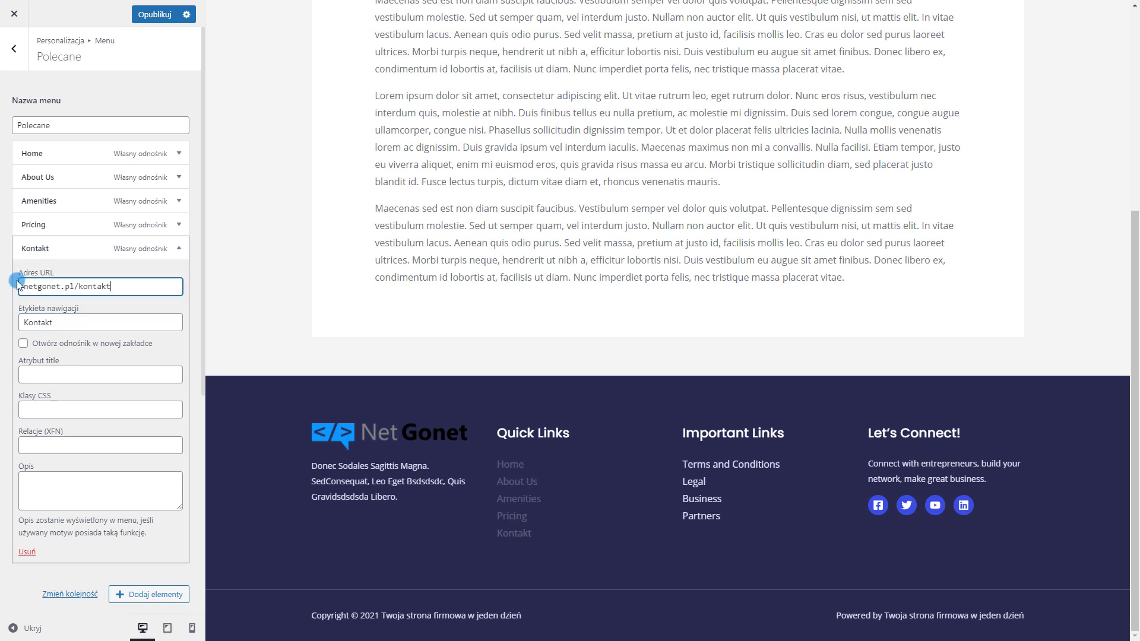
Relabel the Pricing item to Cennik with address text 'cennikwww.netgonet.pl'
click(71, 225)
drag(65, 299, 21, 298)
text(Cennik)
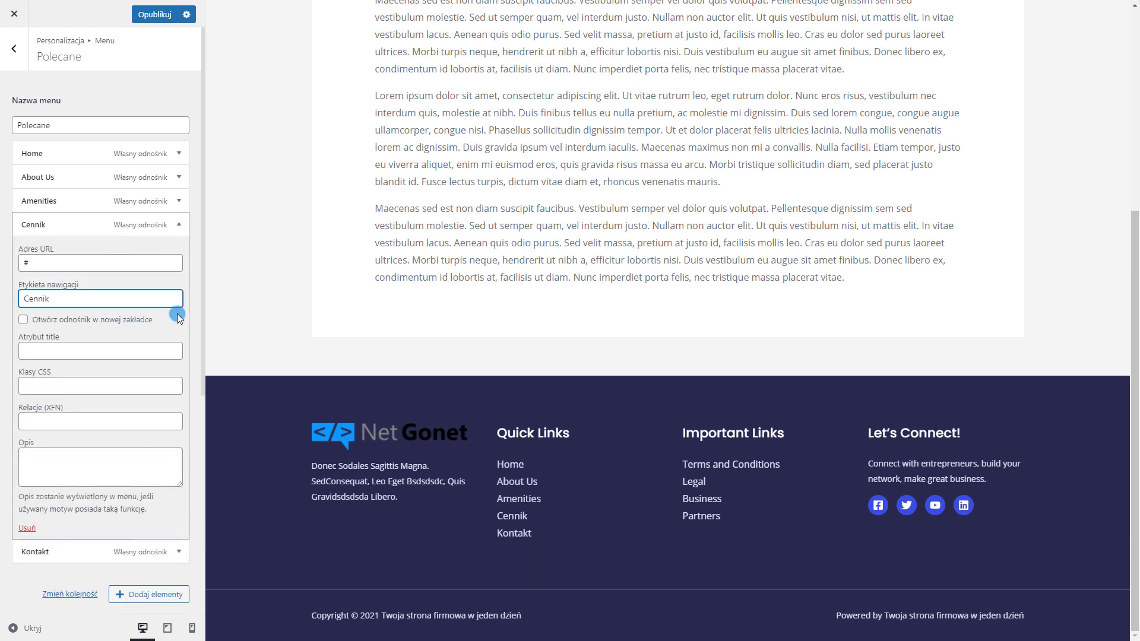
drag(49, 250, 22, 264)
click(77, 266)
text(cennik)
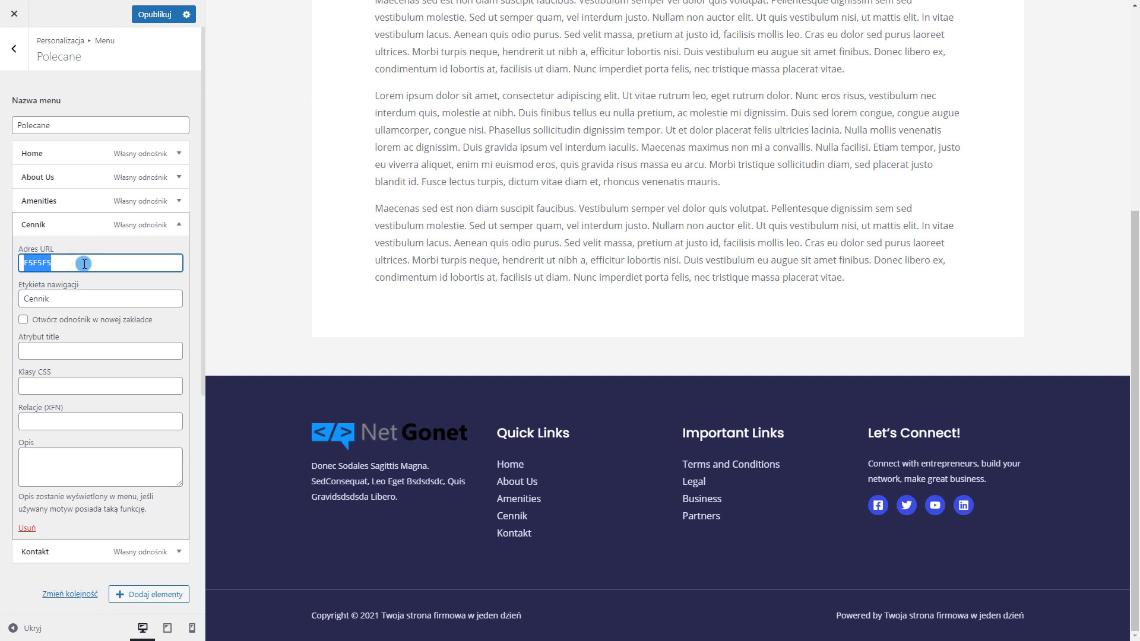
text(www.netgonet.pl)
click(178, 225)
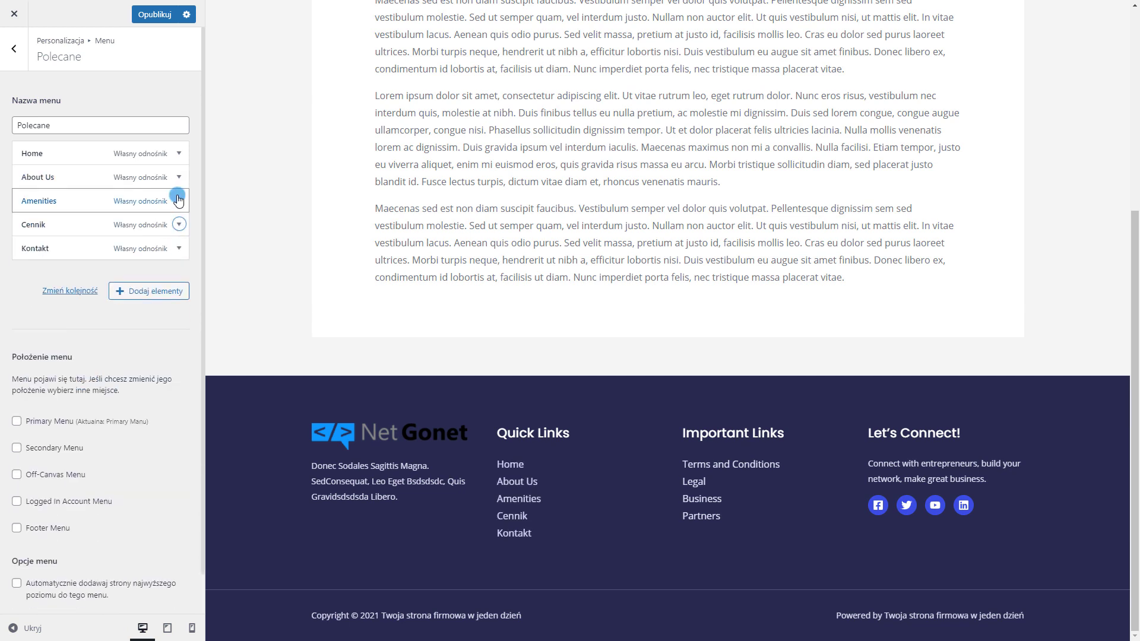
Remove the O nas item from the menu
click(178, 201)
drag(97, 270, 21, 270)
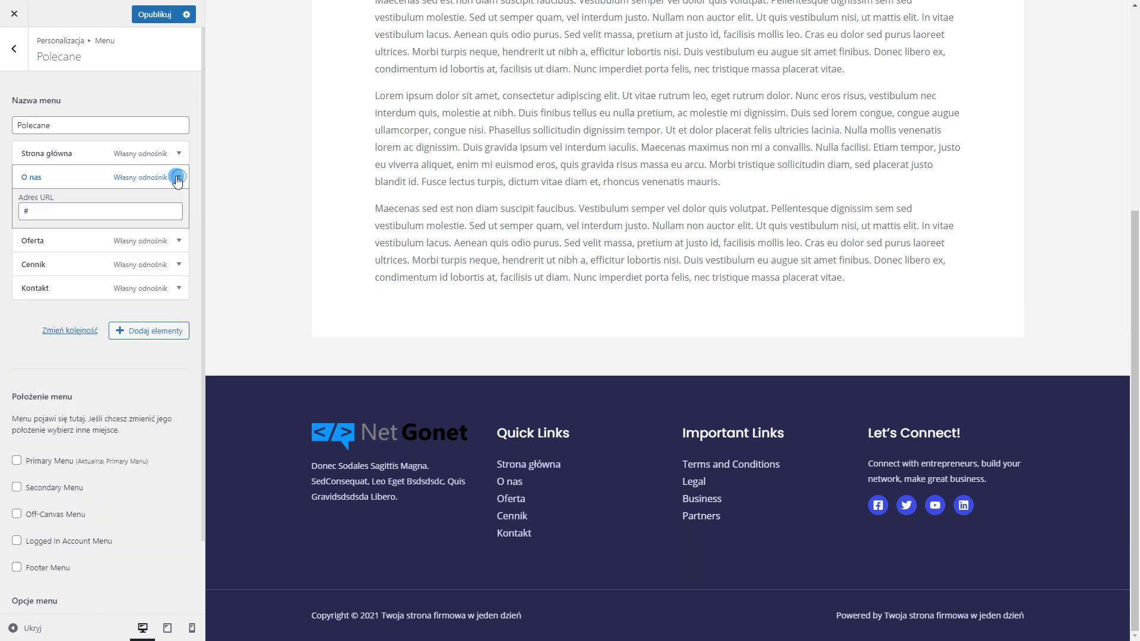
scroll(133, 303, down, 2)
scroll(118, 309, up, 1)
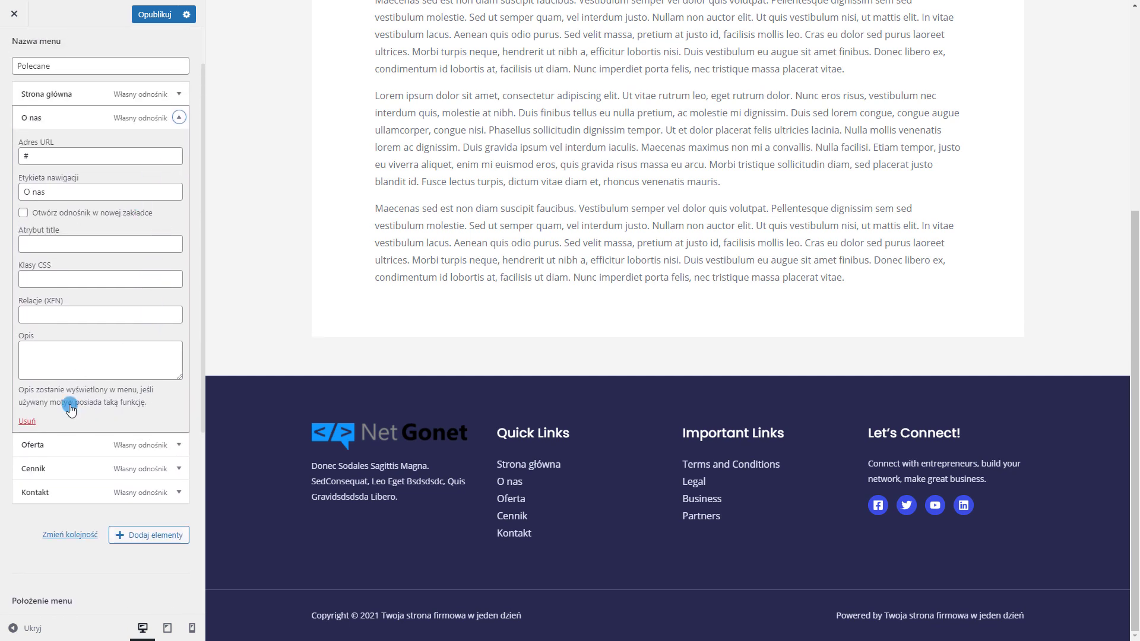
click(27, 422)
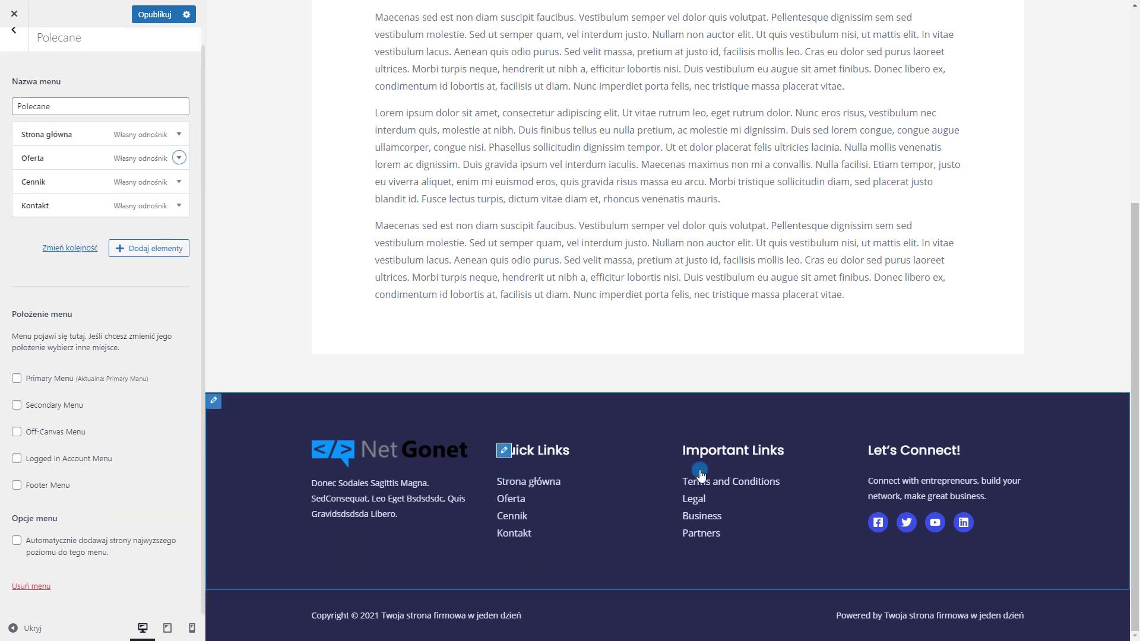
Rename the Important Links menu to Menu and return to the list of menus
click(689, 450)
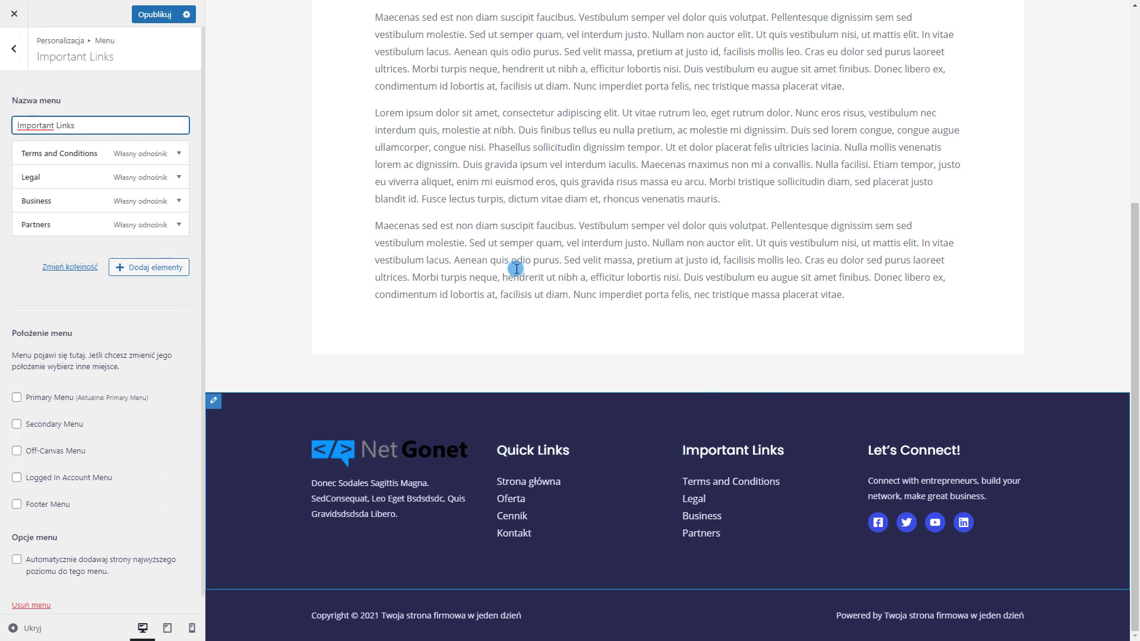
drag(84, 127, 17, 126)
text(Menu)
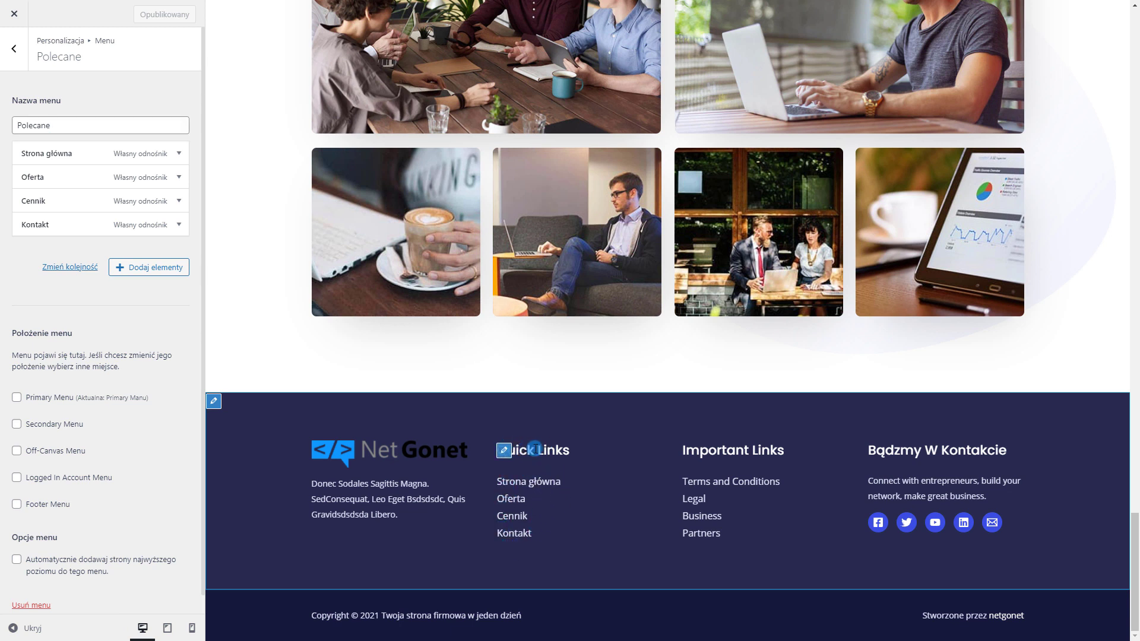
drag(520, 450, 575, 450)
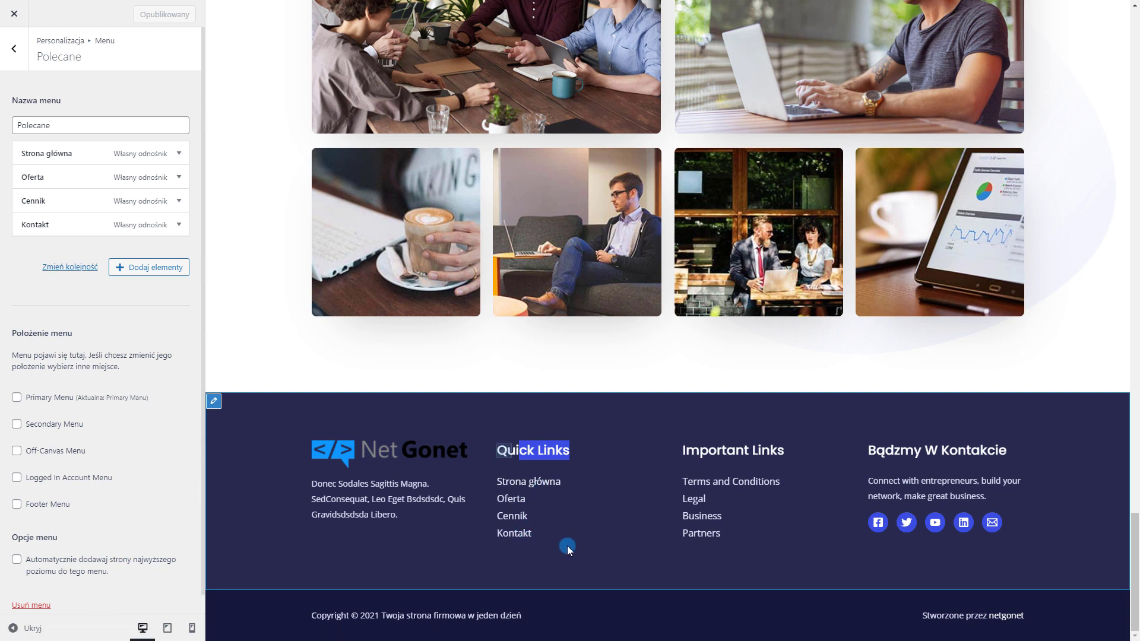
click(14, 59)
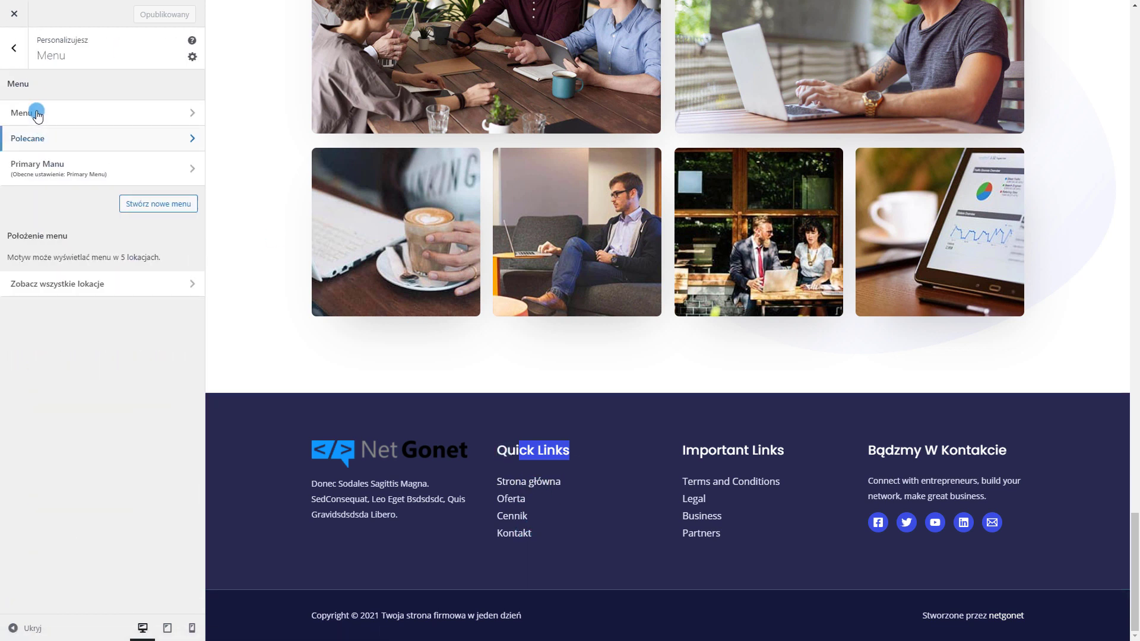
In the Footer Builder, change the Quick Links widget title to Menu
click(12, 67)
click(70, 284)
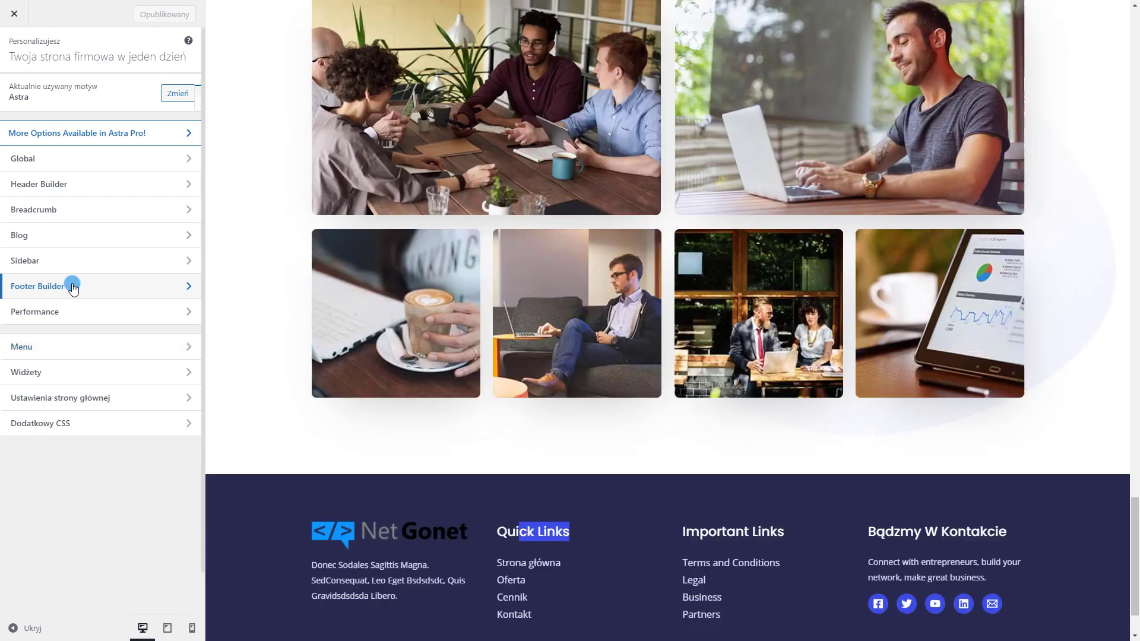
scroll(576, 310, down, 15)
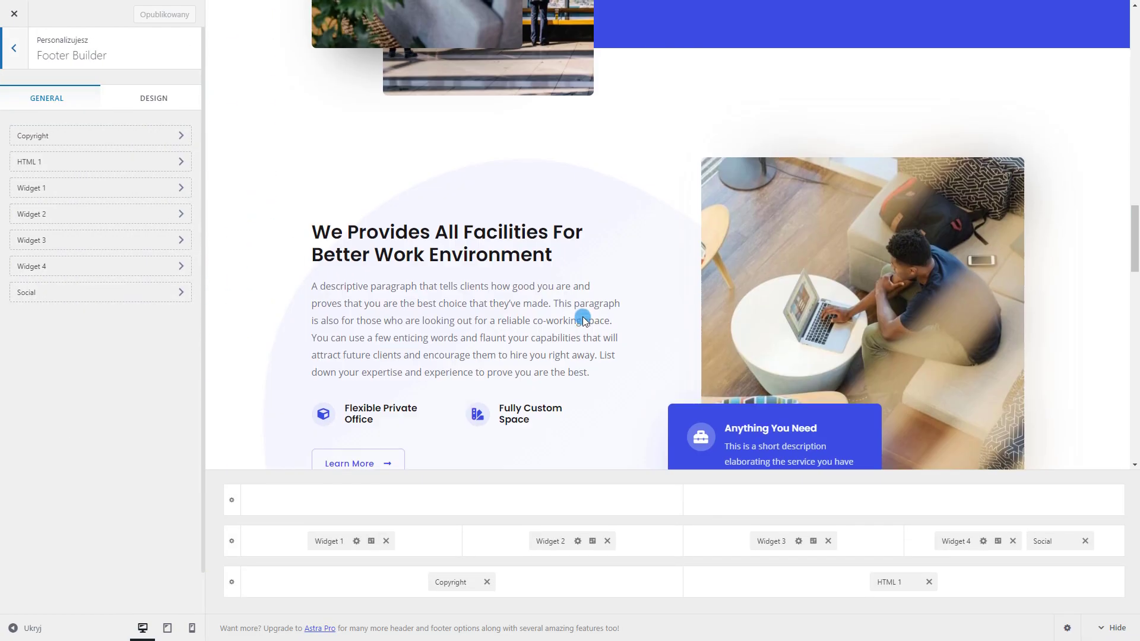
scroll(583, 318, down, 5)
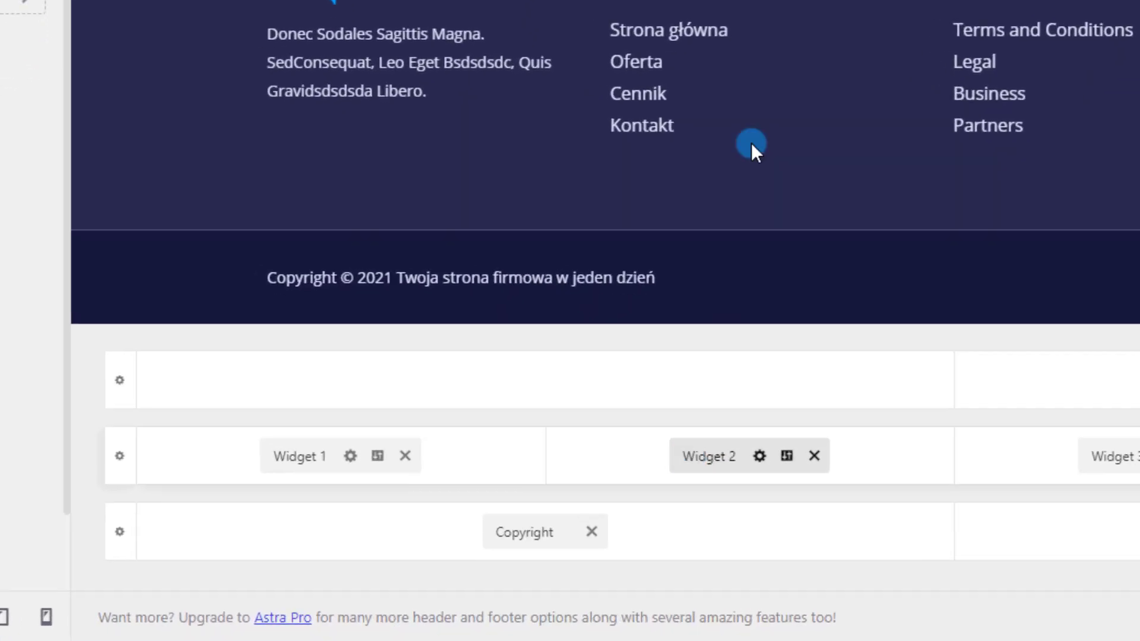
click(752, 145)
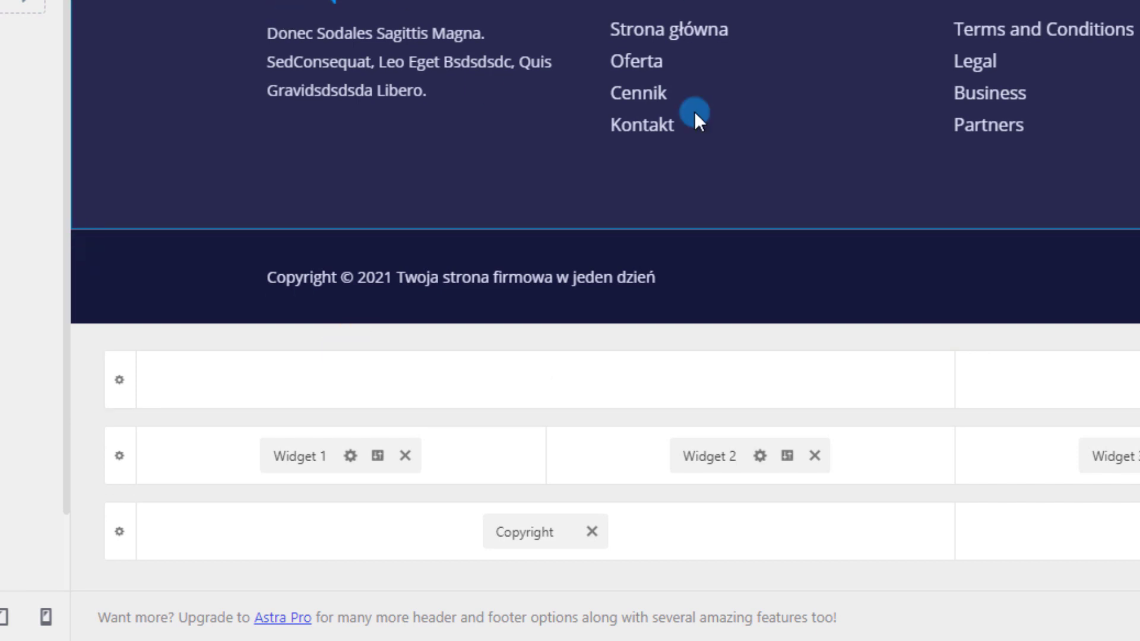
click(734, 451)
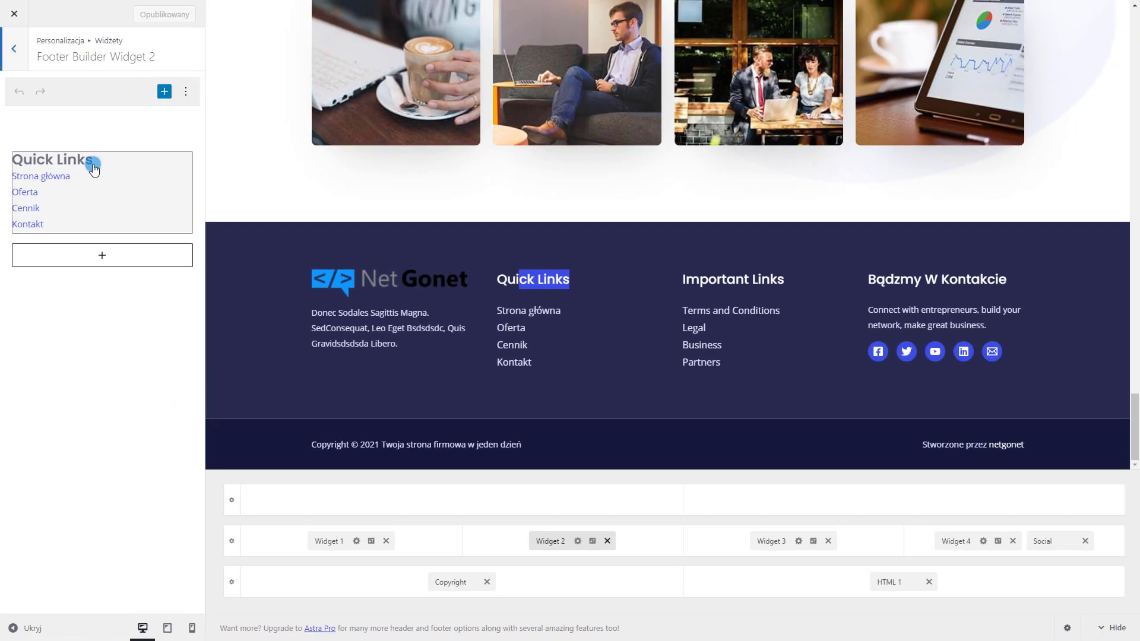
click(93, 165)
triple_click(88, 205)
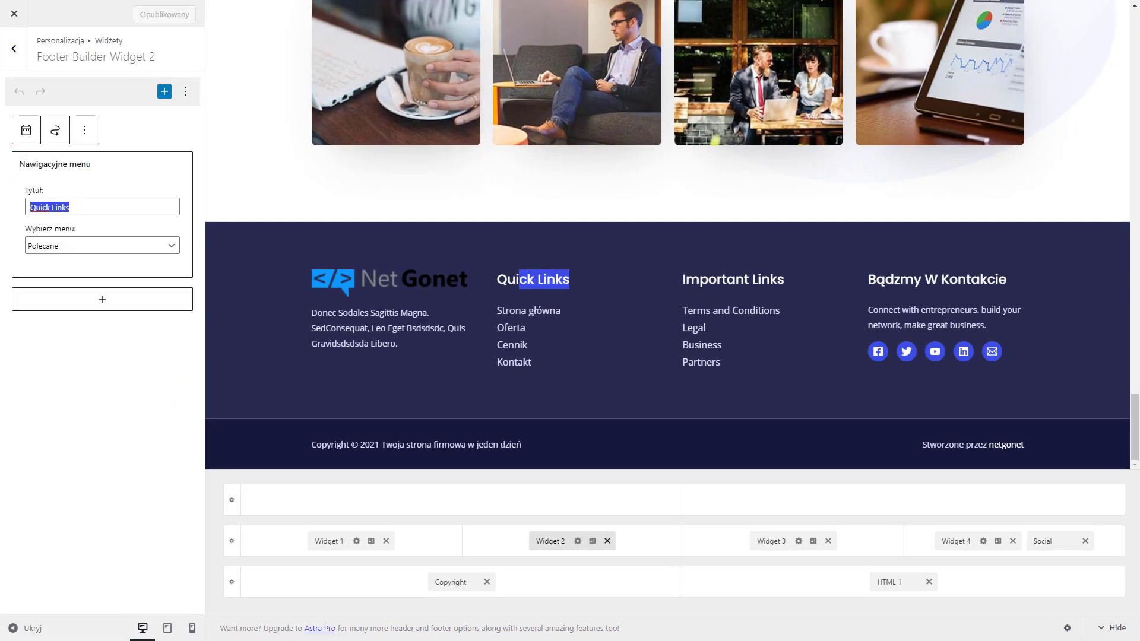
text(Menu)
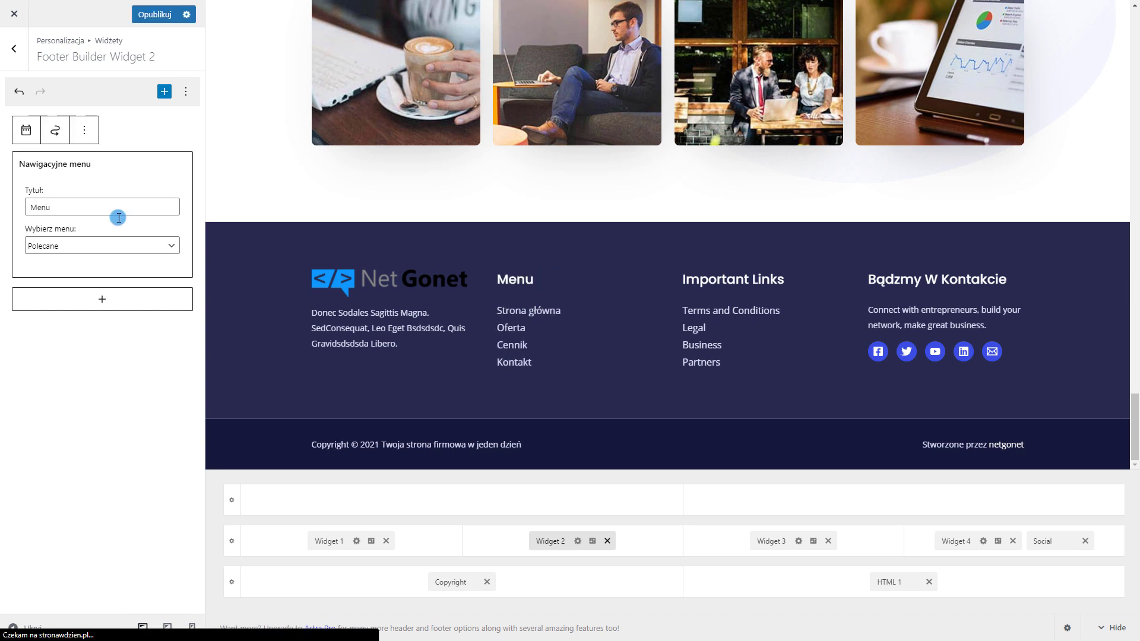
click(768, 542)
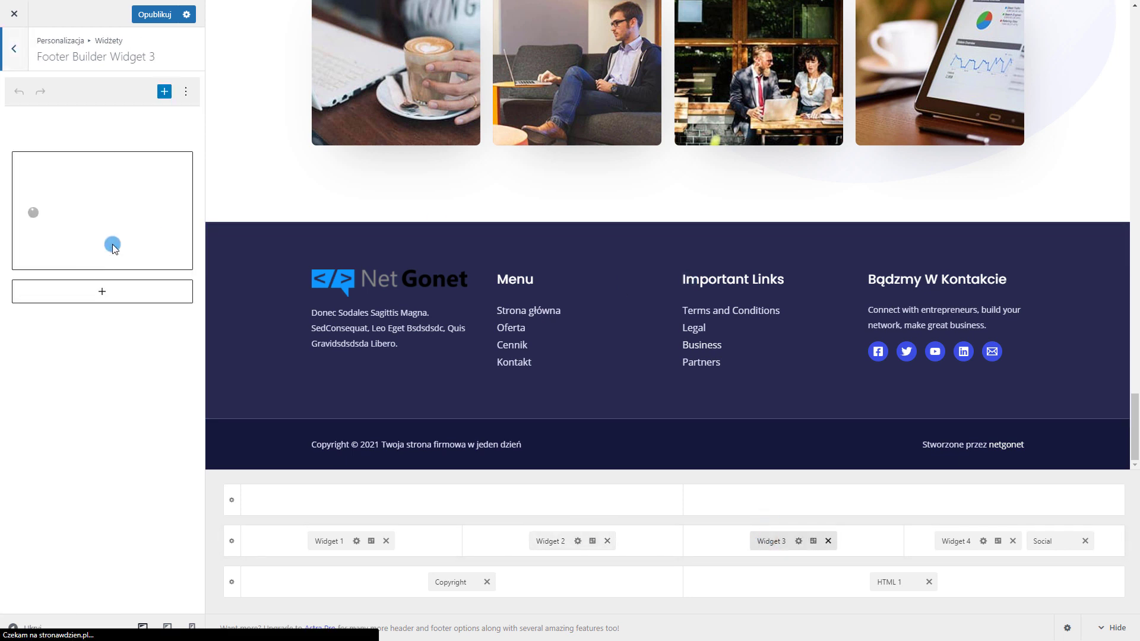
Change the Important Links widget title to 'Pole' and open the Let's Connect! widget
click(112, 176)
drag(100, 205, 1, 178)
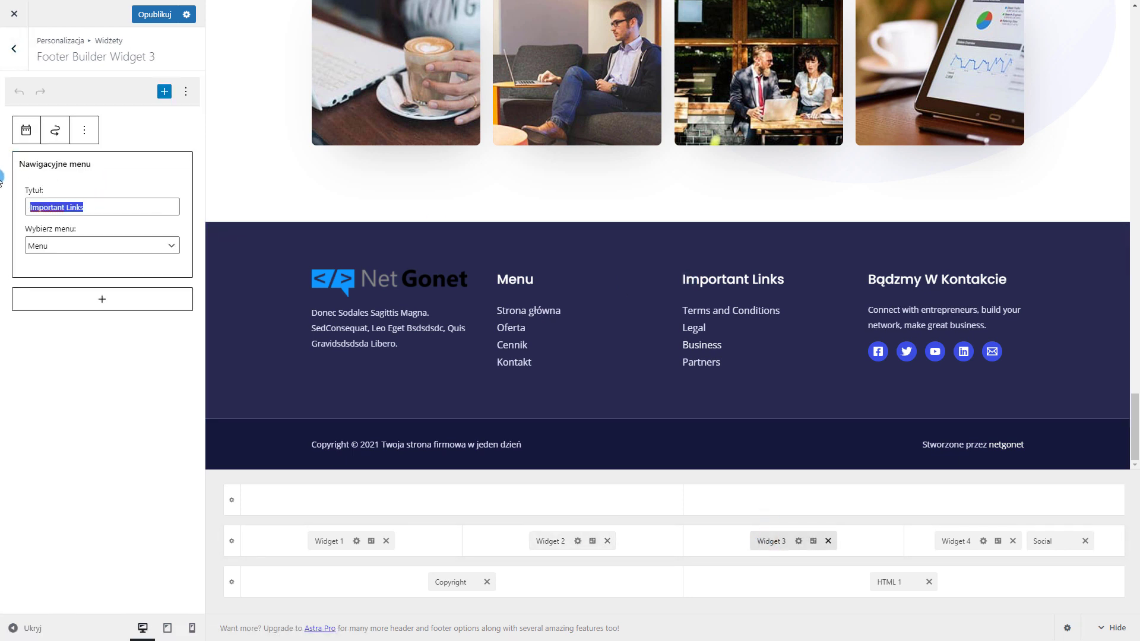
text(Pole)
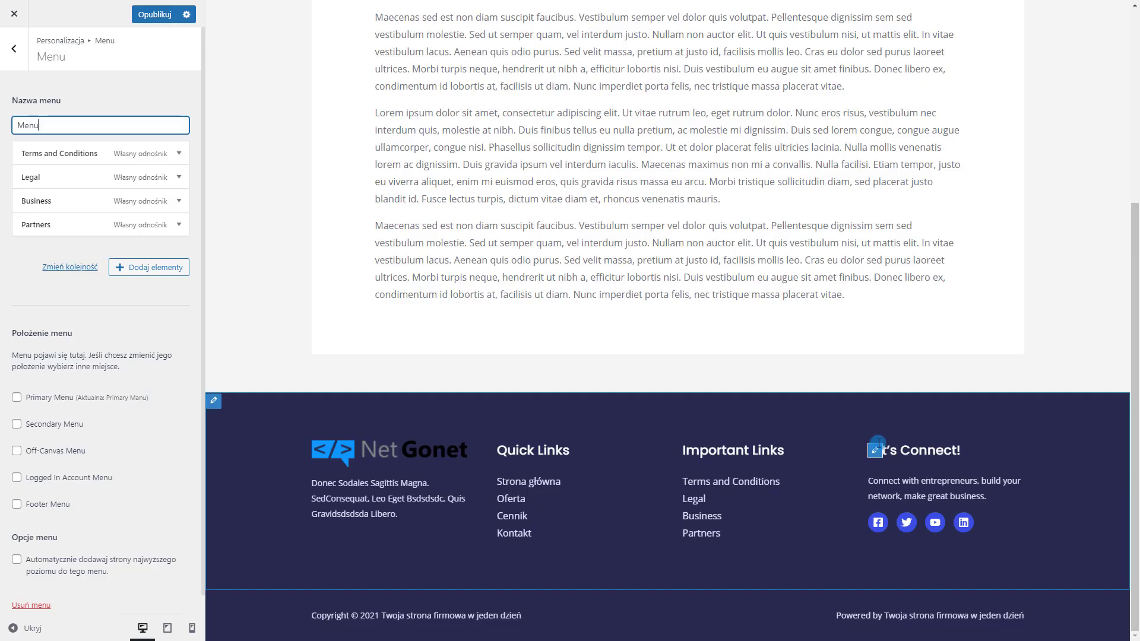
click(876, 450)
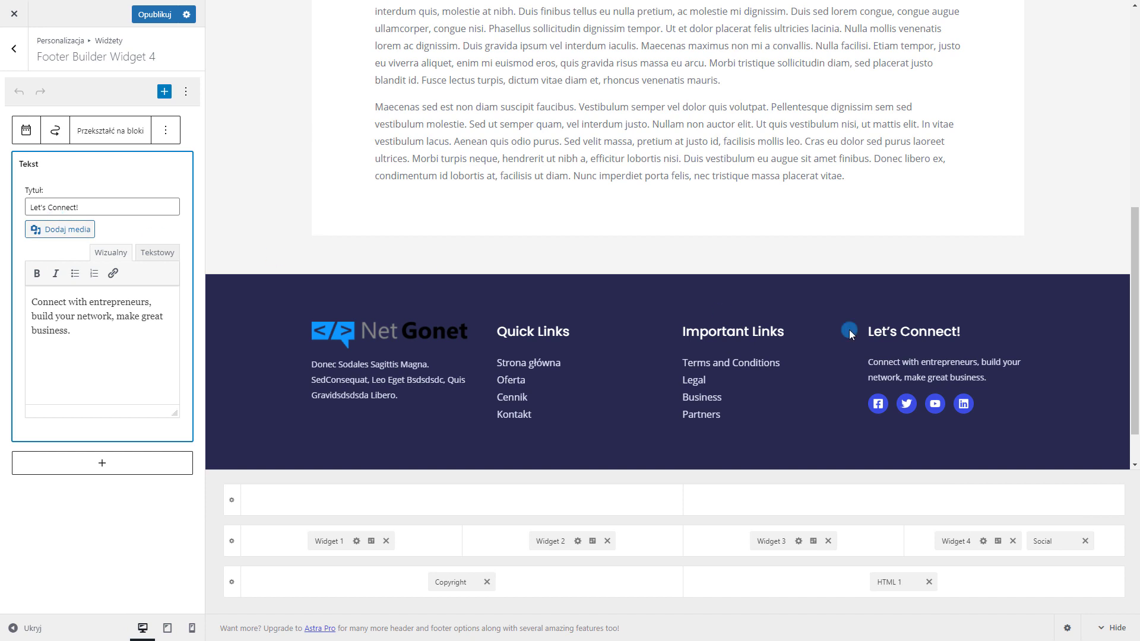
Retitle the contact widget 'Bądźmy w kontakcie' and bring up the footer social icon settings
triple_click(66, 208)
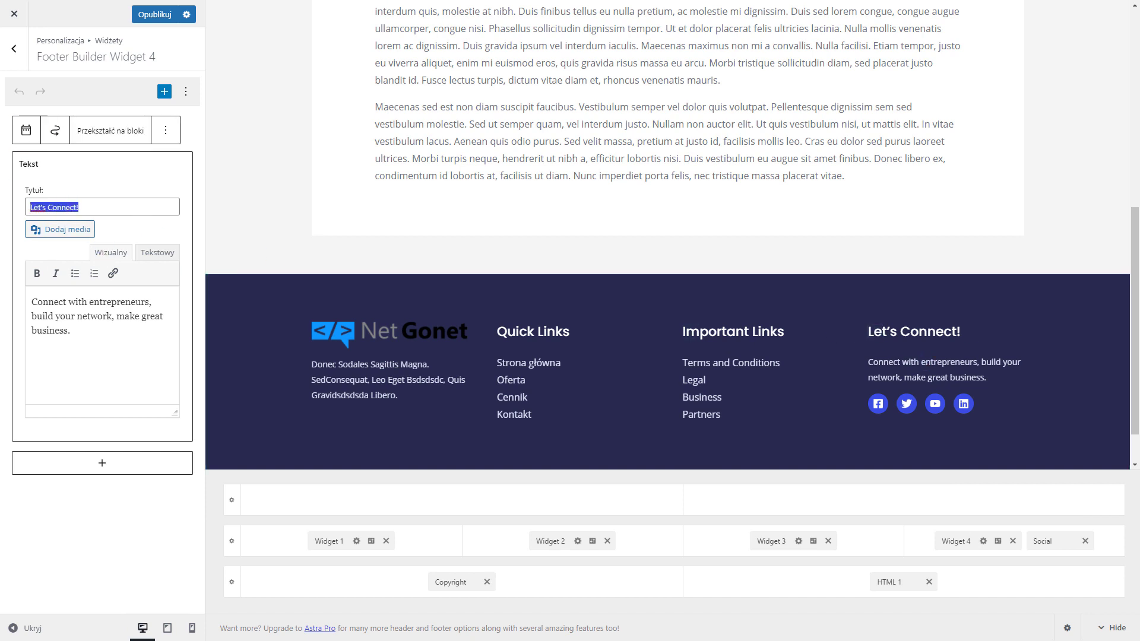
text(Bądźmy w kontakcie)
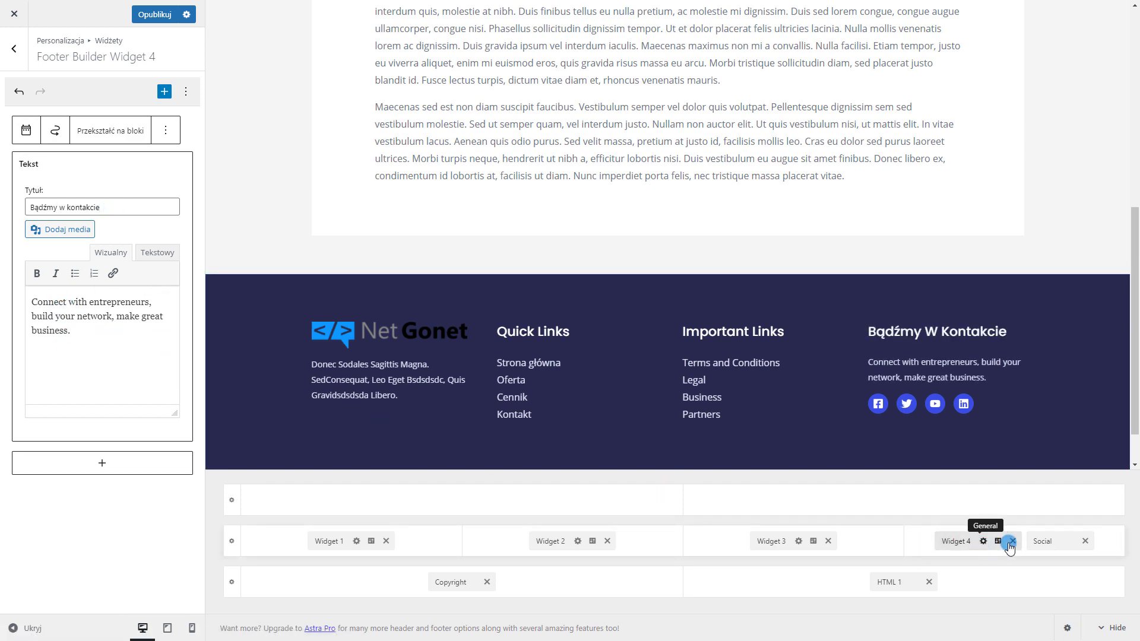
click(877, 405)
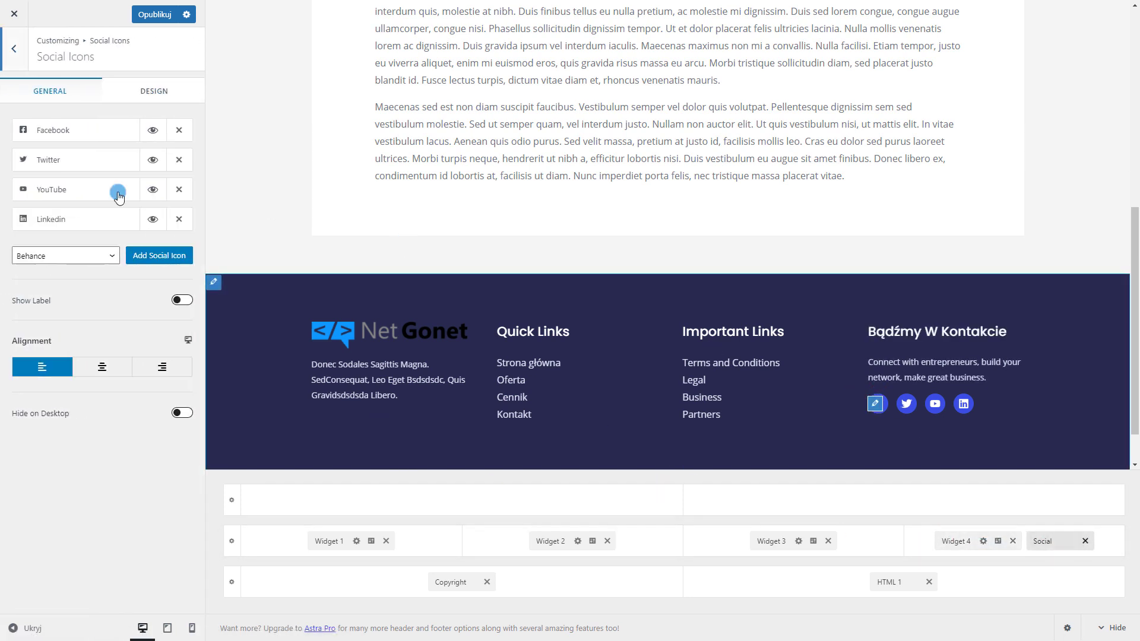
click(98, 130)
click(65, 227)
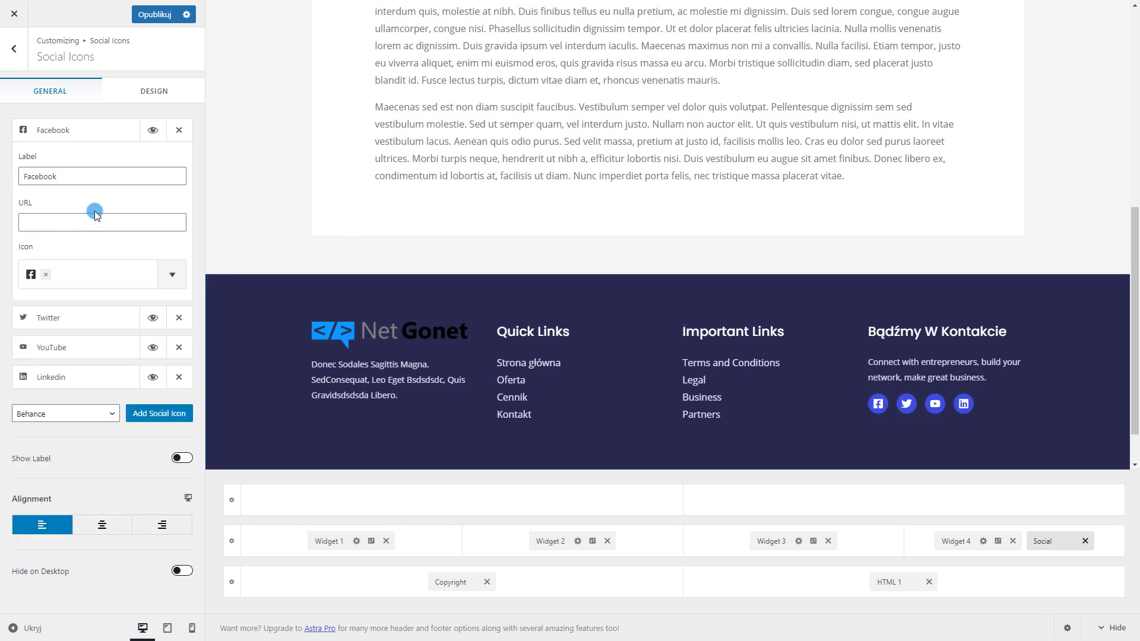
Add an Email 1 icon to the footer social icons
click(70, 318)
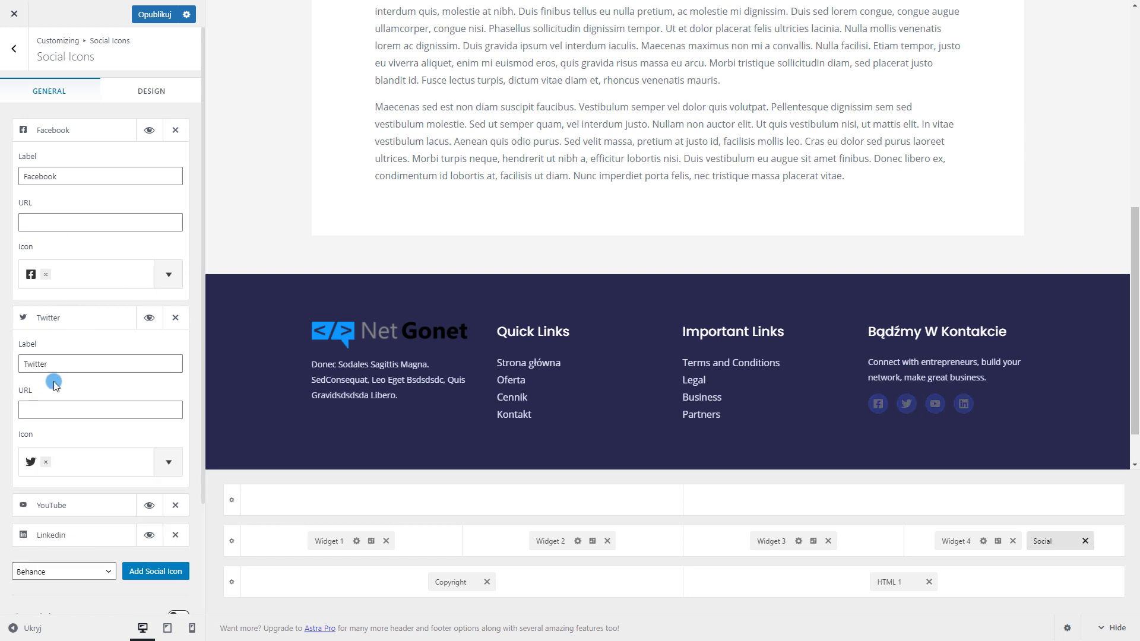
scroll(54, 386, down, 3)
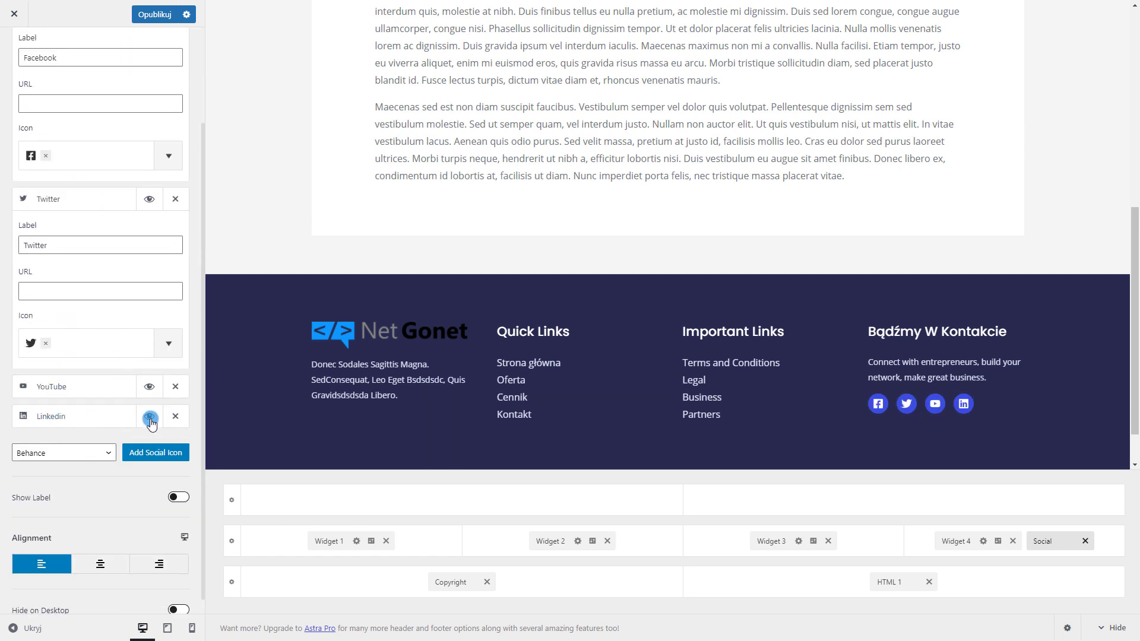
click(77, 453)
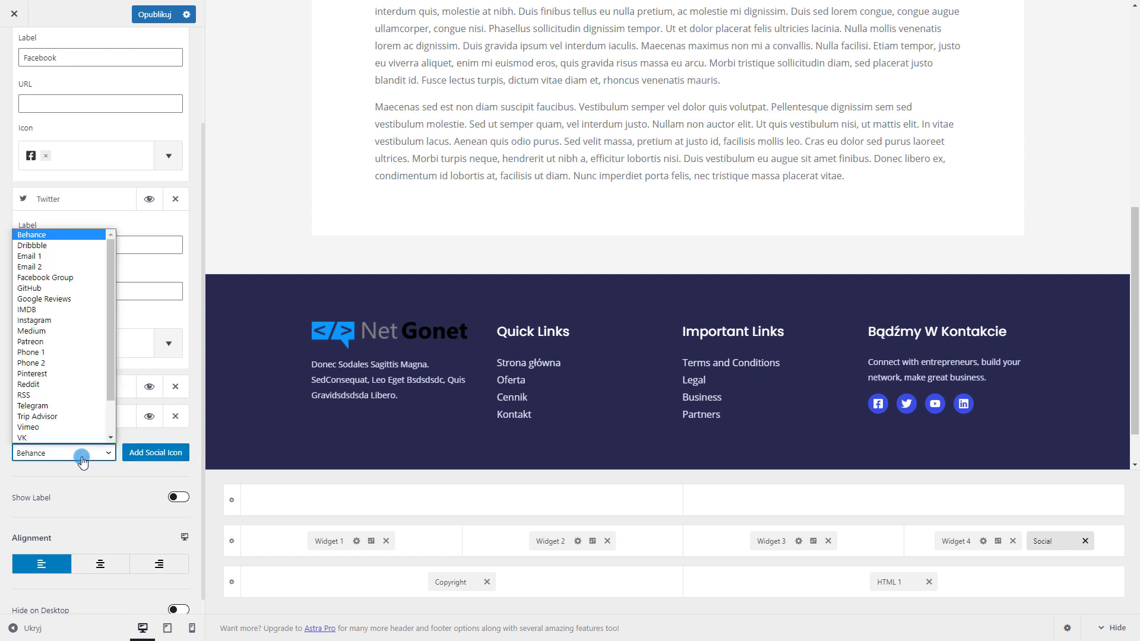
scroll(65, 433, up, 2)
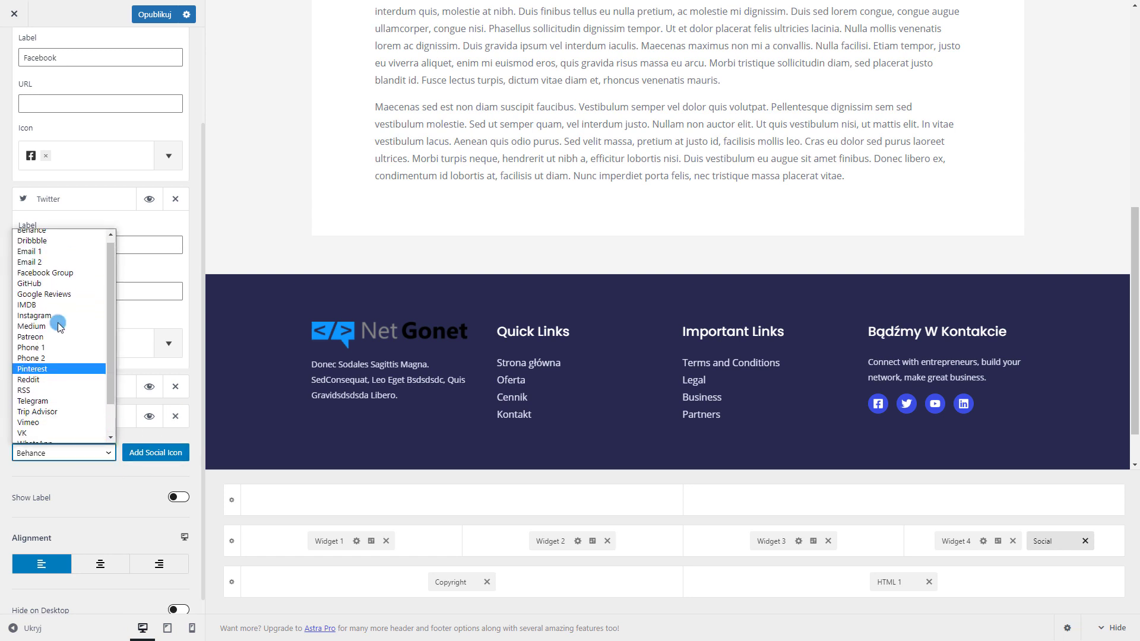
click(29, 255)
click(155, 452)
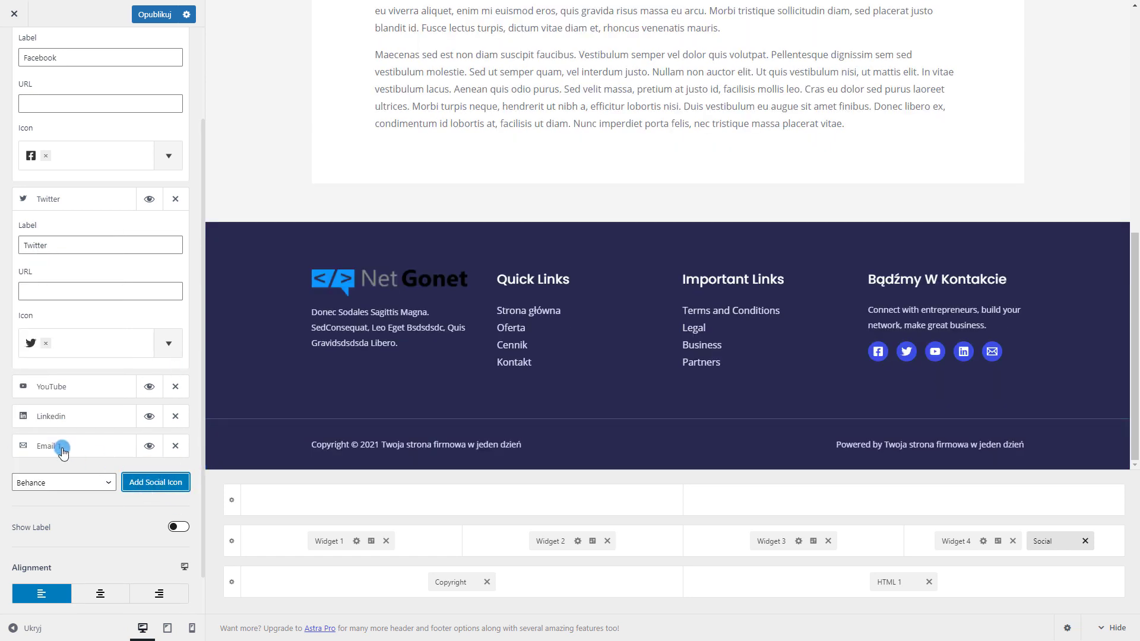
click(93, 446)
scroll(71, 434, down, 2)
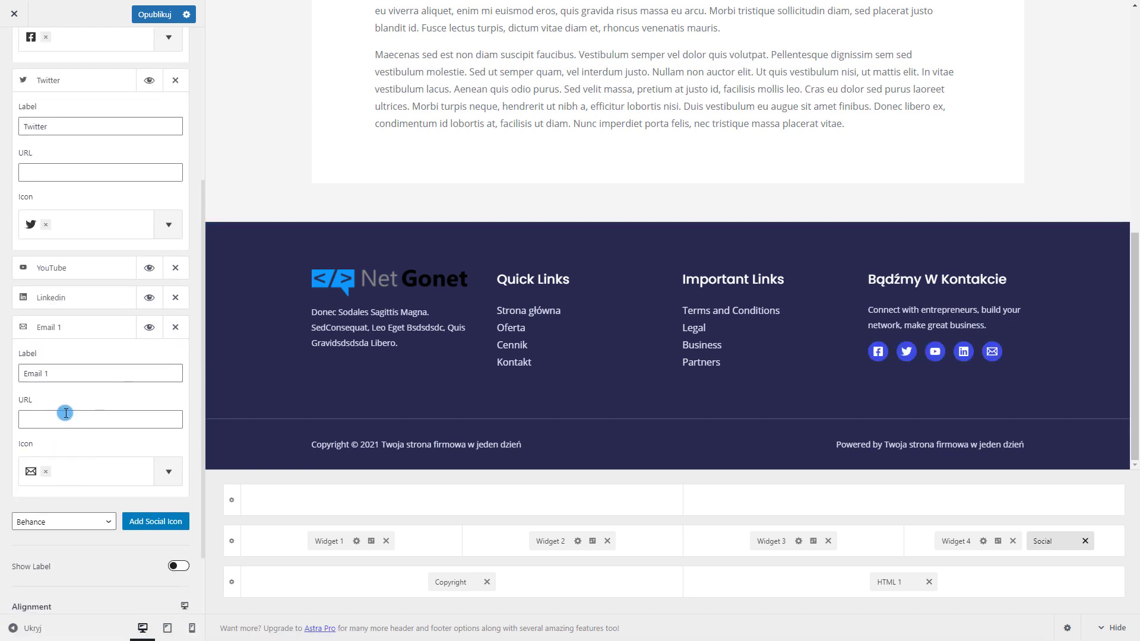
click(67, 327)
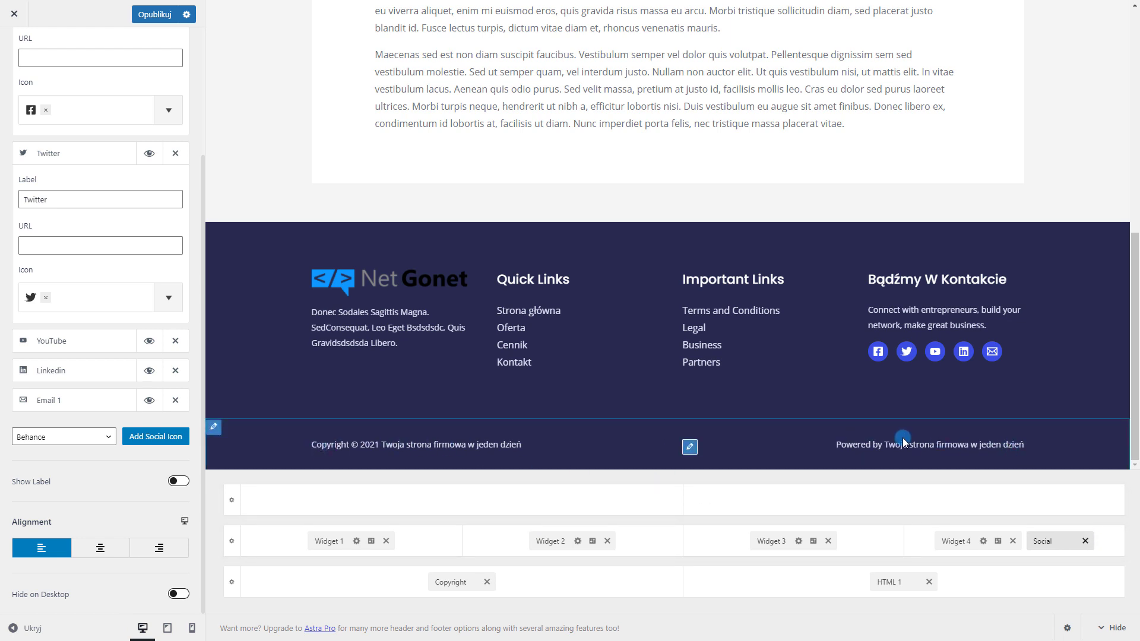
click(523, 443)
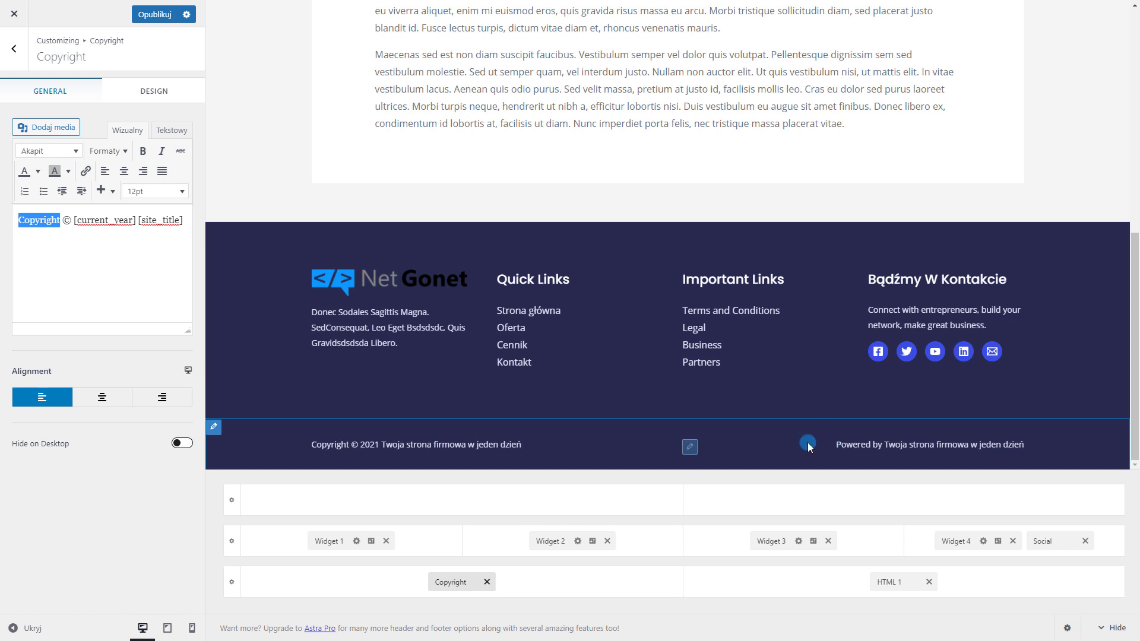
Replace 'Powered by [site_title]' with 'Stworzone przez netgonet', turning netgonet into a link
click(689, 447)
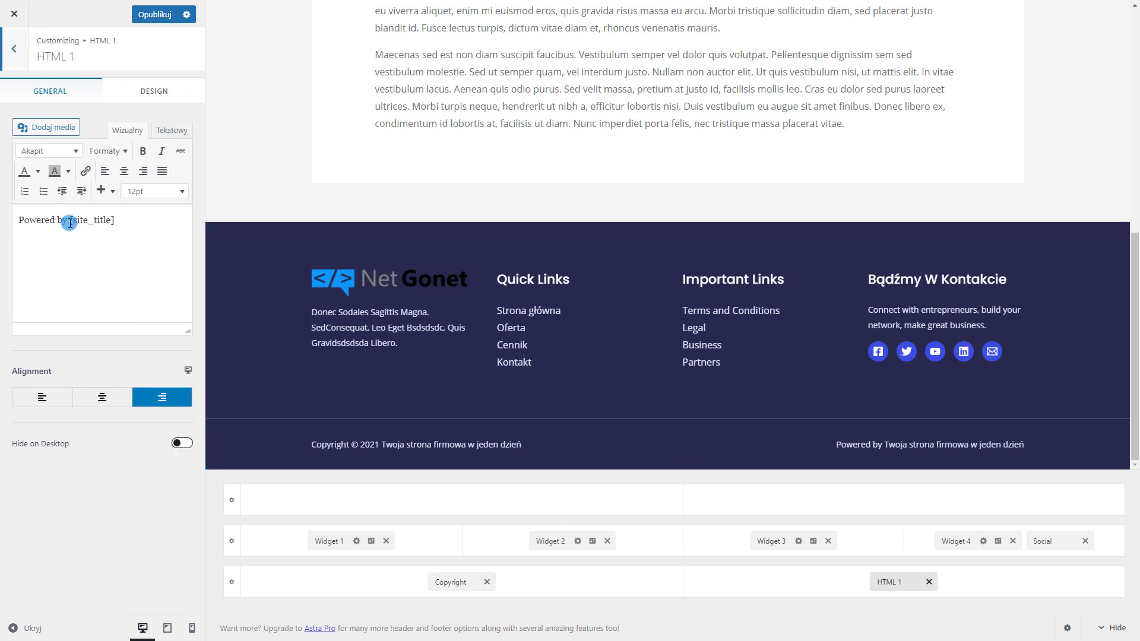
drag(63, 220, 19, 220)
key(BackSpace)
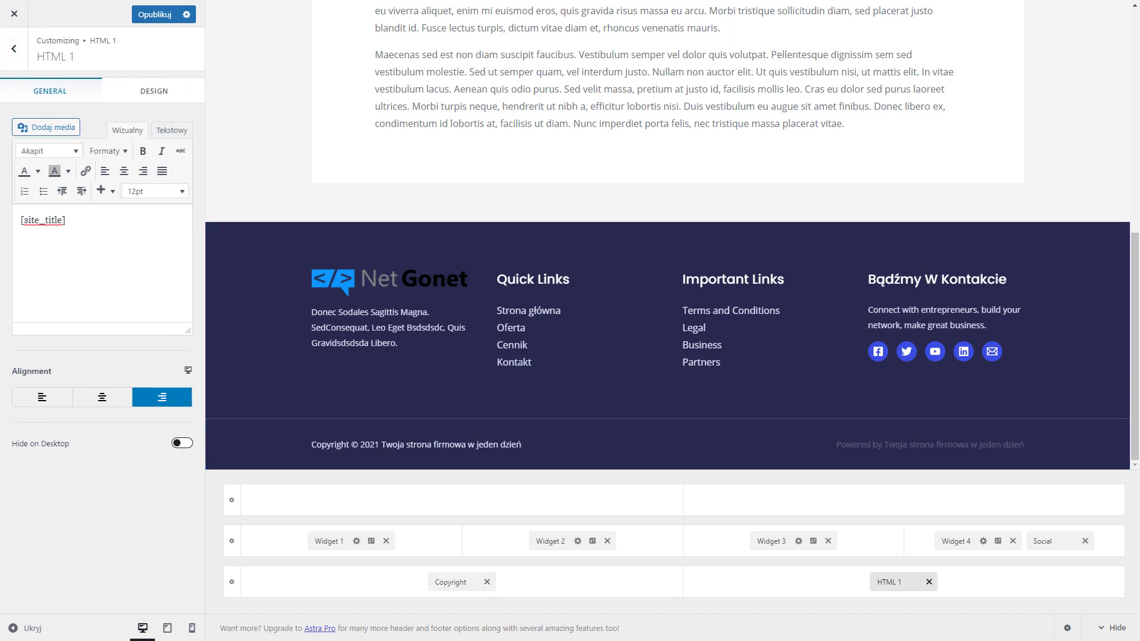
text(Stworzone przez)
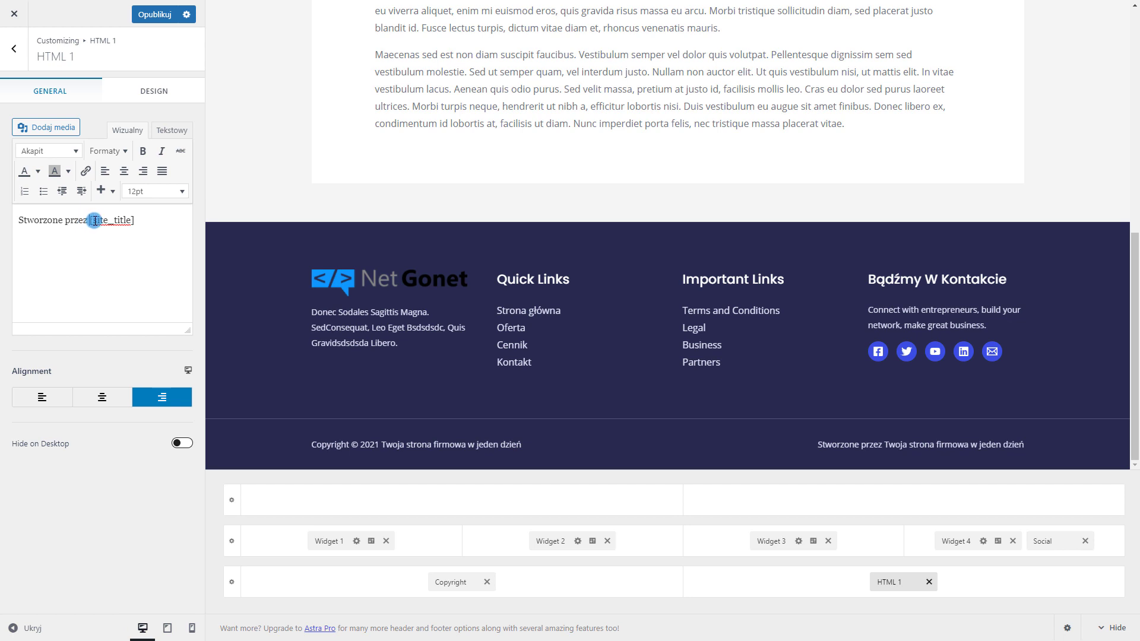
drag(93, 221, 191, 221)
key(BackSpace)
text(netgon)
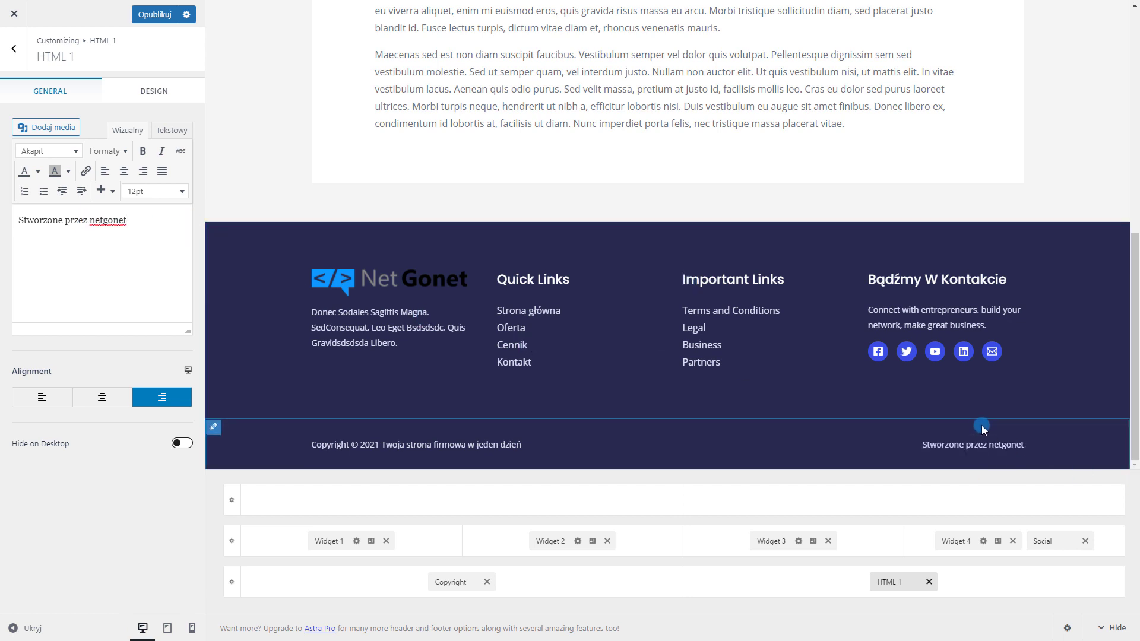
double_click(98, 221)
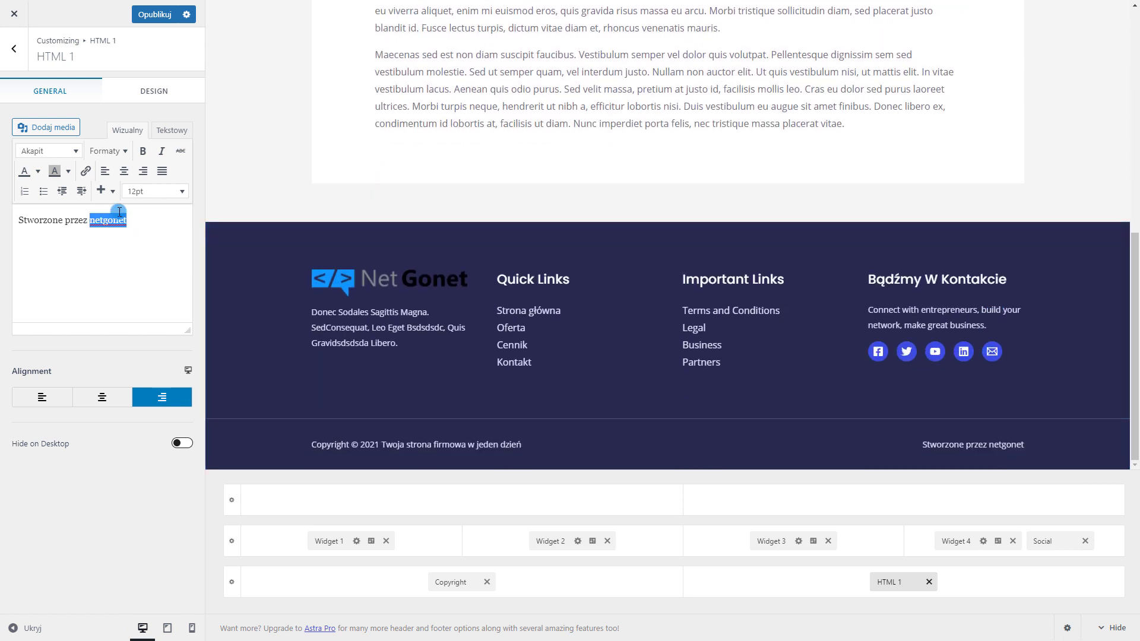
click(88, 171)
text(netgonet.pl)
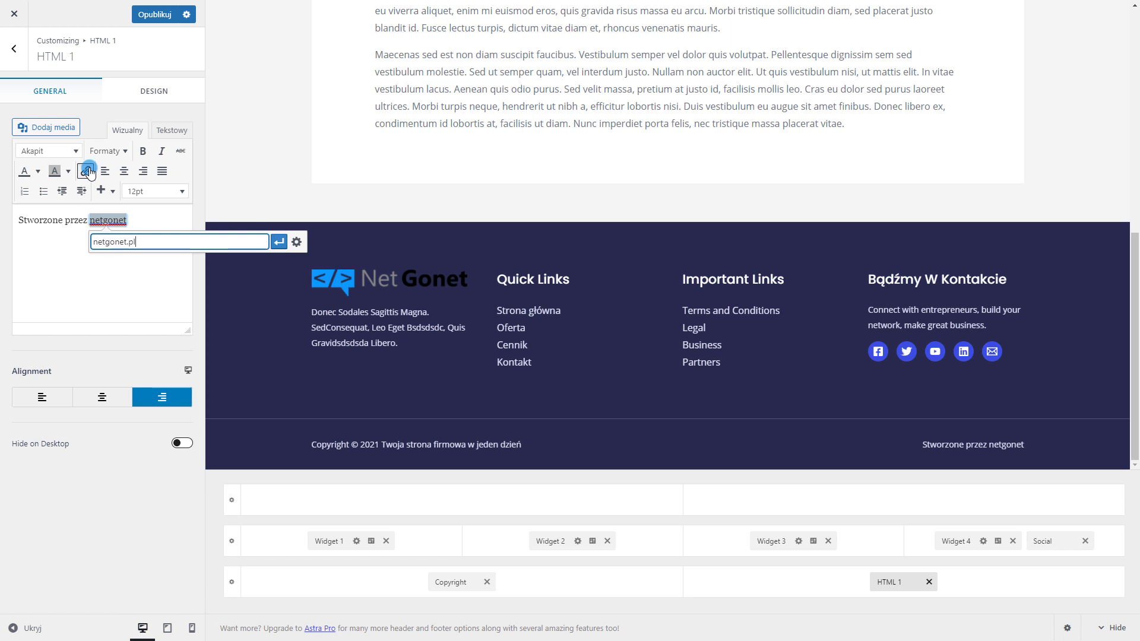
key(Return)
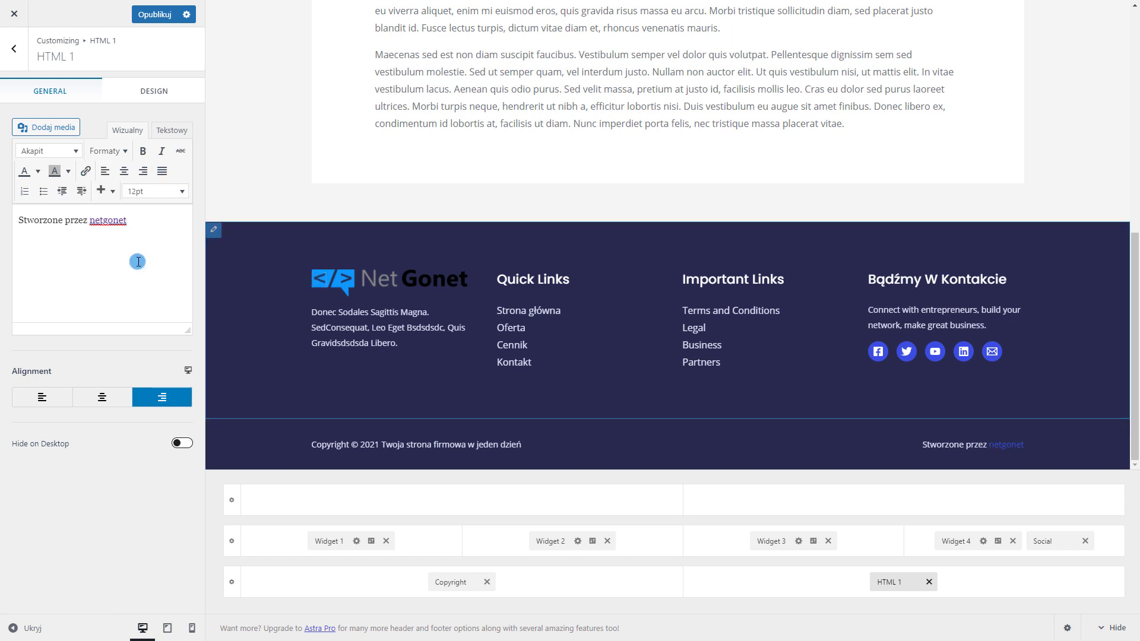
click(105, 224)
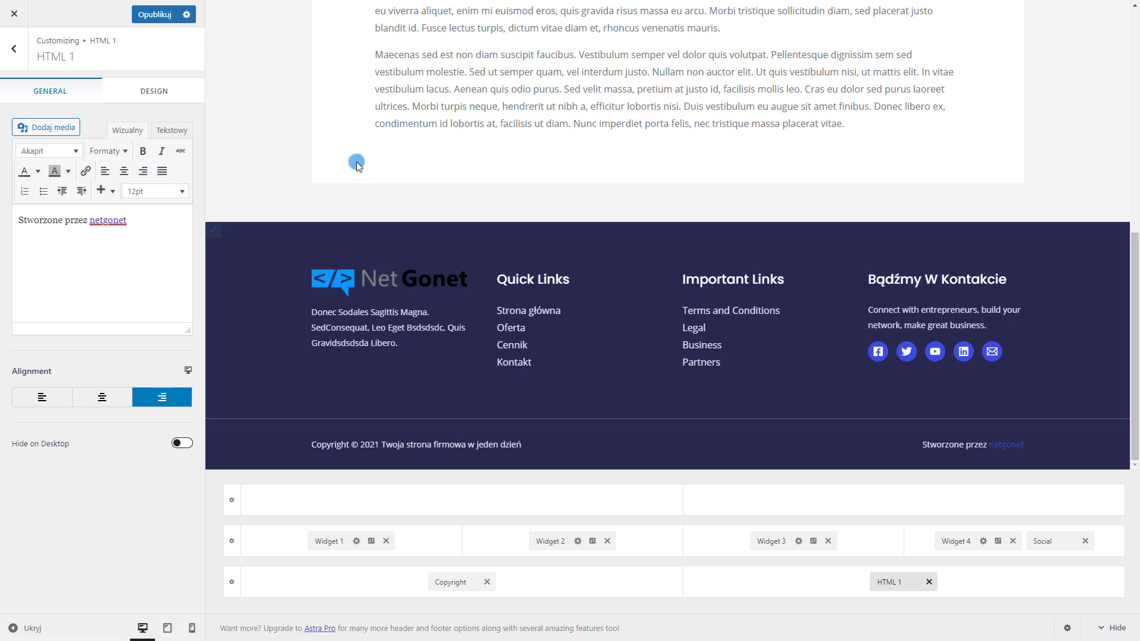
Set the footer credit's link colour to white
click(161, 94)
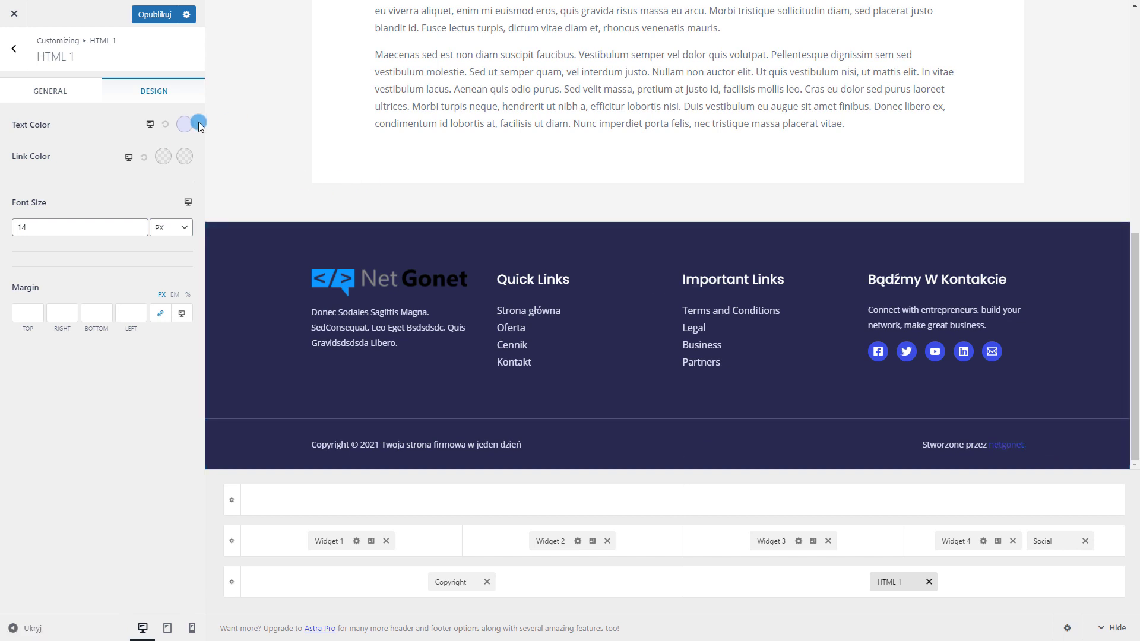
click(164, 157)
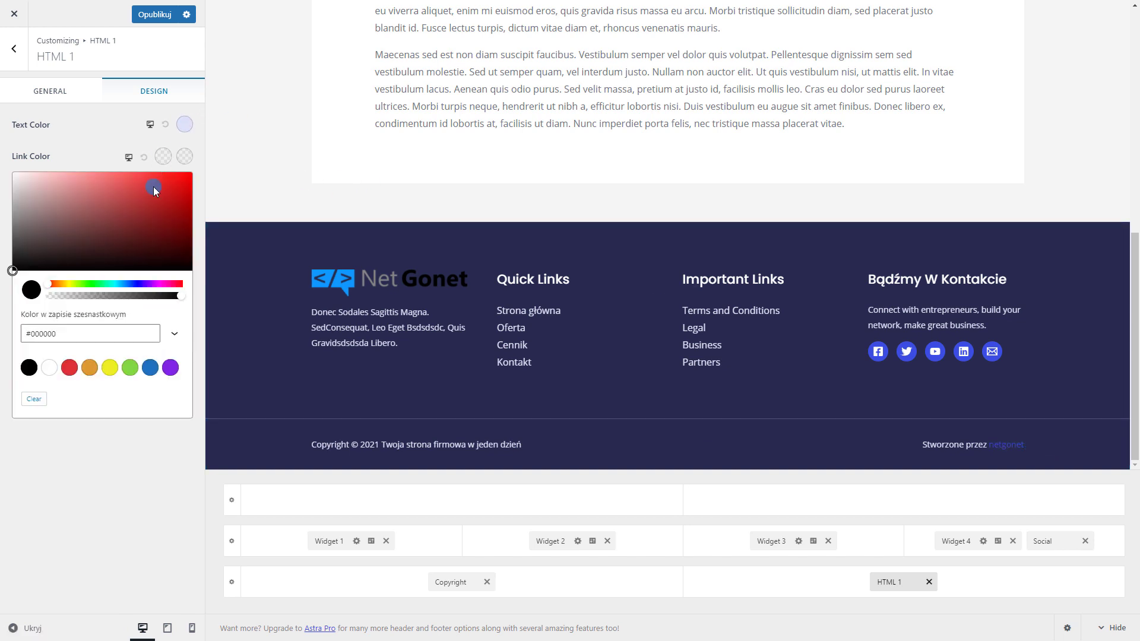
click(49, 367)
click(249, 380)
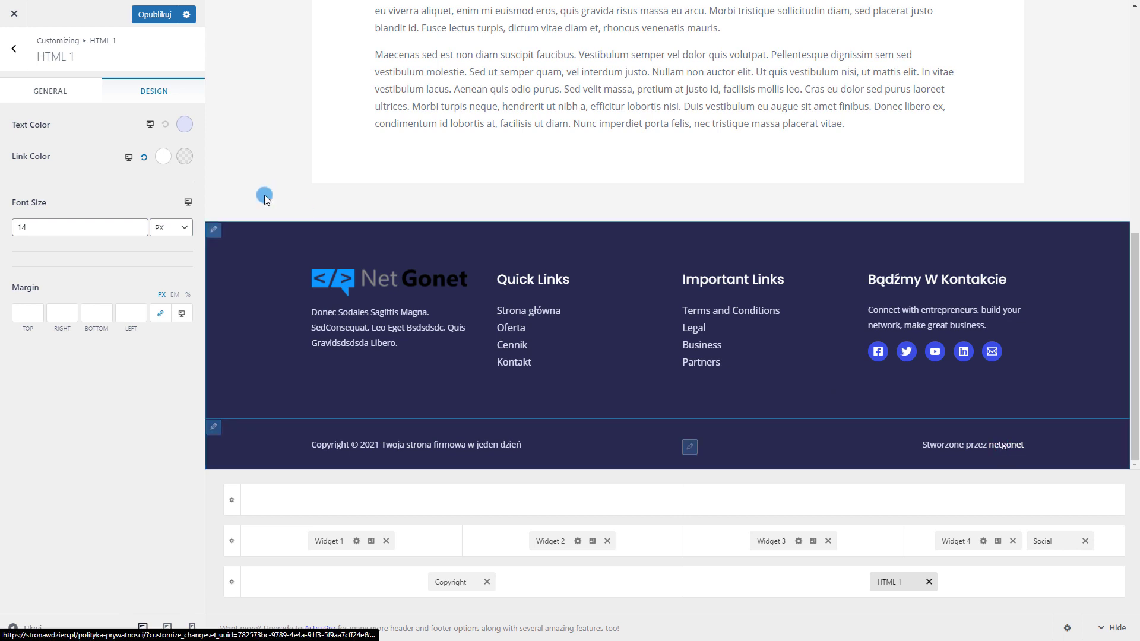
click(185, 156)
click(1, 159)
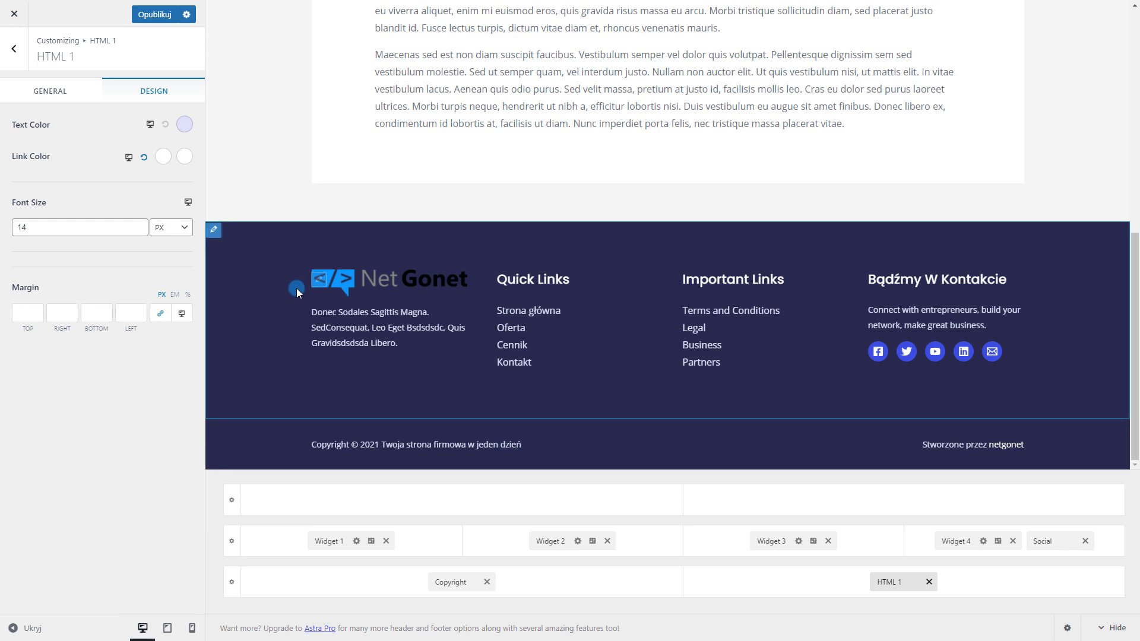
click(297, 289)
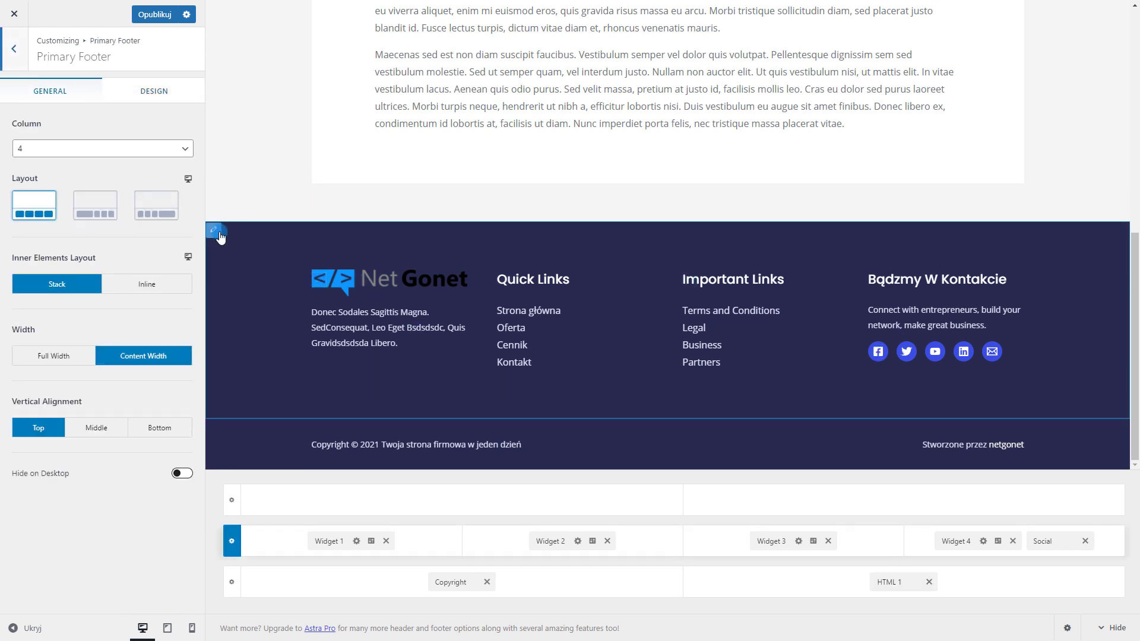
Try a blue Primary Footer background, then reset it to navy
click(153, 94)
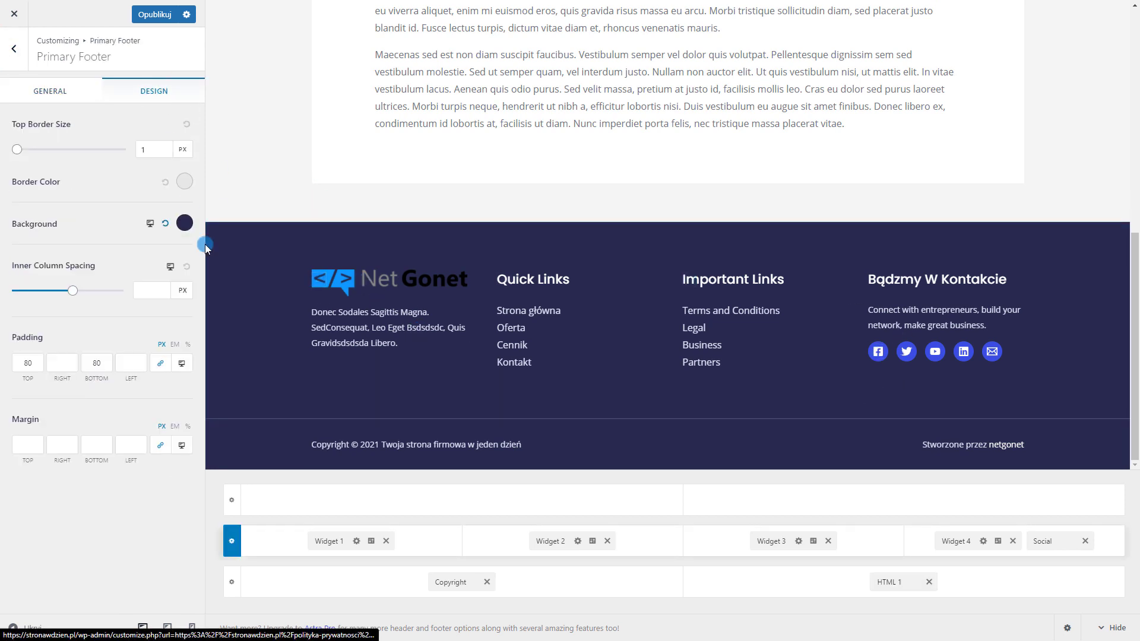
click(37, 266)
click(190, 228)
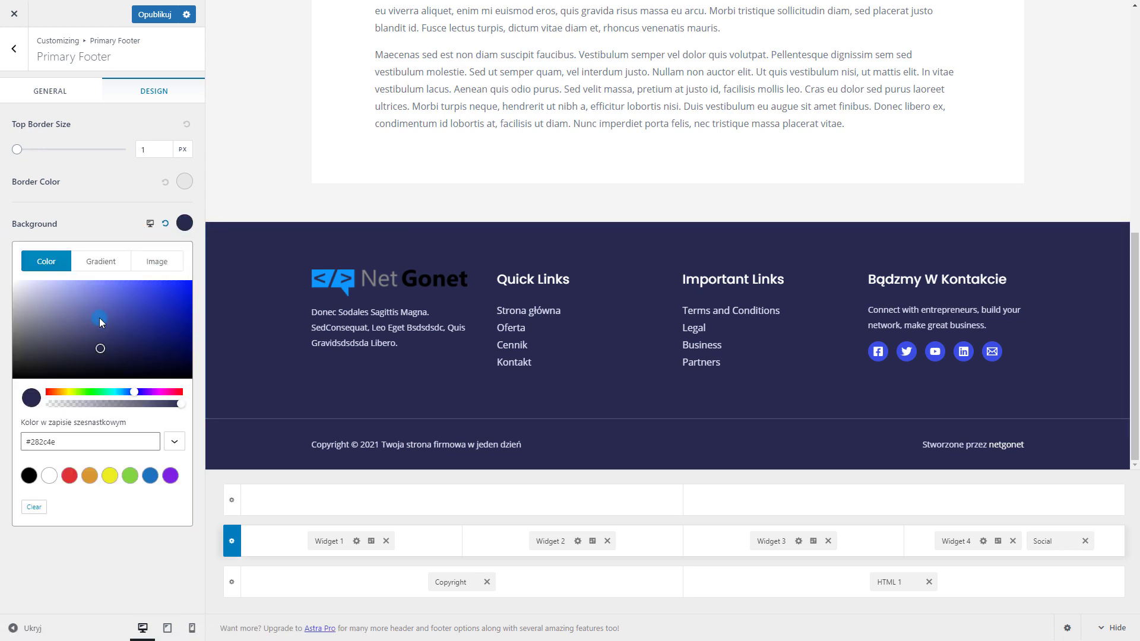
drag(98, 318, 123, 313)
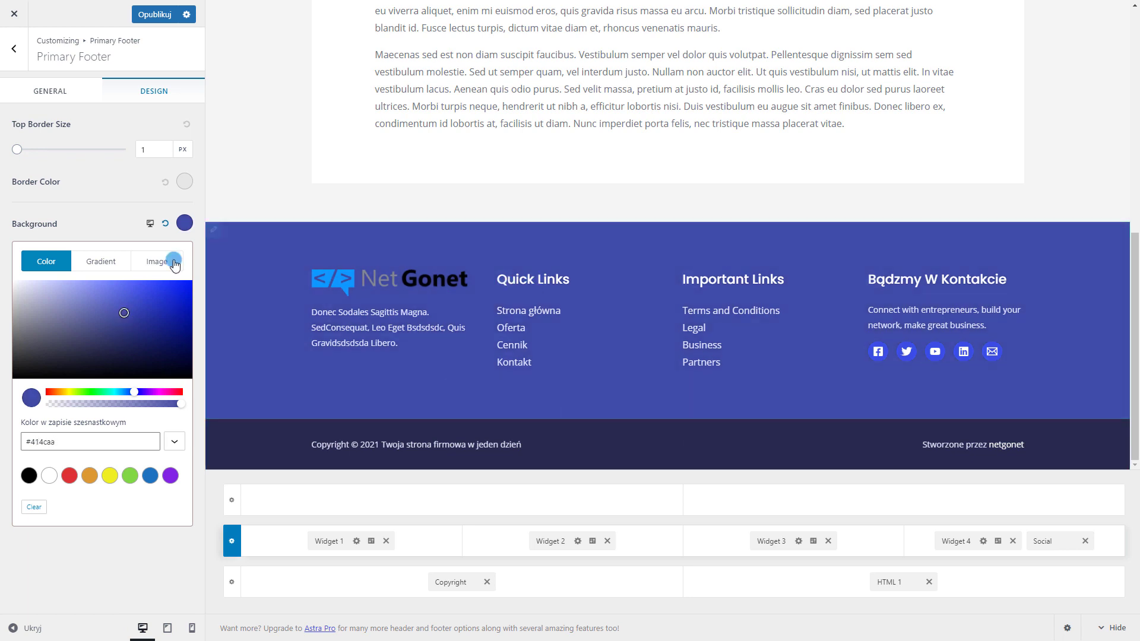
click(167, 224)
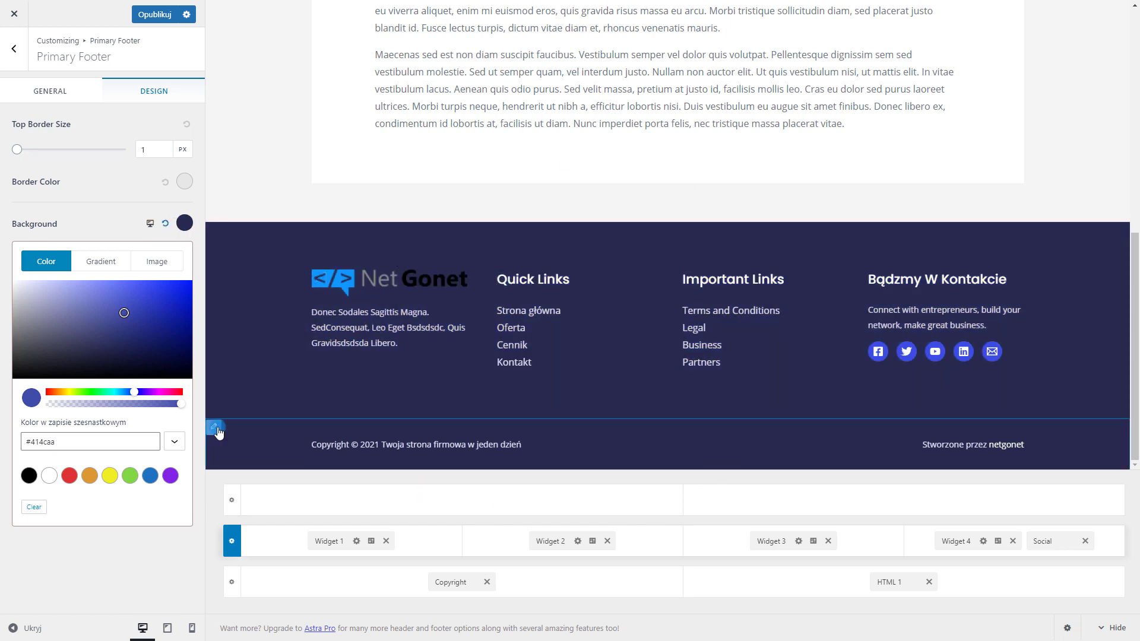
Give the Below Footer bar a darker navy background and publish the changes
click(215, 428)
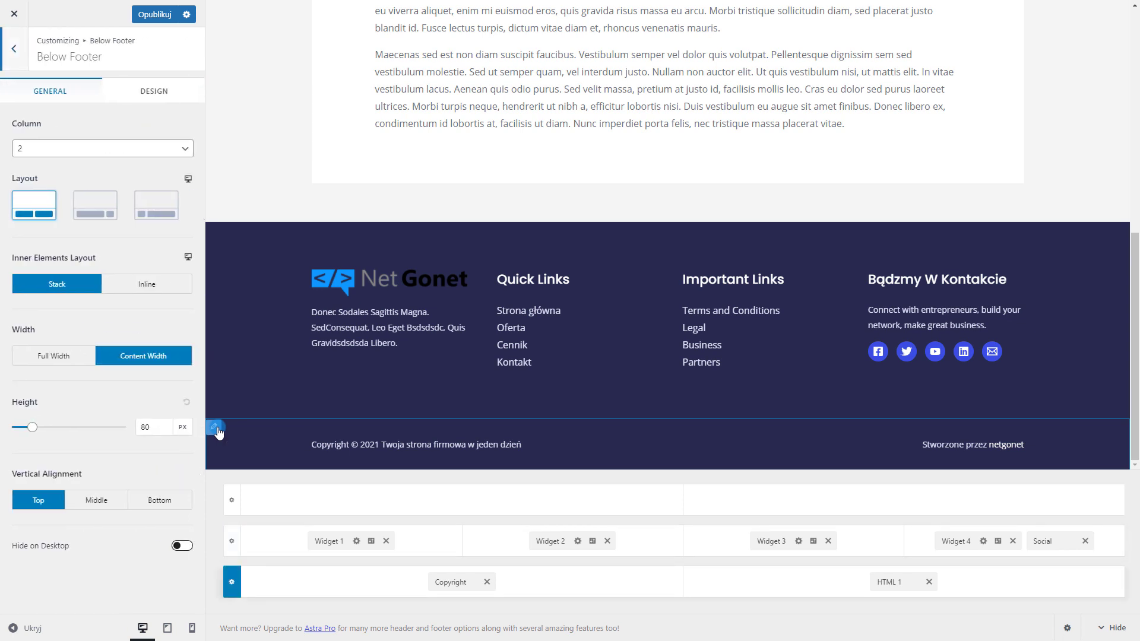
click(155, 90)
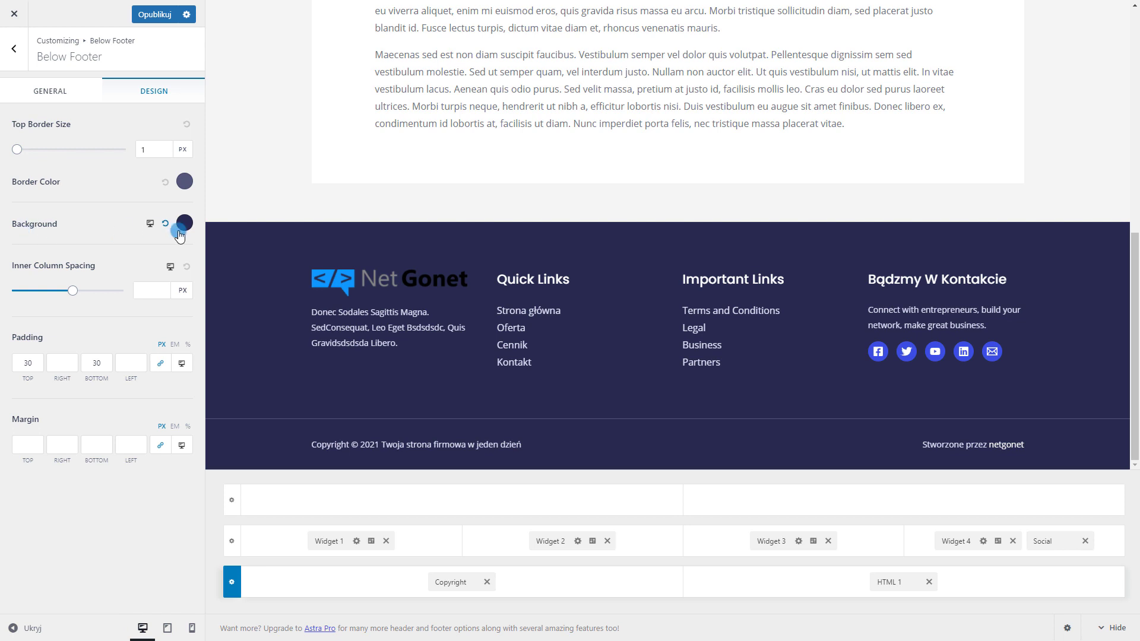
click(185, 222)
click(157, 299)
drag(160, 296, 161, 294)
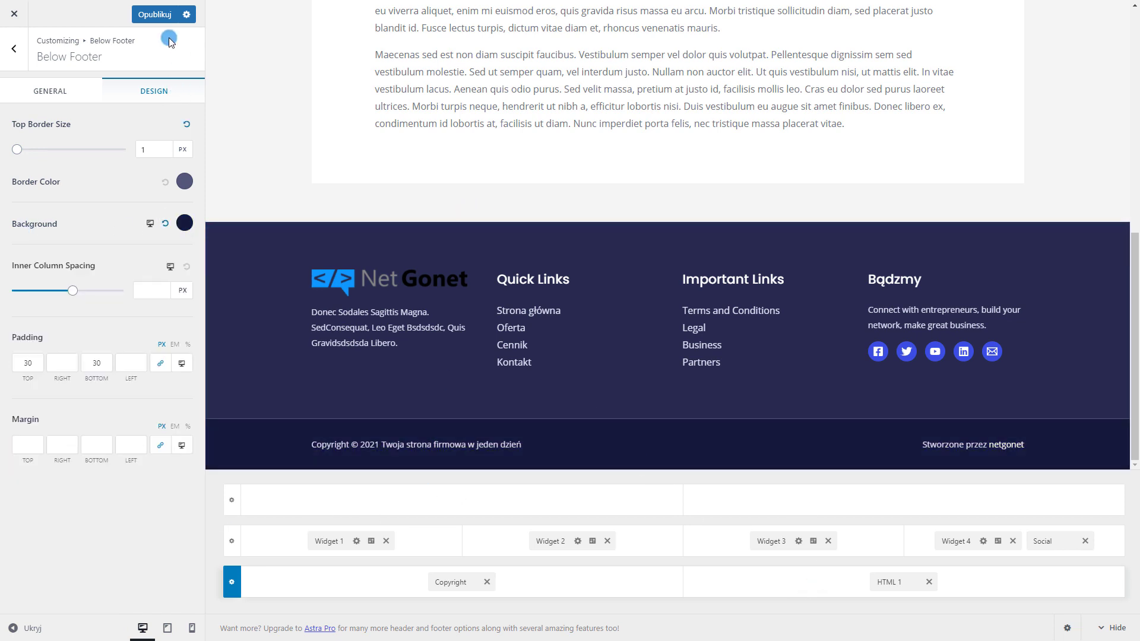
click(155, 16)
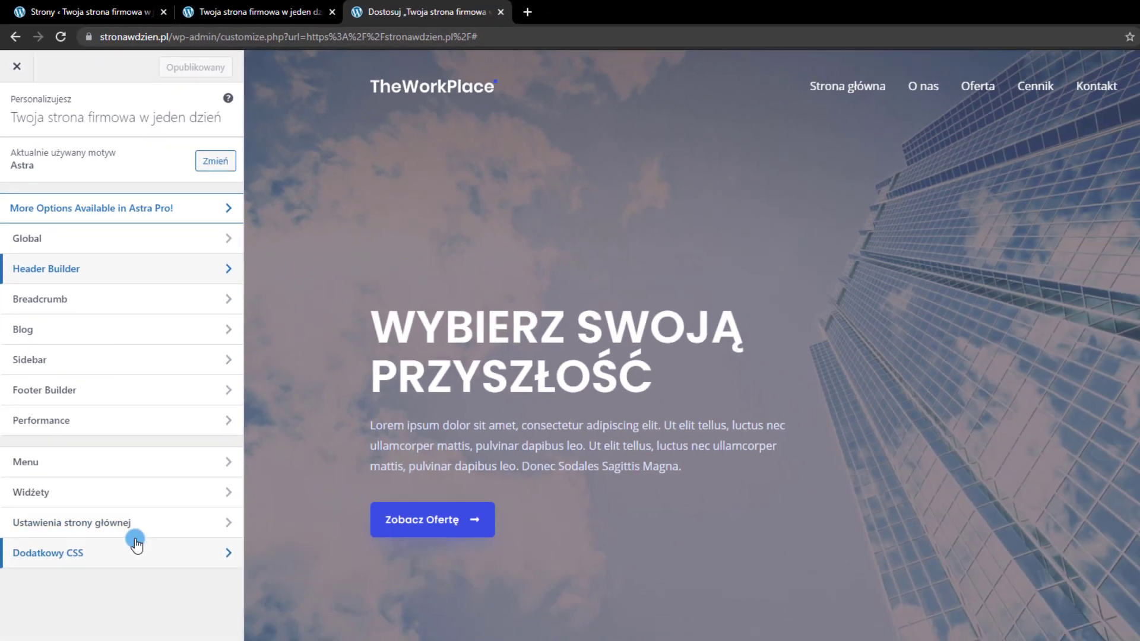
In Site Identity & Logo, set the site icon to the NetGonet logo, cropped to its blue symbol
click(162, 515)
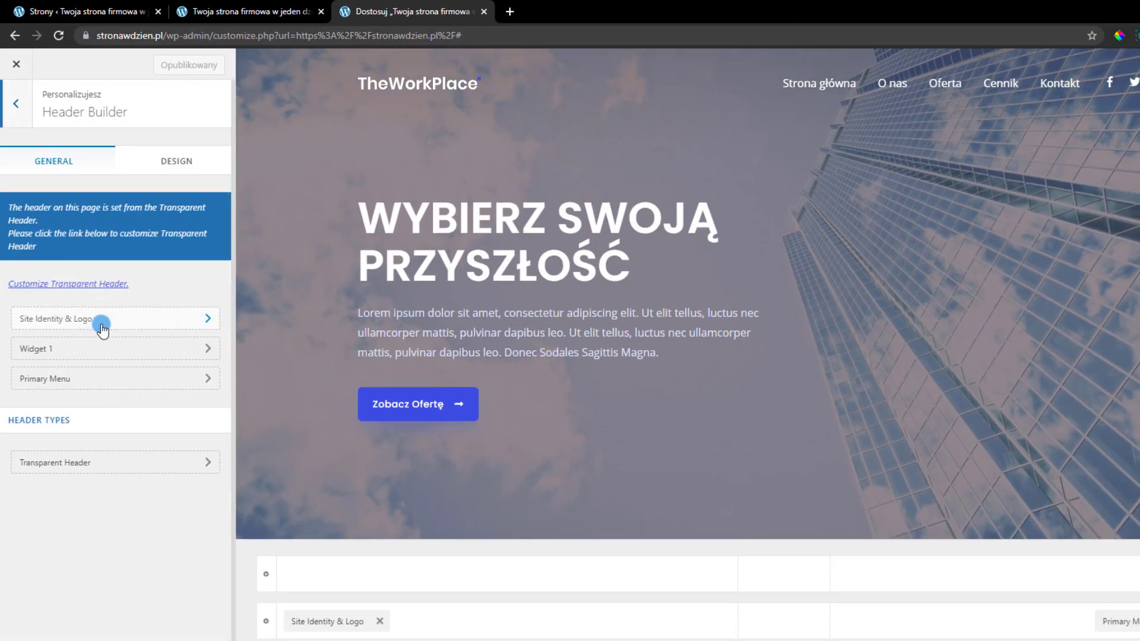
click(92, 324)
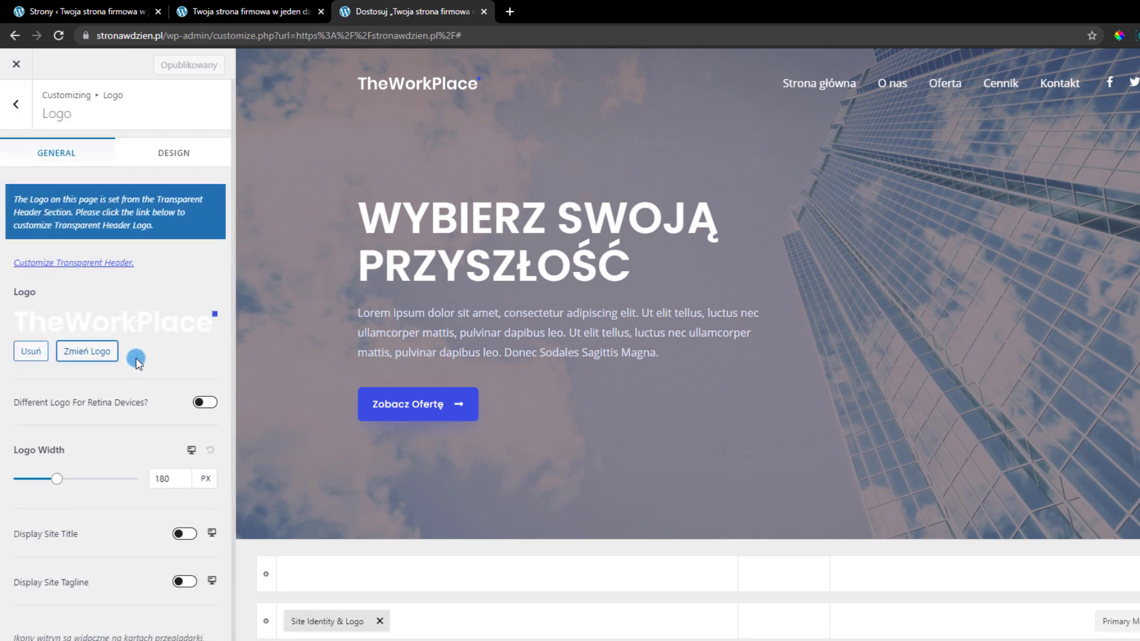
scroll(138, 363, down, 1)
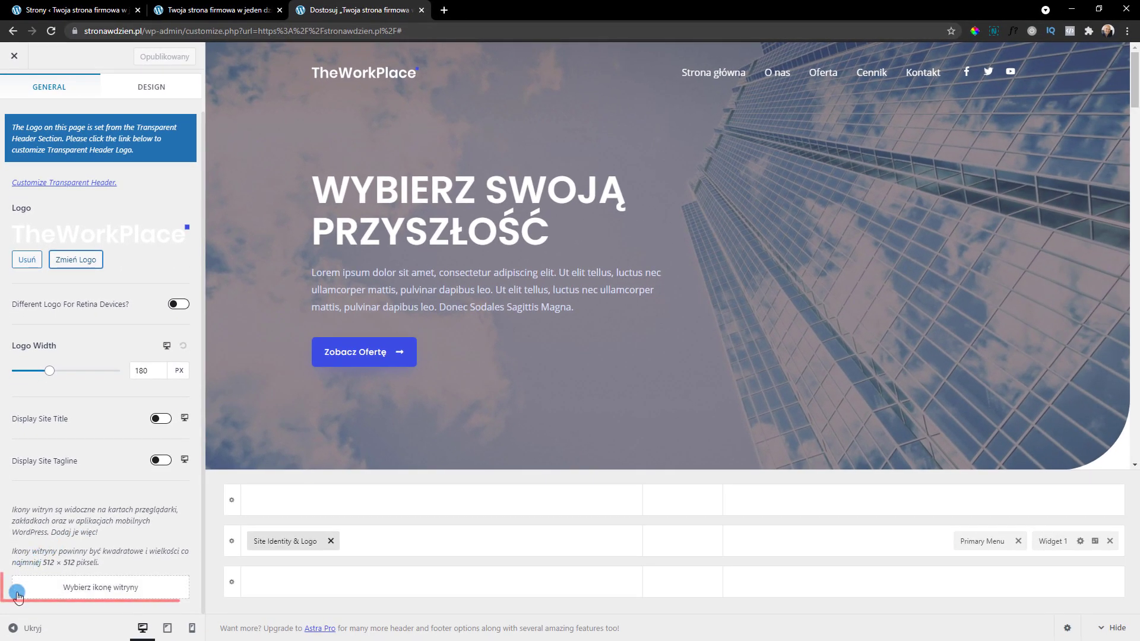
click(94, 588)
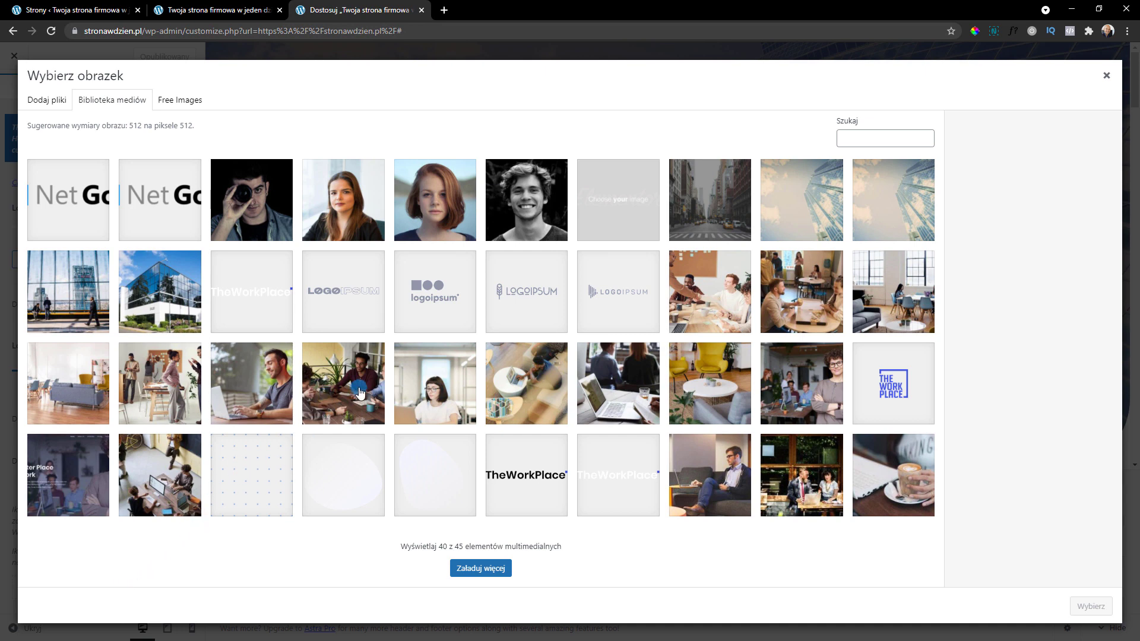
click(174, 223)
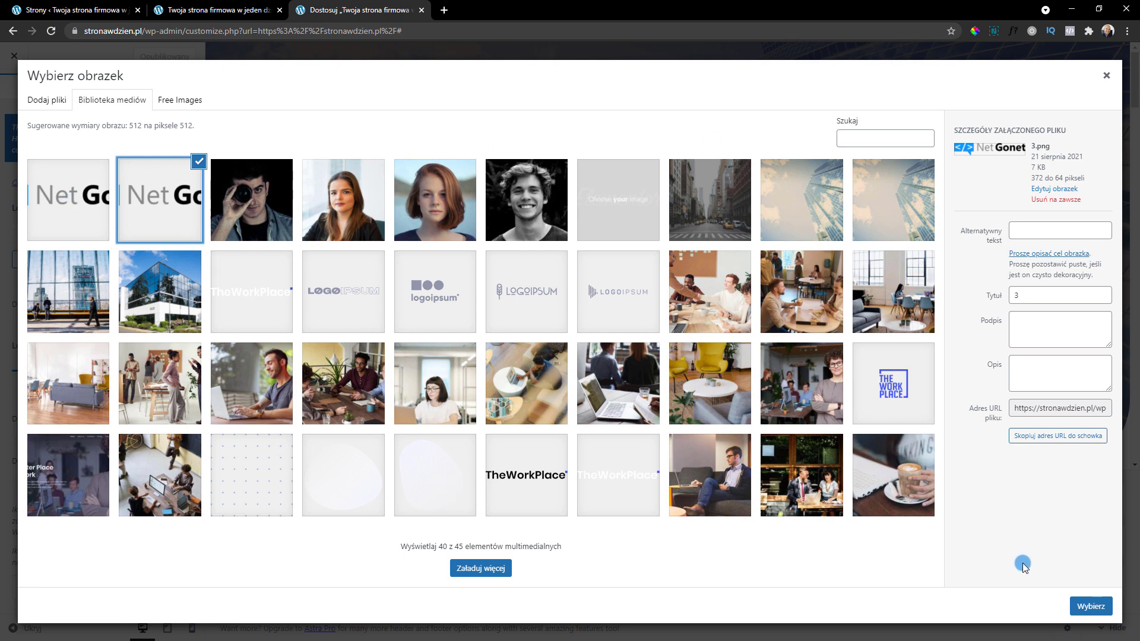
click(1092, 607)
drag(477, 109, 422, 106)
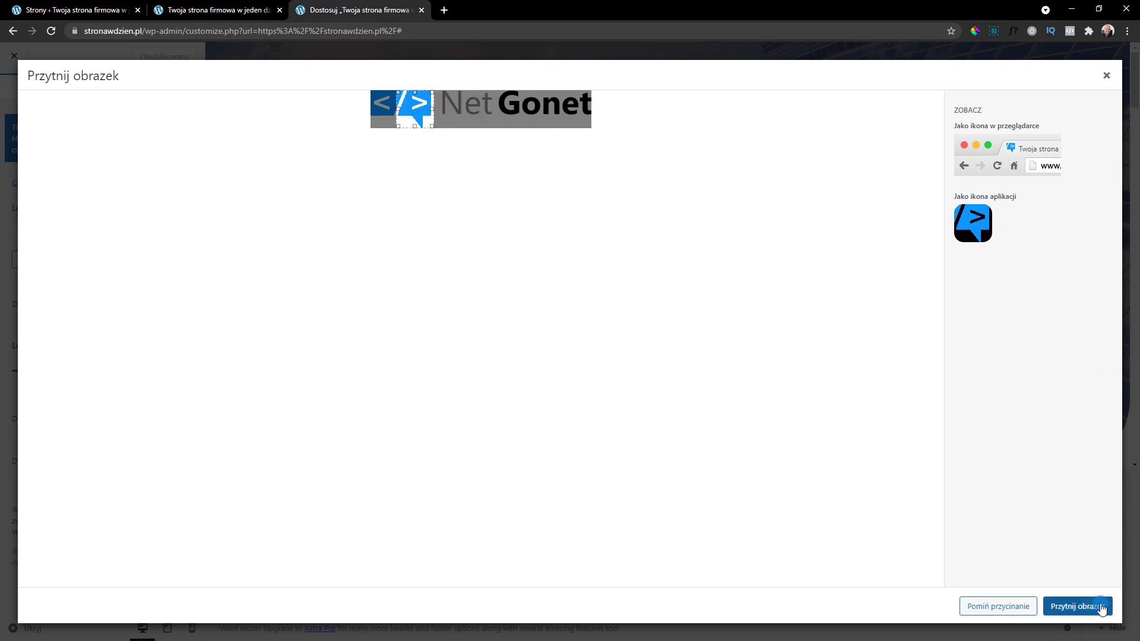
click(1085, 612)
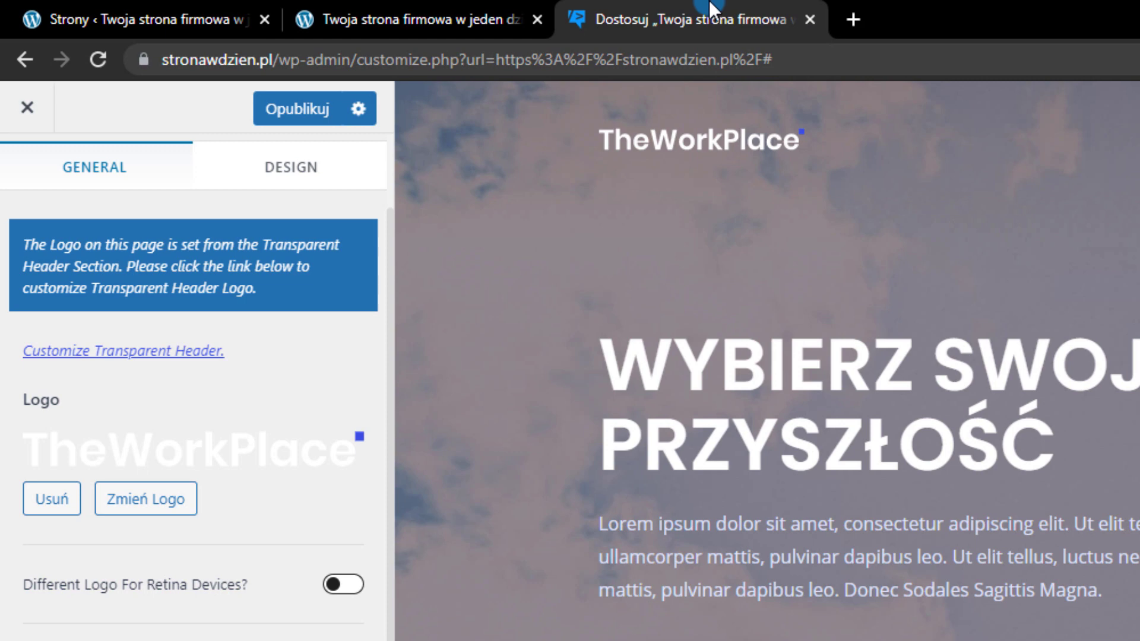
Check the new icon on the live site's browser tab and publish the Customizer changes
click(433, 12)
click(624, 15)
click(364, 100)
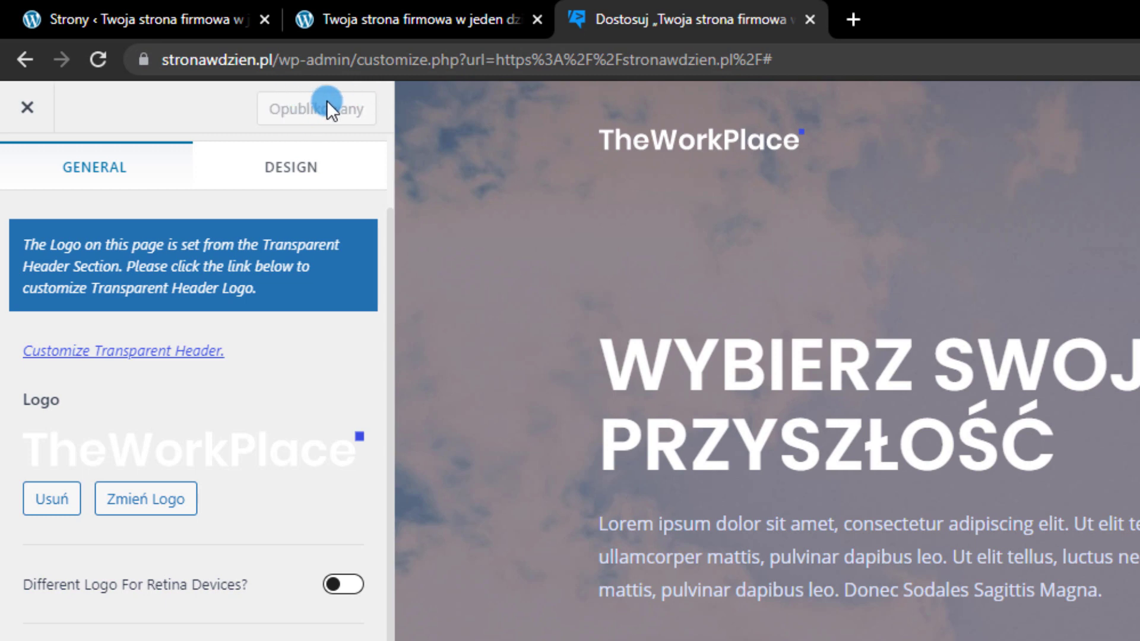
From the installed plugins list, delete Akismet antyspam and Hello Dolly
click(280, 73)
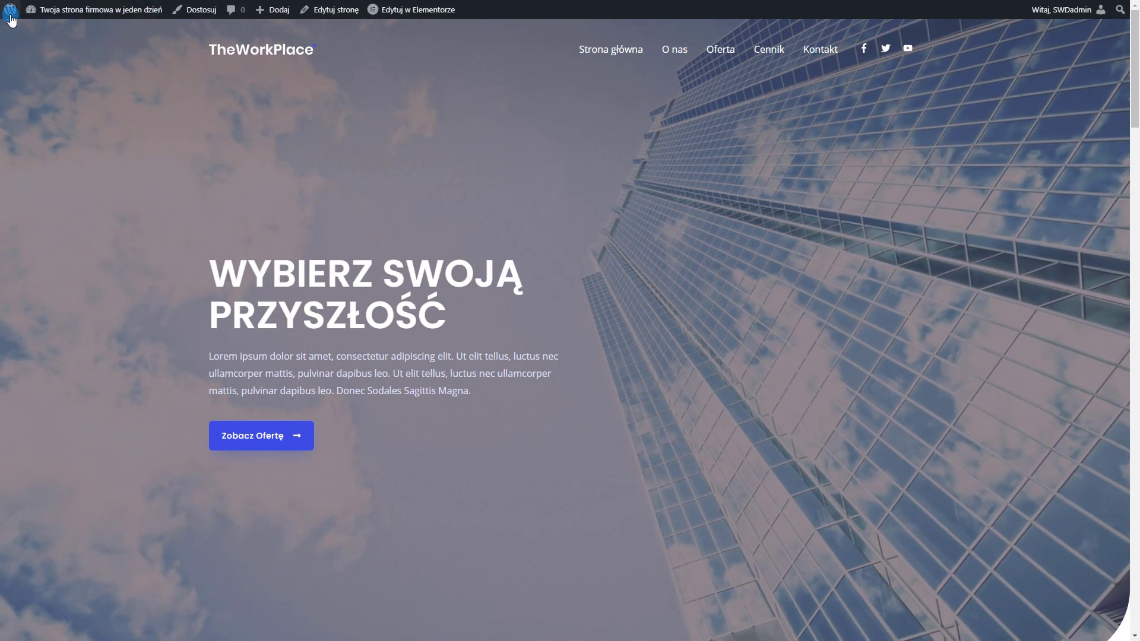
mouse_move(11, 19)
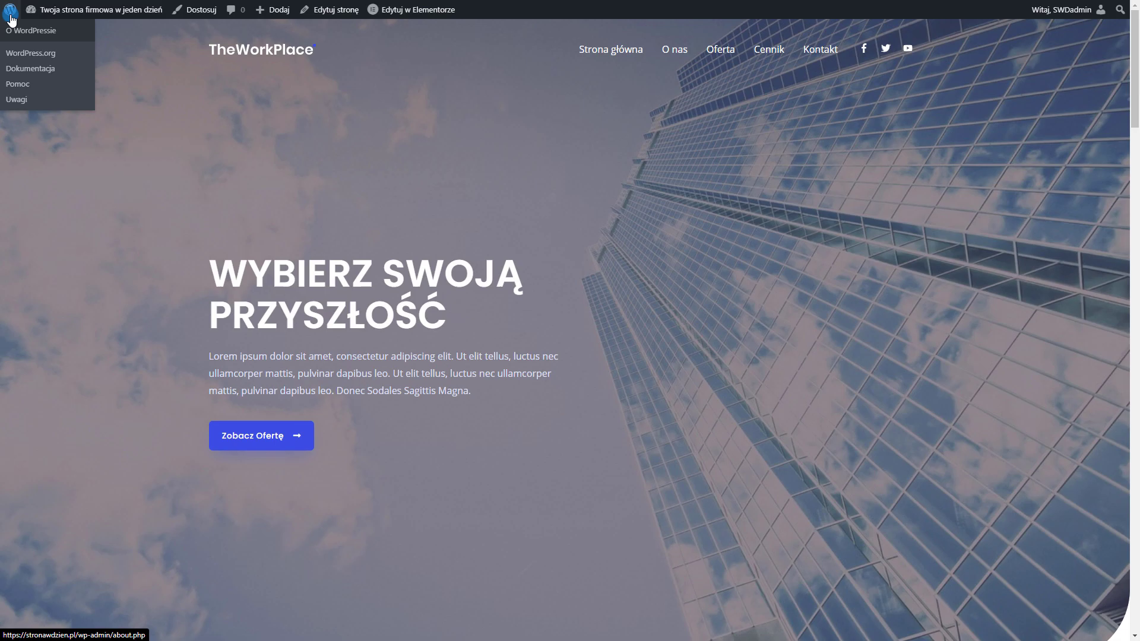
click(11, 19)
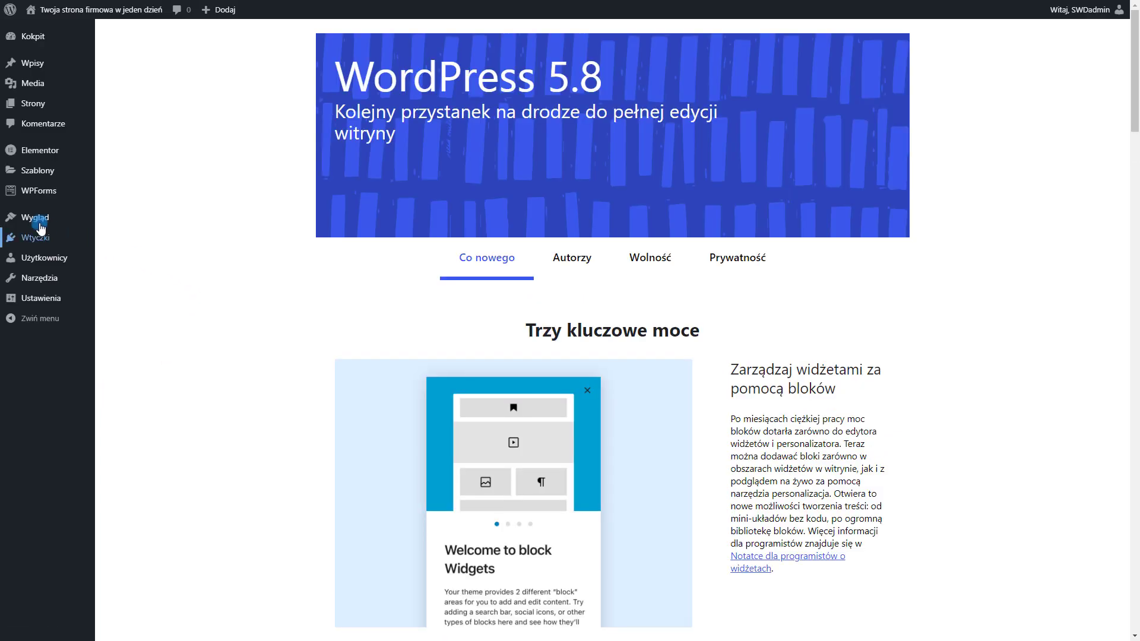
mouse_move(37, 237)
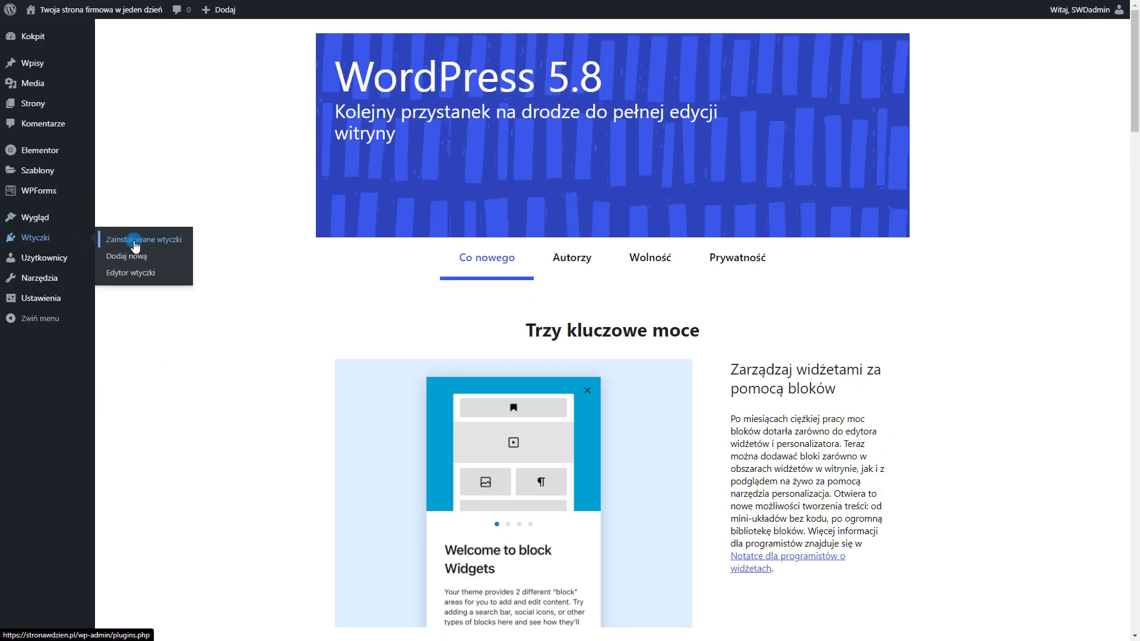
click(49, 244)
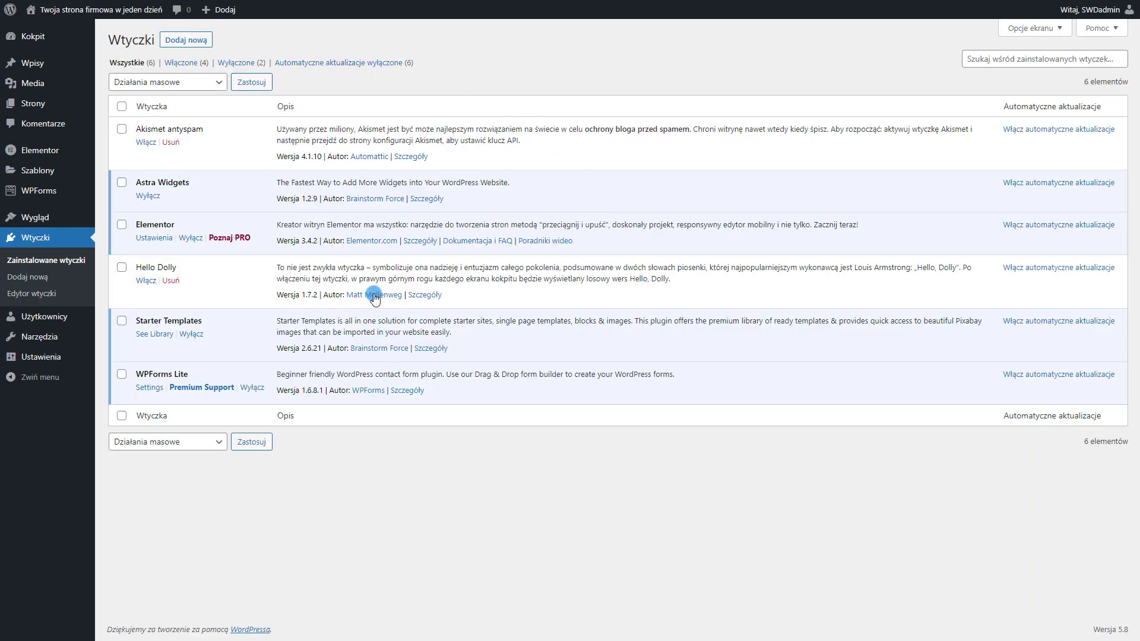
click(172, 143)
click(640, 56)
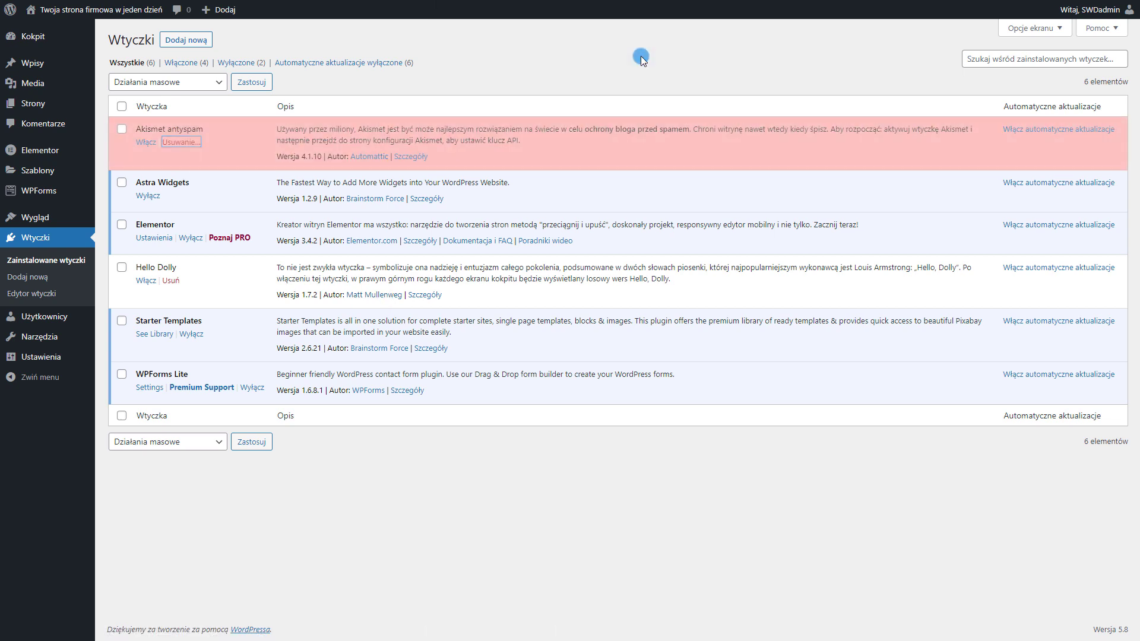
click(170, 250)
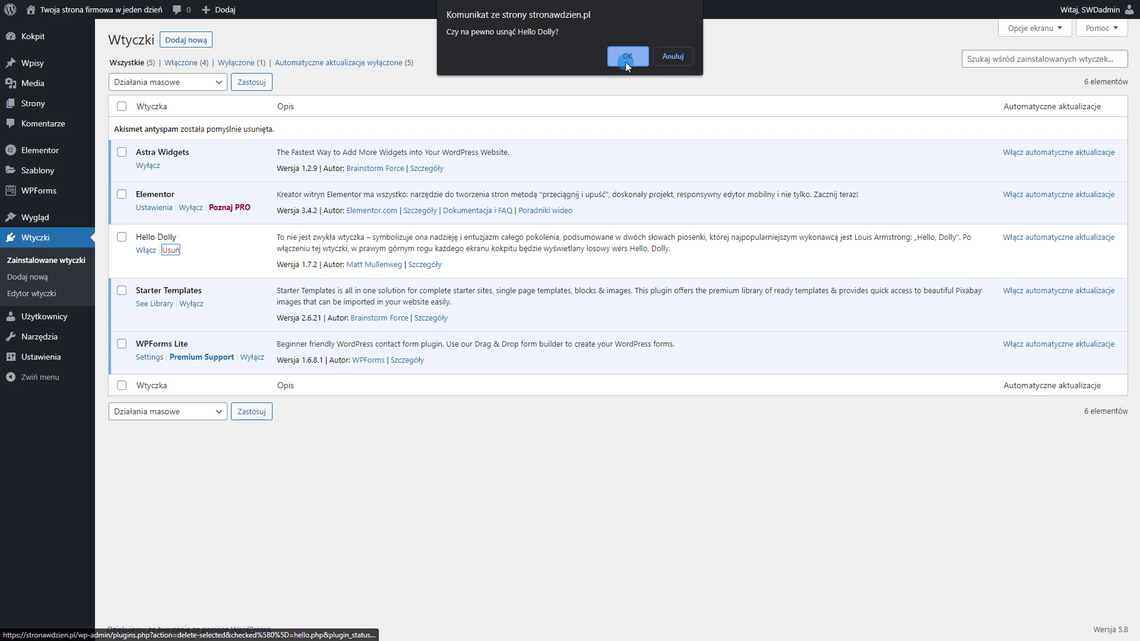
click(627, 57)
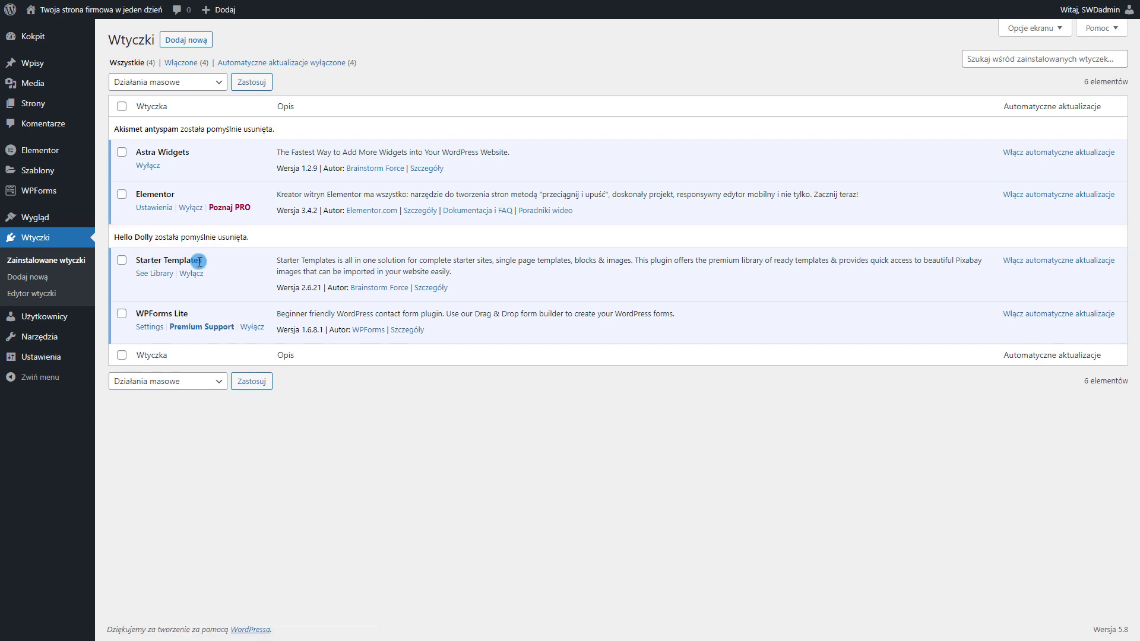
Deactivate and delete Starter Templates, then go to the Add Plugins page
click(191, 273)
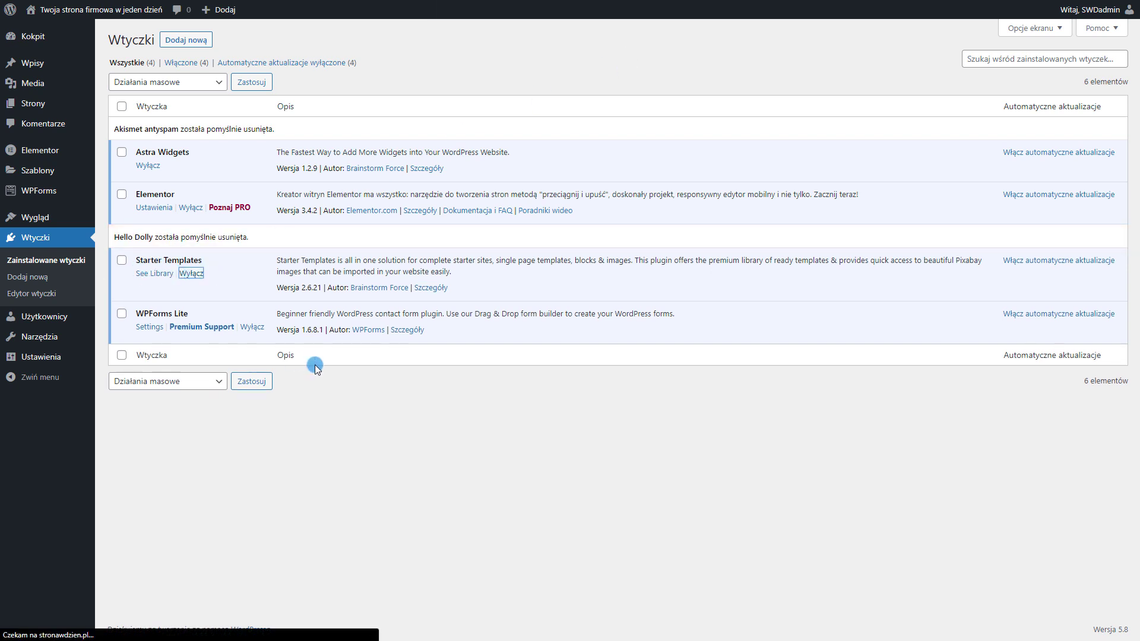
click(170, 262)
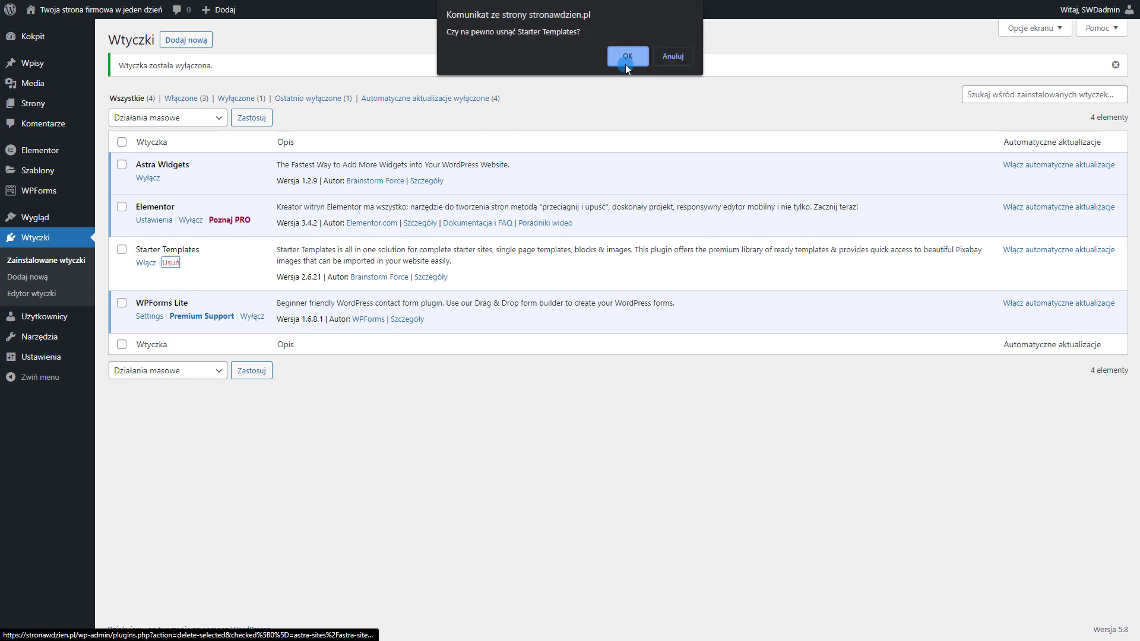
click(626, 65)
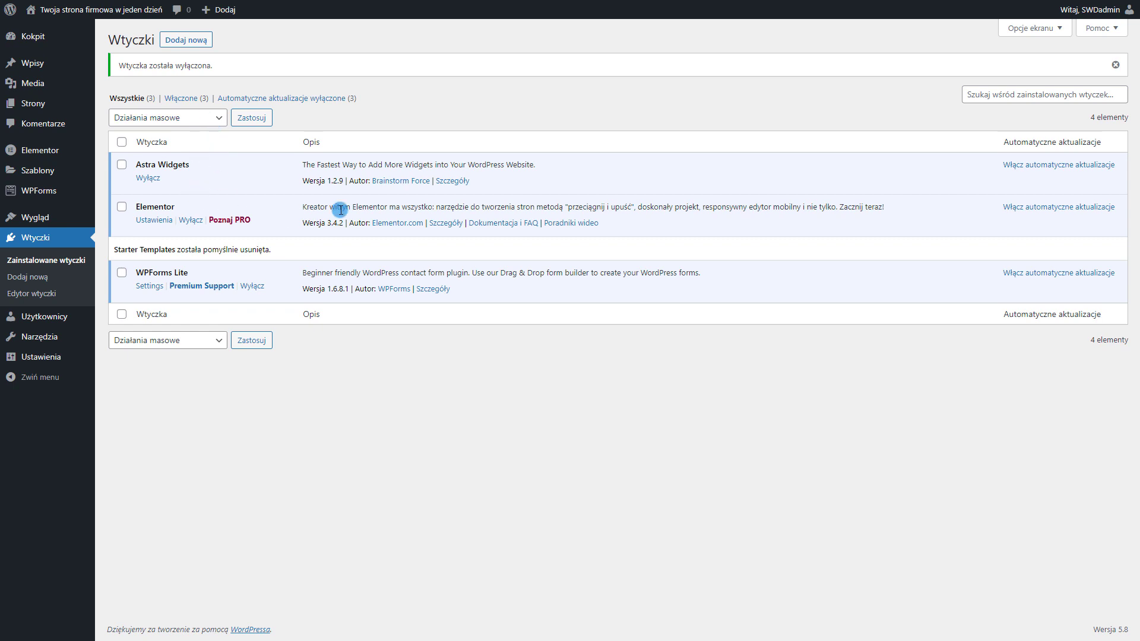
click(198, 43)
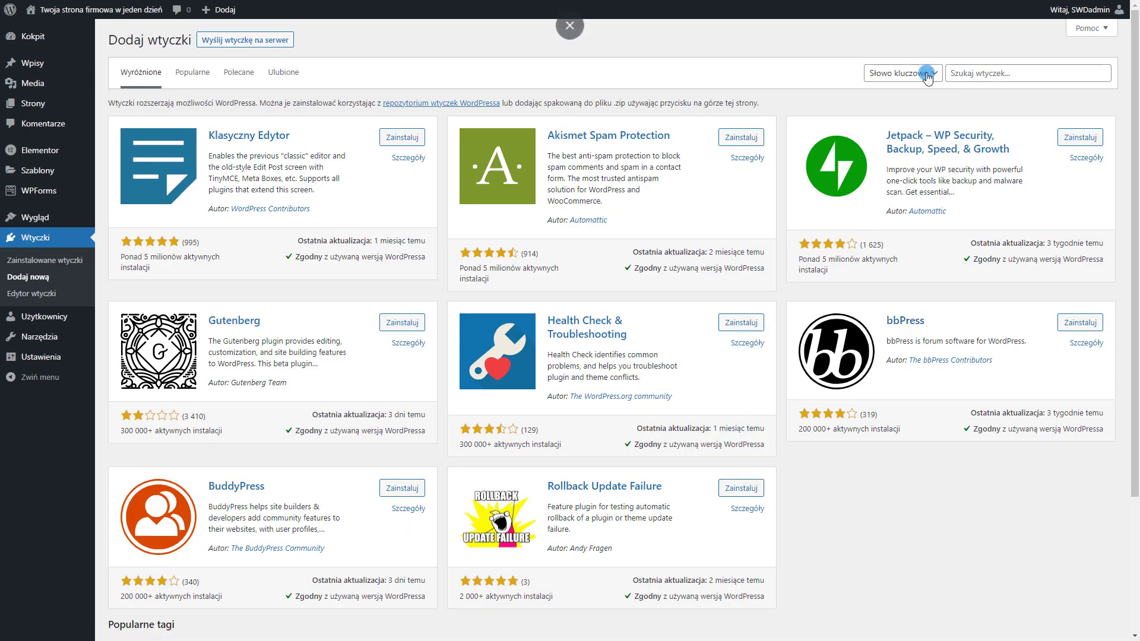
Search the plugin directory for 'cookies', then install and activate Cookie Notice & Compliance
click(974, 74)
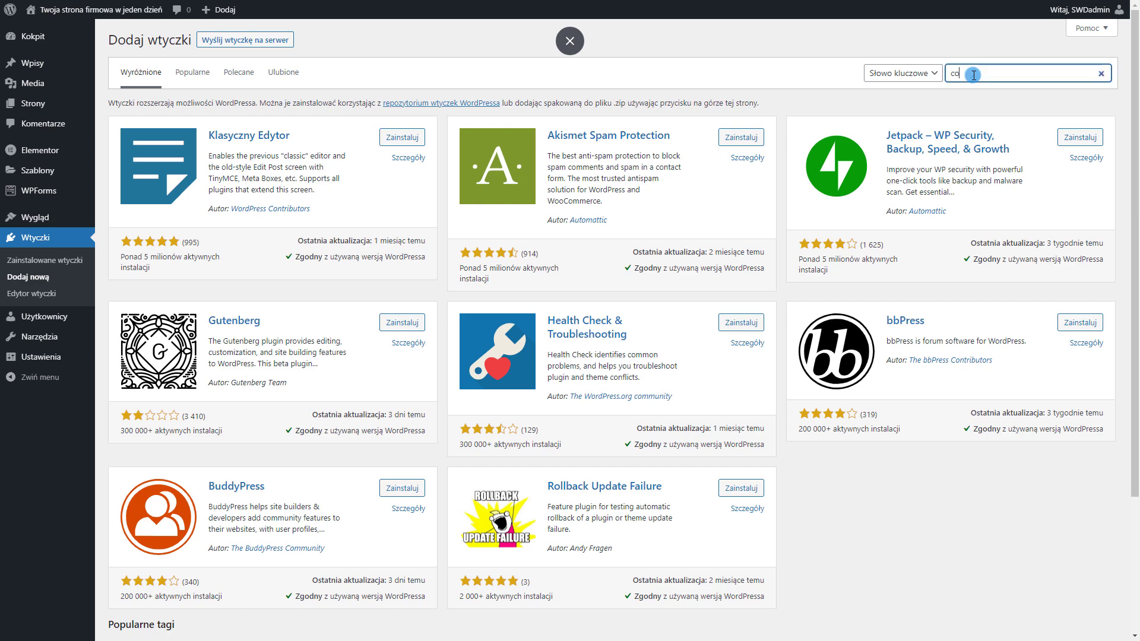
text(cookies)
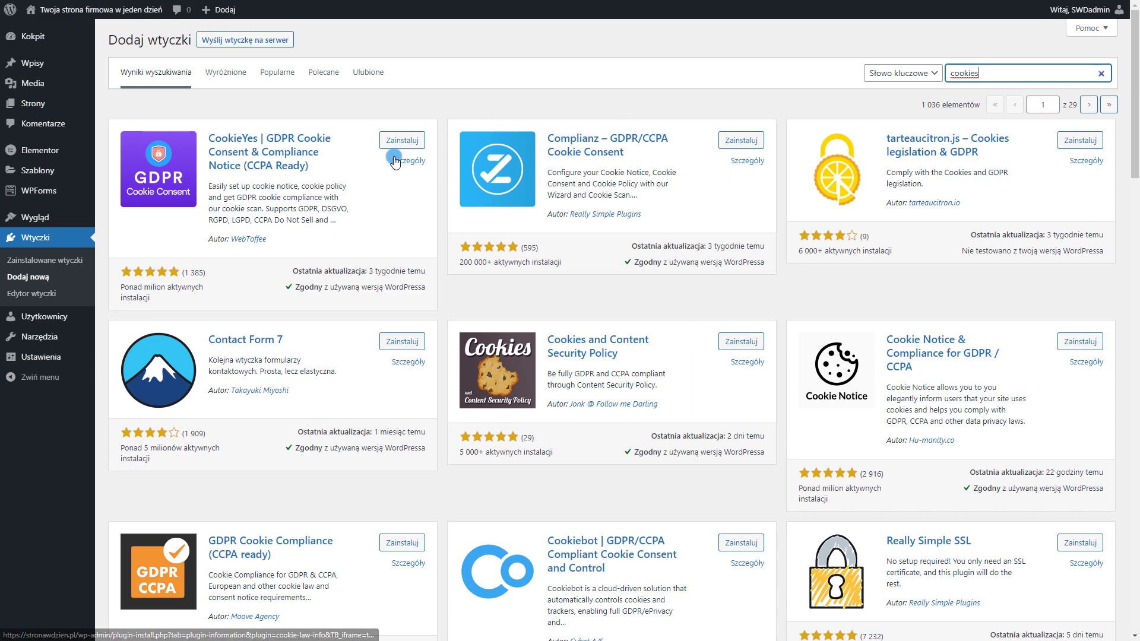
scroll(475, 196, down, 2)
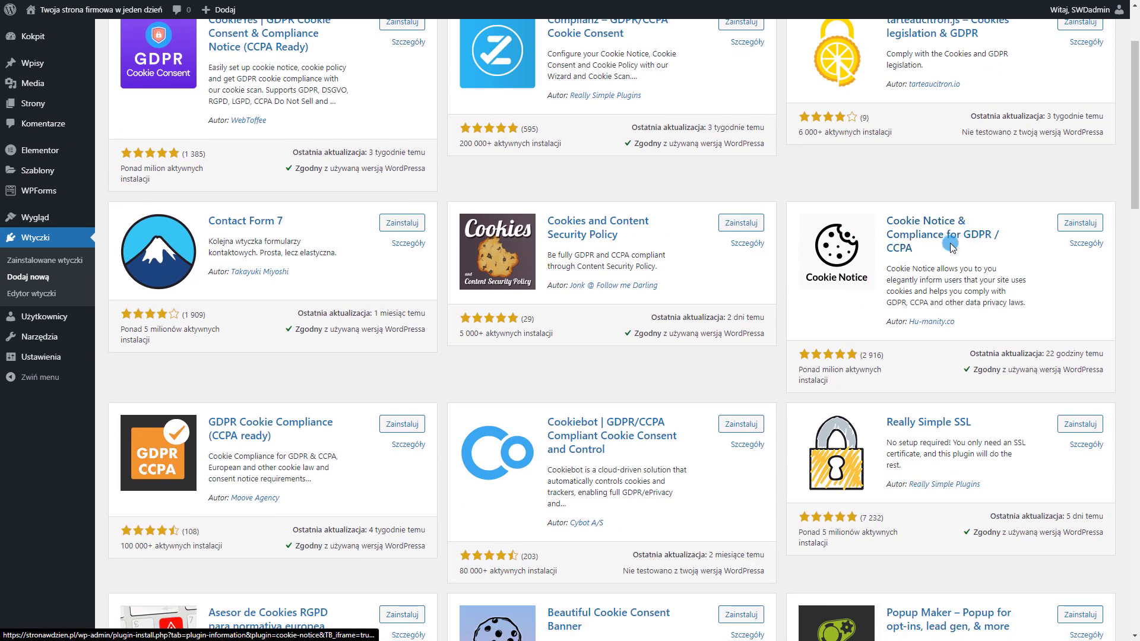
scroll(990, 320, up, 1)
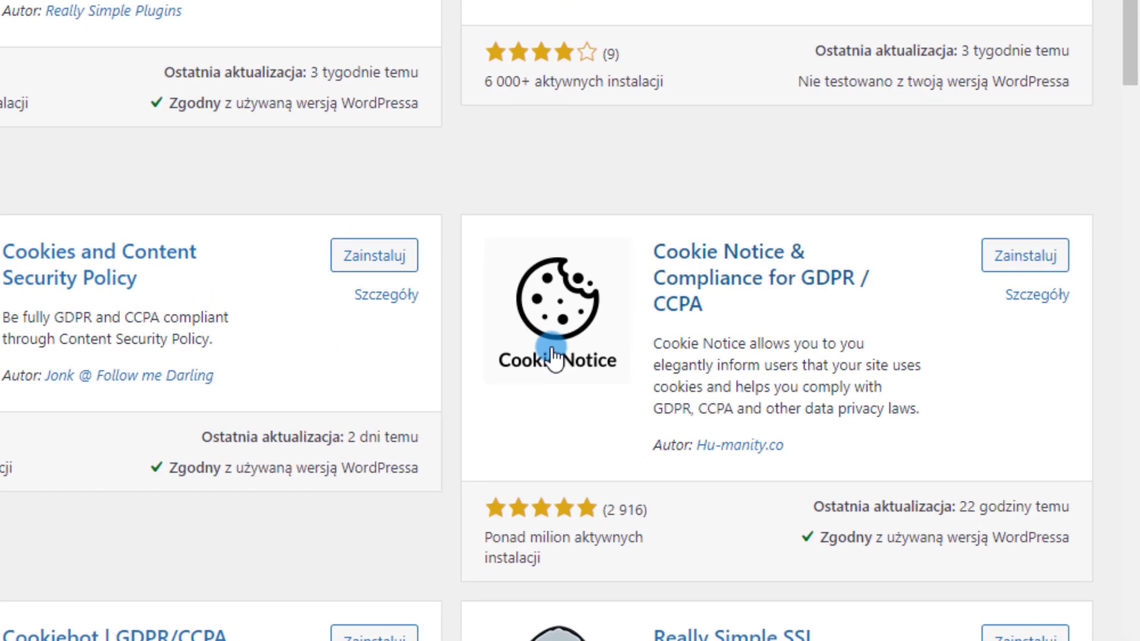
click(1006, 260)
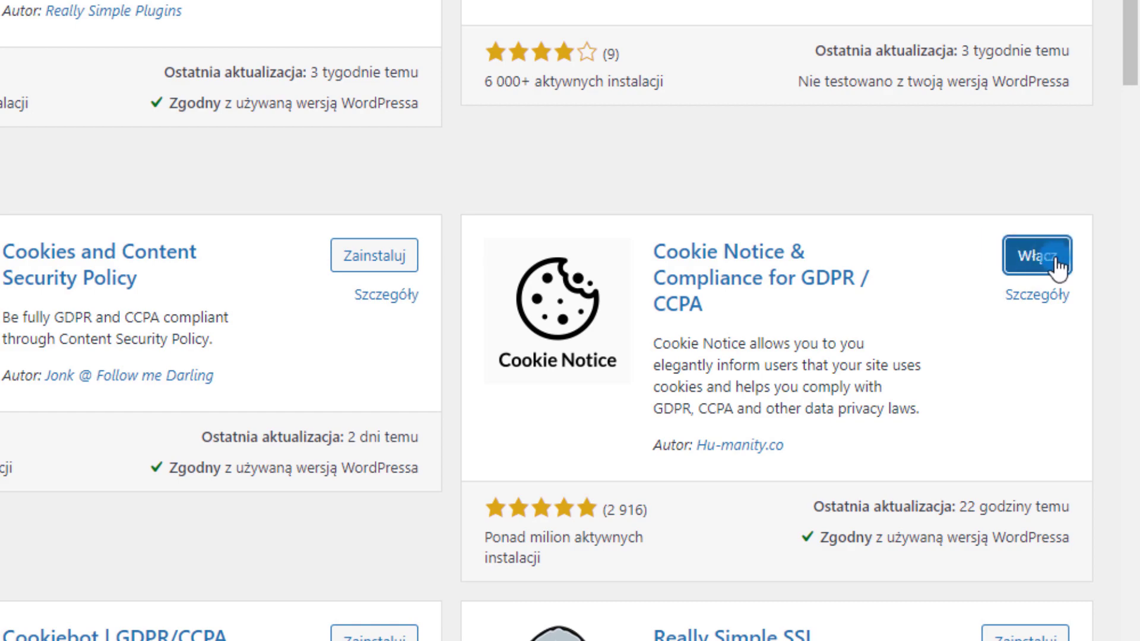
click(1039, 261)
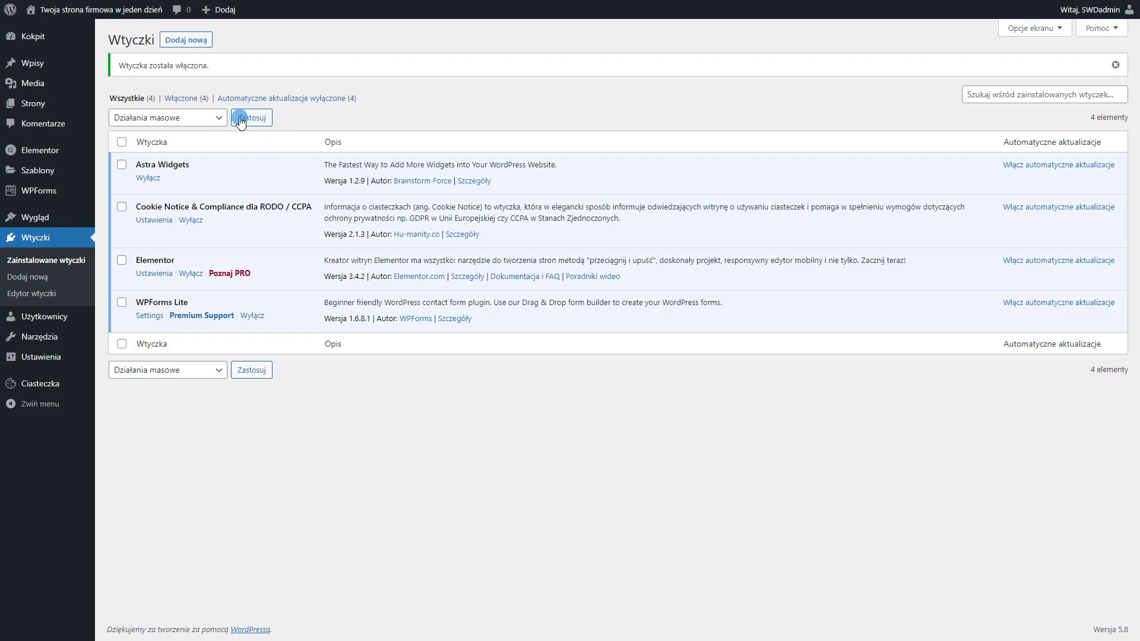
In Ciasteczka settings, skip the Compliance offer and enable a privacy policy link to Polityka prywatności
click(36, 386)
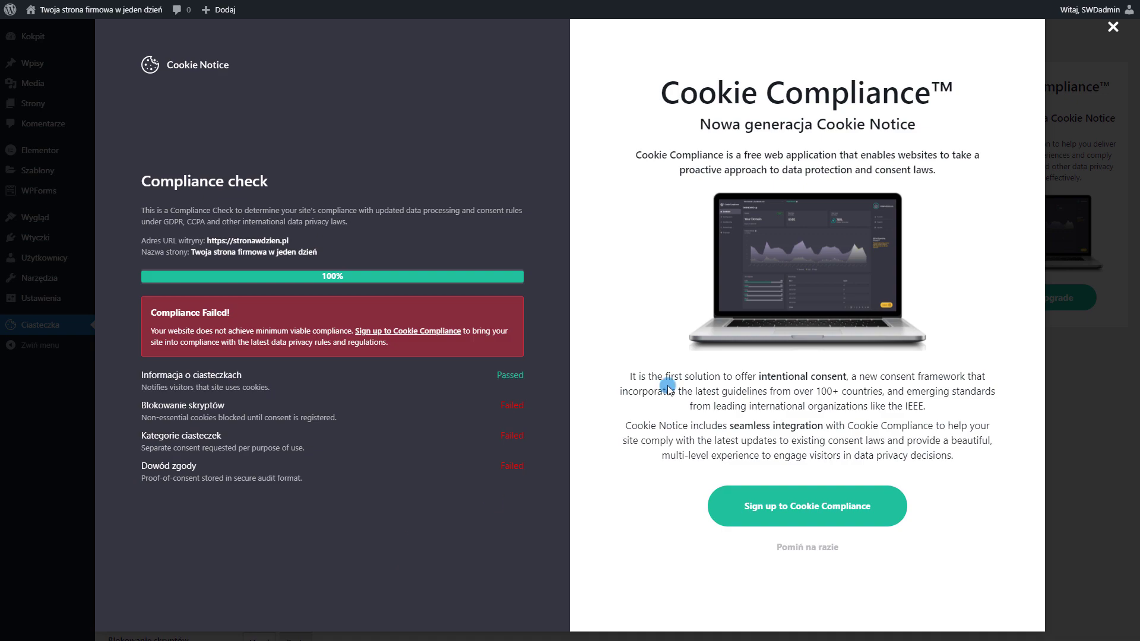
click(814, 550)
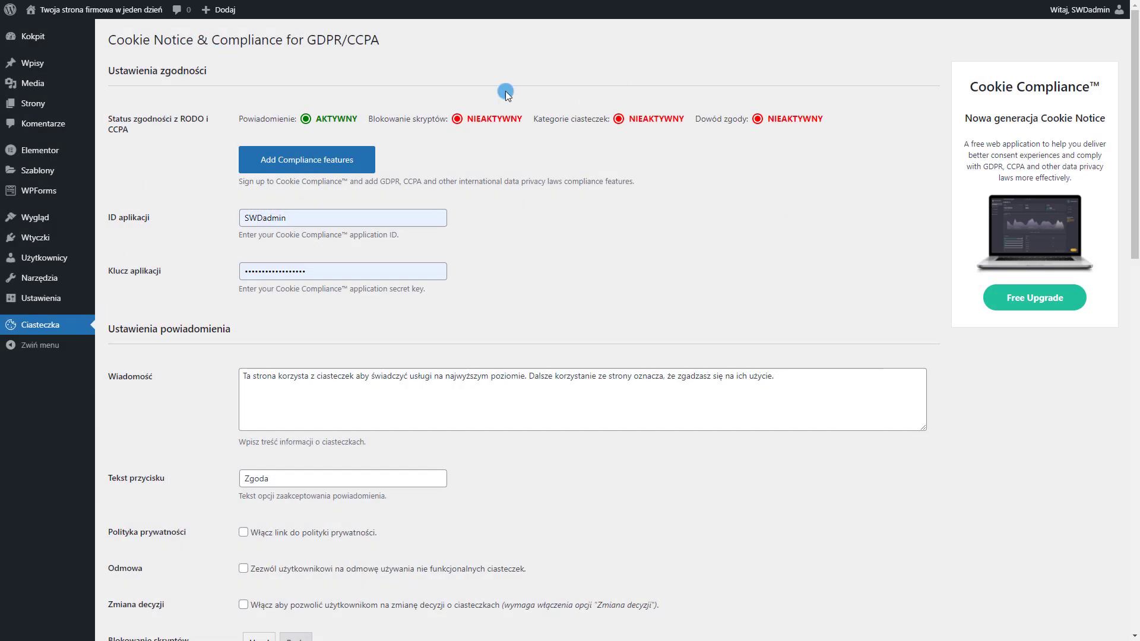
scroll(500, 283, down, 4)
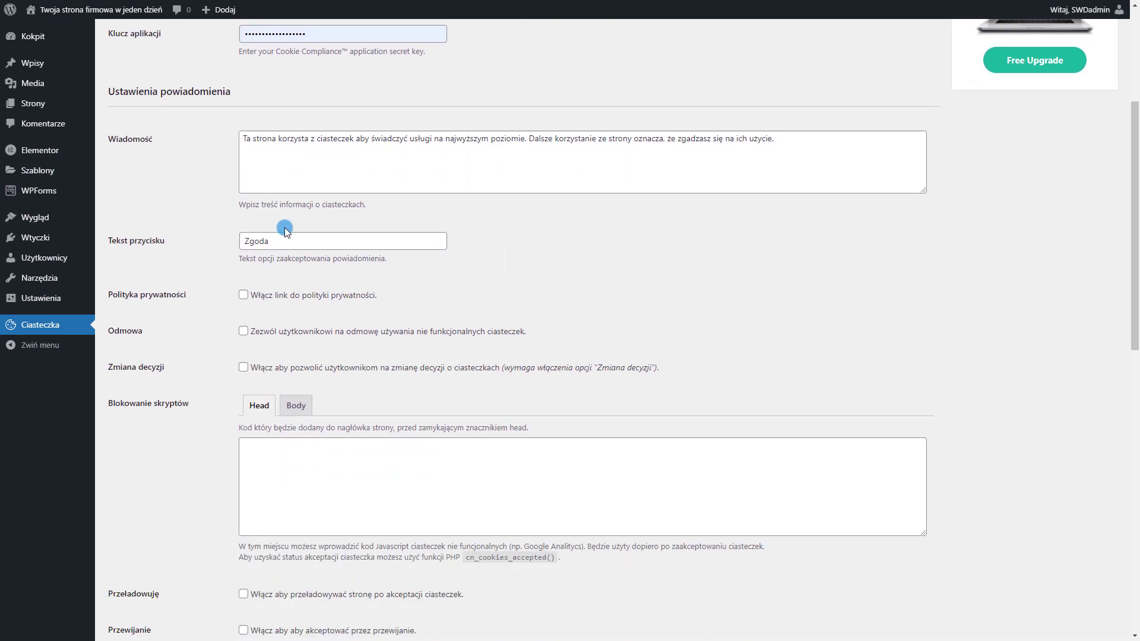
click(279, 303)
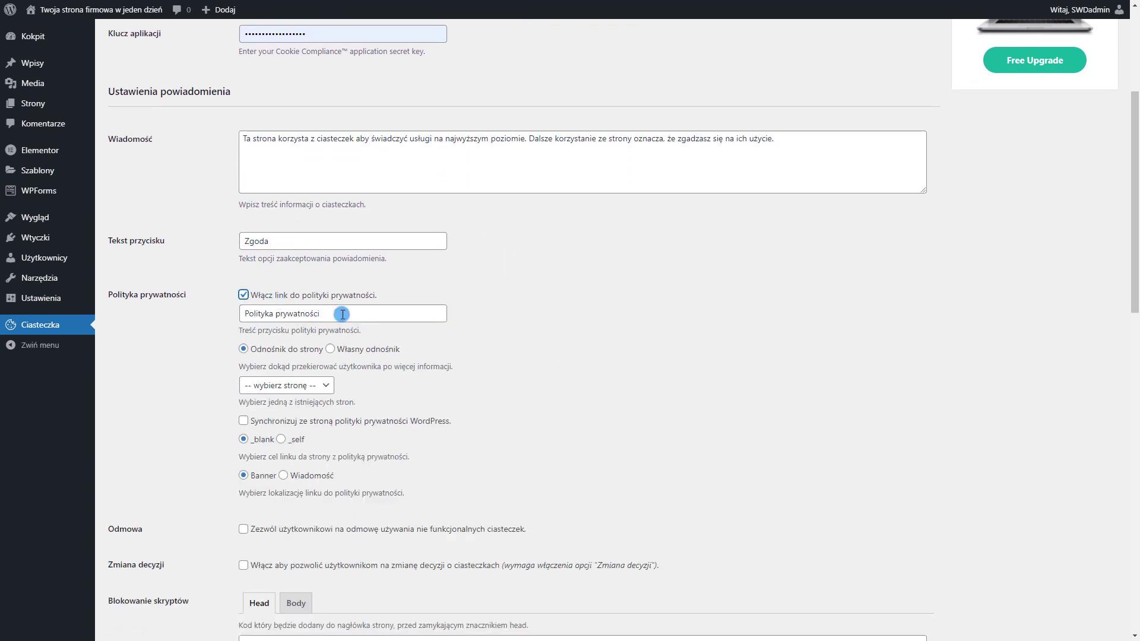
click(309, 385)
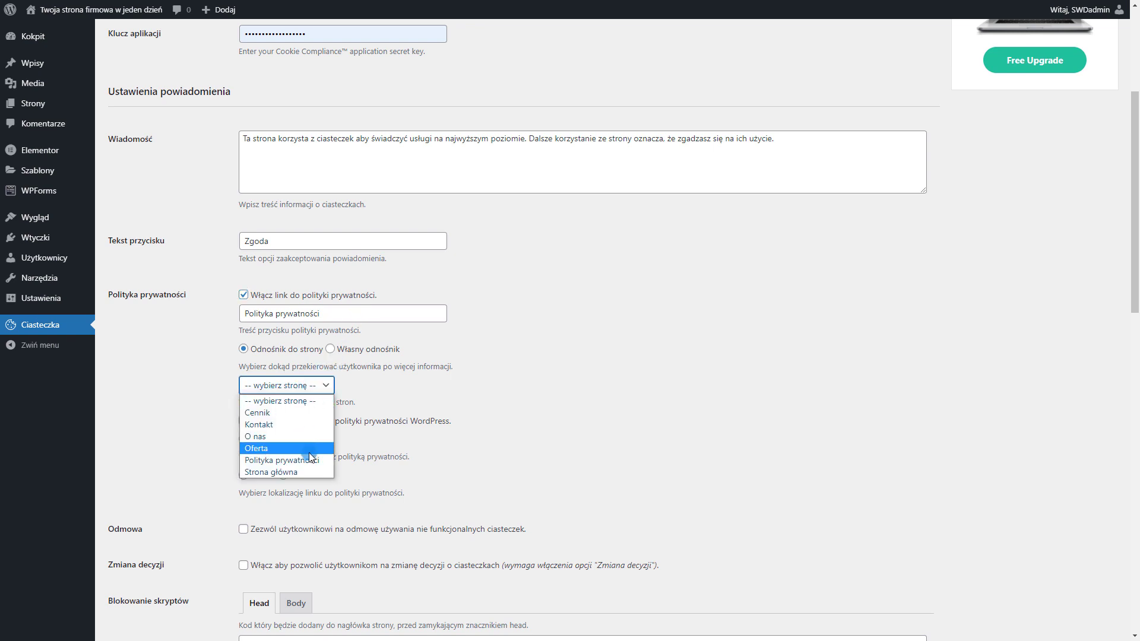
click(311, 462)
Review the consent message text and save the Cookie Notice settings
scroll(352, 408, up, 1)
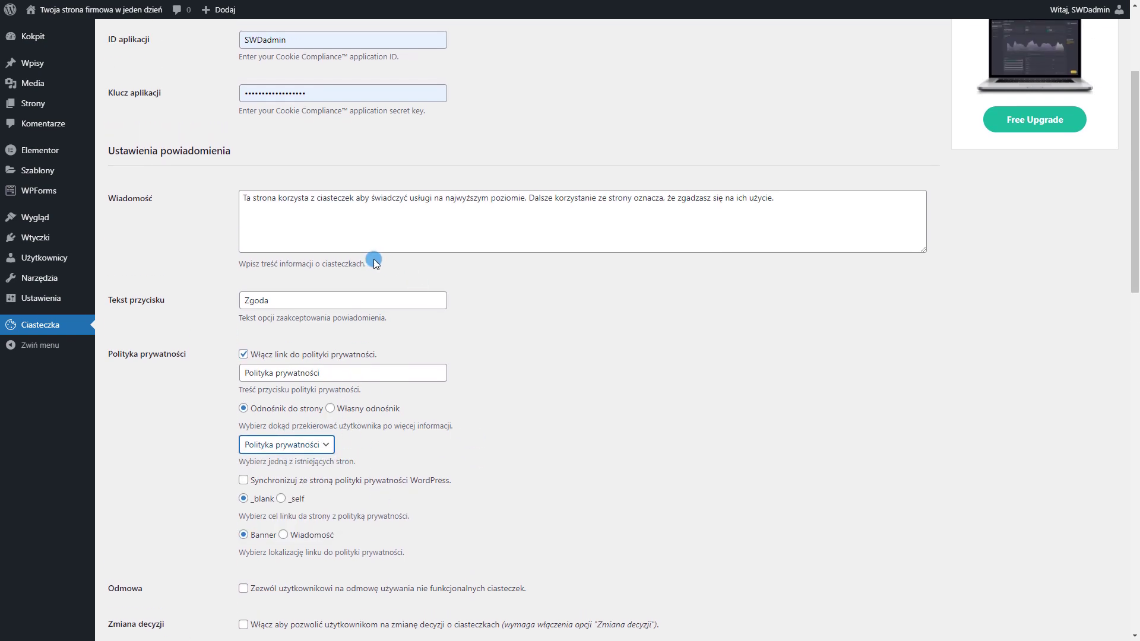
drag(245, 197, 797, 201)
click(423, 315)
scroll(409, 326, down, 6)
scroll(409, 325, down, 6)
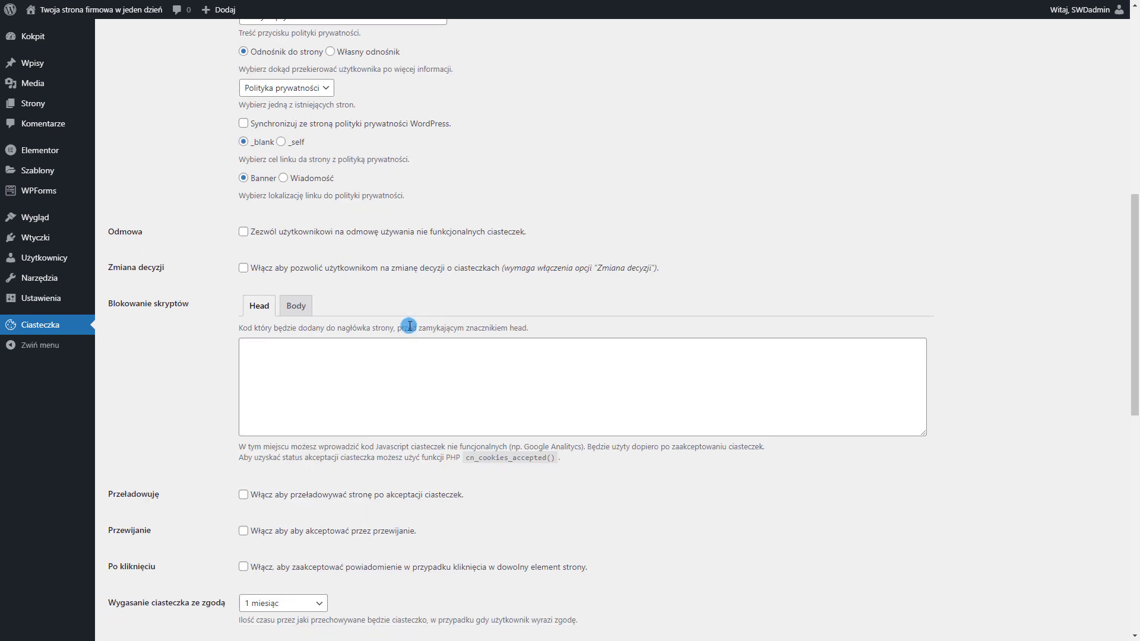
scroll(410, 326, down, 5)
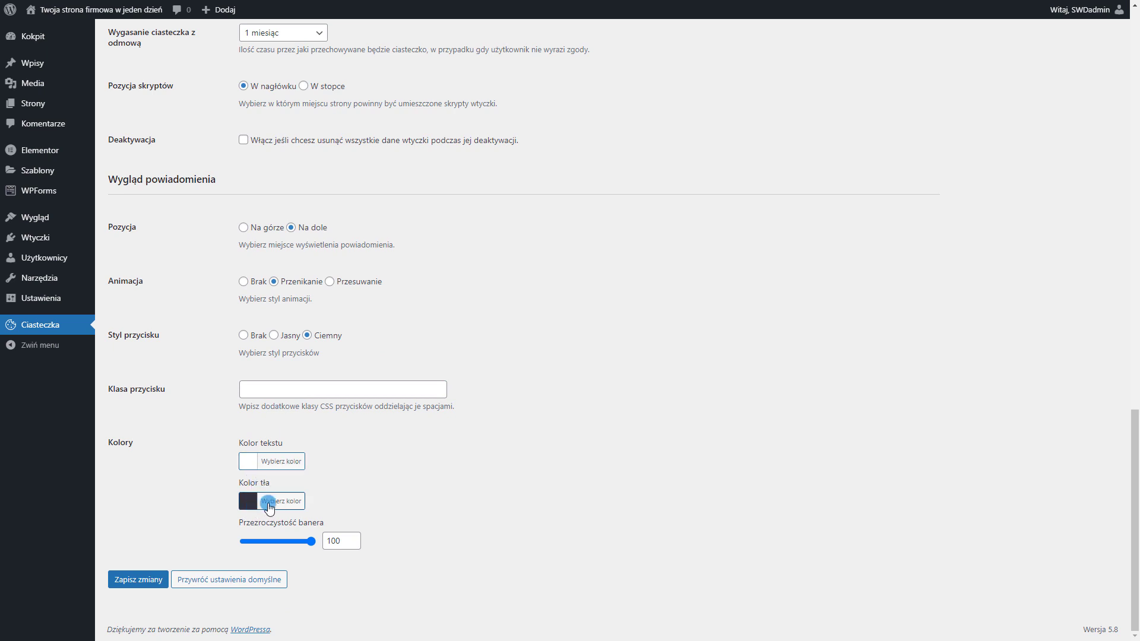
click(138, 583)
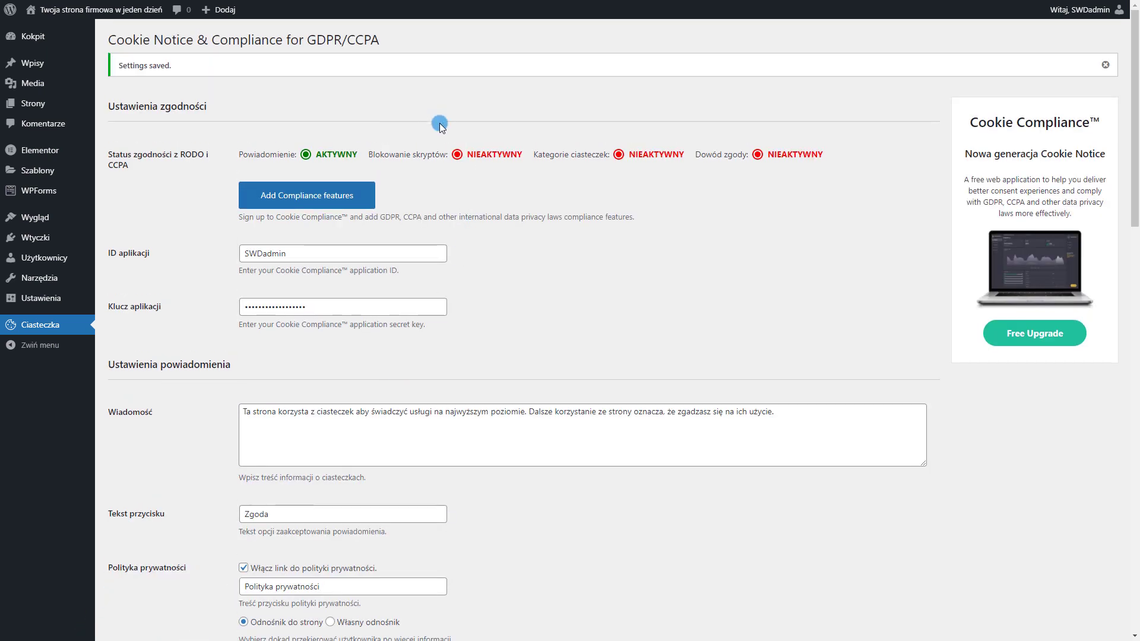
Test the front-end consent banner's privacy policy link and accept cookies
key(F11)
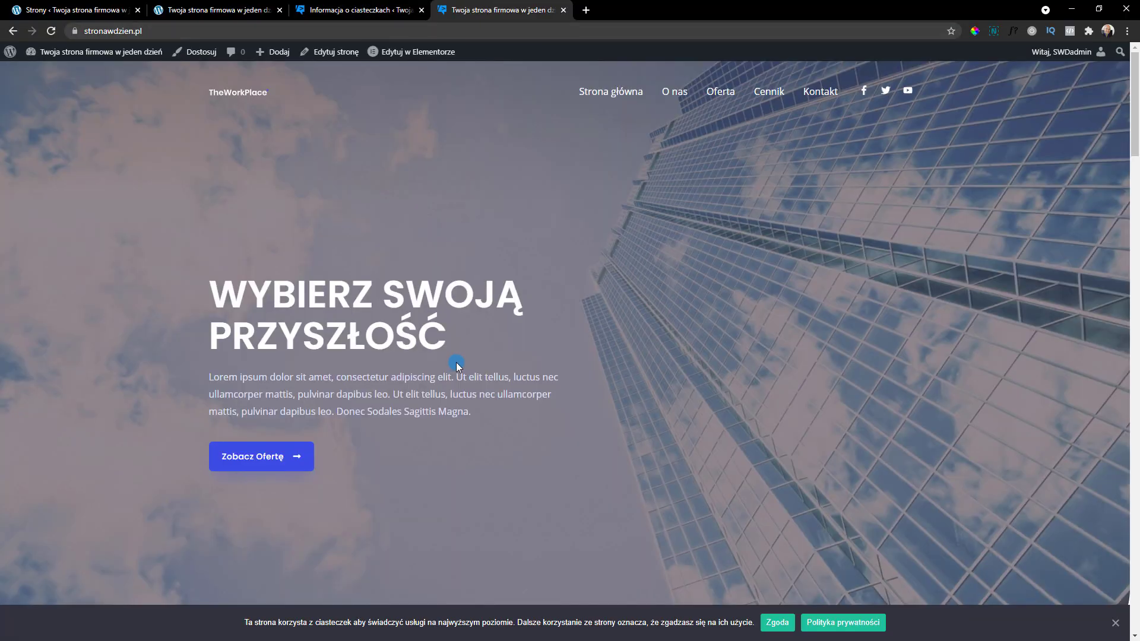
scroll(456, 362, down, 5)
scroll(806, 392, up, 5)
scroll(846, 551, down, 1)
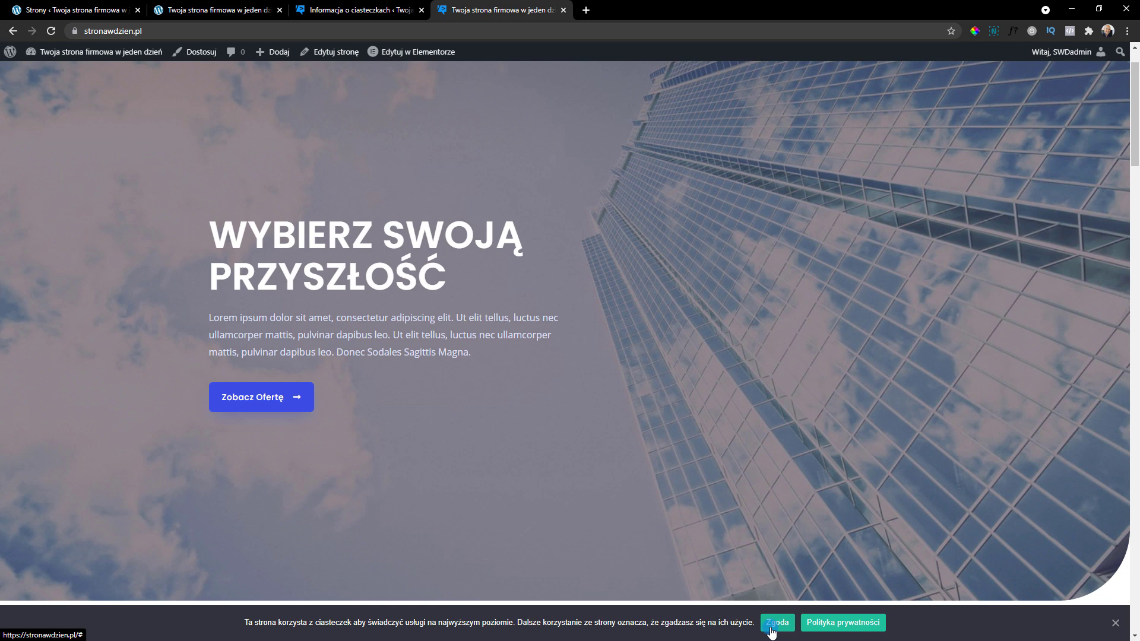
click(846, 624)
key(ctrl+w)
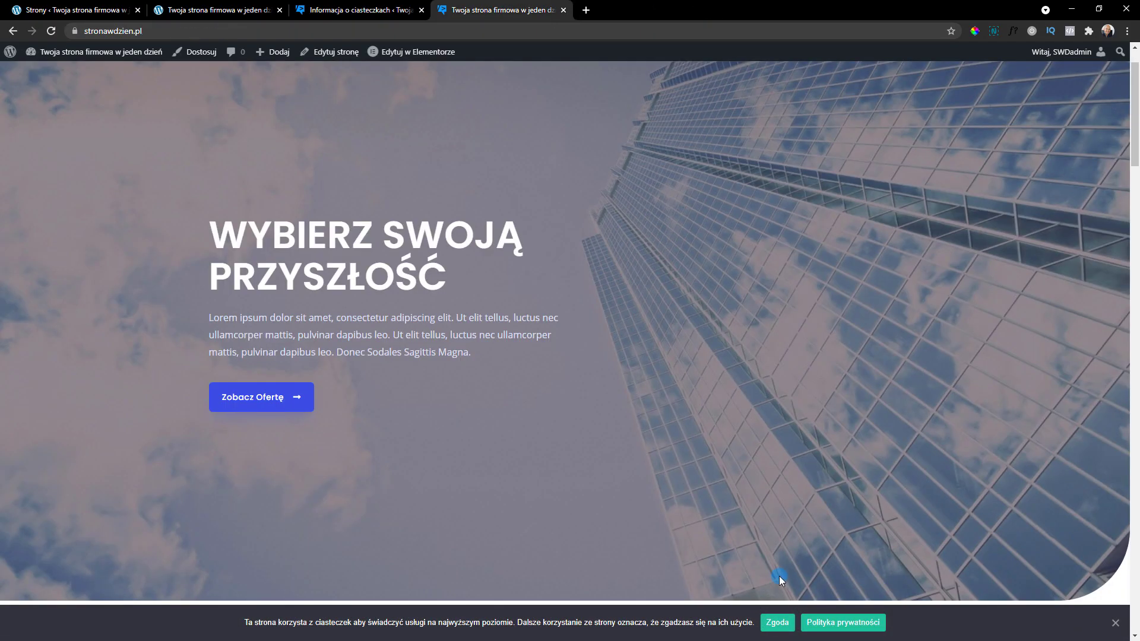
click(777, 623)
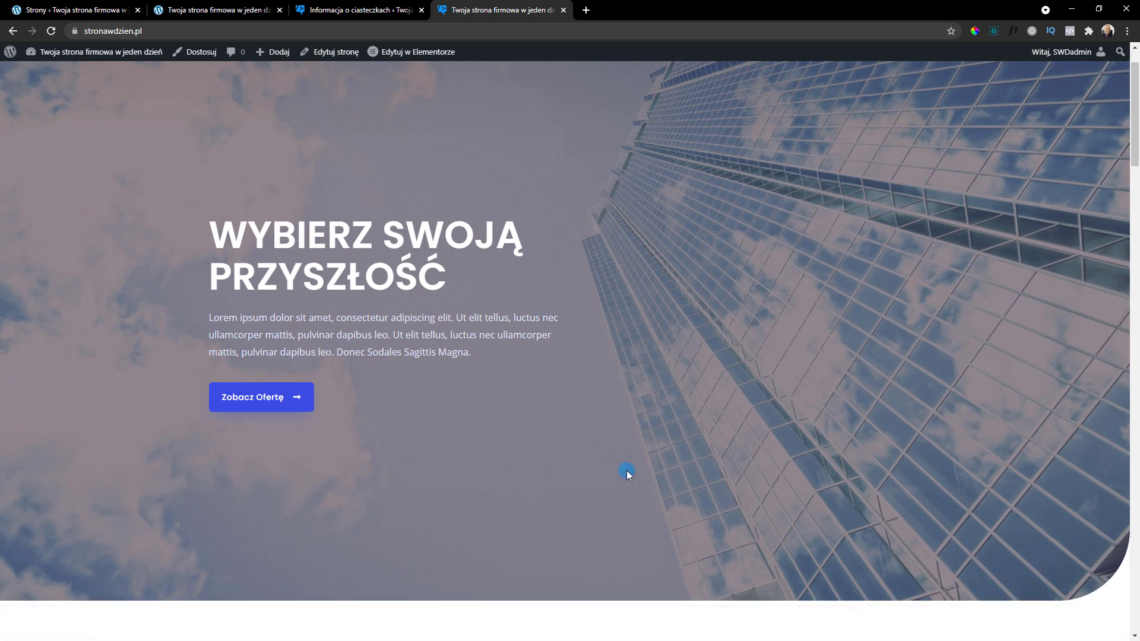
scroll(565, 414, up, 1)
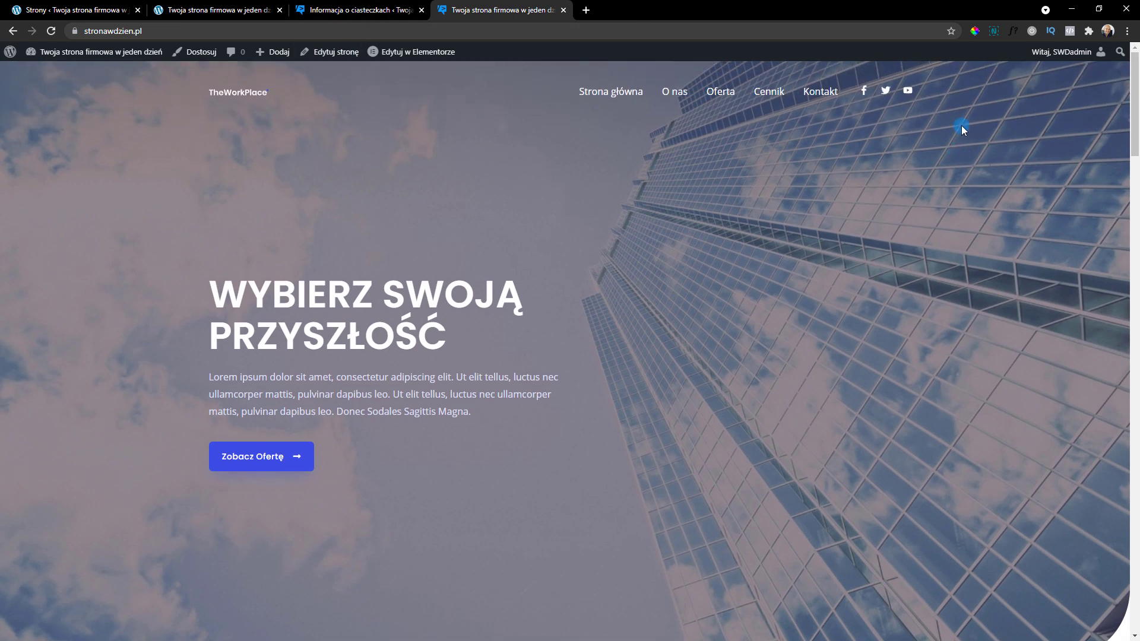
click(972, 31)
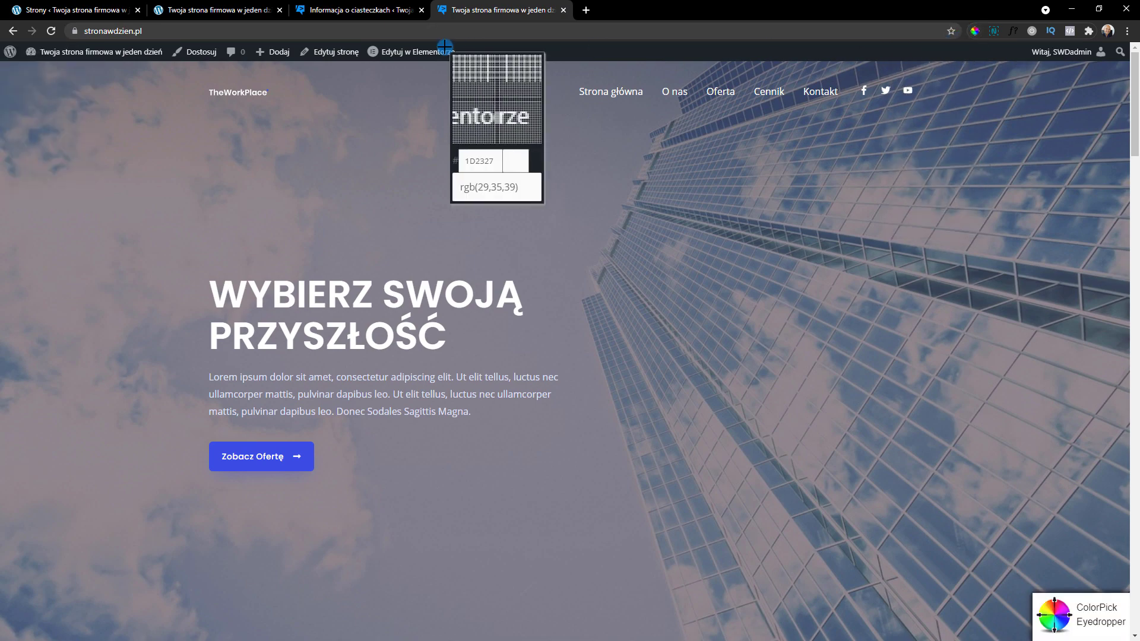
click(373, 13)
Set the Klasa przycisku field to przycisk-cookies and save the Cookie Notice settings
scroll(465, 346, down, 10)
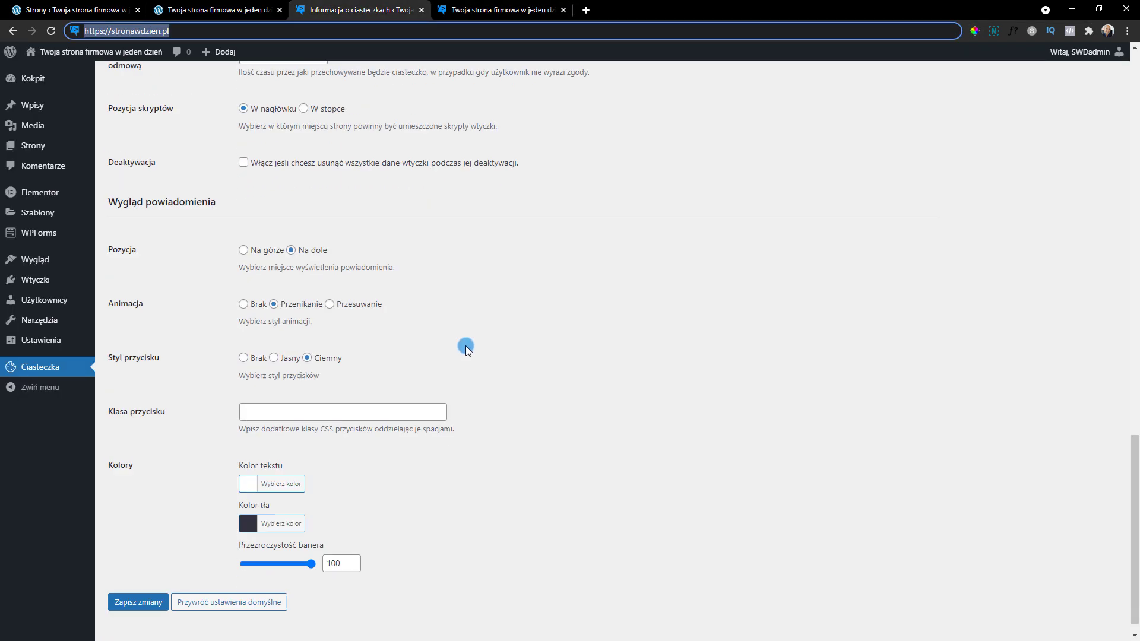
click(272, 394)
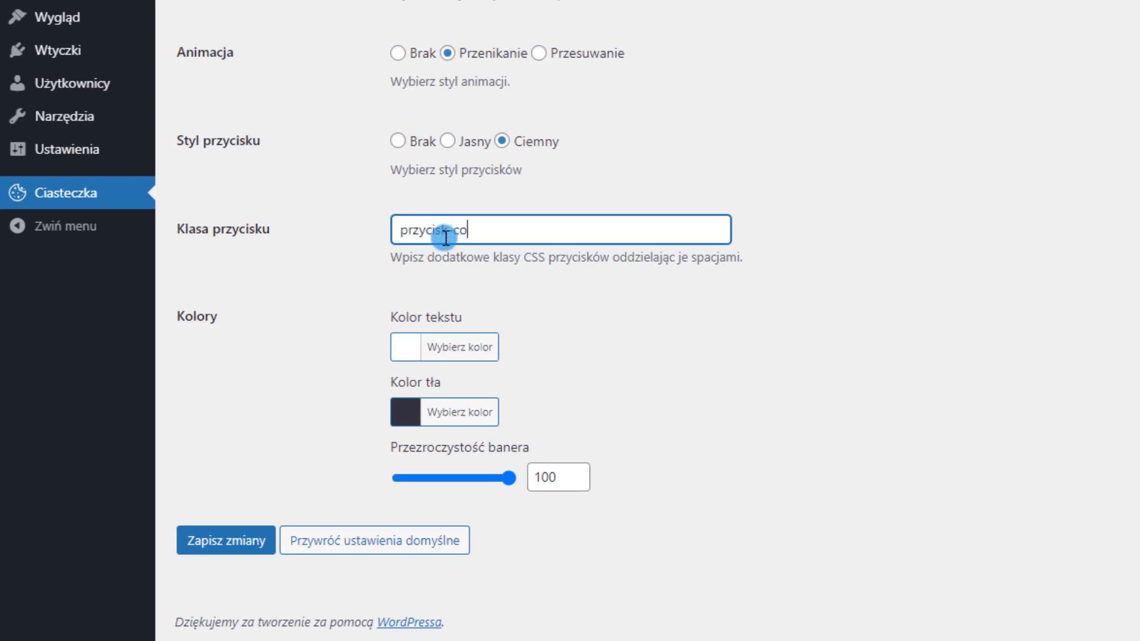
text(s)
key(ctrl+a)
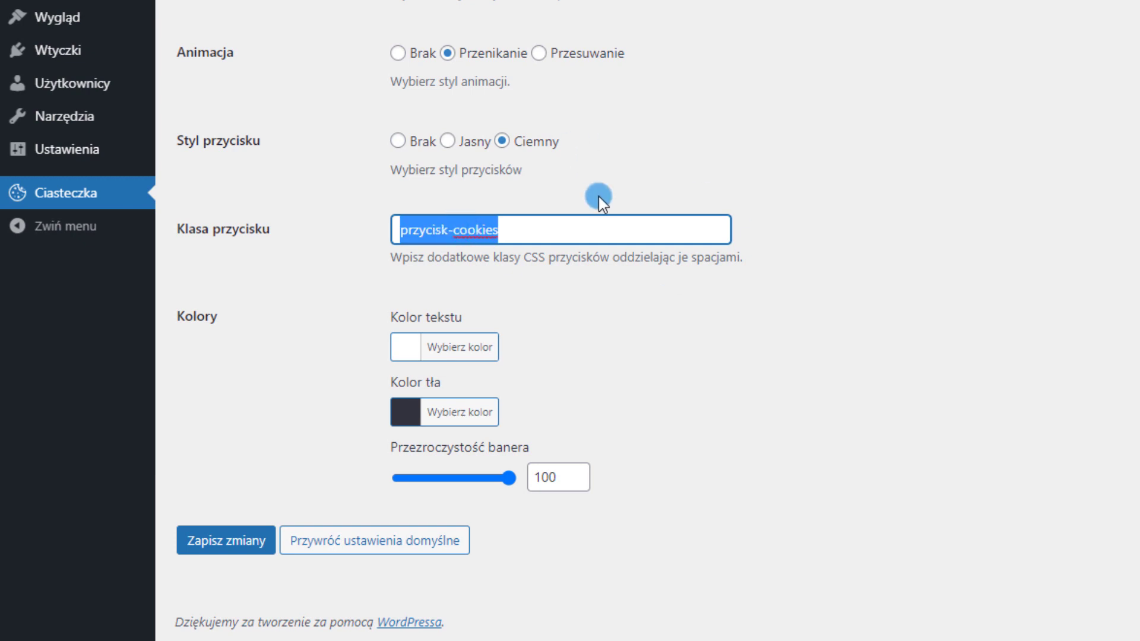
click(233, 542)
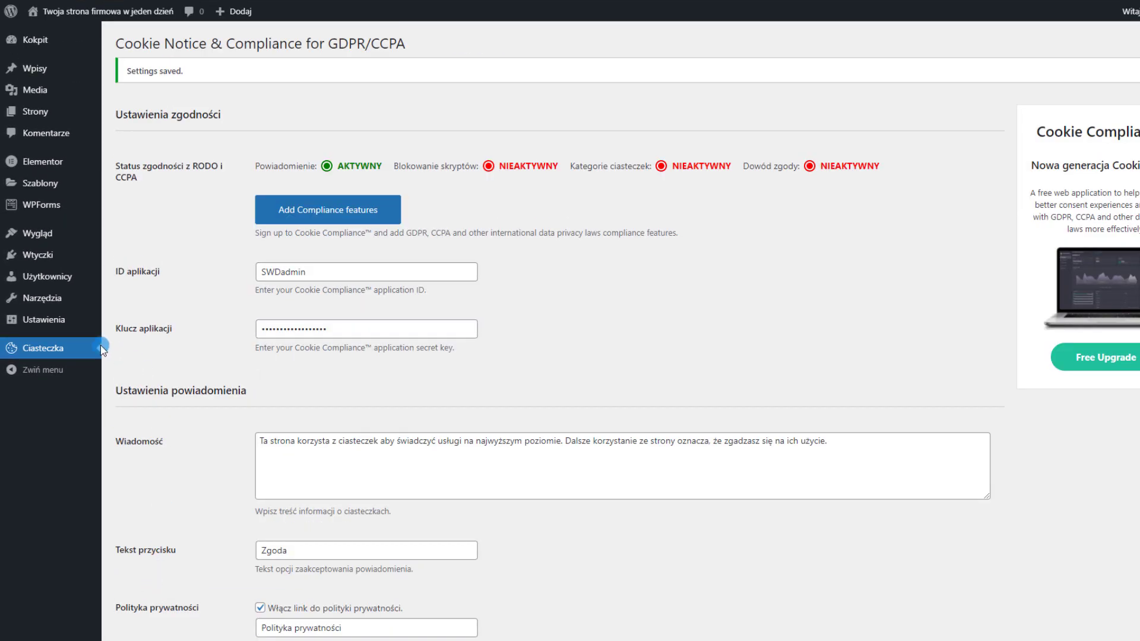
Paste the .przycisk-cookies rule with background #3B4FE4 !important into Astra's Additional CSS
mouse_move(54, 233)
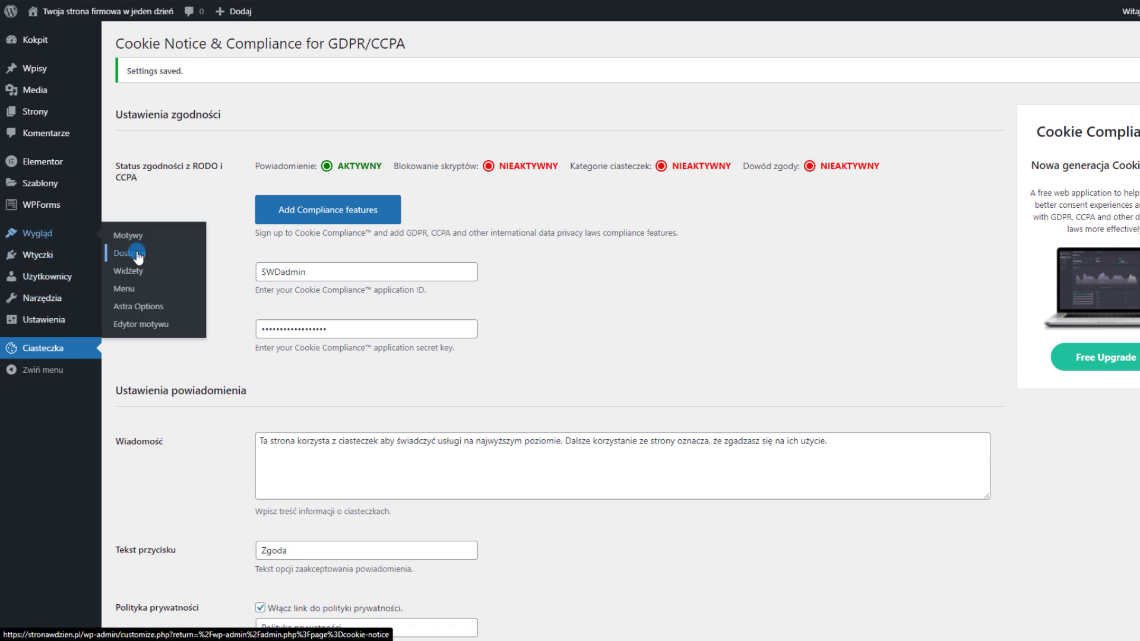
click(138, 255)
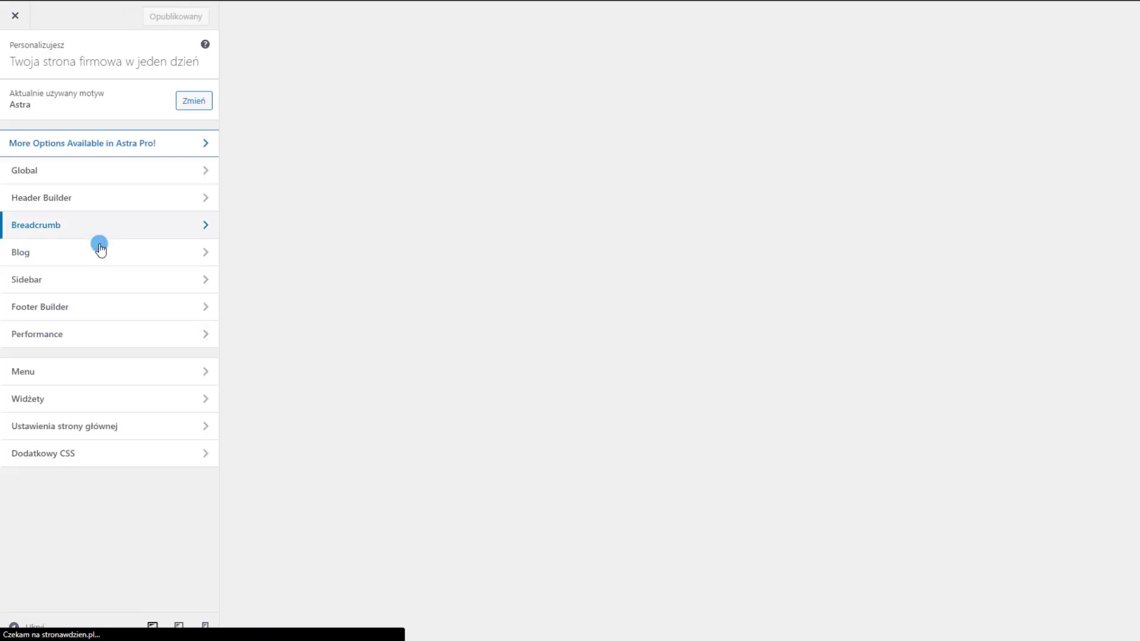
click(83, 453)
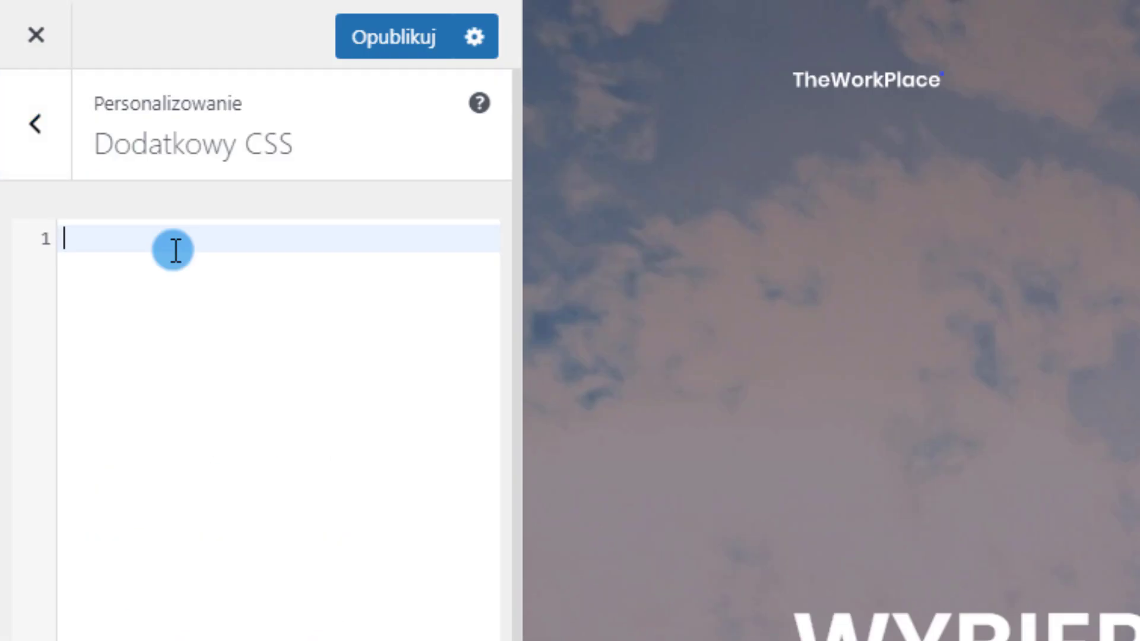
text(.przycisk-cookies {   background:#3B4FE4!important; })
Point out the rule's selector, background value and !important, then publish the CSS
click(268, 265)
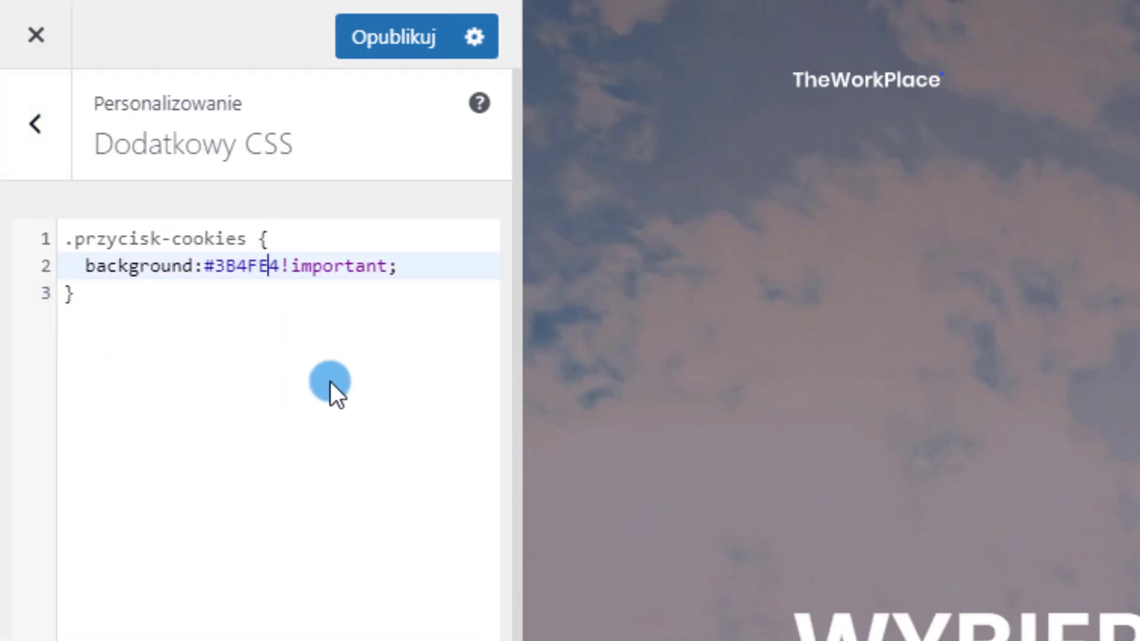
click(71, 239)
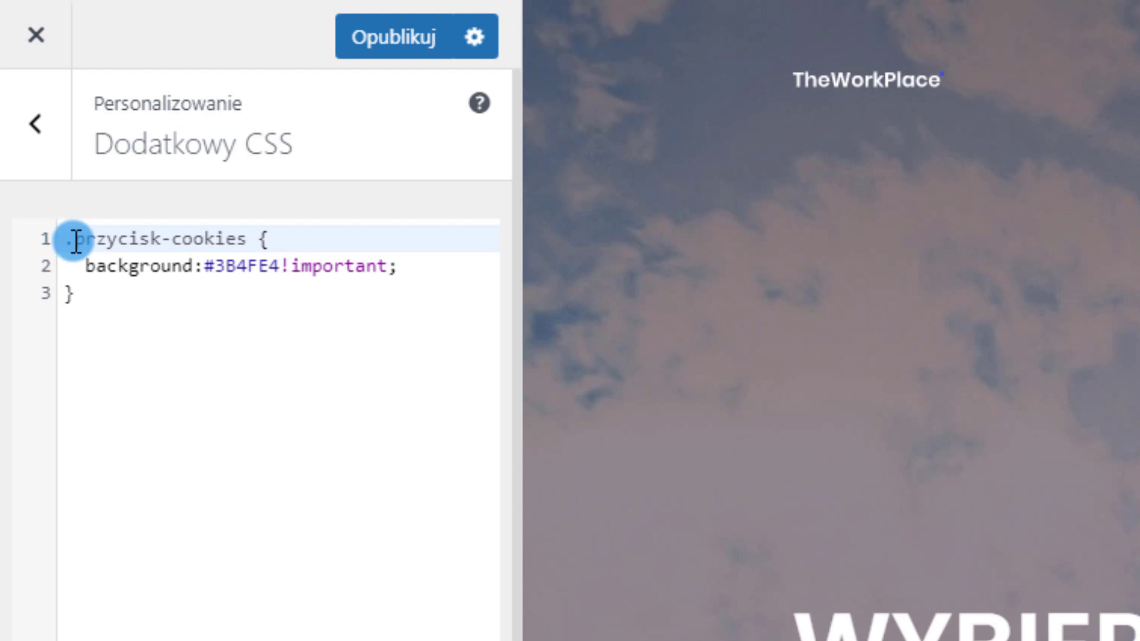
drag(76, 241, 254, 239)
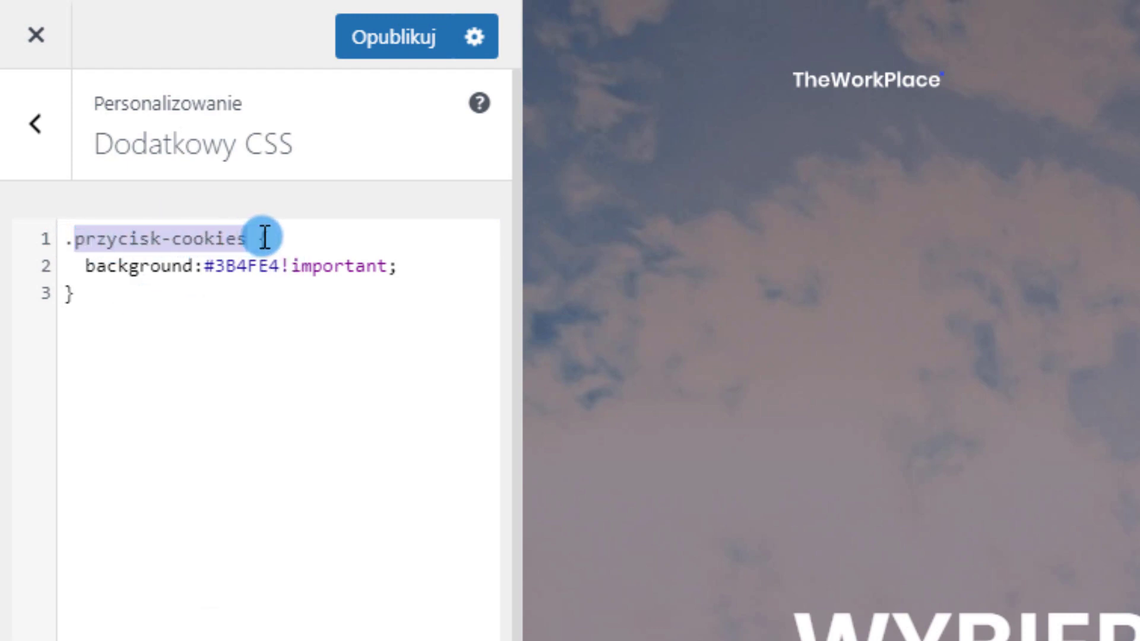
click(264, 238)
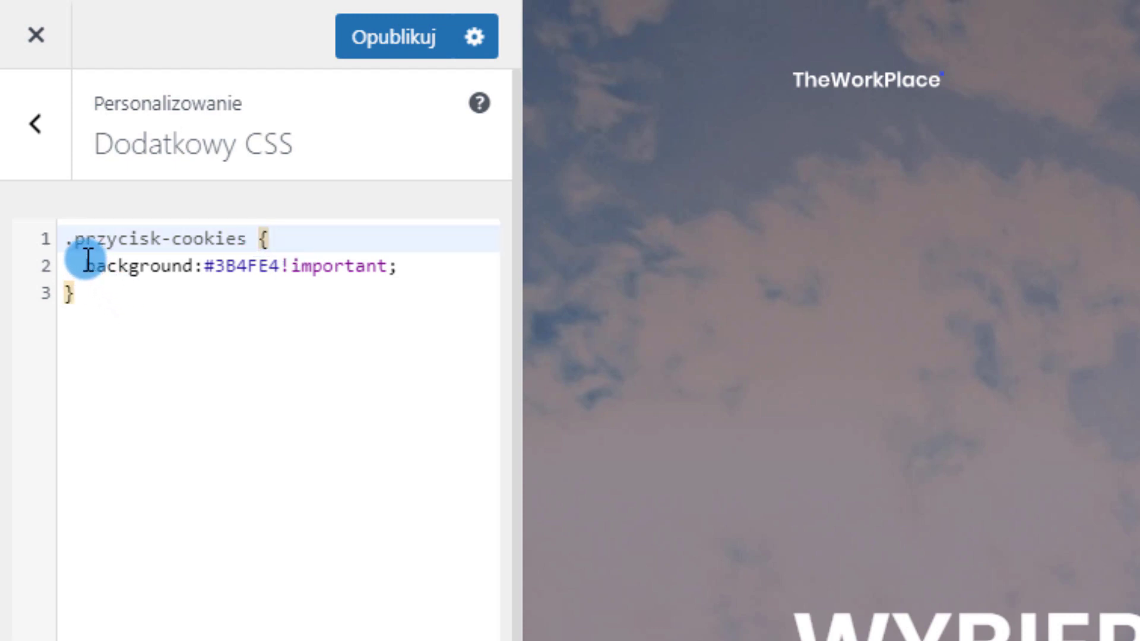
drag(87, 263, 398, 265)
click(231, 286)
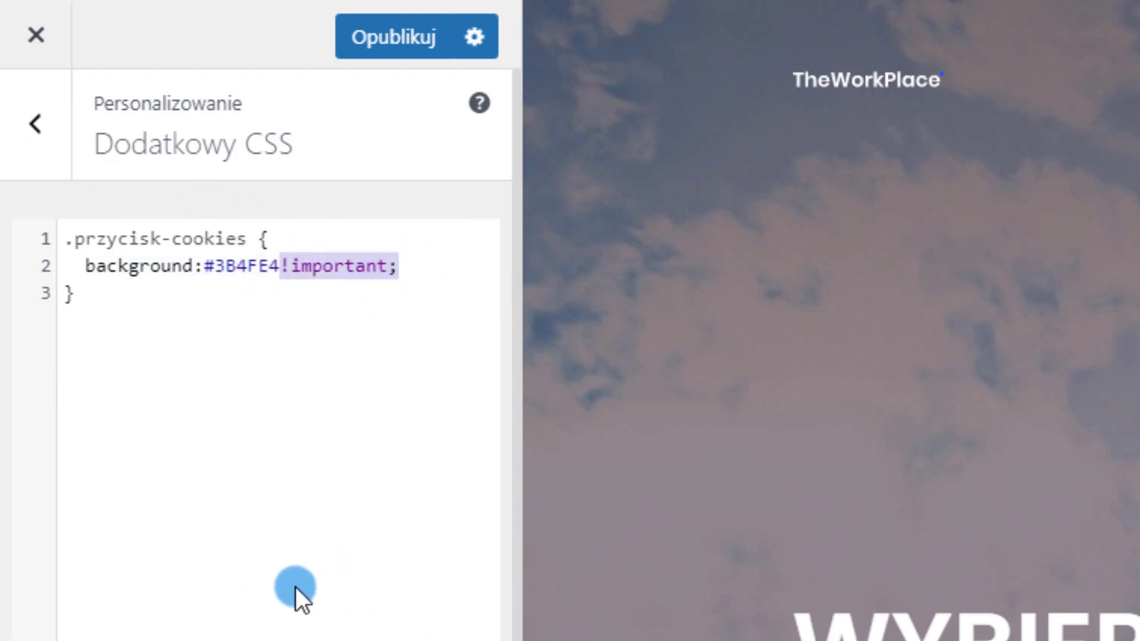
click(72, 293)
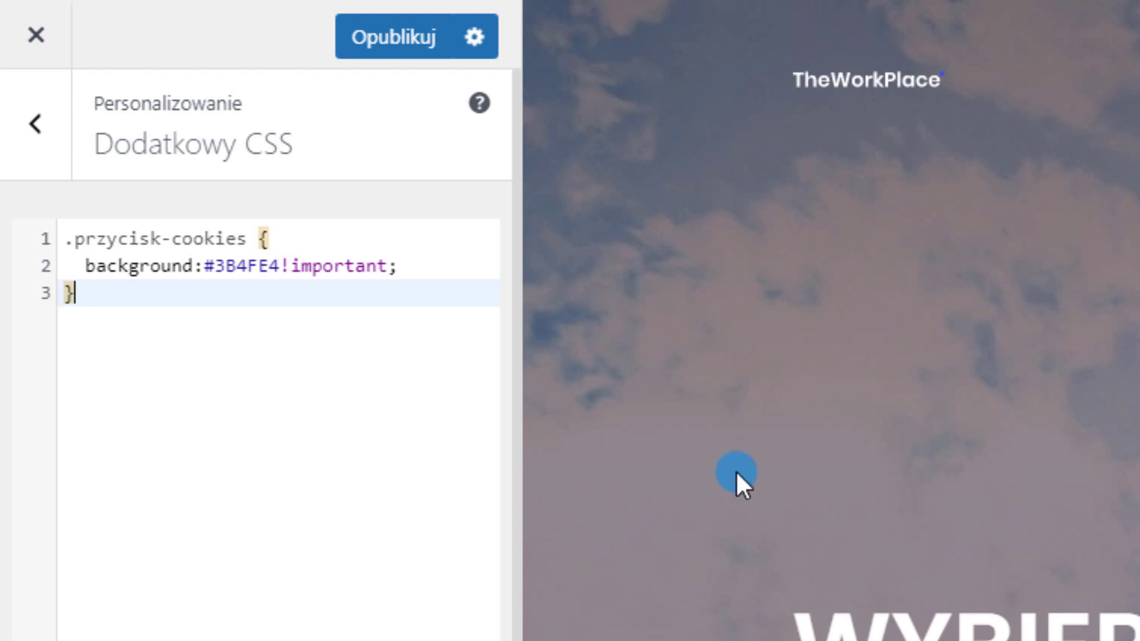
click(380, 56)
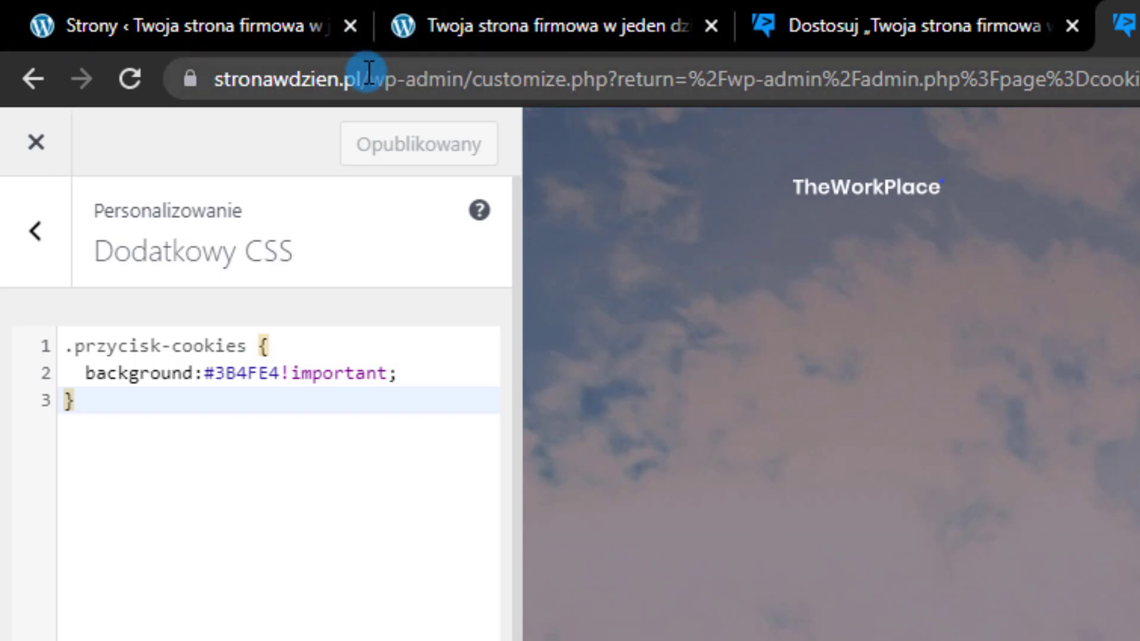
click(183, 75)
key(ctrl+c)
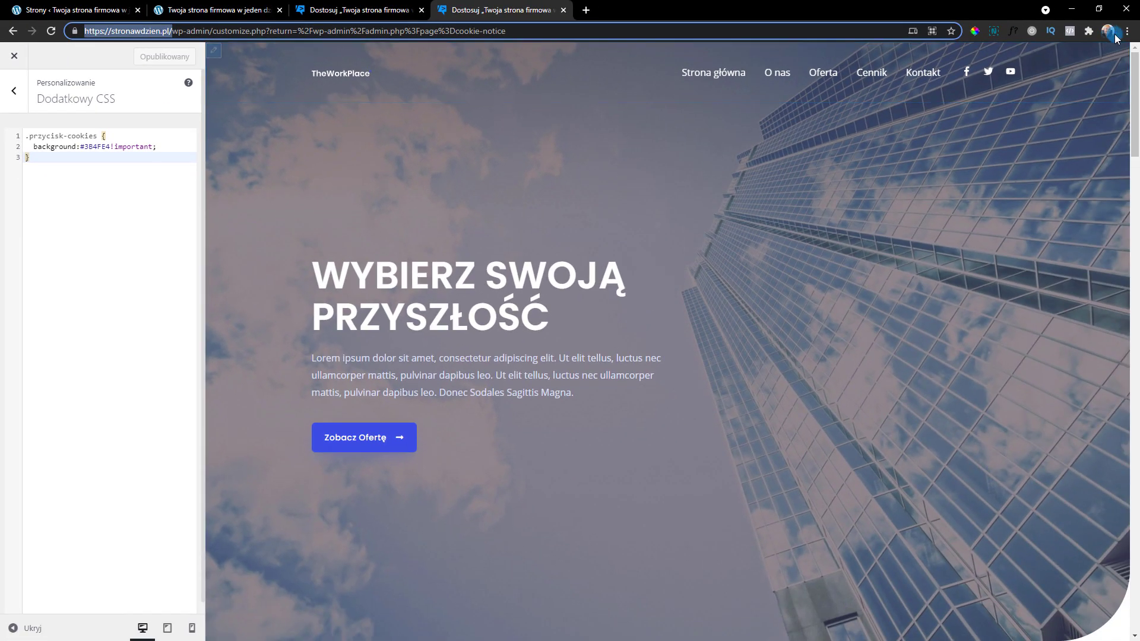
Load the site in an incognito window, check the blue banner buttons, and accept with Zgoda
click(1127, 31)
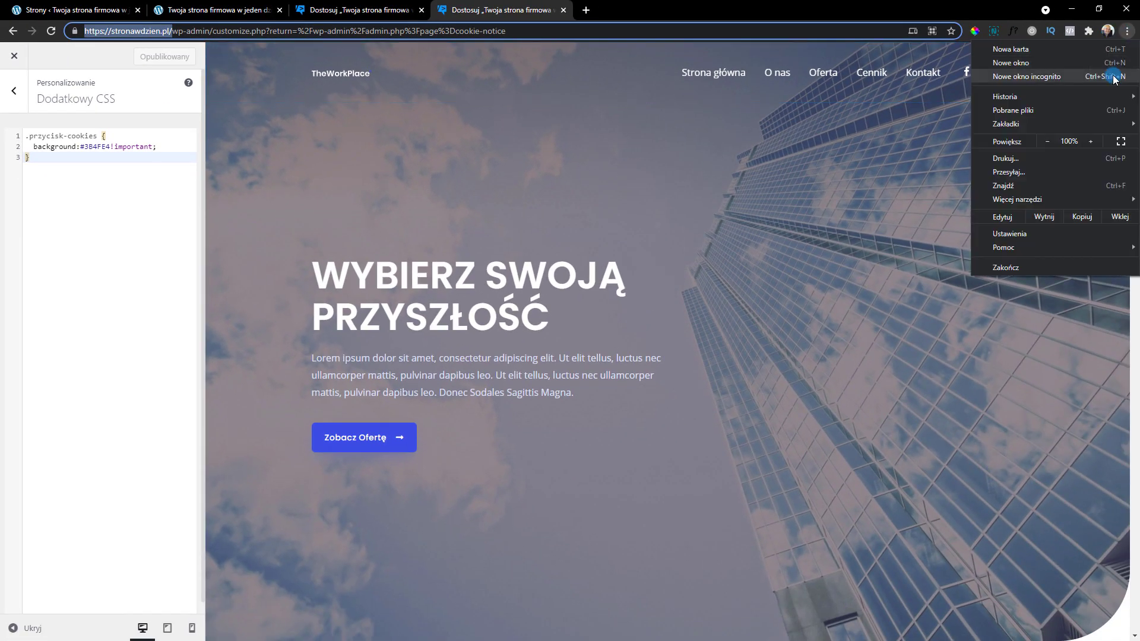
click(1027, 77)
key(ctrl+v)
key(Return)
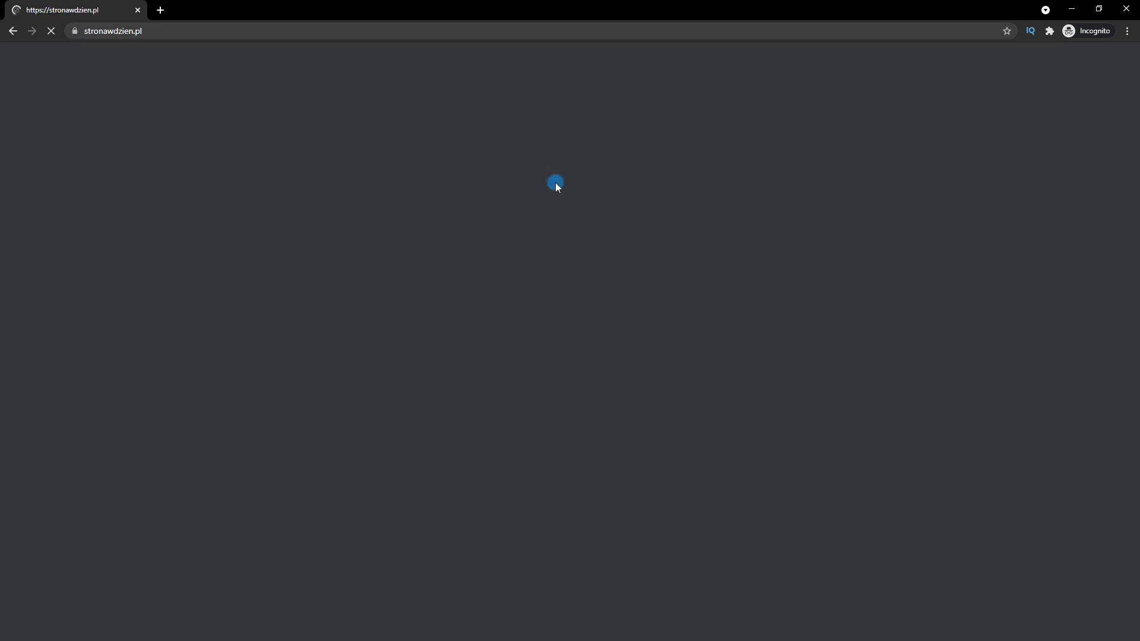
scroll(897, 544, down, 6)
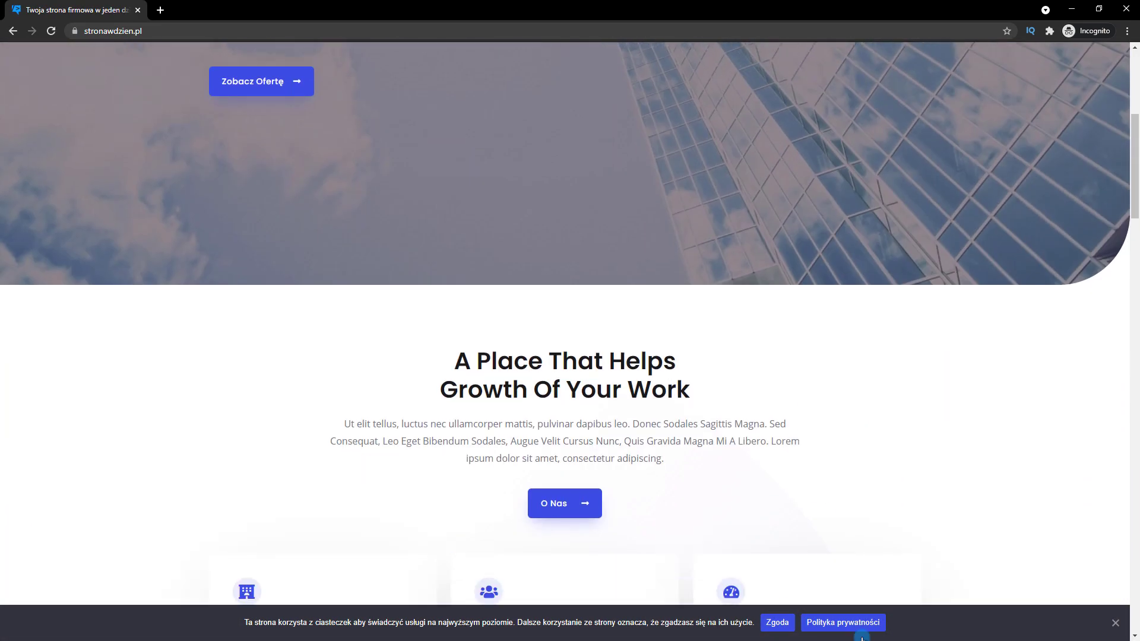
scroll(590, 274, down, 4)
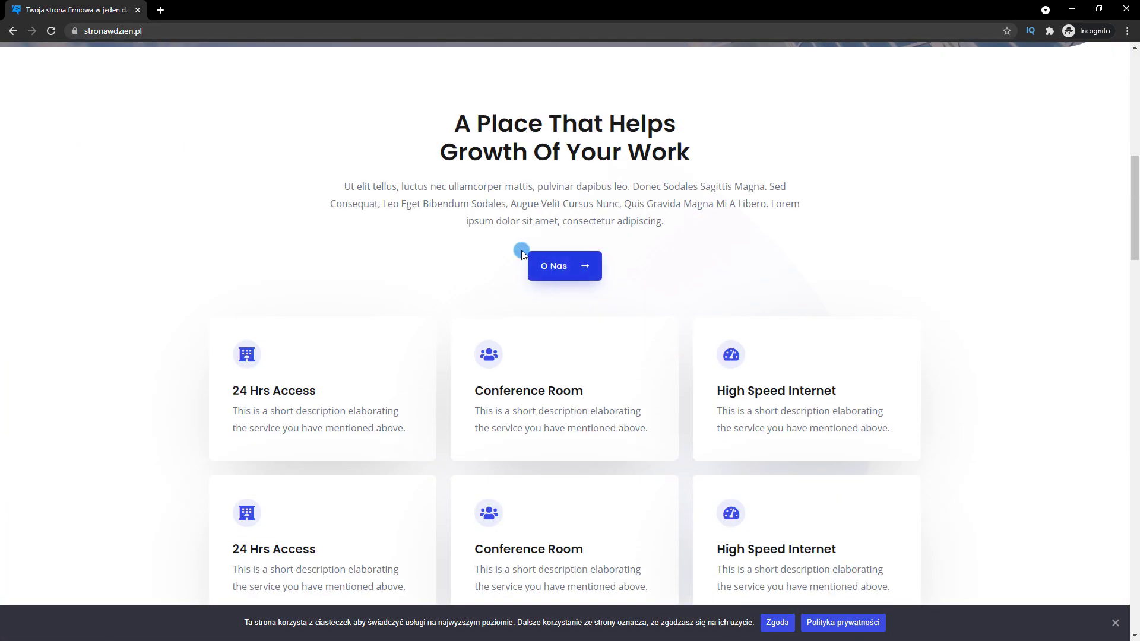
scroll(925, 390, down, 3)
scroll(893, 492, up, 10)
scroll(894, 508, down, 2)
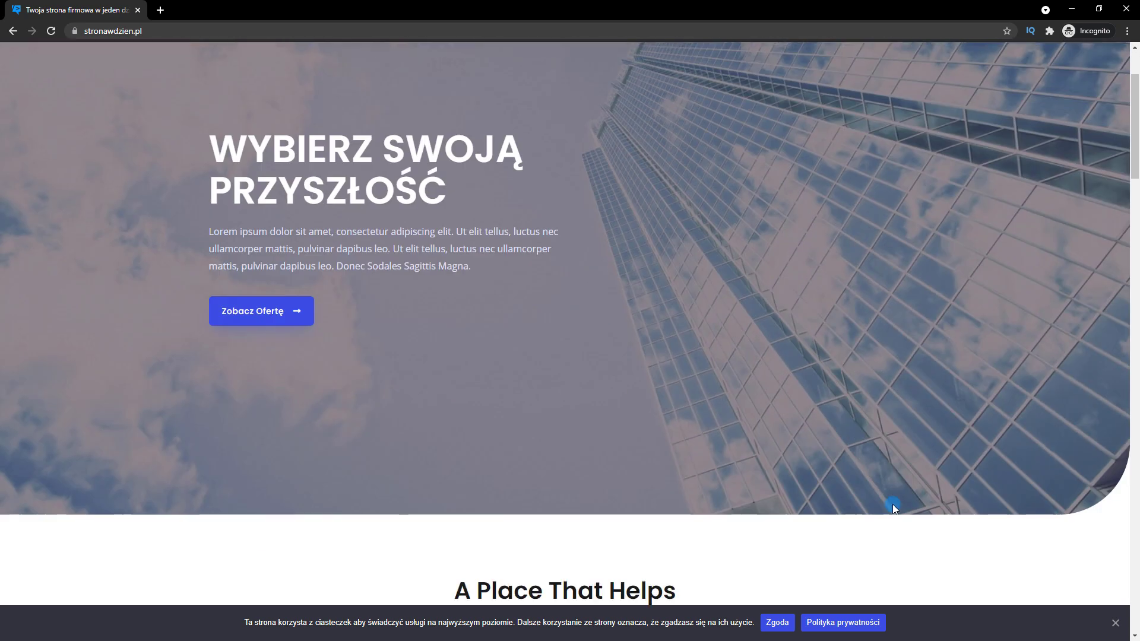
scroll(894, 507, up, 2)
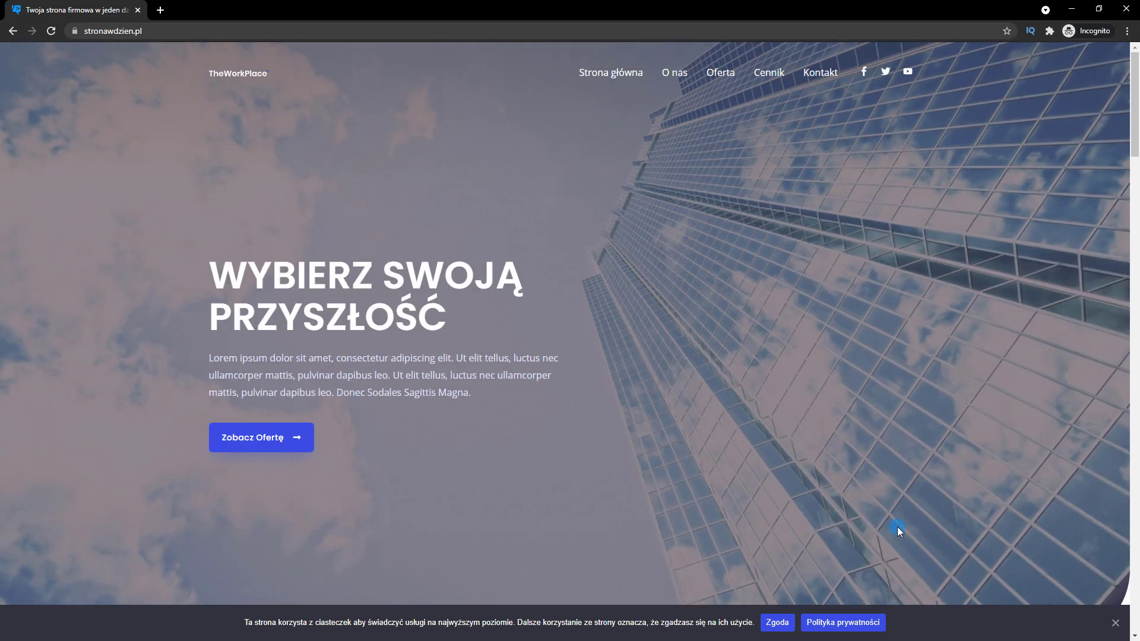
click(790, 624)
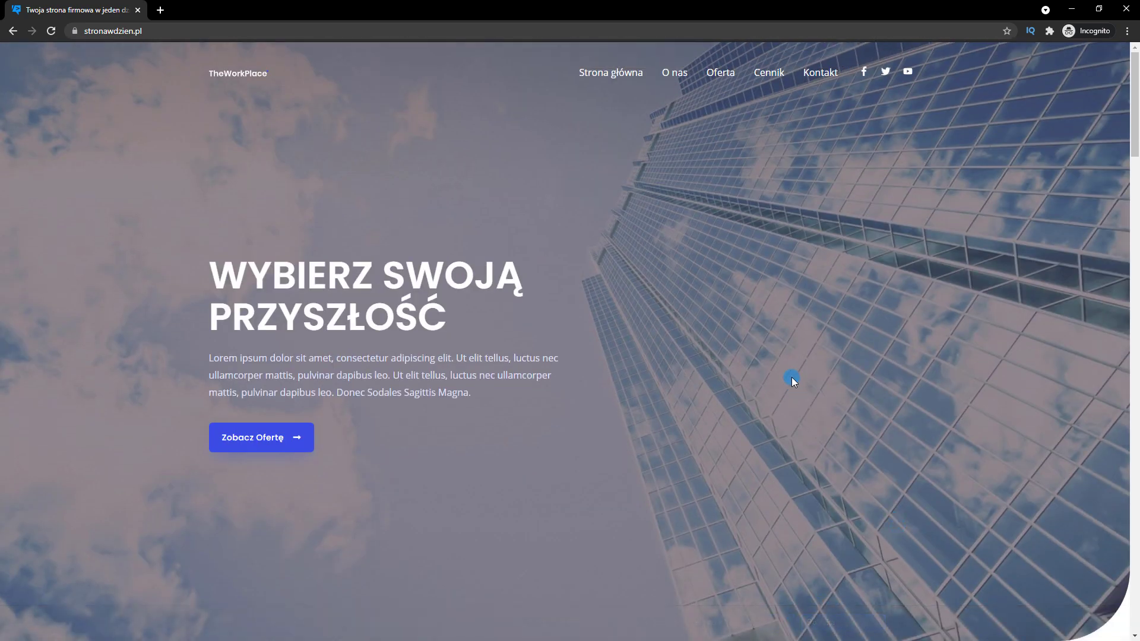
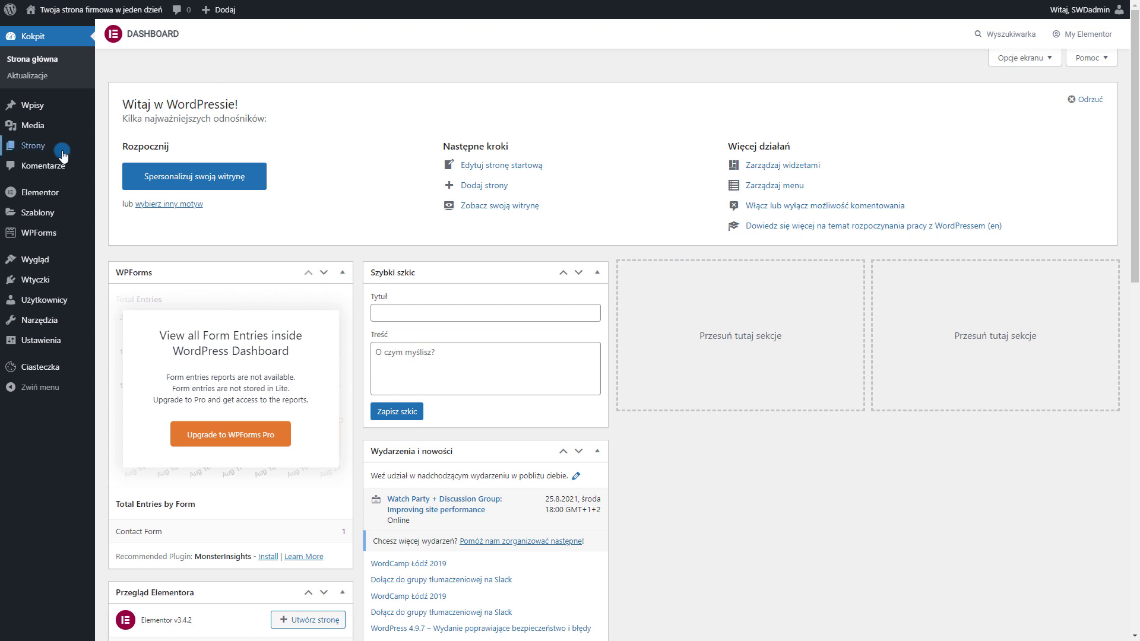
Create and publish an empty page titled 'Blog', then go back to the Pages list
click(26, 152)
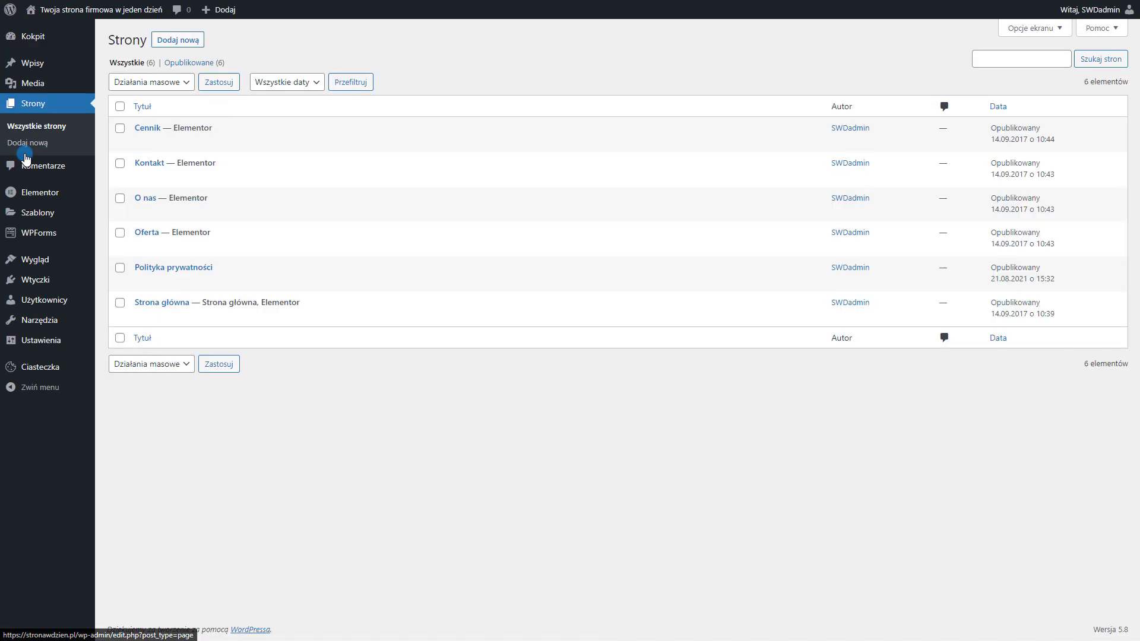
click(181, 40)
text(Blog)
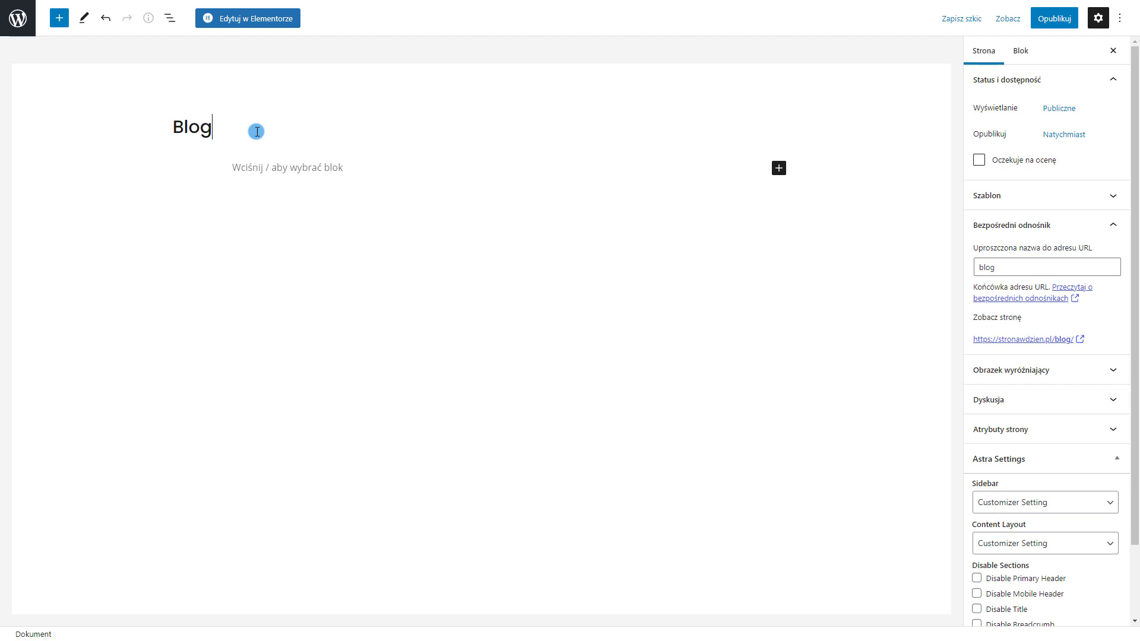
click(1037, 18)
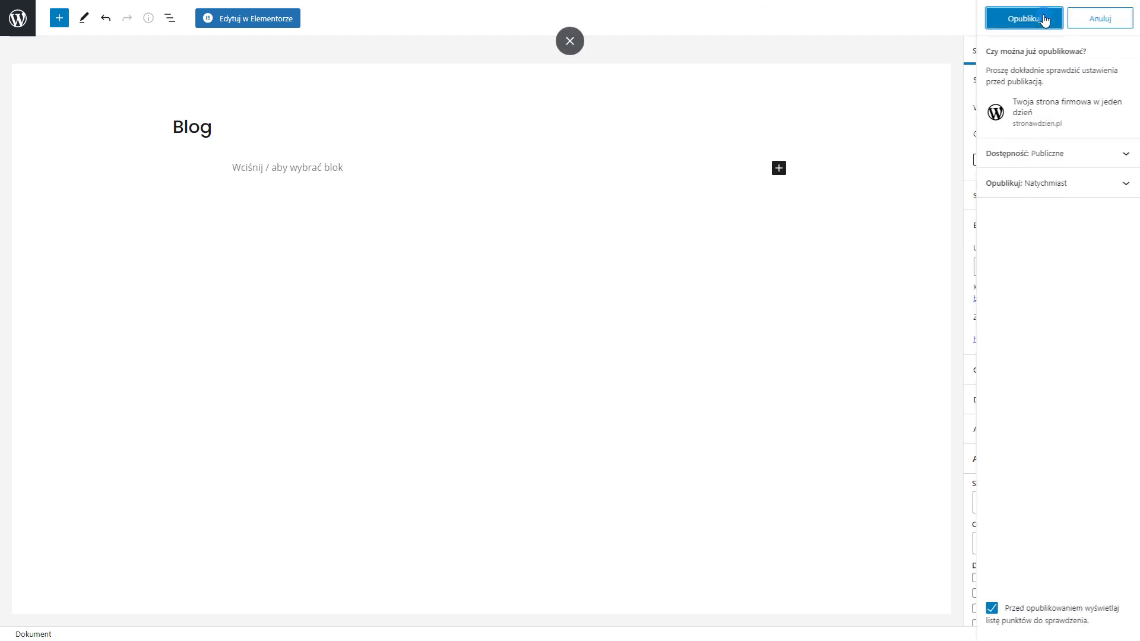
click(1032, 20)
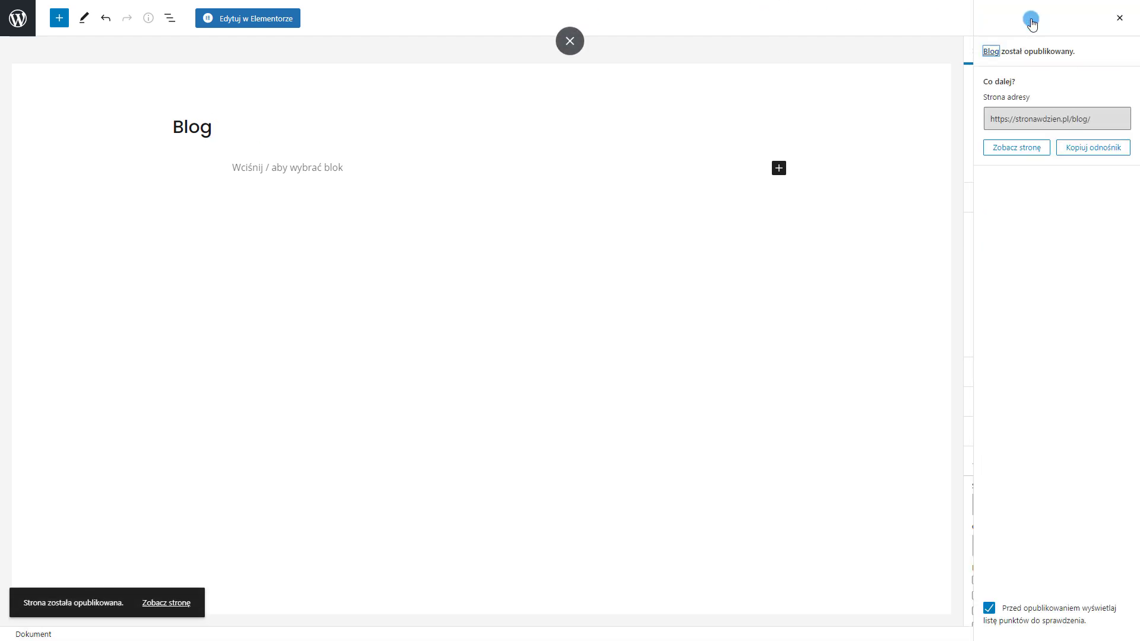
click(17, 16)
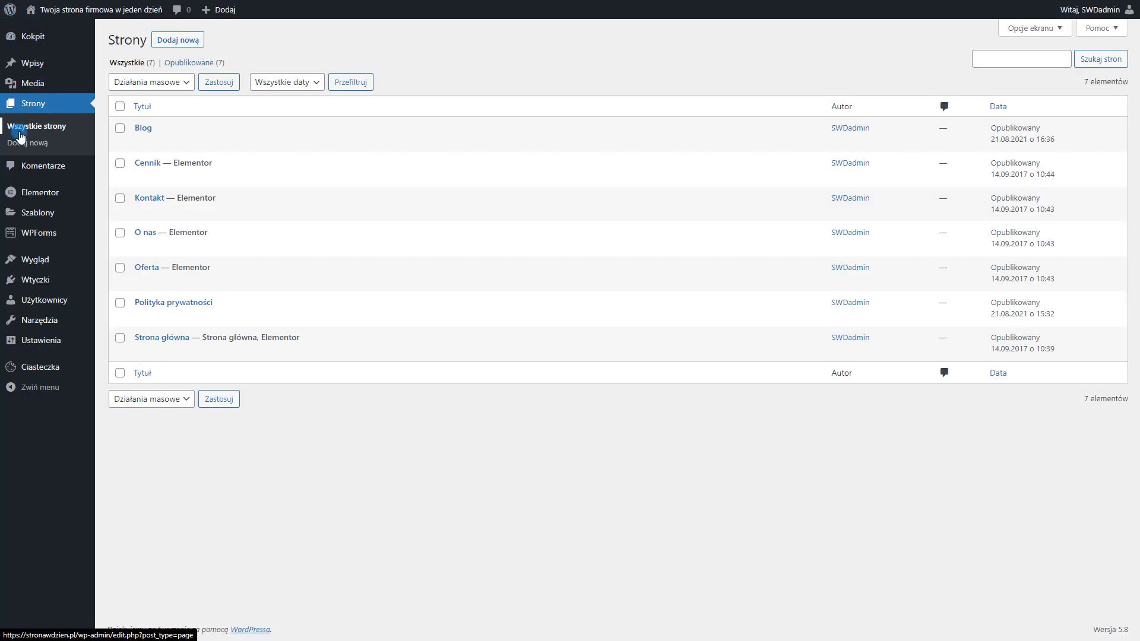
In the Customizer's homepage settings, choose Blog as the posts page and publish
mouse_move(62, 266)
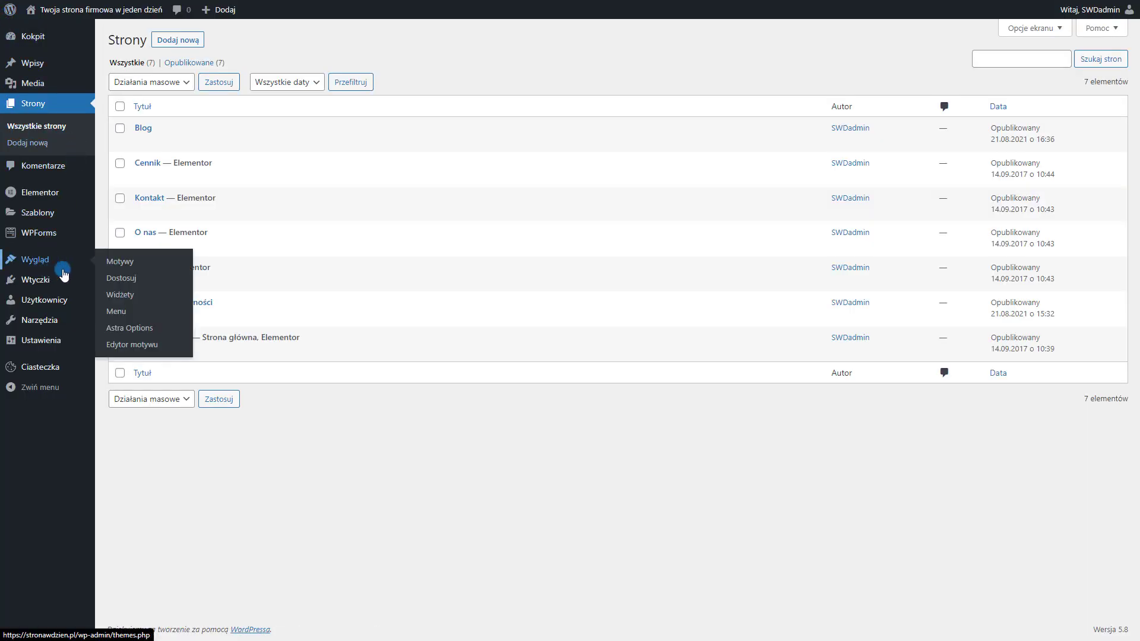
click(121, 285)
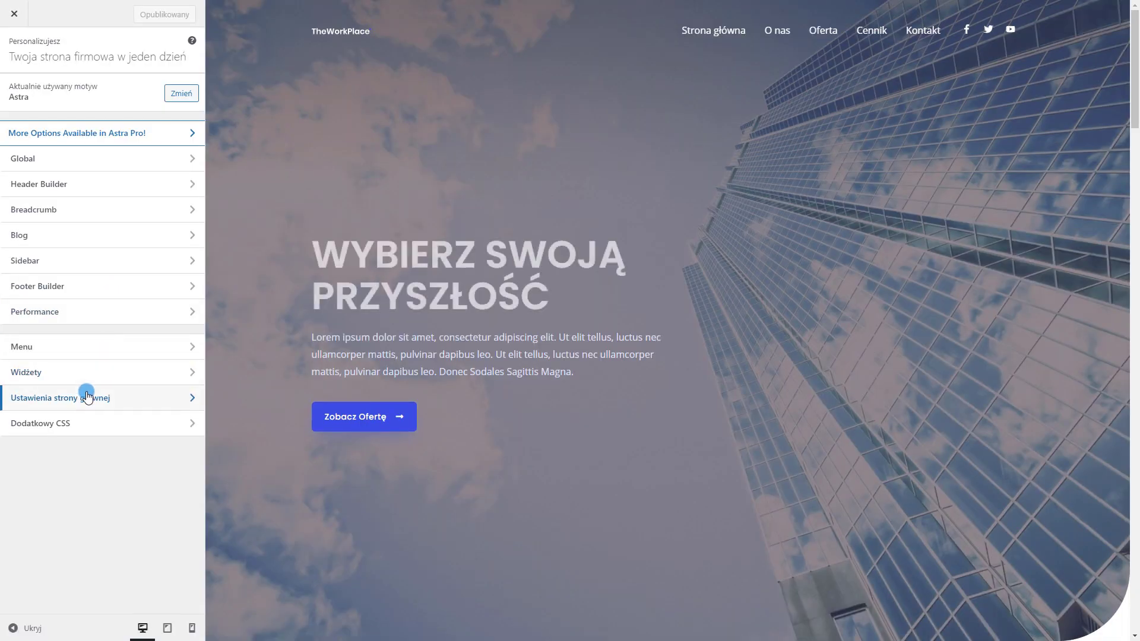
click(87, 397)
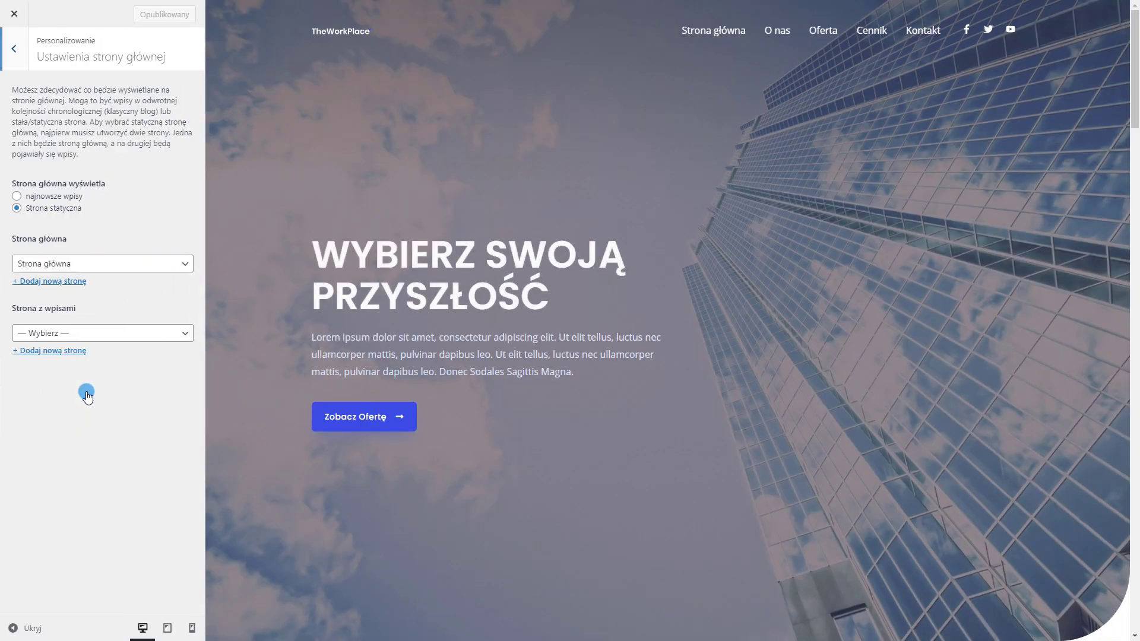
click(93, 341)
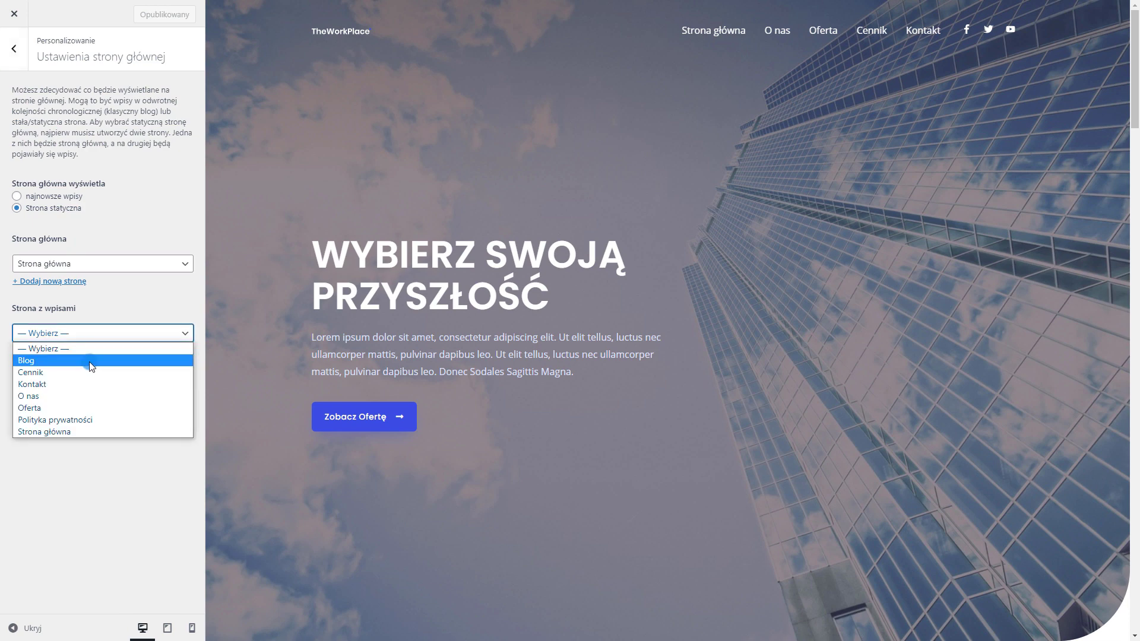
click(89, 362)
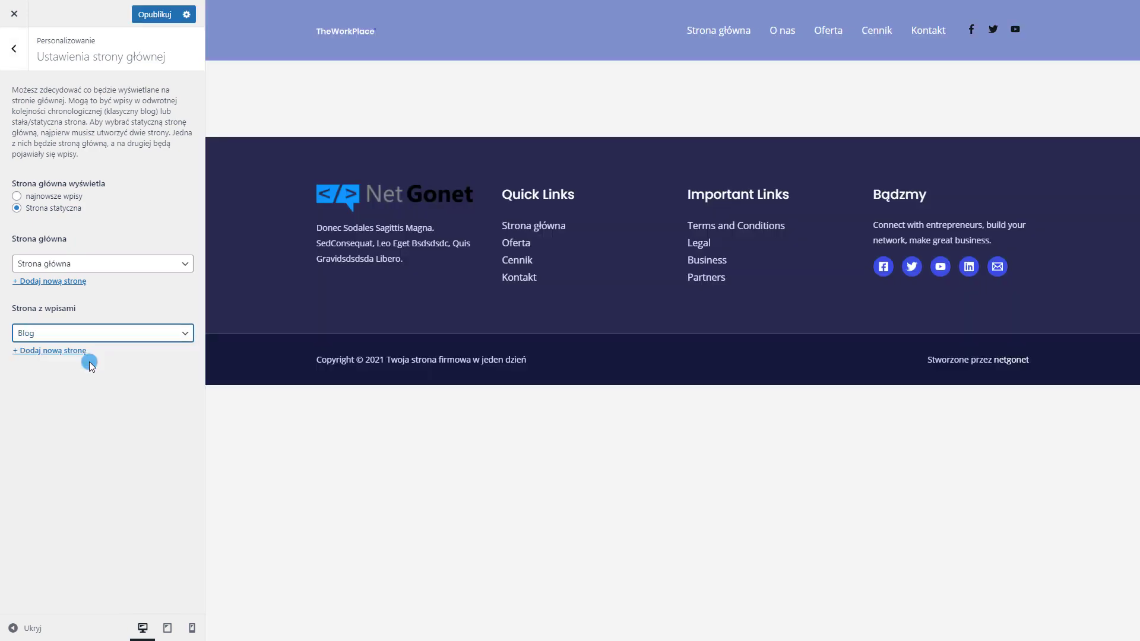
click(155, 16)
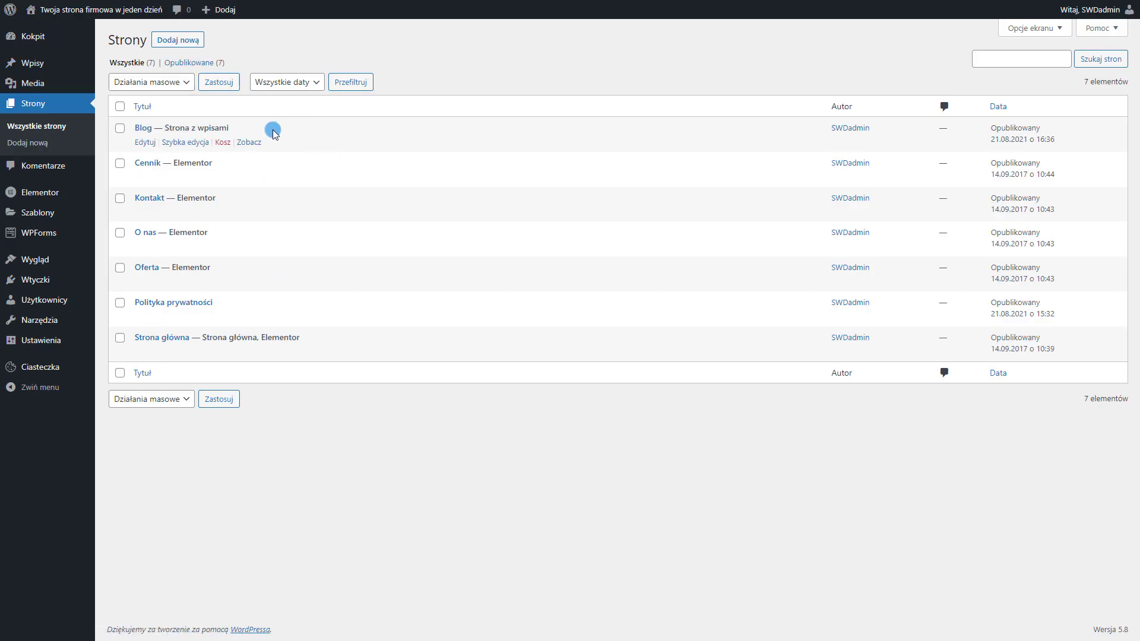
mouse_move(53, 75)
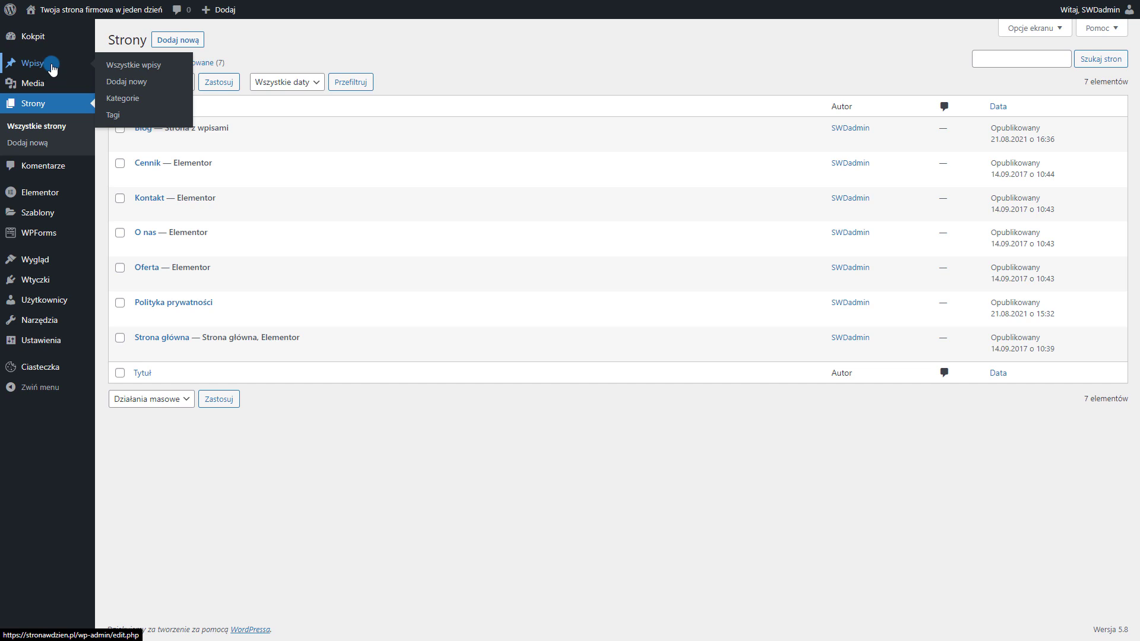
Start a new post titled 'Wpis 1' with pasted lorem ipsum body text
click(52, 67)
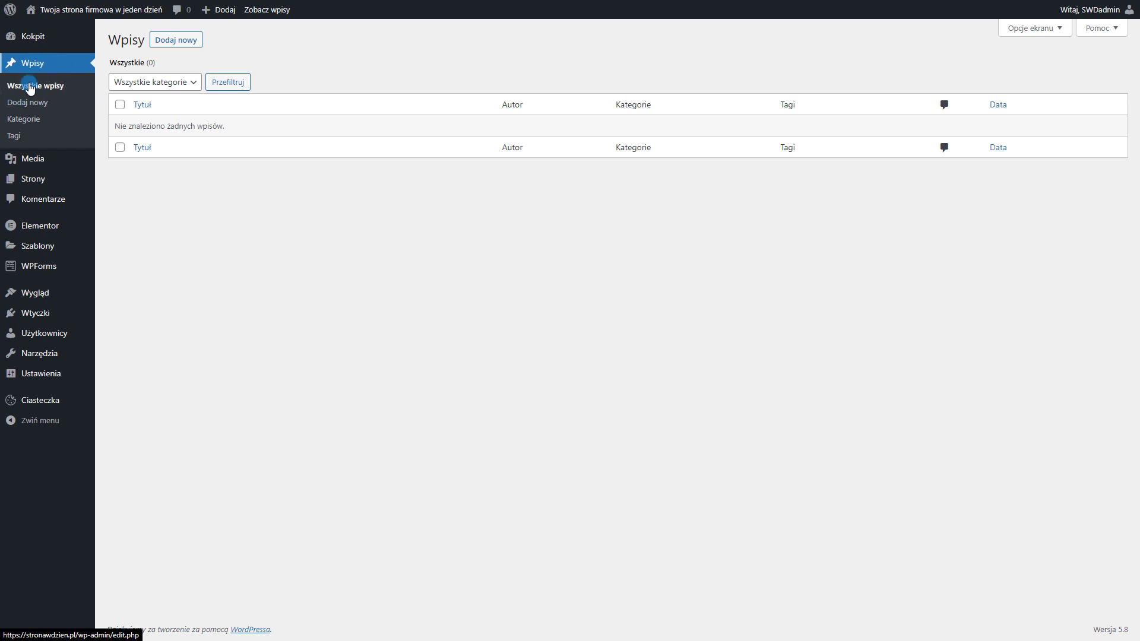
click(166, 51)
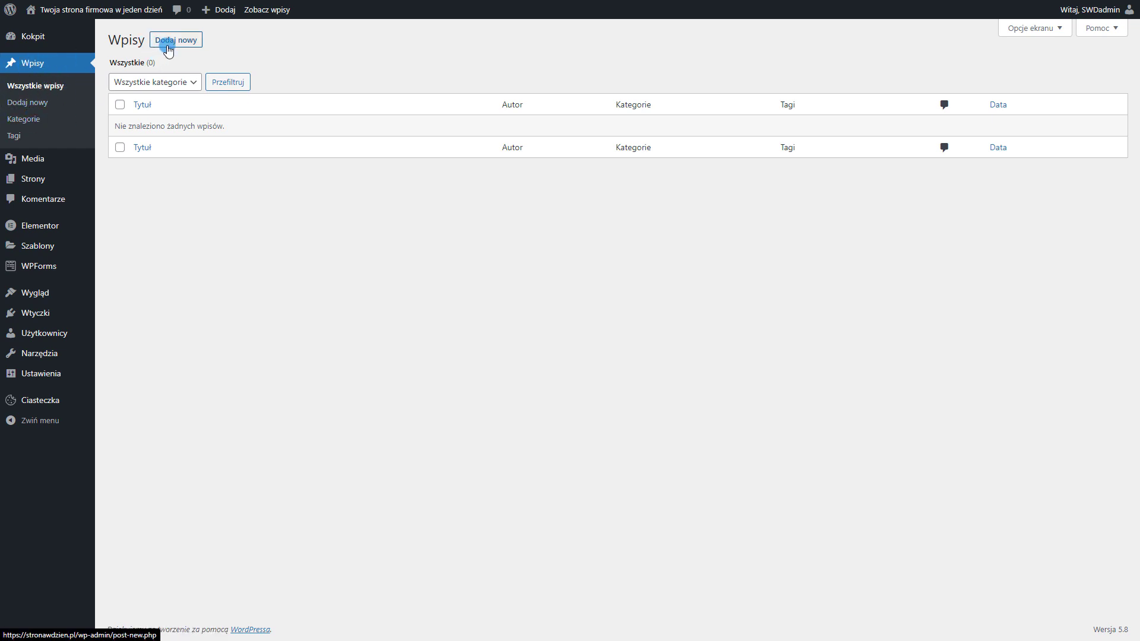
click(178, 42)
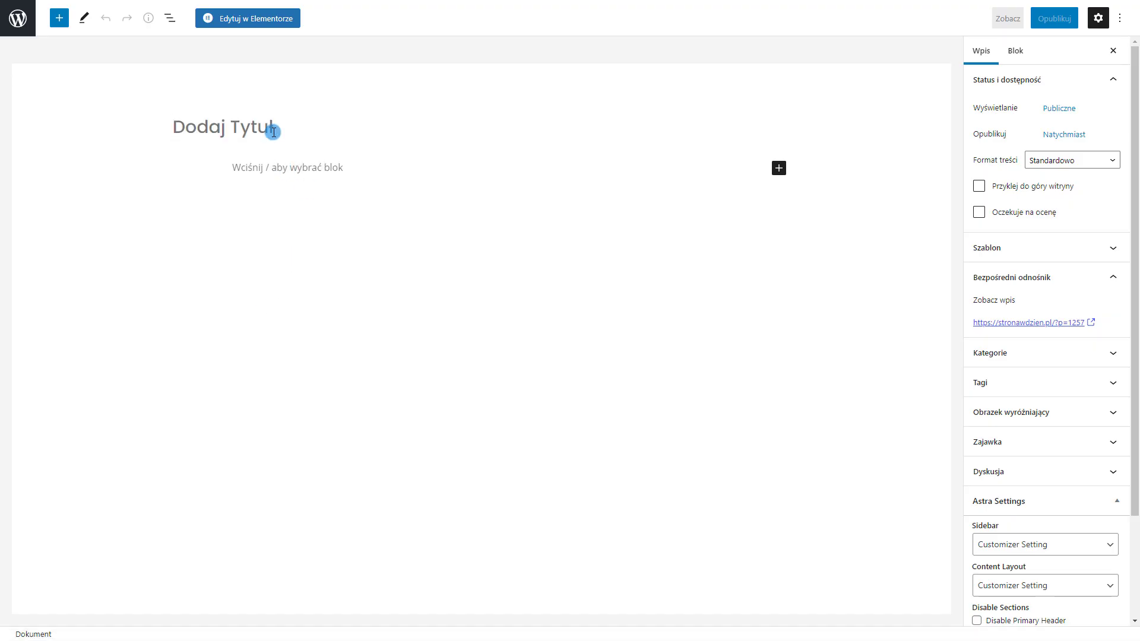
text(Wpis 1)
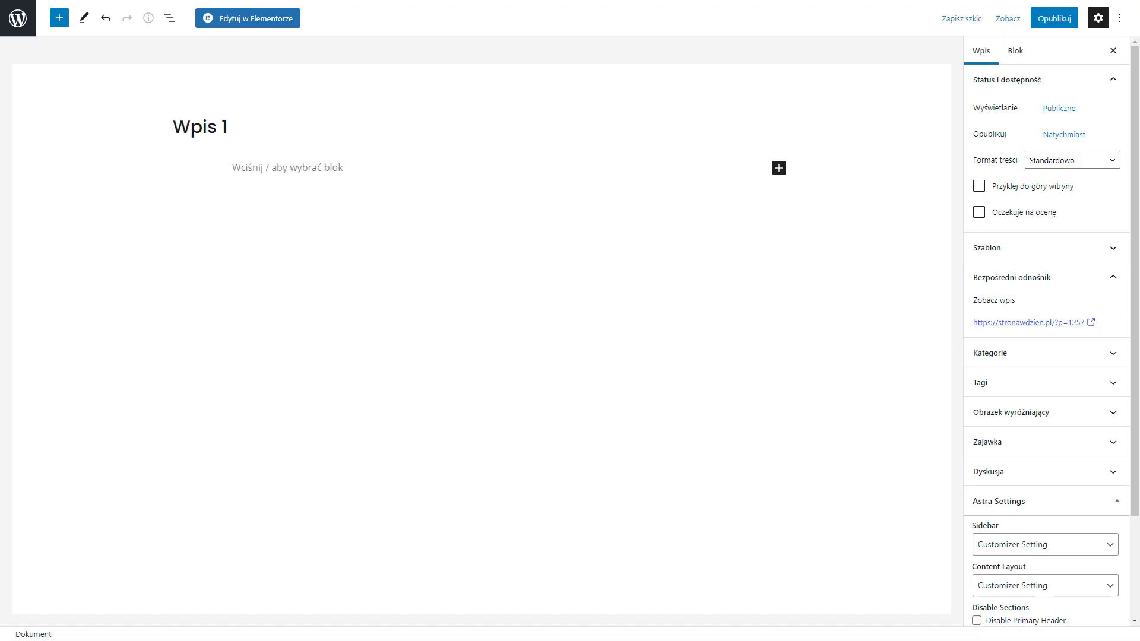
click(245, 174)
text(Lorem ipsum dolor sit amet, consectetur adipiscing elit. Proin felis massa, eleifend semper aliquam eu, consectetur et lacus. Class aptent taciti sociosqu ad litora torquent per conubia nostra, per inceptos himenaeos. Pellentesque luctus augue a odio ullamcorper interdum. Nulla facilisi. Aenean et tempor ex, ac pharetra augue. Integer mauris est, consectetur porta ligula in, mattis accumsan neque. Maecenas aliquet convallis nunc eu pulvinar. Praesent suscipit rutrum consectetur. Suspendisse quis nunc feugiat, rutrum purus eu, feugiat turpis. Cras nisi risus, maximus quis sem eget, ultrices egestas odio. Suspendisse mauris sem, fringilla ac eleifend ut, gravida et est. Nulla facilisi. Curabitur dignissim nunc ut magna consequat interdum sed vel mi. Ut imperdiet neque in bibendum malesuada. Etiam dictum sapien at felis consectetur cursus. Nam convallis pharetra velit ut ullam)
key(ctrl+v)
key(ctrl+v)
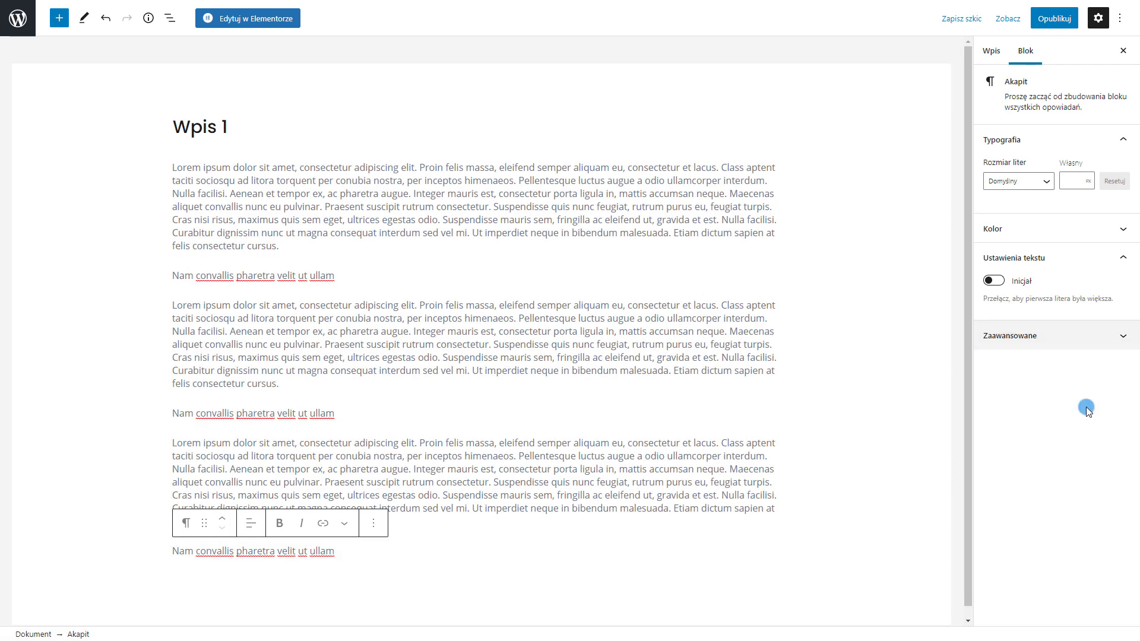
Set the meeting-table photo as featured image, publish Wpis 1, and return to the posts list
click(981, 51)
scroll(1027, 407, down, 2)
click(1028, 287)
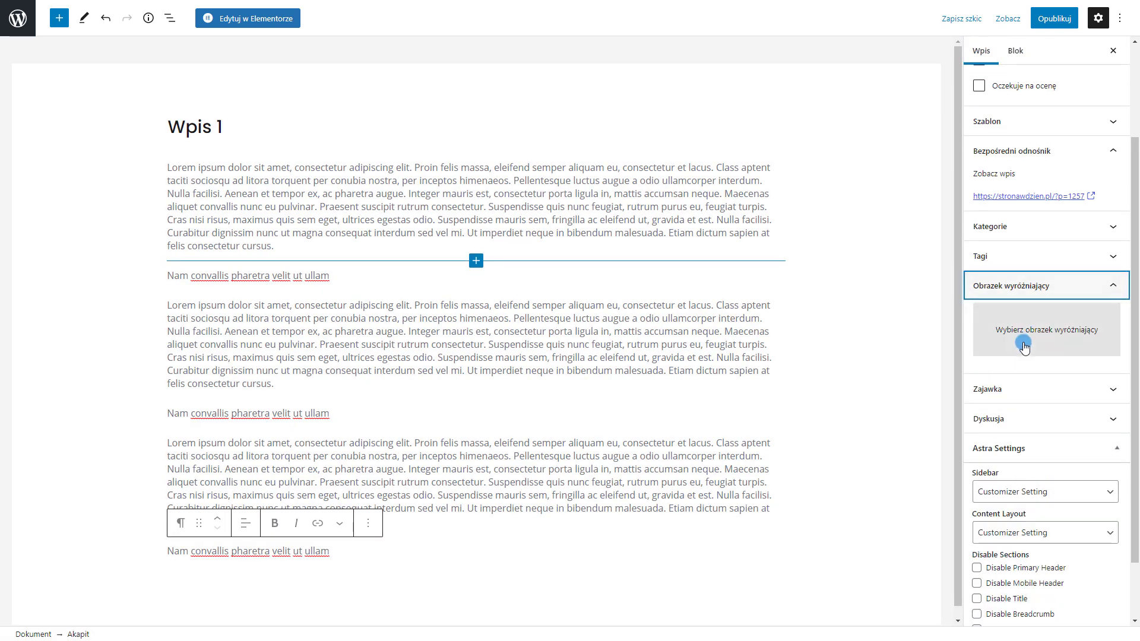
click(1028, 336)
click(420, 181)
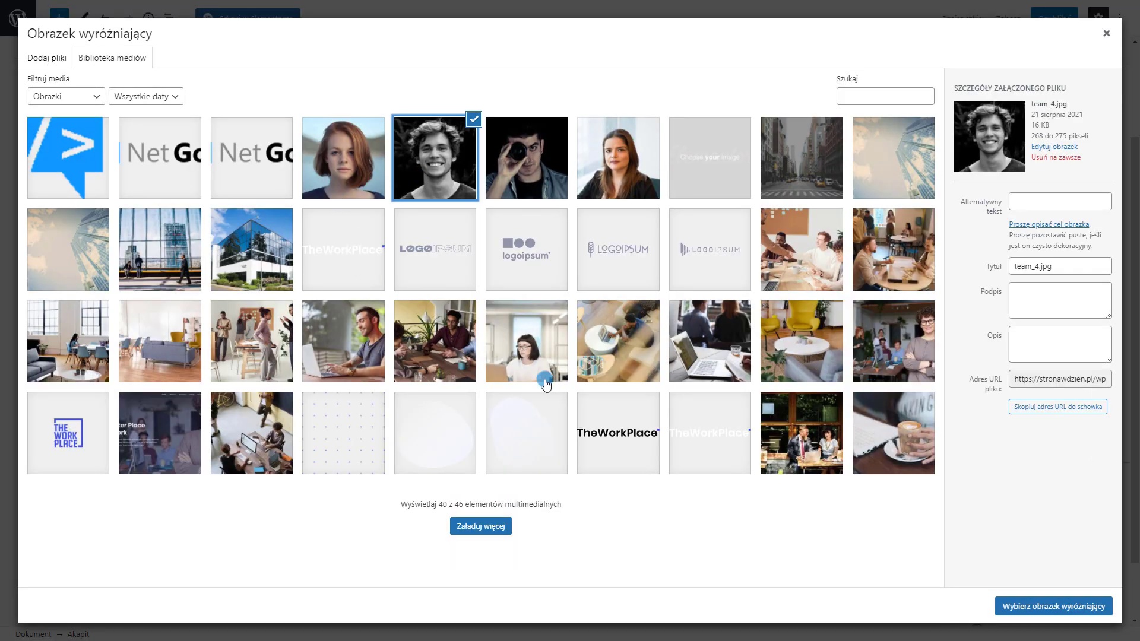
click(411, 348)
click(1049, 605)
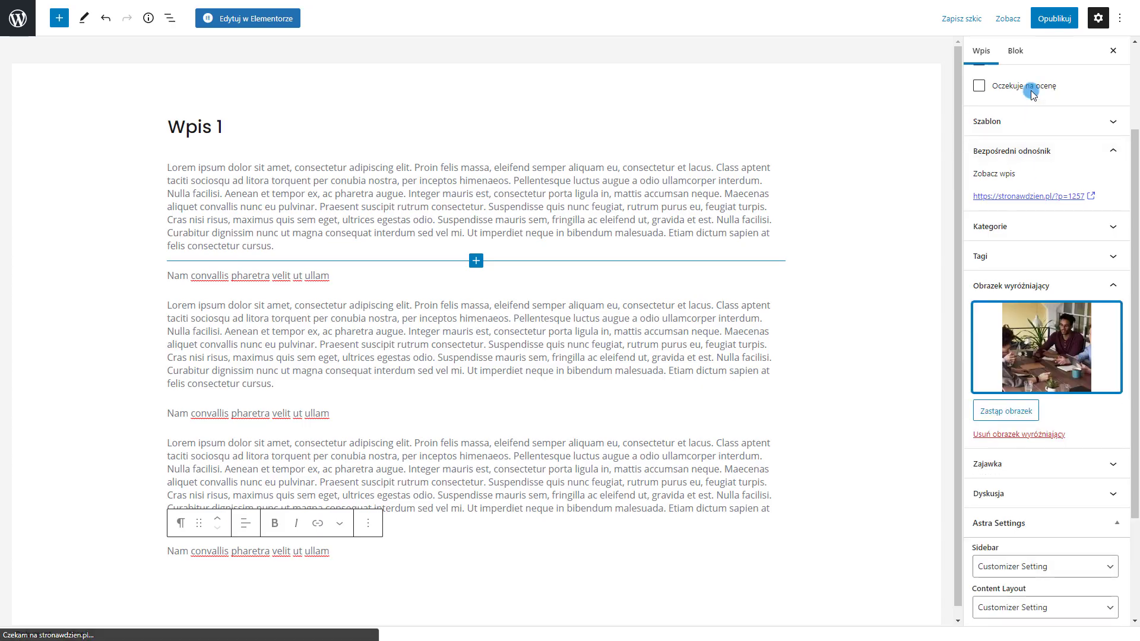
click(1055, 19)
click(1035, 27)
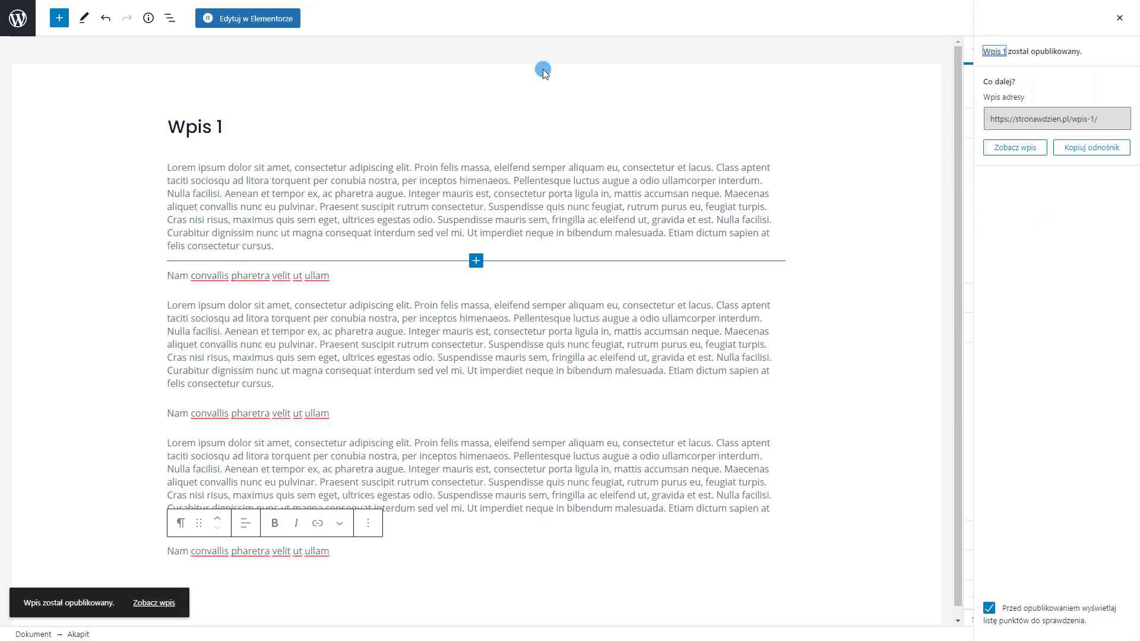
click(18, 18)
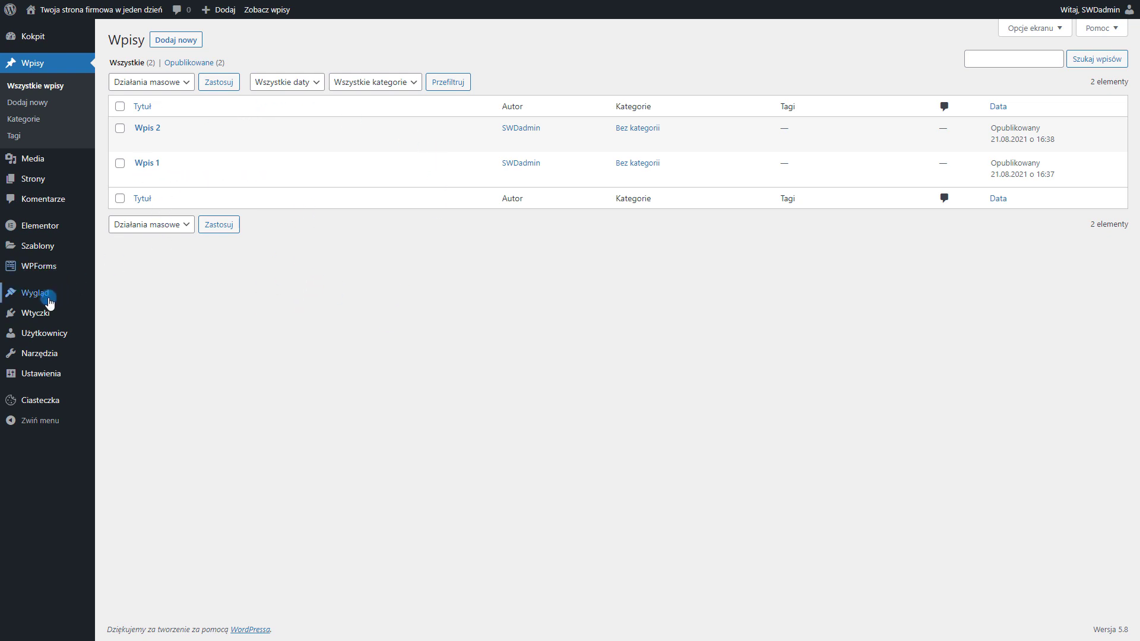
Add the Blog page to the Primary Manu menu
mouse_move(35, 293)
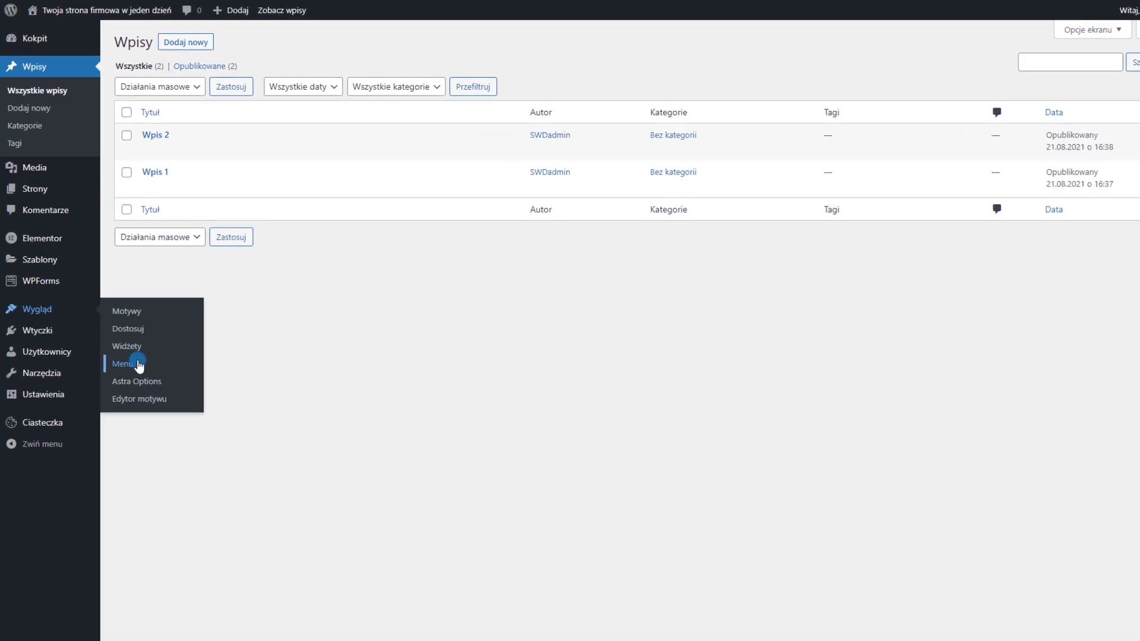
click(117, 345)
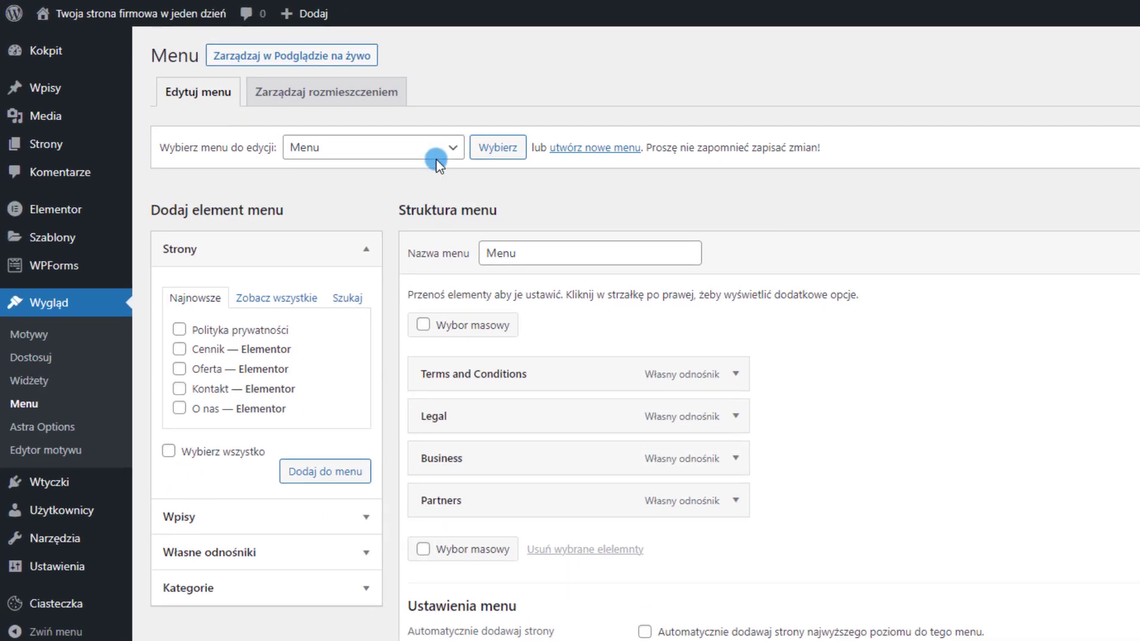
click(436, 158)
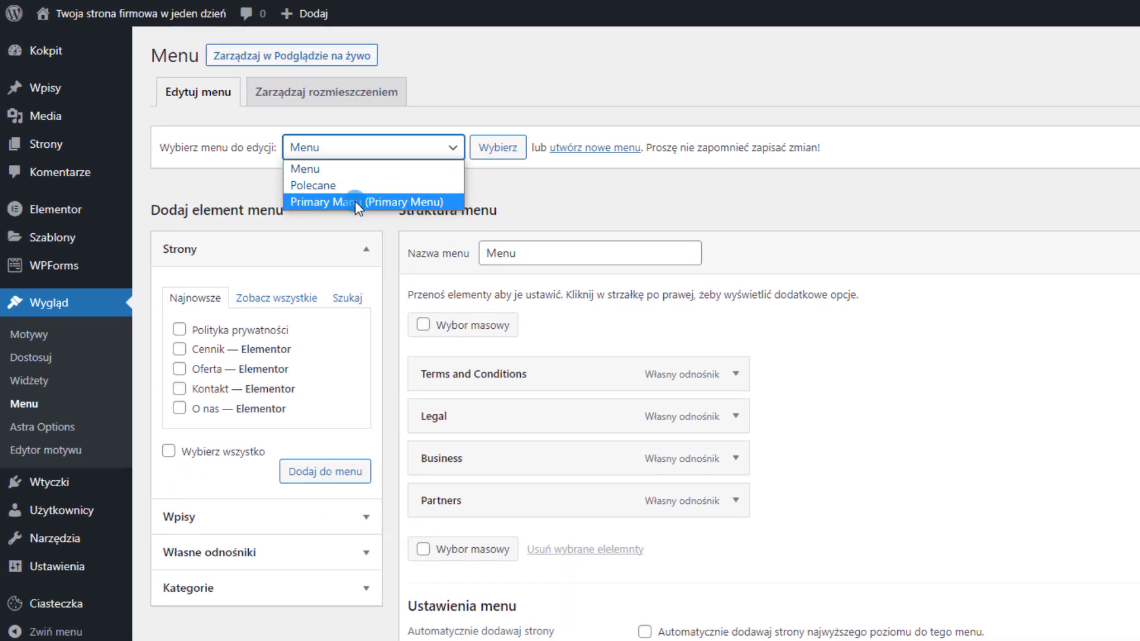
click(382, 202)
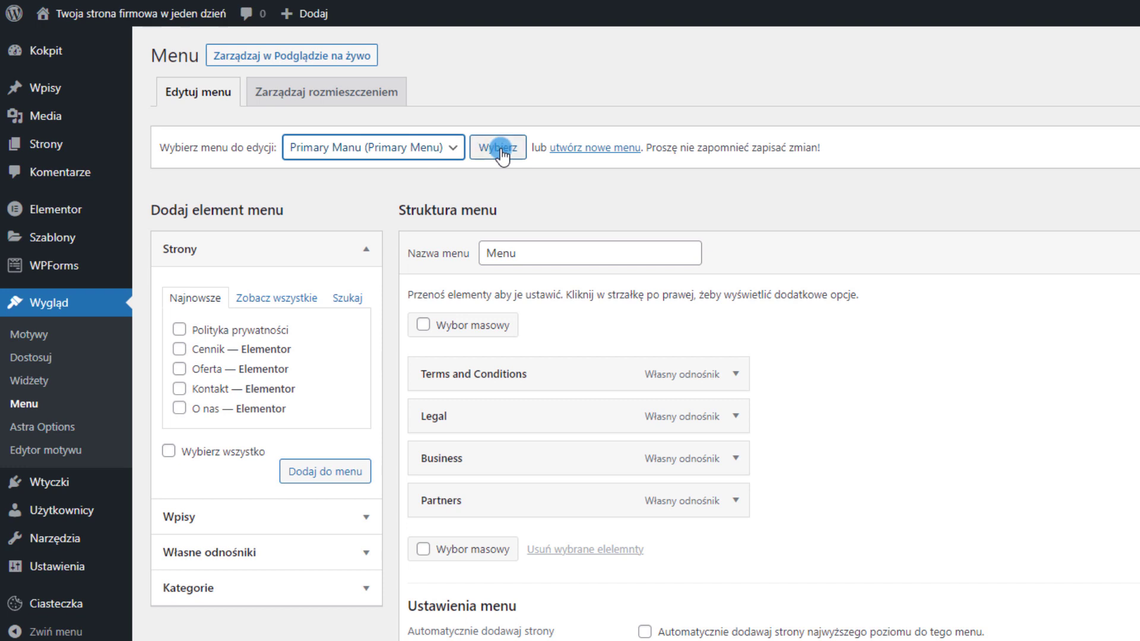
click(499, 148)
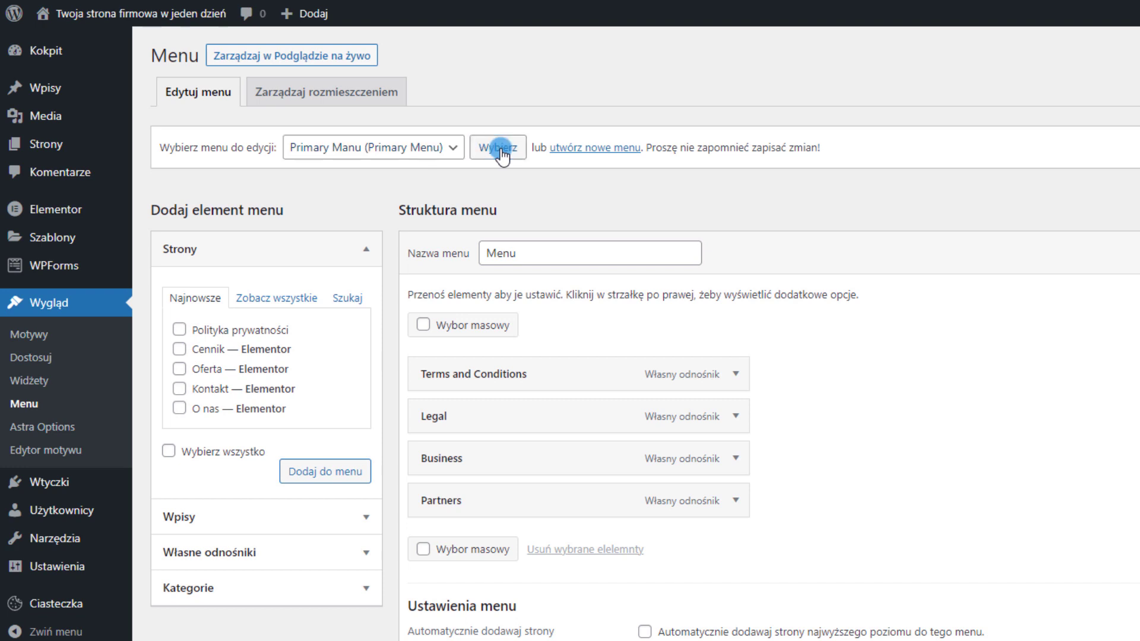
click(279, 299)
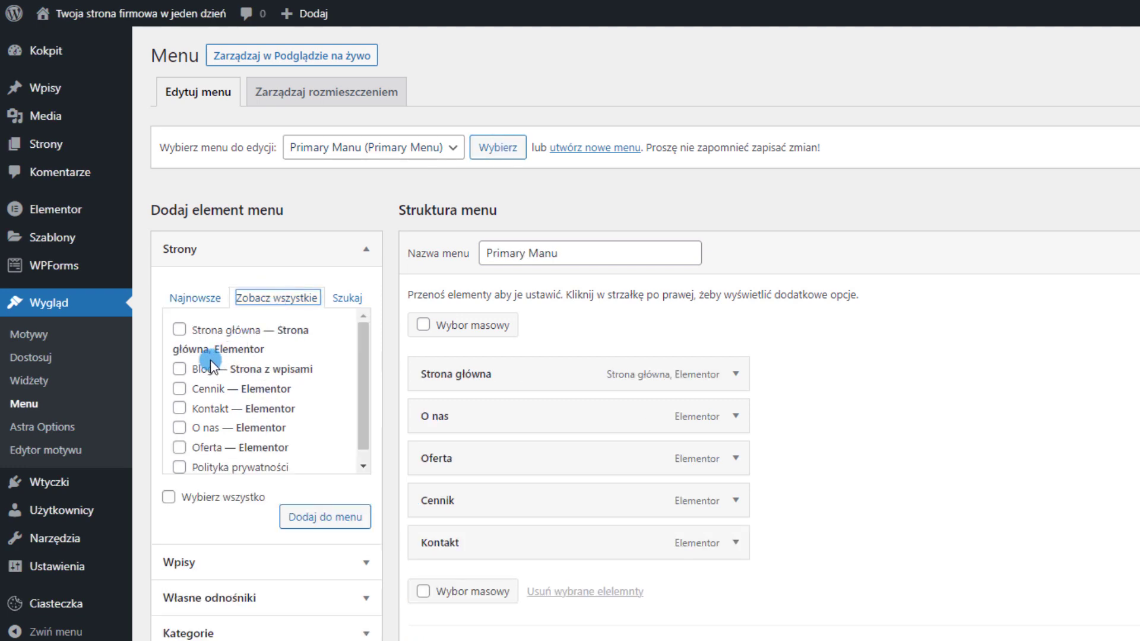
click(178, 369)
click(302, 518)
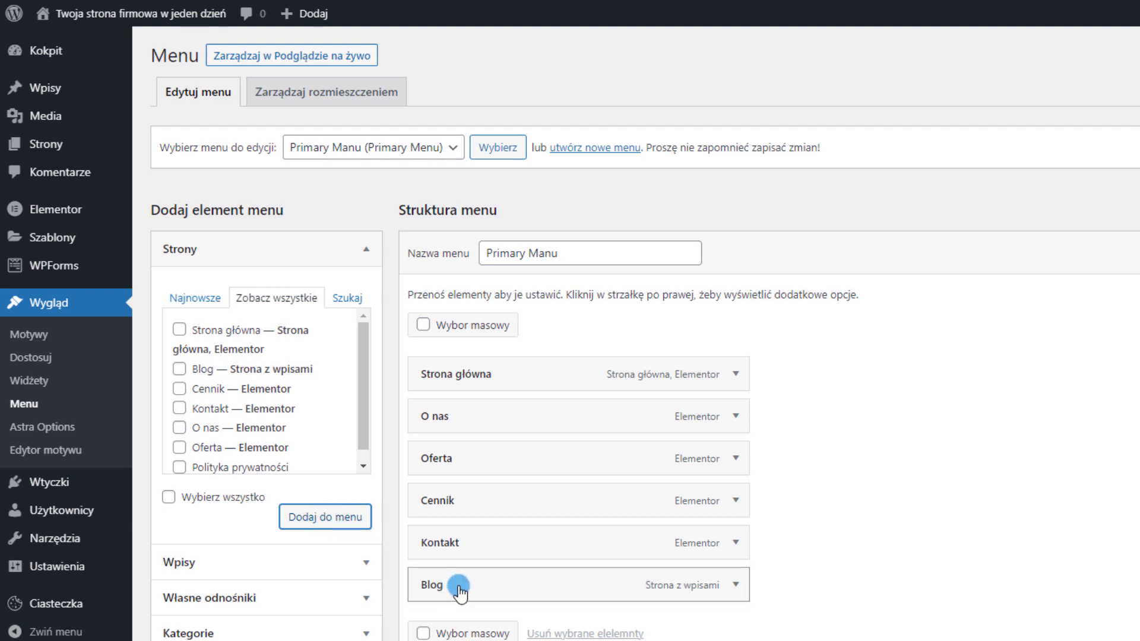
Move Blog between Cennik and Kontakt and save the menu
drag(466, 591, 457, 538)
scroll(568, 549, down, 1)
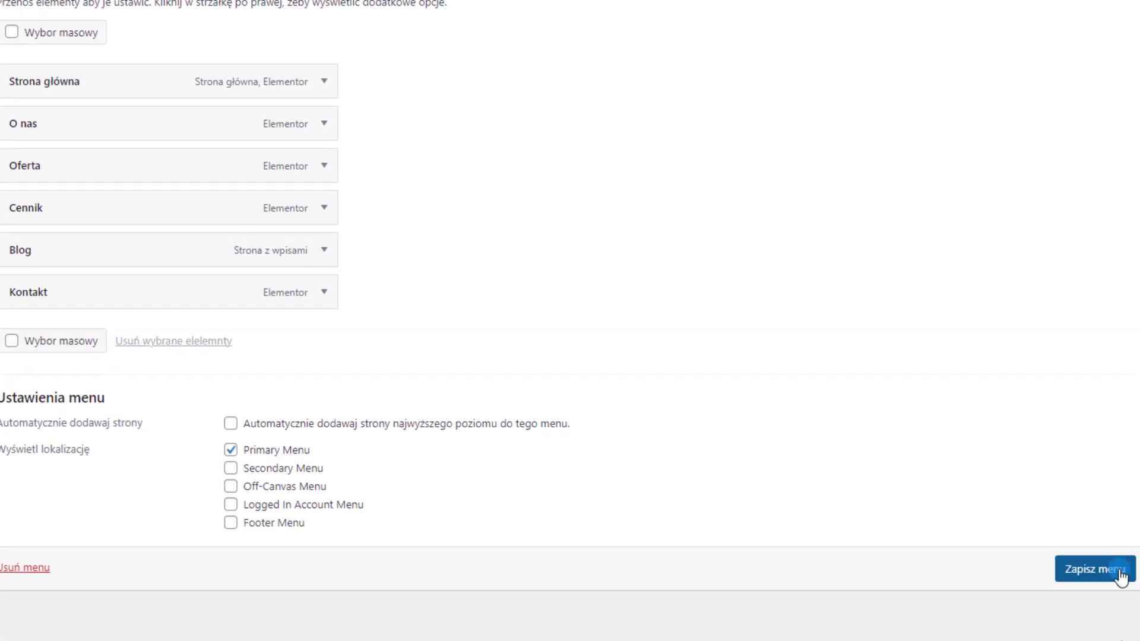
click(1120, 570)
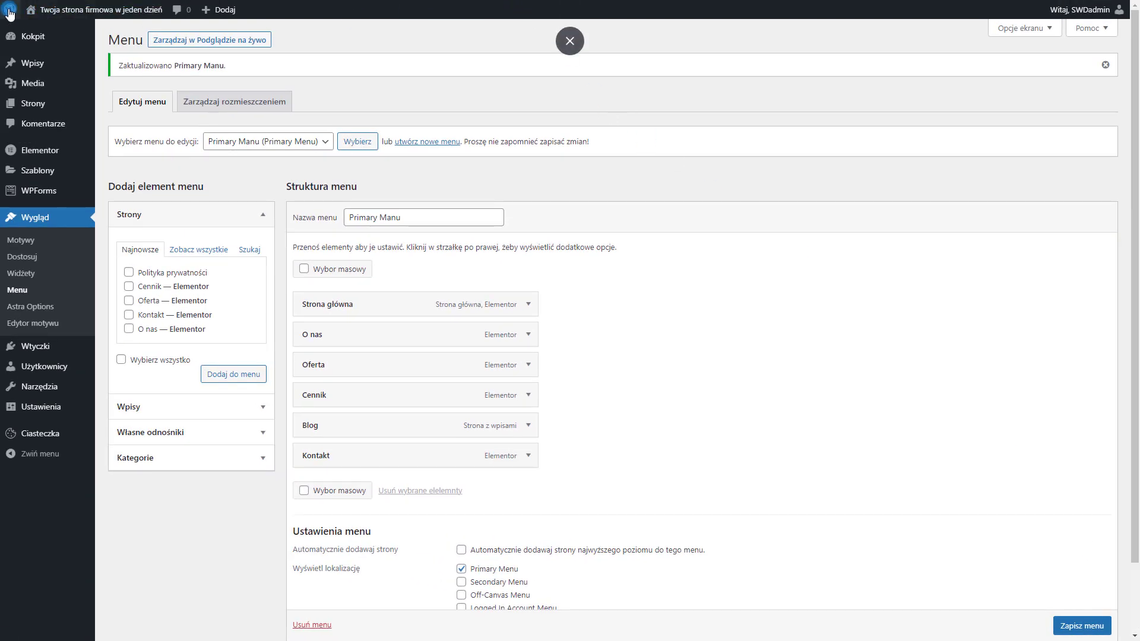
Open the Blog page on the live site and look over the post excerpts
mouse_move(39, 13)
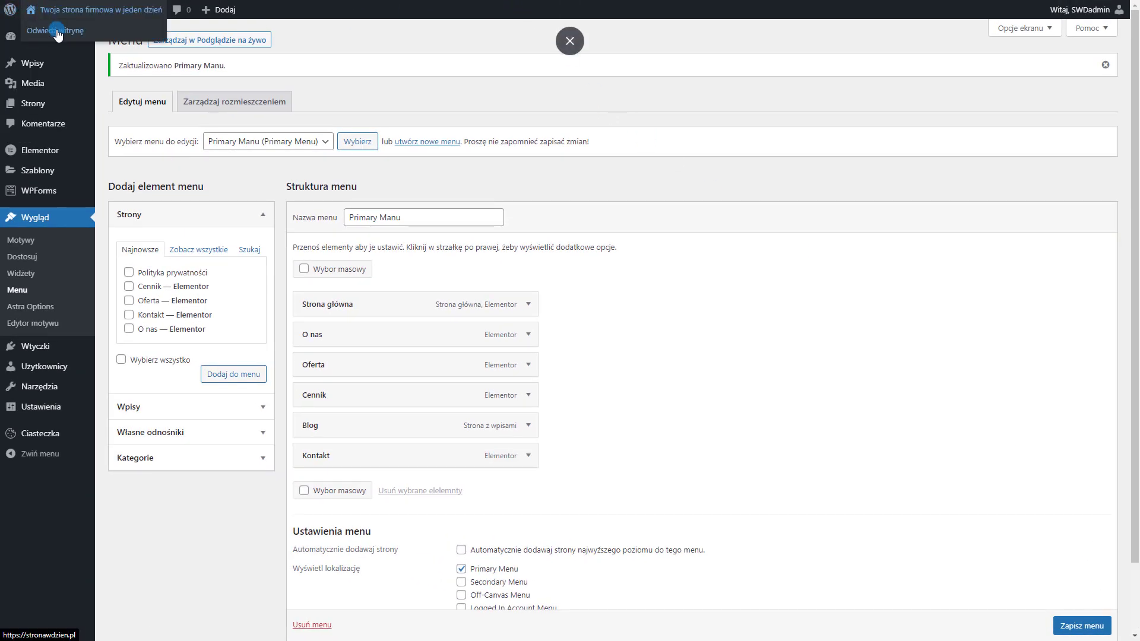
click(57, 31)
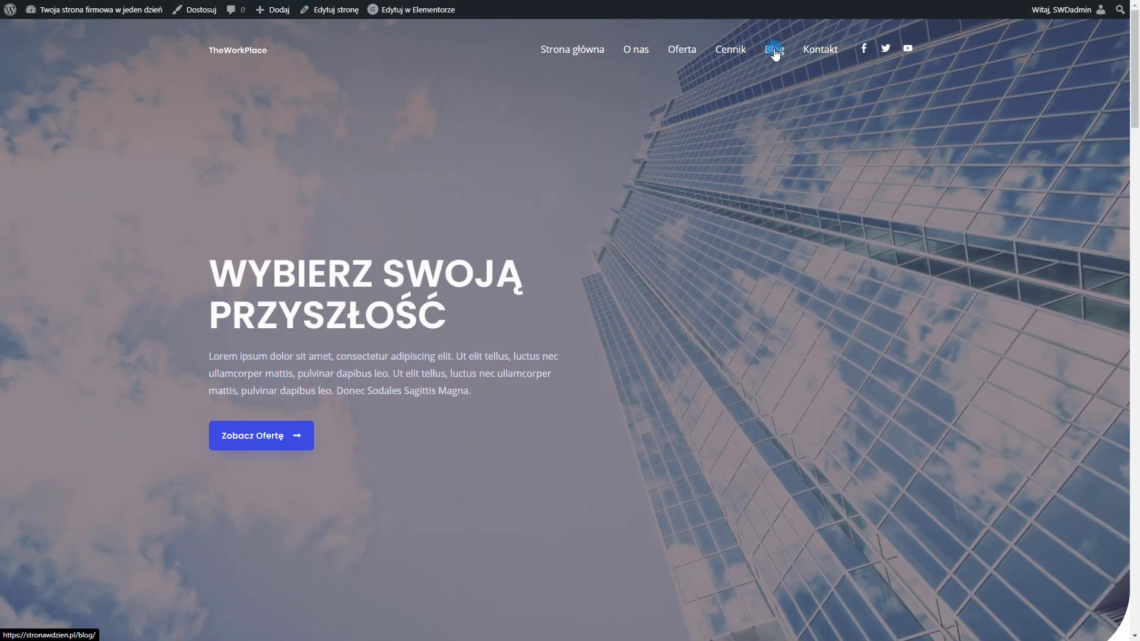
click(775, 52)
scroll(689, 220, down, 2)
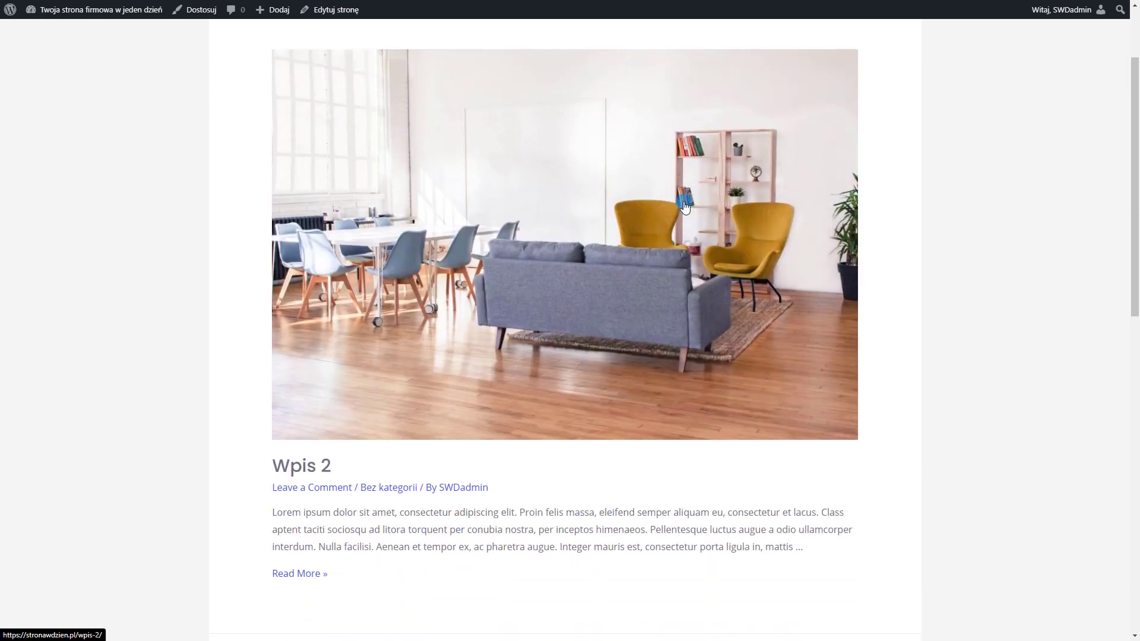
scroll(379, 355, down, 10)
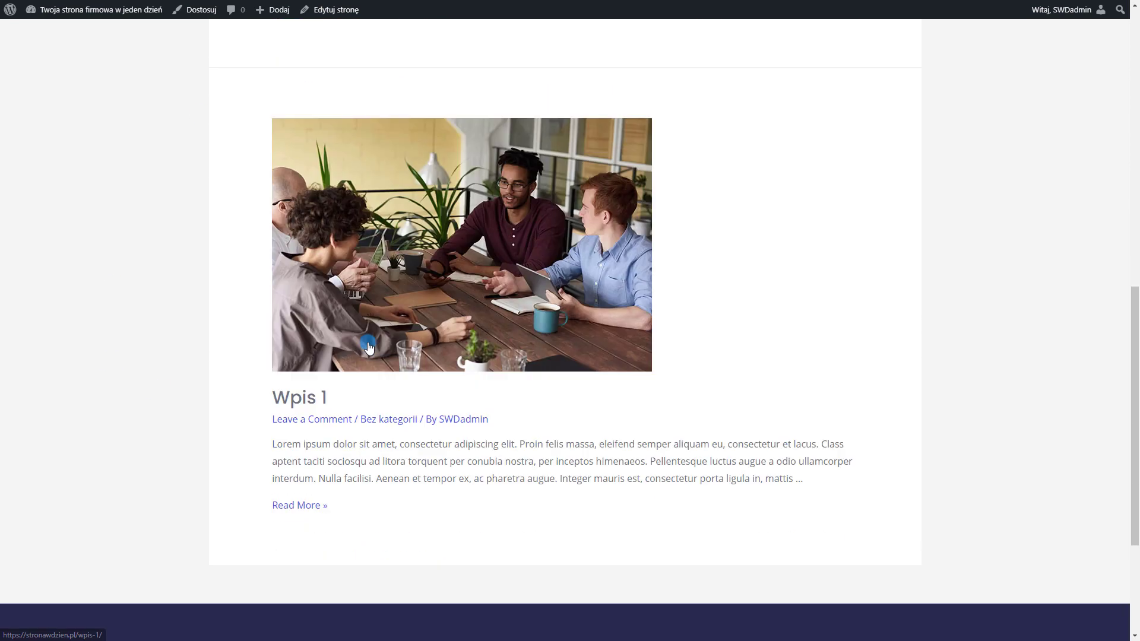
scroll(554, 540, up, 5)
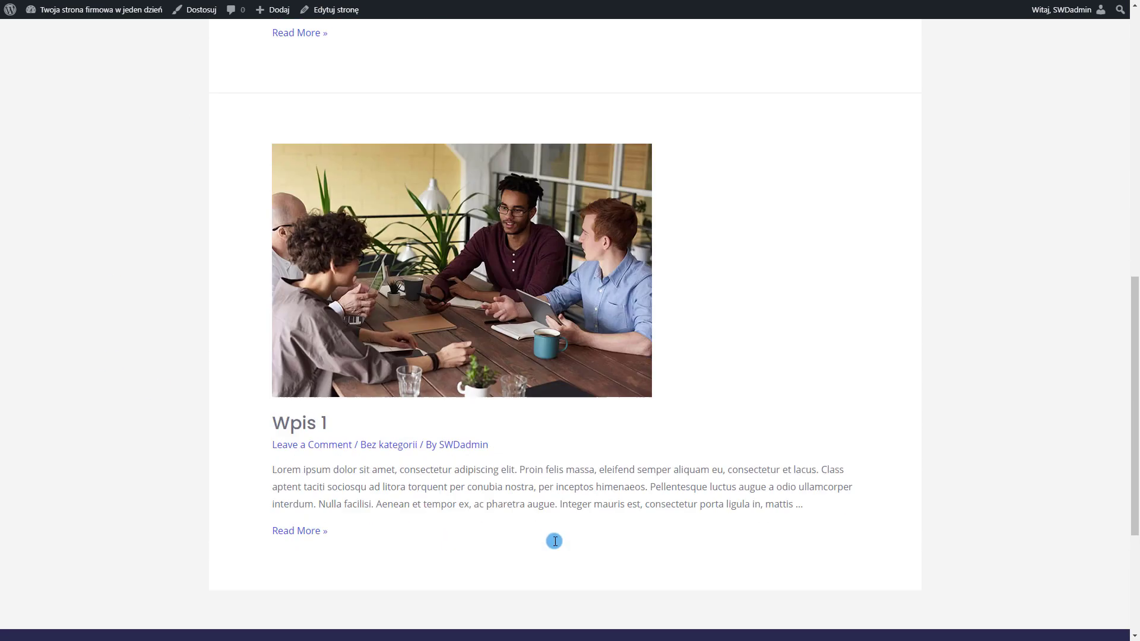
Read the full Wpis 2 post, go back to the listing, and return to WordPress admin
click(315, 276)
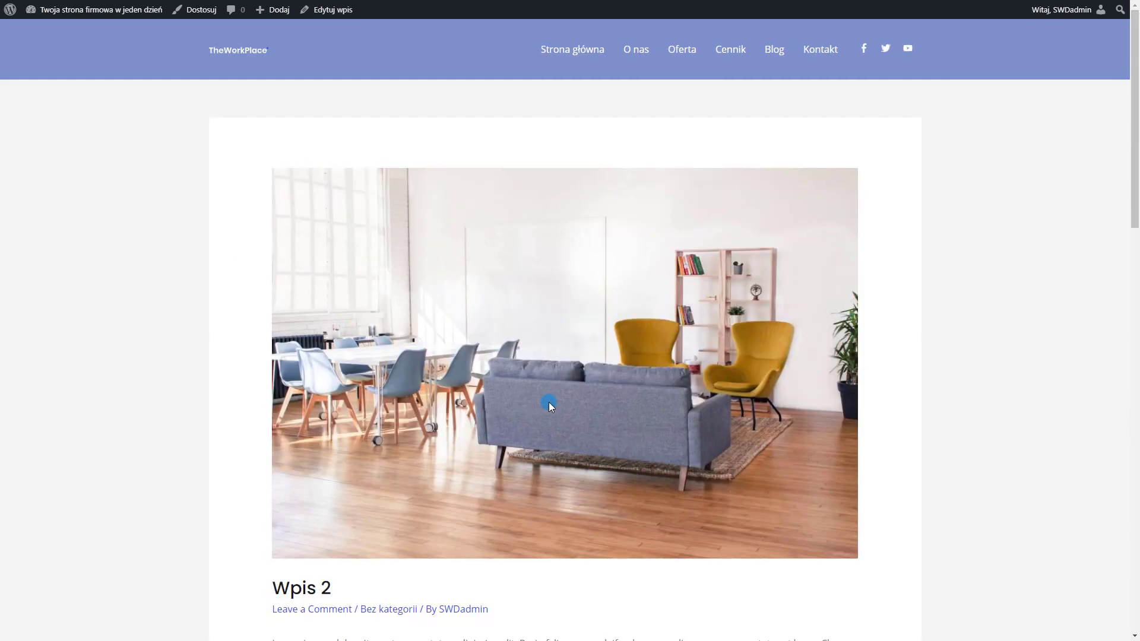
scroll(549, 401, down, 15)
scroll(682, 506, up, 15)
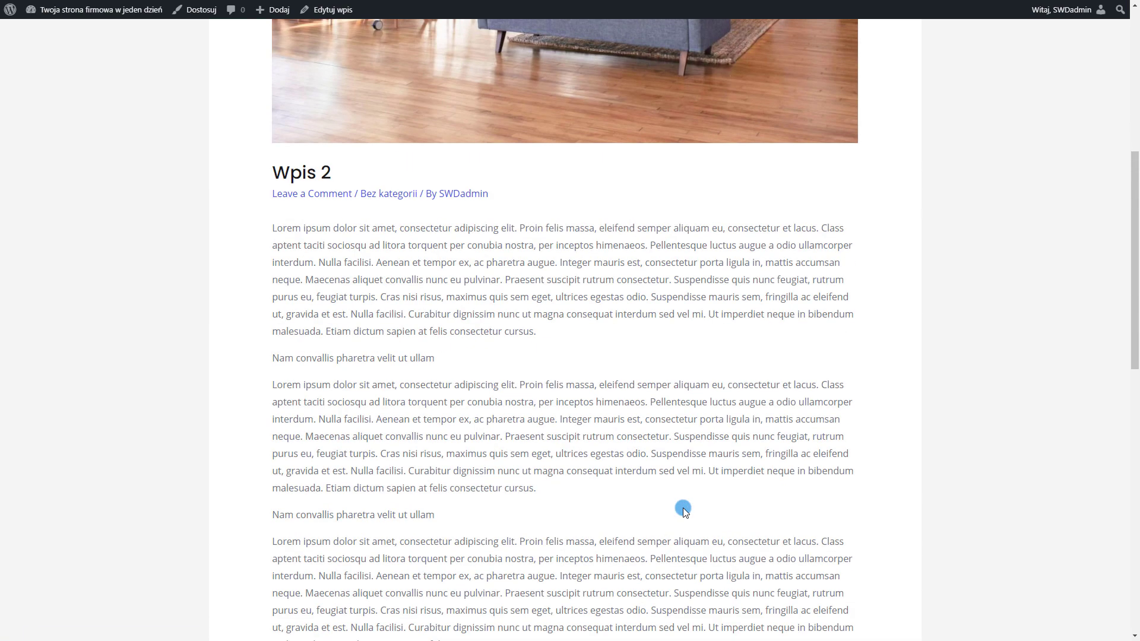
scroll(494, 358, down, 8)
scroll(494, 357, down, 8)
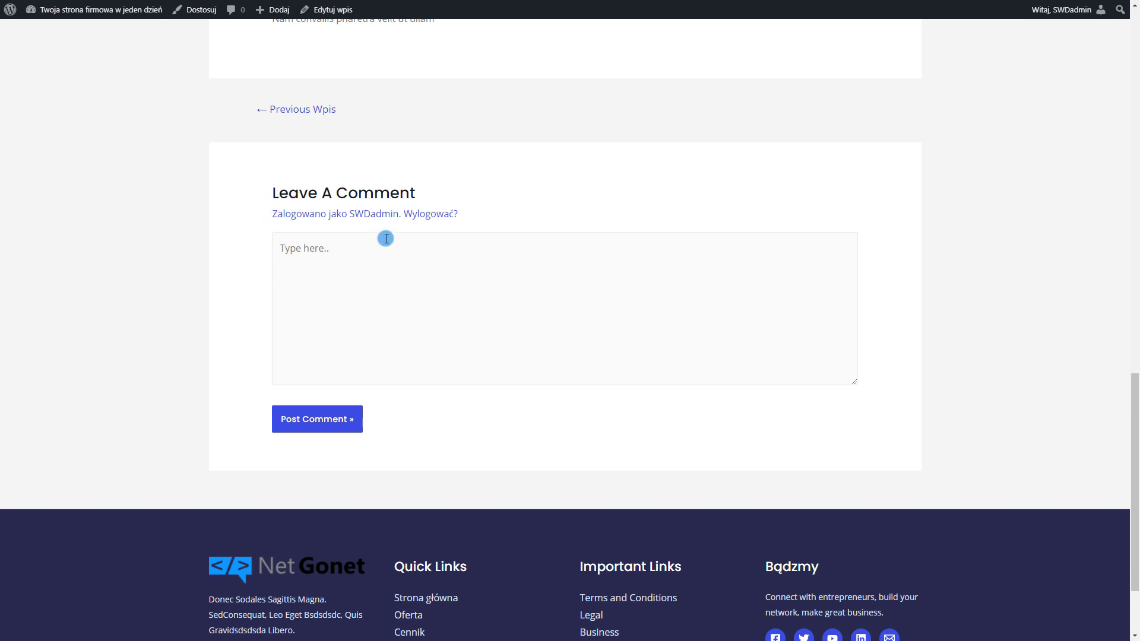
scroll(457, 281, up, 1)
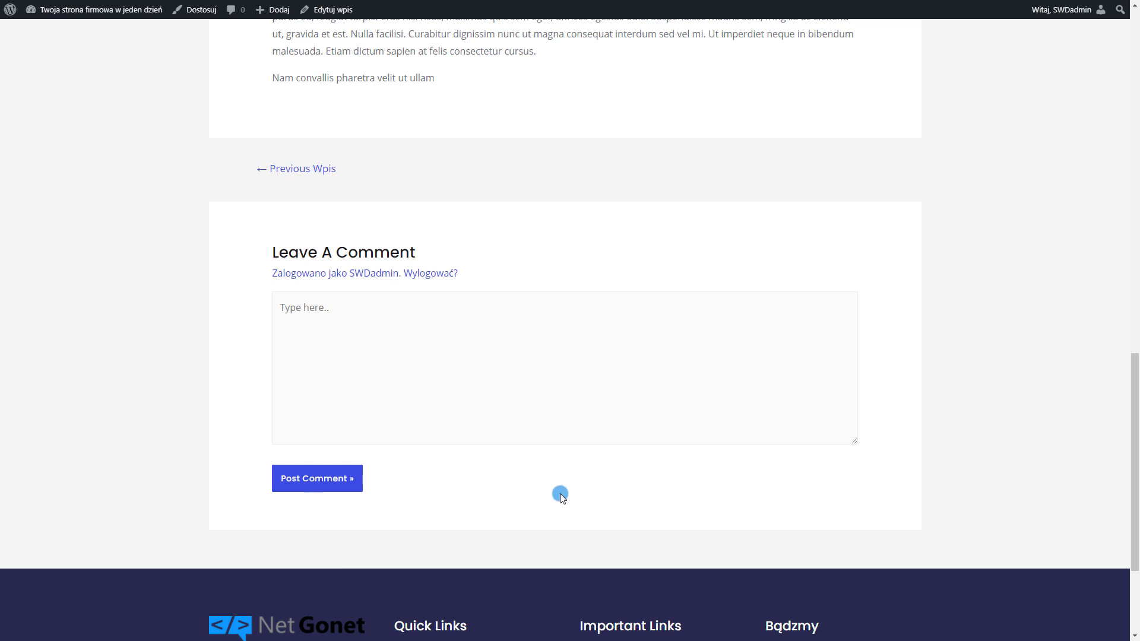
scroll(641, 530, up, 14)
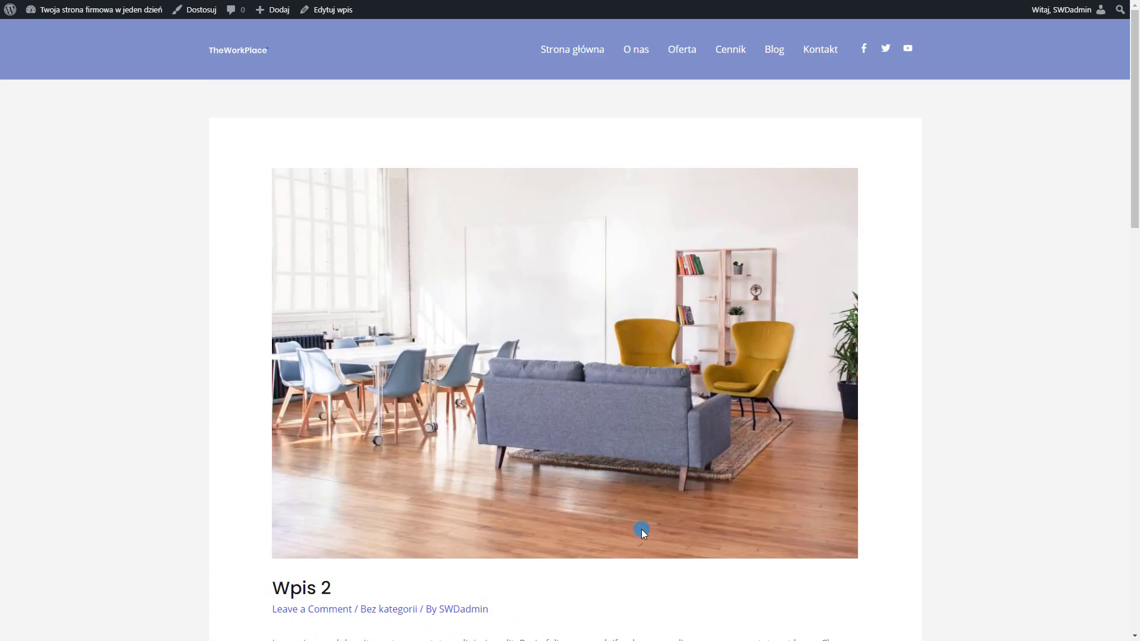
scroll(406, 332, down, 9)
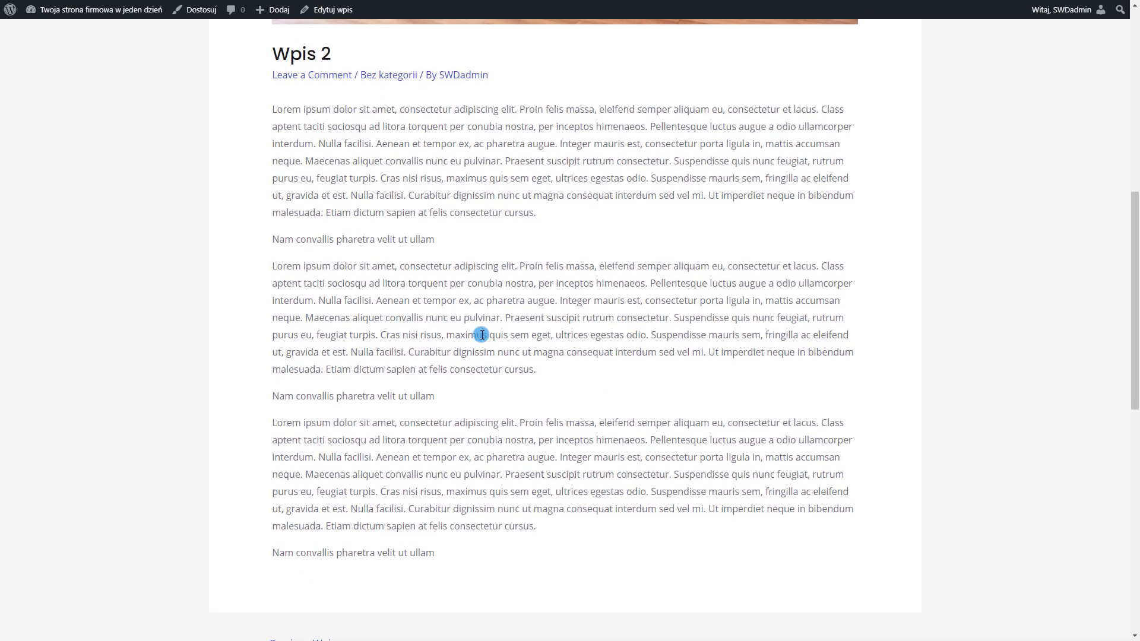
scroll(481, 335, up, 9)
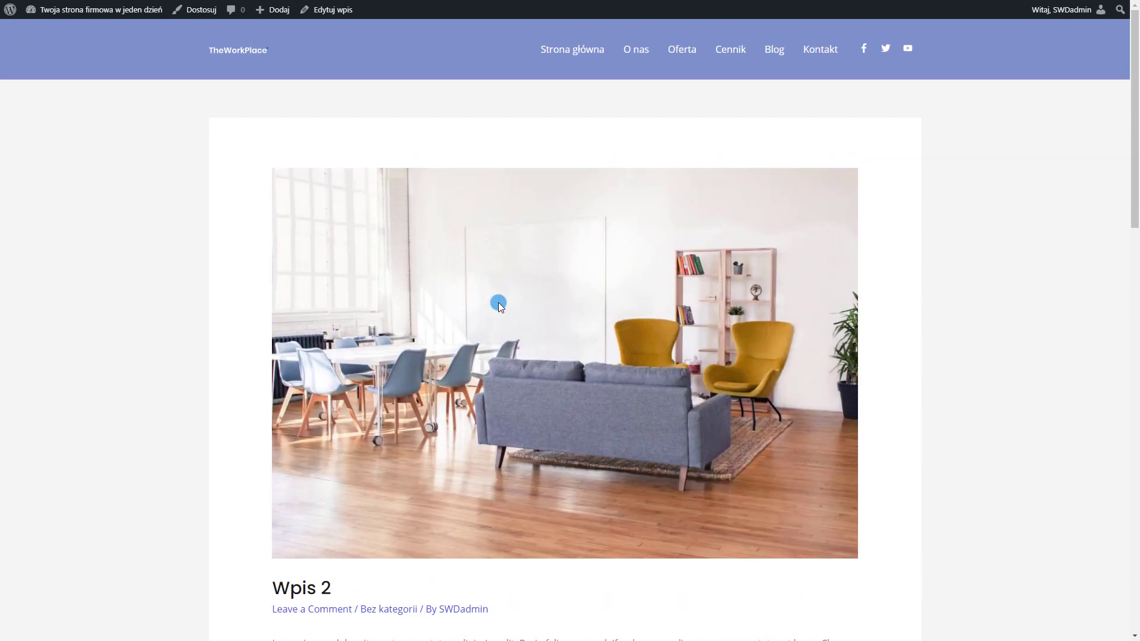
key(alt+Left)
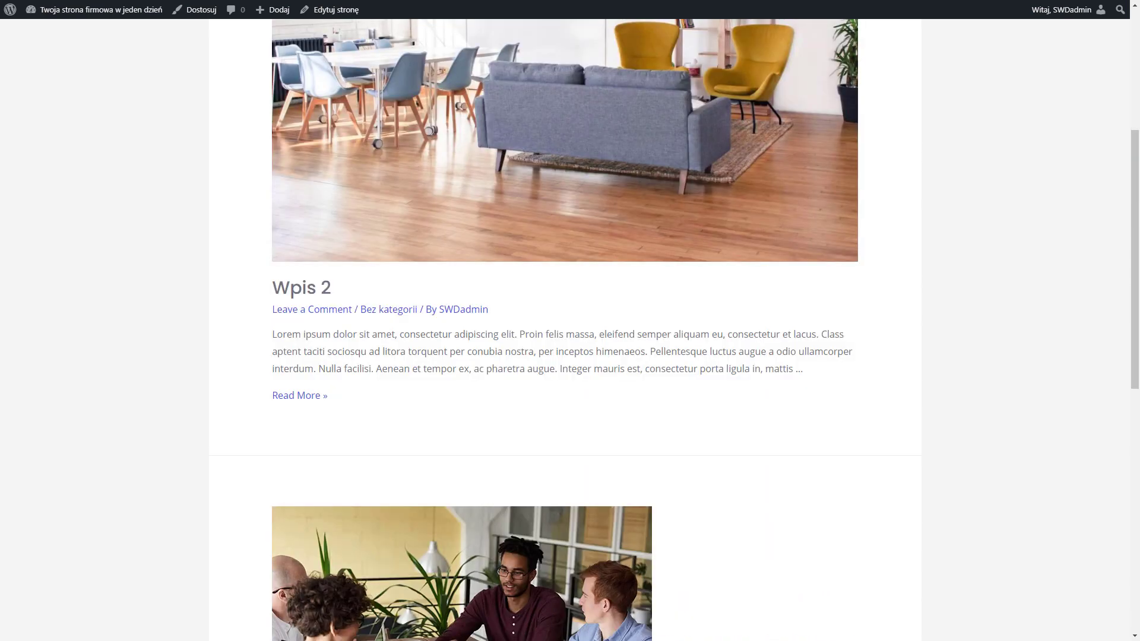
click(13, 17)
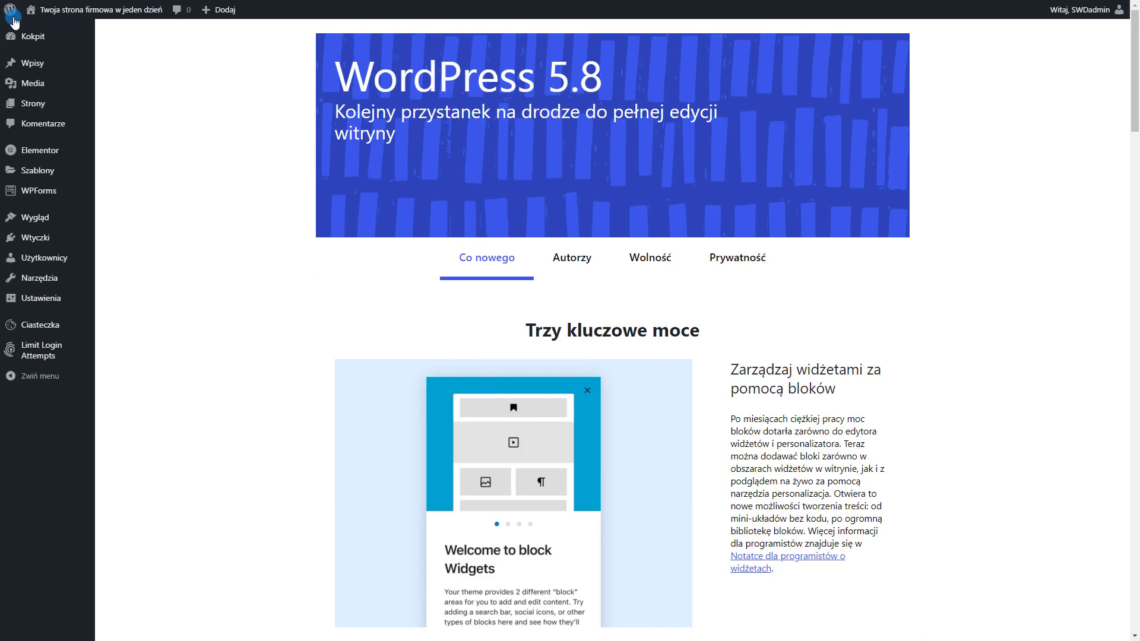
Install and activate the Loco Translate plugin
mouse_move(63, 237)
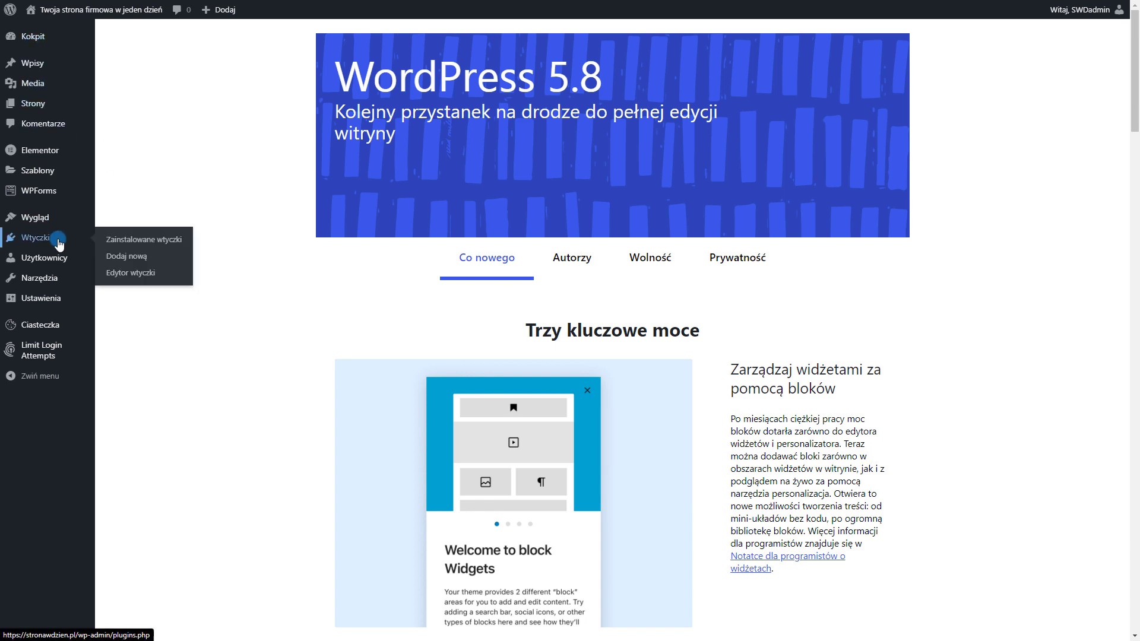
click(131, 257)
click(1019, 220)
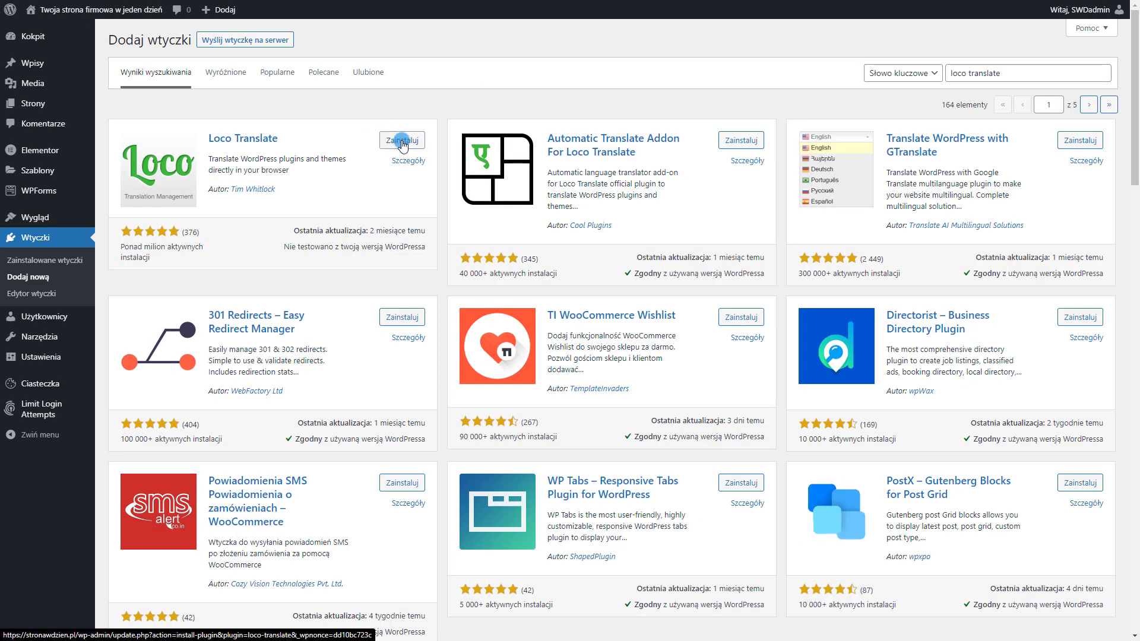
click(402, 141)
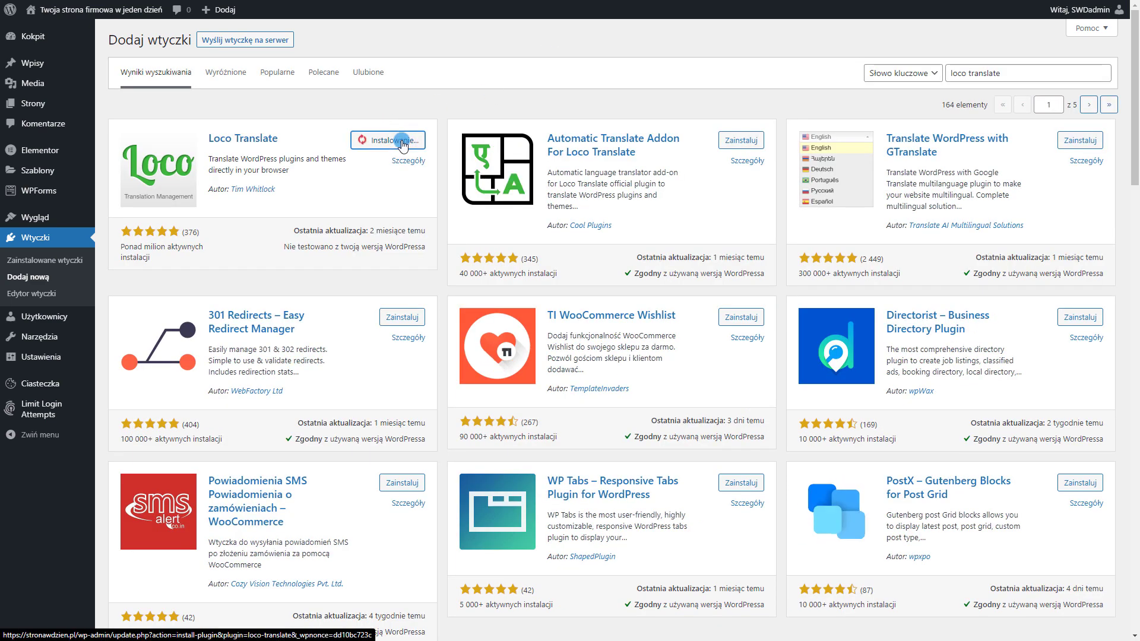
click(398, 141)
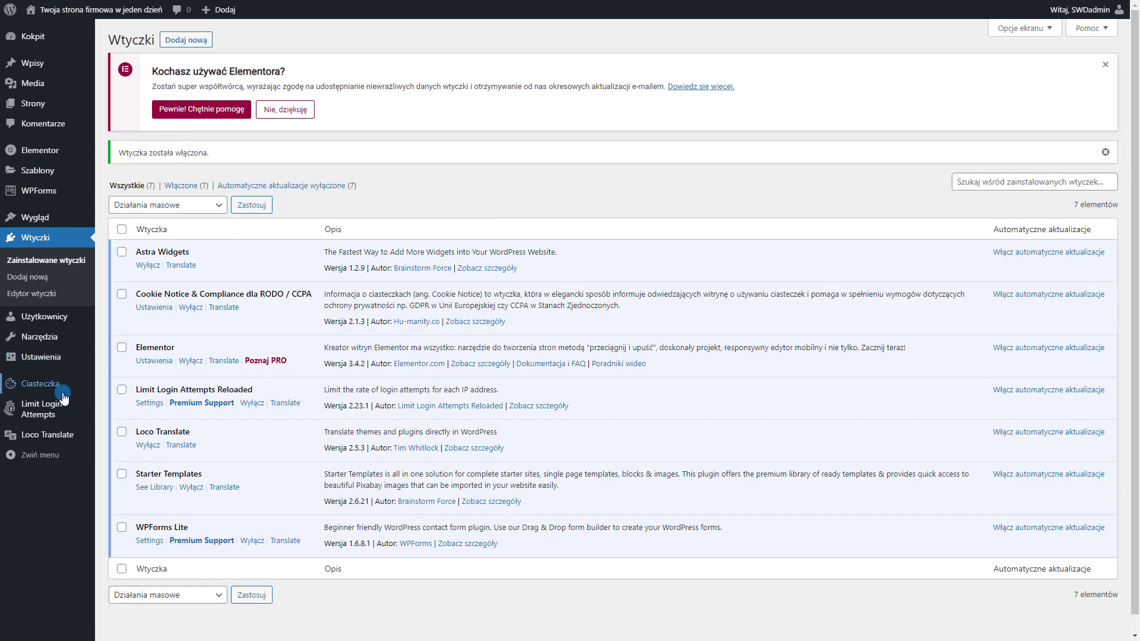
Create a Polish translation of the Astra theme in the custom location and open it
mouse_move(31, 443)
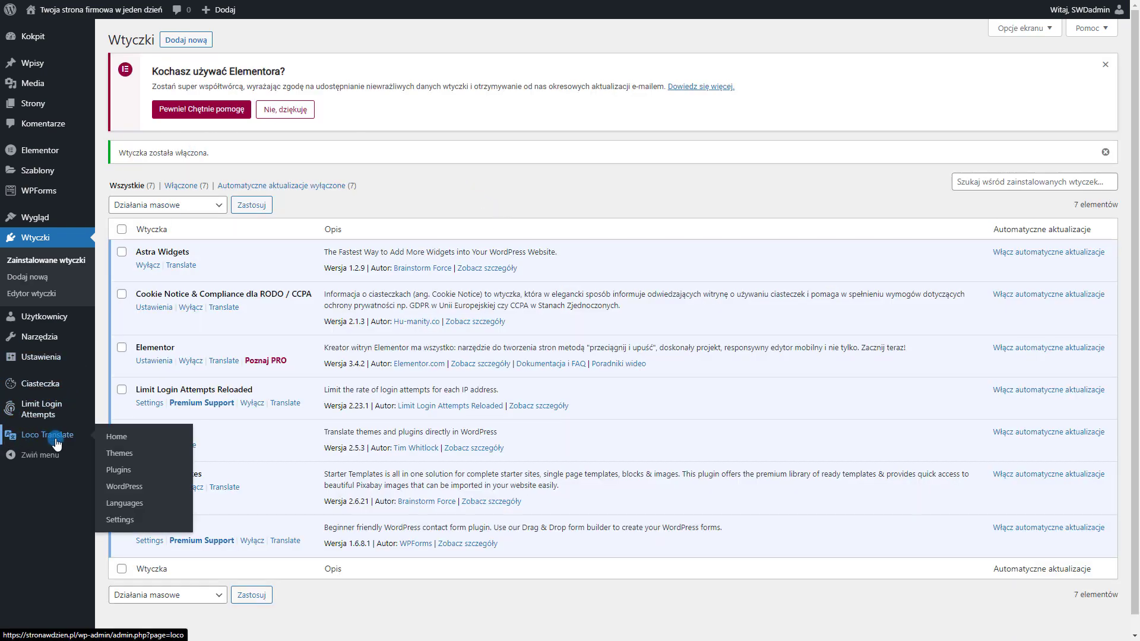
click(57, 444)
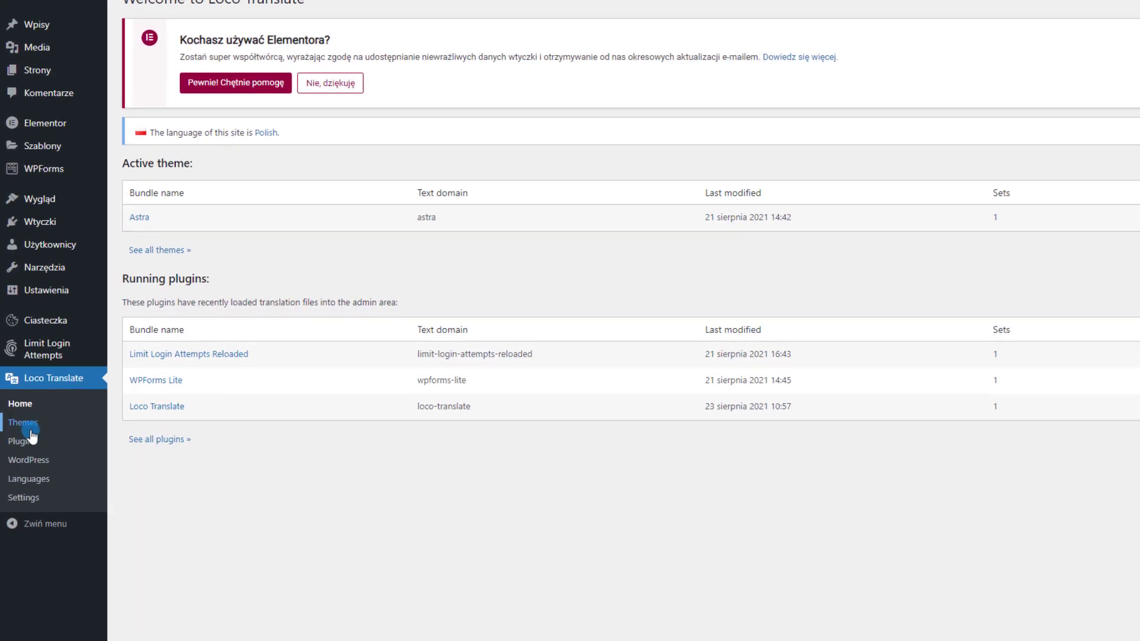
click(30, 443)
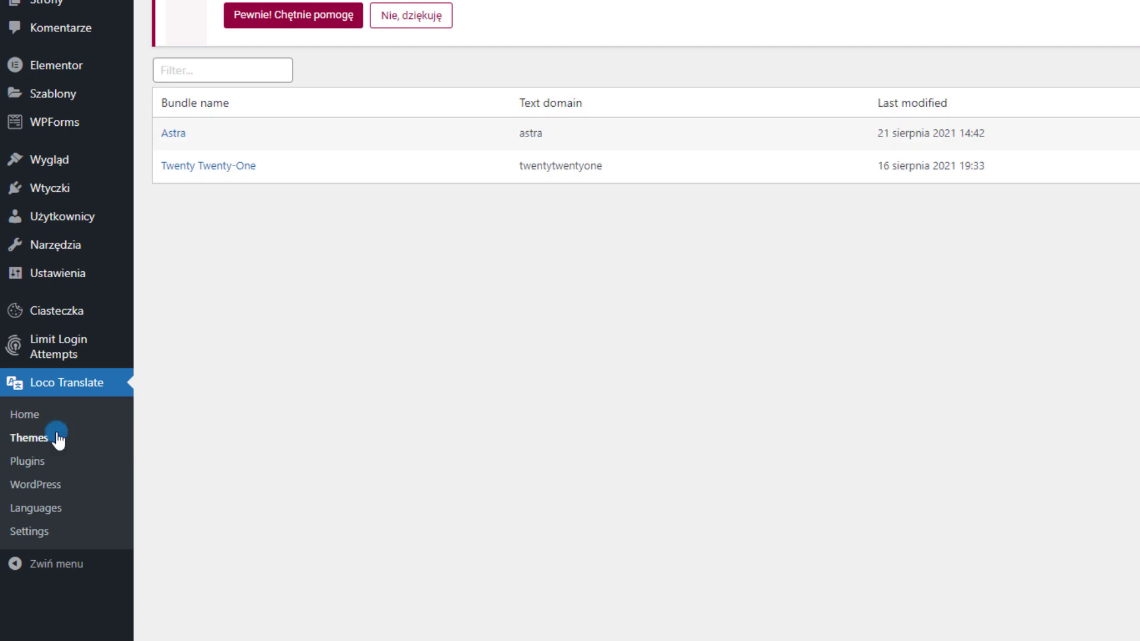
click(171, 133)
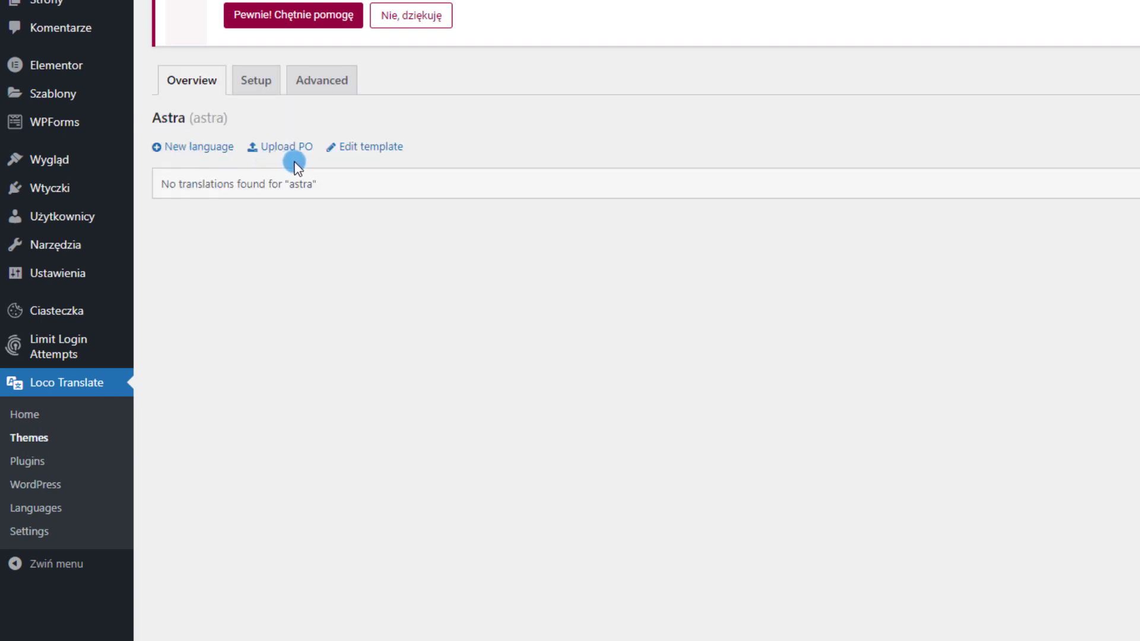
click(199, 146)
click(454, 236)
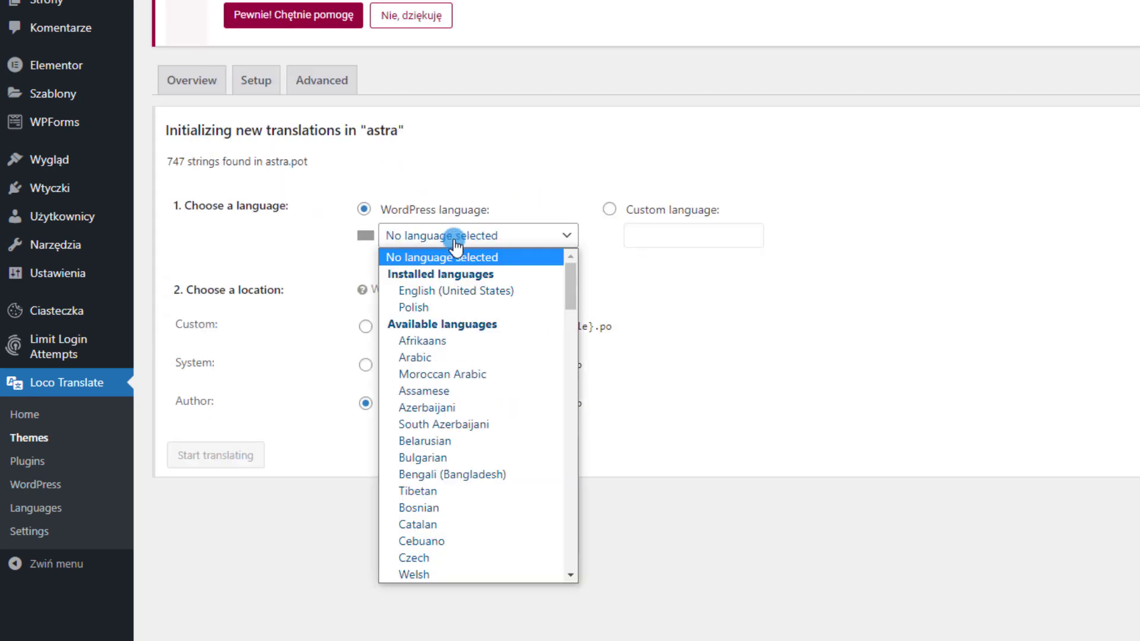
click(436, 307)
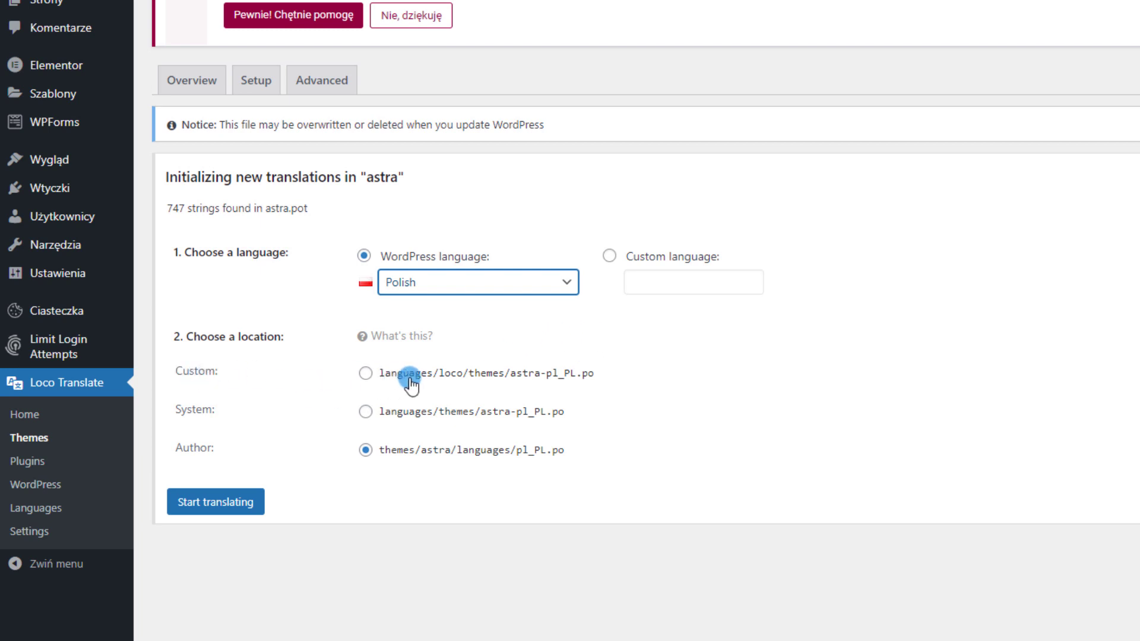
click(367, 374)
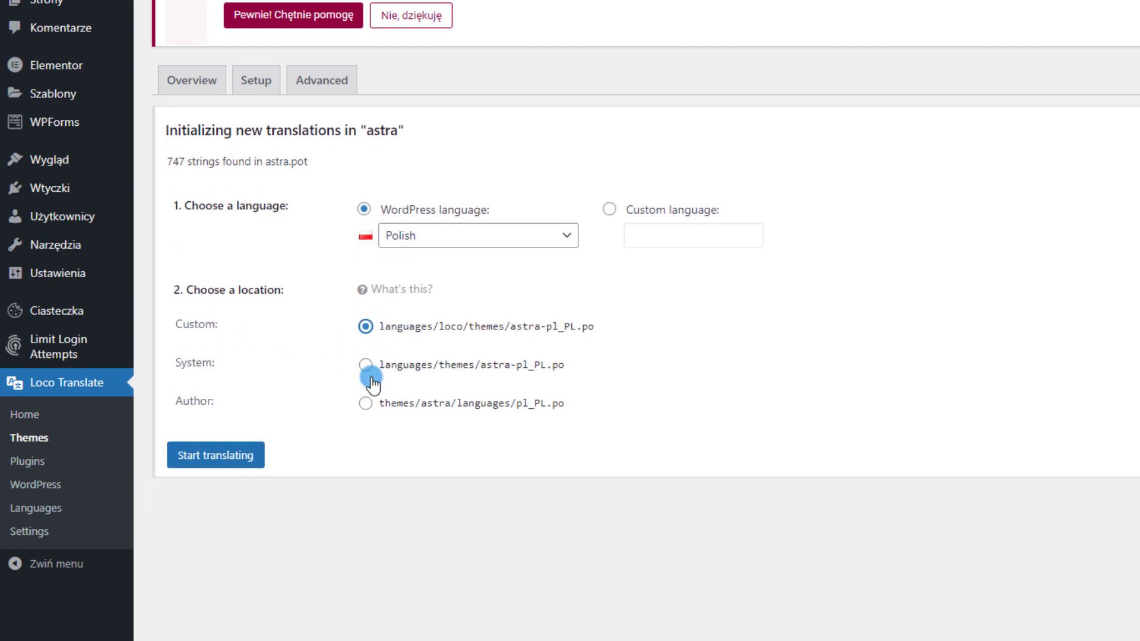
click(216, 463)
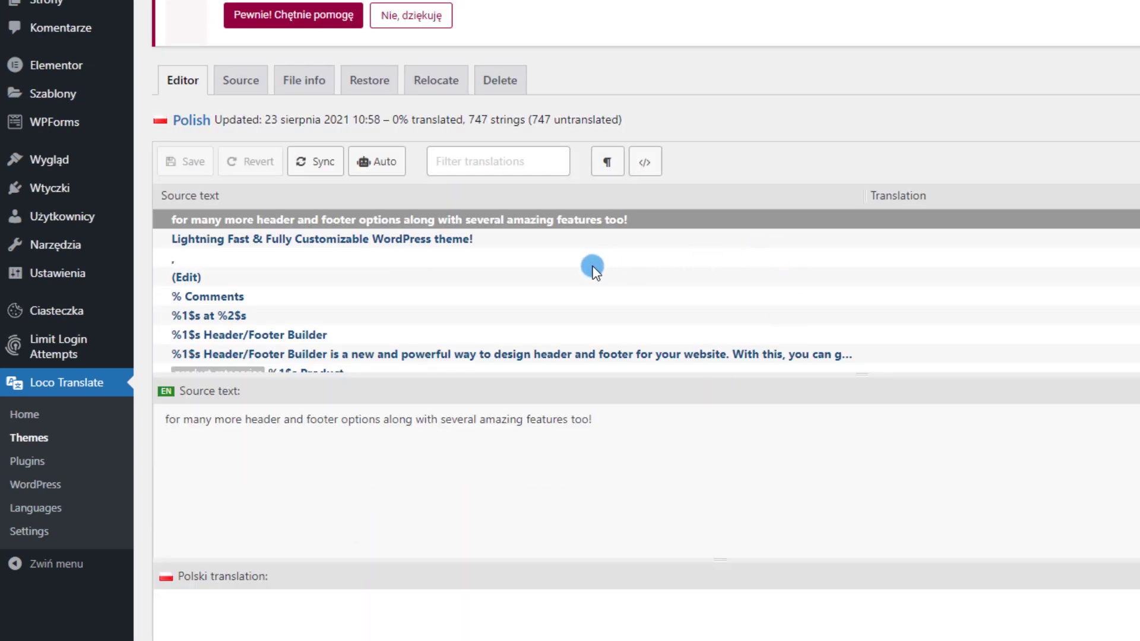
Filter Astra's strings for 'read mo' and select the Read More » string
scroll(594, 269, down, 20)
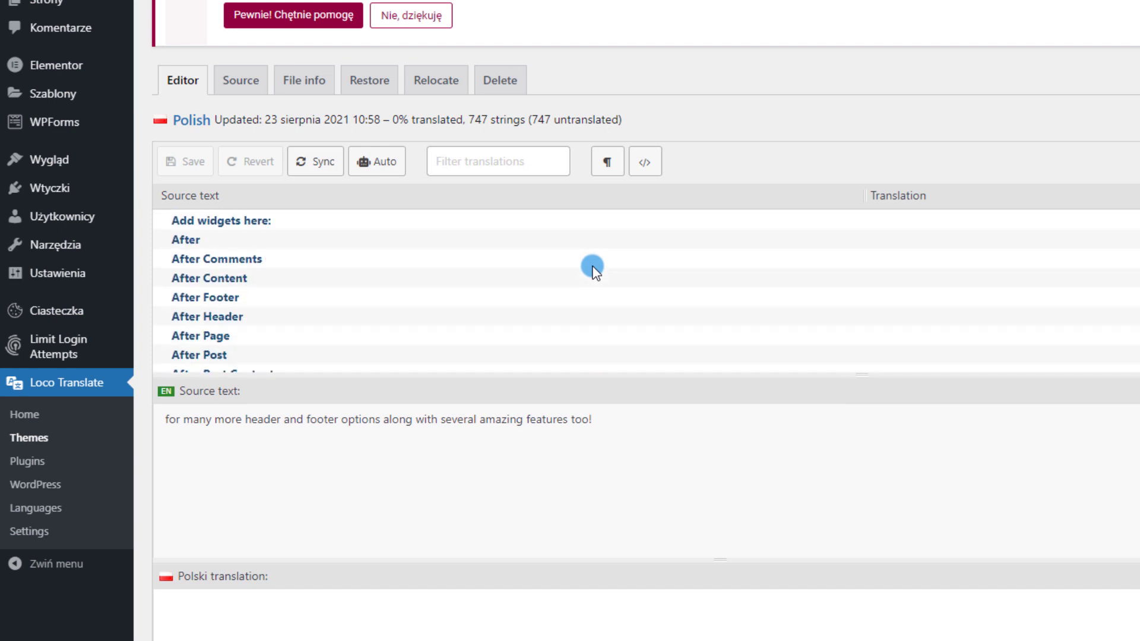
scroll(592, 268, down, 15)
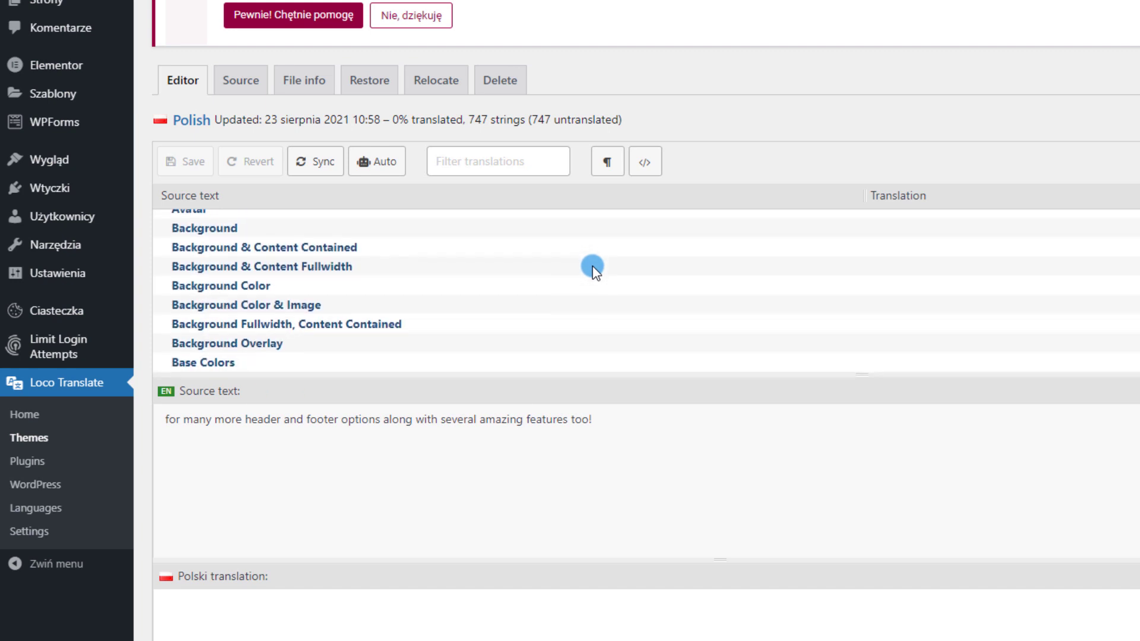
scroll(593, 269, down, 12)
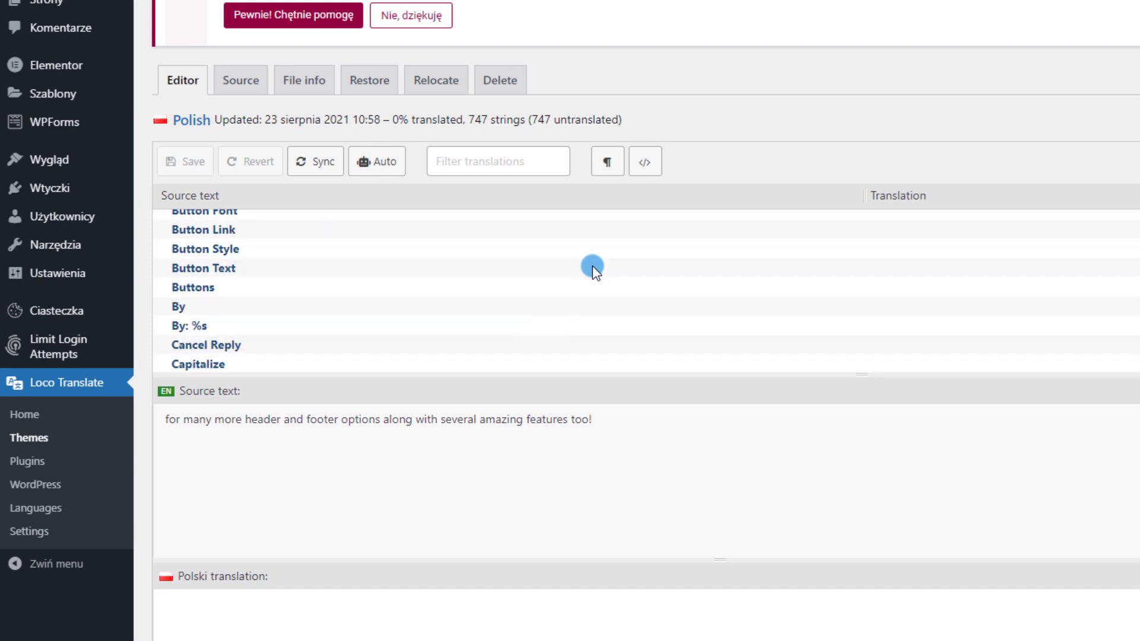
scroll(593, 269, down, 4)
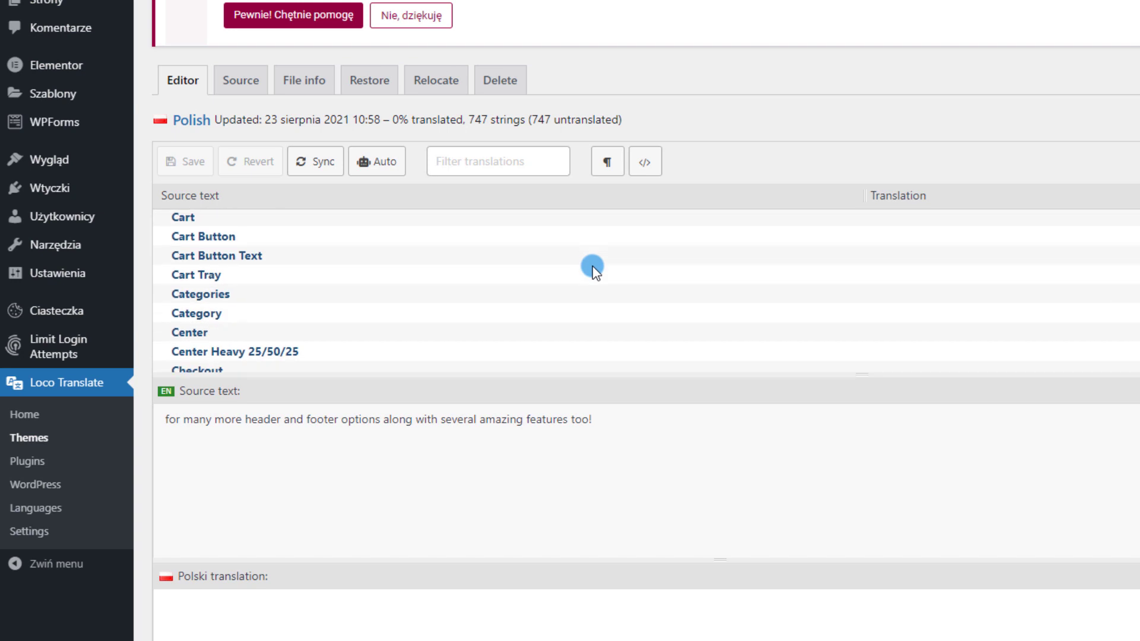
click(515, 154)
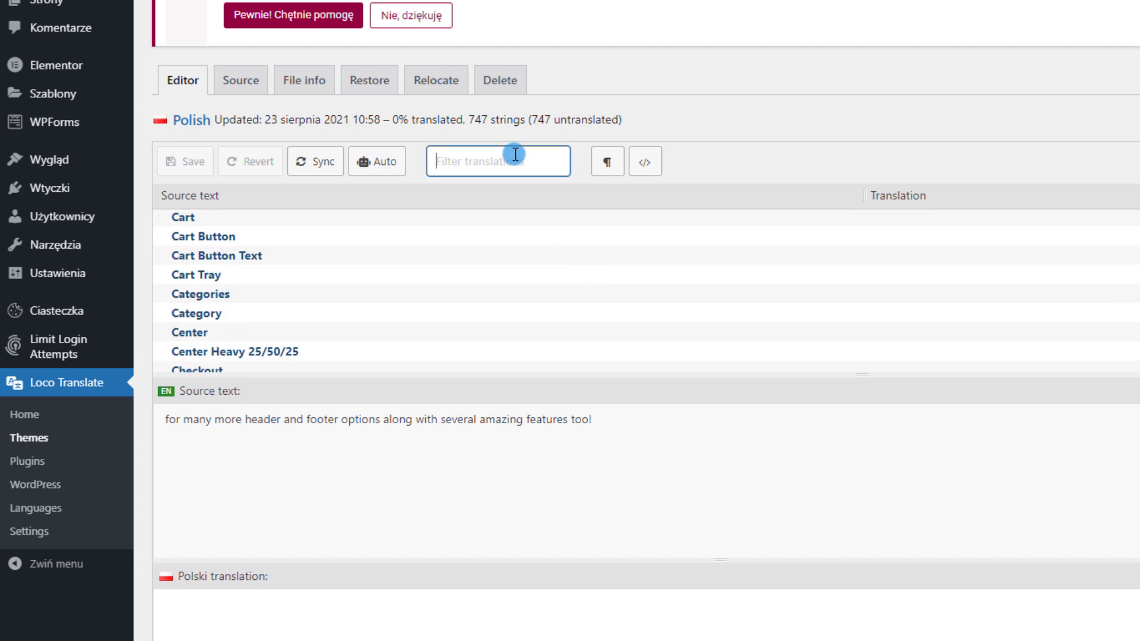
text(read mo)
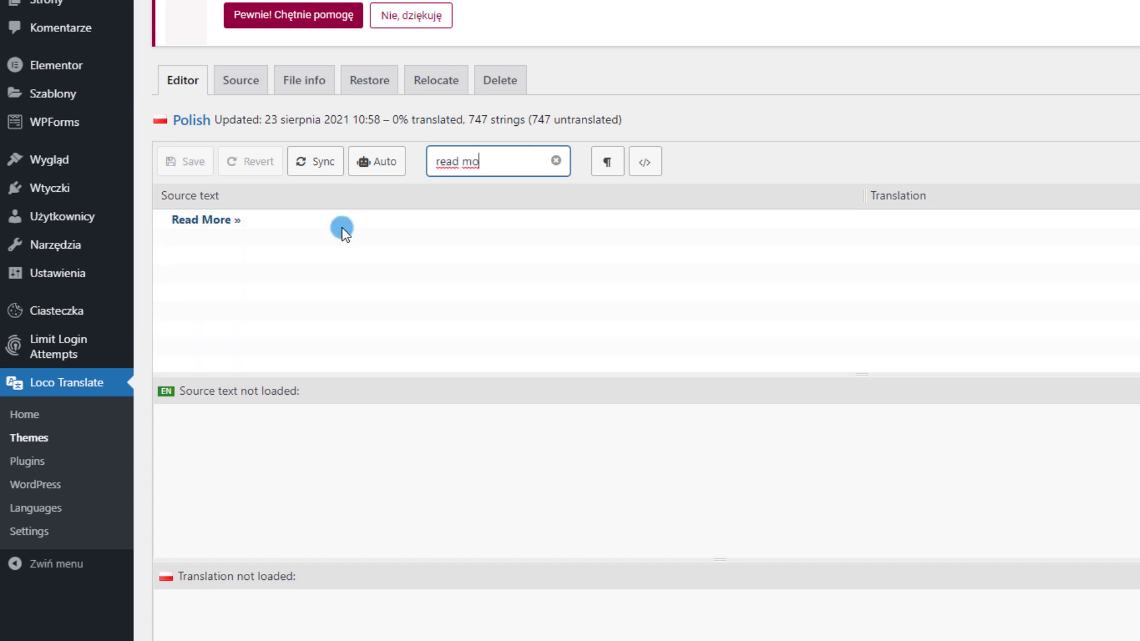
click(291, 229)
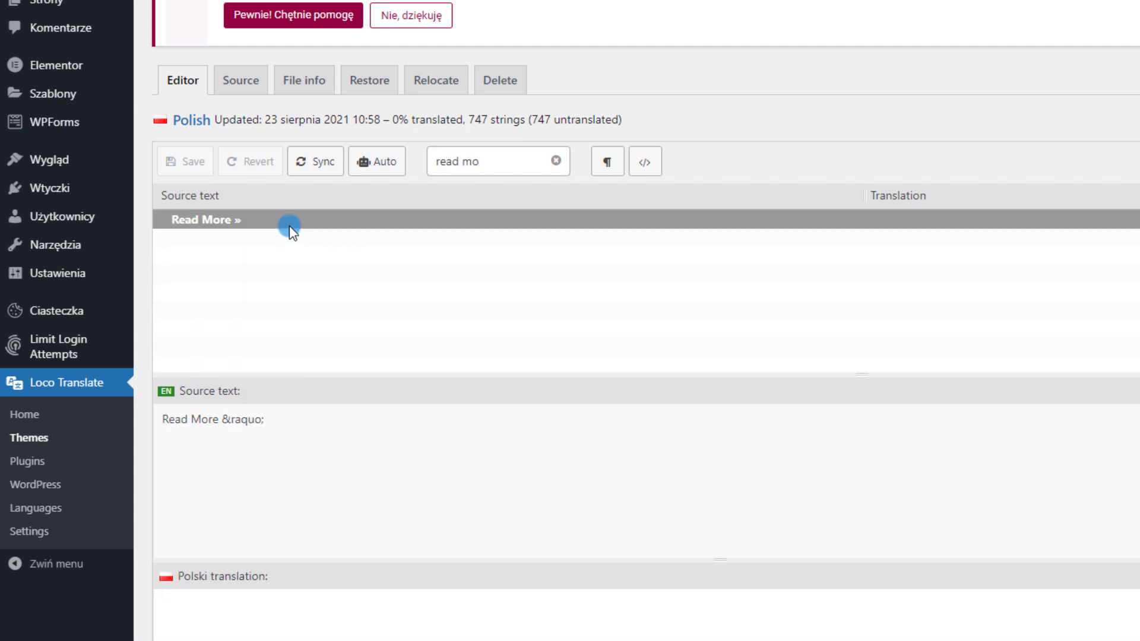
Enter 'Zobacz więcej' as its Polish translation, then save and sync
scroll(436, 305, down, 1)
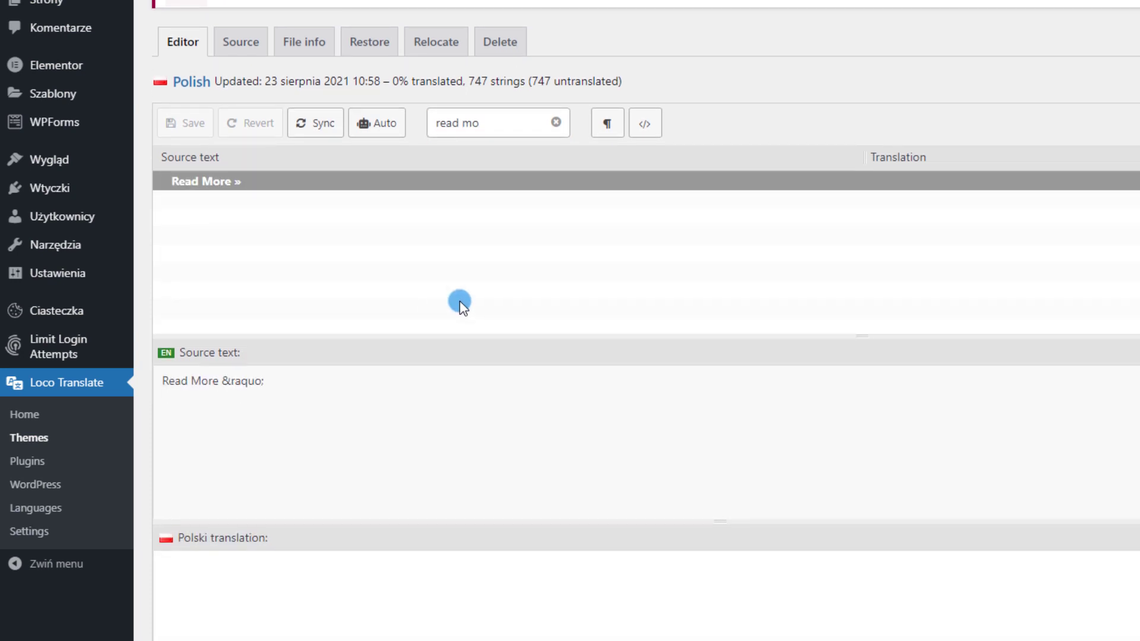
click(317, 608)
text(Cz)
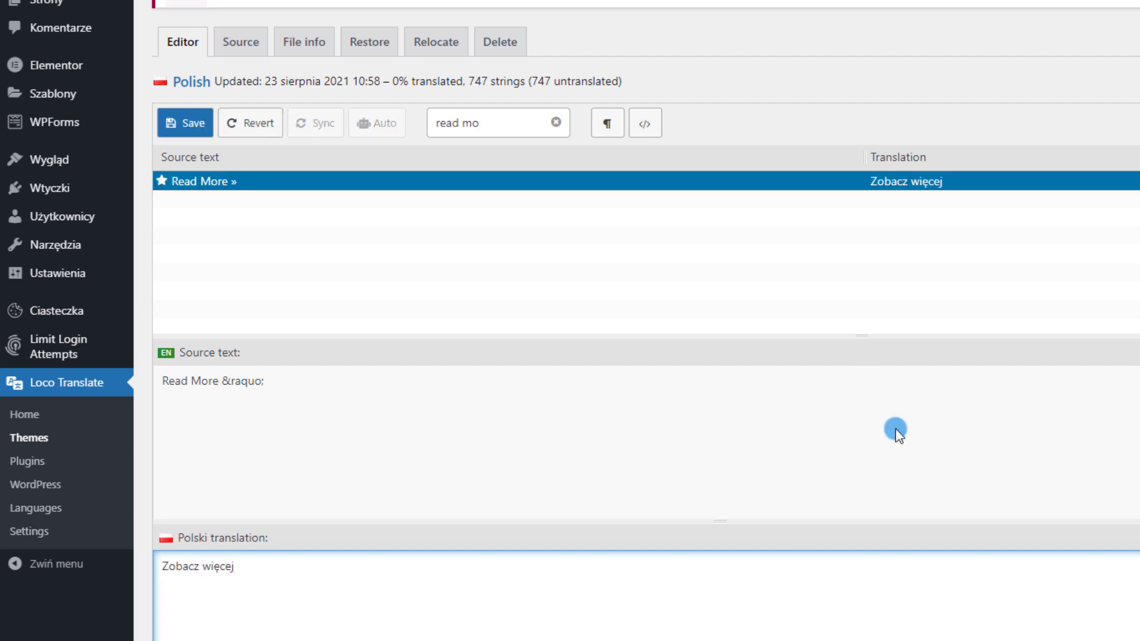
click(188, 126)
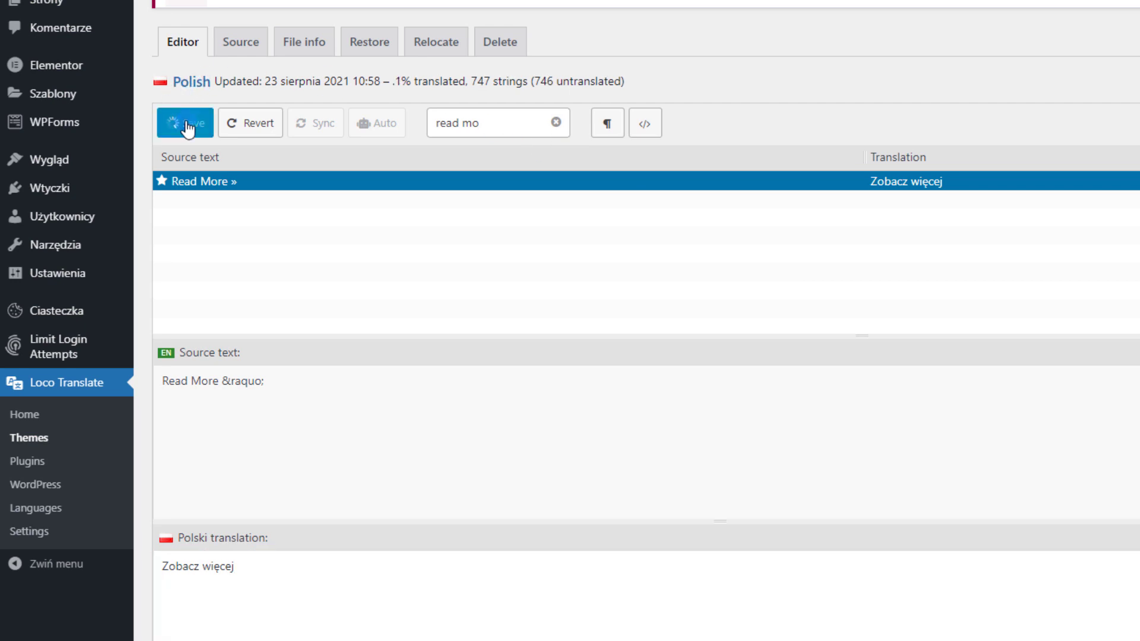
click(318, 181)
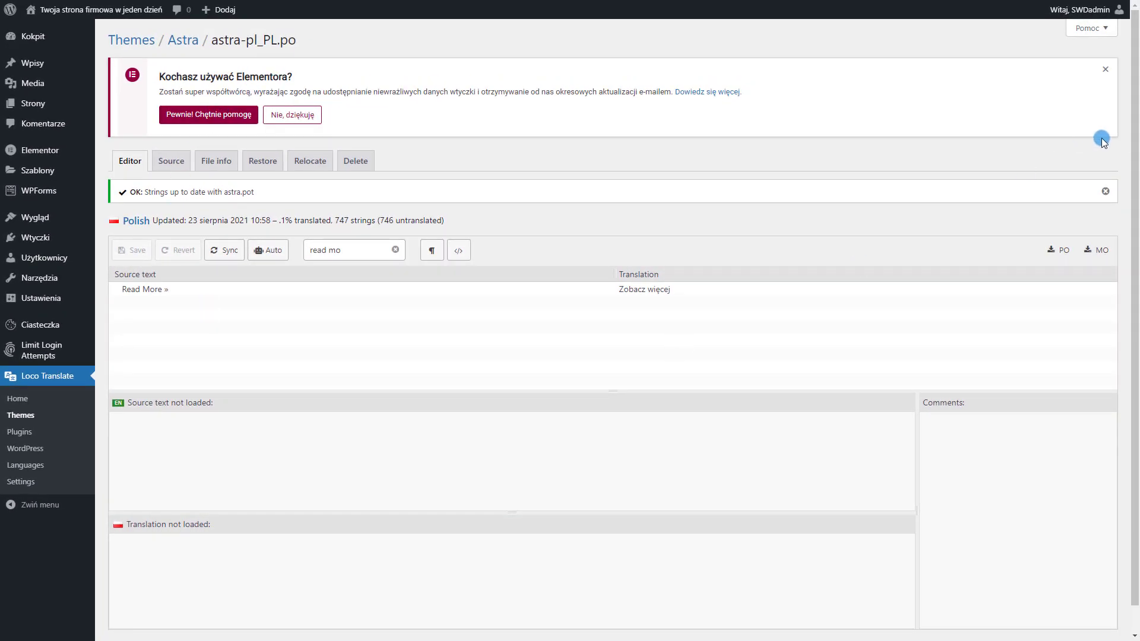
click(1105, 70)
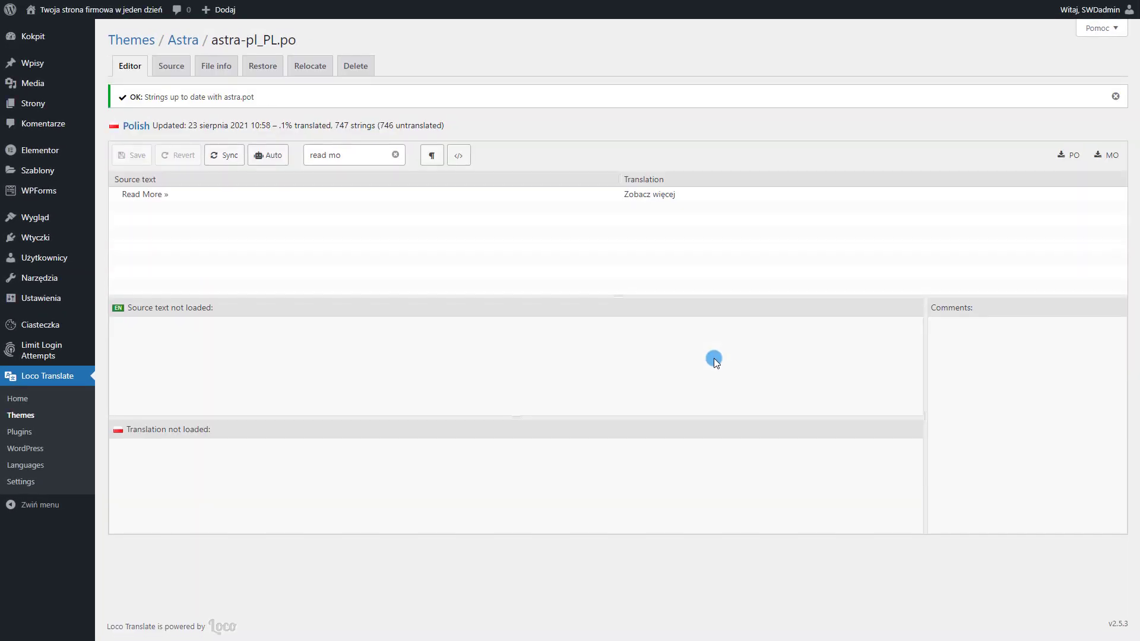
click(206, 197)
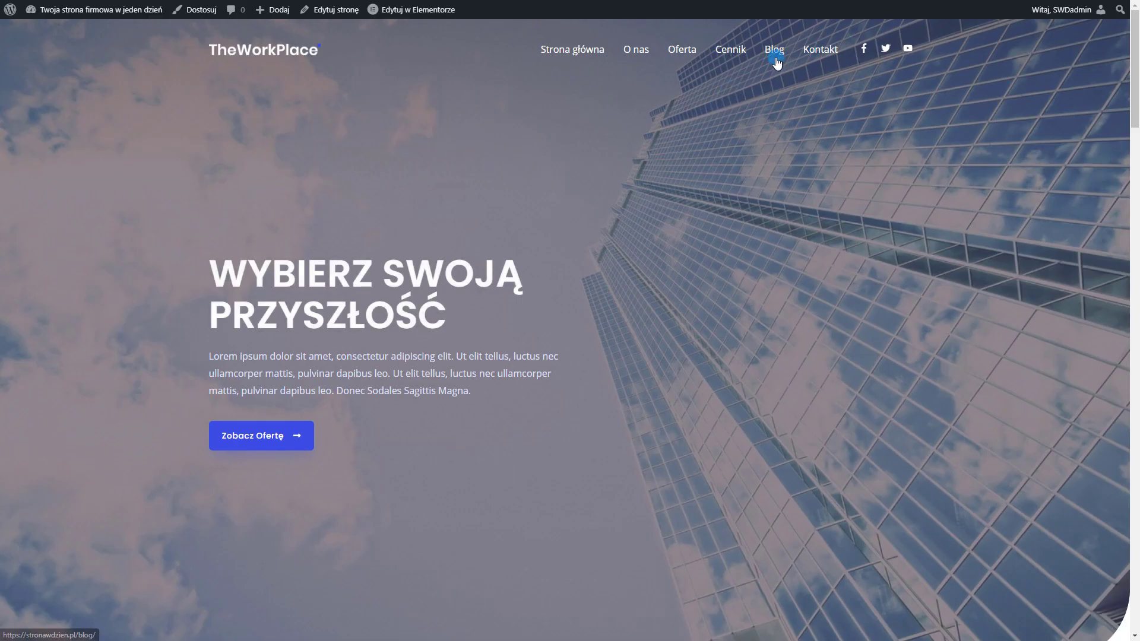
Confirm the Blog listing shows 'Zobacz więcej' under Wpis 2, then return to admin
click(775, 50)
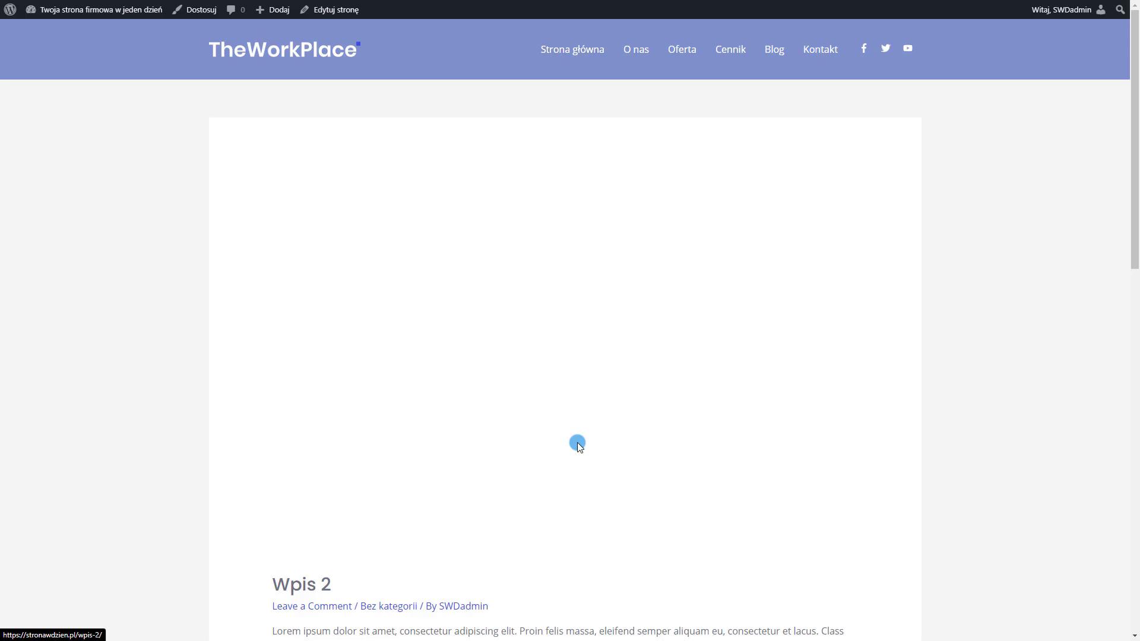
scroll(577, 443, down, 7)
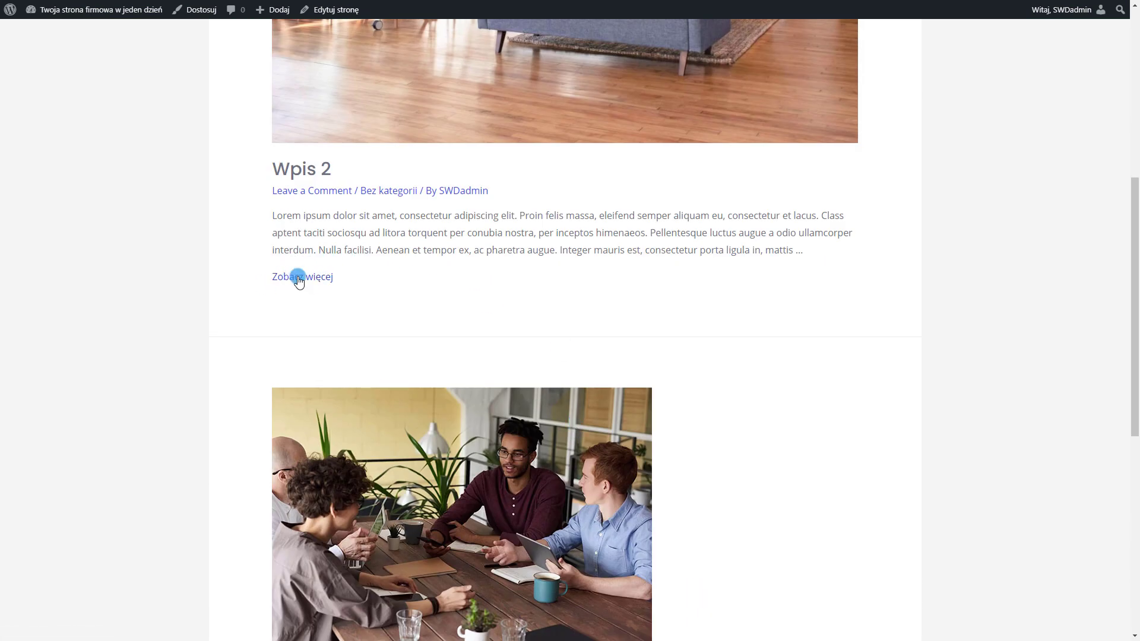
scroll(313, 301, up, 2)
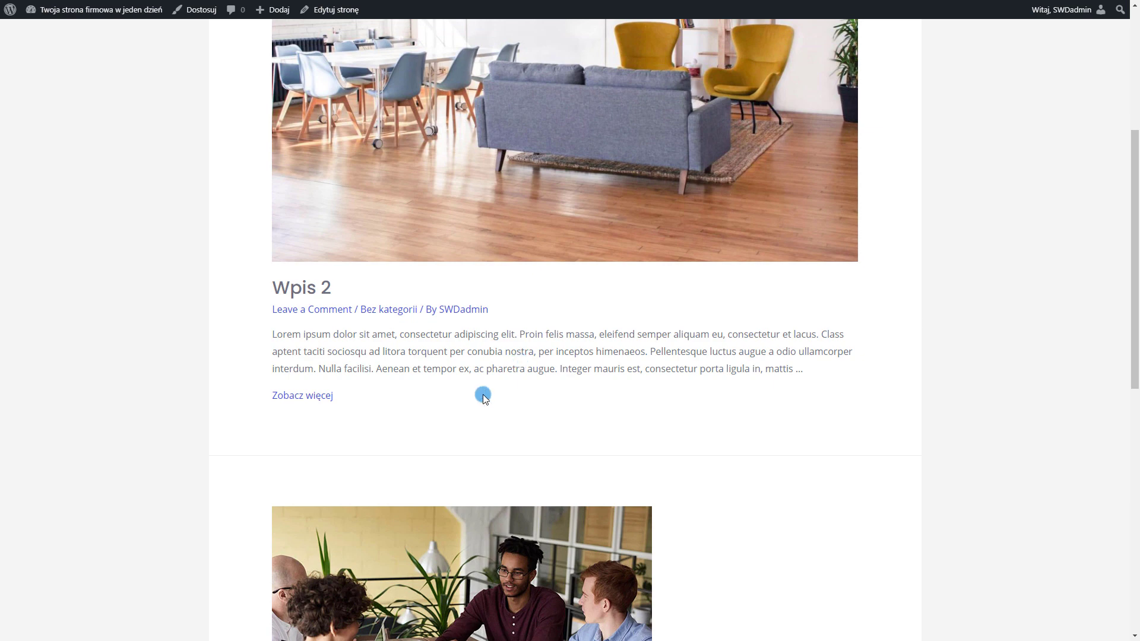
scroll(280, 272, down, 1)
mouse_move(265, 251)
mouse_down()
mouse_move(340, 262)
mouse_move(275, 250)
mouse_up()
click(352, 262)
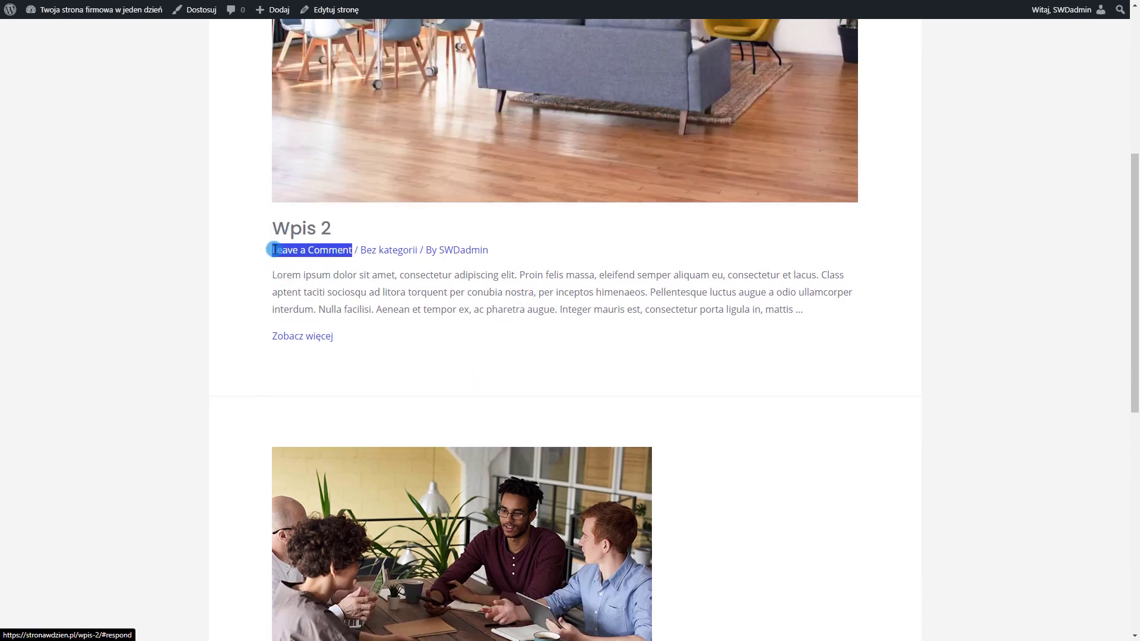
click(10, 10)
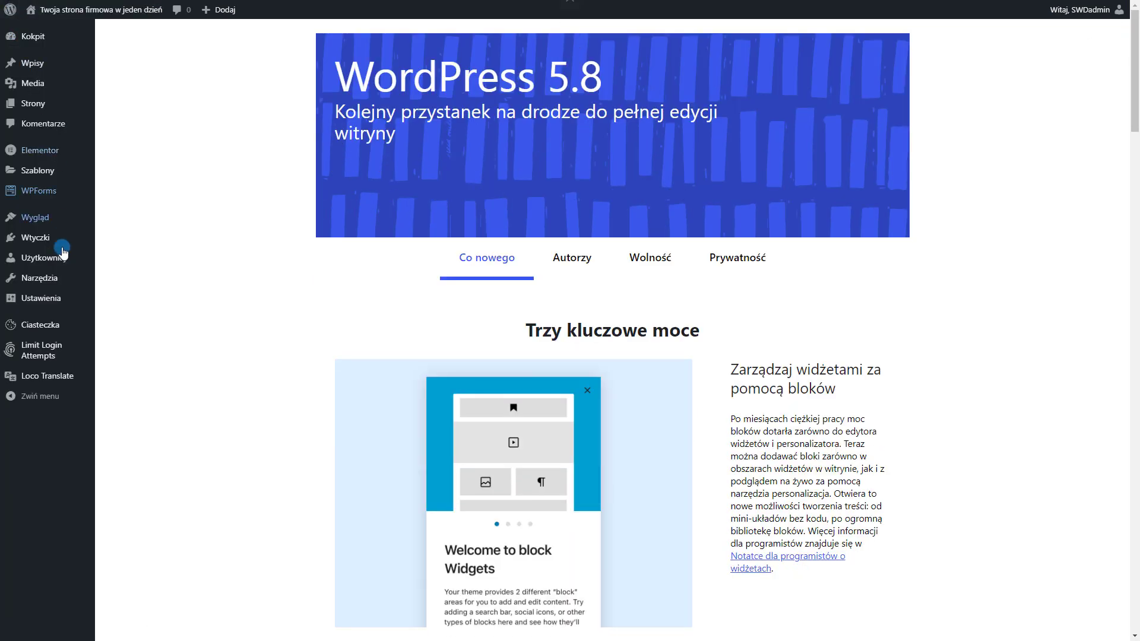
In Astra's Polish file, translate 'Leave a Comment' as 'Zostaw komentarz', then save and sync
click(53, 376)
click(134, 251)
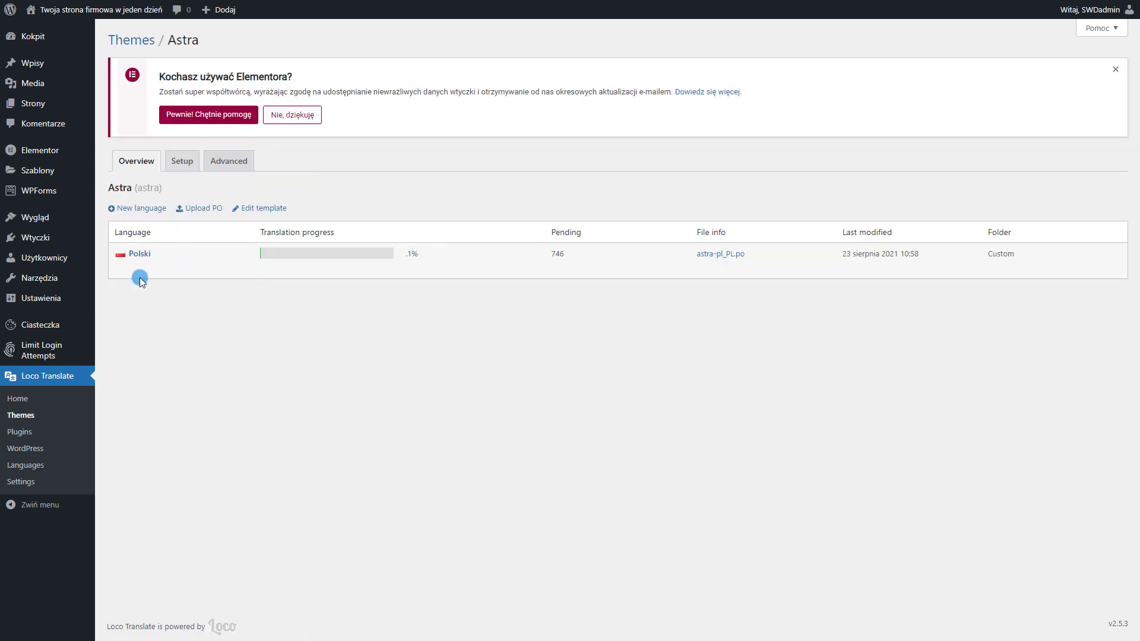
click(121, 266)
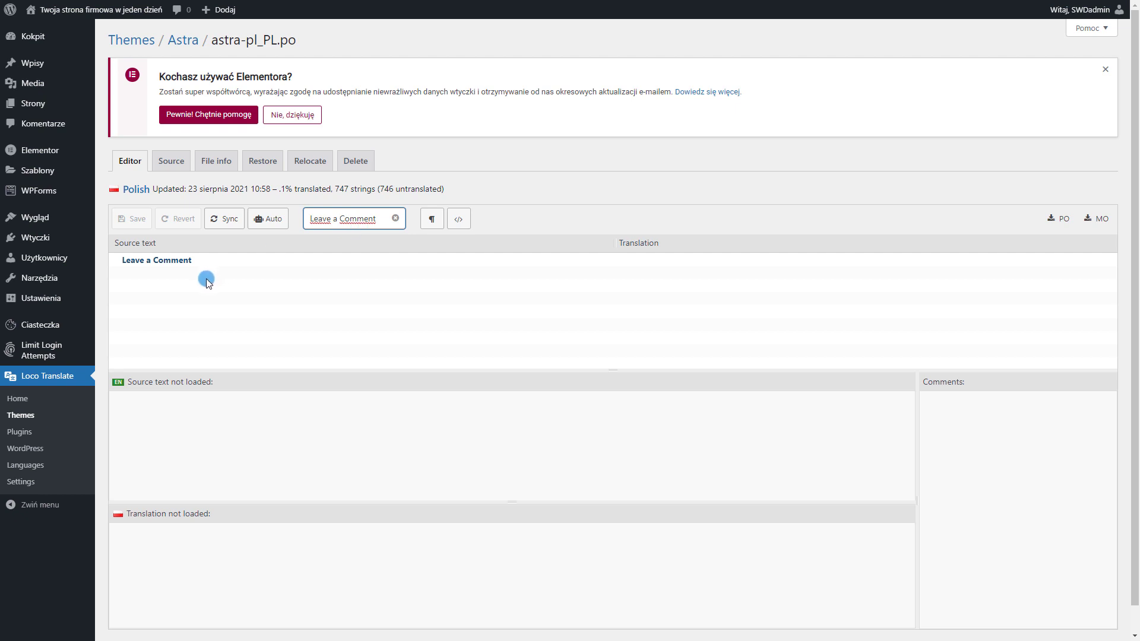
click(207, 279)
click(231, 547)
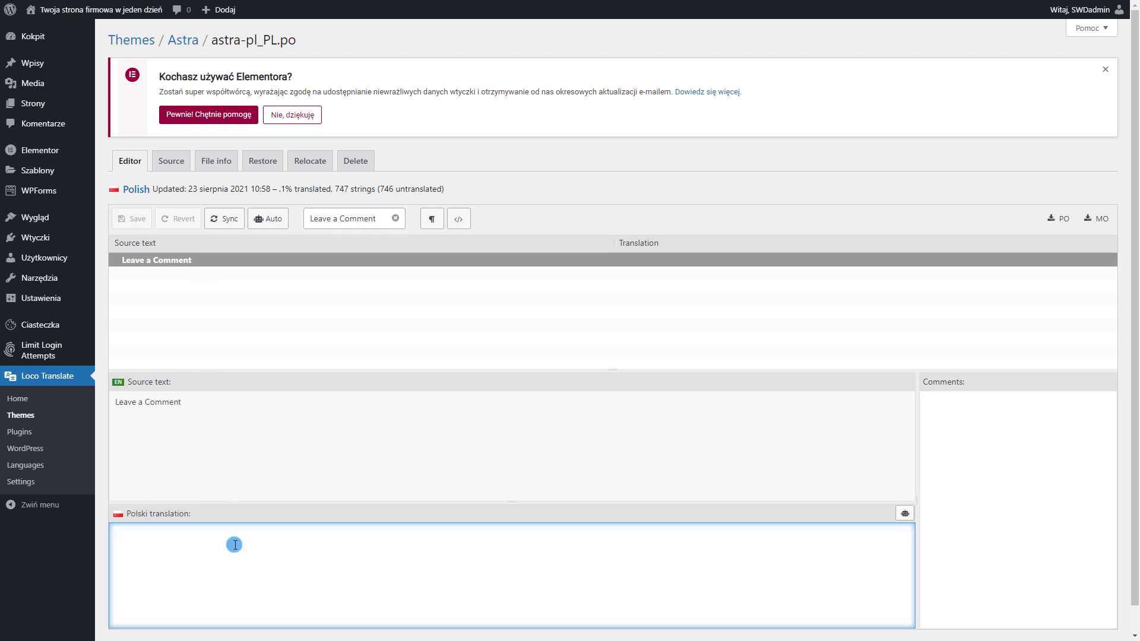
text(Zostaw komentarz)
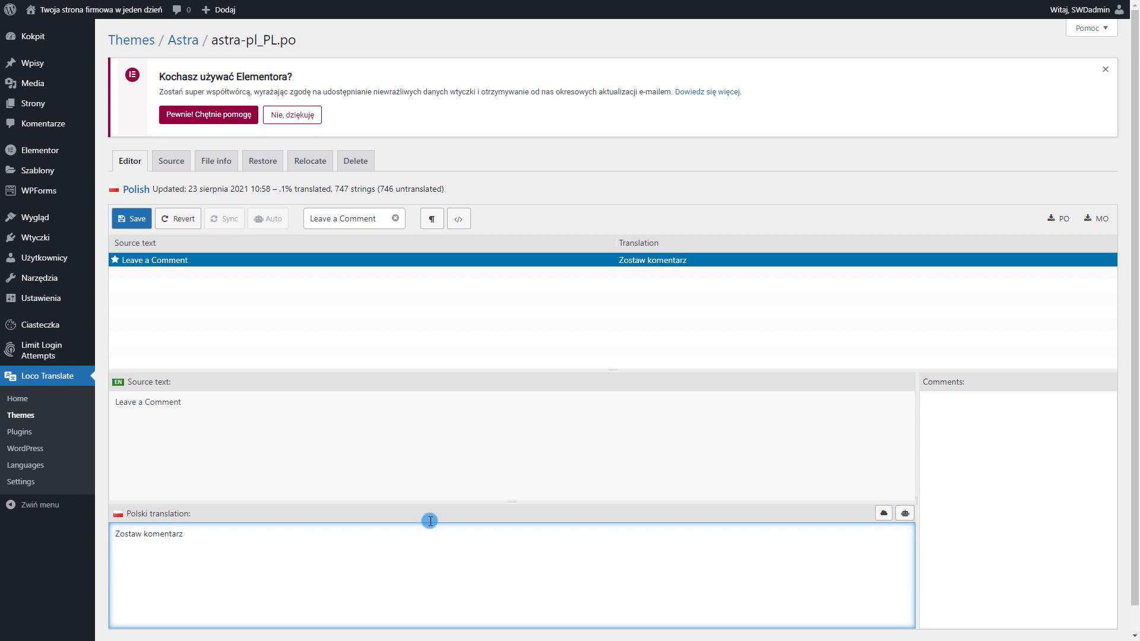
click(144, 227)
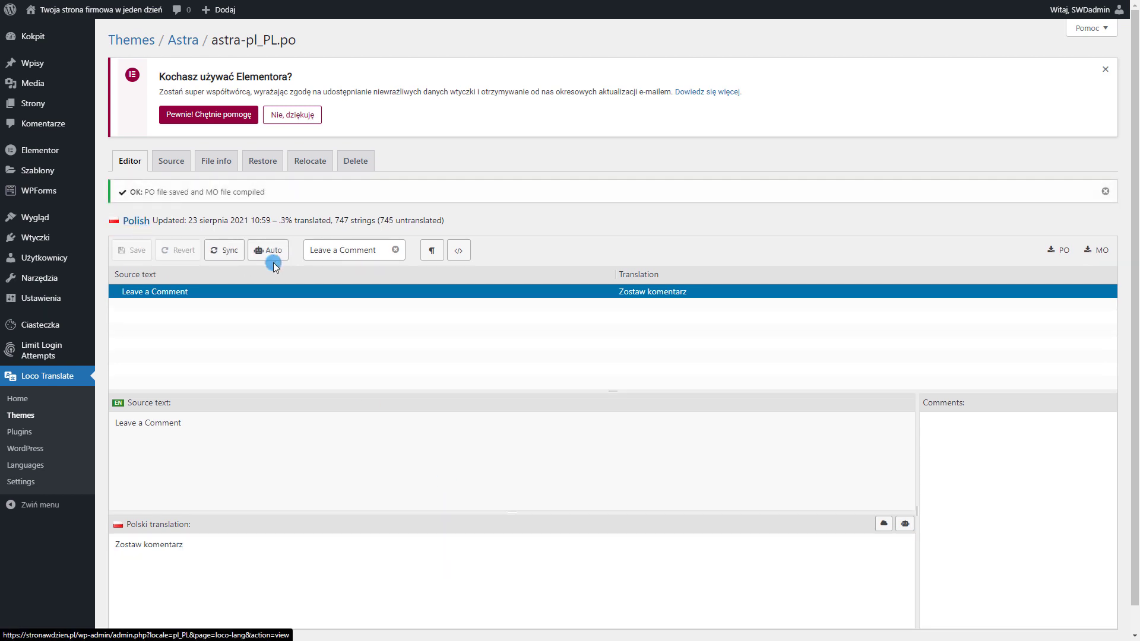
click(238, 249)
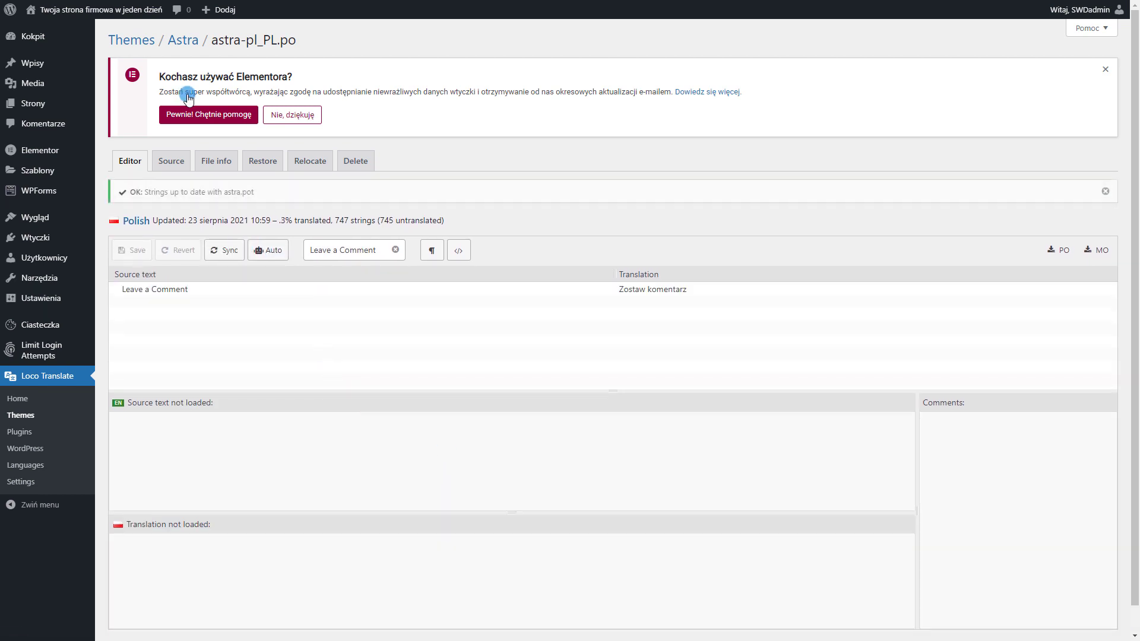
Open Wpis 1 on the live site and check its comment form shows 'Zostaw komentarz'
click(14, 12)
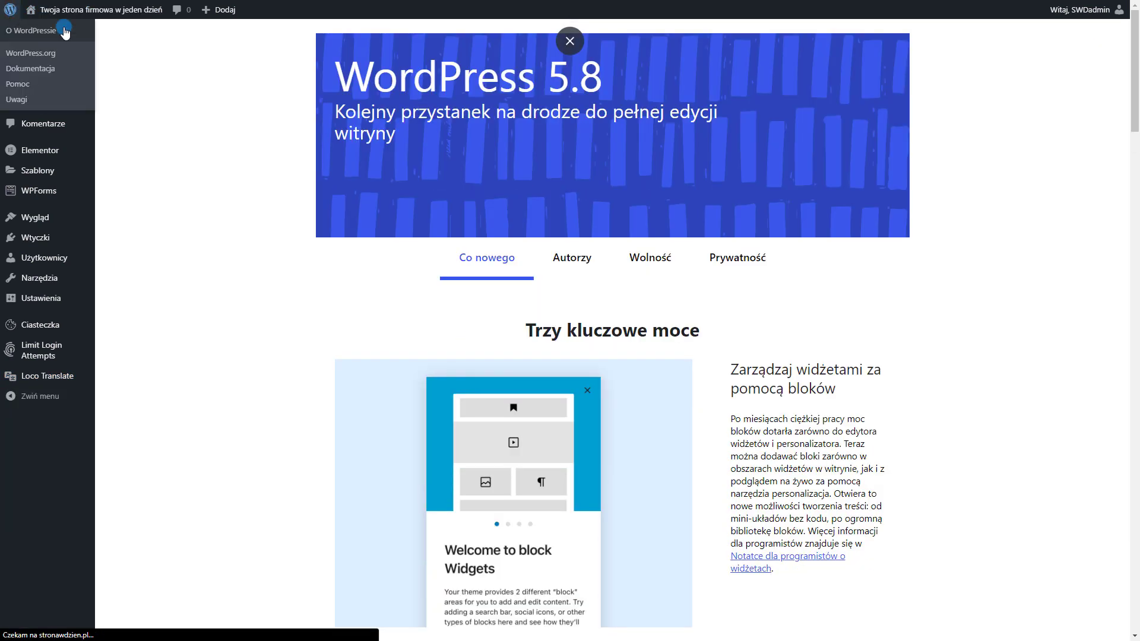
click(56, 24)
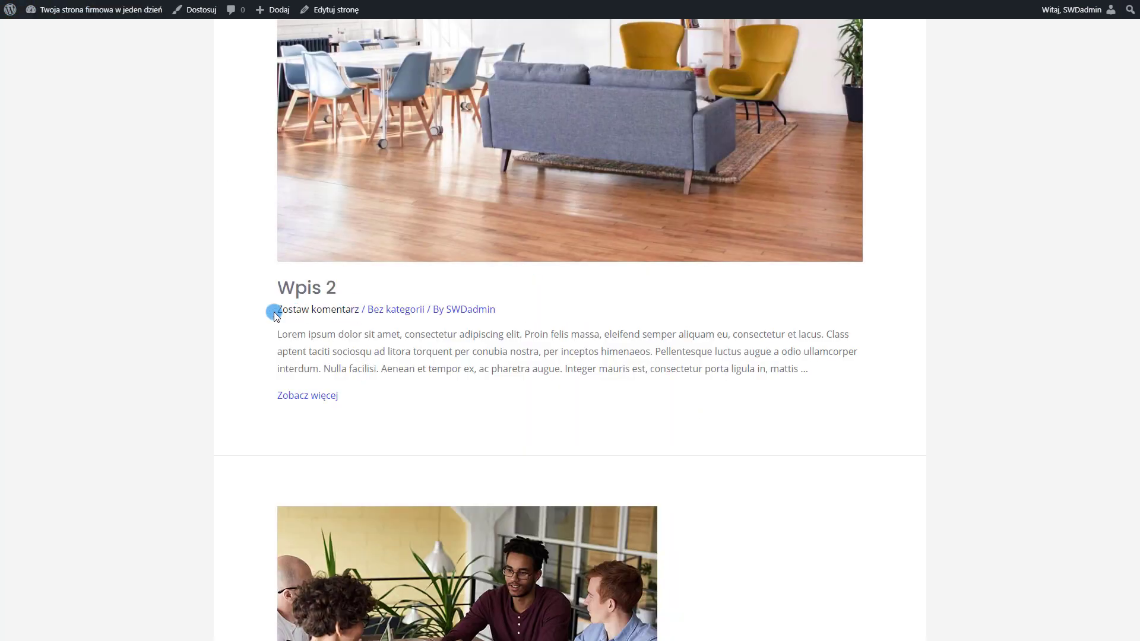
scroll(291, 312, down, 10)
scroll(466, 399, up, 1)
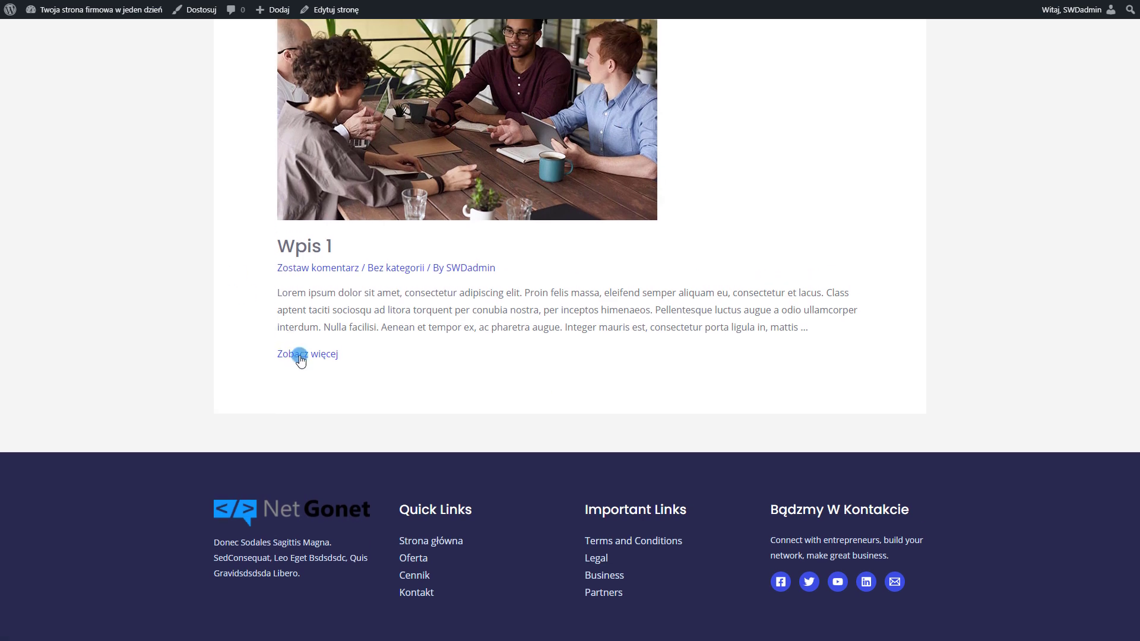
click(309, 250)
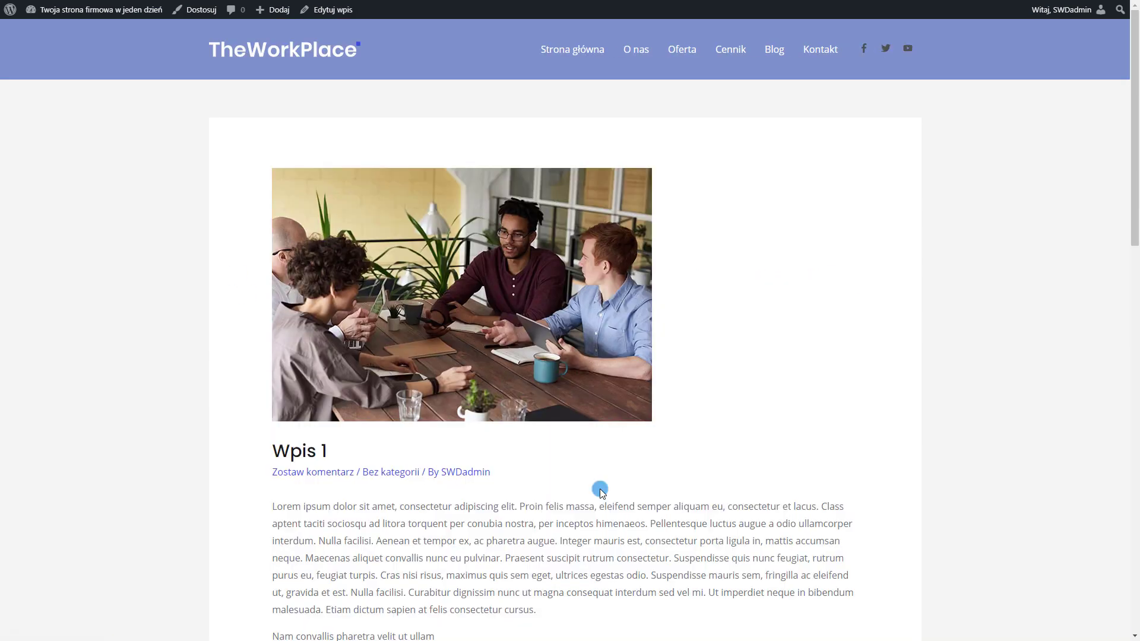
scroll(382, 330, down, 15)
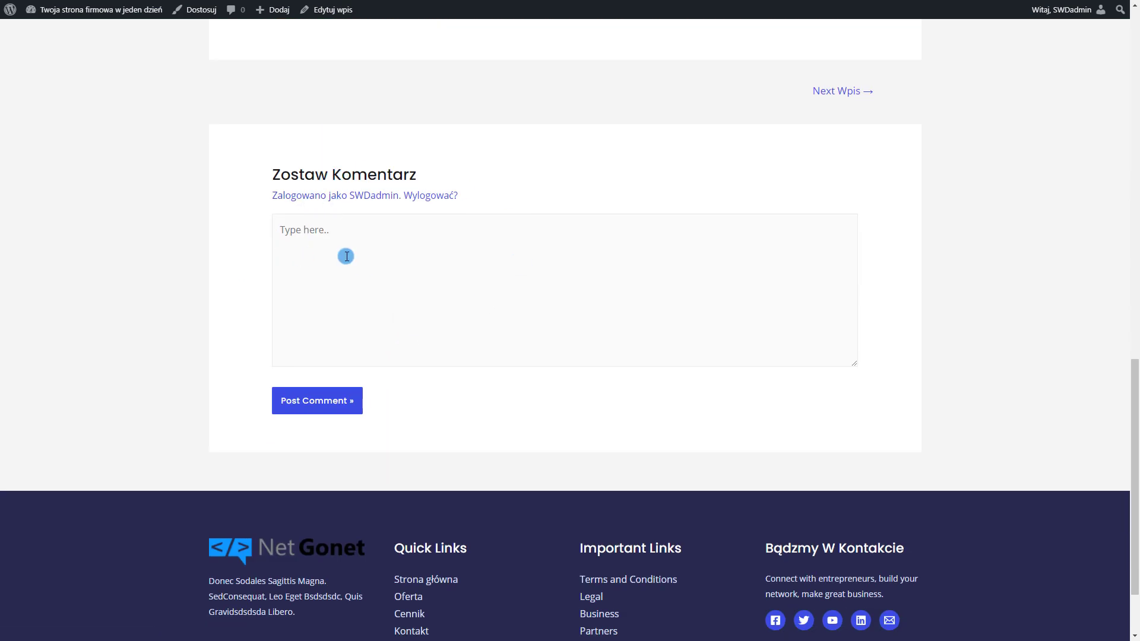
click(277, 409)
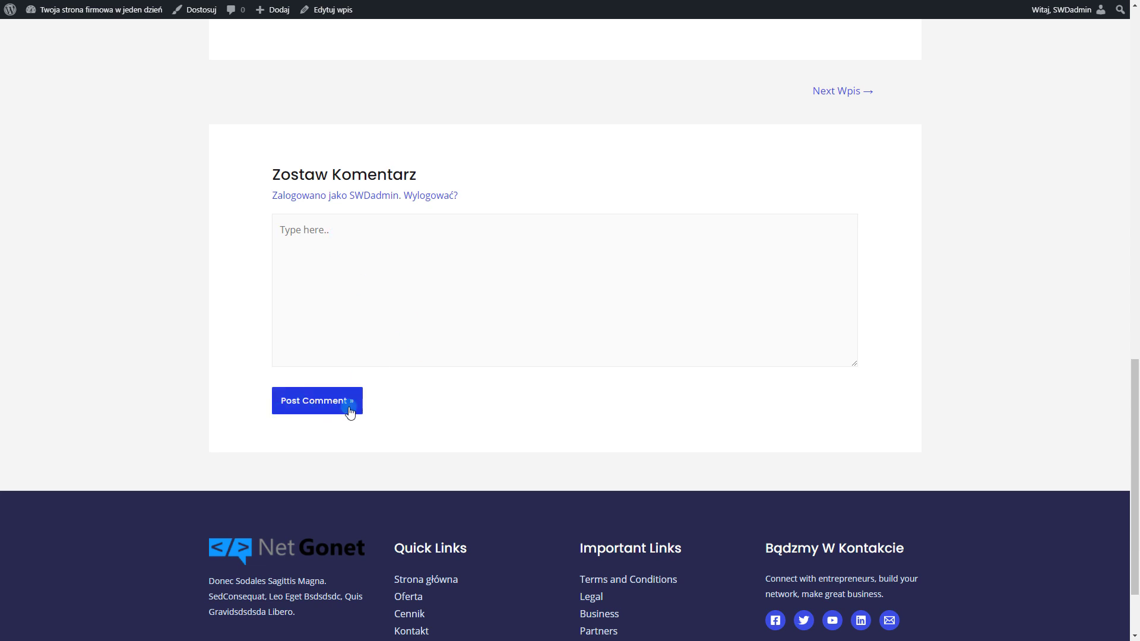
scroll(534, 414, up, 15)
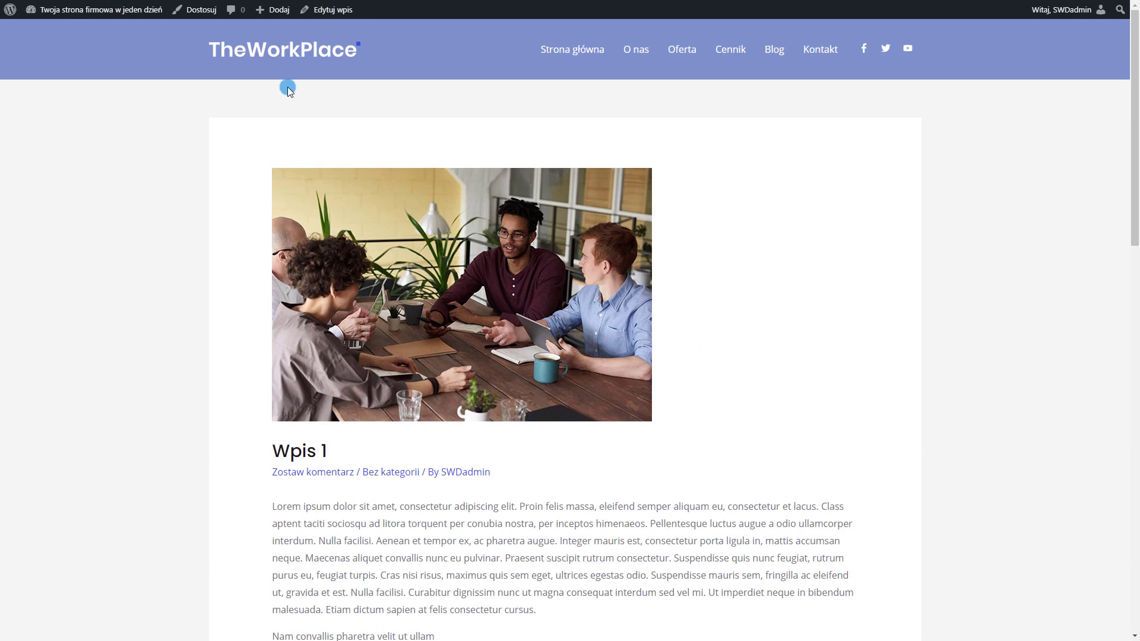
key(F11)
click(311, 31)
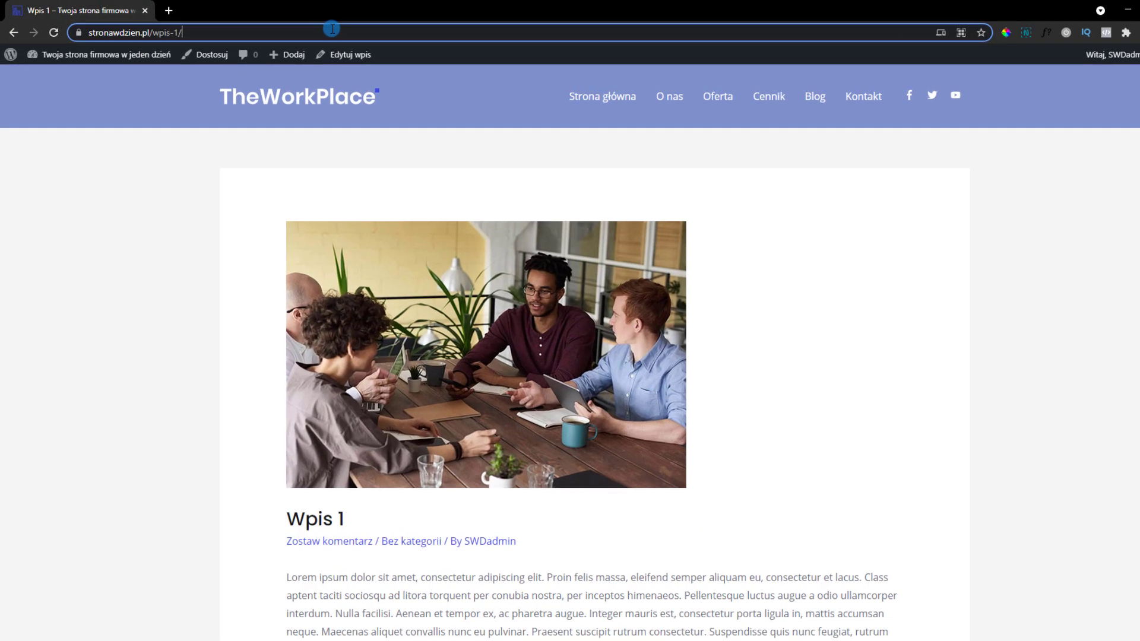
click(171, 33)
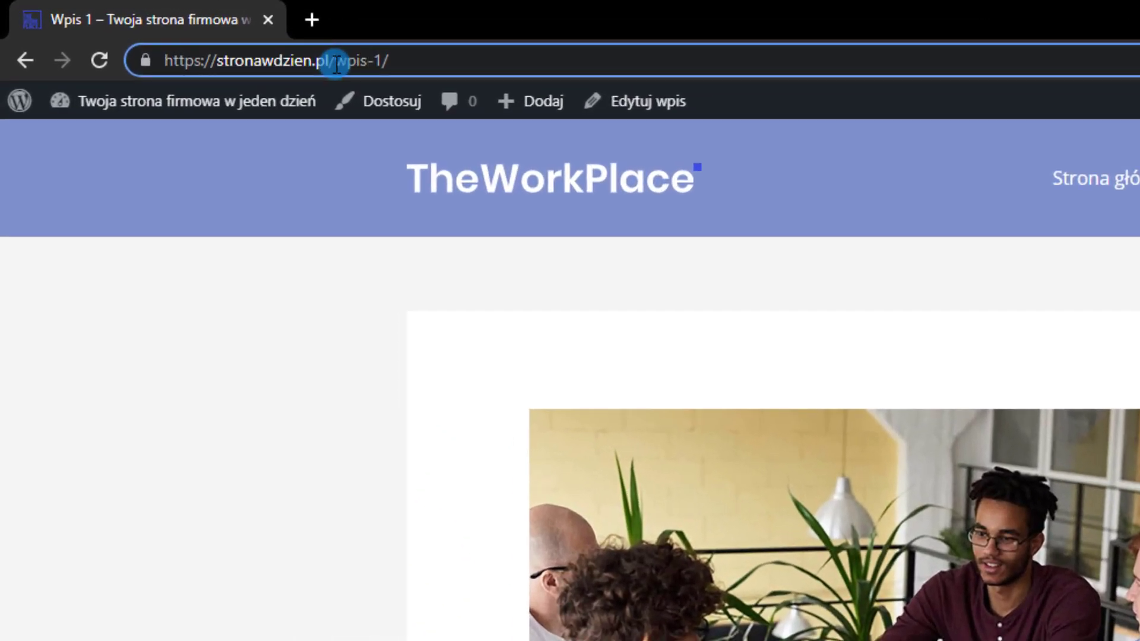
key(Delete)
key(Delete)
key(Delete)
key(Delete)
key(Delete)
key(Delete)
key(Delete)
text(asfasf)
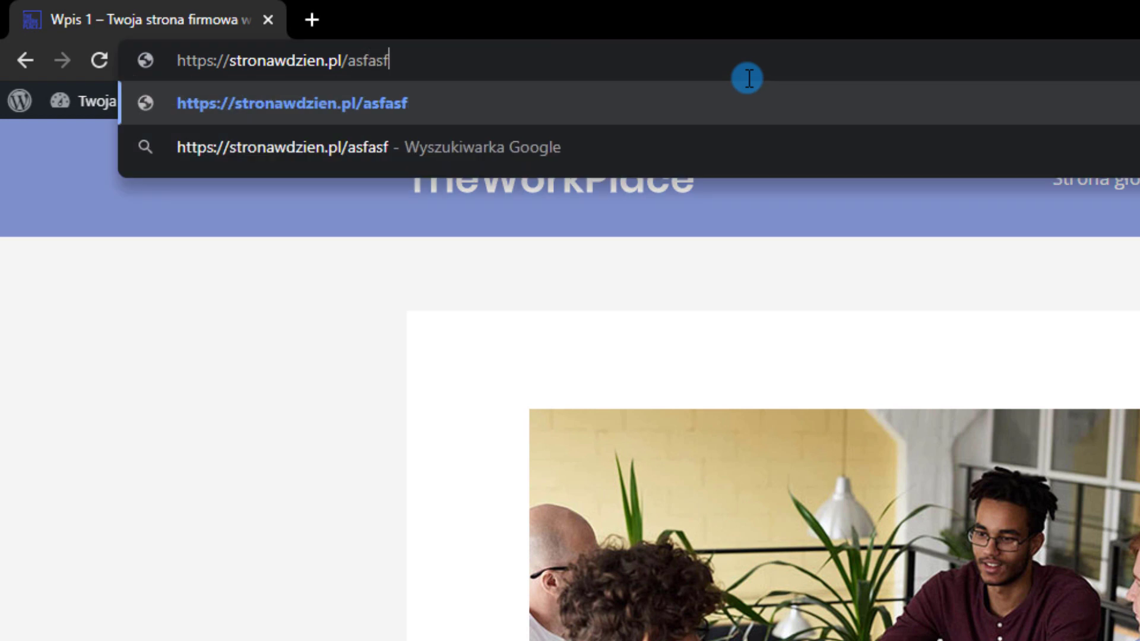
key(Return)
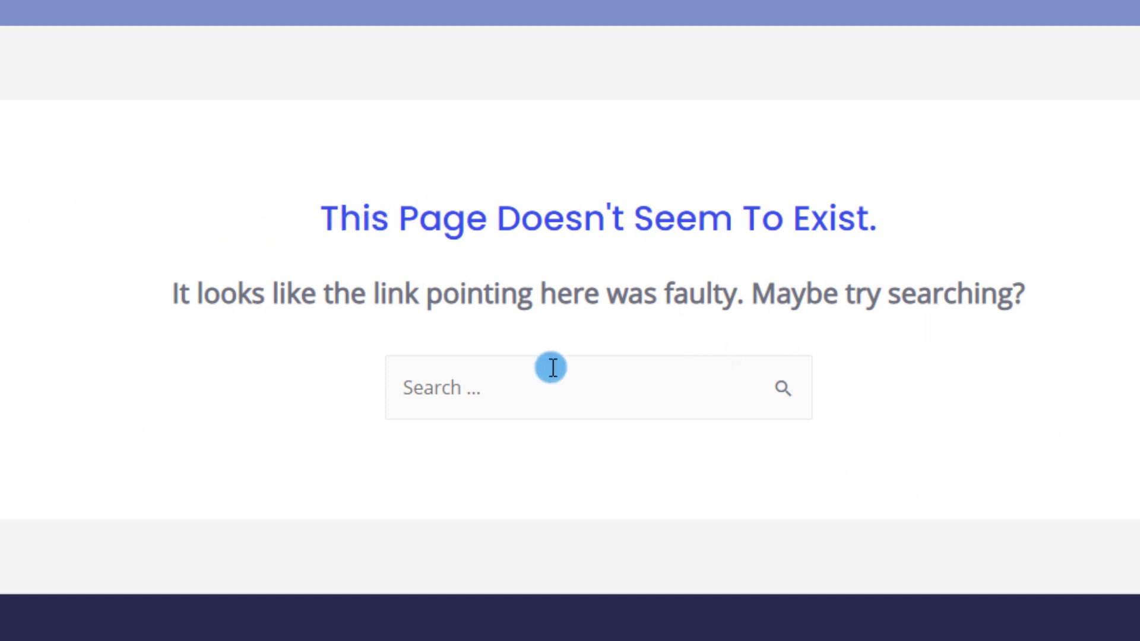
Translate the 'This page doesn't seem to exist.' string in Astra's Polish file, then save and sync
triple_click(519, 236)
key(ctrl+c)
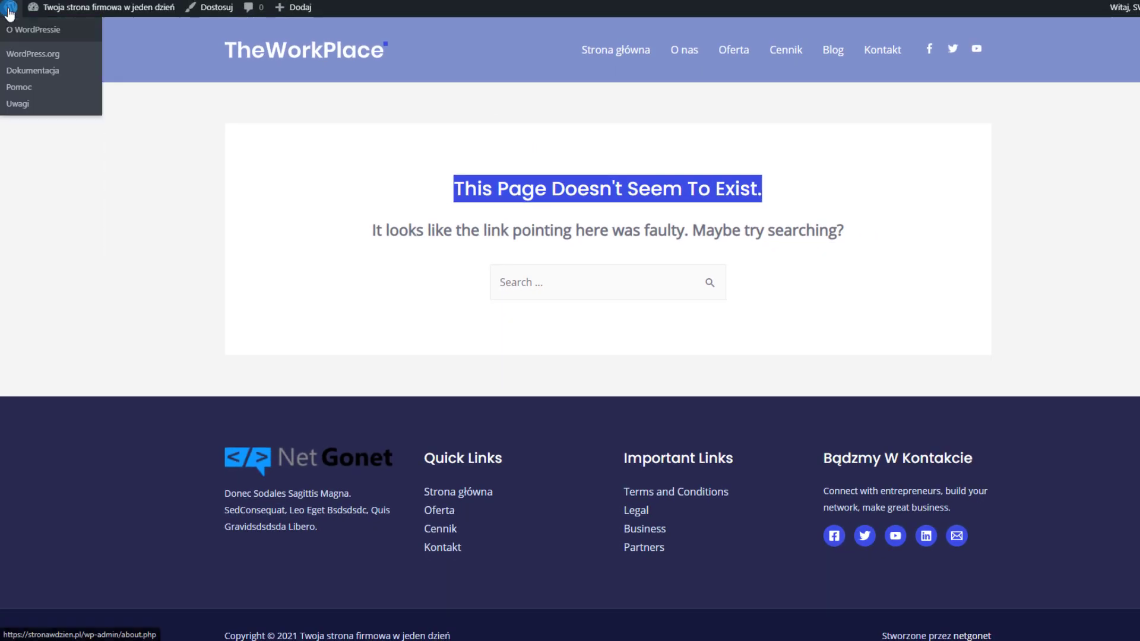
click(9, 13)
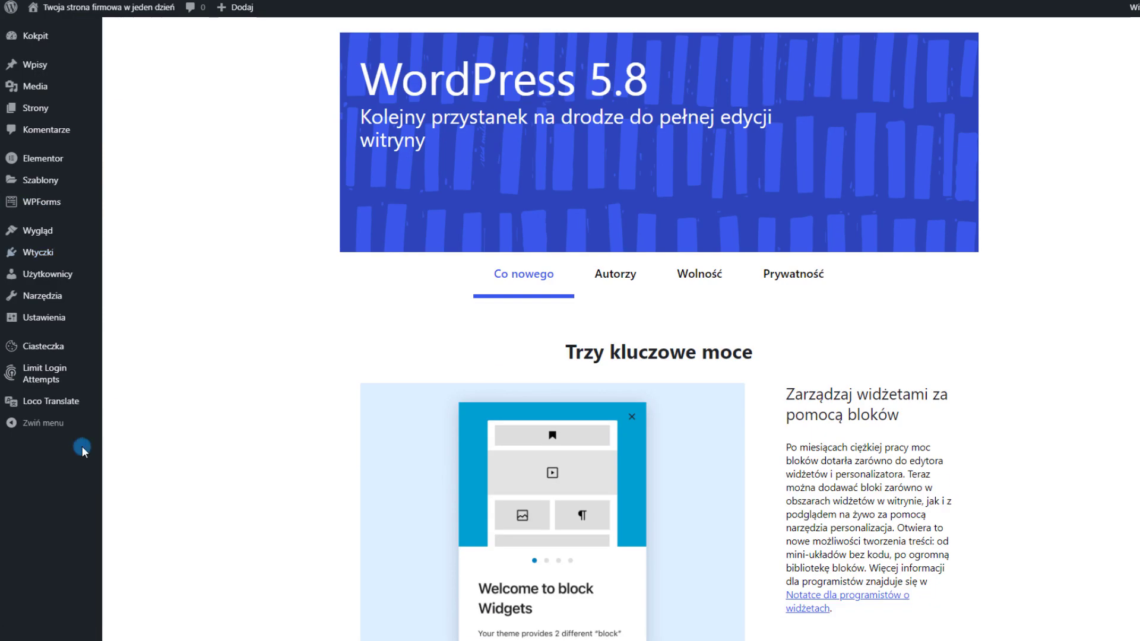
click(38, 406)
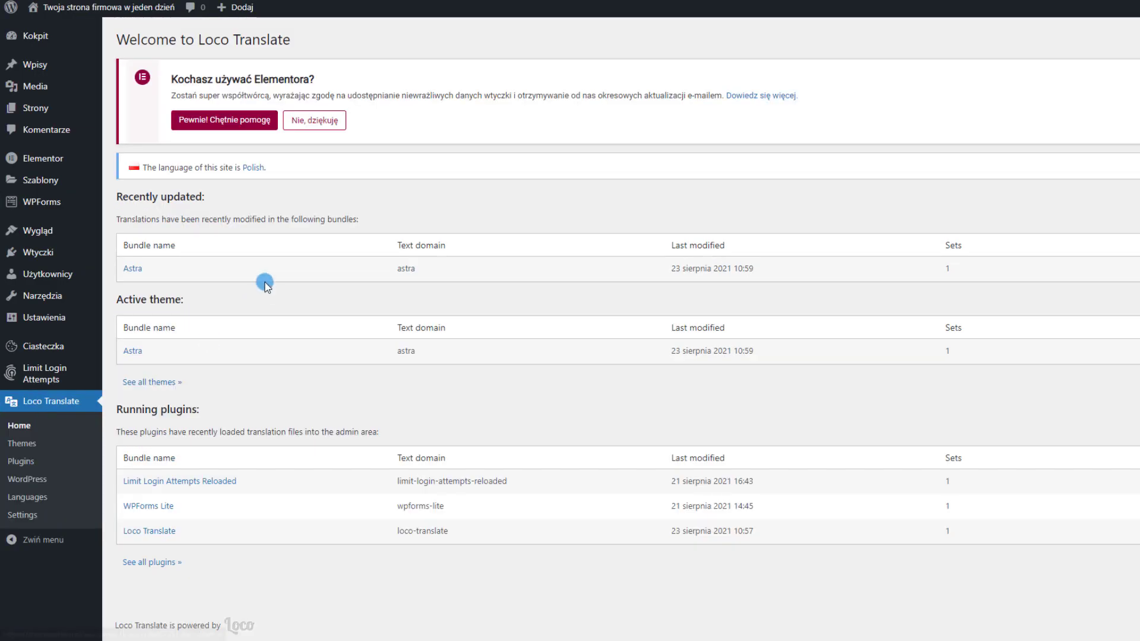
click(134, 262)
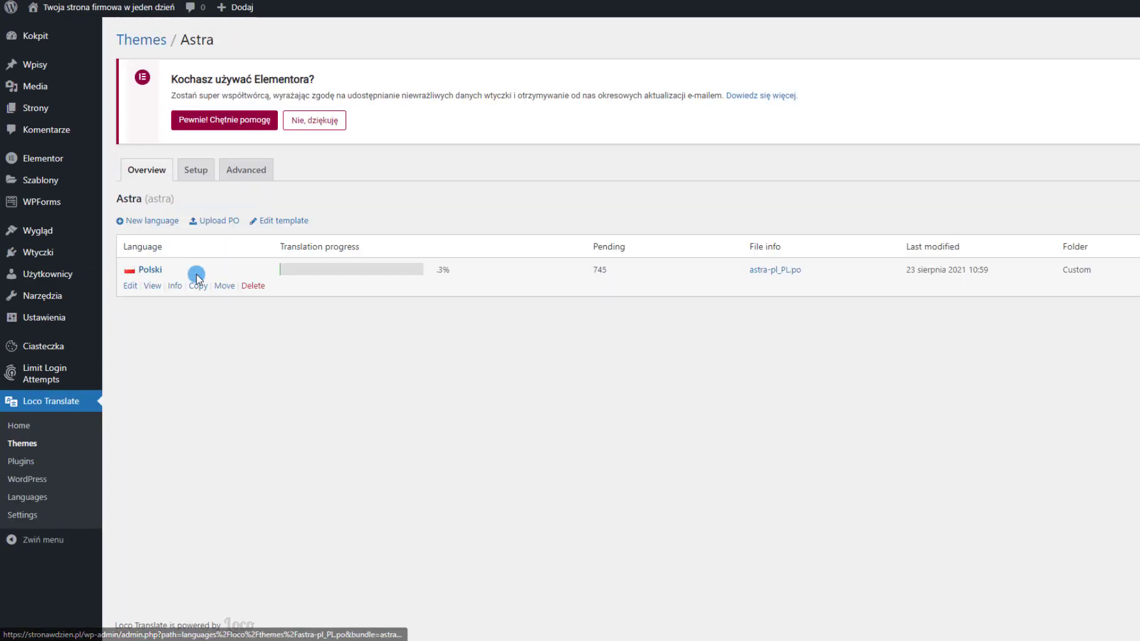
click(129, 288)
key(ctrl+v)
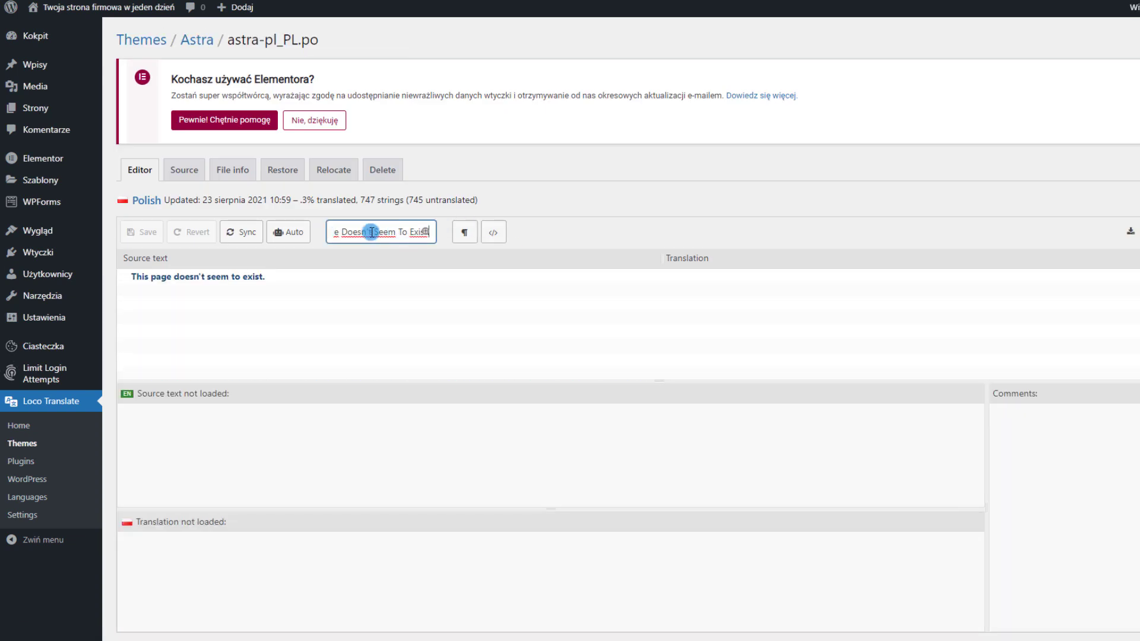
click(236, 280)
click(243, 579)
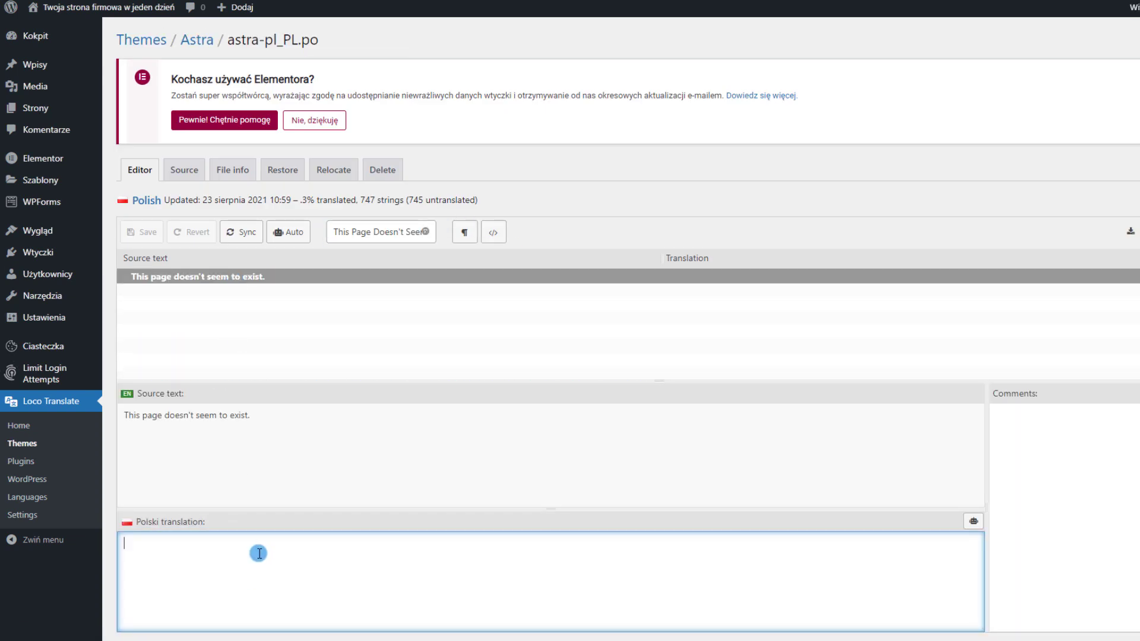
text(P)
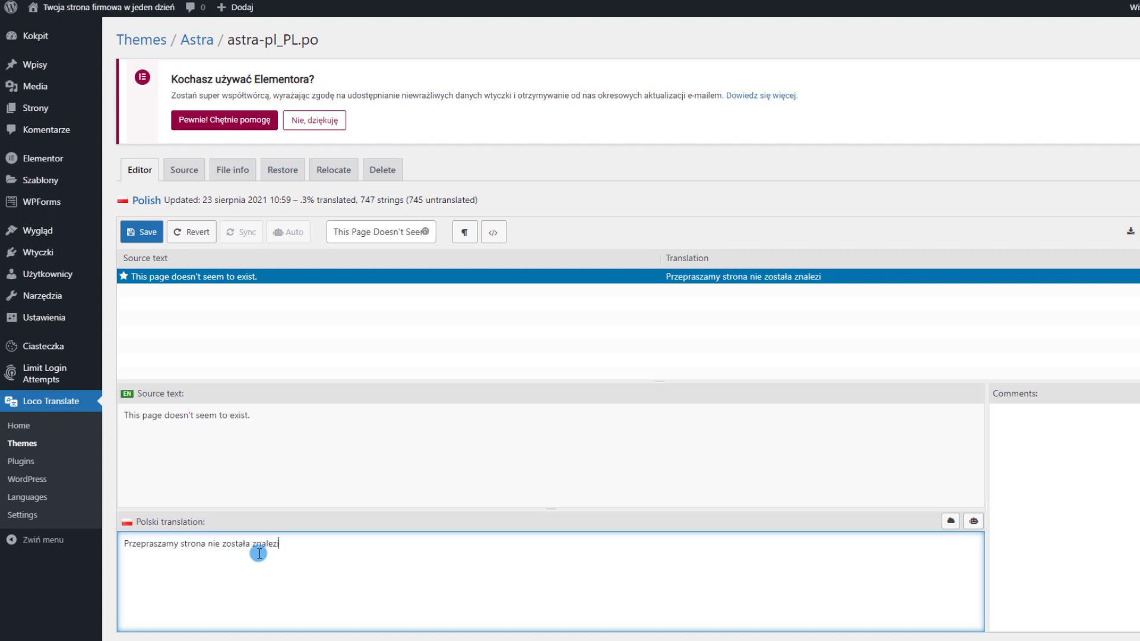
click(142, 233)
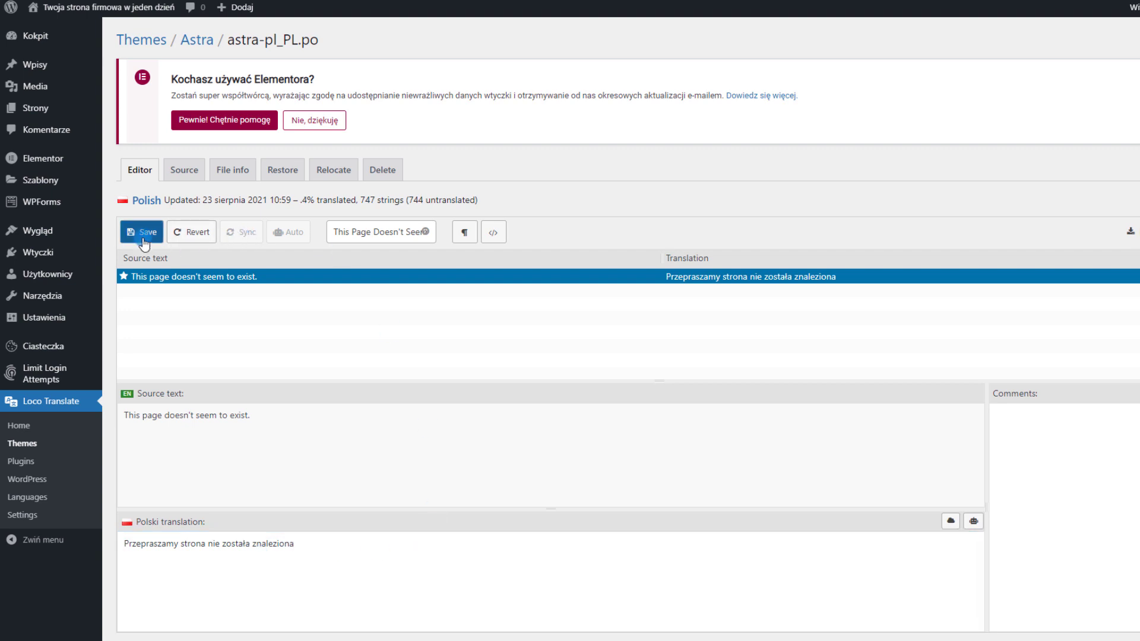
click(262, 268)
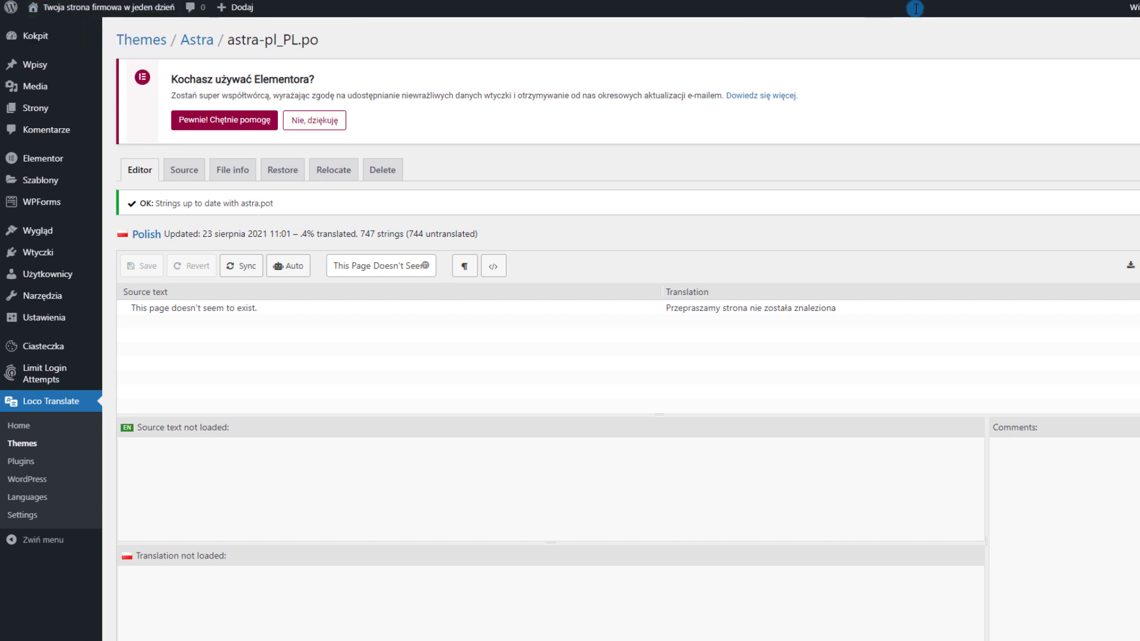
Translate the 404 explanation sentence into Polish, save and sync, then review the unfiltered string list
text(afsdfgk)
key(Return)
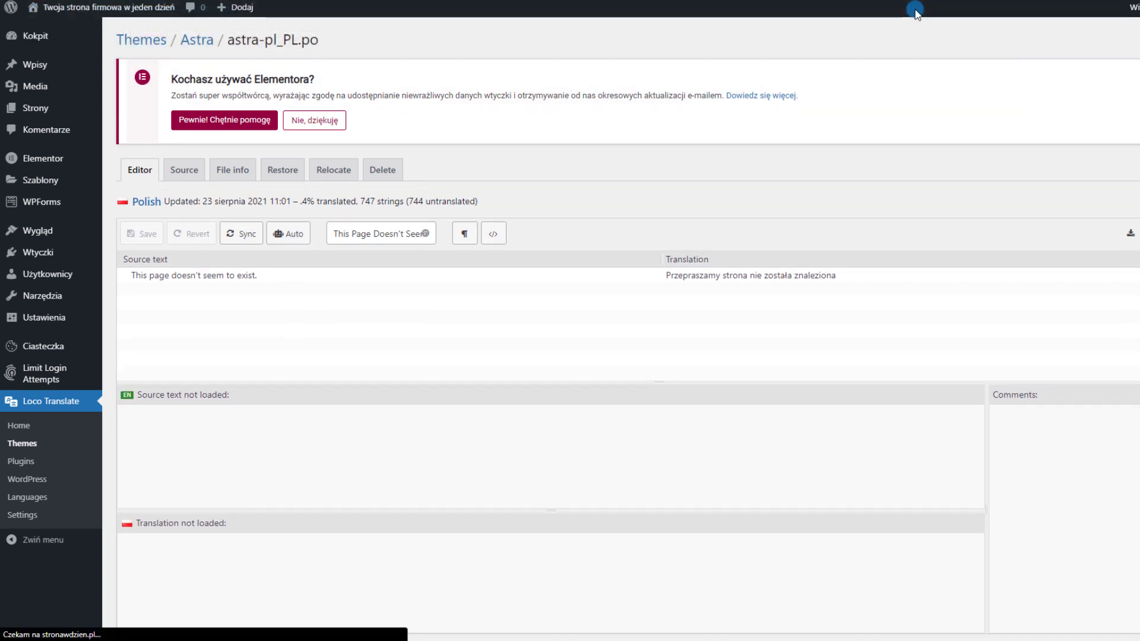
drag(363, 230, 849, 220)
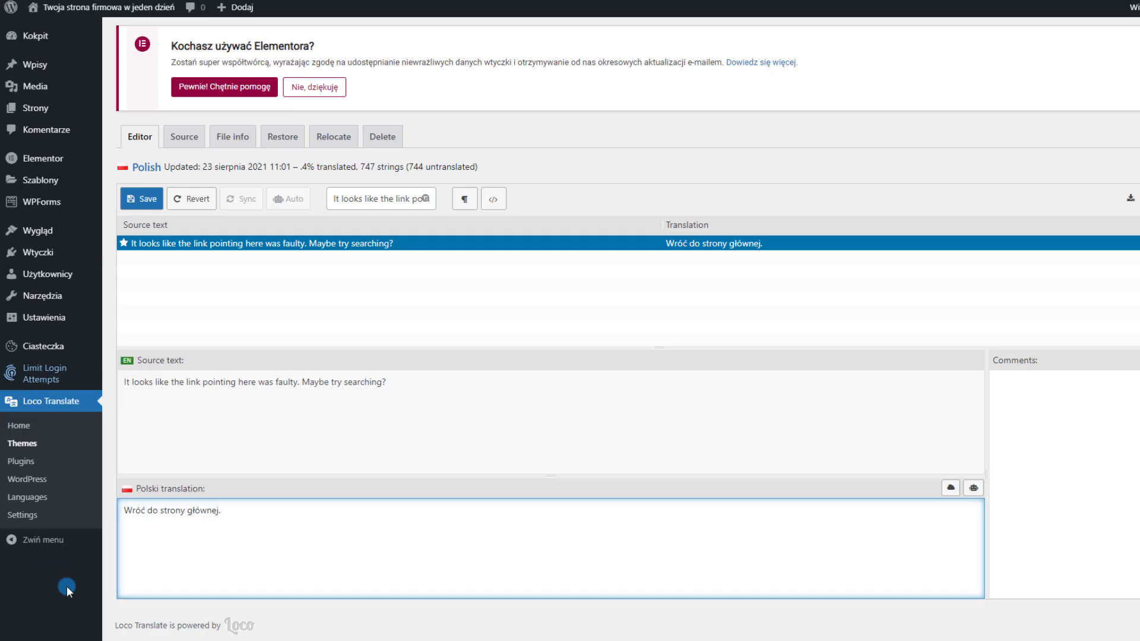
click(152, 202)
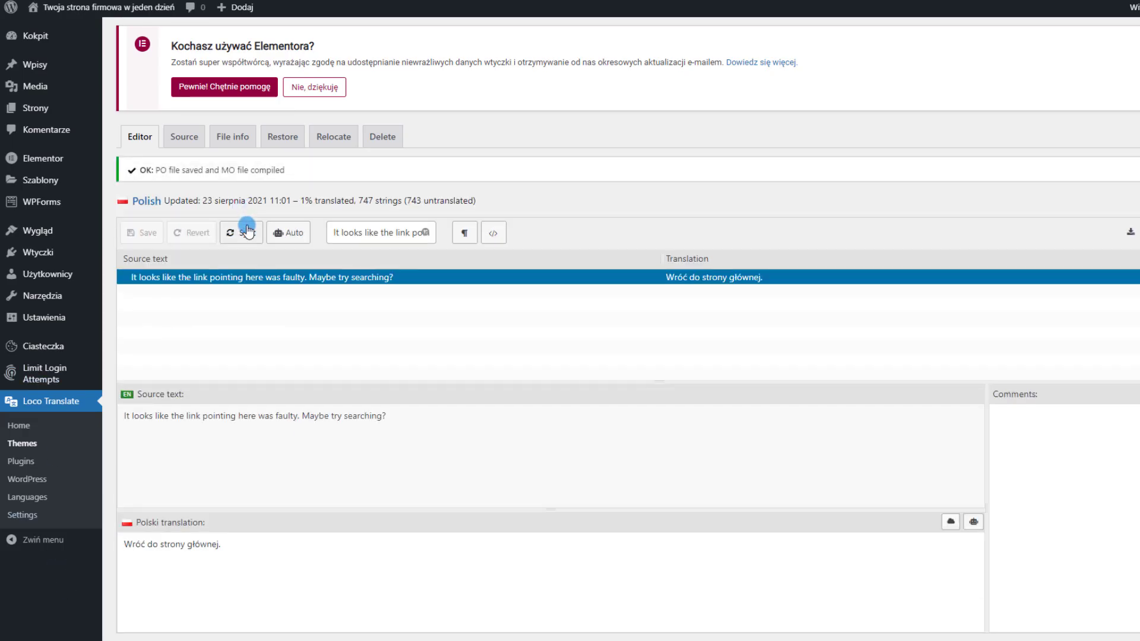
click(245, 232)
click(425, 233)
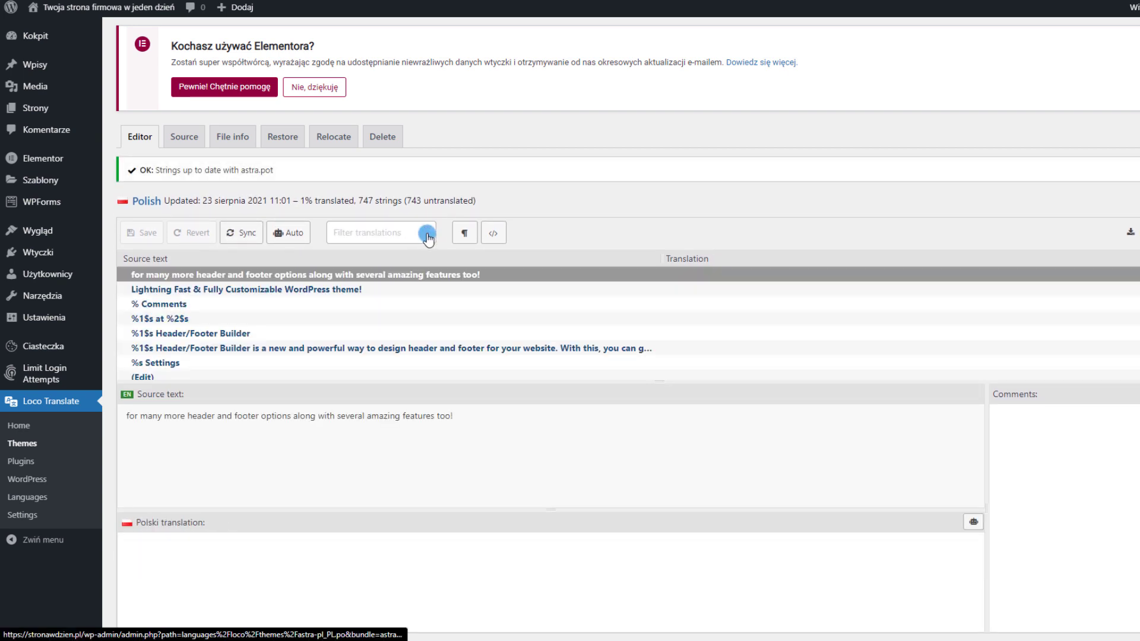
scroll(380, 318, down, 10)
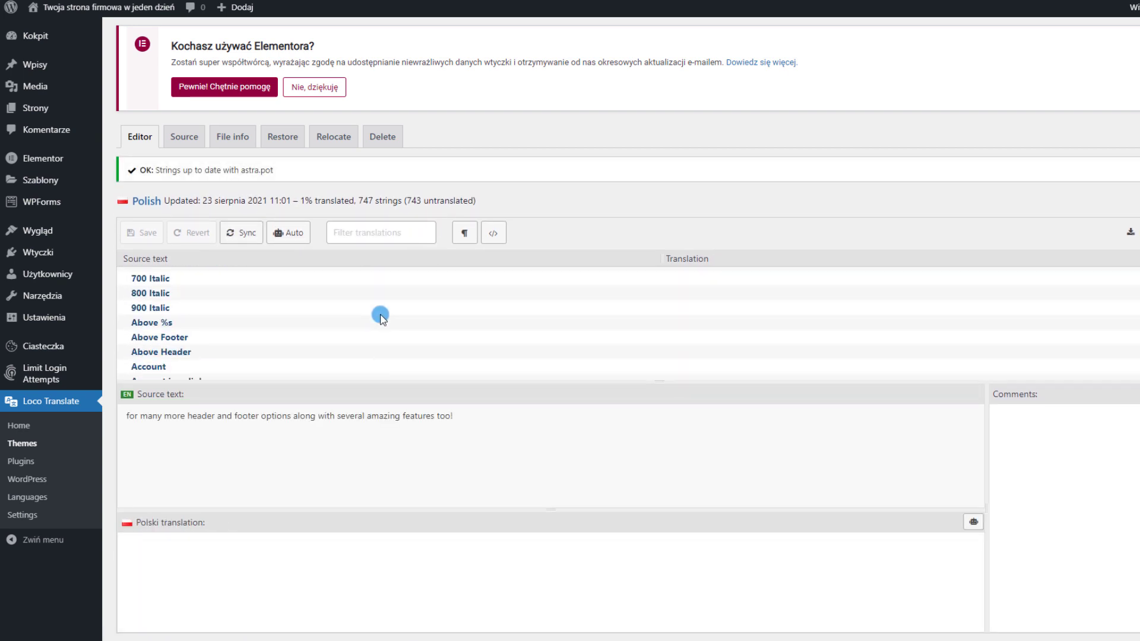
scroll(380, 318, down, 10)
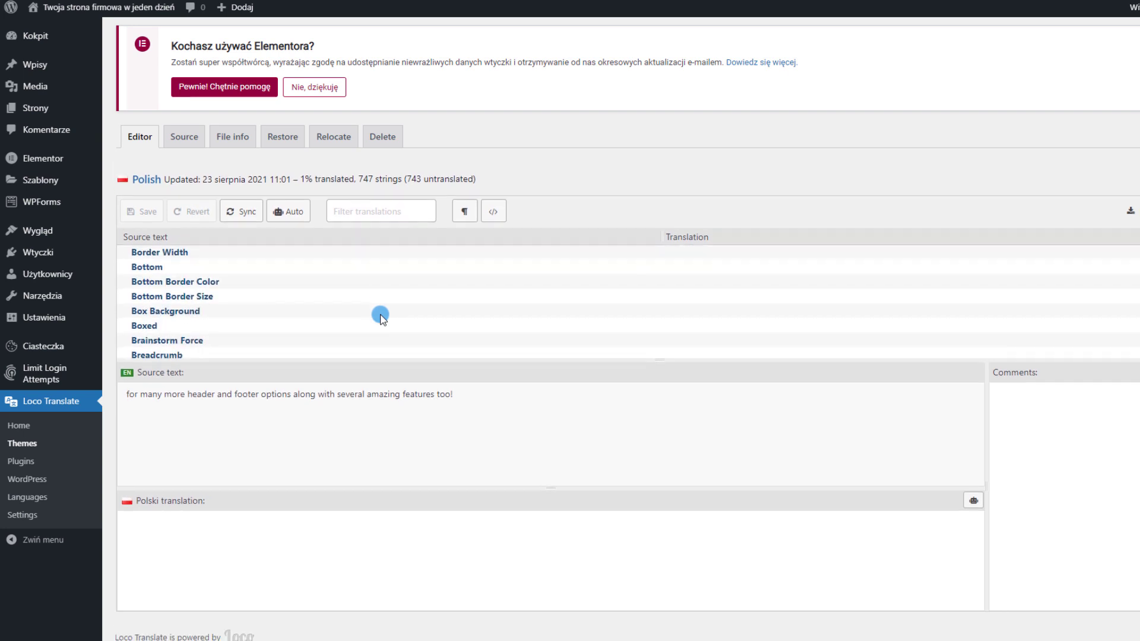
scroll(360, 293, down, 10)
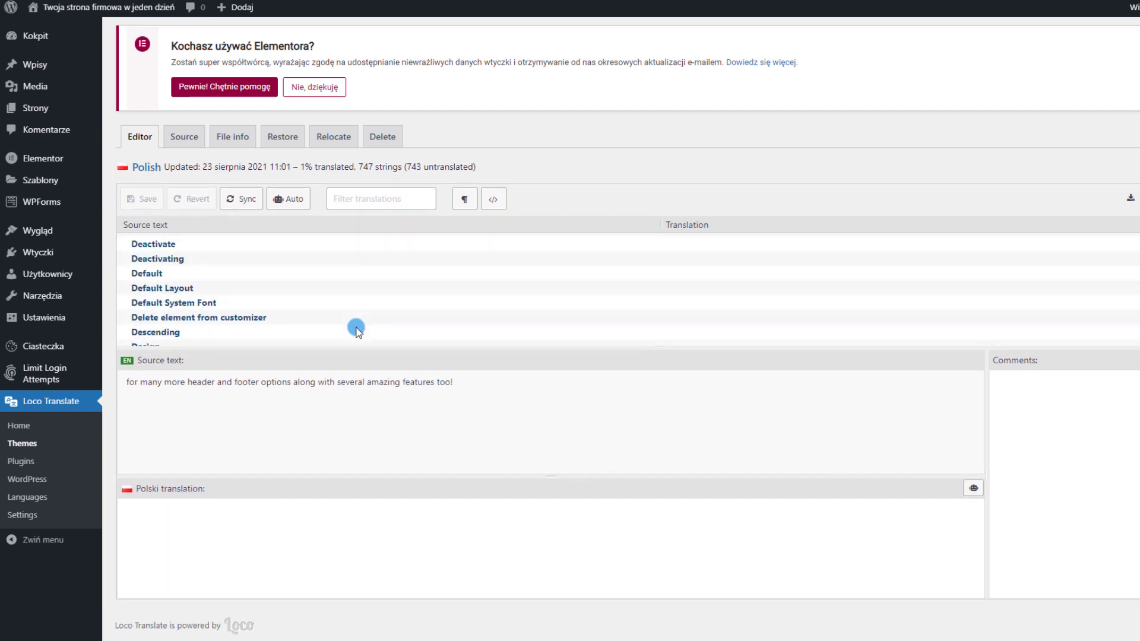
scroll(380, 288, down, 20)
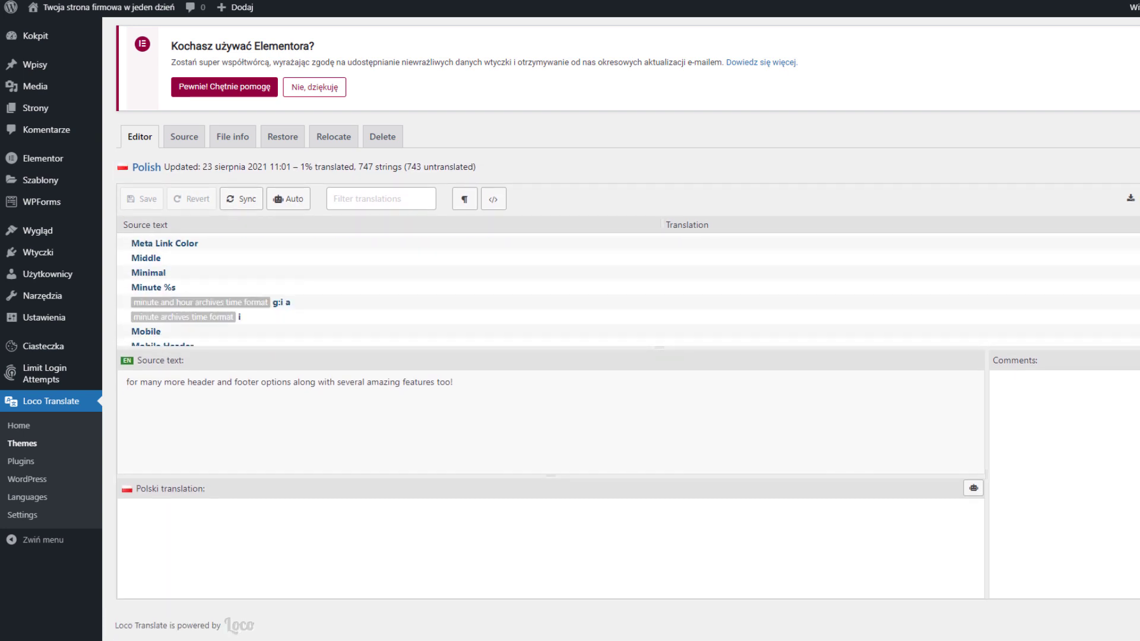
scroll(381, 288, up, 20)
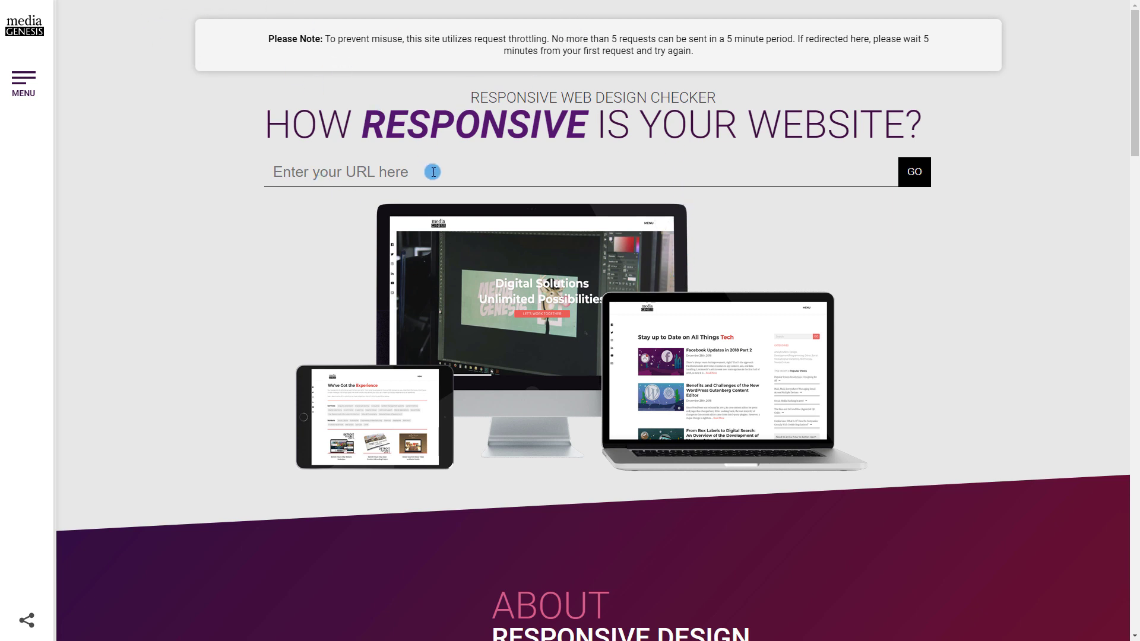
Preview the stronawdzien.pl address in Responsive Design Checker at 1400 x 700 desktop size
text(https://stronawdzien.pl/)
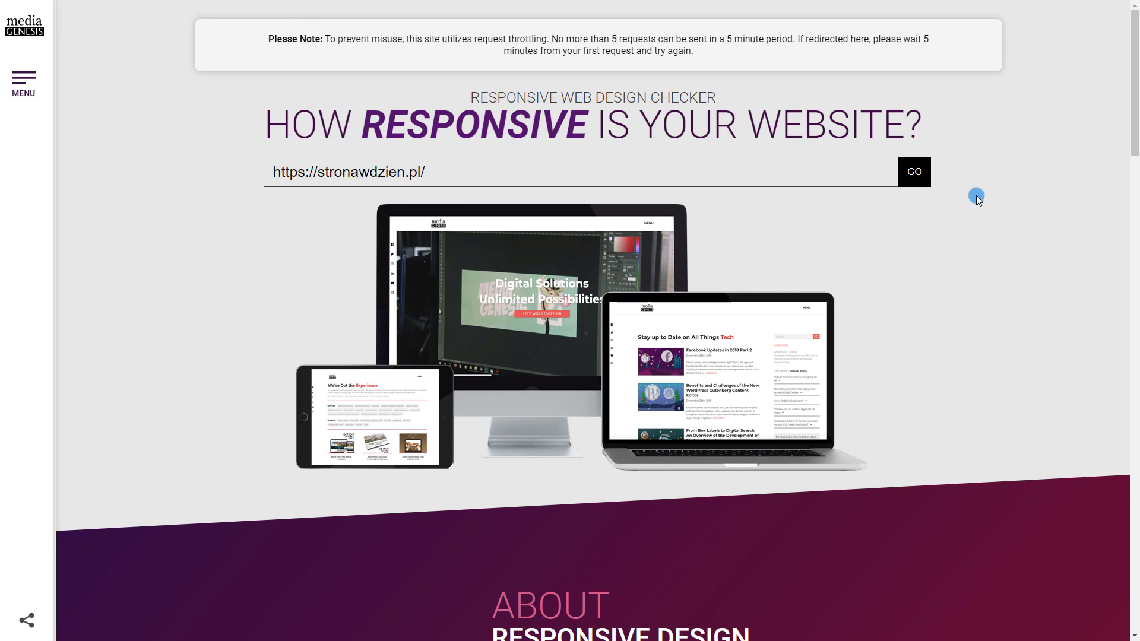
key(Return)
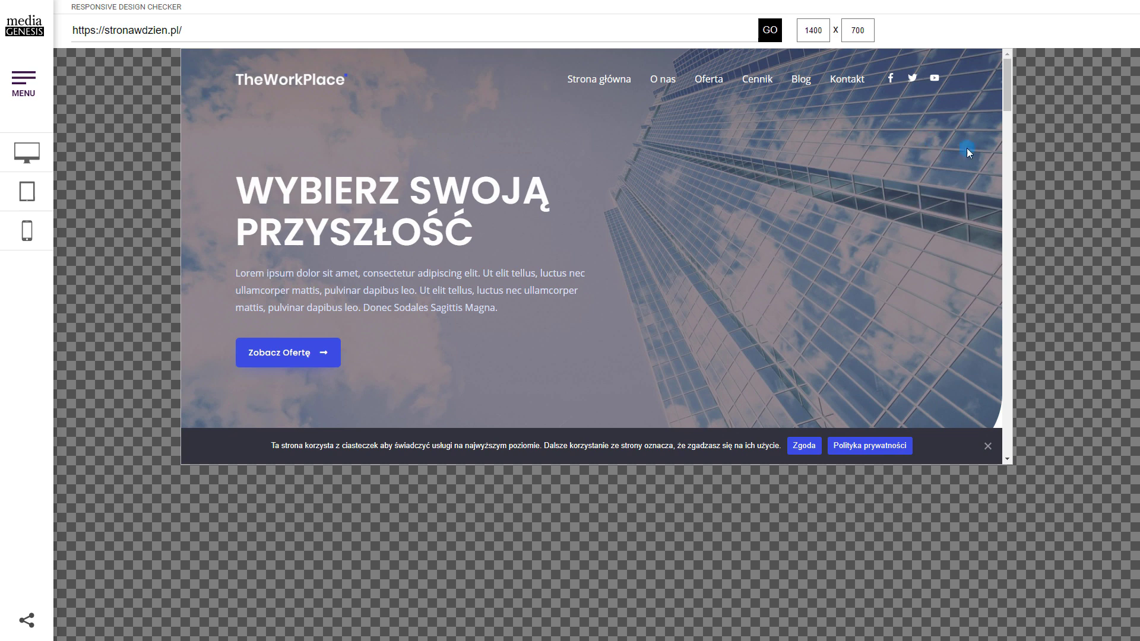
scroll(928, 162, down, 15)
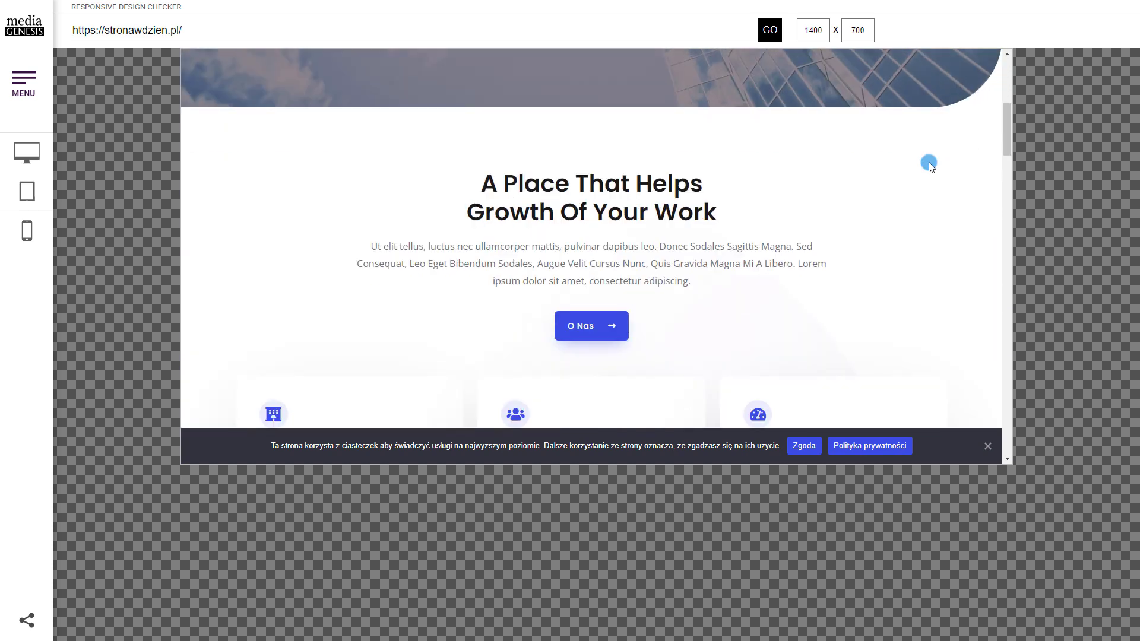
scroll(910, 173, down, 5)
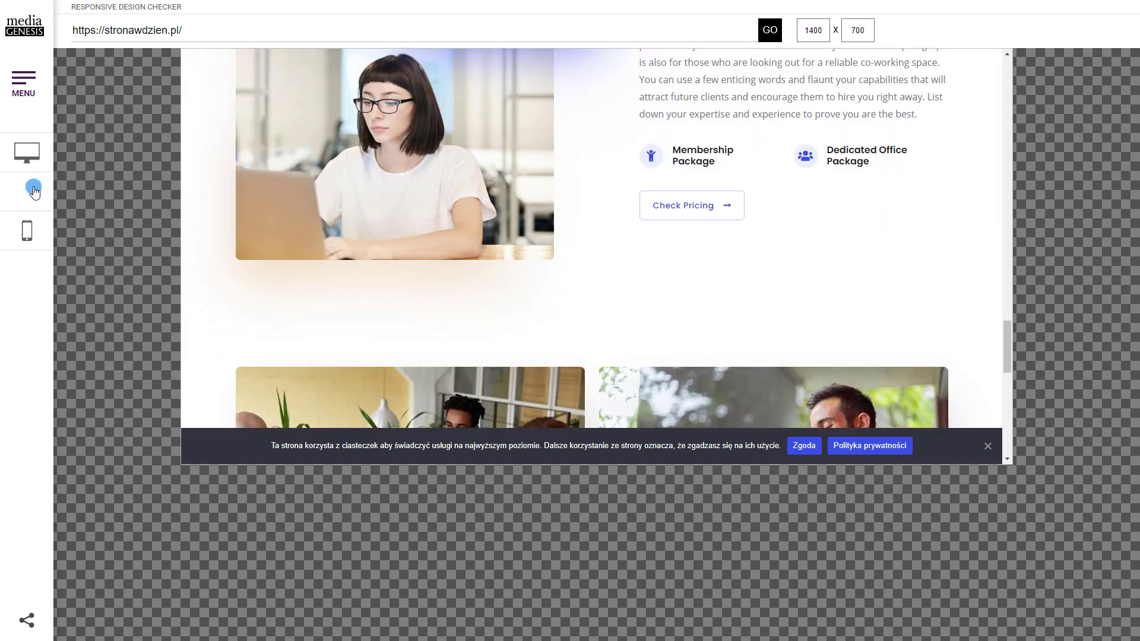
Switch the preview to the iPad Mini tablet preset, 768 x 1024
click(33, 191)
click(86, 127)
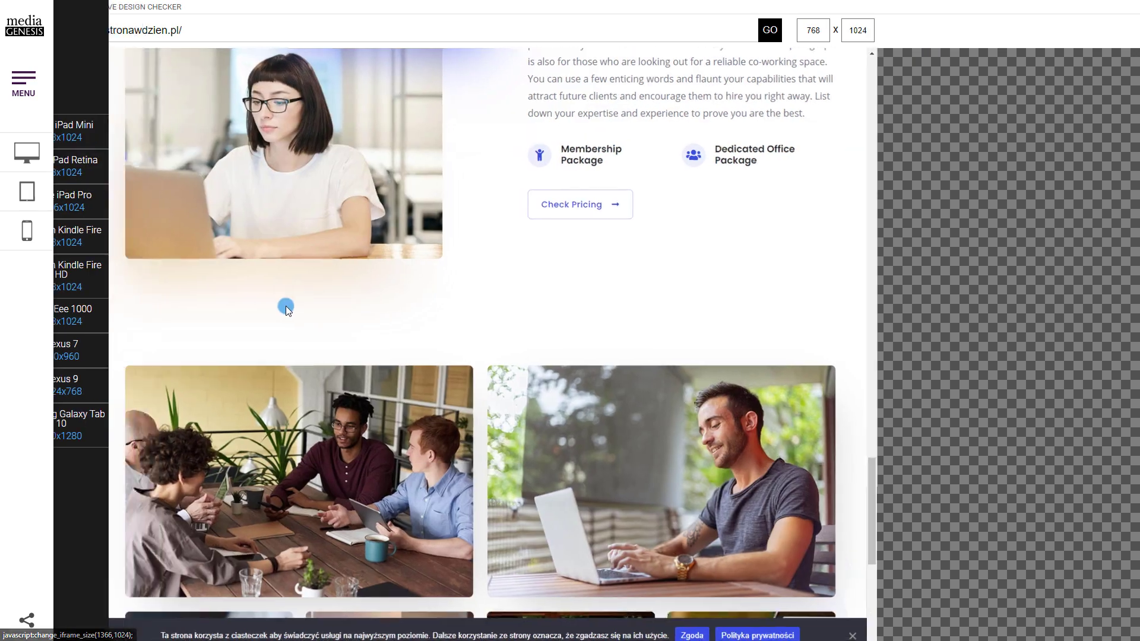
scroll(669, 290, up, 15)
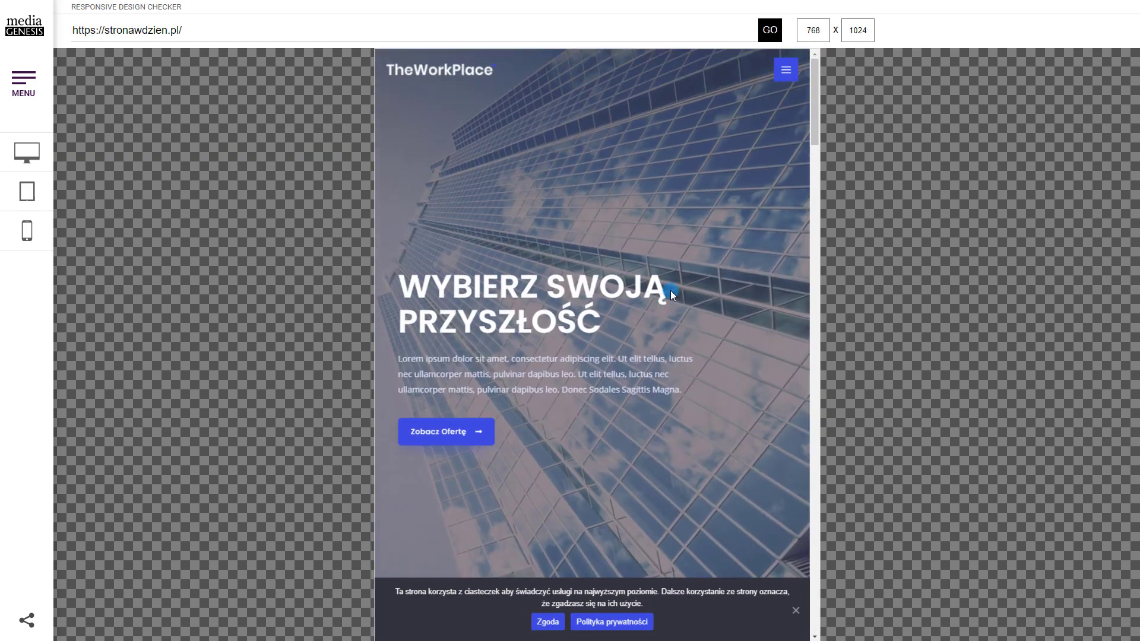
scroll(671, 291, down, 15)
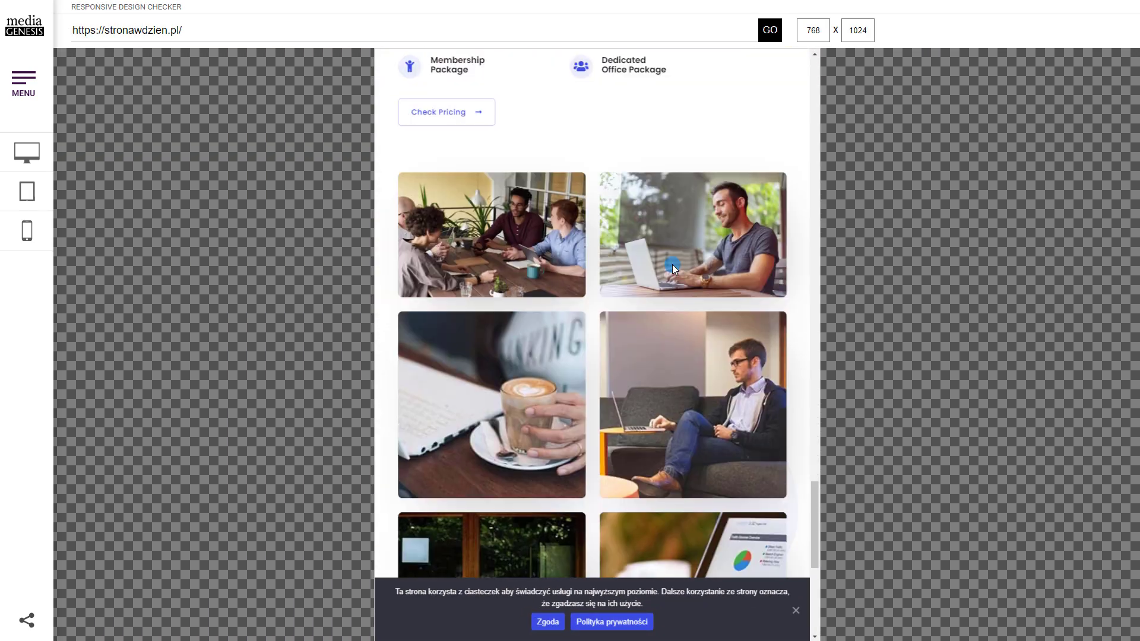
click(27, 230)
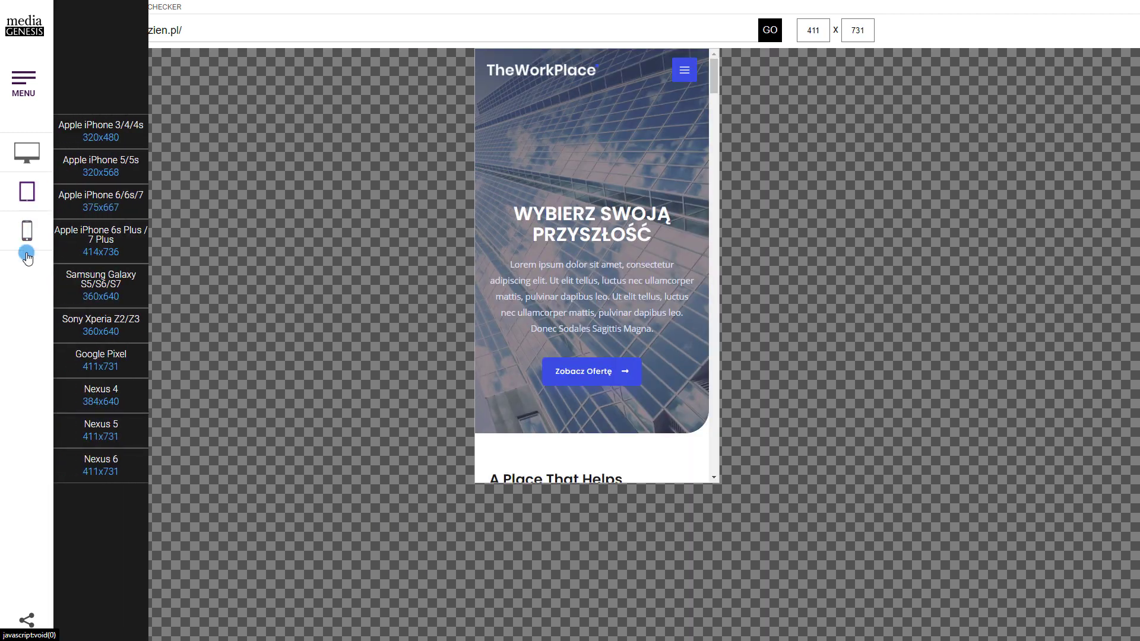
Scroll through the whole homepage in the 411 x 731 phone preview
click(27, 229)
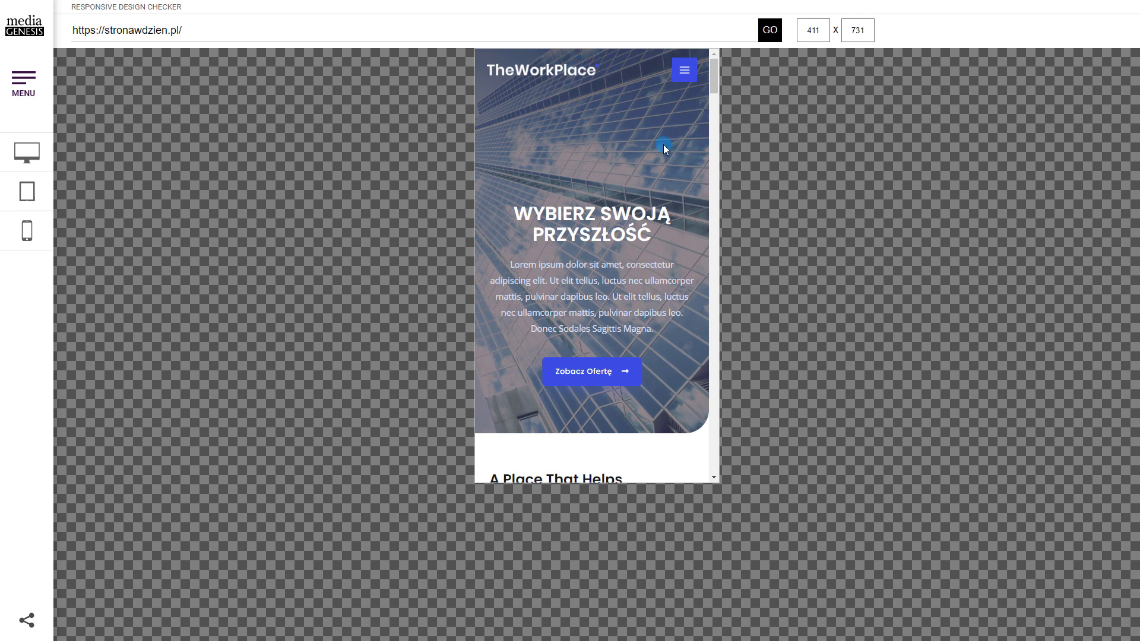
scroll(642, 140, down, 10)
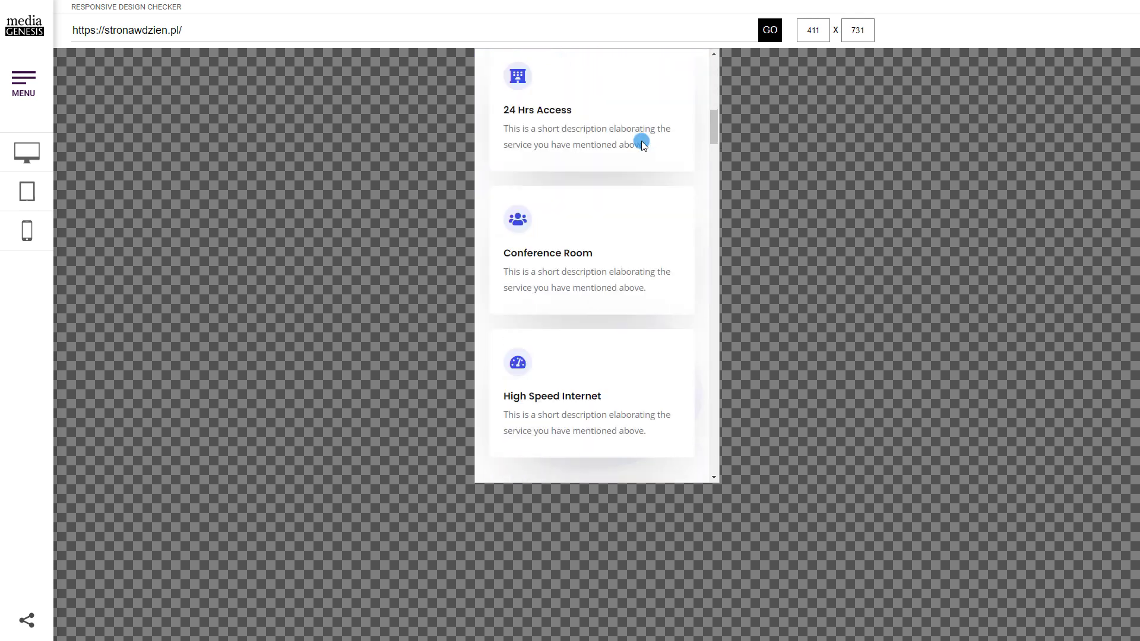
scroll(641, 141, down, 3)
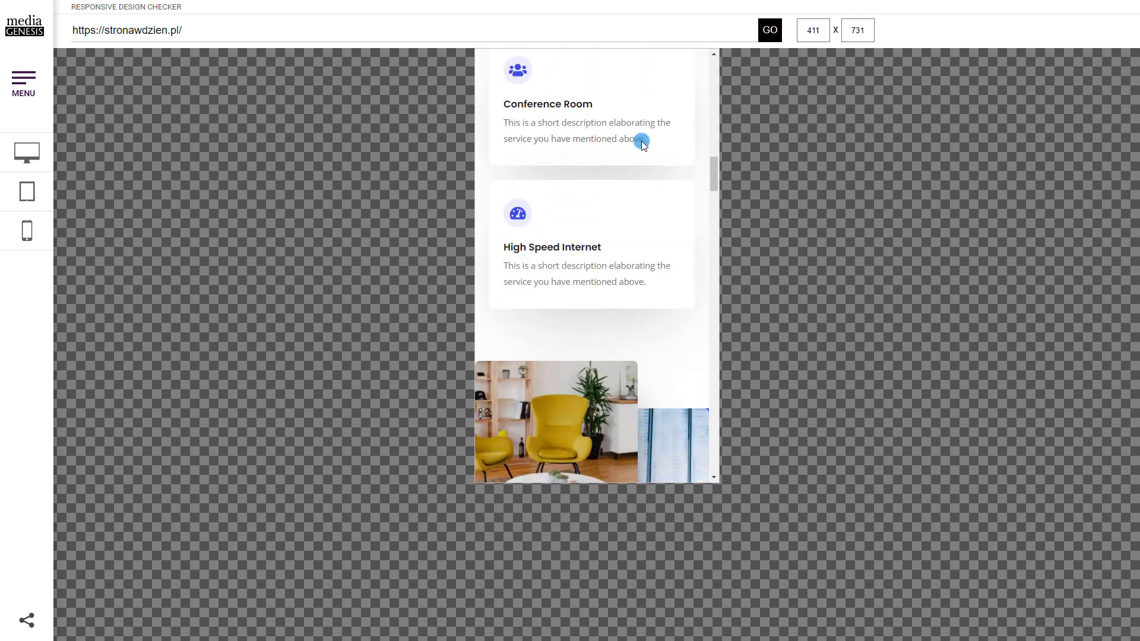
scroll(641, 141, down, 7)
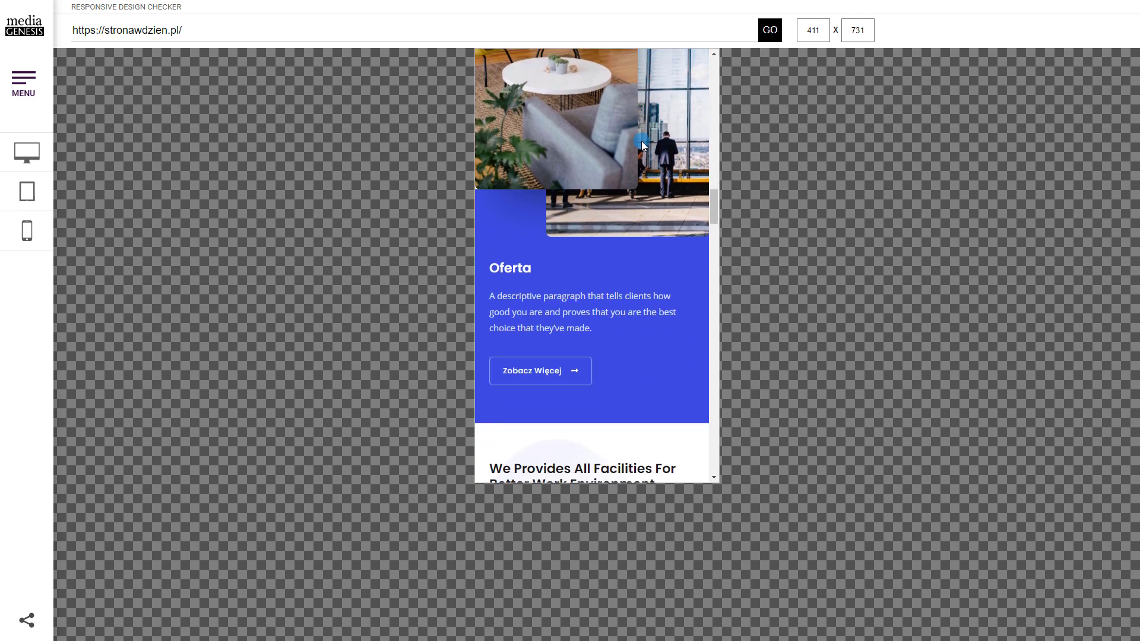
scroll(641, 144, down, 8)
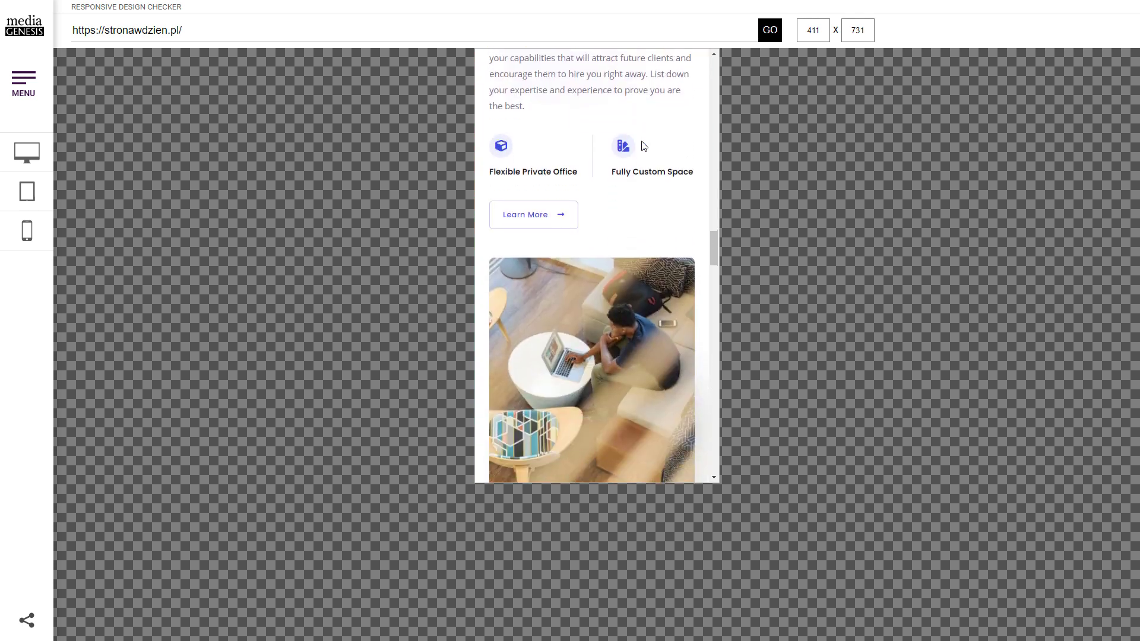
scroll(642, 142, down, 7)
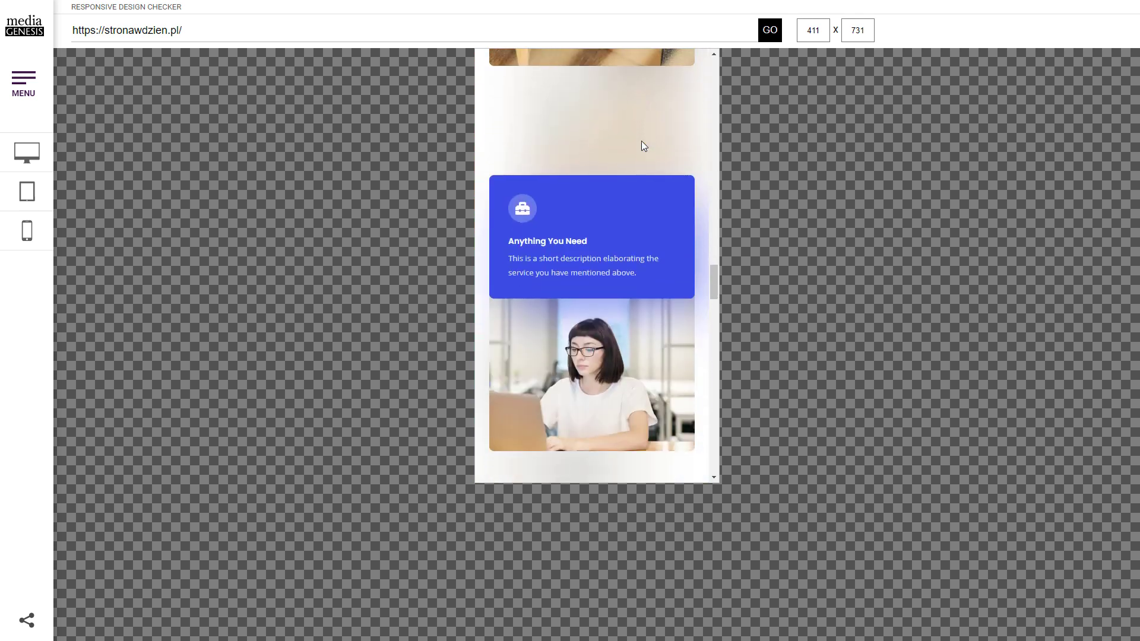
scroll(643, 145, down, 4)
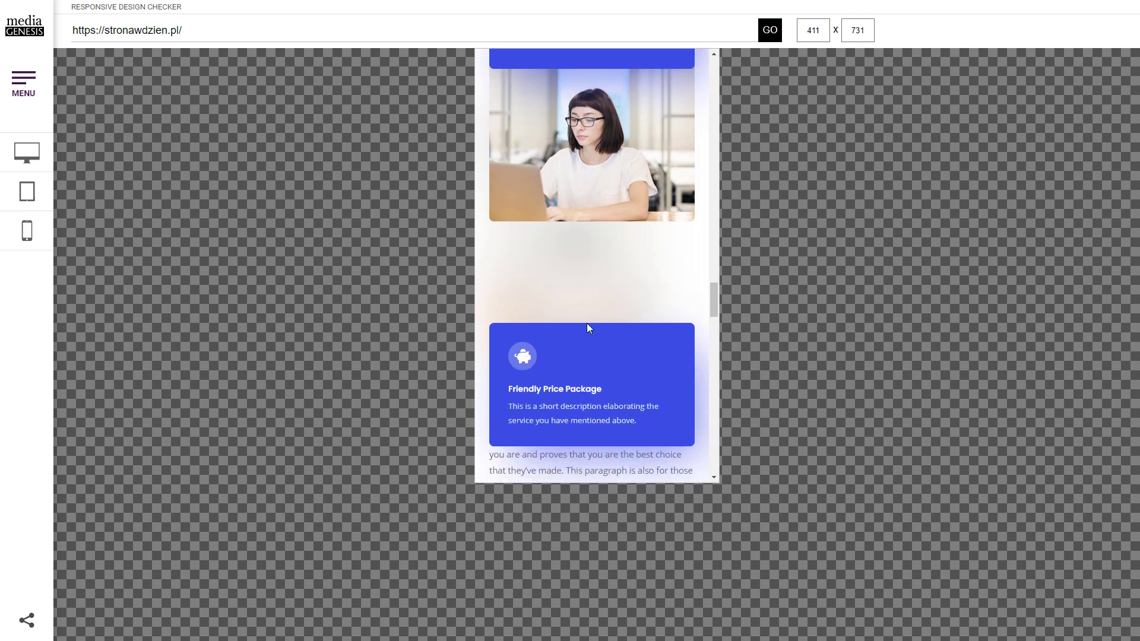
scroll(591, 339, down, 6)
scroll(528, 213, up, 2)
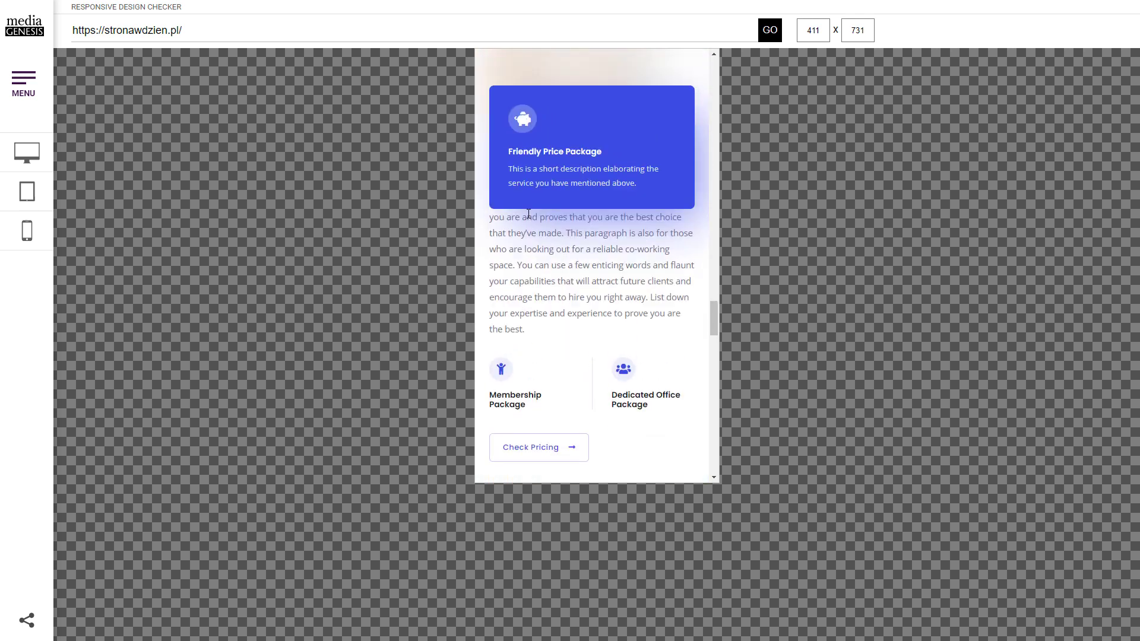
scroll(616, 263, down, 10)
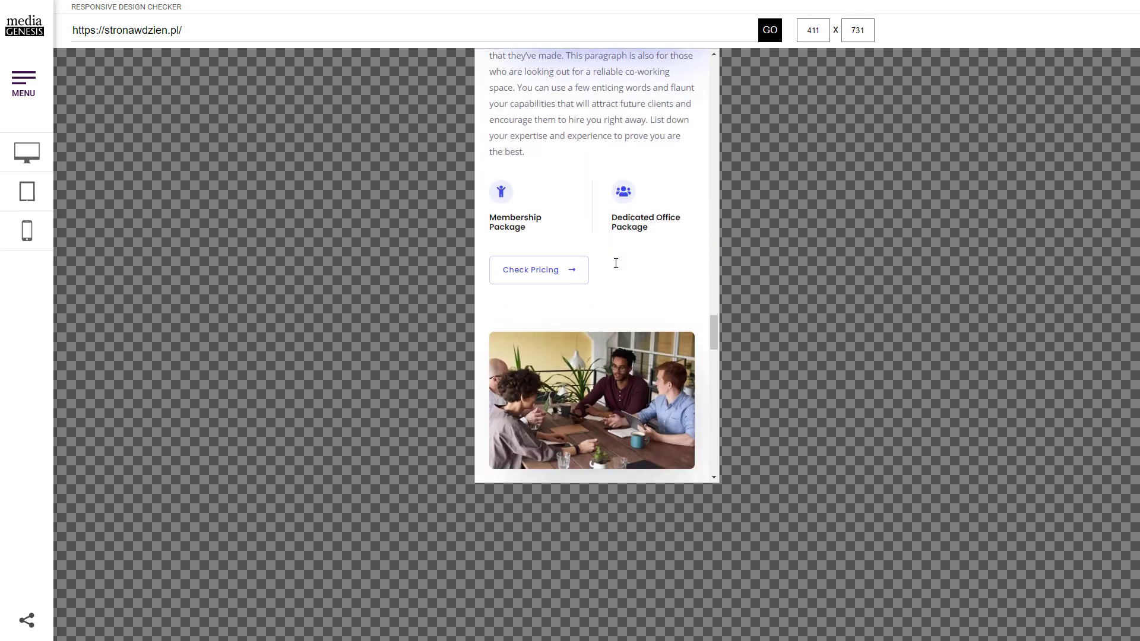
scroll(616, 263, down, 10)
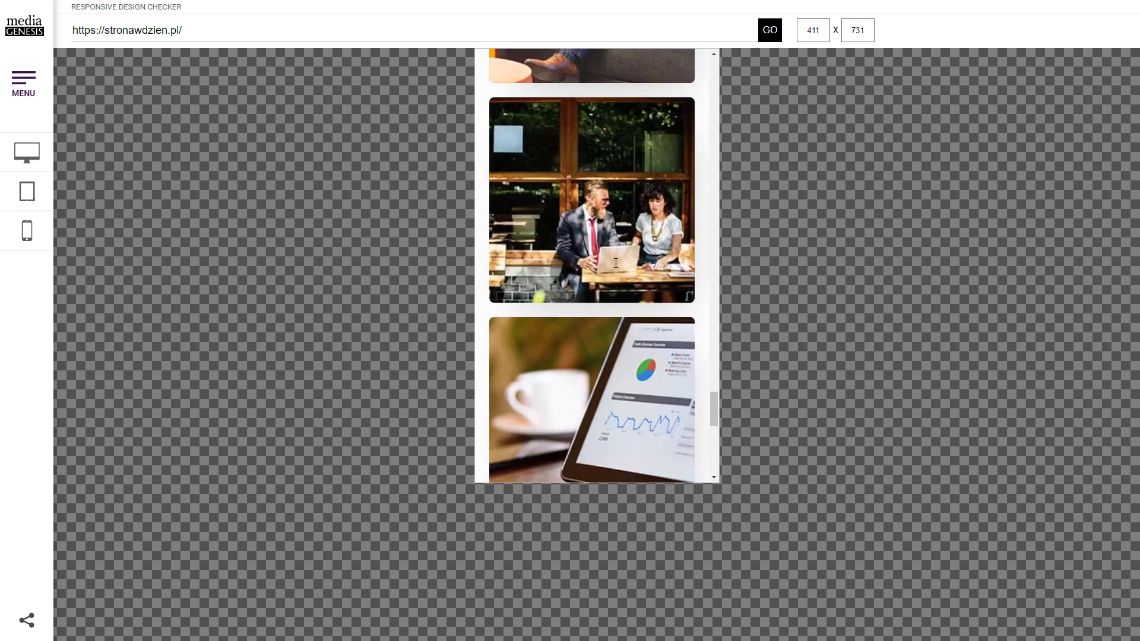
drag(714, 455, 740, 16)
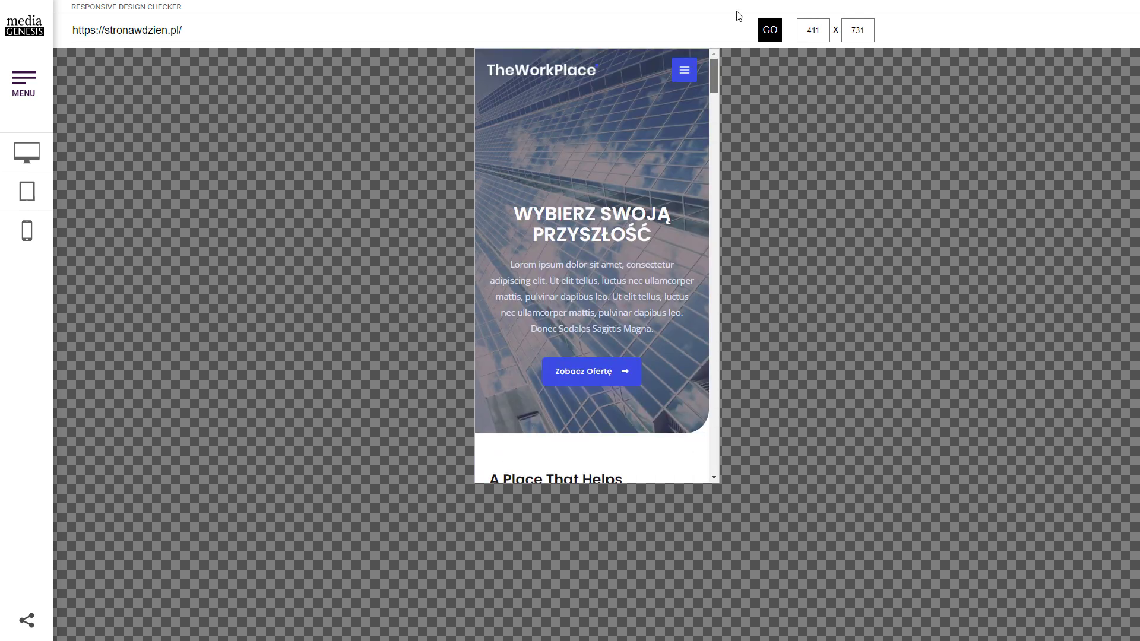
Open the O nas page from the mobile menu, accept the cookie notice and scroll it
click(688, 82)
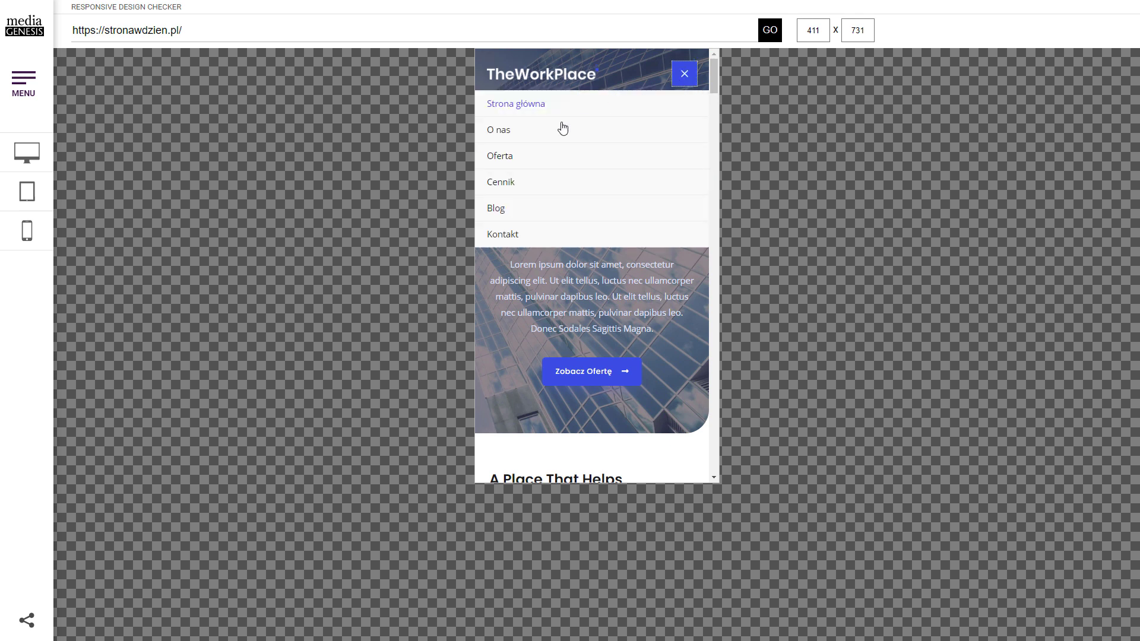
click(526, 138)
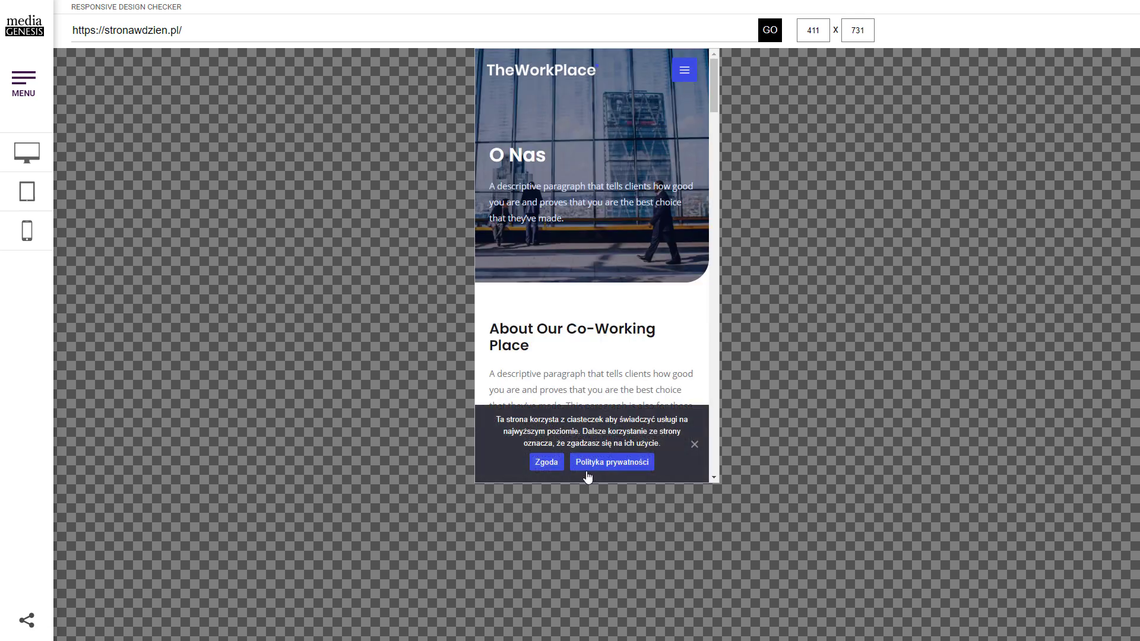
click(557, 463)
scroll(620, 242, down, 5)
scroll(622, 242, down, 15)
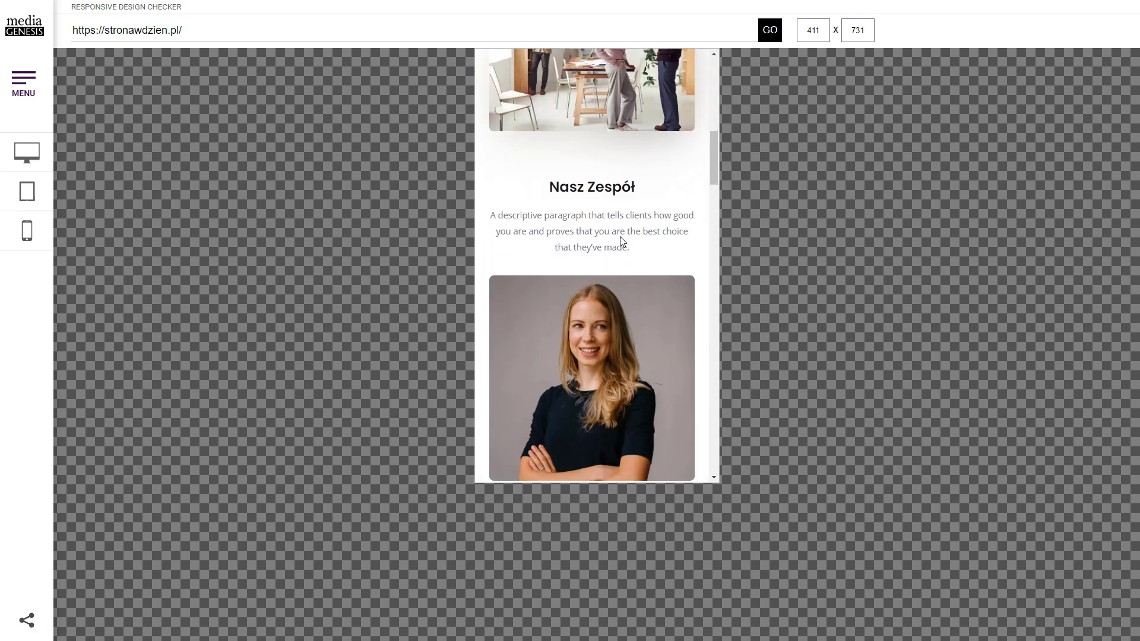
scroll(624, 238, down, 10)
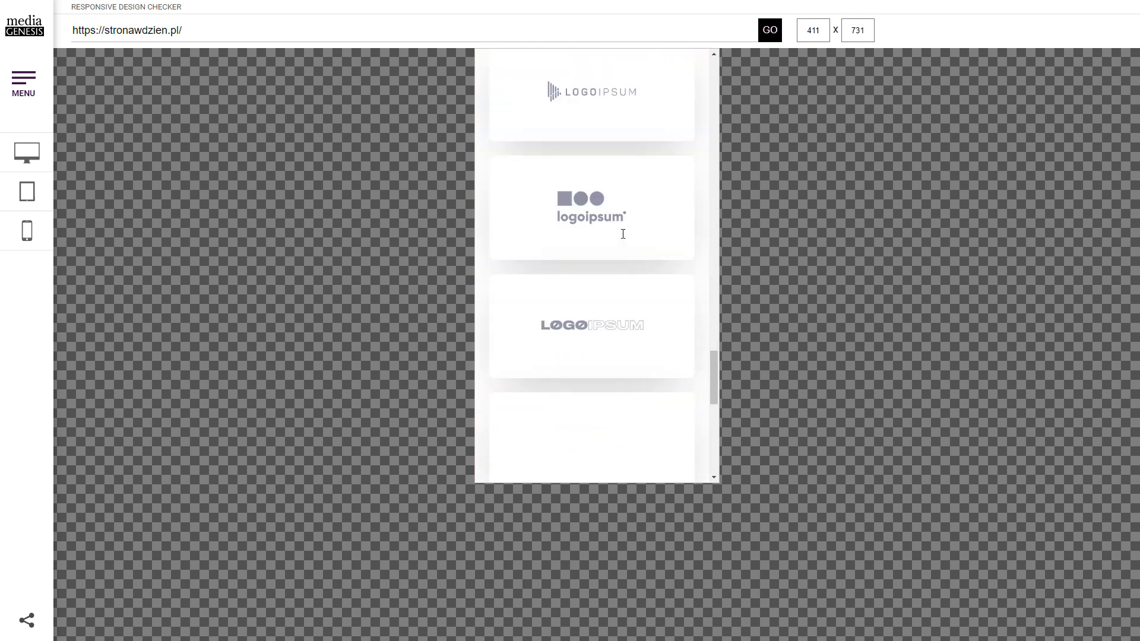
scroll(634, 277, up, 5)
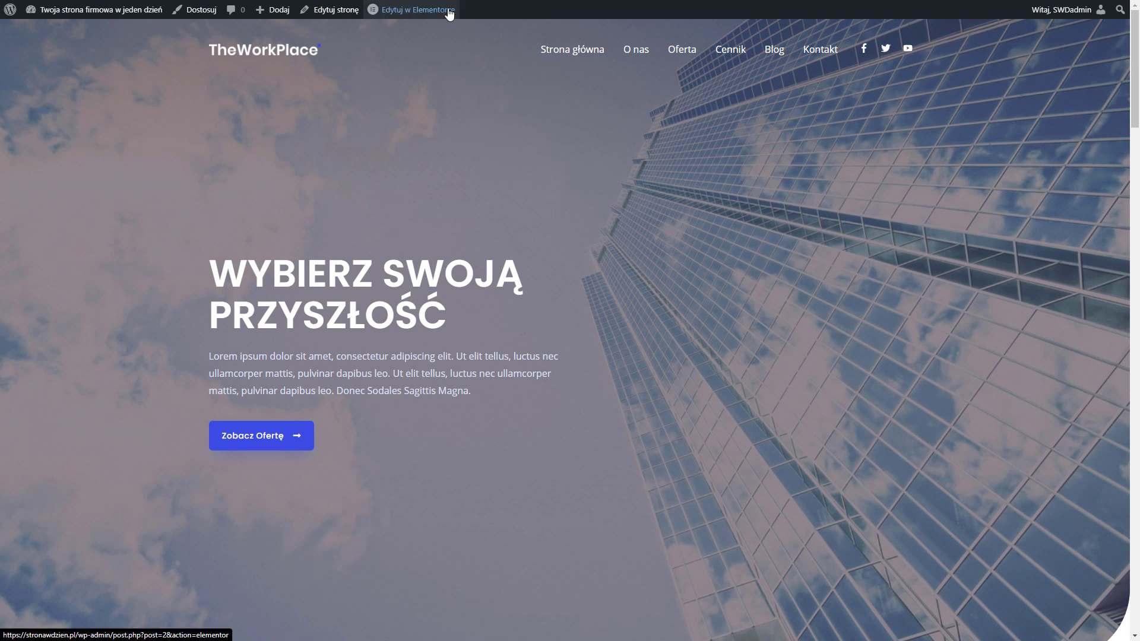
Edit the homepage in Elementor's responsive mode, settling on the 360 x 736 phone preview
mouse_move(420, 18)
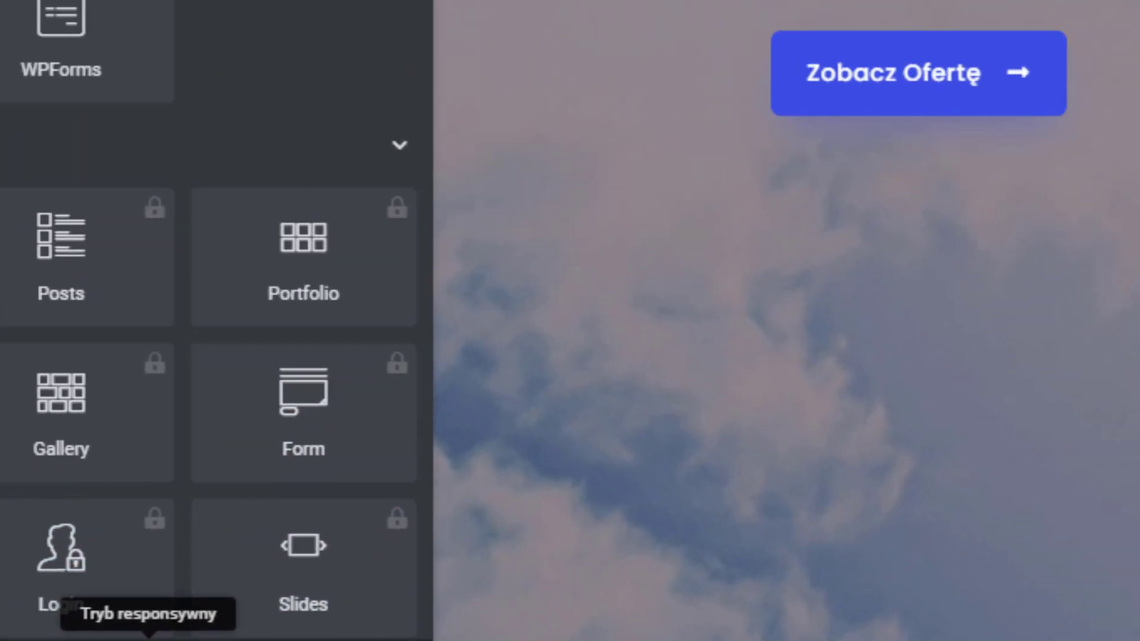
click(225, 607)
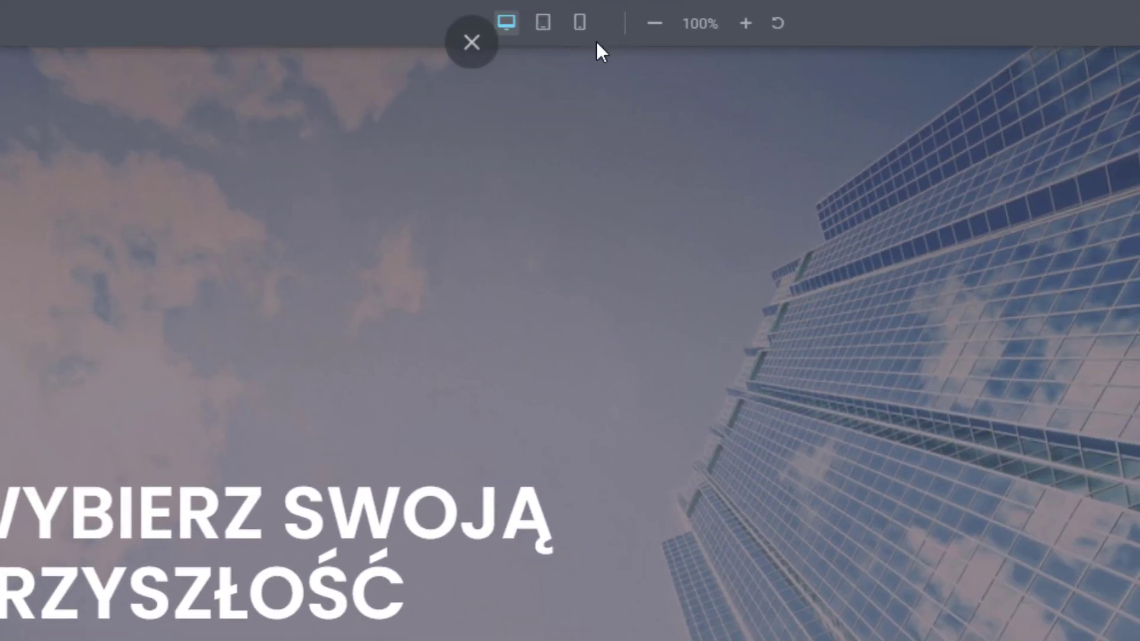
click(581, 27)
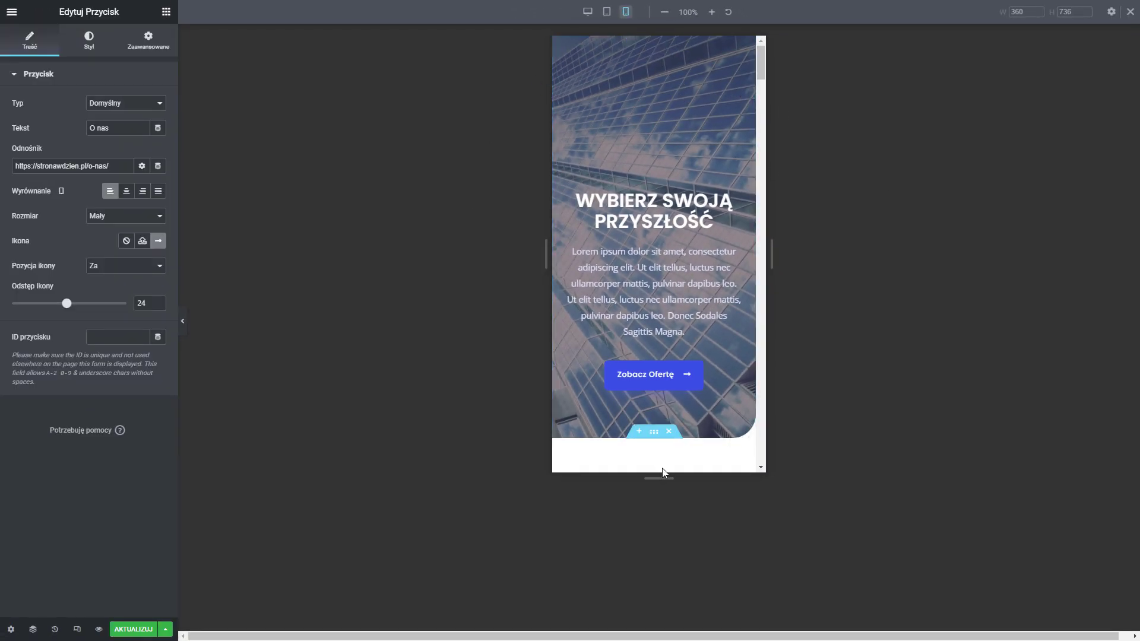
click(606, 12)
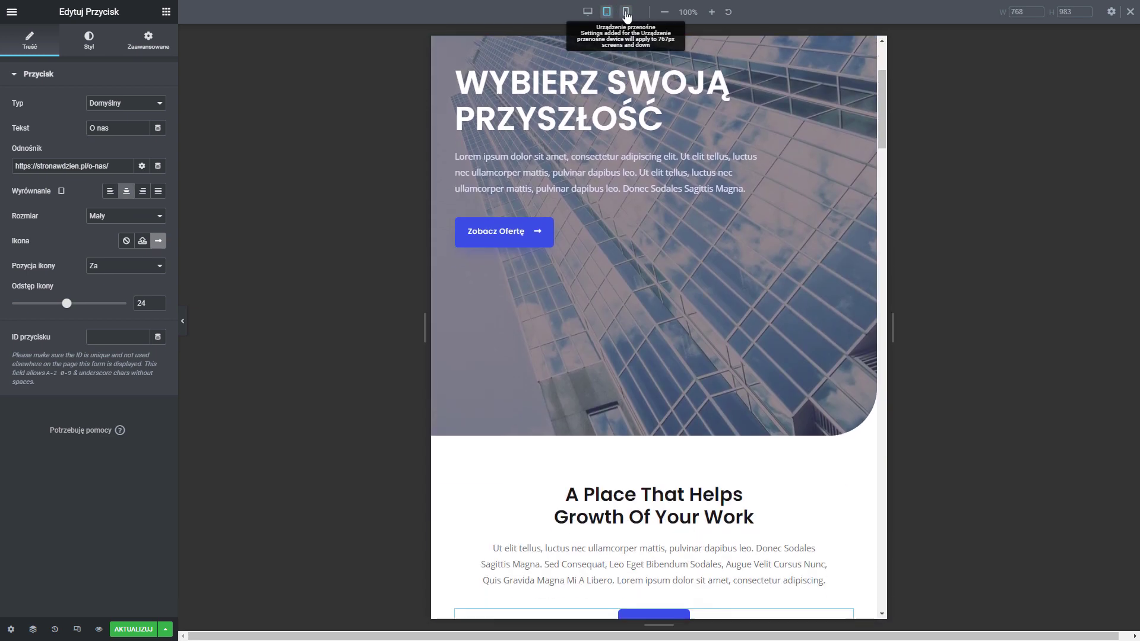
click(626, 12)
Centre the Oferta heading and its Zobacz Więcej button in the mobile layout
scroll(704, 205, up, 10)
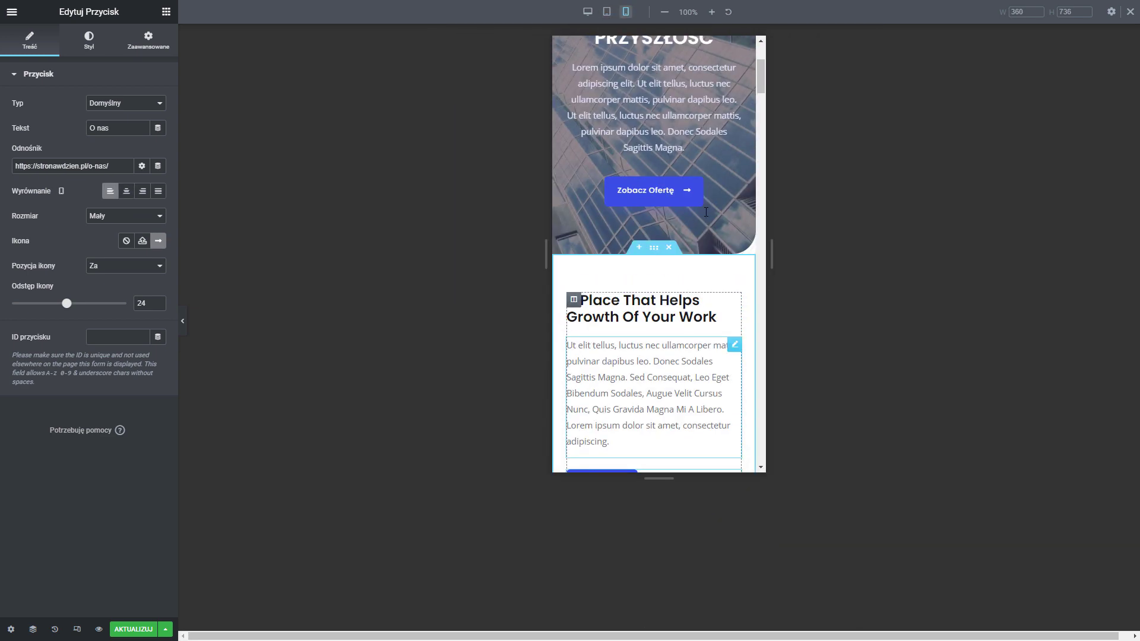
scroll(705, 212, down, 10)
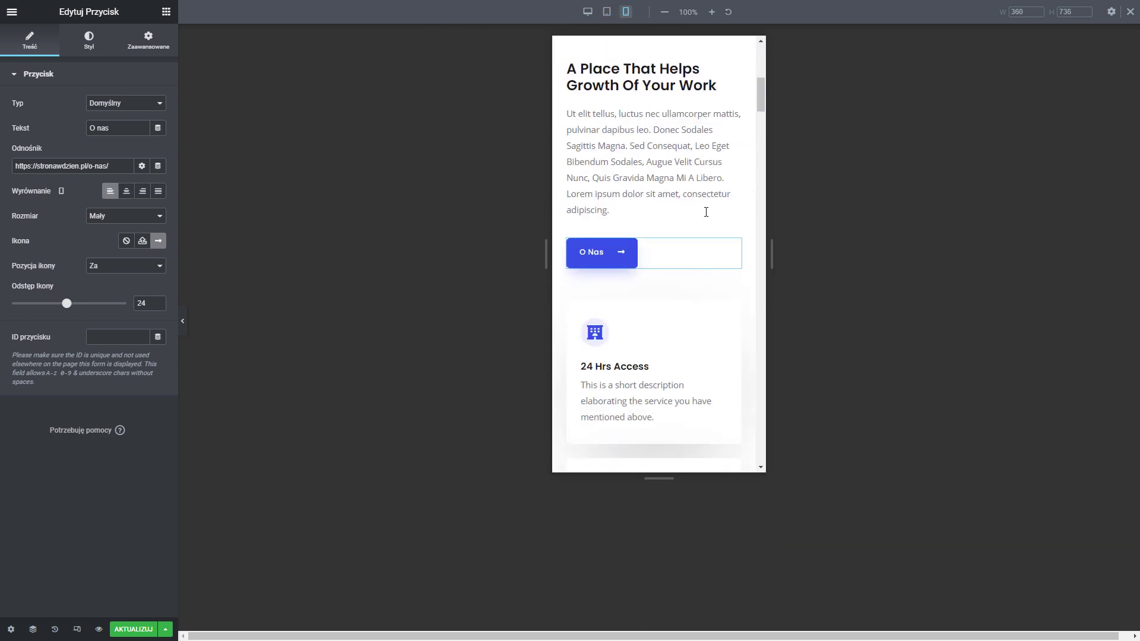
scroll(706, 212, down, 6)
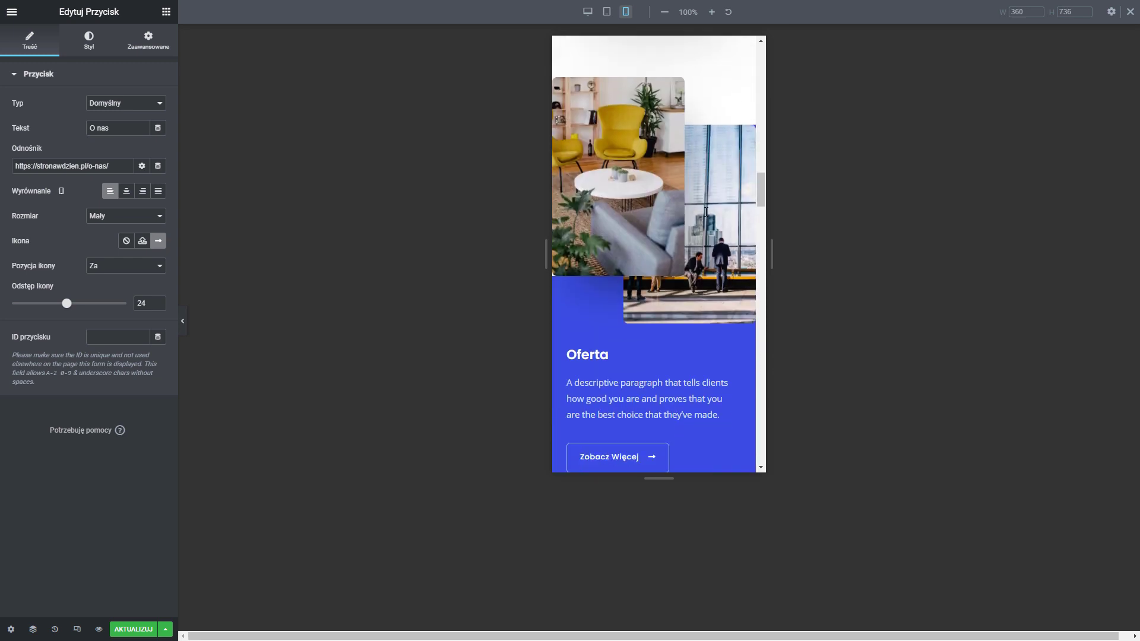
click(612, 227)
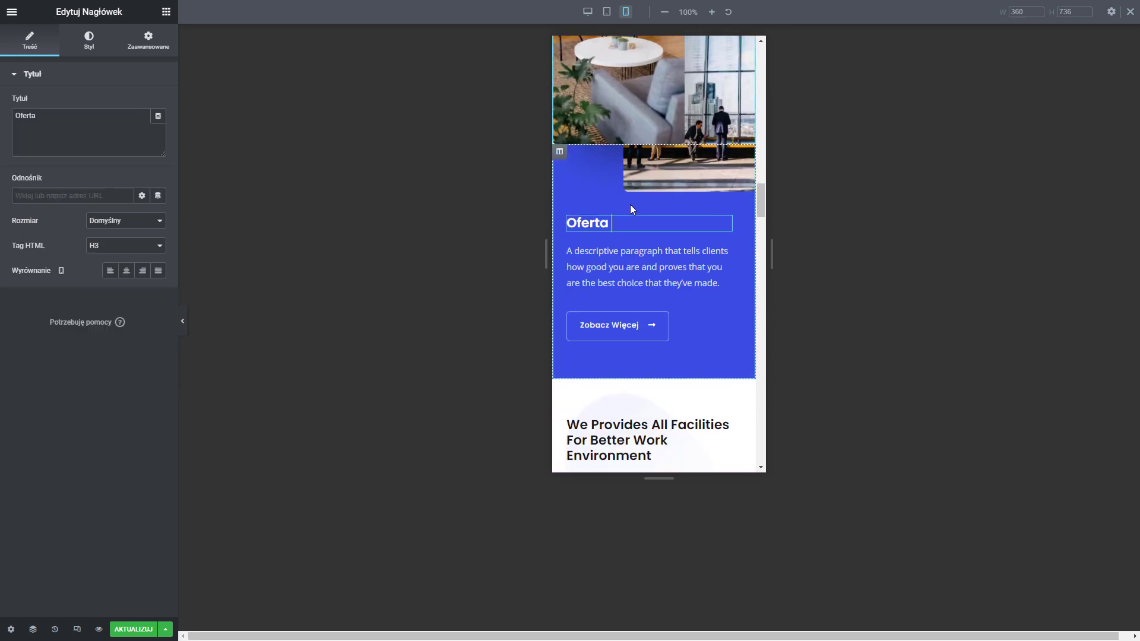
click(129, 275)
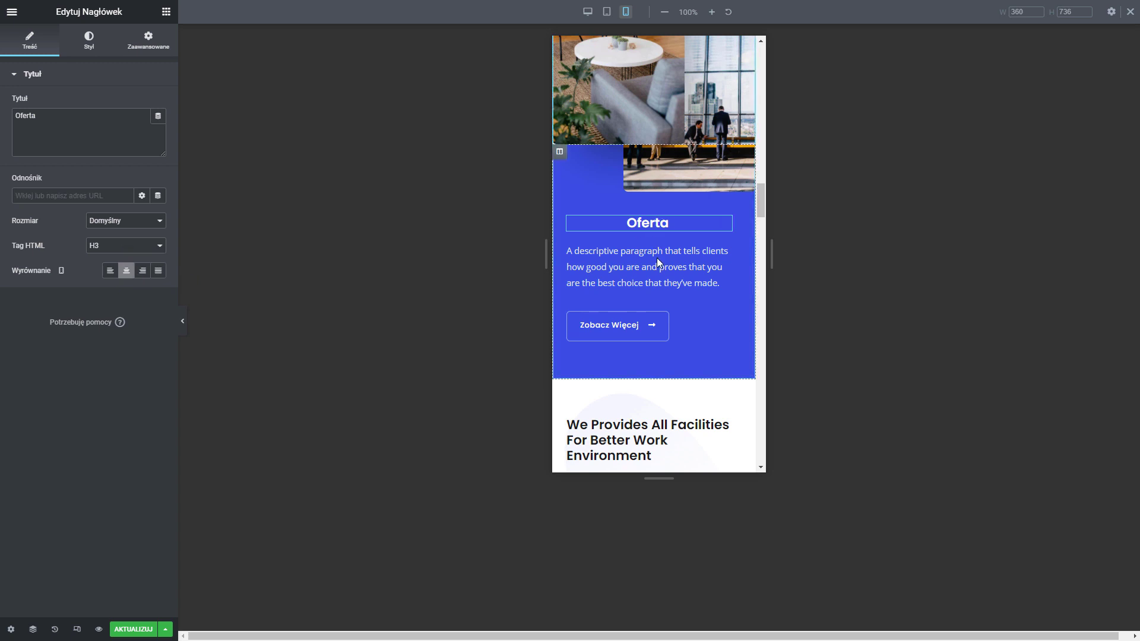
click(696, 328)
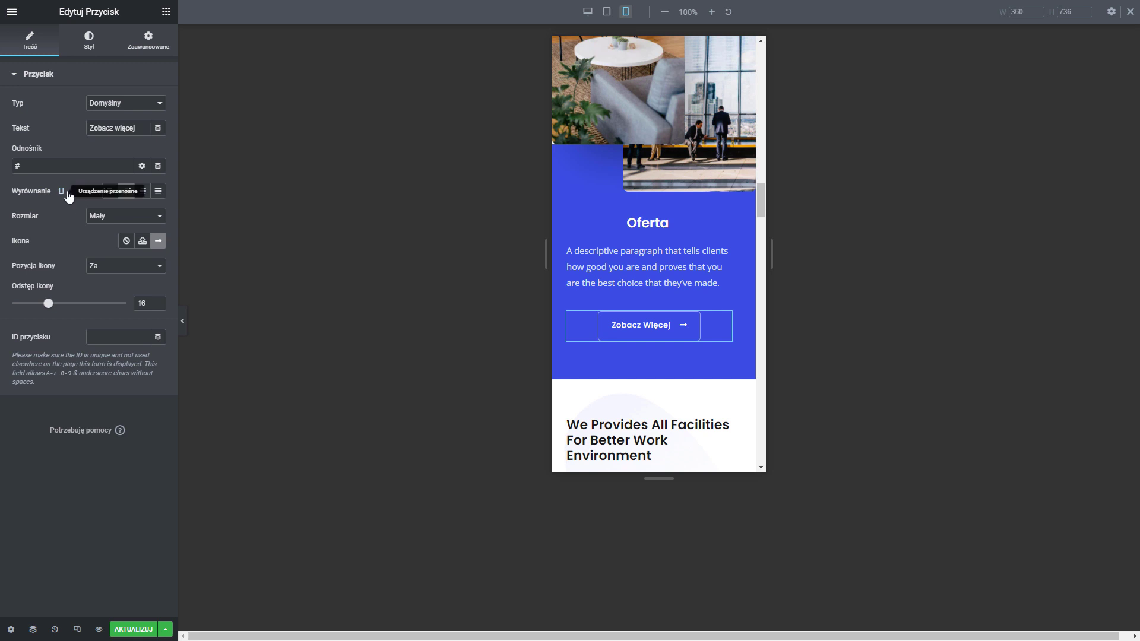
click(588, 12)
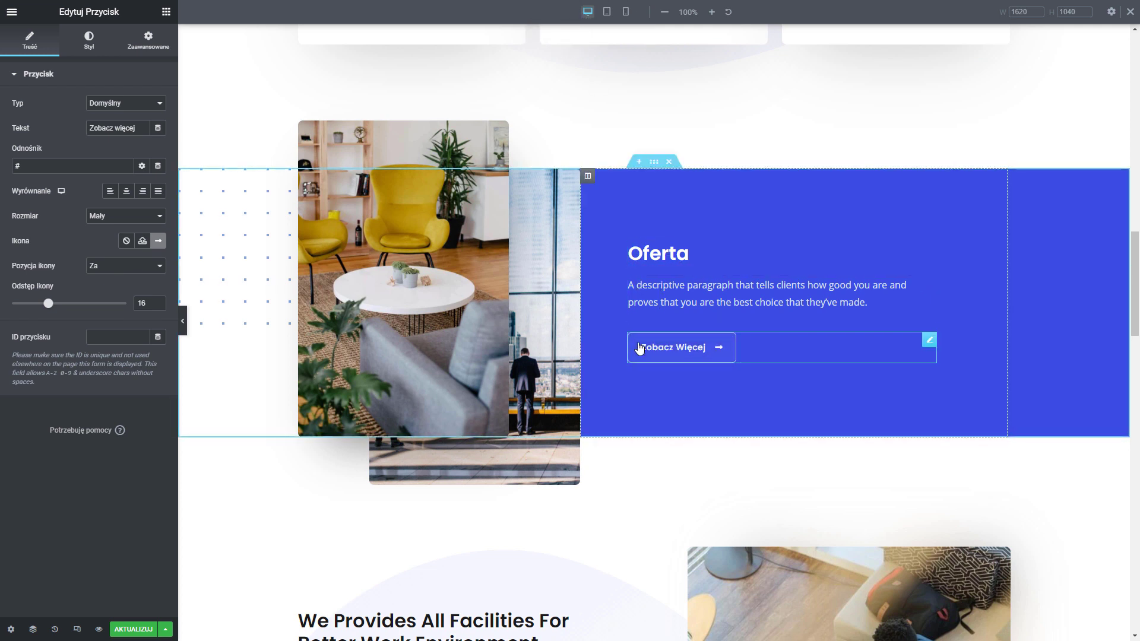
Compare mobile and desktop previews, ending at 360 px mobile on the Anything You Need card
click(626, 12)
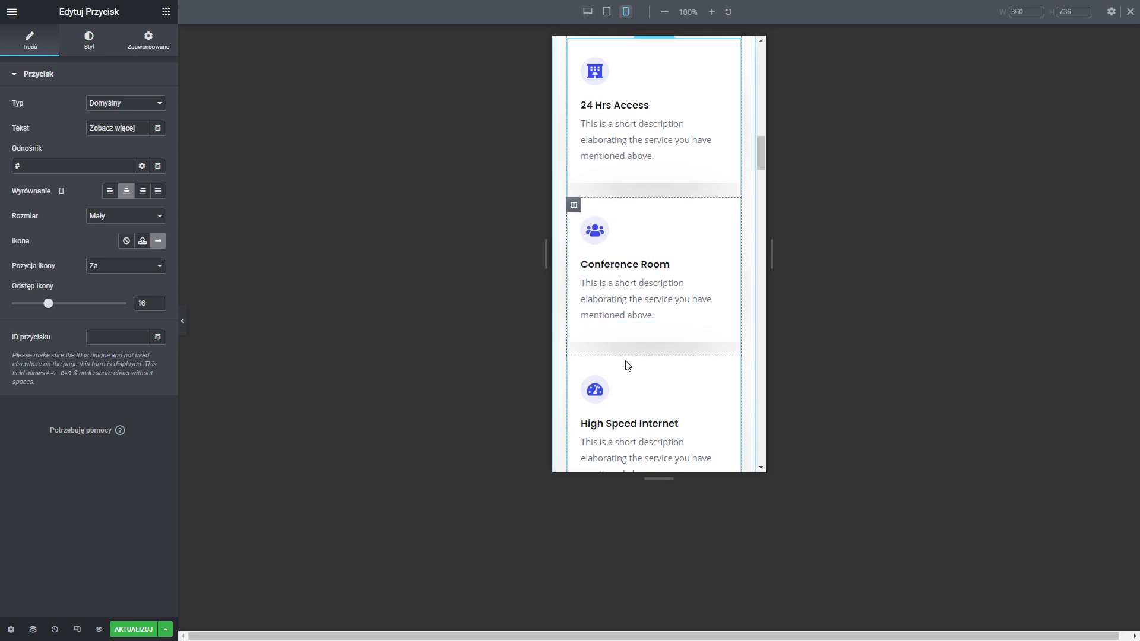
scroll(628, 365, down, 20)
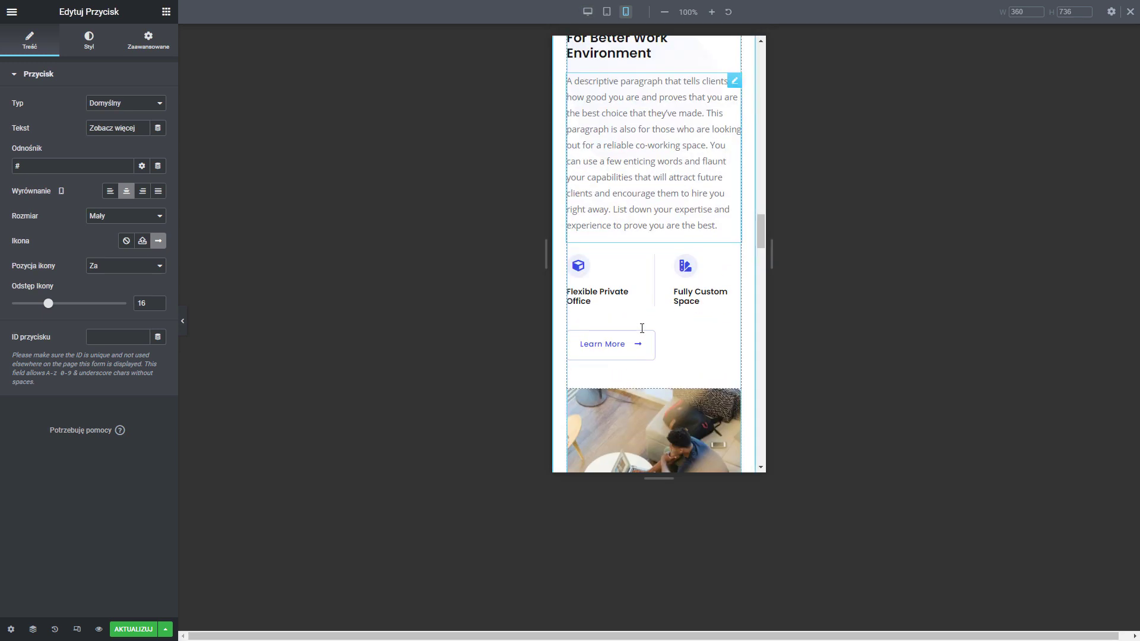
scroll(642, 328, down, 9)
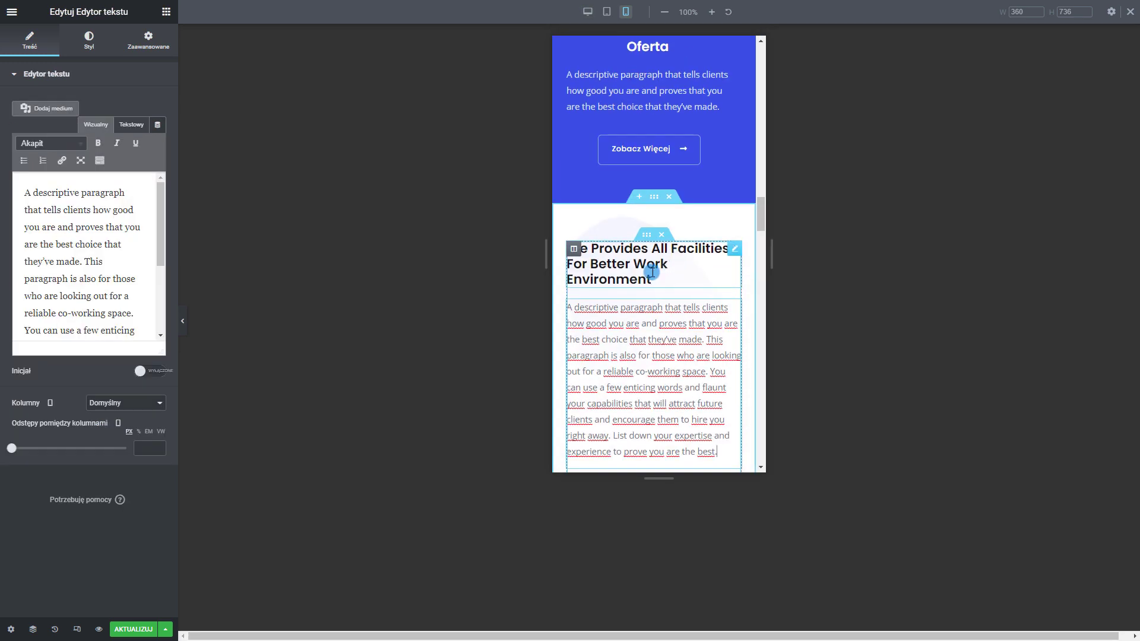
scroll(652, 272, down, 10)
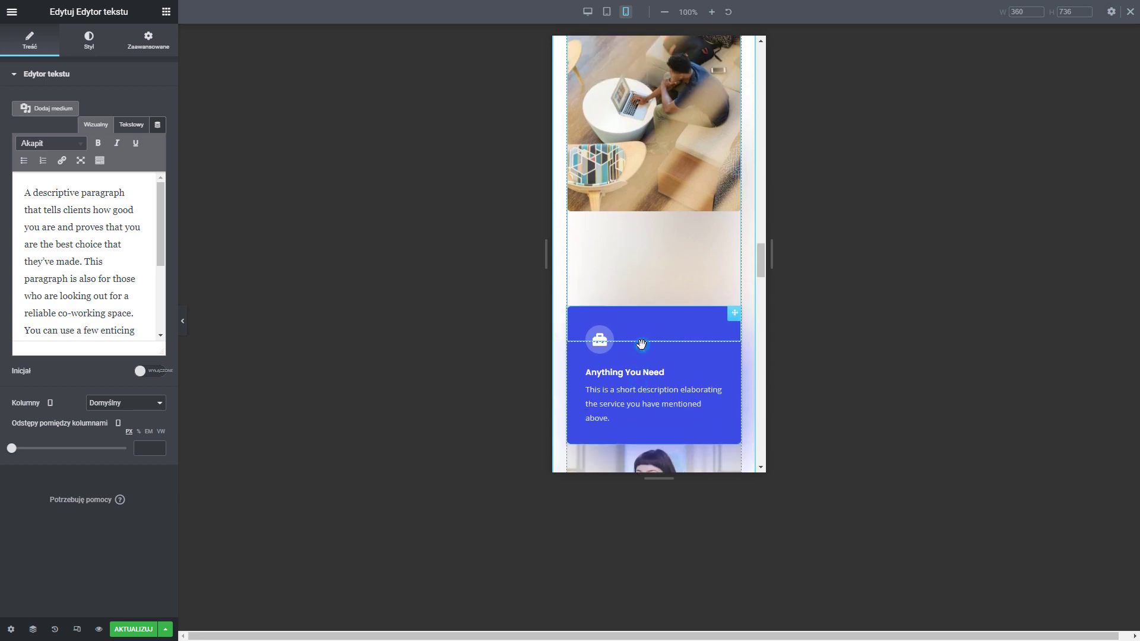
scroll(649, 341, up, 1)
scroll(618, 174, down, 2)
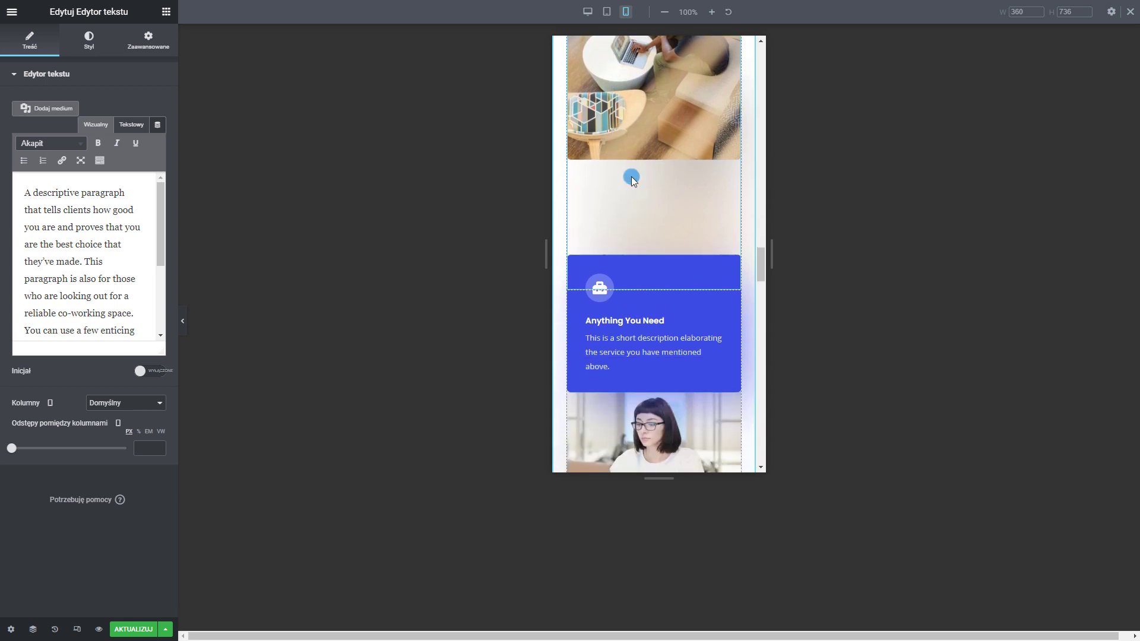
scroll(666, 294, up, 1)
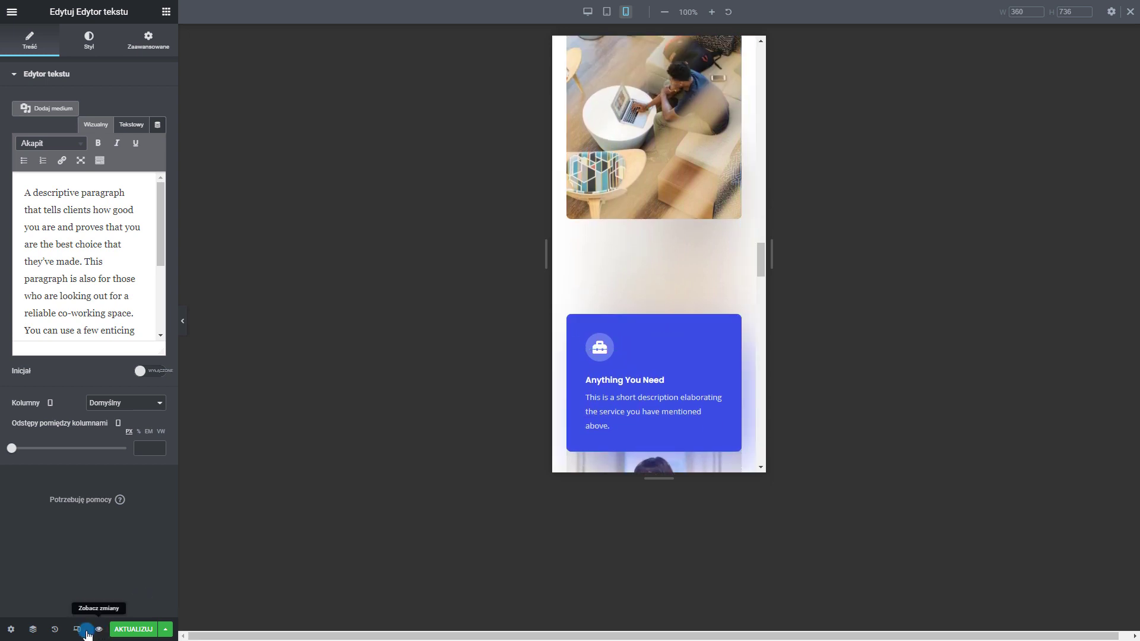
click(588, 11)
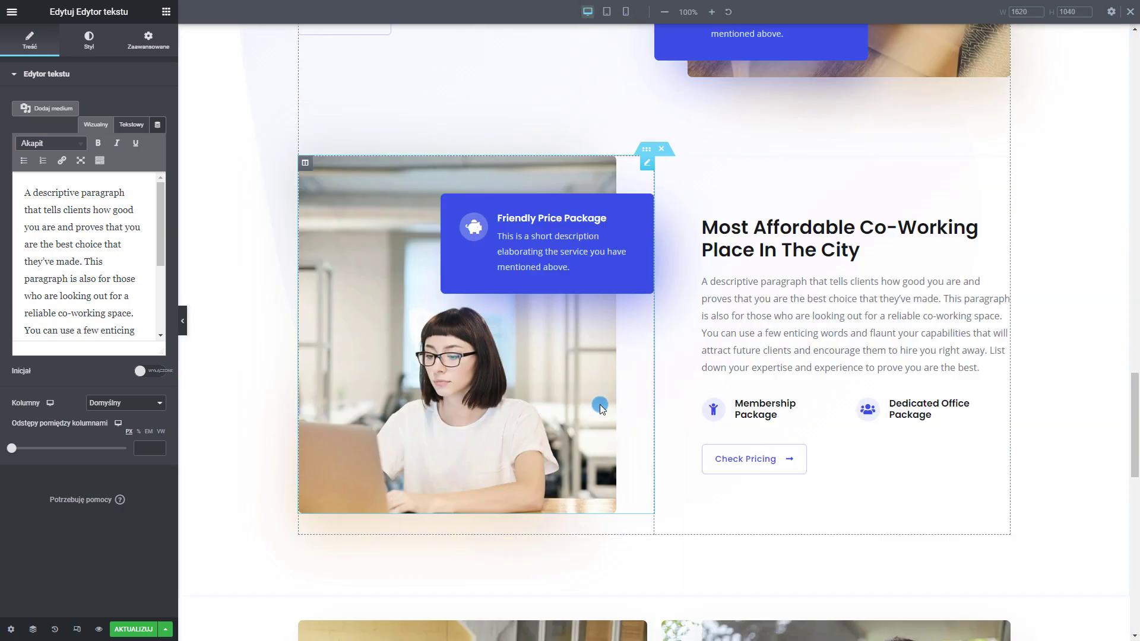
scroll(627, 448, down, 2)
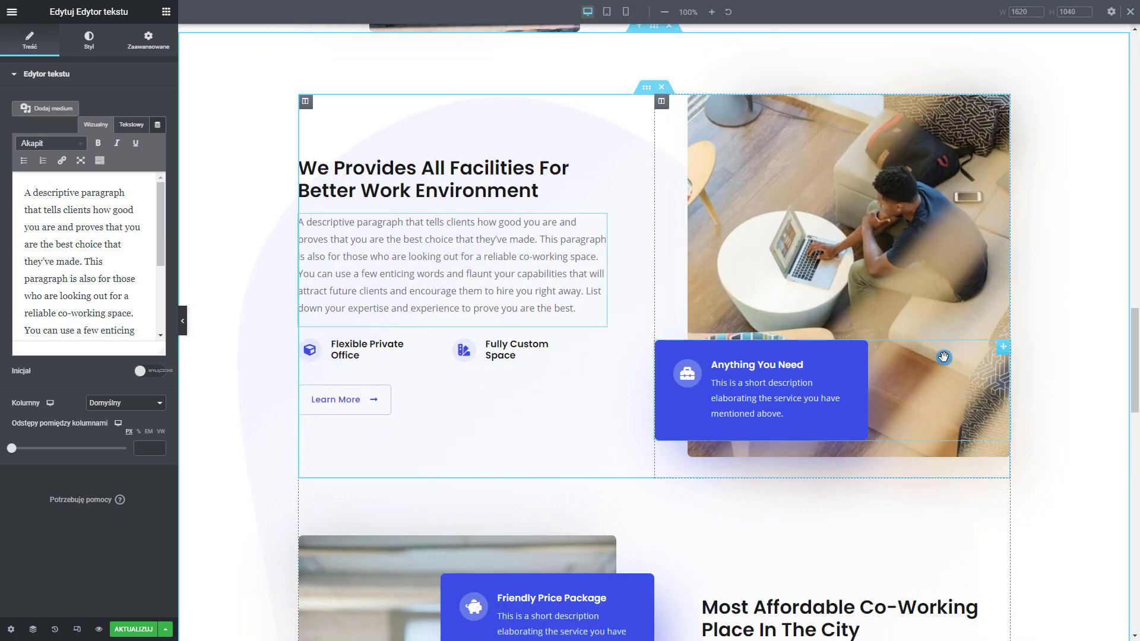
scroll(616, 132, down, 1)
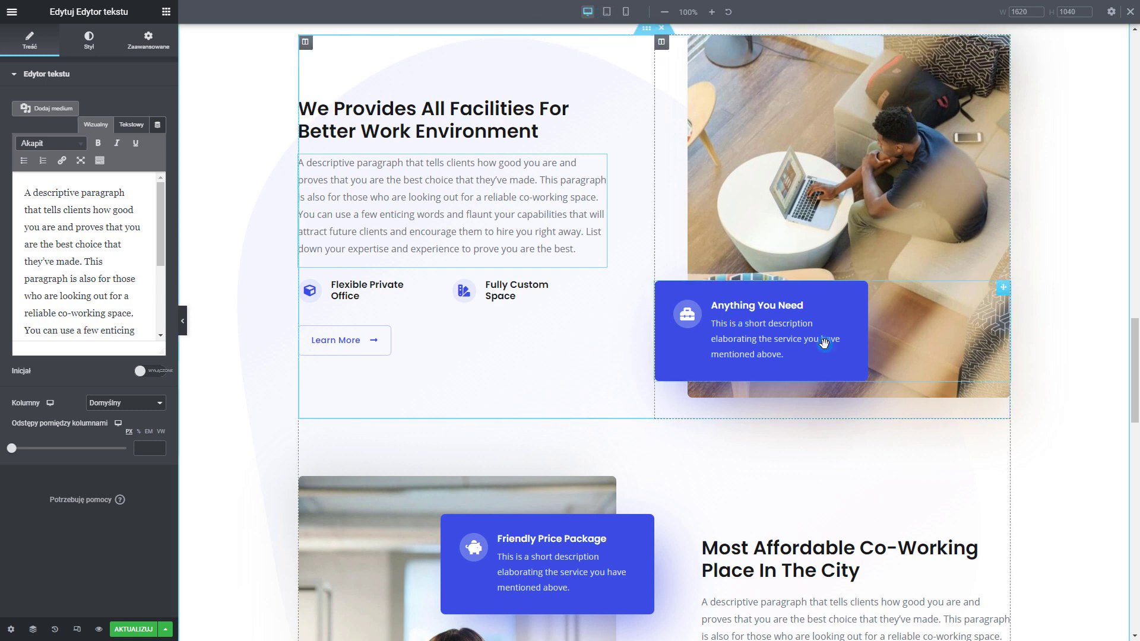
click(627, 13)
scroll(668, 365, down, 10)
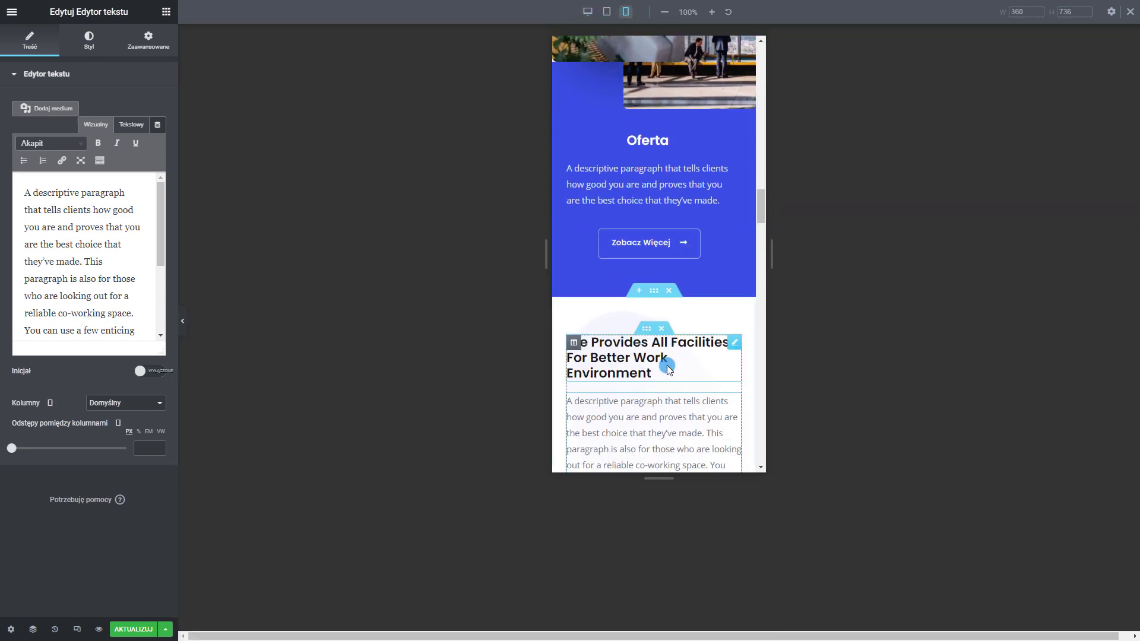
scroll(669, 355, down, 5)
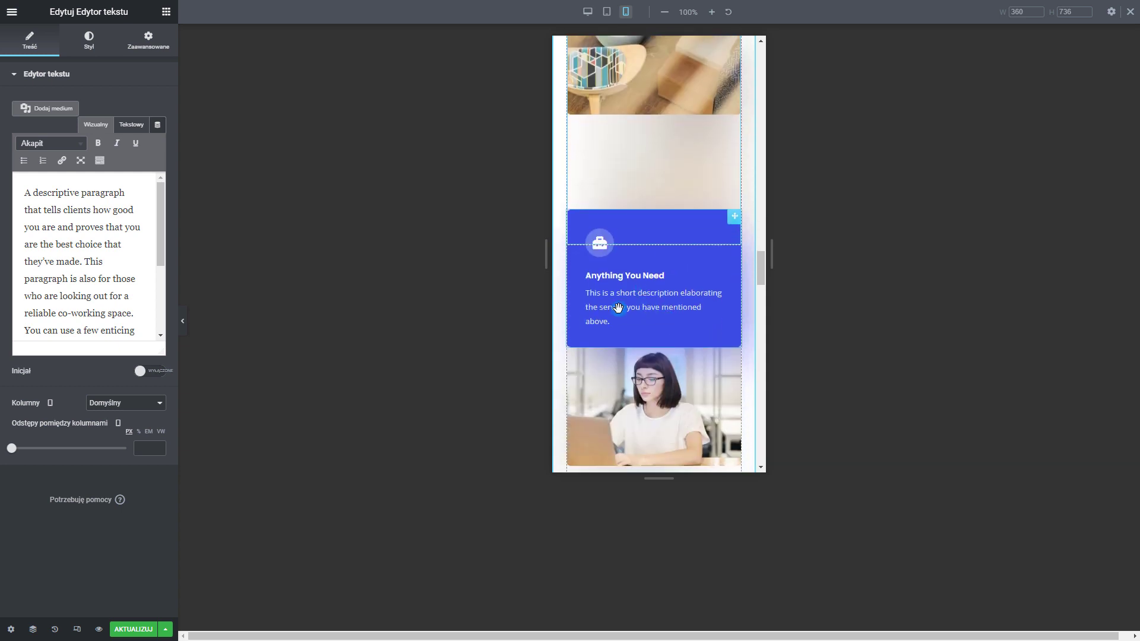
Change the first photo column's mobile bottom padding from 200 to 80 px
right_click(718, 226)
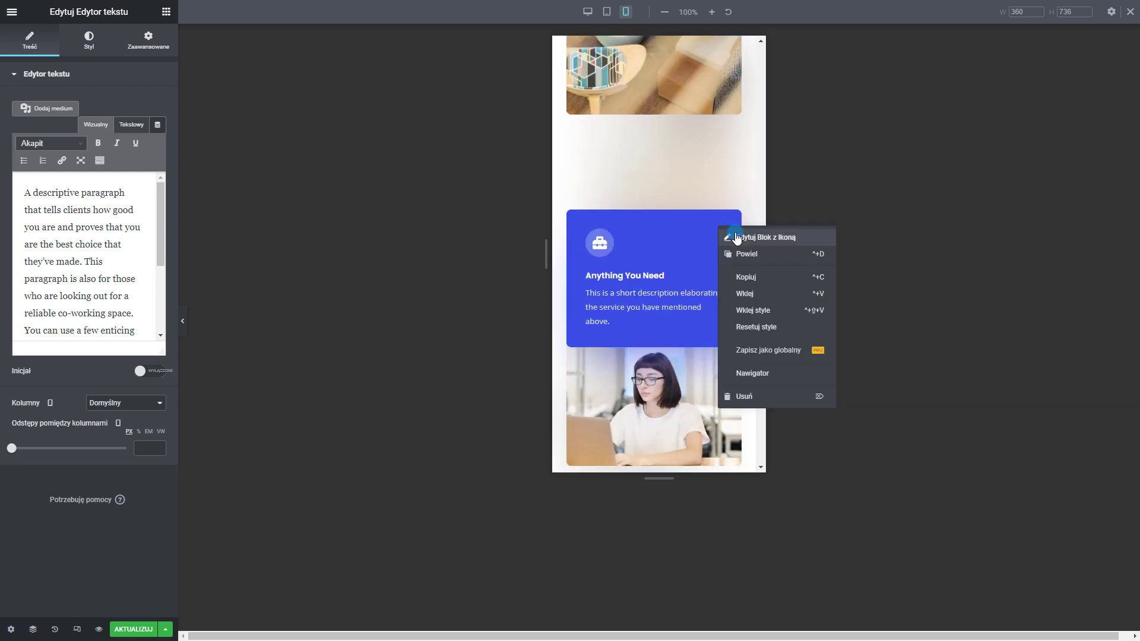
click(747, 236)
click(149, 51)
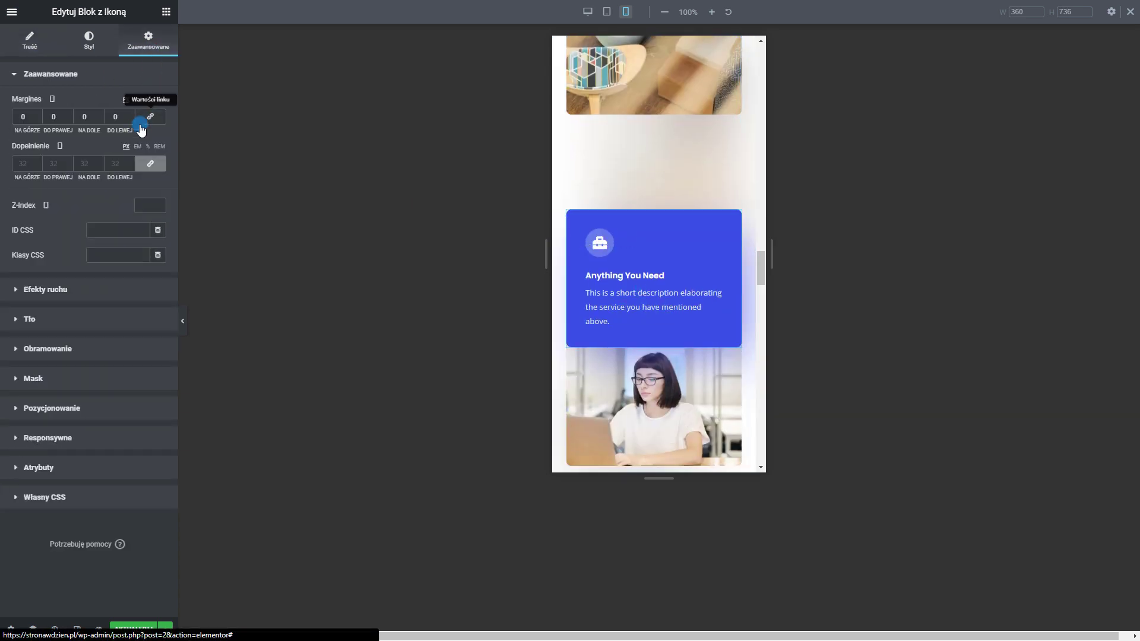
click(53, 114)
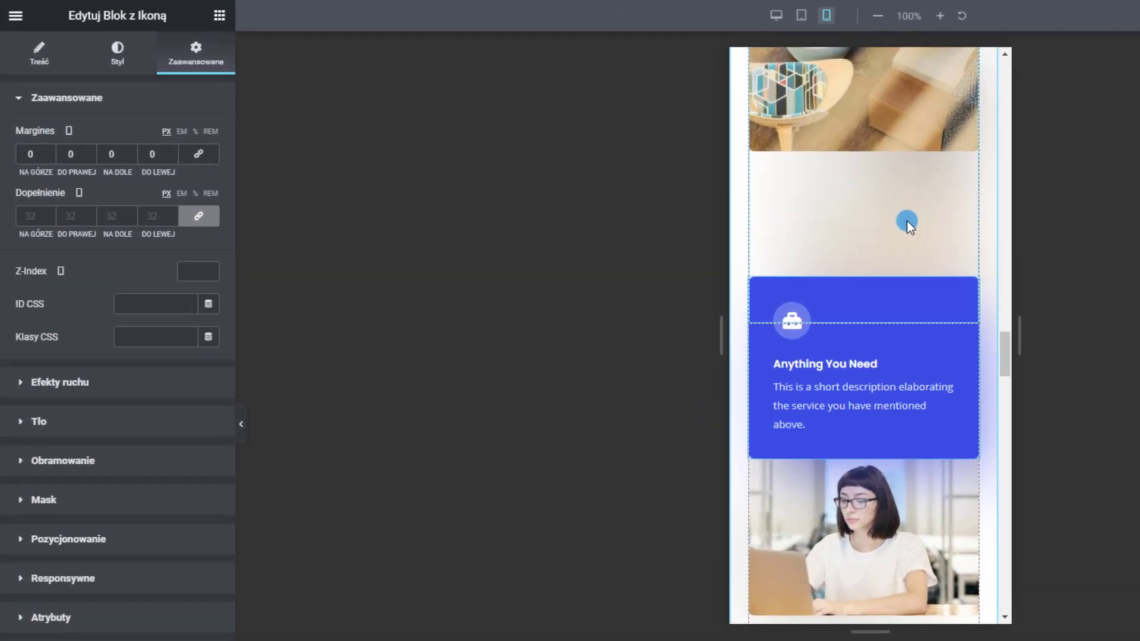
scroll(684, 172, up, 3)
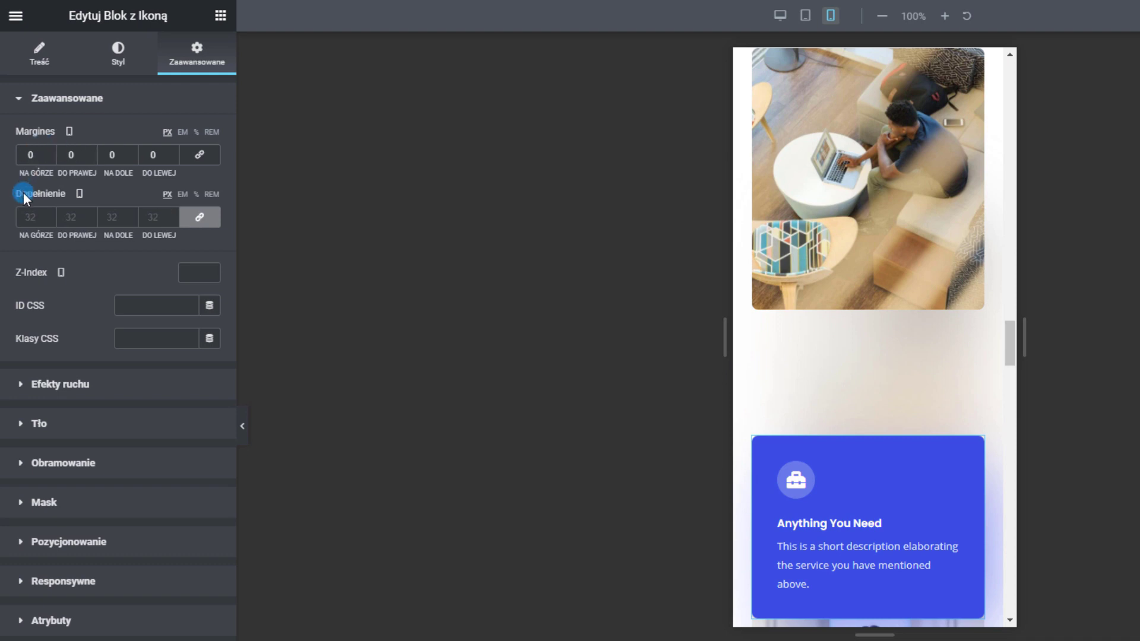
scroll(796, 555, up, 1)
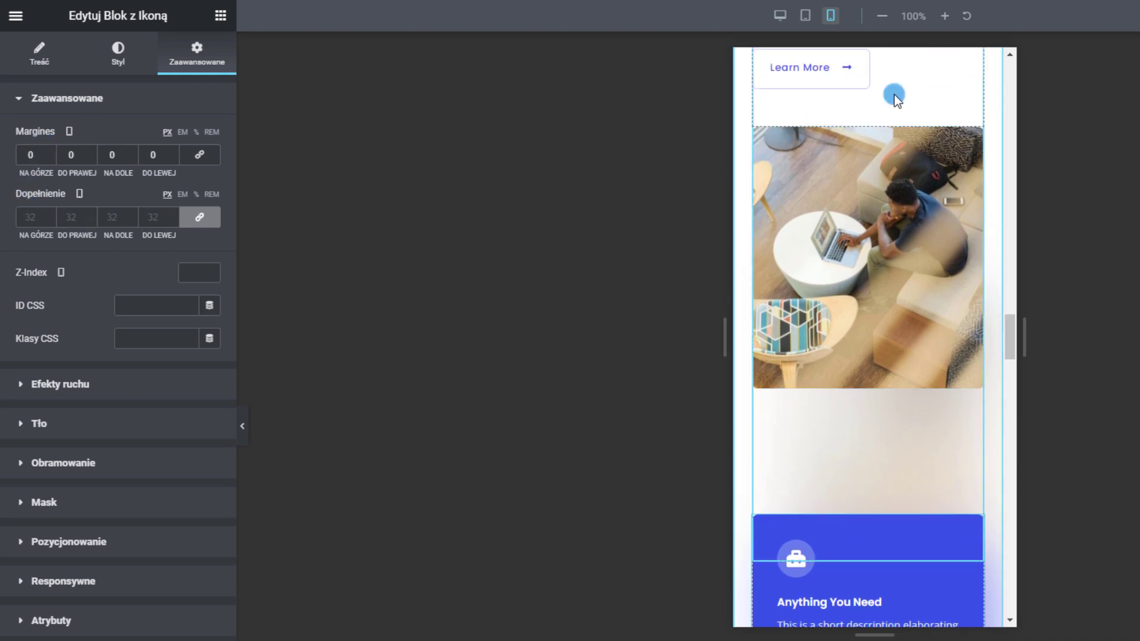
right_click(818, 418)
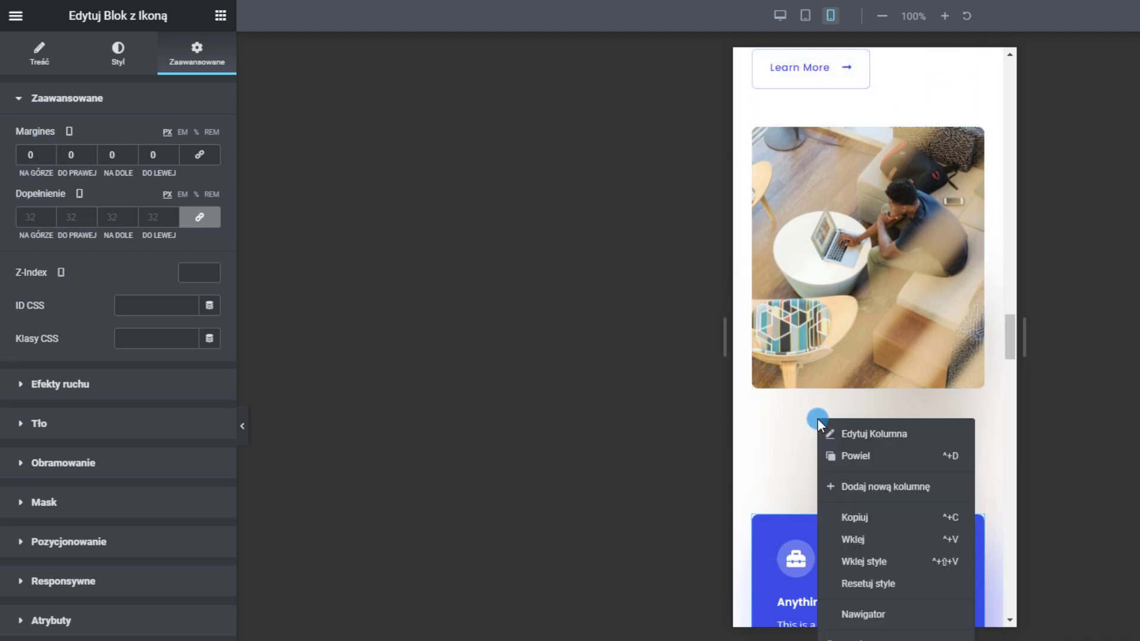
click(847, 438)
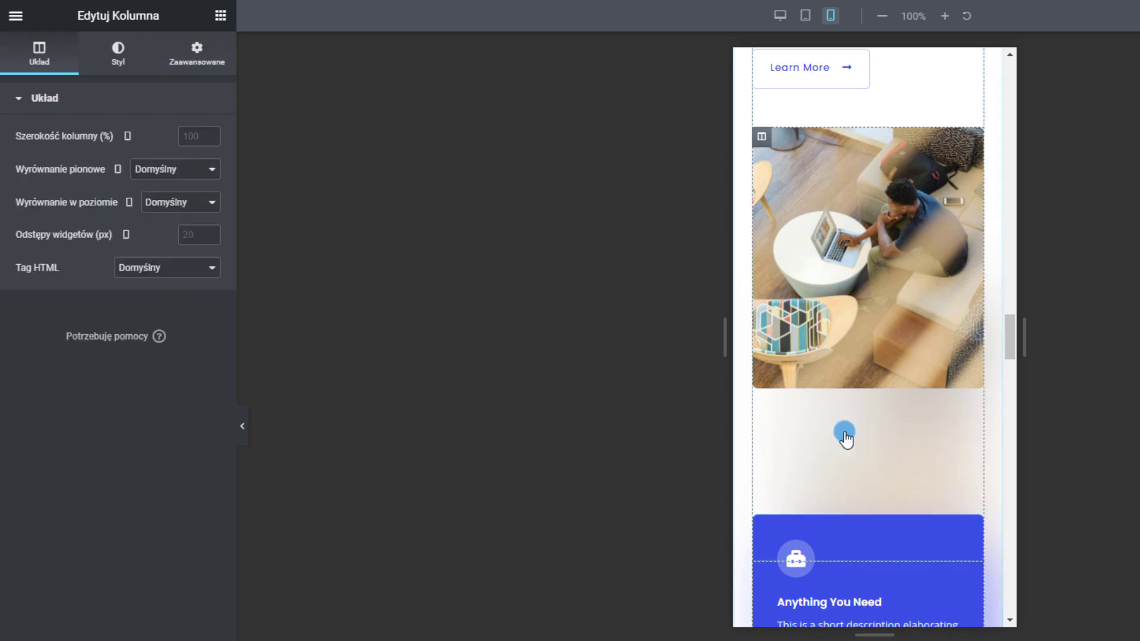
click(205, 53)
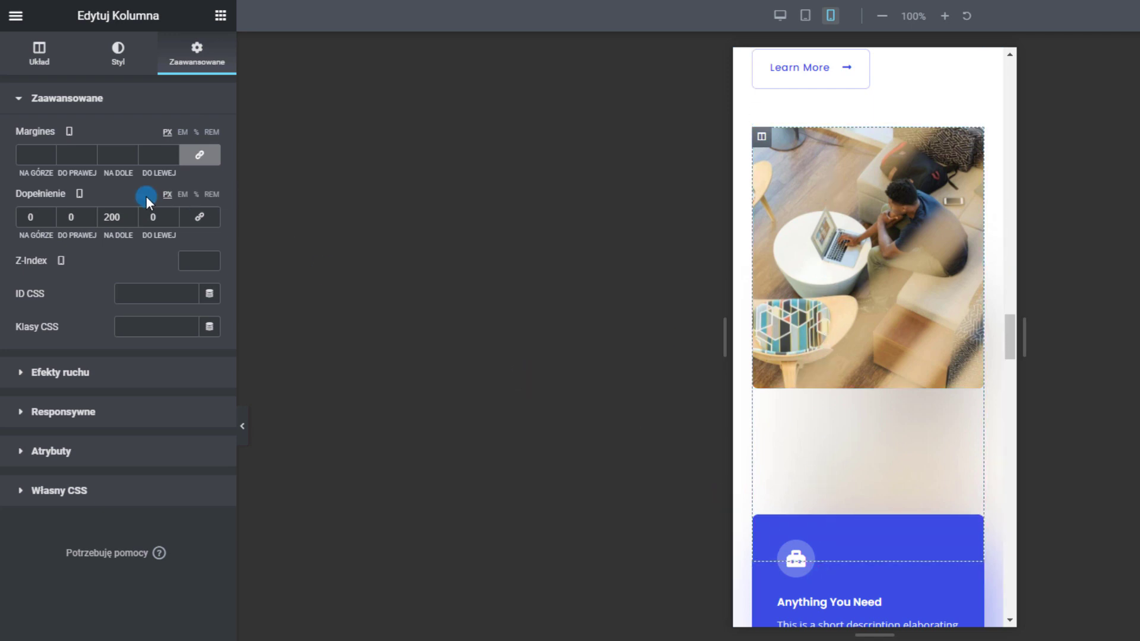
text(50)
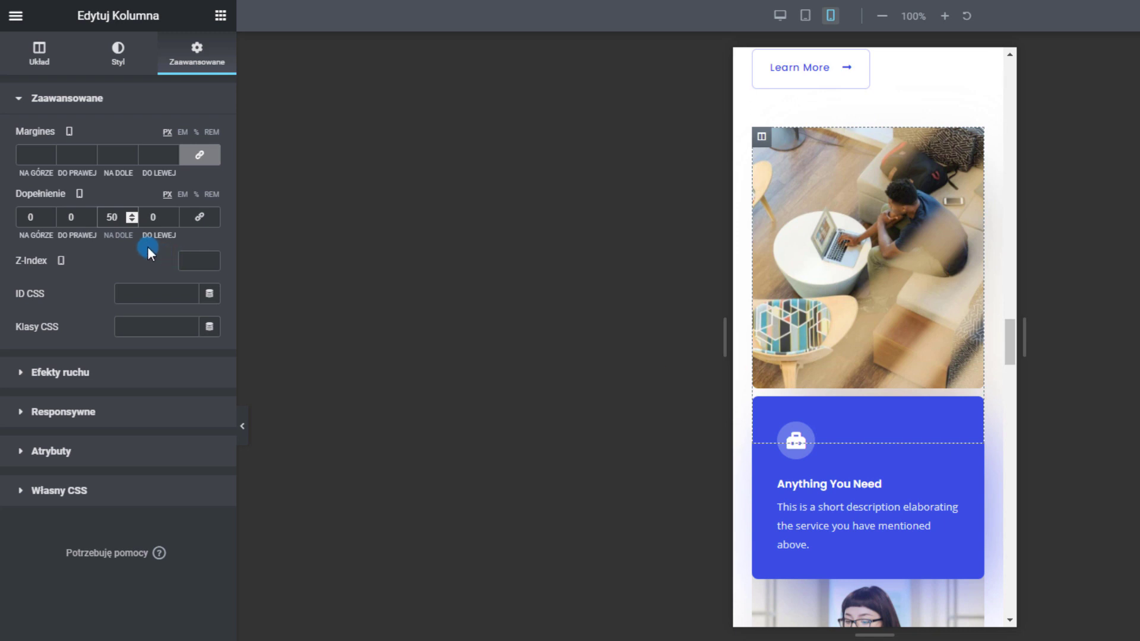
text(80)
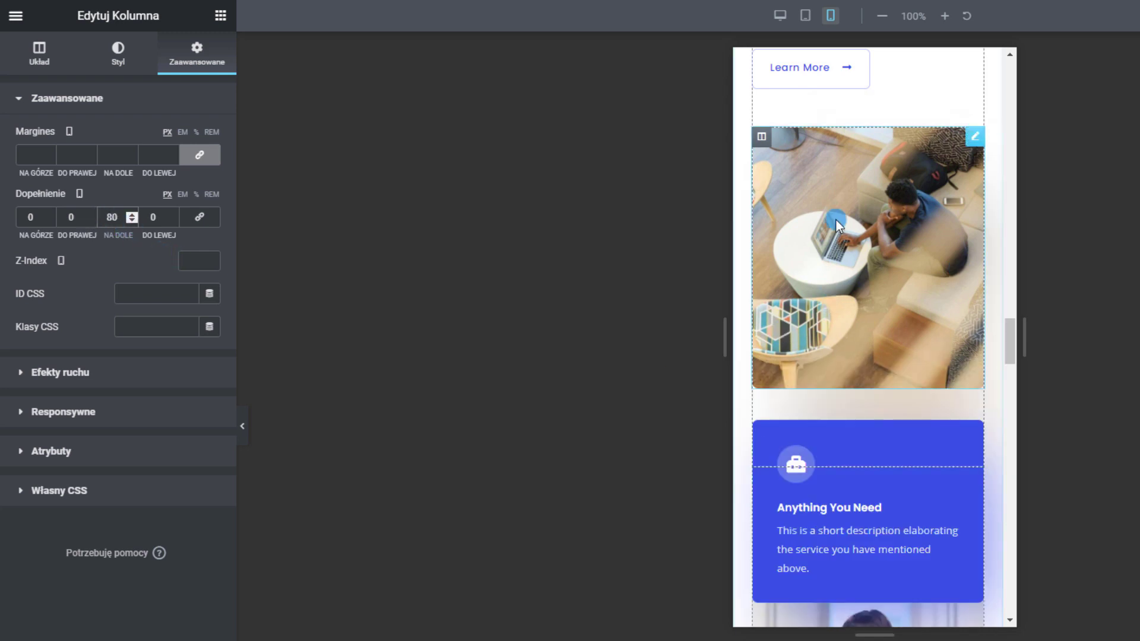
scroll(817, 275, down, 5)
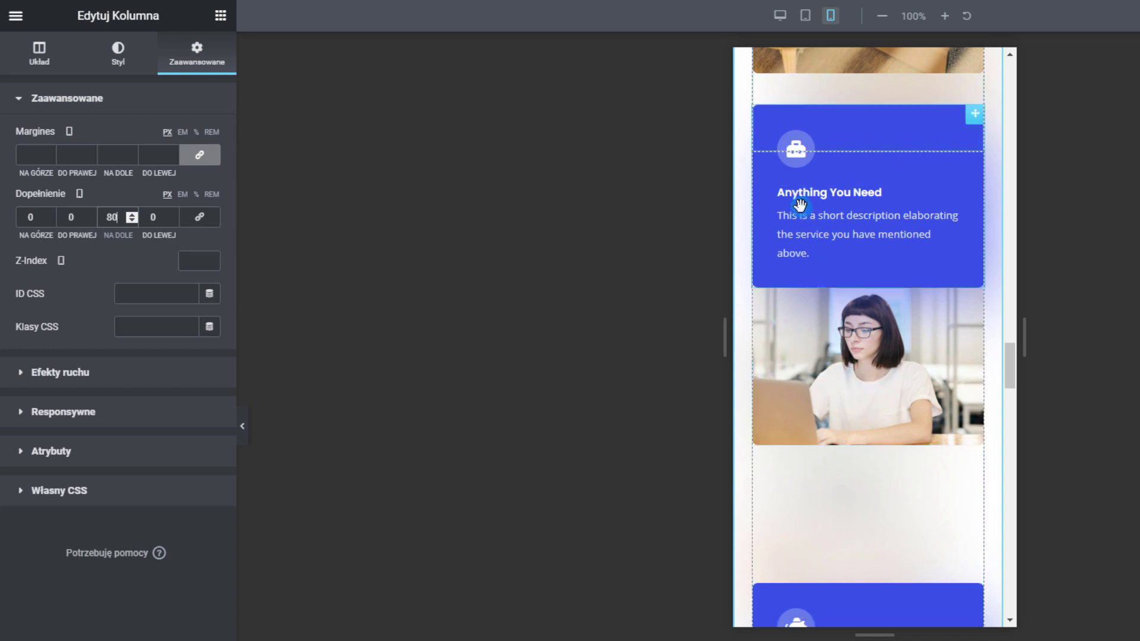
Set 80 px mobile bottom padding on the column under the woman's photo
right_click(804, 408)
click(843, 424)
click(170, 67)
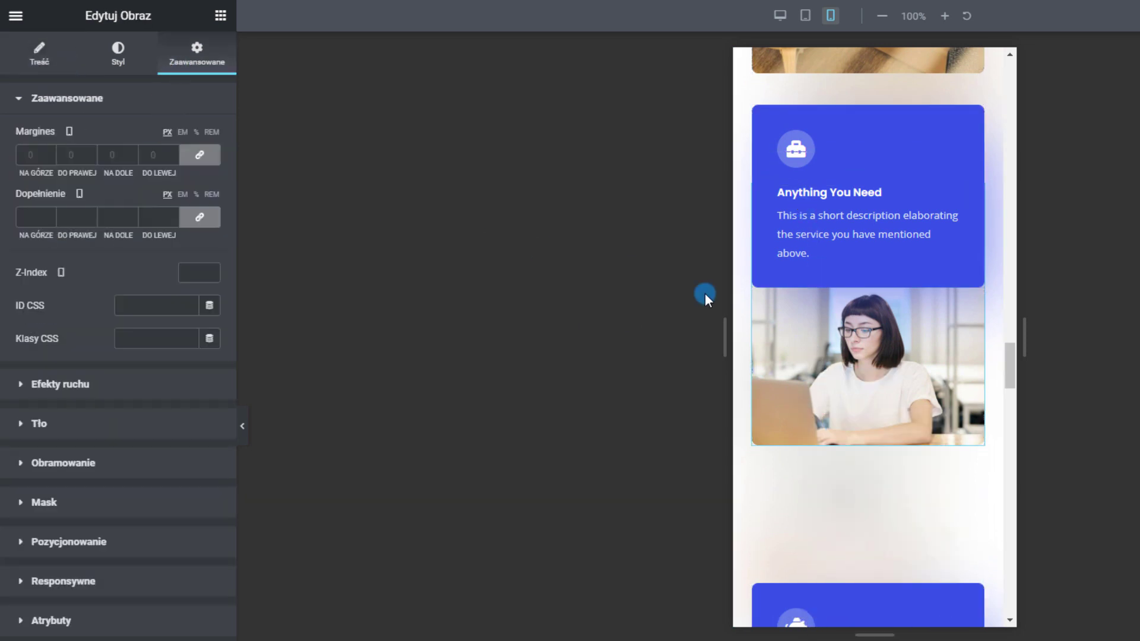
right_click(764, 474)
click(771, 487)
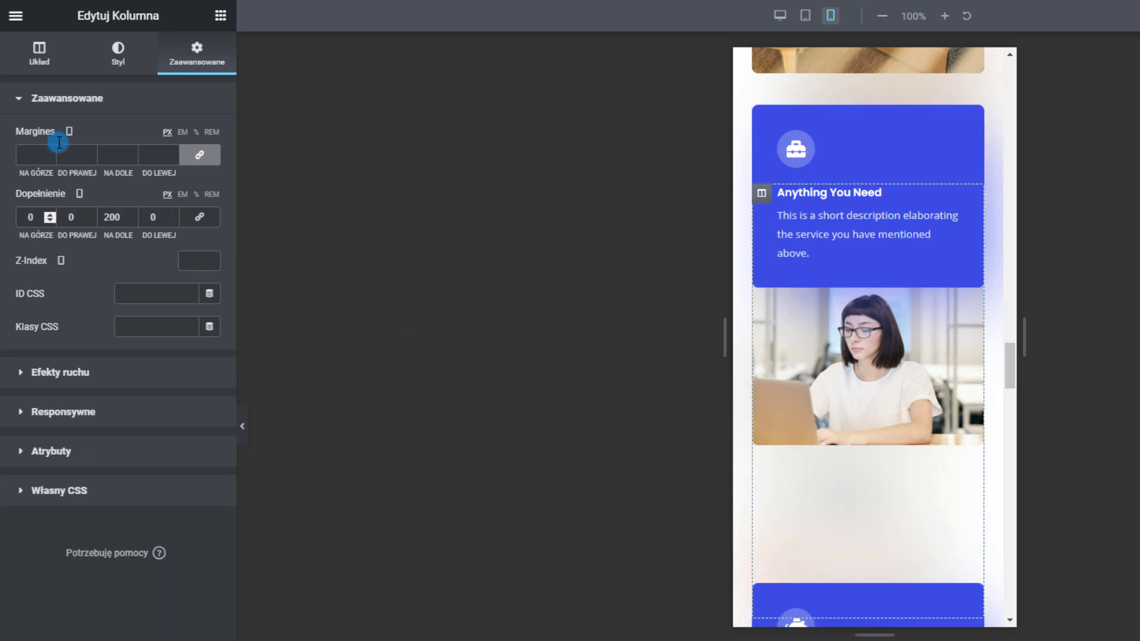
text(80)
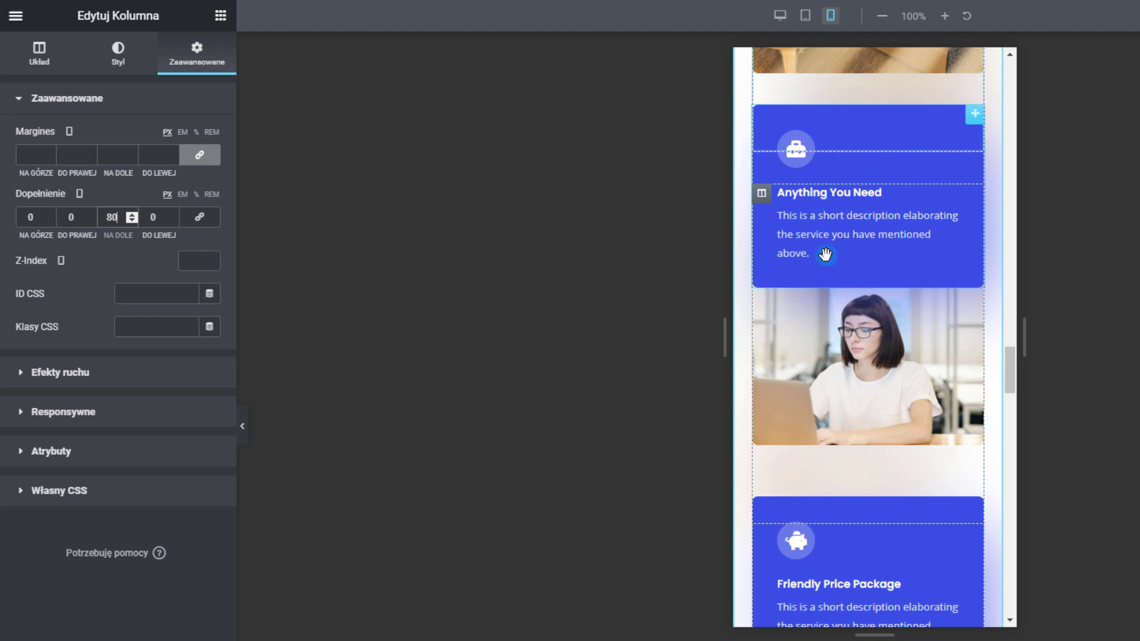
scroll(833, 498, up, 1)
scroll(832, 498, up, 1)
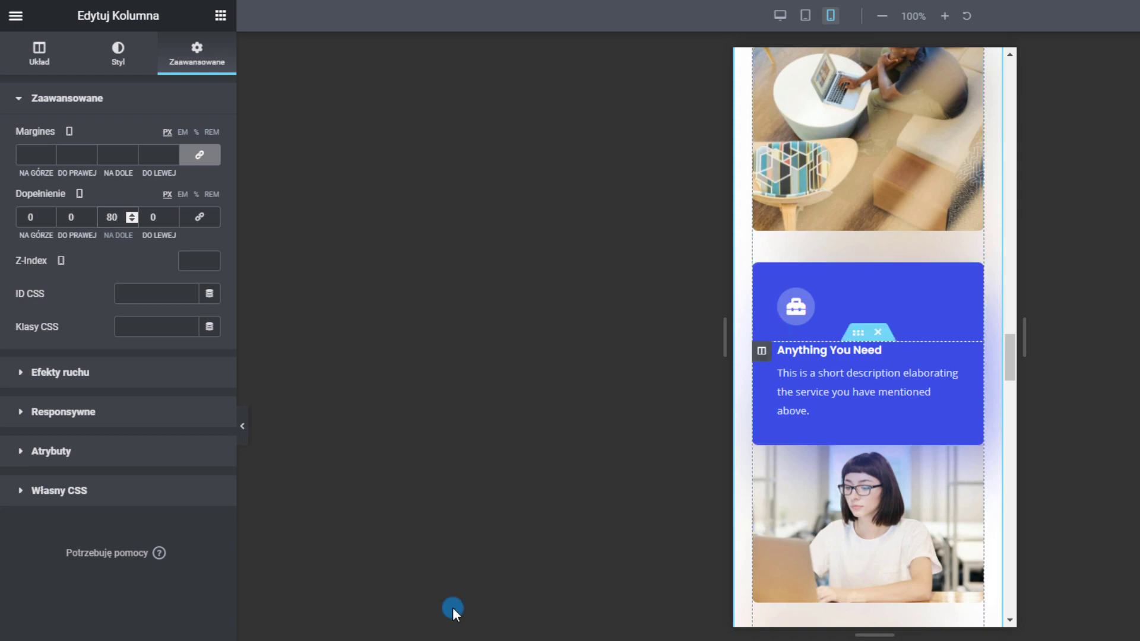
Check the column's padding in desktop and tablet previews, then return to mobile
click(780, 16)
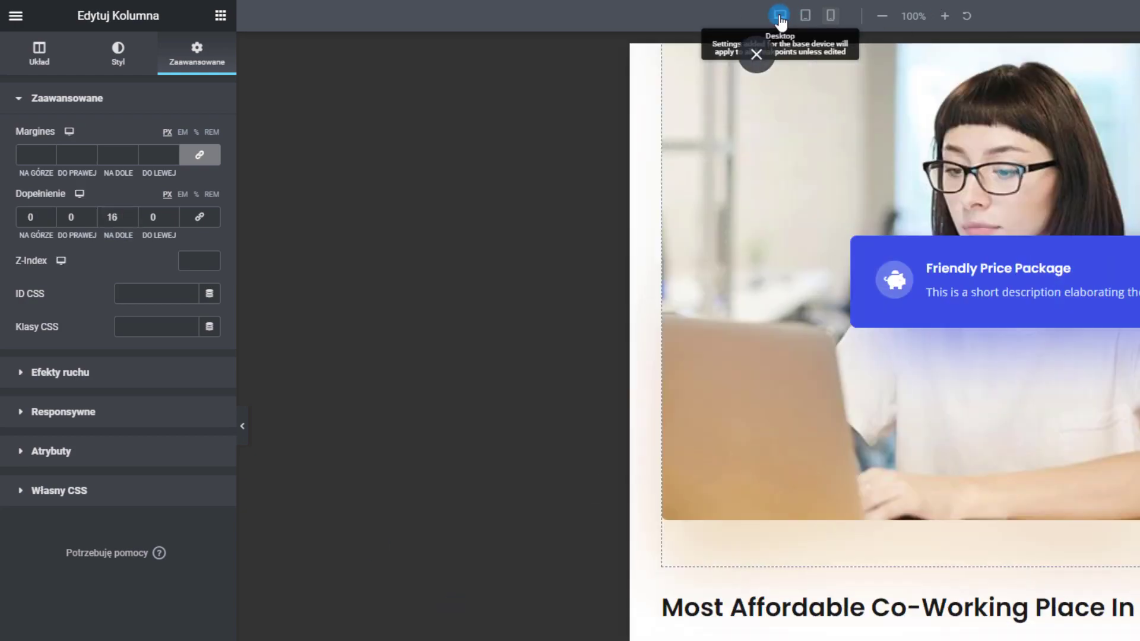
scroll(1003, 315, up, 9)
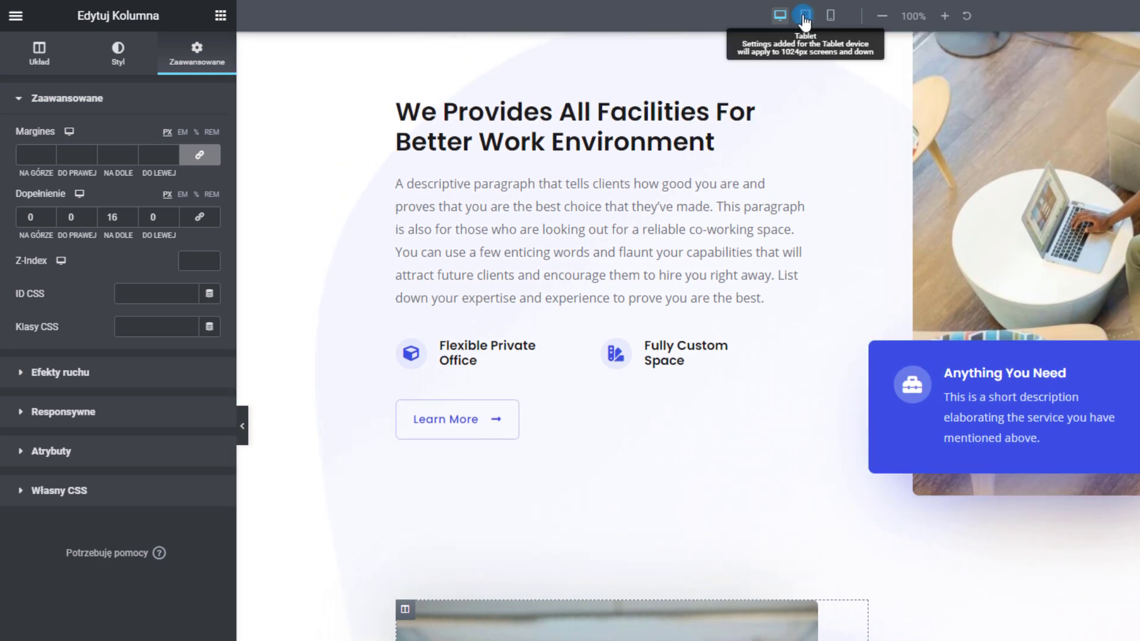
click(806, 18)
click(831, 15)
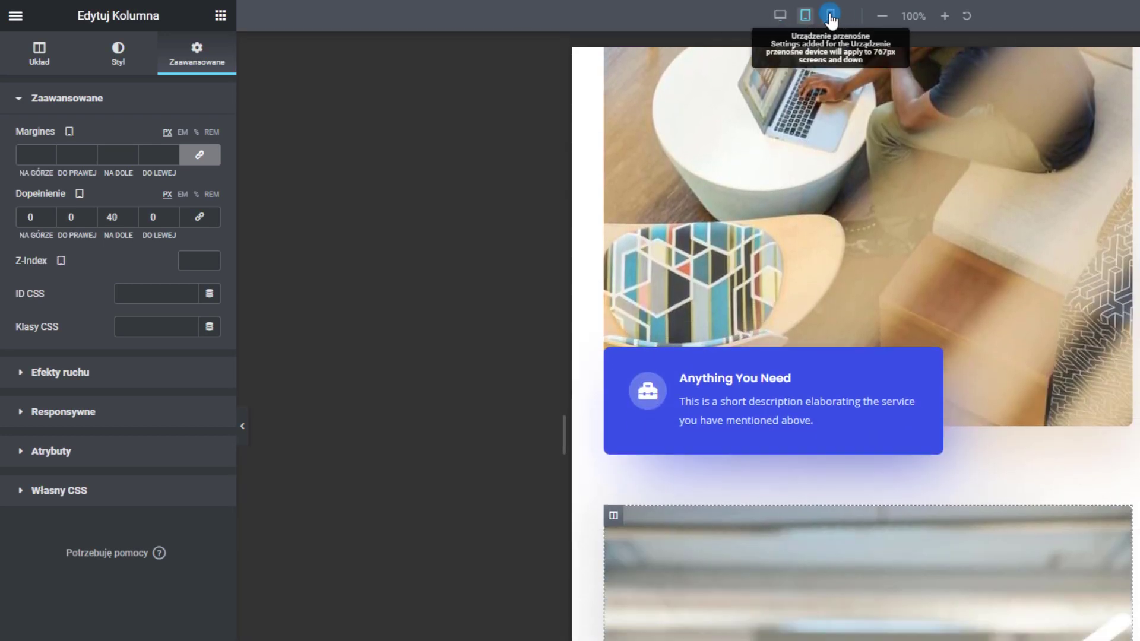
scroll(864, 352, down, 12)
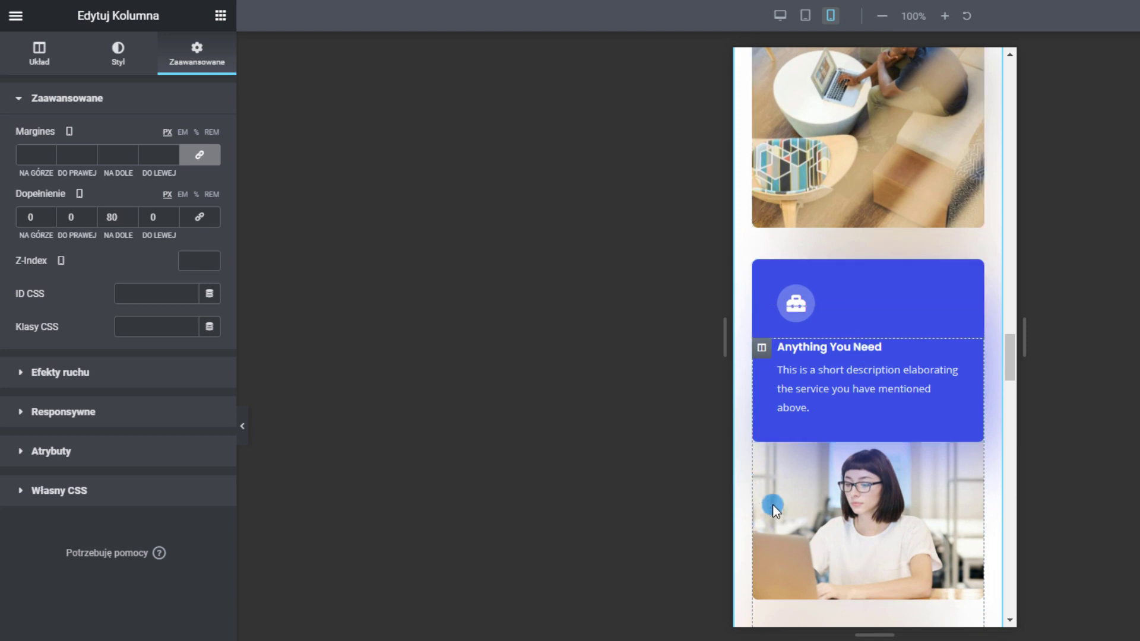
scroll(826, 452, down, 1)
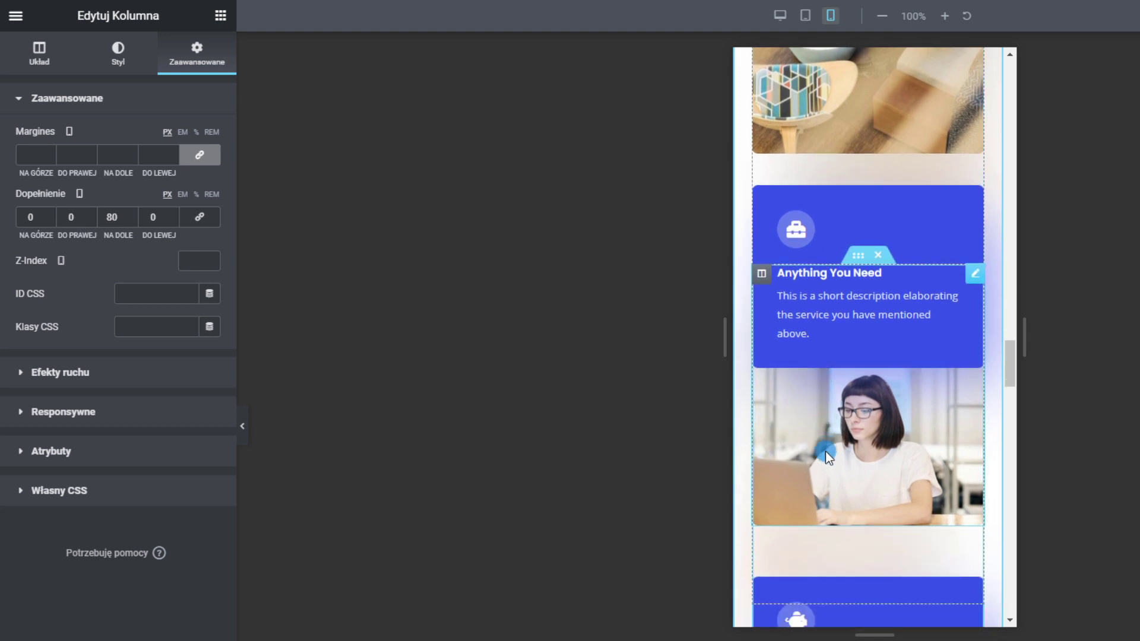
Change the woman-at-laptop column's mobile top padding from 80 to 100 px and review it
right_click(766, 275)
click(39, 205)
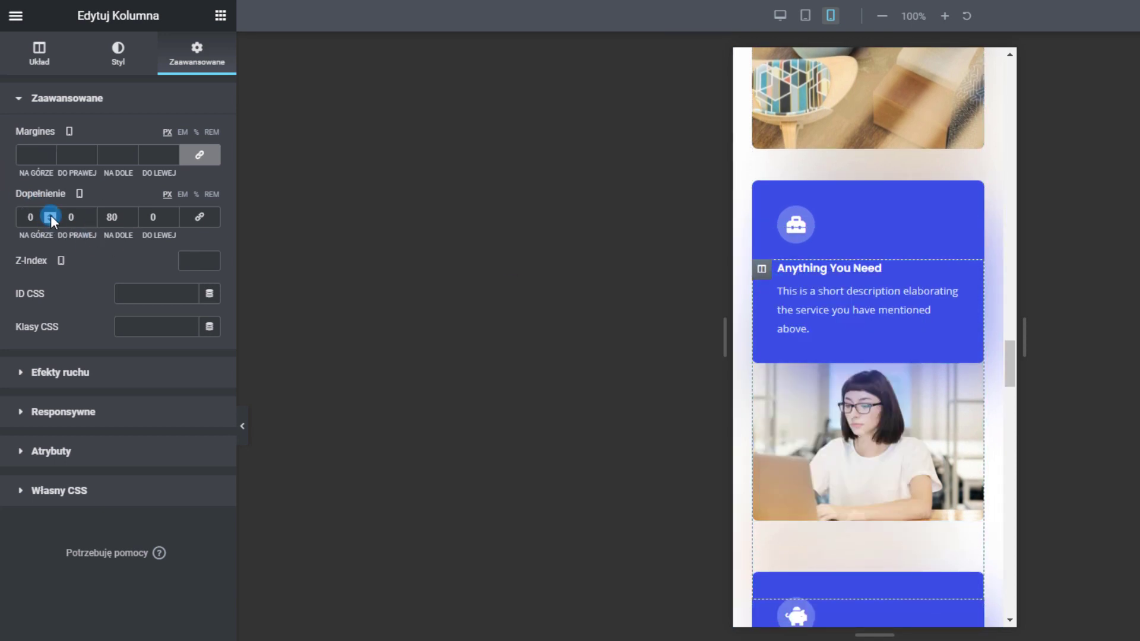
text(80)
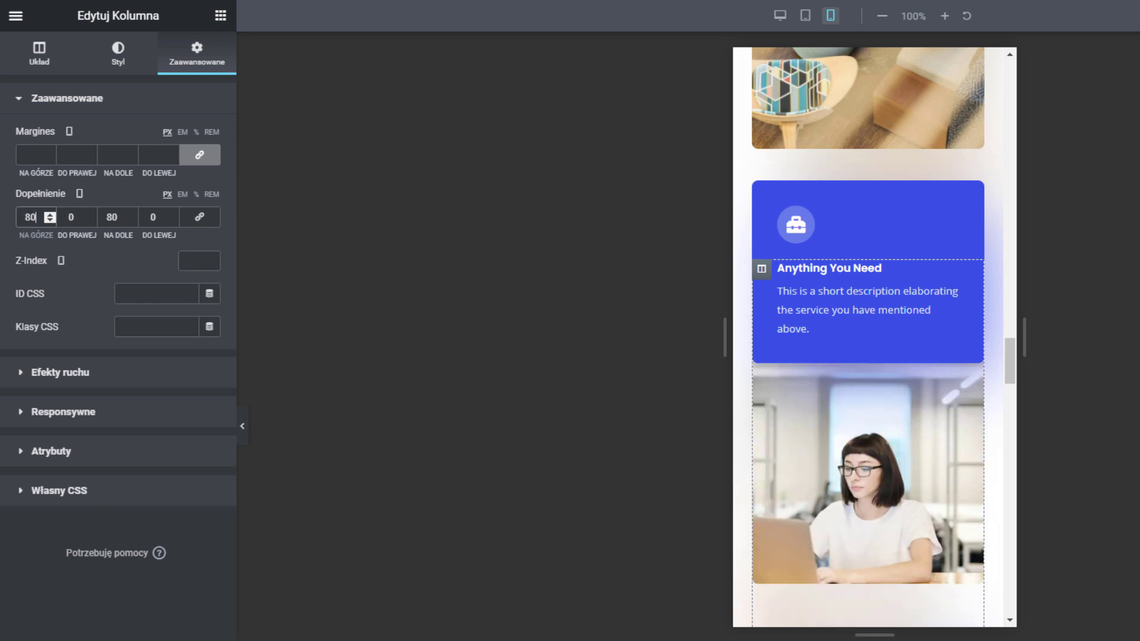
text(100)
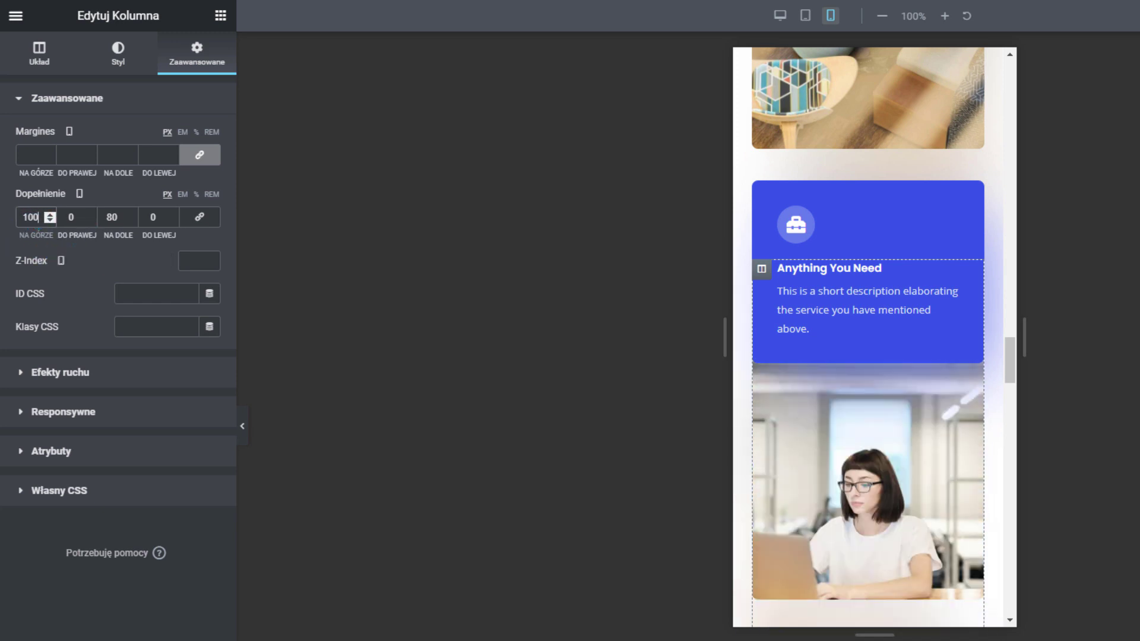
scroll(876, 484, up, 5)
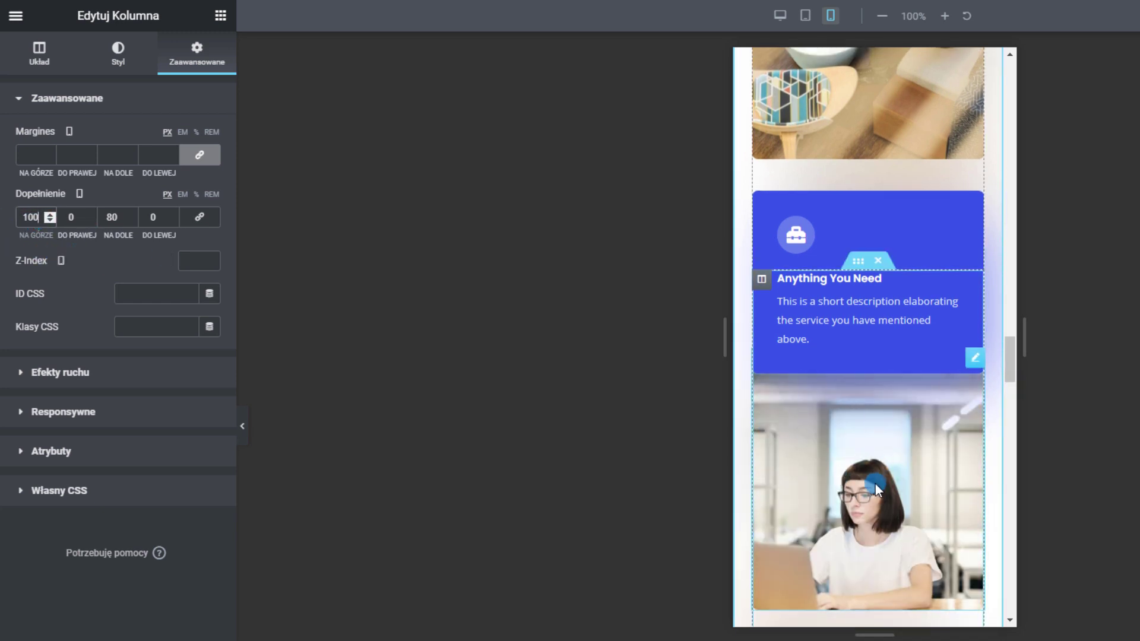
scroll(879, 566, down, 6)
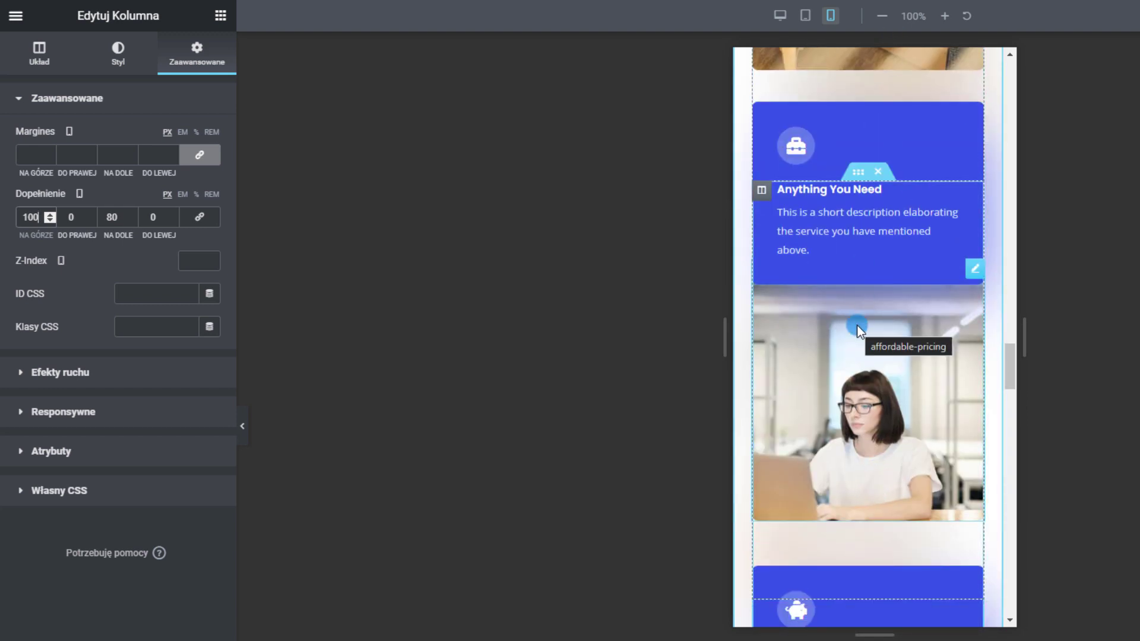
scroll(818, 331, down, 3)
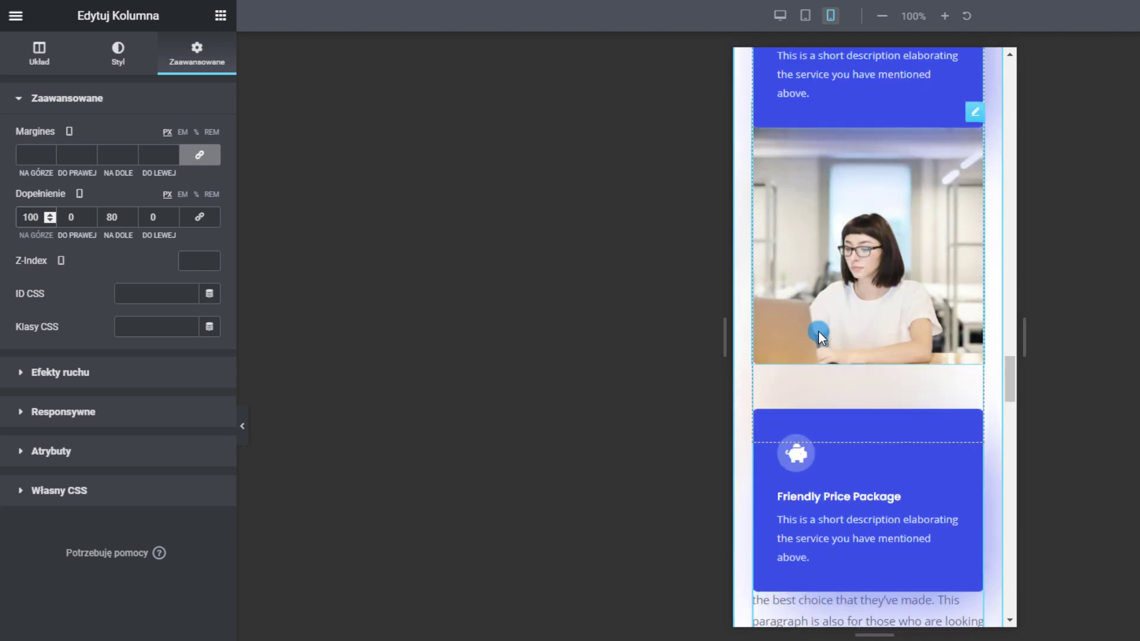
scroll(819, 332, down, 1)
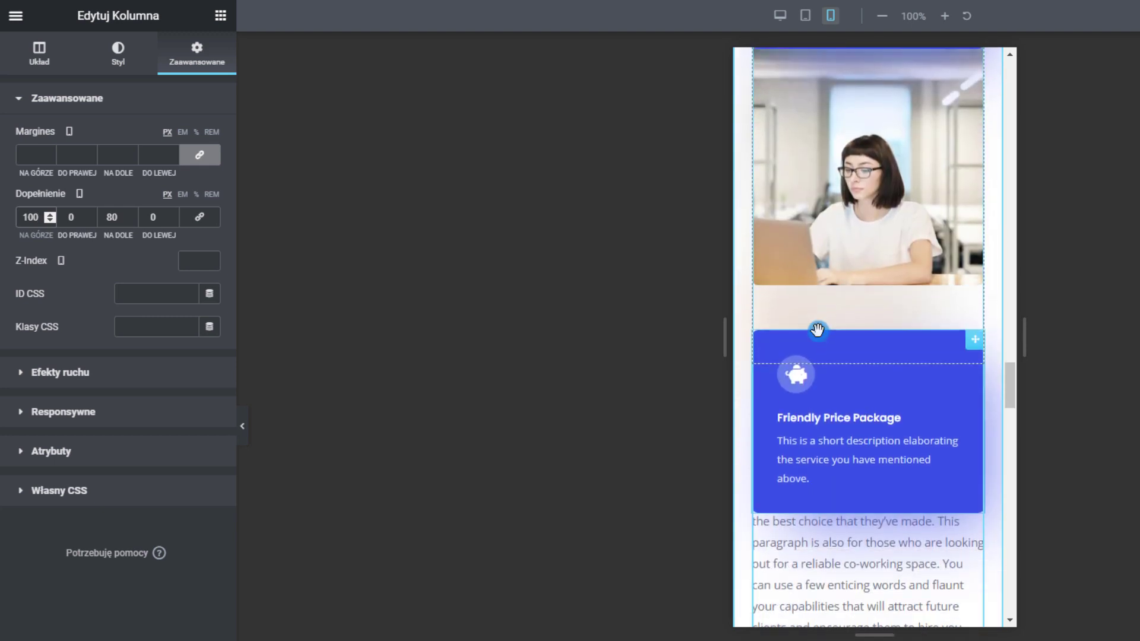
scroll(819, 333, up, 7)
scroll(829, 356, down, 6)
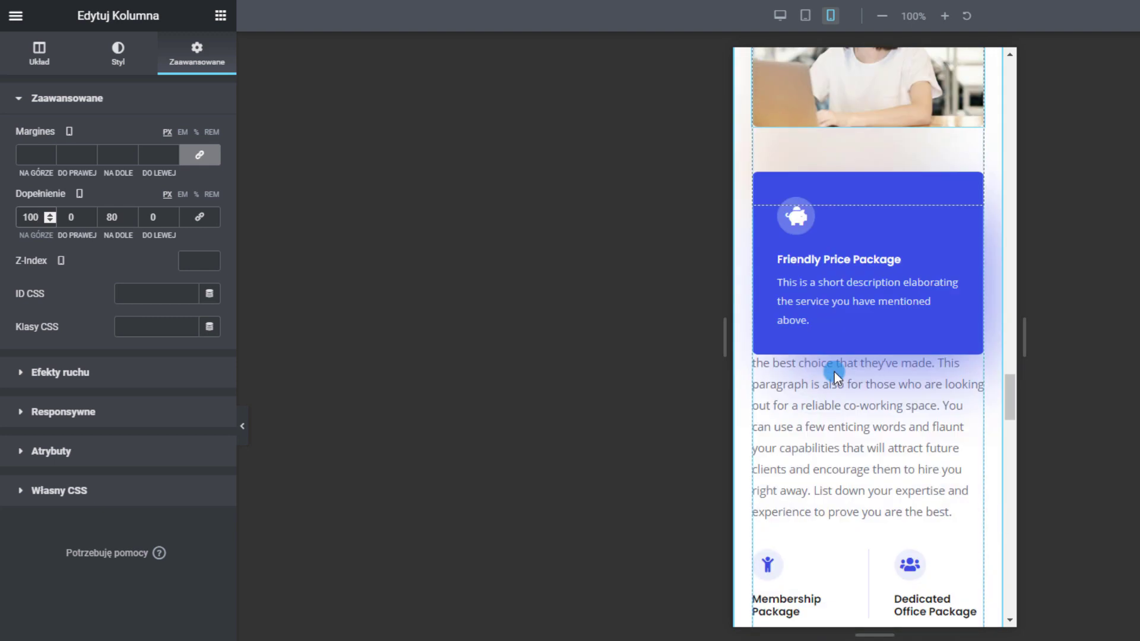
scroll(858, 499, down, 2)
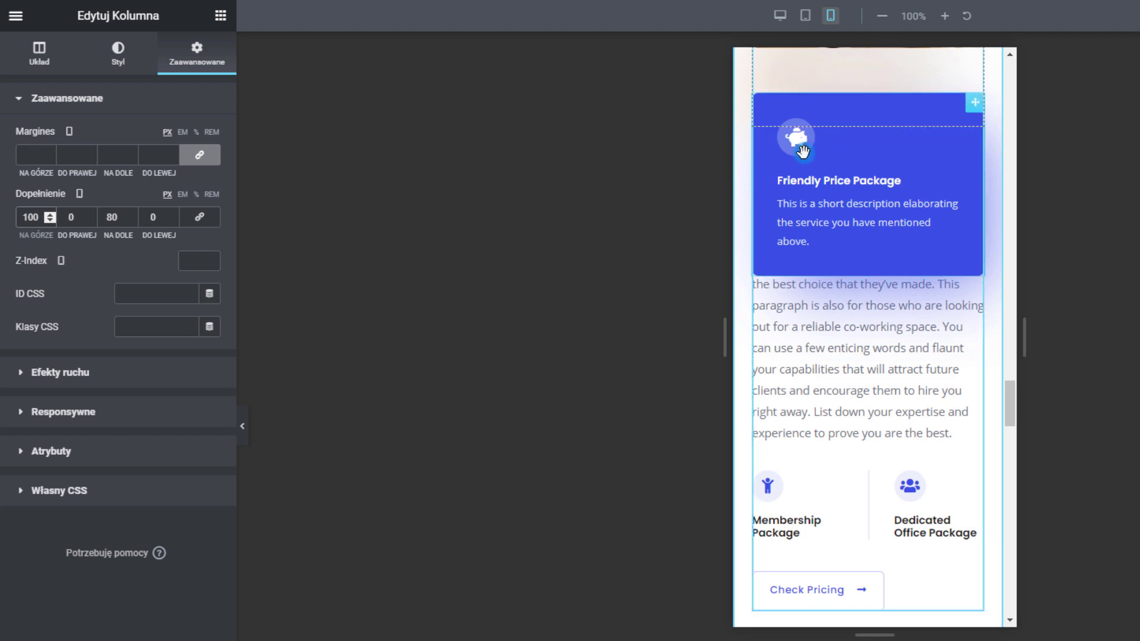
Hide the woman-at-laptop photo column on mobile, then check the tablet and desktop previews
scroll(920, 363, up, 3)
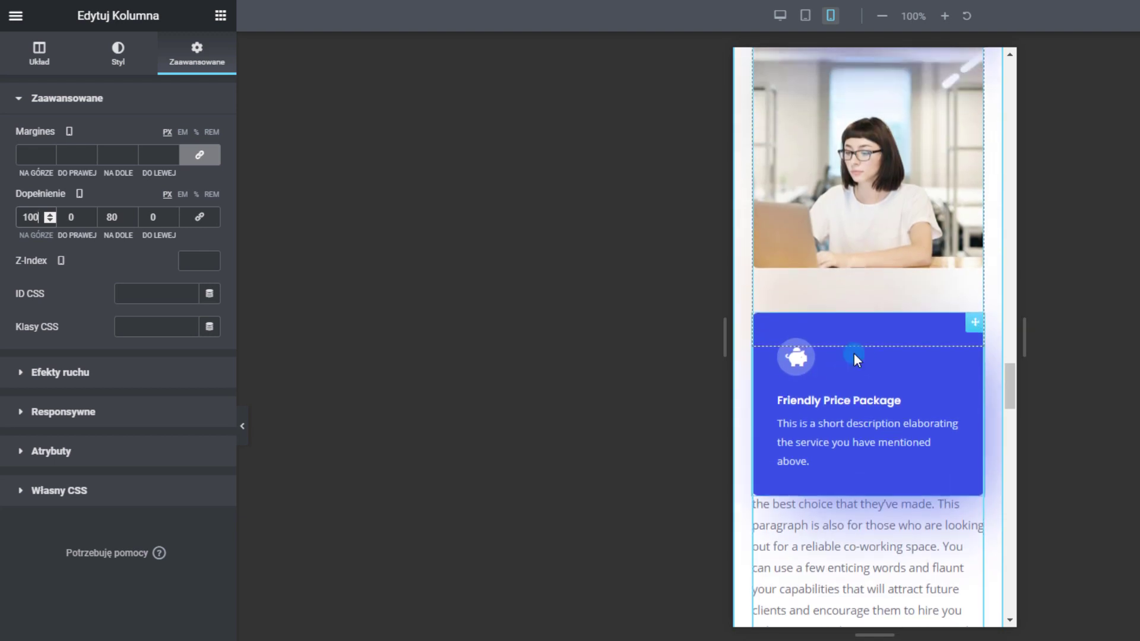
scroll(854, 353, up, 6)
right_click(762, 351)
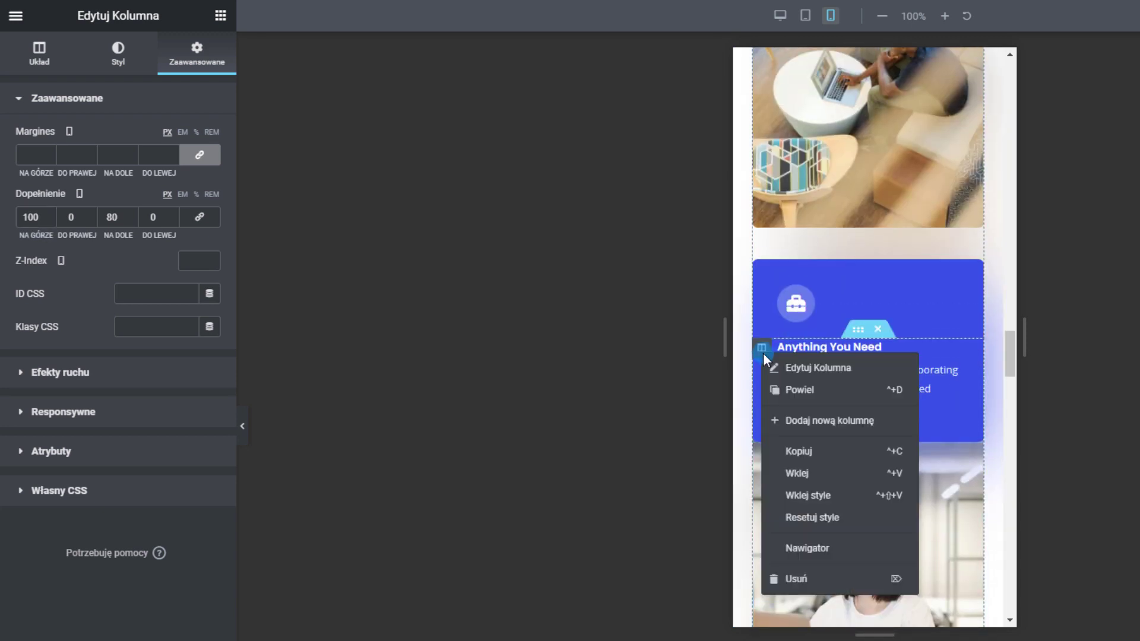
click(775, 373)
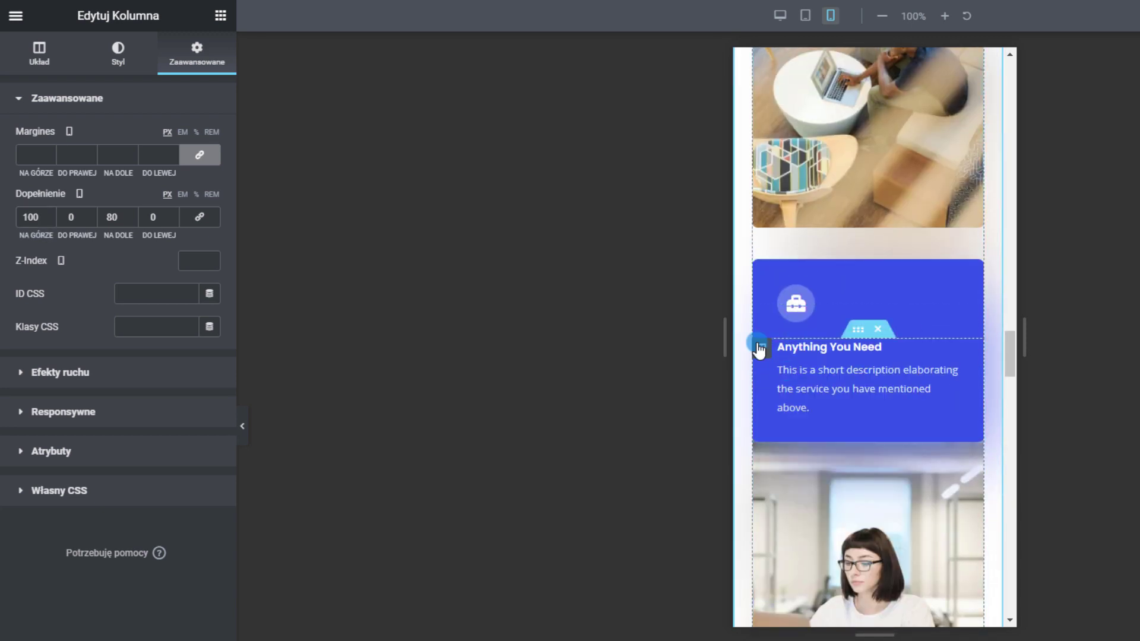
click(165, 62)
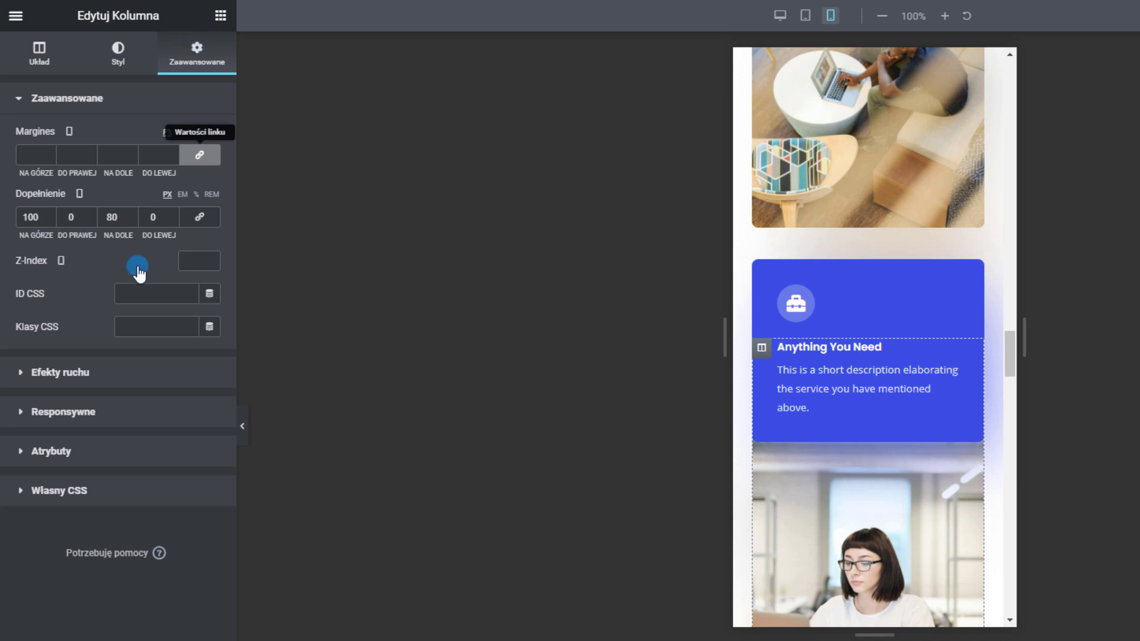
click(70, 412)
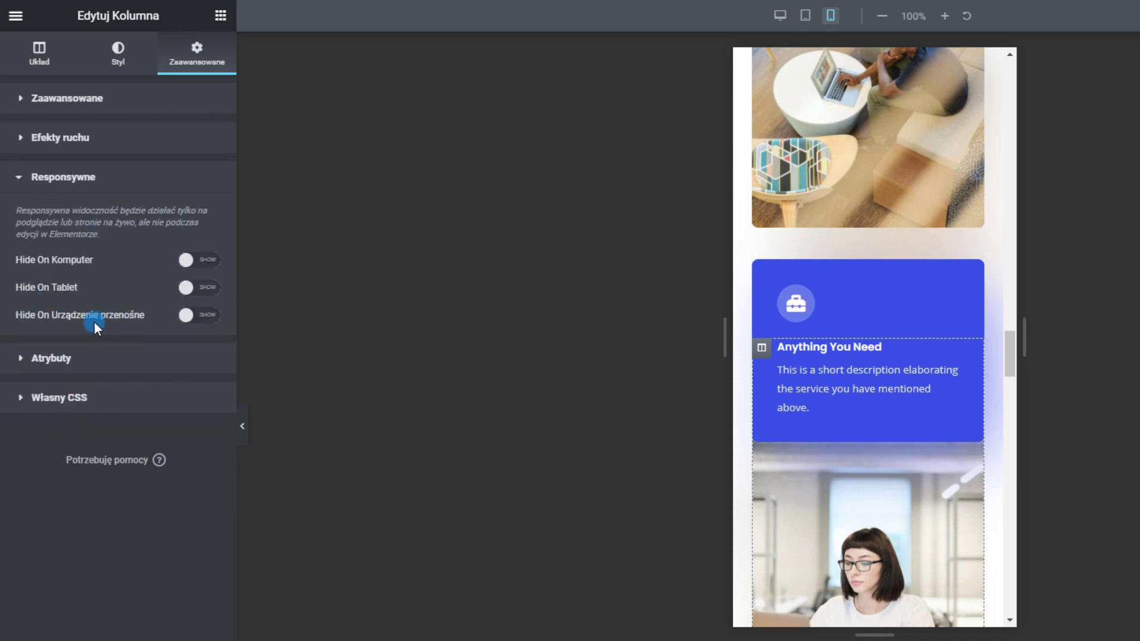
click(184, 317)
scroll(906, 418, down, 3)
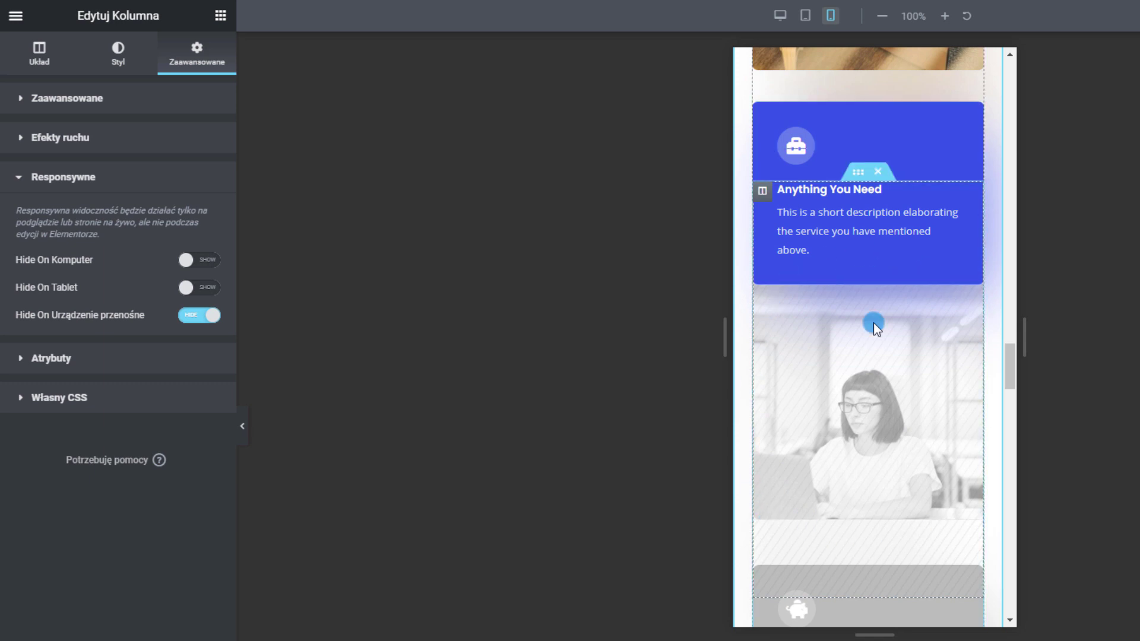
click(805, 16)
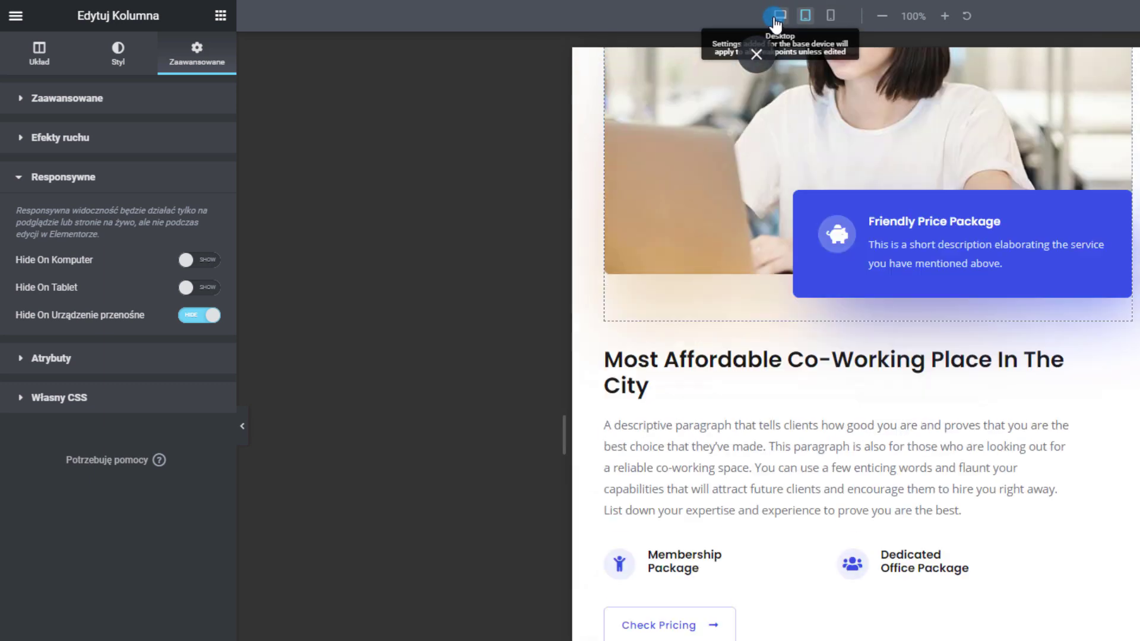
click(777, 18)
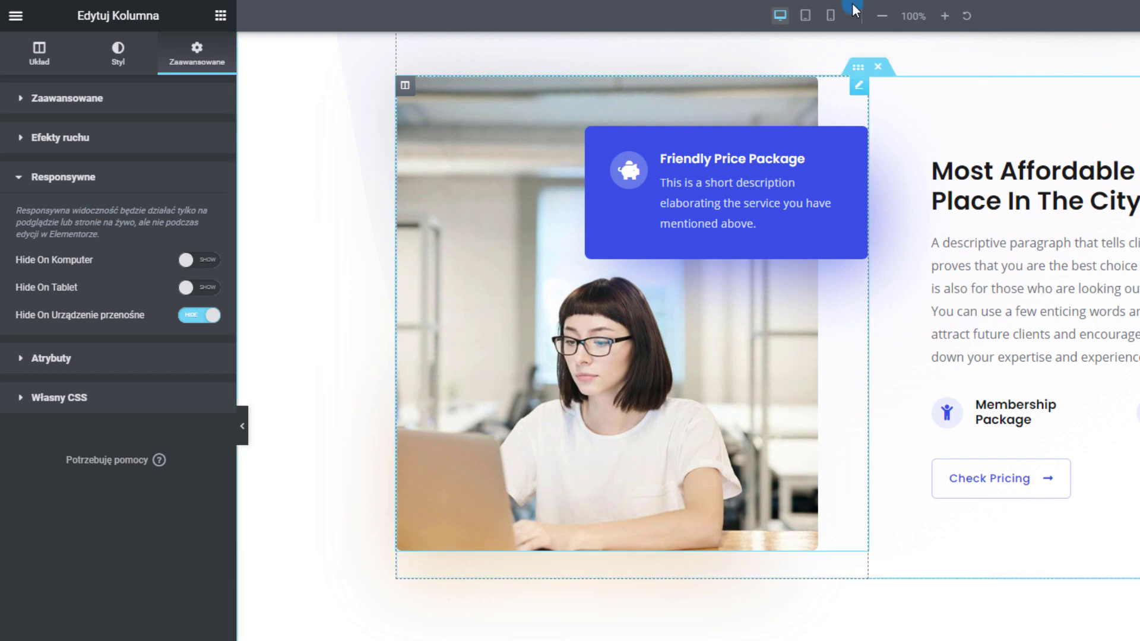
click(831, 16)
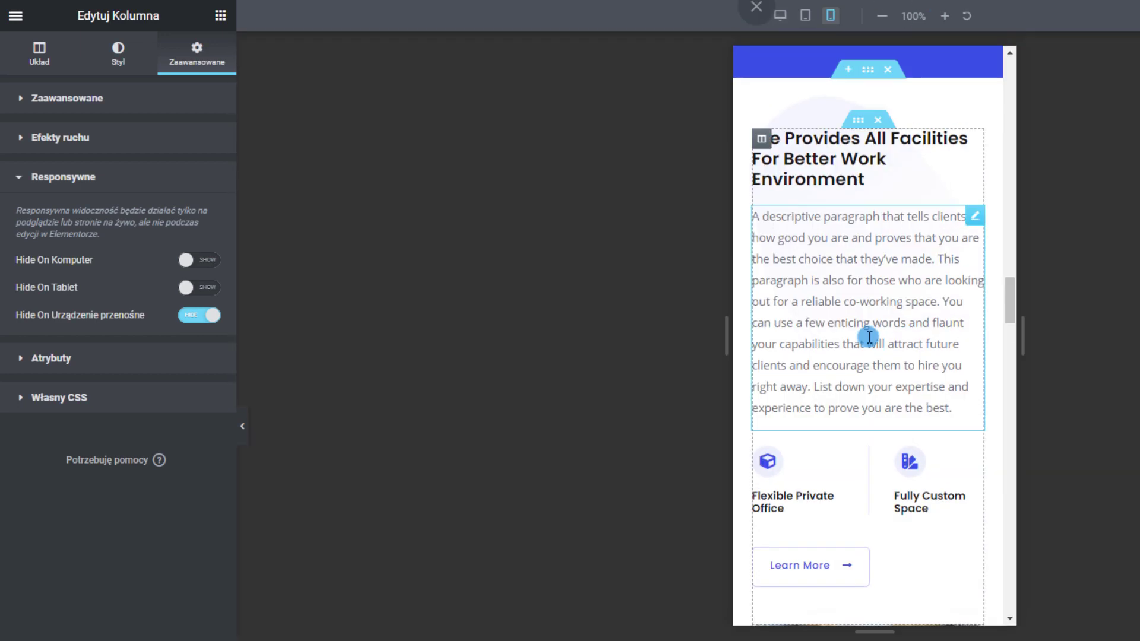
Hide the Most Affordable Co-Working Place text column on mobile devices
scroll(896, 404, down, 10)
scroll(879, 345, down, 1)
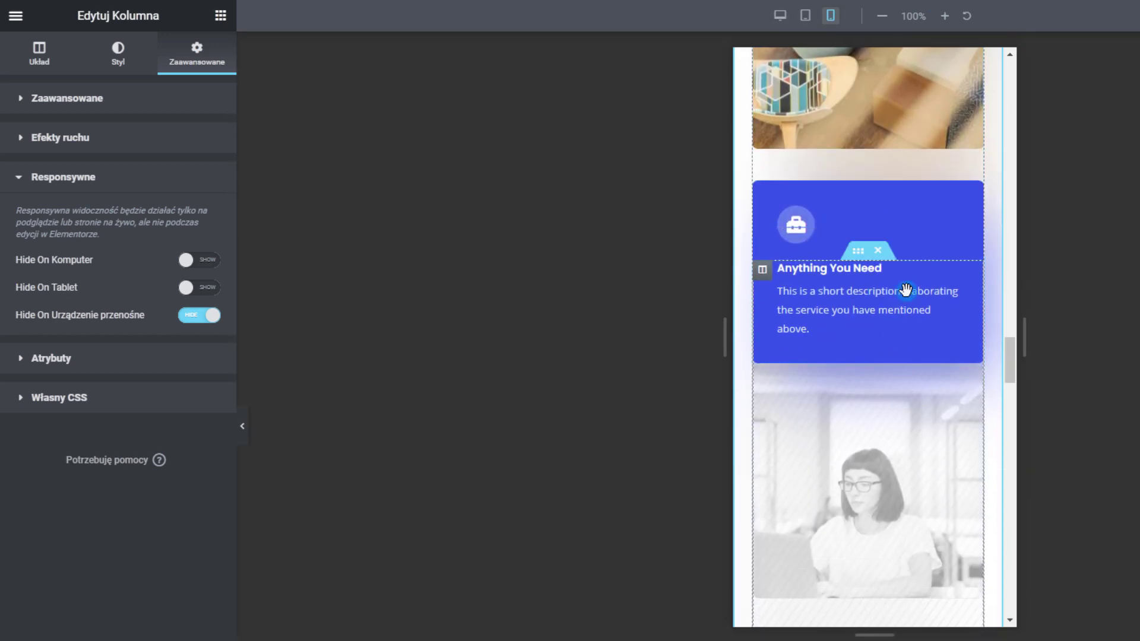
scroll(853, 272, down, 2)
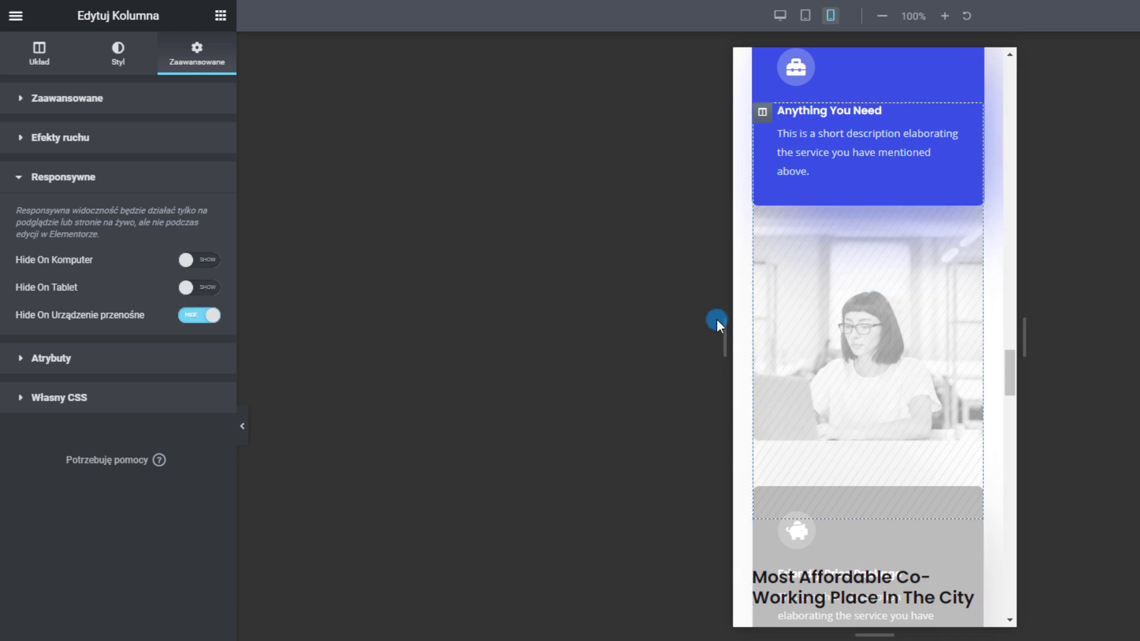
scroll(837, 336, down, 3)
scroll(839, 336, down, 2)
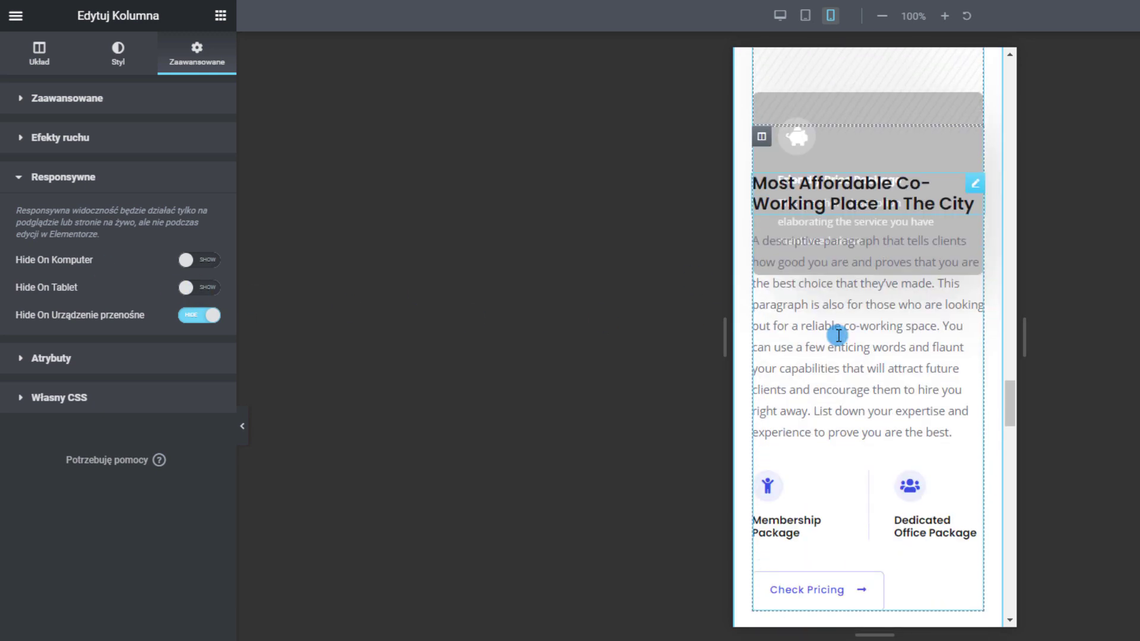
right_click(763, 144)
click(786, 152)
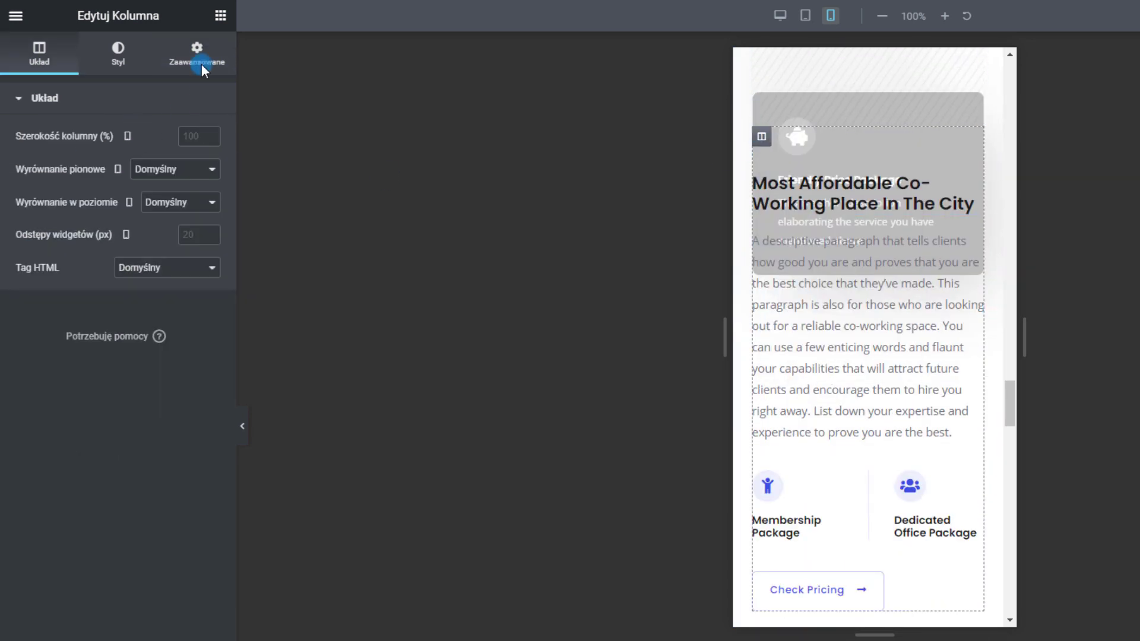
click(198, 54)
click(92, 418)
click(192, 324)
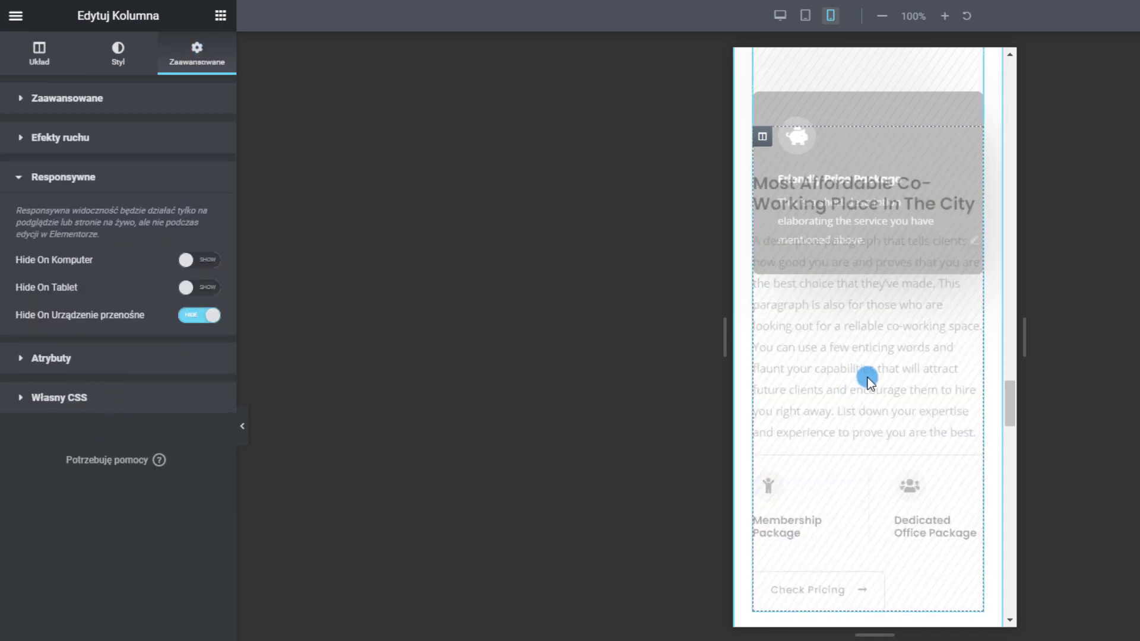
scroll(868, 377, down, 5)
scroll(891, 355, down, 3)
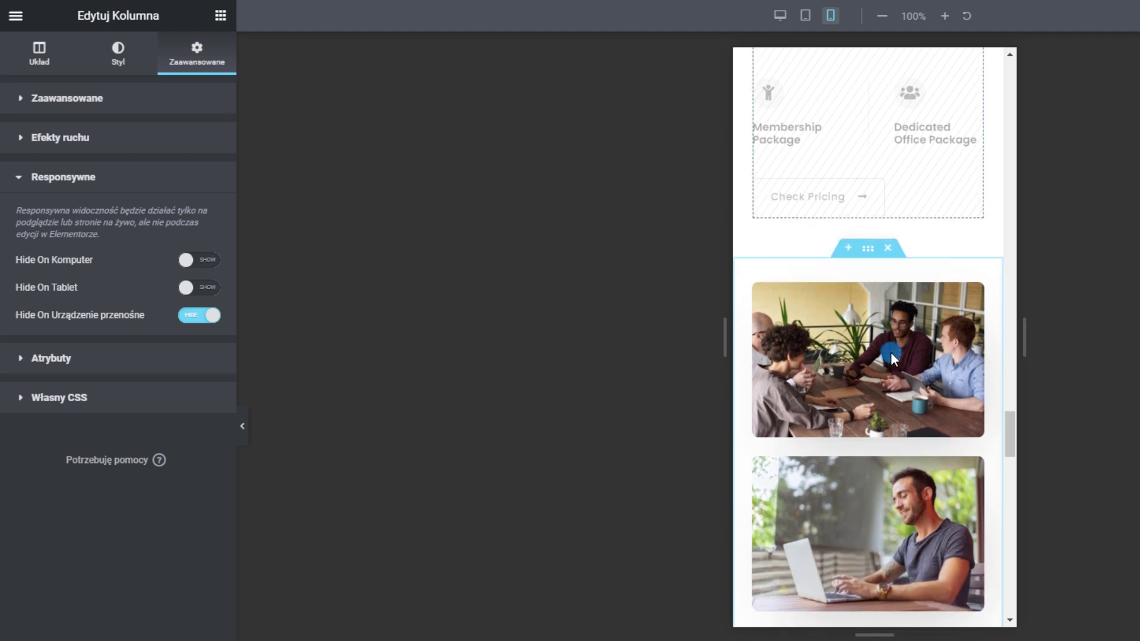
scroll(827, 321, up, 10)
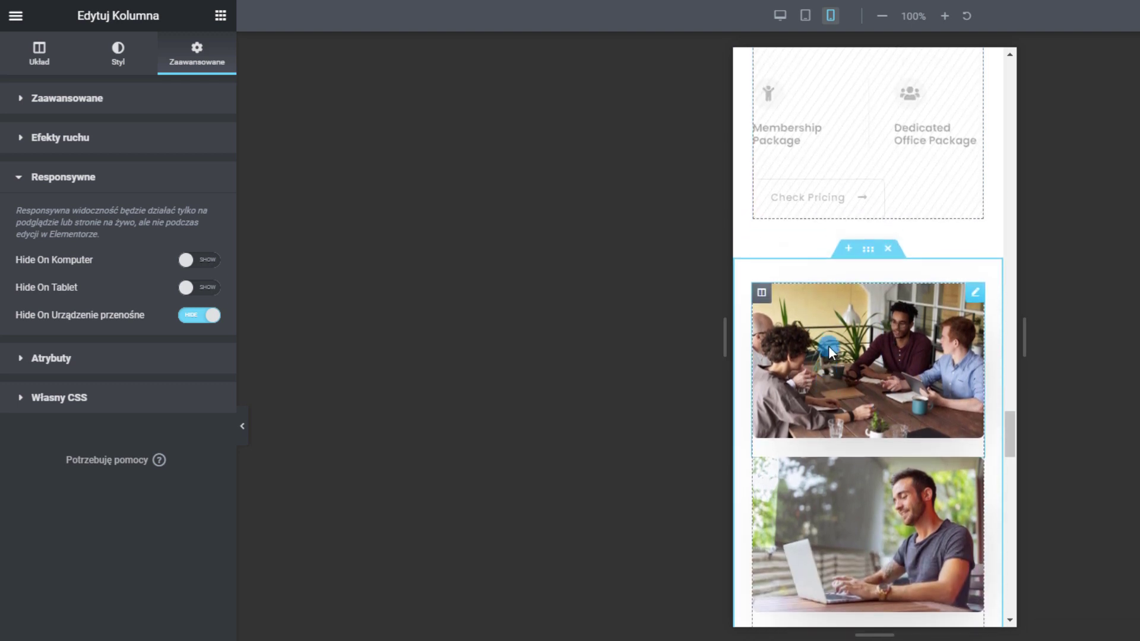
scroll(845, 371, down, 9)
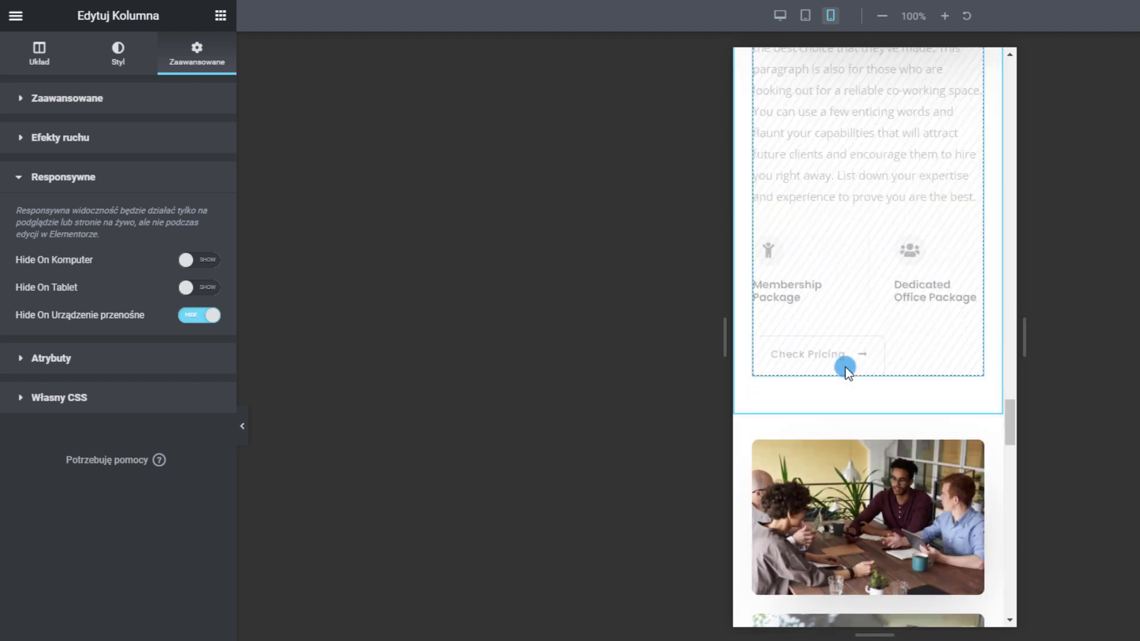
Add a one-column section below the pricing block and place an Image widget in it
click(846, 330)
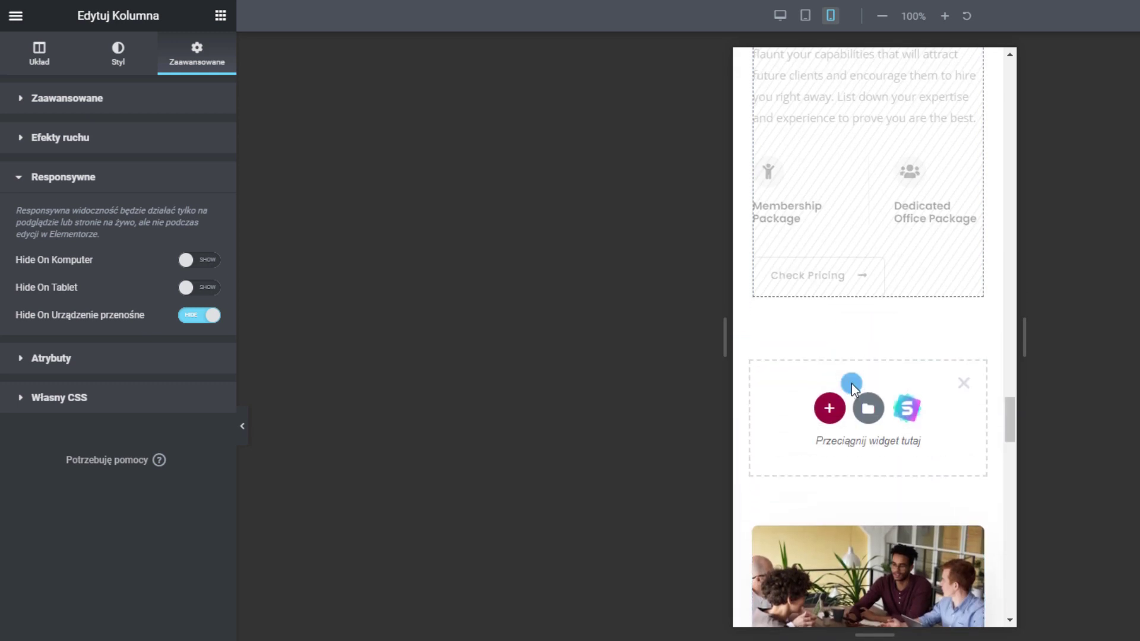
click(830, 408)
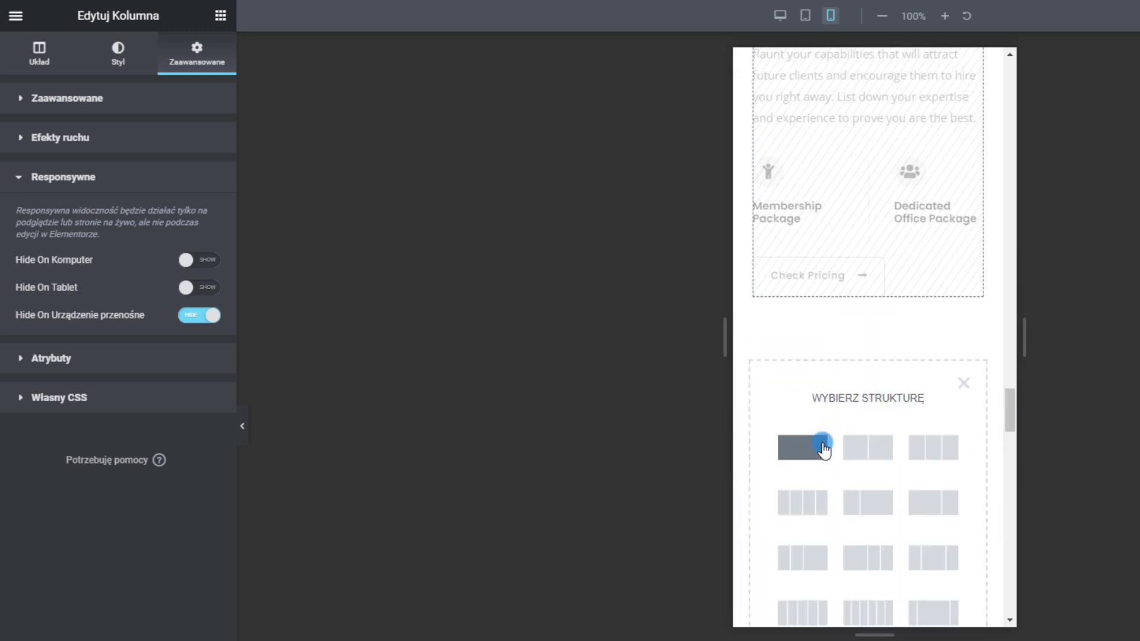
click(823, 448)
click(225, 21)
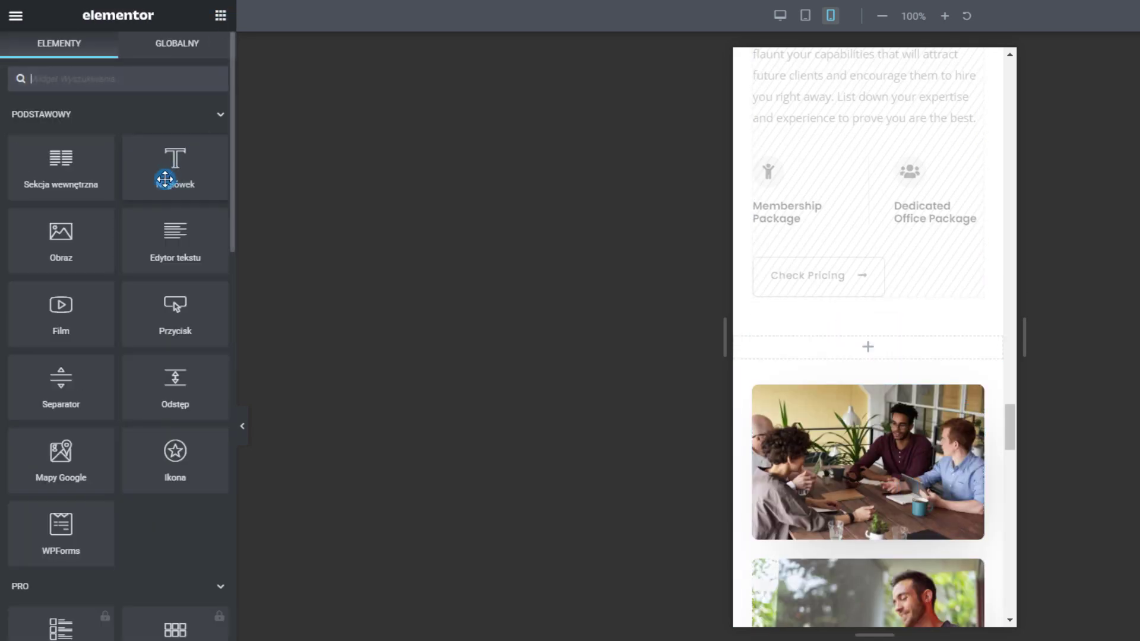
drag(59, 235, 868, 351)
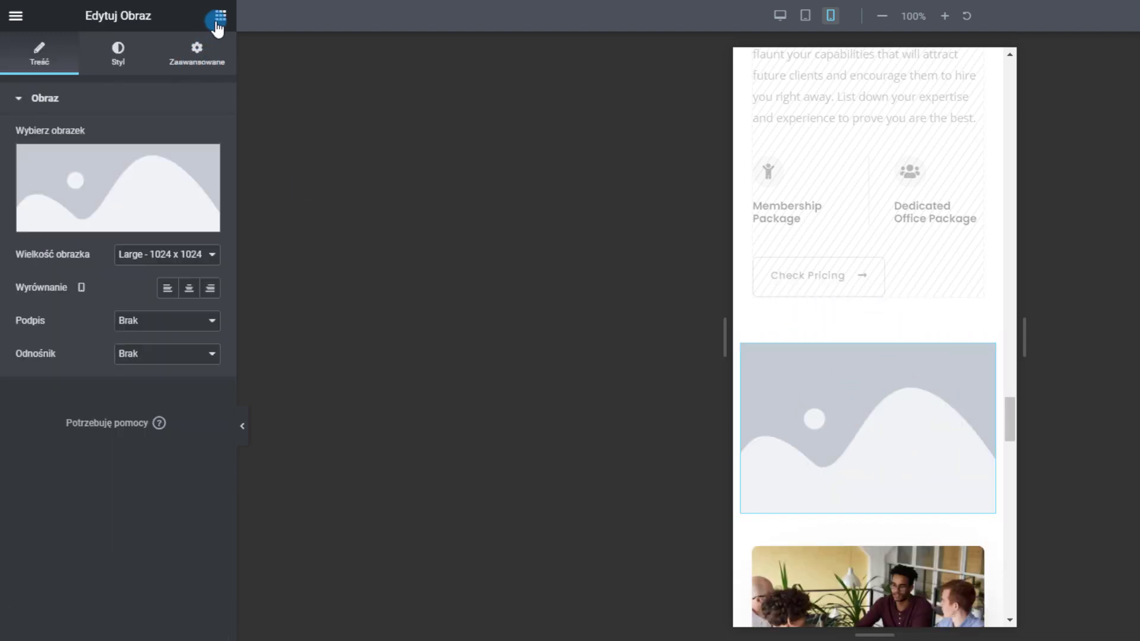
Hide the new column on desktop and tablet, checking the tablet preview
right_click(742, 344)
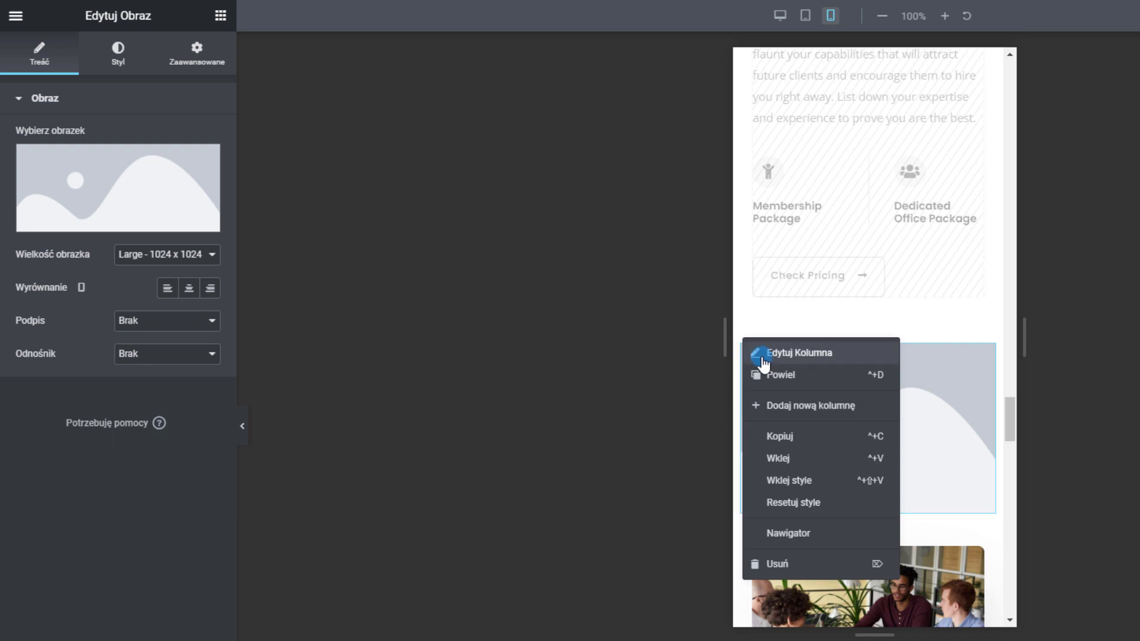
click(758, 351)
click(200, 65)
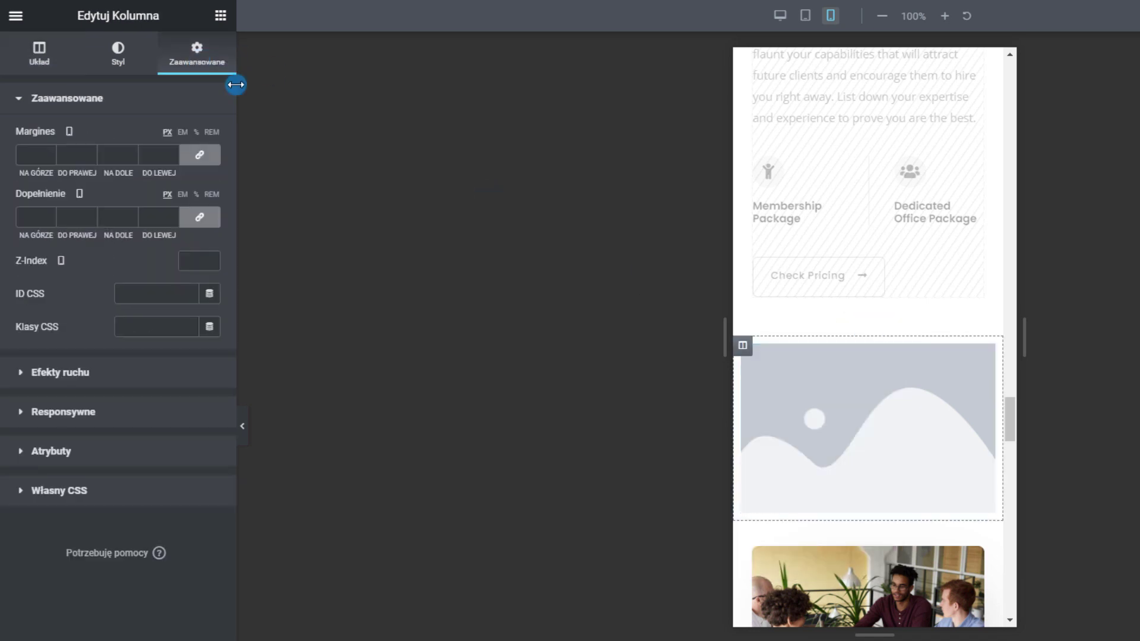
click(82, 411)
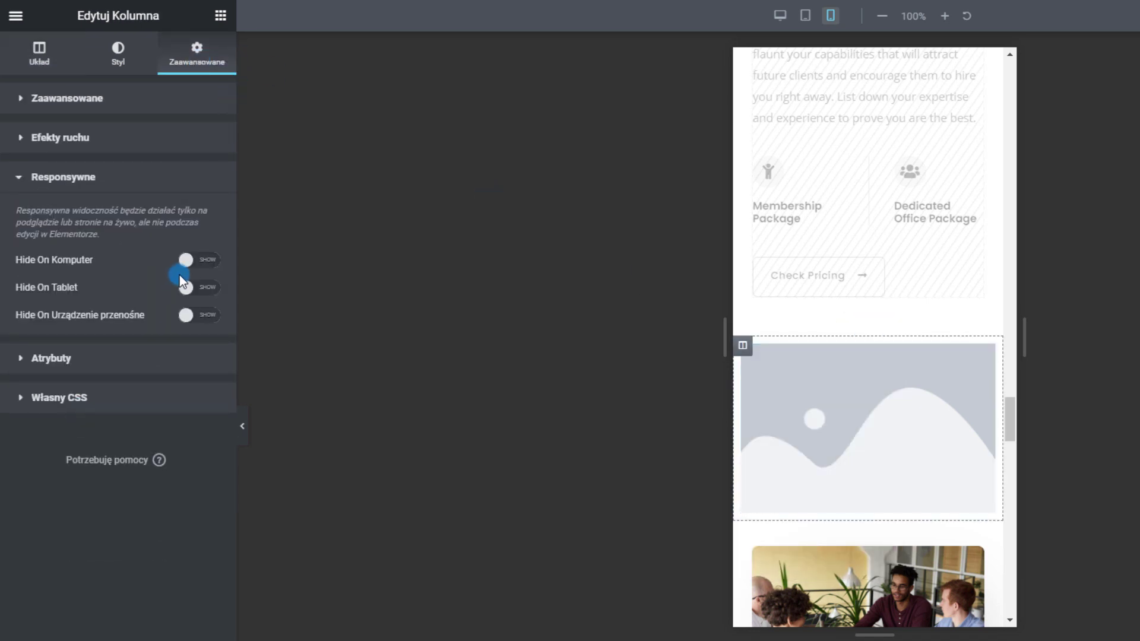
click(203, 289)
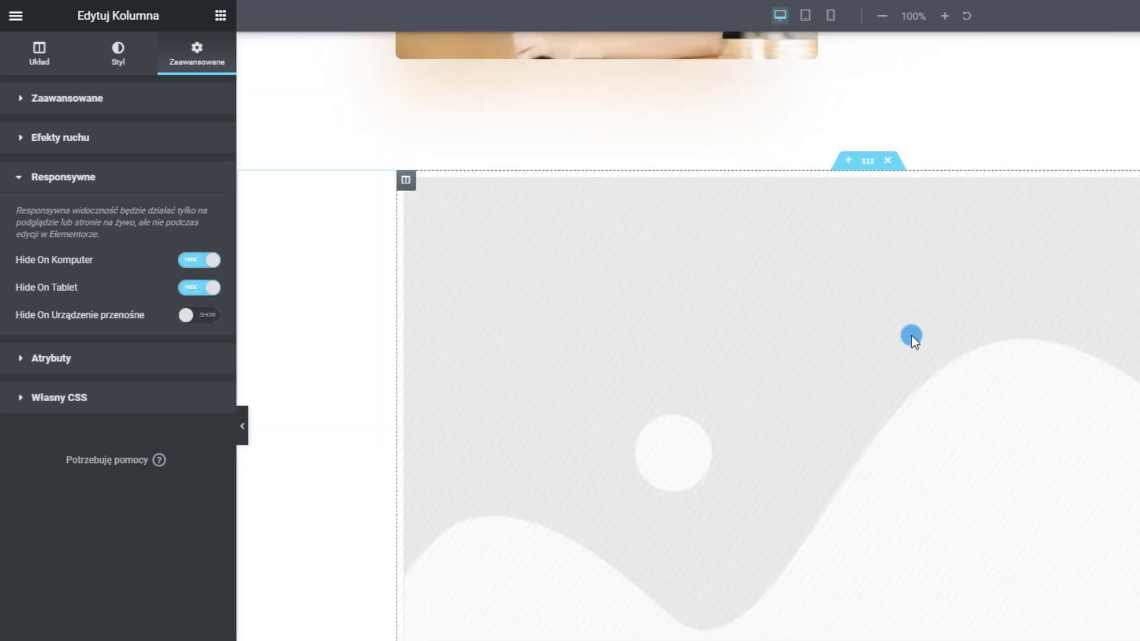
scroll(911, 336, down, 2)
scroll(536, 188, up, 1)
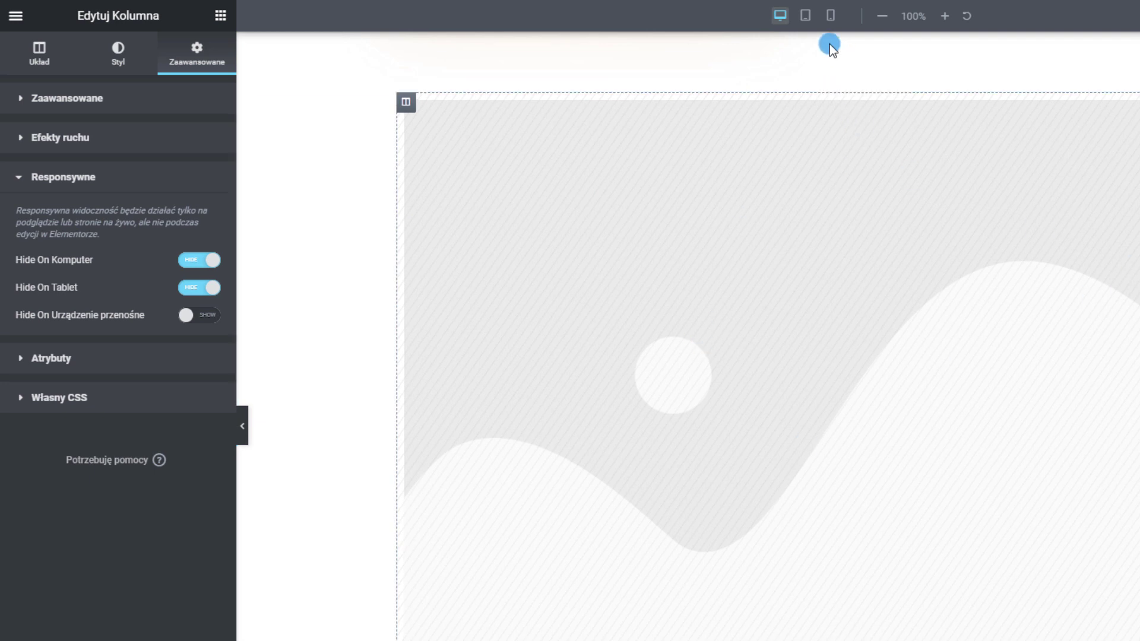
click(807, 16)
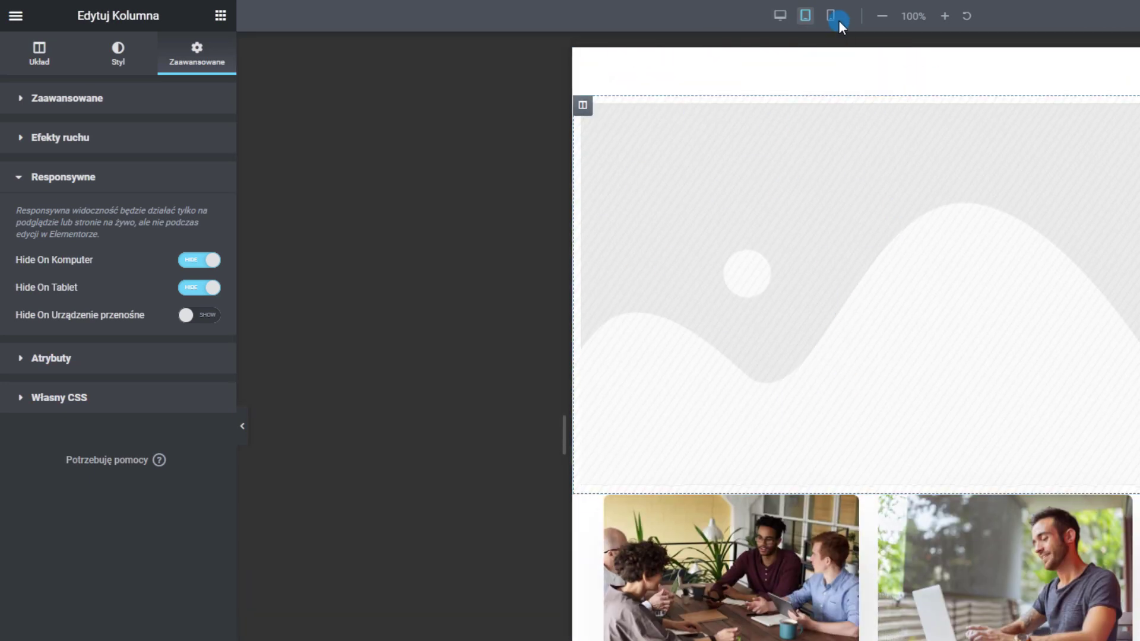
click(832, 17)
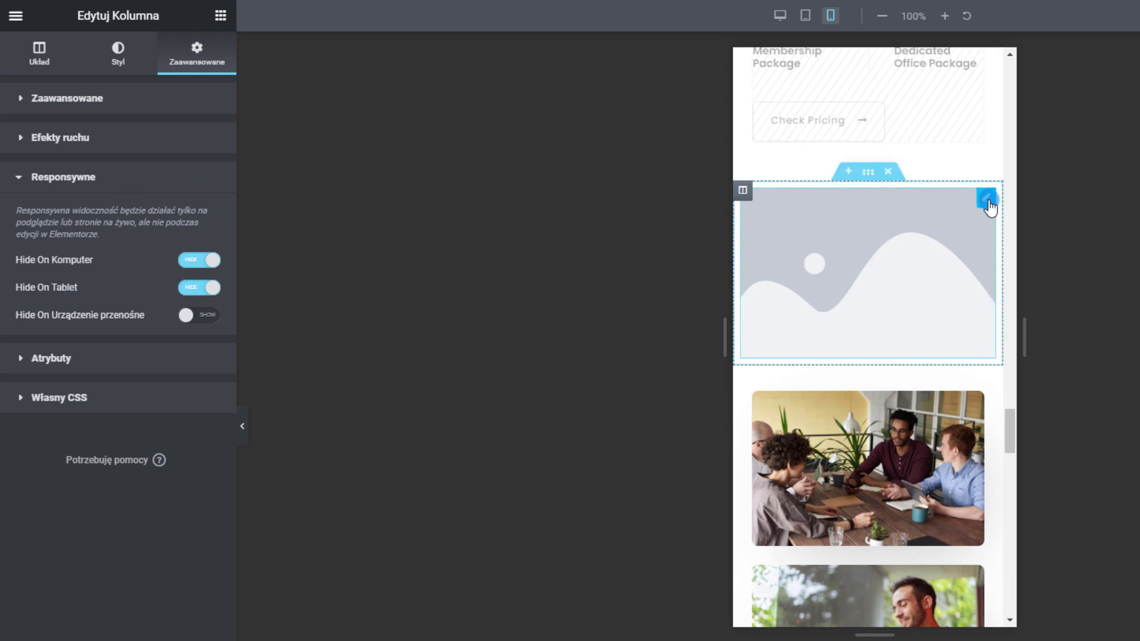
Delete the placeholder image from the new column
right_click(988, 200)
click(1023, 423)
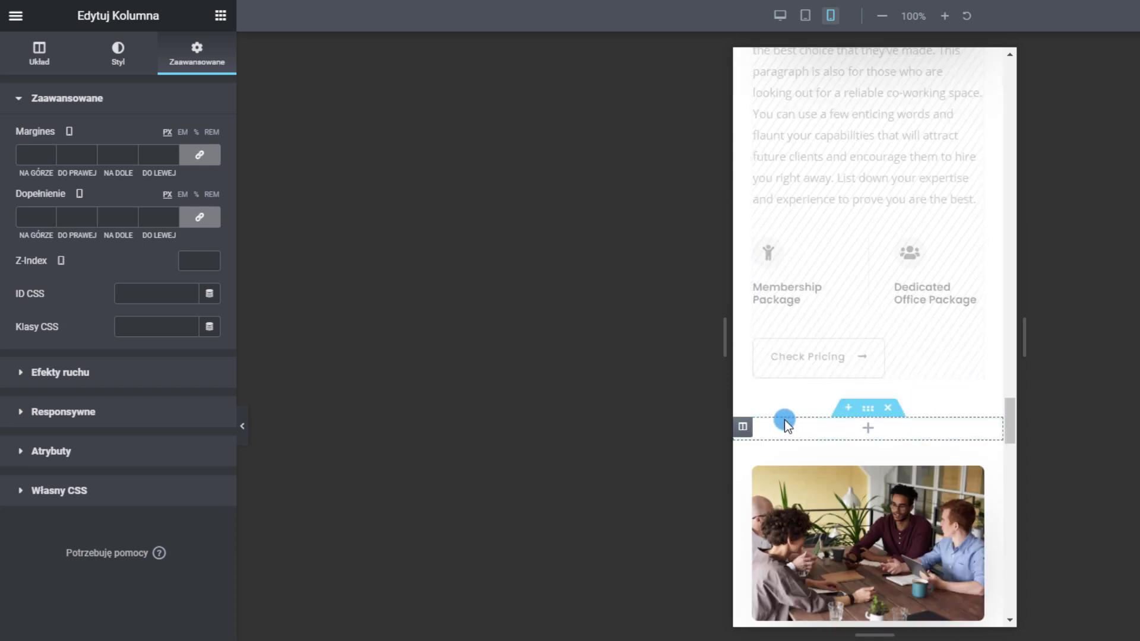
scroll(936, 407, down, 15)
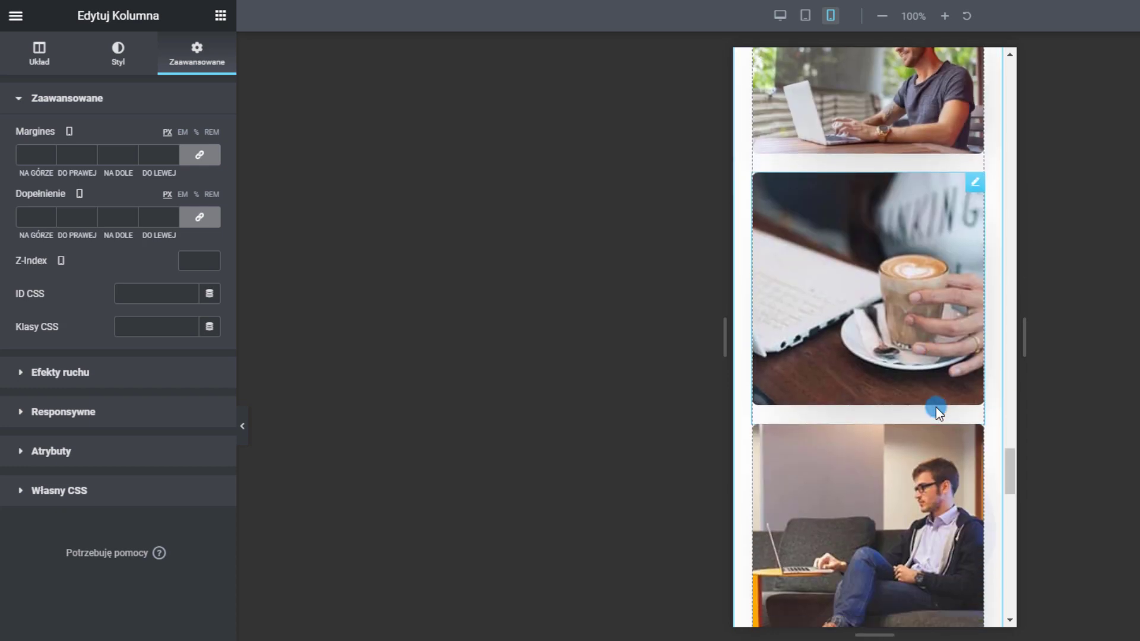
scroll(863, 342, up, 5)
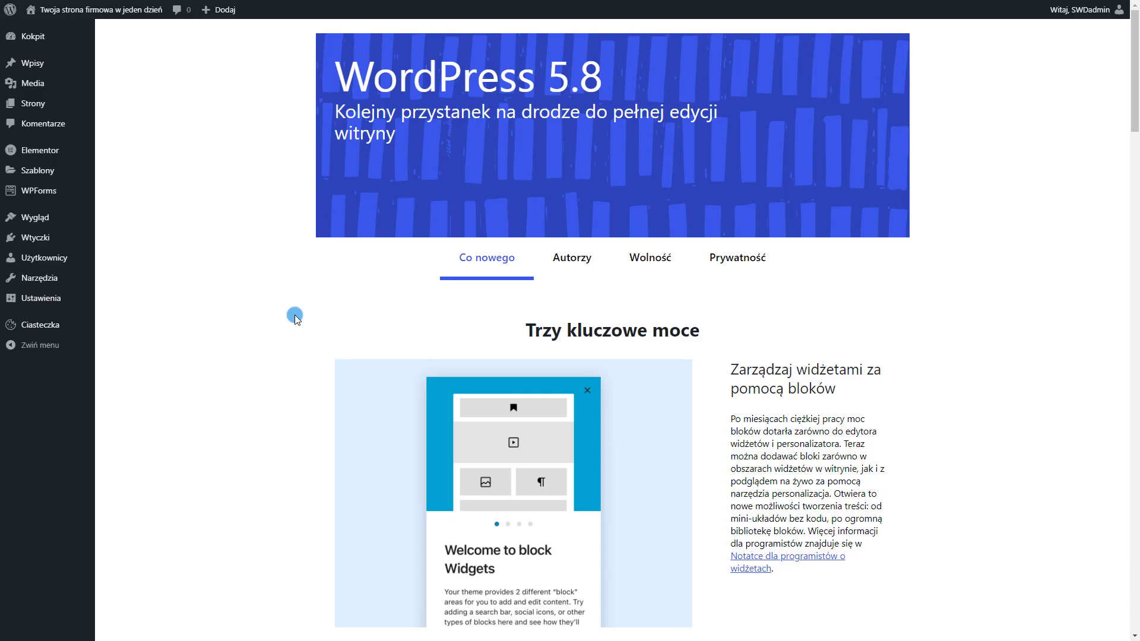
Search plugins for 'login limit' and install Limit Login Attempts Reloaded
mouse_move(76, 238)
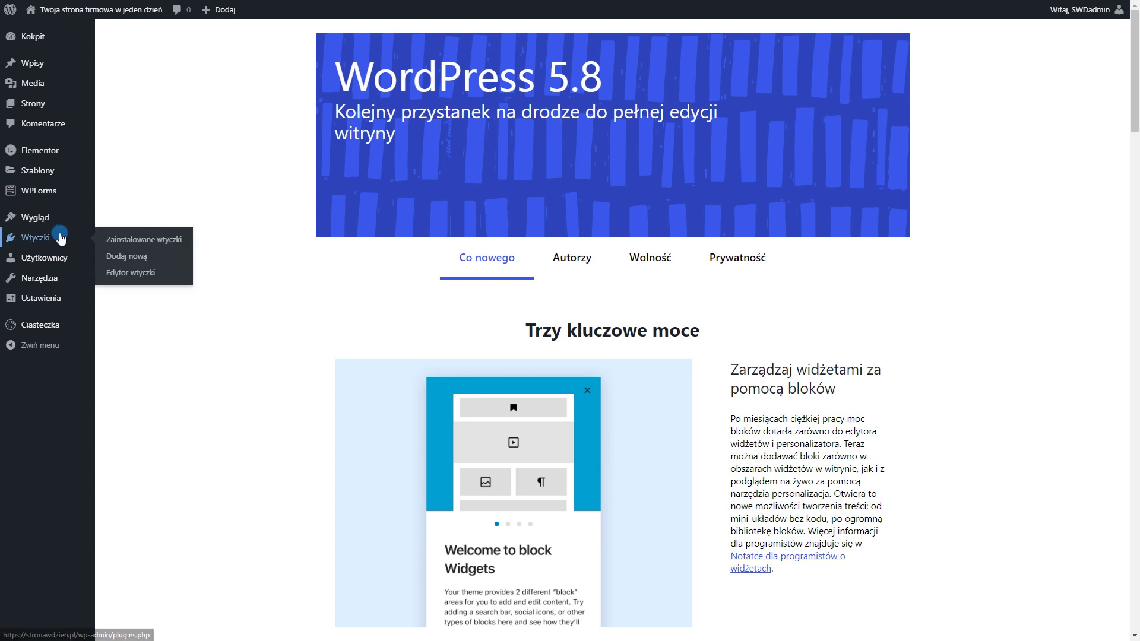
click(147, 263)
click(986, 67)
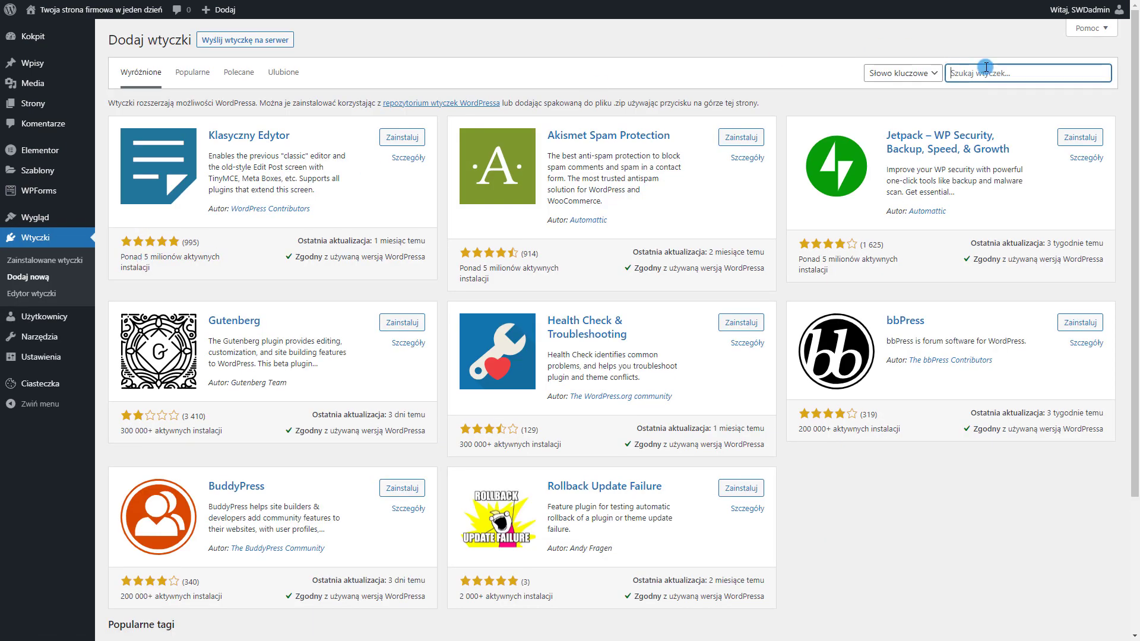
text(login limit)
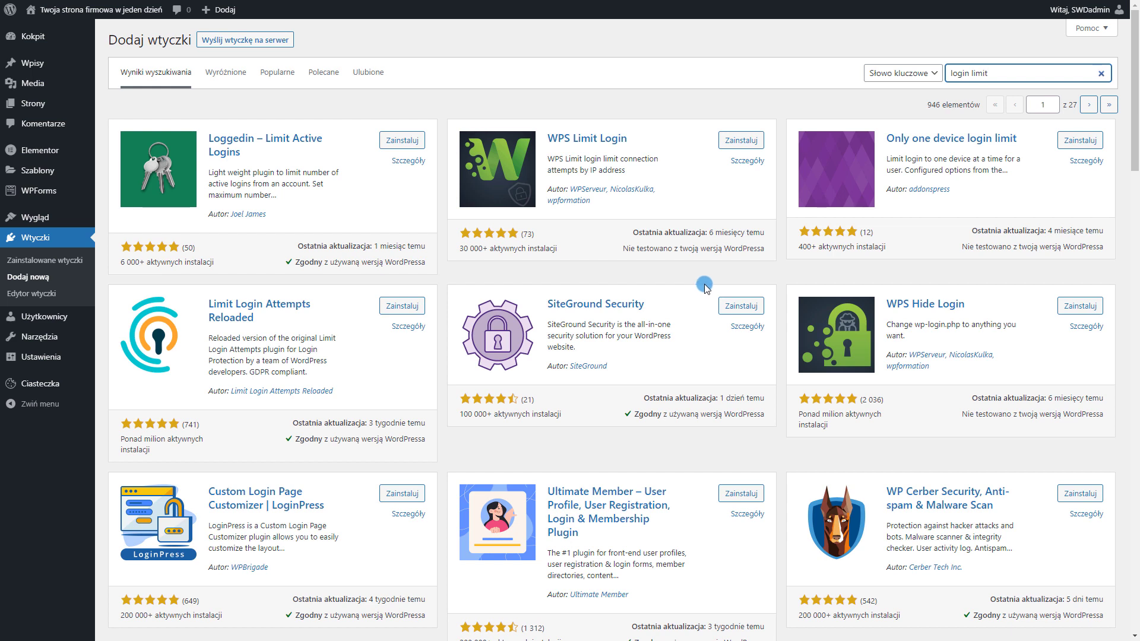
click(390, 309)
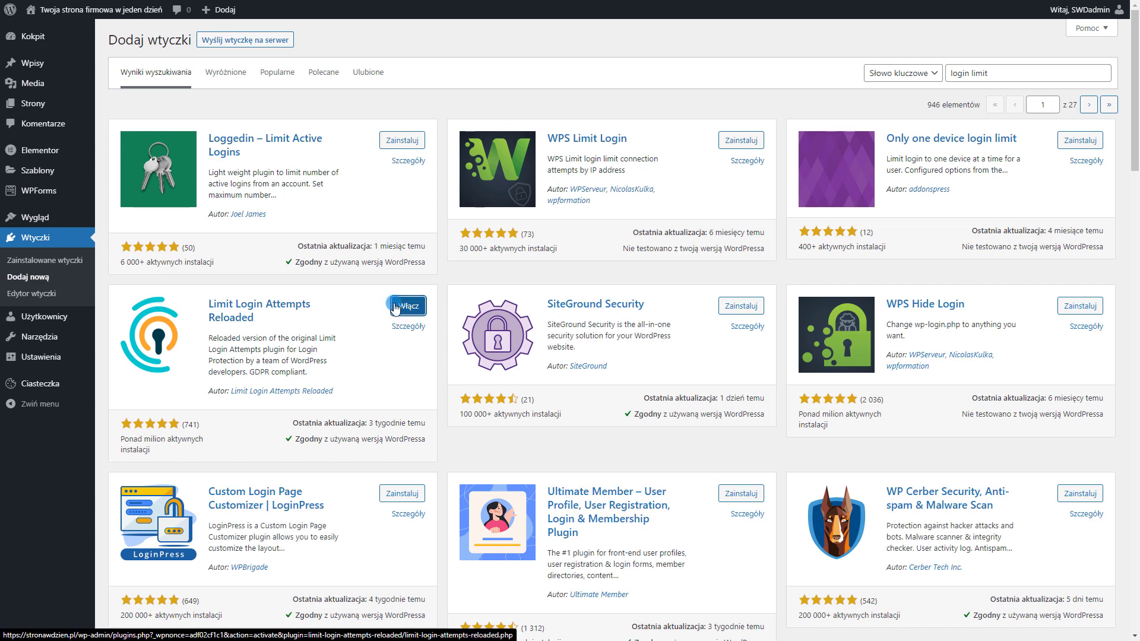
Activate Limit Login Attempts Reloaded and view its Settings tab
click(396, 308)
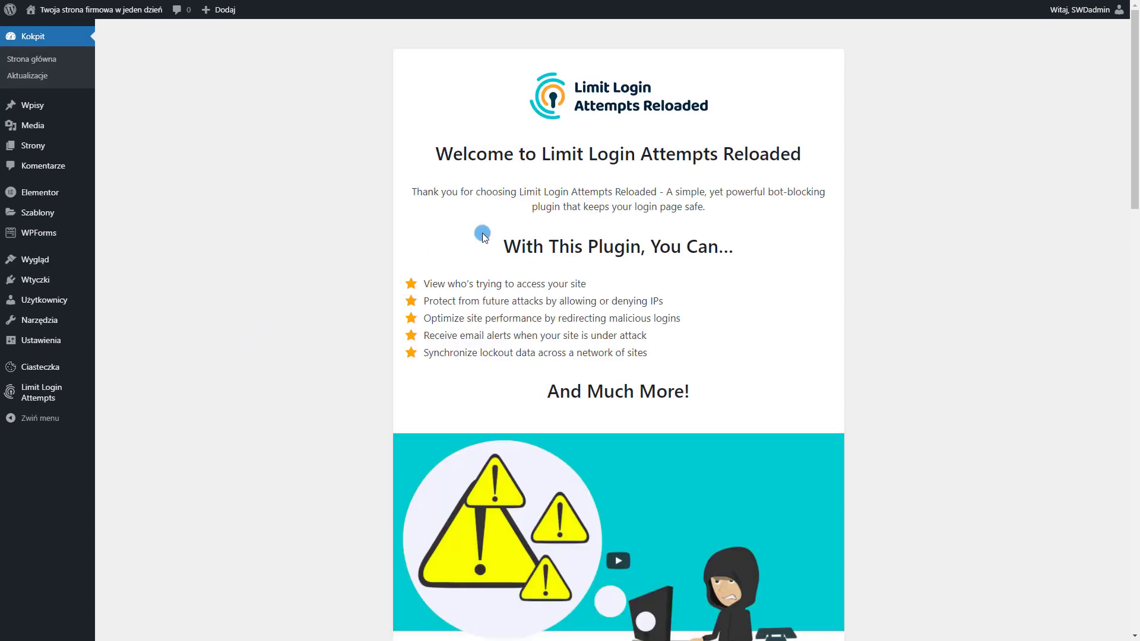
scroll(525, 226, down, 1)
scroll(591, 339, down, 5)
scroll(205, 136, down, 1)
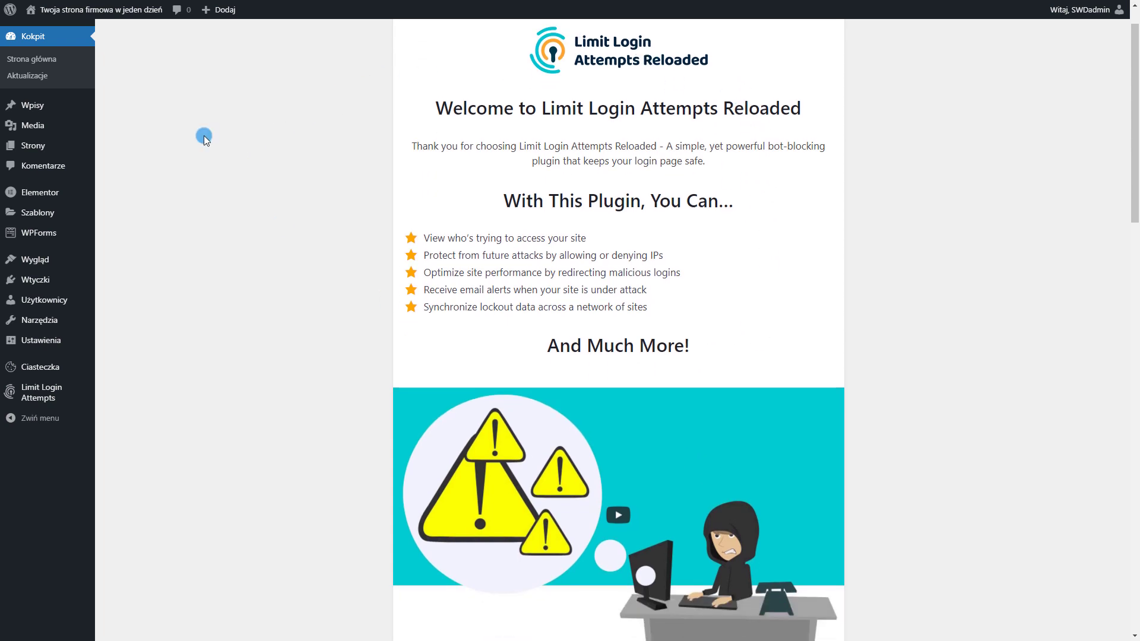
click(47, 398)
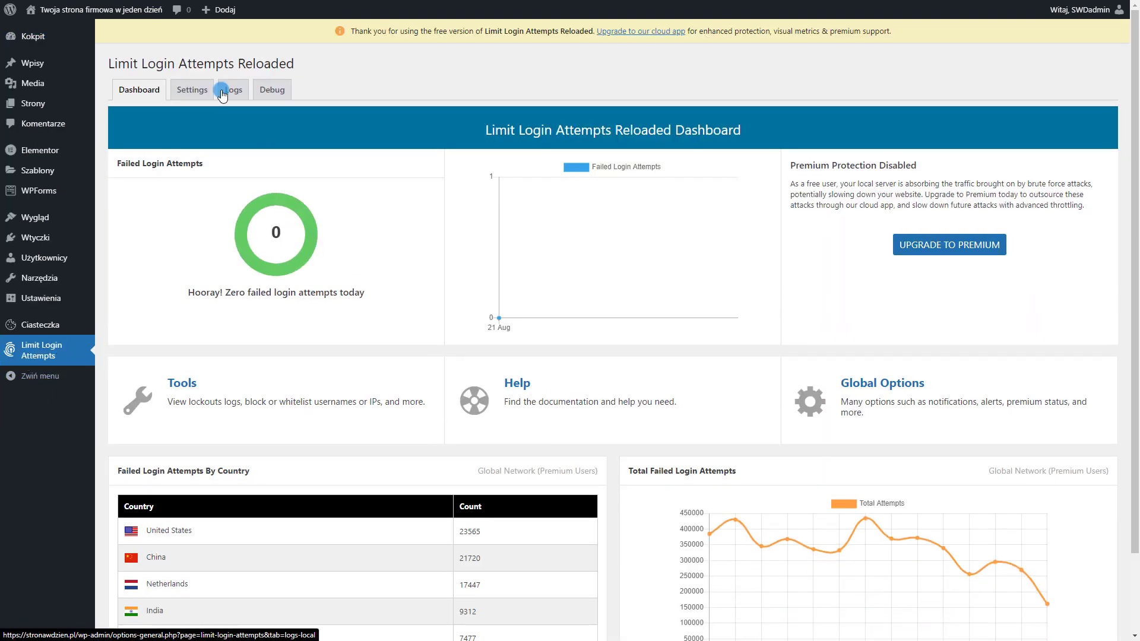
click(191, 90)
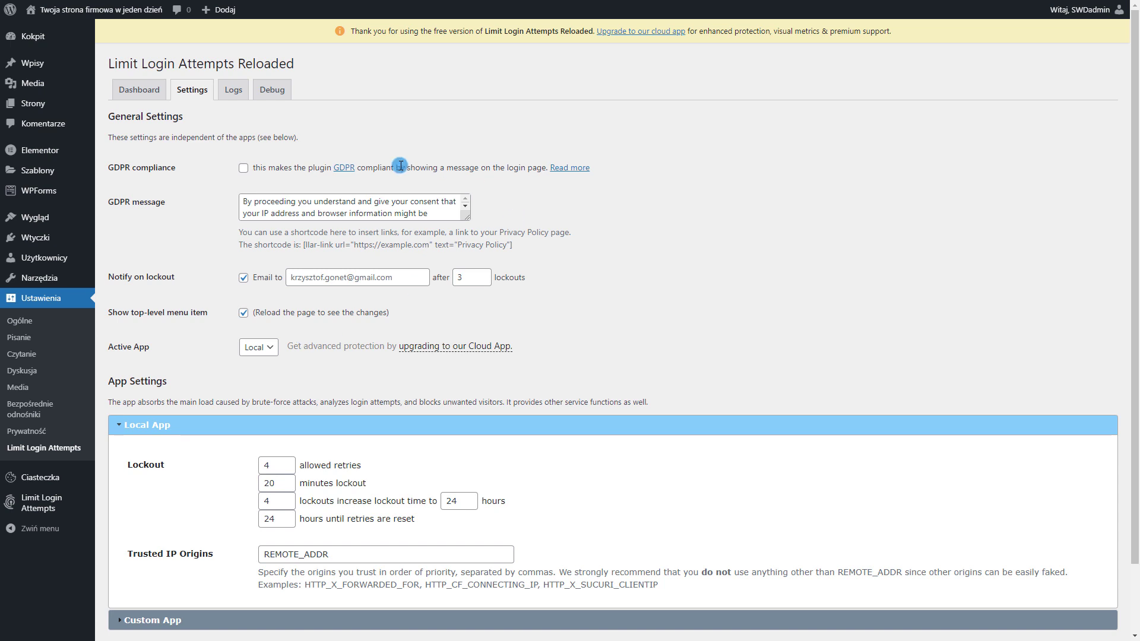
Change the lockout e-mail notification threshold from 3 to 5 lockouts
scroll(399, 167, down, 3)
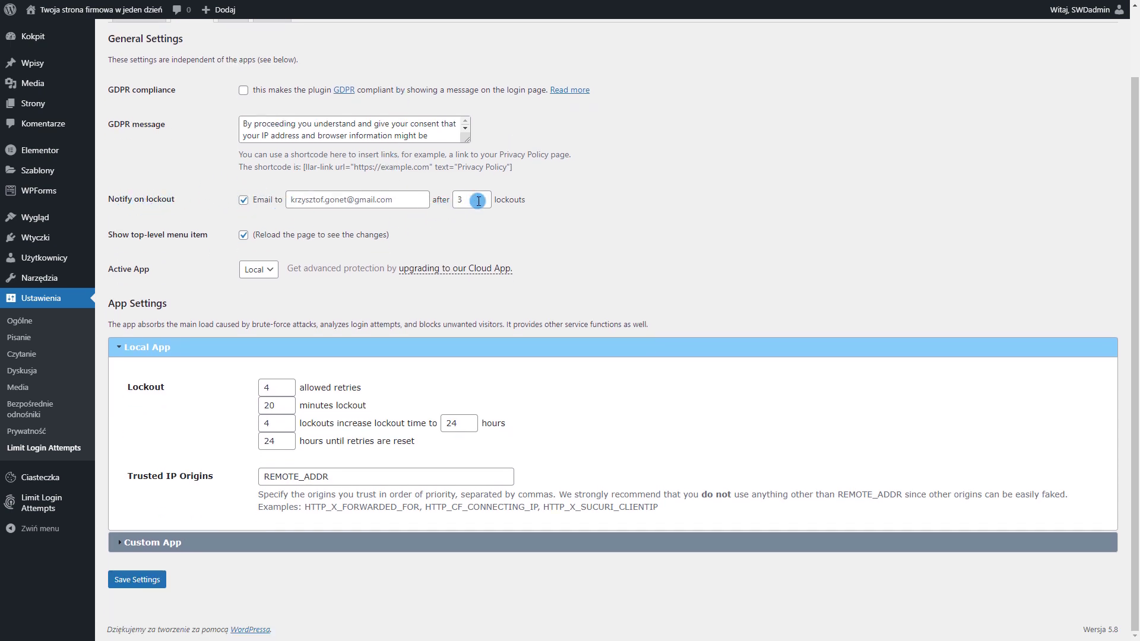
drag(478, 200, 443, 200)
text(5)
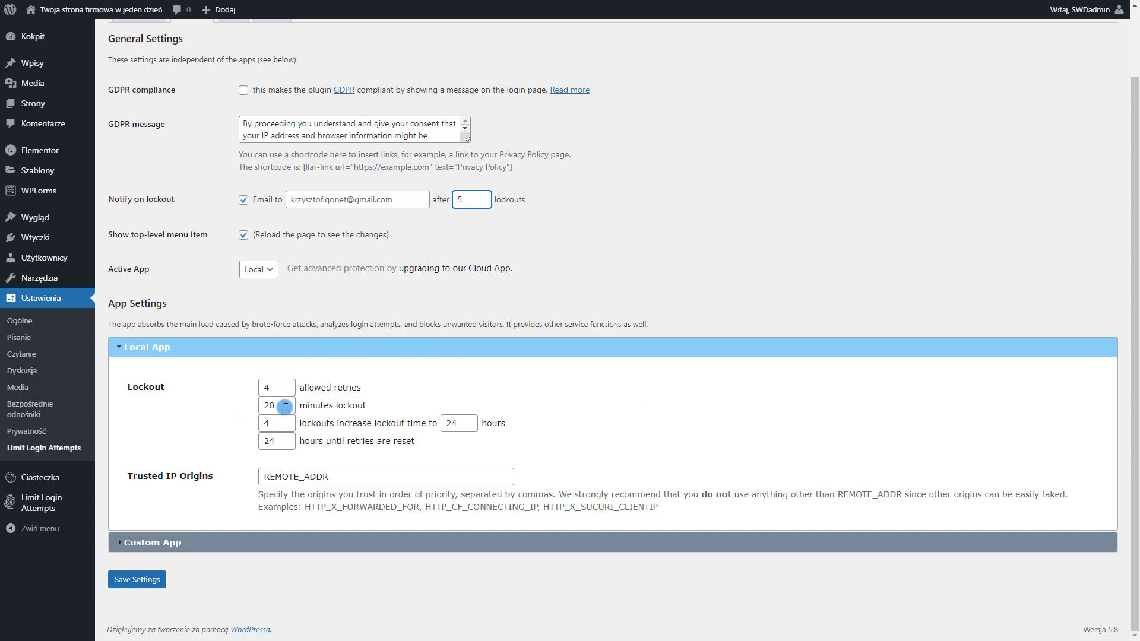
drag(278, 406, 258, 406)
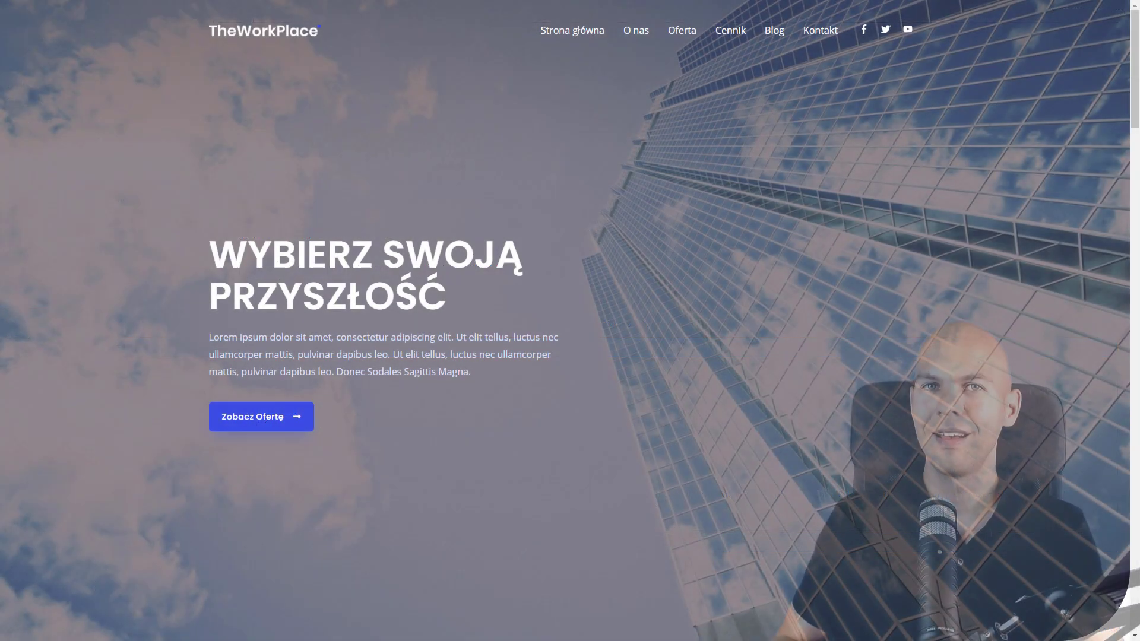